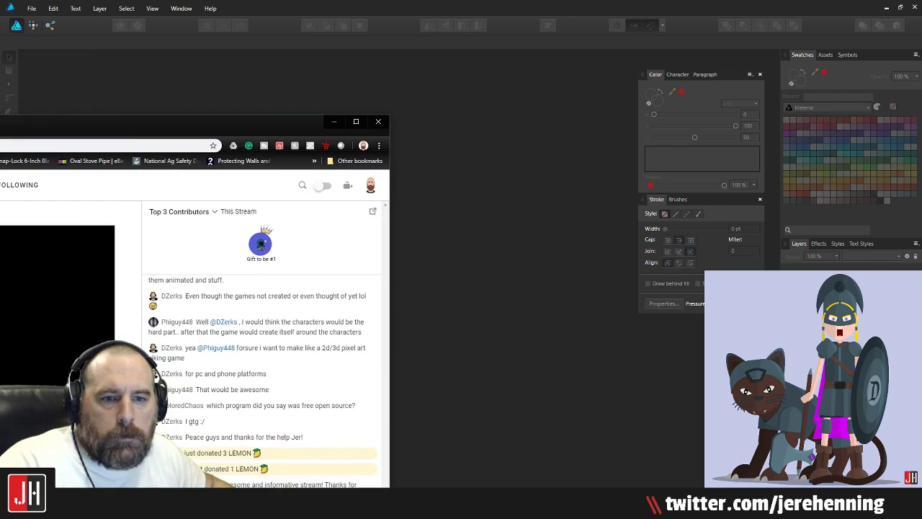
Step: Move the browser window off the work area and switch to the Affinity Designer beta window
key("alt+Tab")
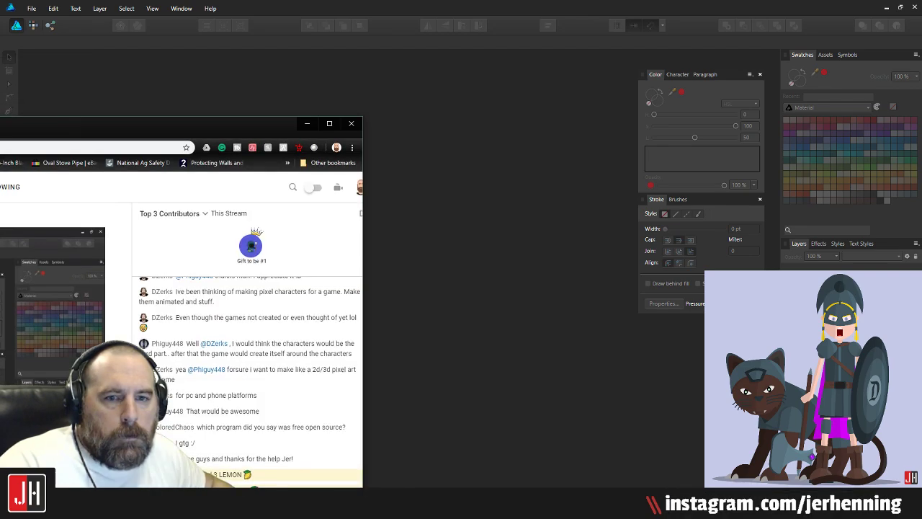
left_click_drag(216, 121, 0, 2)
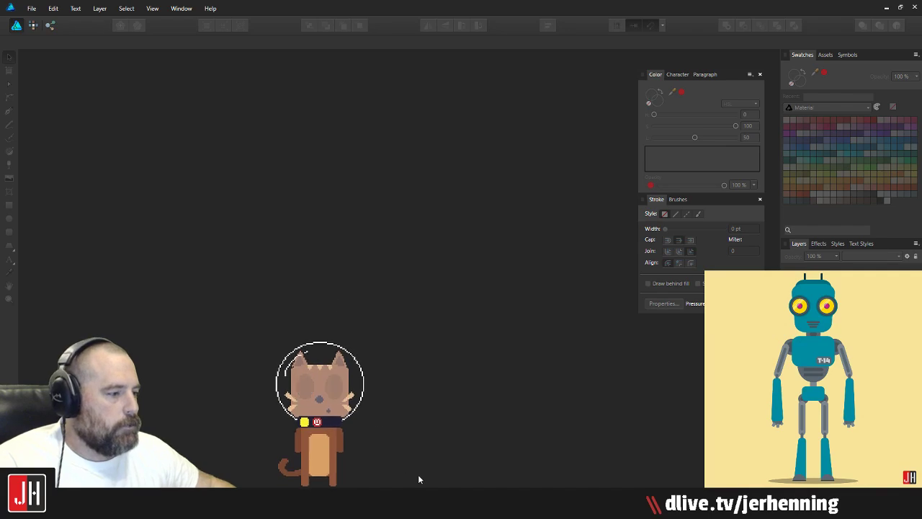
left_click(427, 507)
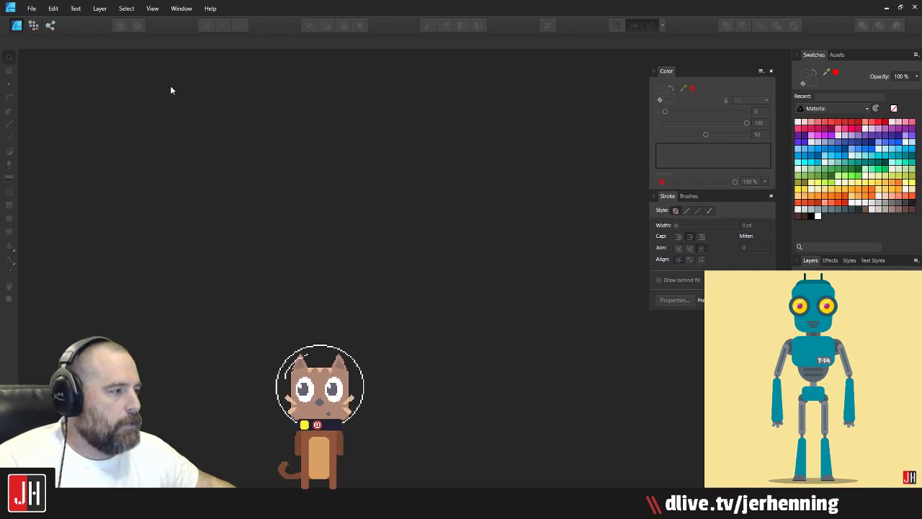
Step: Start opening a document, browse to the Vector folder and remove the Gif folder from Quick access
left_click(32, 9)
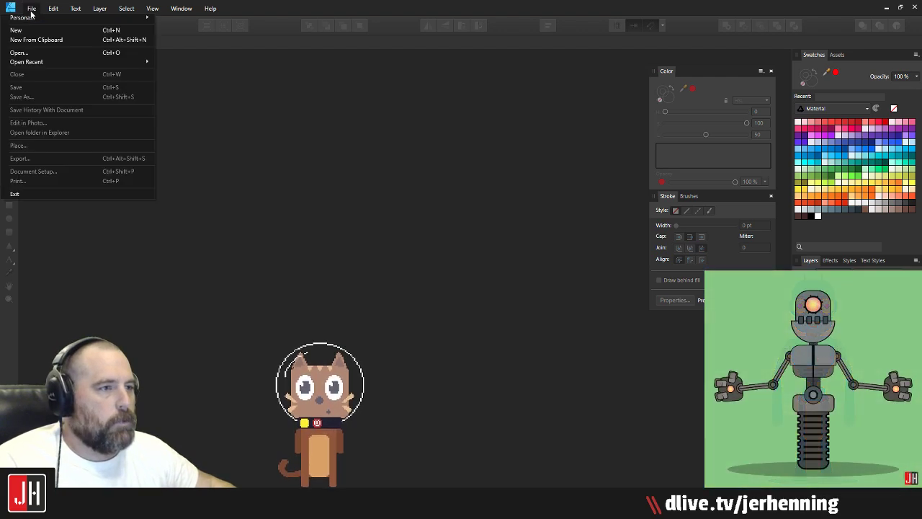
left_click(40, 51)
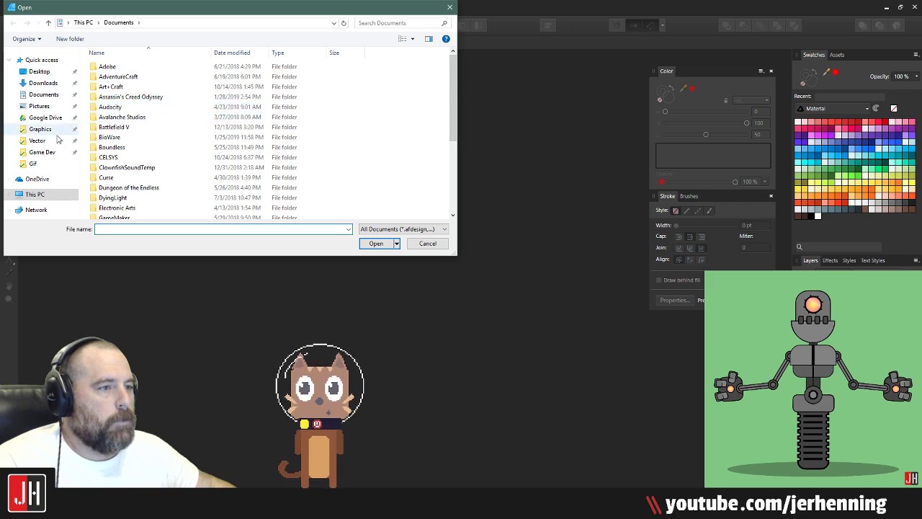
left_click(37, 141)
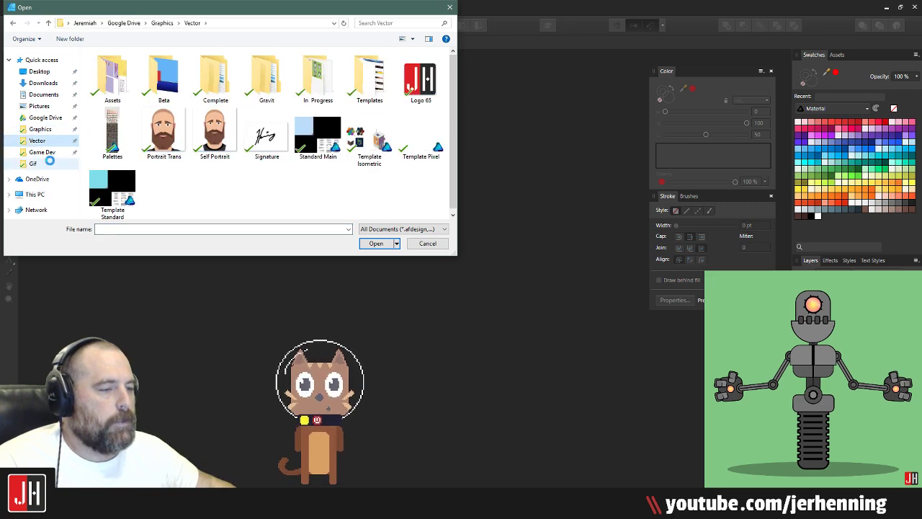
right_click(53, 165)
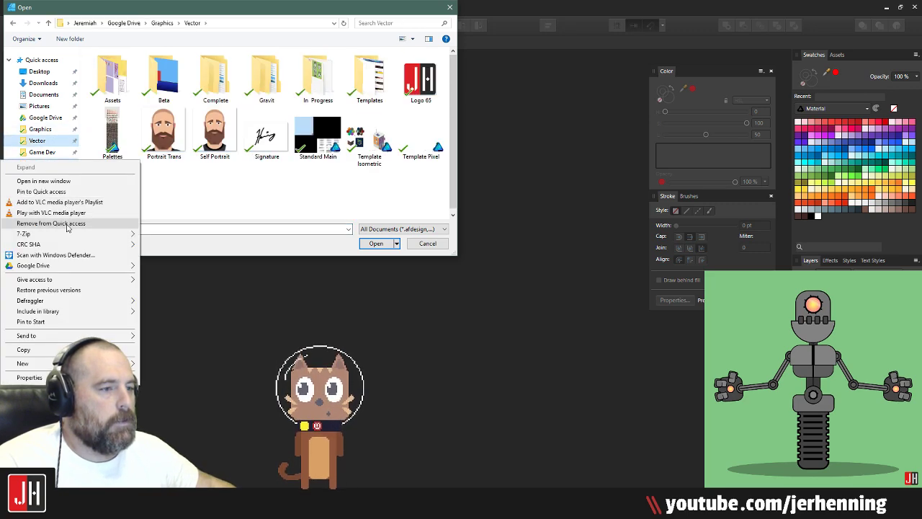
left_click(33, 221)
Step: Open the CyberPunk City document from the Beta folder and select the red rectangle on the artboard
double_click(161, 81)
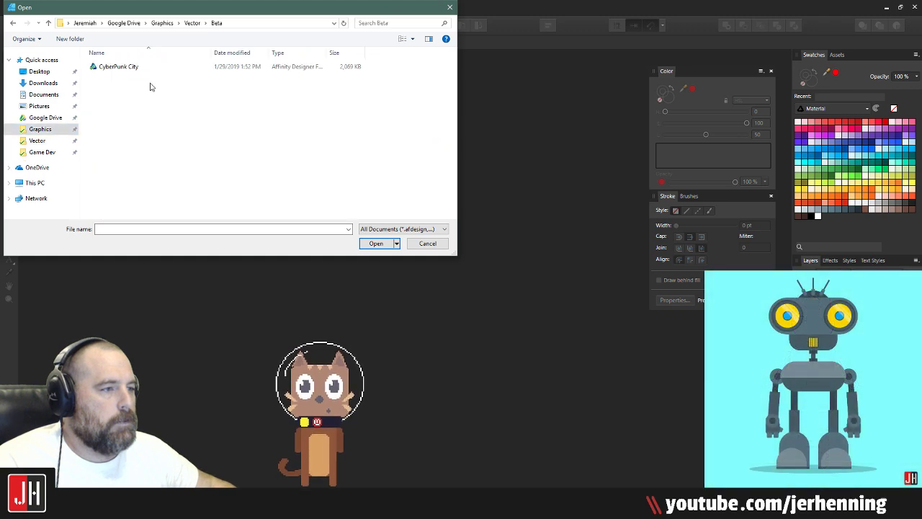
double_click(116, 69)
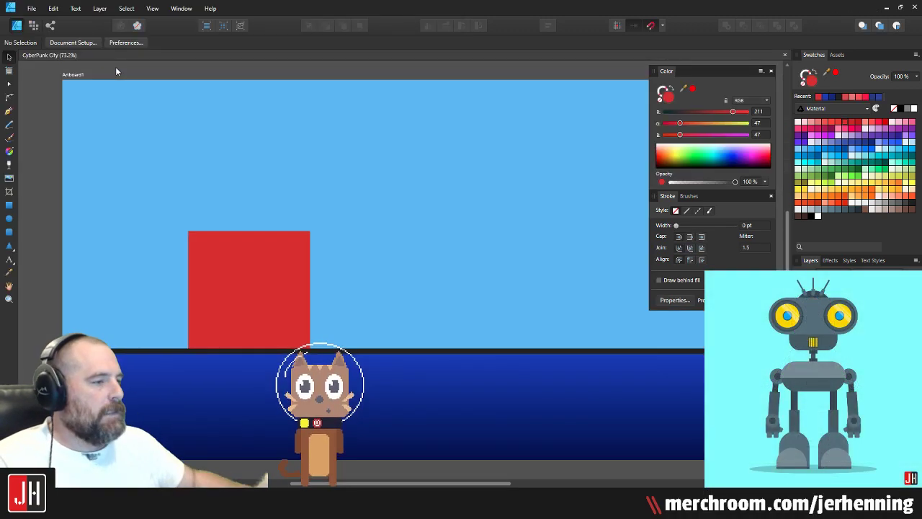
scroll(416, 254, "down", 1)
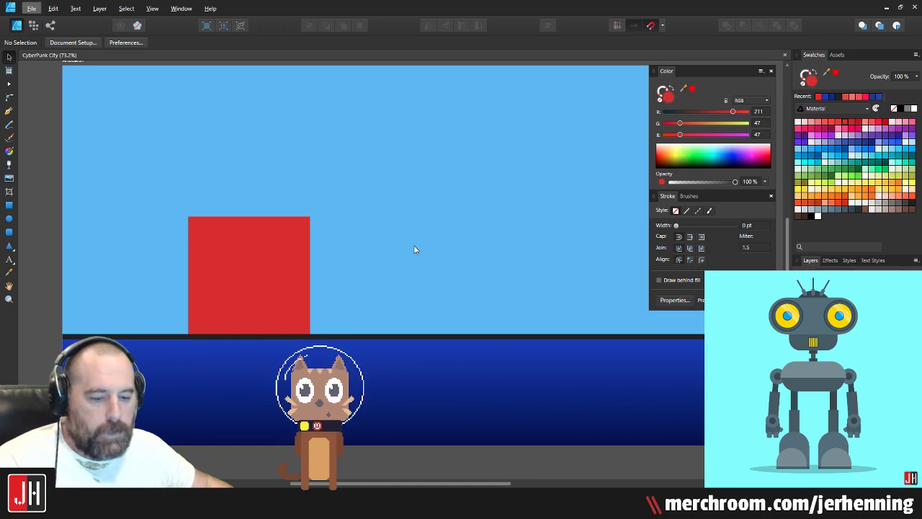
scroll(403, 248, "down", 1)
scroll(403, 251, "up", 2)
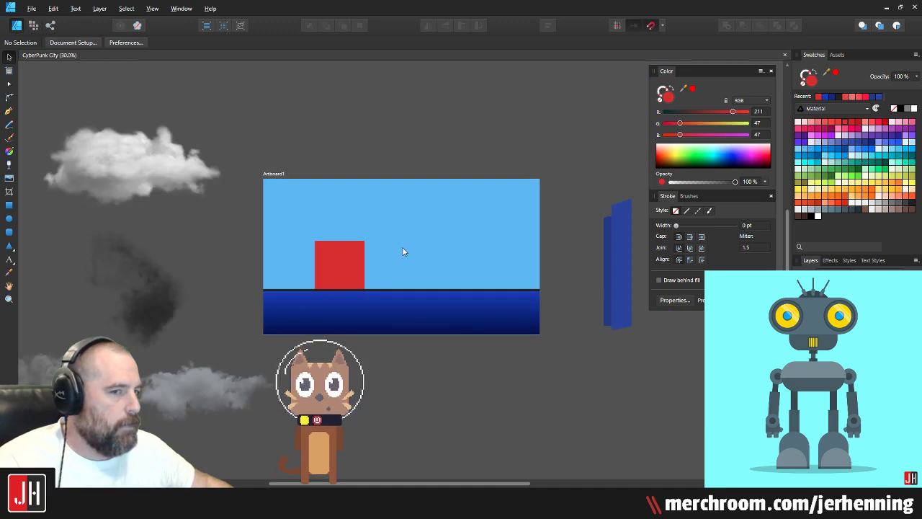
scroll(397, 253, "down", 3)
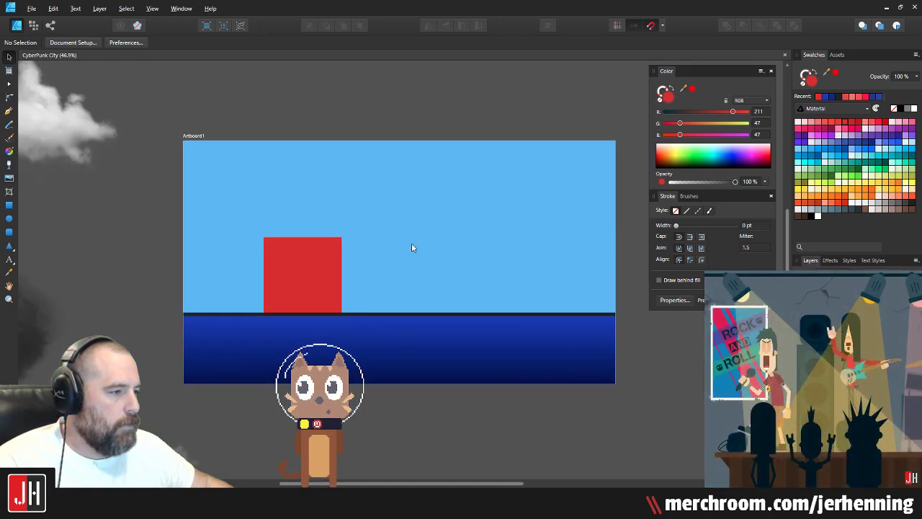
scroll(299, 260, "up", 3)
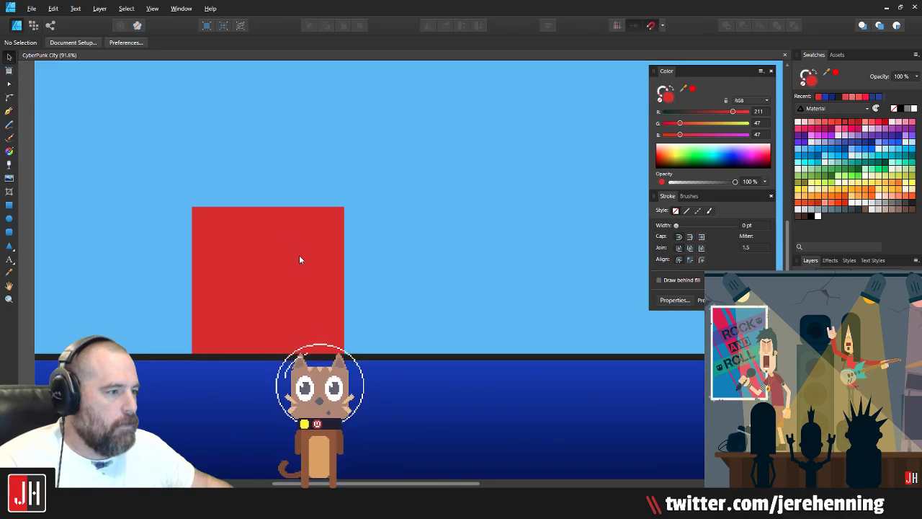
scroll(317, 255, "down", 2)
left_click(312, 255)
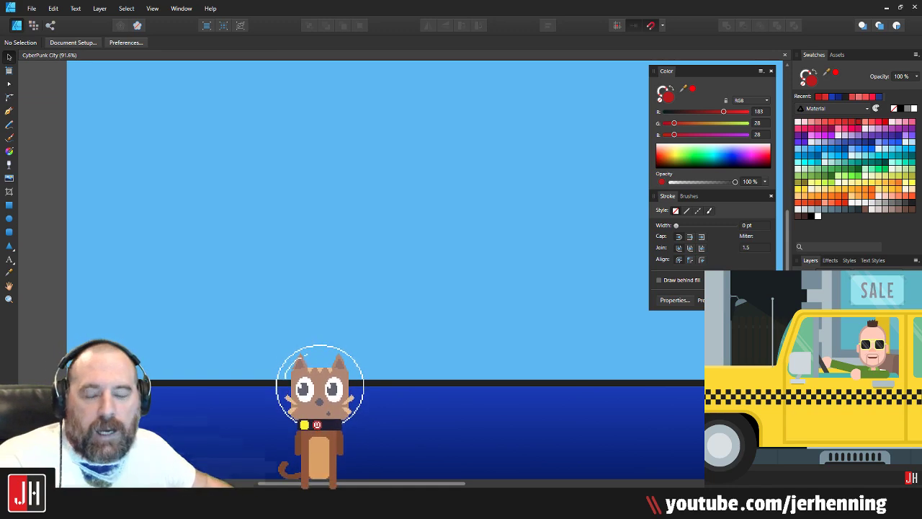
Step: Try drawing filled red freehand shapes with the Pencil tool over the light blue background, undoing each attempt
scroll(354, 270, "down", 2)
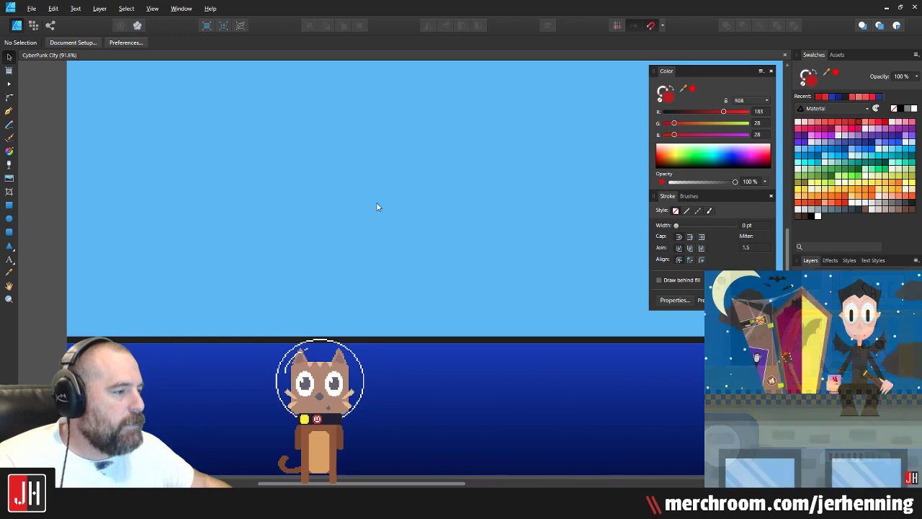
scroll(384, 192, "down", 4)
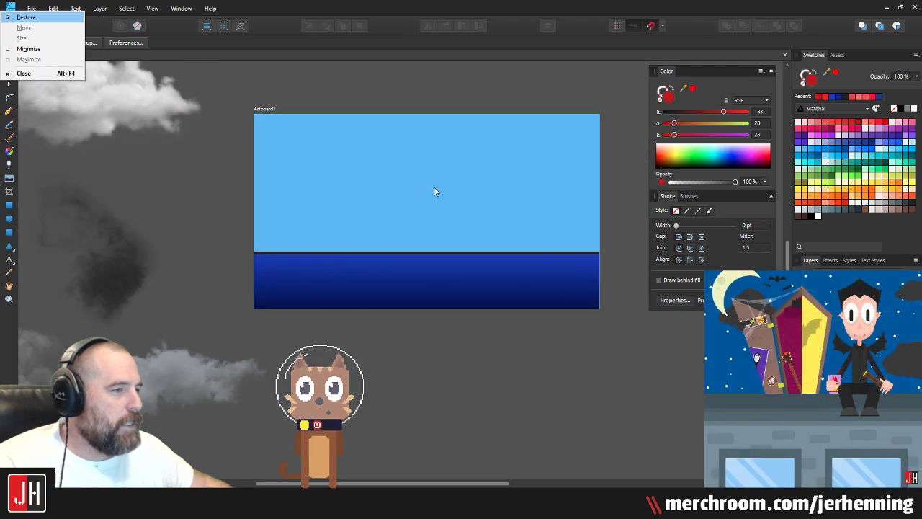
left_click_drag(431, 178, 407, 225)
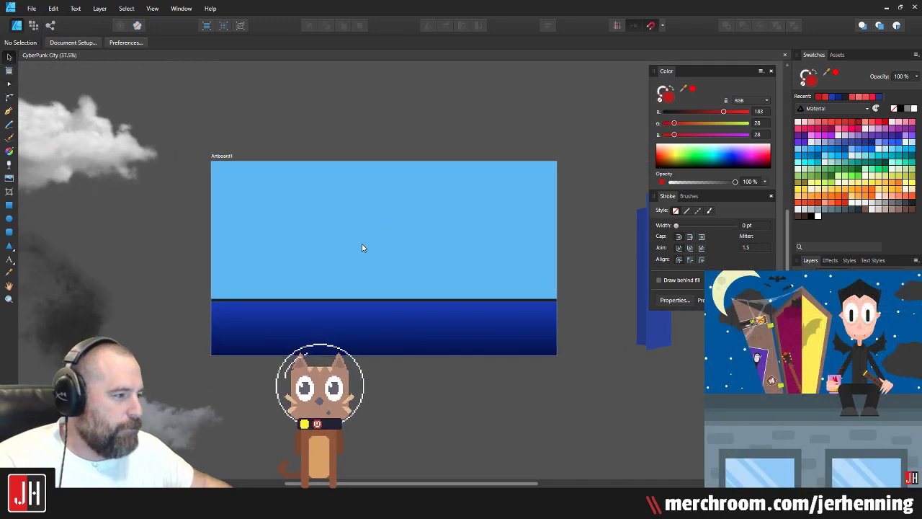
scroll(364, 245, "up", 1)
scroll(371, 242, "down", 1)
scroll(378, 241, "up", 1)
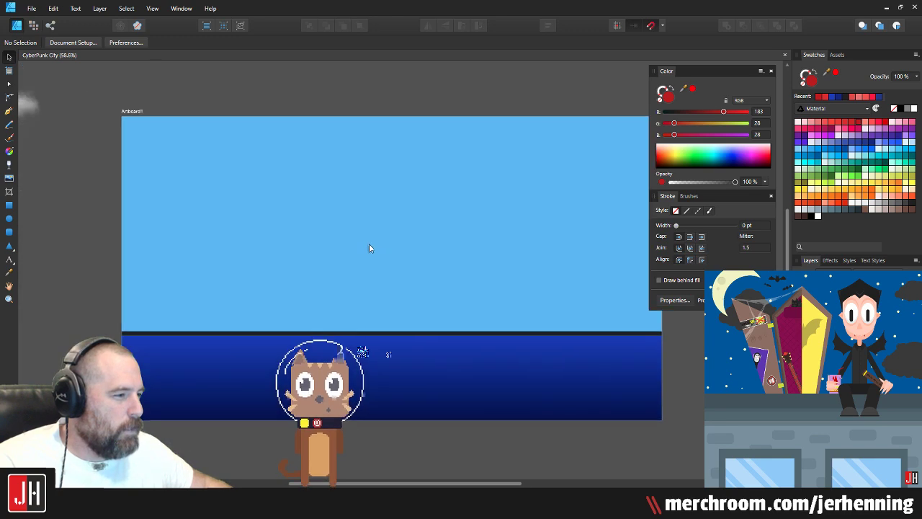
scroll(369, 248, "up", 1)
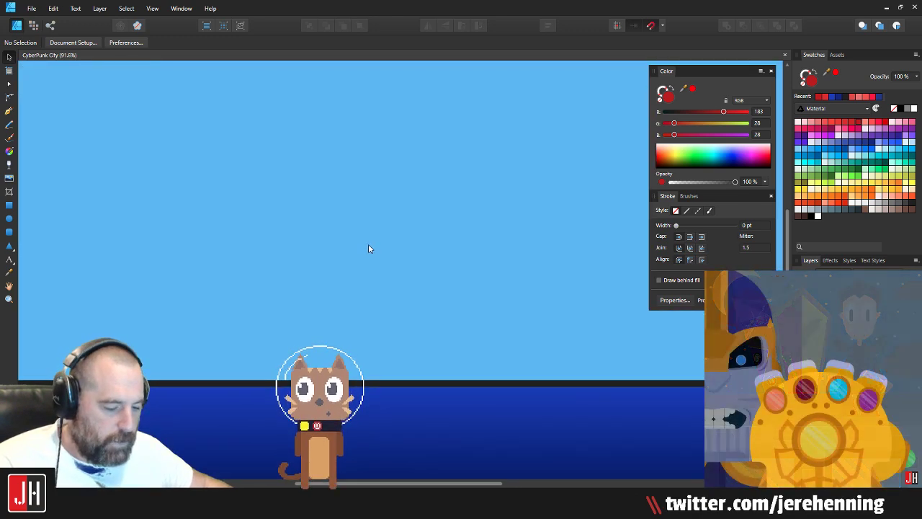
key("n")
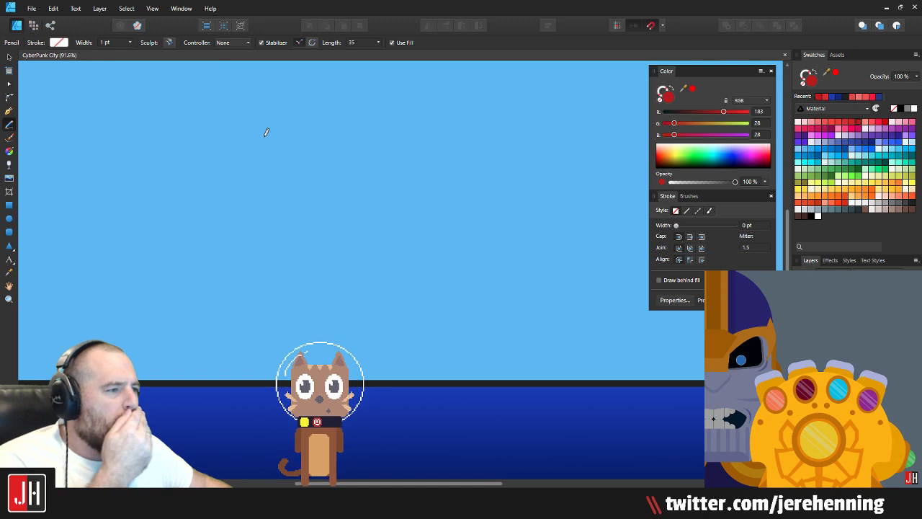
mouse_move(266, 134)
left_mouse_down()
mouse_move(156, 274)
mouse_move(273, 336)
mouse_move(372, 277)
mouse_move(310, 207)
left_mouse_up()
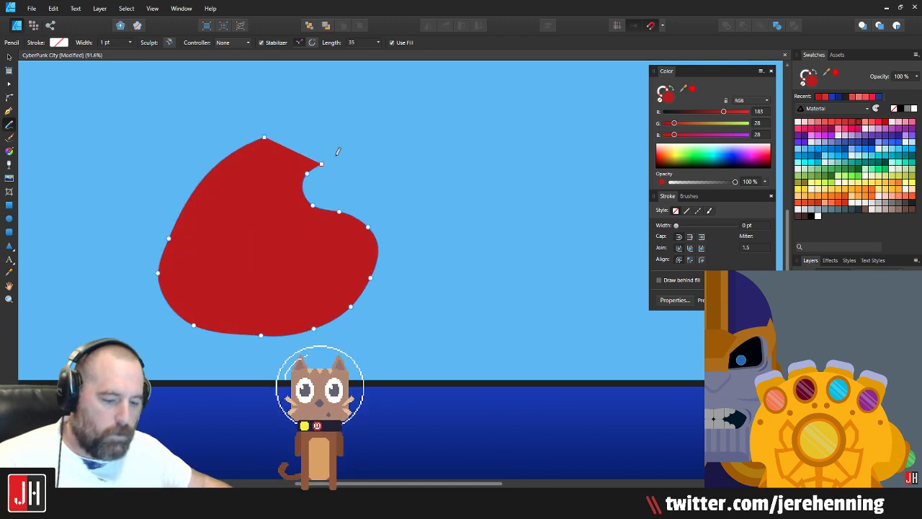
key("ctrl+z")
mouse_move(334, 130)
left_mouse_down()
mouse_move(263, 237)
mouse_move(389, 289)
mouse_move(398, 214)
mouse_move(351, 196)
mouse_move(372, 160)
mouse_move(313, 163)
mouse_move(332, 327)
mouse_move(404, 240)
mouse_move(377, 210)
mouse_move(417, 217)
left_mouse_up()
key("ctrl+z")
key("ctrl+z")
left_click_drag(380, 147, 303, 263)
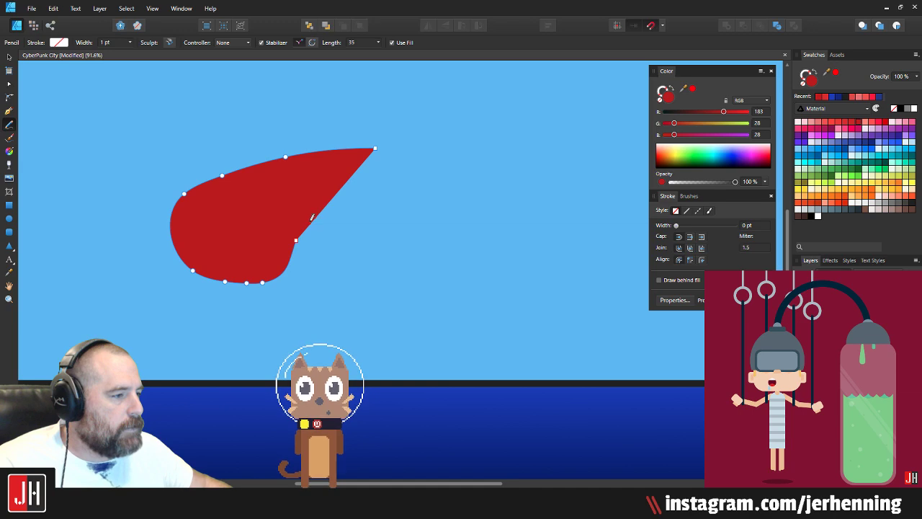
key("ctrl+z")
Step: Draw two filled red freehand shapes with the Pencil tool and move the lower rounded one sideways
left_click_drag(270, 205, 417, 272)
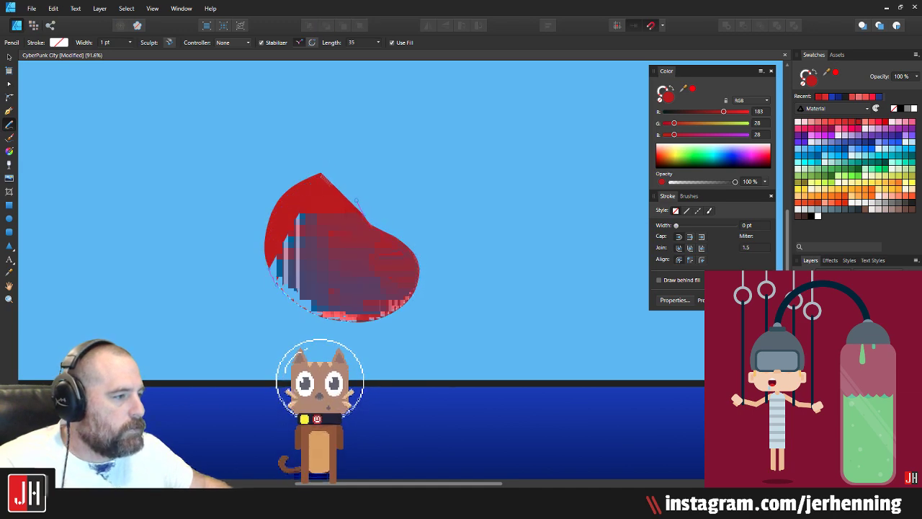
mouse_move(356, 200)
left_mouse_down()
mouse_move(387, 167)
mouse_move(377, 178)
mouse_move(204, 110)
left_mouse_up()
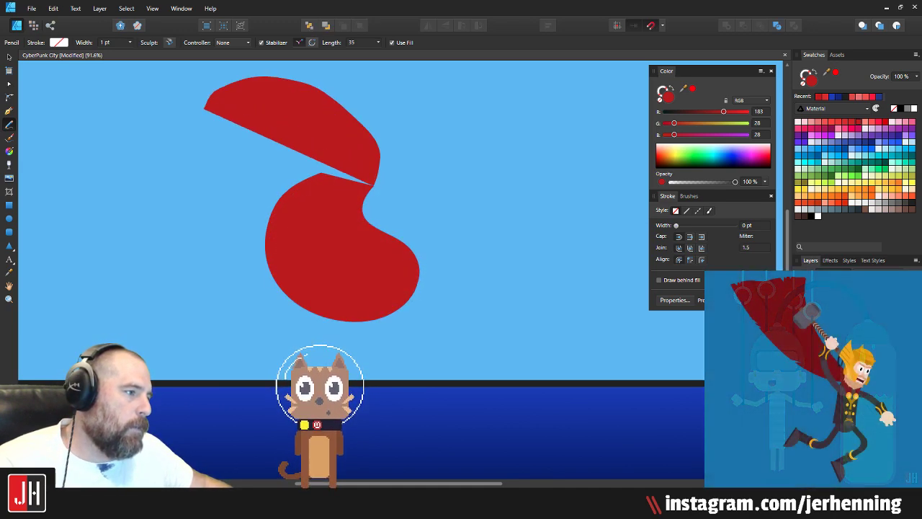
key("v")
left_click(333, 217)
left_click_drag(333, 216, 196, 215)
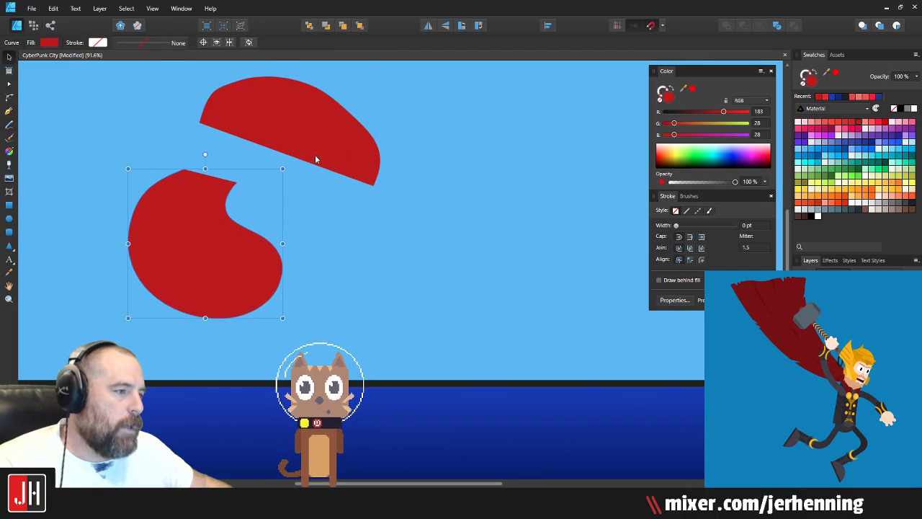
Step: Select both red freehand shapes and delete them from the artboard
left_click(343, 152)
left_click(208, 215, "shift")
key("Delete")
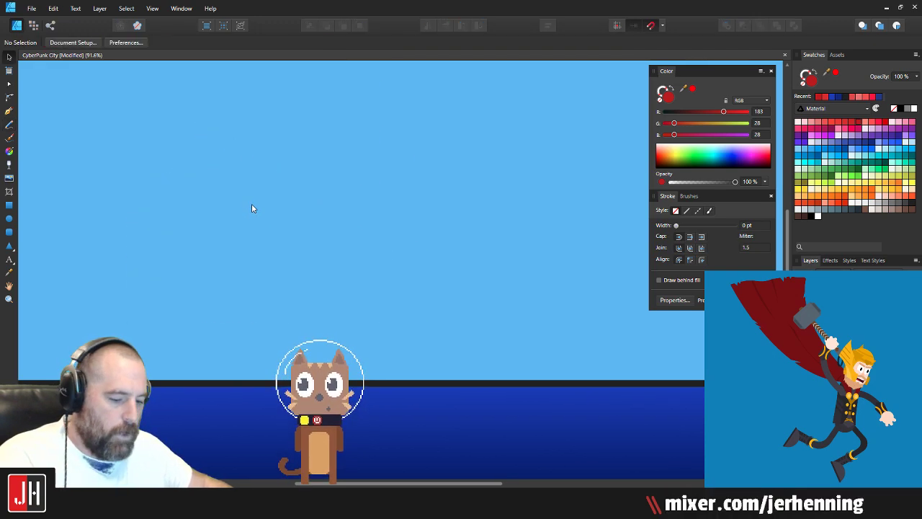
Step: Switch to the other Affinity Designer window and open Orik the Oink Slayer from the Complete folder's 2019 subfolder
key("n")
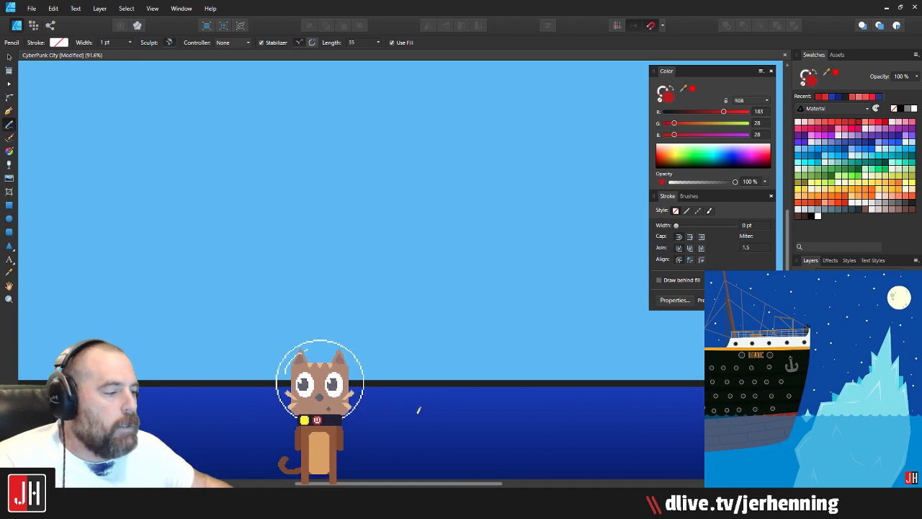
key("alt+Tab")
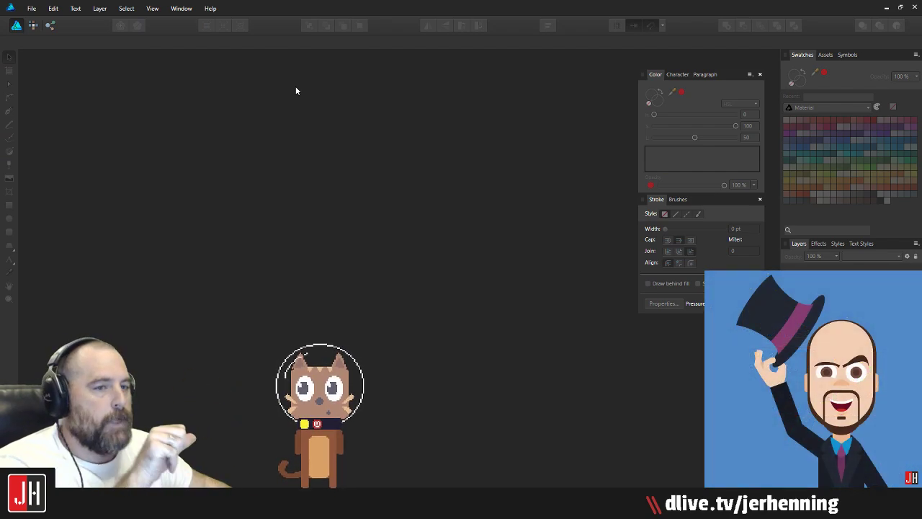
left_click(32, 8)
left_click(42, 53)
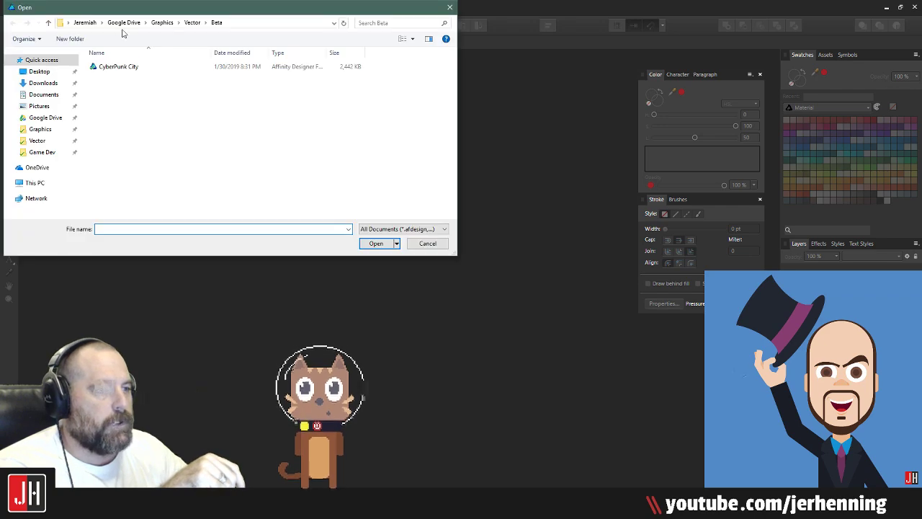
left_click(191, 22)
double_click(218, 81)
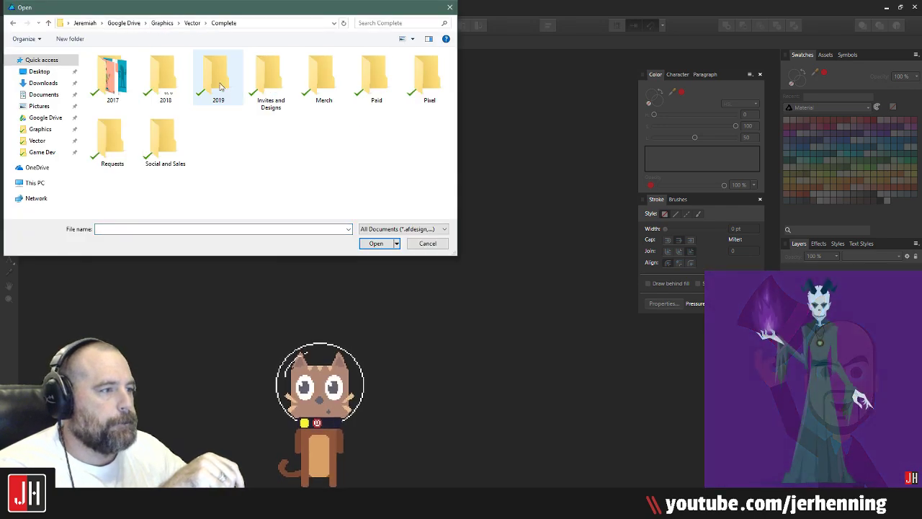
double_click(219, 81)
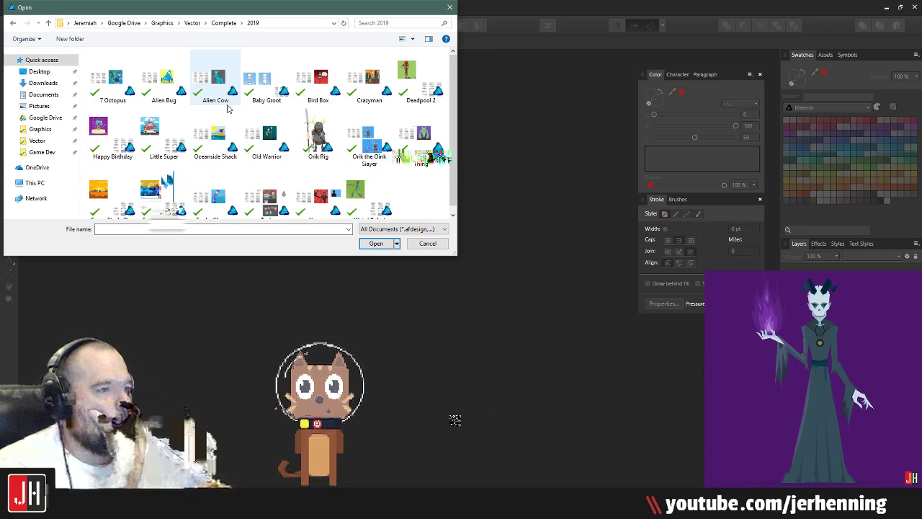
double_click(366, 141)
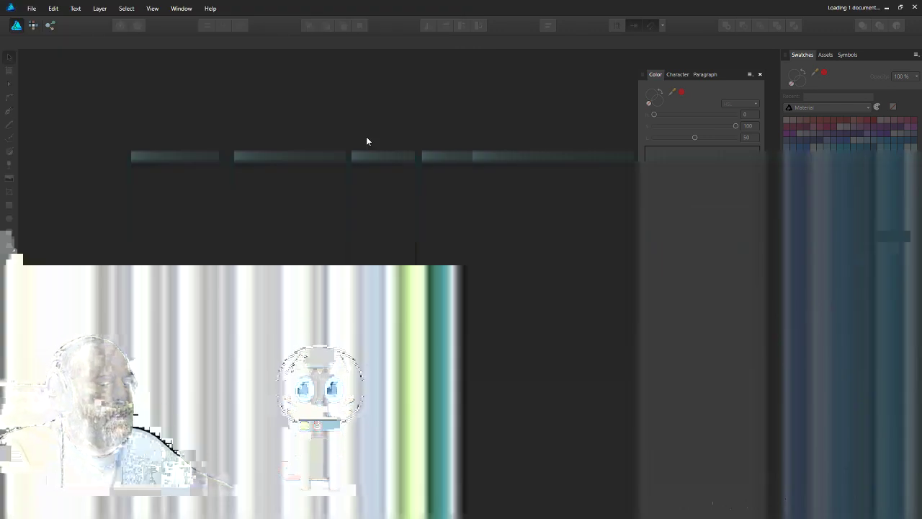
Step: Examine the horned-helmet warrior illustration on the square artboard
scroll(381, 173, "up", 3)
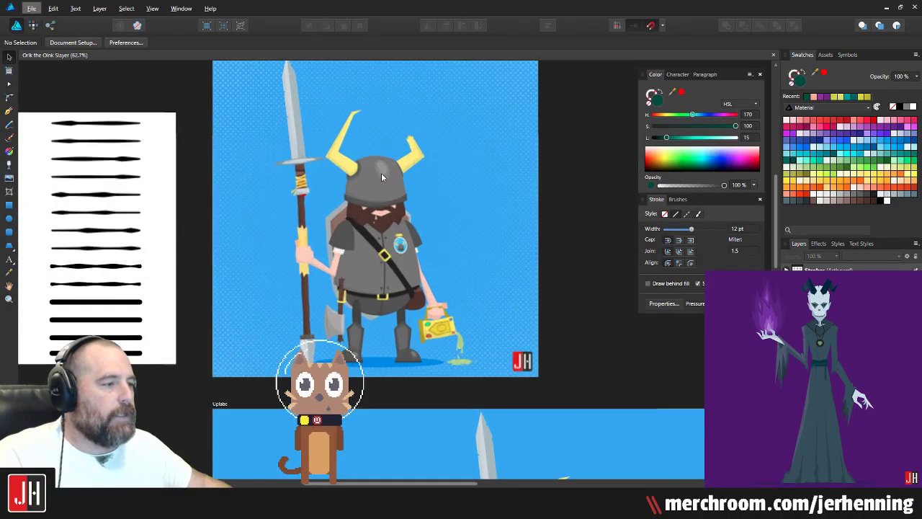
scroll(381, 176, "up", 1)
scroll(381, 176, "down", 1)
key("alt+space")
left_click(609, 138)
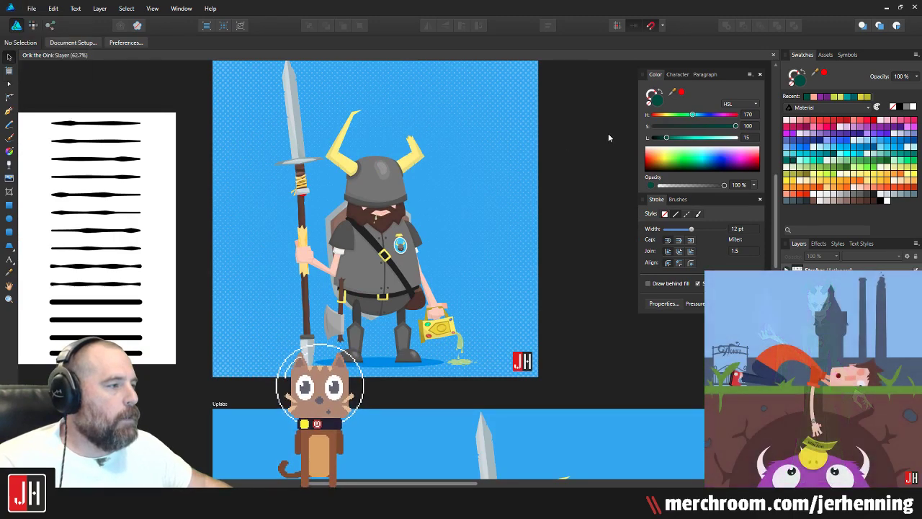
scroll(377, 269, "up", 1)
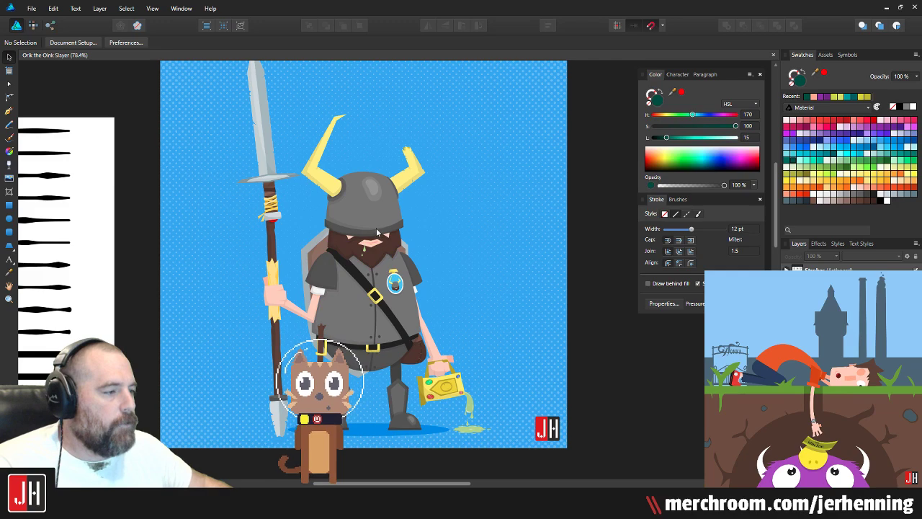
Step: Switch to the CyberPunk City window and try drawing filled red freehand shapes on the light blue sky with the Pencil tool
left_click_drag(379, 228, 391, 255)
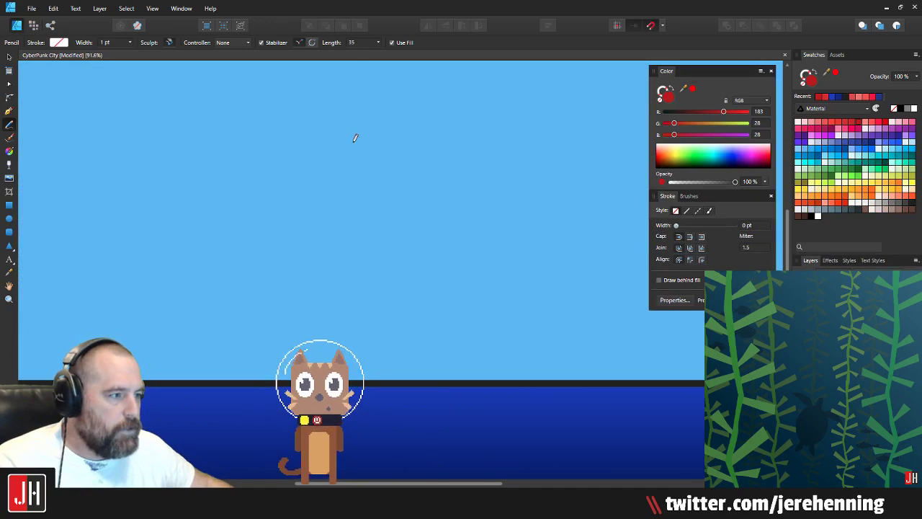
mouse_move(355, 137)
left_mouse_down()
mouse_move(252, 145)
mouse_move(360, 309)
mouse_move(400, 191)
mouse_move(474, 154)
left_mouse_up()
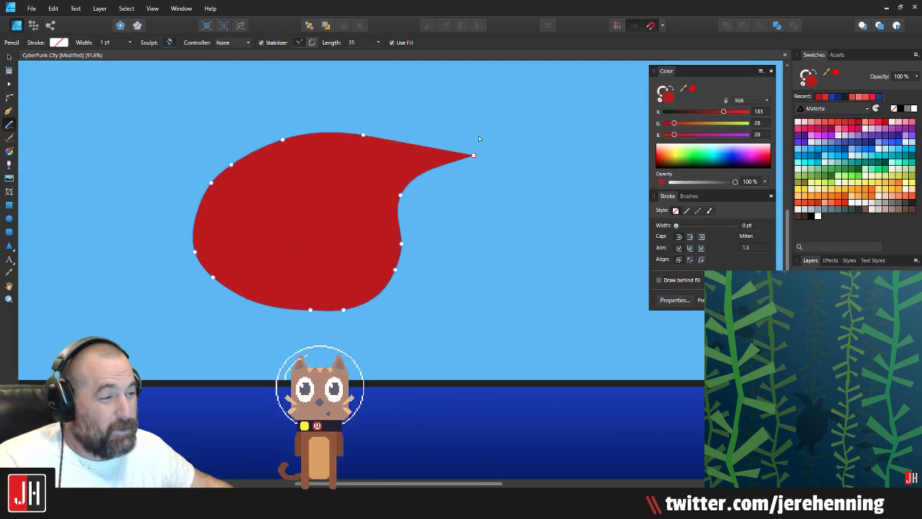
key("ctrl+z")
mouse_move(338, 135)
left_mouse_down()
mouse_move(195, 192)
mouse_move(240, 291)
mouse_move(343, 279)
mouse_move(371, 234)
mouse_move(367, 208)
mouse_move(391, 154)
left_mouse_up()
key("ctrl+z")
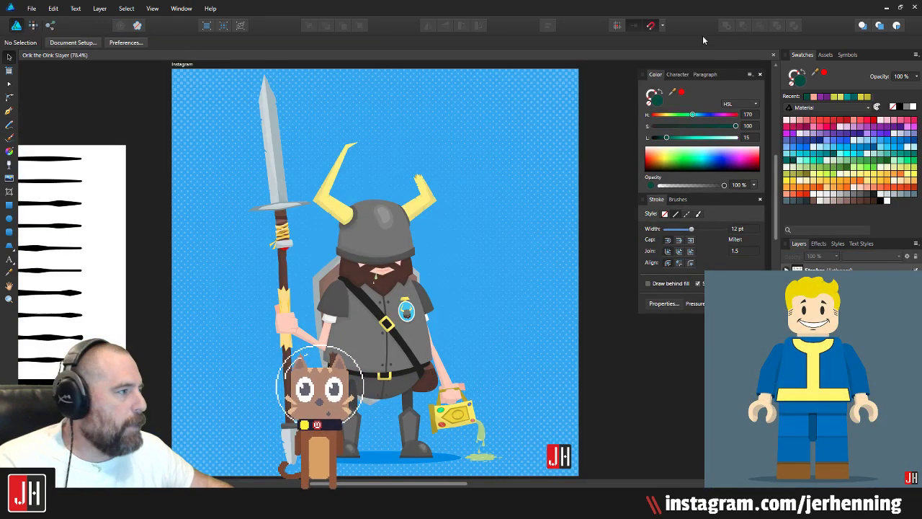
Step: Switch to the Orik the Oink Slayer window and create a new 1920 x 1080 px web document with a transparent background
left_click(32, 8)
left_click(29, 16)
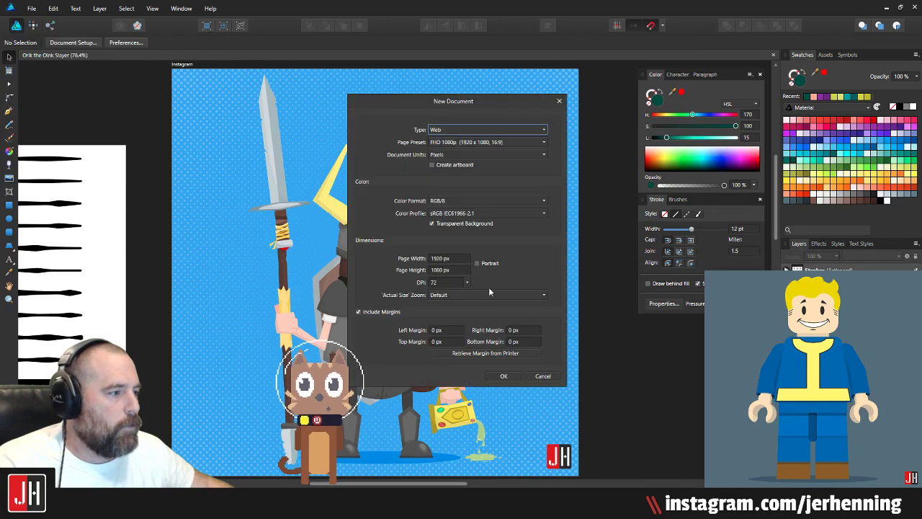
left_click(504, 376)
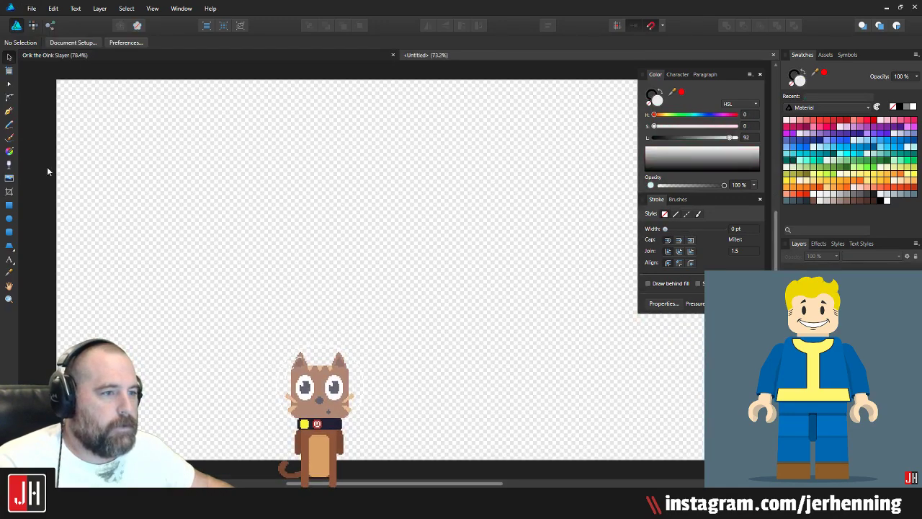
Step: Try drawing a light grey filled freehand shape on the blank page with the Pencil tool
left_click(10, 127)
mouse_move(371, 175)
left_mouse_down()
mouse_move(354, 397)
mouse_move(434, 249)
left_mouse_up()
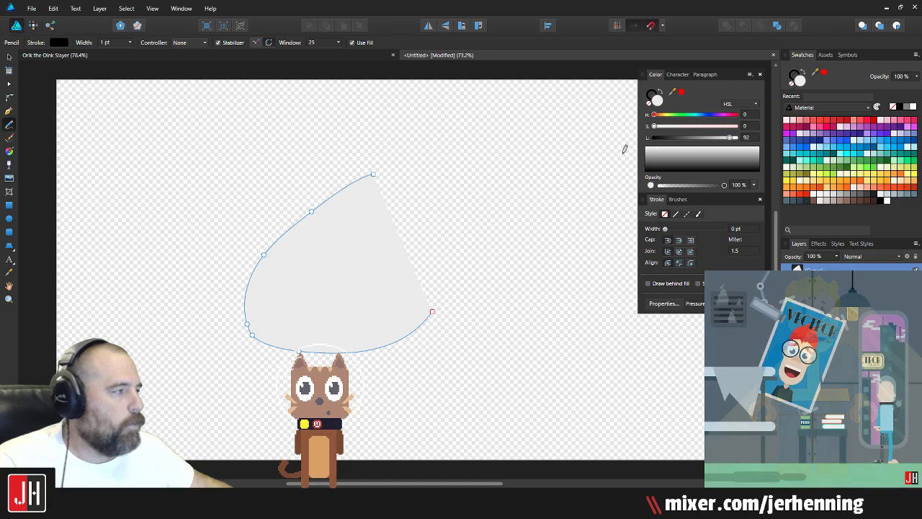
key("ctrl+z")
Step: Set the fill to dark red from the Material swatches and draw a filled freehand teardrop shape with the Pencil tool
left_click(849, 121)
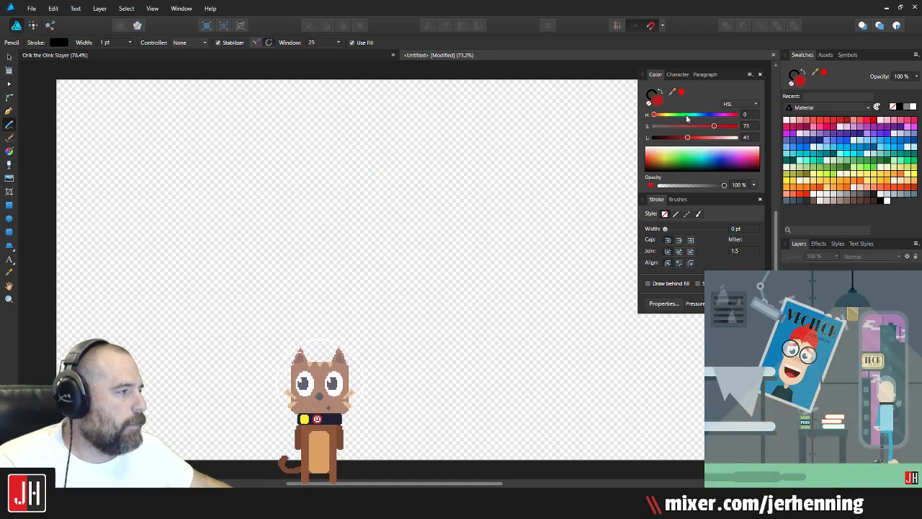
mouse_move(151, 319)
left_mouse_down()
mouse_move(233, 252)
mouse_move(359, 331)
mouse_move(340, 247)
mouse_move(408, 222)
mouse_move(382, 232)
left_mouse_up()
key("ctrl+z")
mouse_move(330, 210)
left_mouse_down()
mouse_move(180, 291)
mouse_move(351, 350)
mouse_move(356, 261)
mouse_move(380, 207)
left_mouse_up()
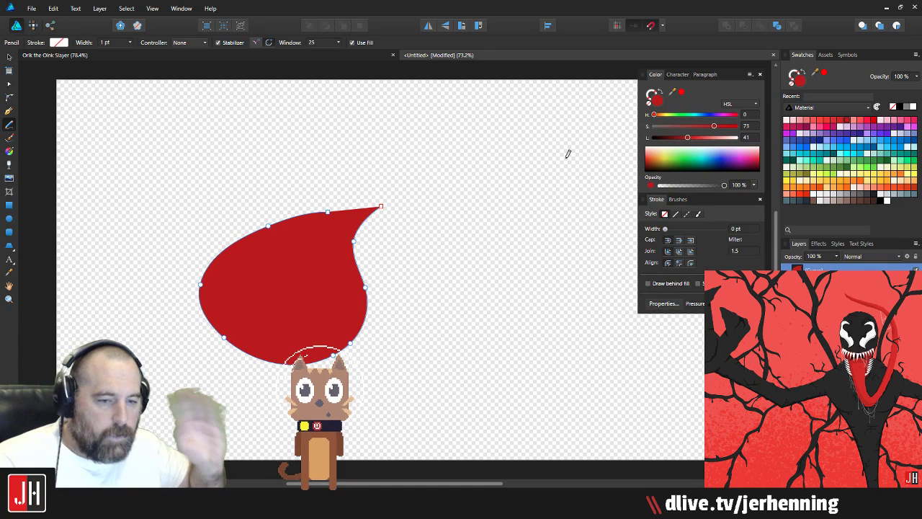
Step: Replace the red teardrop with a narrower filled freehand one and draw a second stroke curving up from its pointed tip
key("Delete")
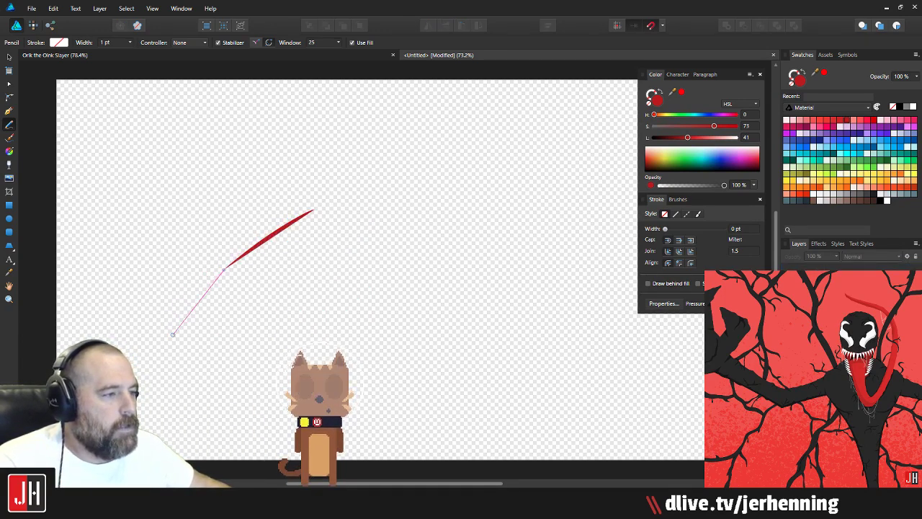
left_click_drag(313, 210, 316, 313)
left_click_drag(381, 215, 380, 215)
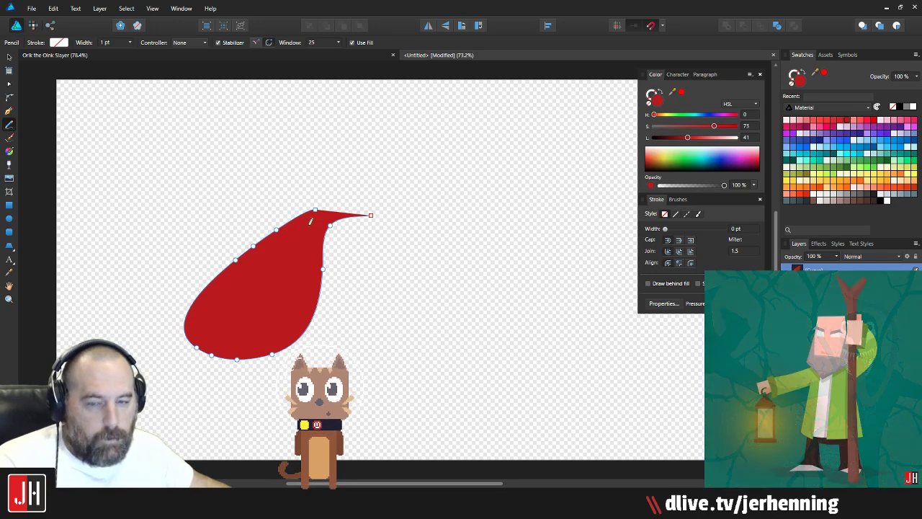
mouse_move(373, 210)
left_mouse_down()
mouse_move(379, 155)
mouse_move(247, 154)
mouse_move(330, 214)
left_mouse_up()
Step: Select both red freehand shapes on the blank page and delete them
key("ctrl+a")
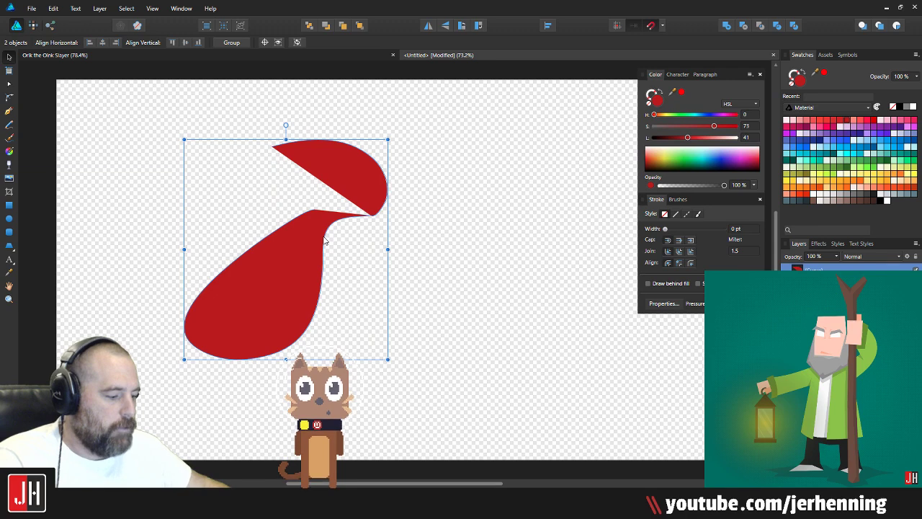
key("Delete")
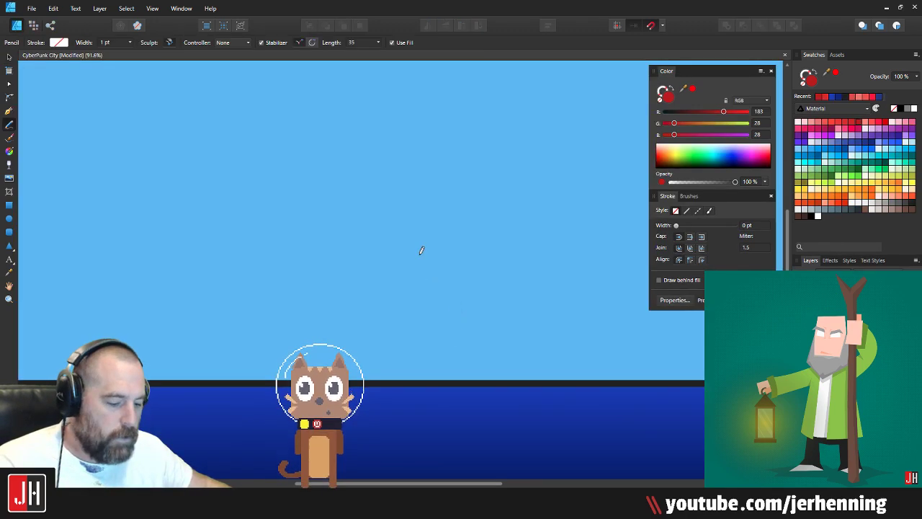
Step: Switch to the CyberPunk City window, draw a filled red freehand teardrop with the Pencil tool and extend its outline from the tip
key("v")
key("n")
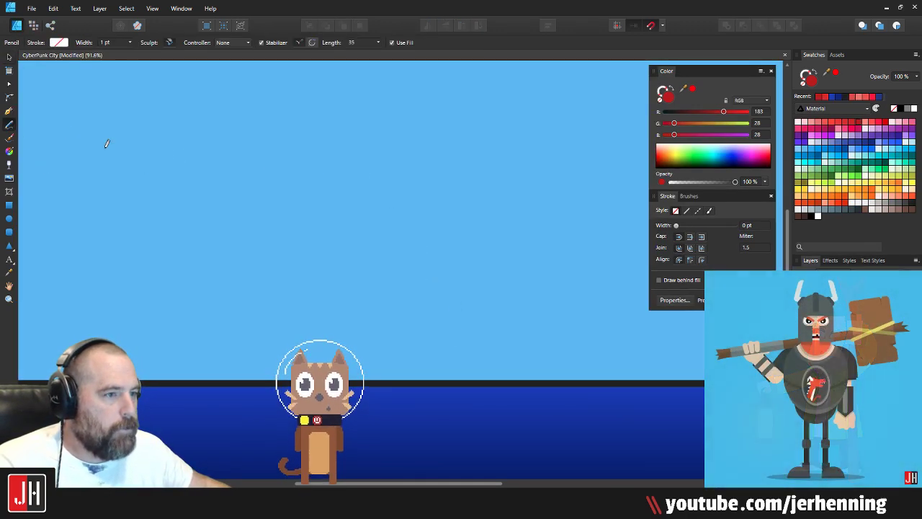
mouse_move(341, 178)
left_mouse_down()
mouse_move(268, 185)
mouse_move(196, 285)
mouse_move(362, 314)
mouse_move(429, 202)
mouse_move(457, 191)
left_mouse_up()
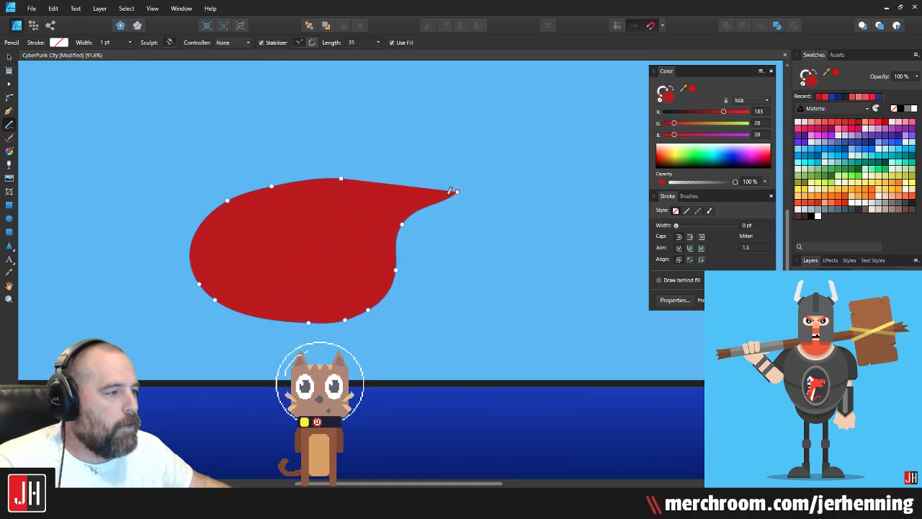
mouse_move(468, 164)
left_mouse_down()
mouse_move(307, 100)
mouse_move(212, 115)
mouse_move(188, 141)
mouse_move(197, 161)
left_mouse_up()
left_click_drag(150, 231, 209, 205)
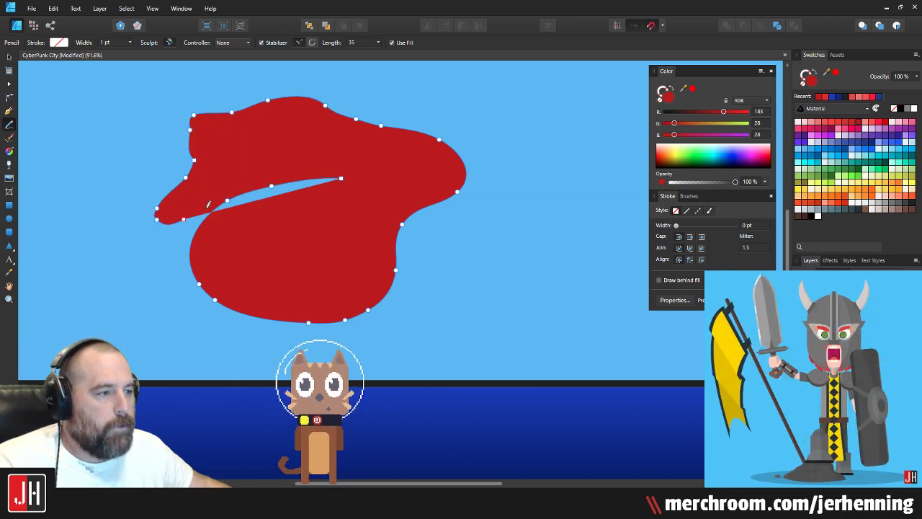
Step: Select the extended red freehand curve and delete it from the sky
key("v")
left_click(611, 182)
left_click(354, 159)
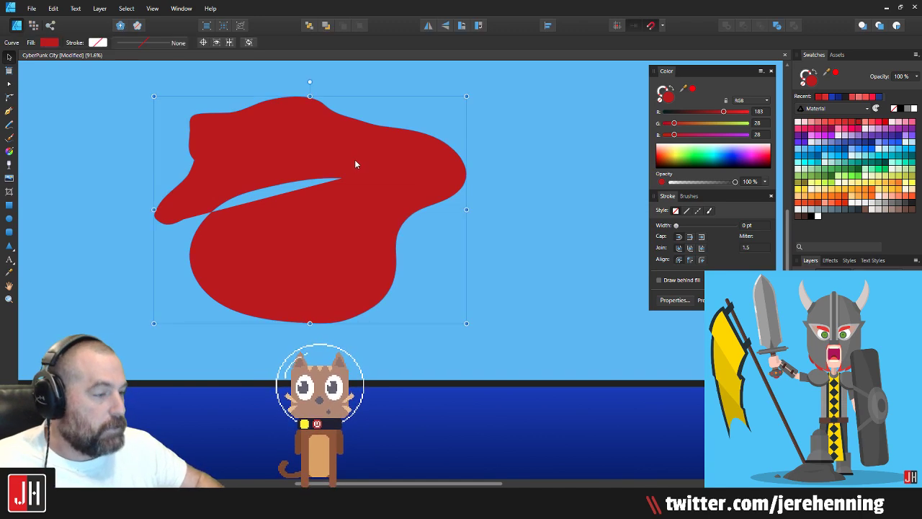
key("Delete")
Step: Draw a closed four-sided polygon on the light blue sky with the Pen tool and fill it bright red
key("p")
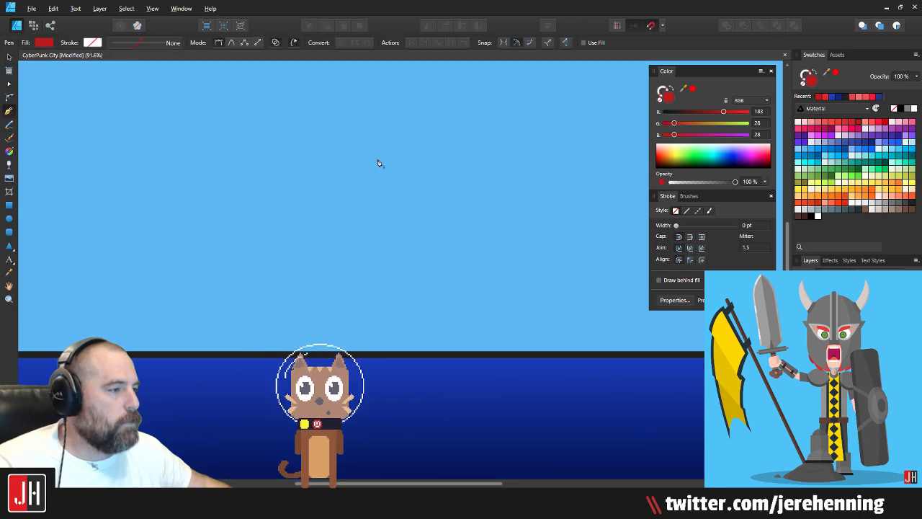
key("alt+space")
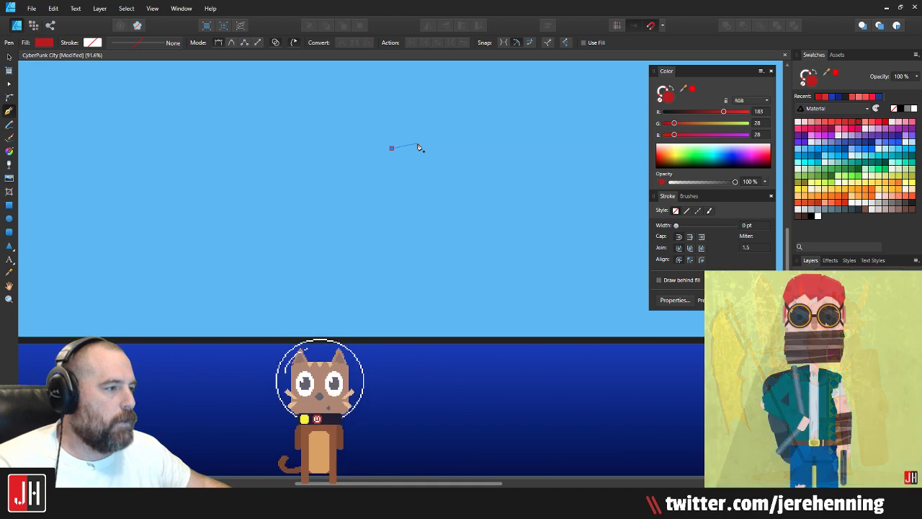
key("ctrl+z")
key("space")
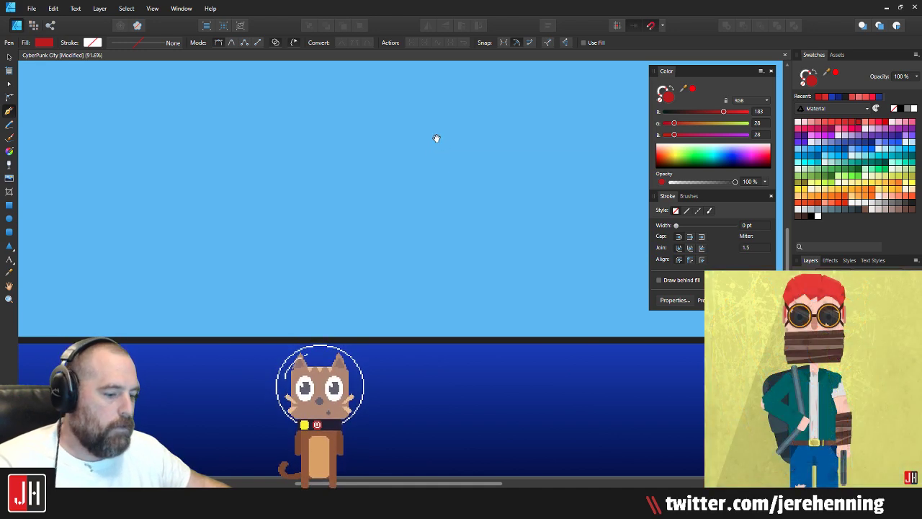
left_click_drag(436, 137, 399, 239)
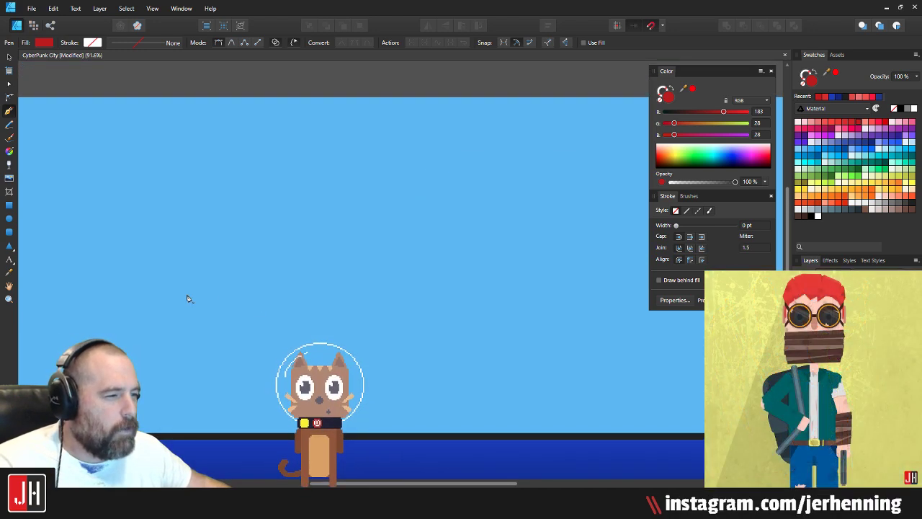
left_click(472, 219)
left_click(509, 353)
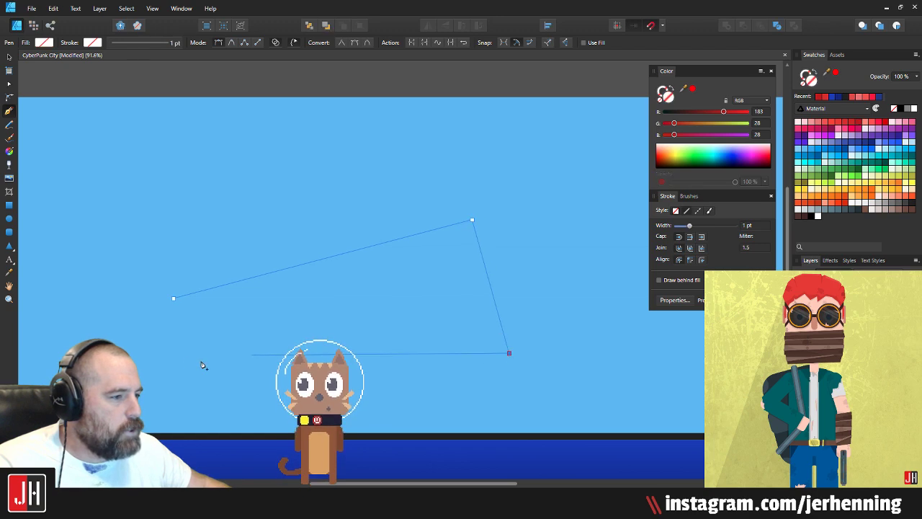
left_click(176, 364)
left_click(173, 298)
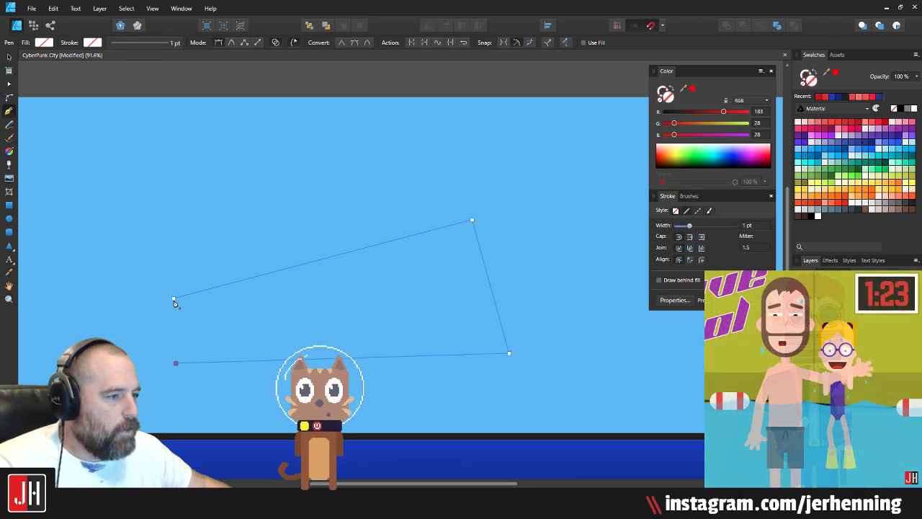
left_click(693, 90)
key("Escape")
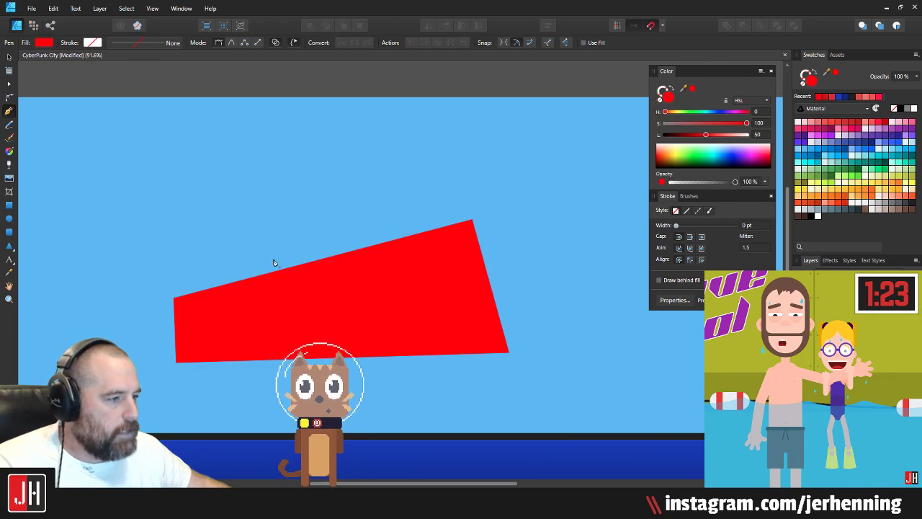
Step: Select the red polygon and add a three-segment block on its upper edge with the Pen tool, starting and ending on that edge
left_click(305, 304)
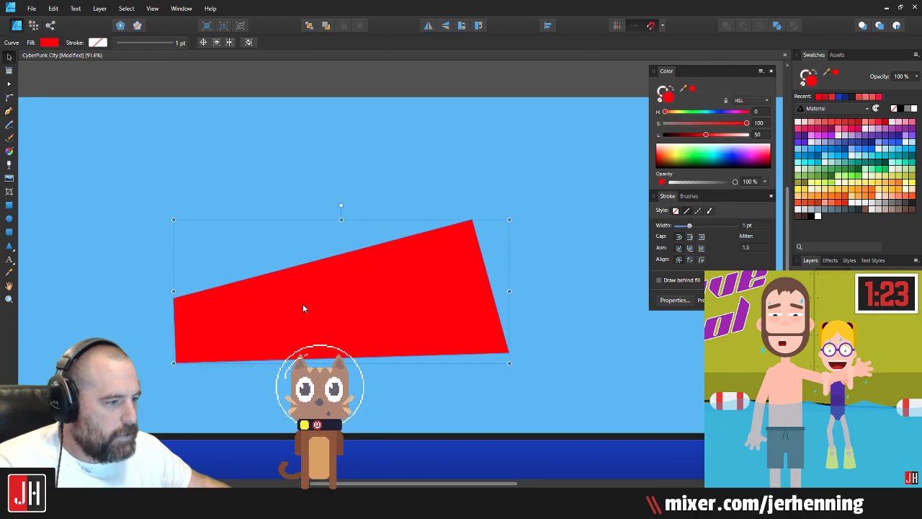
left_click(255, 282)
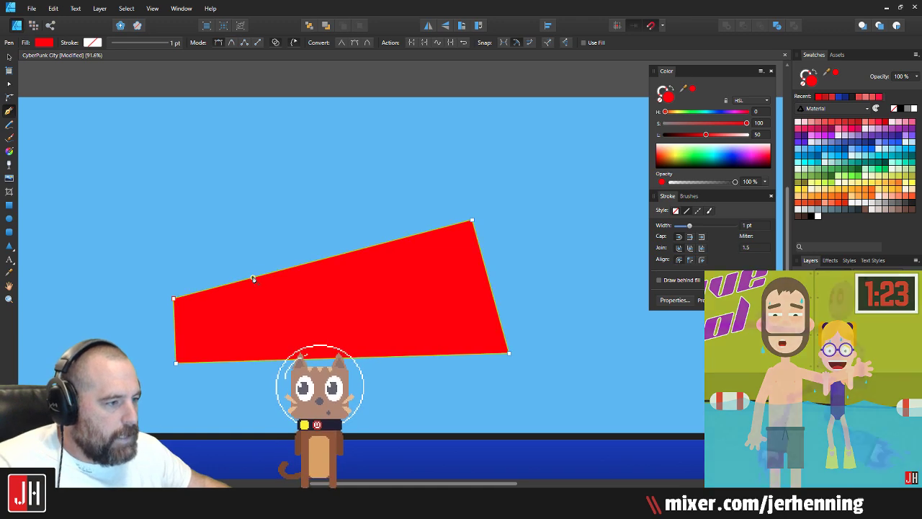
left_click(258, 185)
left_click(395, 143)
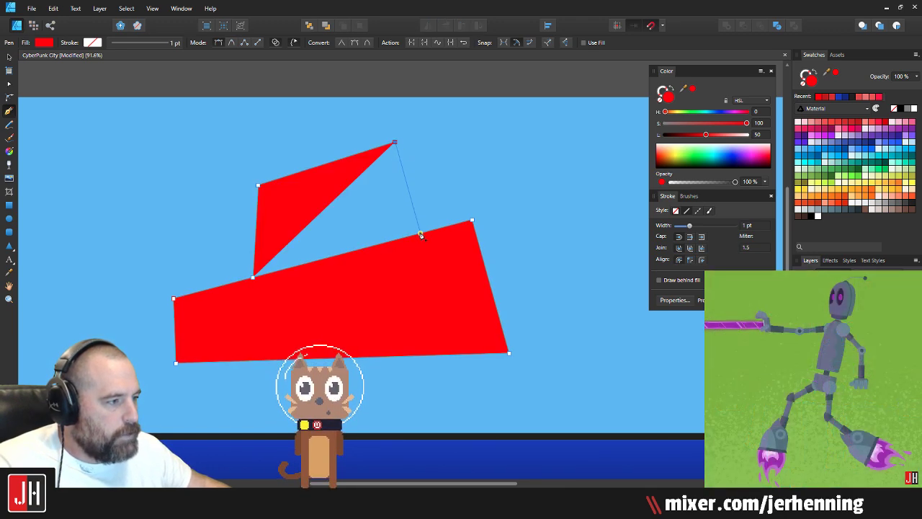
left_click(421, 235)
key("v")
left_click(510, 210)
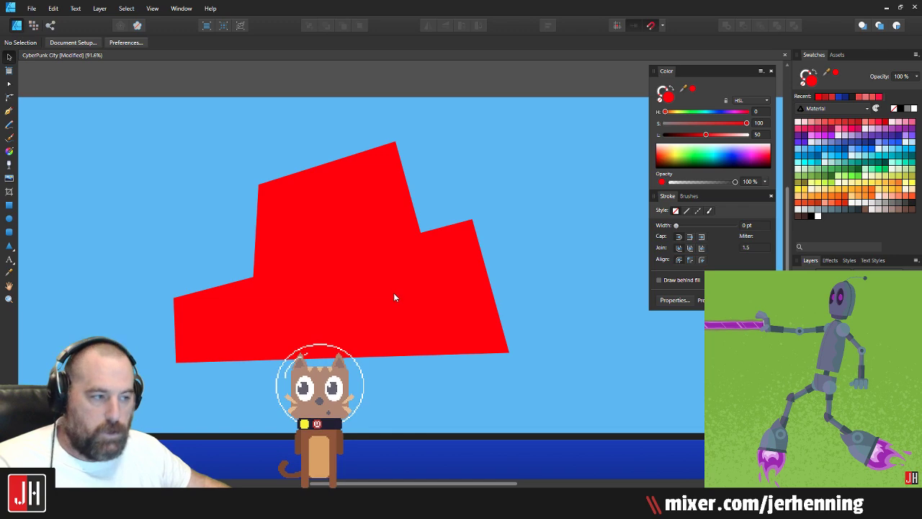
Step: Move the combined red polygon sideways as one object and delete it
left_click_drag(395, 297, 439, 291)
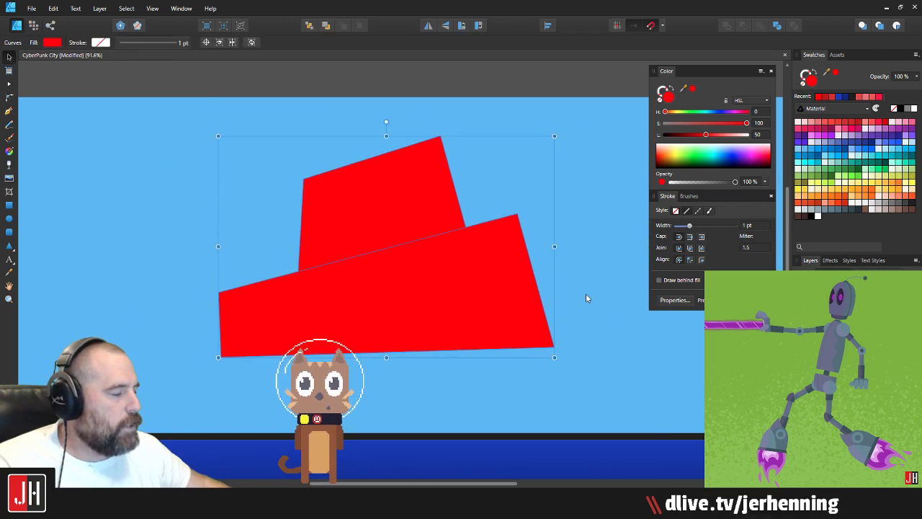
left_click(587, 297)
left_click_drag(412, 263, 278, 255)
key("Delete")
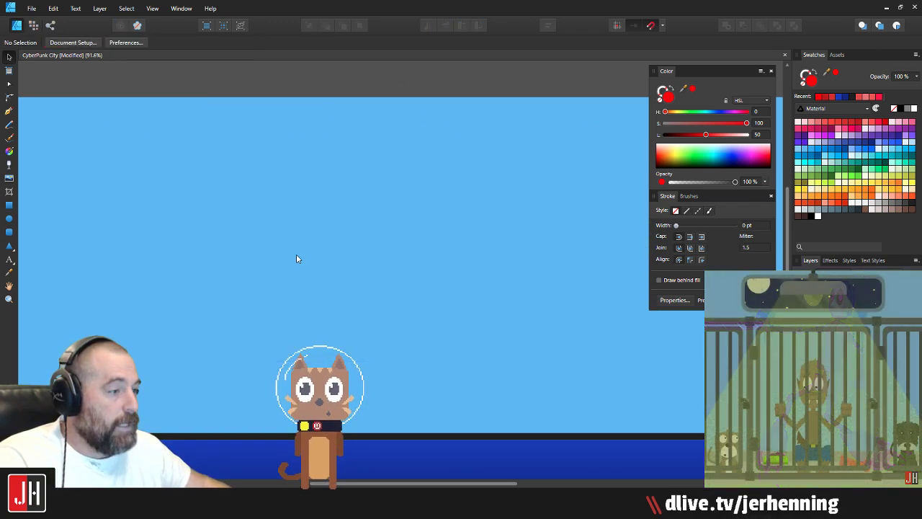
Step: Draw a closed shape with a peaked top and curved lower contour using the Pen tool, and fill it dark blue
key("p")
left_click(204, 282)
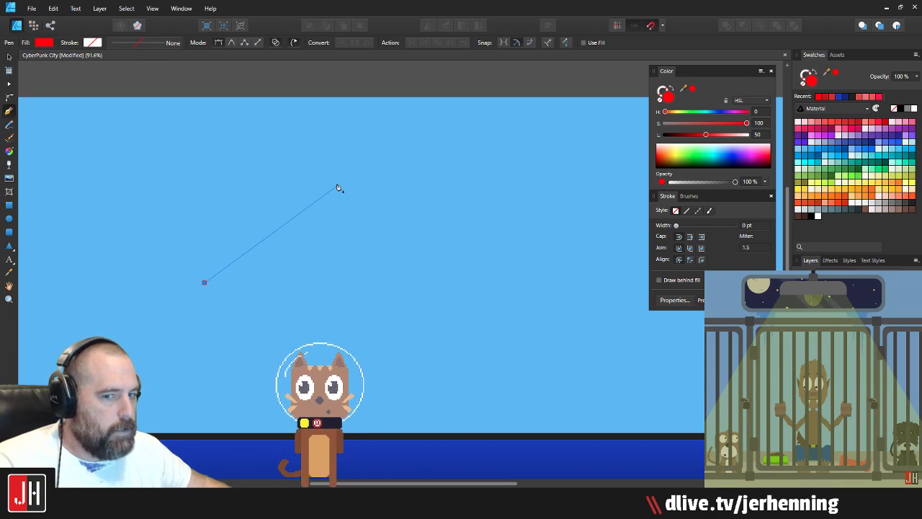
left_click(343, 165)
left_click(435, 230)
left_click_drag(330, 339, 171, 336)
left_click_drag(279, 271, 302, 250)
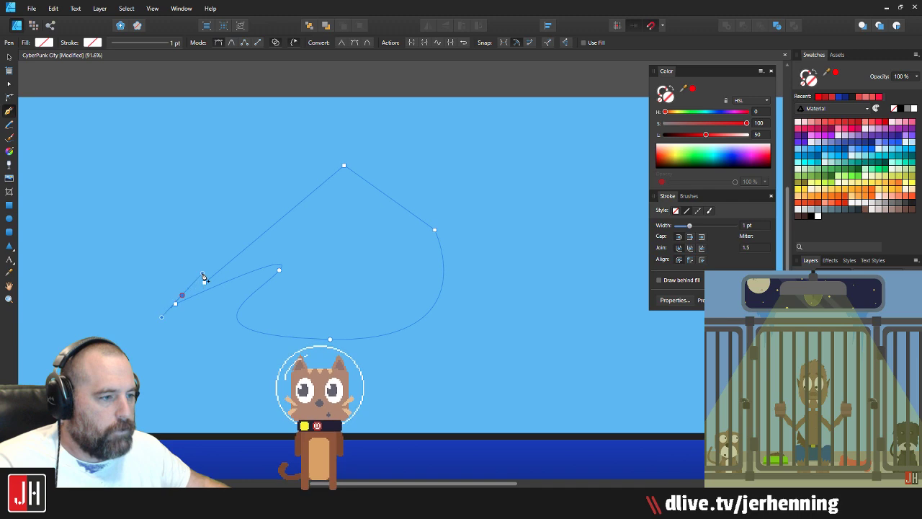
left_click(204, 282)
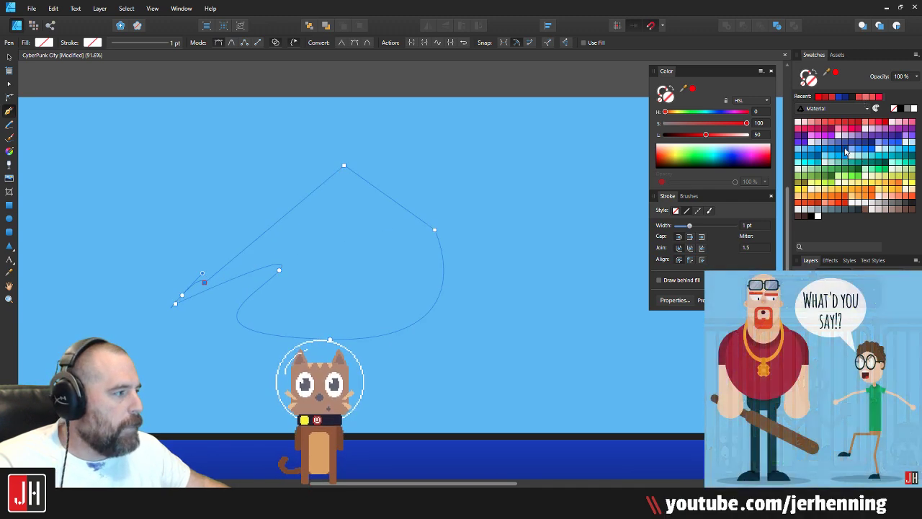
left_click(846, 152)
key("Escape")
Step: Draw a rounded Pen tool curve bulging outward from the blue shape's upper sloping edge to the corner at that edge's lower end
key("p")
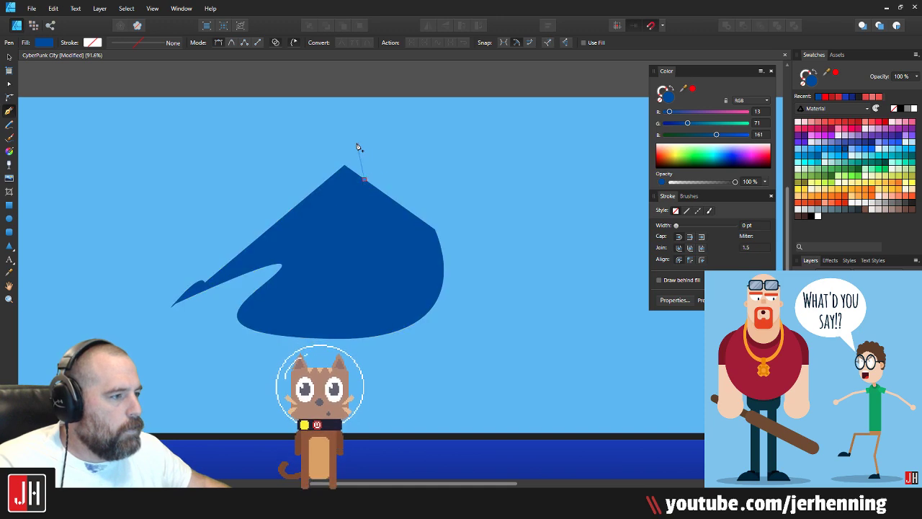
left_click_drag(529, 175, 525, 205)
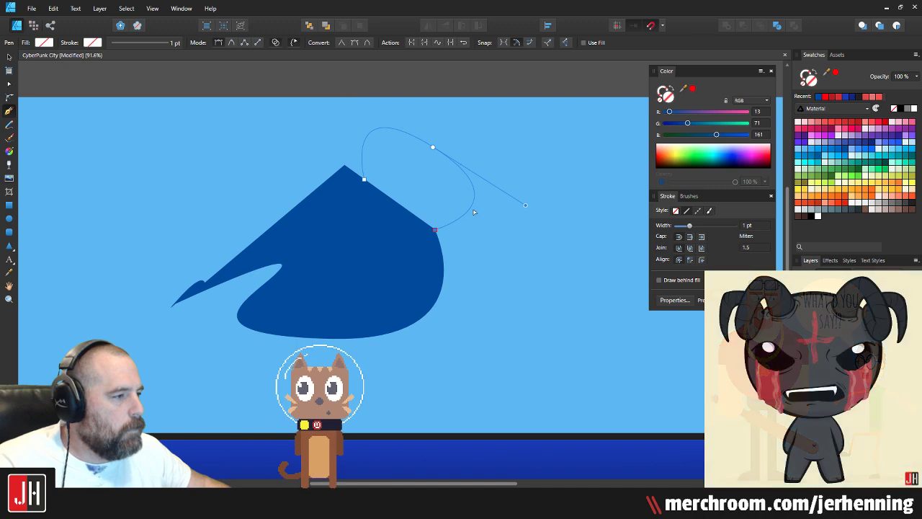
key("Escape")
key("v")
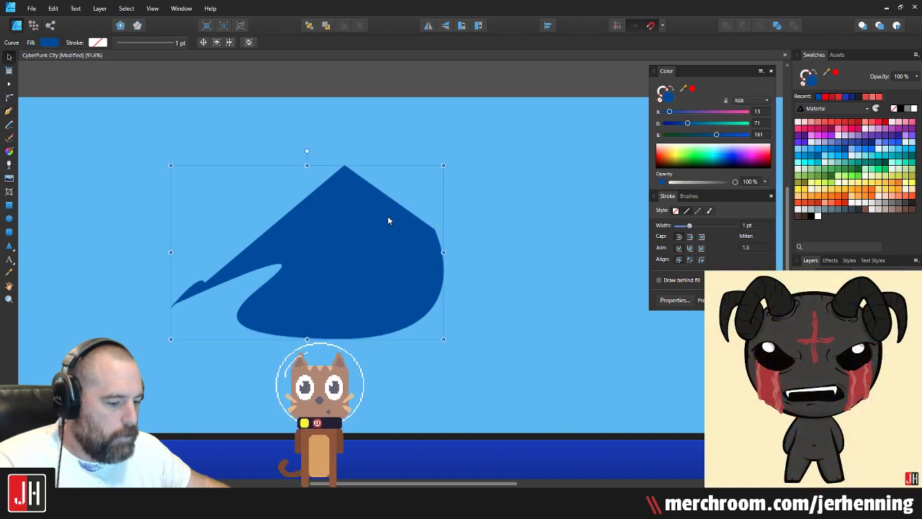
Step: Draw a rounded Pen tool curve bulging from the blue shape's right sloping edge, from just below the peak to the corner at its lower end
key("p")
left_click(364, 179)
left_click_drag(434, 153, 530, 210)
left_click(435, 231)
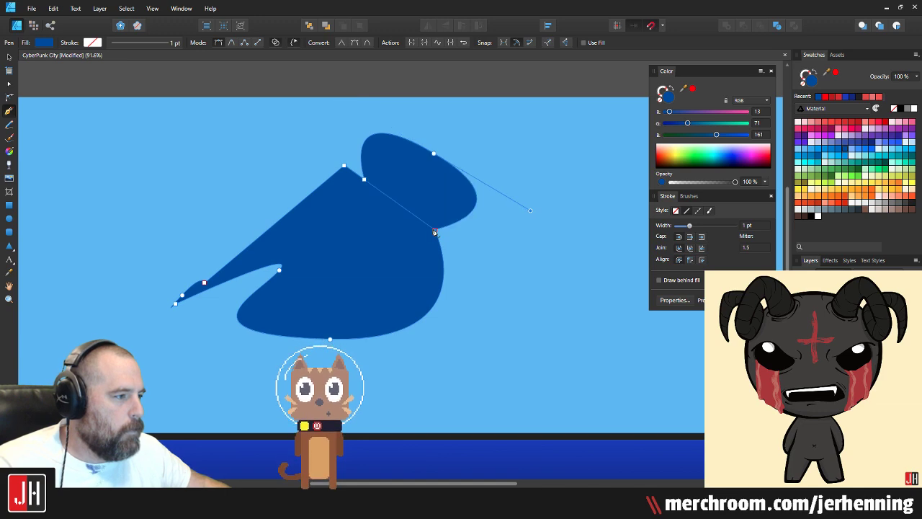
Step: Move the combined blue shape slightly down as one object and deselect it
key("v")
left_click(487, 236)
left_click_drag(429, 259, 397, 280)
left_click(430, 262)
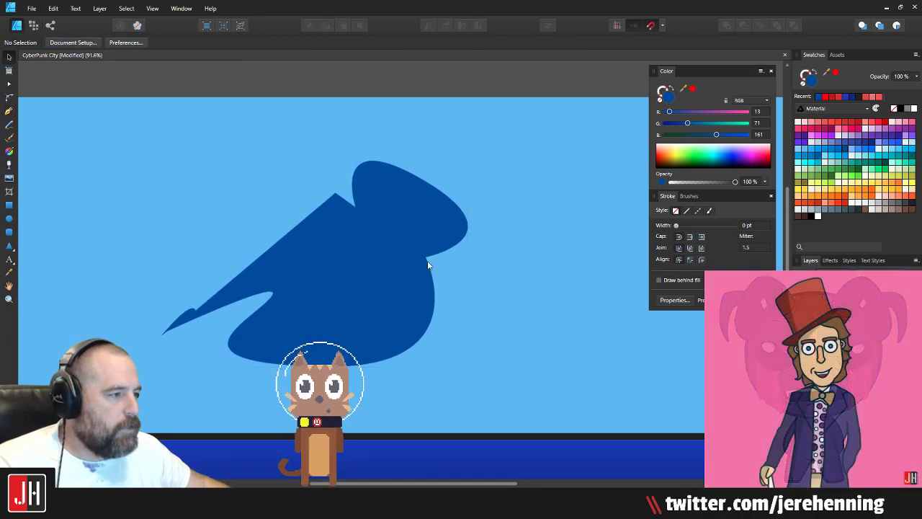
Step: Reshape the blue shape's upper lobe with the Node tool, pulling its outline up into a broad flat-topped bulge and adjusting the curve handles
left_click(419, 258)
key("a")
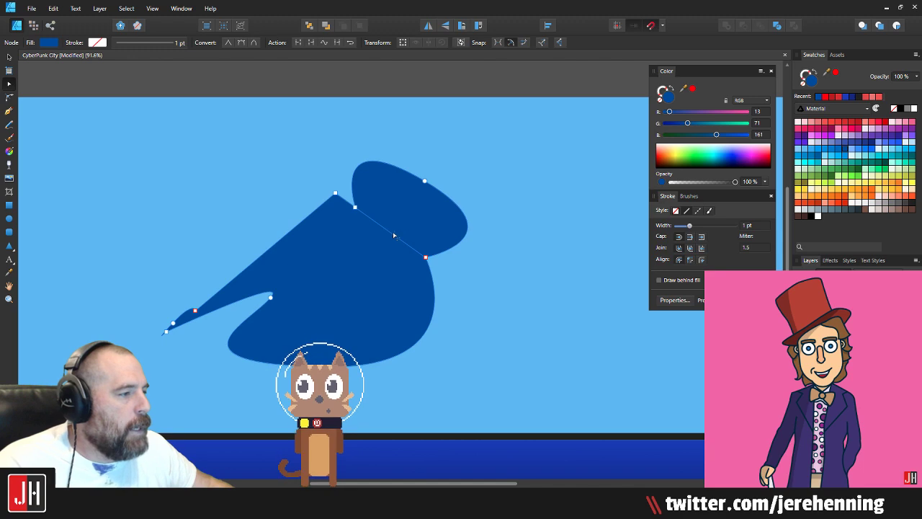
left_click(397, 186)
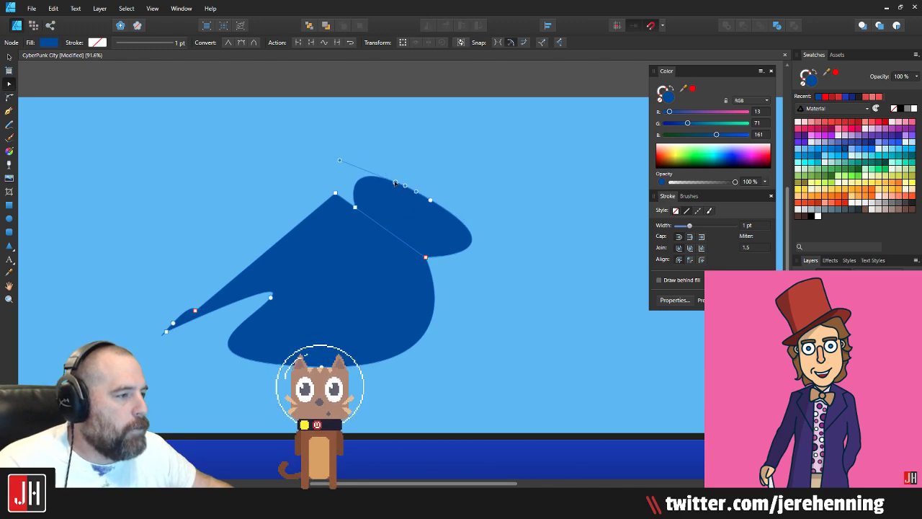
left_click_drag(395, 183, 541, 142)
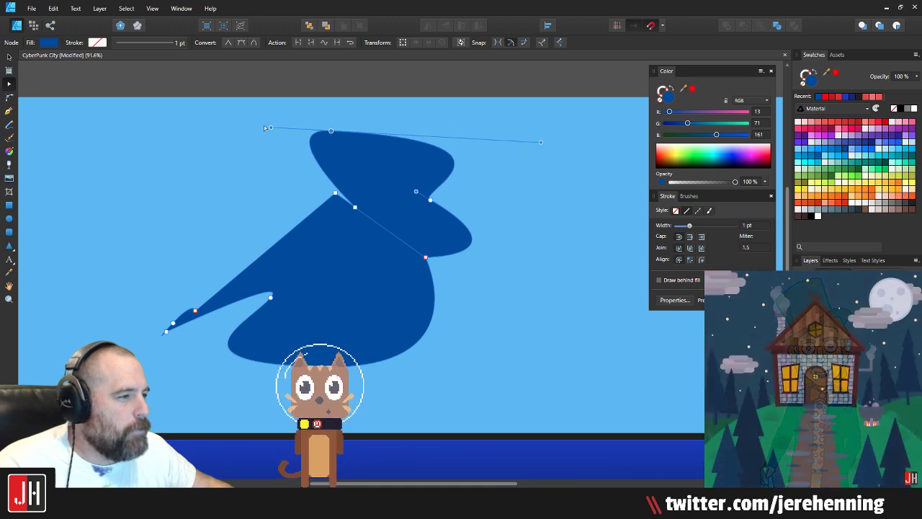
mouse_move(271, 127)
left_mouse_down()
mouse_move(305, 128)
mouse_move(274, 134)
left_mouse_up()
Step: Delete the blue test shape and save the CyberPunk City document
key("v")
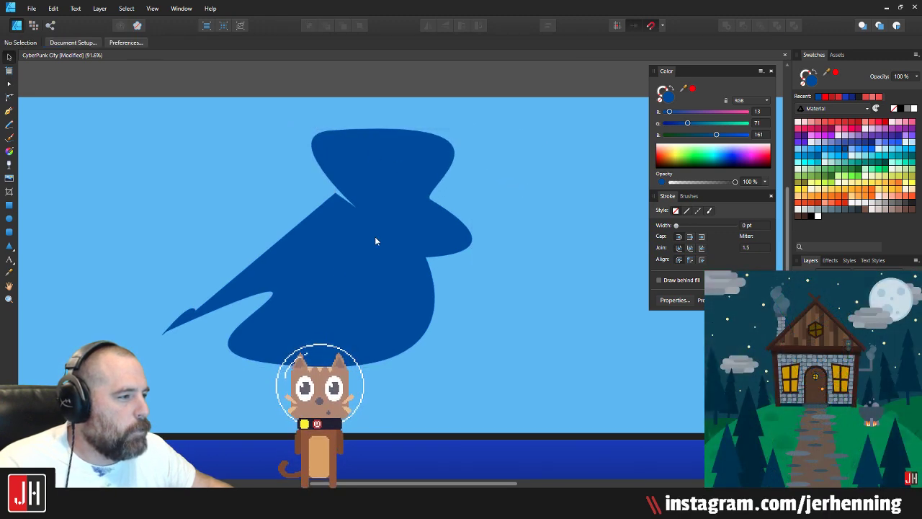
left_click(333, 276)
key("Delete")
scroll(364, 283, "down", 5)
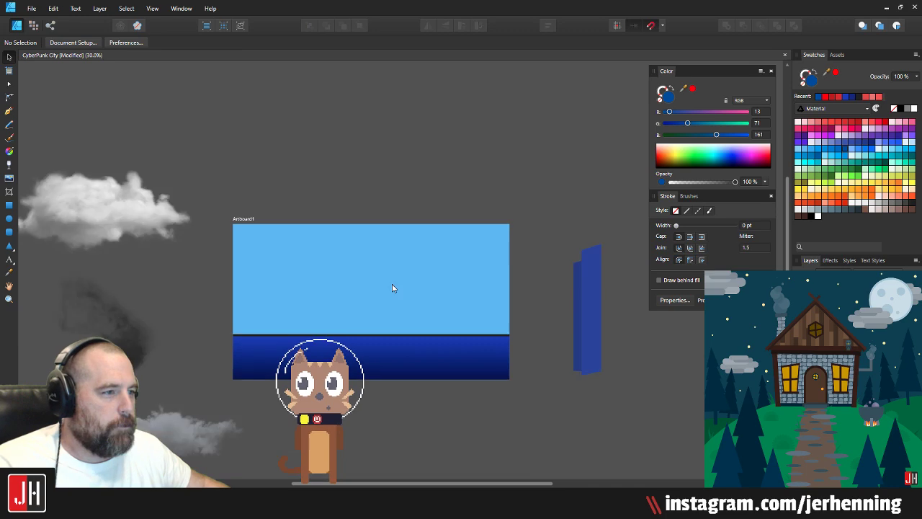
key("ctrl+s")
scroll(402, 304, "up", 3)
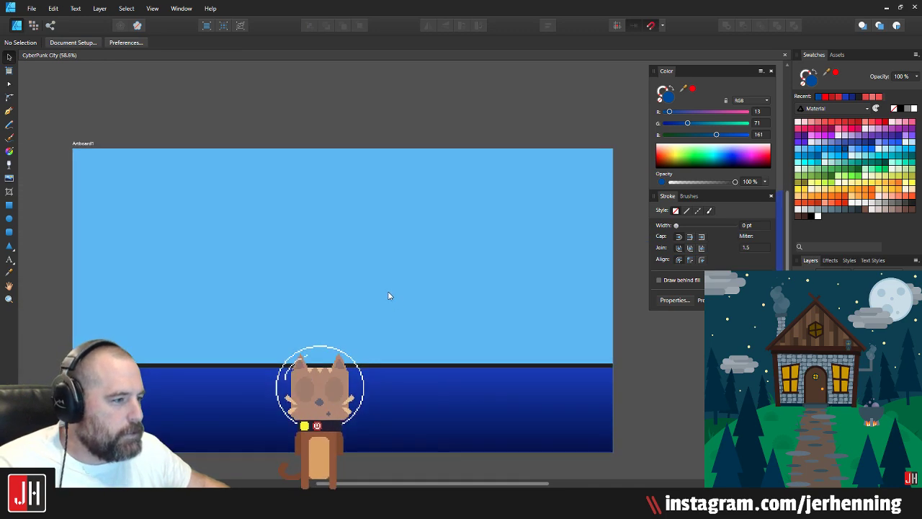
left_click_drag(389, 295, 444, 254)
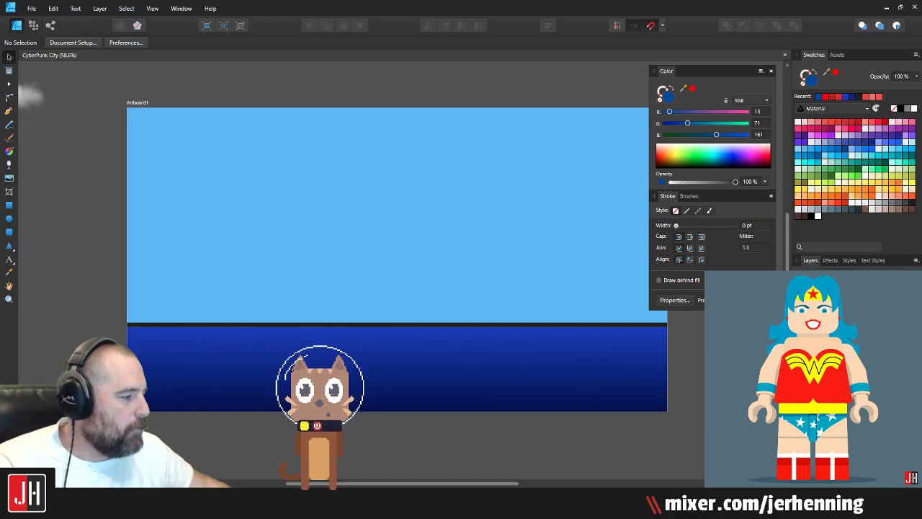
Step: Switch to Hexels, open the recent Cyberpunk file, and shrink the timeline area to give the canvas more room
left_click_drag(430, 234, 670, 343)
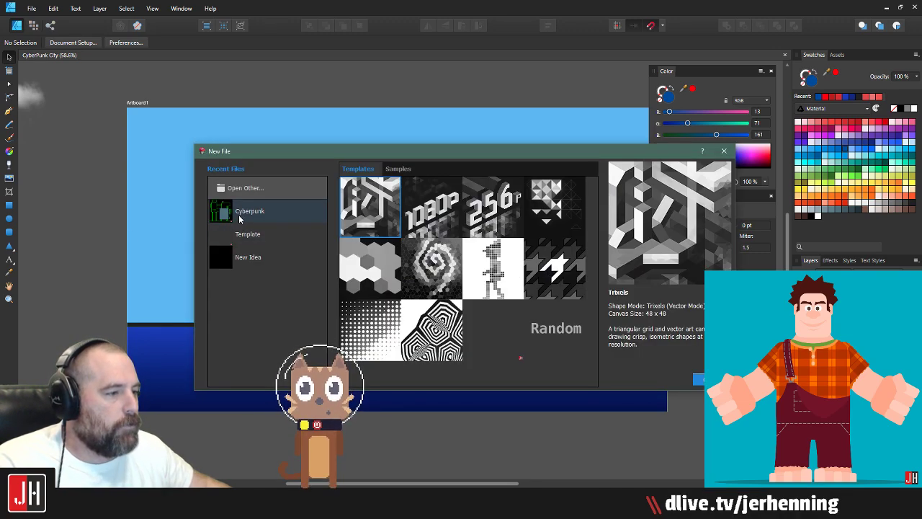
left_click(242, 216)
left_click(696, 383)
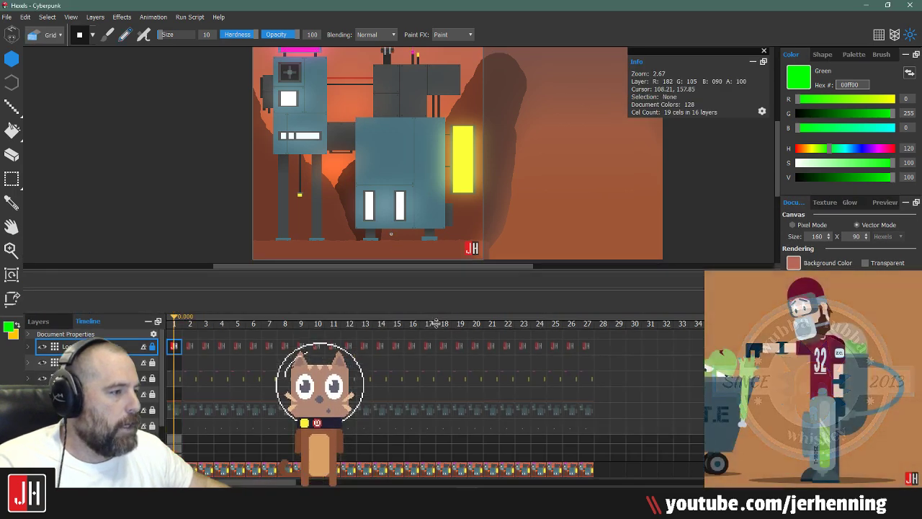
left_click_drag(438, 264, 438, 401)
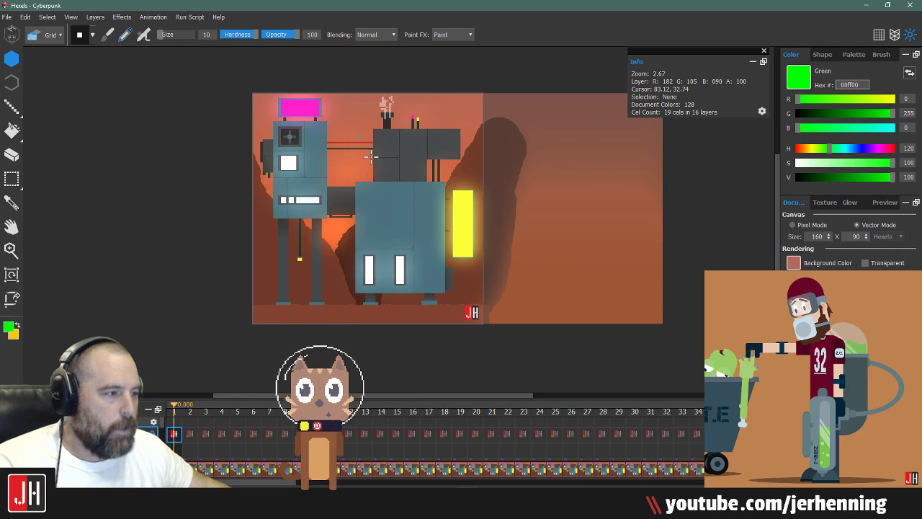
key("alt")
scroll(369, 156, "up", 2)
scroll(365, 157, "up", 2)
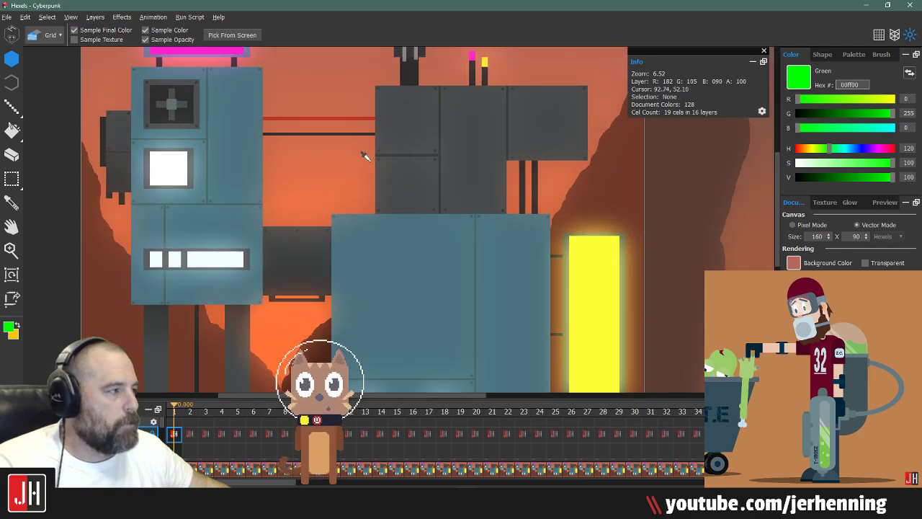
scroll(365, 157, "down", 3)
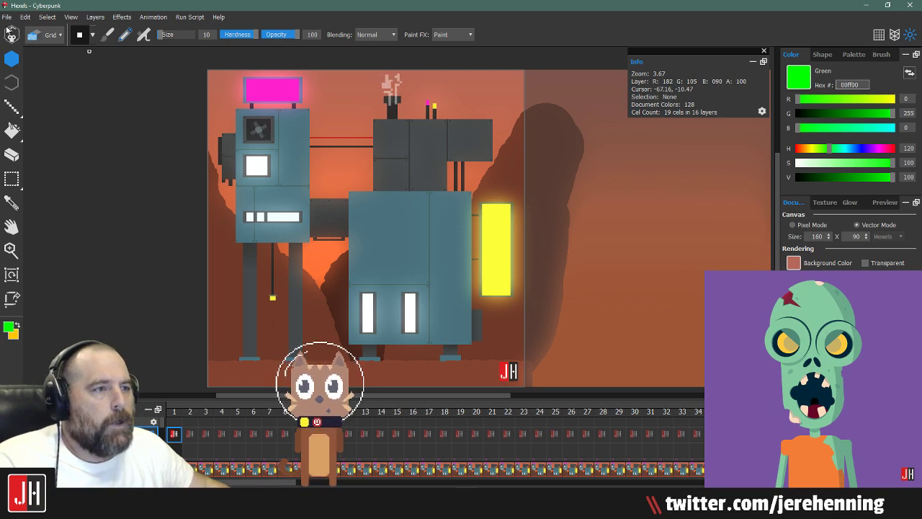
Step: Browse the Hexels sample files for a new document and open the Daily Geometry sample
left_click(7, 17)
left_click(11, 30)
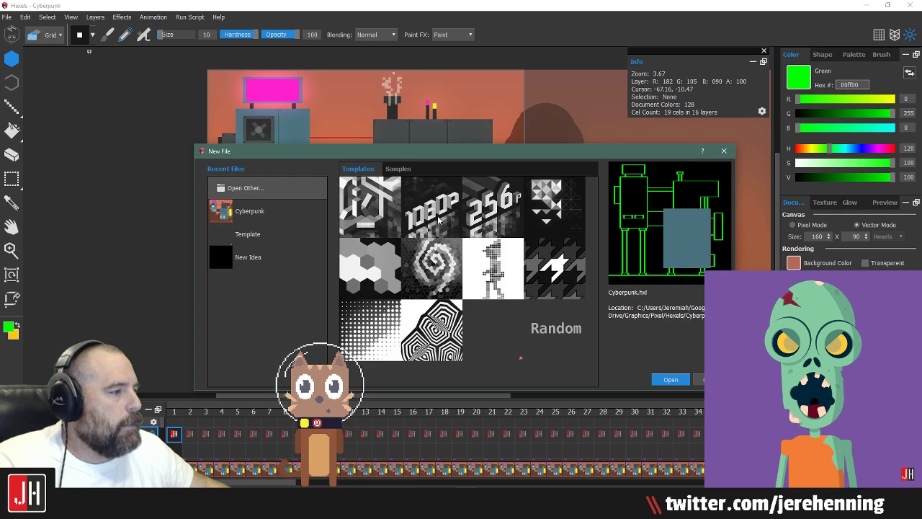
left_click(398, 167)
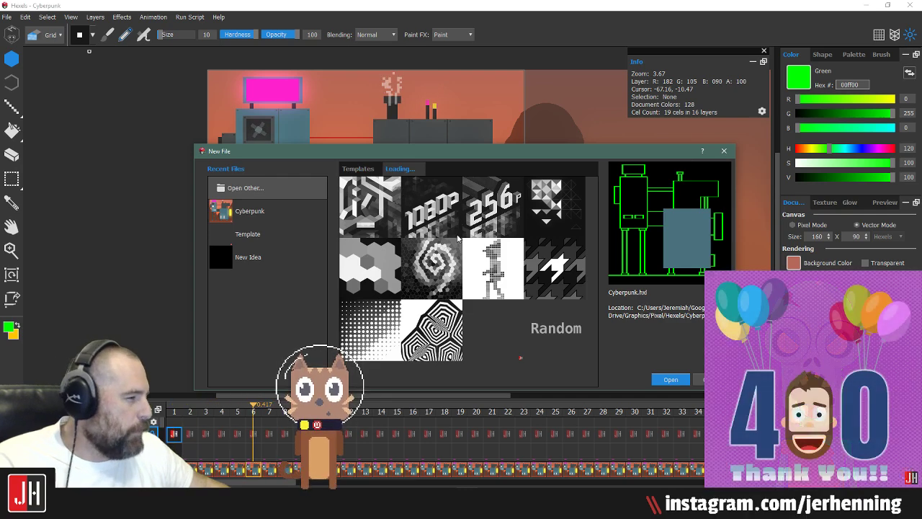
scroll(433, 308, "down", 5)
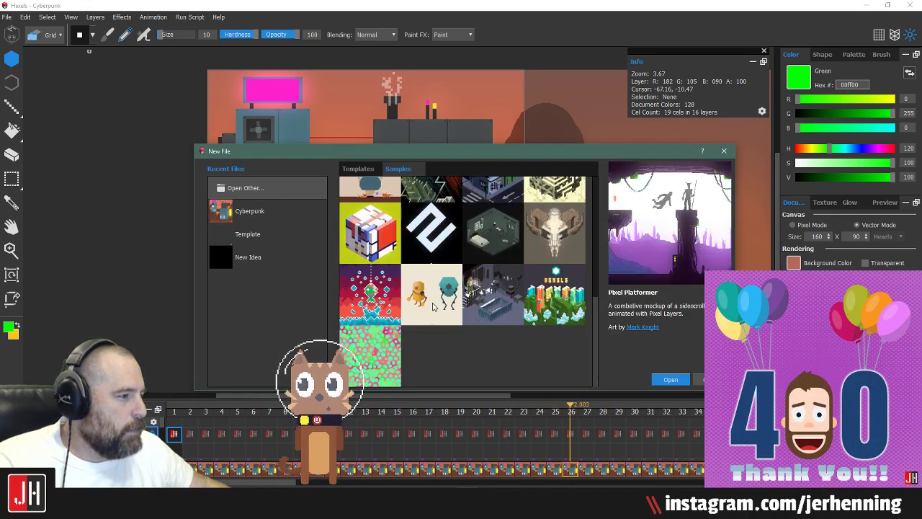
scroll(434, 262, "up", 3)
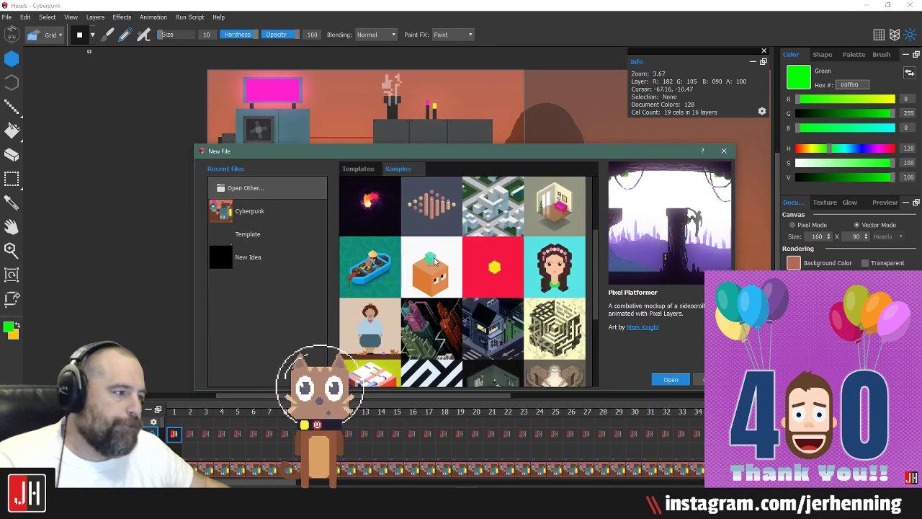
left_click(428, 218)
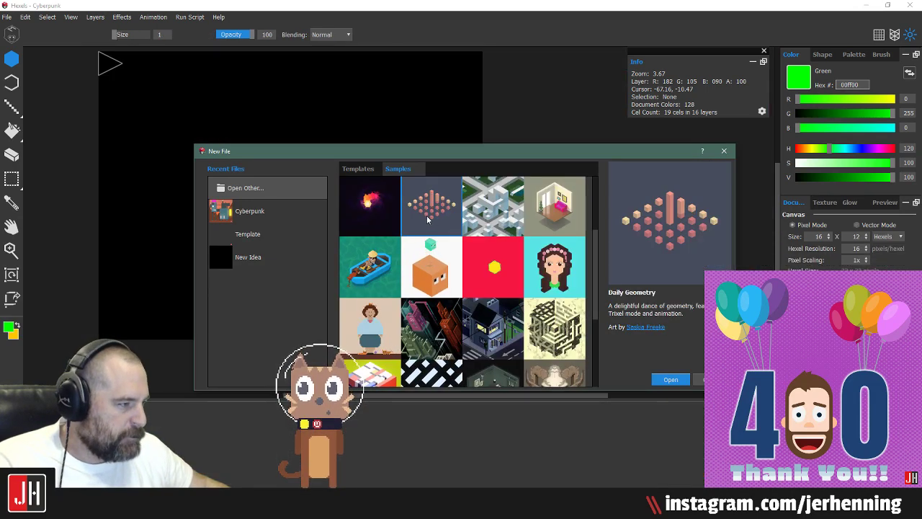
double_click(427, 219)
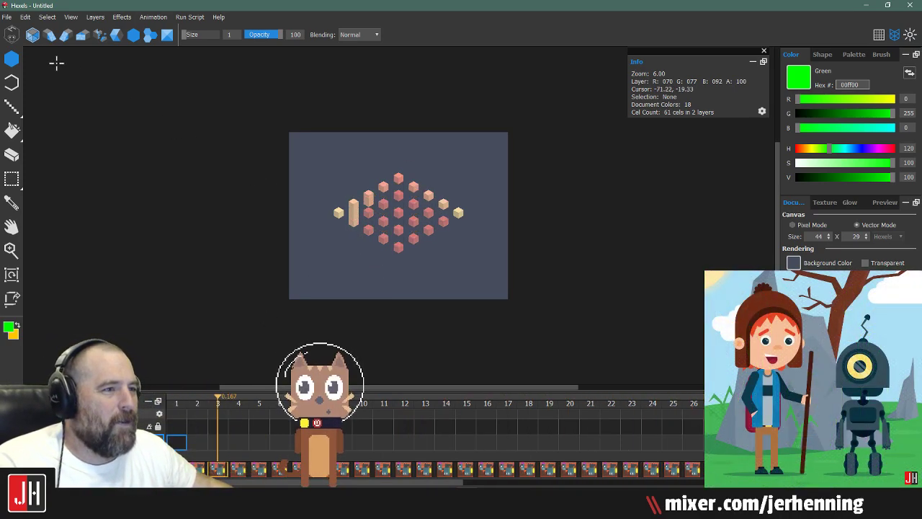
Step: Open the Cyberpunk document from the Hexels folder again and examine its artwork at close and full view
left_click(6, 17)
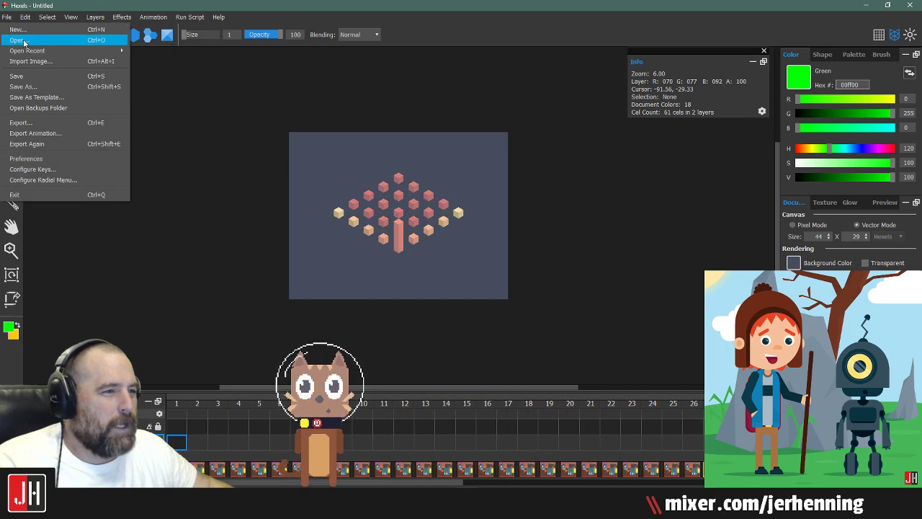
left_click(18, 40)
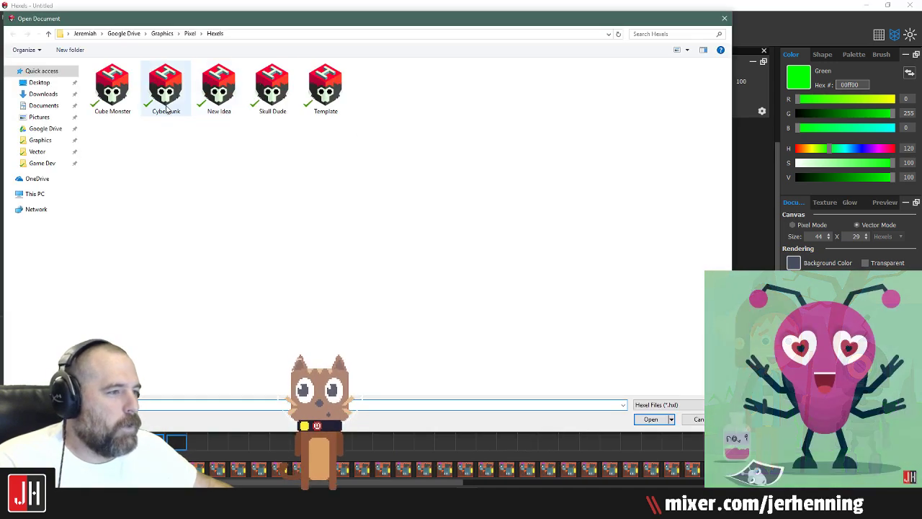
double_click(166, 90)
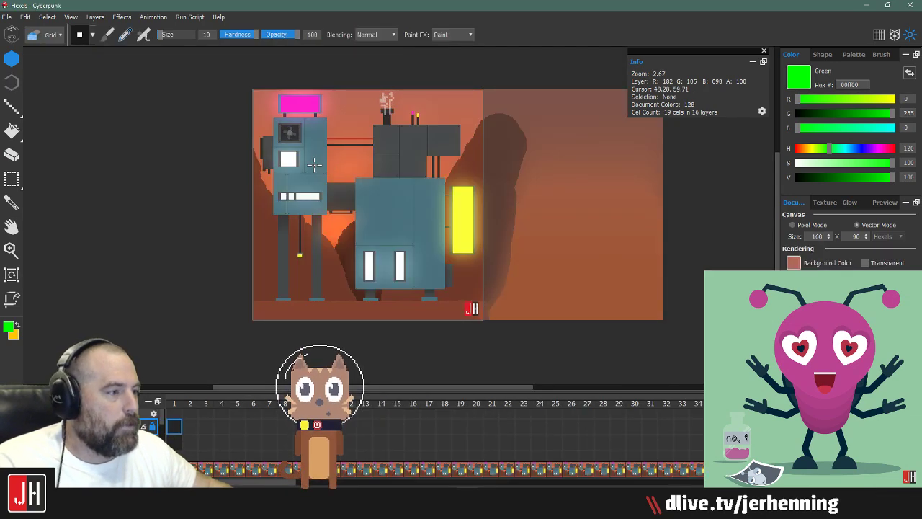
scroll(314, 166, "up", 6)
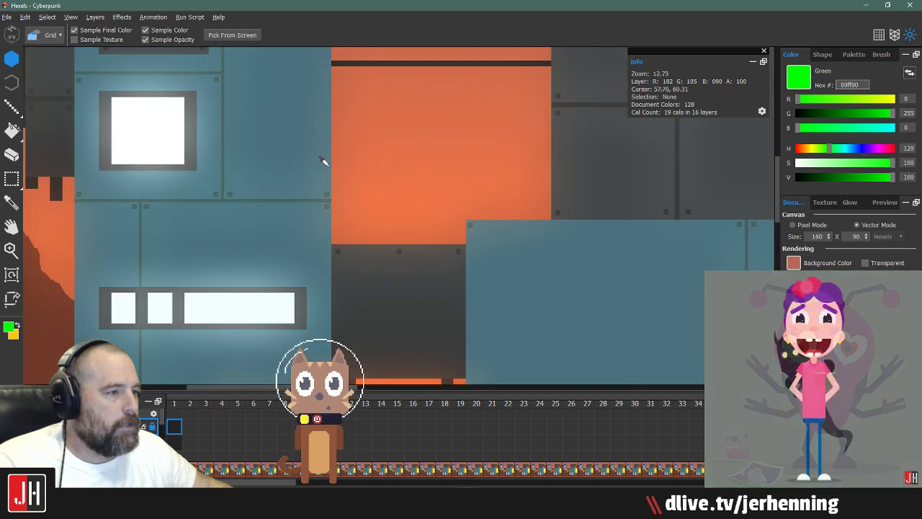
scroll(324, 161, "down", 7)
scroll(338, 171, "up", 2)
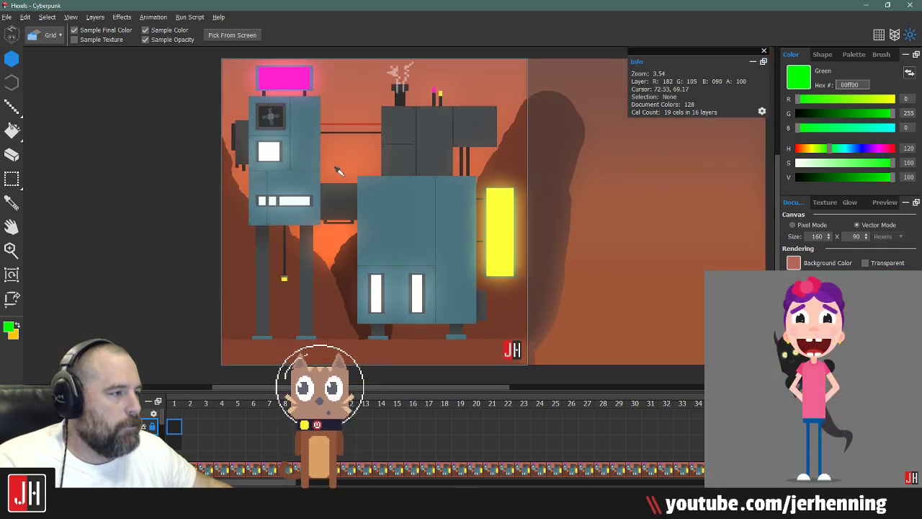
scroll(338, 171, "up", 3)
scroll(333, 174, "down", 3)
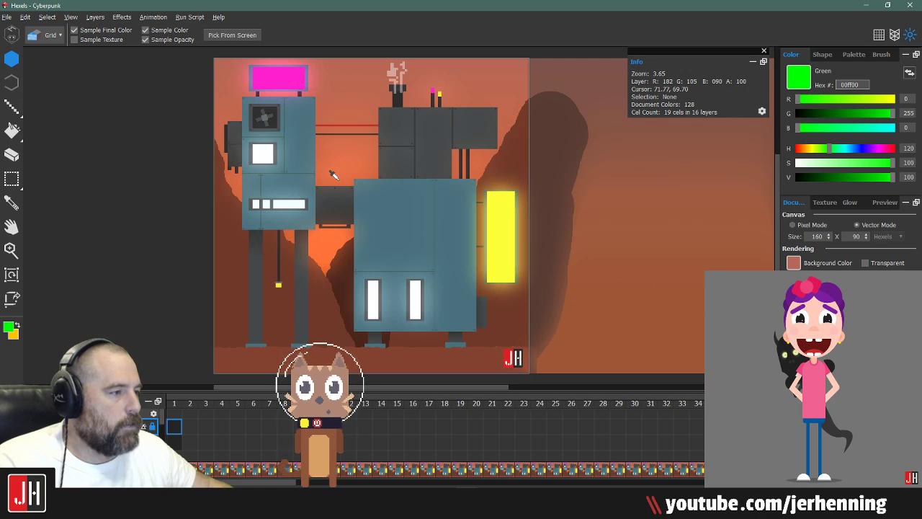
key("alt")
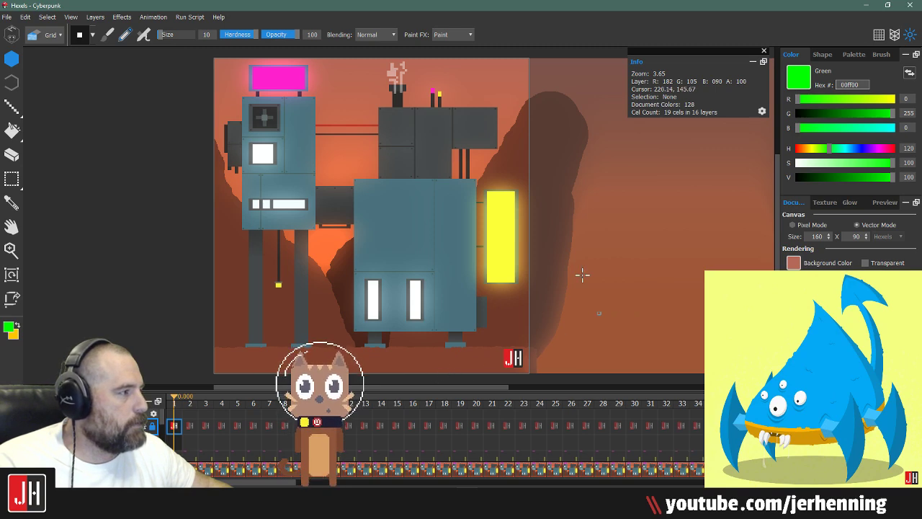
Step: Minimise Hexels, switch to the release version of Affinity Designer and open Orik the Oink Slayer from the 2019 folder
left_click(867, 5)
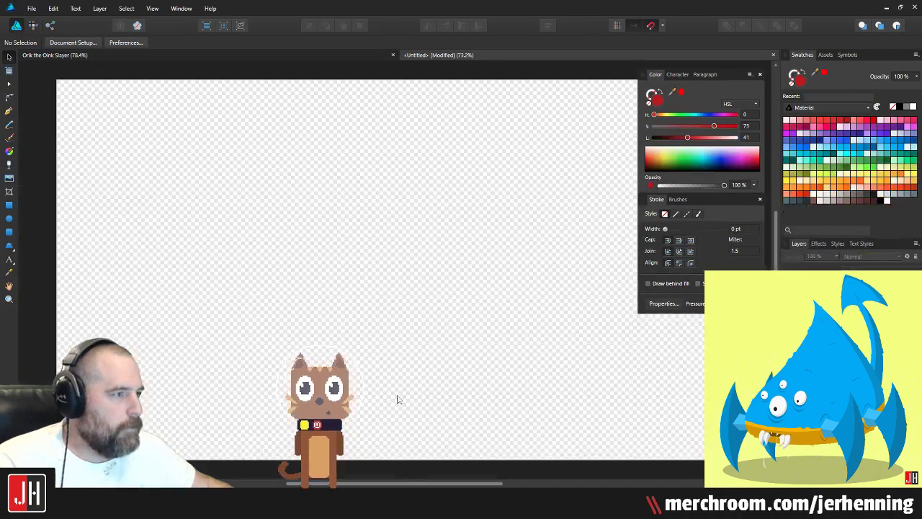
key("ctrl+Tab")
left_click(32, 9)
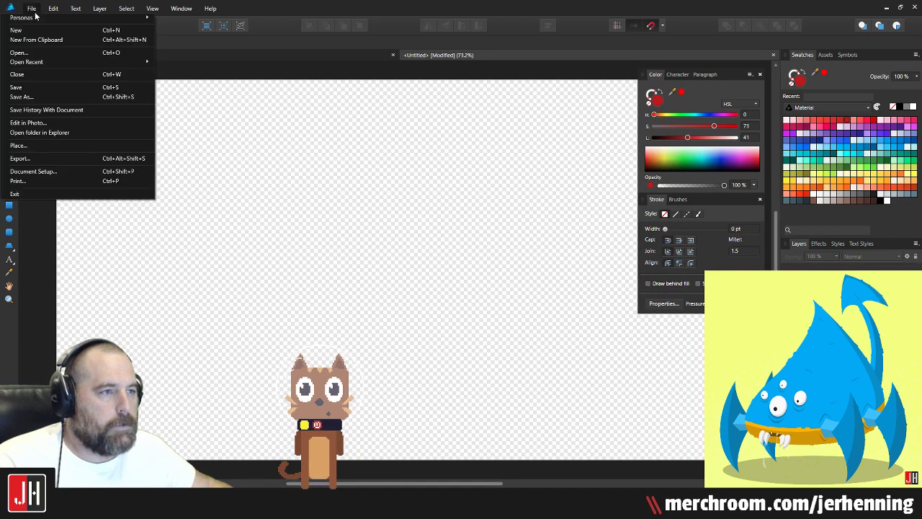
left_click(35, 52)
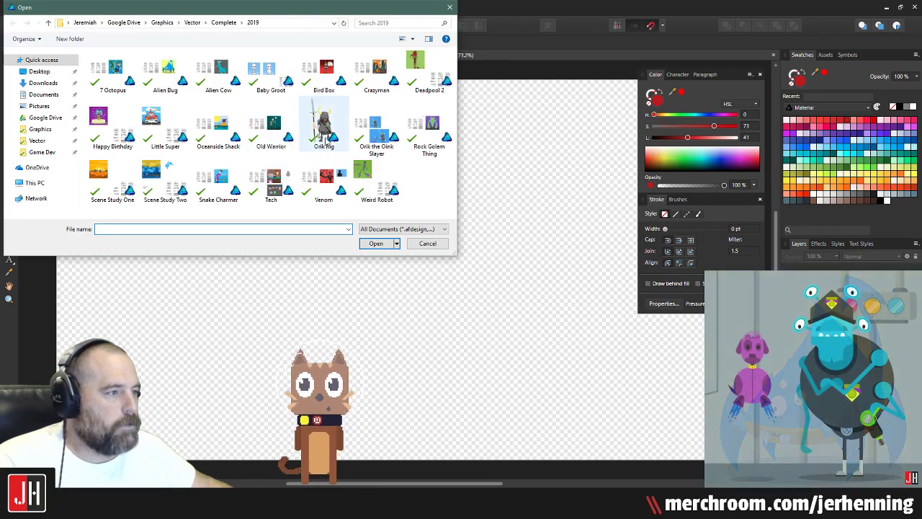
left_click(376, 131)
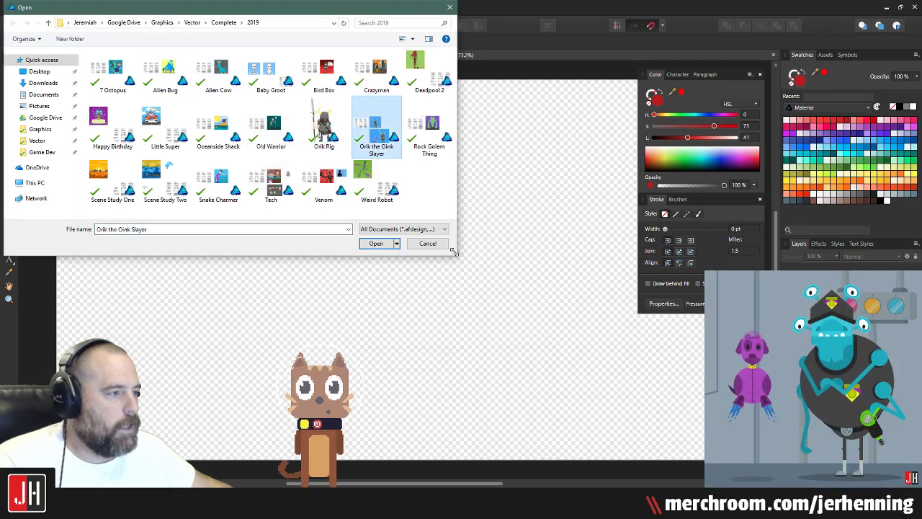
left_click(377, 243)
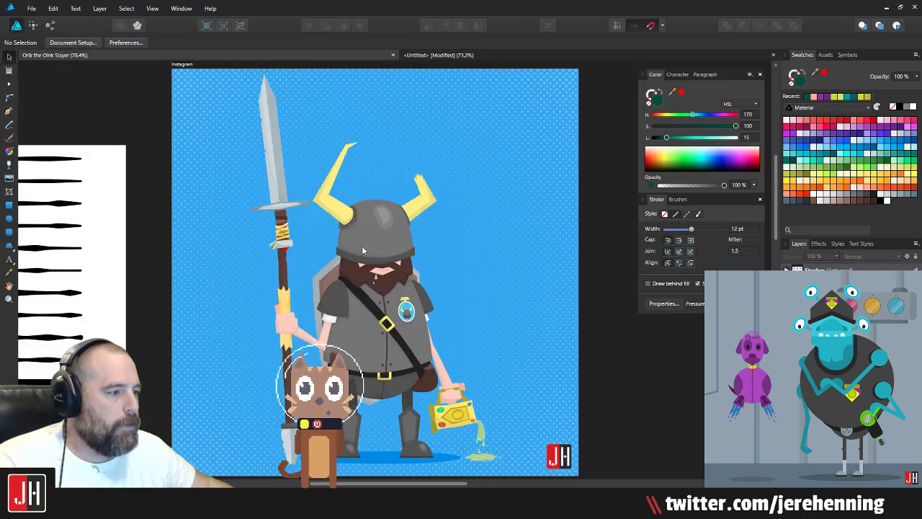
Step: Save a copy of the document as Orik the Oink Slayer in the Vector folder's Beta subfolder
left_click(29, 8)
left_click(31, 100)
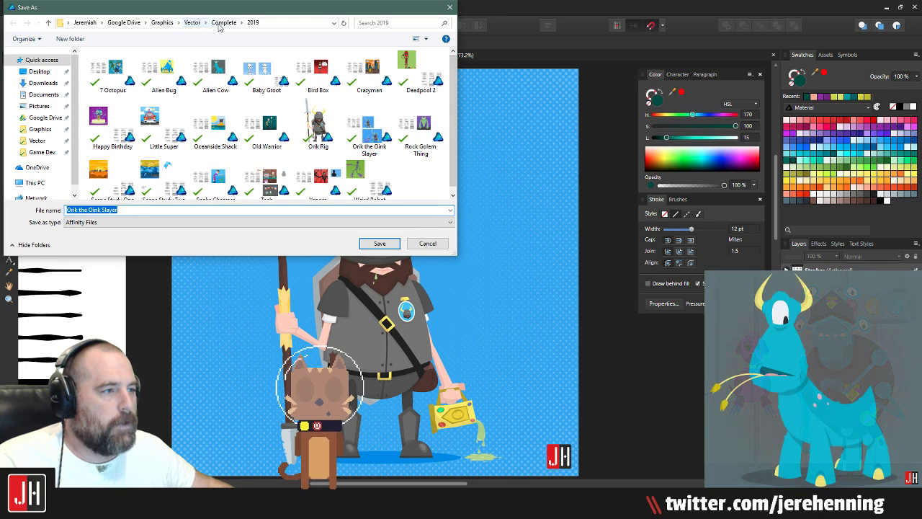
left_click(192, 27)
double_click(166, 75)
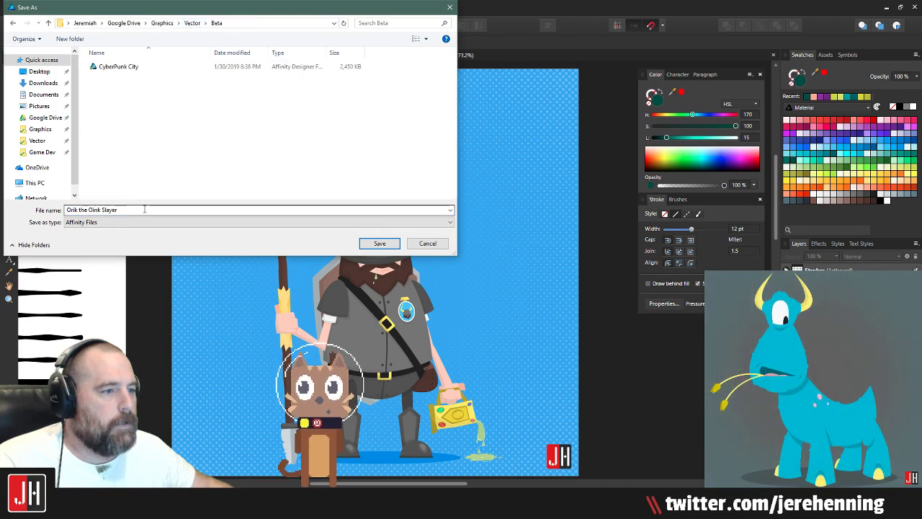
left_click(369, 244)
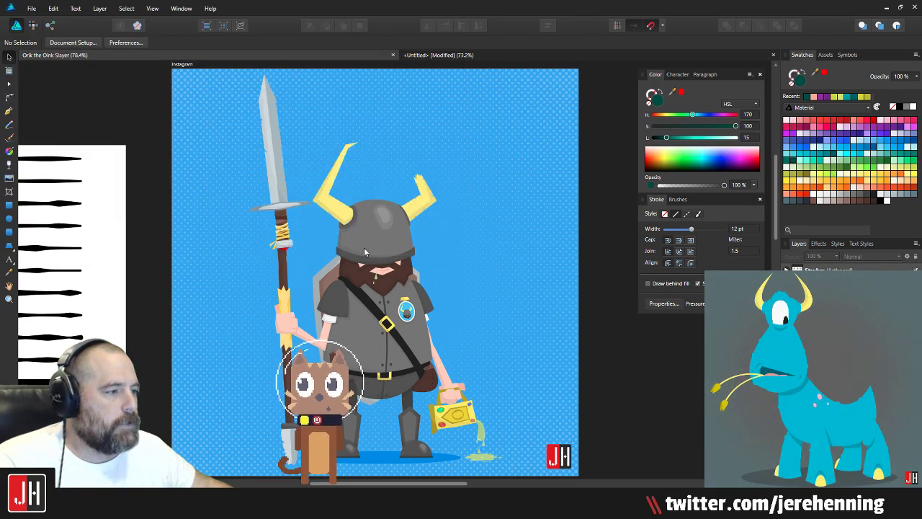
Step: Close the Orik the Oink Slayer document and the untitled document in the release version, discarding the untitled document's changes
left_click(393, 56)
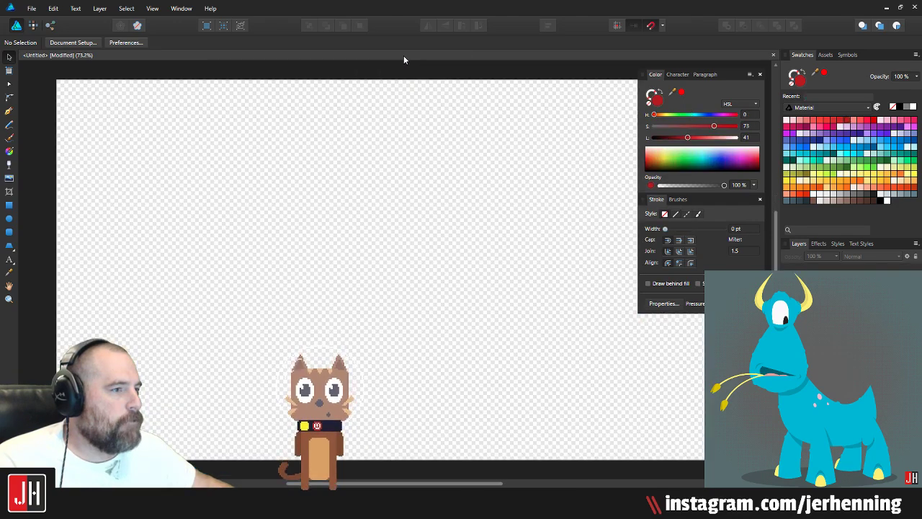
left_click(774, 56)
left_click(457, 266)
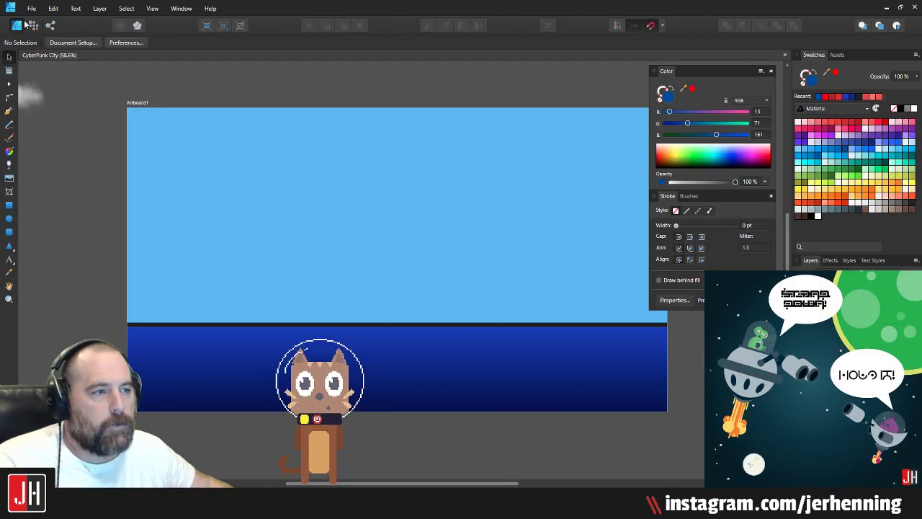
Step: Switch to the Affinity Designer beta and open Orik the Oink Slayer from the Beta folder, continuing with the original release file
left_click(32, 8)
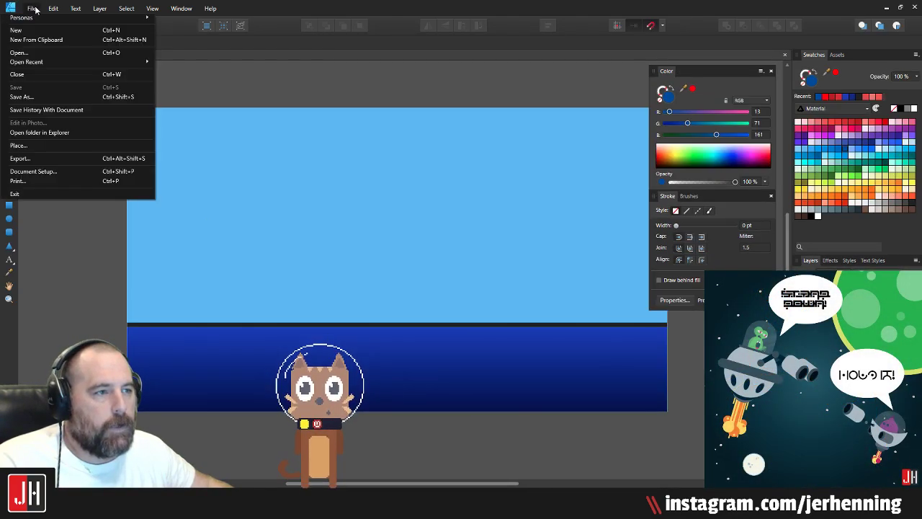
left_click(29, 54)
double_click(124, 77)
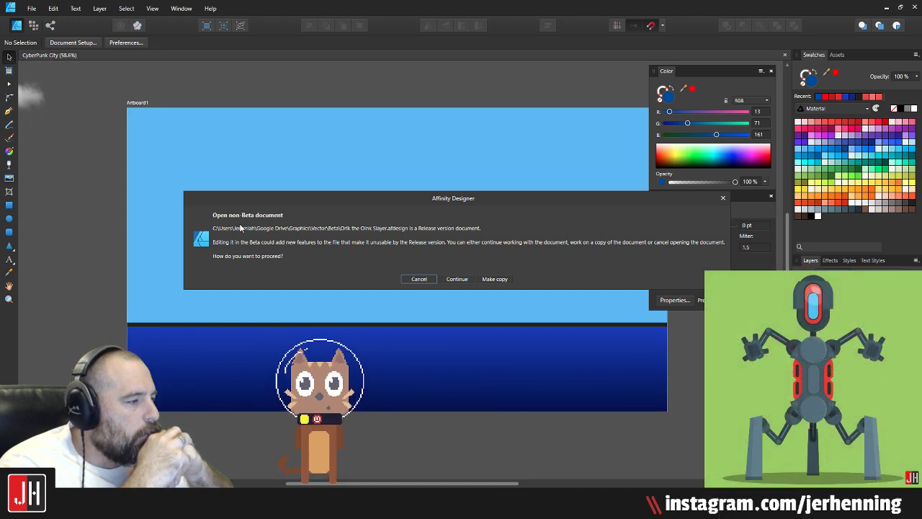
left_click(460, 279)
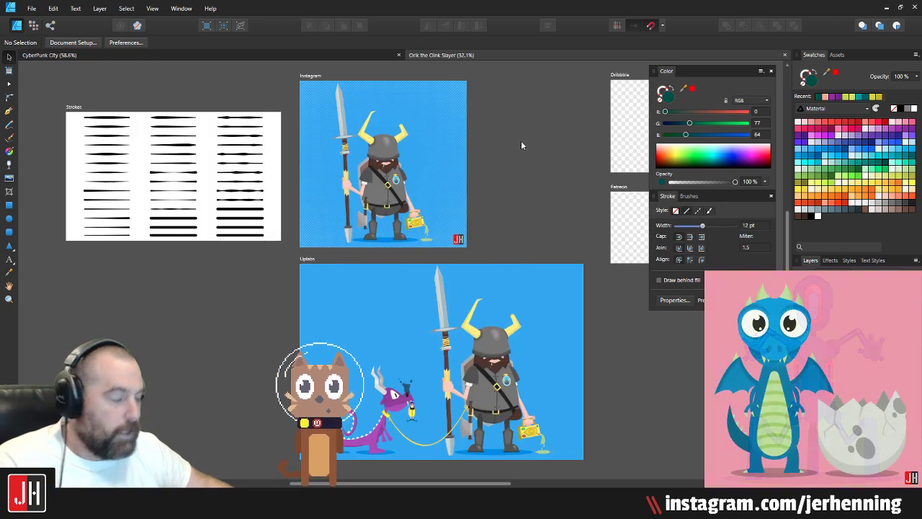
Step: Copy the viking character group to the empty area beside the Instagram artboard as a test, and delete the copy
mouse_move(528, 136)
left_mouse_down()
mouse_move(273, 240)
mouse_move(432, 214)
mouse_move(502, 165)
left_mouse_up()
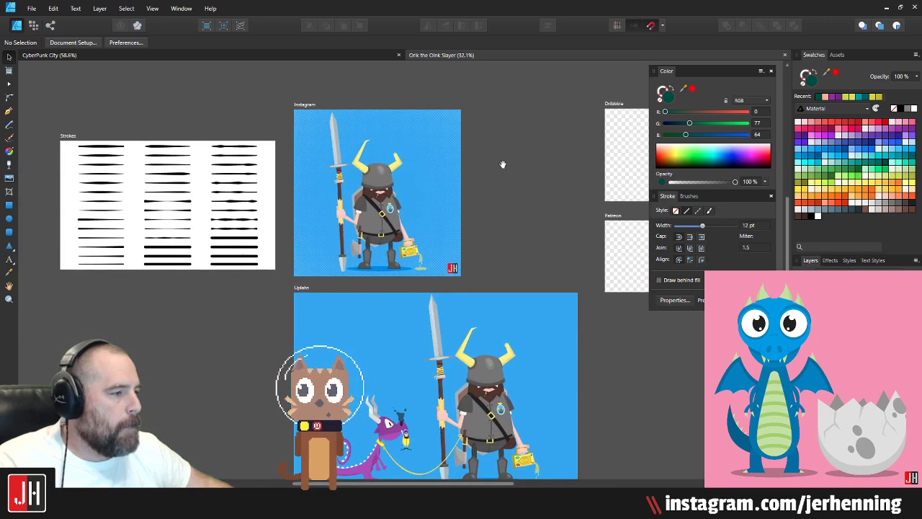
scroll(346, 217, "up", 2)
scroll(347, 216, "up", 2)
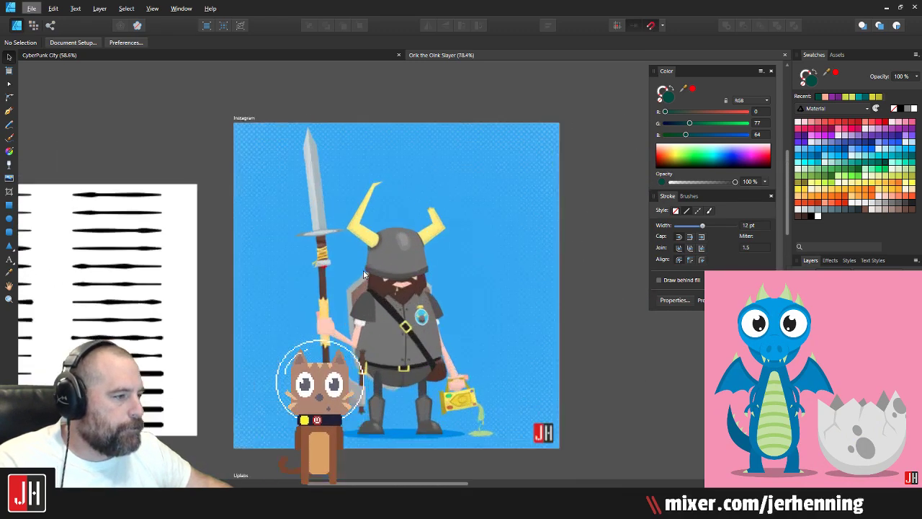
scroll(372, 265, "up", 5)
scroll(372, 265, "down", 6)
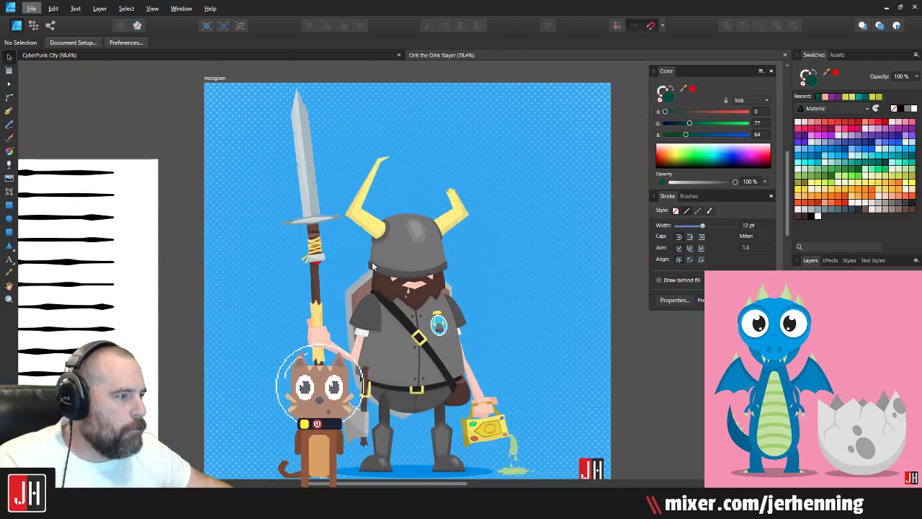
scroll(382, 270, "up", 6)
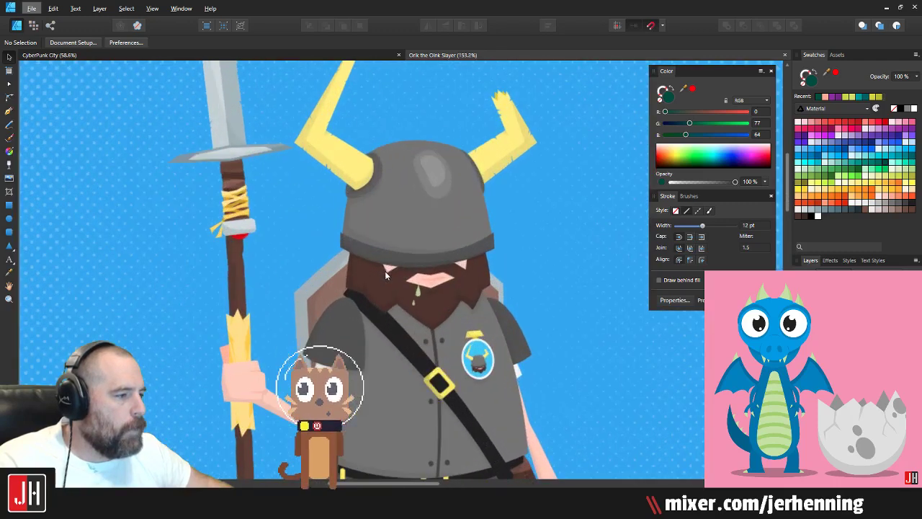
left_click(415, 197)
scroll(410, 201, "down", 5)
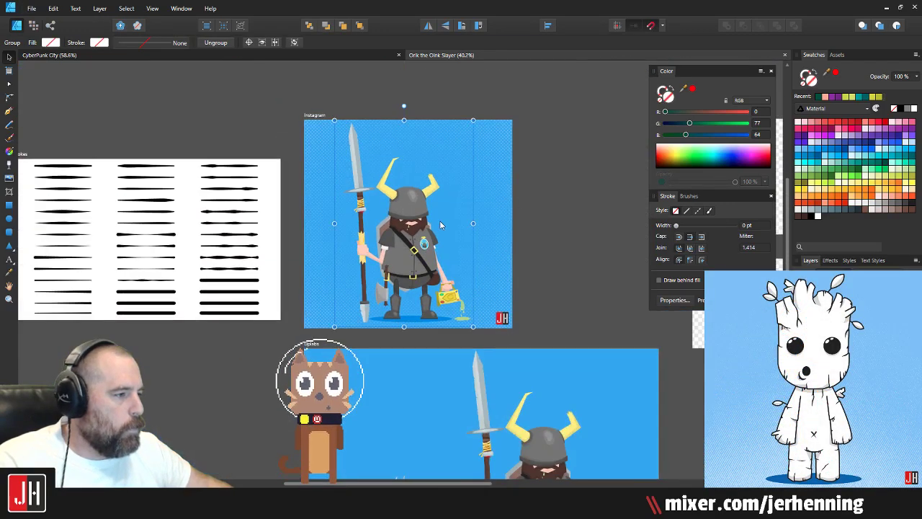
left_click_drag(596, 227, 608, 226)
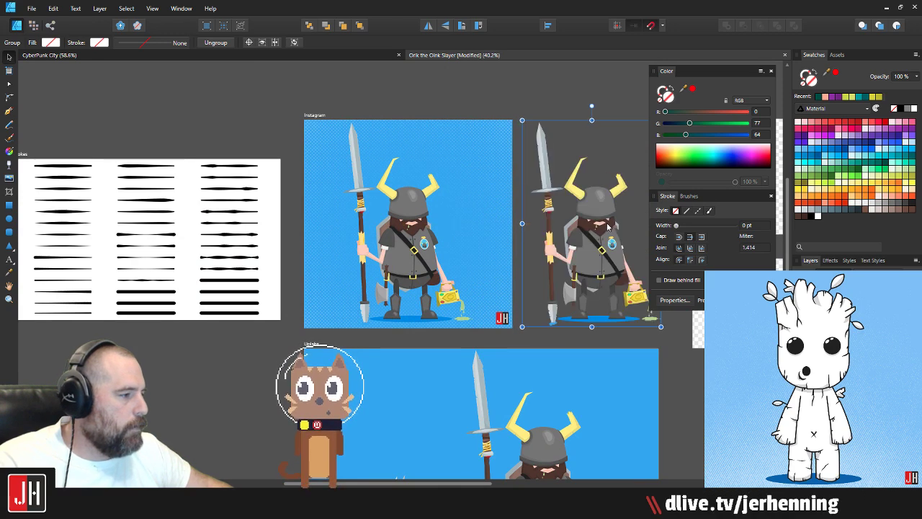
key("Delete")
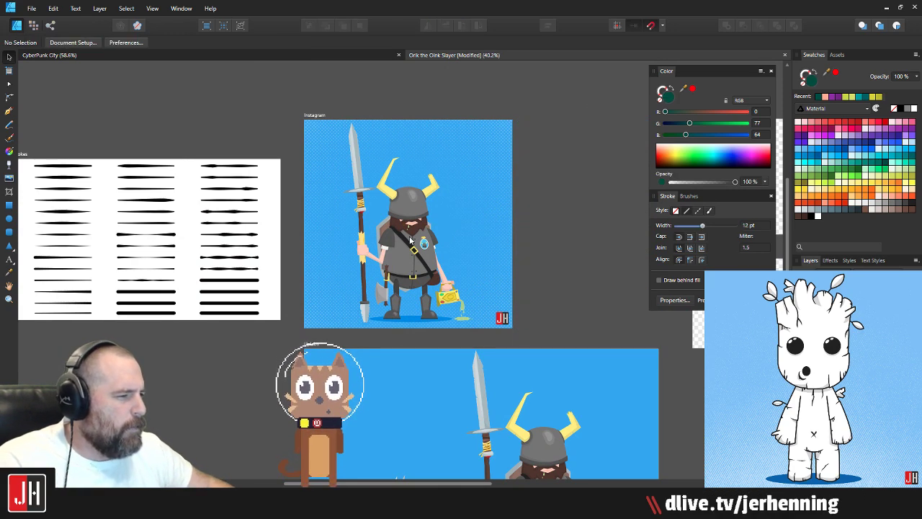
Step: Select the viking's left horn with the Node tool to examine its nodes, and deselect it
scroll(420, 206, "up", 4)
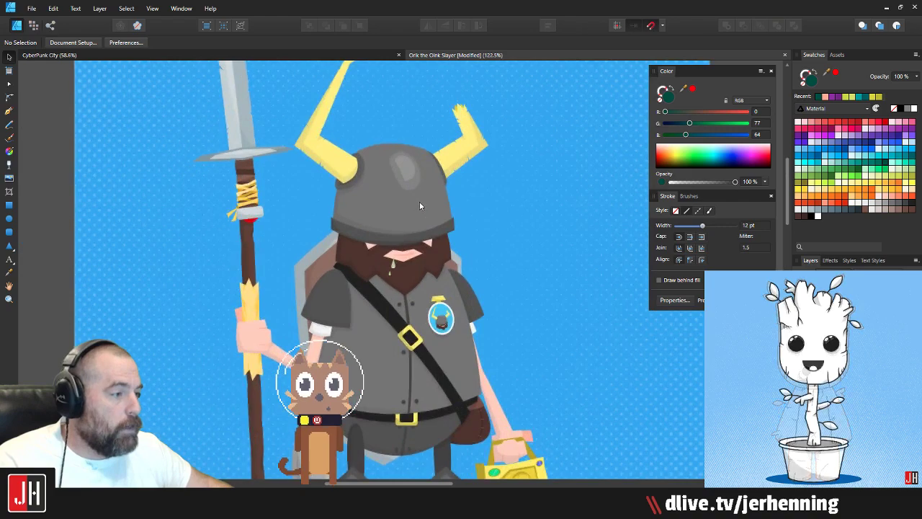
scroll(420, 206, "up", 3)
left_click_drag(410, 118, 459, 361)
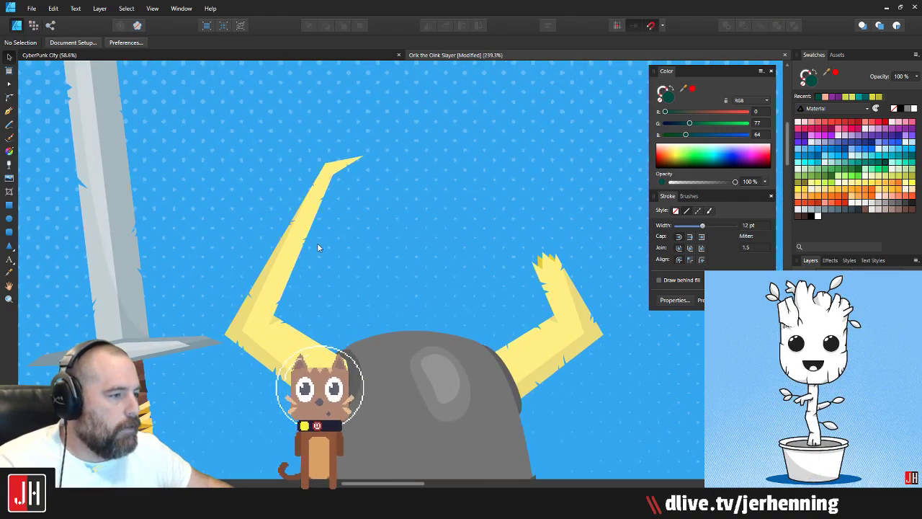
key("a")
left_click(301, 225)
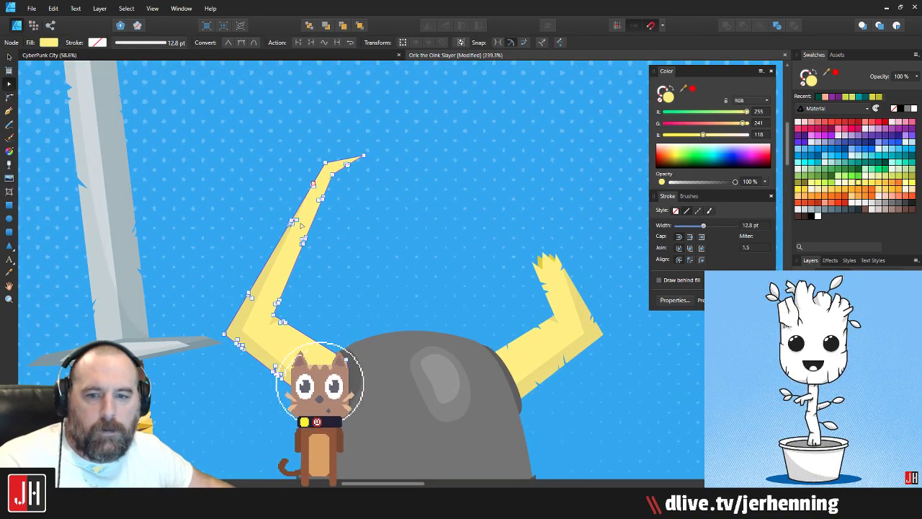
left_click(358, 206)
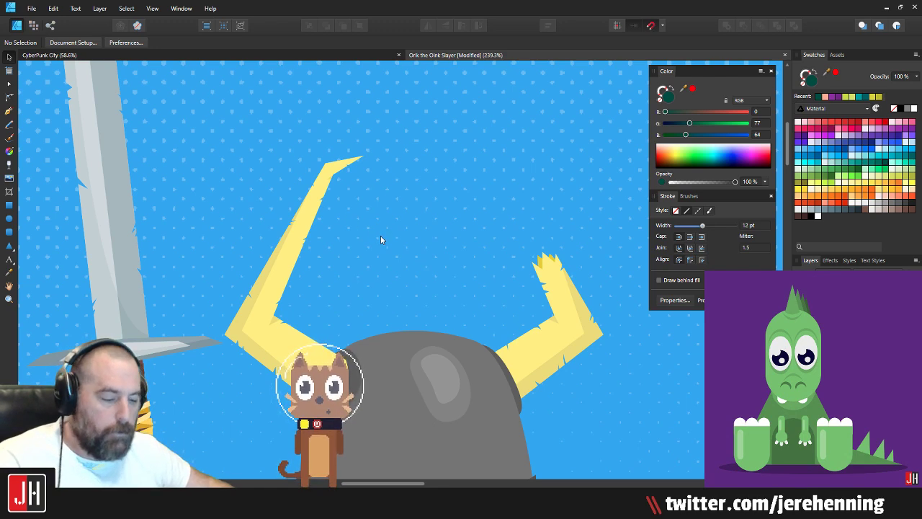
Step: Try reshaping the left edge of the viking's grey tunic with the Node tool, and undo the change
scroll(384, 250, "down", 7)
left_click_drag(458, 354, 449, 208)
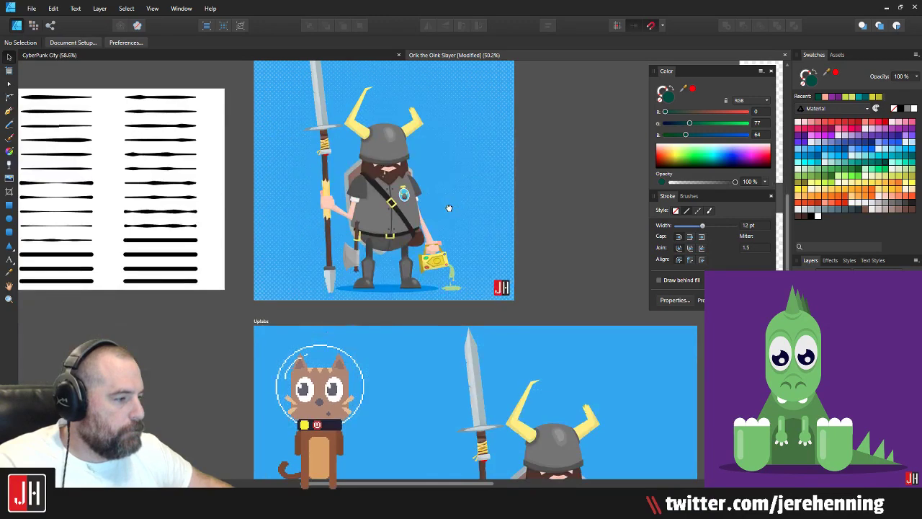
scroll(324, 204, "up", 4)
scroll(341, 198, "down", 3)
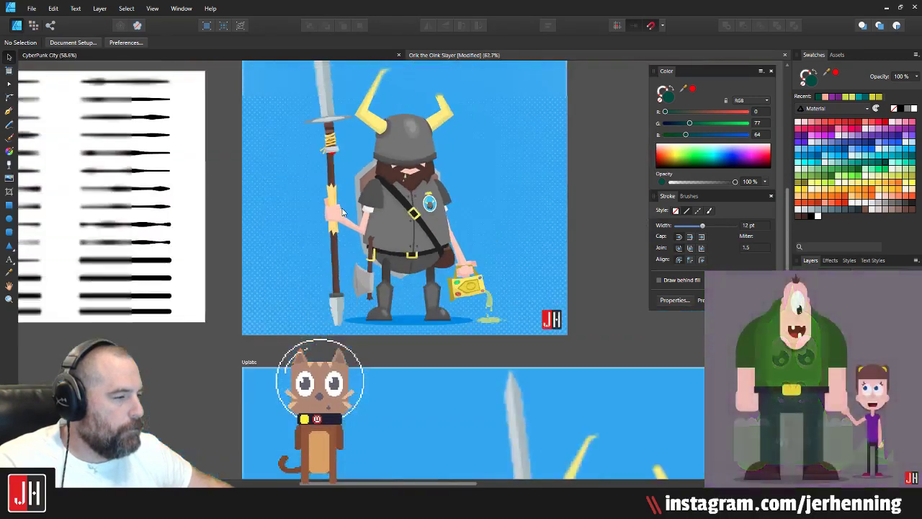
left_click_drag(386, 217, 370, 254)
left_click_drag(364, 287, 389, 247)
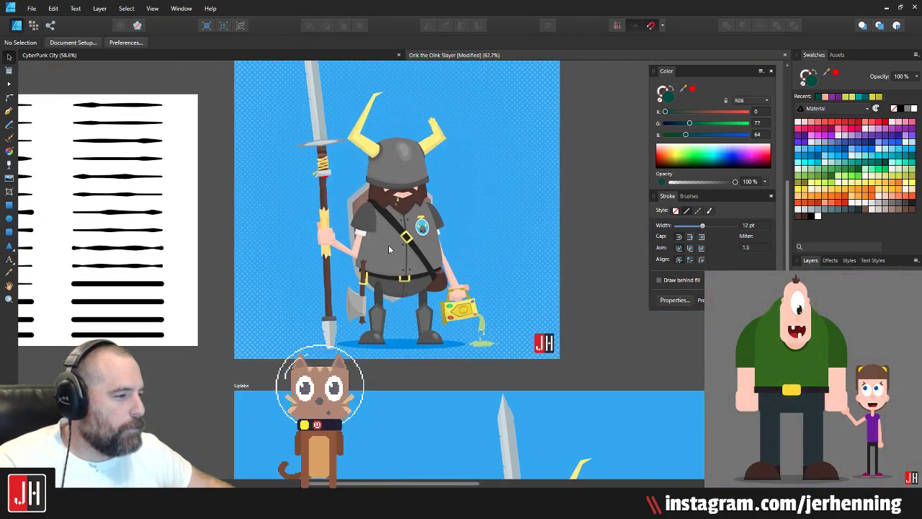
scroll(385, 249, "up", 5)
left_click(373, 229)
key("a")
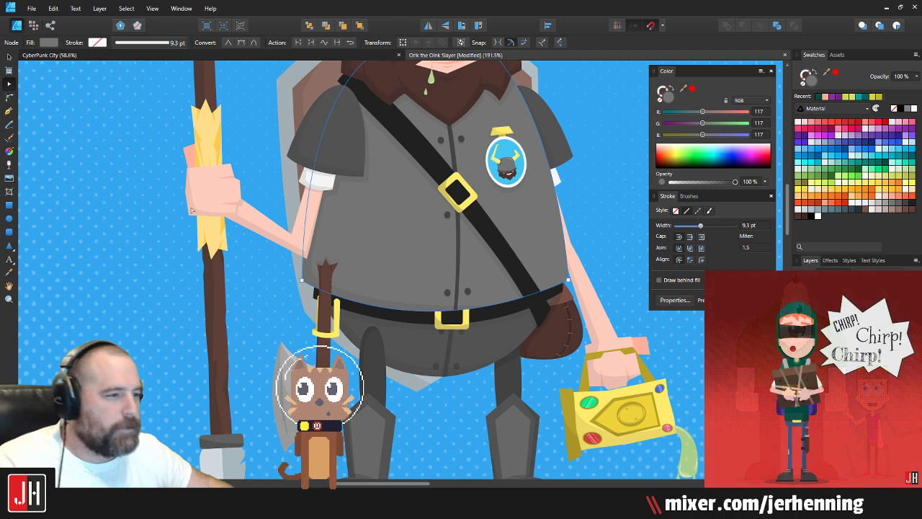
scroll(324, 206, "up", 3)
scroll(323, 203, "up", 7)
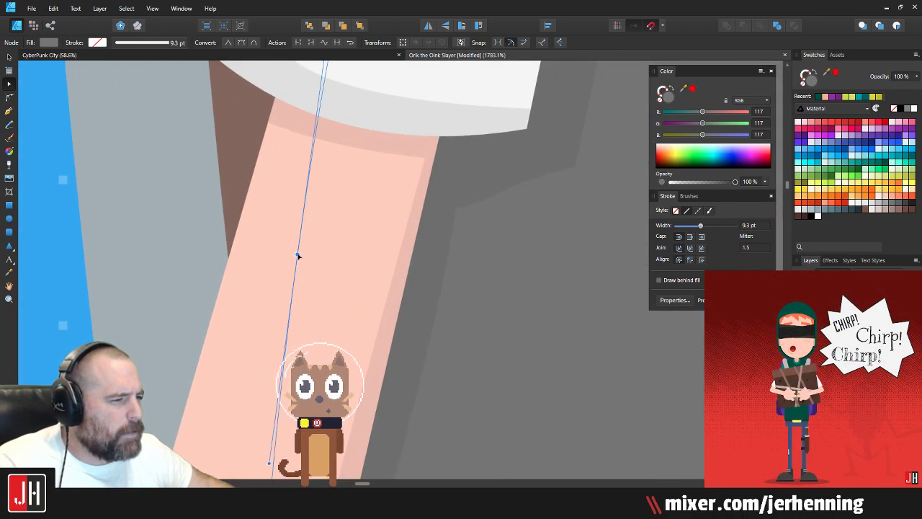
left_click_drag(298, 256, 390, 261)
key("ctrl+z")
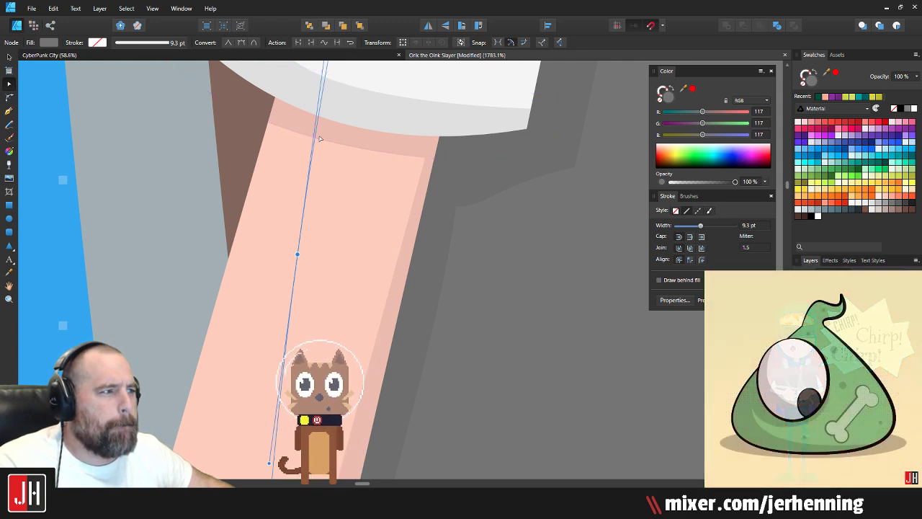
Step: Close the Orik the Oink Slayer document without saving its changes
key("p")
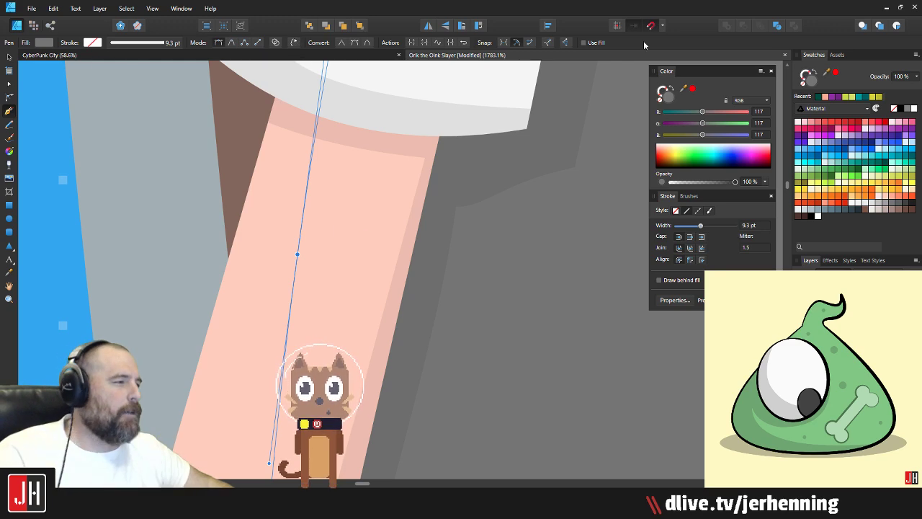
left_click(784, 54)
left_click(455, 262)
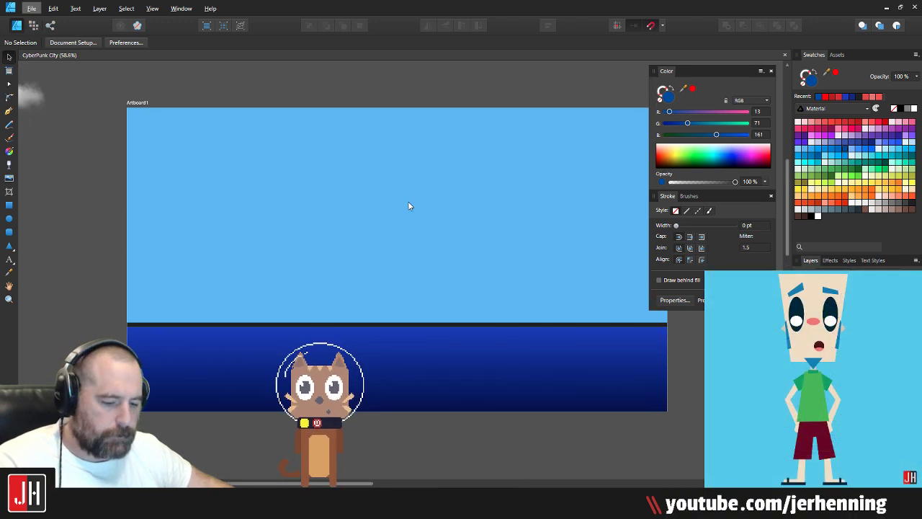
Step: Draw a straight two-point test segment across the sky of the CyberPunk City artboard with the Pen tool
scroll(408, 205, "down", 1)
scroll(406, 208, "up", 2)
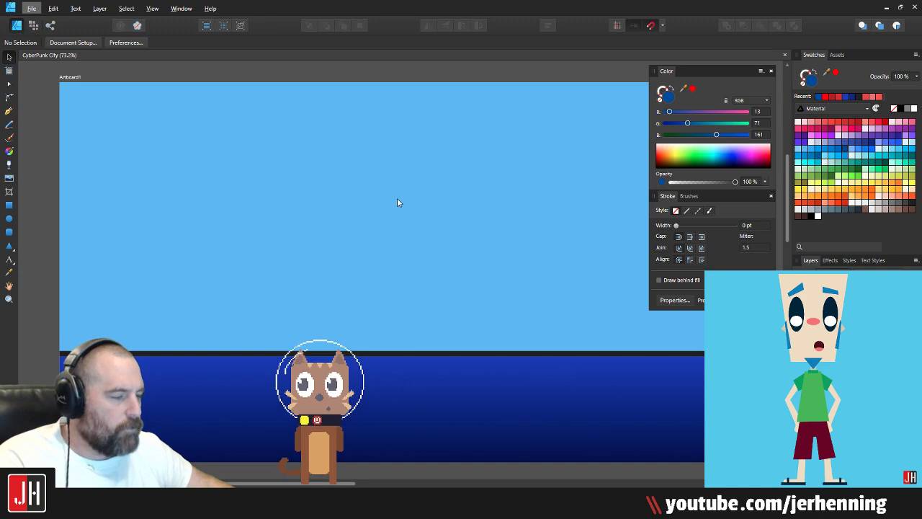
key("p")
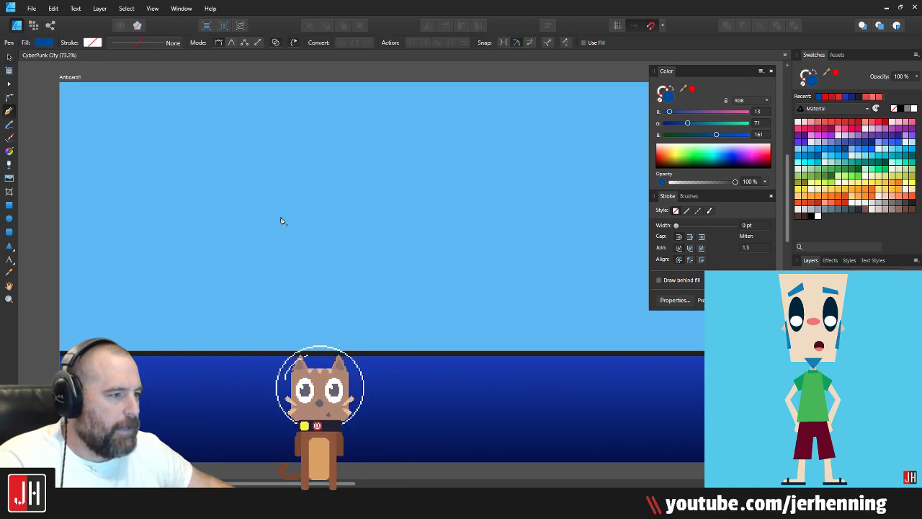
left_click(220, 270)
left_click(411, 151)
key("Escape")
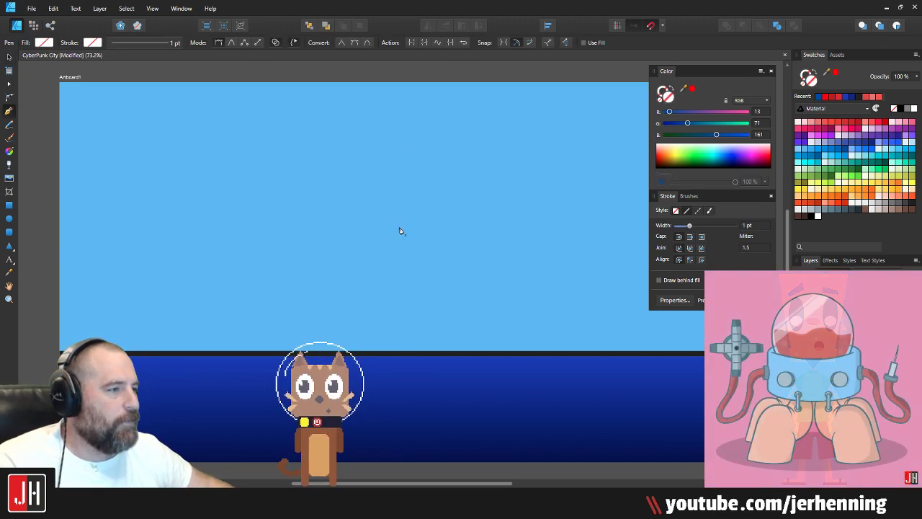
Step: Toggle the Pen tool's rubber band mode and draw a closed, straight-edged four-sided shape in the sky area
left_click(295, 43)
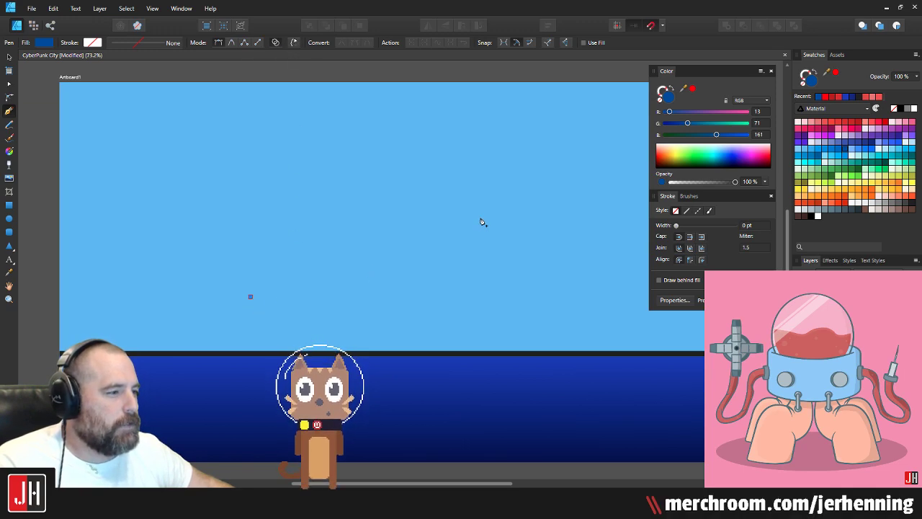
left_click(393, 192)
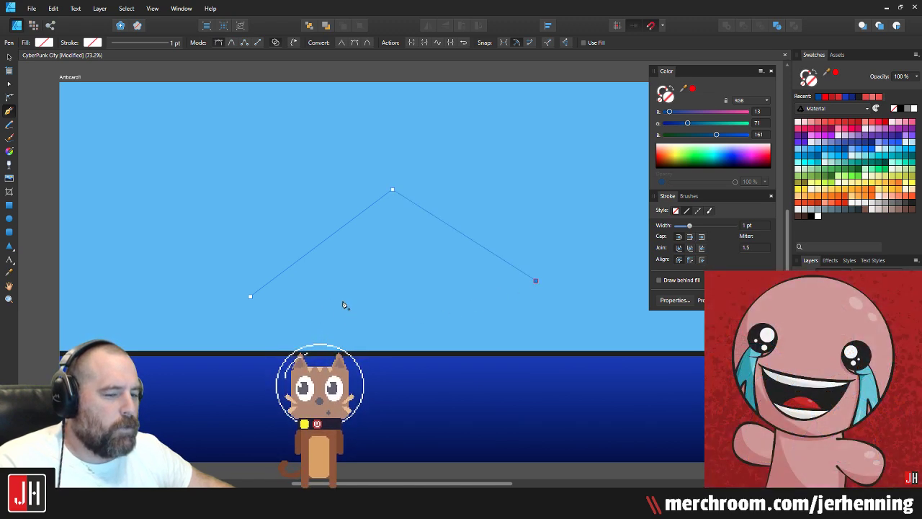
left_click(250, 297)
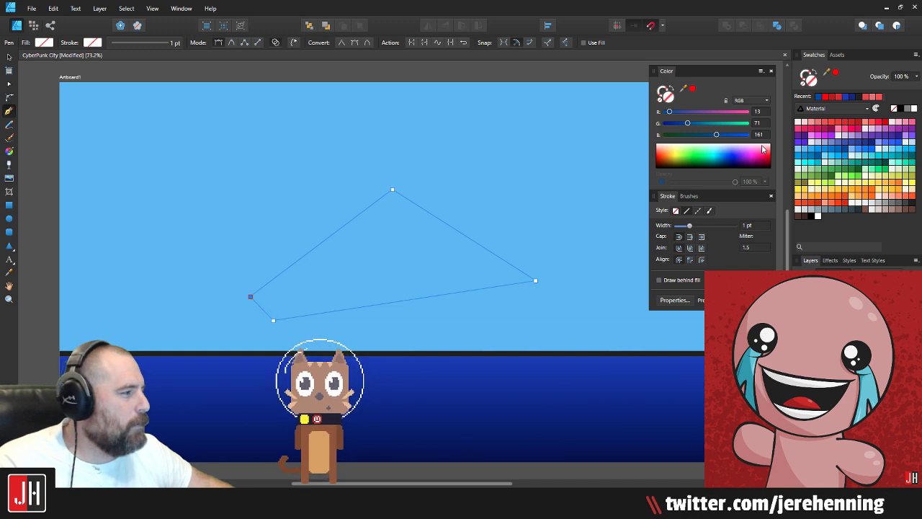
Step: Fill the four-sided shape with the bright green swatch, RGB 0, 200, 83, and deselect it
left_click(846, 167)
key("v")
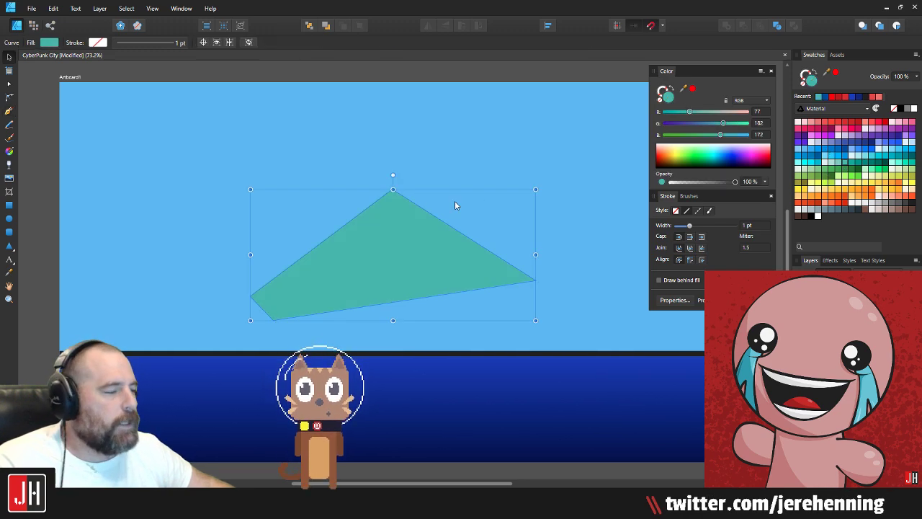
left_click(888, 175)
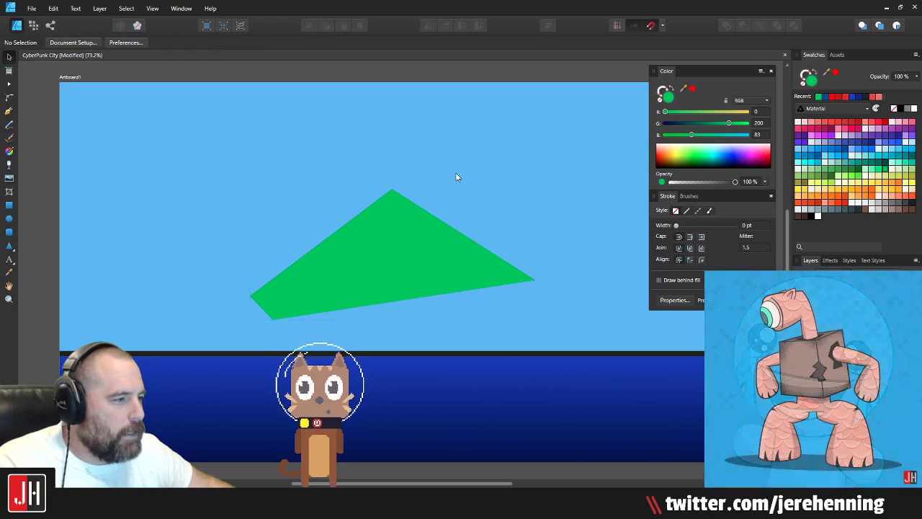
Step: Add a rounded bulge as an additional curve on the green shape's upper right edge with the Pen tool, and deselect it
key("p")
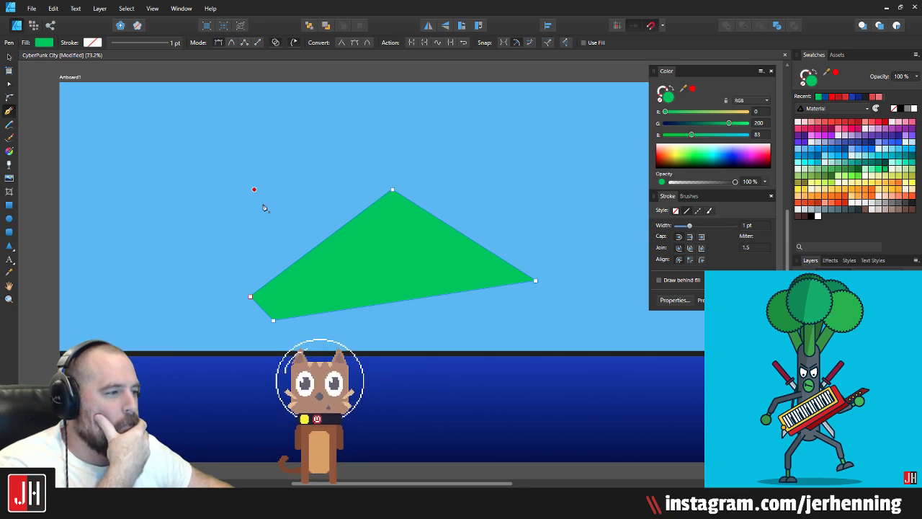
left_click_drag(487, 250, 541, 171)
left_click_drag(410, 201, 492, 143)
key("v")
left_click(493, 142)
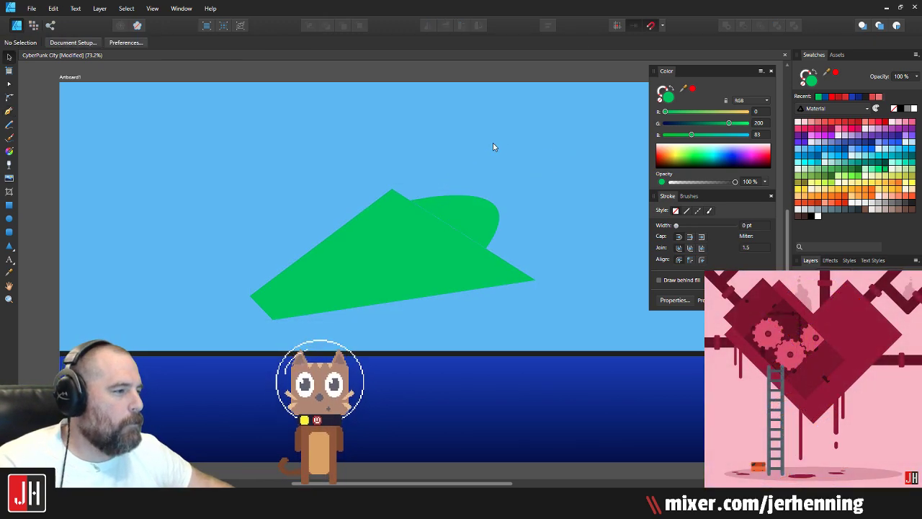
Step: Move the combined green shape left and slightly up, and display its nodes for editing
left_click(469, 217)
left_click_drag(440, 246, 382, 235)
key("a")
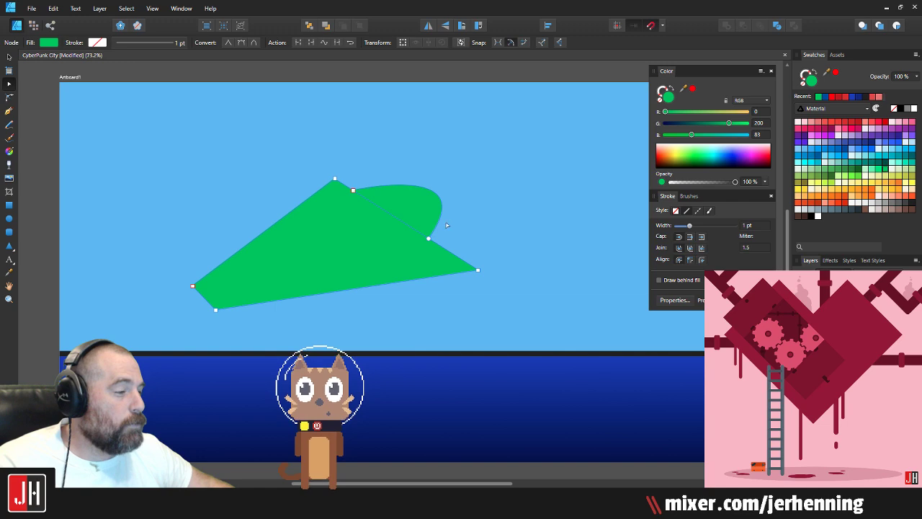
Step: Inspect the seam between the combined green shape and its rounded bulge, and delete the whole shape
key("v")
left_click(473, 206)
scroll(380, 209, "up", 6)
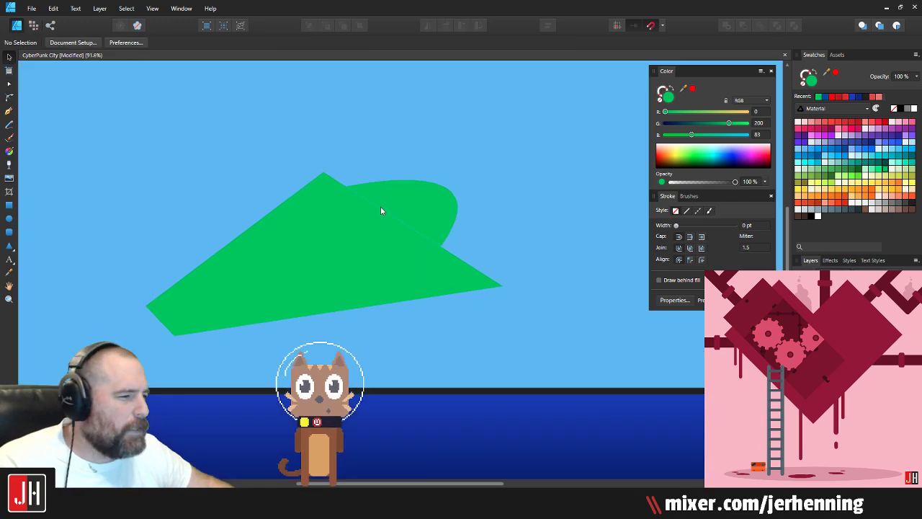
scroll(410, 187, "down", 2)
scroll(409, 193, "down", 5)
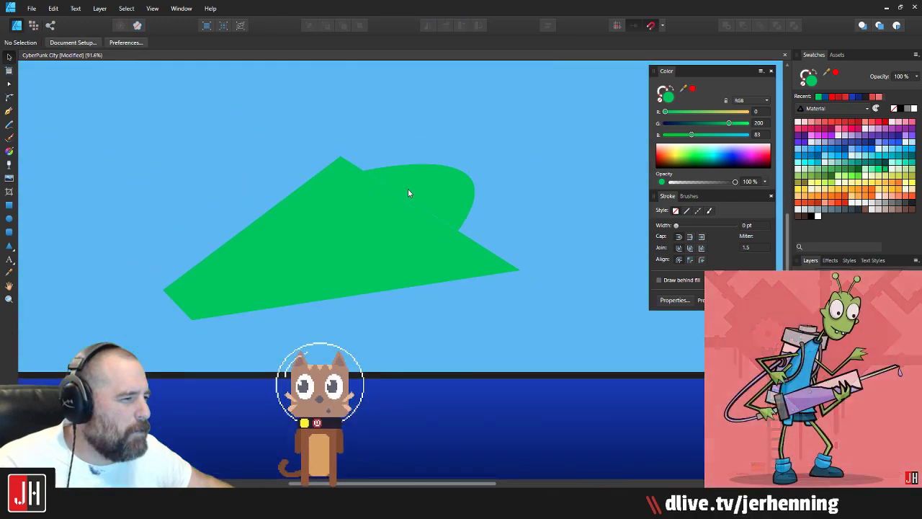
scroll(410, 193, "up", 4)
left_click(376, 212)
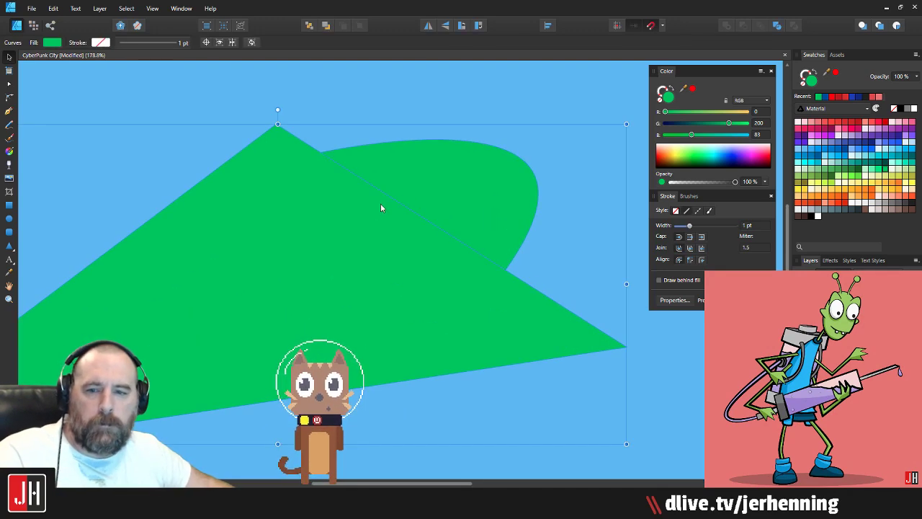
scroll(349, 201, "down", 4)
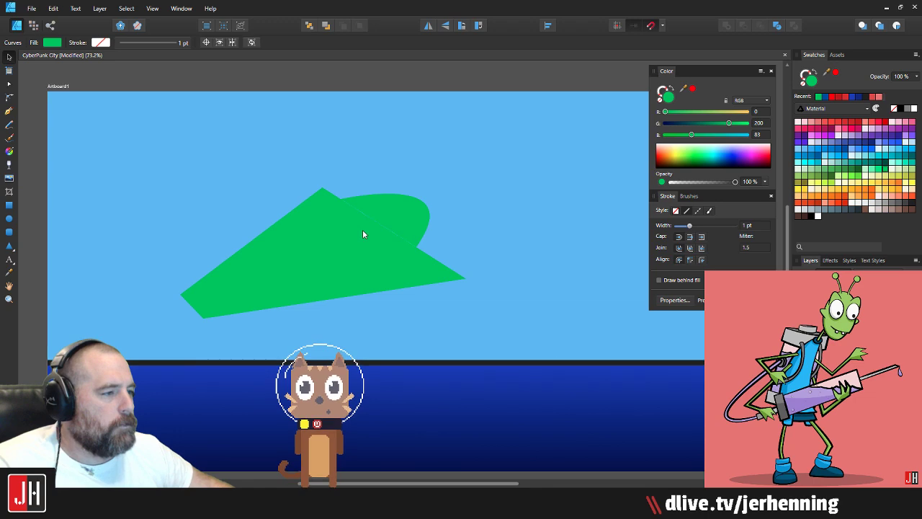
key("Delete")
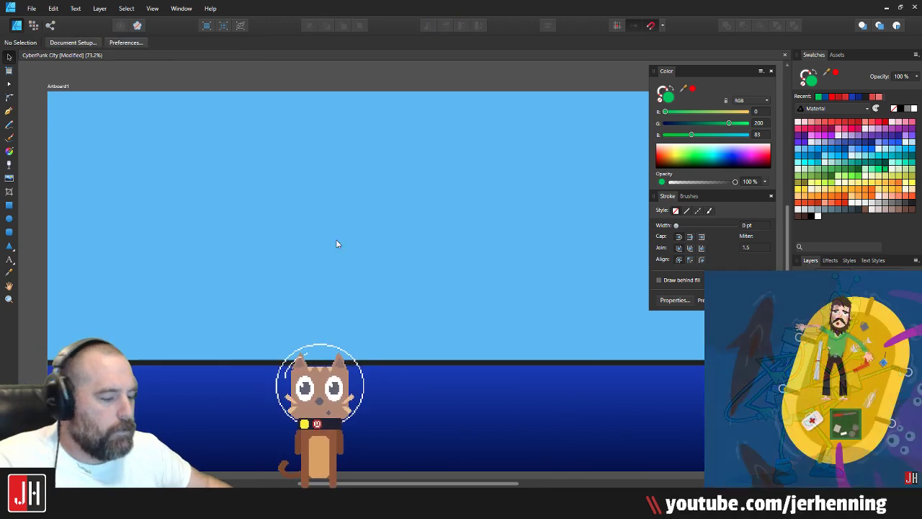
key("p")
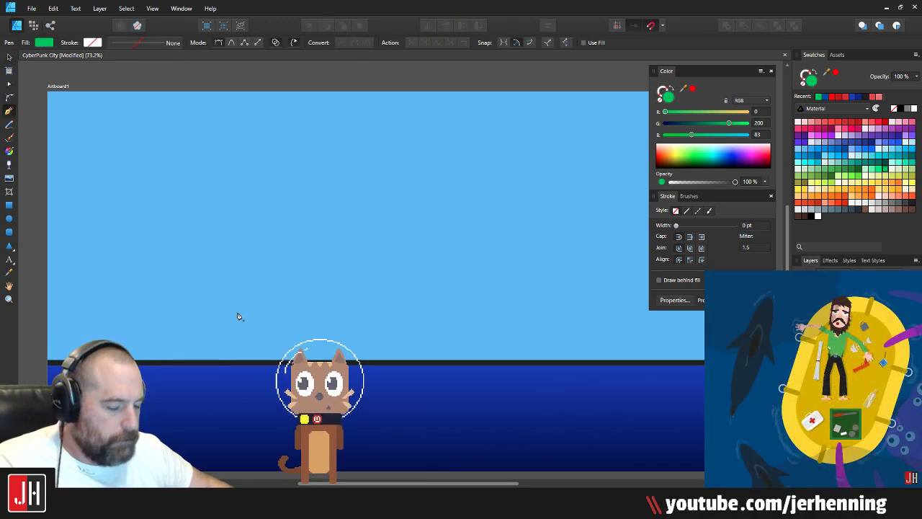
scroll(249, 317, "down", 1)
scroll(292, 294, "down", 2)
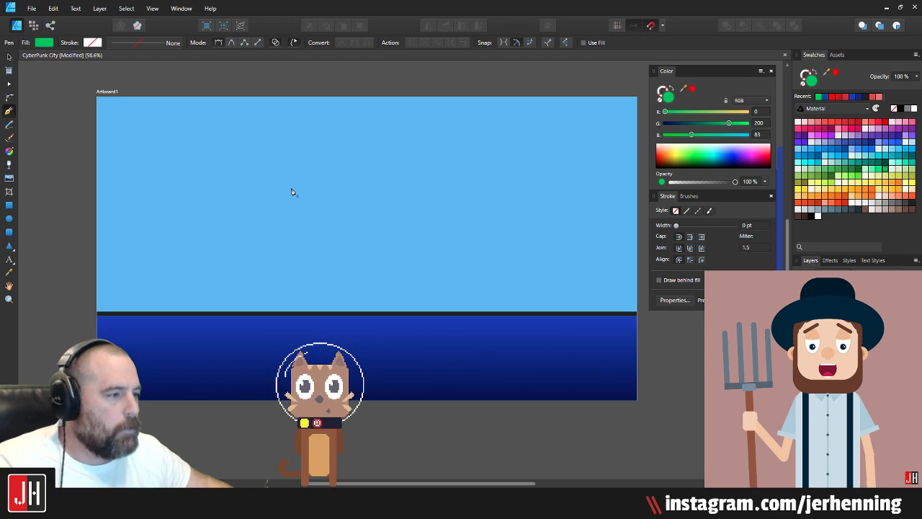
left_click(32, 9)
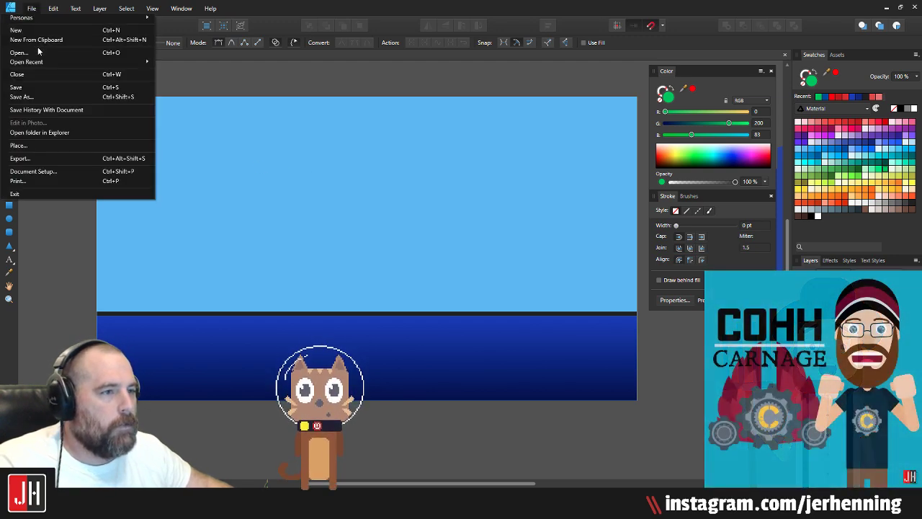
left_click(19, 53)
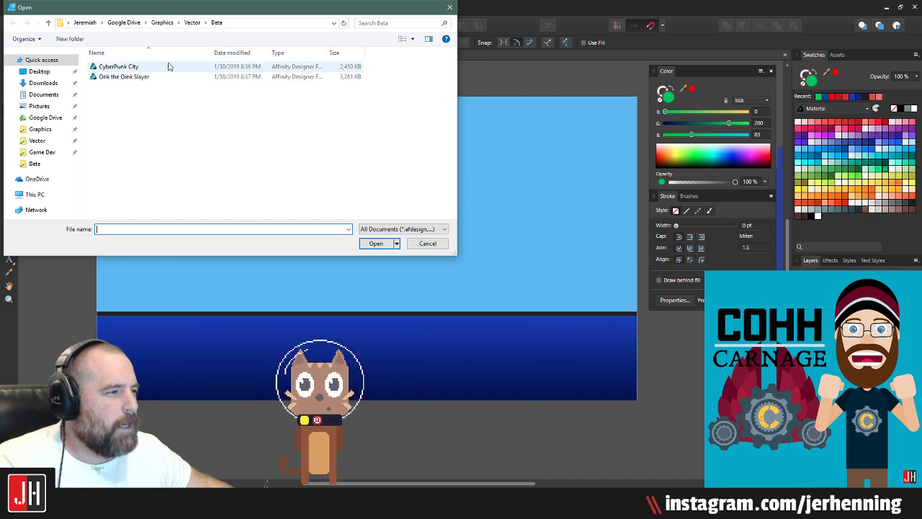
left_click(427, 243)
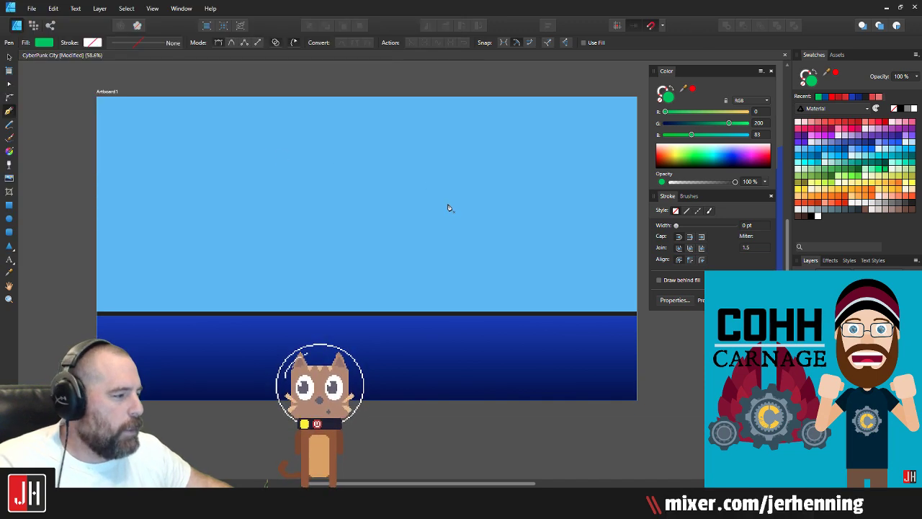
Step: Move the two blue building shapes from the pasteboard onto the left part of the artboard
key("v")
left_click_drag(704, 349, 503, 366)
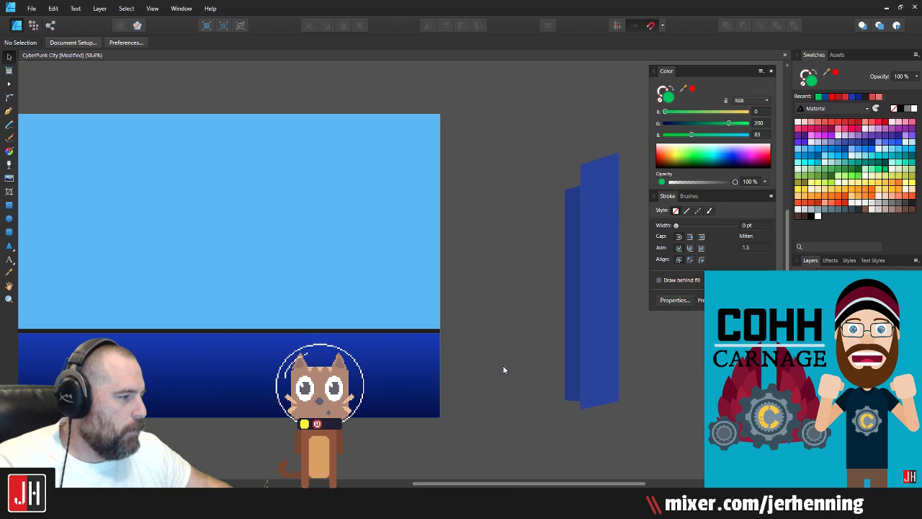
left_click_drag(502, 126, 655, 424)
left_click_drag(589, 335, 304, 309)
left_click_drag(270, 286, 187, 299)
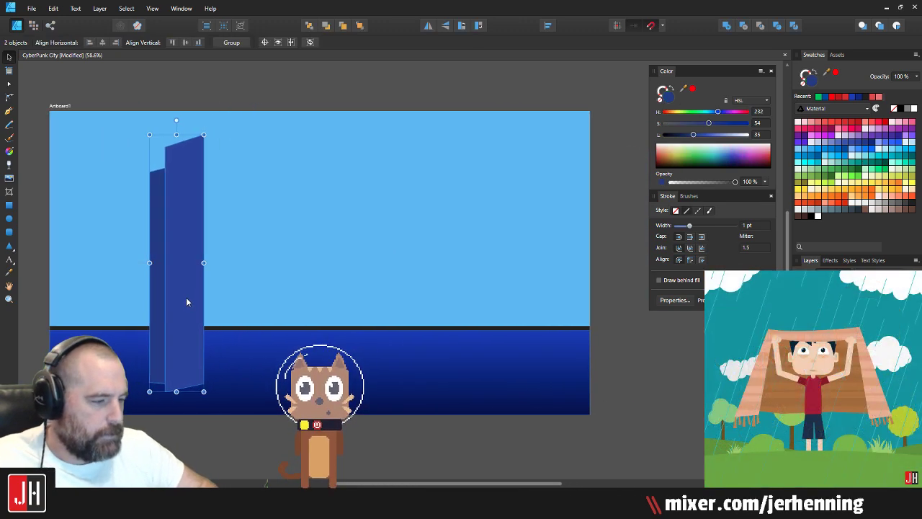
Step: Send the two building shapes backward behind the dark blue ground strip but in front of the sky, and deselect them
key("ctrl+shift+bracketleft")
key("ctrl+z")
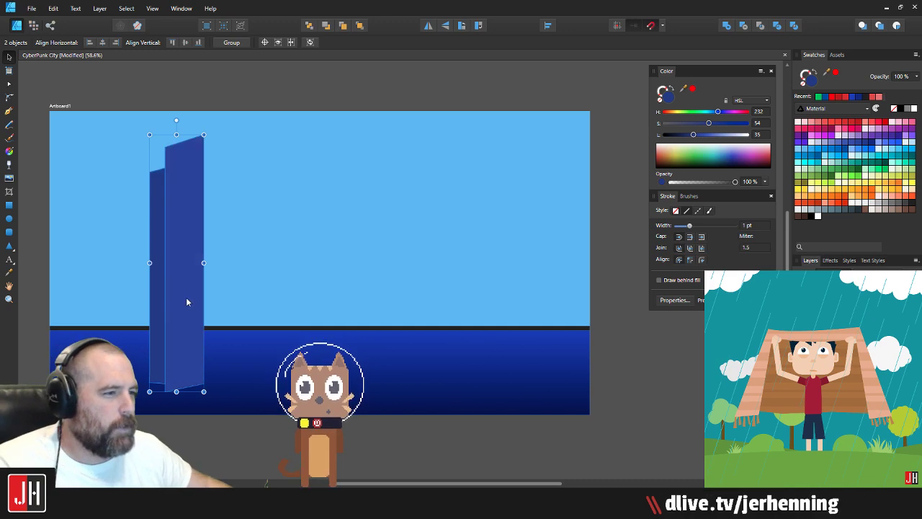
left_click(201, 95)
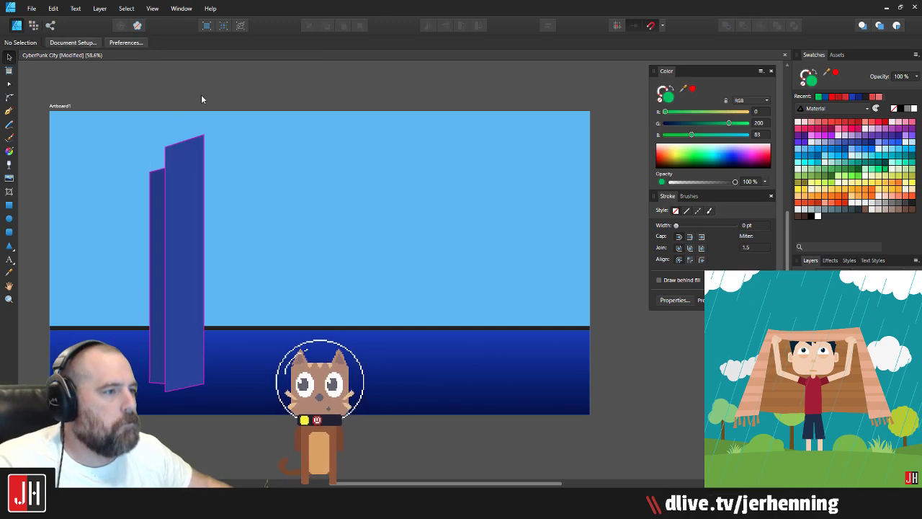
left_click(157, 257)
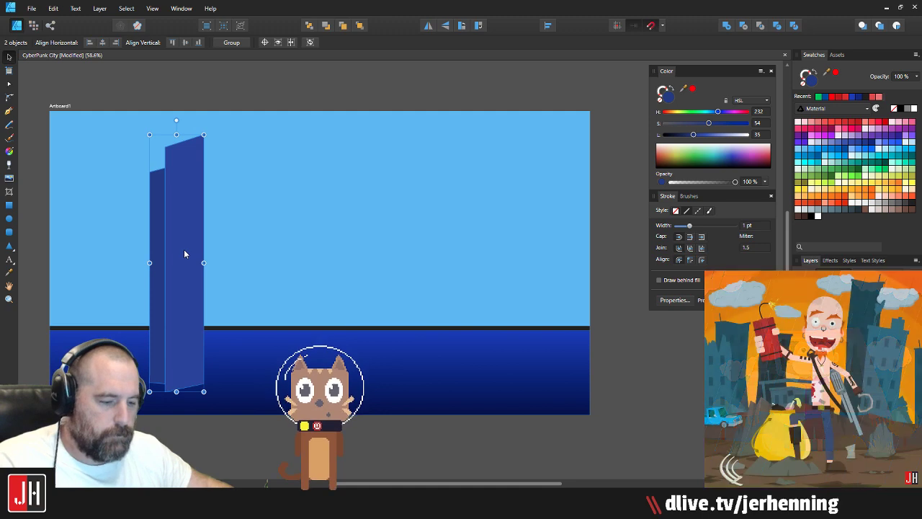
key("Delete")
key("ctrl+z")
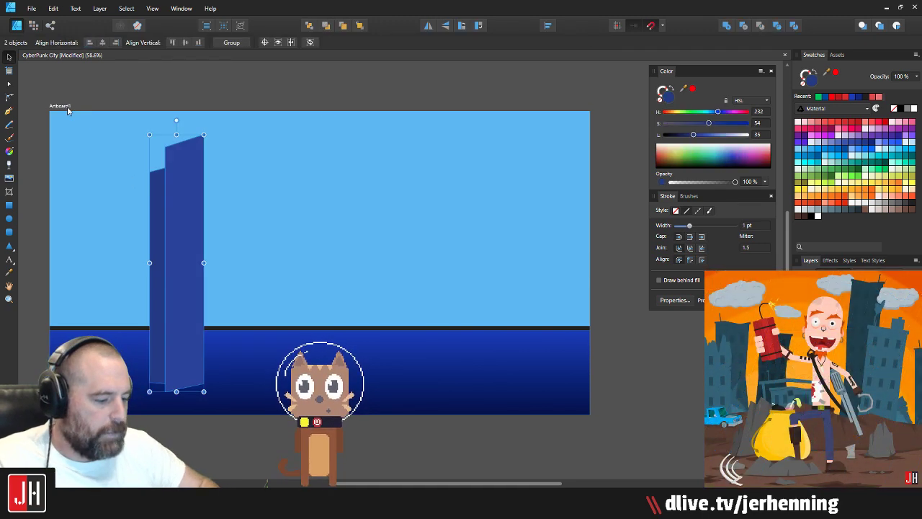
key("ctrl+[")
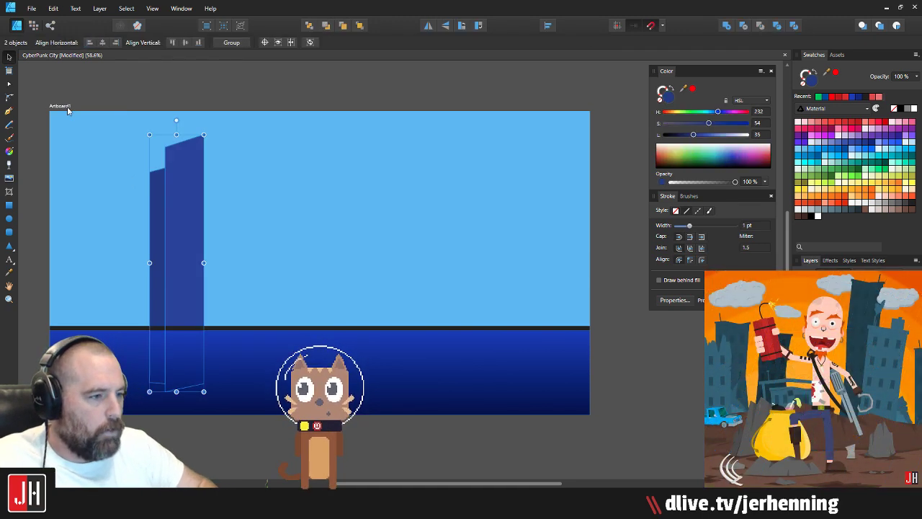
left_click(234, 85)
Step: Widen the front building slightly by moving its right-edge nodes to the right with the Node tool, and deselect it
left_click(197, 152)
key("a")
left_click_drag(226, 122, 201, 428)
mouse_move(205, 384)
left_mouse_down()
mouse_move(241, 384)
mouse_move(217, 384)
left_mouse_up()
key("v")
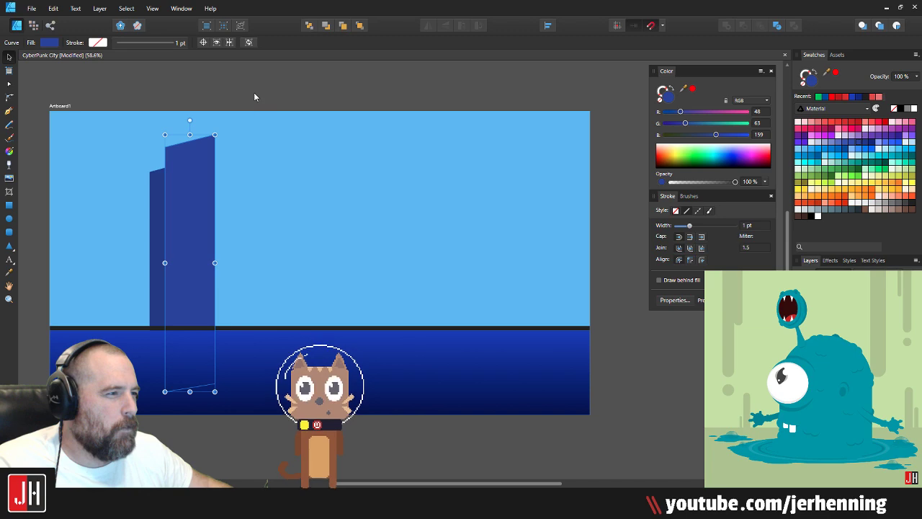
left_click(255, 95)
Step: Widen the front building further by moving both right-edge nodes outward to the right, and deselect it
left_click_drag(183, 154, 281, 160)
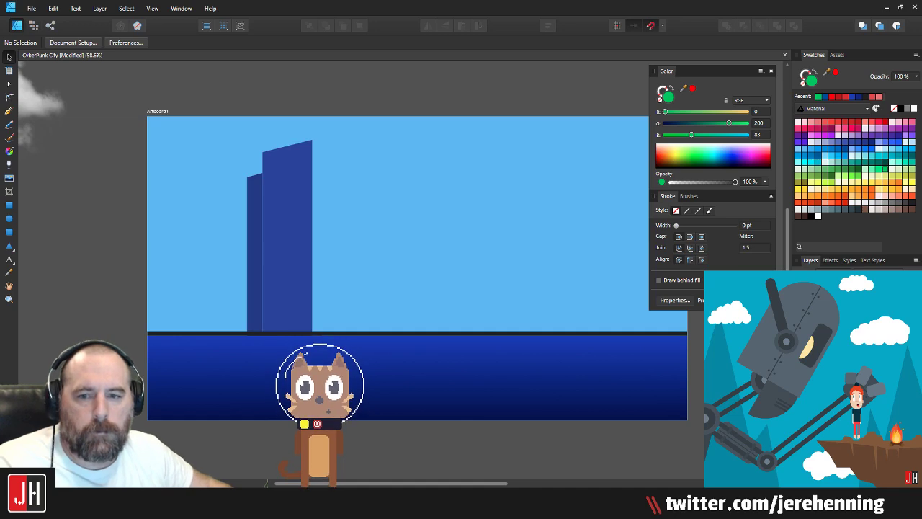
left_click(289, 201)
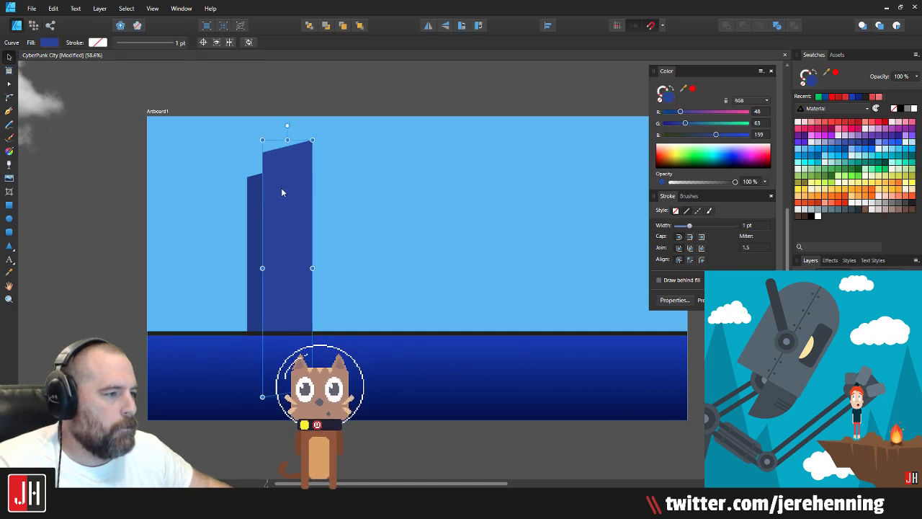
scroll(294, 180, "up", 3)
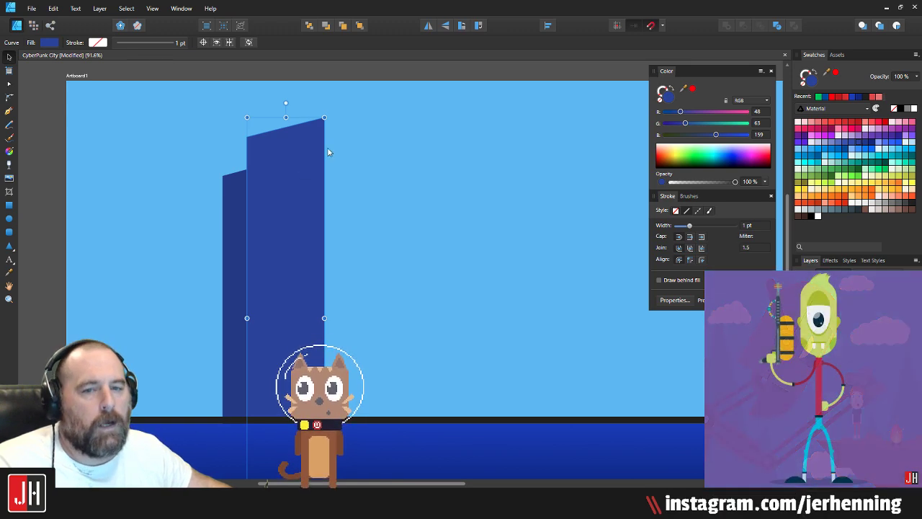
key("a")
mouse_move(339, 114)
left_mouse_down()
mouse_move(316, 127)
mouse_move(363, 110)
mouse_move(299, 428)
left_mouse_up()
key("ctrl+z")
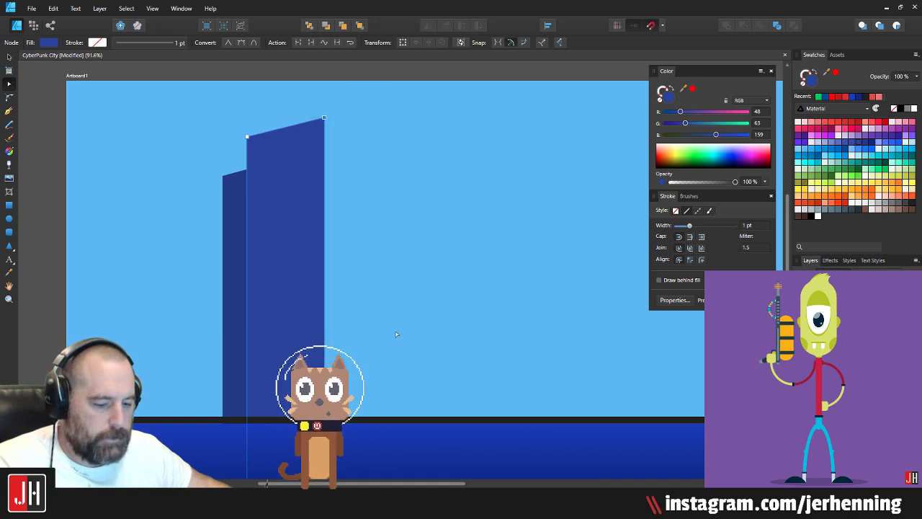
scroll(396, 334, "down", 1)
scroll(396, 333, "down", 3)
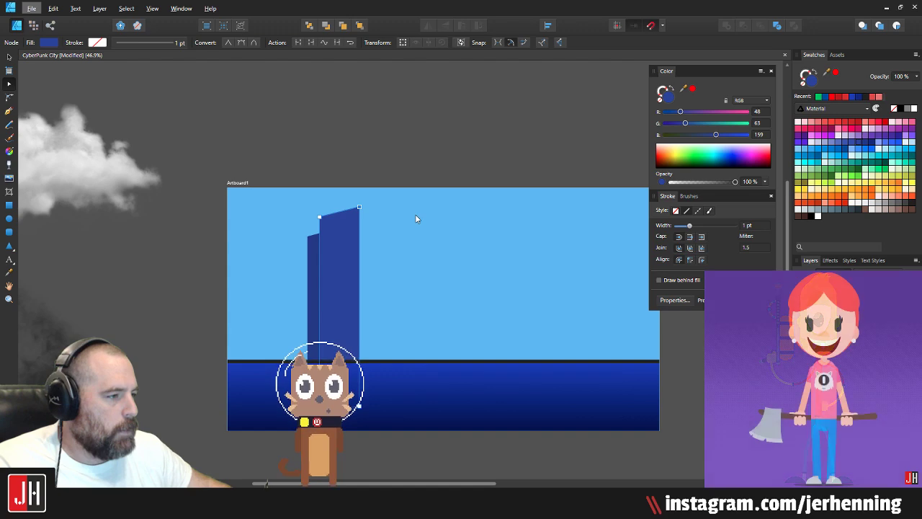
left_click_drag(411, 162, 278, 427)
scroll(370, 396, "up", 3)
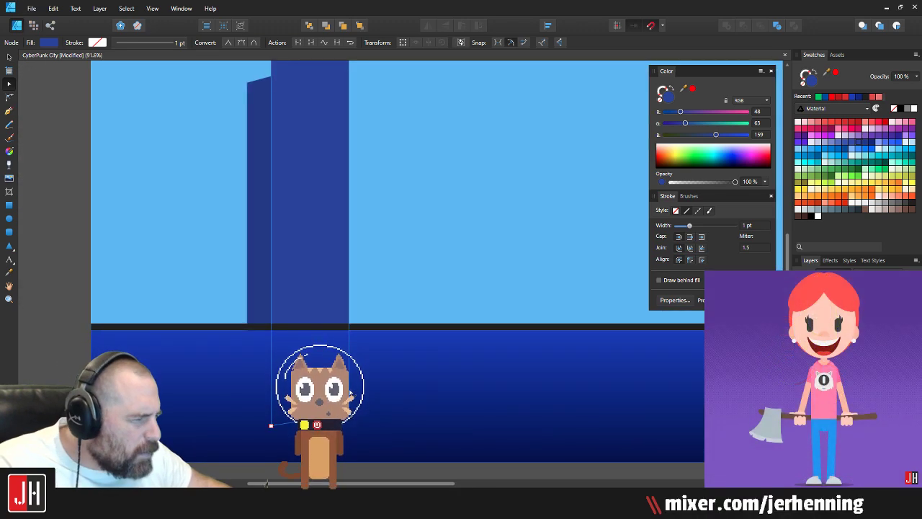
left_click_drag(348, 408, 395, 406)
key("v")
left_click(452, 238)
Step: Select both building shapes together, shift them slightly left and down, and deselect them
scroll(445, 201, "down", 3)
left_click_drag(422, 154, 386, 222)
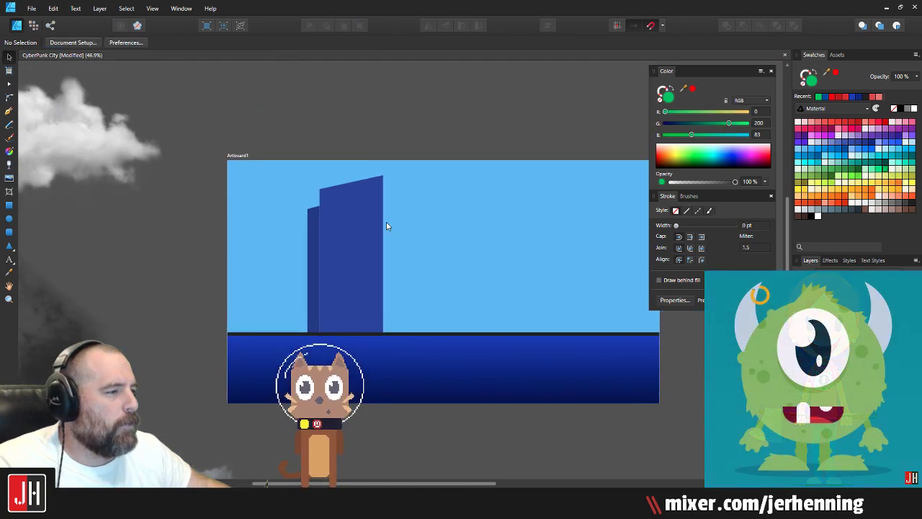
scroll(383, 223, "up", 2)
left_click_drag(228, 89, 461, 474)
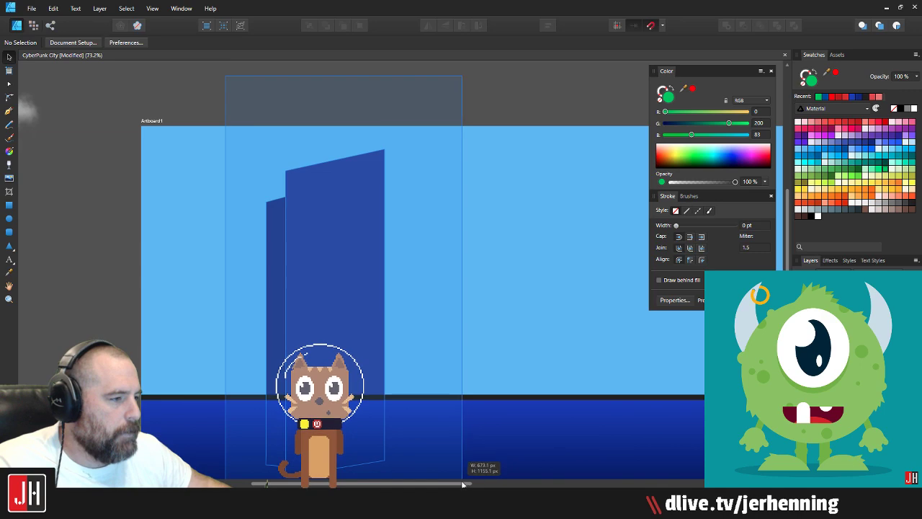
mouse_move(328, 312)
left_mouse_down()
mouse_move(358, 309)
mouse_move(340, 323)
mouse_move(327, 317)
left_mouse_up()
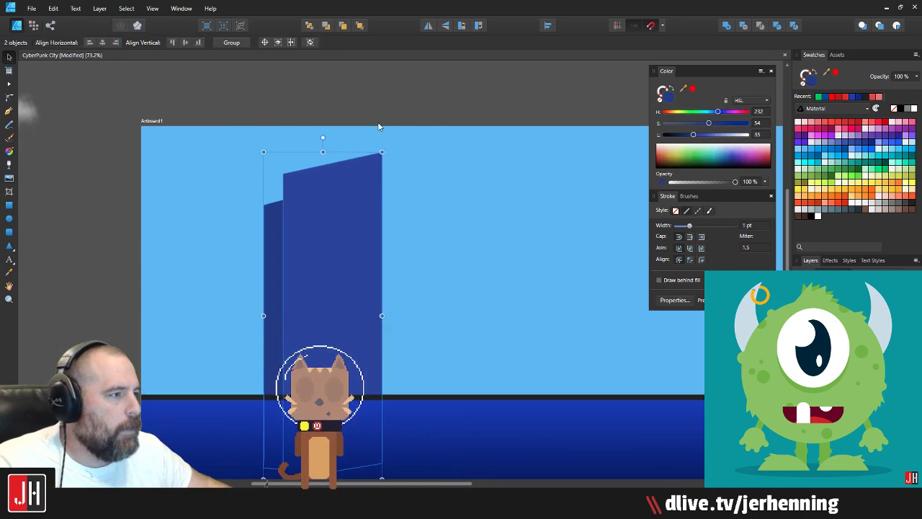
left_click(78, 83)
Step: Draw a closed, narrow side face along the front building's right edge with the Pen tool, extending below the ground line
key("p")
scroll(359, 167, "up", 2)
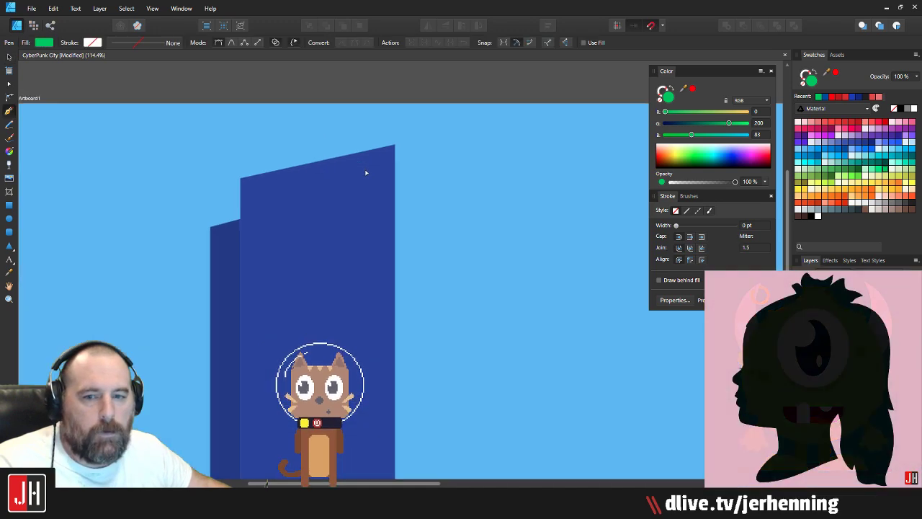
left_click(395, 146)
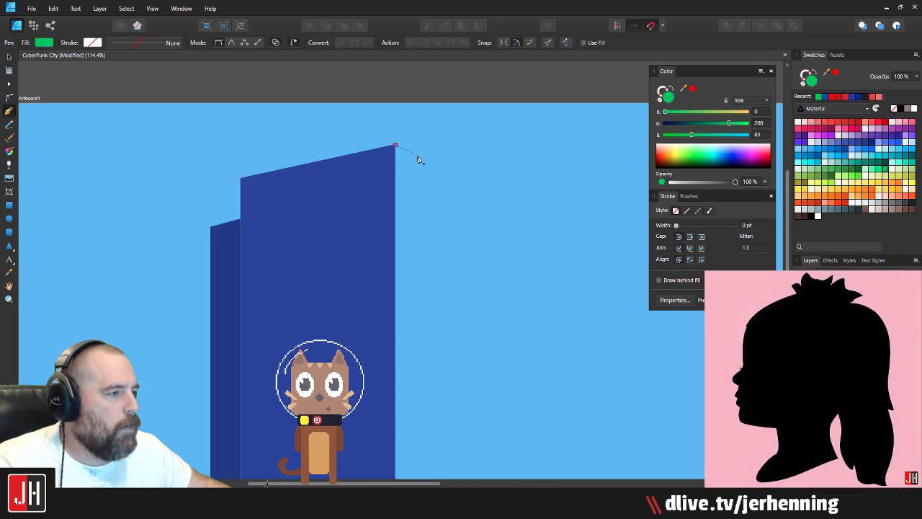
left_click(418, 153)
left_click_drag(440, 373, 358, 193)
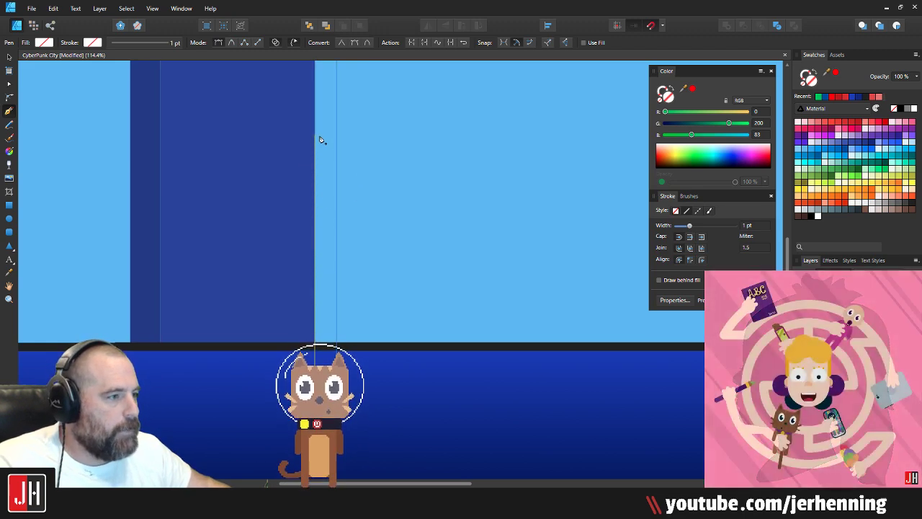
scroll(401, 245, "up", 4)
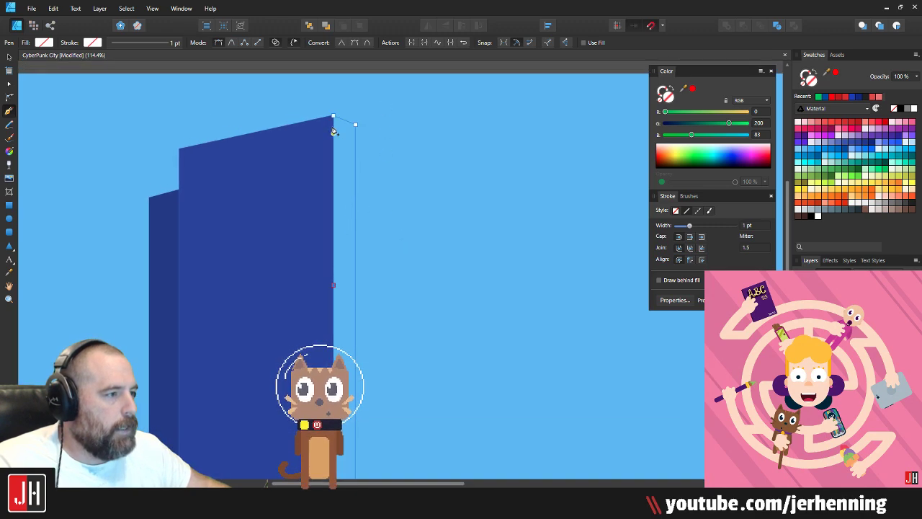
left_click(334, 115)
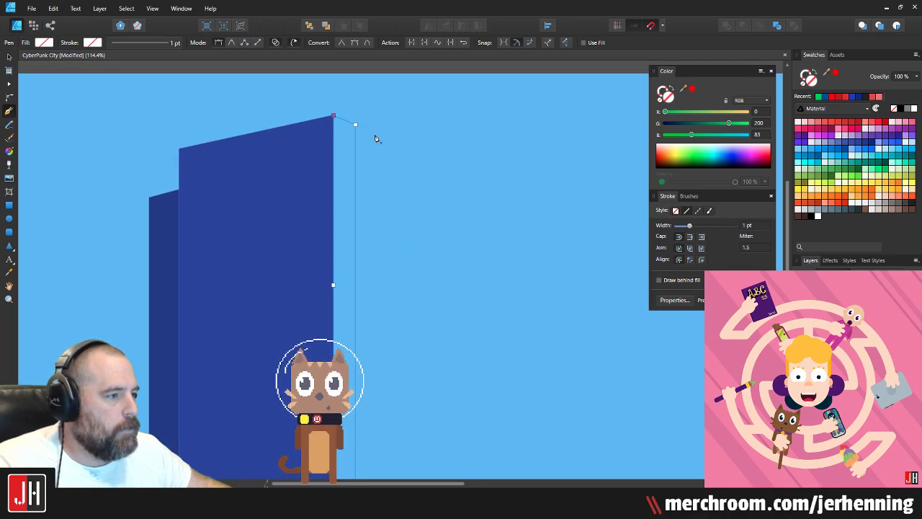
Step: Fill the new side face with the front building's sampled blue, and darken it to HSL lightness 31
key("i")
left_click(289, 220)
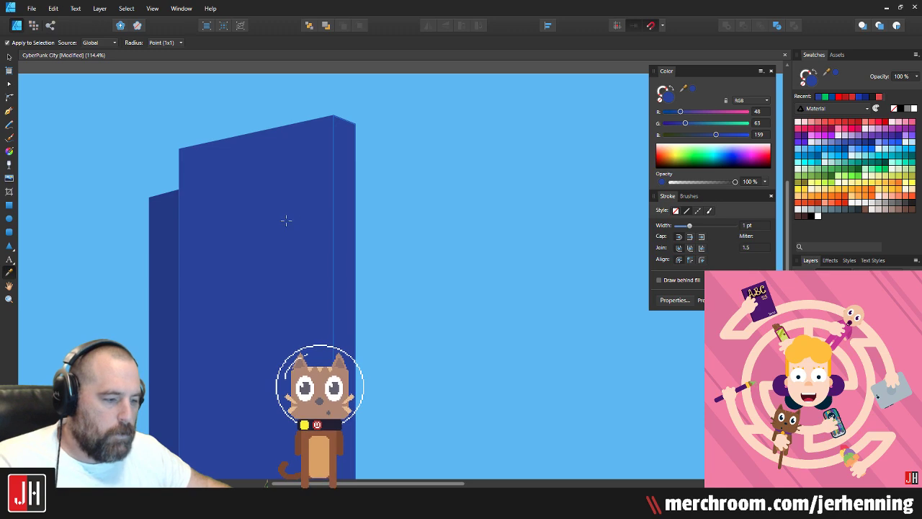
key("v")
left_click(749, 100)
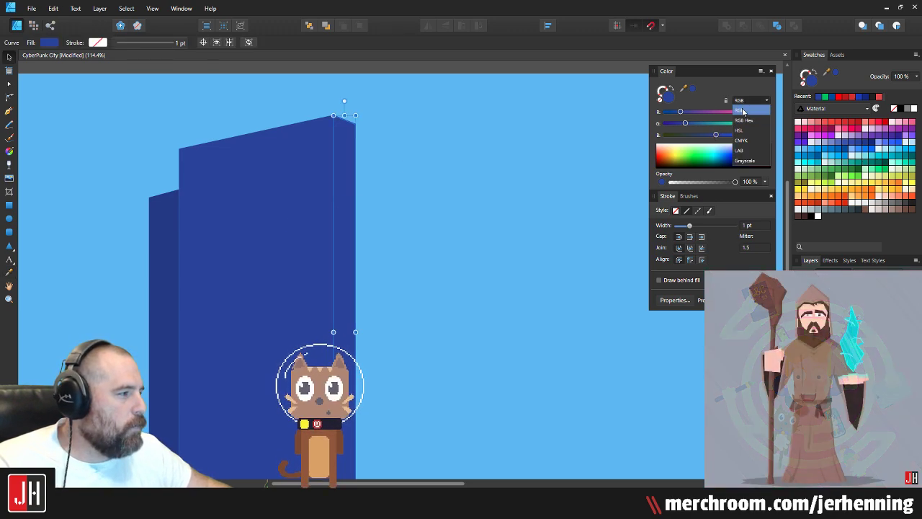
left_click(749, 134)
left_click_drag(699, 134, 691, 137)
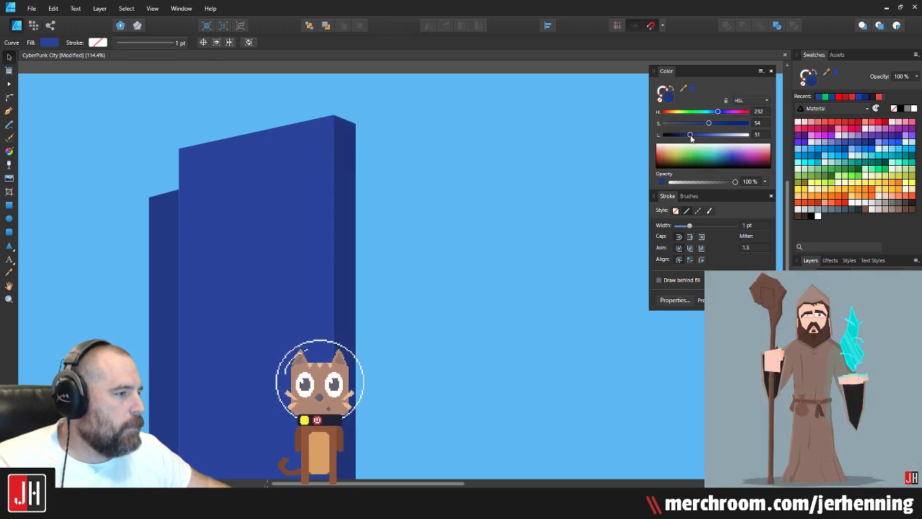
Step: Try removing the narrow side face from the front building, and undo the deletion
left_click(430, 207)
scroll(390, 250, "down", 6)
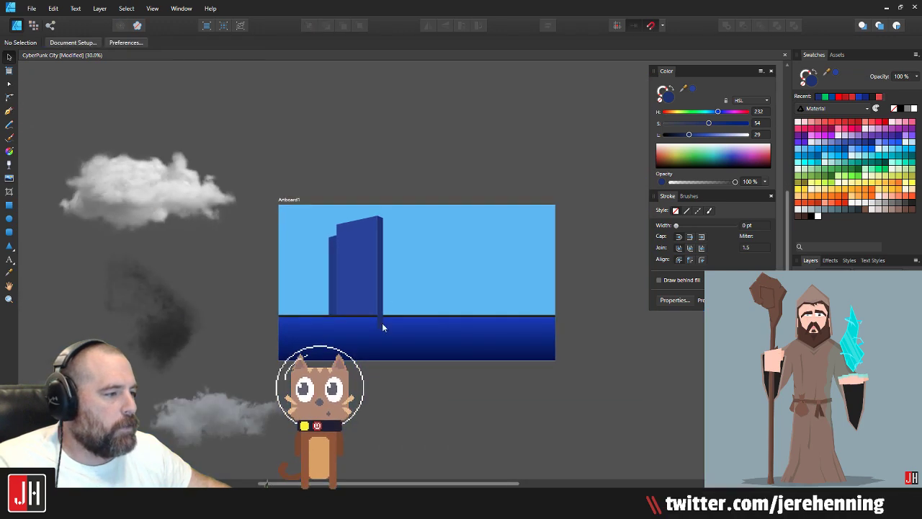
scroll(382, 323, "up", 4)
left_click(371, 189)
key("Delete")
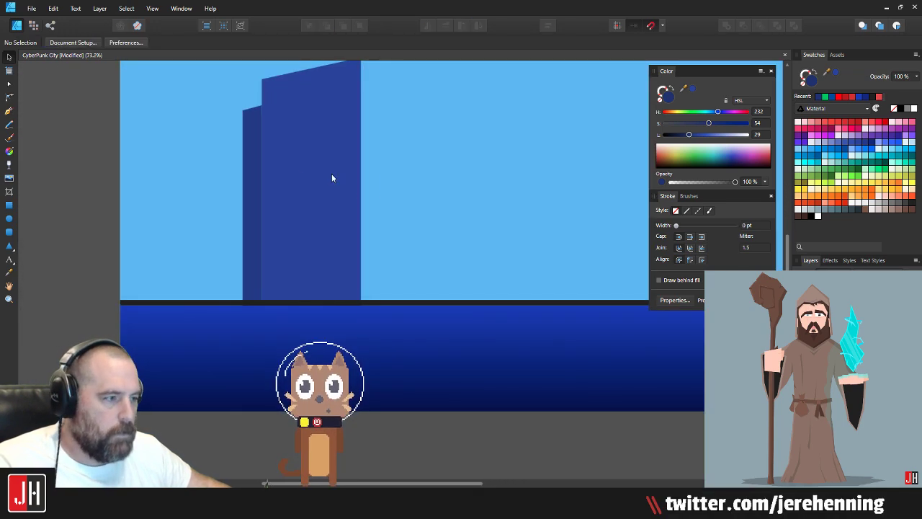
scroll(198, 131, "up", 2)
left_click(130, 85)
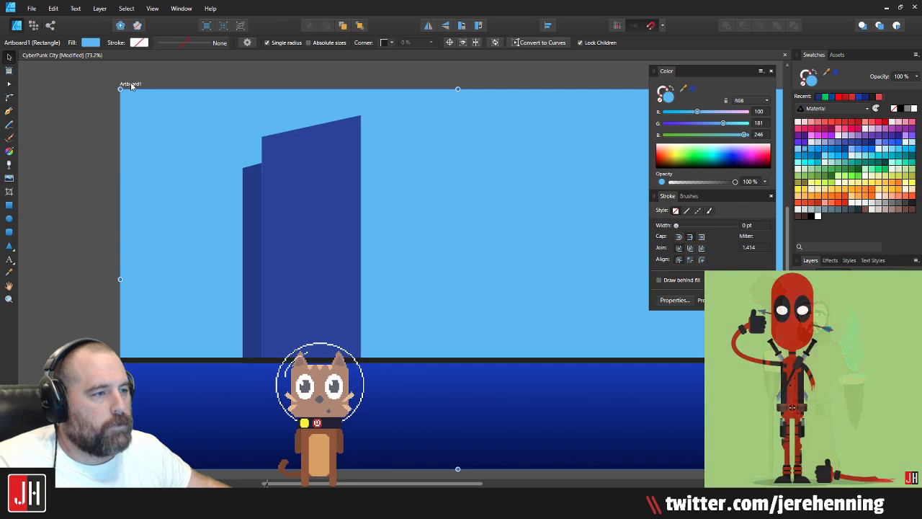
key("ctrl+z")
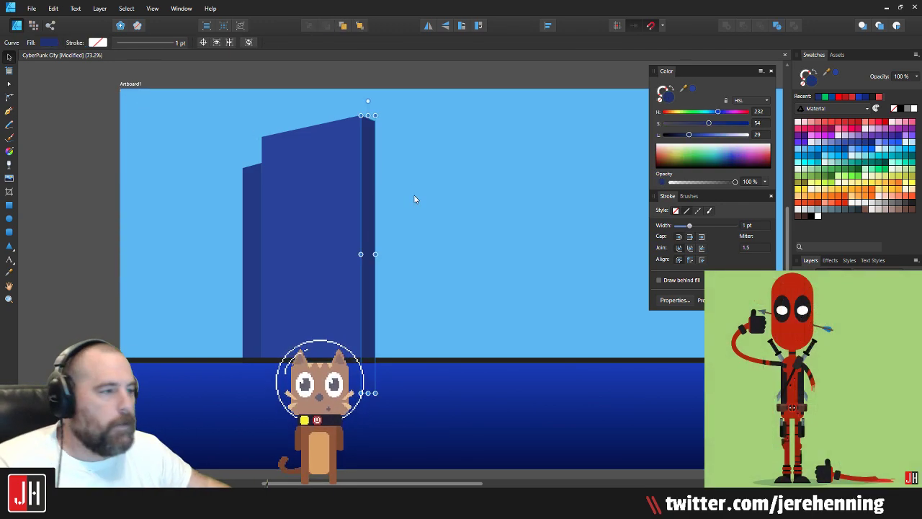
Step: Deselect the side face and examine the building's shape, its top edges and where it meets the ground line
key("ctrl+d")
scroll(353, 222, "up", 2)
scroll(353, 225, "up", 2)
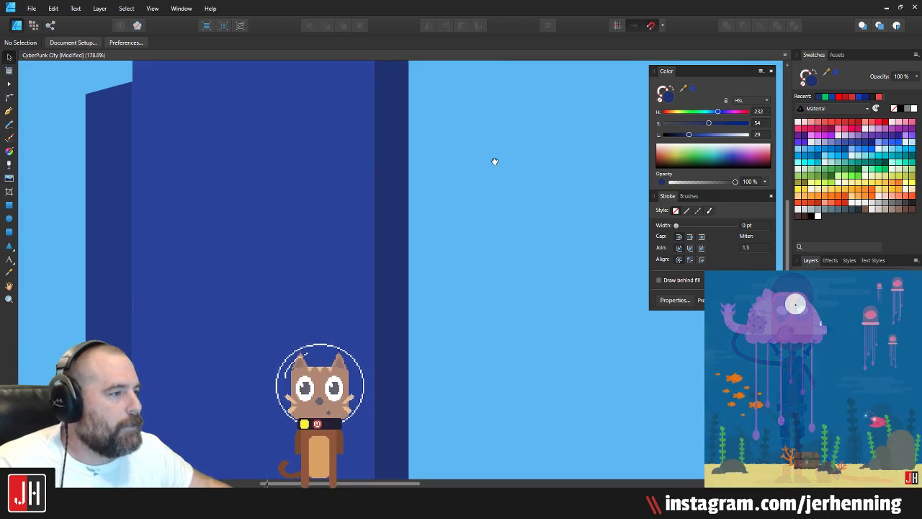
left_click_drag(494, 159, 526, 263)
scroll(402, 252, "down", 5)
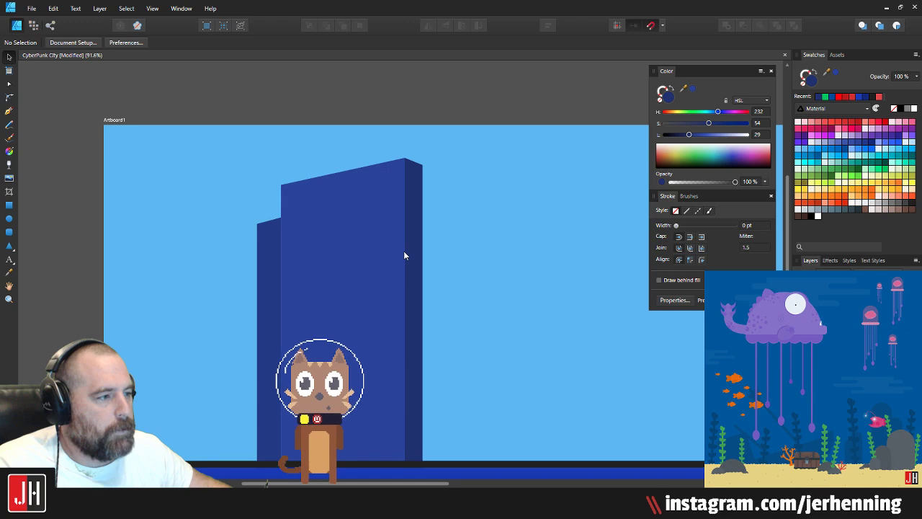
scroll(375, 286, "up", 3)
scroll(382, 276, "down", 3)
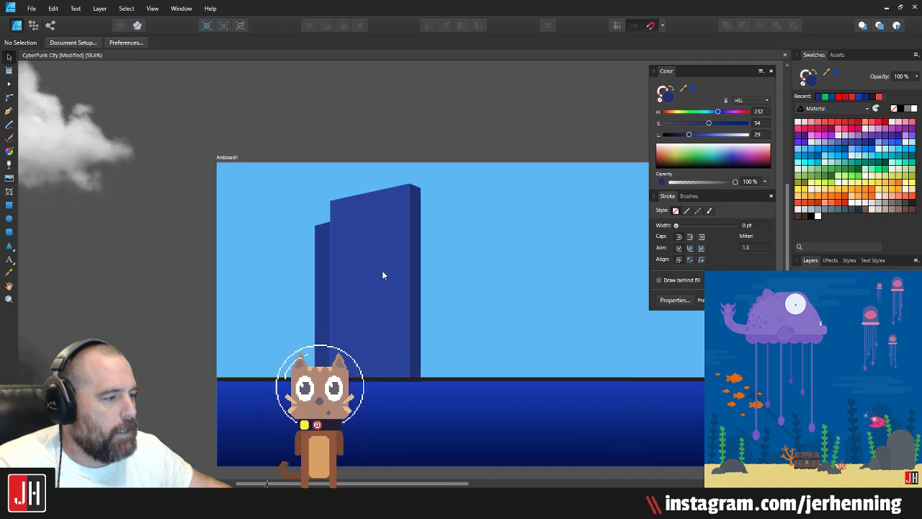
scroll(382, 275, "up", 3)
scroll(268, 322, "up", 5)
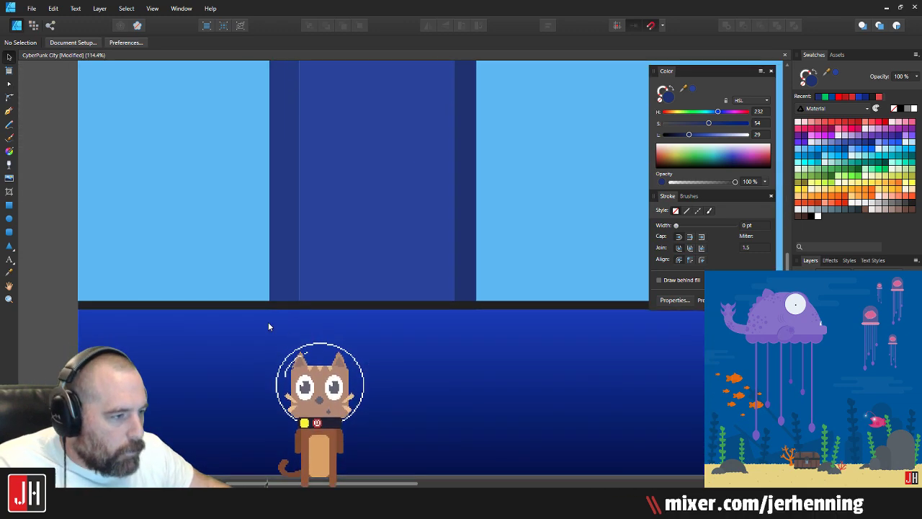
left_click(290, 296)
scroll(297, 295, "down", 9)
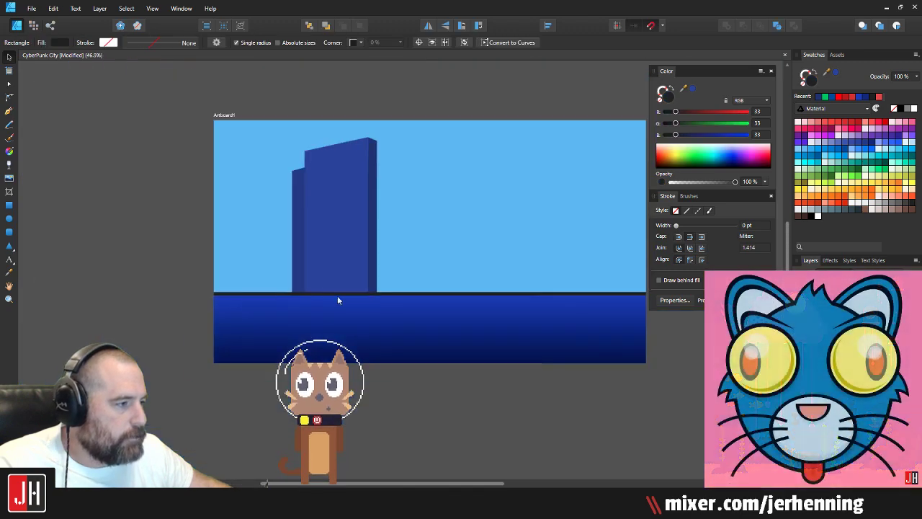
left_click(416, 222)
scroll(296, 166, "up", 3)
scroll(341, 216, "up", 3)
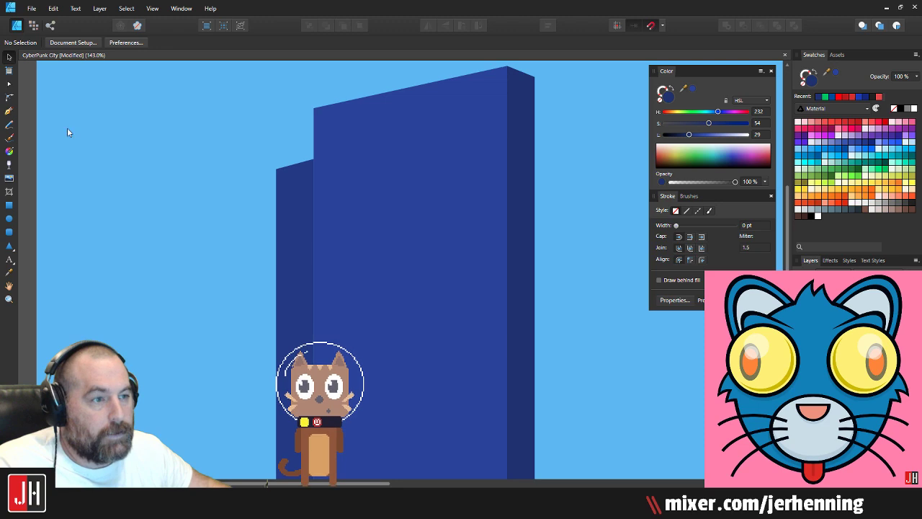
Step: Draw a closed, narrow vertical strip with a small jog near the front building's left edge using the Pen tool, filled with the side face's sampled dark blue
left_click(9, 111)
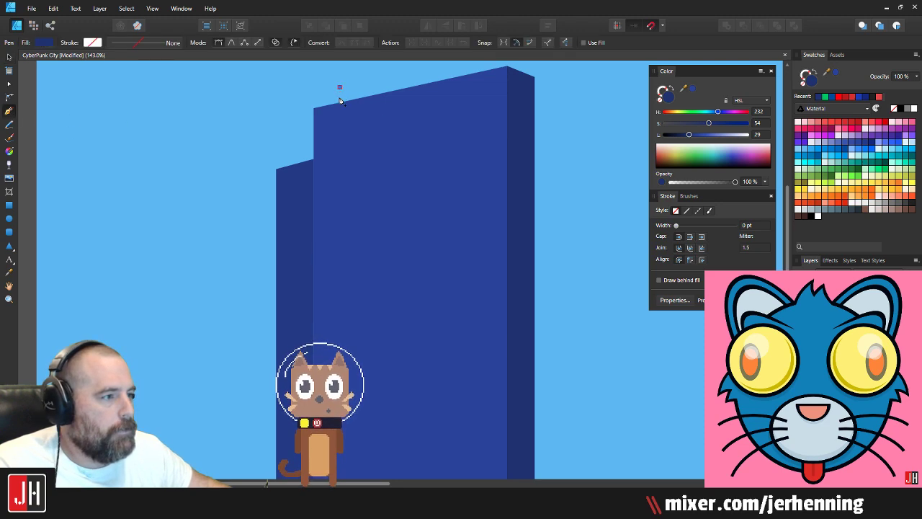
left_click(340, 296)
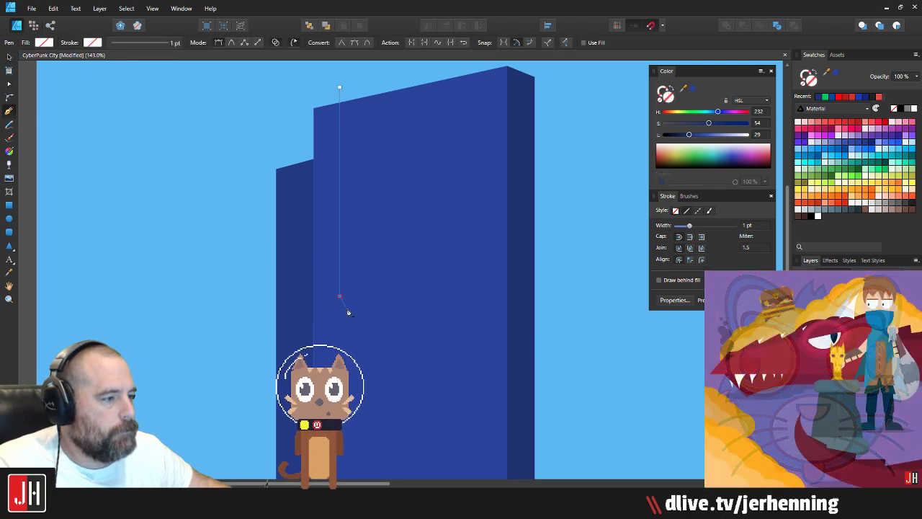
left_click(345, 312)
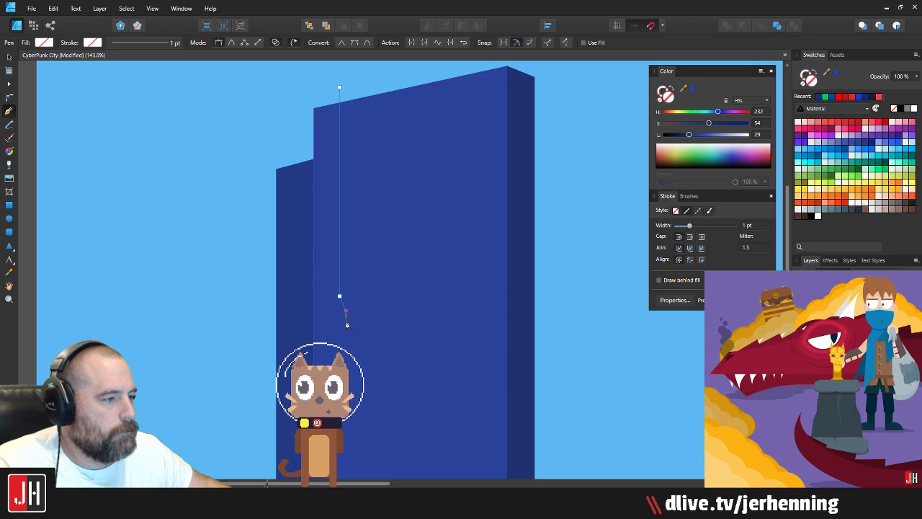
left_click(347, 474)
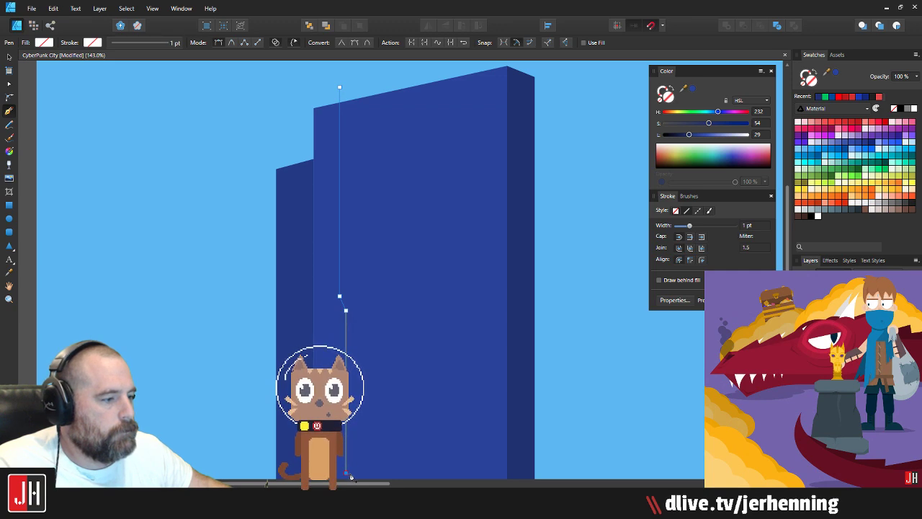
left_click(353, 76)
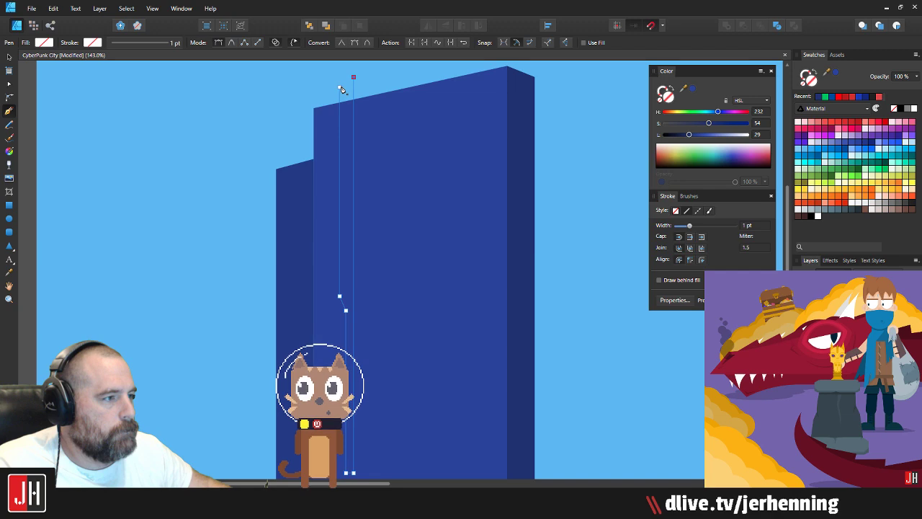
left_click(342, 88)
key("i")
left_click(520, 138)
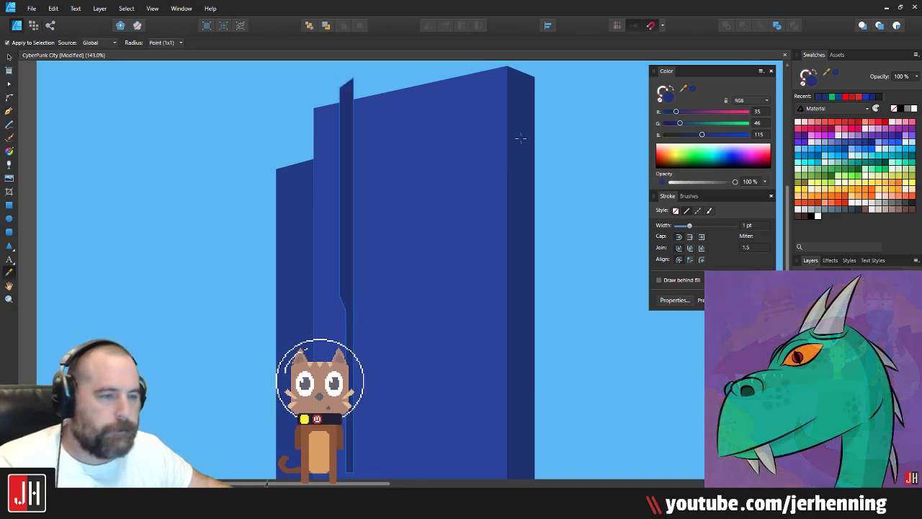
Step: Cut the dark strip and paste it inside the front building's face so it is clipped, deselect it, and save the document
key("v")
key("ctrl+x")
left_click(399, 157)
key("ctrl+alt+v")
left_click(544, 148)
key("ctrl+s")
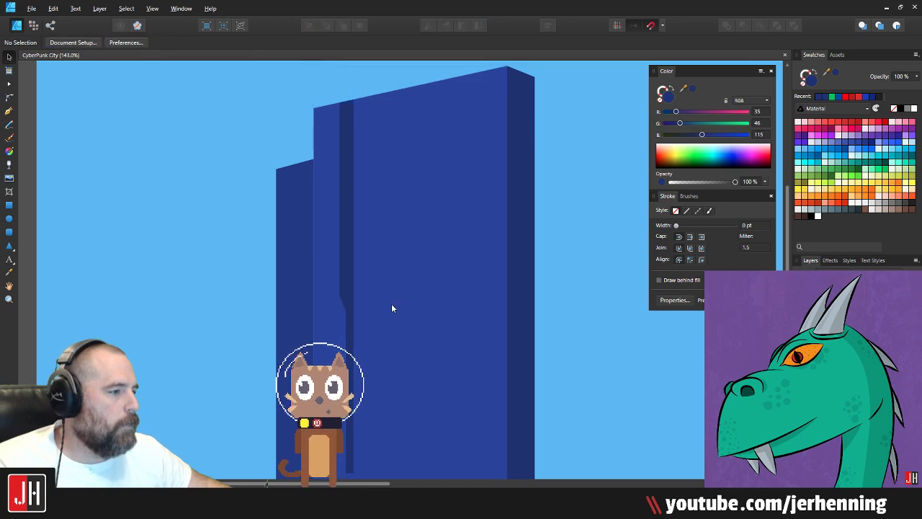
Step: Examine the clipped dark strip on the front building from close up and within the whole scene
scroll(393, 302, "down", 5)
scroll(422, 305, "up", 5)
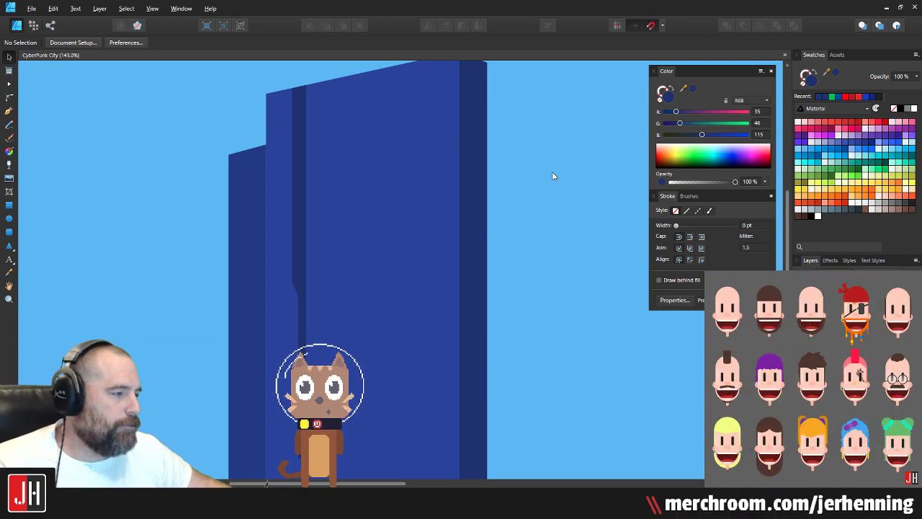
left_click_drag(548, 181, 539, 203)
scroll(322, 261, "down", 2)
scroll(238, 257, "up", 2)
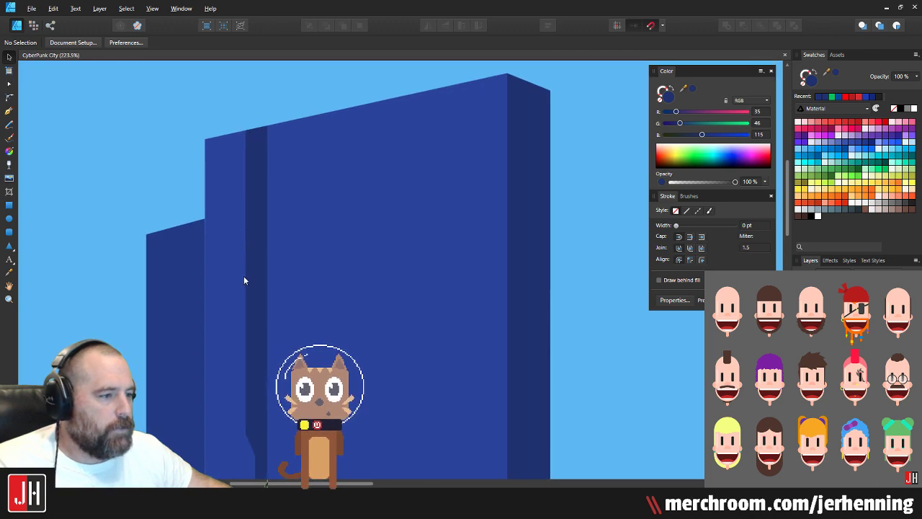
scroll(262, 284, "down", 2)
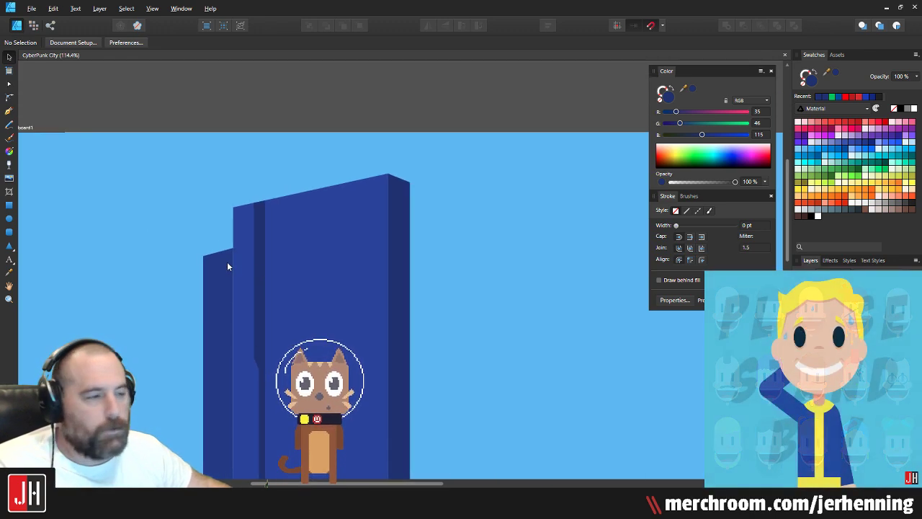
scroll(263, 276, "up", 2)
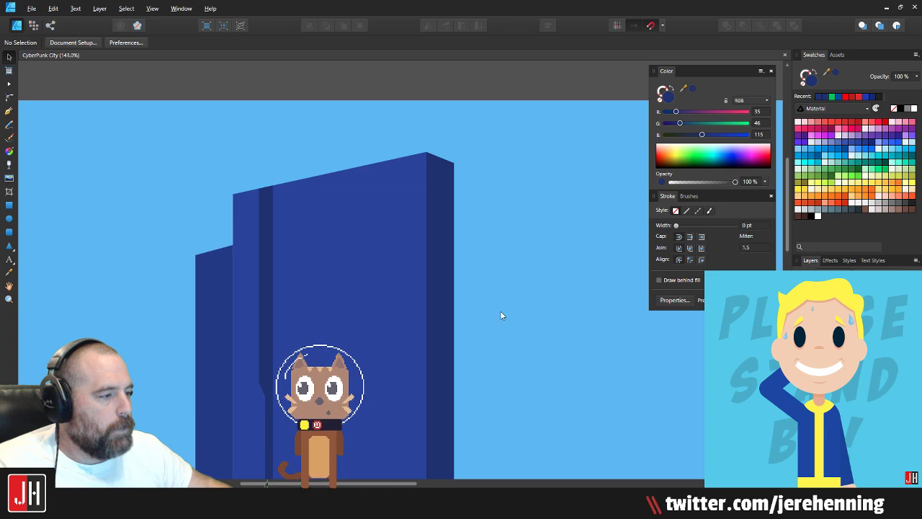
scroll(517, 189, "down", 3)
scroll(517, 190, "down", 3)
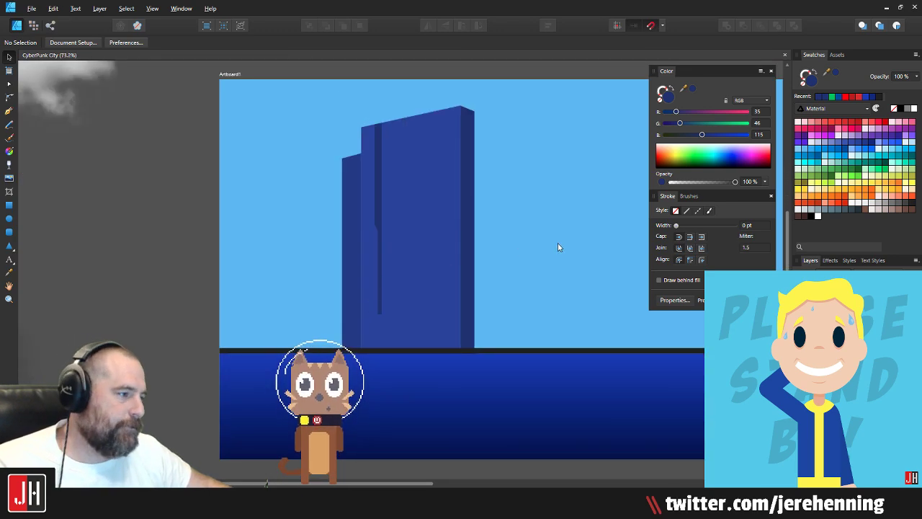
left_click_drag(532, 255, 401, 282)
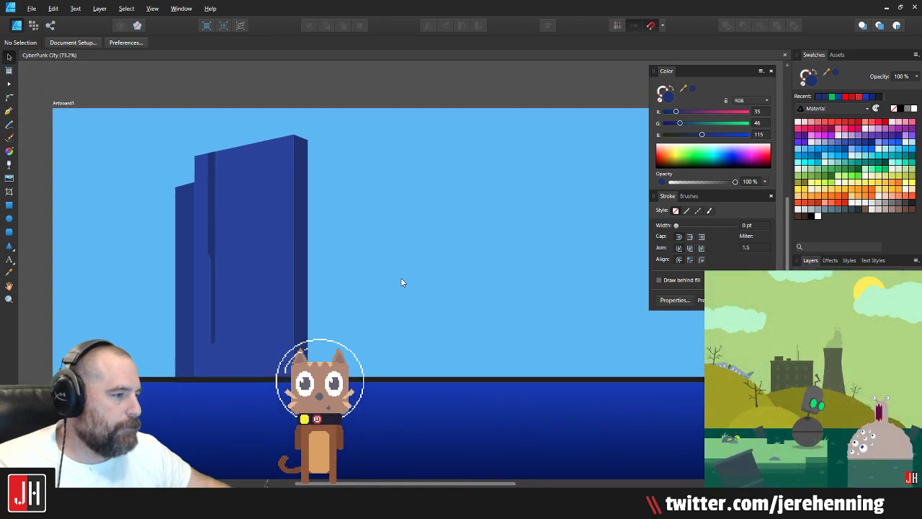
left_click(179, 240)
left_click(173, 77)
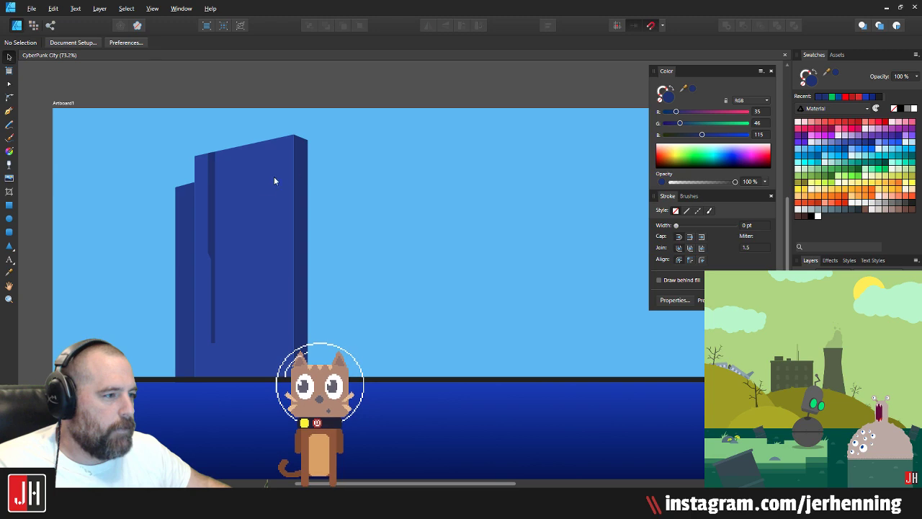
Step: Try moving the front building's face to the right, and undo the move
left_click(276, 198)
left_click_drag(277, 205, 511, 208)
key("ctrl+z")
left_click(144, 66)
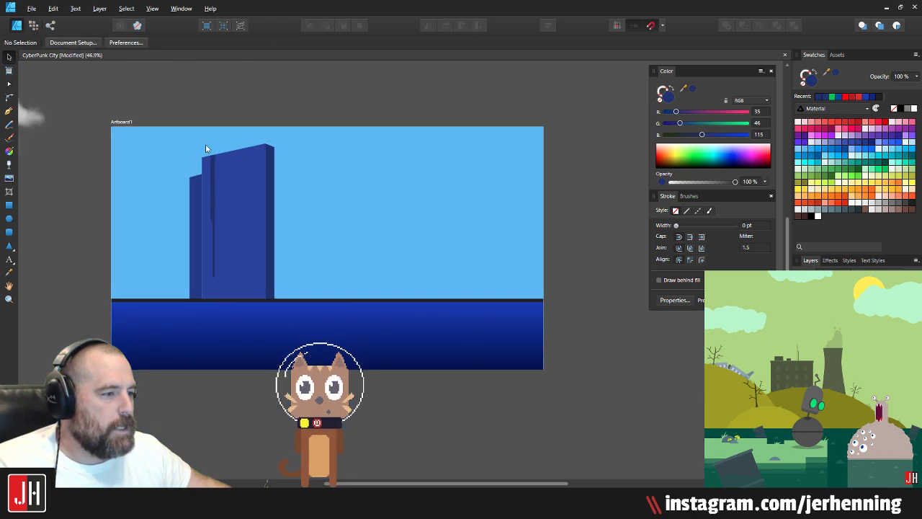
Step: Group all the building shapes together and move the group slightly to the right
scroll(211, 159, "down", 2)
left_click_drag(148, 94, 309, 353)
key("ctrl+g")
scroll(226, 230, "up", 2)
left_click_drag(227, 231, 244, 224)
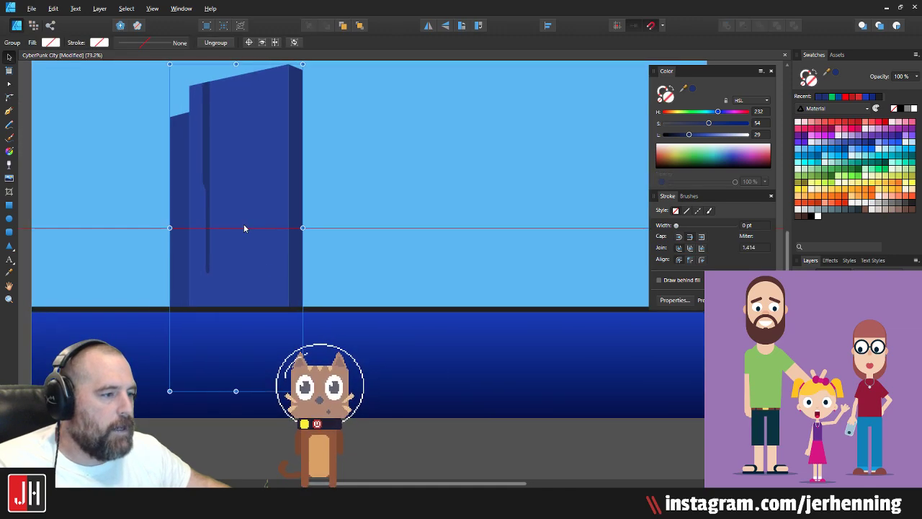
Step: Lower the top edge of the gradient ground rectangle and move the dark ground line down to meet it, leaving nothing selected
left_click(457, 351)
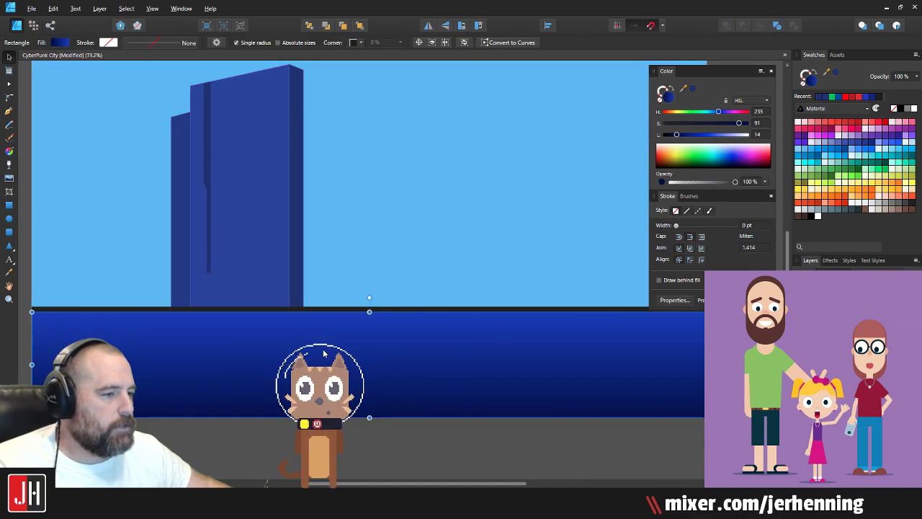
left_click_drag(370, 312, 419, 322)
left_click(405, 309)
left_click(447, 440)
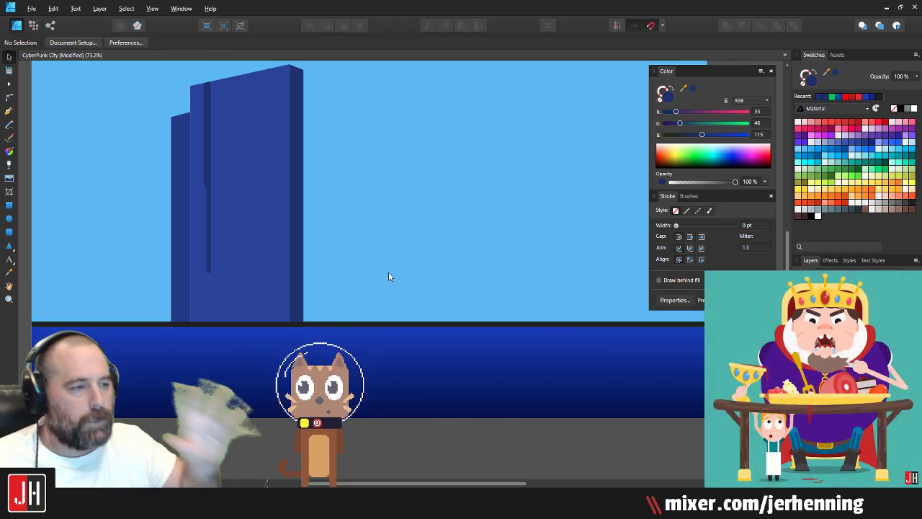
scroll(377, 181, "up", 2)
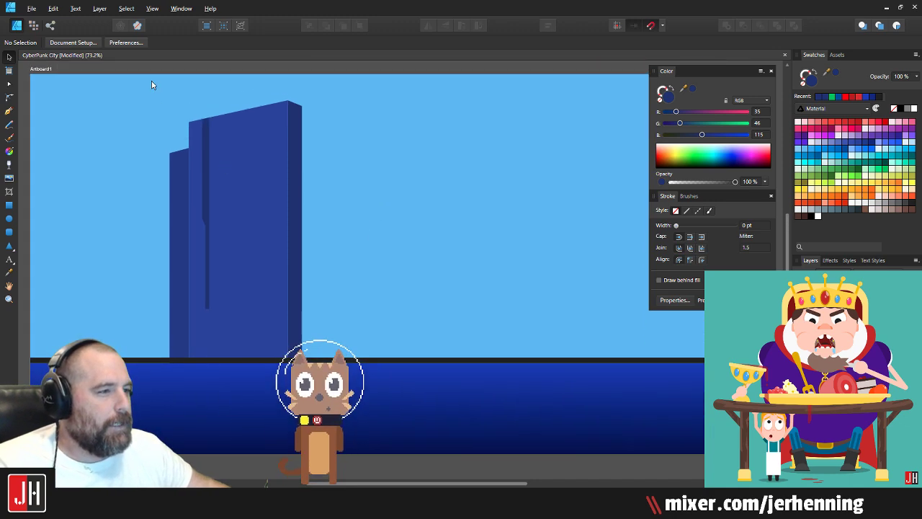
scroll(225, 91, "down", 2)
scroll(225, 92, "up", 1)
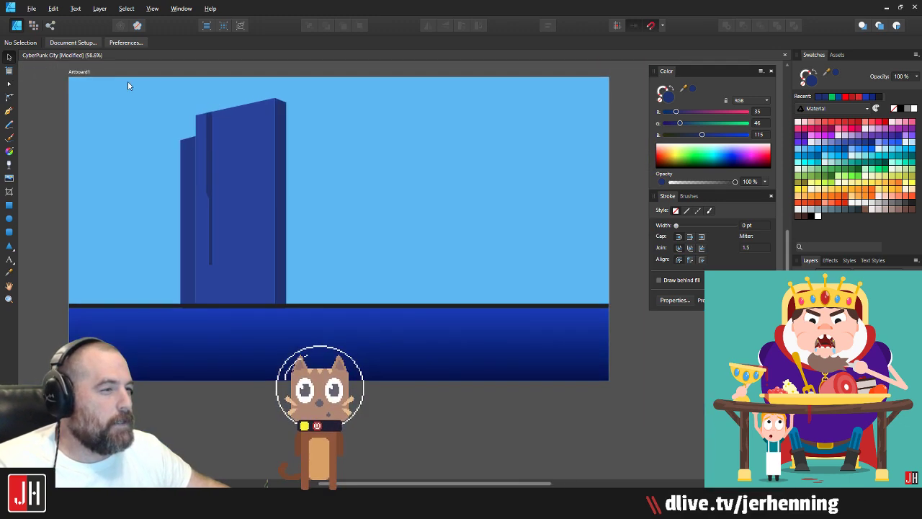
left_click(83, 72)
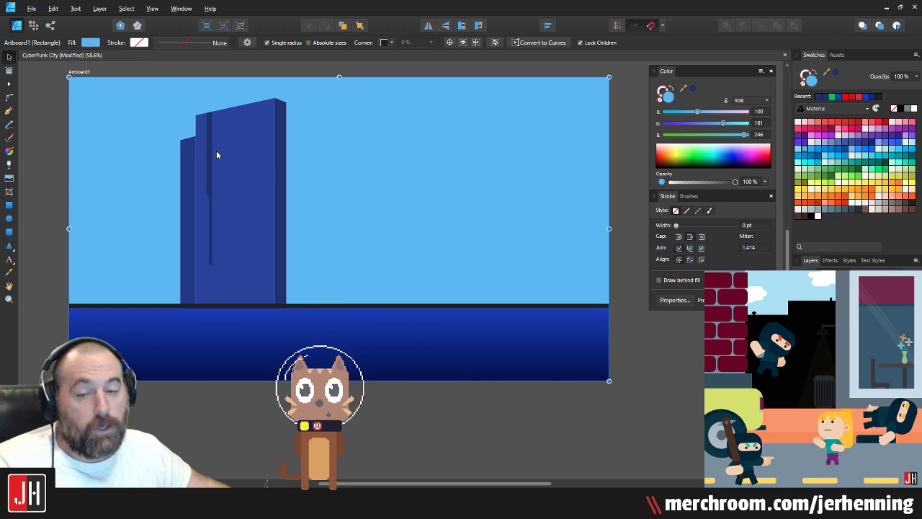
scroll(208, 160, "down", 2)
scroll(212, 156, "up", 1)
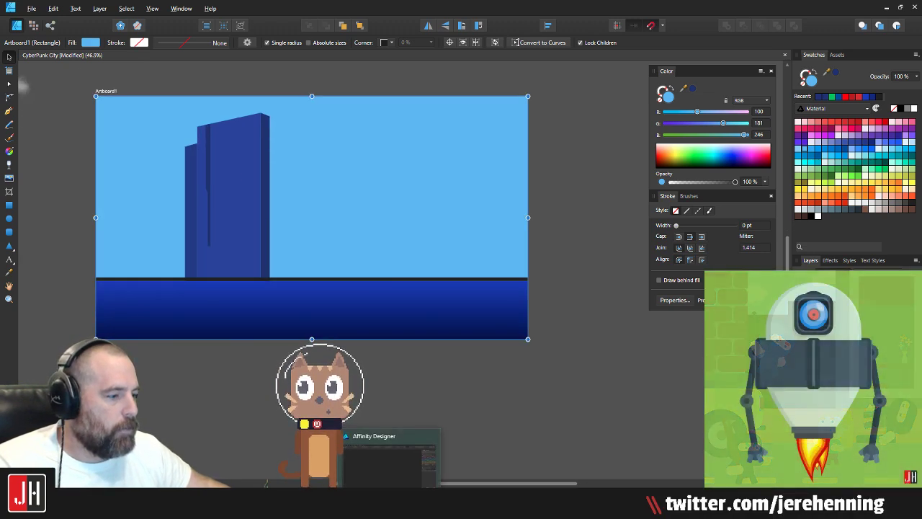
mouse_move(335, 510)
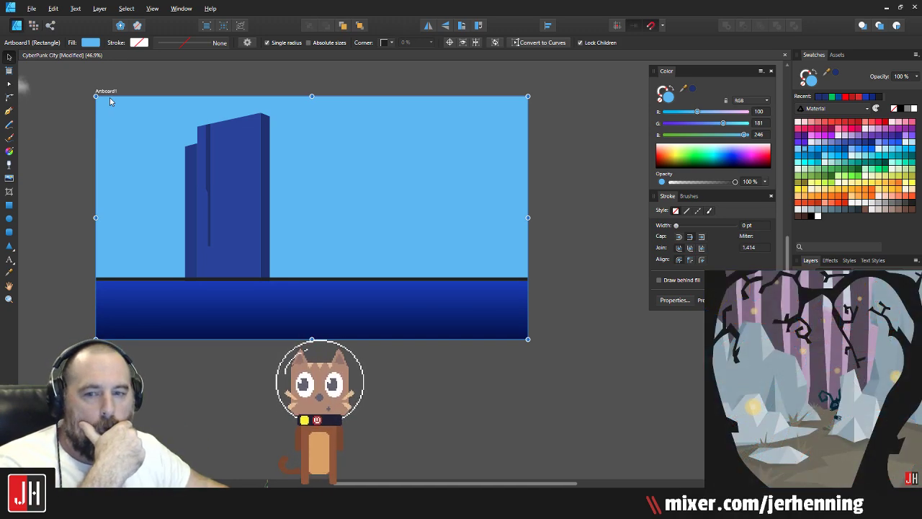
Step: Open the Template Standard design file from the Beta folder
left_click(31, 8)
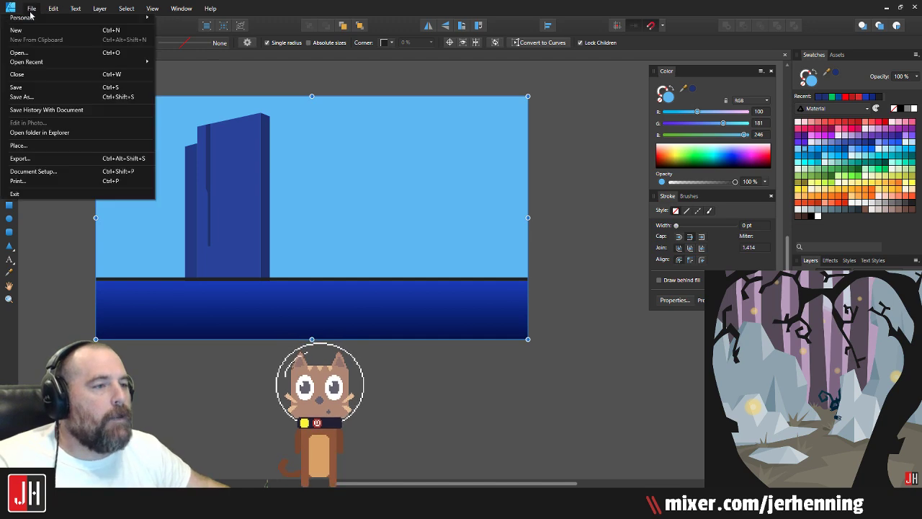
left_click(41, 53)
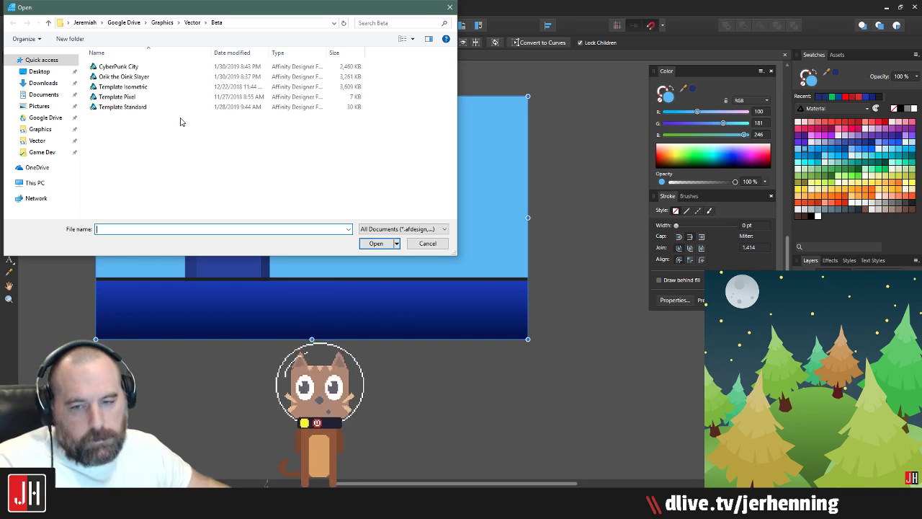
double_click(128, 105)
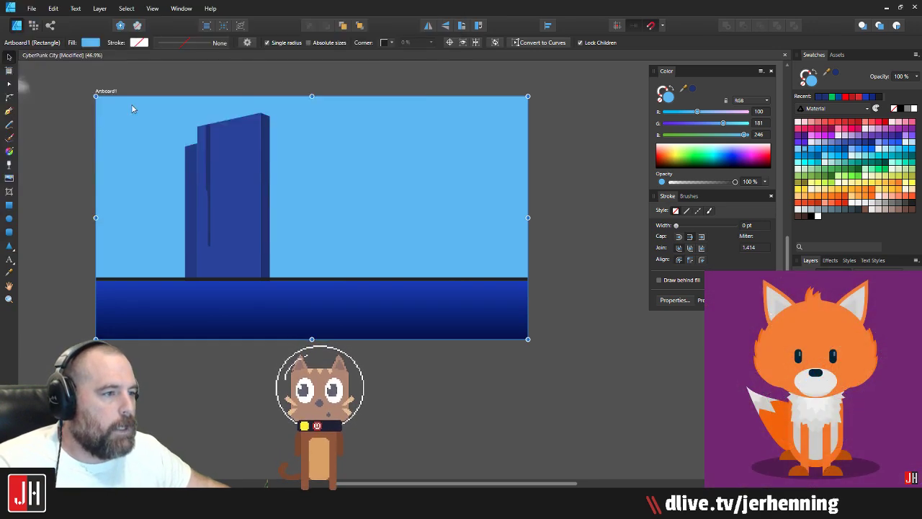
left_click(466, 280)
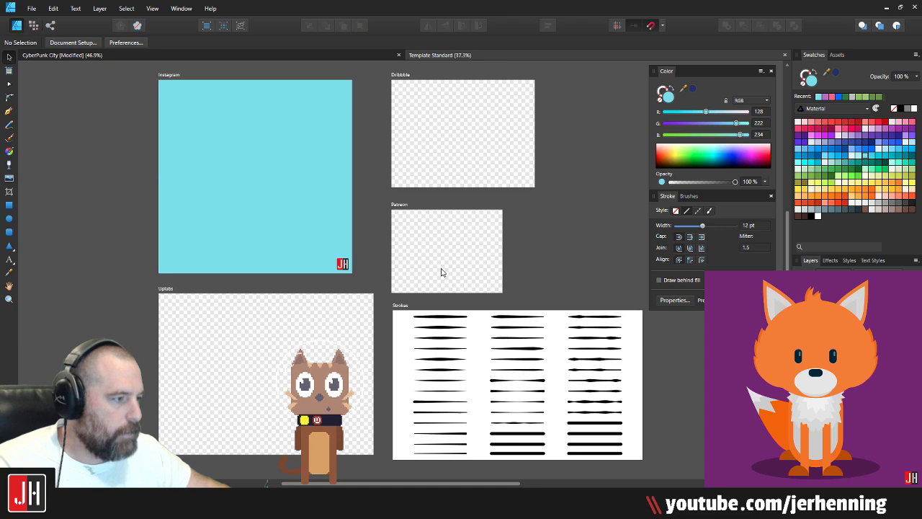
left_click_drag(383, 161, 388, 246)
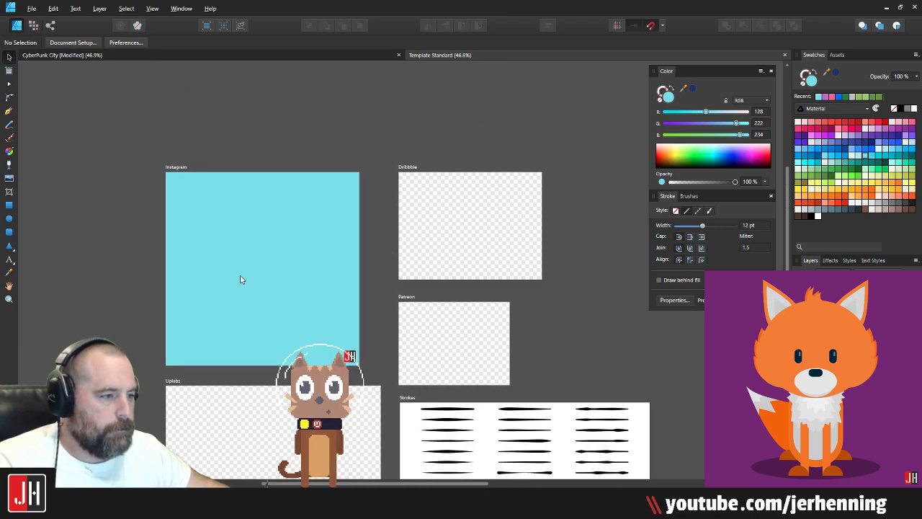
scroll(240, 275, "up", 3)
left_click_drag(284, 246, 310, 224)
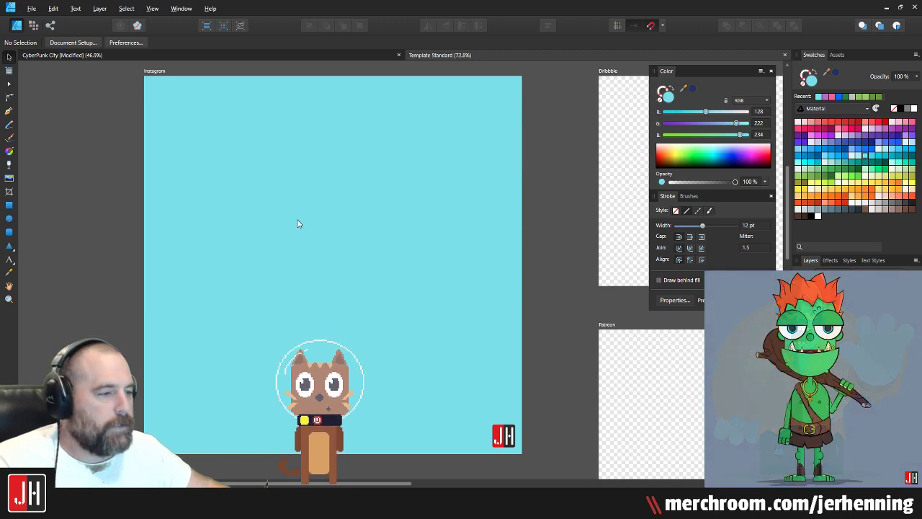
Step: Copy the building group, gradient ground and dark line from CyberPunk City into Template Standard, placing them left of the Instagram artboard
left_click(254, 52)
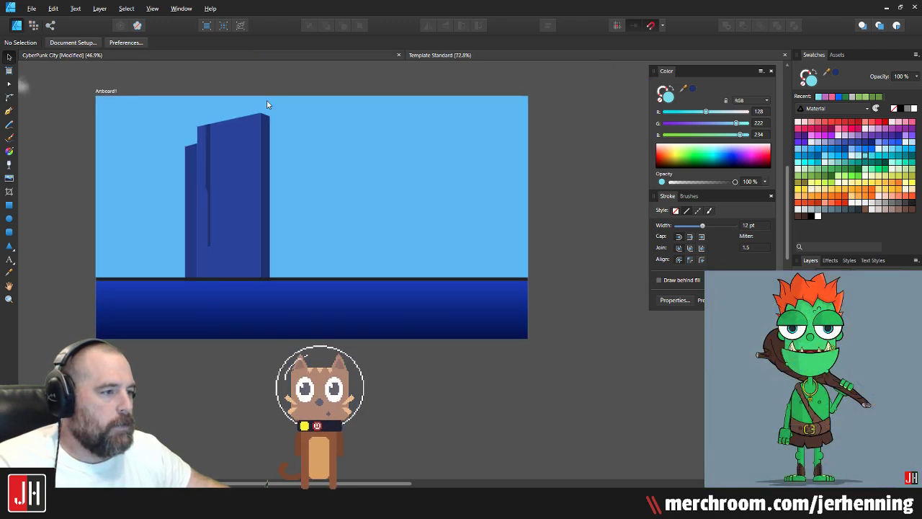
left_click_drag(52, 67, 654, 414)
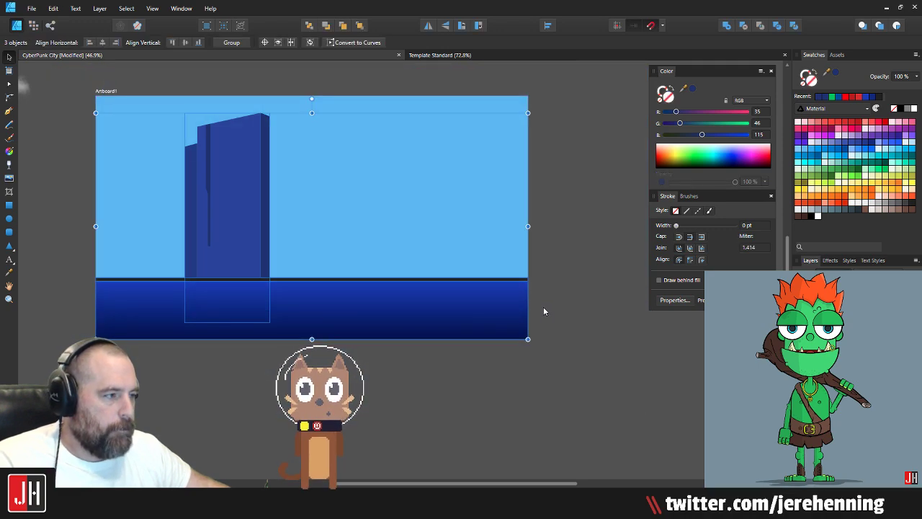
left_click(529, 55)
scroll(431, 168, "down", 4)
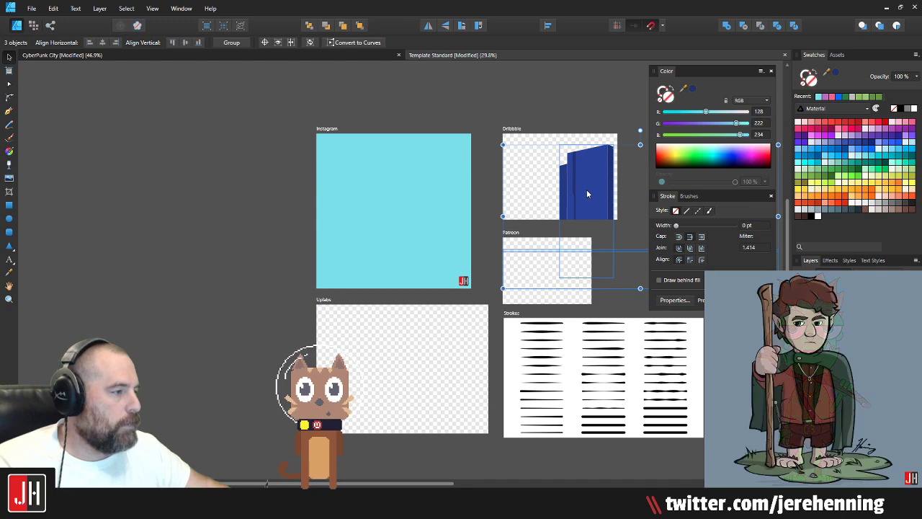
key("ctrl+v")
left_click(195, 116)
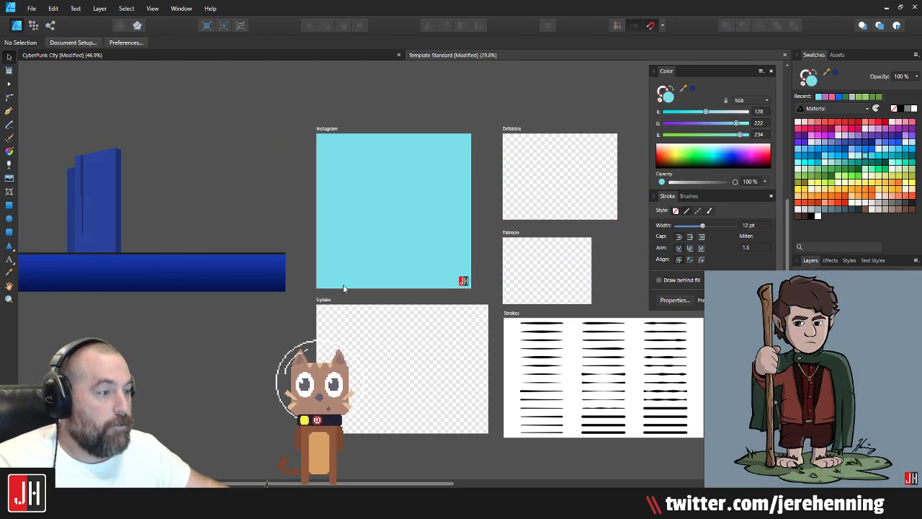
Step: Move the gradient ground rectangle inside the Instagram artboard, aligned with the artboard's bottom and right edges
scroll(343, 284, "up", 2)
left_click_drag(193, 264, 445, 254)
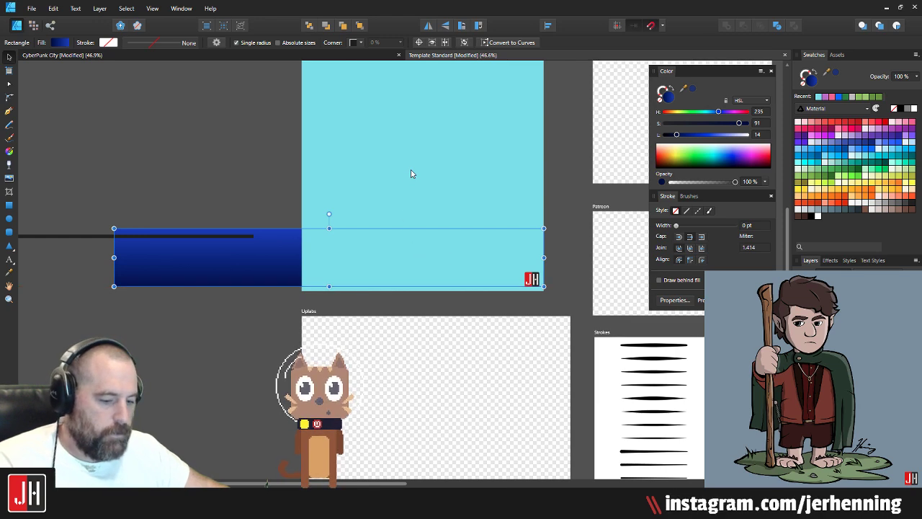
key("Delete")
scroll(412, 177, "up", 3)
left_click(305, 112)
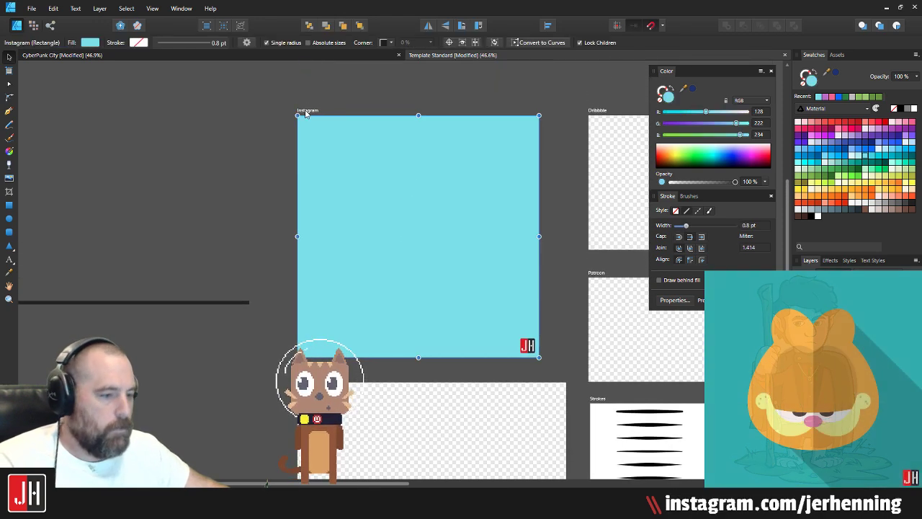
key("ctrl+v")
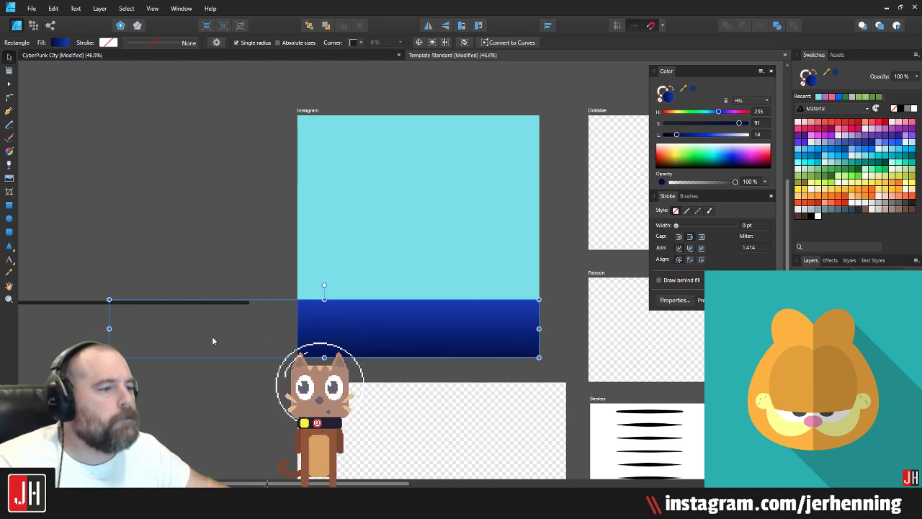
Step: Fit the ground rectangle to the 1080 px artboard width, lower its top edge slightly, and send it behind the JH logo
left_click_drag(109, 329, 298, 329)
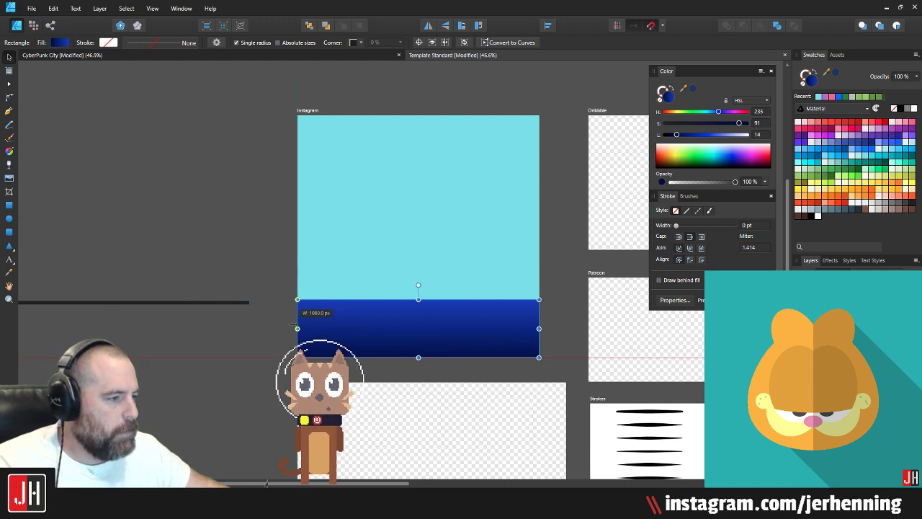
left_click_drag(418, 298, 418, 312)
key("ctrl+[")
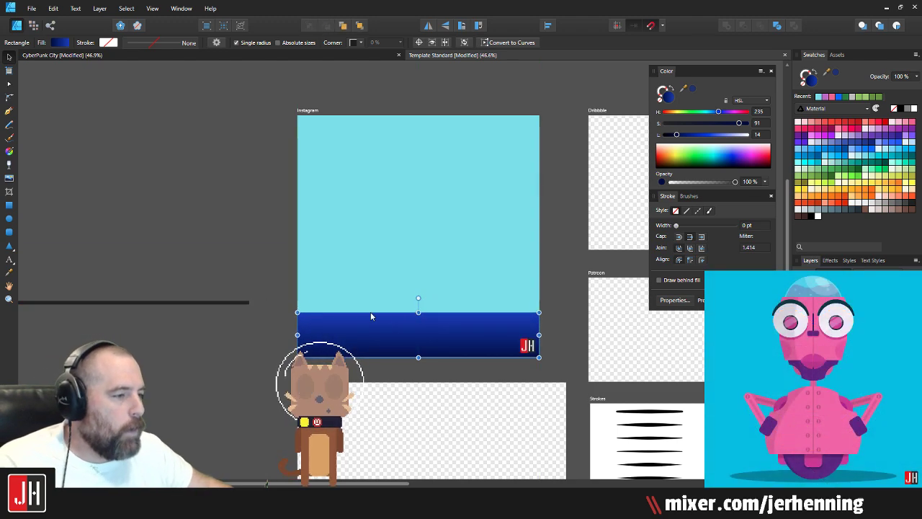
Step: Bring the dark line into the Instagram artboard along the ground's top edge and fit it to the artboard's width
left_click(165, 303)
scroll(223, 309, "up", 2)
left_click_drag(241, 300, 697, 315)
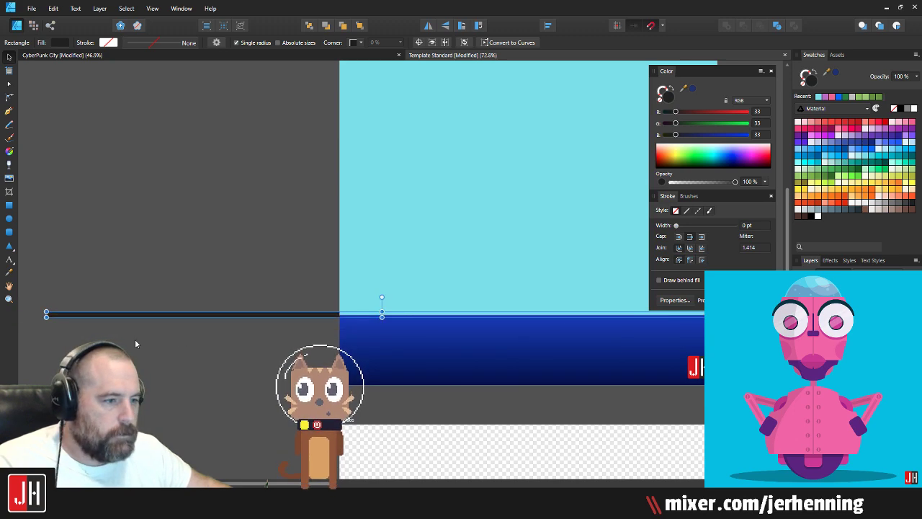
scroll(39, 318, "up", 3)
left_click_drag(53, 312, 14, 288)
left_click(585, 310)
left_click(361, 283)
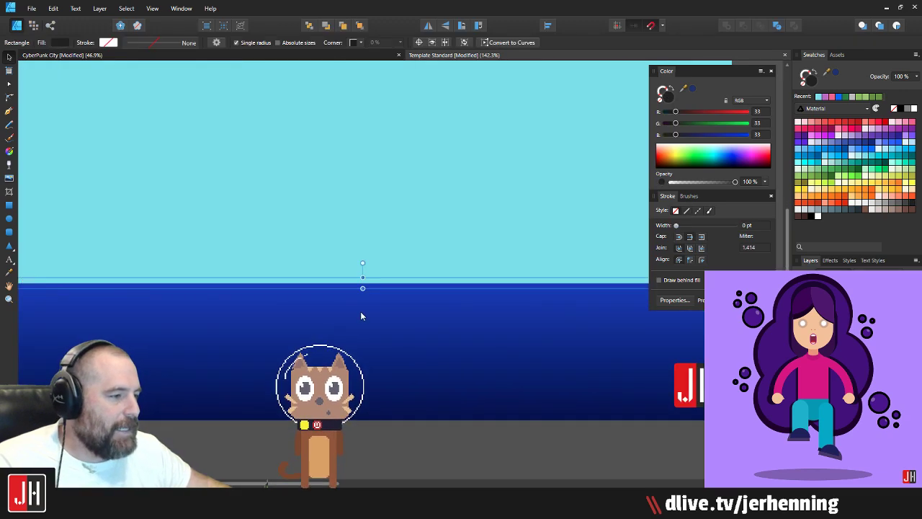
scroll(364, 320, "down", 5)
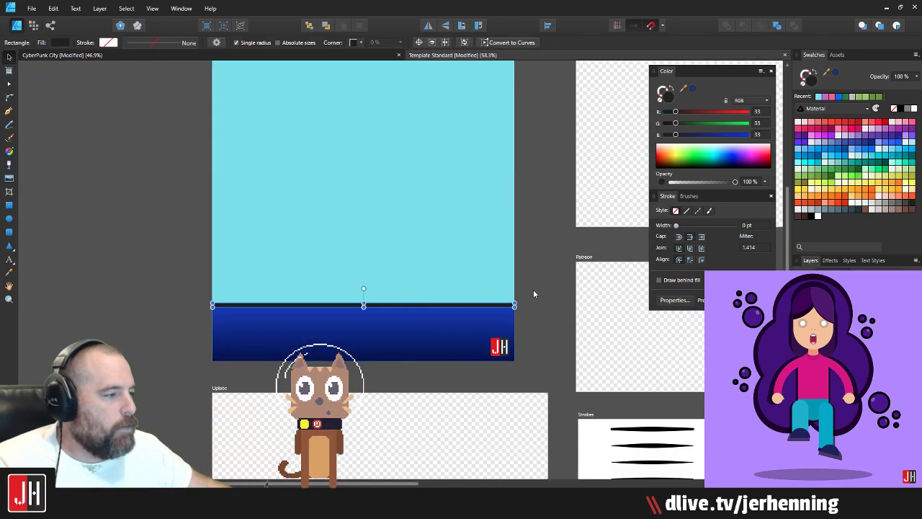
Step: Clear the selection around the dark ground line and save the template document
key("ctrl+d")
scroll(344, 301, "up", 7)
left_click_drag(415, 317, 355, 339)
scroll(425, 325, "down", 7)
left_click(584, 341)
key("ctrl+s")
Step: Move the start of the ground's linear gradient down to just below the dark line, and save the document
left_click(363, 364)
key("g")
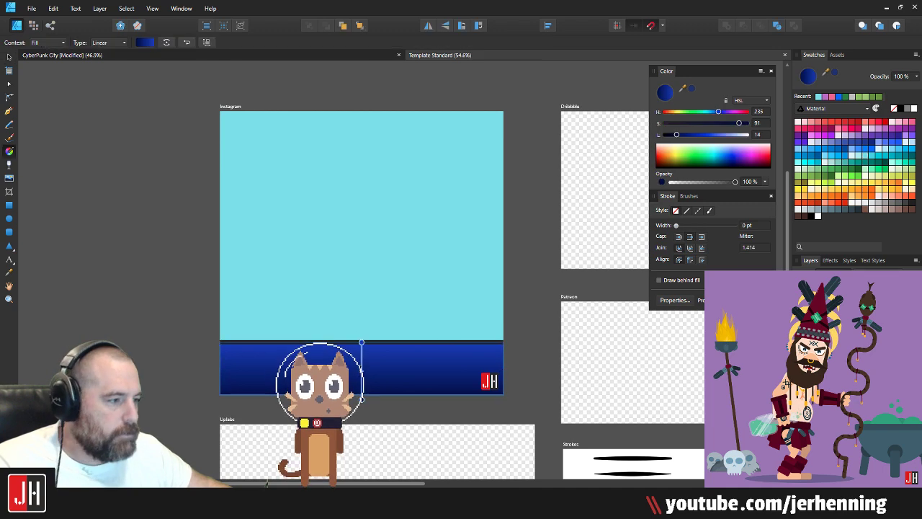
scroll(366, 365, "up", 2)
left_click_drag(360, 316, 361, 328)
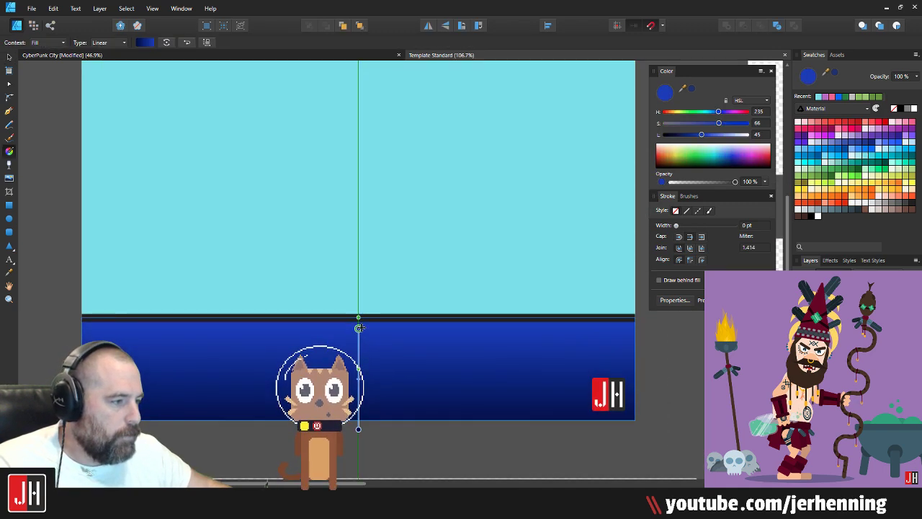
left_click(358, 428)
key("v")
left_click(404, 432)
key("ctrl+s")
Step: Move the building group inside the Instagram artboard and send it behind the ground and dark line
scroll(408, 422, "down", 6)
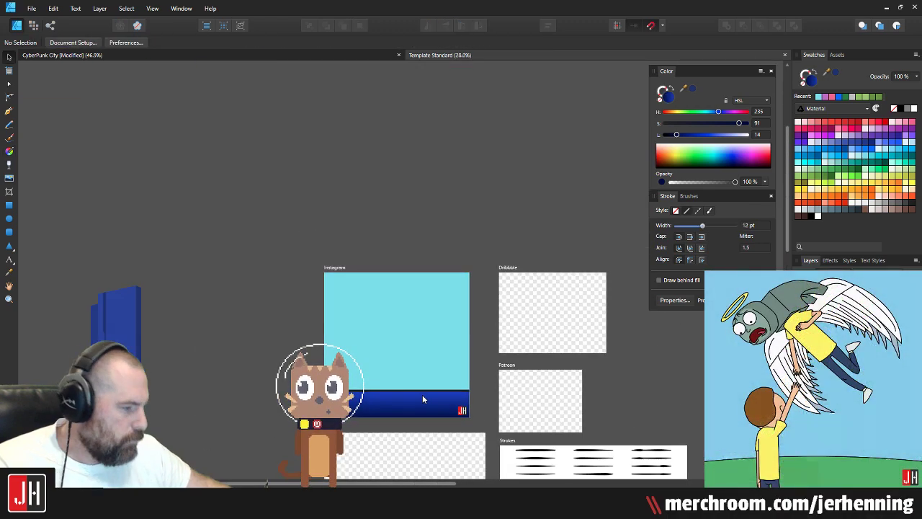
scroll(432, 374, "up", 6)
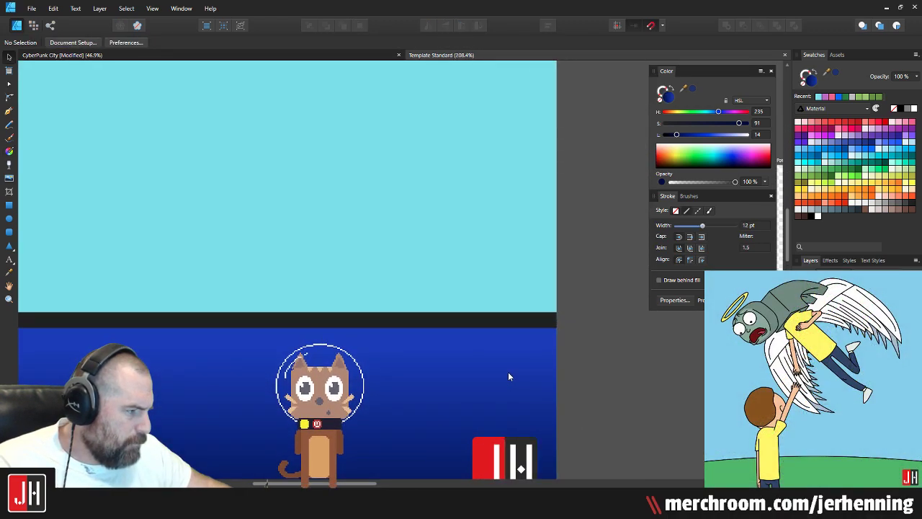
scroll(508, 371, "down", 1)
scroll(481, 372, "down", 3)
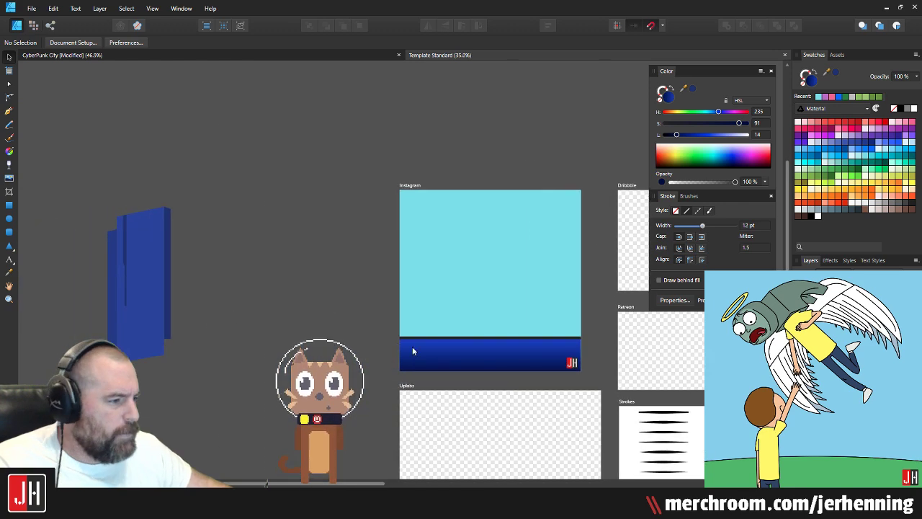
left_click(145, 291)
left_click_drag(146, 290, 464, 293)
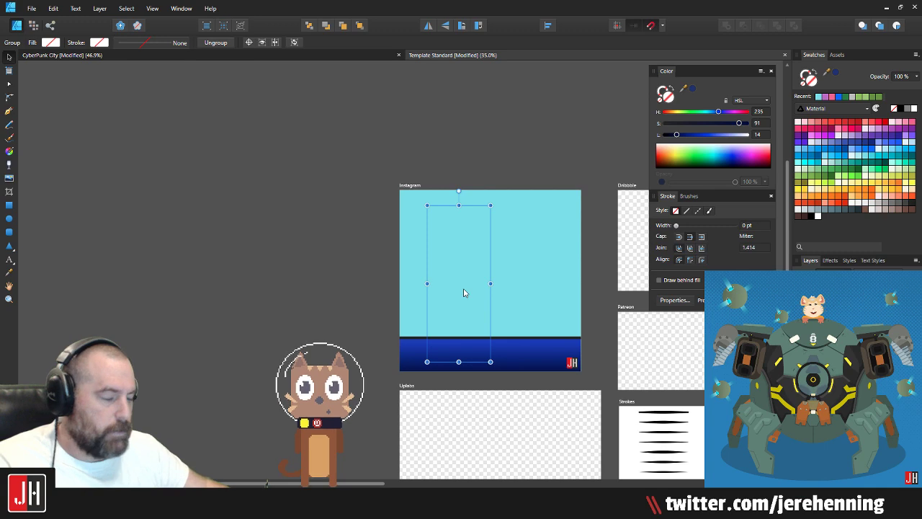
key("ctrl+x")
left_click(412, 185)
key("ctrl+v")
scroll(477, 285, "up", 2)
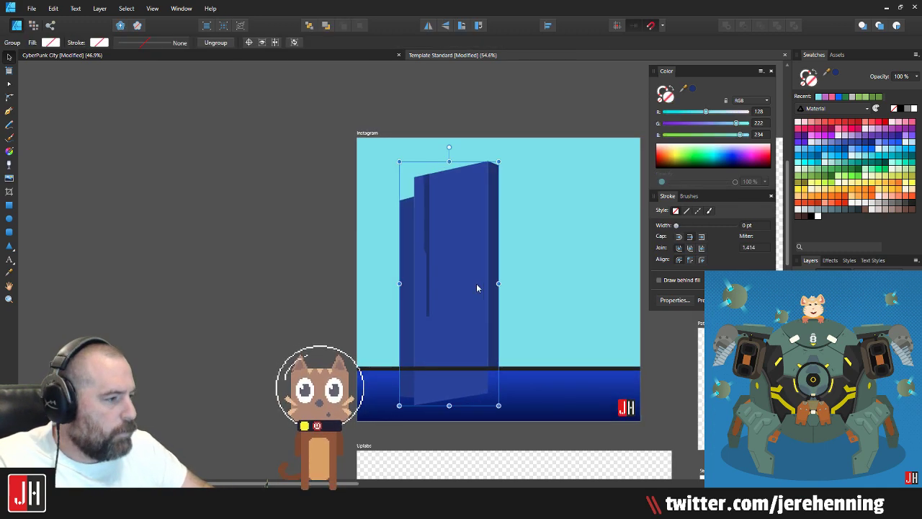
key("ctrl+shift+bracketleft")
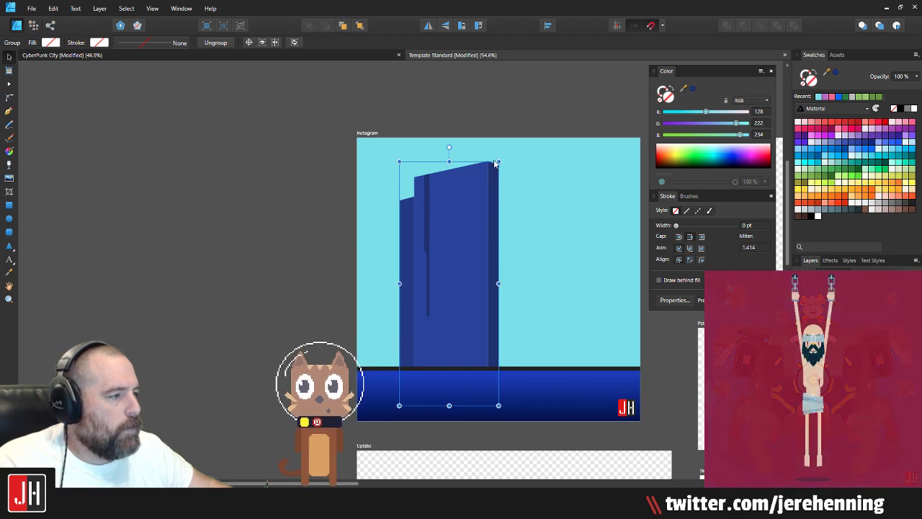
Step: Scale the building group down proportionally and place it in the upper left part of the Instagram artboard
left_click_drag(497, 162, 483, 191)
left_click_drag(449, 257, 338, 236)
left_click(412, 211)
left_click(329, 279)
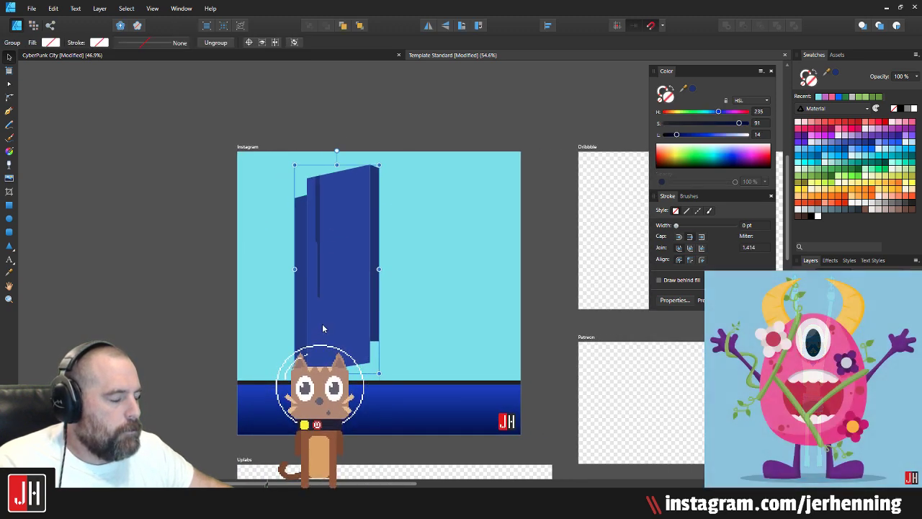
Step: Extend the bottom nodes of the building's front, left and right faces down behind the ground, leaving nothing selected
double_click(322, 342)
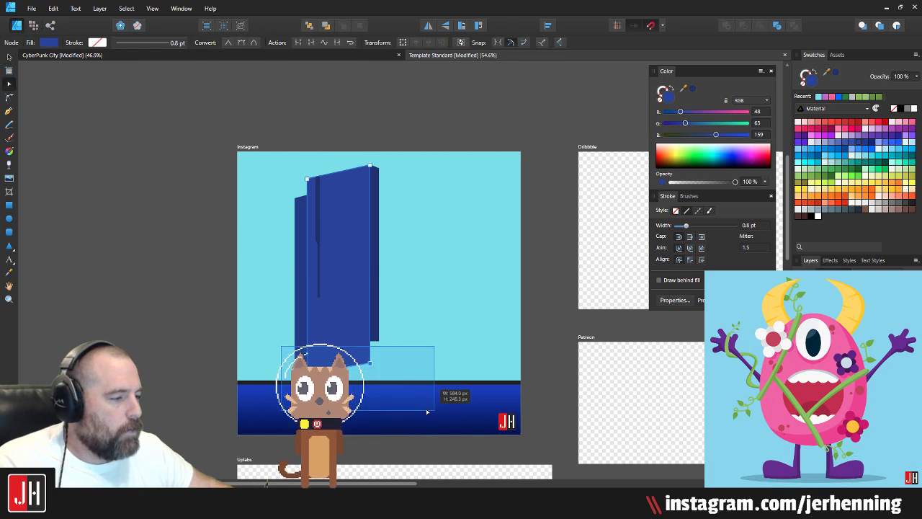
left_click_drag(371, 365, 369, 401)
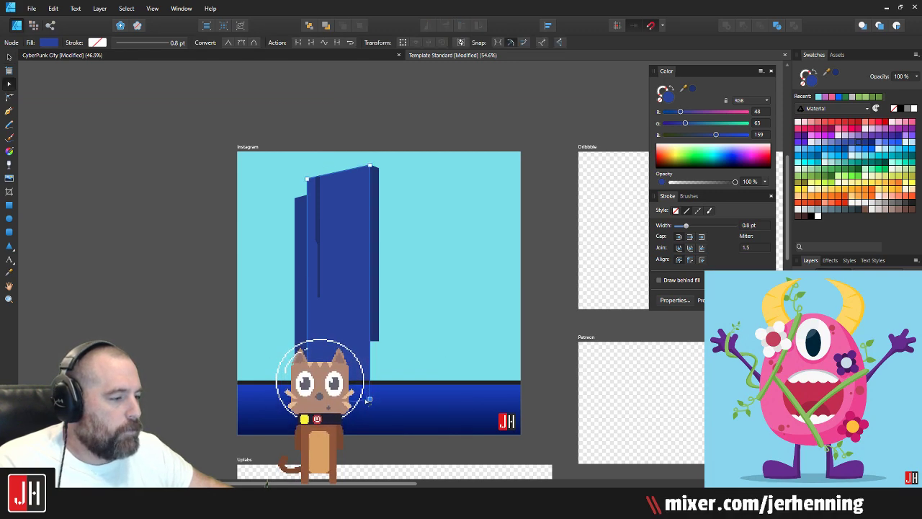
left_click(301, 345)
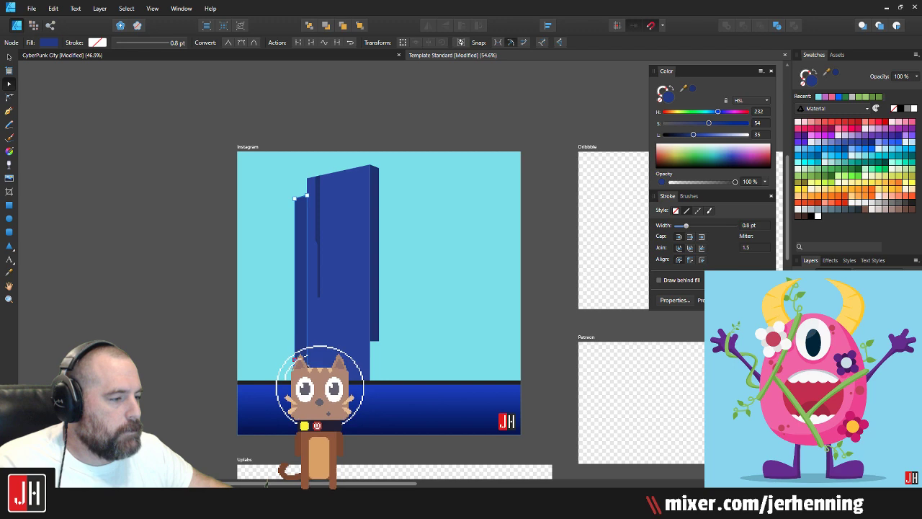
left_click(375, 334)
left_click_drag(392, 331, 374, 393)
key("v")
left_click(553, 319)
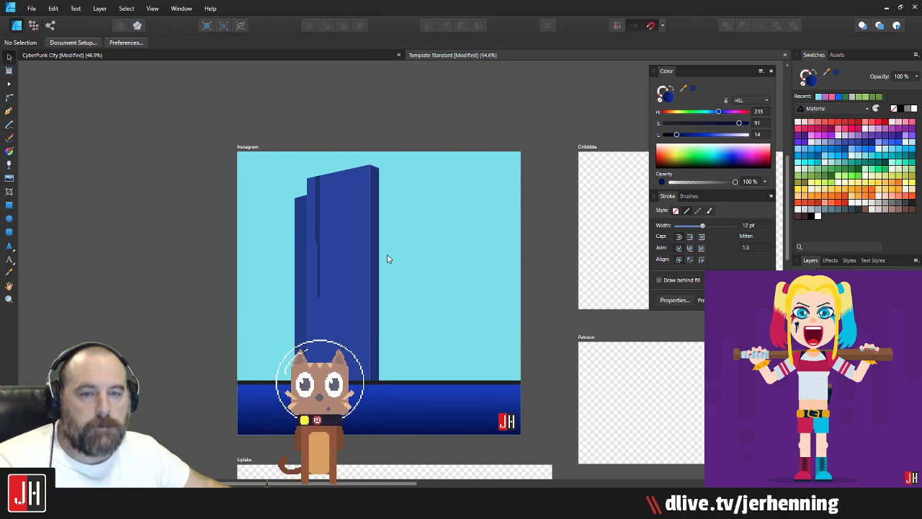
Step: Fine-tune the building group's vertical position in the Instagram artboard, finishing with a slight raise and nothing selected
left_click(340, 256)
left_click_drag(362, 251, 363, 230)
left_click(551, 288)
scroll(364, 366, "up", 3)
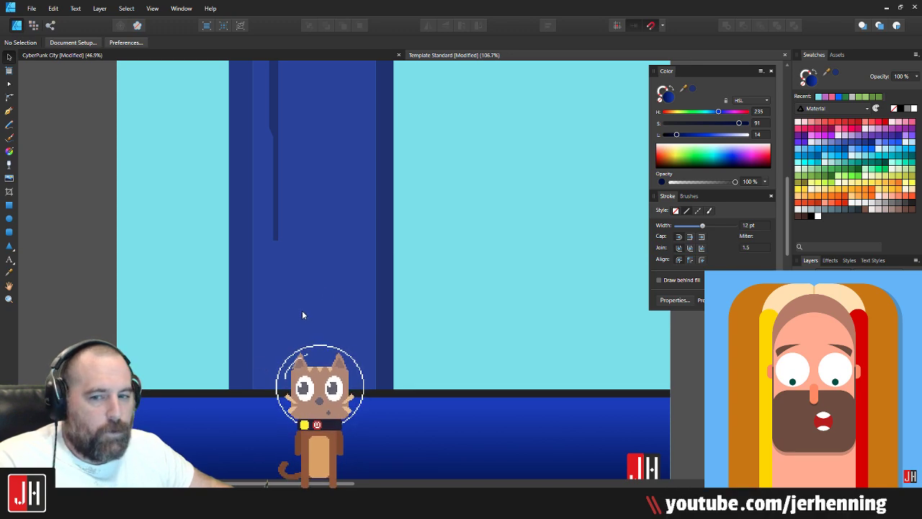
scroll(351, 267, "down", 2)
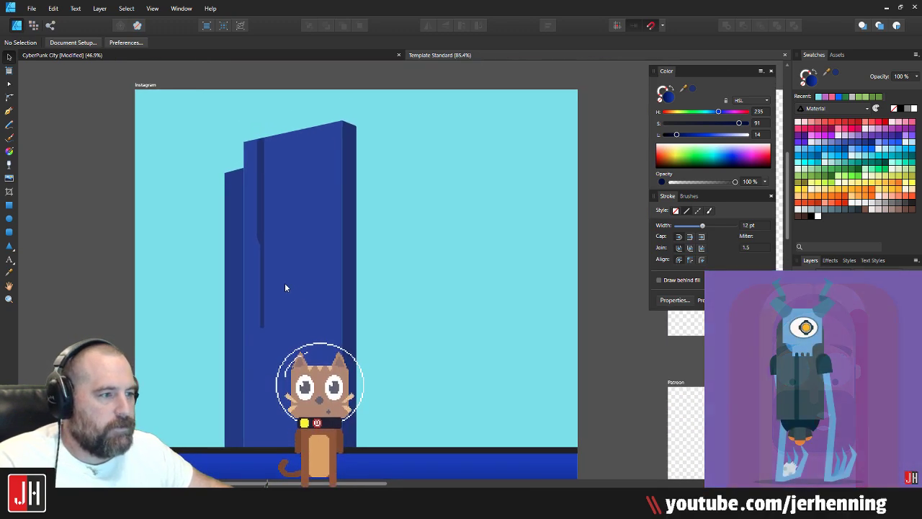
left_click(289, 277)
left_click_drag(294, 267, 293, 261)
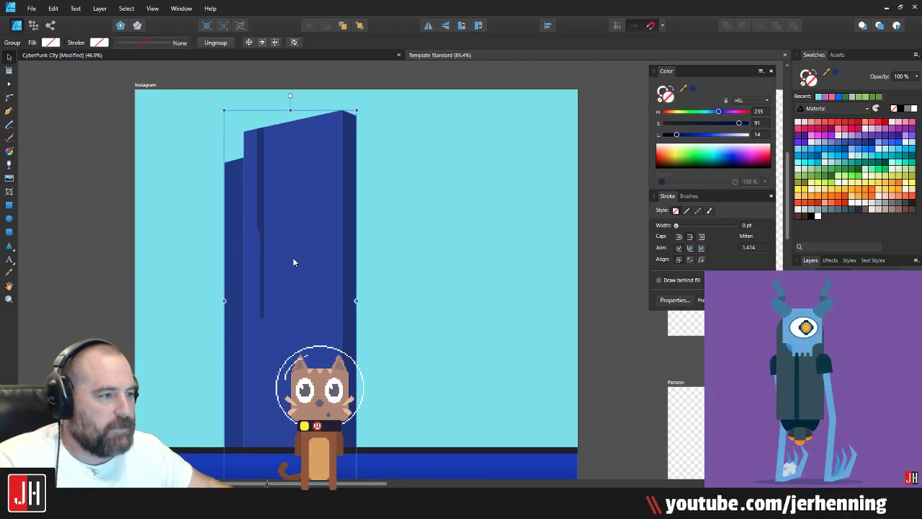
left_click(582, 286)
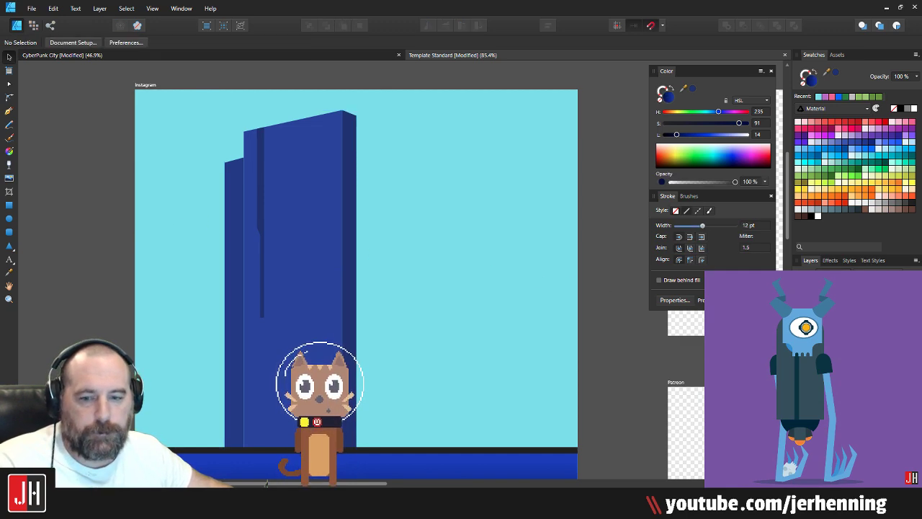
Step: Draw a thin slanted strip across the building's front face, meeting its right edge, and fill it with the right face's dark blue
scroll(218, 264, "up", 3)
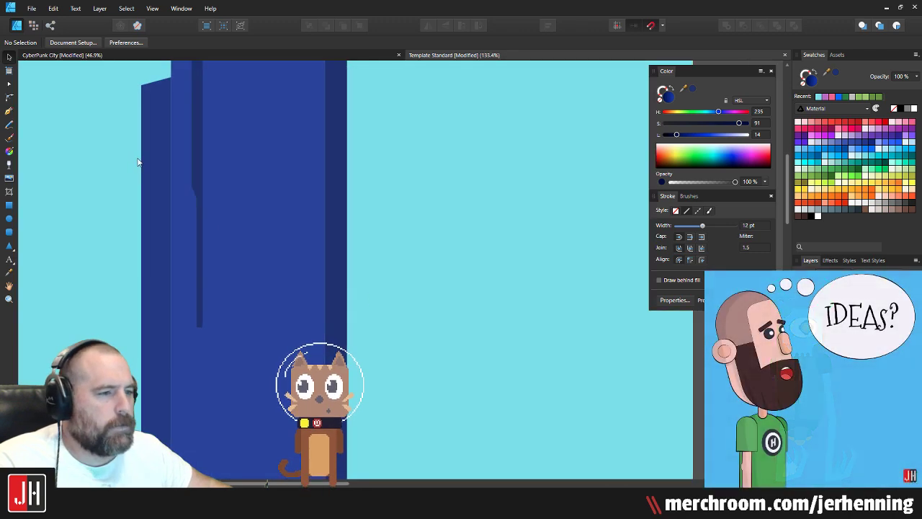
key("p")
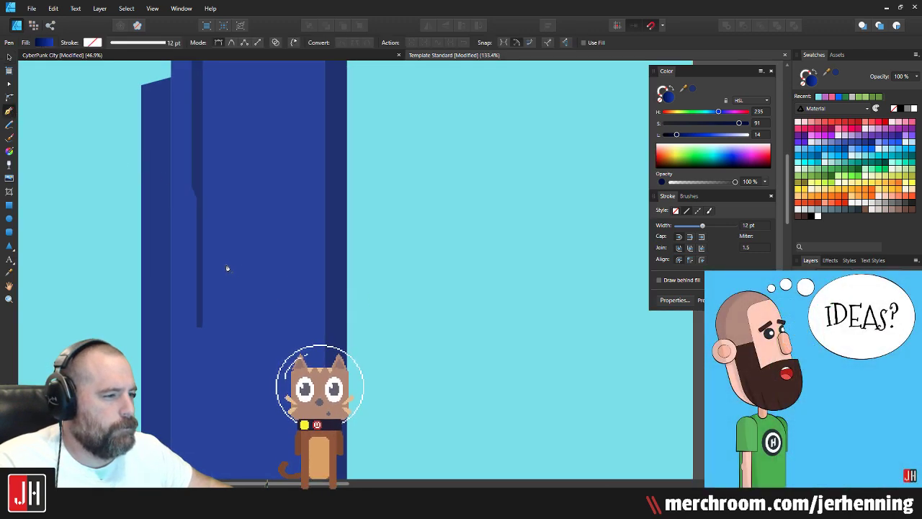
left_click(325, 251)
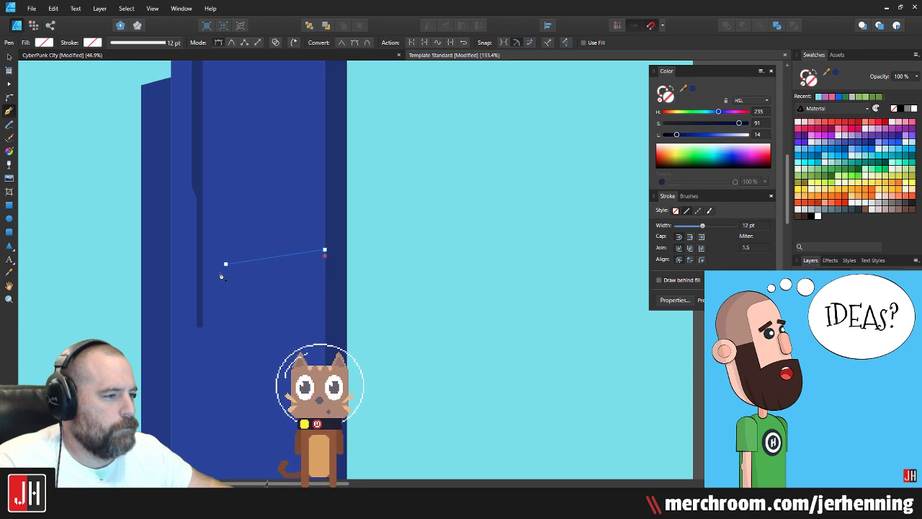
key("i")
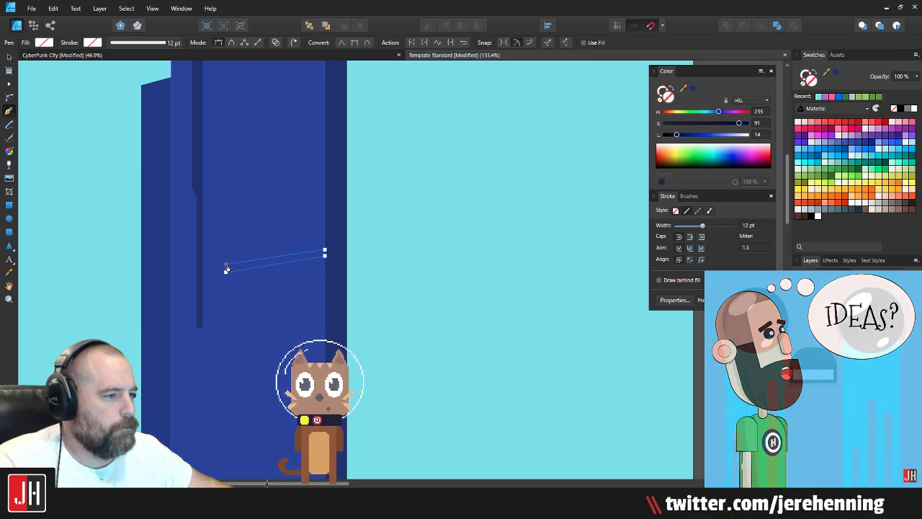
left_click(338, 278)
Step: Cut the slanted strip and paste it inside the building's front face, leaving nothing selected
key("v")
key("ctrl+x")
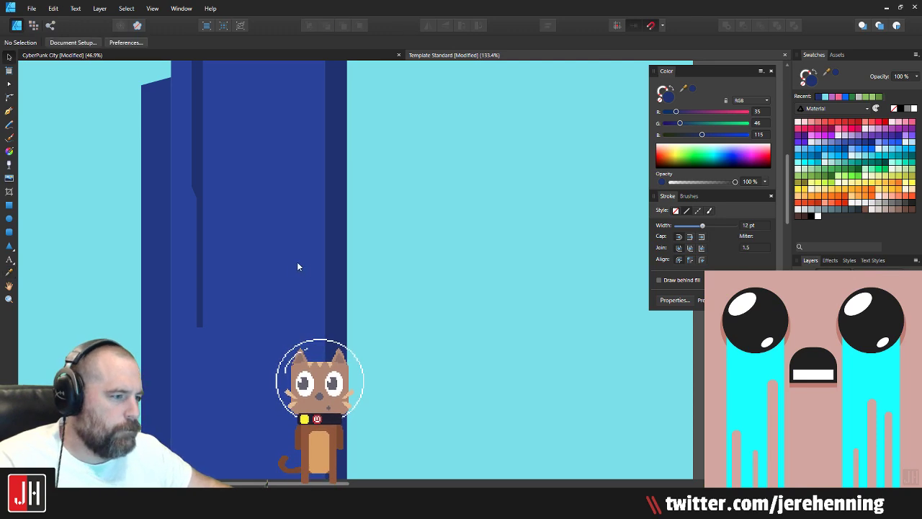
left_click(297, 262)
key("ctrl+alt+v")
left_click(397, 256)
scroll(287, 283, "down", 6)
Step: Raise the slanted strip's lower left node slightly to narrow that end, leaving nothing selected
scroll(282, 288, "up", 8)
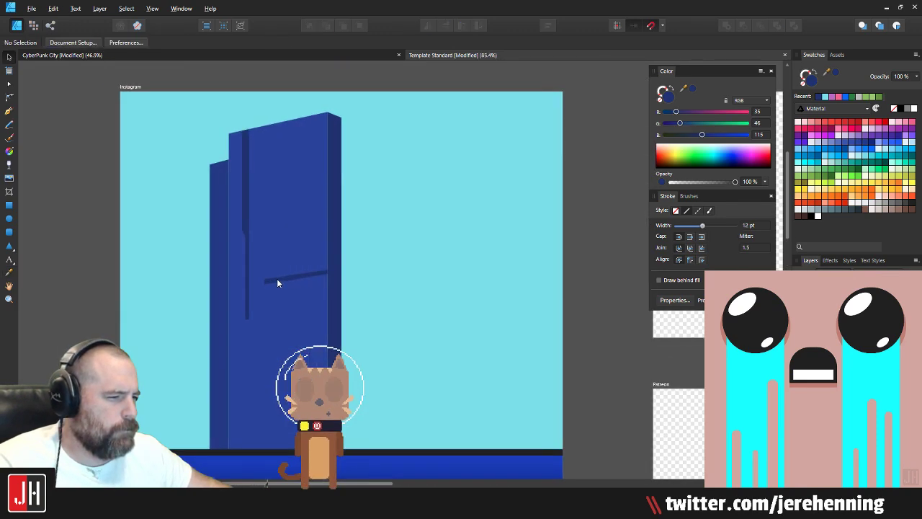
key("a")
left_click(223, 313)
left_click_drag(213, 322, 214, 317)
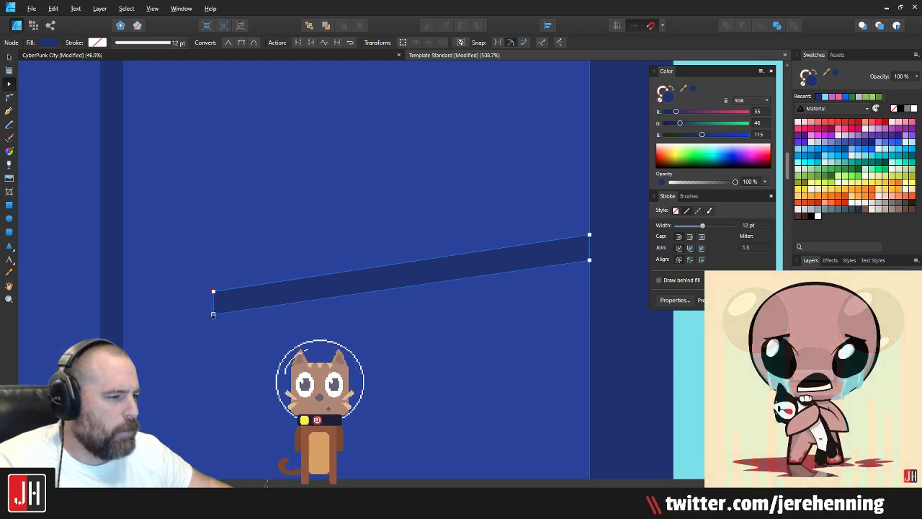
key("v")
scroll(338, 296, "down", 6)
left_click(423, 296)
scroll(340, 304, "up", 4)
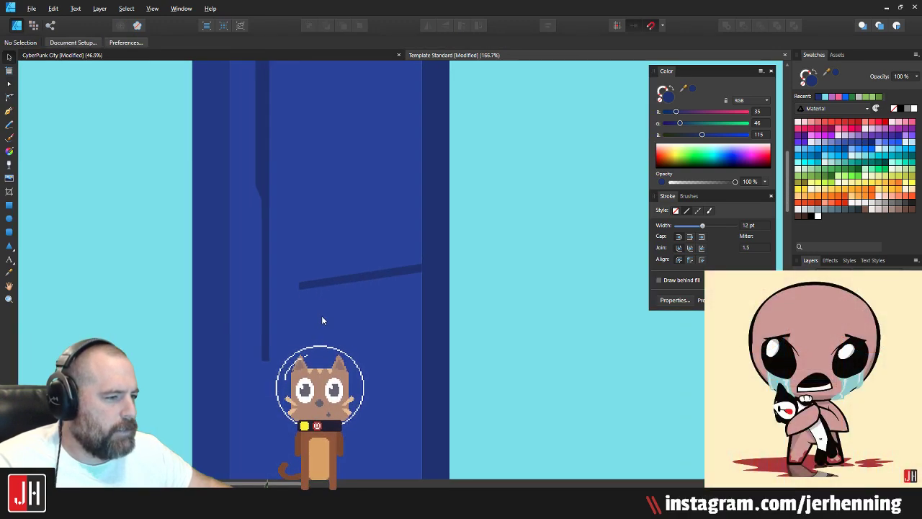
left_click_drag(275, 323, 330, 311)
scroll(331, 311, "down", 2)
scroll(284, 255, "up", 2)
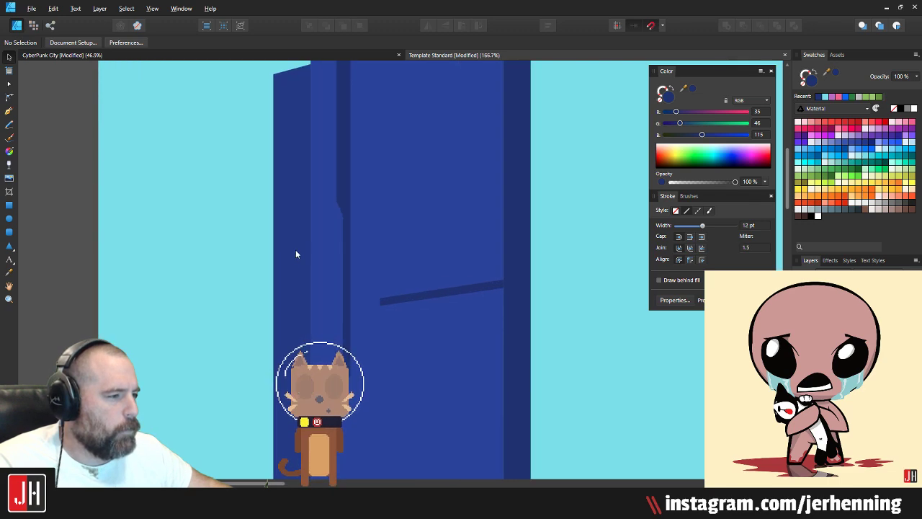
scroll(369, 331, "up", 2)
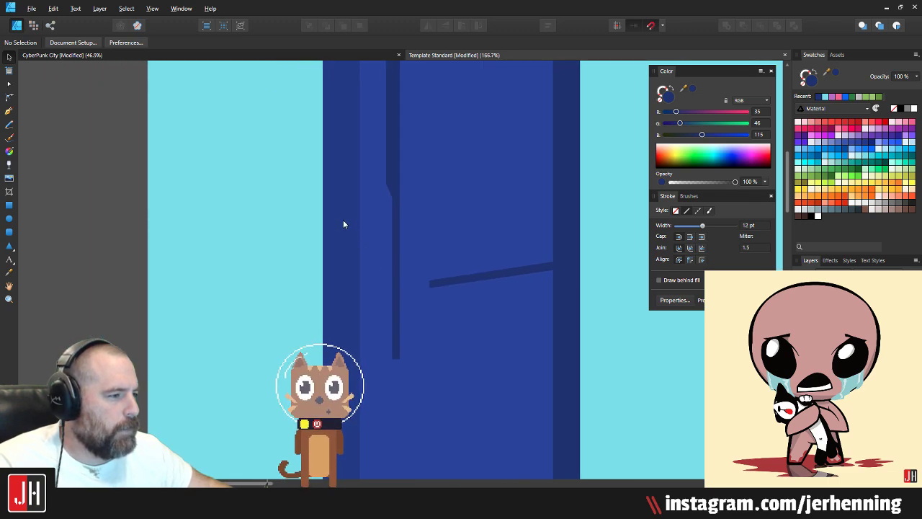
key("a")
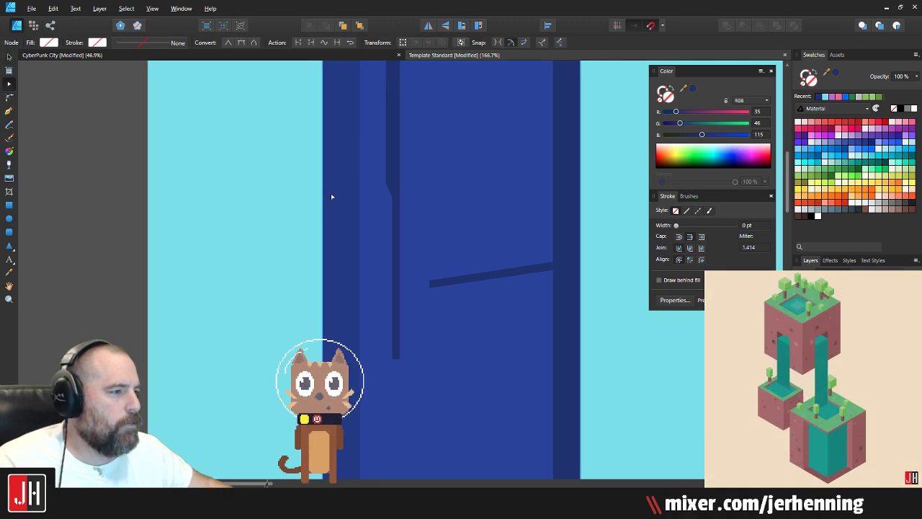
key("ctrl+0")
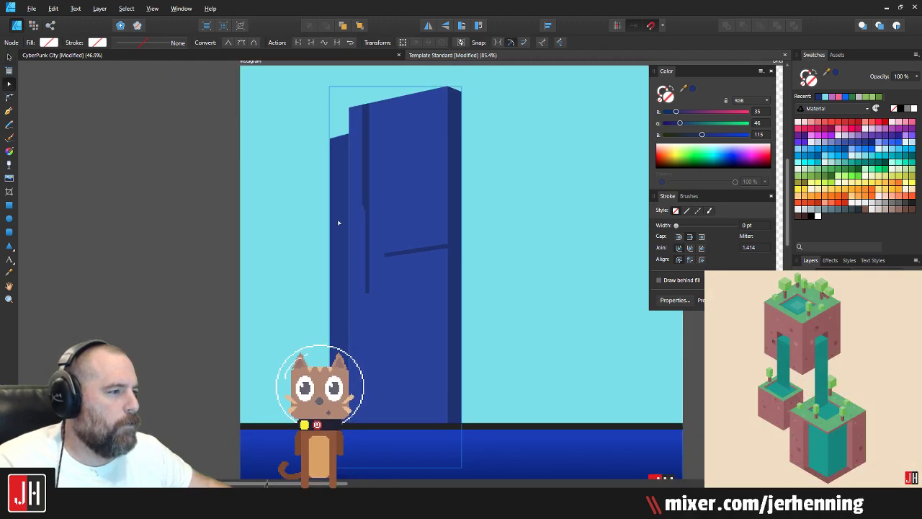
key("v")
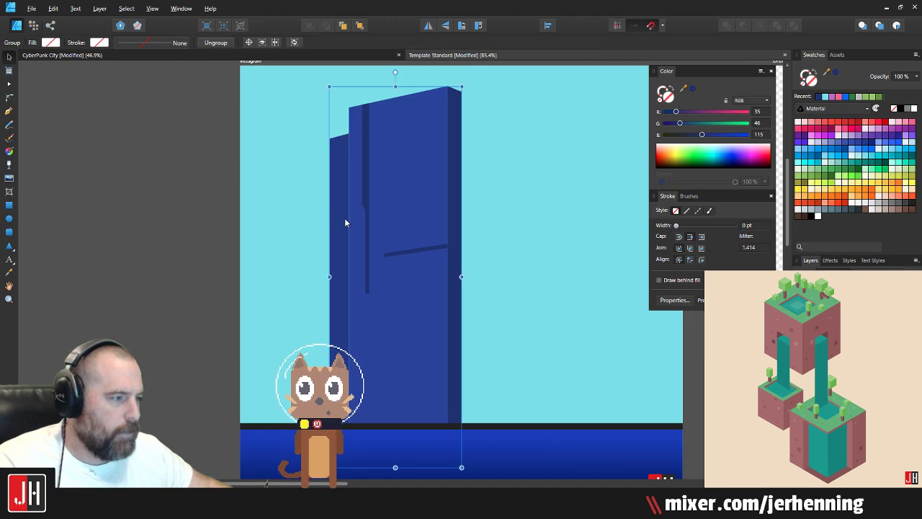
Step: Try to cut an angled notch into the left face's outer edge by adding nodes and moving the two middle ones inward
left_click(561, 216)
left_click(338, 203)
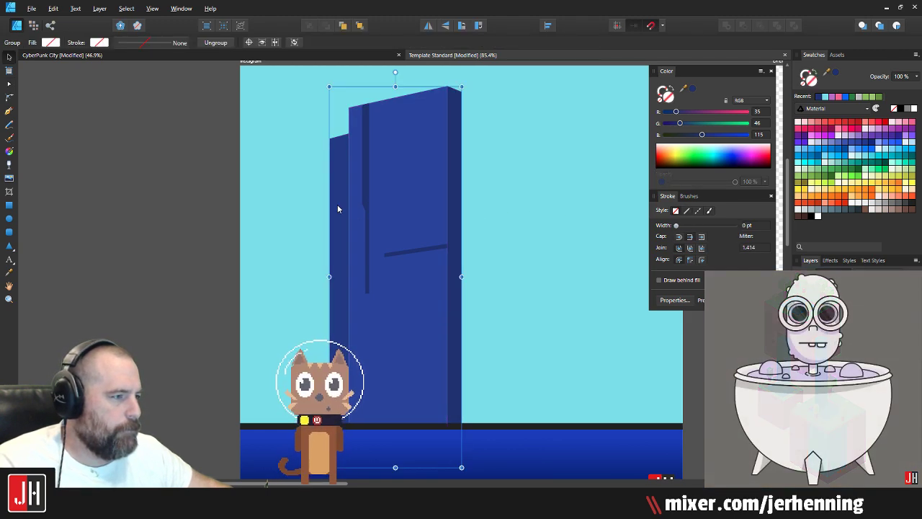
left_click(337, 206)
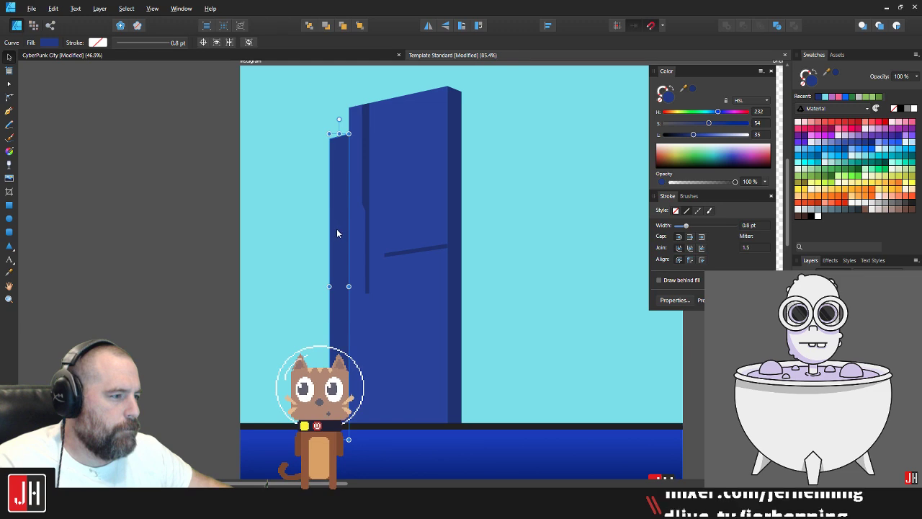
scroll(336, 228, "up", 2)
key("a")
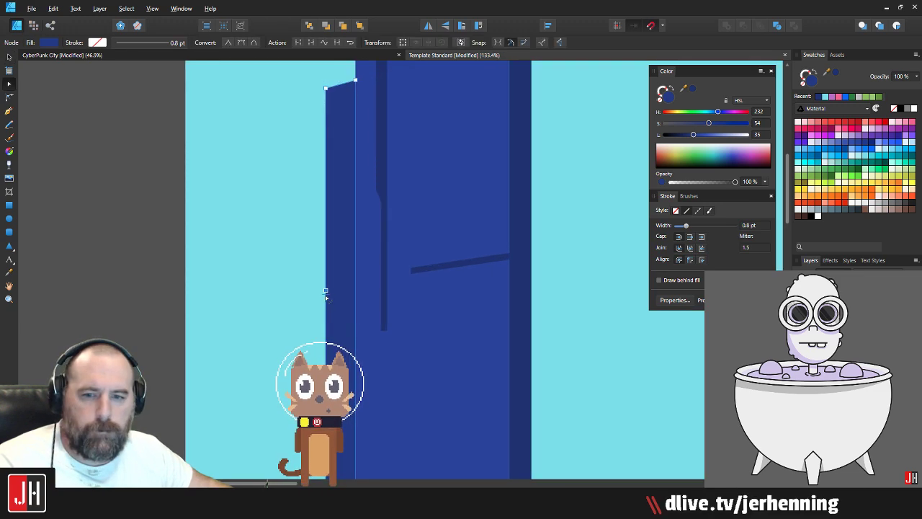
scroll(326, 296, "up", 2)
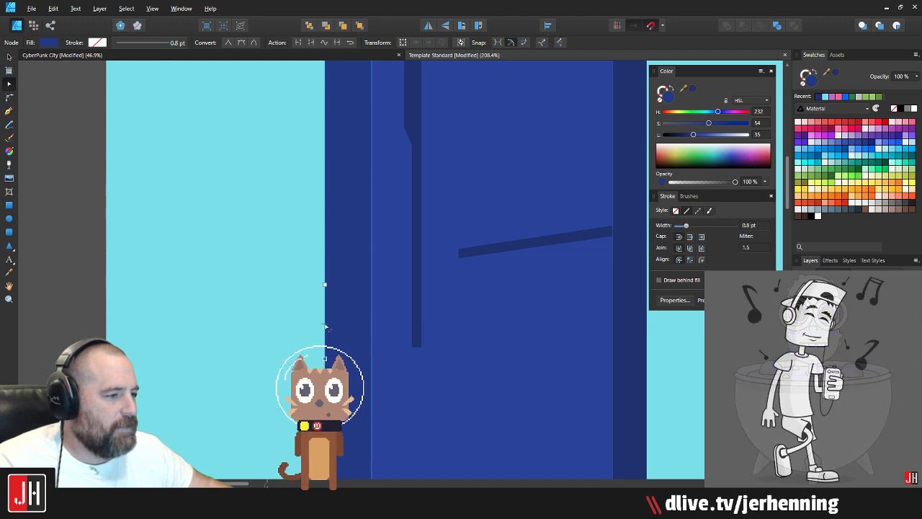
left_click_drag(325, 339, 340, 341)
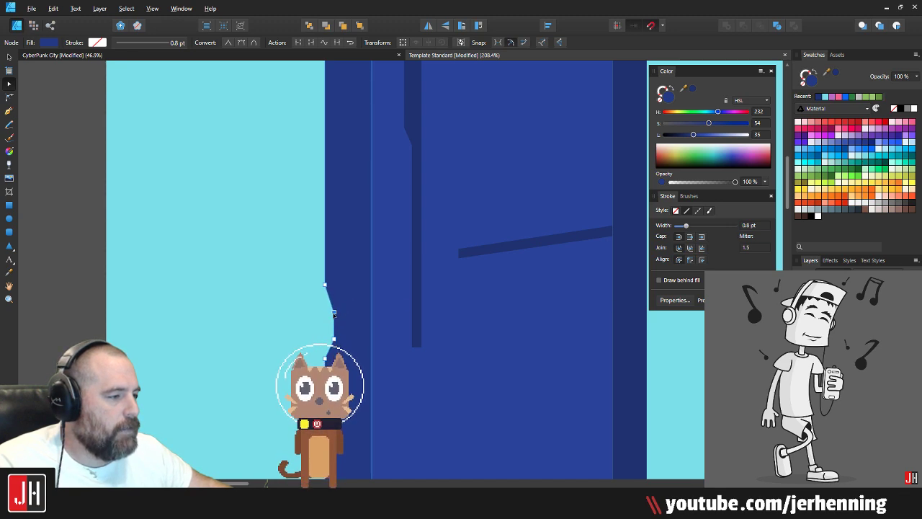
left_click_drag(332, 319, 337, 312)
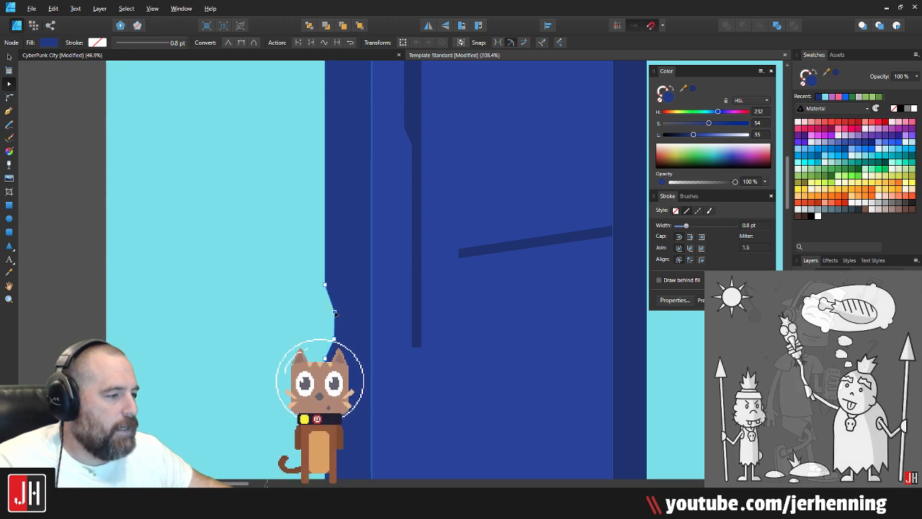
Step: Try a pointed notch in the left face's outer edge by pulling a single middle node inward
key("v")
left_click(300, 312)
scroll(299, 315, "down", 2)
left_click(322, 308)
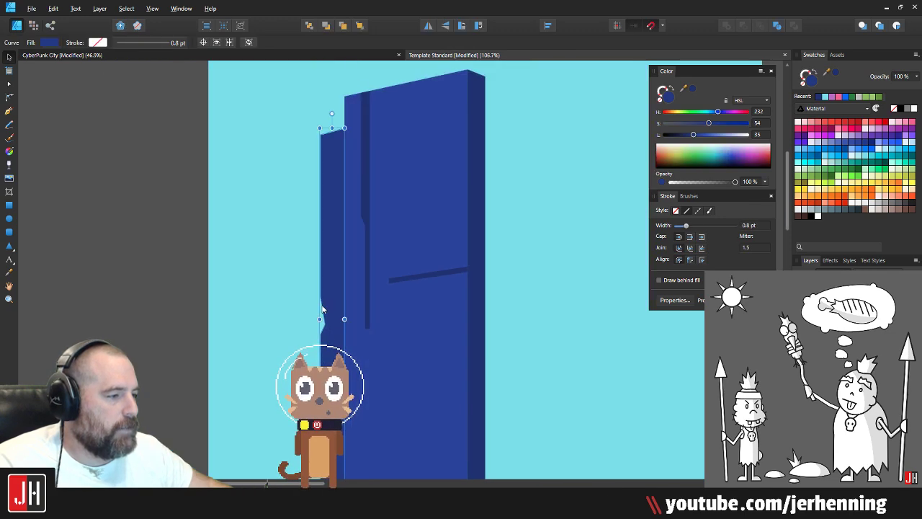
key("a")
scroll(329, 321, "up", 3)
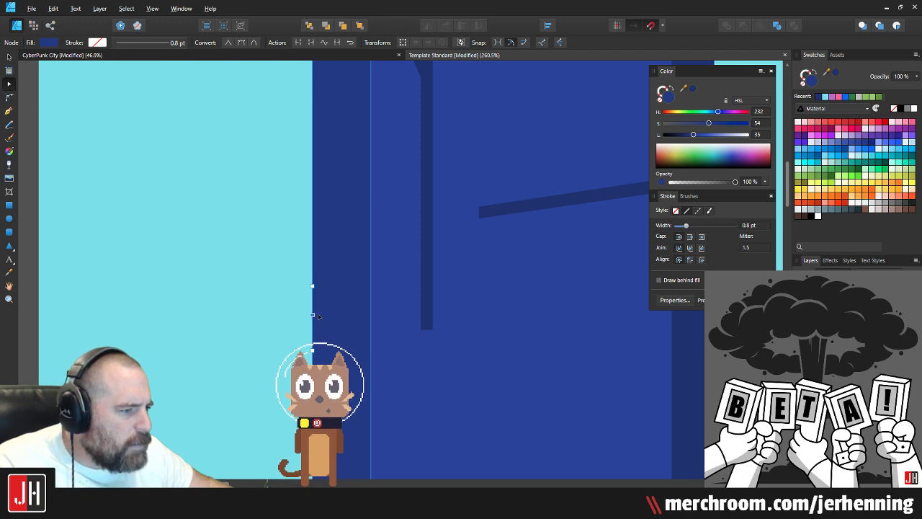
left_click_drag(318, 316, 324, 315)
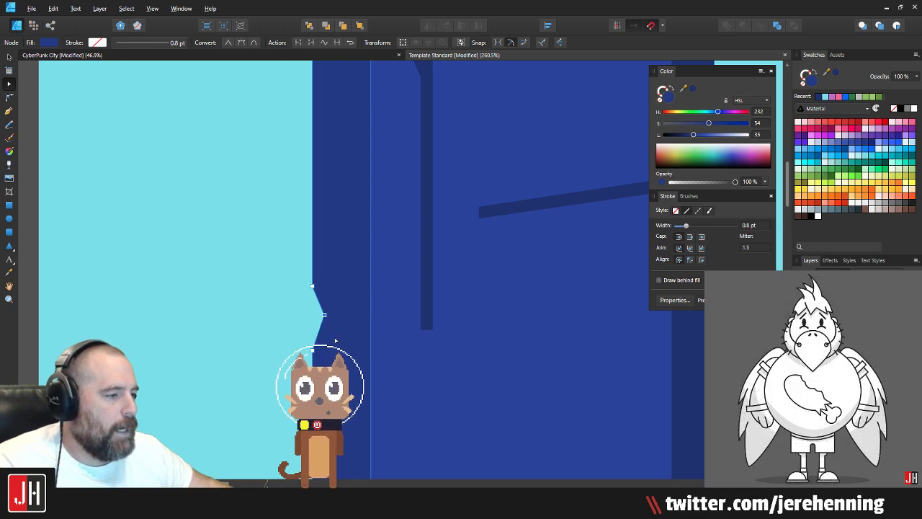
Step: Undo the notch edits on the building's left face and leave nothing selected
key("ctrl+z")
key("ctrl+z")
key("ctrl+z")
key("ctrl+z")
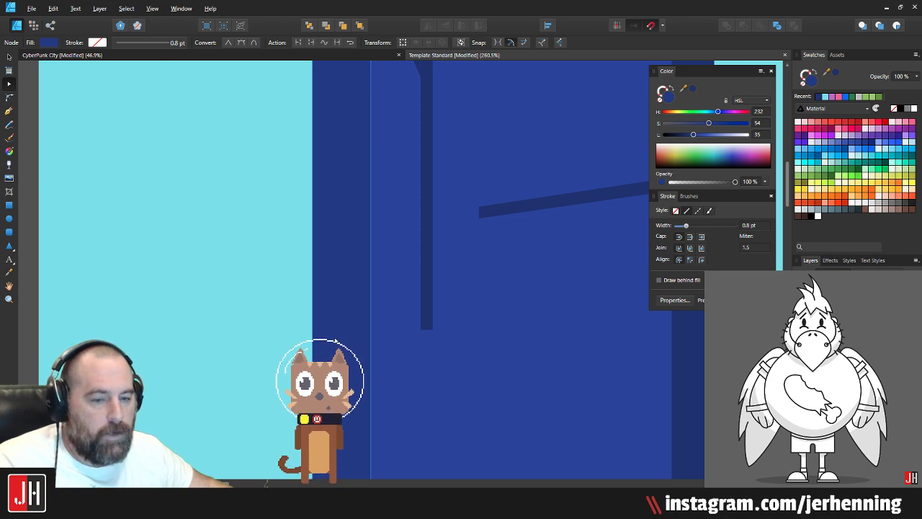
scroll(335, 343, "down", 2)
scroll(335, 342, "down", 4)
scroll(357, 341, "up", 2)
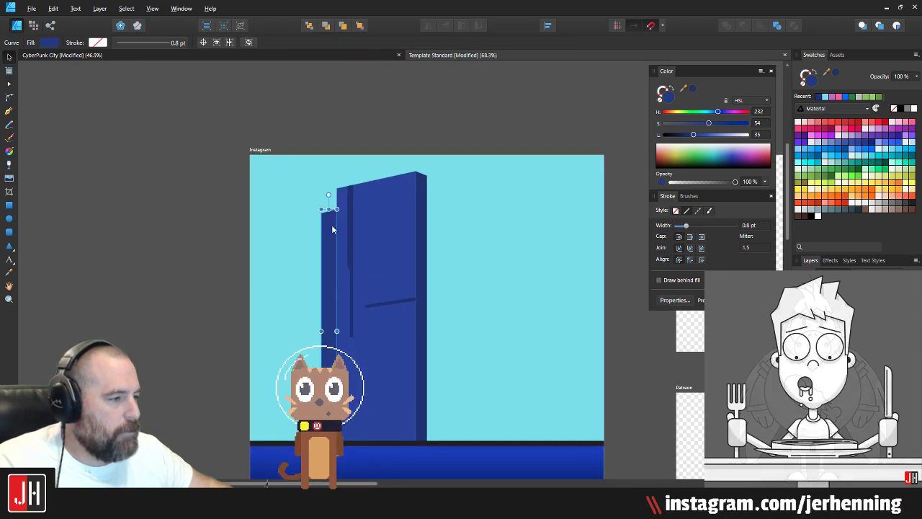
left_click(213, 188)
left_click_drag(324, 223, 296, 175)
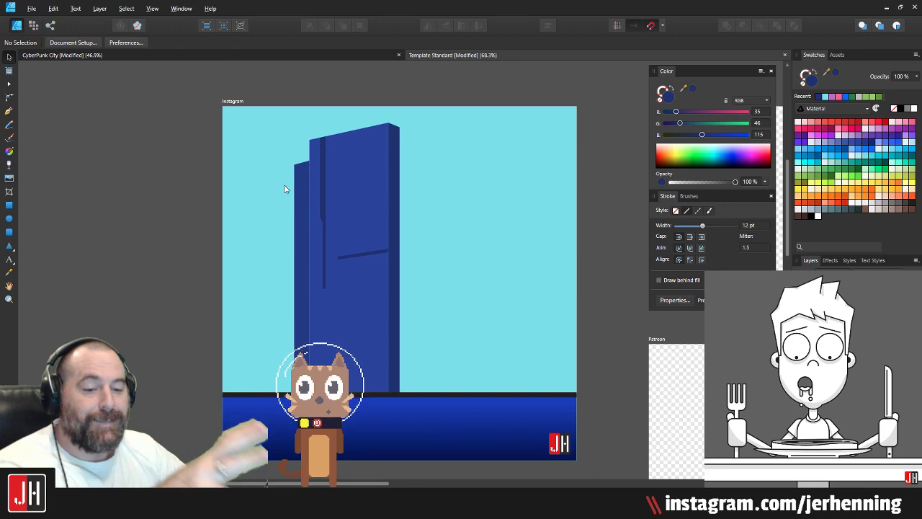
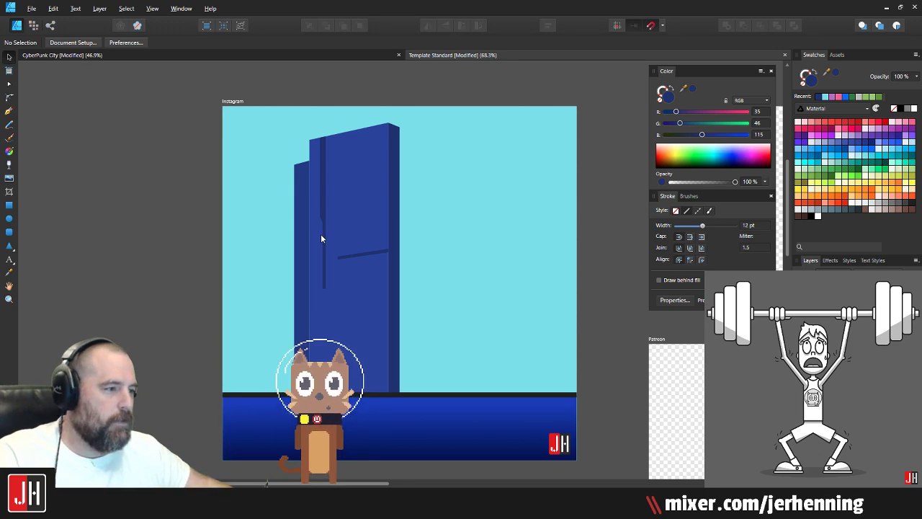
Step: Cut an angled notch into the left face's outer edge with four added nodes, moving the middle two inward and the top one slightly up
scroll(299, 323, "up", 3)
scroll(298, 264, "up", 2)
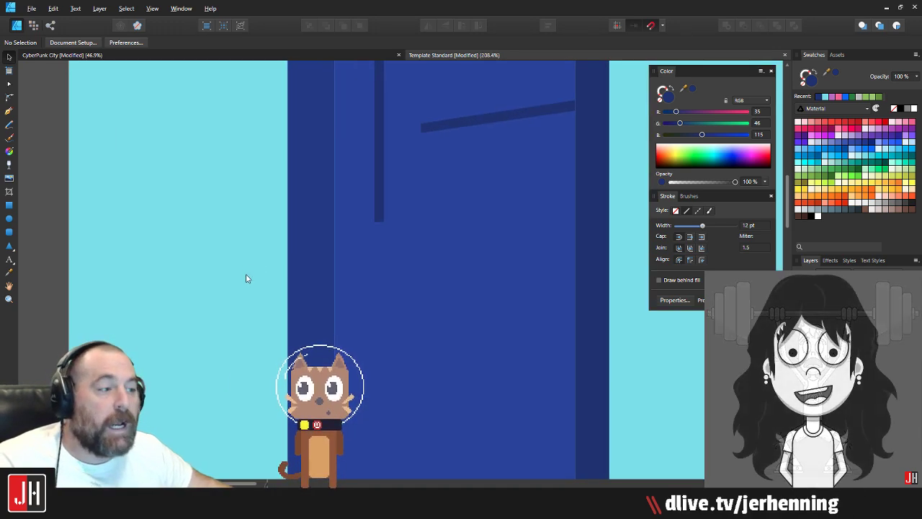
scroll(249, 276, "down", 5)
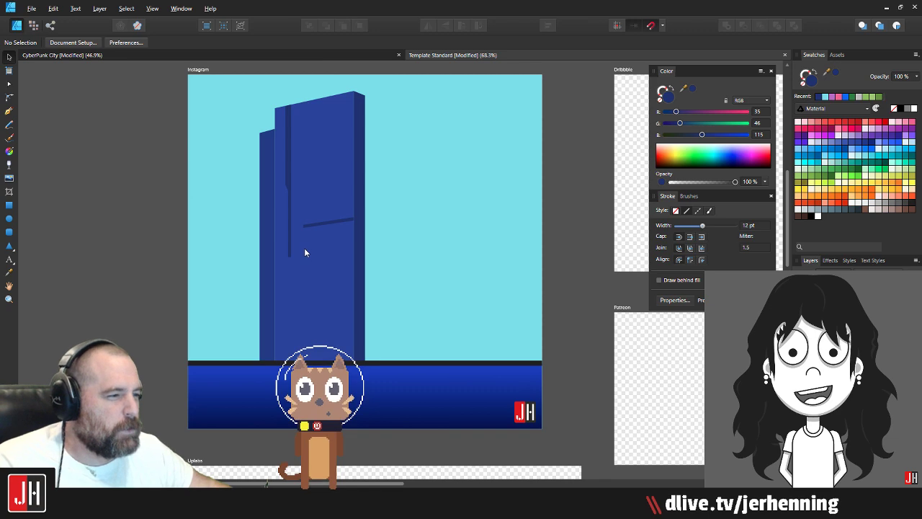
scroll(268, 252, "up", 5)
scroll(249, 268, "up", 2)
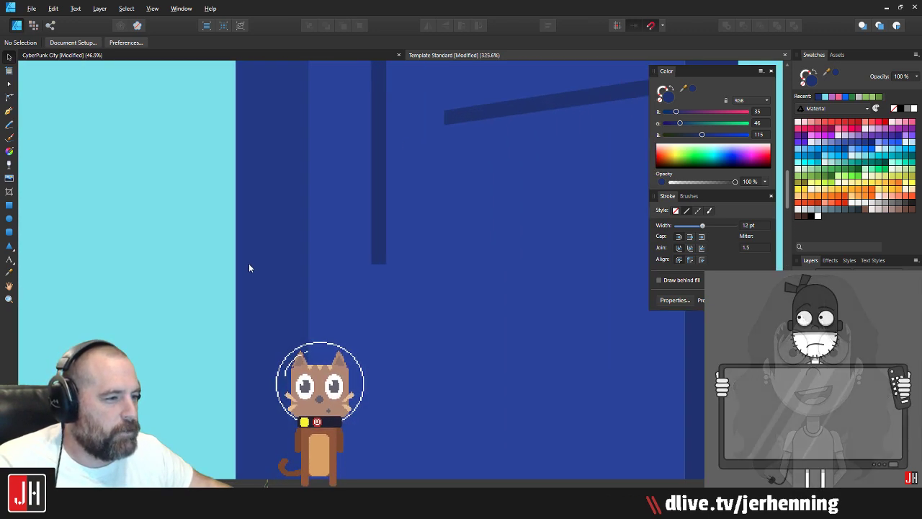
left_click(11, 112)
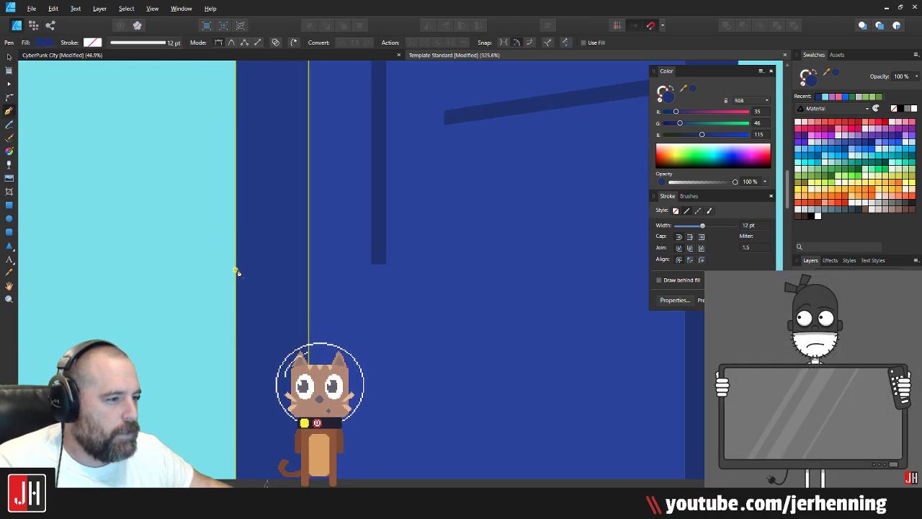
key("a")
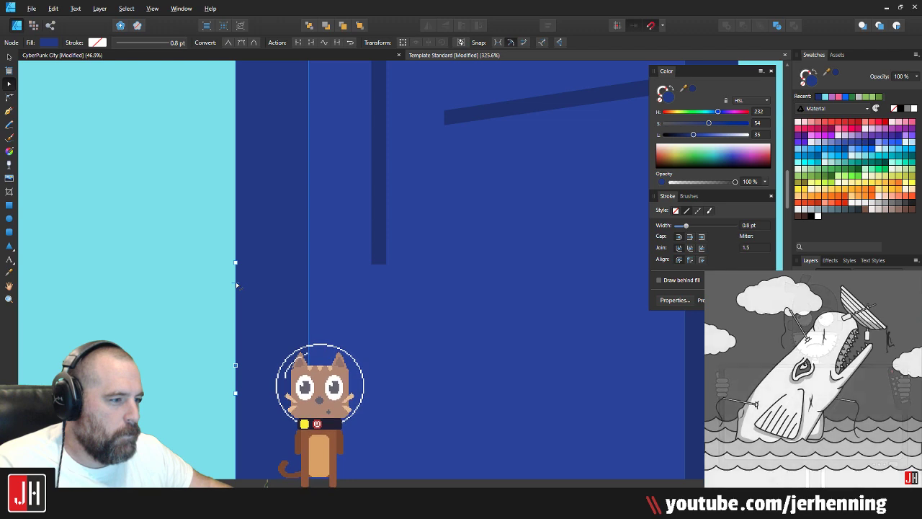
left_click_drag(212, 270, 254, 368)
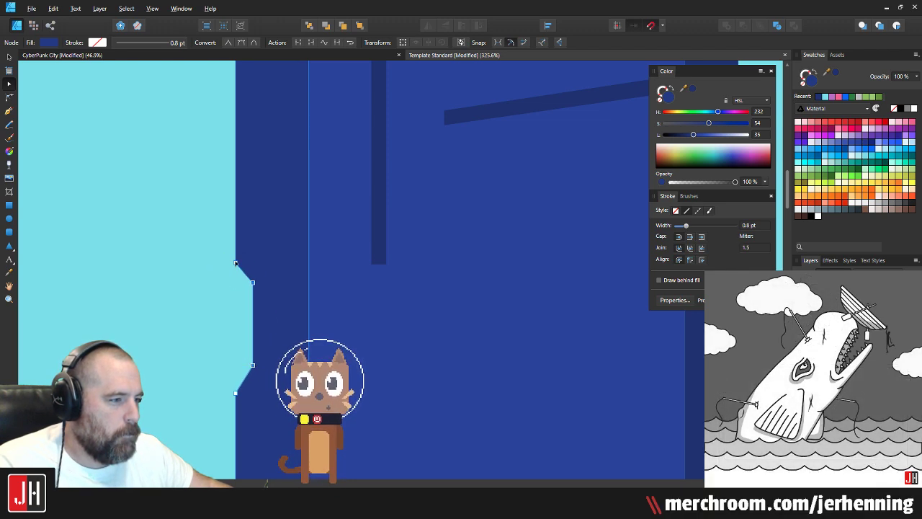
key("ctrl+d")
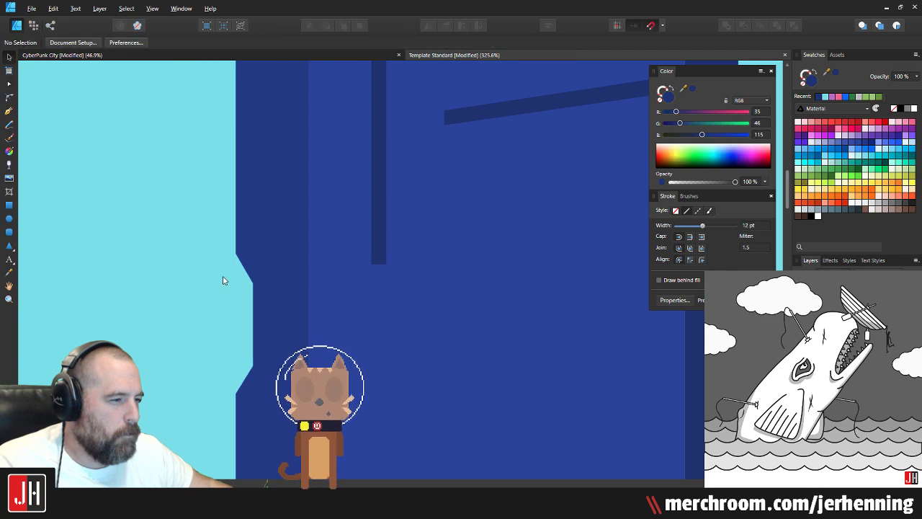
scroll(226, 278, "down", 5)
scroll(223, 274, "up", 2)
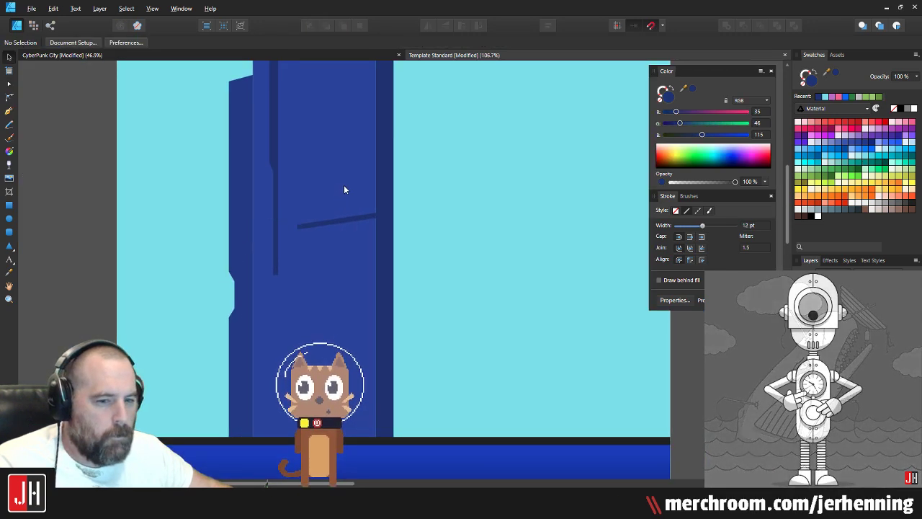
scroll(432, 336, "down", 8)
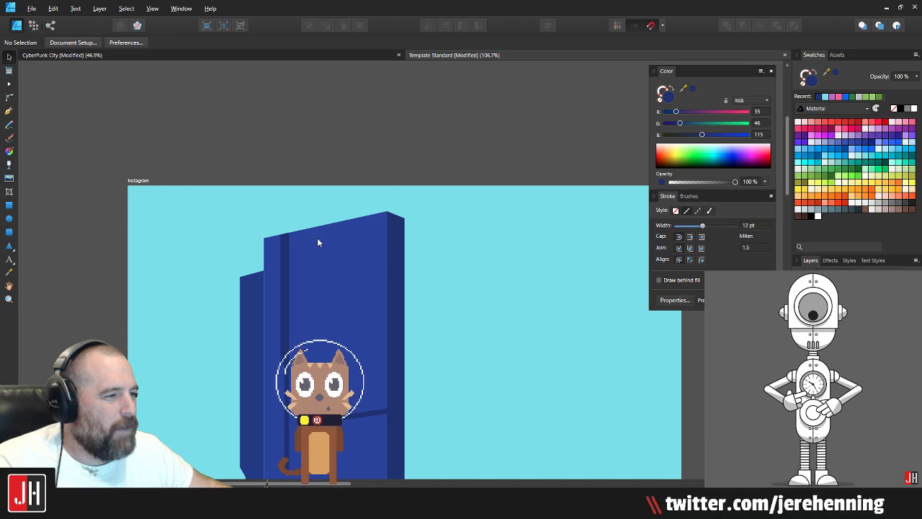
Step: Select the building's three faces, scale them down slightly together, reposition the building, and leave nothing selected
left_click_drag(300, 222, 367, 366)
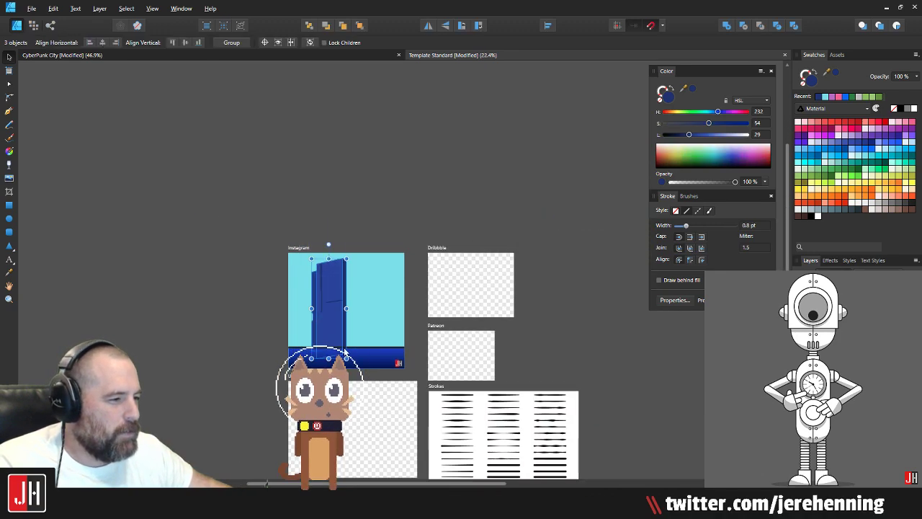
scroll(347, 283, "up", 3)
left_click_drag(347, 233, 339, 255)
scroll(309, 299, "up", 3)
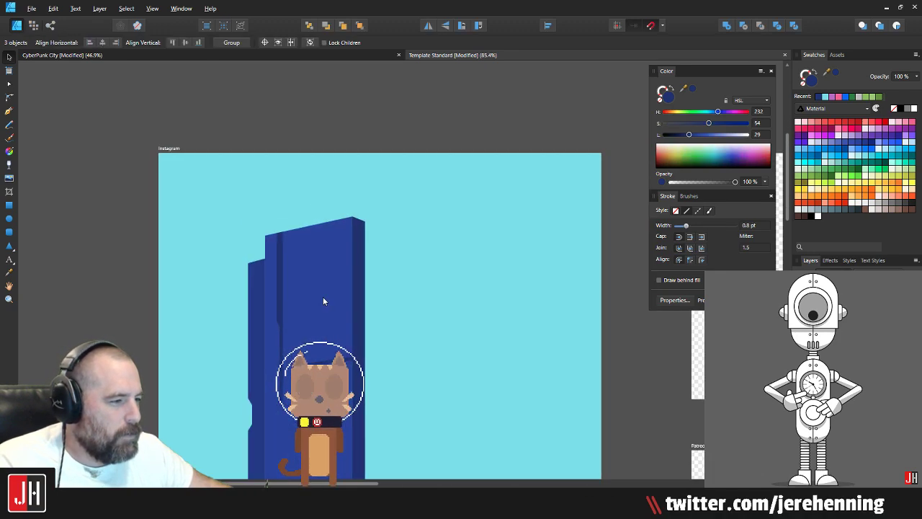
left_click_drag(323, 296, 341, 275)
scroll(337, 246, "down", 3)
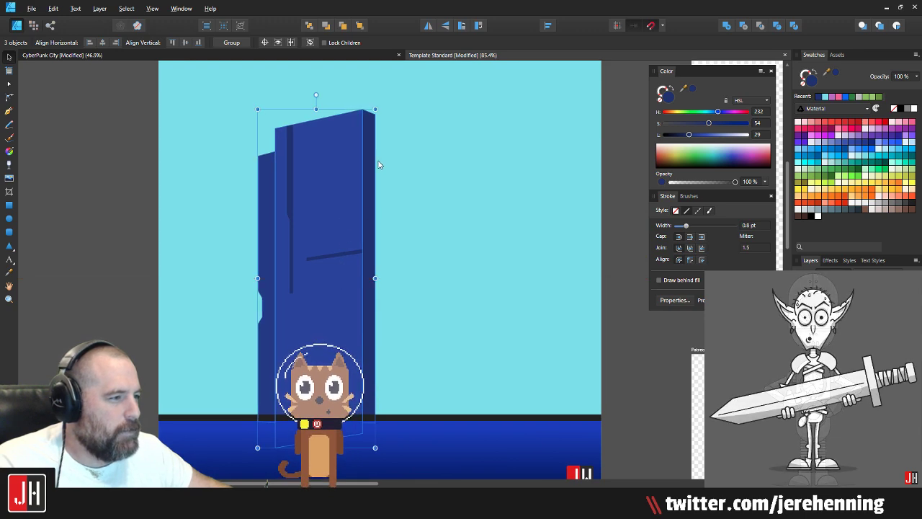
left_click_drag(375, 109, 363, 124)
left_click_drag(321, 200, 280, 245)
left_click(432, 230)
scroll(375, 221, "down", 1)
scroll(280, 245, "up", 5)
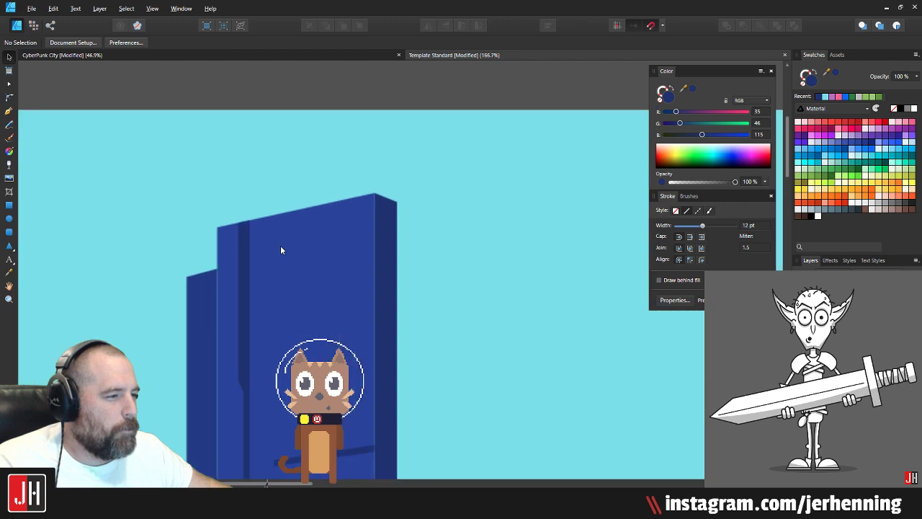
Step: Draw a thin vertical antenna rising from the building's roof with the Pen tool and fill it with the sampled dark panel-line blue
left_click(8, 110)
scroll(319, 165, "up", 3)
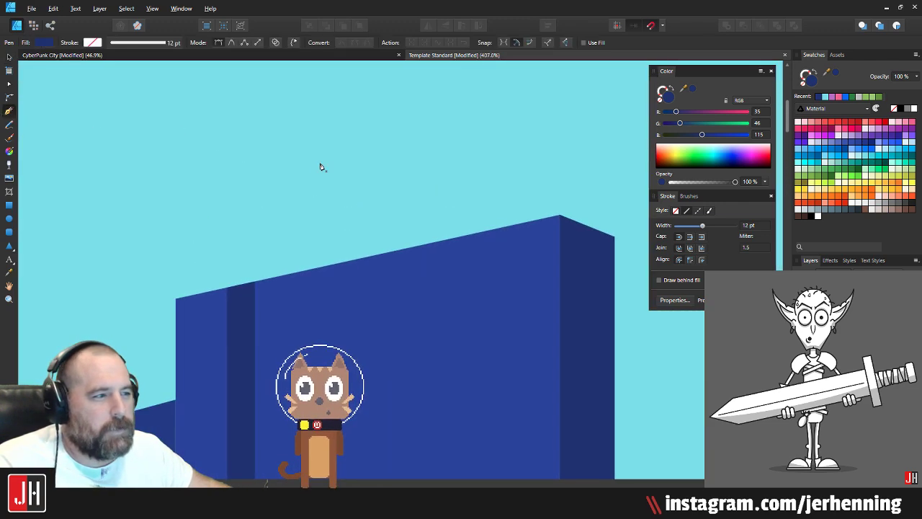
left_click(317, 63)
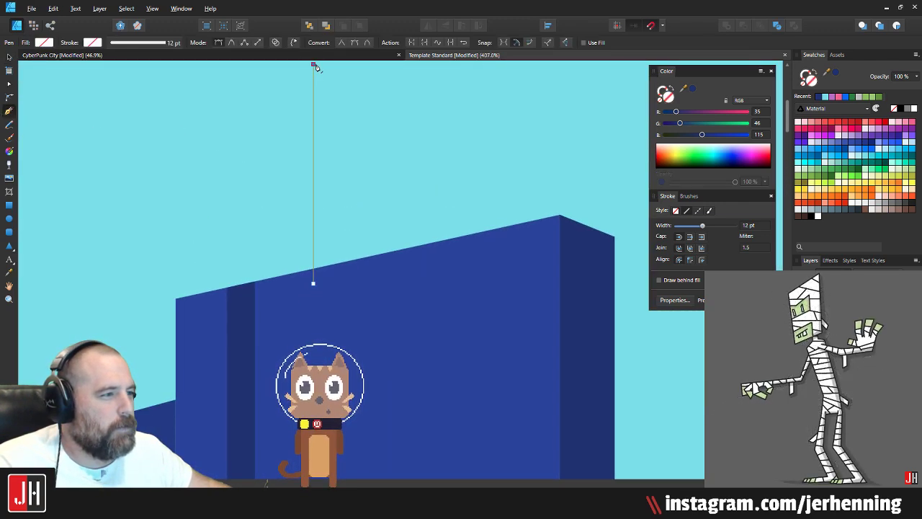
left_click(322, 284)
left_click(314, 284)
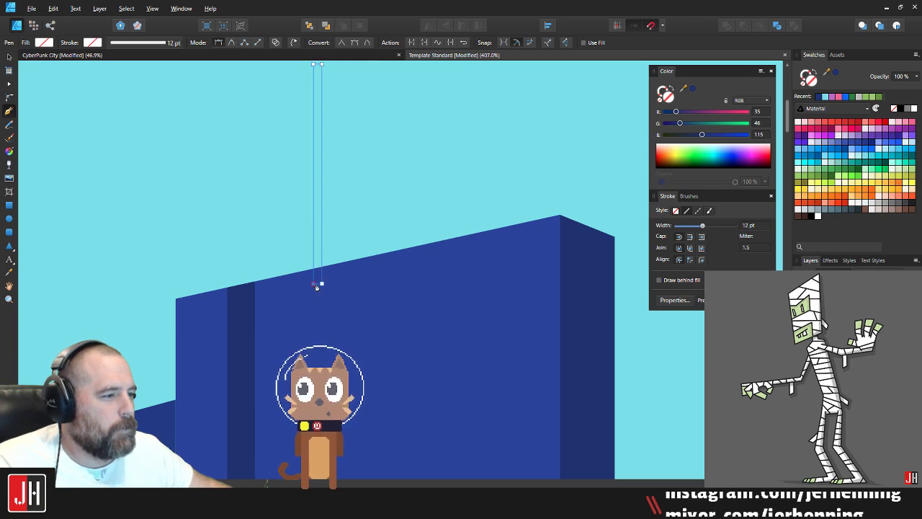
key("i")
left_click(252, 323)
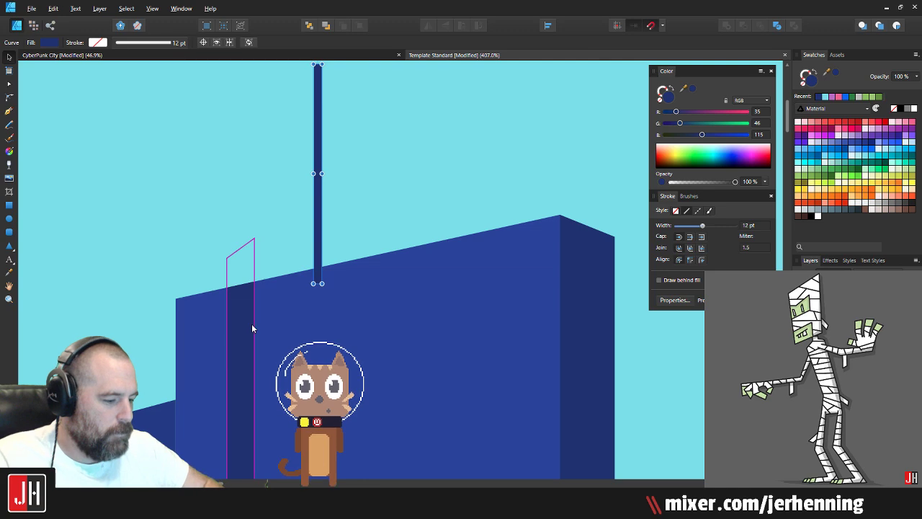
scroll(329, 197, "down", 5)
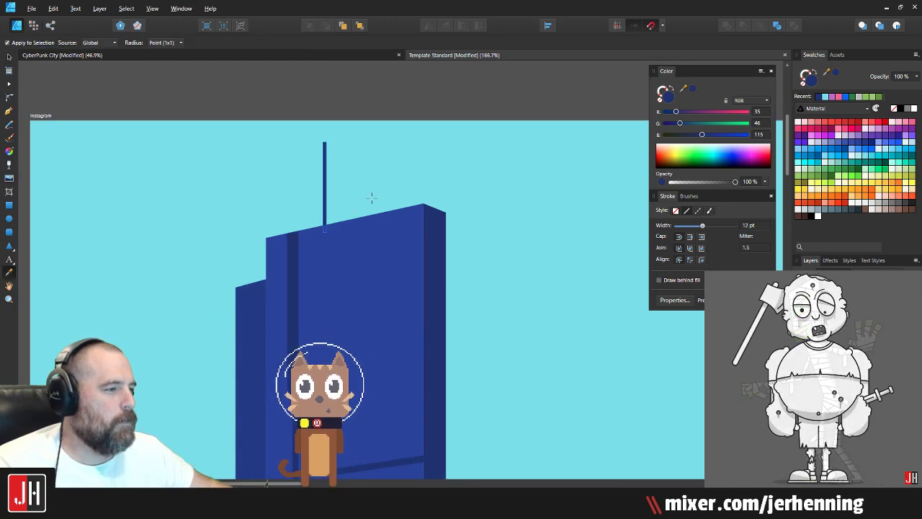
key("v")
Step: Draw a second, shorter antenna beside the first on the roof, fill it with the same dark blue, and deselect it
scroll(308, 198, "up", 5)
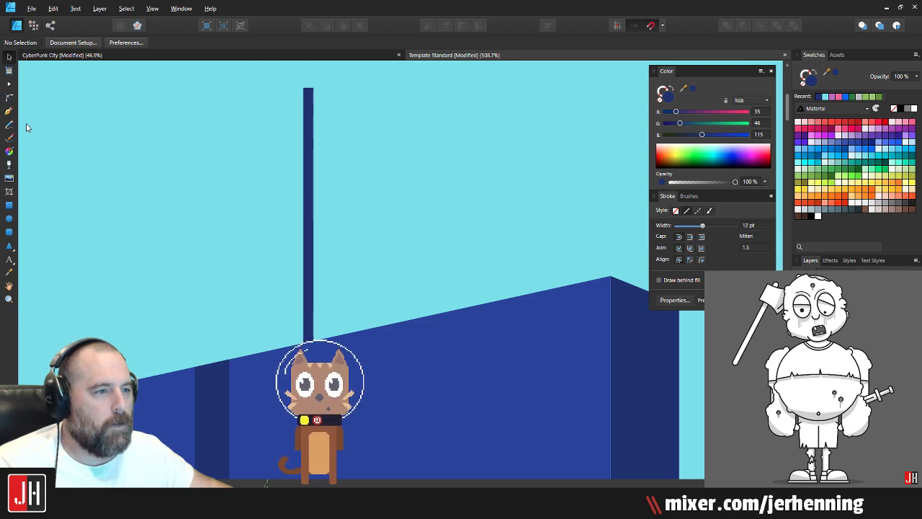
left_click(9, 110)
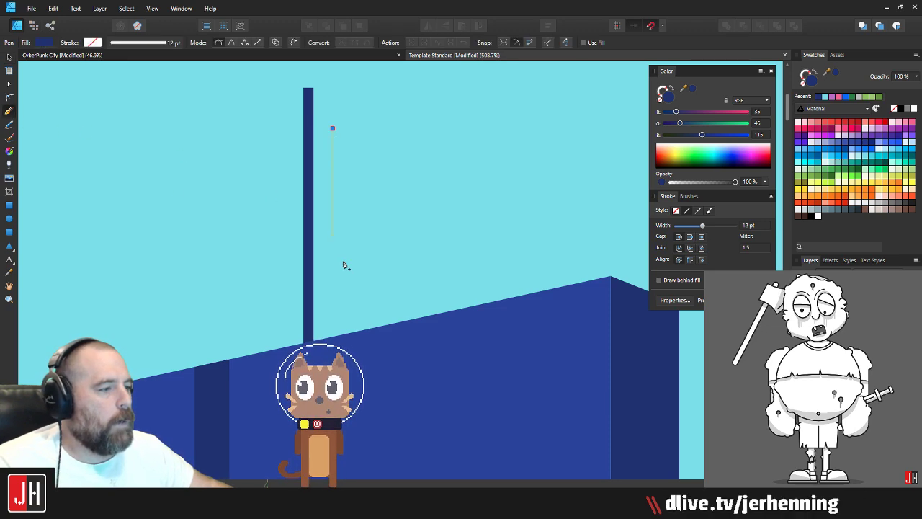
left_click(332, 343)
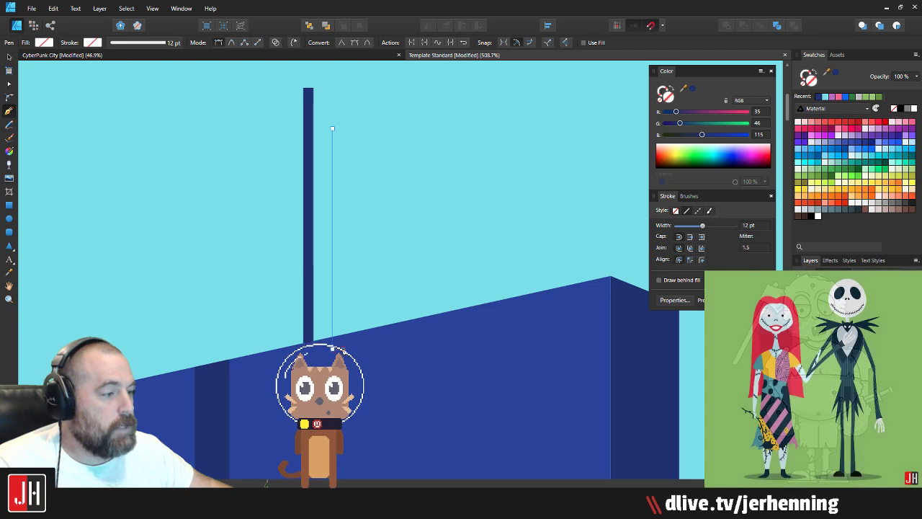
left_click(343, 130)
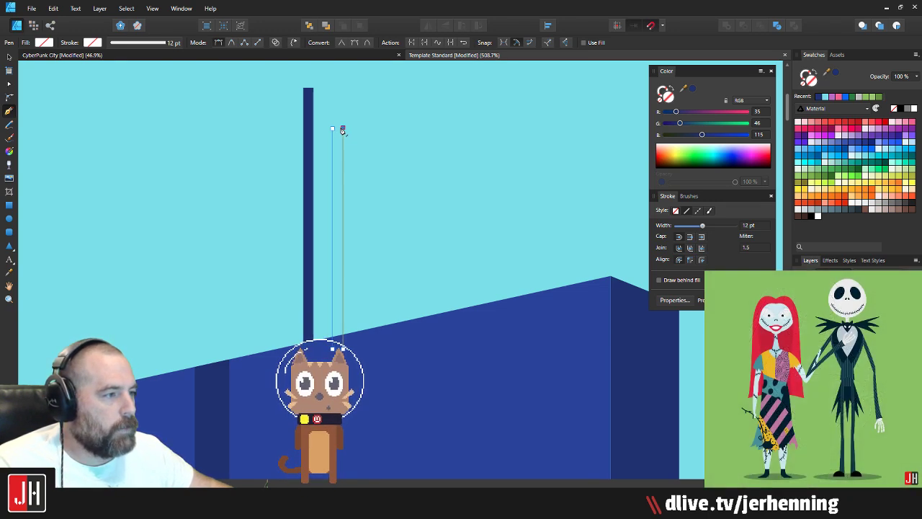
key("c")
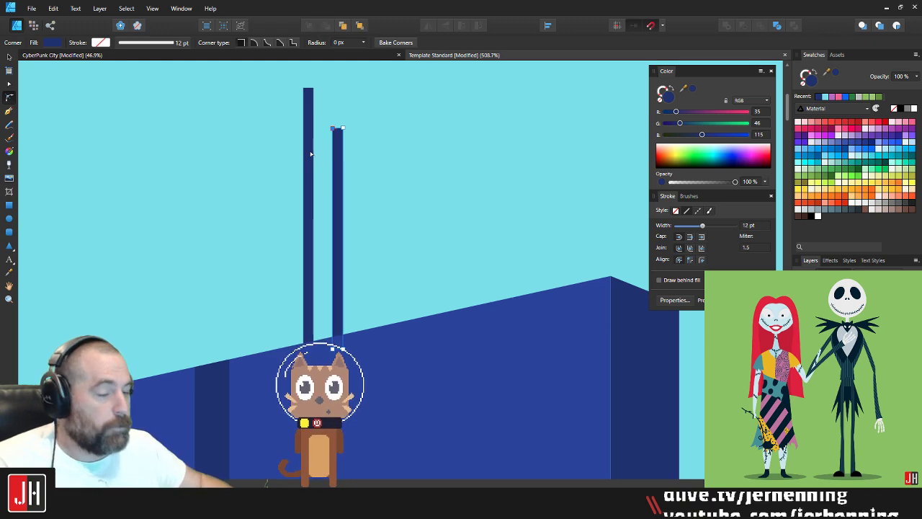
key("v")
left_click(365, 160)
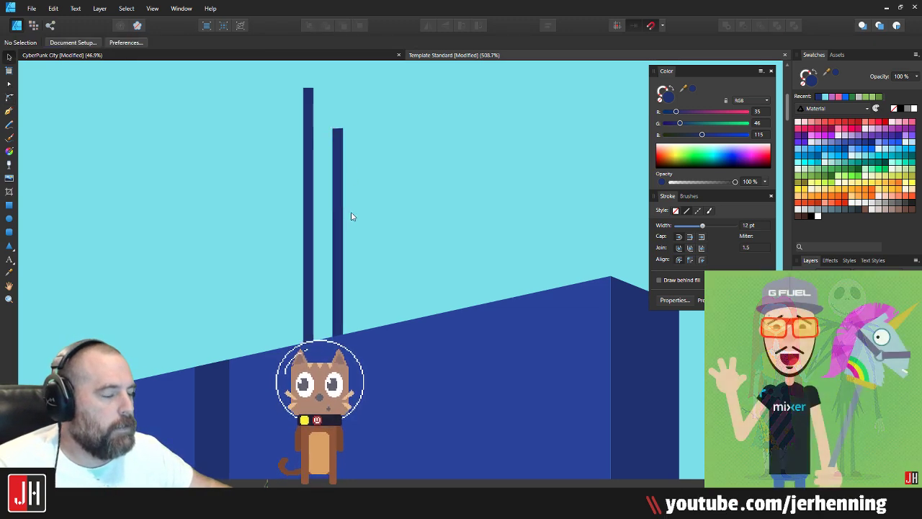
Step: Draw a closed four-sided shape across the left face at the notch's height, adjusting its lower inner node
scroll(332, 221, "down", 10)
scroll(347, 265, "up", 2)
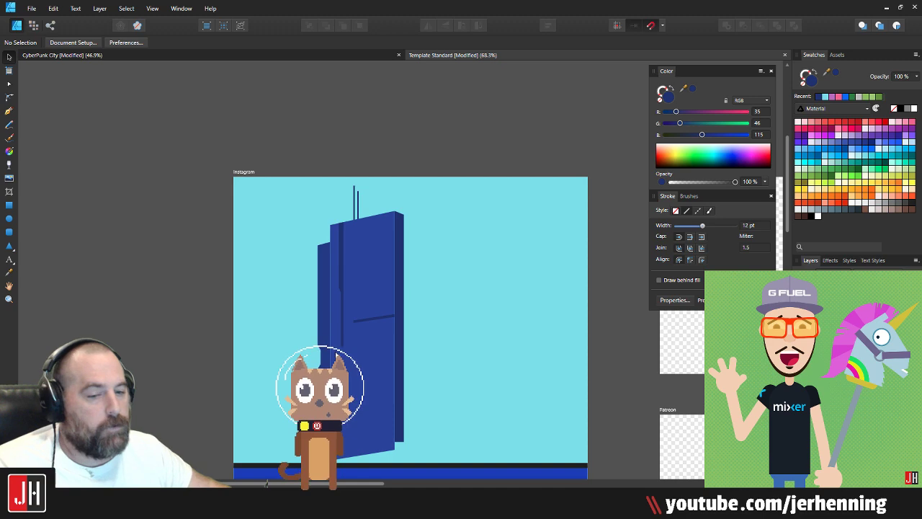
scroll(326, 317, "down", 1)
scroll(324, 320, "up", 6)
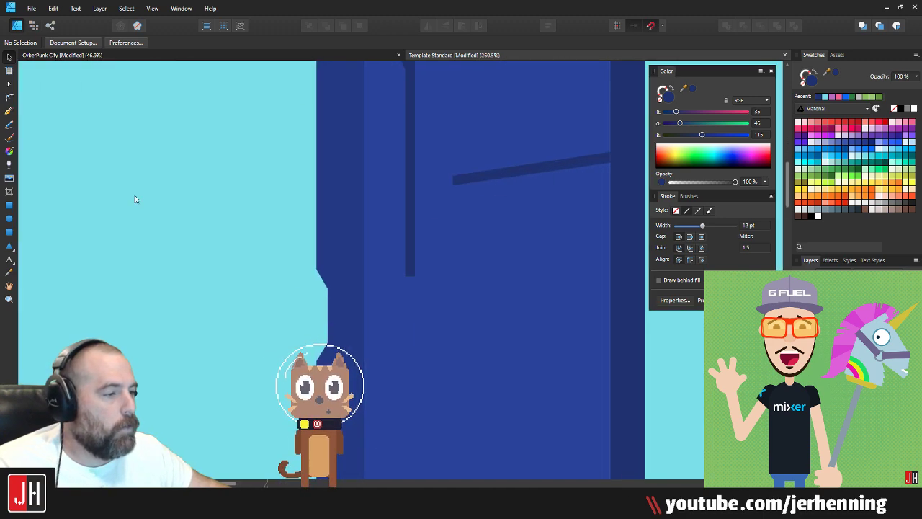
left_click(9, 110)
scroll(301, 263, "up", 3)
left_click(332, 275)
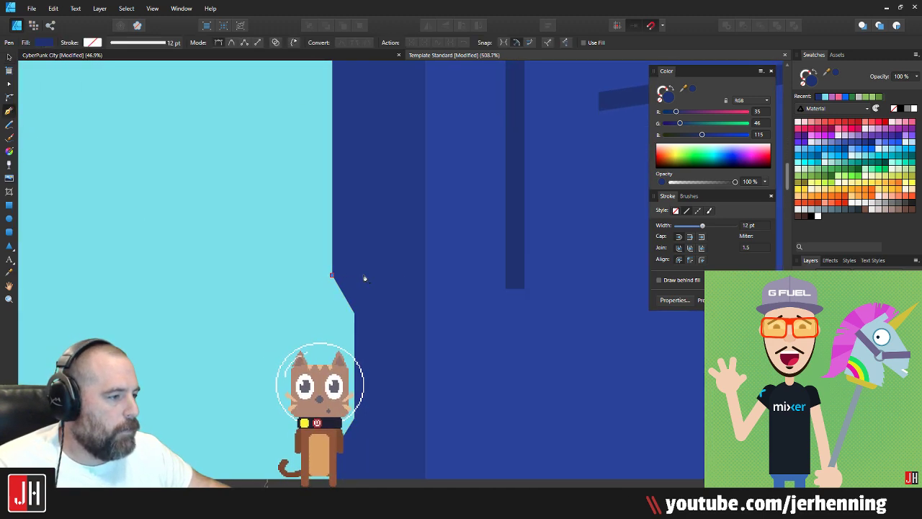
left_click(443, 275)
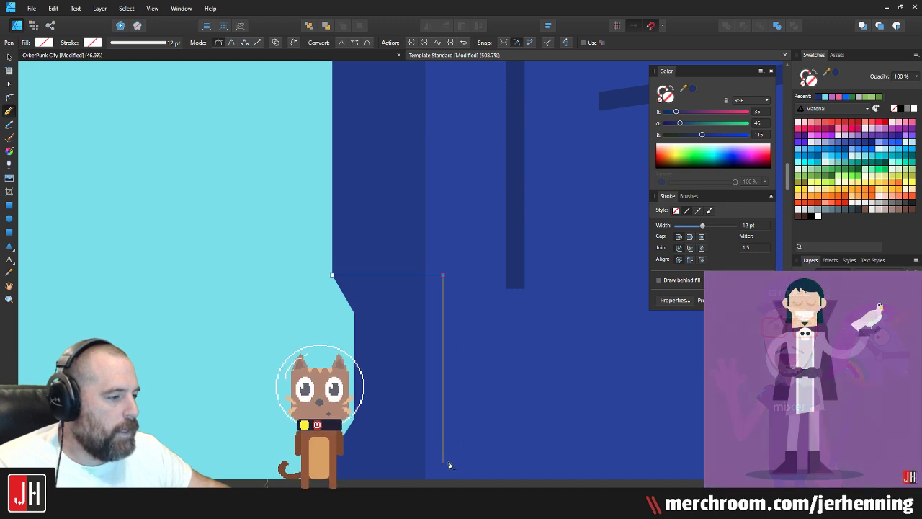
key("Escape")
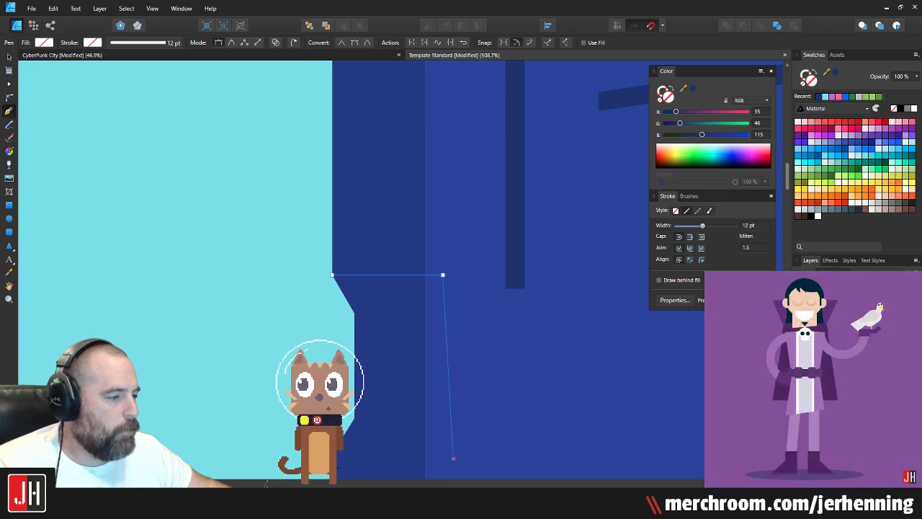
left_click(453, 457)
key("a")
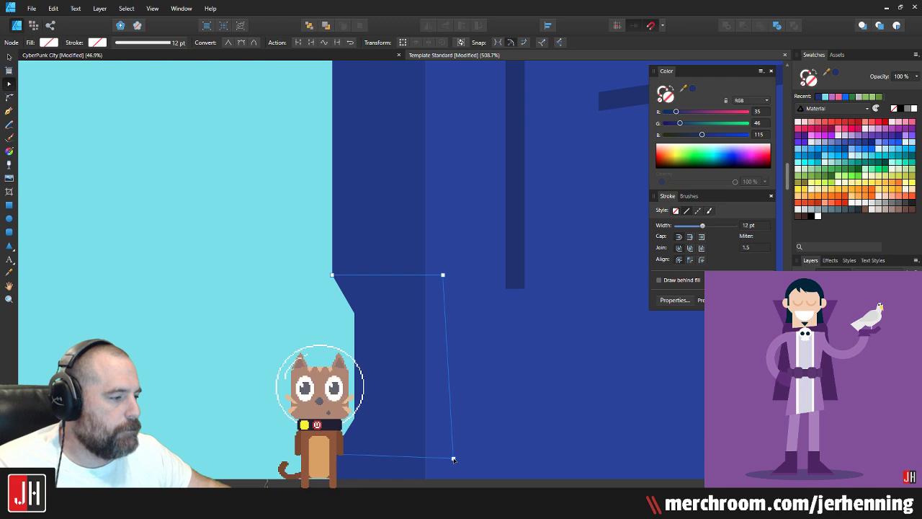
left_click_drag(453, 457, 447, 455)
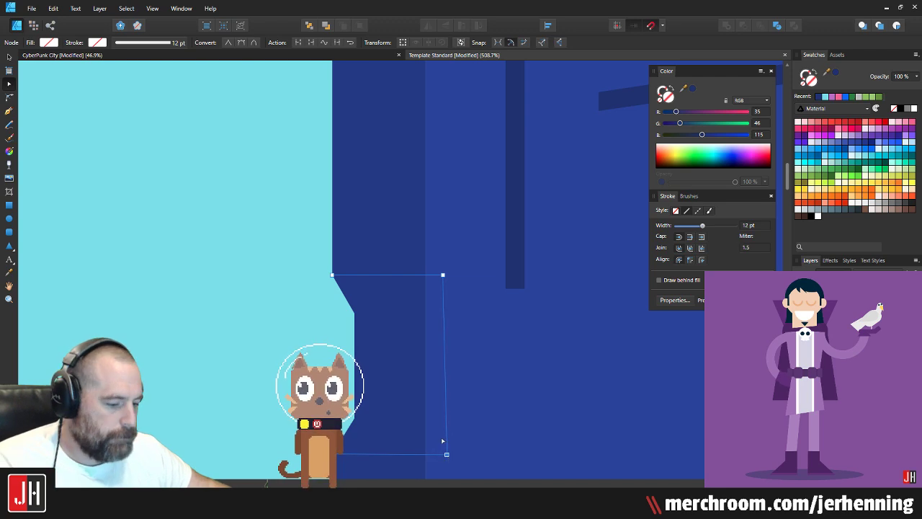
Step: Fill the new shape with the sampled dark panel-line blue and paste it inside the building's left face
key("i")
left_click(511, 259)
key("ctrl+x")
key("v")
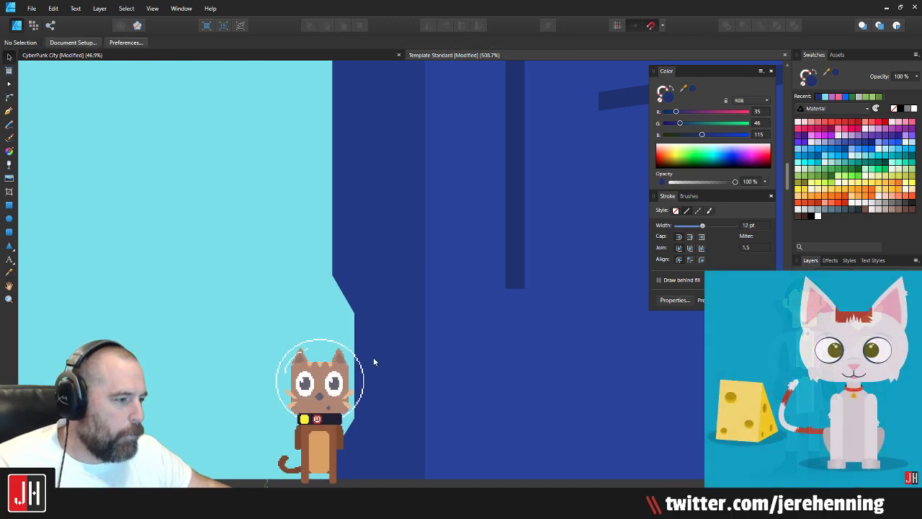
left_click(374, 362)
key("ctrl+alt+v")
left_click(284, 326)
scroll(292, 327, "down", 8)
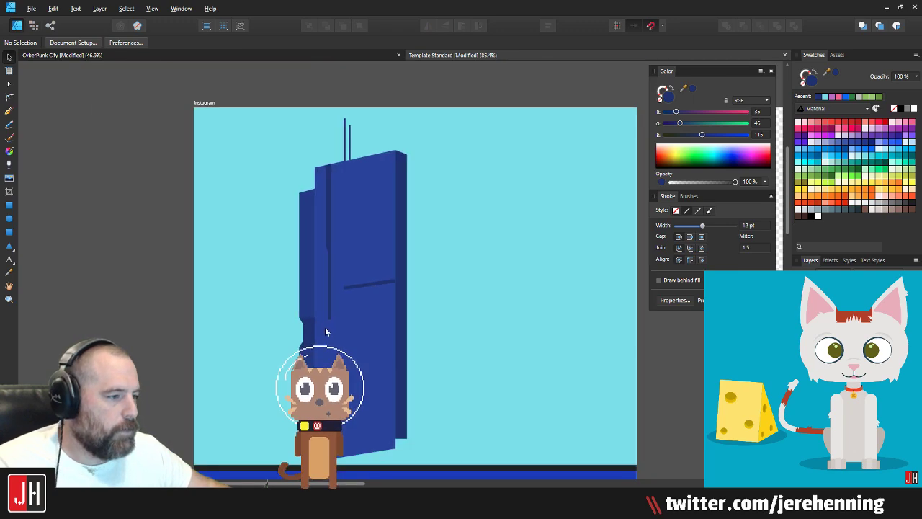
scroll(325, 332, "down", 2)
Step: Raise the upper inner node of the dark notch panel slightly so its top edge tilts, and leave nothing selected
scroll(312, 320, "up", 10)
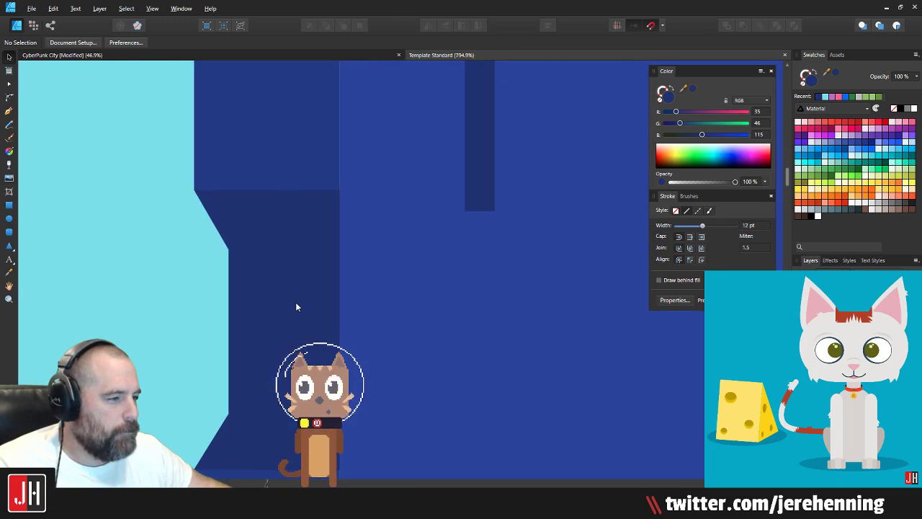
key("a")
left_click(295, 307)
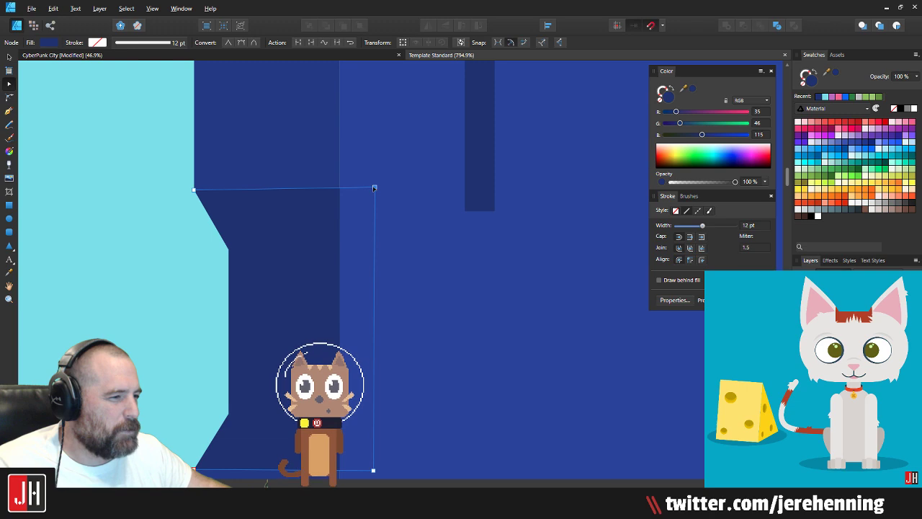
key("ctrl+d")
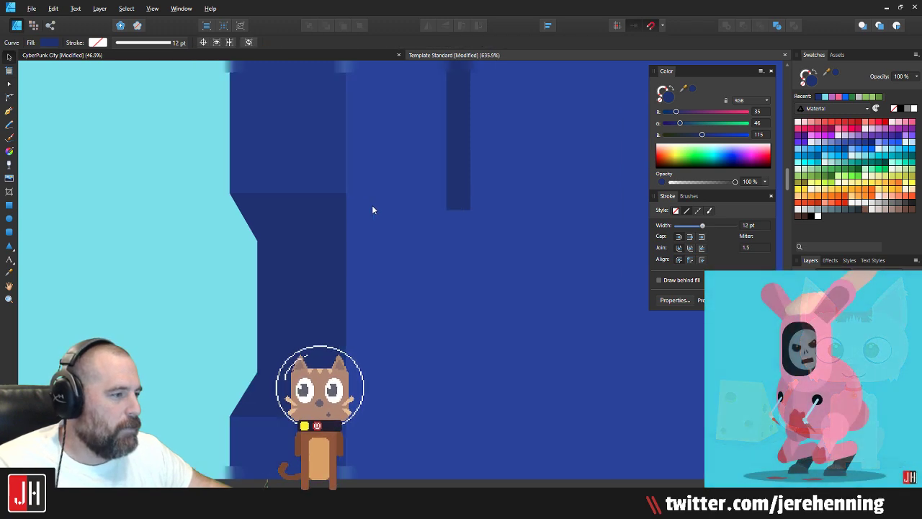
scroll(372, 208, "down", 6)
scroll(346, 254, "down", 2)
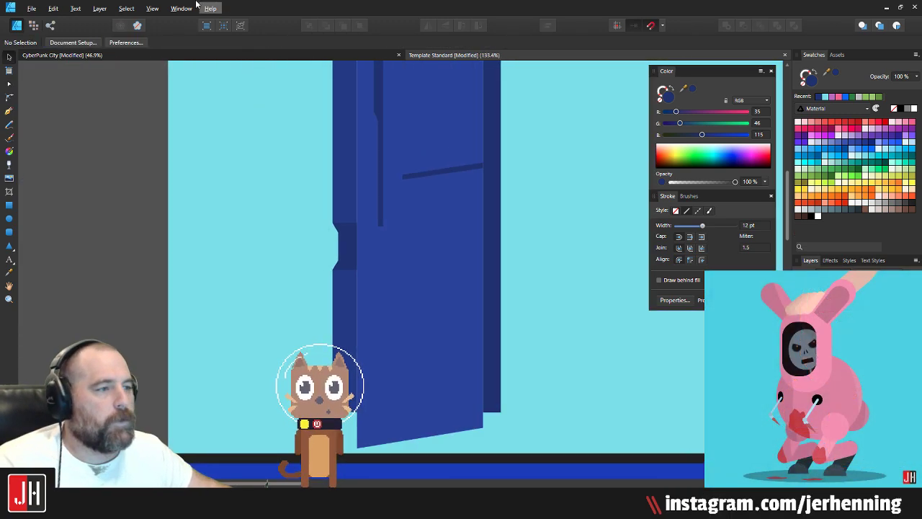
Step: Create a new Web document with the FHD 1080p preset, 1920 x 1080 px at 72 DPI
left_click(31, 10)
left_click(32, 19)
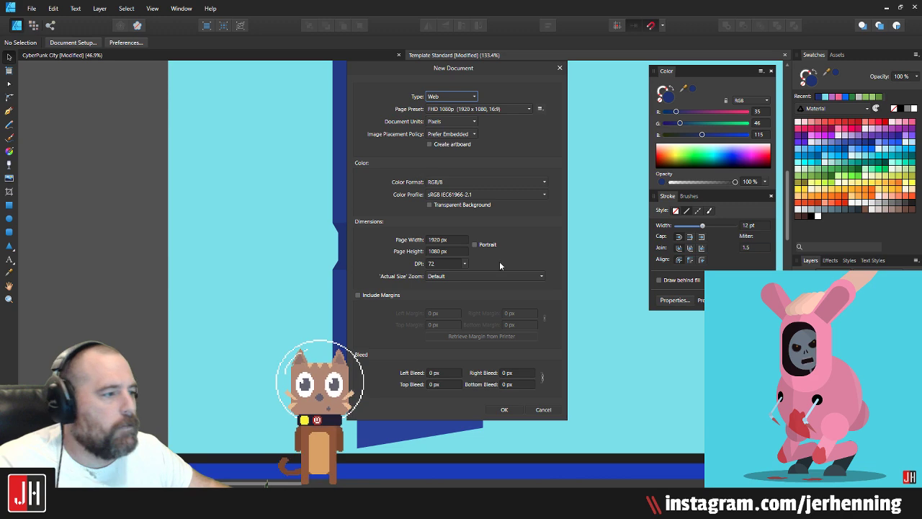
left_click(503, 410)
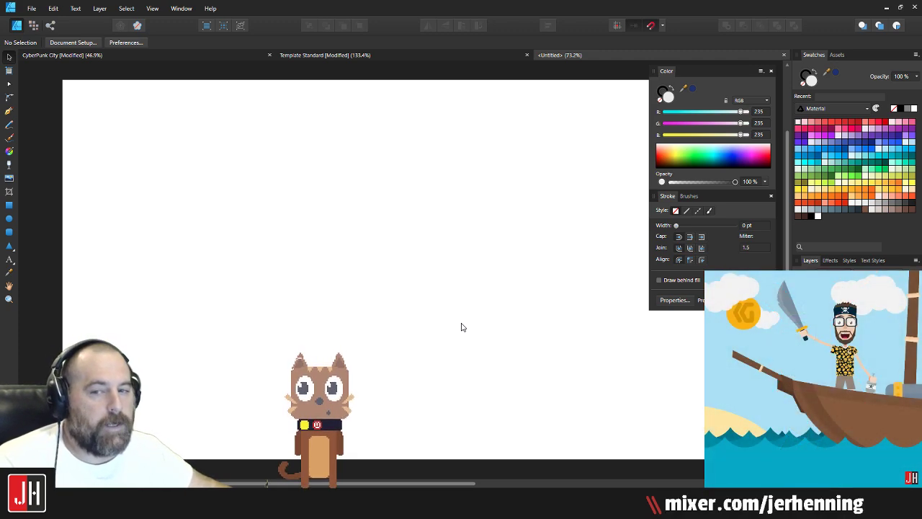
scroll(337, 296, "up", 1)
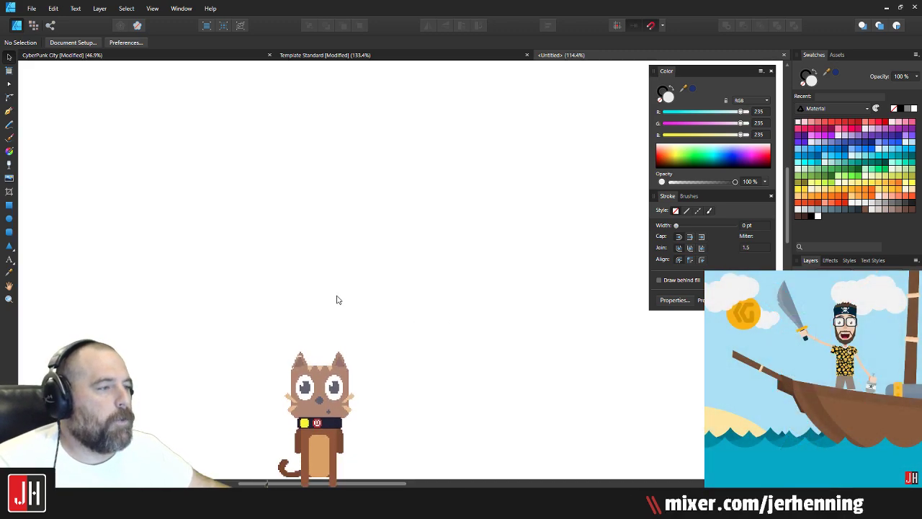
scroll(337, 297, "down", 2)
scroll(337, 297, "up", 2)
scroll(338, 297, "down", 1)
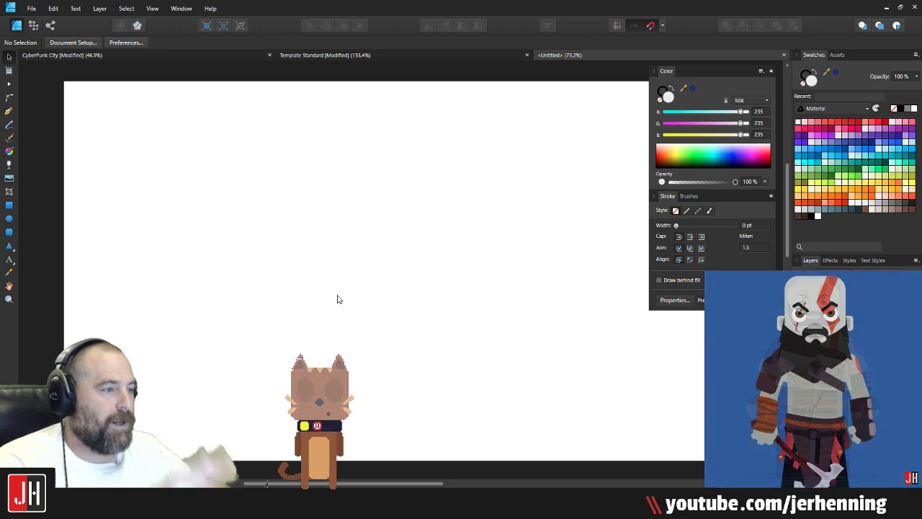
scroll(310, 263, "down", 1)
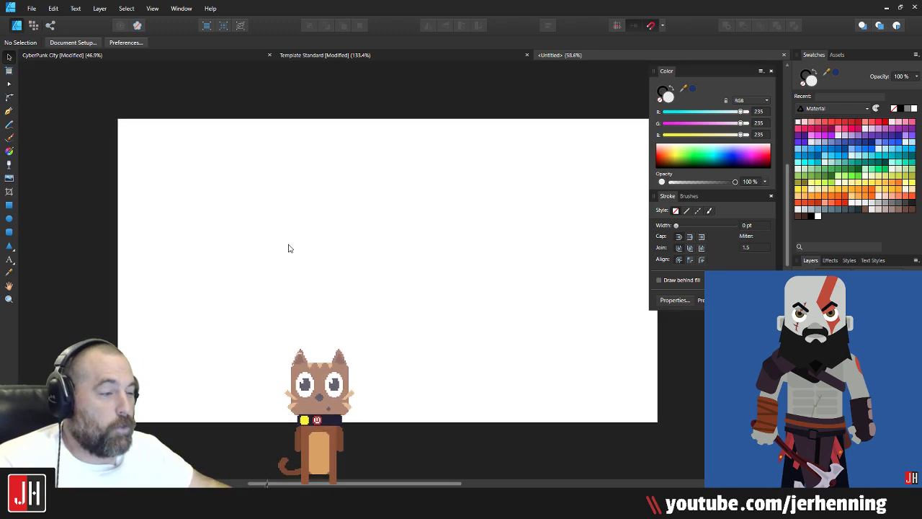
Step: Insert a document-size artboard into the new document and leave it unselected
left_click(9, 71)
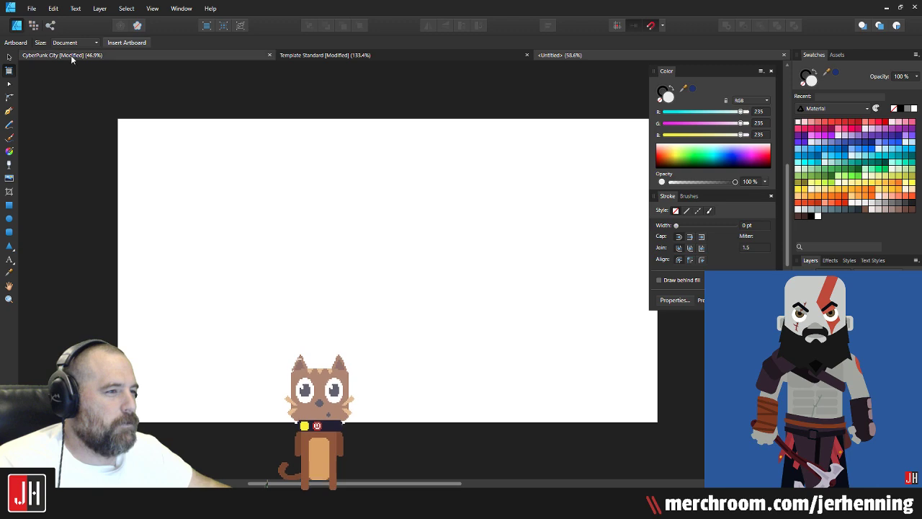
left_click(148, 41)
key("v")
left_click(264, 85)
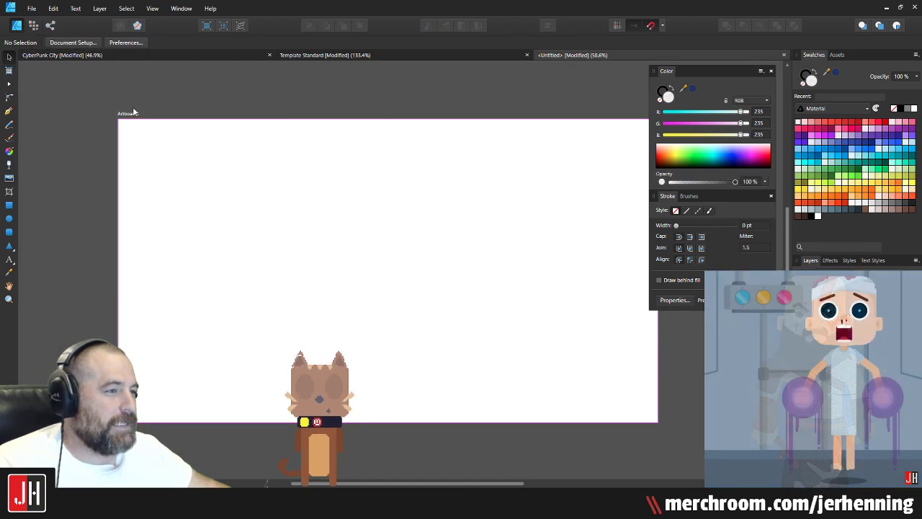
Step: Fill the artboard with the dark blue-grey Material swatch, RGB 55, 71, 79, and deselect it
left_click(126, 113)
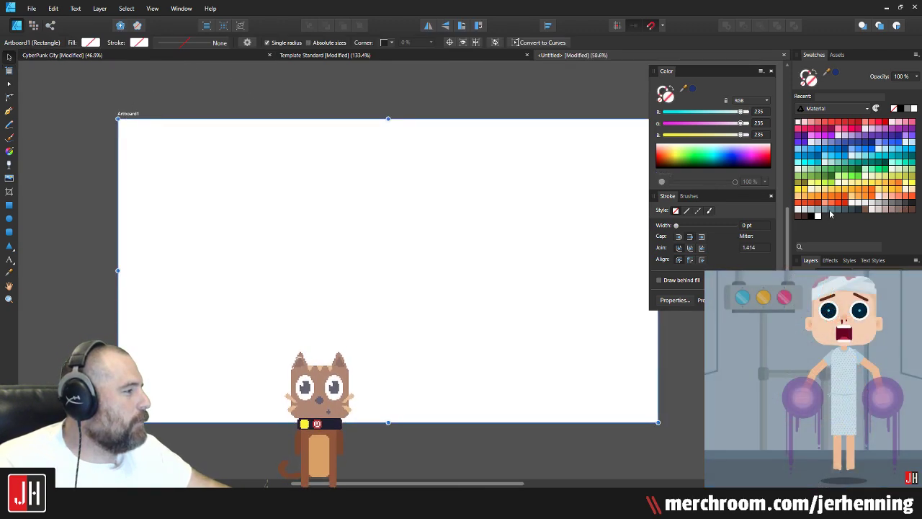
left_click(851, 210)
left_click(396, 116)
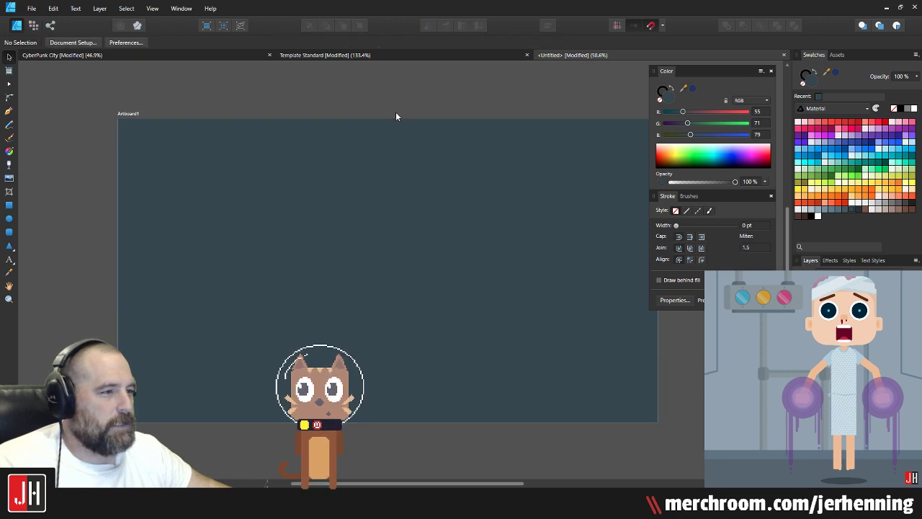
Step: Fill the artboard with the medium blue Material swatch, RGB 25, 118, 210, and leave it unselected
left_click(139, 114)
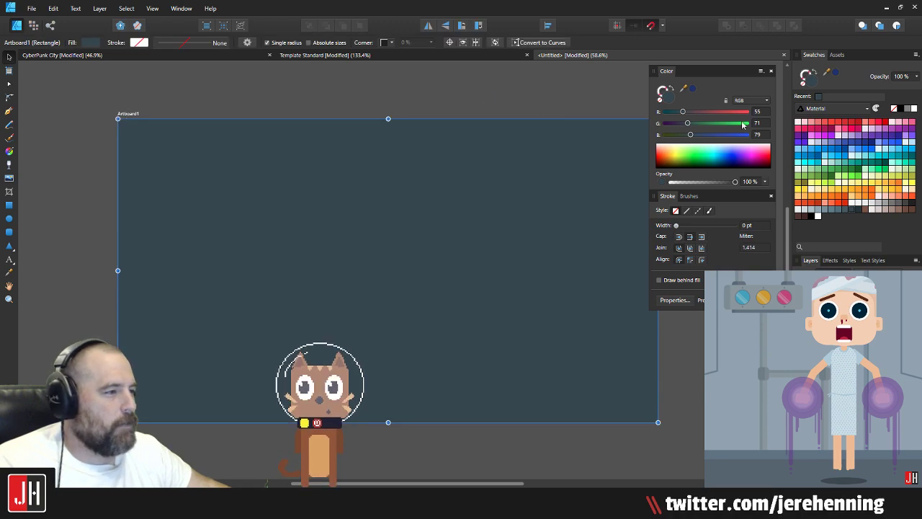
left_click(835, 153)
left_click(411, 91)
Step: Draw a slanted four-cornered shape on the artboard with the Pen tool, filled indigo RGB 48, 63, 159 without a stroke
scroll(325, 264, "up", 1)
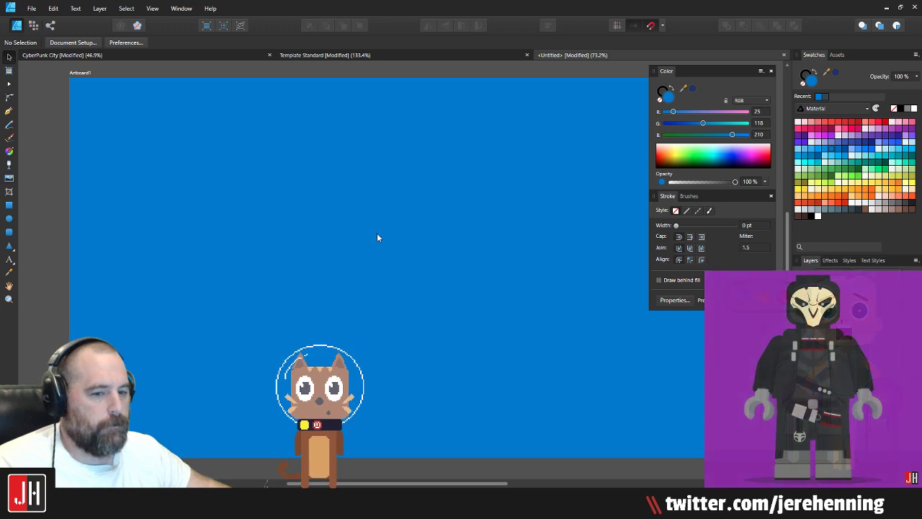
left_click_drag(411, 201, 370, 204)
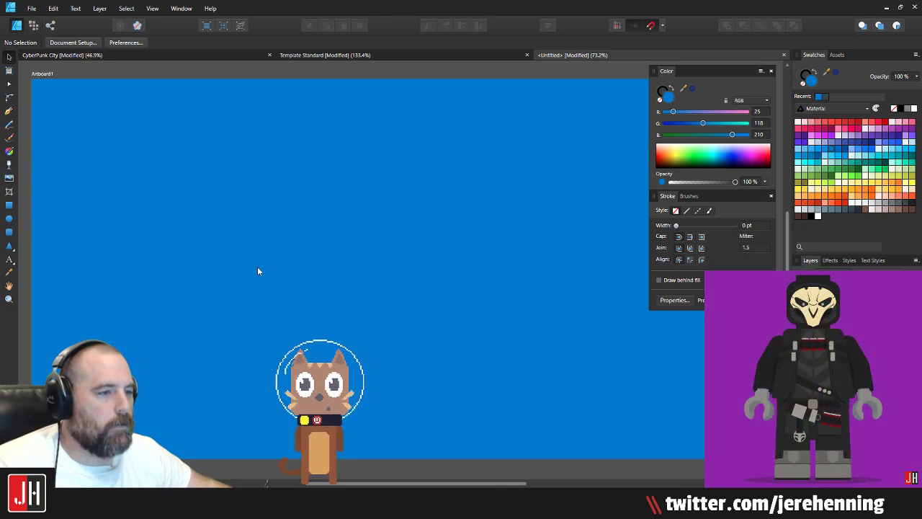
left_click(8, 110)
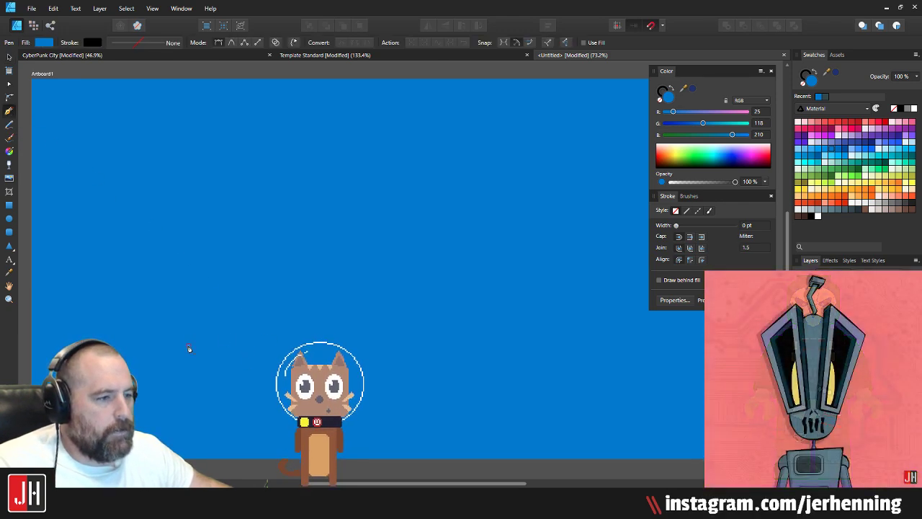
left_click(188, 345)
left_click(287, 159)
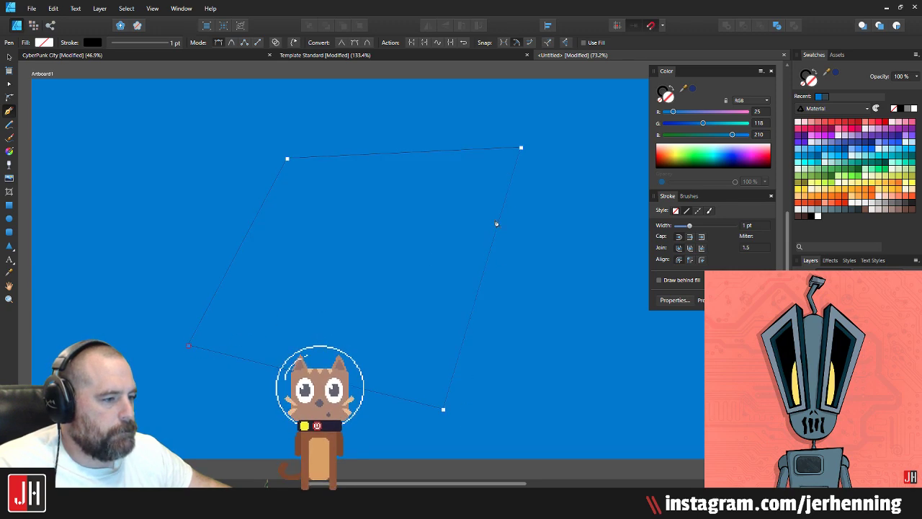
left_click(859, 145)
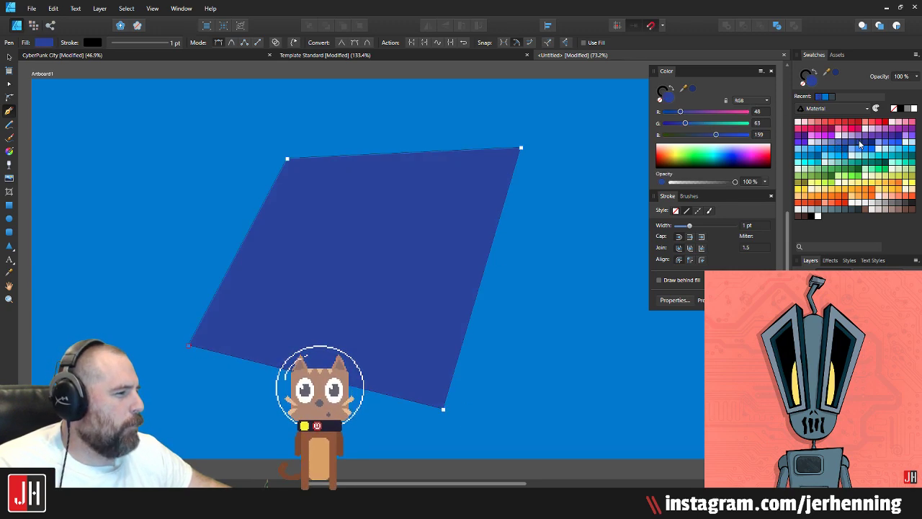
left_click(660, 101)
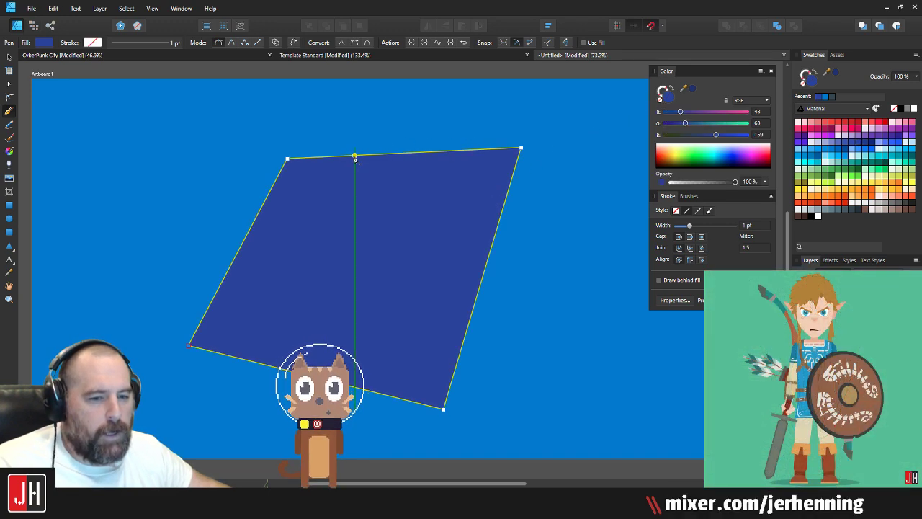
Step: Try to draw a smaller four-cornered outline on the indigo shape's upper edge with the Pen tool, then undo it
left_click(332, 157)
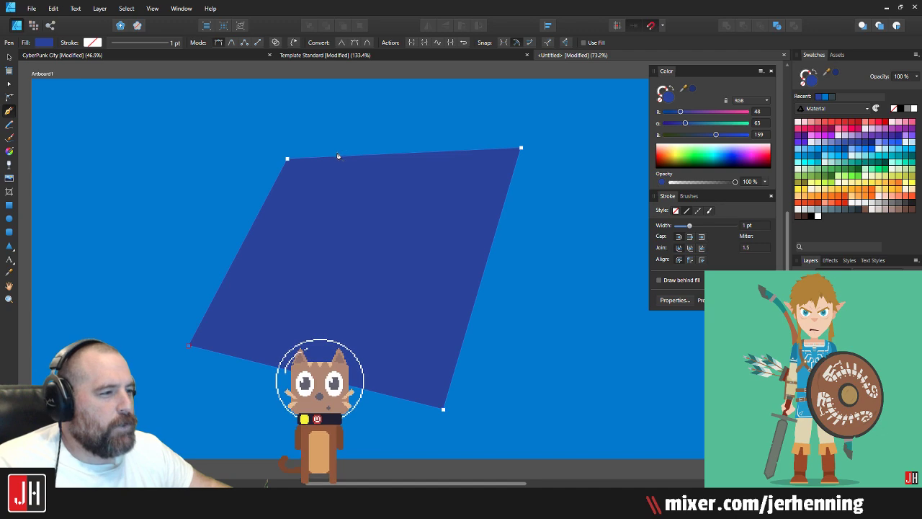
left_click(332, 158)
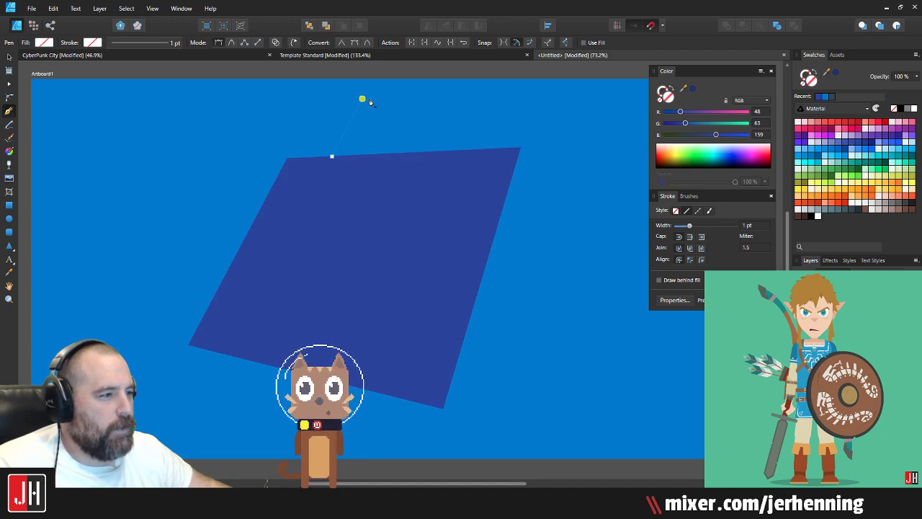
left_click(492, 148)
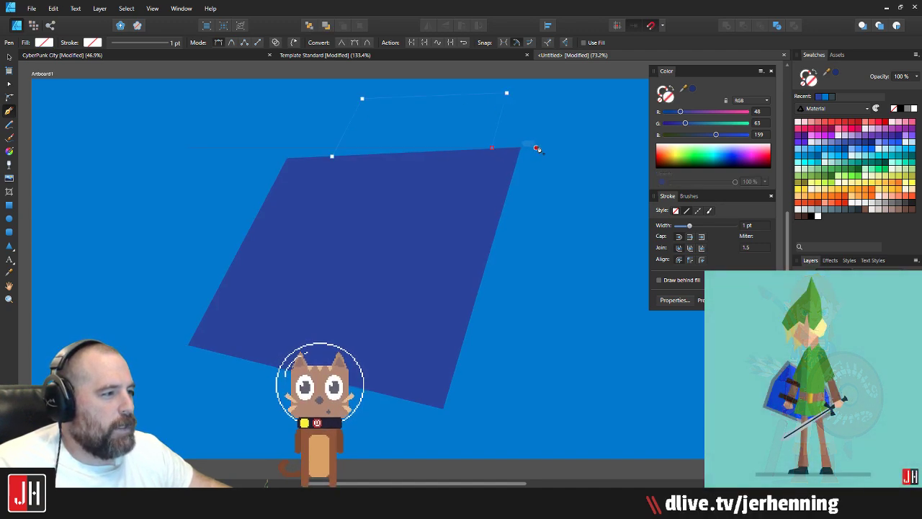
key("Escape")
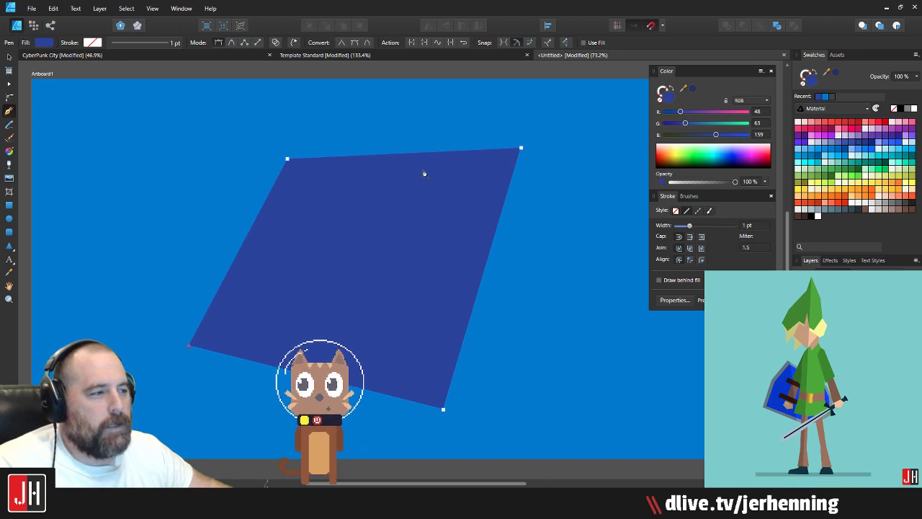
key("v")
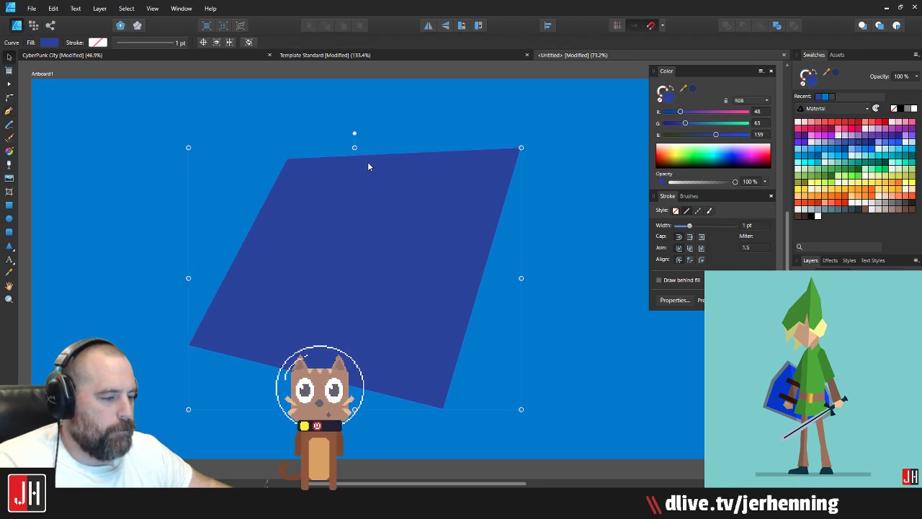
key("p")
left_click(370, 98)
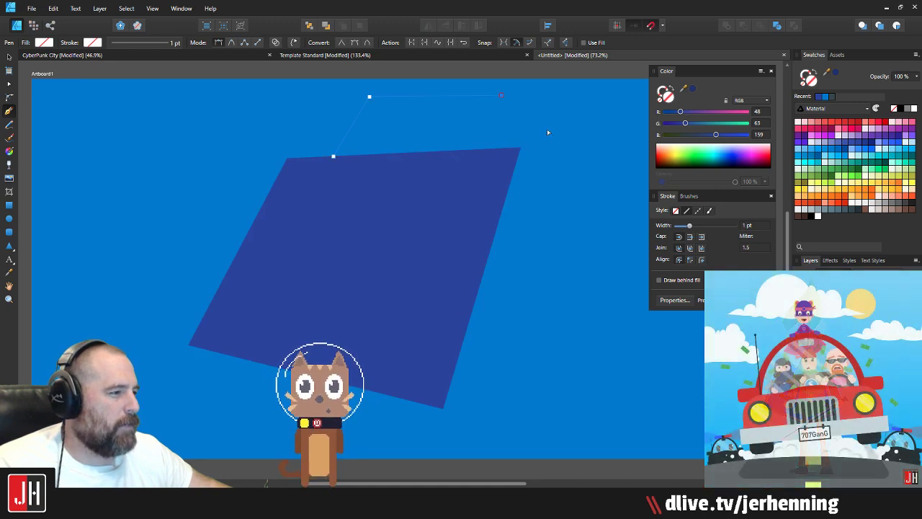
key("ctrl+z")
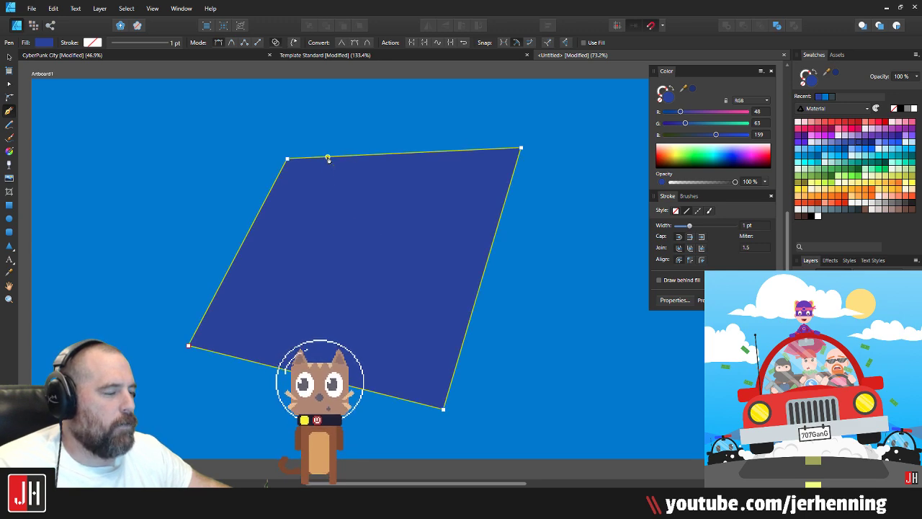
Step: Add a slanted Pen extension above the indigo shape's upper edge as part of the same object, and move the combined shape left
left_click(519, 108)
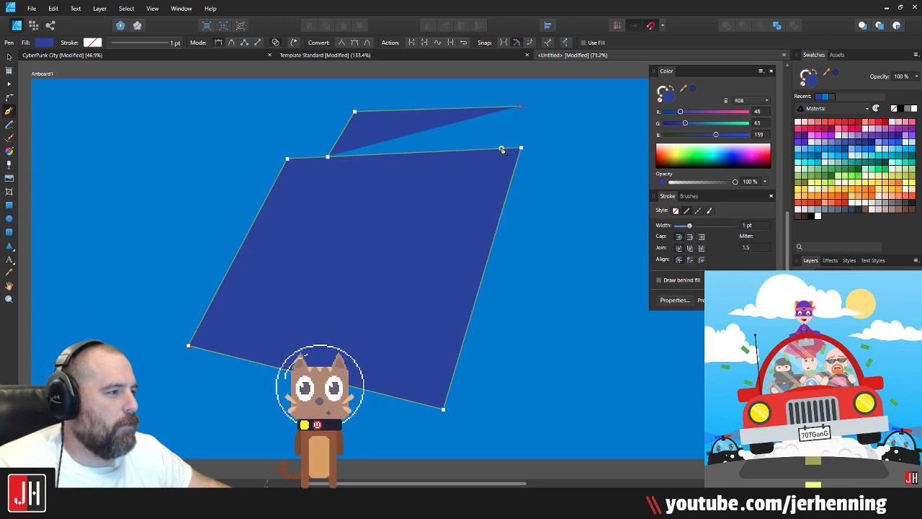
left_click(503, 149)
key("v")
left_click(539, 142)
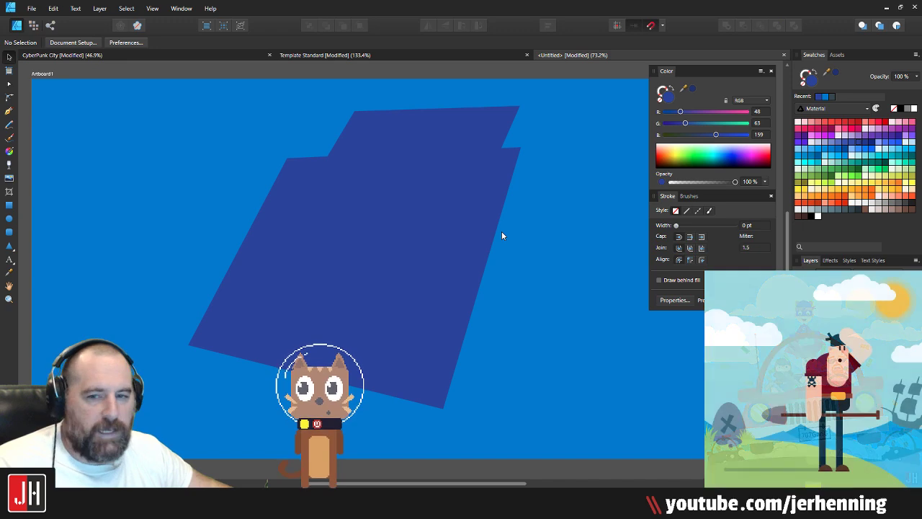
left_click_drag(446, 189, 315, 200)
left_click(461, 201)
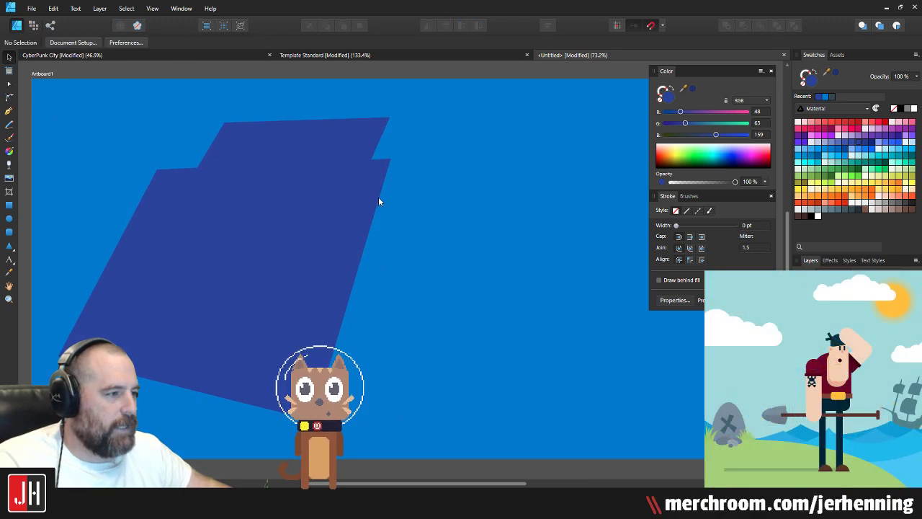
Step: Try to draw a separate curved Pen path on the indigo shape's right edge, then cancel it
key("p")
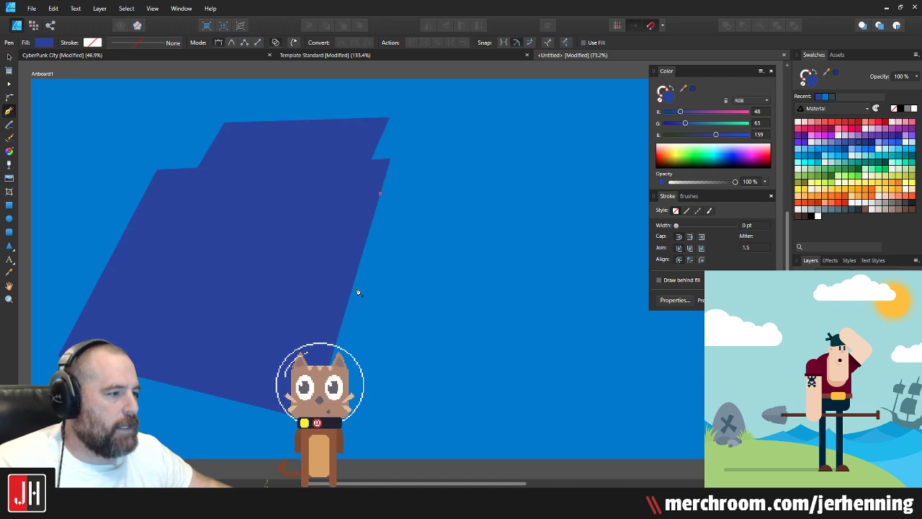
left_click_drag(353, 286, 477, 260)
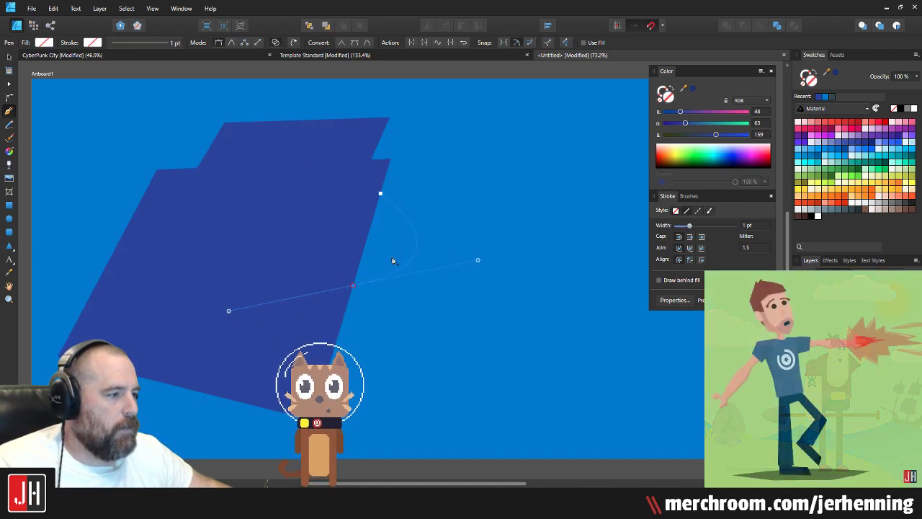
key("Escape")
Step: Add curved Pen lobes to the right and bottom edges of the selected indigo shape as part of the same object
key("v")
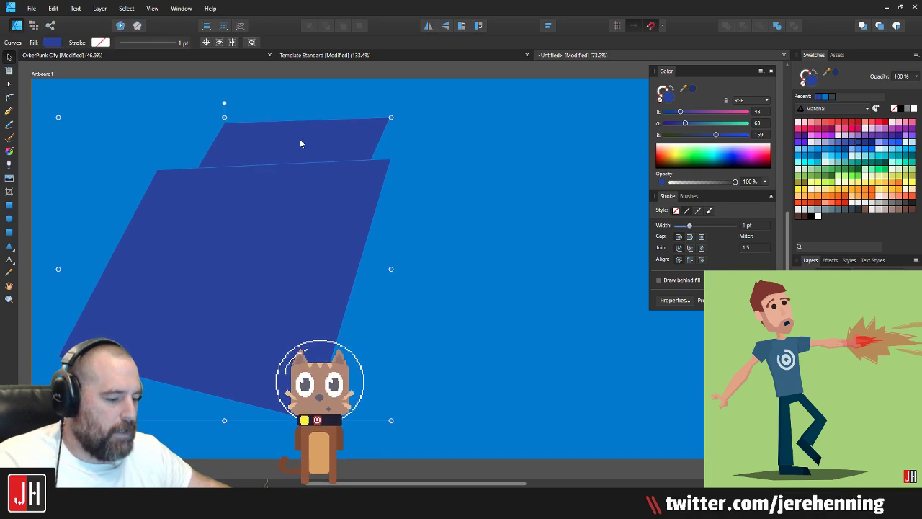
key("p")
left_click(375, 216)
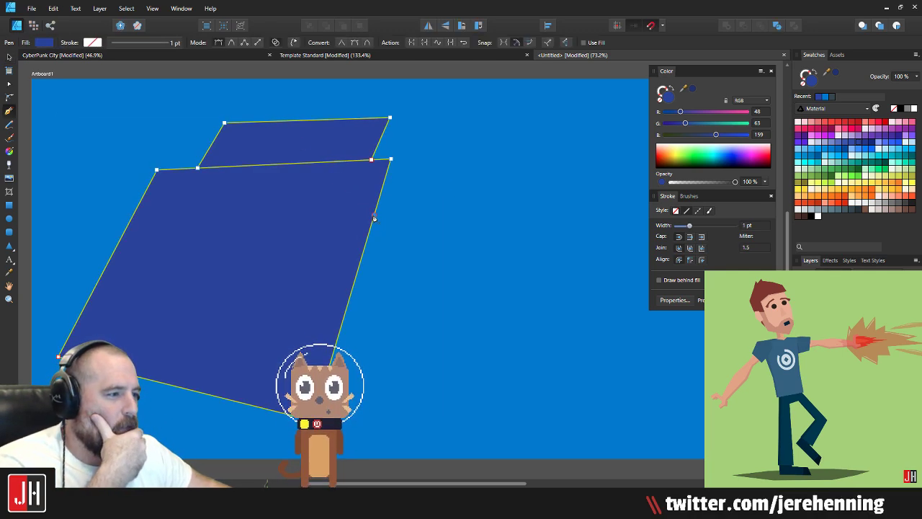
left_click_drag(338, 336, 192, 372)
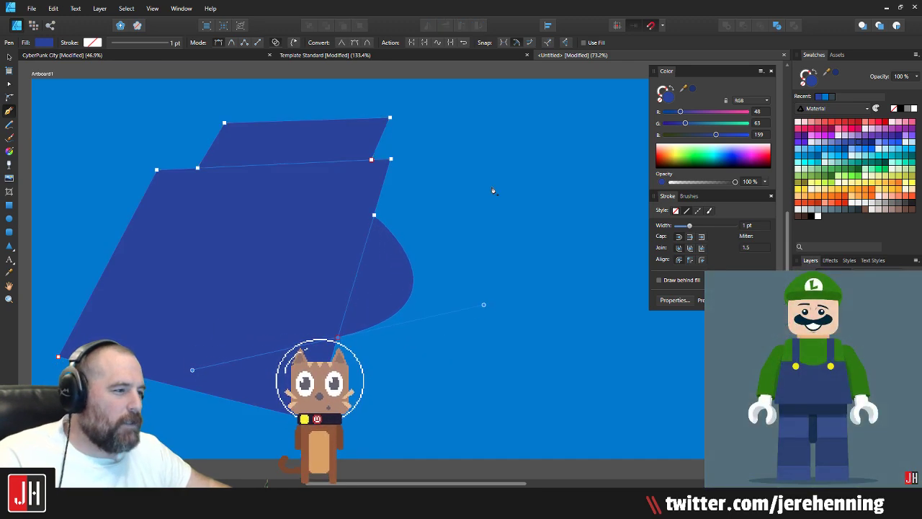
left_click_drag(157, 381, 200, 410)
key("ctrl+z")
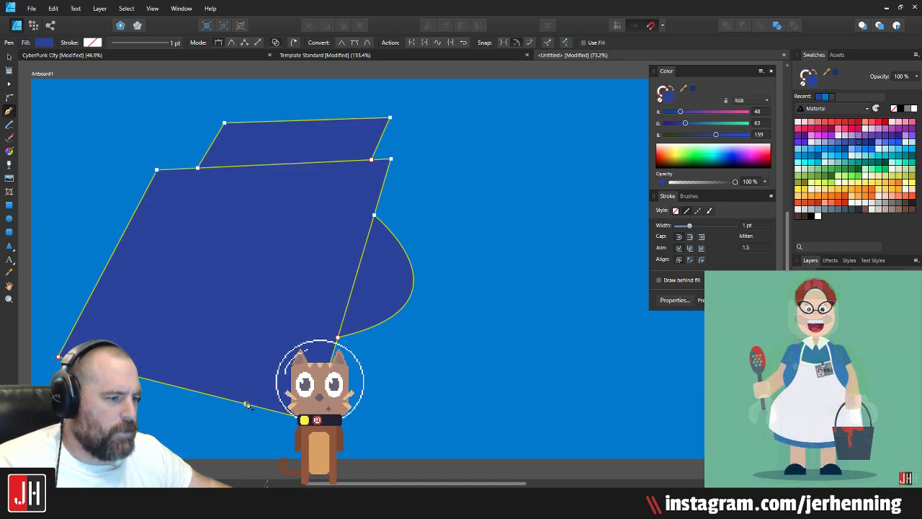
key("Escape")
key("v")
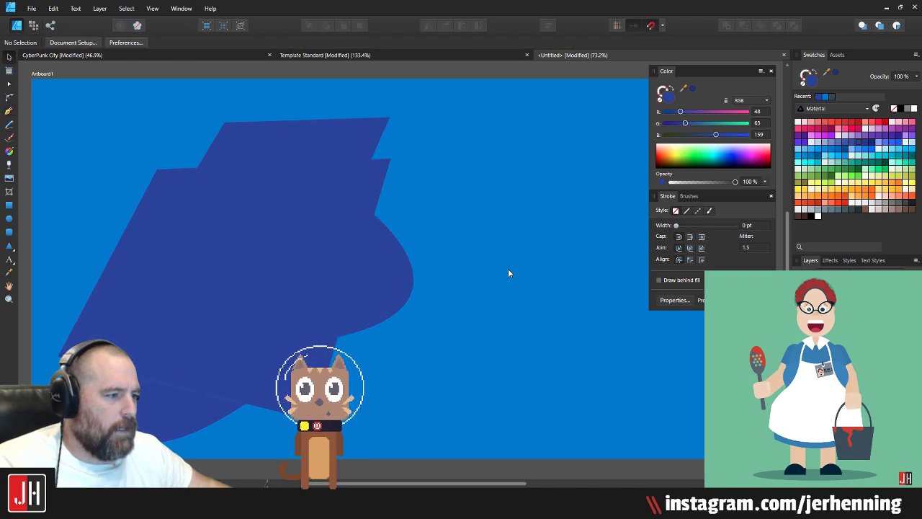
Step: Move the combined indigo shape right and slightly up as one object, and leave it unselected
left_click_drag(263, 279, 329, 261)
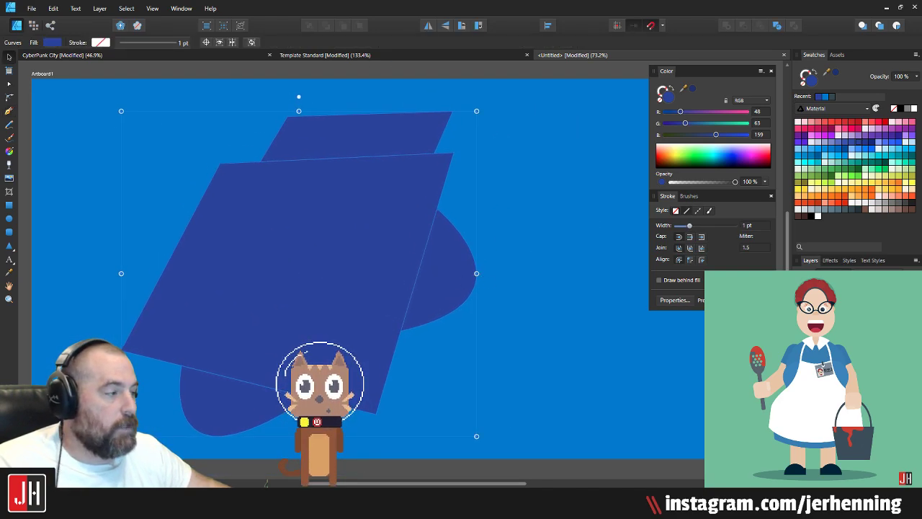
left_click(504, 252)
left_click(365, 204)
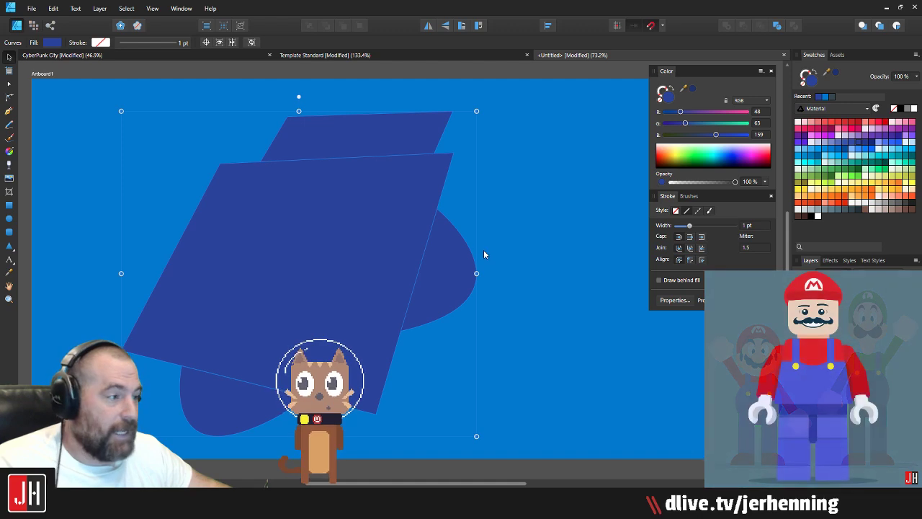
left_click(480, 202)
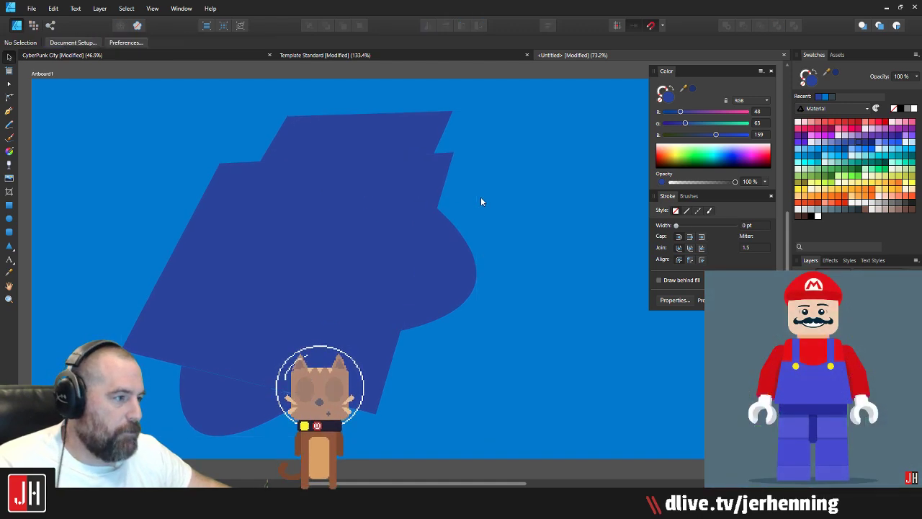
left_click(402, 222)
left_click(511, 196)
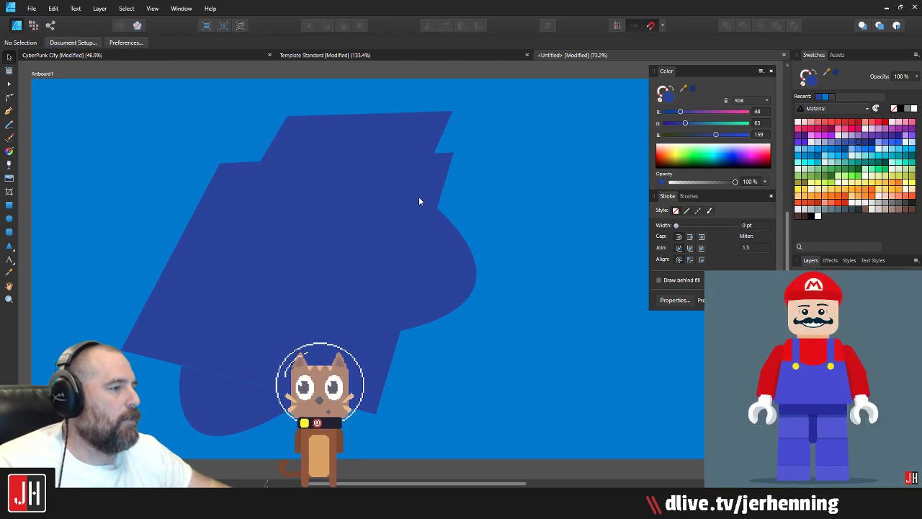
Step: Shift the combined indigo shape slightly down and left, and delete it from the artboard
left_click(419, 199)
left_click_drag(419, 199, 378, 221)
left_click(555, 214)
left_click(324, 229)
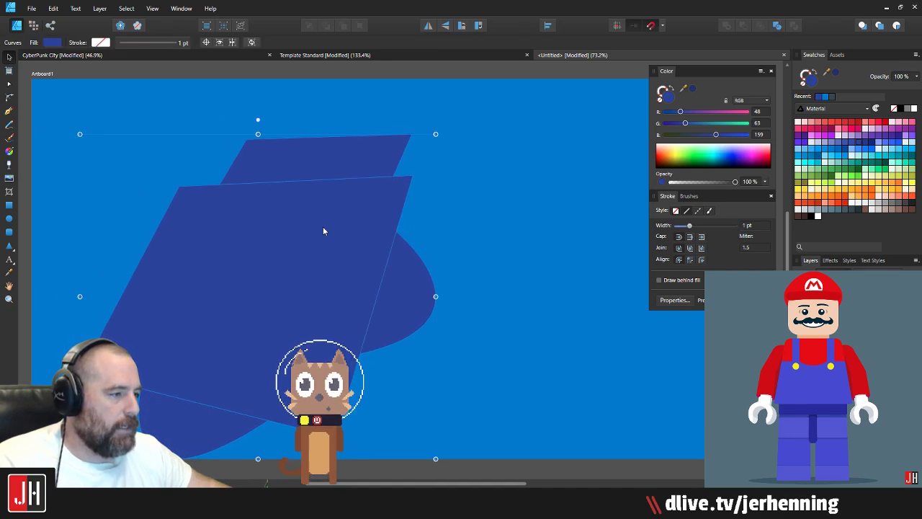
key("Delete")
Step: Try out freehand filled shapes with the Pencil tool in the middle of the artboard, undoing each one
left_click(9, 124)
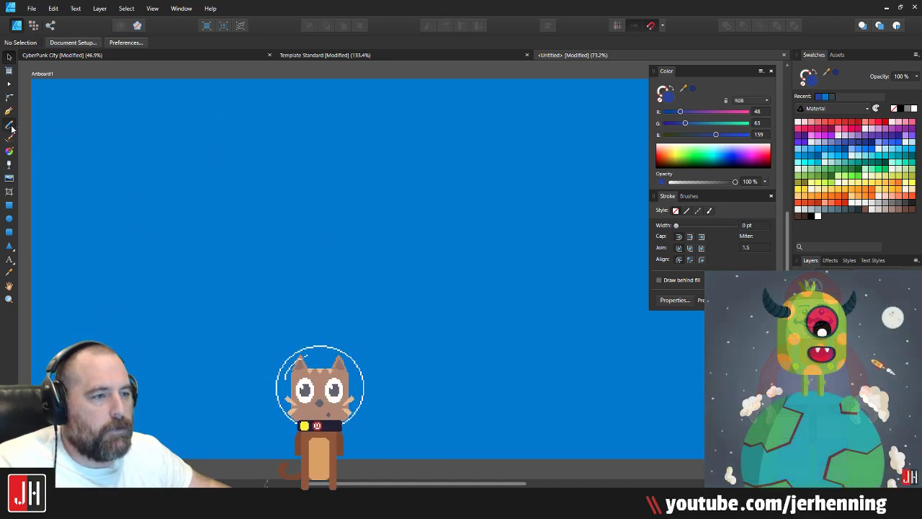
mouse_move(267, 227)
left_mouse_down()
mouse_move(286, 346)
mouse_move(307, 294)
mouse_move(402, 243)
left_mouse_up()
key("ctrl+z")
mouse_move(320, 184)
left_mouse_down()
mouse_move(327, 347)
mouse_move(382, 268)
mouse_move(468, 242)
left_mouse_up()
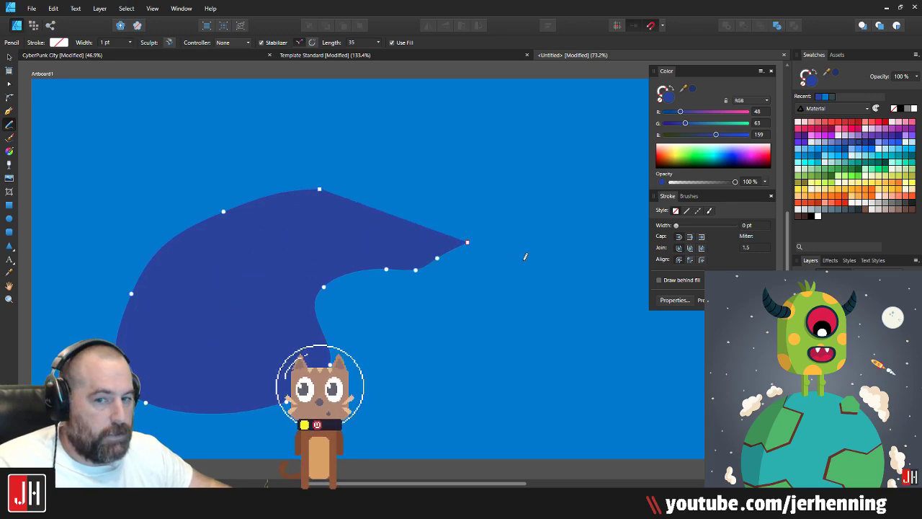
key("ctrl+z")
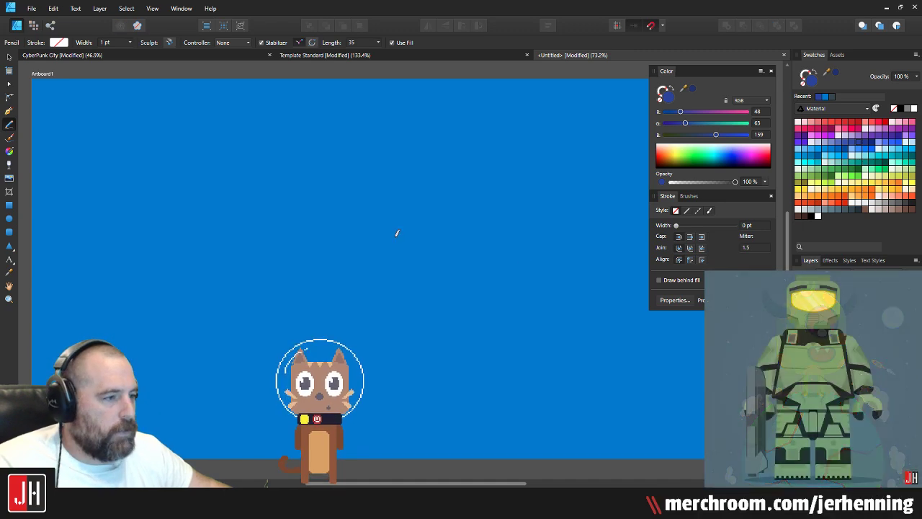
Step: Draw a smooth indigo-filled freeform shape with the Pencil tool, with a pointed tip at its upper right
mouse_move(330, 212)
left_mouse_down()
mouse_move(185, 282)
mouse_move(191, 356)
mouse_move(254, 382)
mouse_move(364, 330)
left_mouse_up()
mouse_move(350, 268)
left_mouse_down()
mouse_move(379, 244)
mouse_move(416, 235)
left_mouse_up()
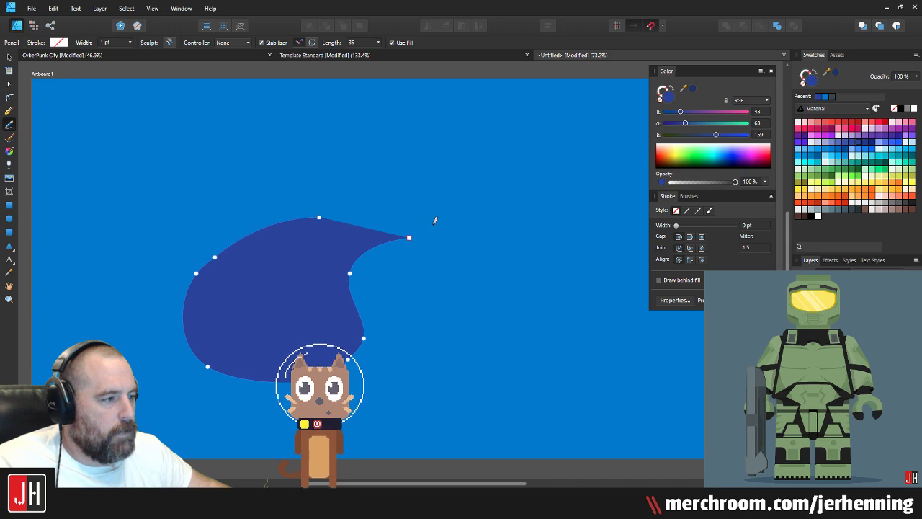
Step: Try extending the pointed freeform shape and drawing a larger one with the Pencil tool, undoing both so the artboard is empty
mouse_move(497, 187)
left_mouse_down()
mouse_move(445, 131)
mouse_move(332, 119)
left_mouse_up()
key("ctrl+z")
key("ctrl+z")
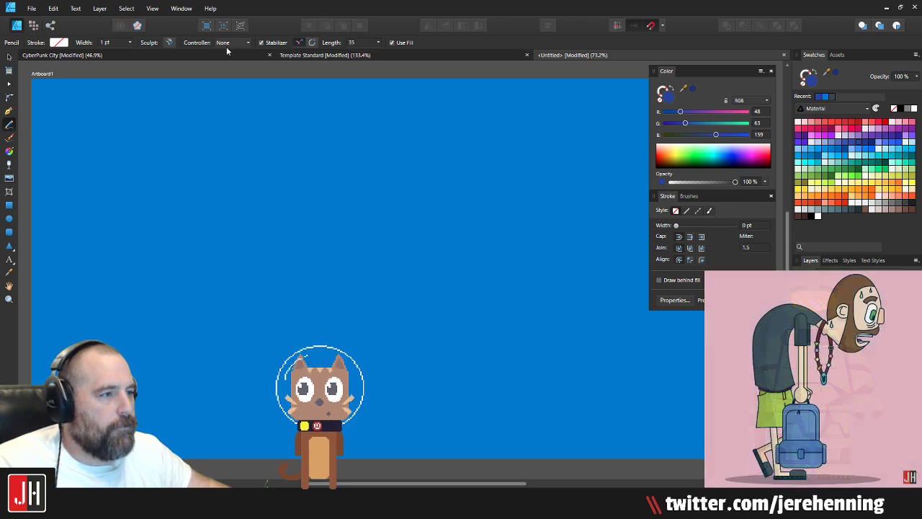
mouse_move(277, 148)
left_mouse_down()
mouse_move(199, 181)
mouse_move(238, 309)
mouse_move(381, 268)
mouse_move(529, 176)
mouse_move(385, 108)
left_mouse_up()
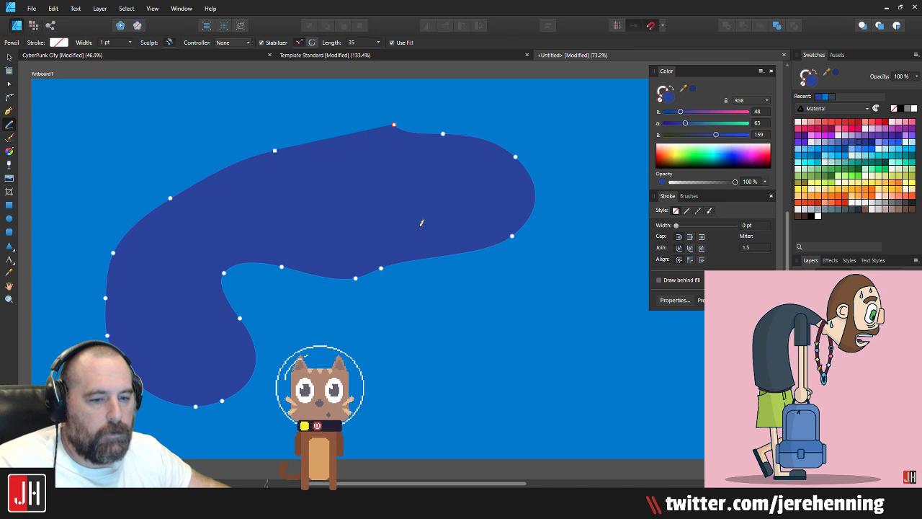
key("ctrl+z")
key("ctrl+z")
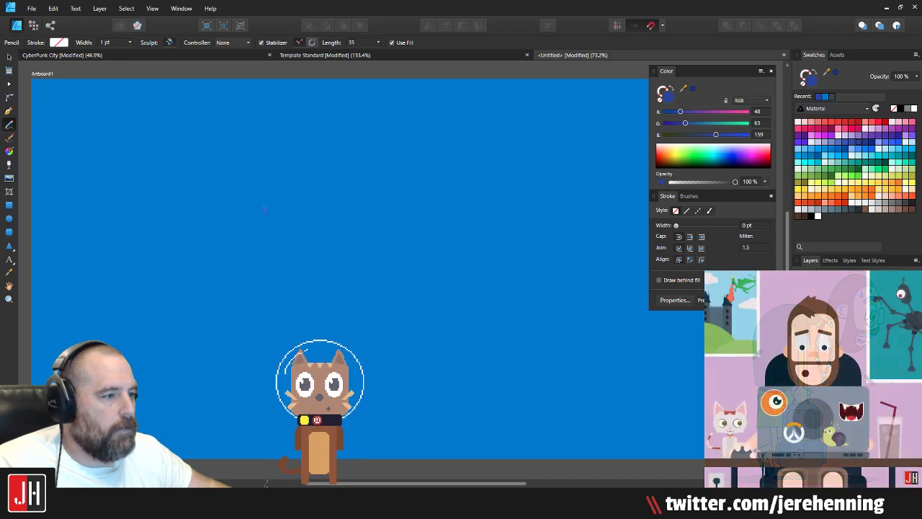
Step: Draw an indigo-filled freeform shape with the Pencil tool and extend it up and right with further strokes from its end point
mouse_move(267, 207)
left_mouse_down()
mouse_move(145, 357)
mouse_move(277, 309)
mouse_move(250, 256)
mouse_move(299, 246)
left_mouse_up()
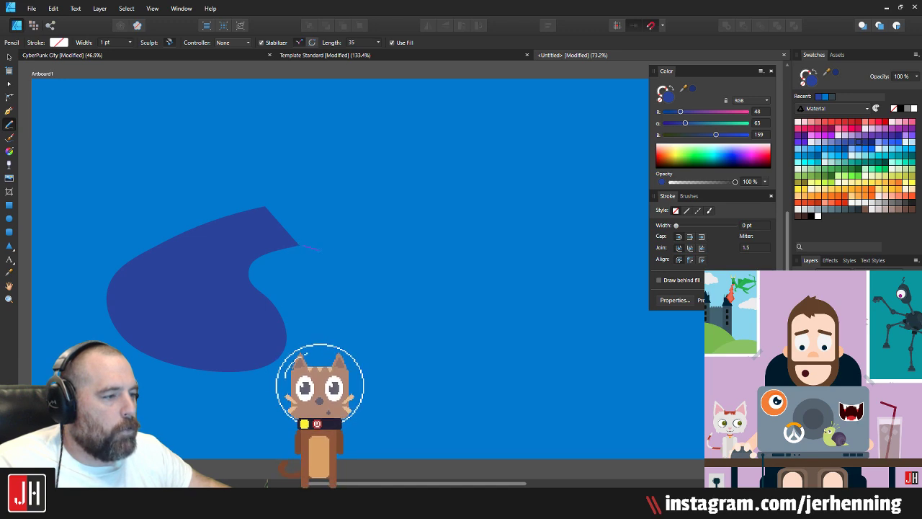
mouse_move(320, 251)
left_mouse_down()
mouse_move(426, 224)
mouse_move(284, 124)
left_mouse_up()
key("ctrl+z")
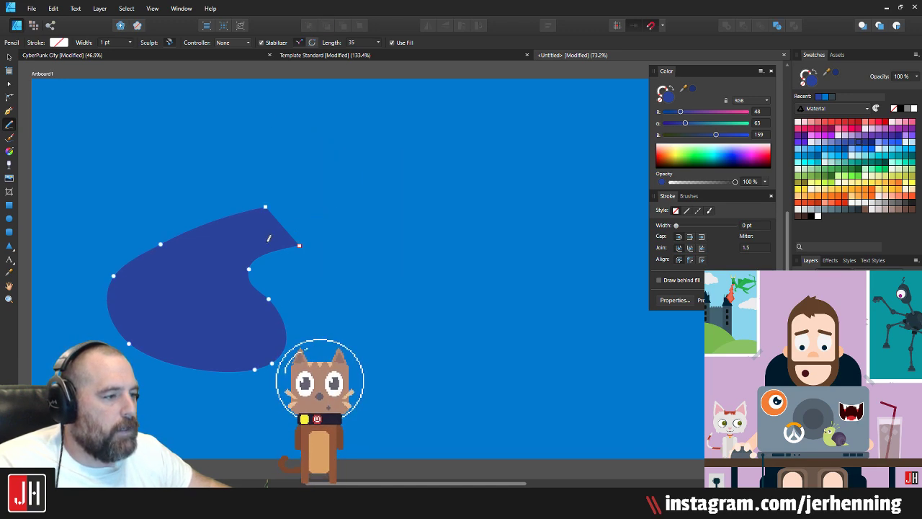
mouse_move(300, 244)
left_mouse_down()
mouse_move(367, 246)
mouse_move(469, 187)
mouse_move(363, 132)
left_mouse_up()
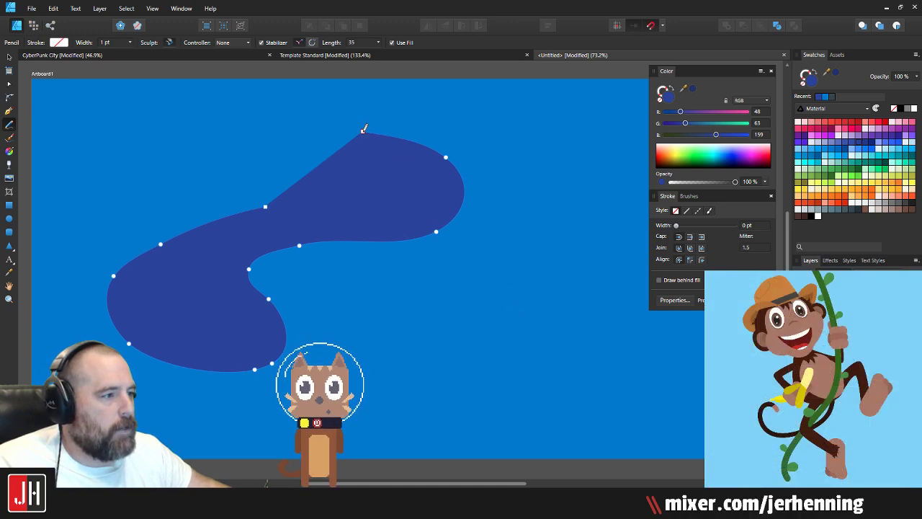
mouse_move(296, 115)
left_mouse_down()
mouse_move(265, 153)
mouse_move(281, 180)
left_mouse_up()
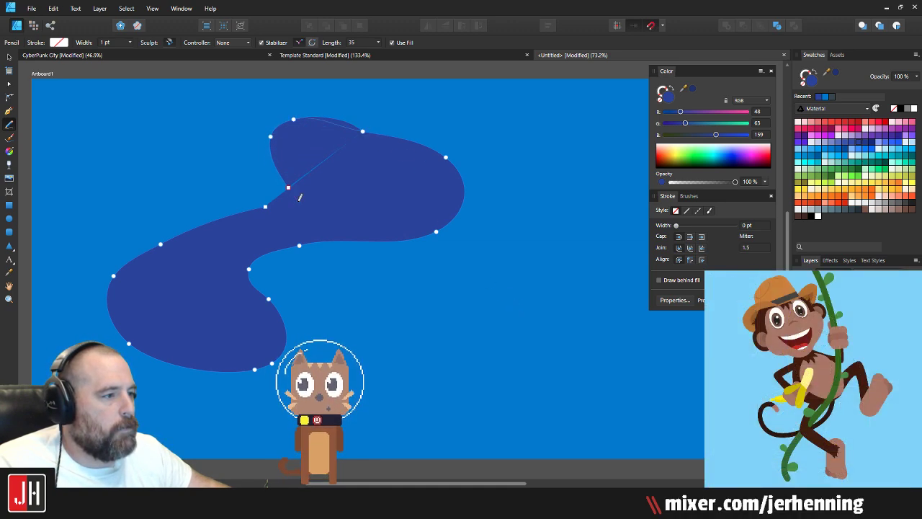
Step: Leave the Pencil tool and delete the extended indigo shape from the artboard
key("v")
left_click(499, 273)
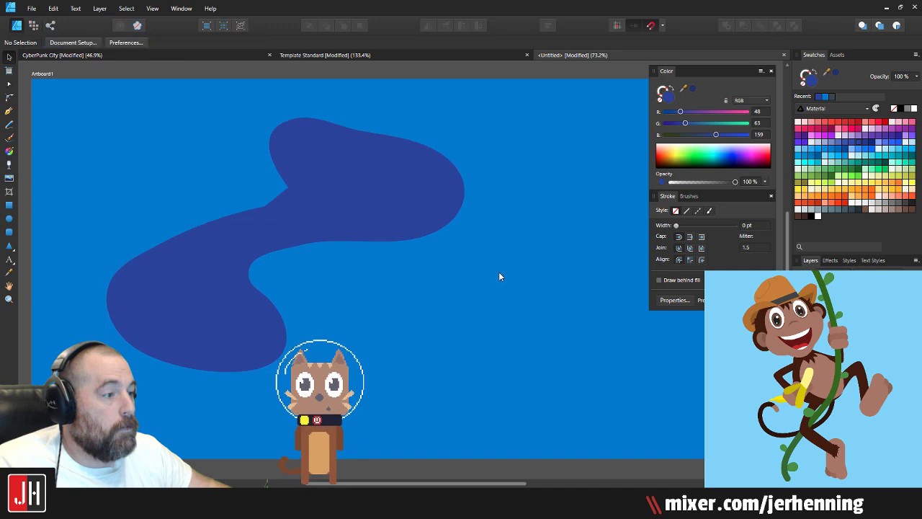
left_click(360, 216)
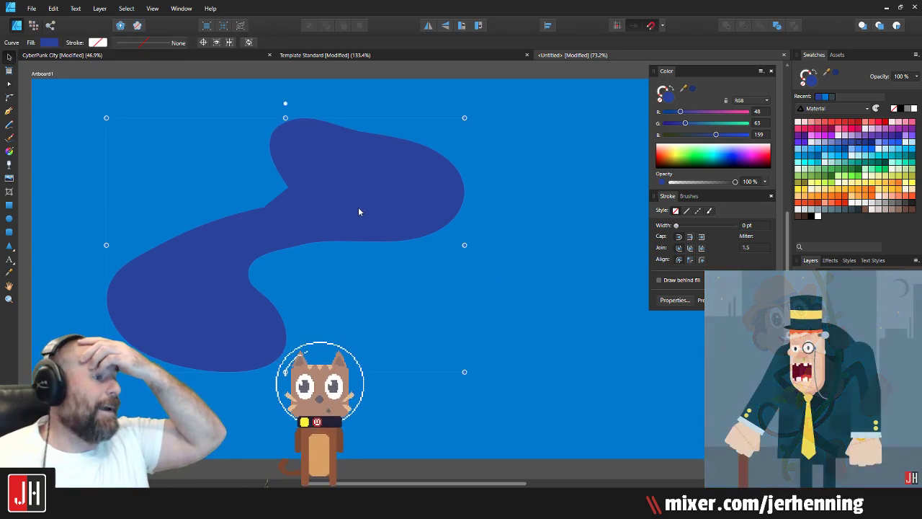
key("Delete")
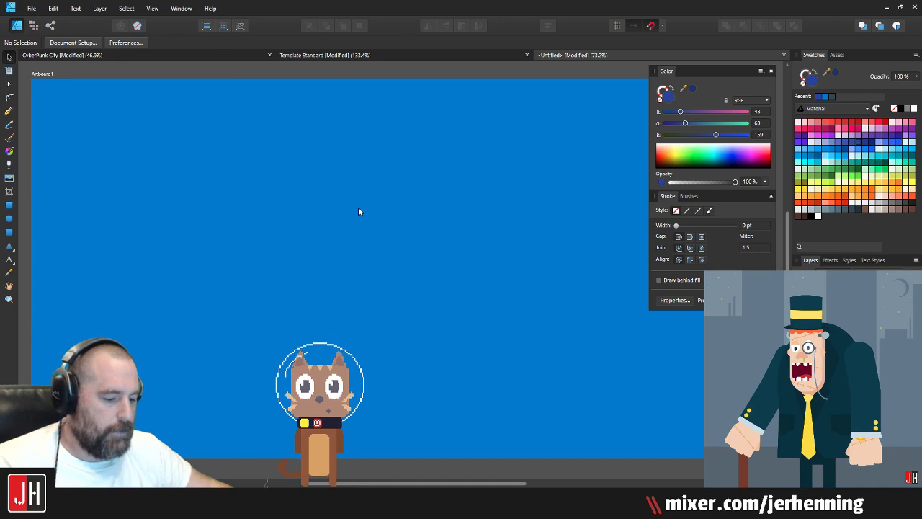
Step: Draw a rounded indigo shape with the Pencil tool low on the artboard and continue it from its end node into a tall lobed outline
key("n")
mouse_move(239, 272)
left_mouse_down()
mouse_move(151, 383)
mouse_move(362, 289)
left_mouse_up()
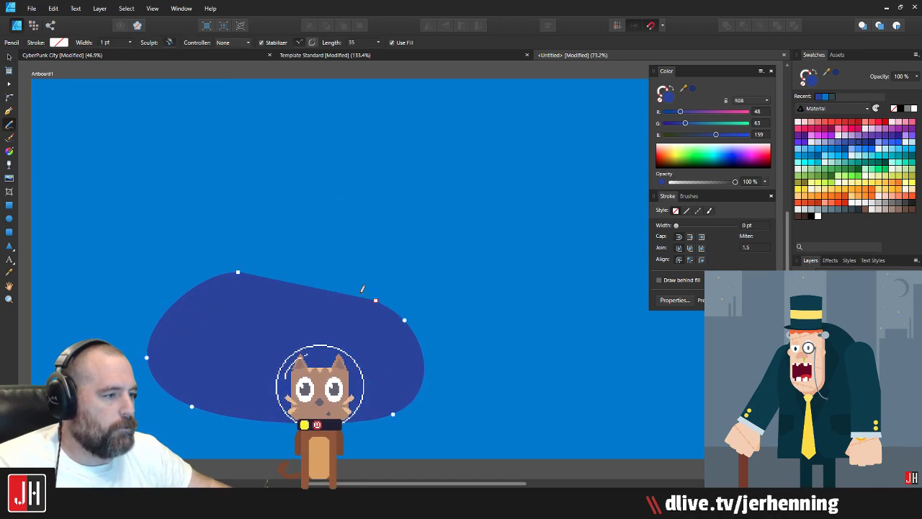
left_click_drag(435, 263, 261, 165)
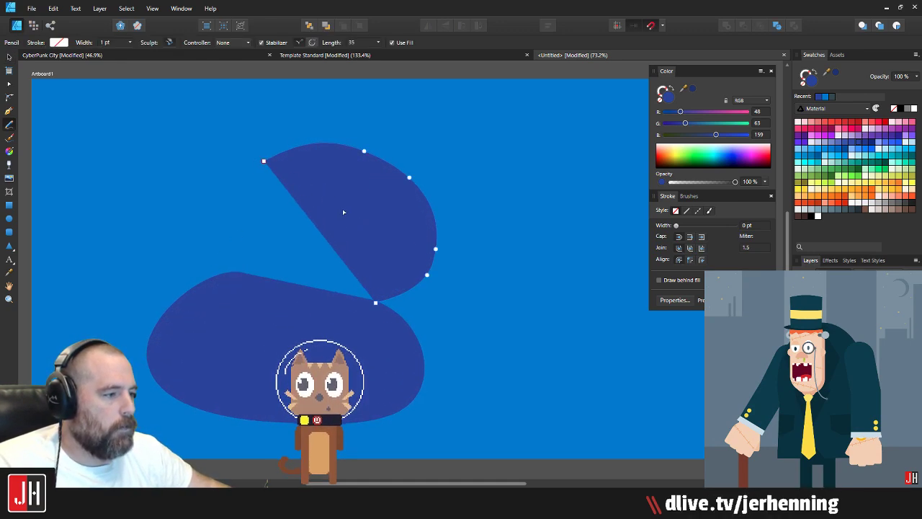
key("ctrl+z")
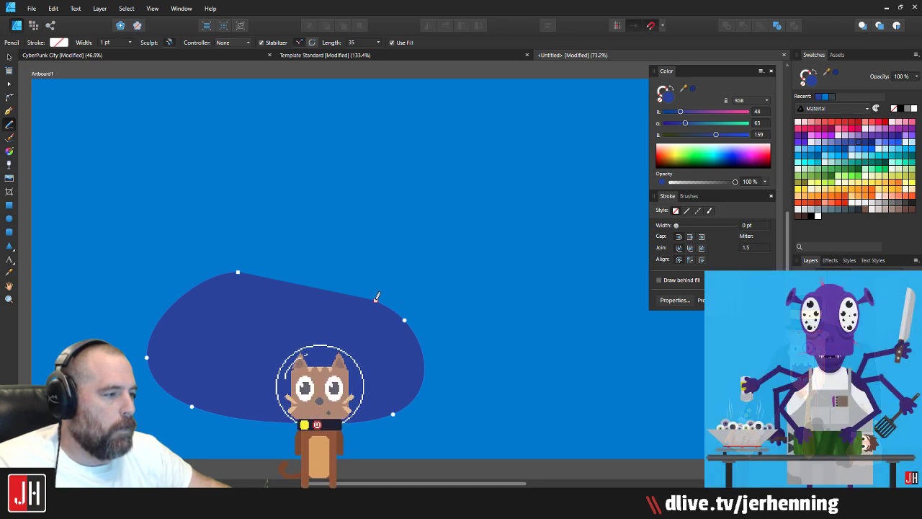
mouse_move(377, 296)
left_mouse_down()
mouse_move(425, 175)
mouse_move(249, 108)
mouse_move(263, 104)
mouse_move(139, 189)
mouse_move(189, 222)
left_mouse_up()
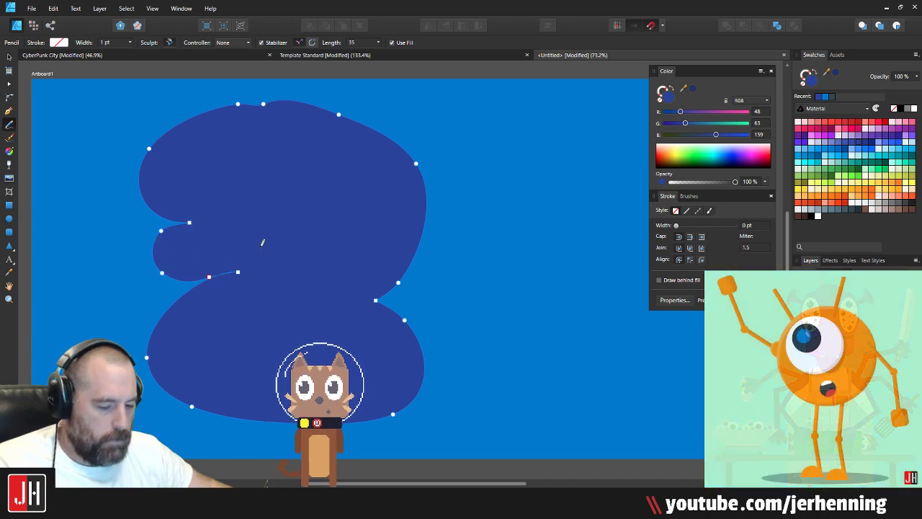
Step: Delete the lobed indigo shape and close the untitled document without saving its changes
key("v")
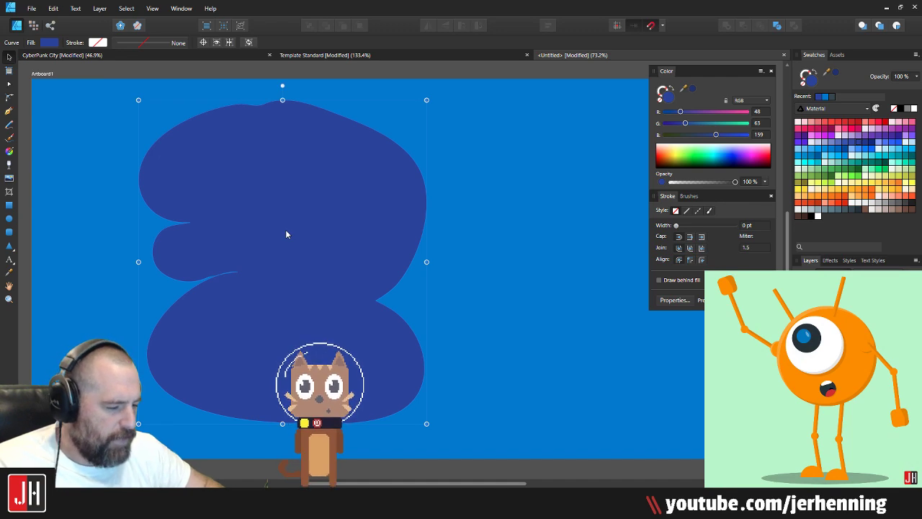
key("Delete")
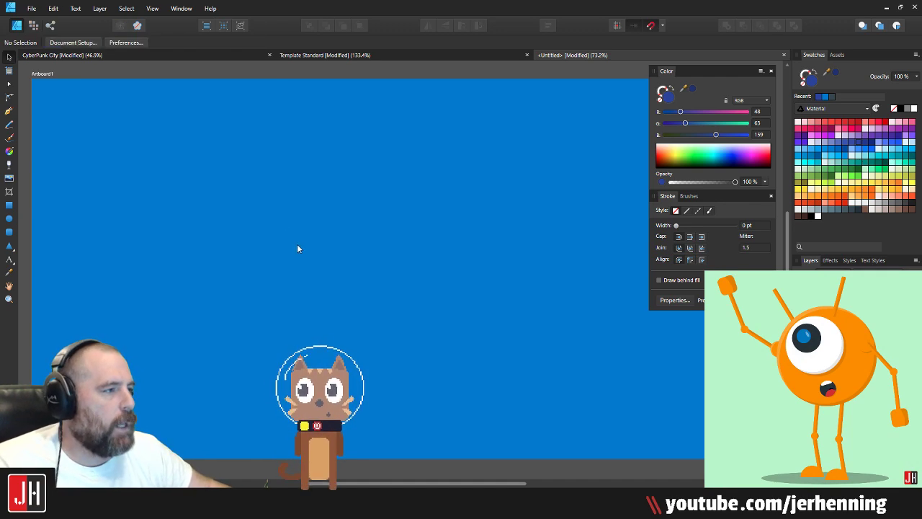
left_click(784, 55)
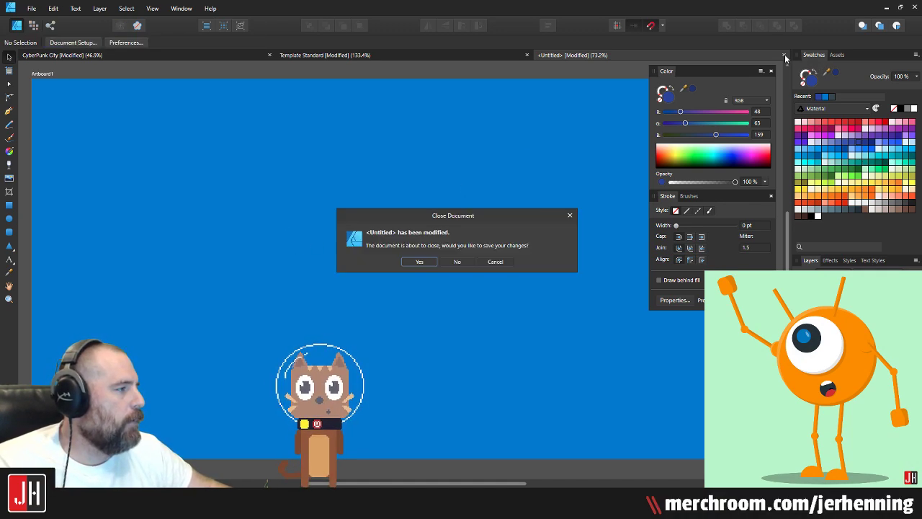
left_click(455, 263)
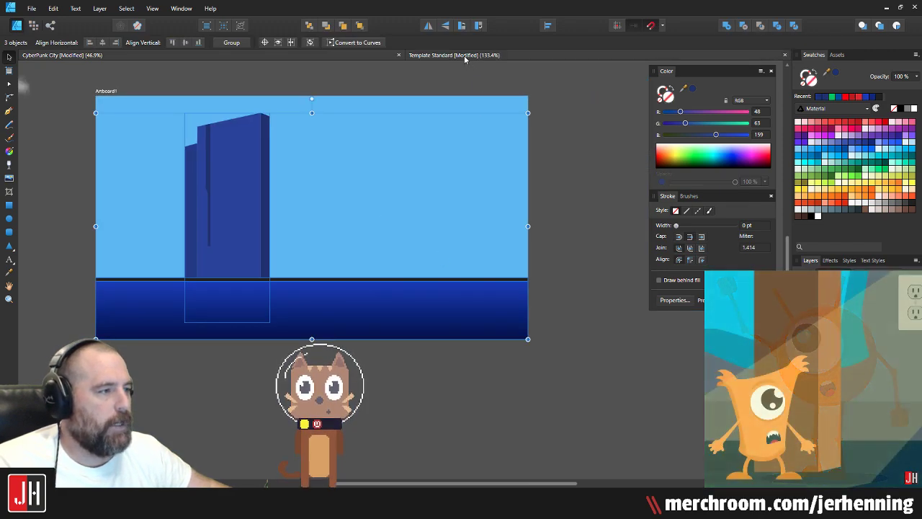
Step: Switch to the Template Standard document and show the building with the empty sky beside it on the Instagram artboard
left_click(464, 56)
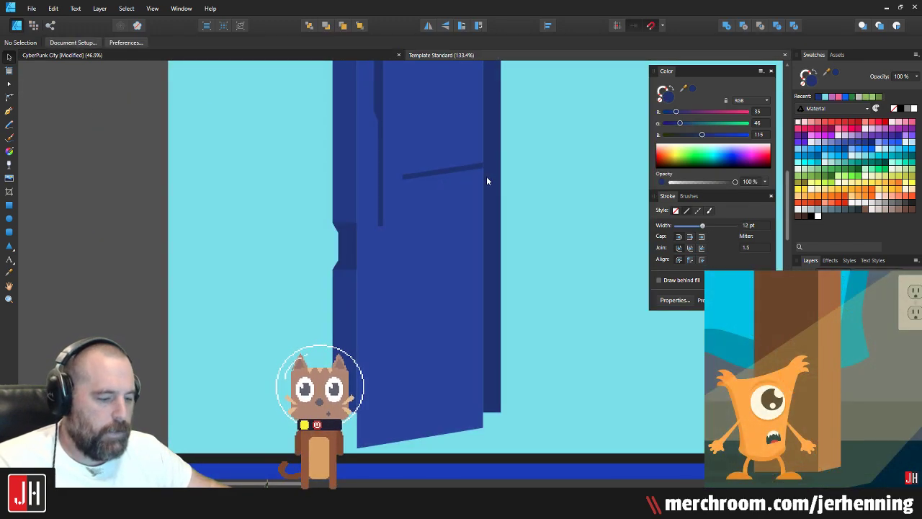
key("alt+space")
key("Escape")
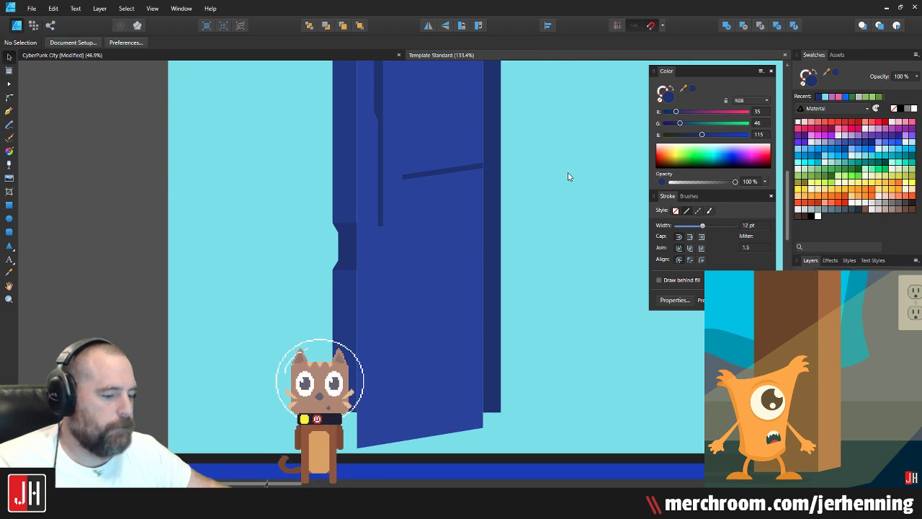
scroll(573, 181, "down", 3)
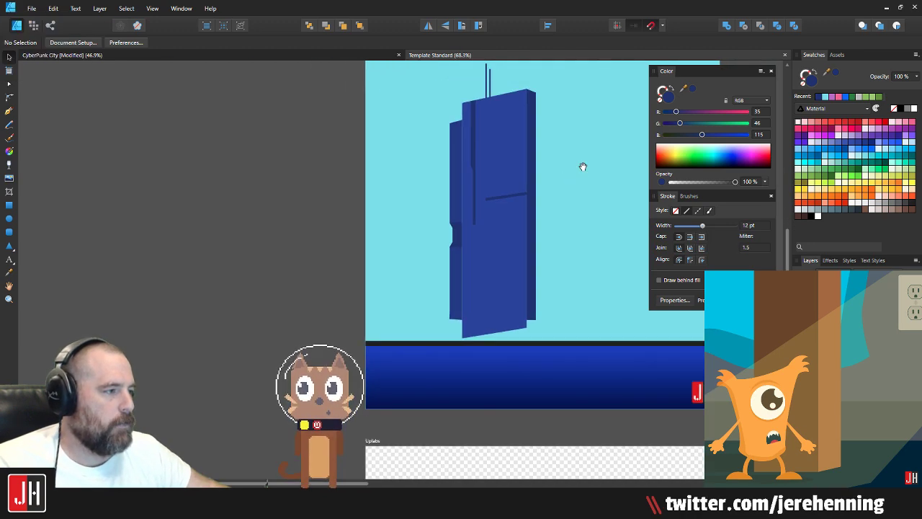
left_click_drag(582, 166, 451, 198)
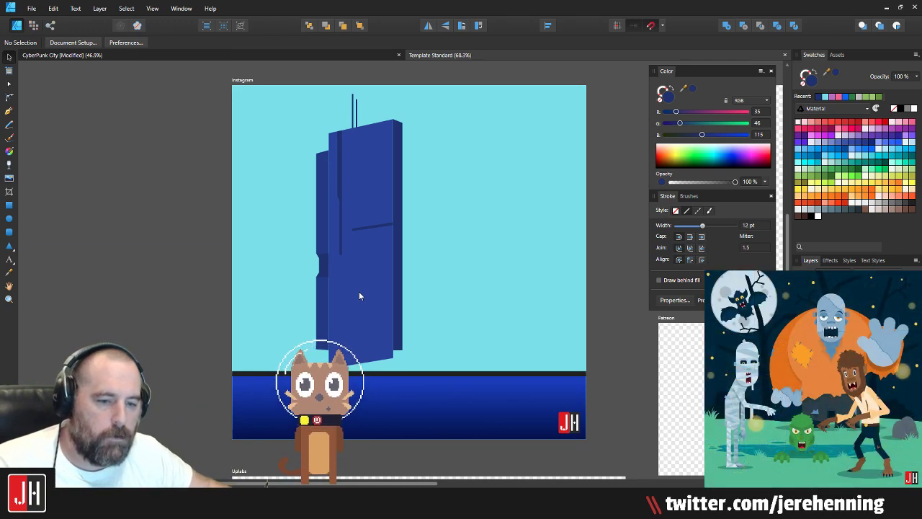
scroll(380, 326, "up", 2)
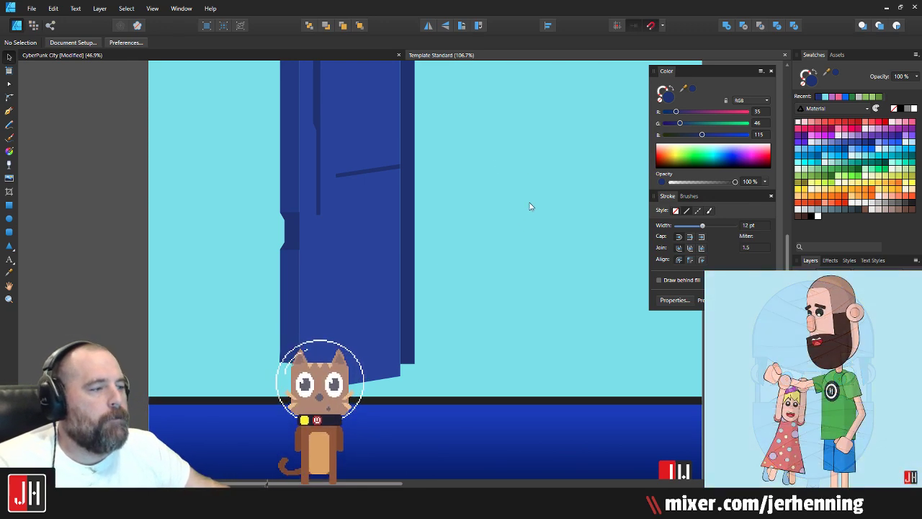
scroll(546, 160, "right", 3)
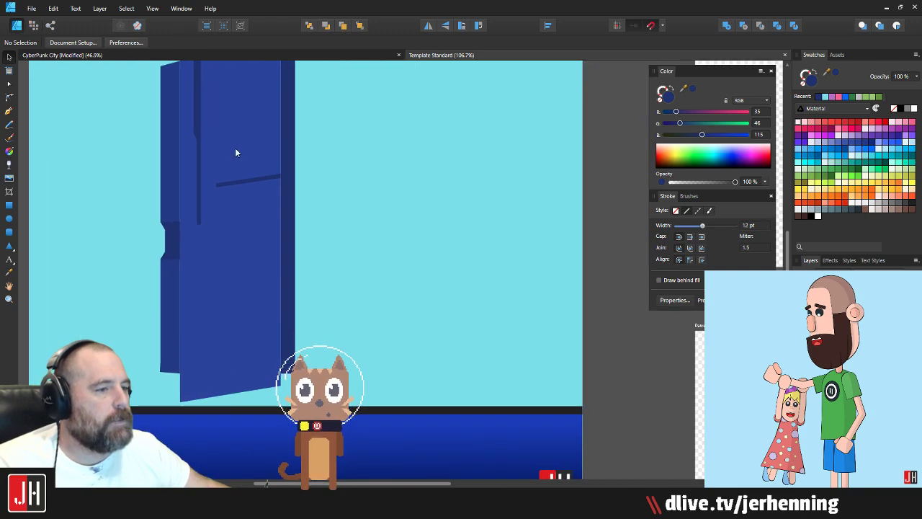
Step: Draw a closed four-sided outline with the Pen tool in the empty sky to the right of the building
left_click(9, 111)
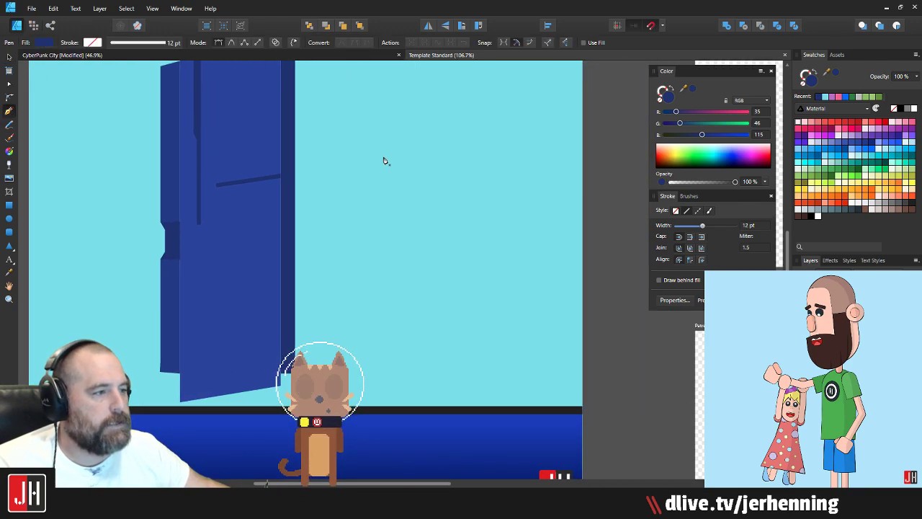
left_click(379, 337)
left_click(529, 329)
left_click(550, 105)
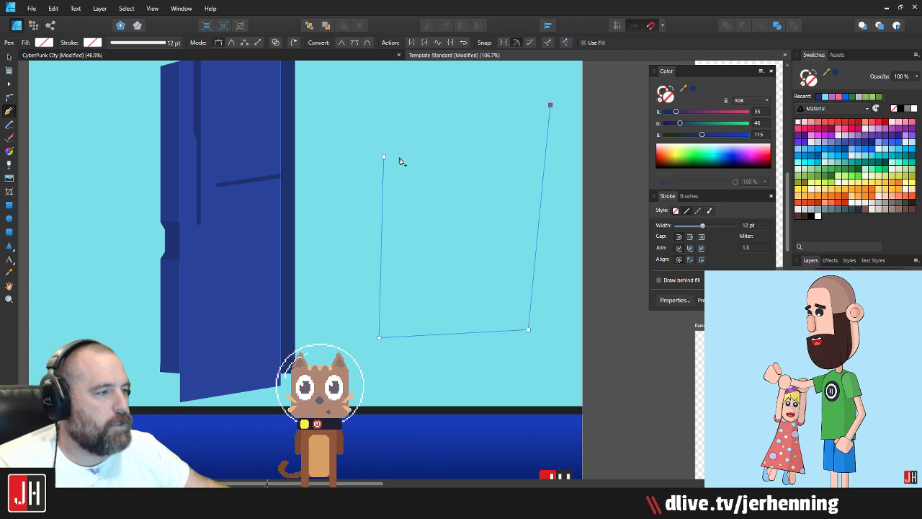
left_click(384, 157)
Step: Give the four-sided outline a dark green stroke (RGB 0, 77, 64) and leave it unselected
left_click(805, 75)
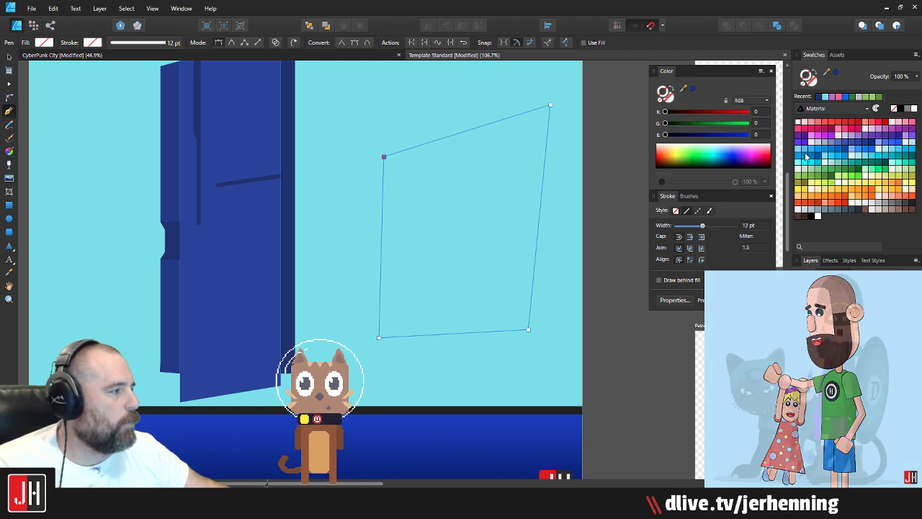
left_click(886, 162)
key("v")
left_click(614, 202)
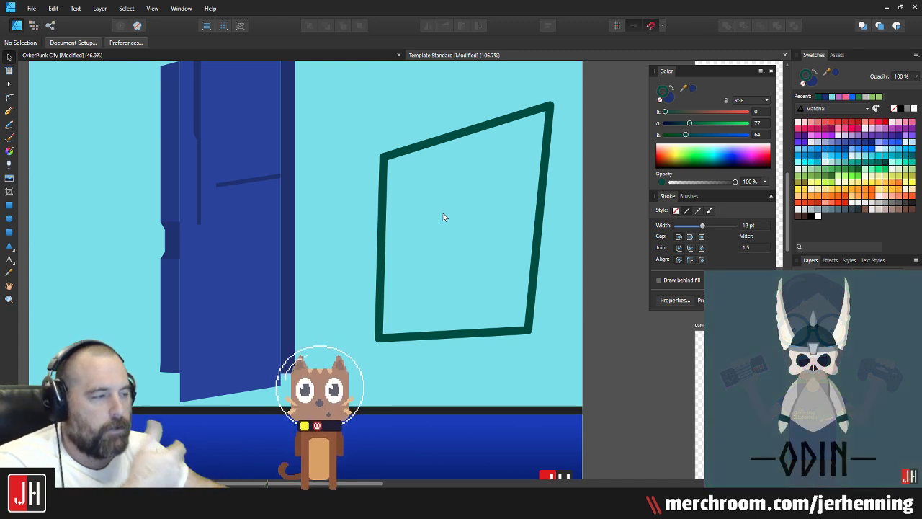
Step: Move the green outline's upper-right corner node inward and down with the Node tool, and delete the outline
left_click(421, 148)
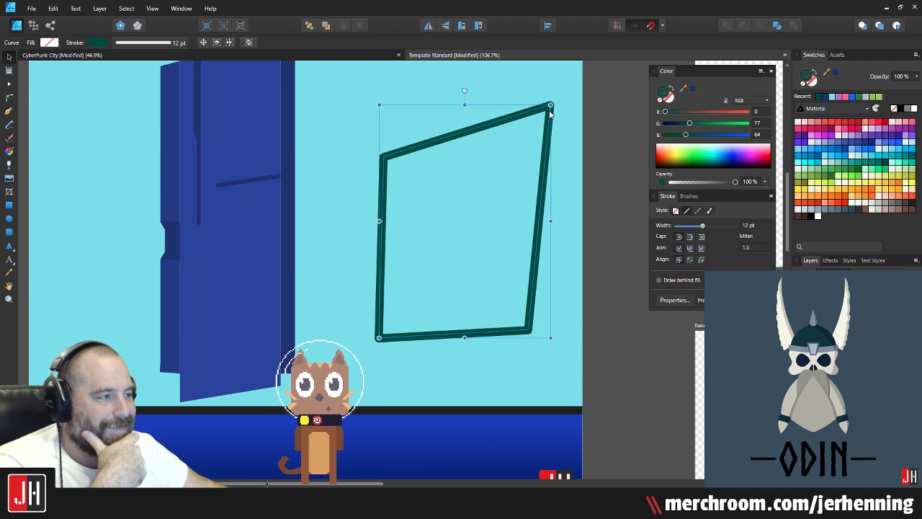
key("a")
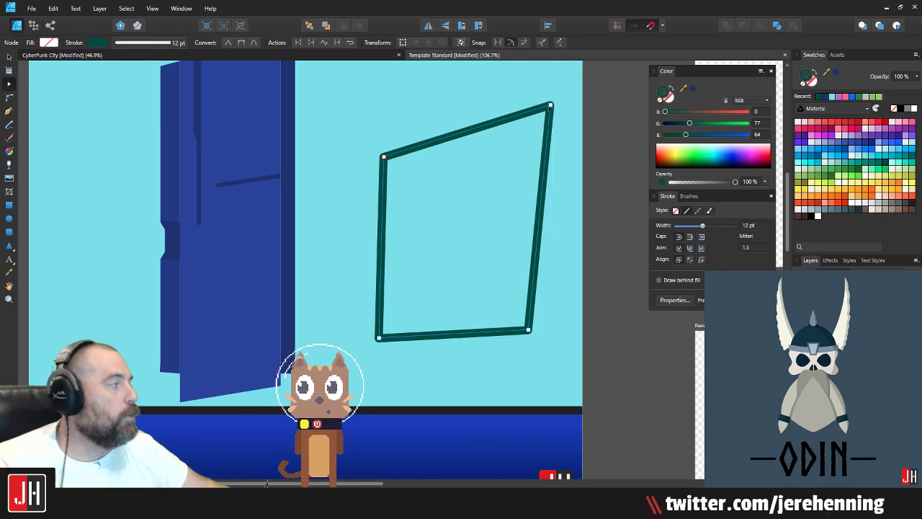
left_click_drag(551, 106, 471, 188)
key("v")
left_click(493, 181)
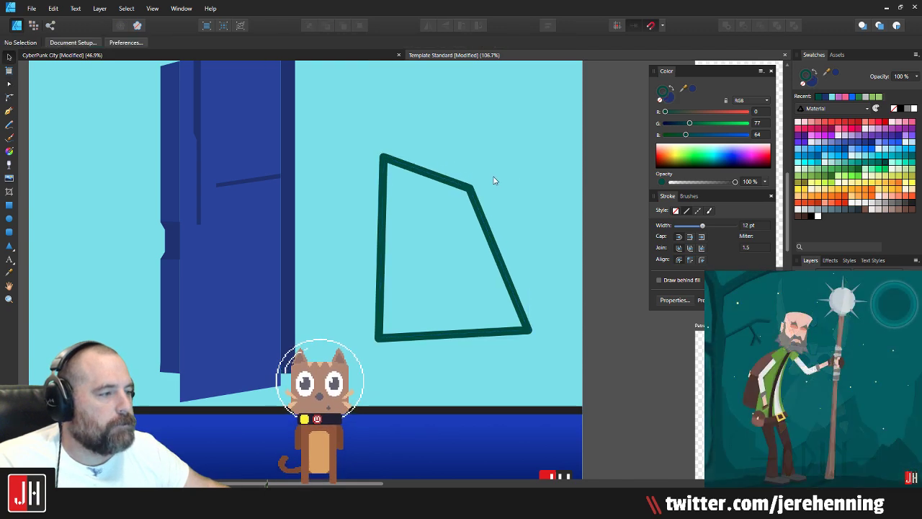
left_click(472, 192)
key("Delete")
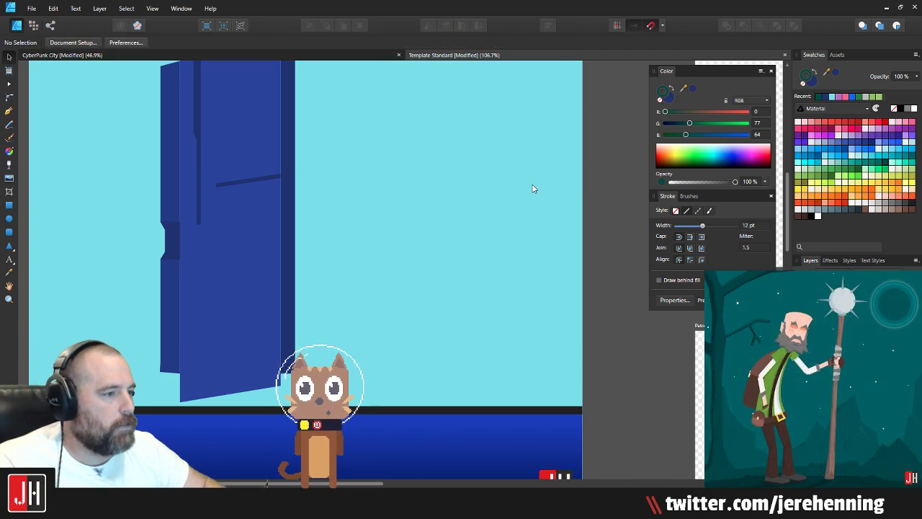
Step: Select all five parts of the building and move them down and slightly left so its base sits behind the ground strip
scroll(615, 204, "down", 3)
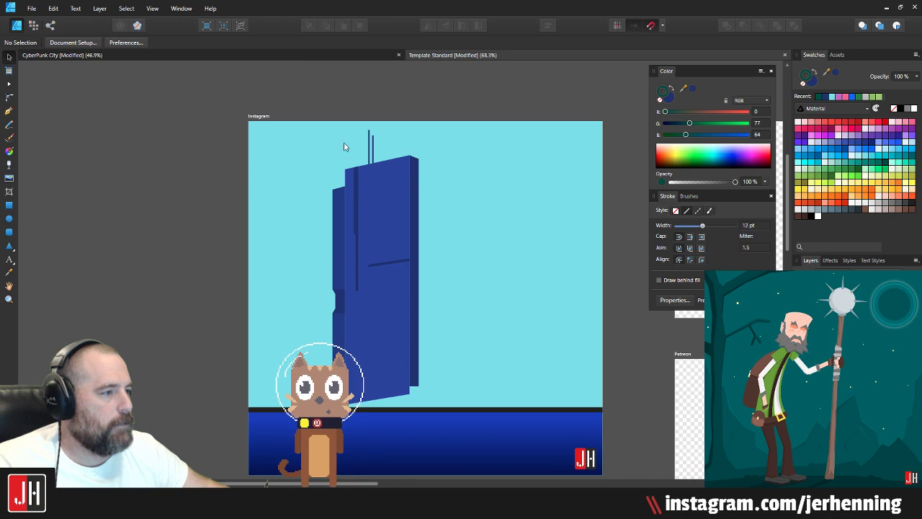
left_click_drag(219, 98, 505, 426)
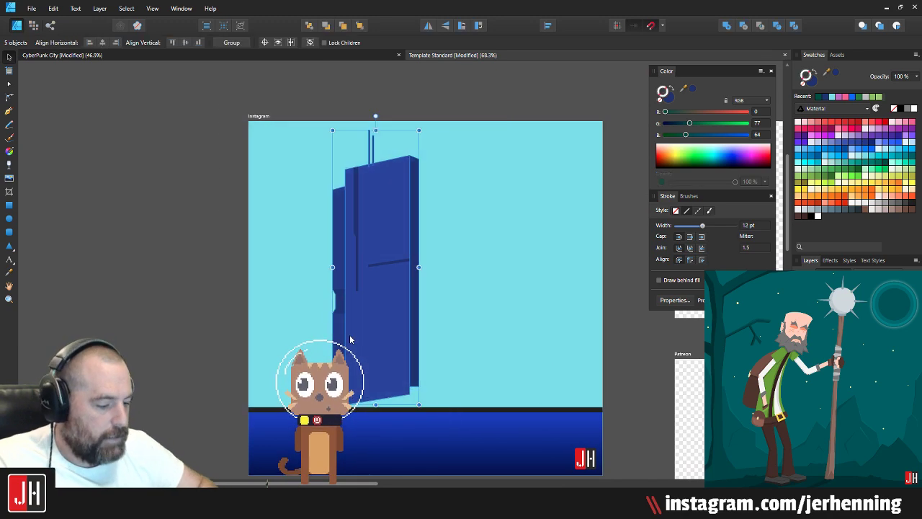
left_click_drag(389, 314, 368, 346)
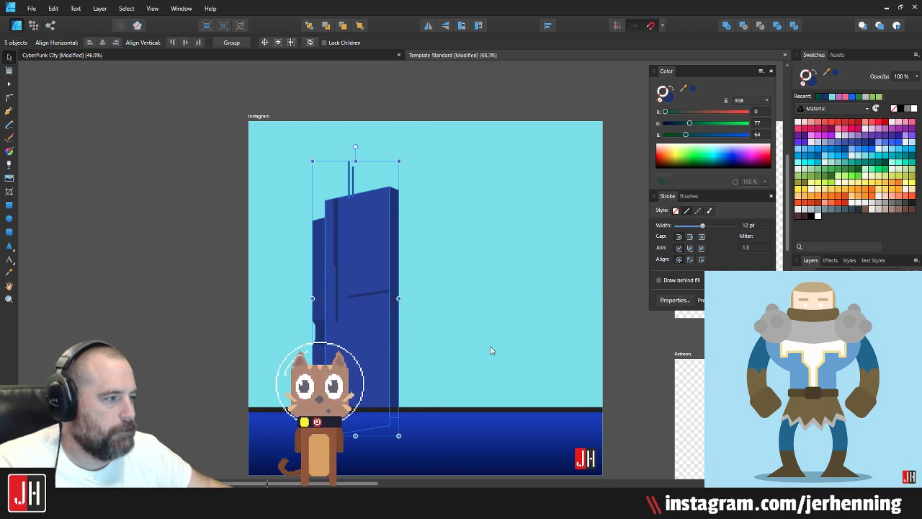
Step: Fill the building's large front face with blue-grey (RGB 84, 110, 122) from the Material swatches
left_click(622, 305)
scroll(343, 317, "up", 2)
left_click(364, 343)
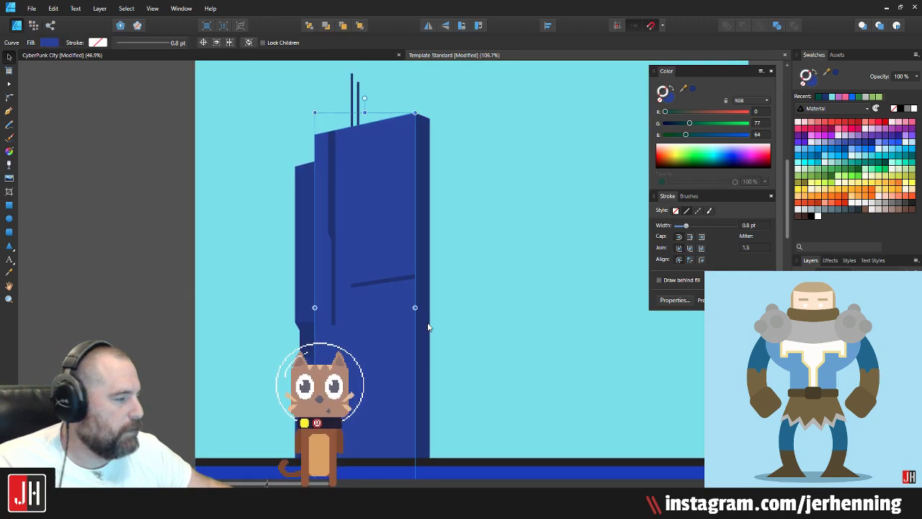
left_click(822, 209)
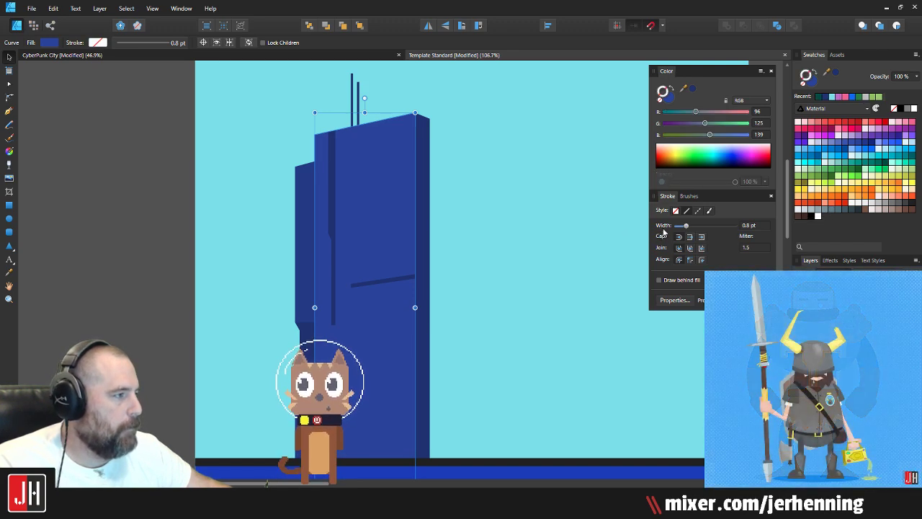
key("x")
left_click(835, 209)
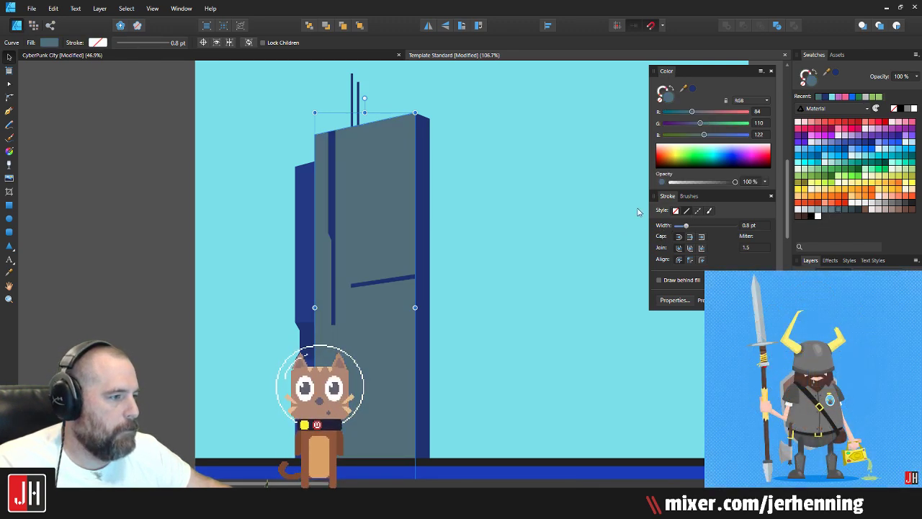
Step: Give the front face's vertical and slanted detail strips the face's sampled blue-grey, darkened to HSL 199, 18, 29
scroll(324, 208, "up", 2)
left_click(329, 179)
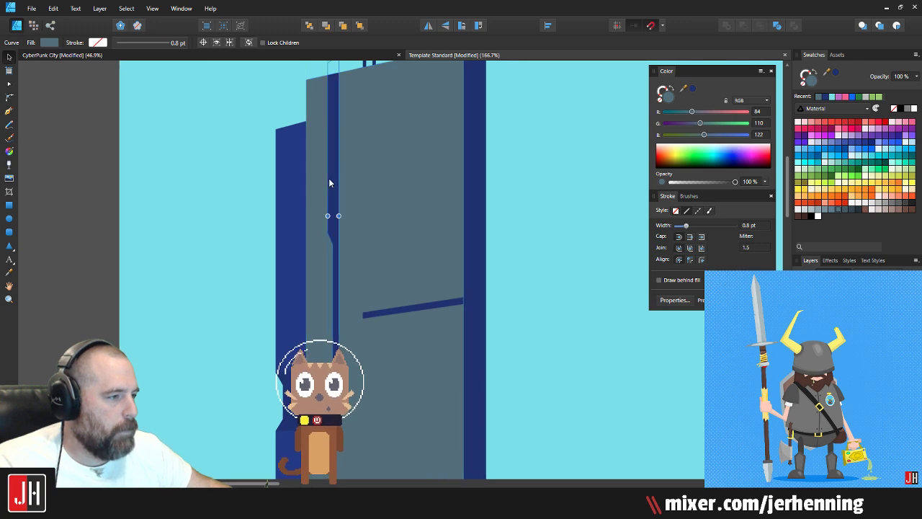
left_click(410, 306, "shift")
key("i")
left_click(408, 221)
key("v")
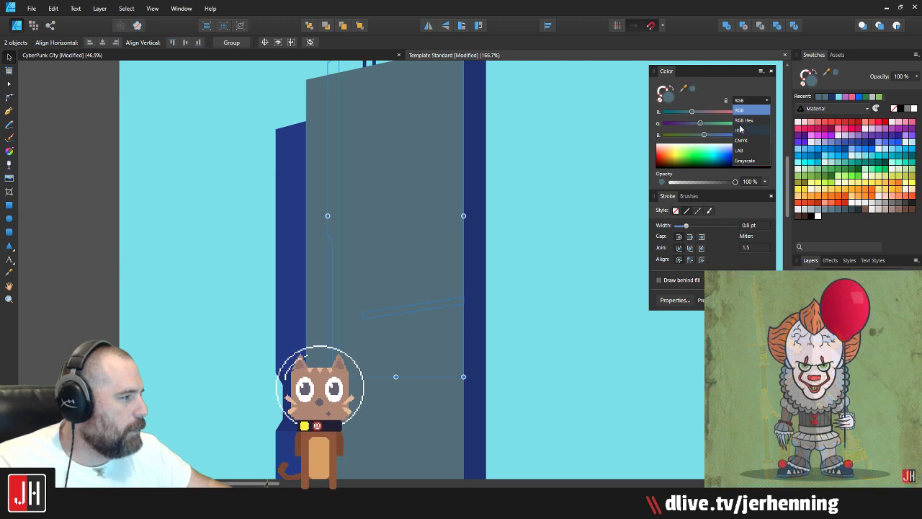
left_click(739, 130)
left_click_drag(696, 136, 690, 136)
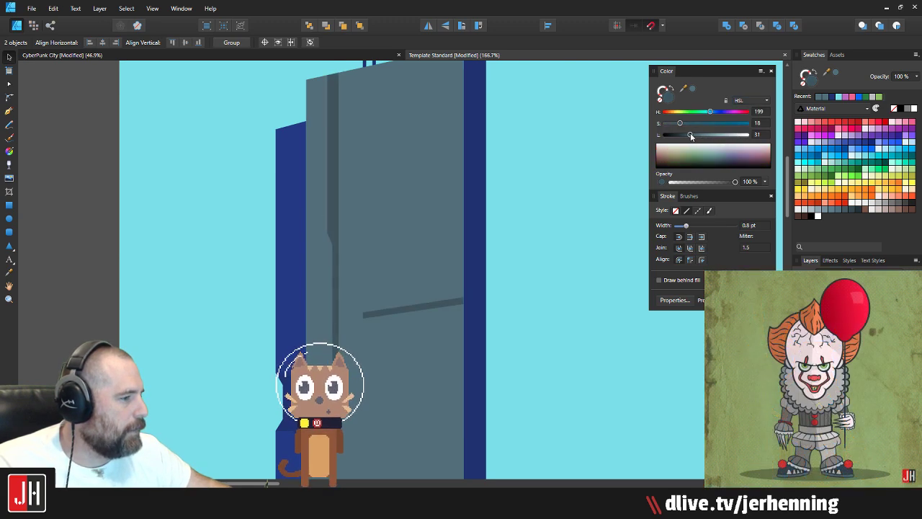
left_click(575, 183)
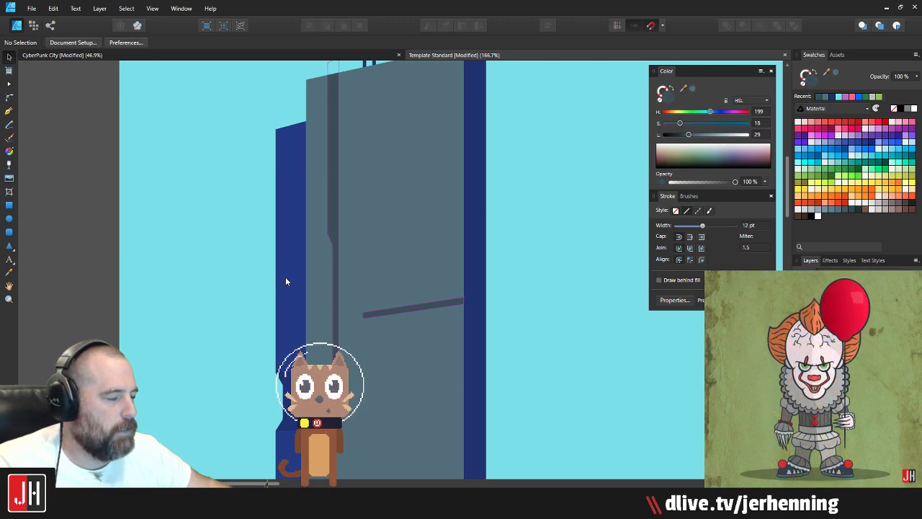
Step: Give the building's narrow right side face the detail strips' sampled colour, darkened to HSL 200, 18, 20
left_click_drag(389, 248, 344, 251)
left_click(430, 214)
key("i")
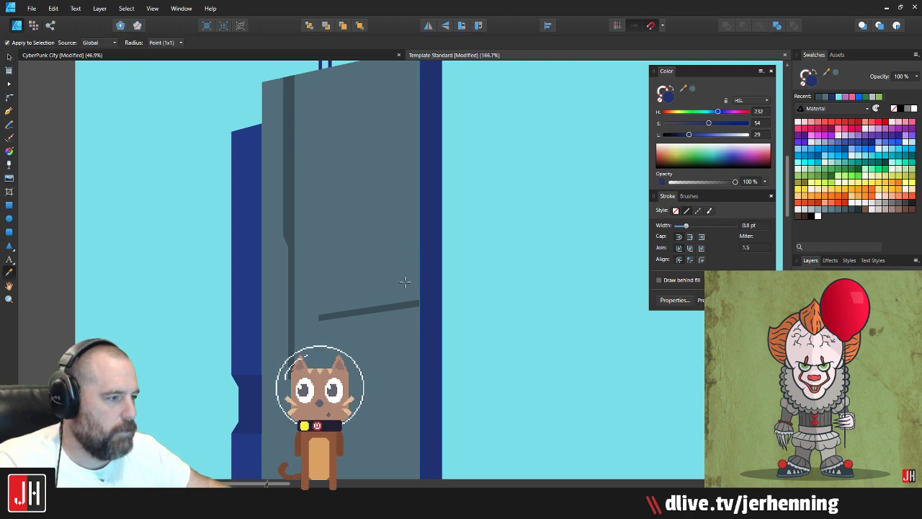
left_click(400, 304)
key("v")
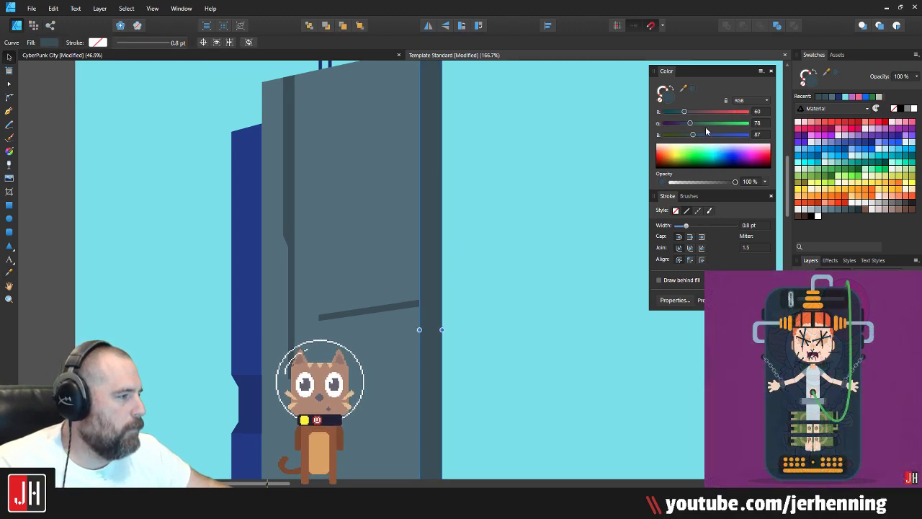
left_click(753, 103)
left_click(746, 135)
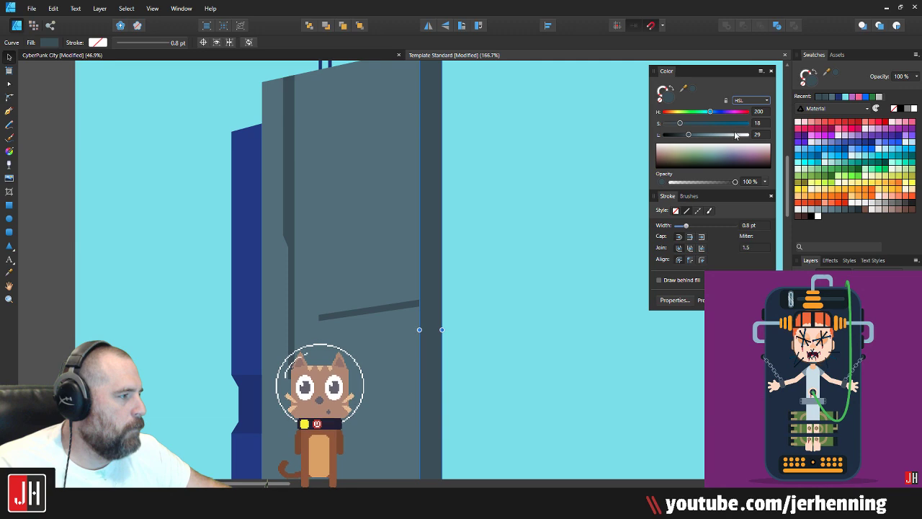
left_click_drag(692, 135, 682, 139)
left_click(566, 176)
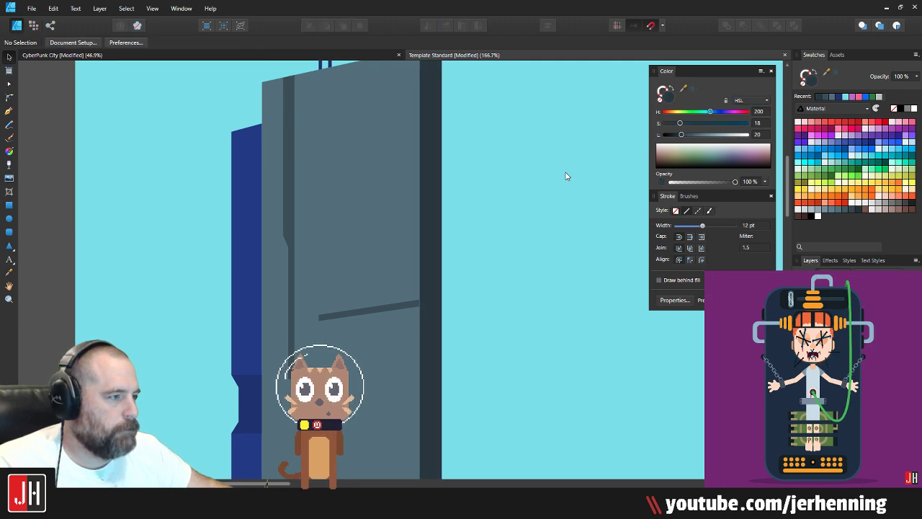
Step: Recolour both rooftop antennas with the right side face's dark blue-grey, lowering the HSL lightness slightly, and deselect them
scroll(462, 236, "down", 6)
scroll(415, 229, "up", 4)
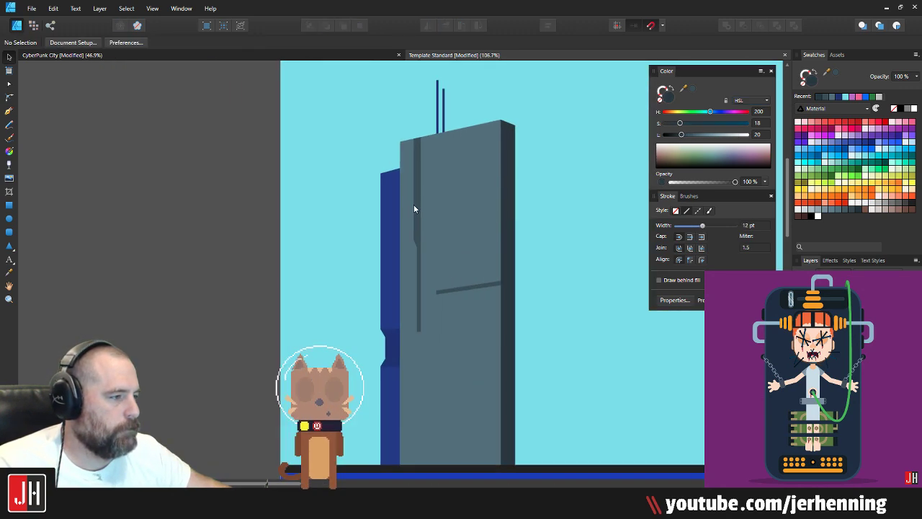
scroll(436, 107, "up", 3)
left_click(437, 115)
left_click(448, 124, "shift")
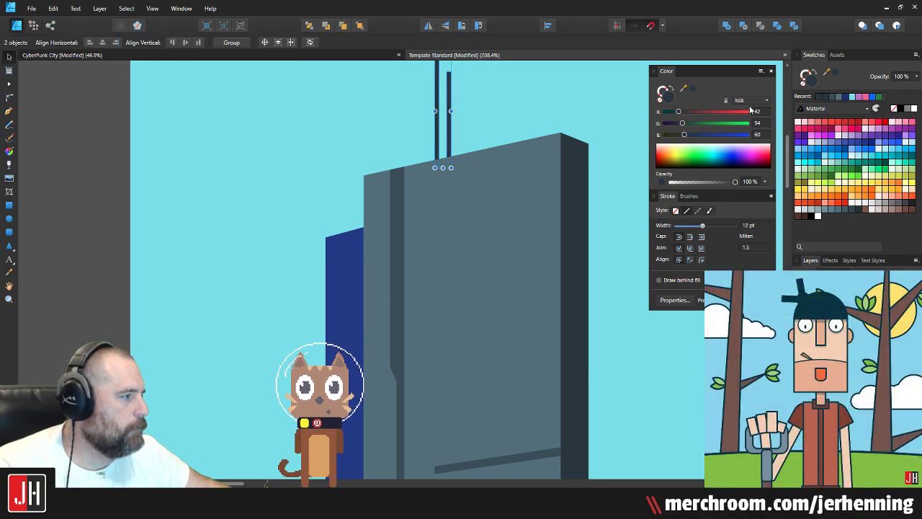
left_click(751, 100)
left_click(742, 110)
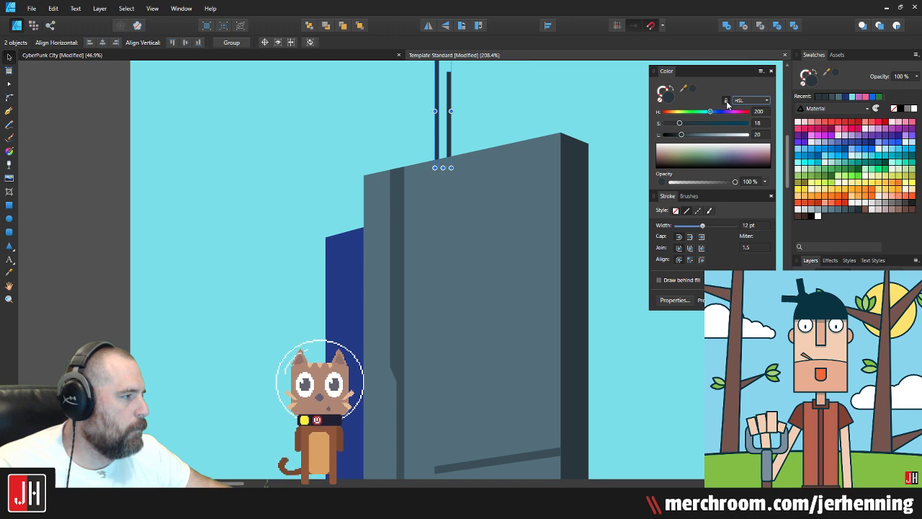
left_click_drag(681, 136, 678, 136)
left_click(610, 149)
Step: Select the blue block behind the left edge of the building's front face for recolouring
left_click(344, 289)
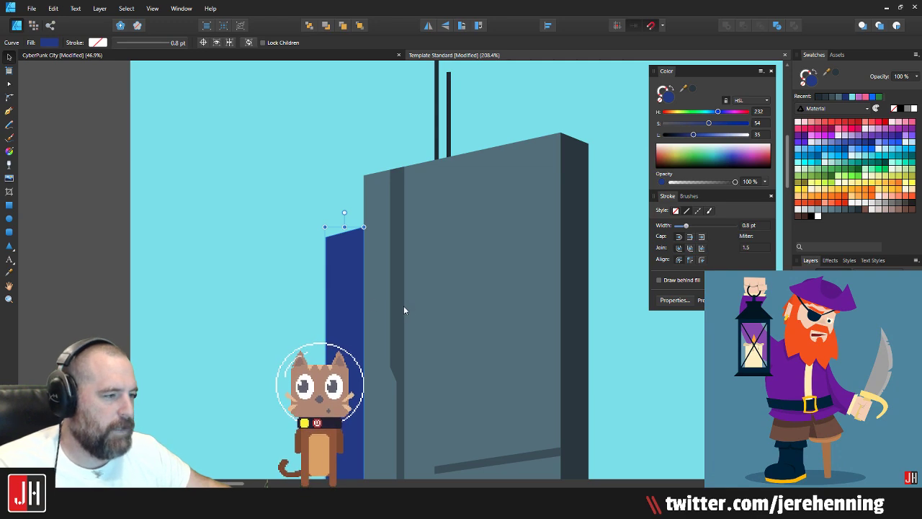
Step: Fill the blue side block beside the tower with the dark slate sampled from the tower's vertical stripe
key("i")
left_click(393, 252)
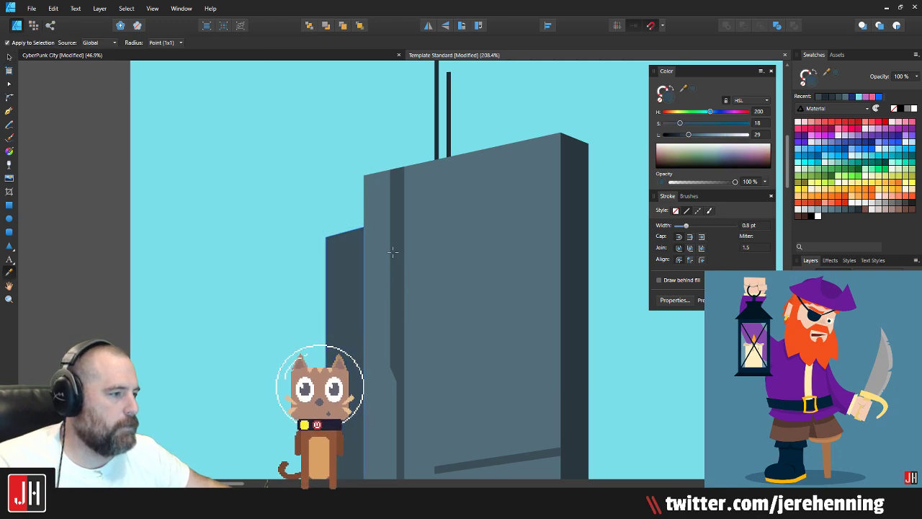
key("v")
Step: Adjust the corner nodes of the blue notched shape so it extends slightly past the side block's outer edge
scroll(400, 288, "down", 3)
scroll(401, 354, "up", 1)
scroll(401, 358, "up", 5)
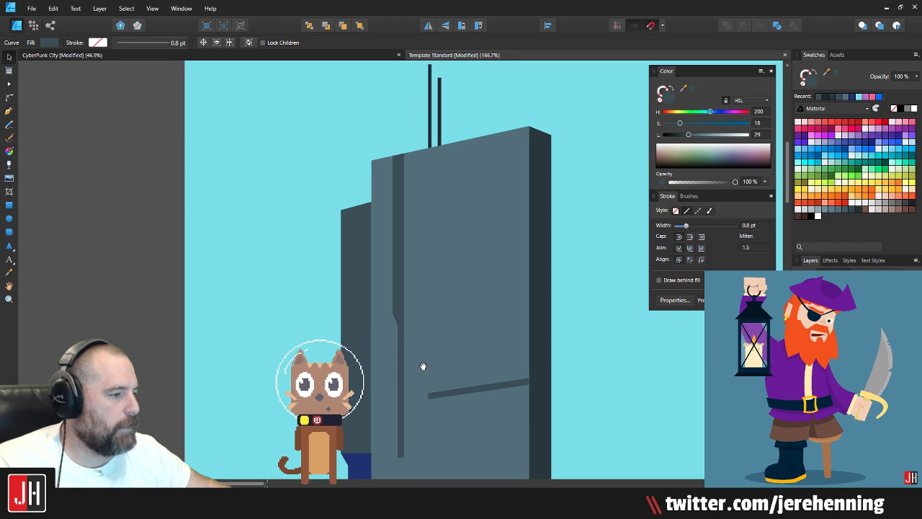
left_click(367, 279)
scroll(394, 219, "up", 4)
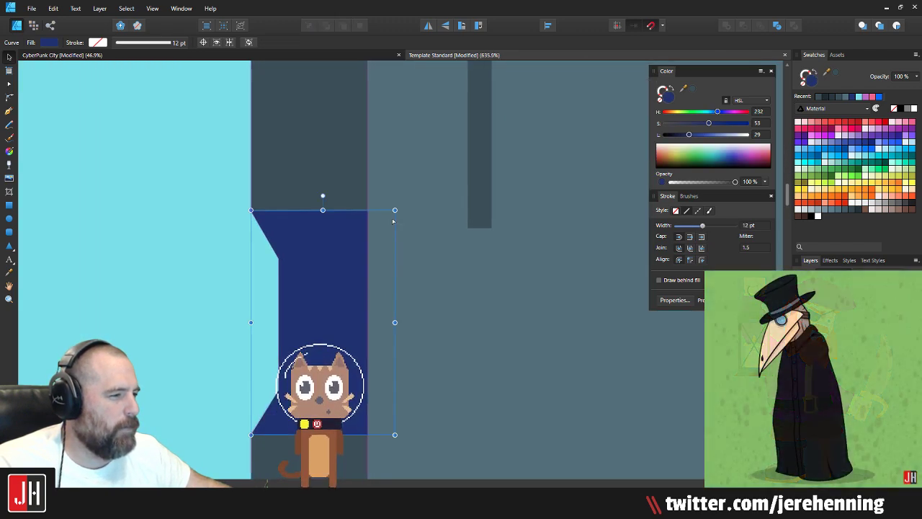
key("a")
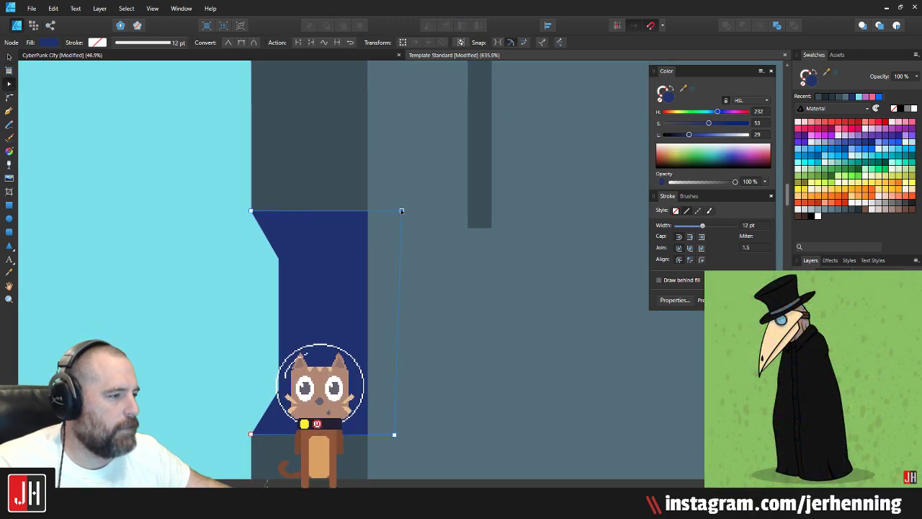
left_click_drag(251, 211, 247, 211)
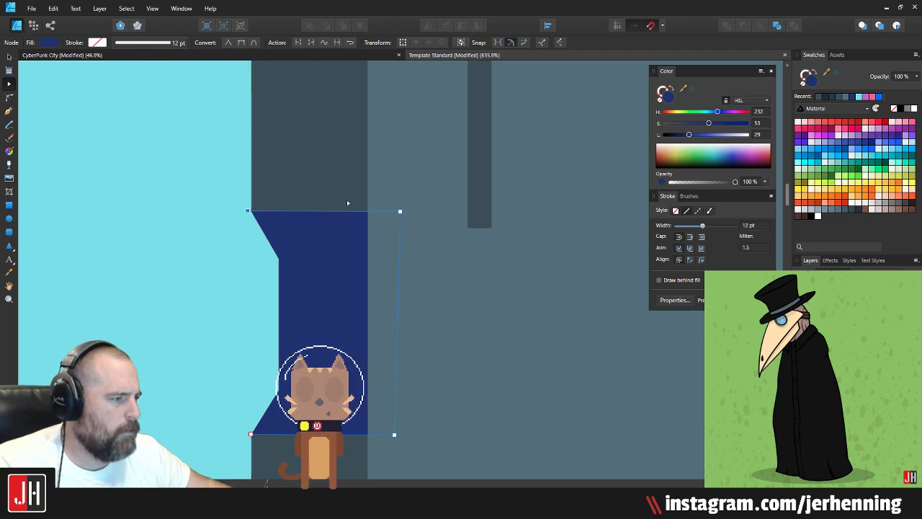
left_click_drag(400, 211, 395, 211)
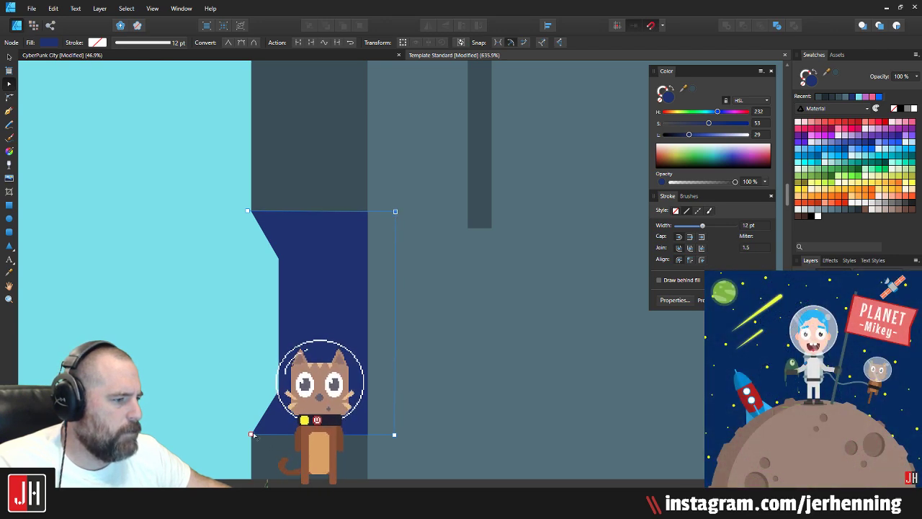
left_click_drag(250, 434, 250, 435)
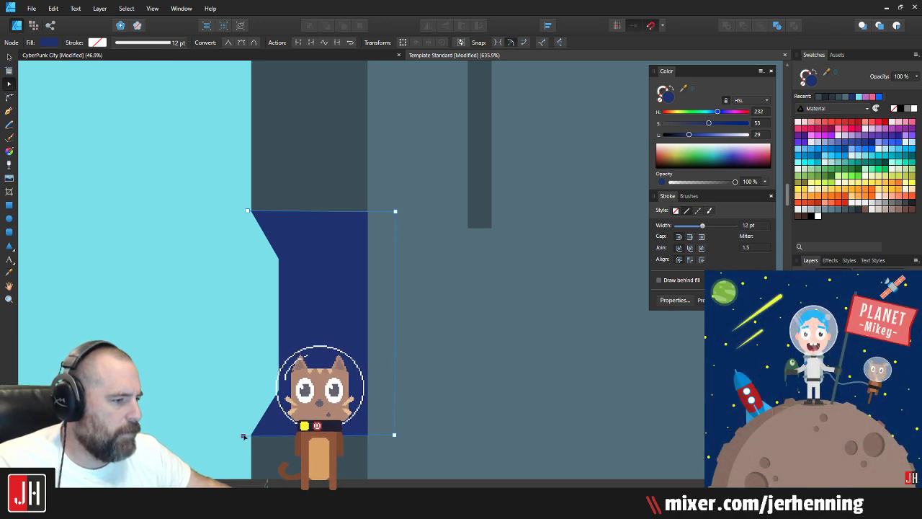
key("v")
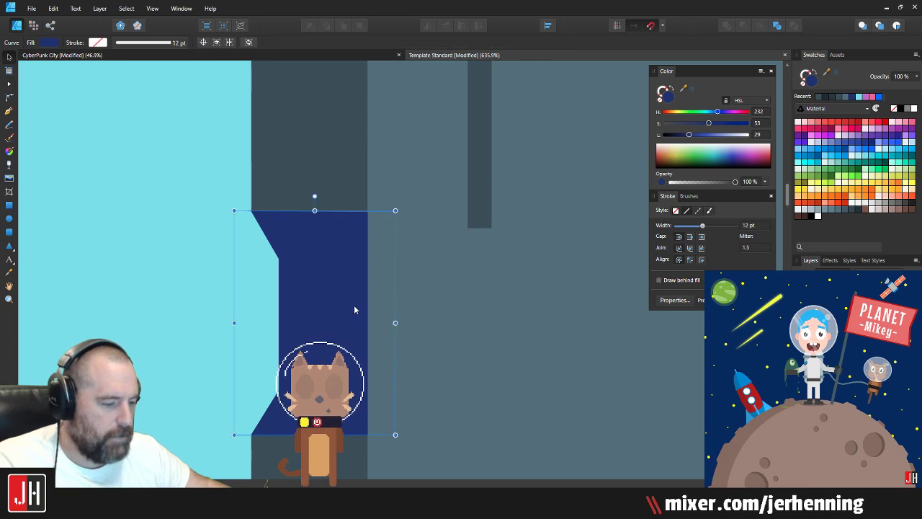
Step: Fill the notched shape with the side block's slate darkened to lightness 22, and save the document
key("i")
left_click(335, 179)
key("c")
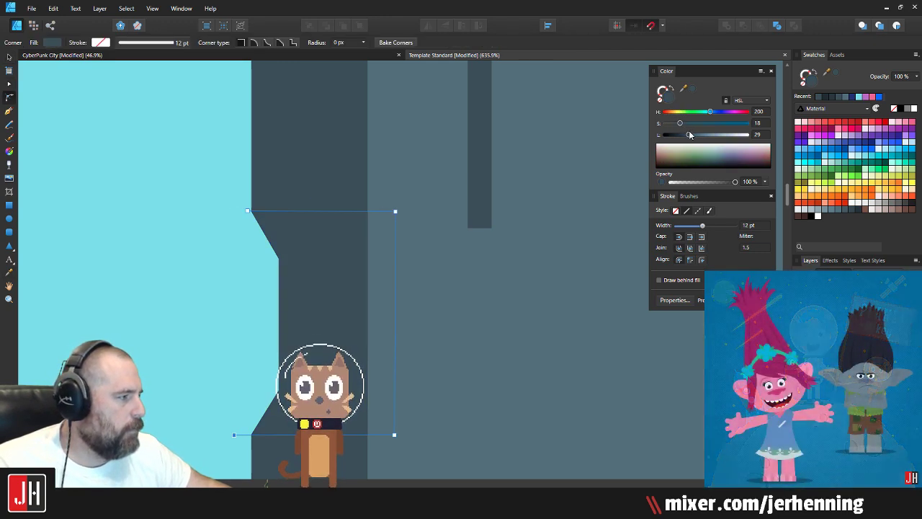
left_click_drag(688, 134, 683, 134)
key("ctrl+d")
scroll(282, 171, "down", 12)
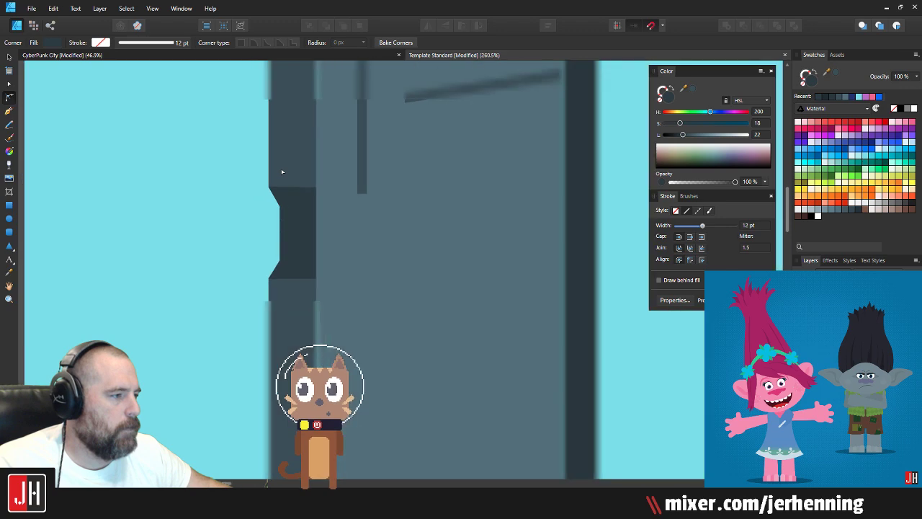
key("ctrl+s")
Step: Draw a closed four-point window shape on the tower's upper front face with the Pen tool, parallel to the slanted roofline
scroll(374, 106, "up", 5)
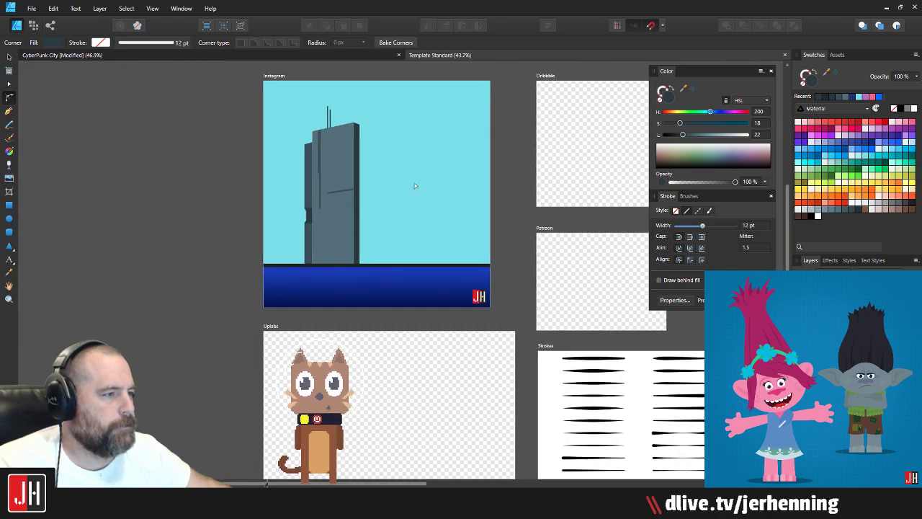
scroll(329, 201, "up", 1)
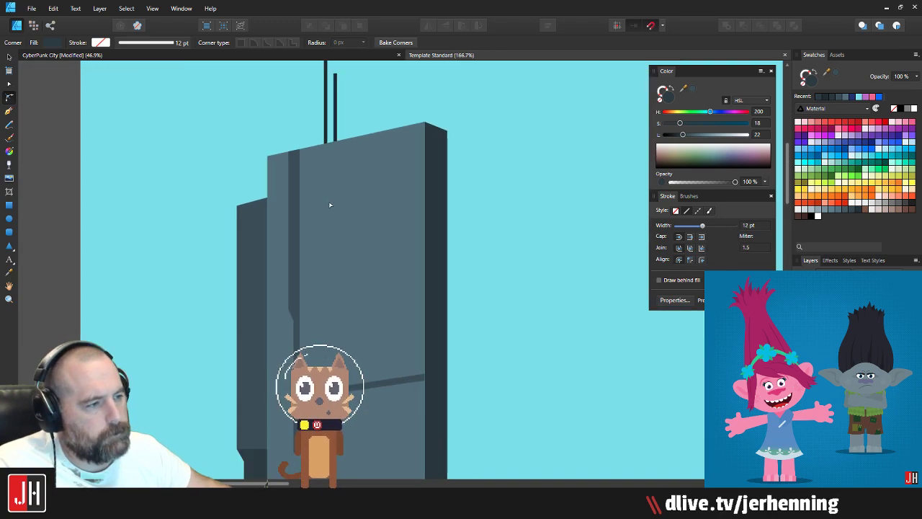
key("p")
scroll(336, 177, "up", 4)
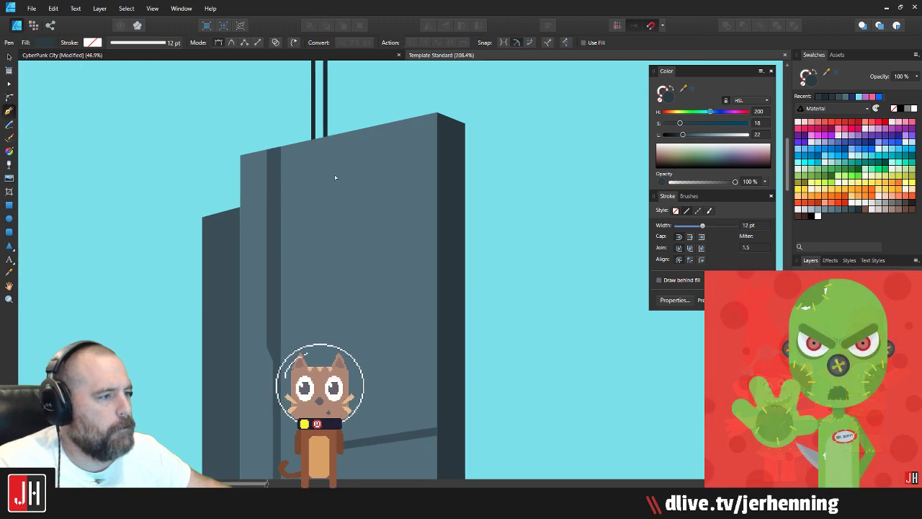
left_click(268, 143)
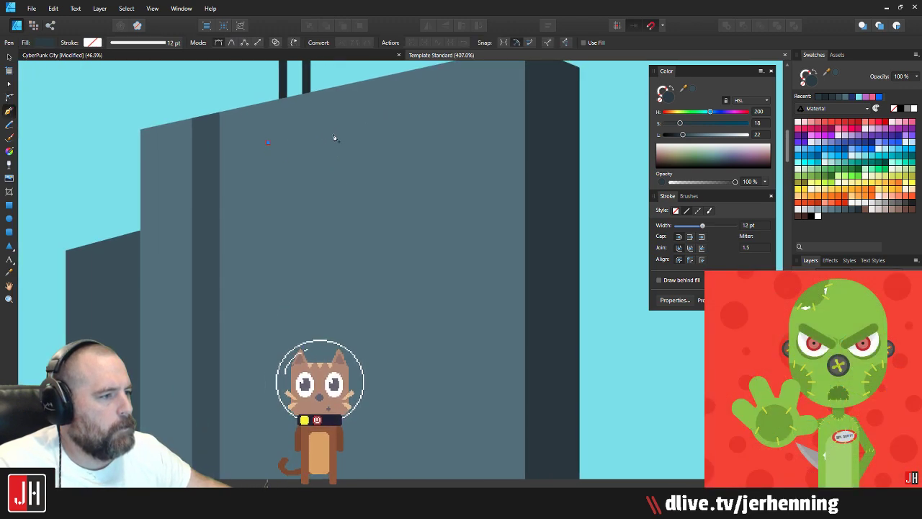
left_click(330, 129)
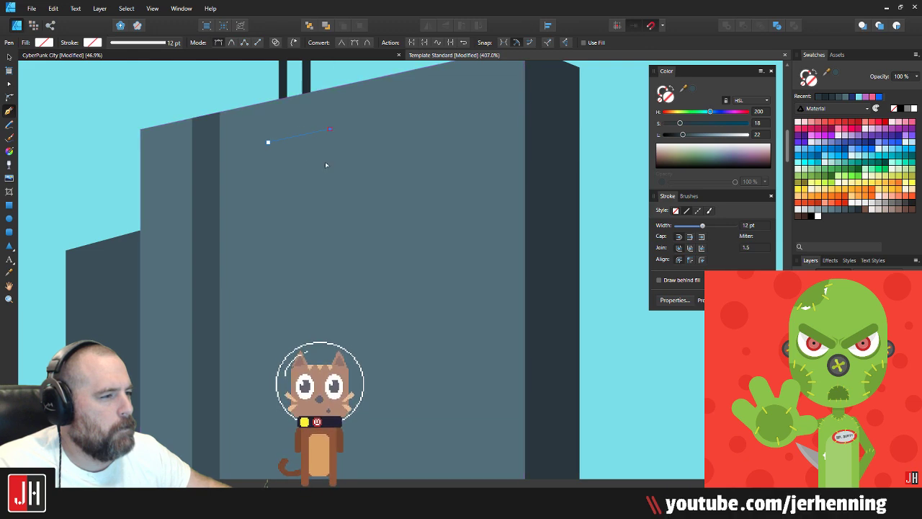
left_click_drag(330, 165, 329, 160)
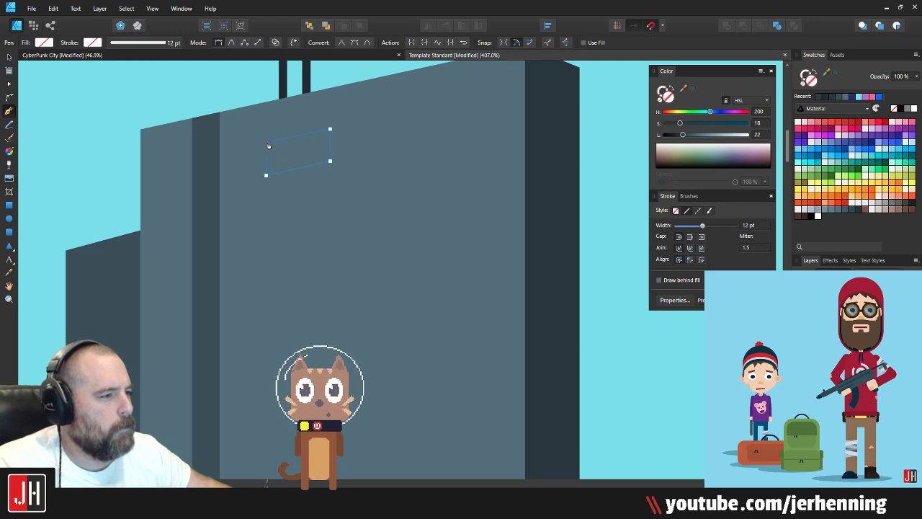
left_click(267, 143)
Step: Align the window shape's lower-left corner node and fill the shape with the near-white swatch
key("a")
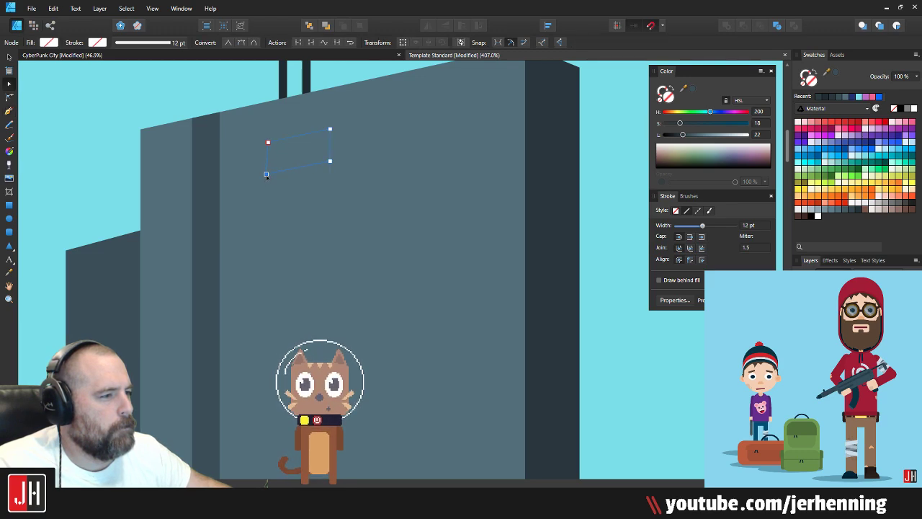
left_click(853, 206)
key("v")
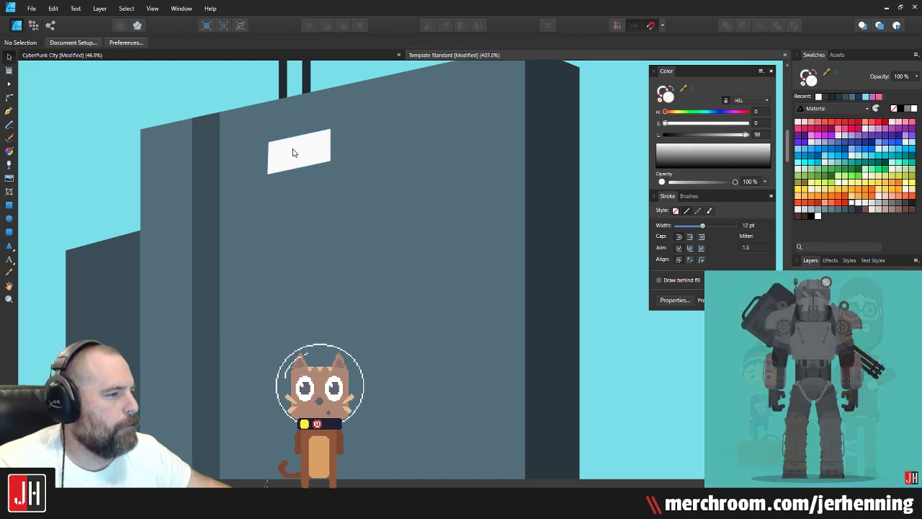
Step: Make a smaller centred copy of the white window shape and fill the larger original with the vertical stripe's dark slate as a frame
scroll(282, 155, "up", 3)
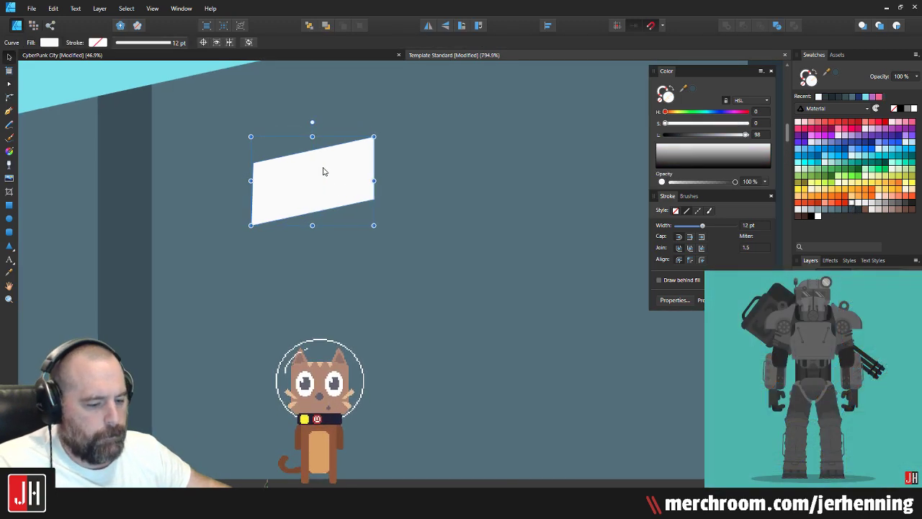
left_click_drag(374, 136, 362, 144)
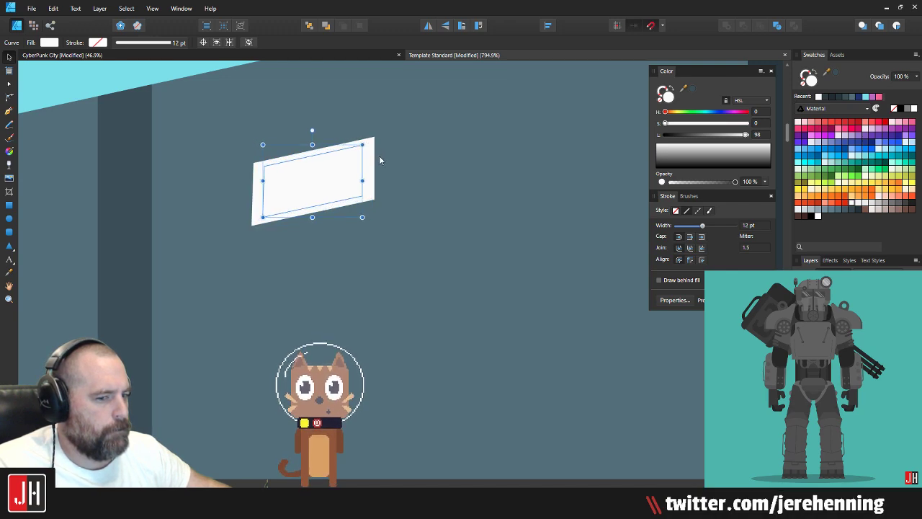
left_click(371, 147)
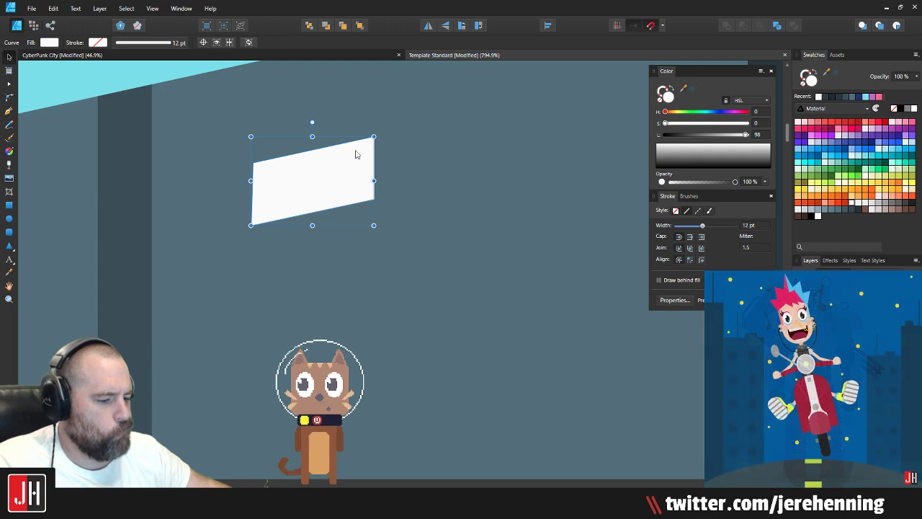
key("i")
left_click(138, 191)
key("v")
scroll(315, 173, "down", 8)
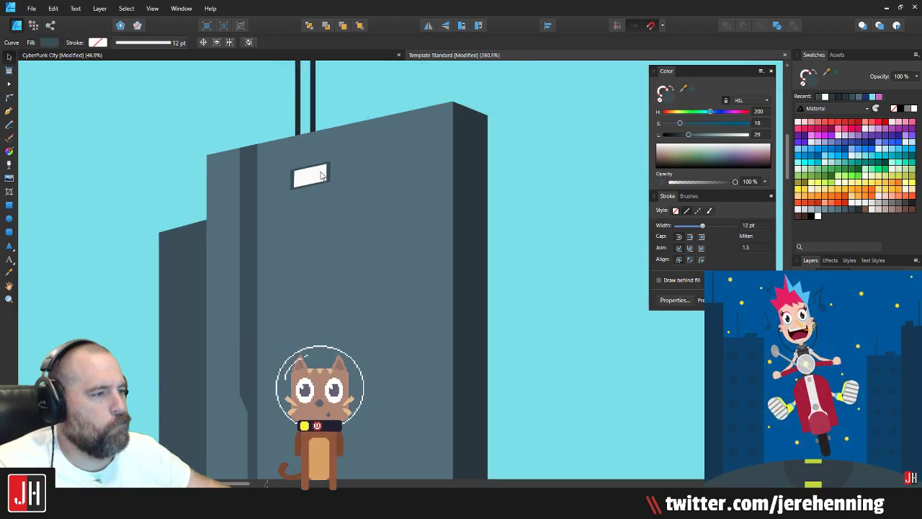
Step: Select the window's pane and frame, move them toward the tower's right edge, and group them
left_click(456, 180)
scroll(319, 177, "up", 5)
left_click_drag(250, 85, 396, 199)
left_click_drag(308, 174, 437, 140)
key("ctrl+g")
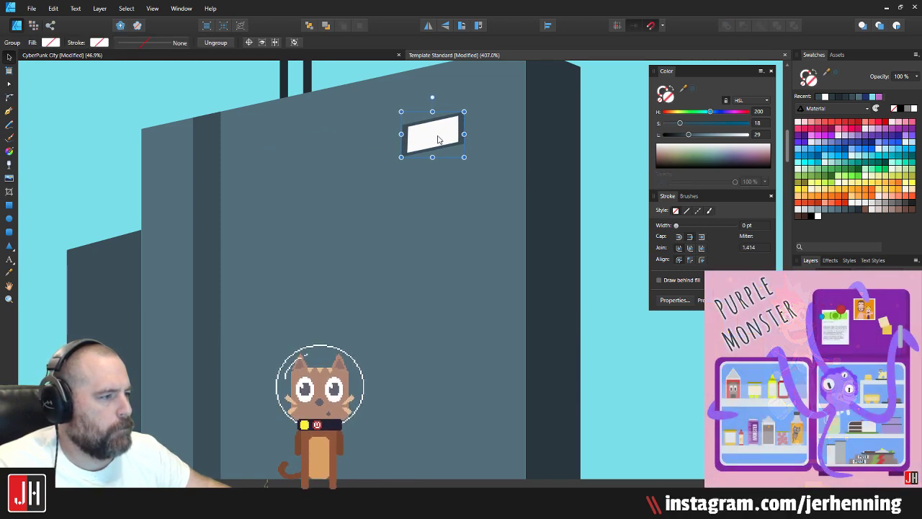
Step: Place a copy of the window group just right of the vertical stripe and delete the other window near the tower's right edge
key("ctrl+z")
mouse_move(294, 176)
left_mouse_down()
mouse_move(453, 137)
mouse_move(280, 186)
left_mouse_up()
key("ctrl+j")
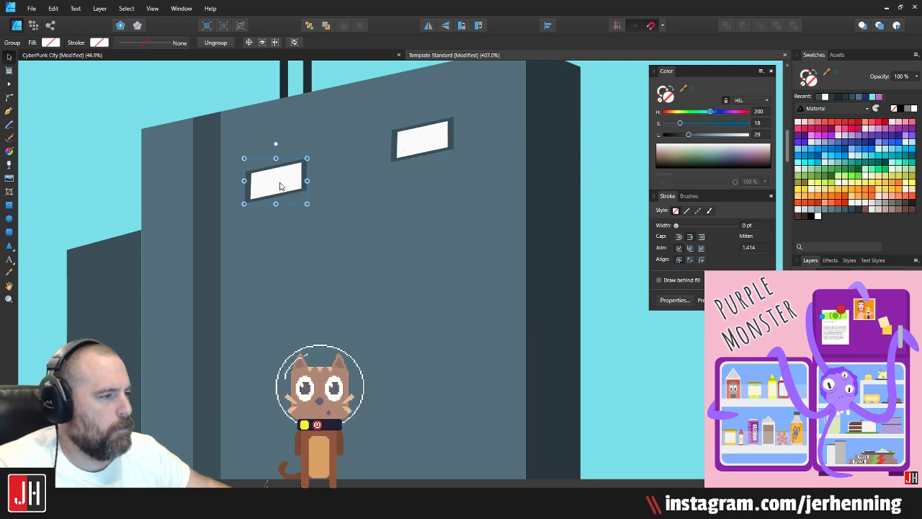
left_click(395, 149)
key("Delete")
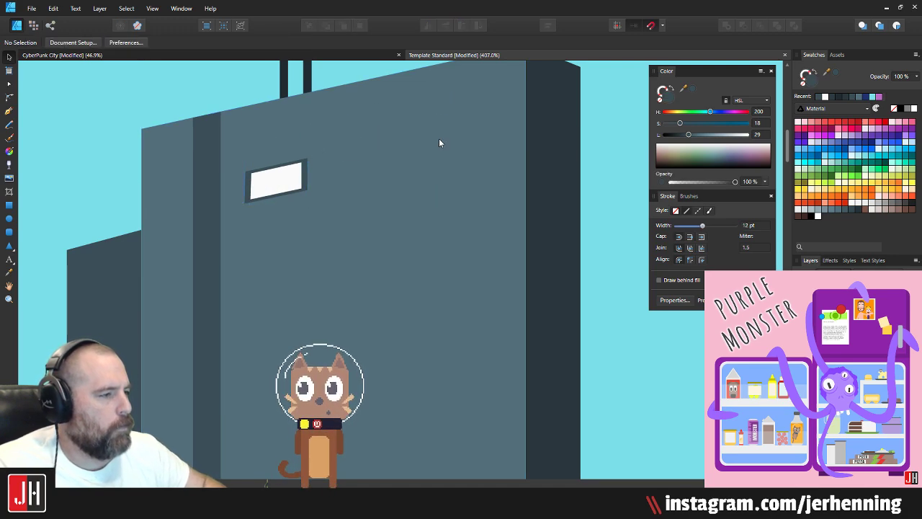
Step: Try placing a duplicate of the window group on the opposite side of the tower's front face
left_click(275, 176)
key("ctrl+j")
left_click_drag(275, 176, 414, 161)
key("ctrl+z")
key("ctrl+z")
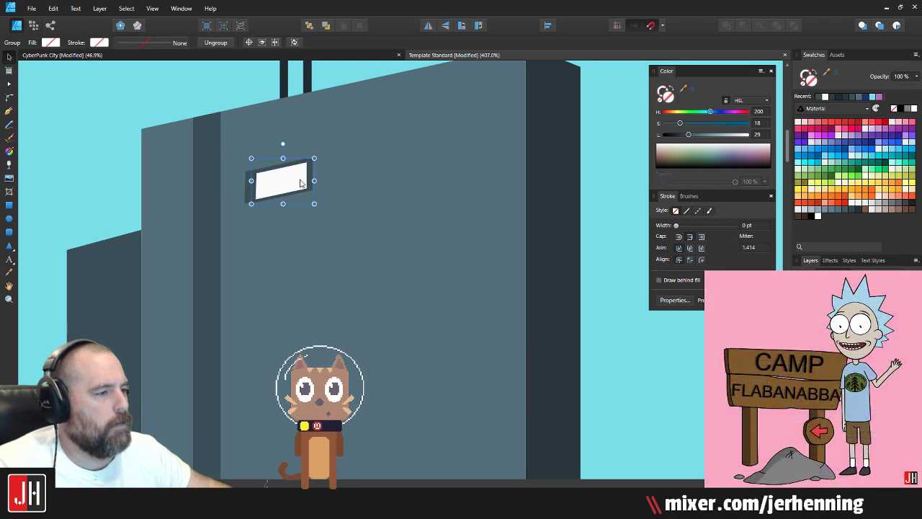
left_click_drag(296, 184, 486, 202)
key("ctrl+z")
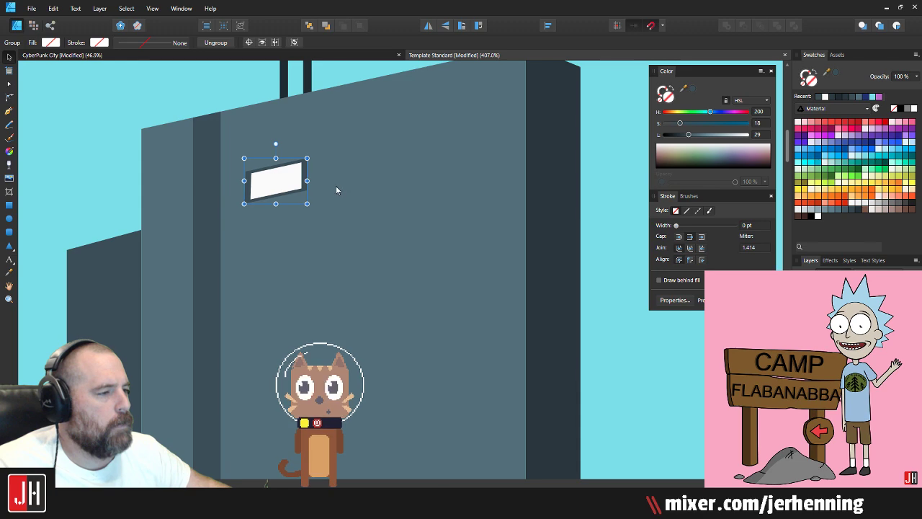
key("ctrl+j")
left_click_drag(294, 181, 456, 188)
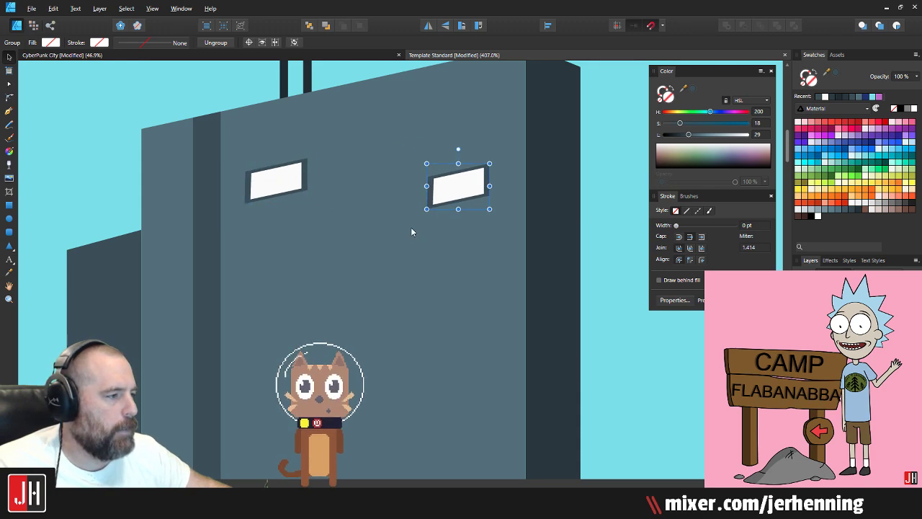
key("ctrl+z")
key("ctrl+z")
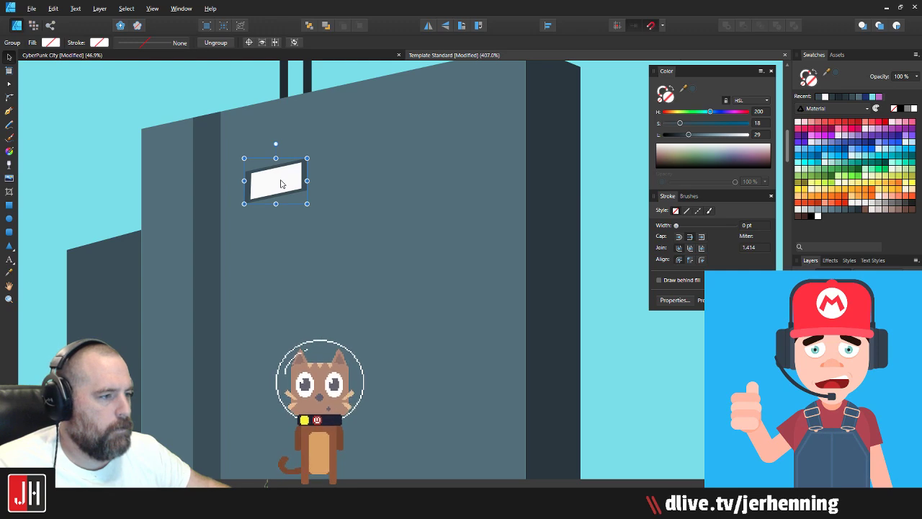
key("ctrl+j")
left_click_drag(282, 184, 466, 208)
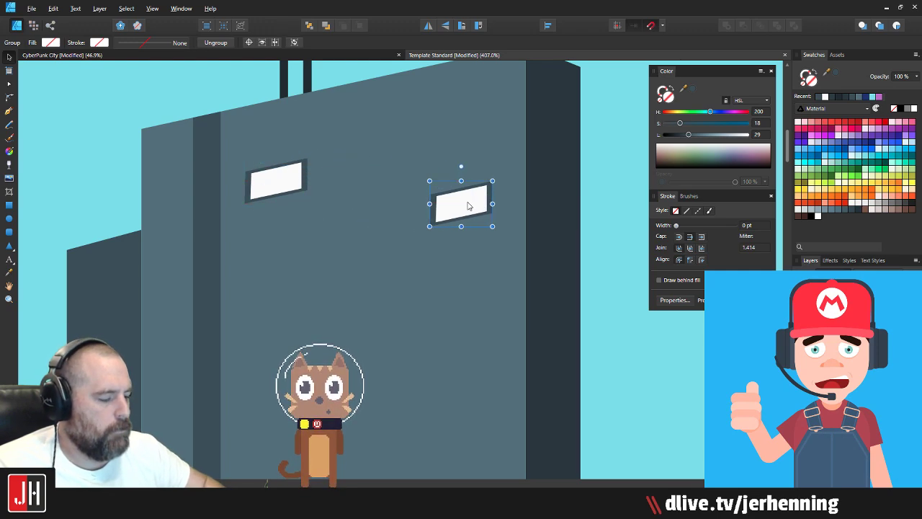
key("Delete")
Step: Try moving the window itself across the tower's front face, and undo the moves
left_click_drag(281, 177, 448, 200)
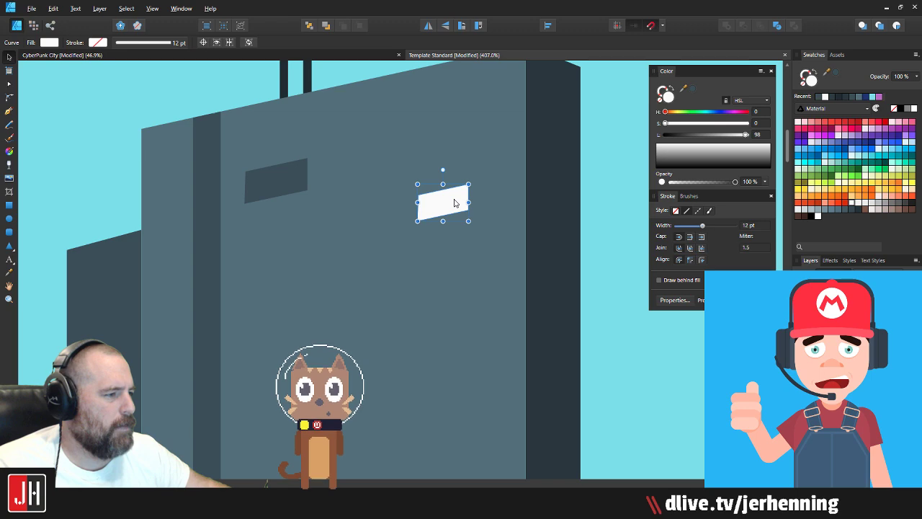
key("ctrl+z")
left_click(301, 188)
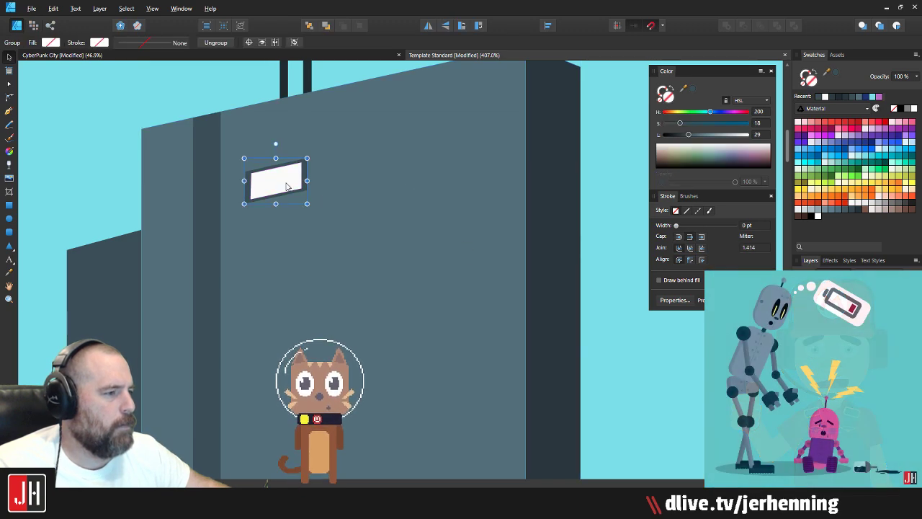
left_click(590, 214)
left_click_drag(300, 183, 470, 210)
key("ctrl+z")
left_click(612, 205)
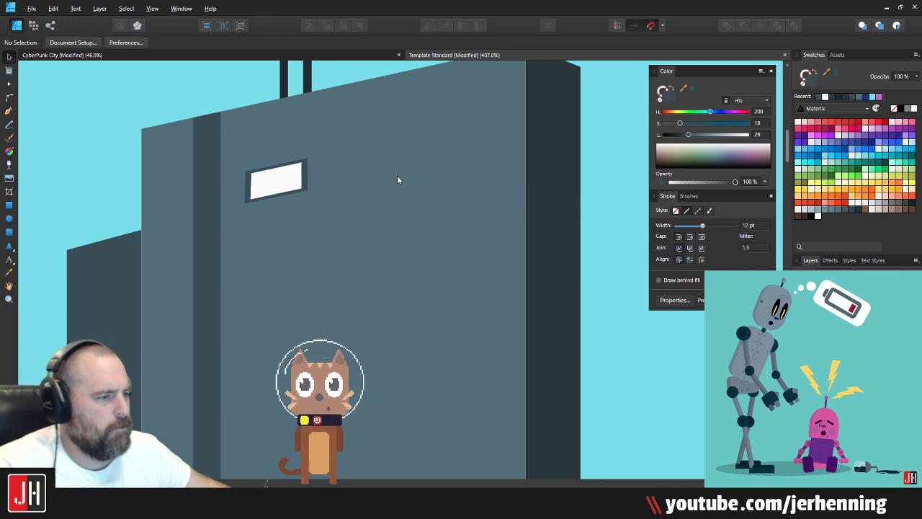
left_click(279, 182)
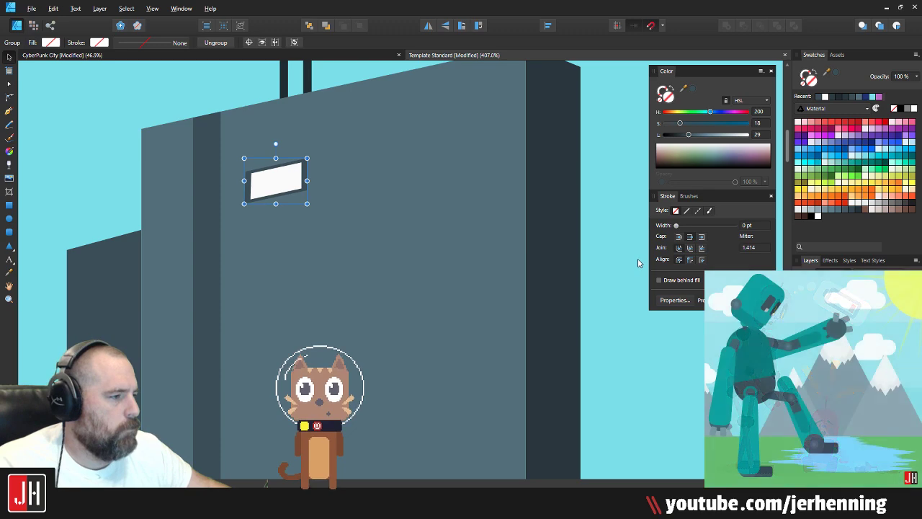
left_click(638, 261)
left_click_drag(314, 195, 496, 184)
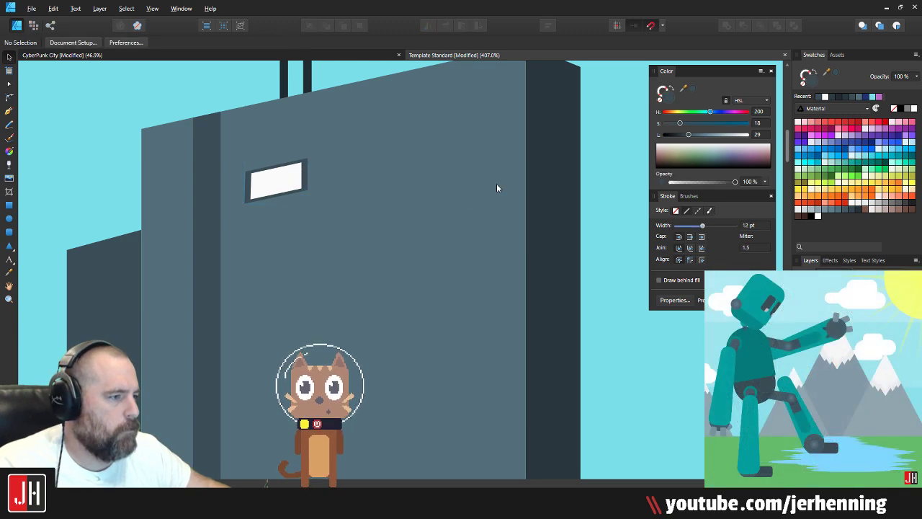
Step: Try moving the window's dark frame on its own toward the middle of the tower's front face, and undo the move
left_click(305, 183)
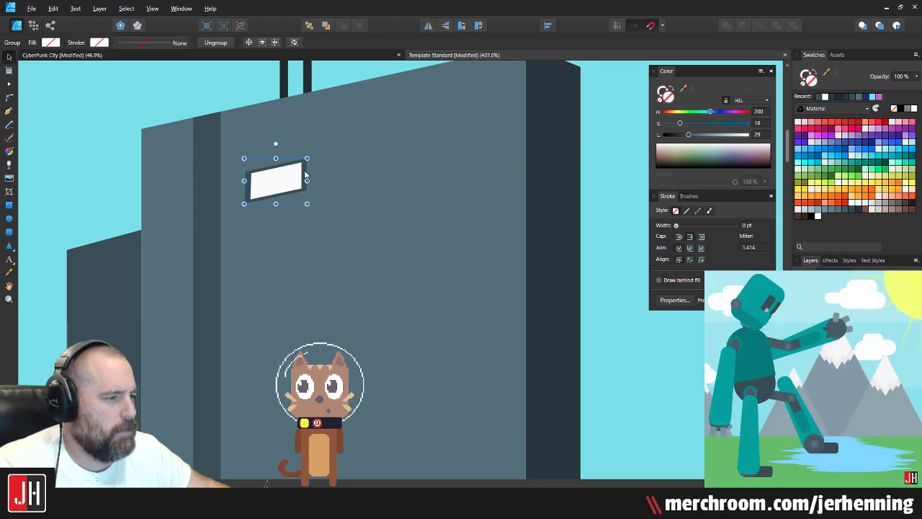
double_click(305, 174)
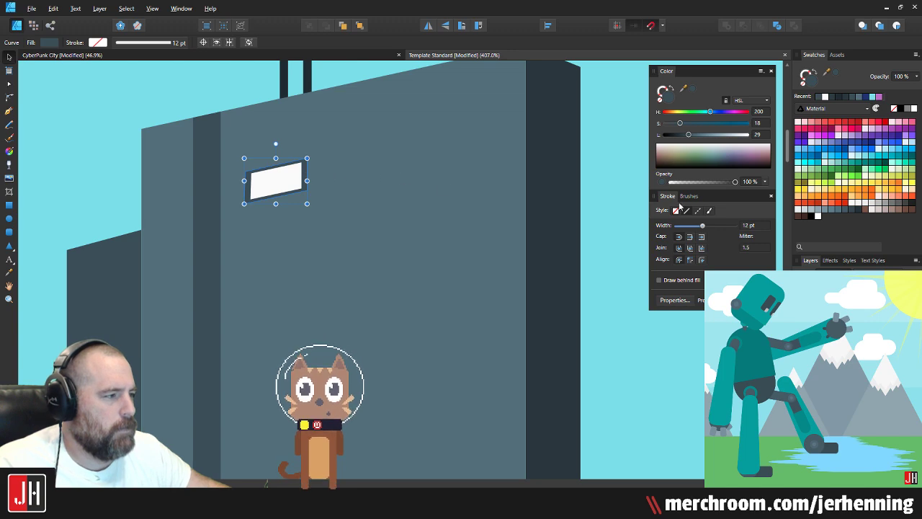
left_click(621, 199)
left_click_drag(309, 173, 464, 189)
key("ctrl+z")
left_click(607, 213)
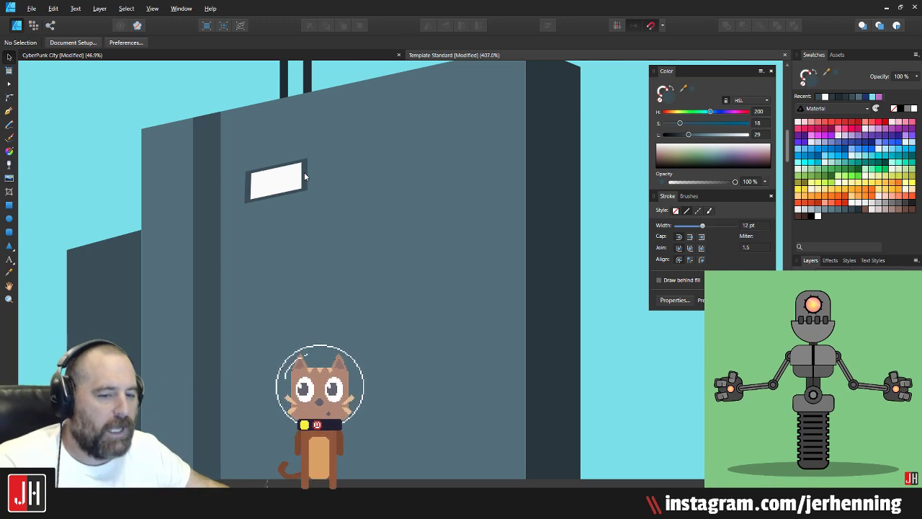
Step: Try placing a copy of the window group higher up, past the middle of the front face, and delete the copy
left_click(288, 180)
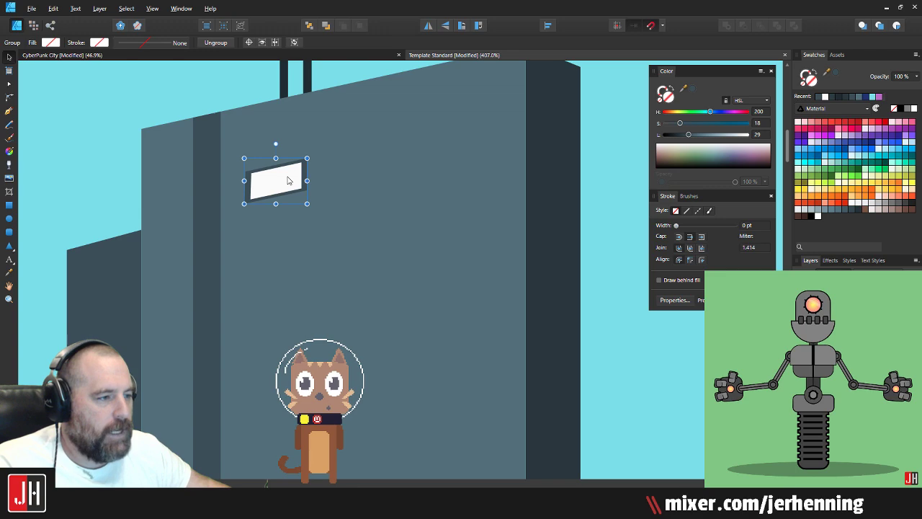
left_click_drag(288, 178, 419, 148)
left_click(607, 147)
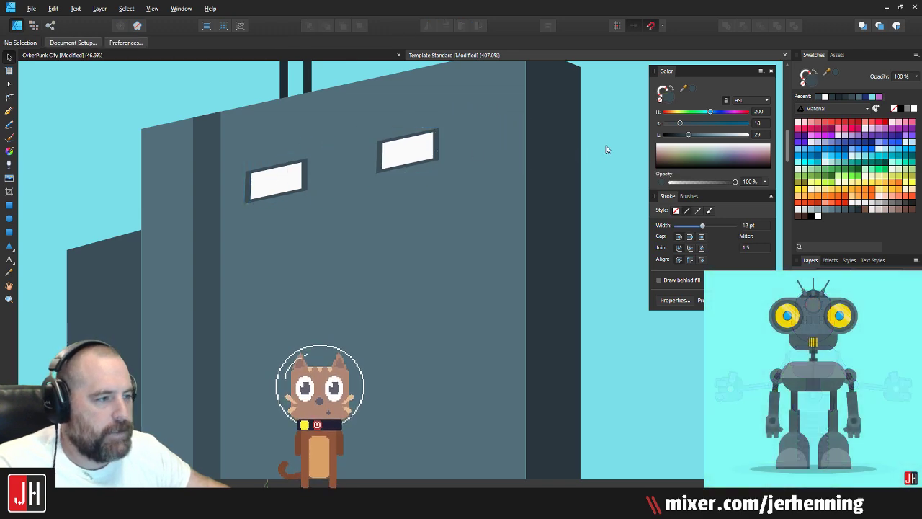
left_click(416, 155)
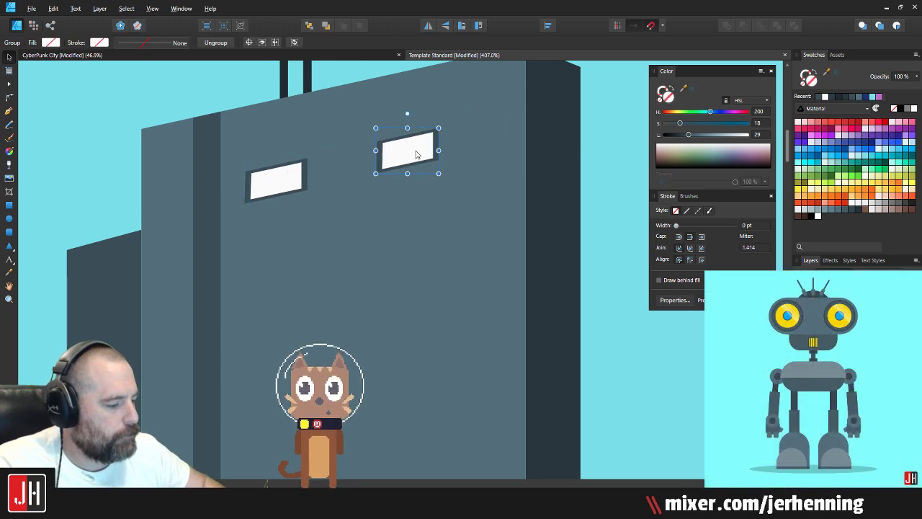
key("Delete")
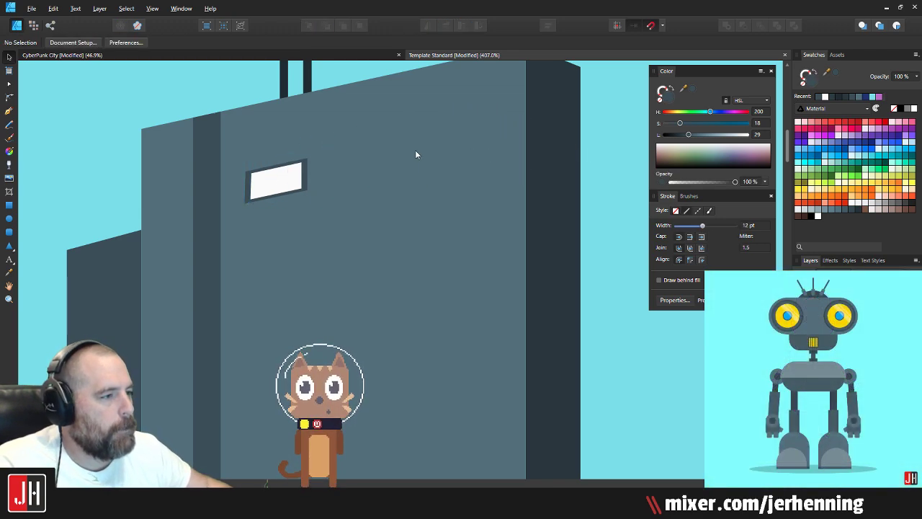
Step: Try shifting the original window group slightly toward the middle of the front face, and undo the move
left_click(300, 190)
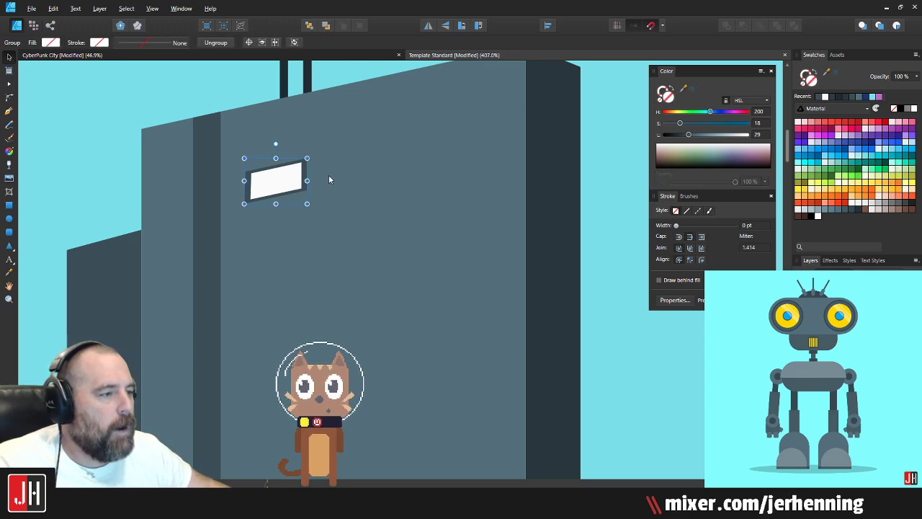
left_click(598, 181)
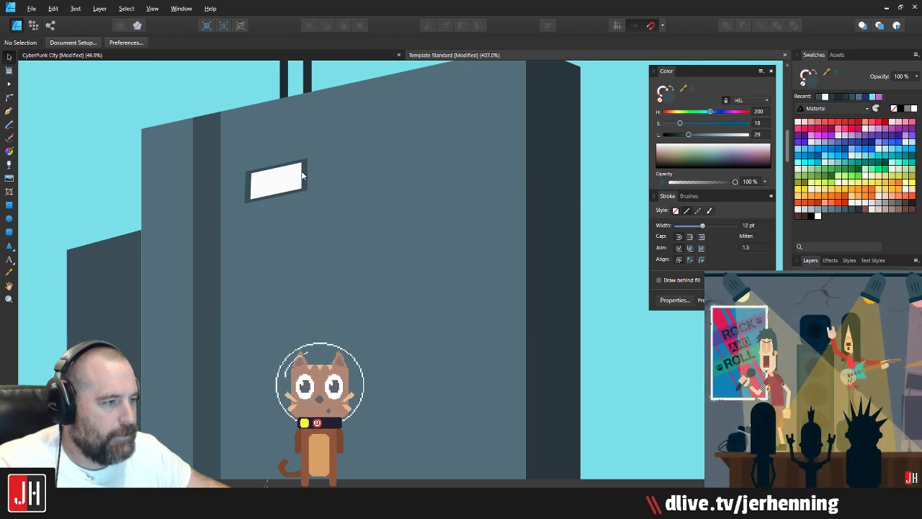
left_click(268, 191)
left_click_drag(273, 182, 365, 186)
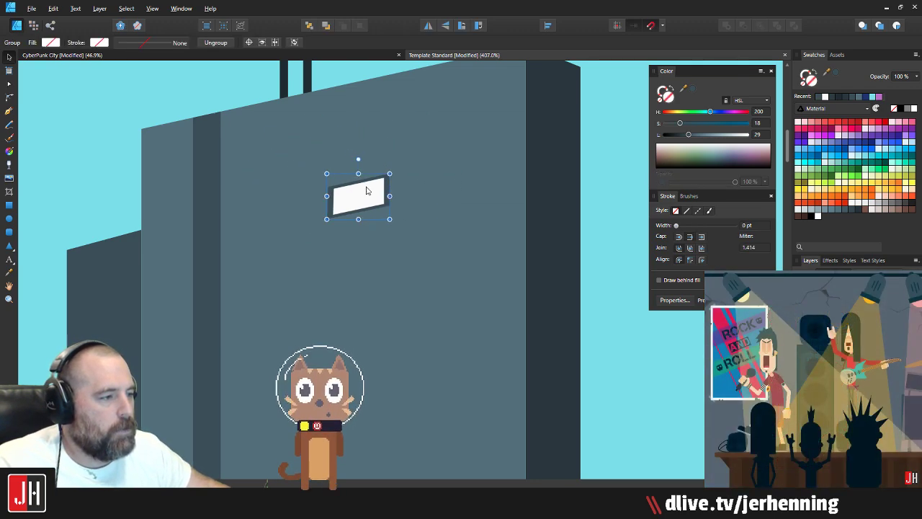
key("ctrl+z")
left_click(603, 183)
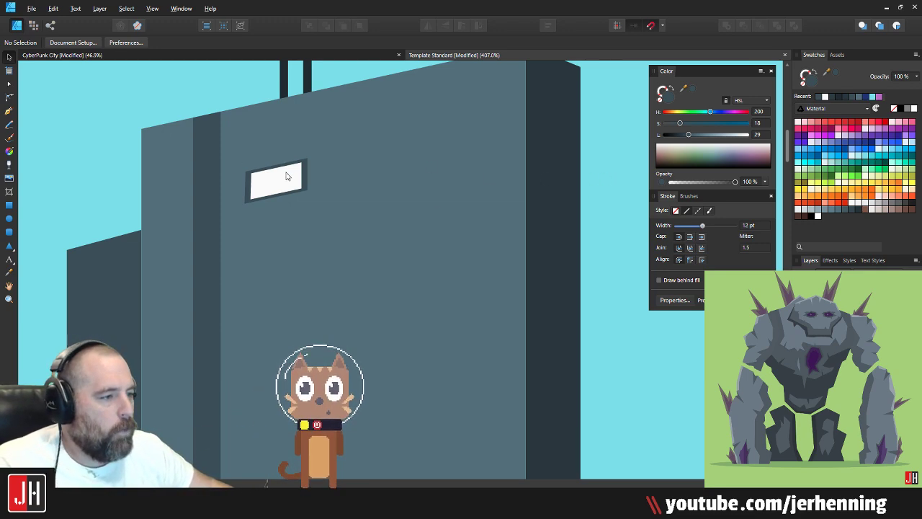
Step: Try a window copy near the front face's right edge and a shift of the original, deleting the copy and undoing the shift
left_click_drag(286, 176, 451, 150)
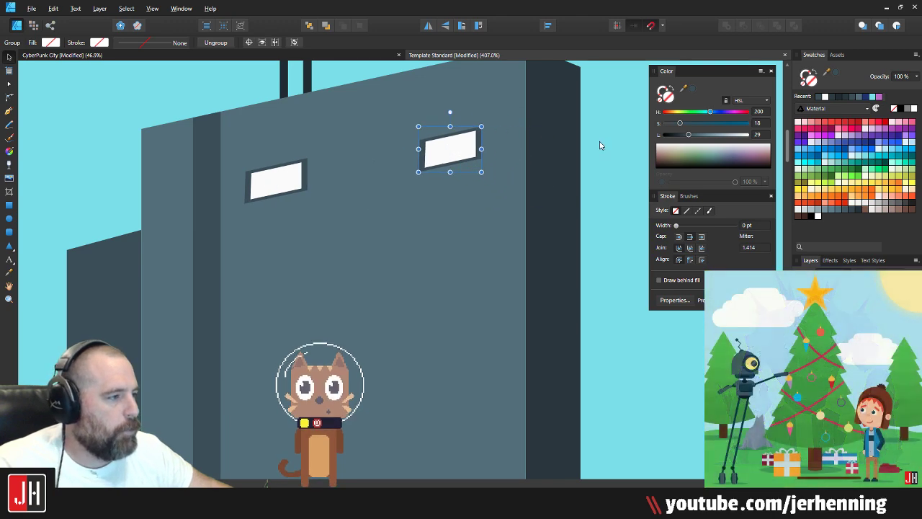
key("Delete")
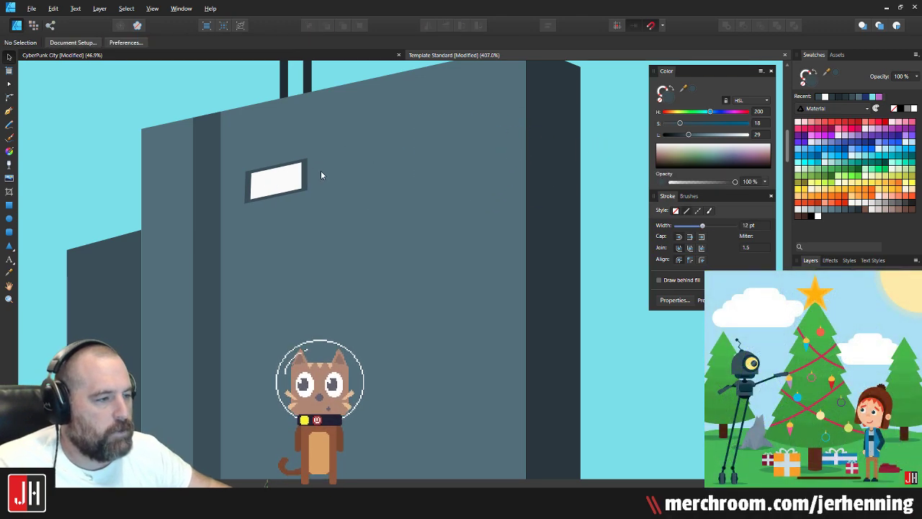
left_click(294, 180)
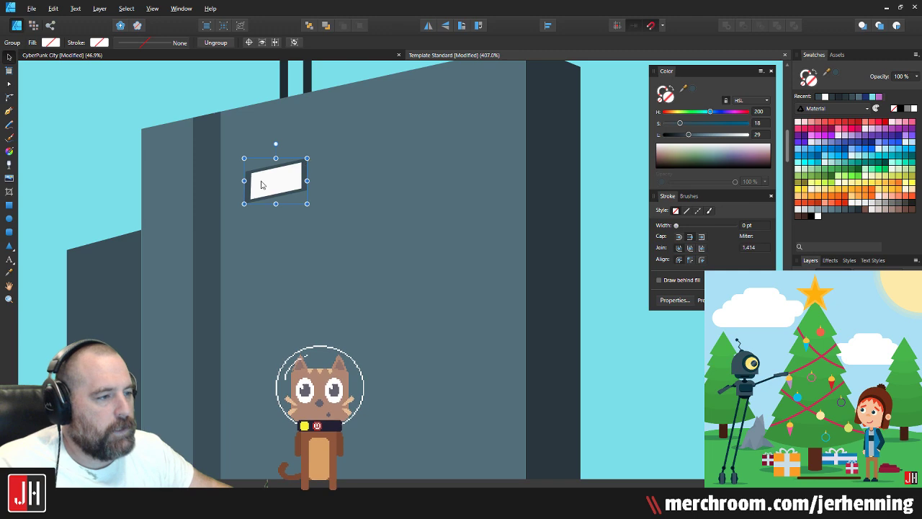
left_click_drag(261, 183, 350, 201)
key("ctrl+z")
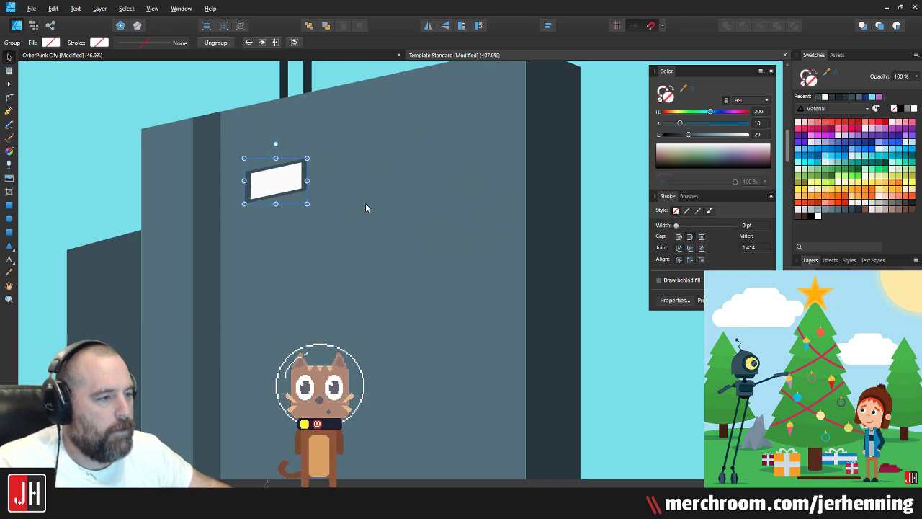
Step: Try moving the window's white pane out of its frame across the front face, undoing each move
double_click(279, 185)
left_click_drag(278, 185, 482, 226)
key("ctrl+z")
left_click(636, 210)
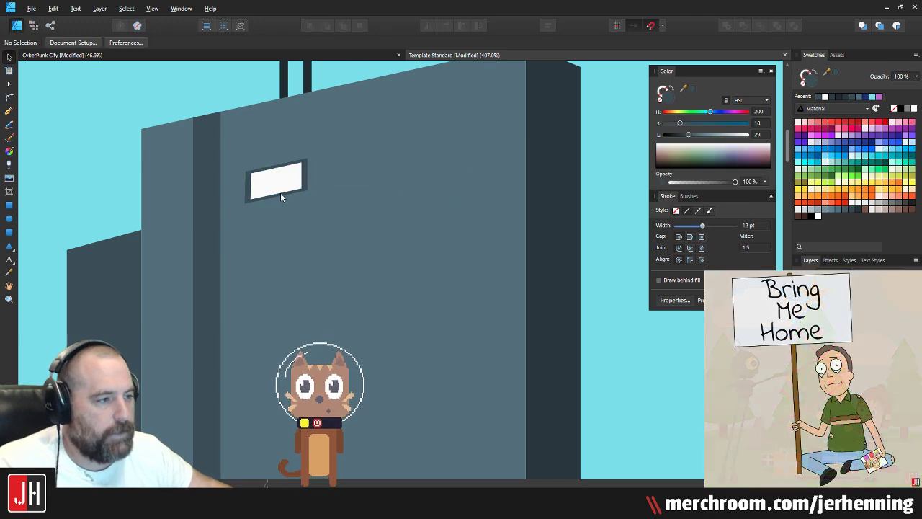
left_click_drag(277, 187, 322, 175)
key("ctrl+z")
left_click(602, 181)
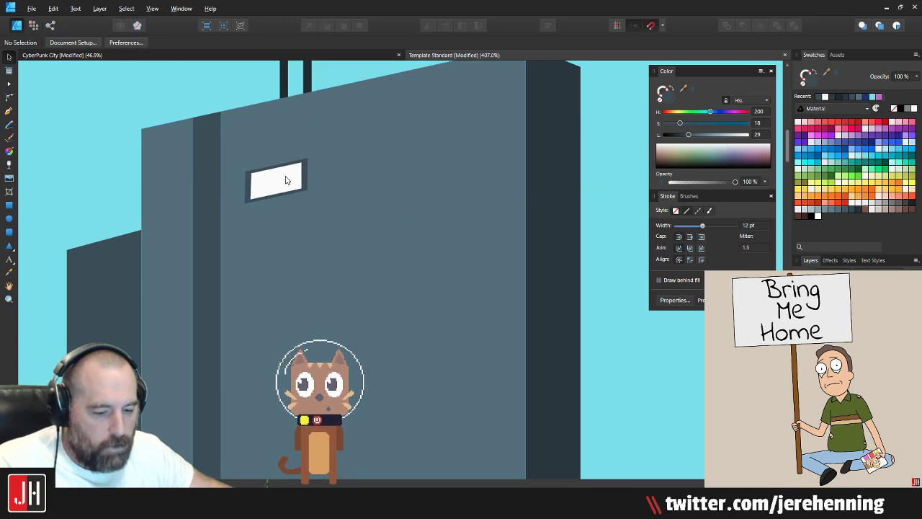
left_click_drag(278, 182, 463, 173)
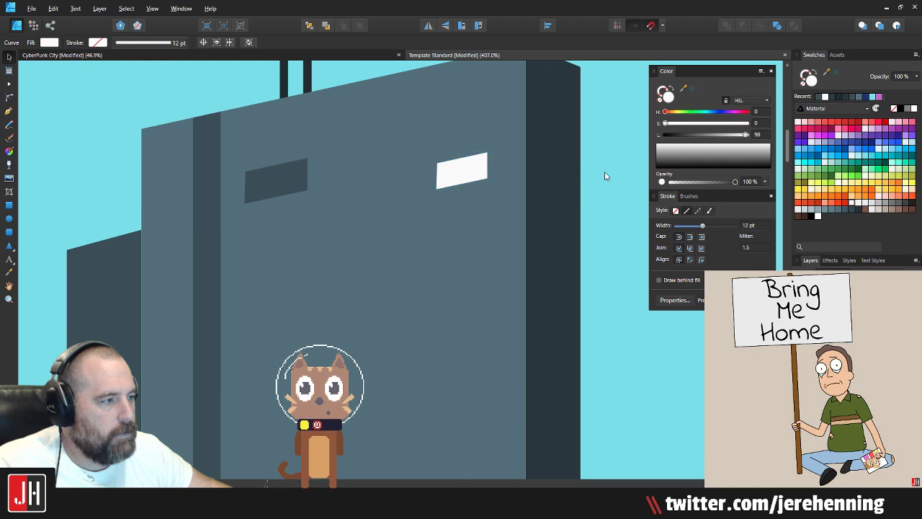
key("Escape")
key("ctrl+z")
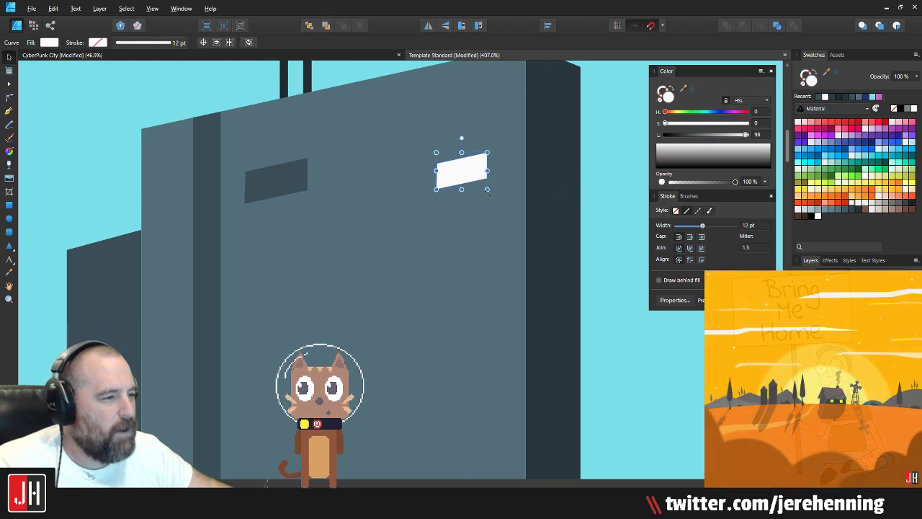
key("ctrl+z")
left_click(601, 192)
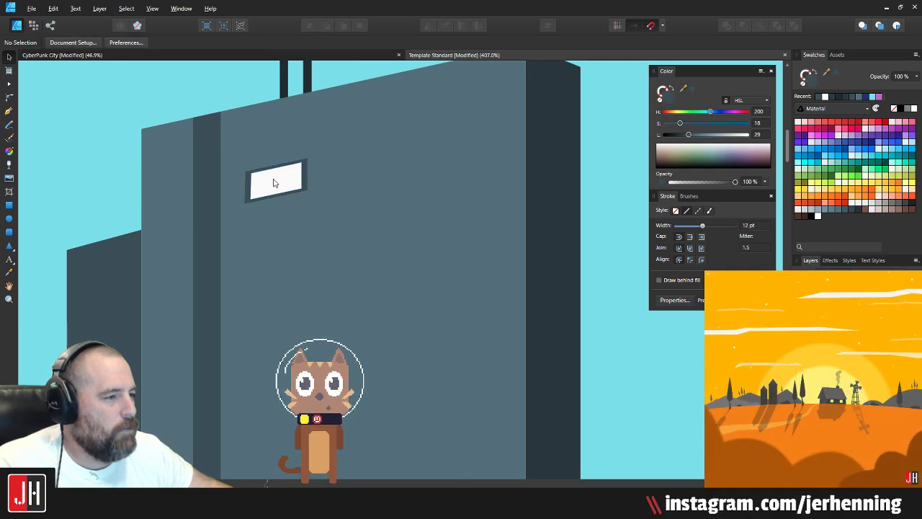
Step: Try placing a copy of the window group roughly level with the original toward the front face's right edge, and undo it
left_click(271, 183)
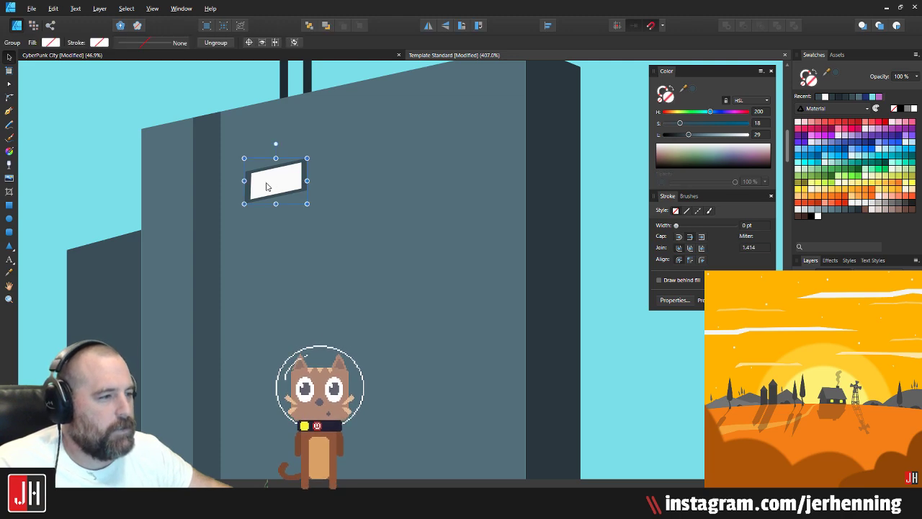
left_click_drag(268, 184, 435, 191)
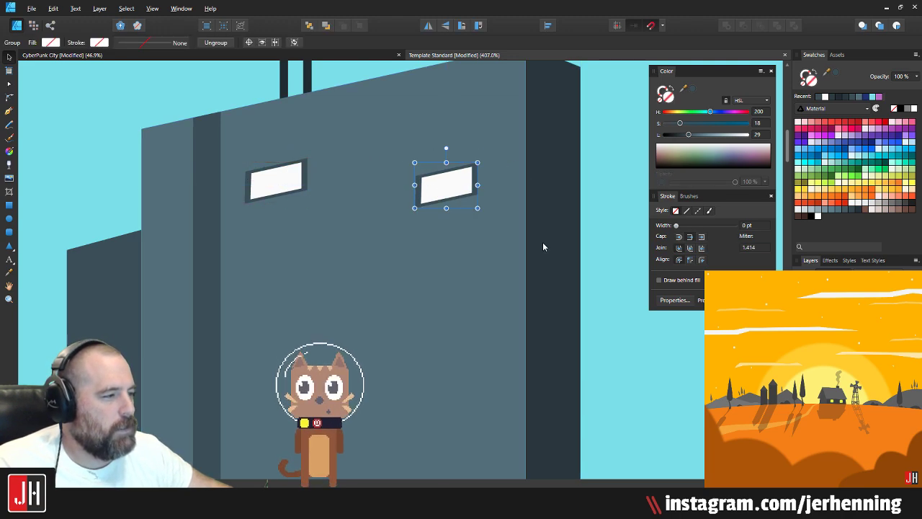
key("ctrl+z")
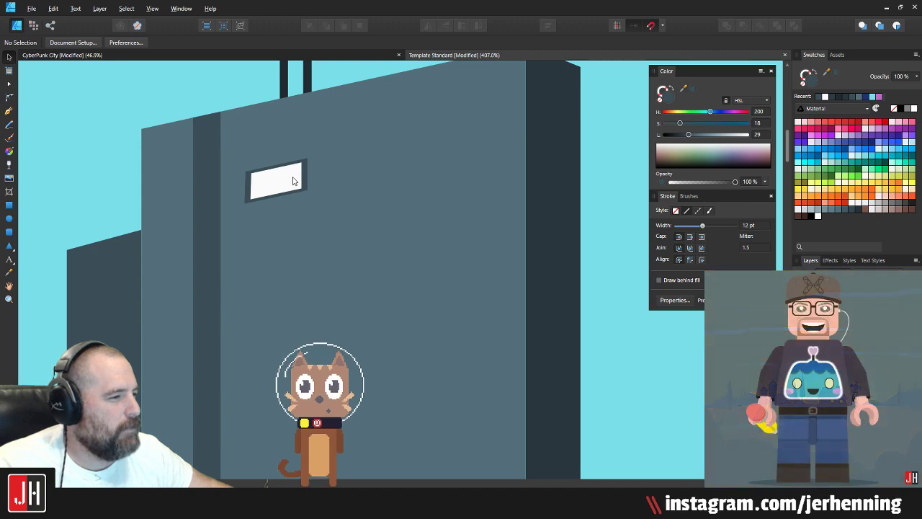
left_click(292, 179)
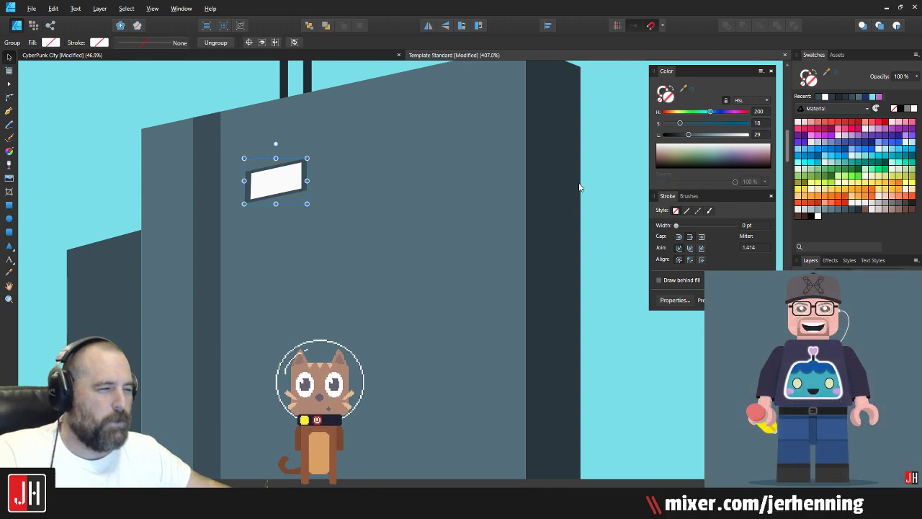
left_click(601, 189)
Step: Nudge the upper-right corner node of the window's dark frame slightly inward
scroll(294, 168, "up", 8)
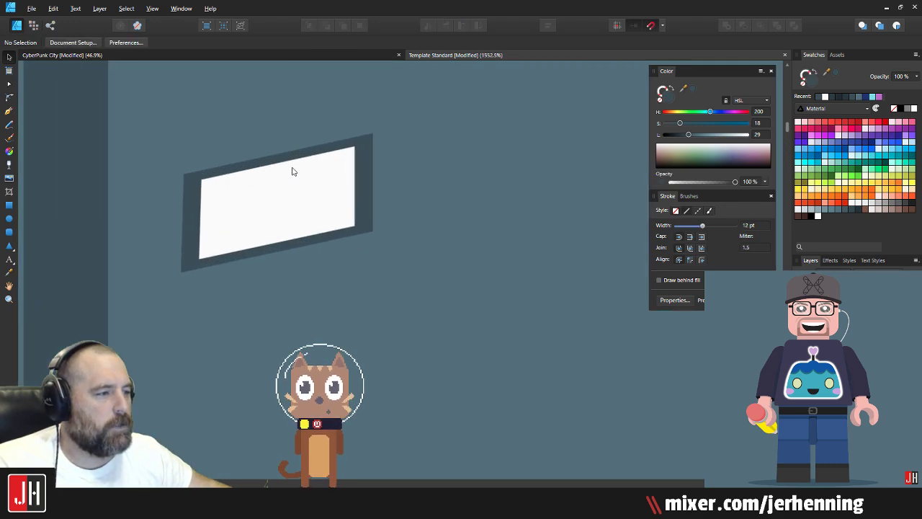
double_click(428, 111)
key("a")
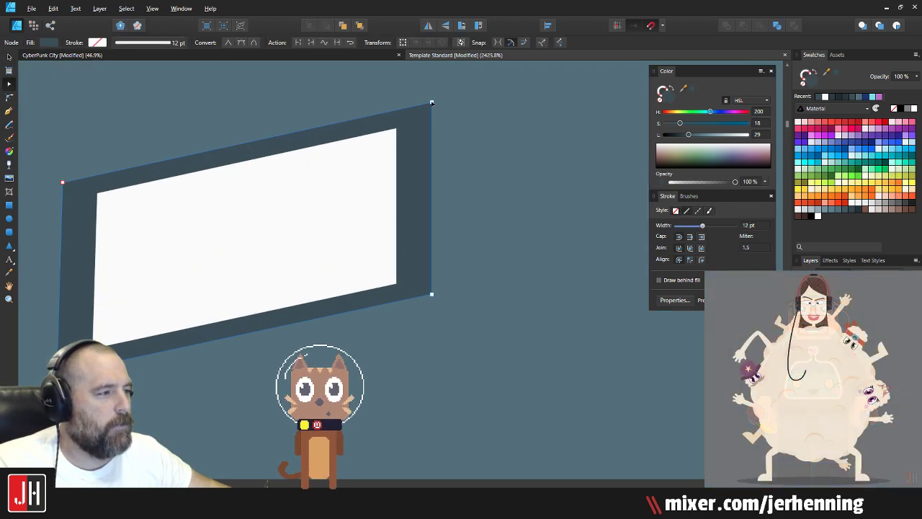
left_click_drag(430, 95, 431, 101)
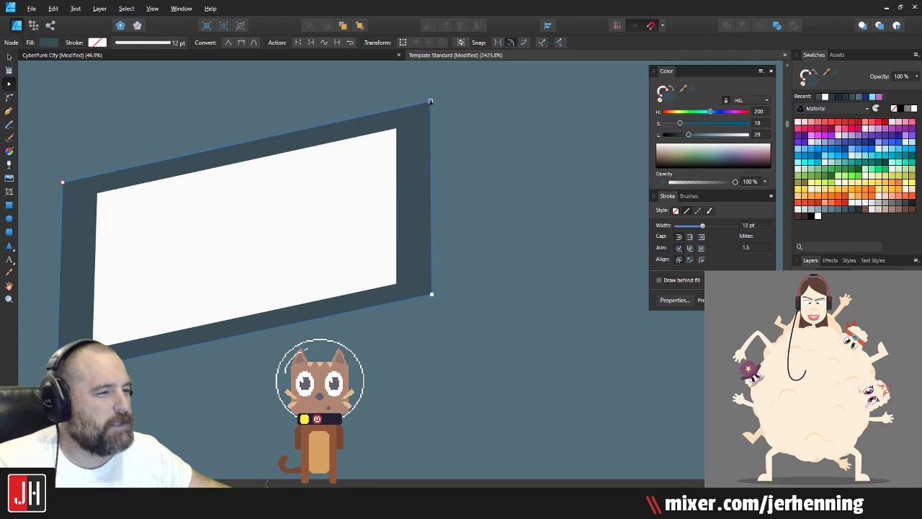
Step: Adjust the white pane's upper corners, moving the left one slightly down and the right one slightly inward, and deselect the pane
left_click(325, 173)
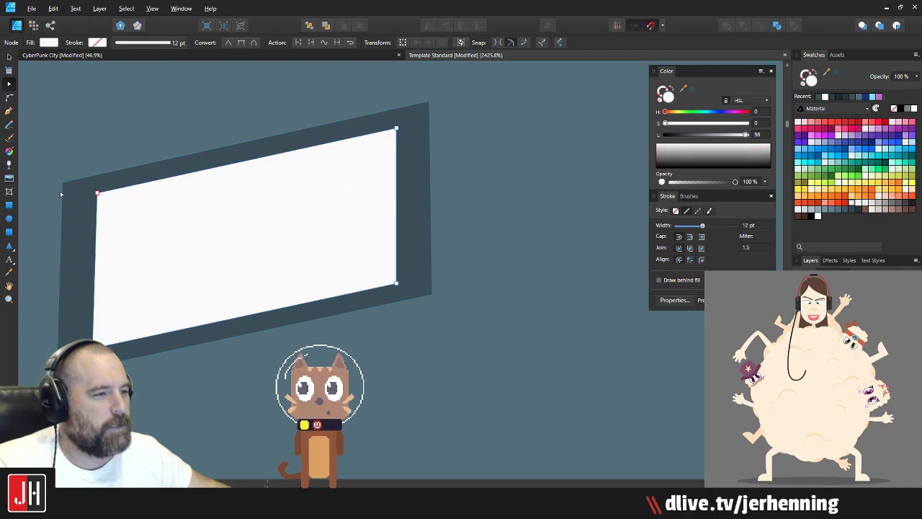
left_click_drag(97, 194, 96, 199)
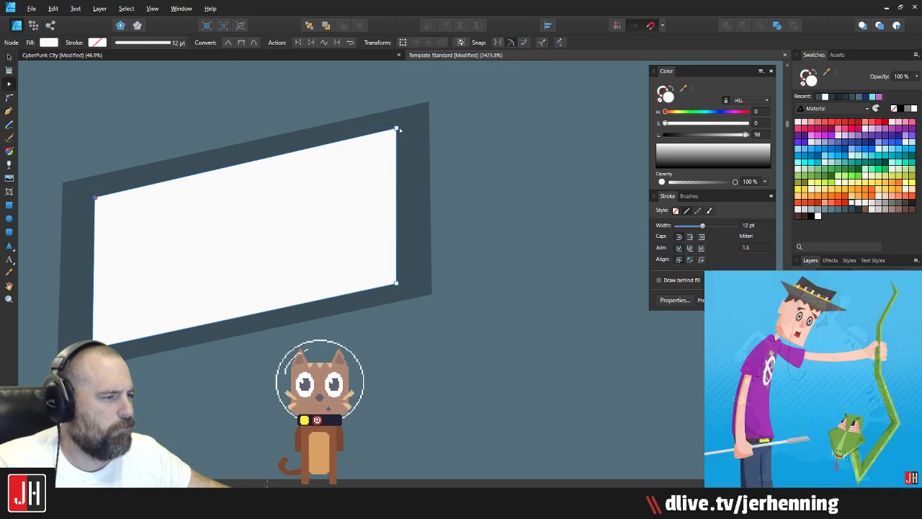
left_click_drag(396, 129, 391, 130)
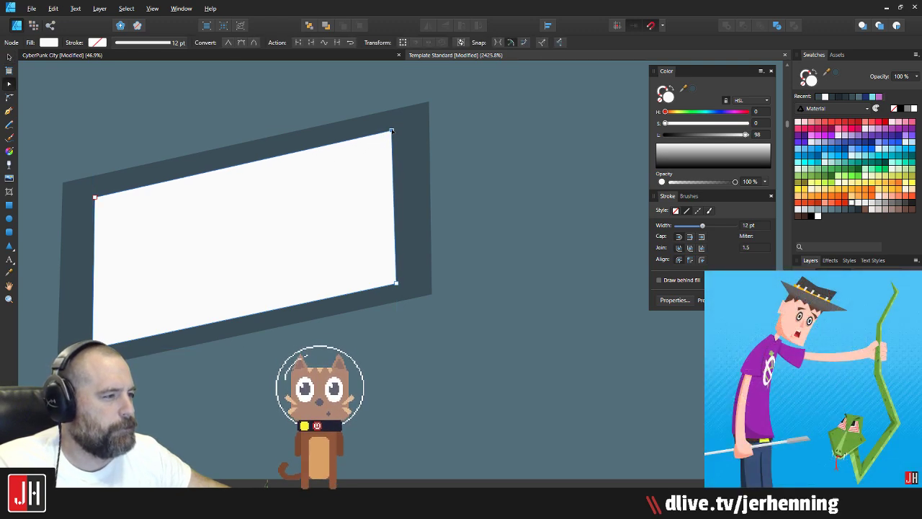
key("v")
scroll(350, 175, "down", 1)
scroll(349, 178, "down", 5)
key("ctrl+d")
scroll(343, 175, "up", 3)
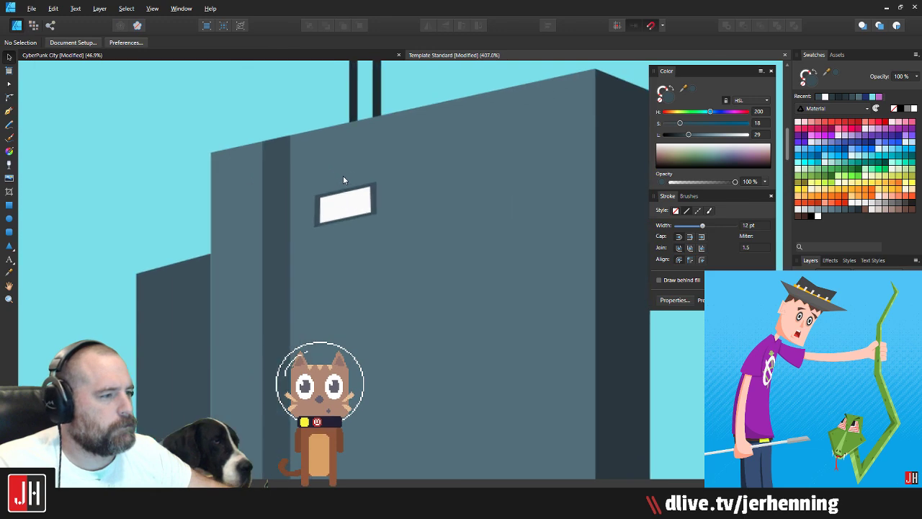
Step: Nudge the white pane's lower-right corner slightly inward and its lower-left corner slightly up
left_click(343, 222)
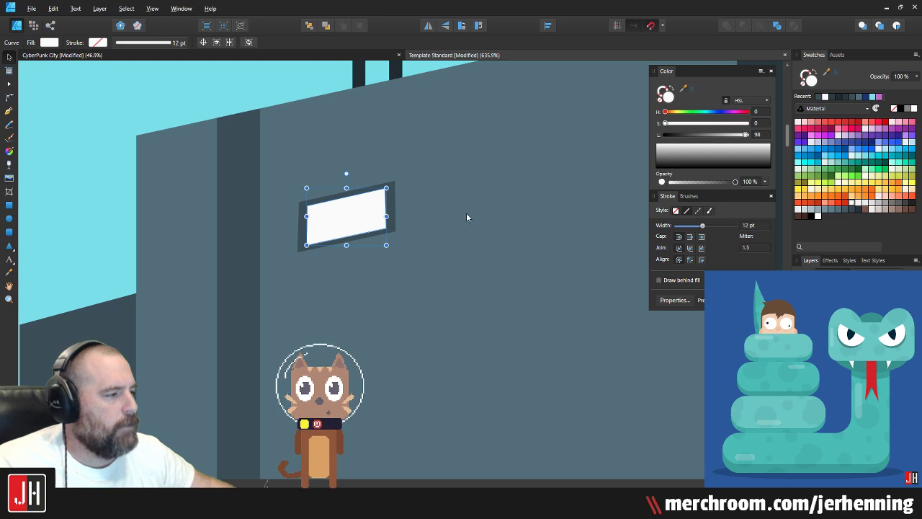
scroll(346, 228, "up", 5)
key("a")
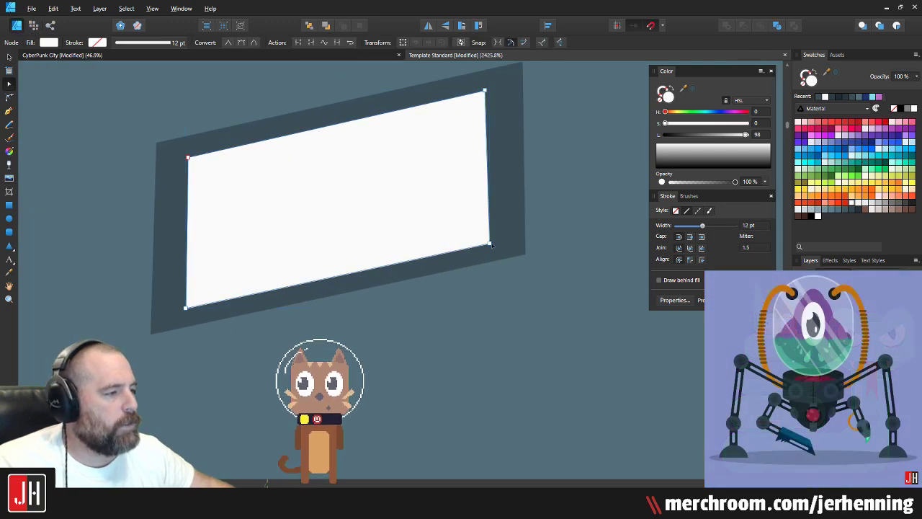
left_click_drag(489, 245, 487, 243)
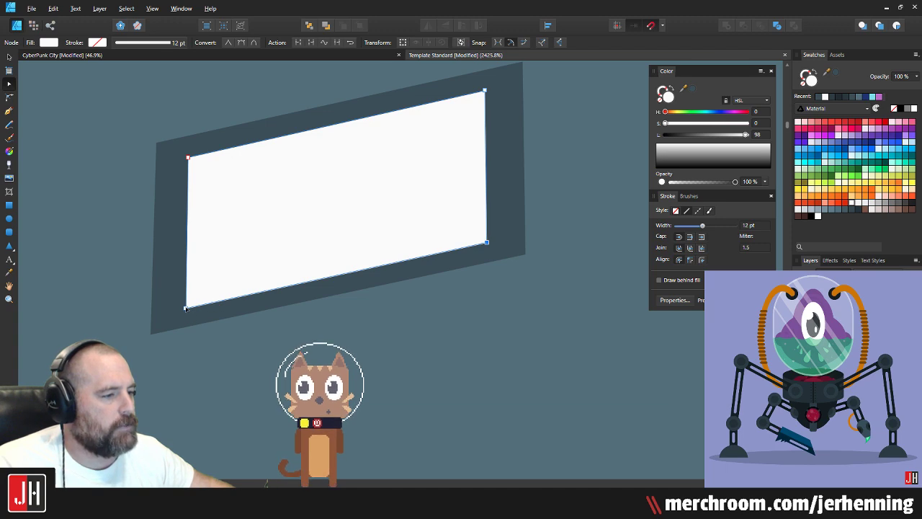
left_click_drag(185, 309, 184, 305)
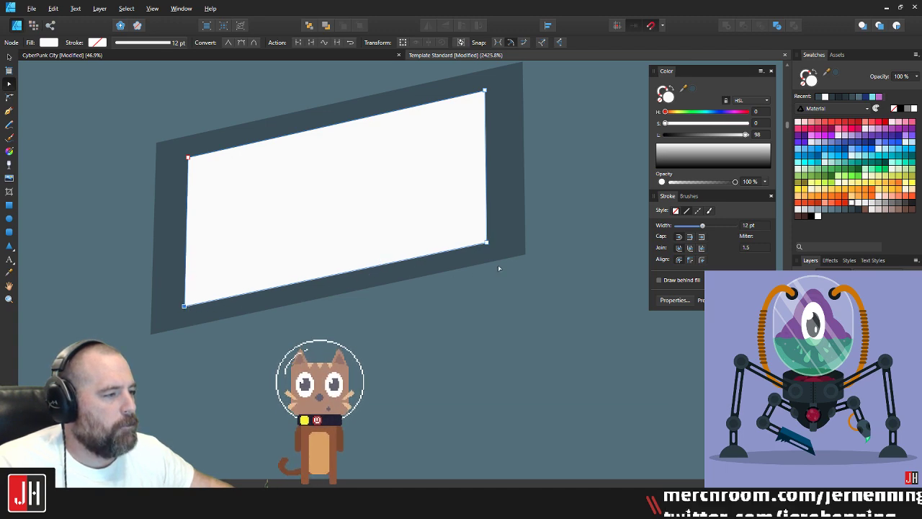
Step: Fine-tune the white pane's lower-right corner node, shifting it slightly out and up, then slightly inward, and deselect the pane
left_click_drag(488, 242, 490, 239)
key("v")
left_click(613, 183)
scroll(524, 203, "down", 4)
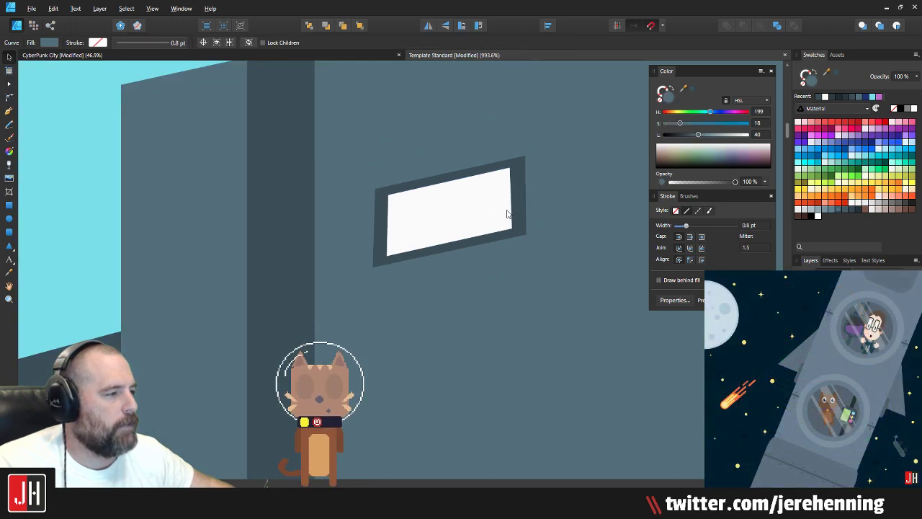
left_click(500, 216)
scroll(498, 216, "up", 4)
key("a")
key("a")
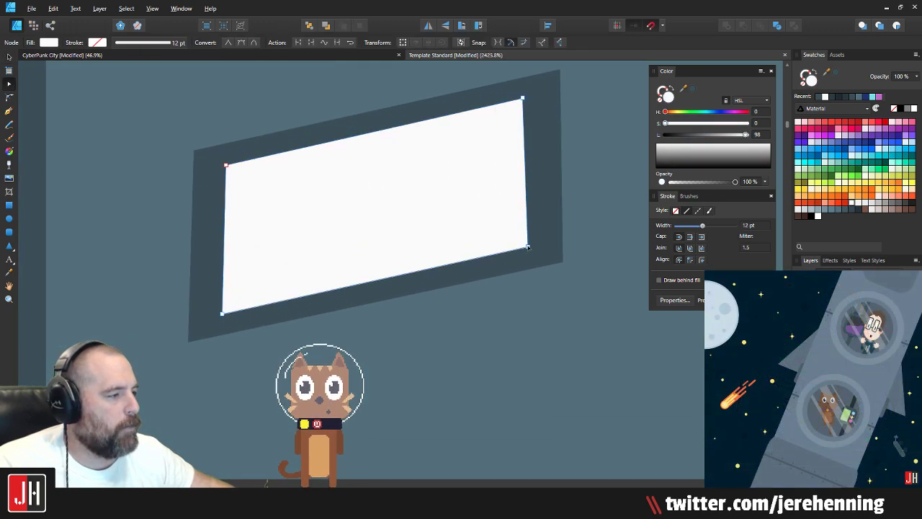
left_click_drag(529, 247, 526, 246)
key("v")
left_click(577, 218)
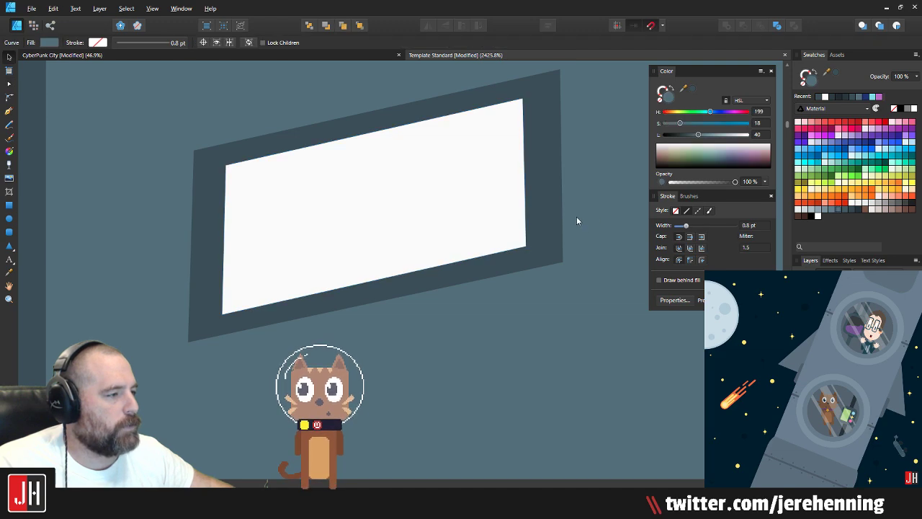
Step: Check the adjusted window's perspective against the building's front face, both close up and from farther away
scroll(577, 218, "down", 6)
left_click_drag(580, 219, 326, 278)
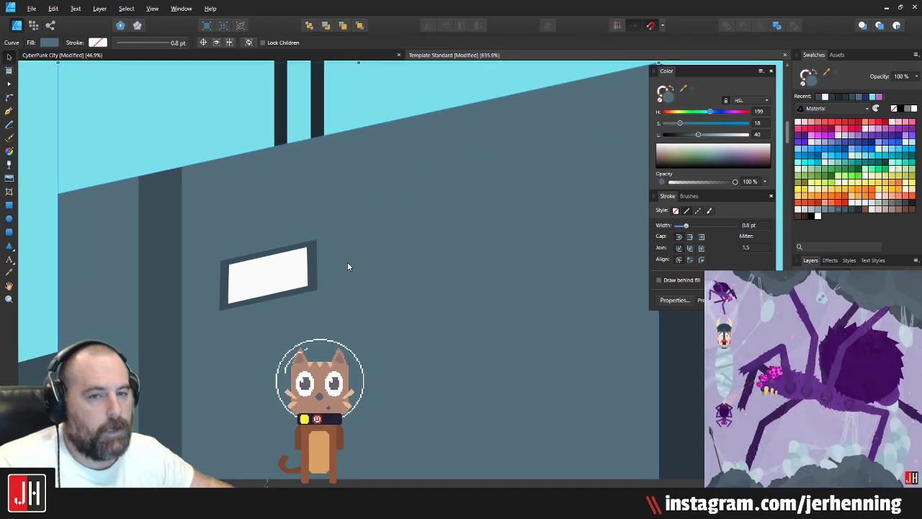
scroll(347, 263, "down", 5)
key("ctrl+d")
scroll(344, 271, "up", 4)
scroll(395, 274, "up", 2)
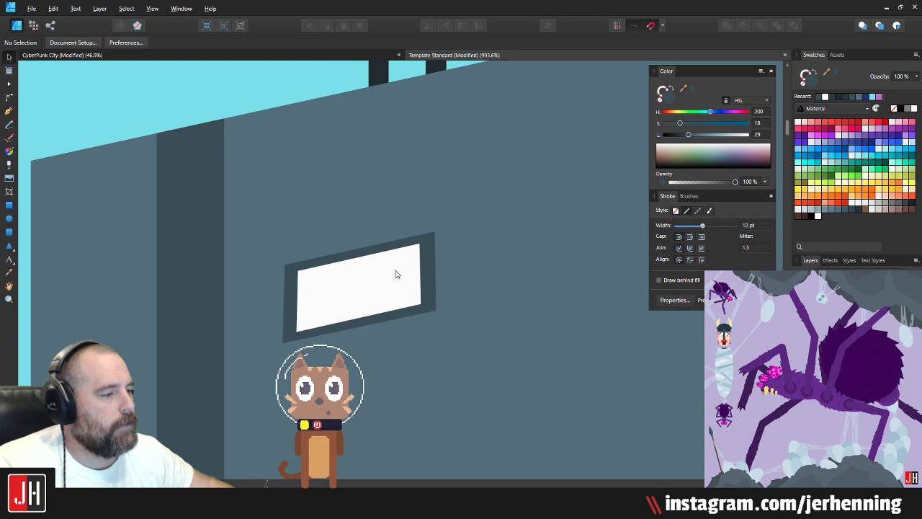
scroll(381, 299, "up", 3)
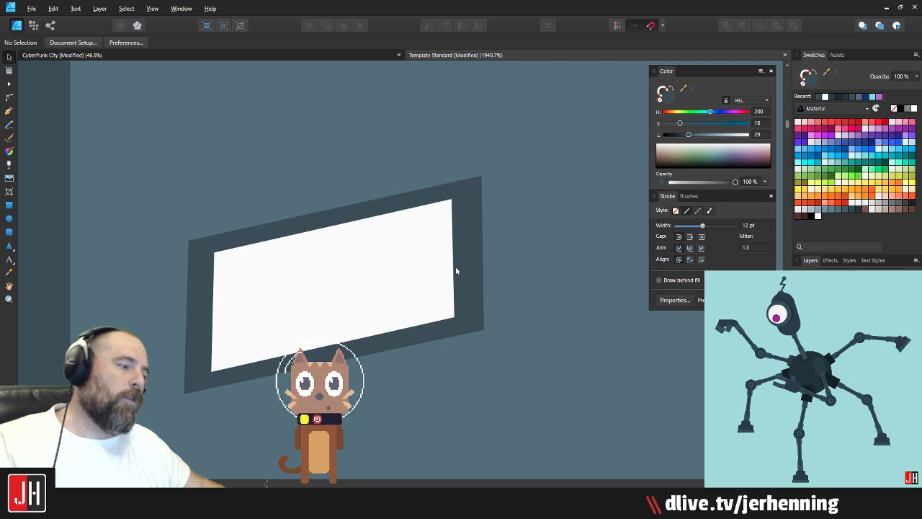
scroll(428, 274, "down", 8)
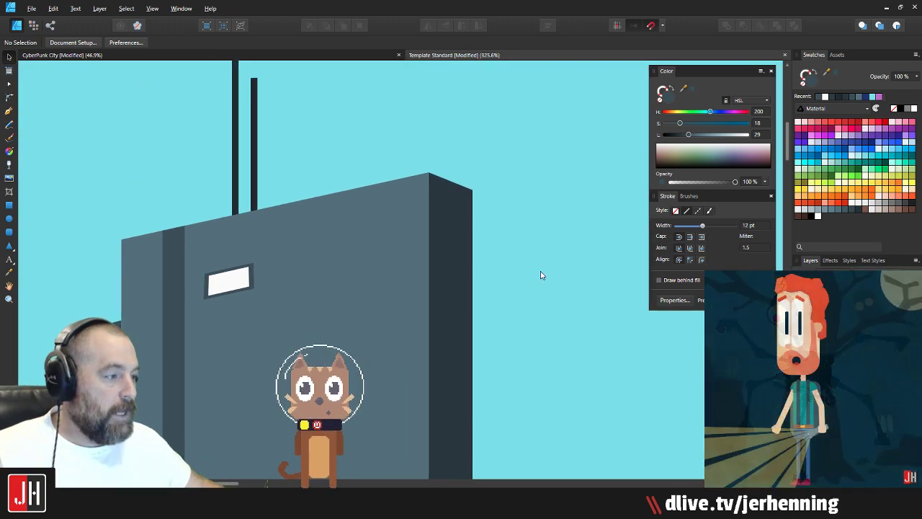
Step: Duplicate the window group twice along the front face, making an evenly spaced row of three that rises parallel to the roofline
scroll(216, 284, "up", 3)
left_click(224, 273)
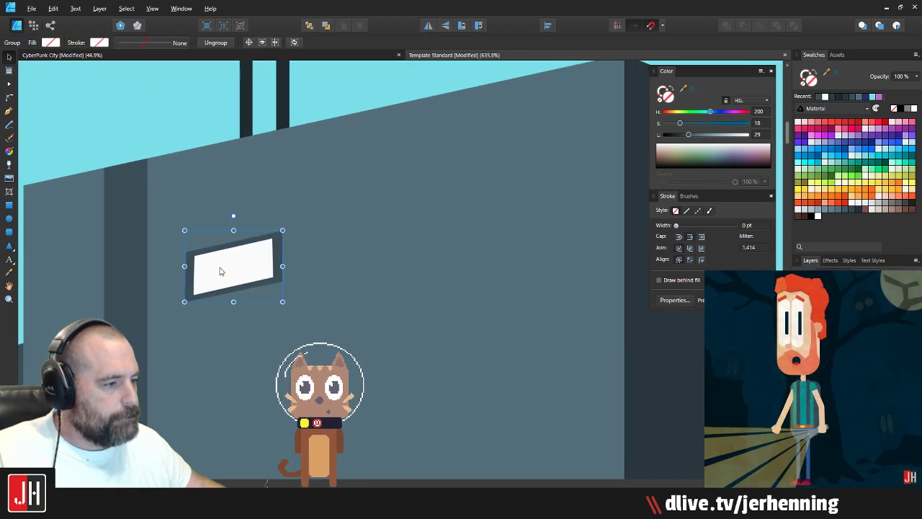
left_click_drag(220, 270, 491, 206)
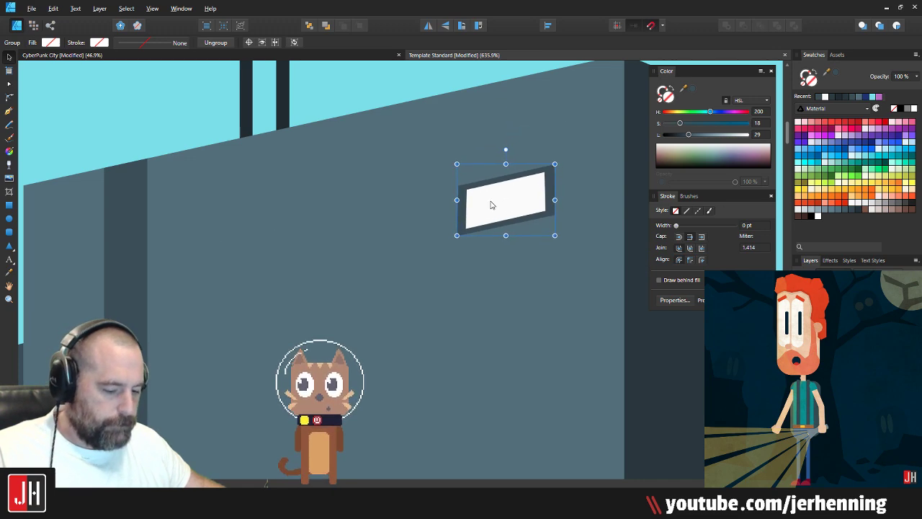
key("ctrl+z")
left_click_drag(239, 268, 503, 211)
key("ctrl+d")
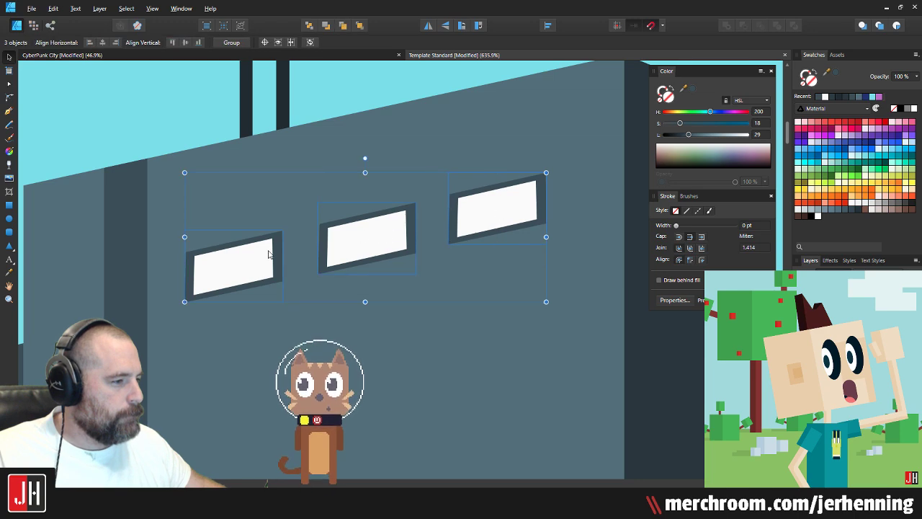
Step: Shift the rightmost window slightly toward the front face's right edge and deselect it
scroll(331, 245, "down", 10)
scroll(334, 244, "up", 8)
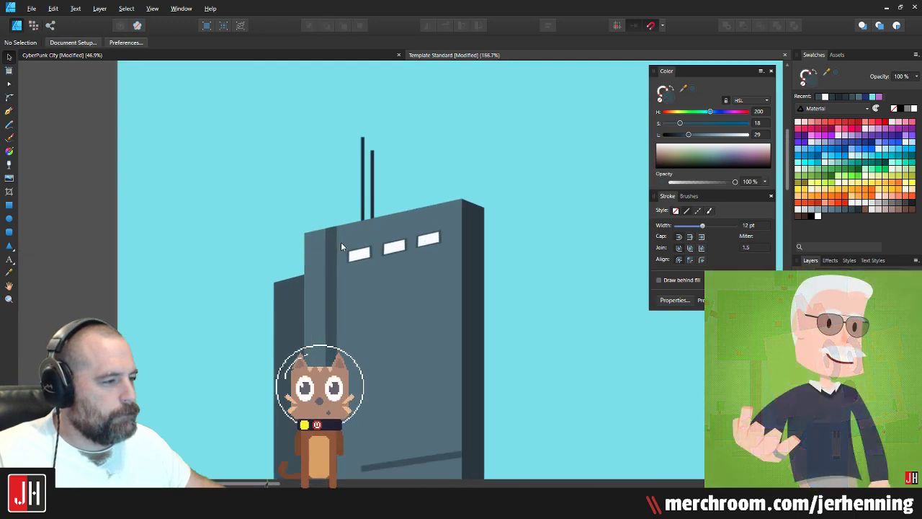
left_click(364, 261)
scroll(438, 259, "up", 4)
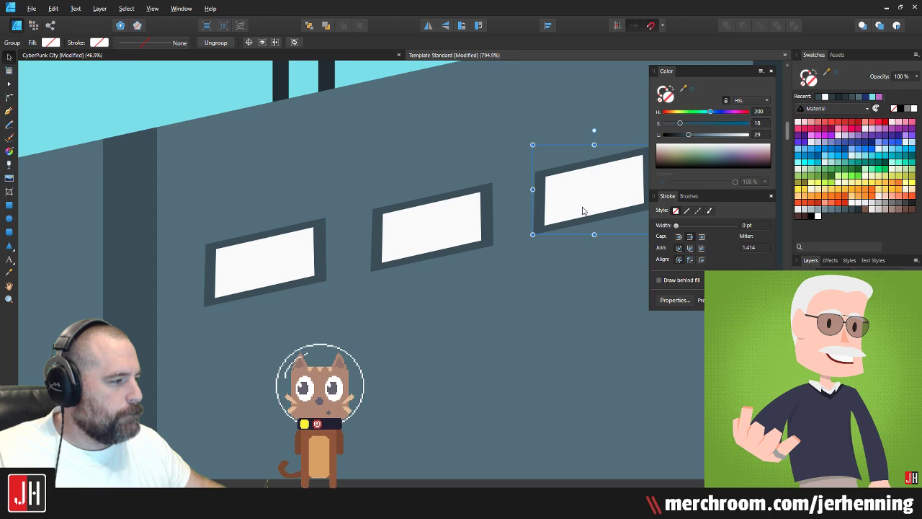
left_click_drag(583, 210, 591, 210)
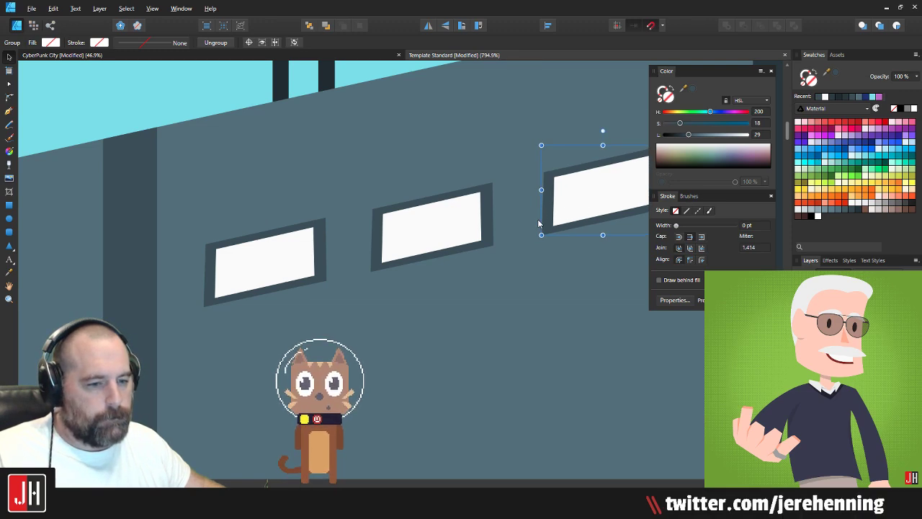
left_click_drag(538, 220, 473, 243)
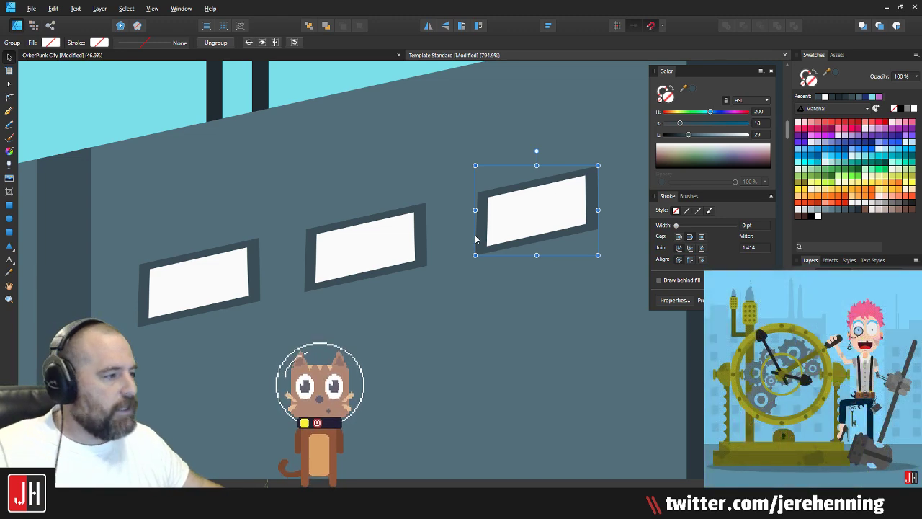
scroll(432, 245, "down", 8)
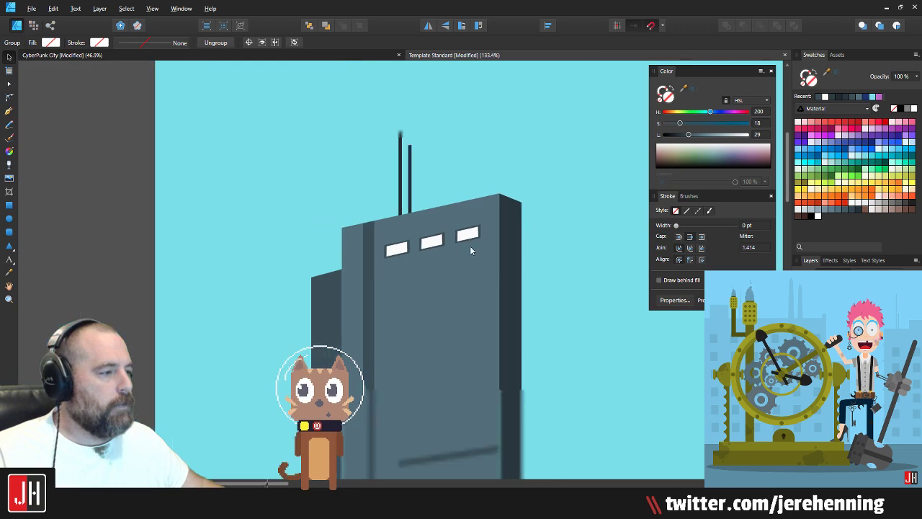
left_click(519, 252)
Step: Select all three windows, scale them down slightly and move them a little closer to the roofline
scroll(449, 253, "up", 6)
left_click(320, 234)
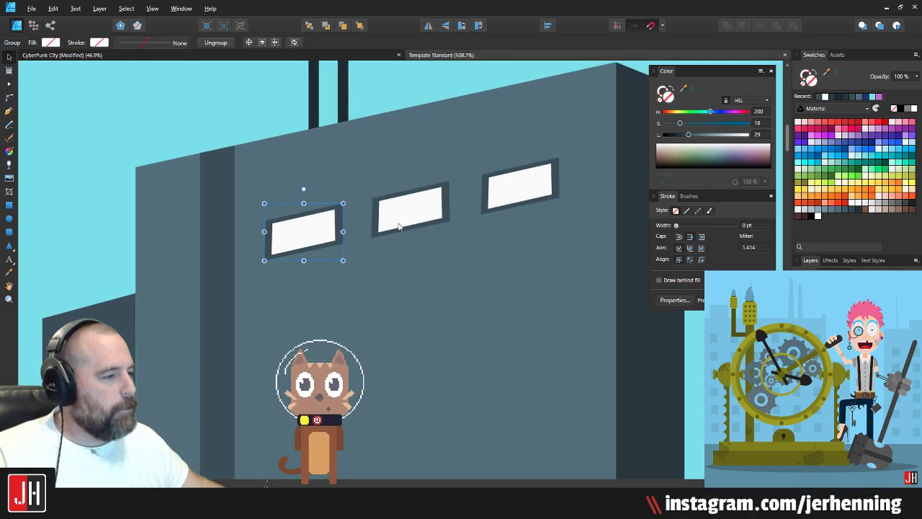
left_click(401, 227, "shift")
left_click(550, 192, "shift")
left_click_drag(561, 156, 531, 176)
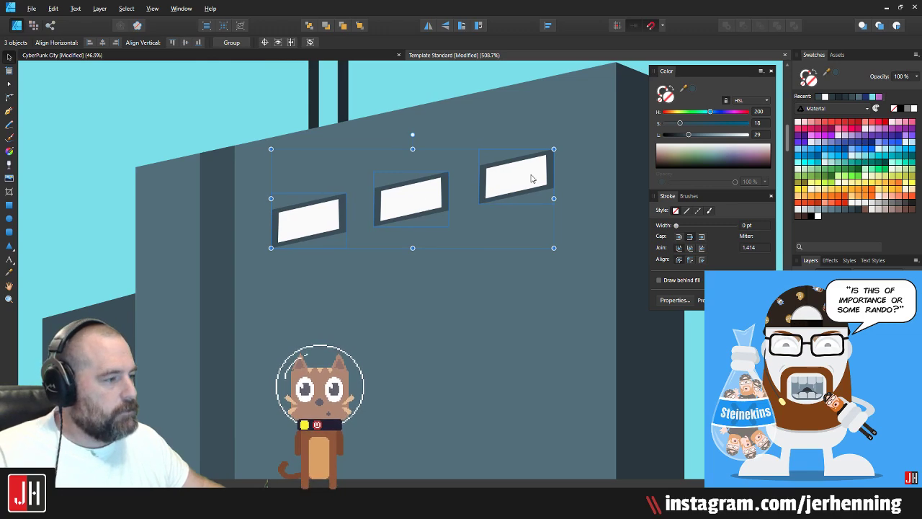
scroll(533, 180, "down", 6)
key("ctrl+d")
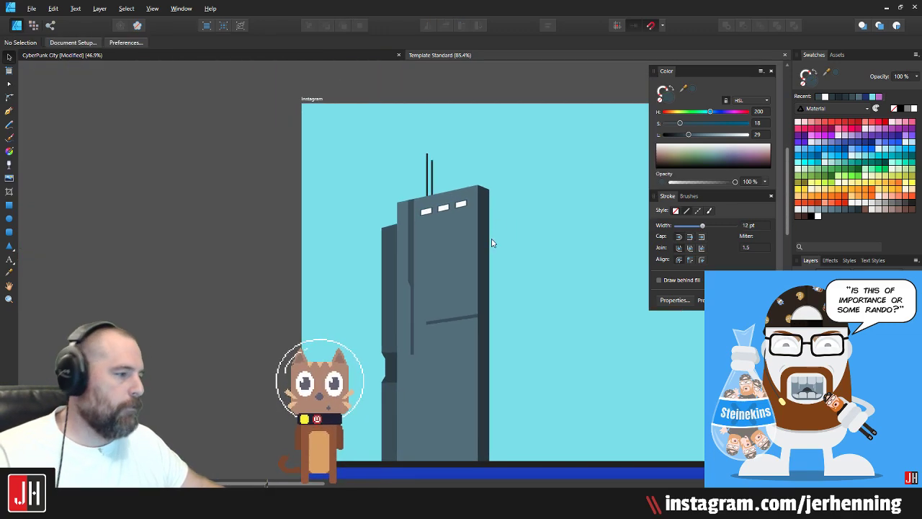
Step: Look over the whole building with its row of windows, from the rooftop down to the ground
scroll(491, 243, "up", 5)
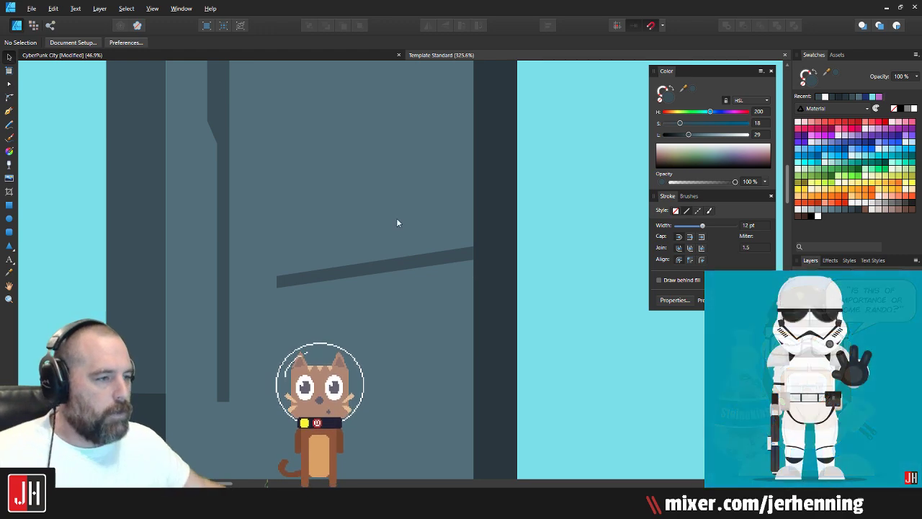
scroll(304, 220, "down", 7)
scroll(353, 274, "up", 3)
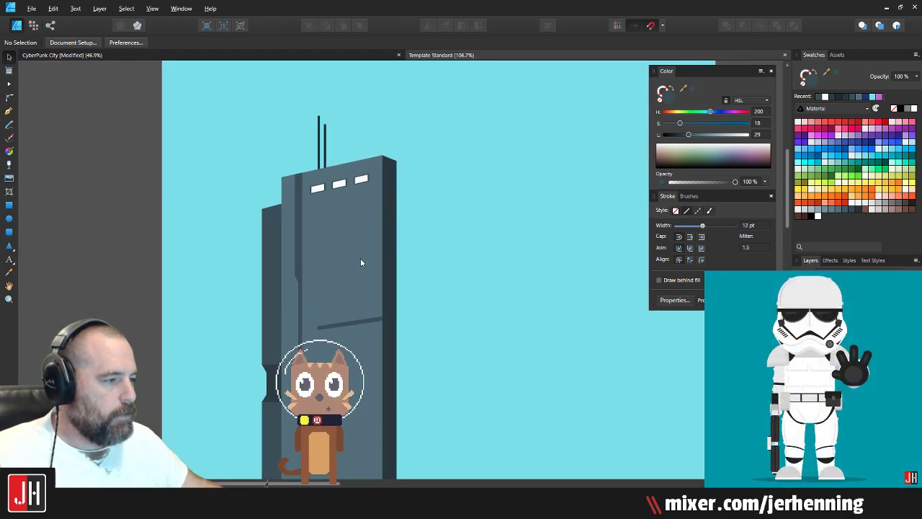
left_click_drag(333, 222, 333, 191)
left_click_drag(223, 179, 229, 232)
left_click_drag(121, 78, 473, 485)
left_click_drag(497, 337, 429, 186)
left_click(430, 186)
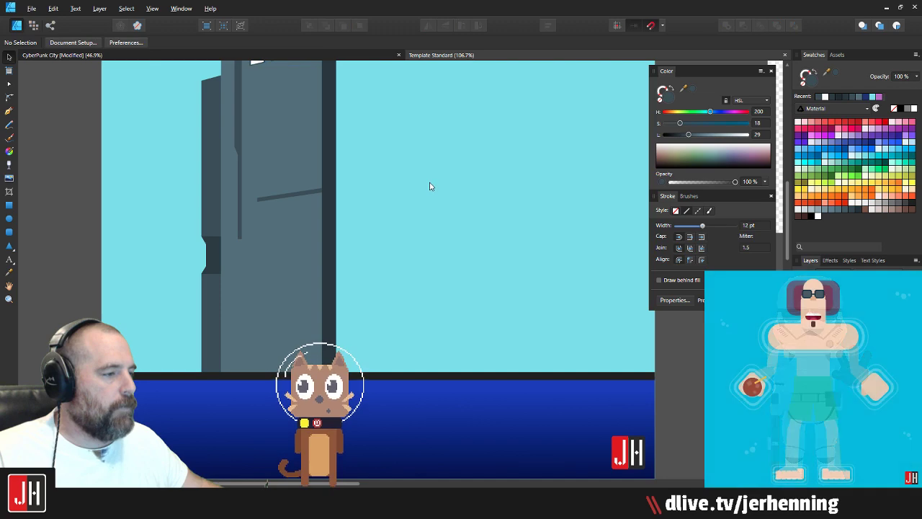
Step: Group all the building's parts, nudge the group slightly to the right on the artboard, and deselect it
scroll(429, 186, "down", 3)
left_click_drag(163, 88, 459, 432)
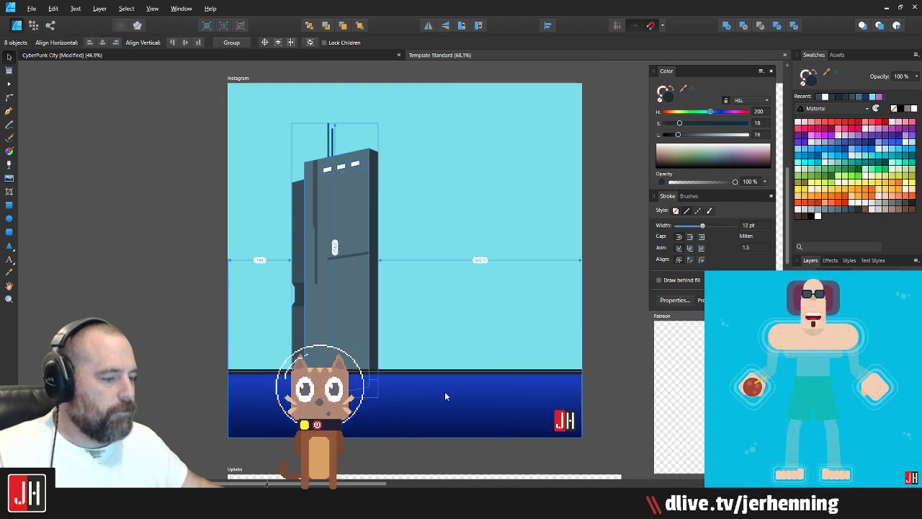
left_click(422, 257)
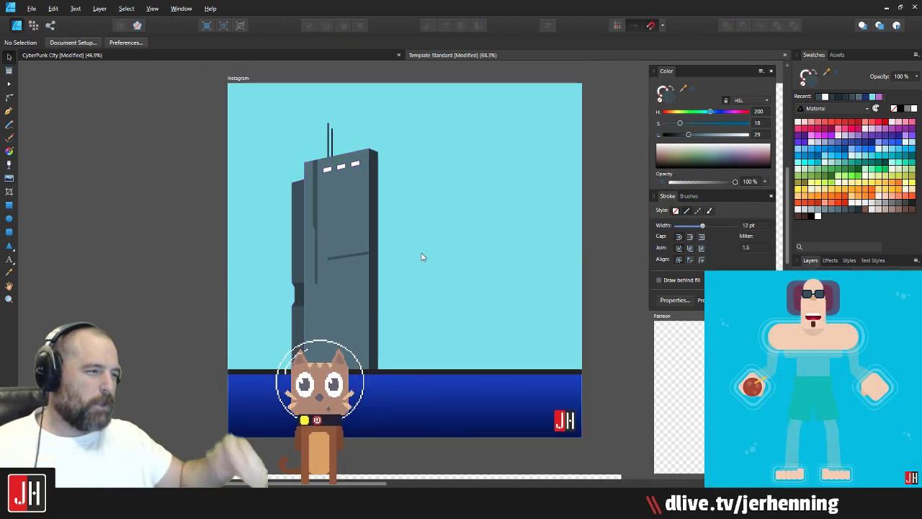
left_click(347, 246)
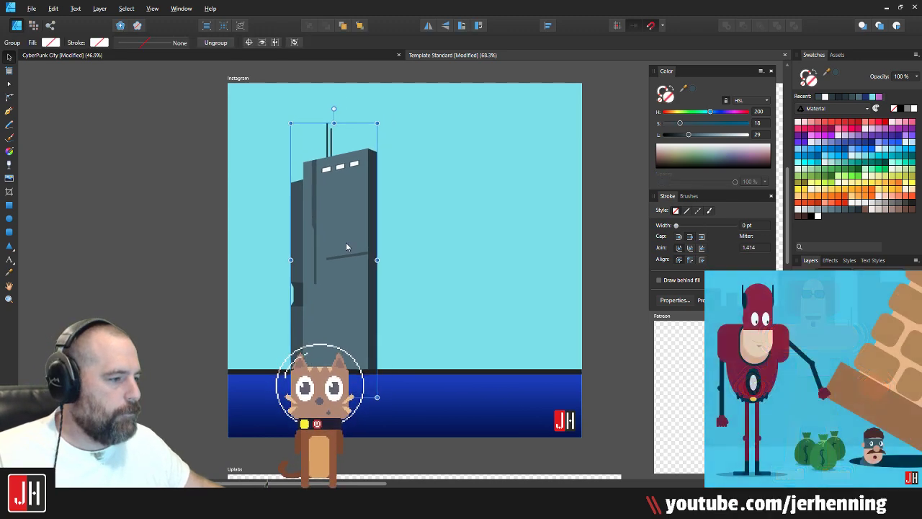
left_click_drag(345, 246, 349, 246)
left_click(621, 287)
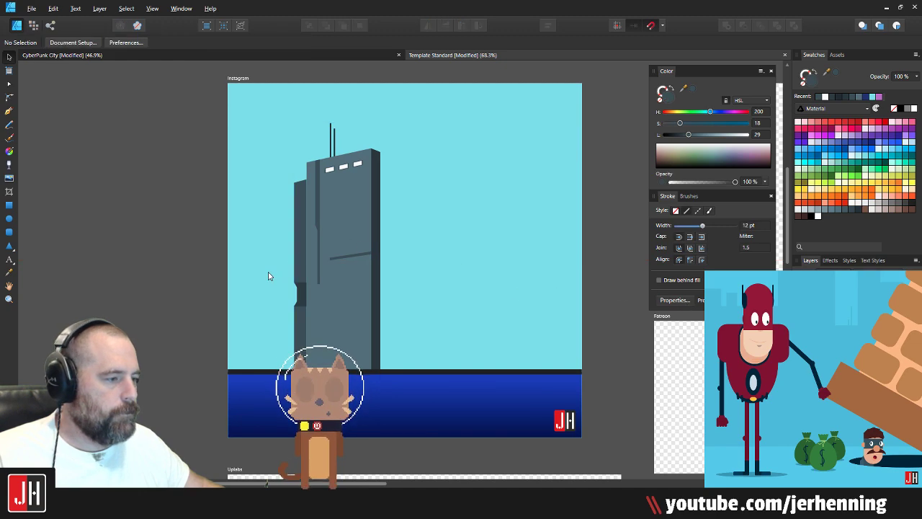
Step: Start a stepped skyline outline with the Pen tool just outside the artboard's left edge, adding a small raised block on the first roof
scroll(322, 292, "up", 2)
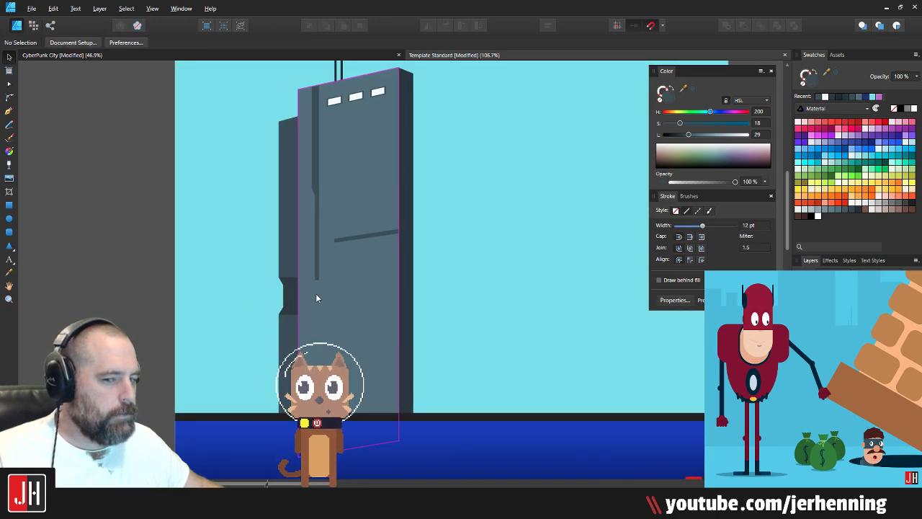
left_click(9, 110)
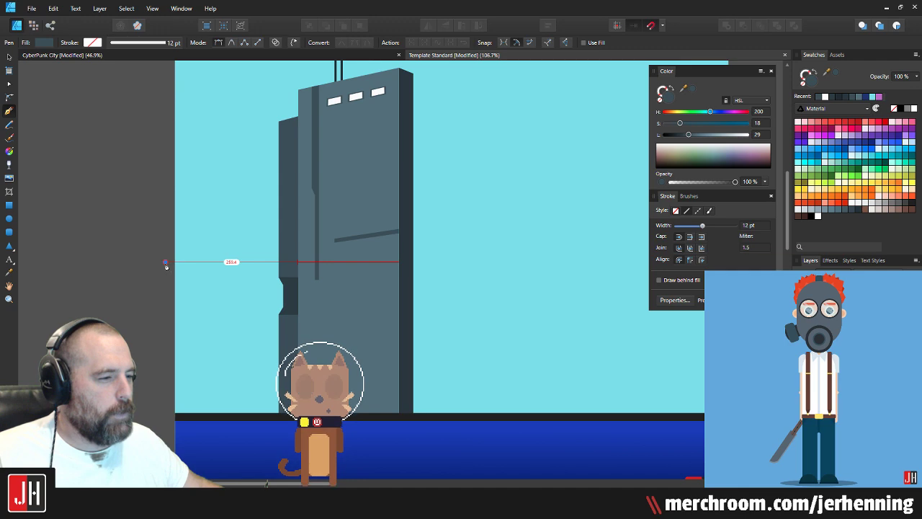
left_click(165, 262)
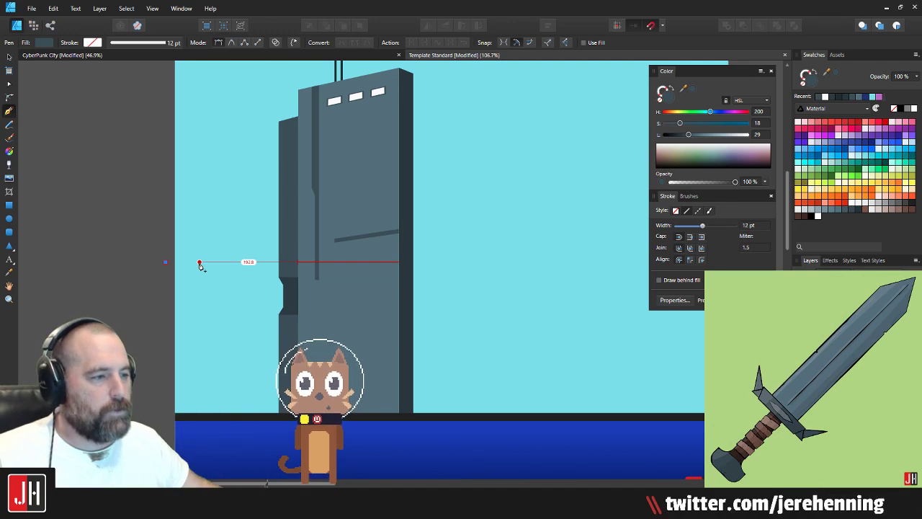
left_click(198, 263)
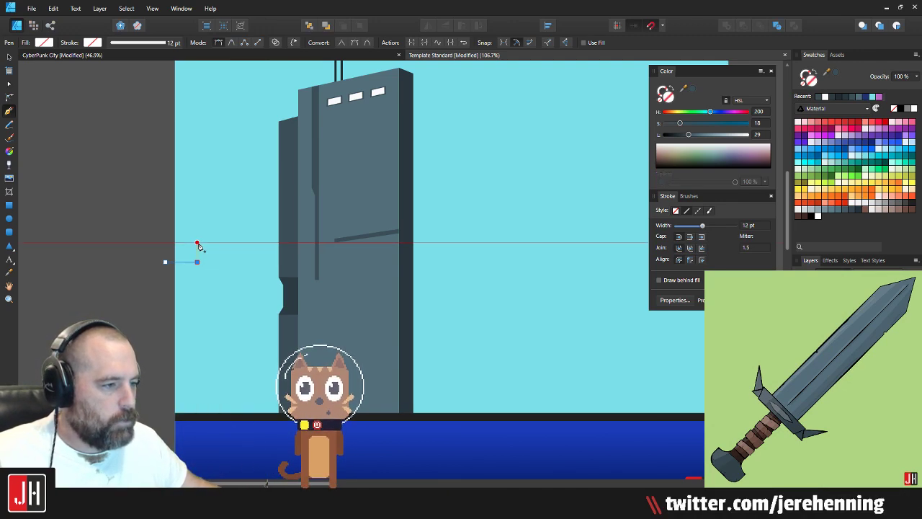
left_click(197, 243)
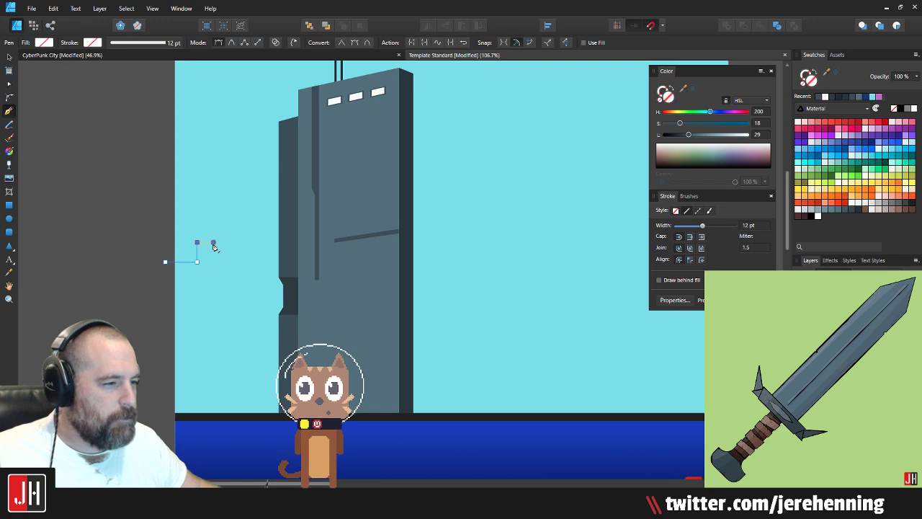
left_click(225, 241)
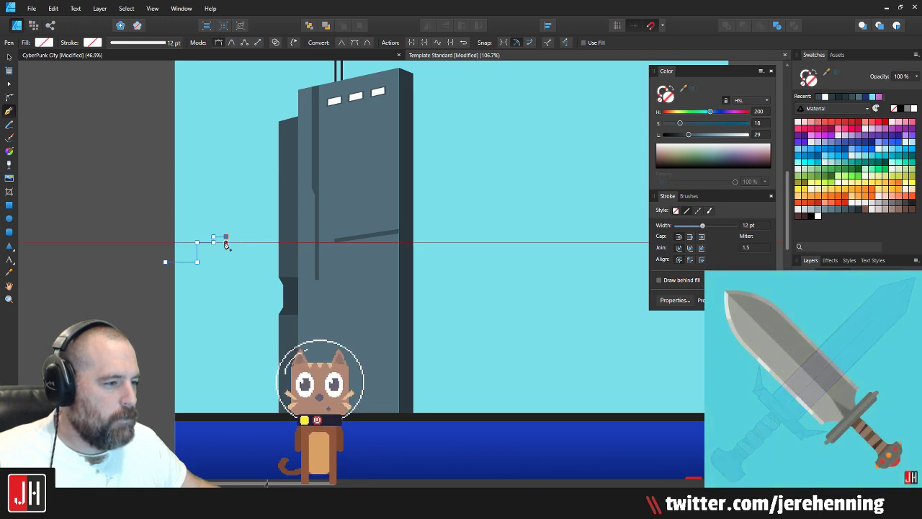
Step: Continue the skyline outline across the skyscraper's lower half with low rooftops and gaps at varying heights, ending just past its right side
left_click(265, 302)
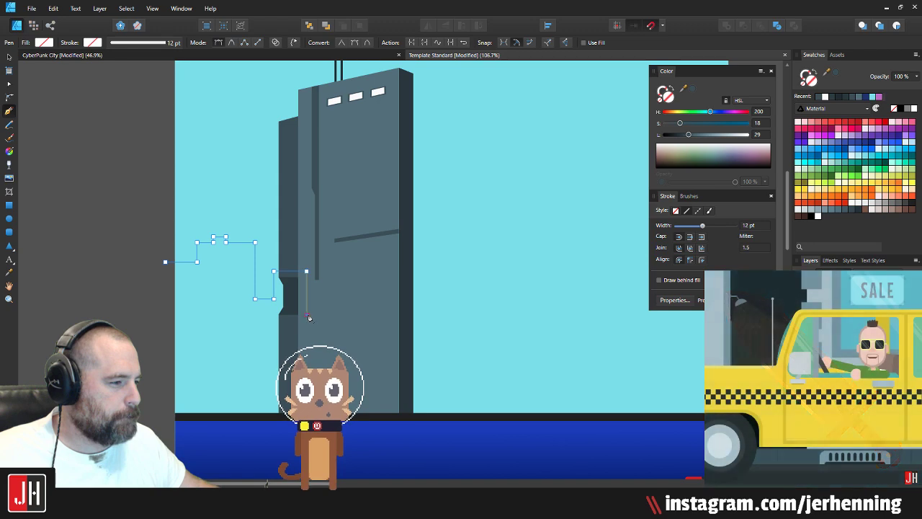
left_click(307, 314)
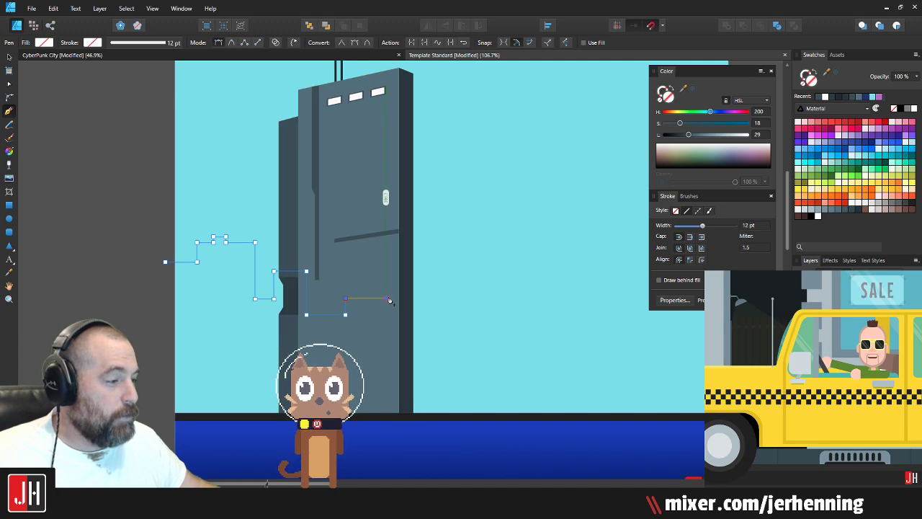
left_click(386, 329)
left_click(432, 329)
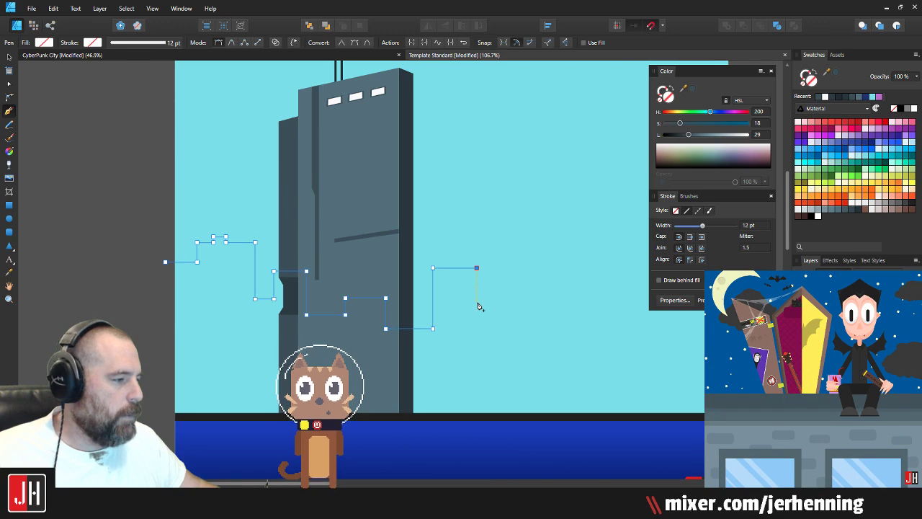
Step: Extend the outline into the open sky beside the skyscraper with two rising rooftops, a narrow dip and a mid-height roof
left_click(509, 248)
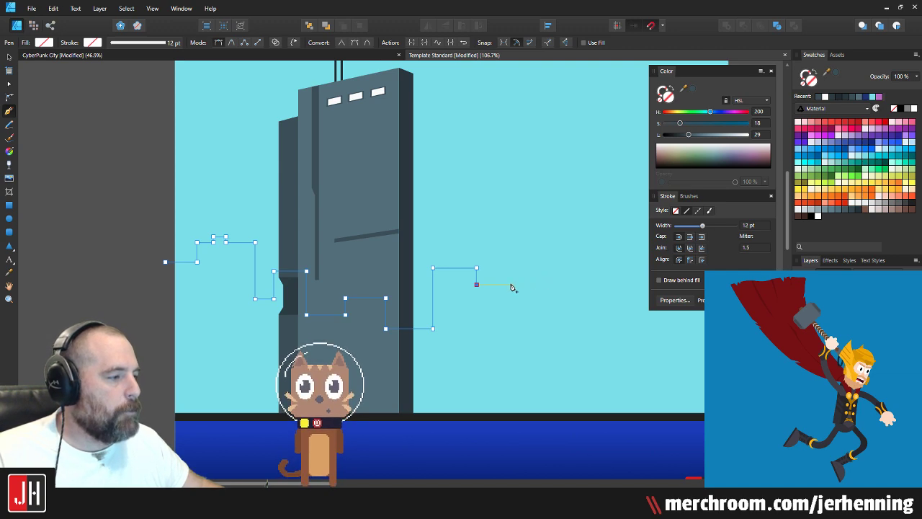
left_click(477, 231)
left_click(511, 230)
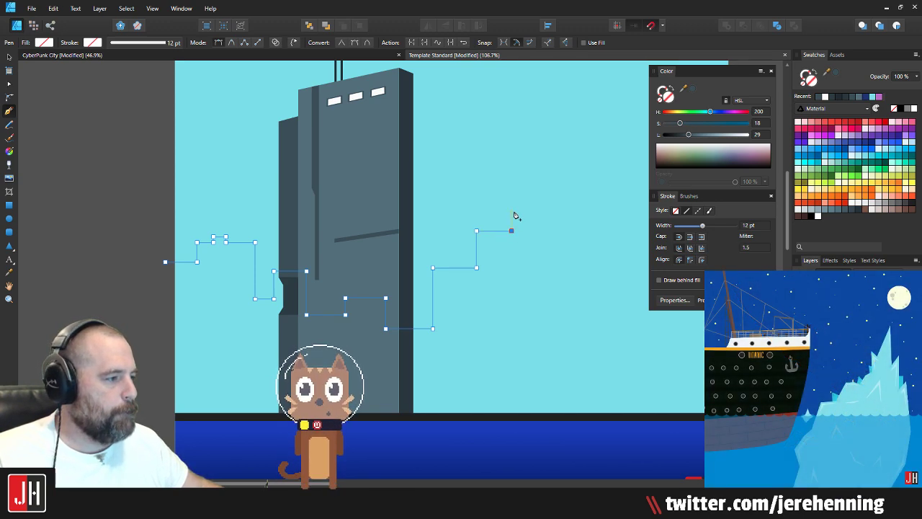
key("ctrl+z")
left_click(514, 231)
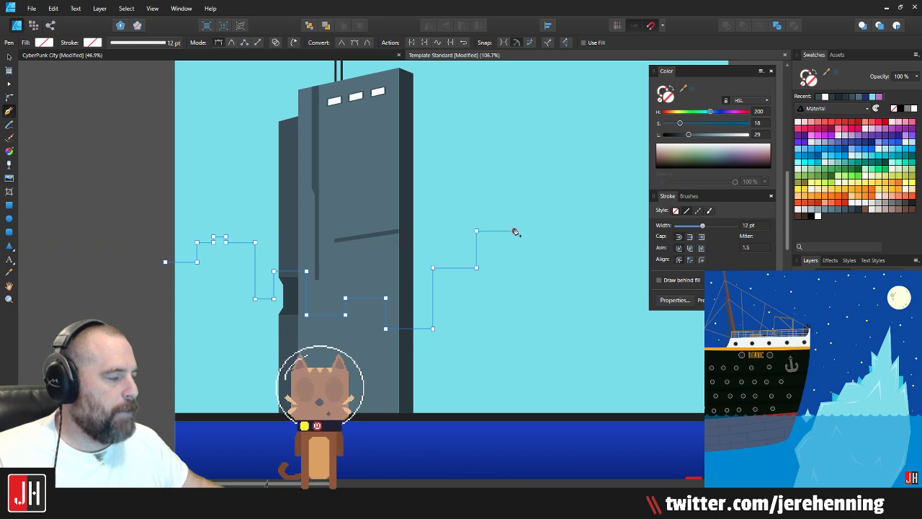
left_click(514, 295)
left_click(543, 294)
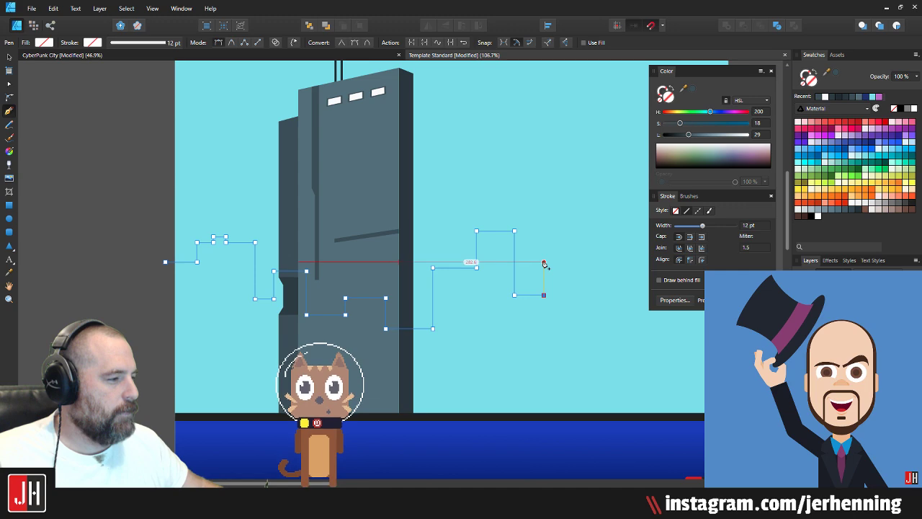
left_click(544, 262)
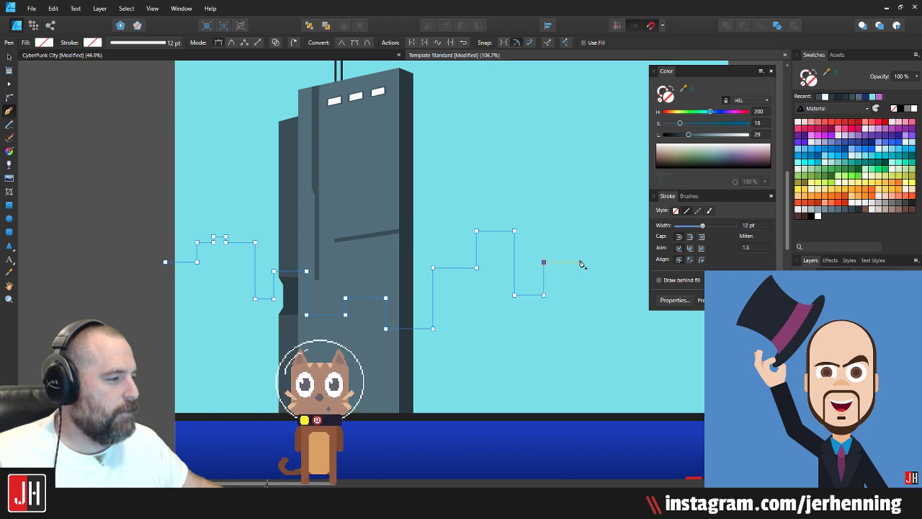
left_click(581, 264)
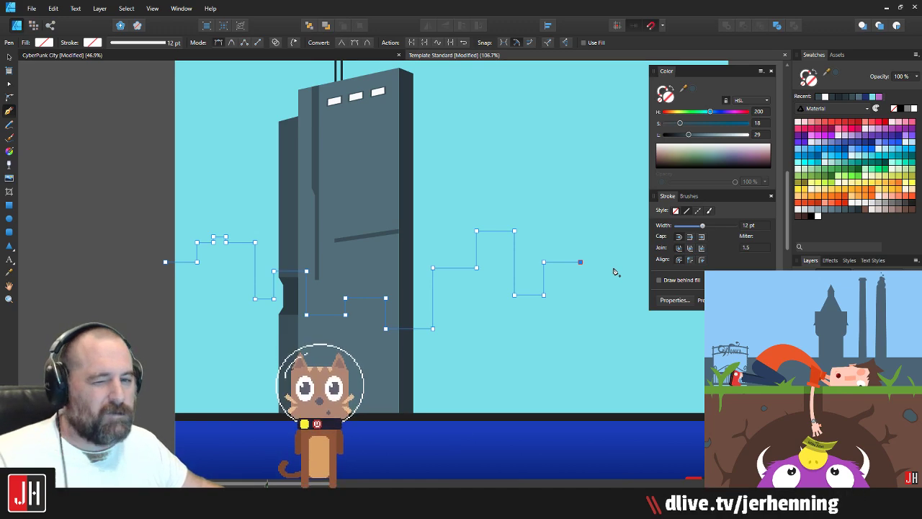
Step: Step the outline down from the mid-height roof to a short, lower ledge
left_click_drag(603, 268, 451, 274)
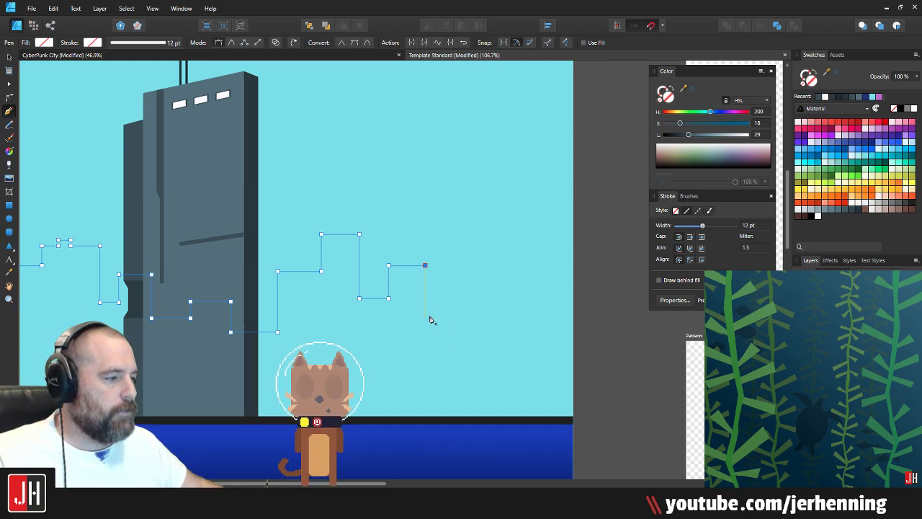
left_click(425, 314)
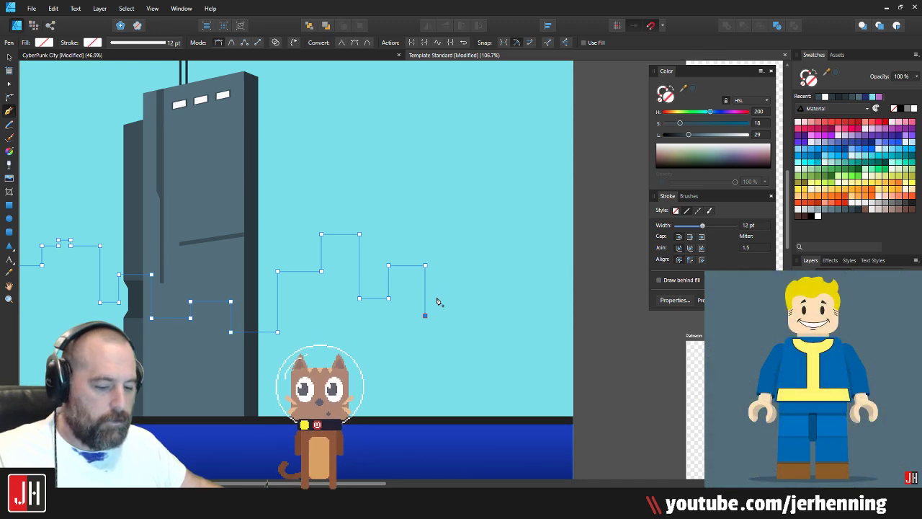
key("ctrl+z")
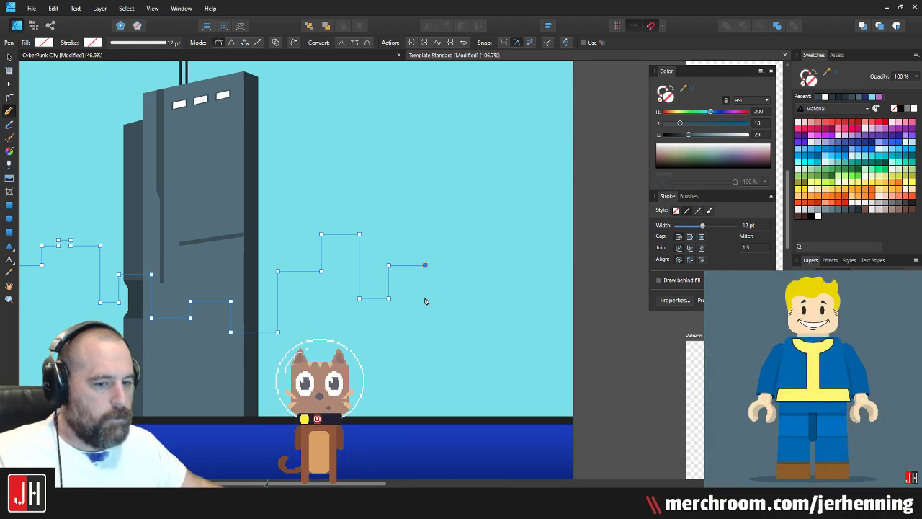
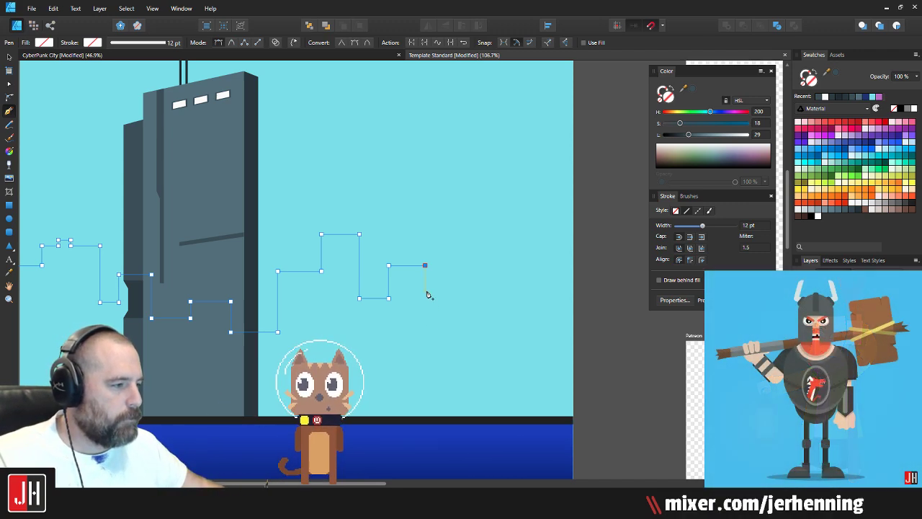
left_click(425, 291)
left_click(453, 290)
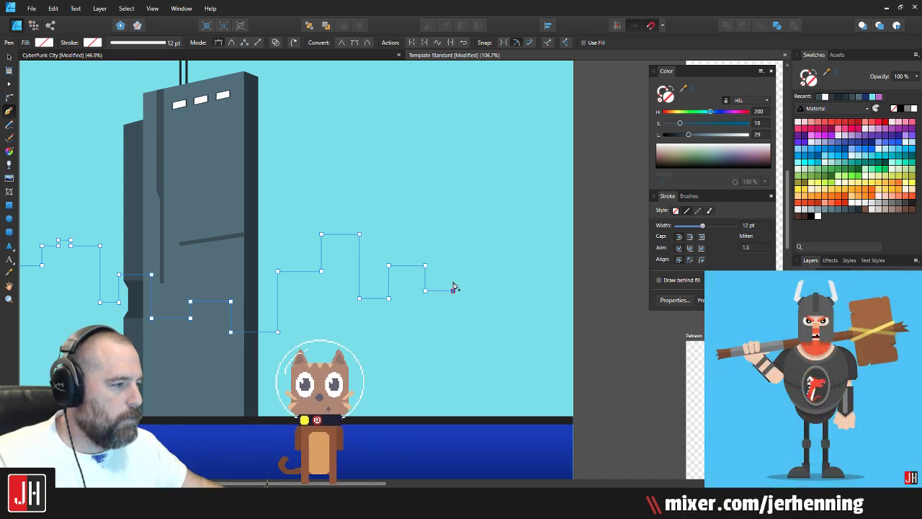
left_click(464, 184)
key("ctrl+z")
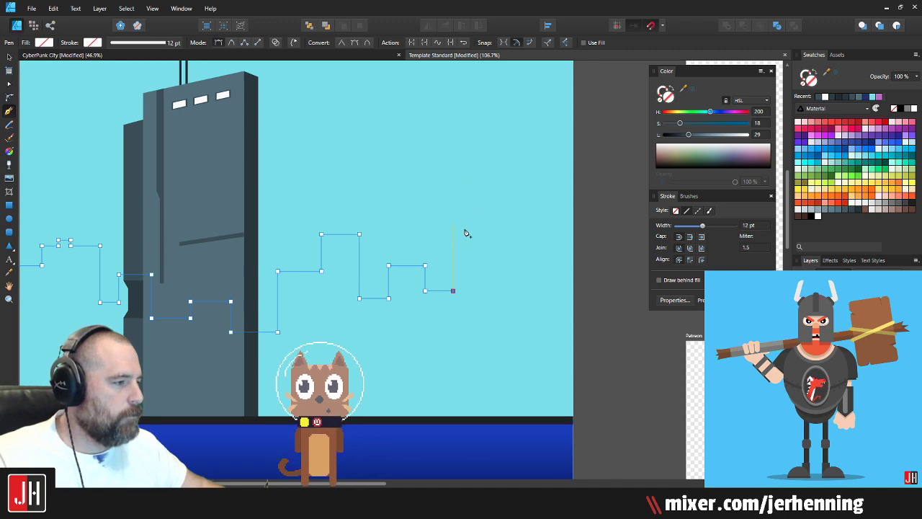
Step: Draw the skyline's tallest block near the artboard's right edge, with stepped shoulders on both sides
left_click(454, 217)
left_click(470, 217)
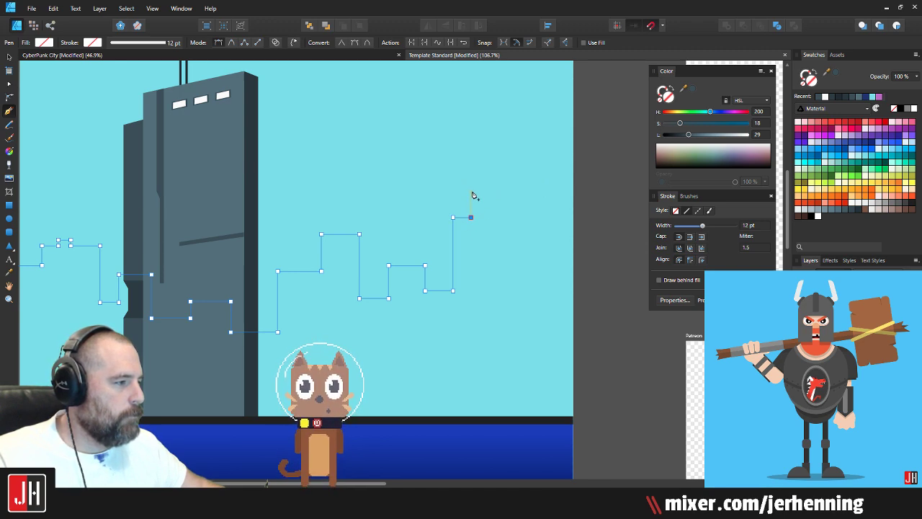
left_click(515, 191)
left_click(515, 217)
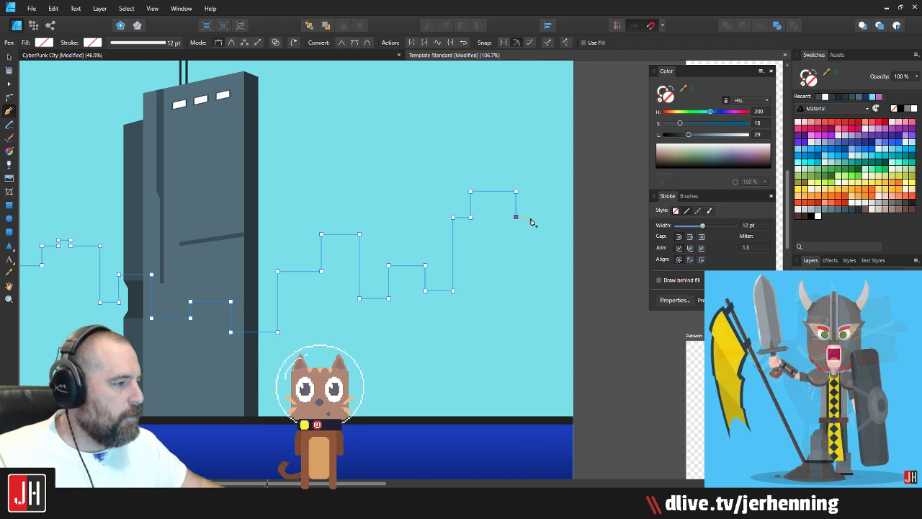
left_click(539, 217)
left_click(540, 258)
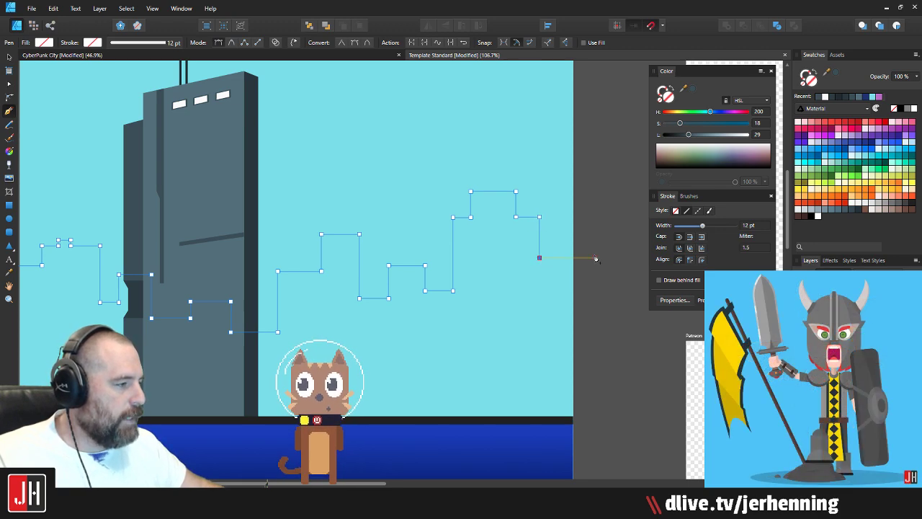
Step: Run the outline past the artboard's right edge, bring it back below the ground line and close it at the starting point
scroll(613, 315, "down", 3)
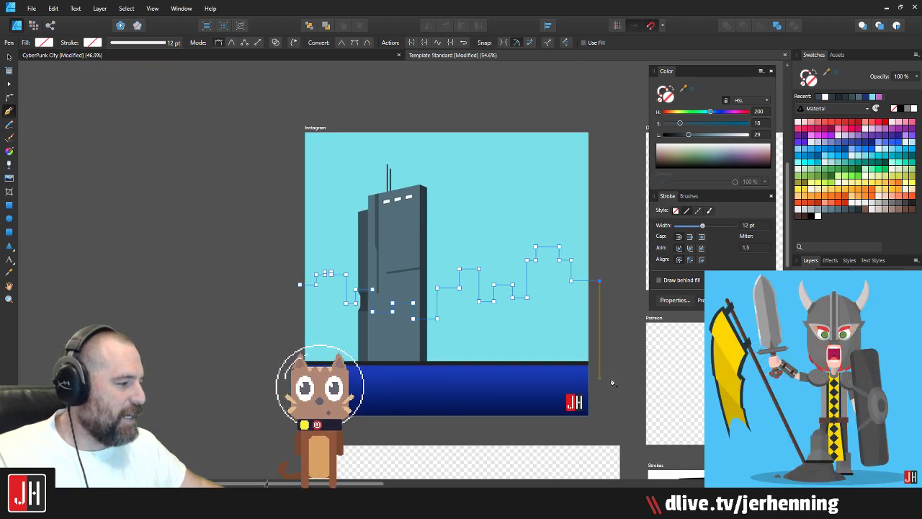
left_click(600, 377)
left_click(260, 289)
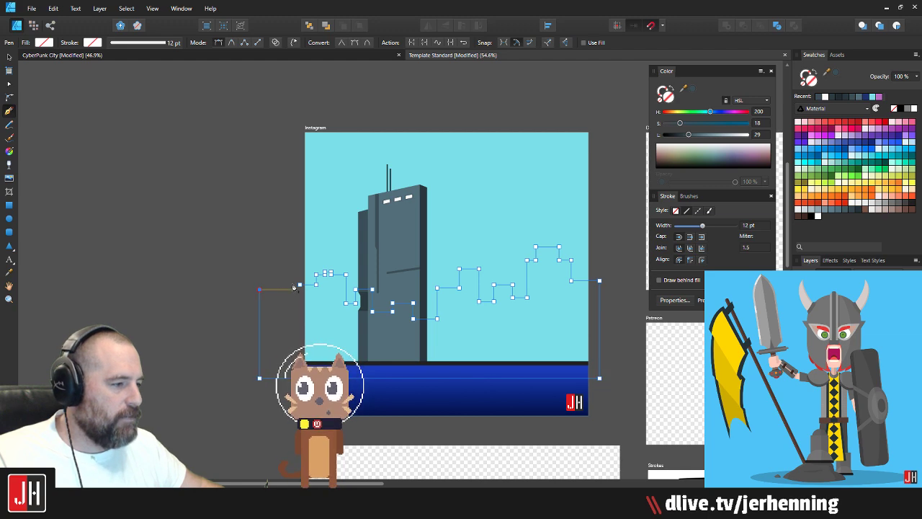
scroll(301, 287, "up", 3)
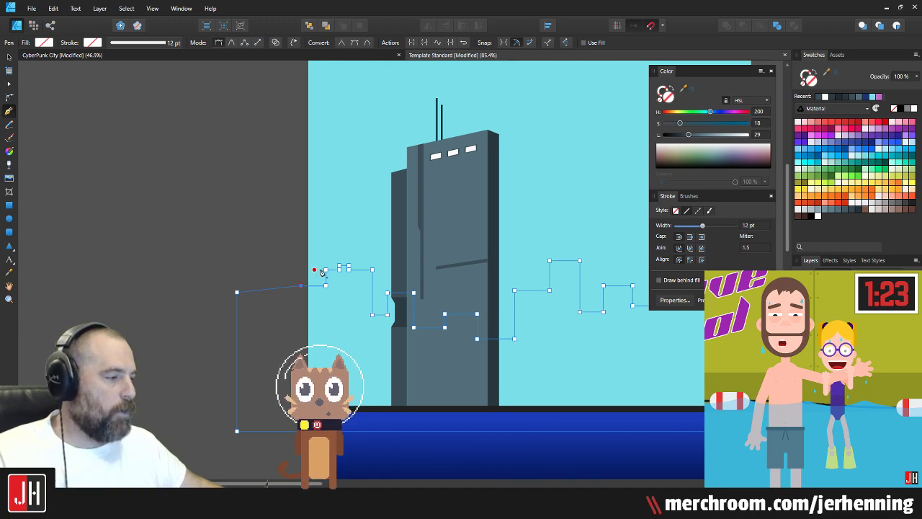
Step: Fill the skyline shape with the dark slate swatch (HSL 200, 19, 18) and deselect it
left_click(861, 206)
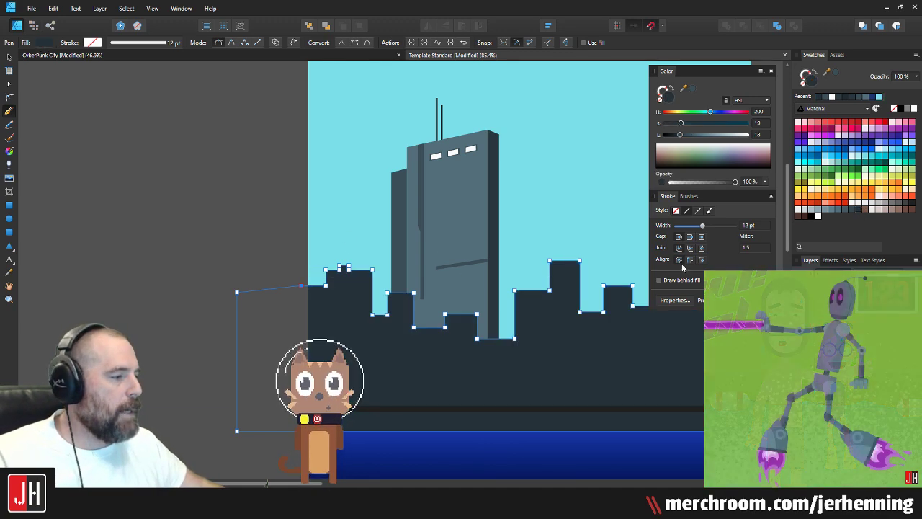
key("v")
left_click(301, 256)
key("ctrl+0")
Step: Place the skyline behind the ground strip and blue water but in front of the skyscraper group, and clear the selection
left_click(517, 313)
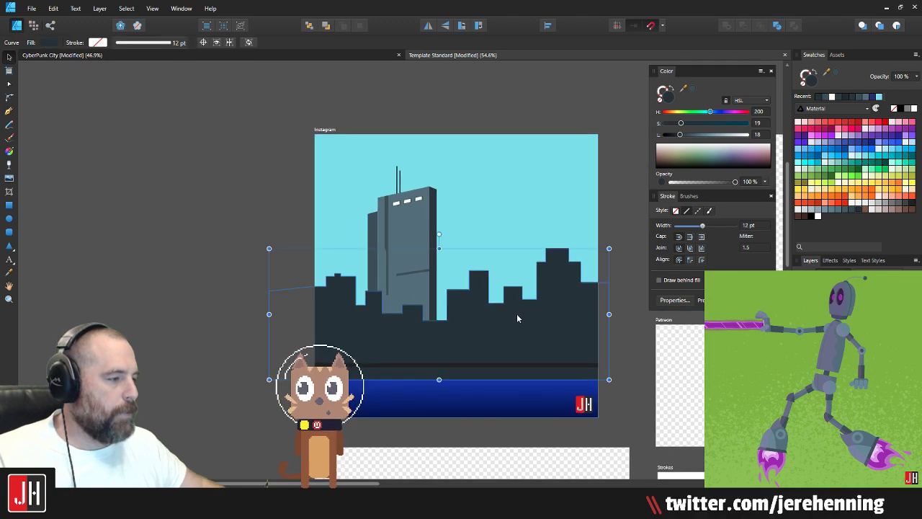
left_click(410, 249)
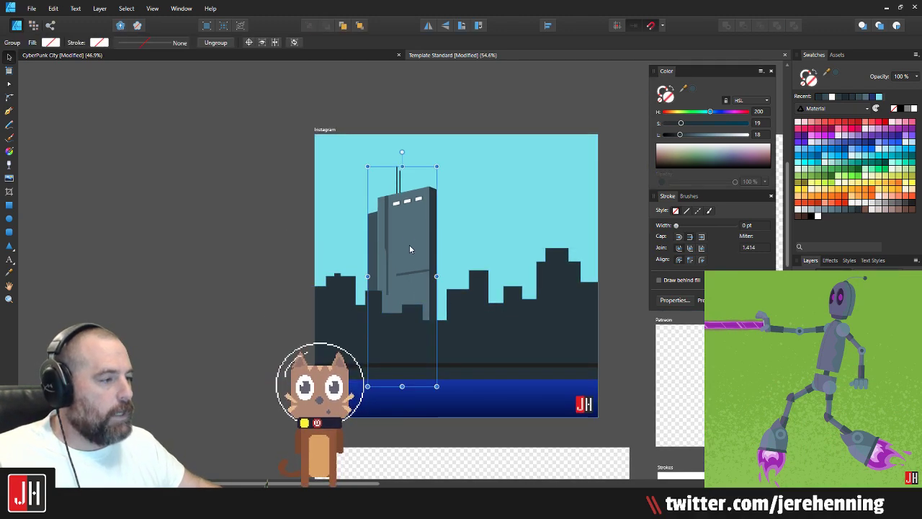
left_click(486, 314, "shift")
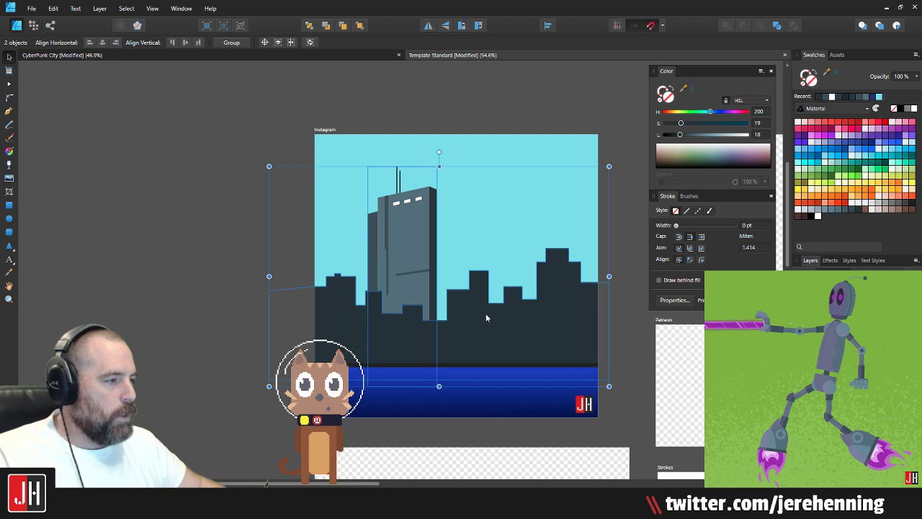
left_click(199, 280)
Step: Move the skyscraper group up so it rises higher above the skyline, and deselect it
scroll(483, 305, "up", 1)
left_click(398, 231)
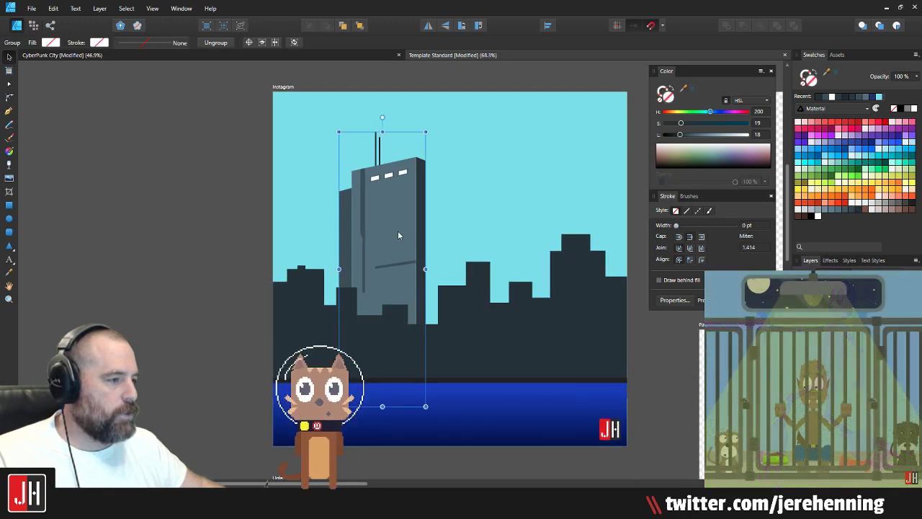
left_click_drag(395, 222, 396, 199)
left_click(239, 222)
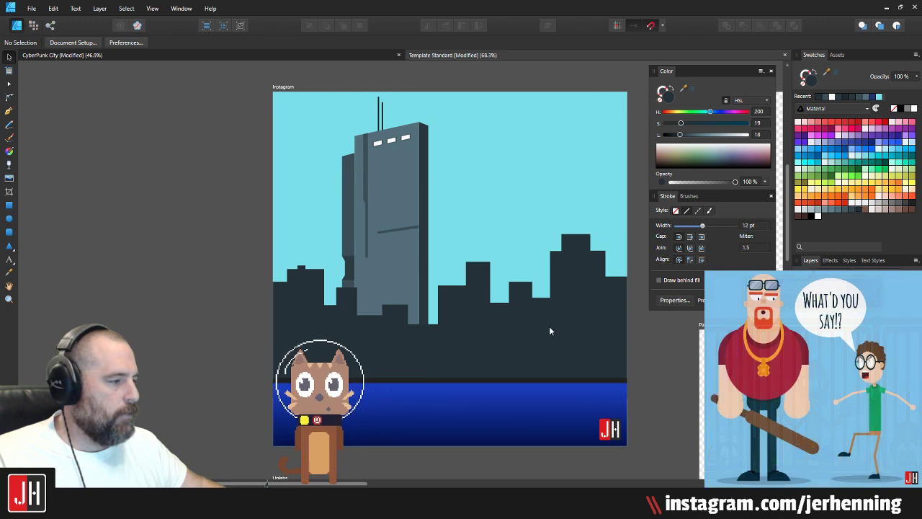
Step: Scale the skyline silhouette down slightly, nudge it up a little and to the right, and deselect it
left_click(550, 326)
left_click_drag(640, 234, 634, 237)
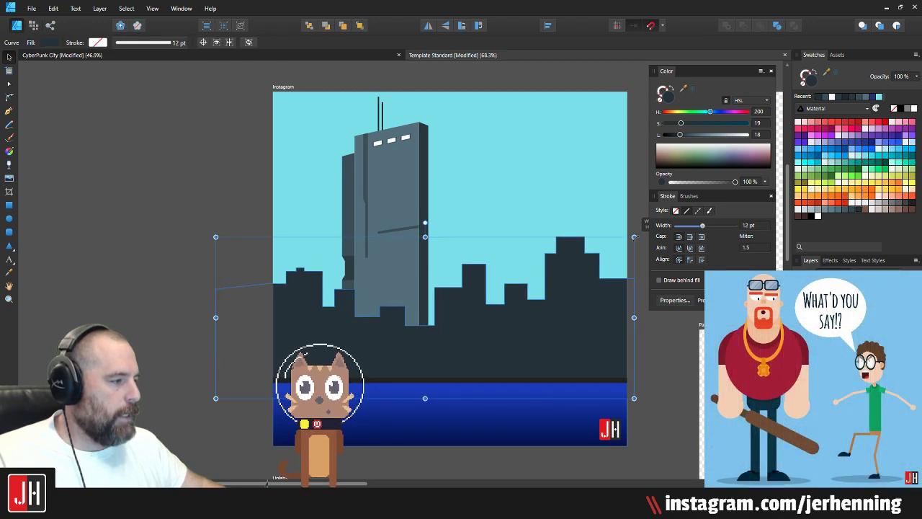
mouse_move(462, 350)
left_mouse_down()
mouse_move(479, 345)
mouse_move(463, 345)
left_mouse_up()
left_click(263, 250)
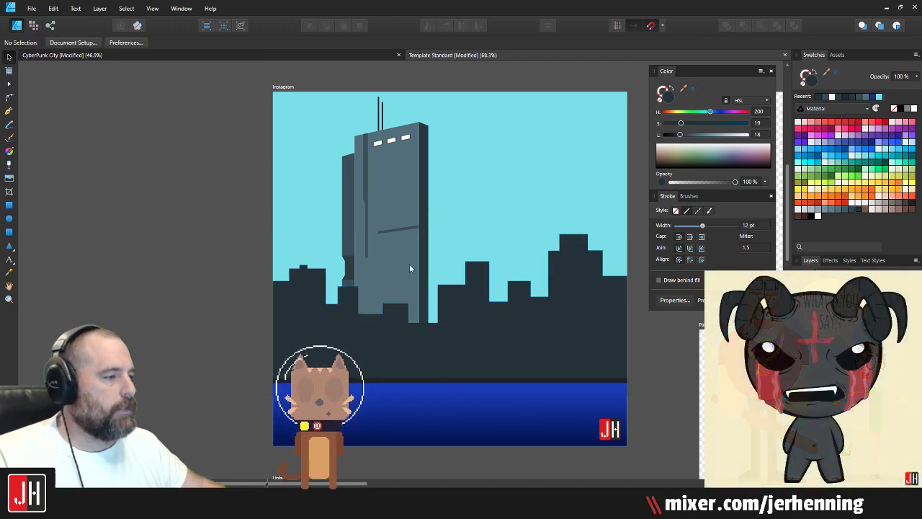
scroll(460, 296, "up", 2)
scroll(318, 299, "up", 1)
double_click(302, 292)
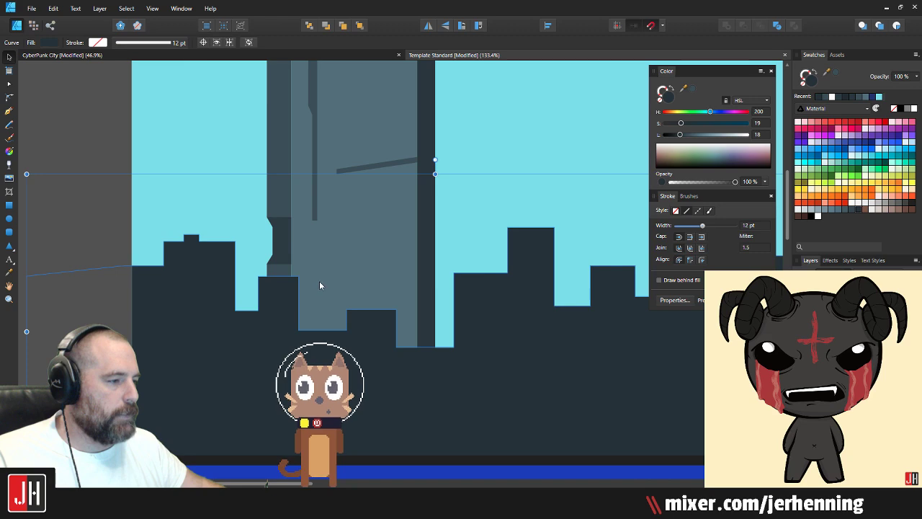
left_click_drag(302, 293, 314, 294)
key("ctrl+d")
key("ctrl+0")
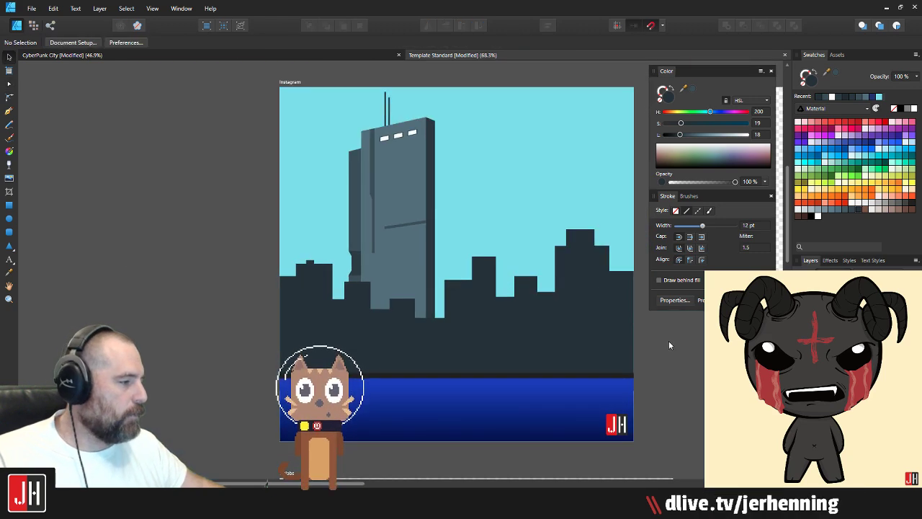
Step: Move the skyscraper group down slightly behind the skyline and deselect it
left_click_drag(662, 336, 542, 357)
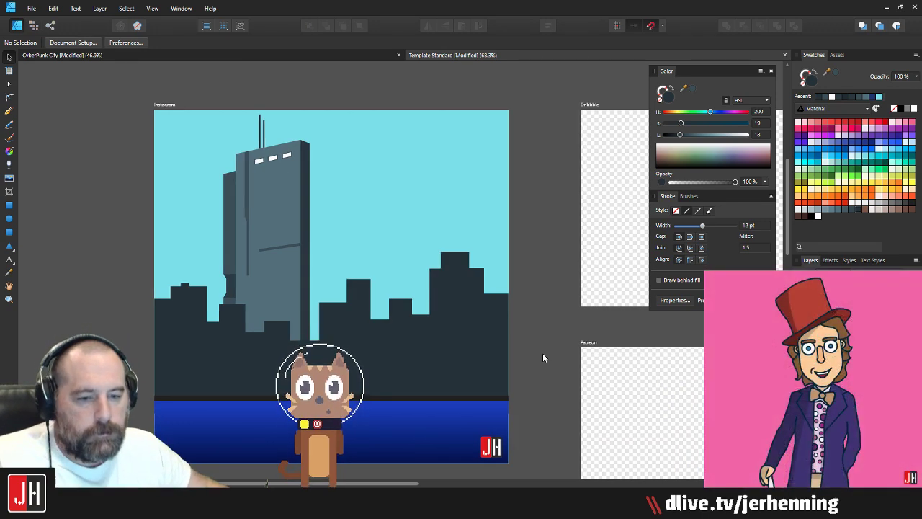
left_click(292, 209)
left_click_drag(288, 200, 287, 204)
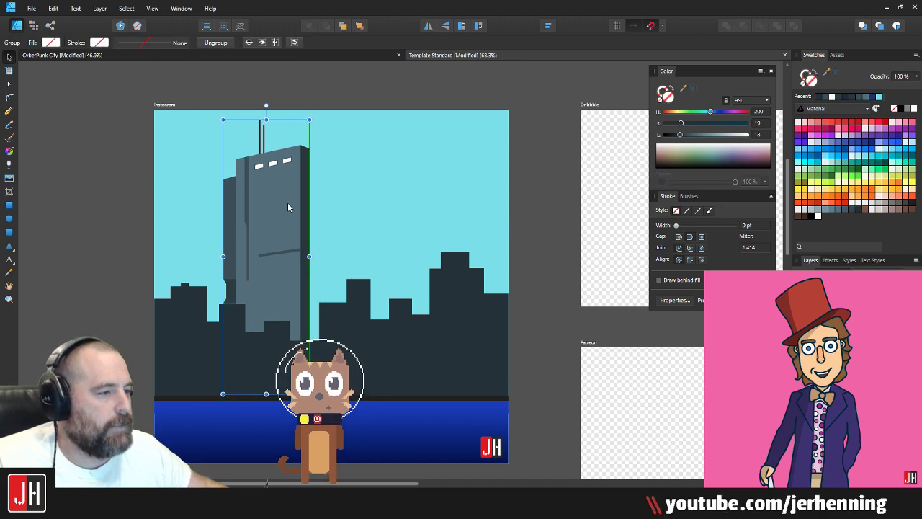
left_click(558, 232)
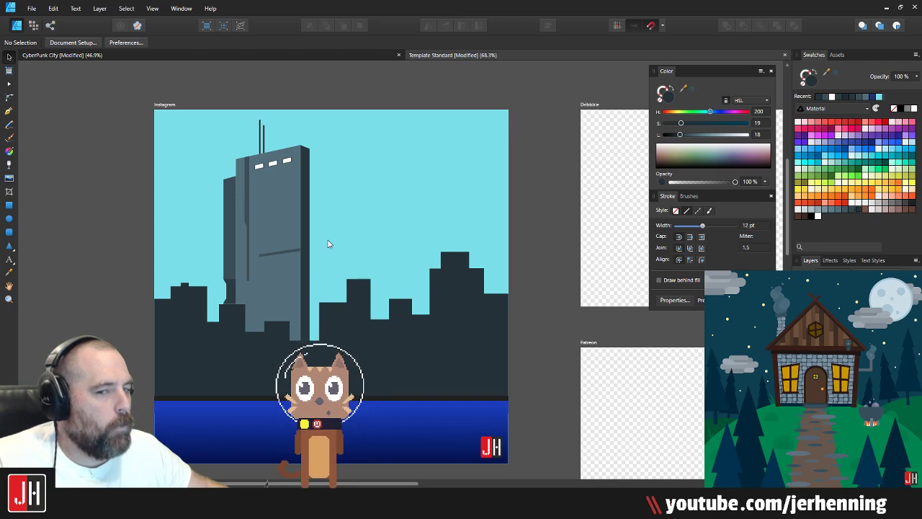
Step: Draw a tall, closed building outline with stepped upper corners using the Pen tool, right of the skyscraper and with its base overlapping the skyline
left_click(9, 112)
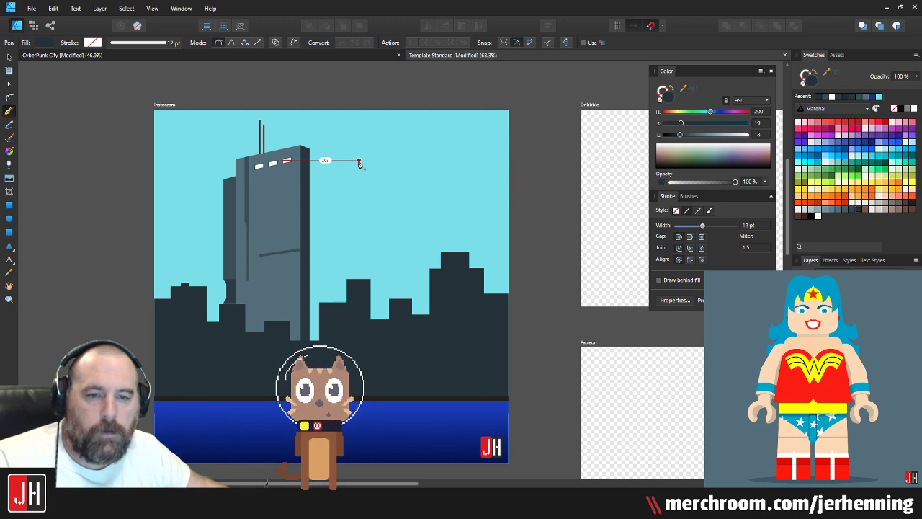
key("Escape")
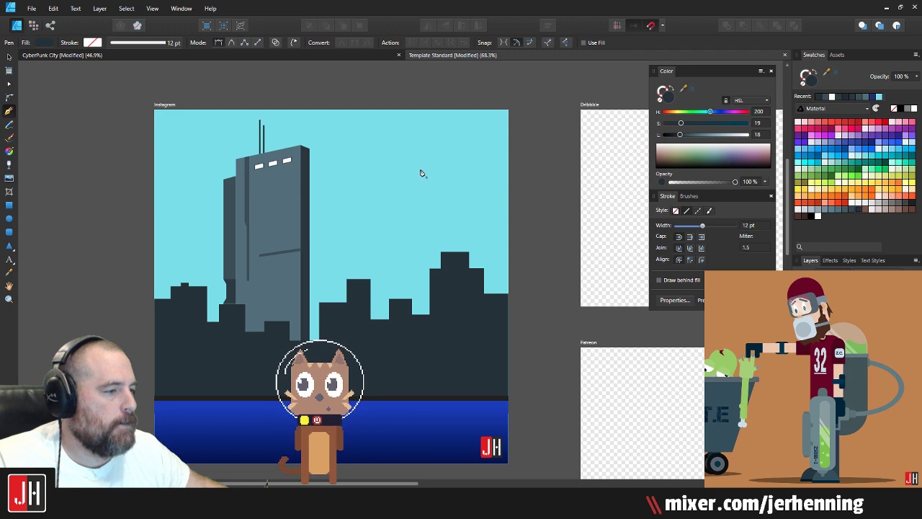
left_click(366, 130)
left_click(370, 185)
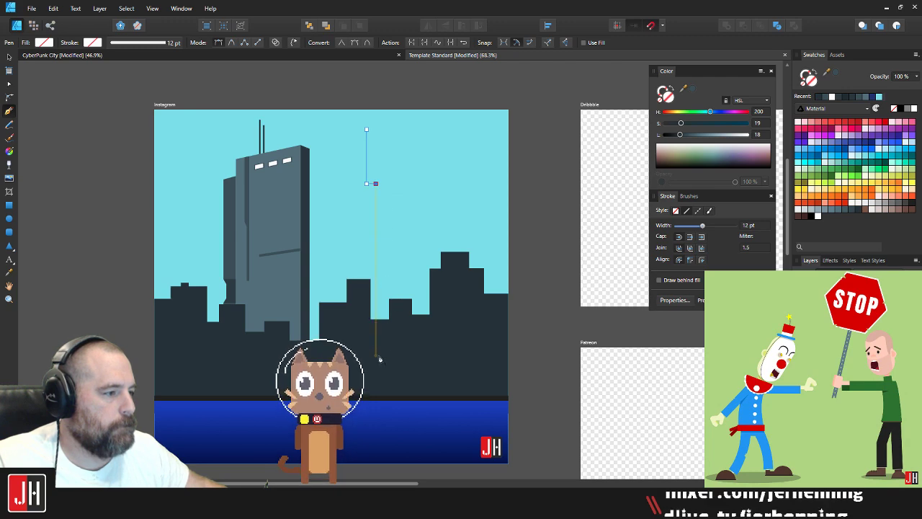
left_click(375, 383)
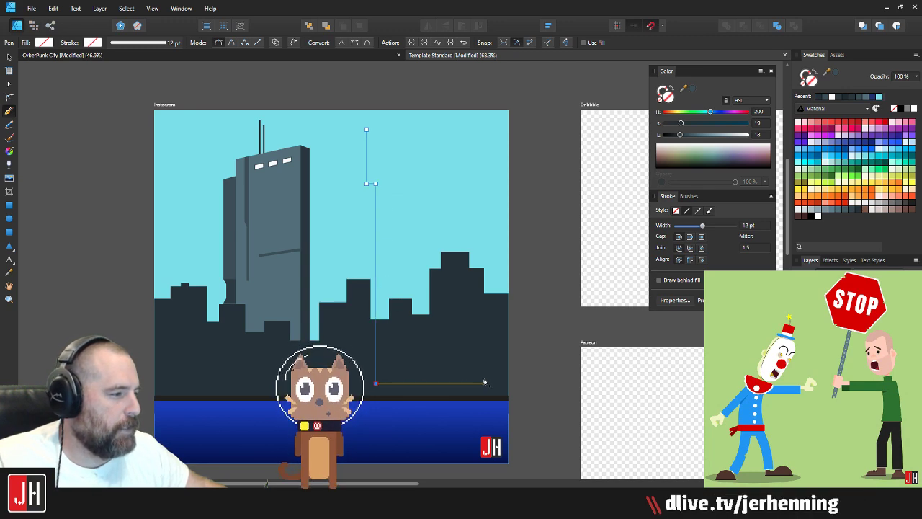
left_click(484, 383)
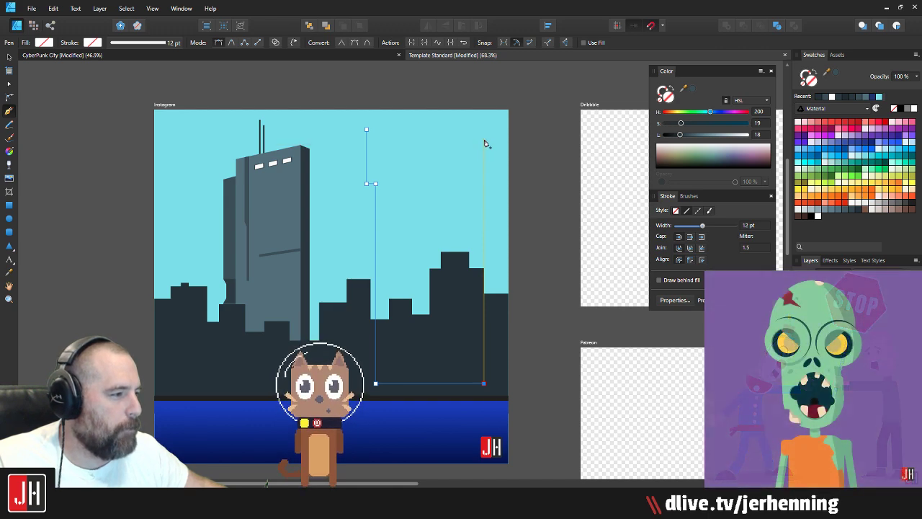
left_click(484, 140)
left_click(396, 139)
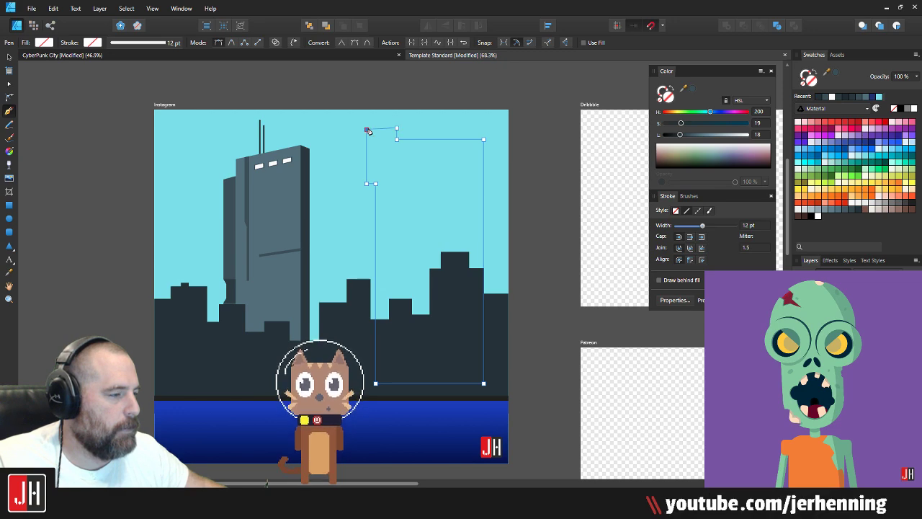
left_click(367, 130)
Step: Fill the new building with the colour sampled from the skyscraper's front face and place it behind the skyline
key("i")
left_click(280, 193)
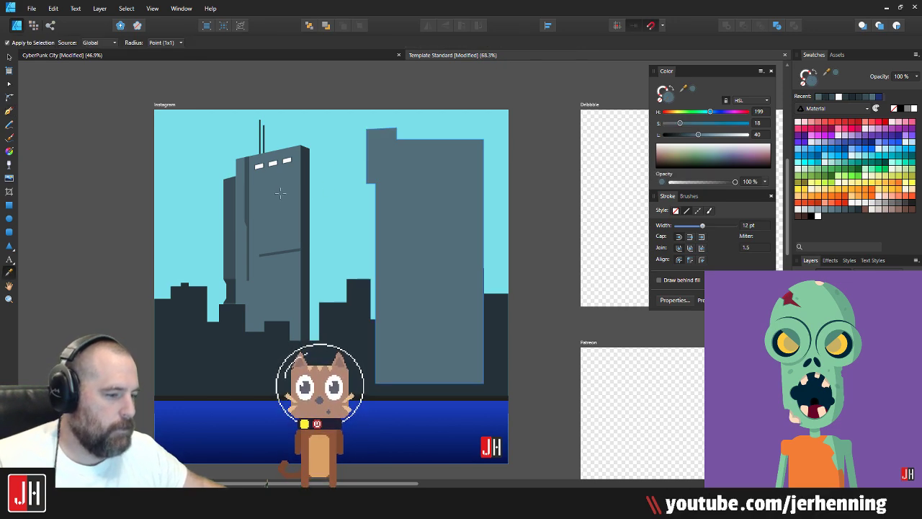
key("v")
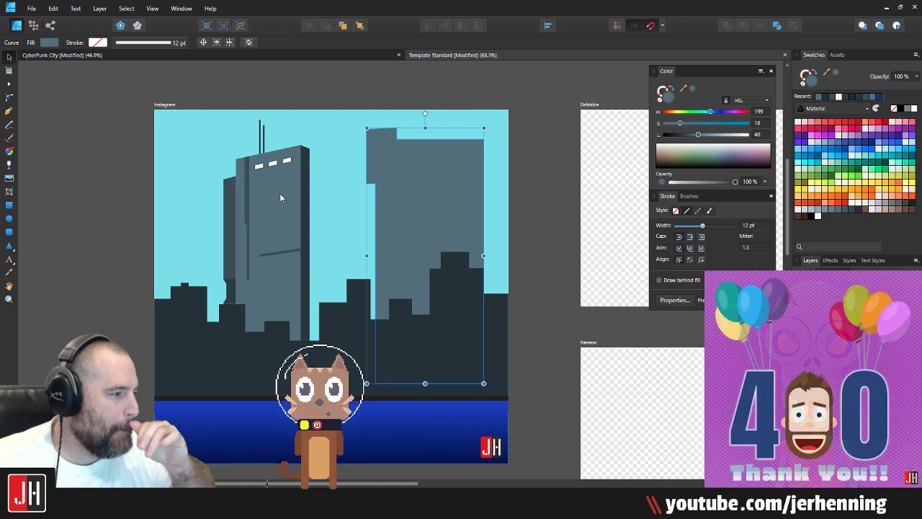
Step: Lower the top-left corner node of the new building so its raised roof section slopes down to the left
key("a")
scroll(380, 118, "up", 2)
left_click(359, 145)
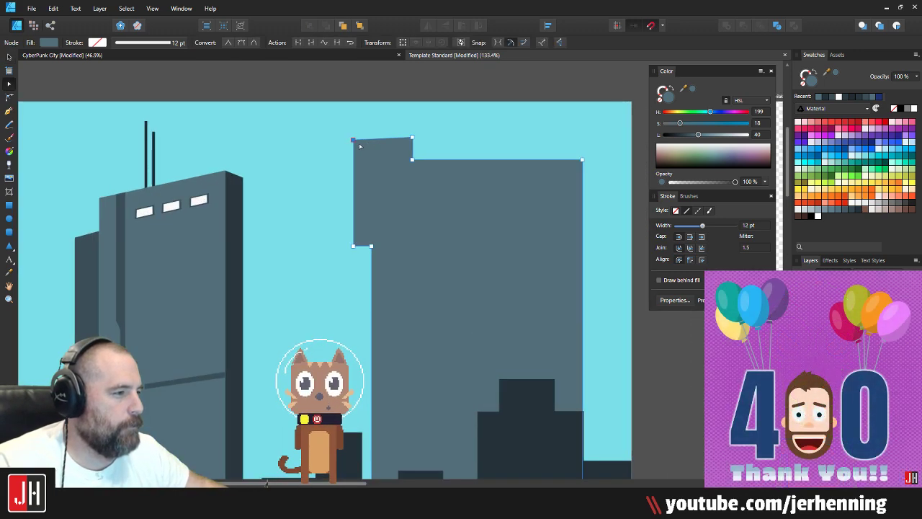
key("v")
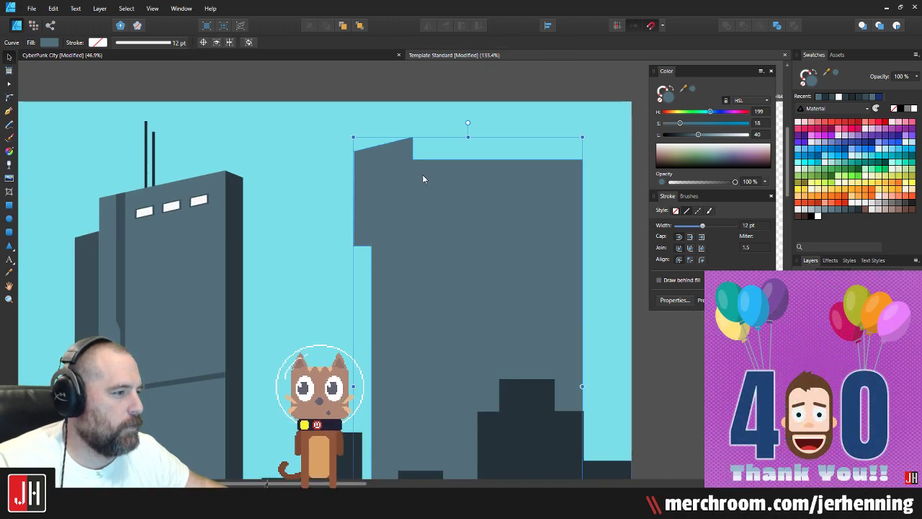
Step: Narrow the new building slightly by moving the two nodes of its right edge inward, and deselect it
left_click_drag(528, 281, 471, 172)
left_click_drag(510, 134, 486, 244)
left_click_drag(396, 232, 400, 228)
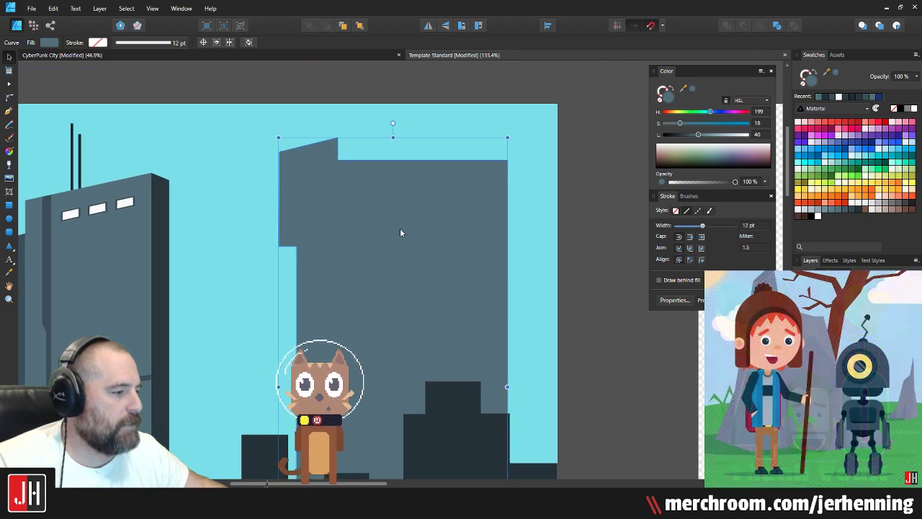
scroll(526, 232, "down", 3)
key("a")
left_click_drag(567, 174, 513, 444)
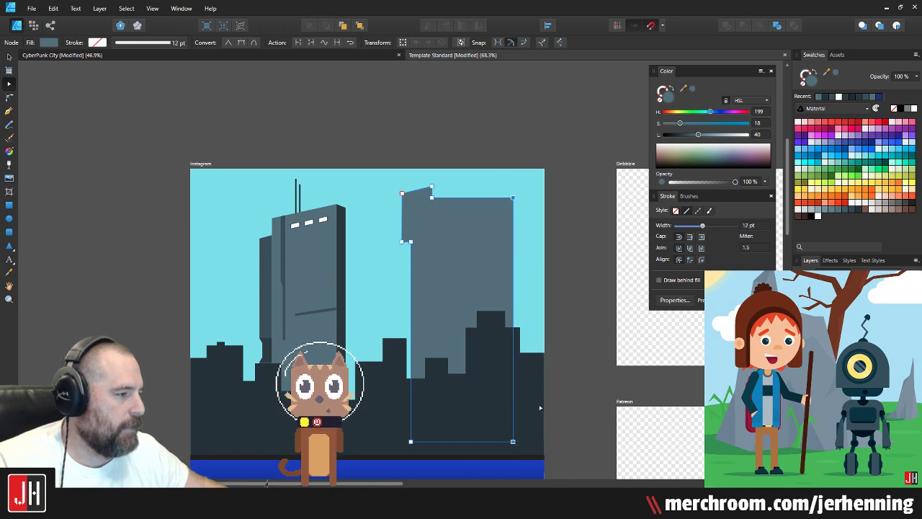
key("v")
scroll(504, 363, "up", 2)
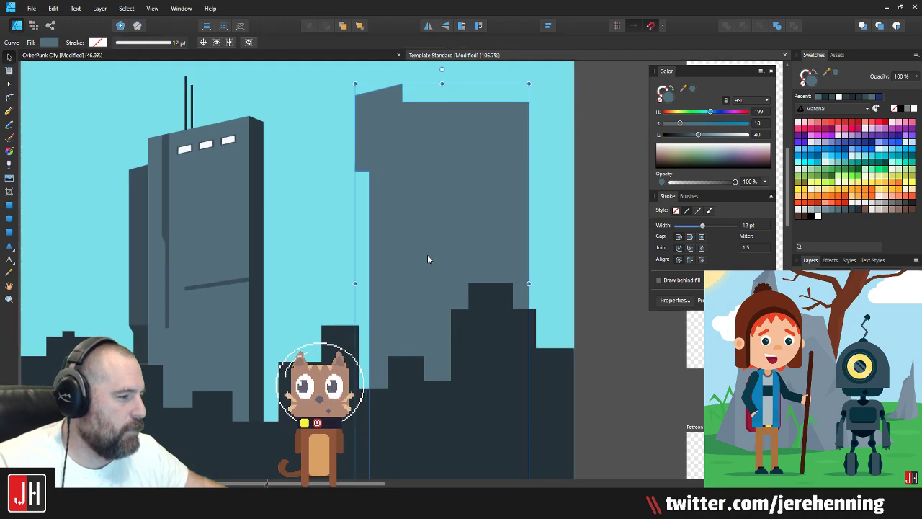
scroll(441, 253, "down", 2)
left_click(536, 260)
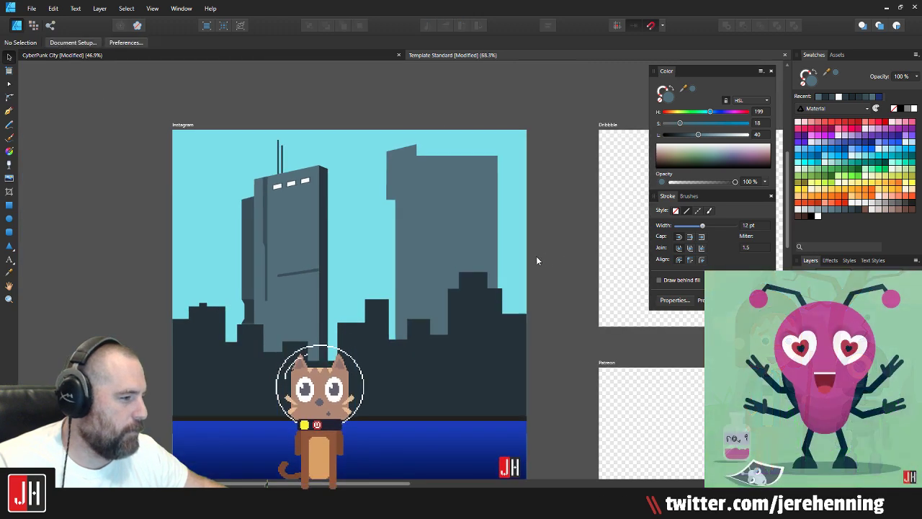
Step: Switch to Hexels and create a new document from the Pixel Trixels 1080p template
mouse_move(484, 508)
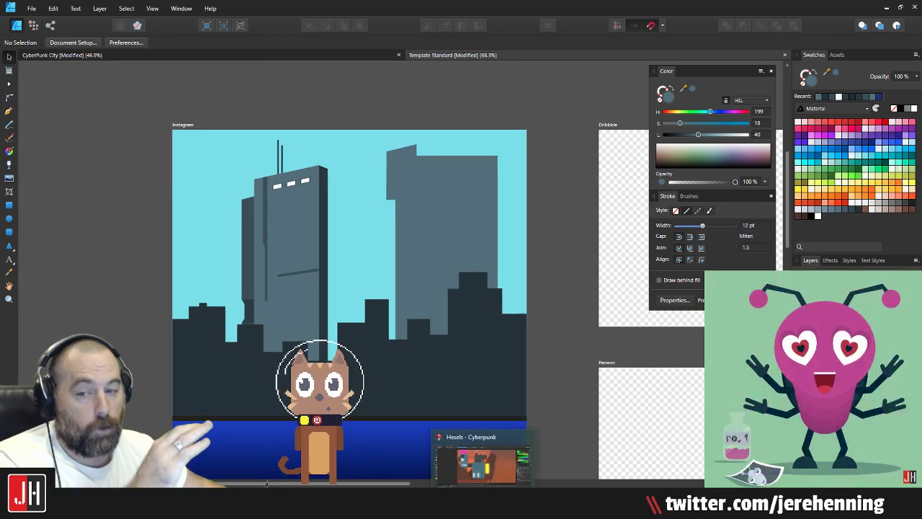
left_click(481, 464)
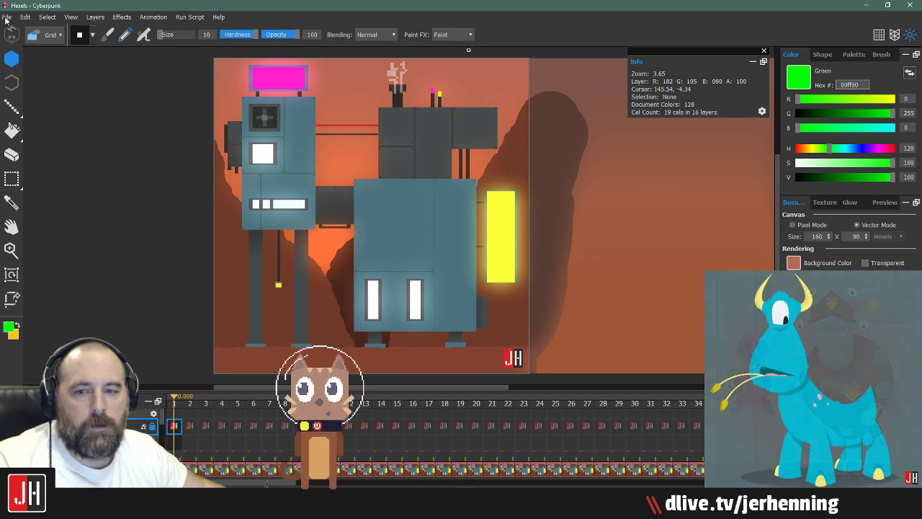
left_click(6, 17)
left_click(18, 29)
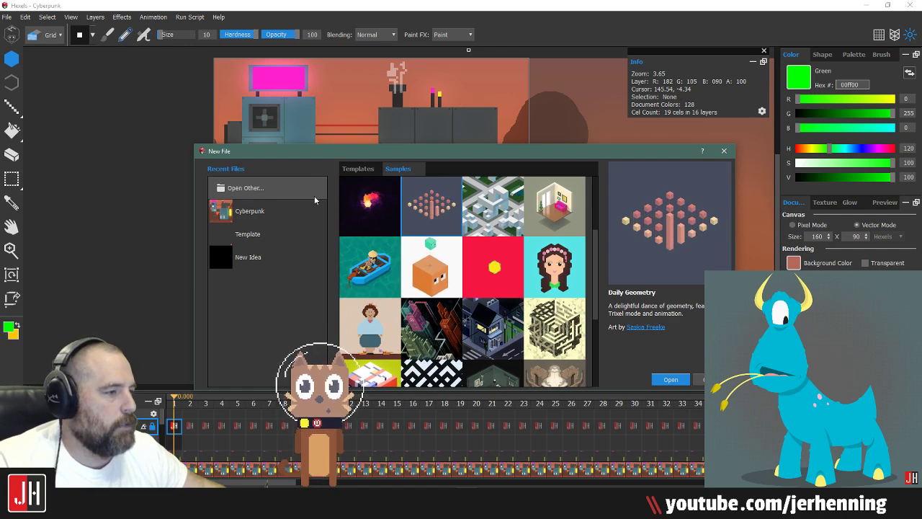
left_click(353, 169)
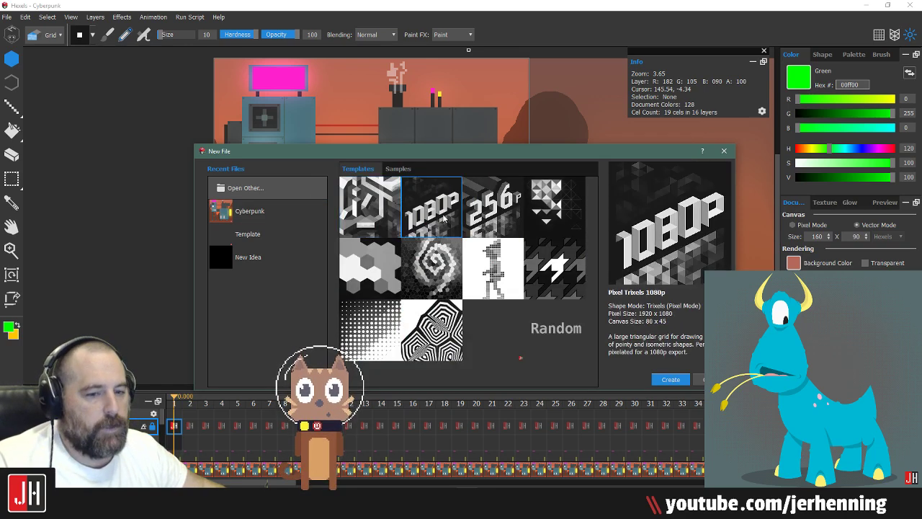
double_click(444, 216)
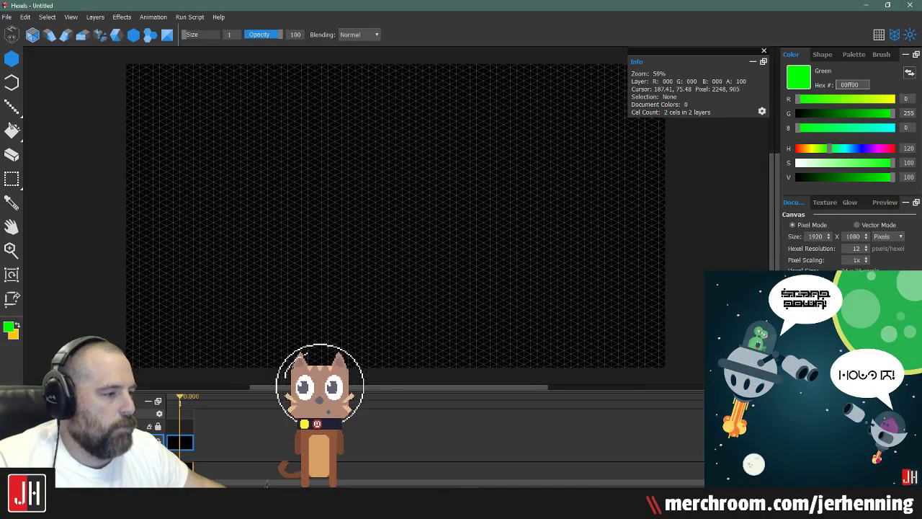
Step: Select the empty layer above the black one and choose a Pixel Round brush at size 120
left_click(119, 427)
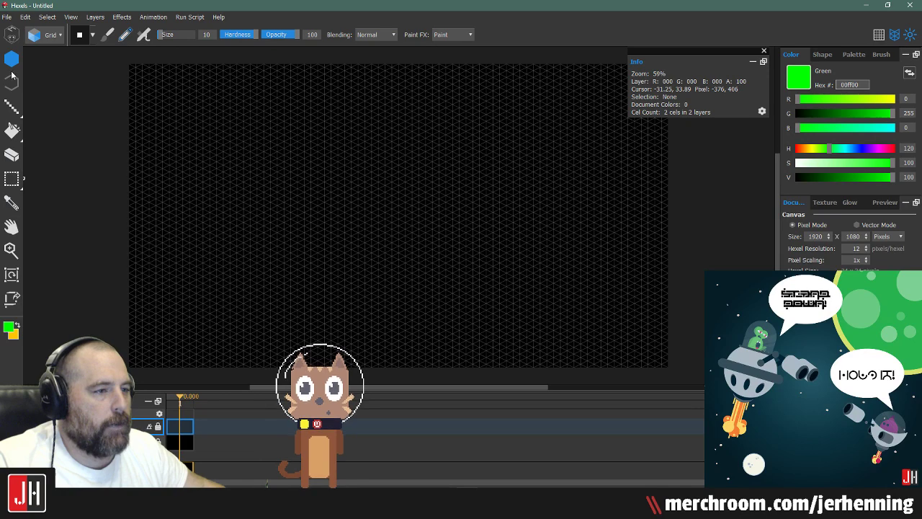
right_click(339, 180)
mouse_move(367, 197)
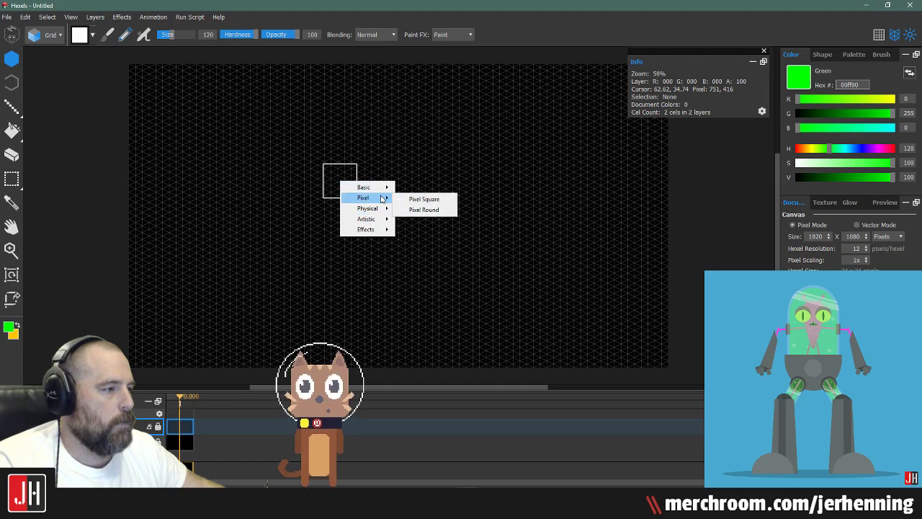
left_click(425, 208)
mouse_move(280, 180)
left_mouse_down()
mouse_move(263, 180)
mouse_move(306, 196)
mouse_move(201, 204)
mouse_move(232, 203)
mouse_move(336, 243)
mouse_move(552, 199)
mouse_move(422, 237)
mouse_move(248, 204)
mouse_move(488, 219)
left_mouse_up()
key("ctrl+z")
key("ctrl+z")
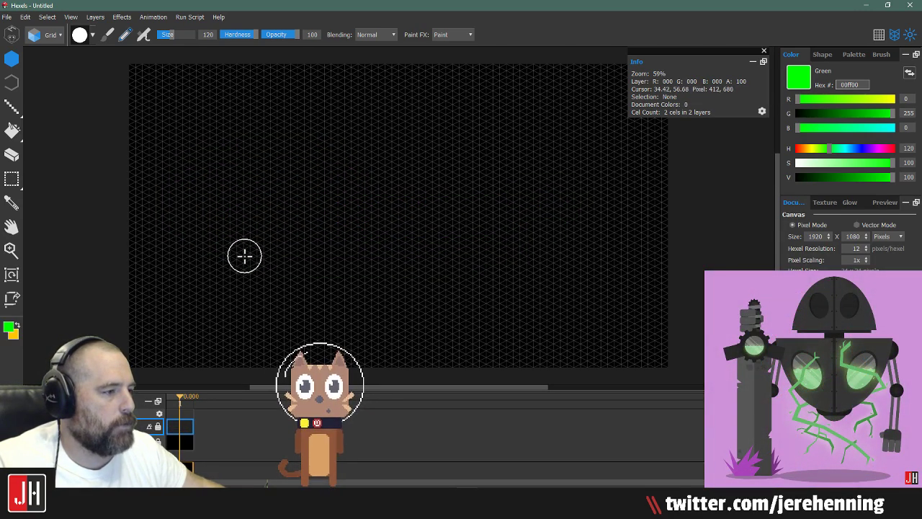
Step: Paint a wide upturned green curve across the lower canvas and a vertical shaft rising from its middle
mouse_move(260, 282)
left_mouse_down()
mouse_move(398, 295)
mouse_move(536, 261)
mouse_move(409, 301)
mouse_move(299, 295)
mouse_move(260, 281)
left_mouse_up()
left_click_drag(528, 275, 414, 272)
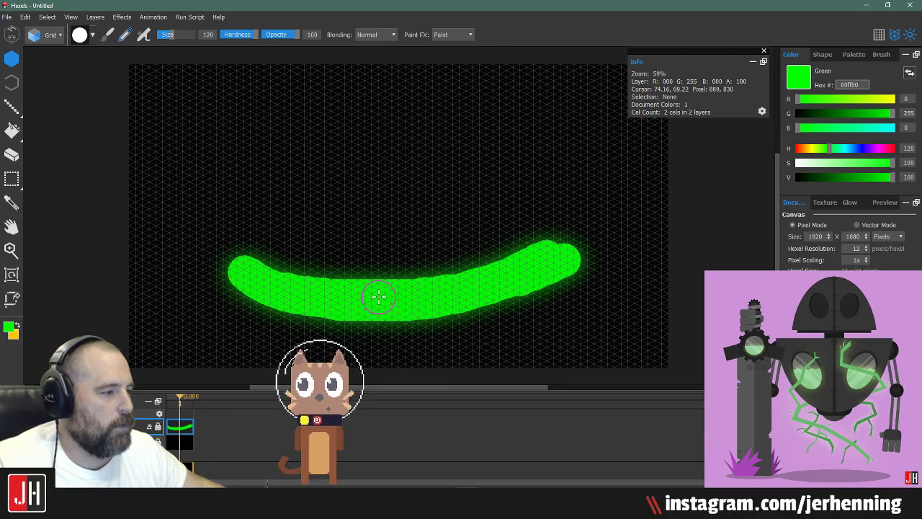
mouse_move(379, 296)
left_mouse_down()
mouse_move(383, 115)
mouse_move(396, 112)
mouse_move(391, 284)
left_mouse_up()
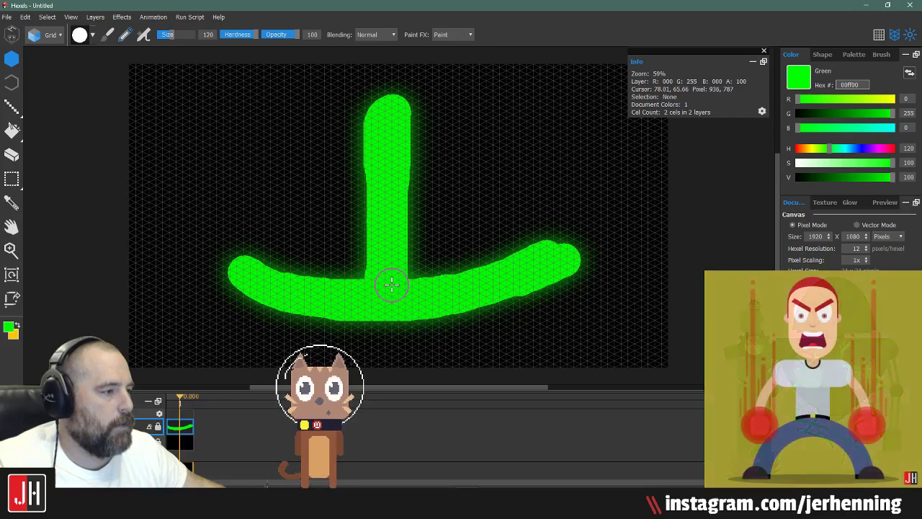
Step: Turn off the glow display, and thicken the green curve while extending its left end
left_click(908, 36)
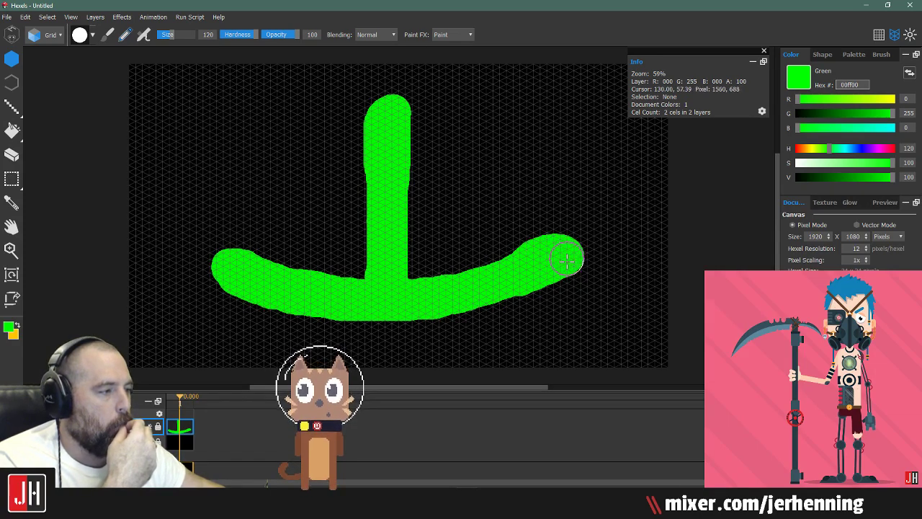
left_click_drag(501, 290, 384, 308)
mouse_move(277, 301)
left_mouse_down()
mouse_move(214, 270)
mouse_move(210, 258)
mouse_move(397, 294)
mouse_move(472, 289)
left_mouse_up()
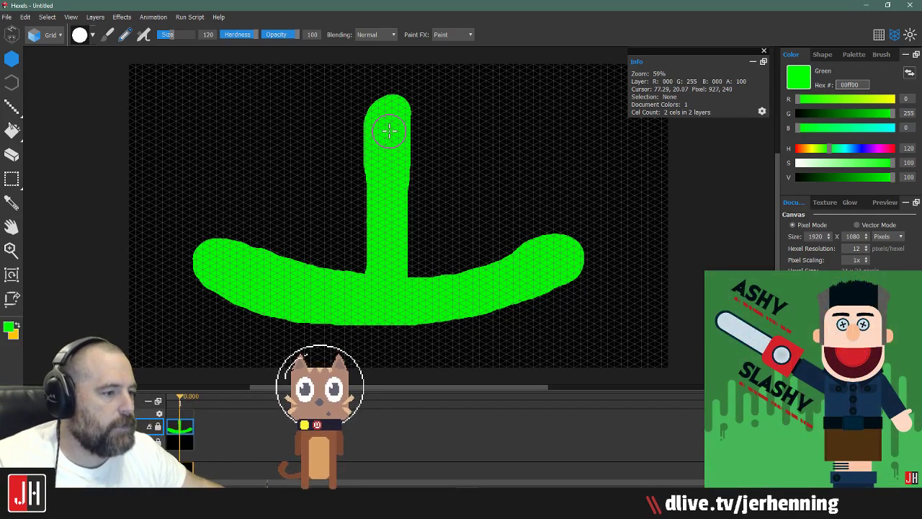
Step: Expand the painted layer's animation tracks and extend its timeline to frame 12
left_click(43, 427)
scroll(94, 432, "down", 1)
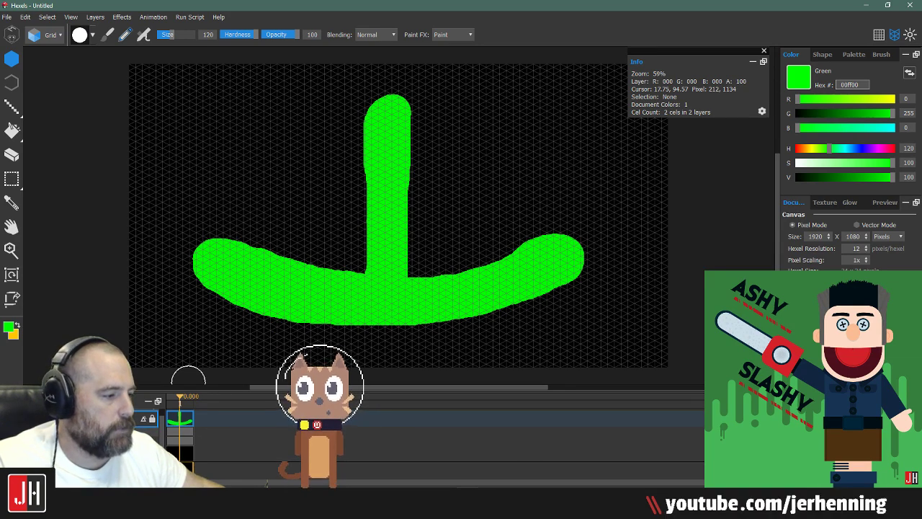
left_click(481, 418)
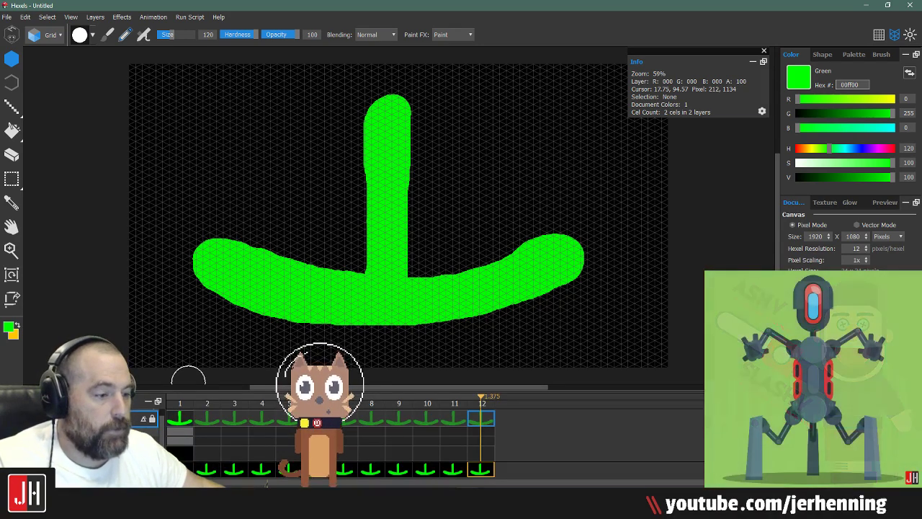
Step: Select the layer's transform keyframe at frame 1 and move the transform pivot to the top of the green shaft
left_click(182, 440)
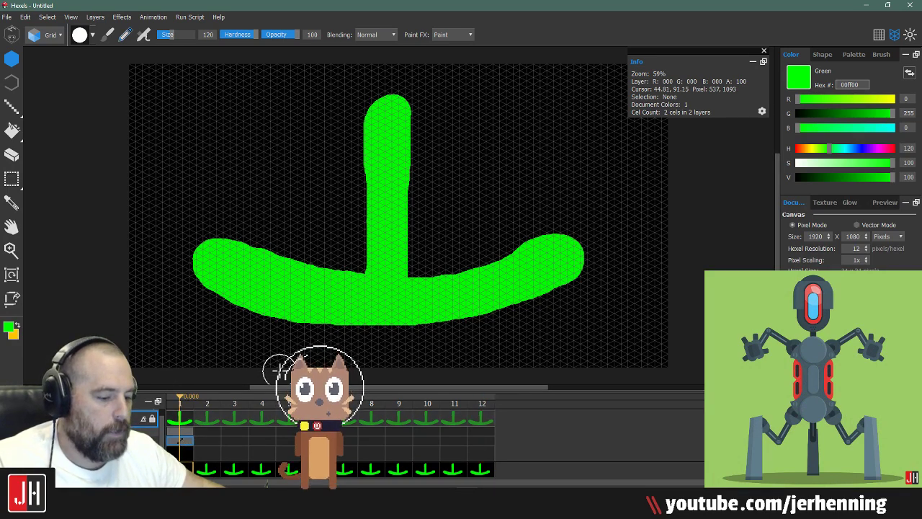
key("t")
left_click_drag(387, 210, 390, 94)
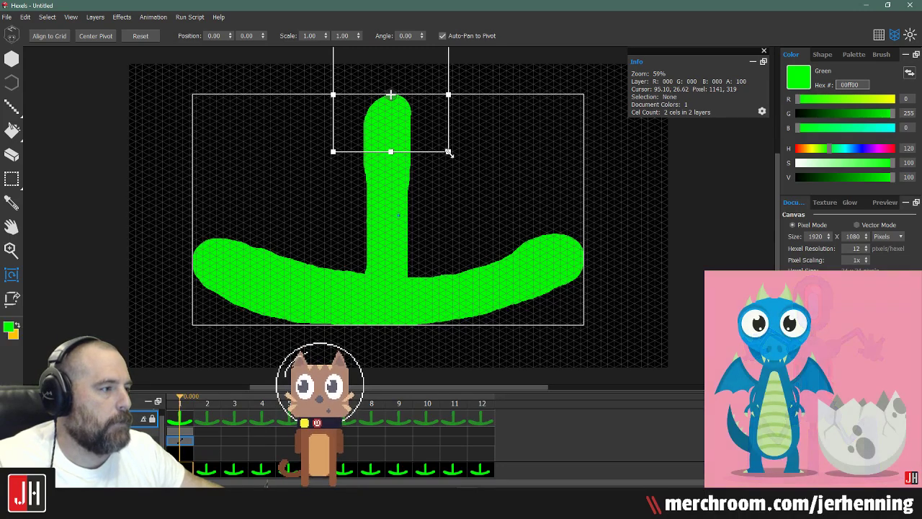
Step: Rotate the green shape about its pivot to -24.64° at frame 1 and to 36.81° at a mid-timeline frame
left_click_drag(458, 150, 428, 165)
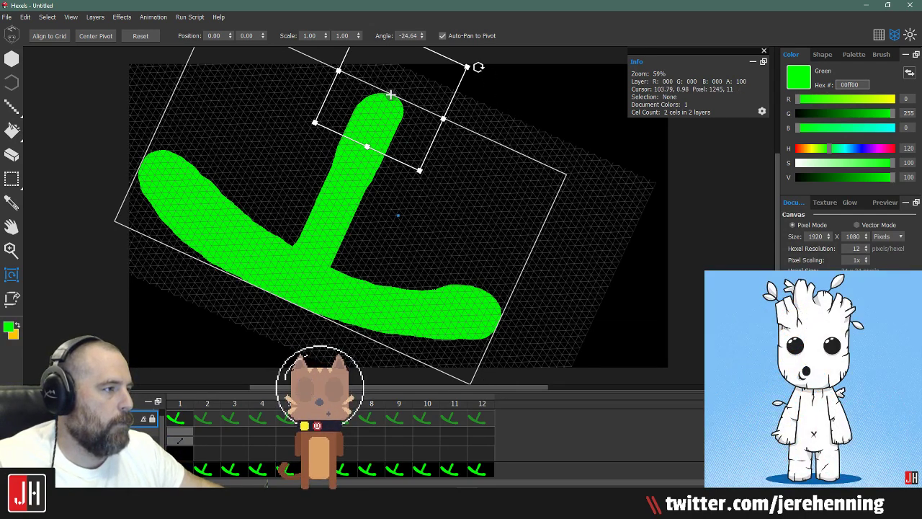
left_click_drag(478, 65, 400, 33)
left_click(479, 440)
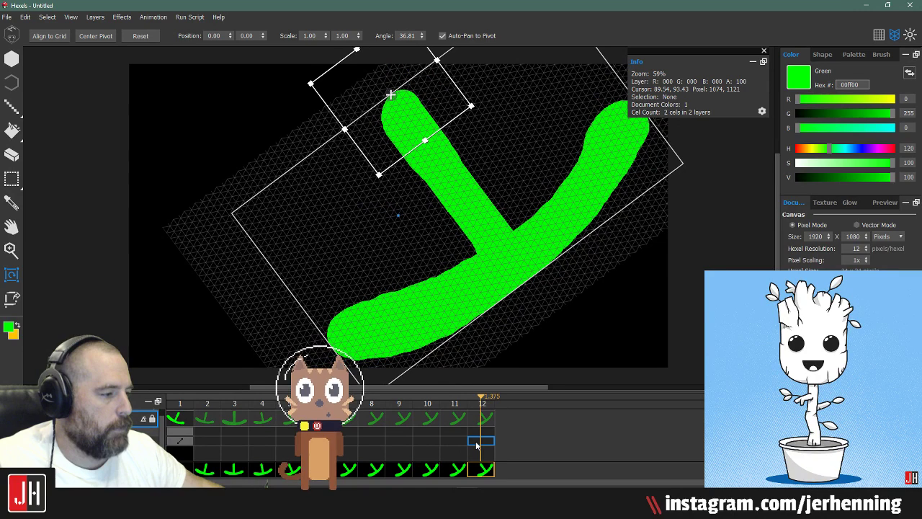
Step: Set the animation's authored frame rate to 12 FPS and its property looping to Loop to First
left_click(268, 492)
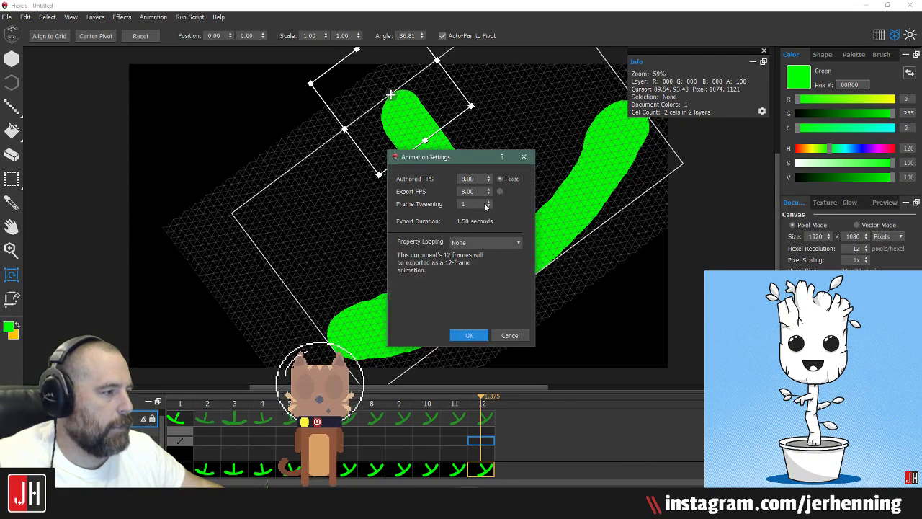
double_click(465, 179)
type("12")
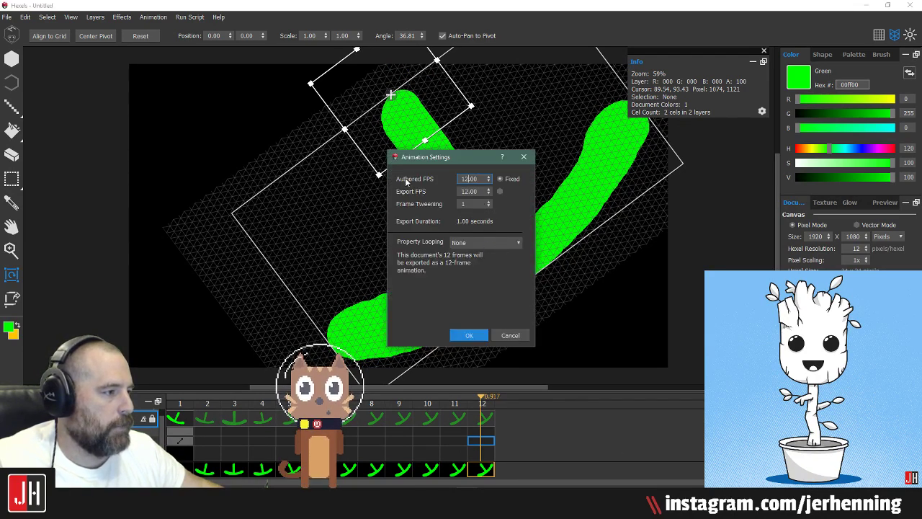
left_click(484, 242)
left_click(468, 260)
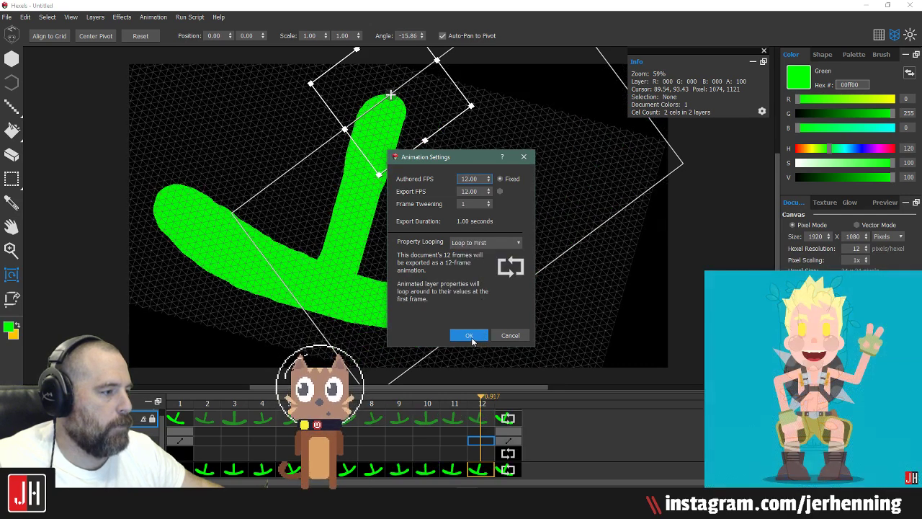
left_click(469, 336)
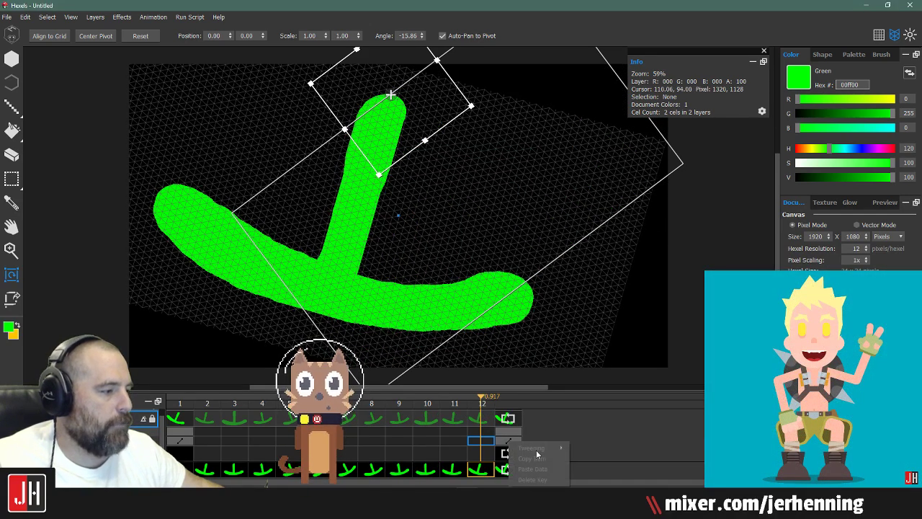
Step: Apply the S-shaped ease tweening to both transform keyframes of the green shape
left_click(183, 441)
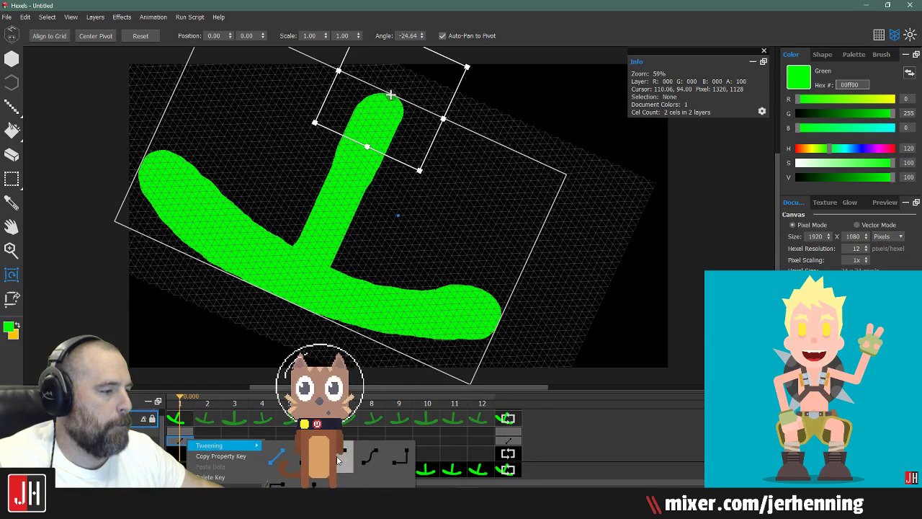
left_click(370, 461)
right_click(340, 441)
mouse_move(351, 449)
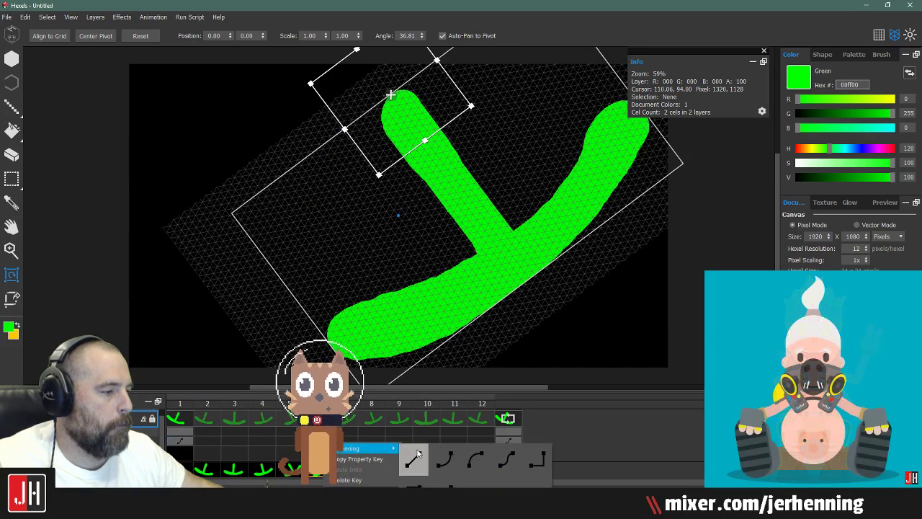
left_click(505, 453)
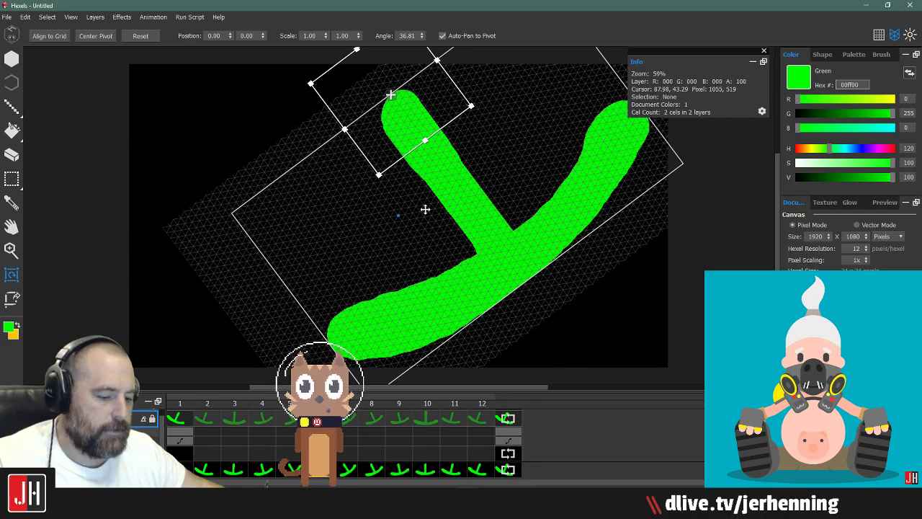
Step: Leave the transform tool for the brush and play back the looping swing animation
scroll(439, 213, "down", 3)
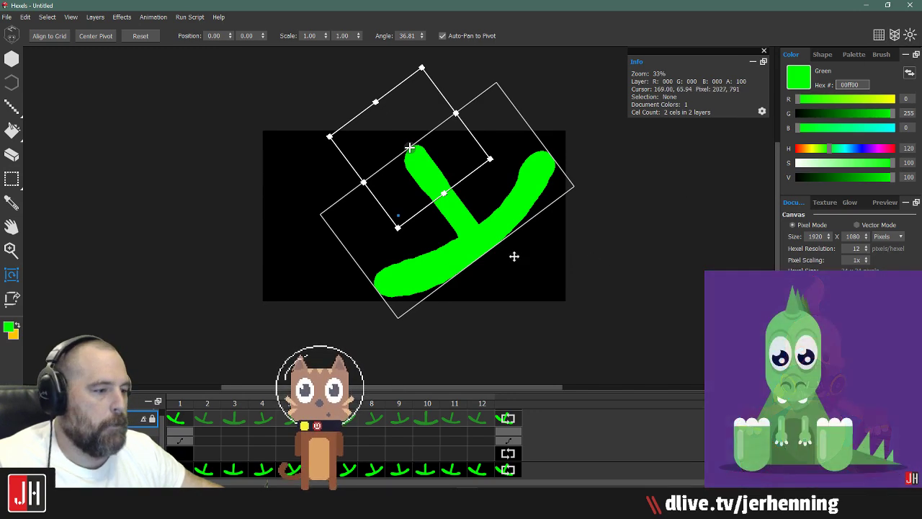
left_click(196, 495)
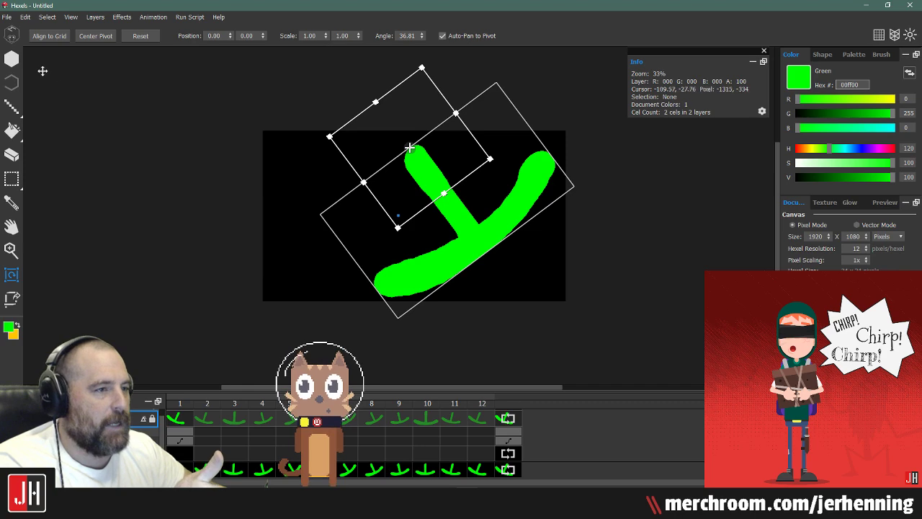
key("b")
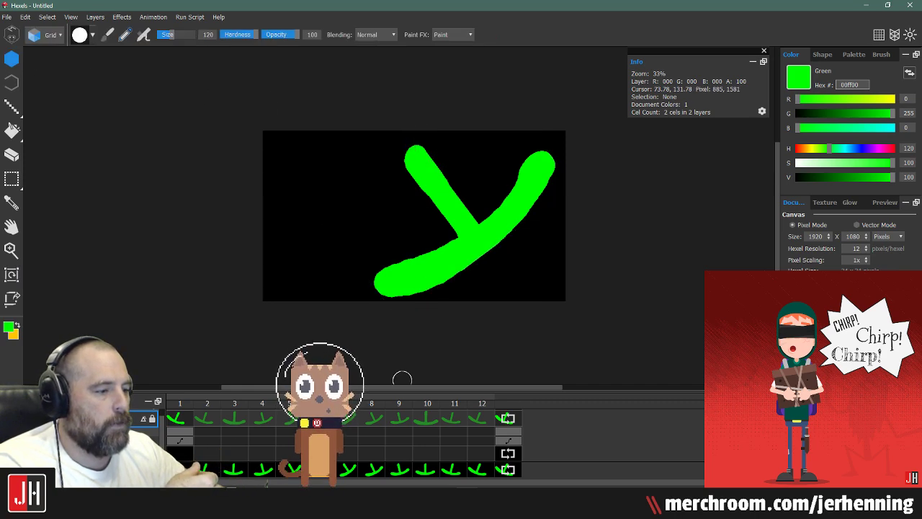
key("Return")
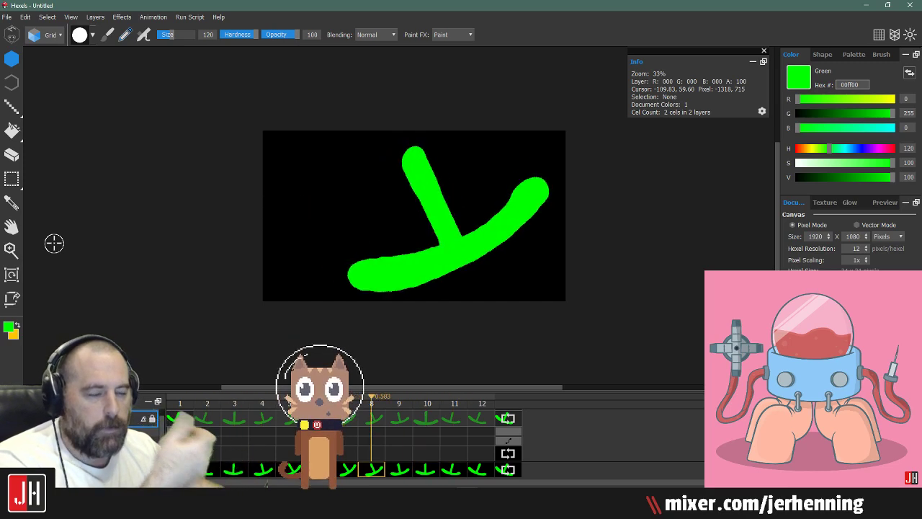
Step: Open the isometric white city sample and examine its repeating tile pattern from far out and close up
left_click(6, 16)
left_click(22, 28)
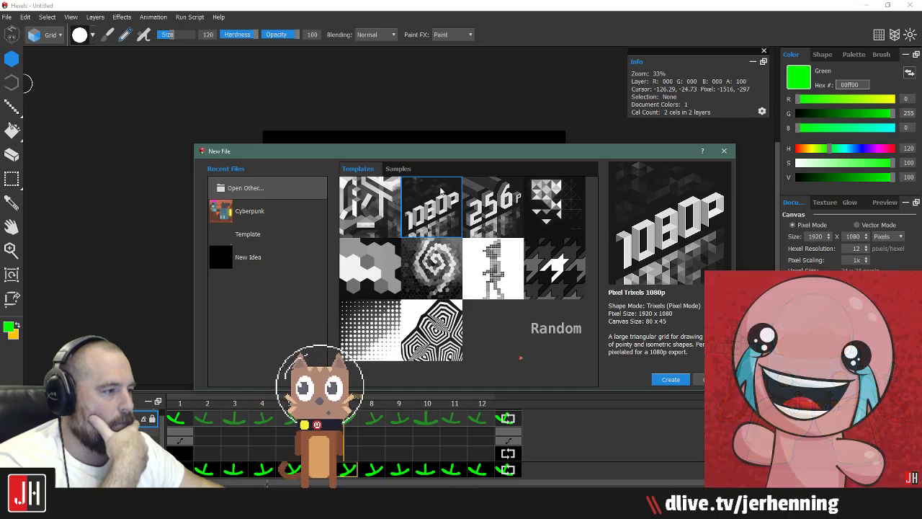
left_click(397, 169)
scroll(518, 286, "down", 5)
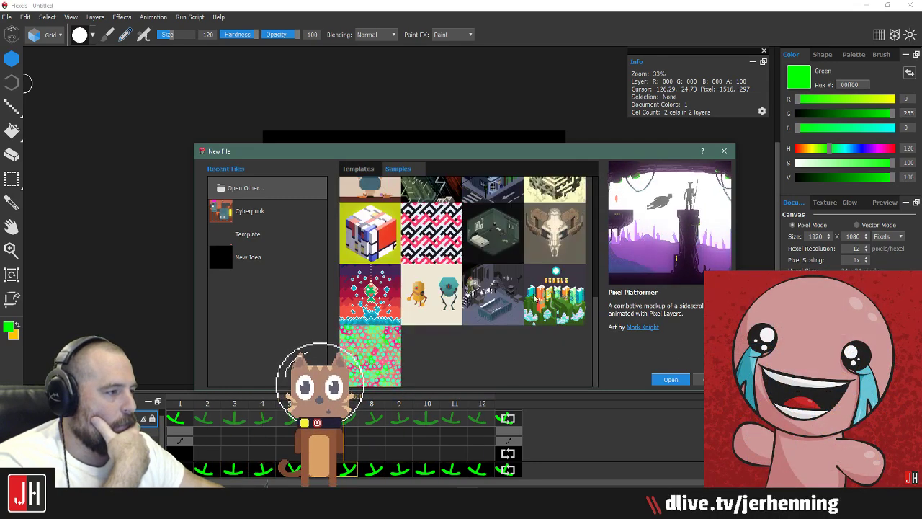
scroll(518, 286, "up", 3)
double_click(505, 203)
double_click(505, 203)
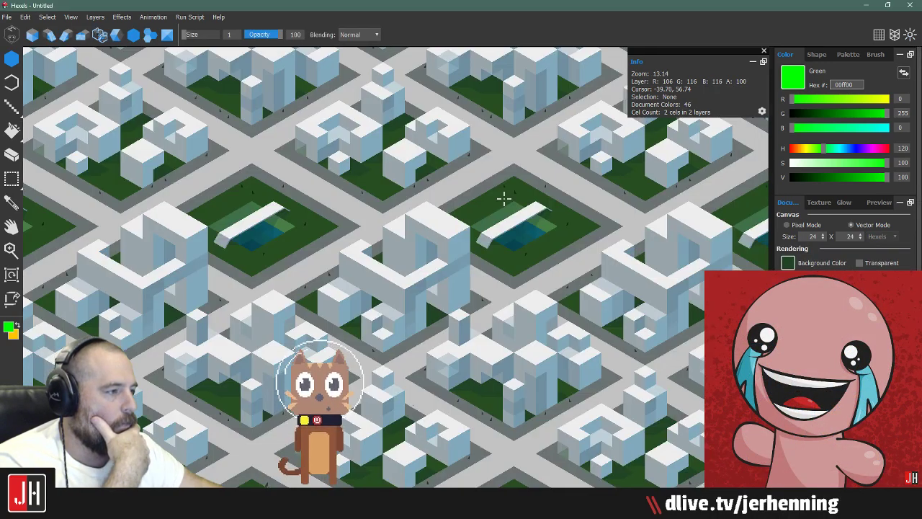
scroll(446, 253, "down", 5)
scroll(445, 253, "down", 4)
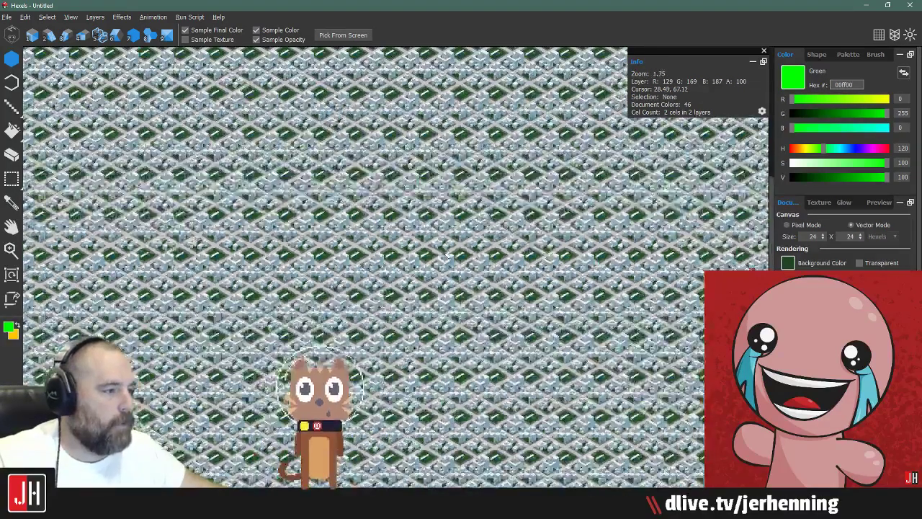
scroll(445, 260, "up", 6)
scroll(442, 258, "up", 8)
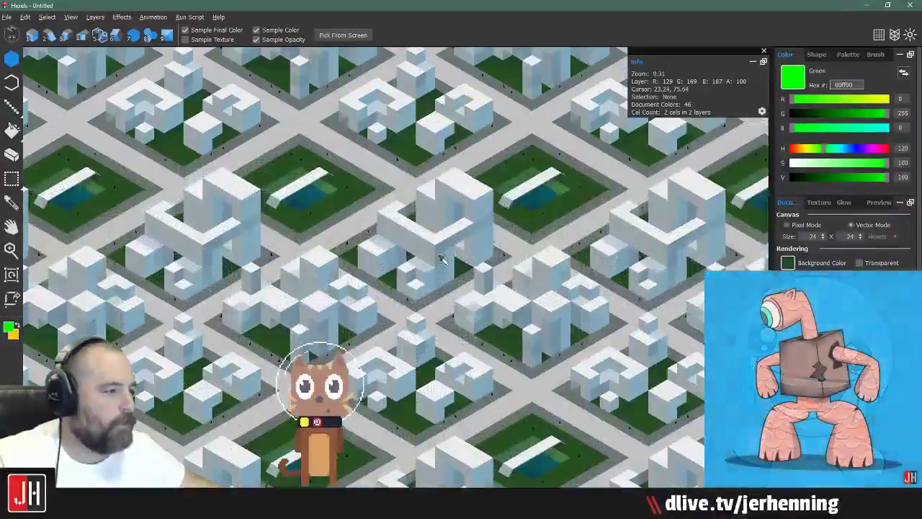
Step: Open the Daily Geometry sample and play its animation
left_click(7, 17)
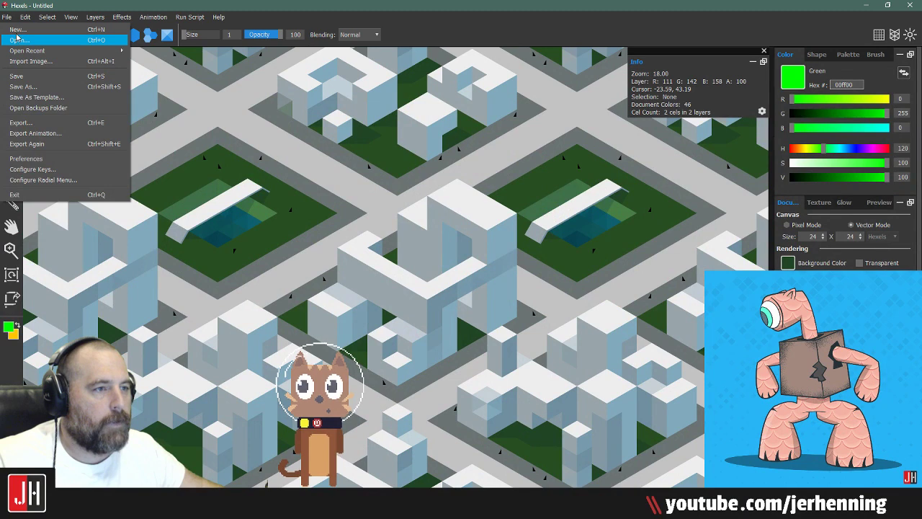
left_click(18, 29)
left_click(431, 204)
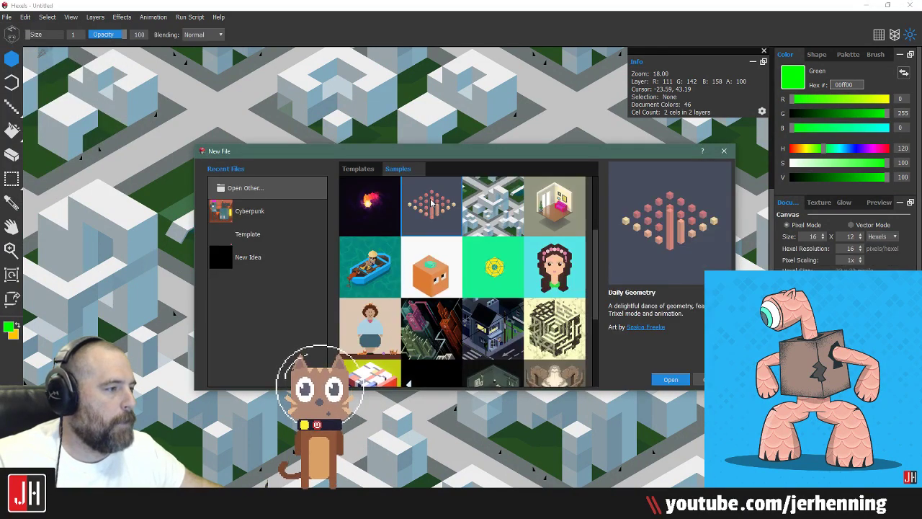
double_click(431, 204)
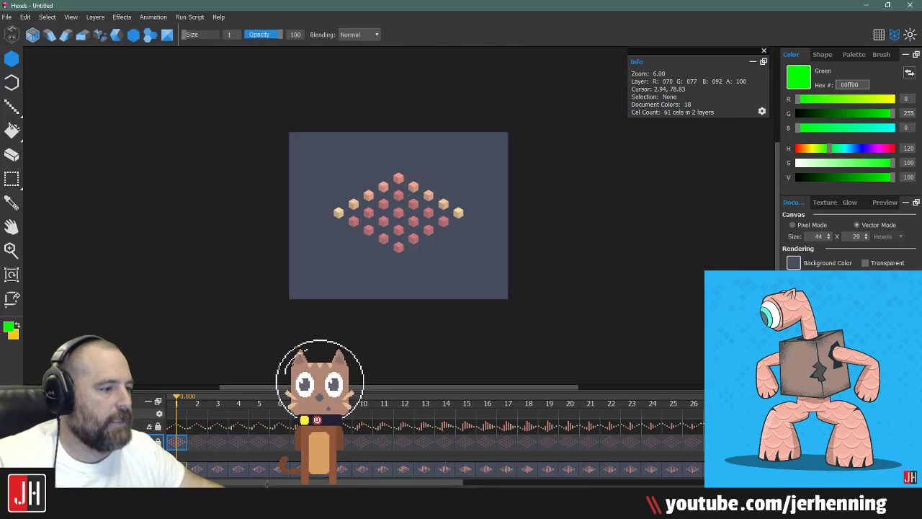
key("Return")
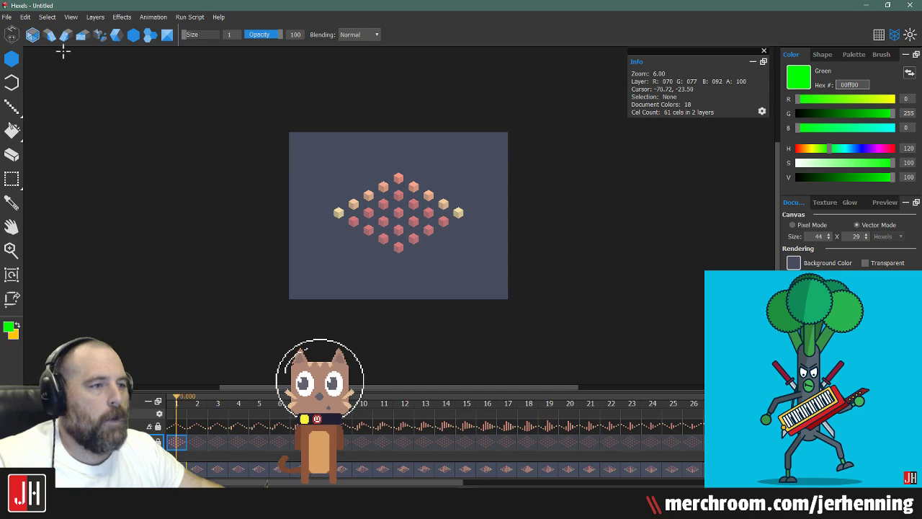
Step: Open the Floating Around sample to view its animated boat scene
left_click(6, 16)
left_click(22, 29)
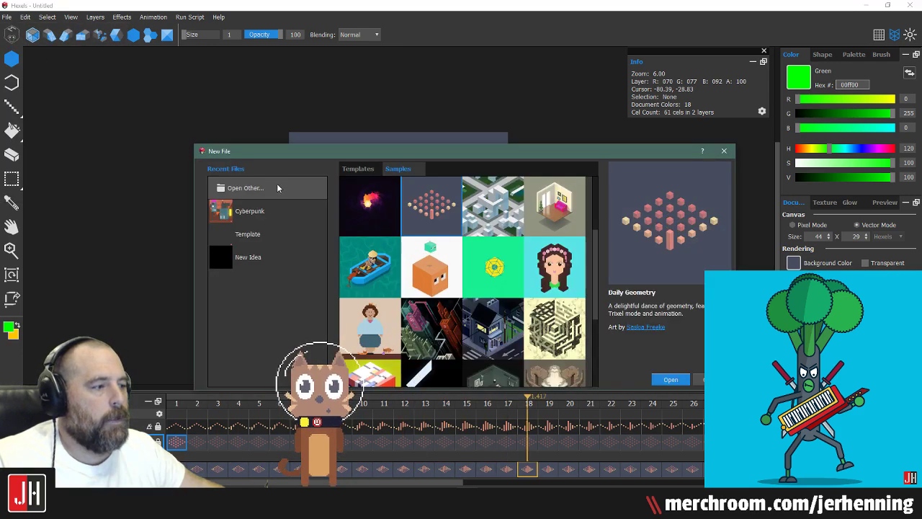
left_click(371, 266)
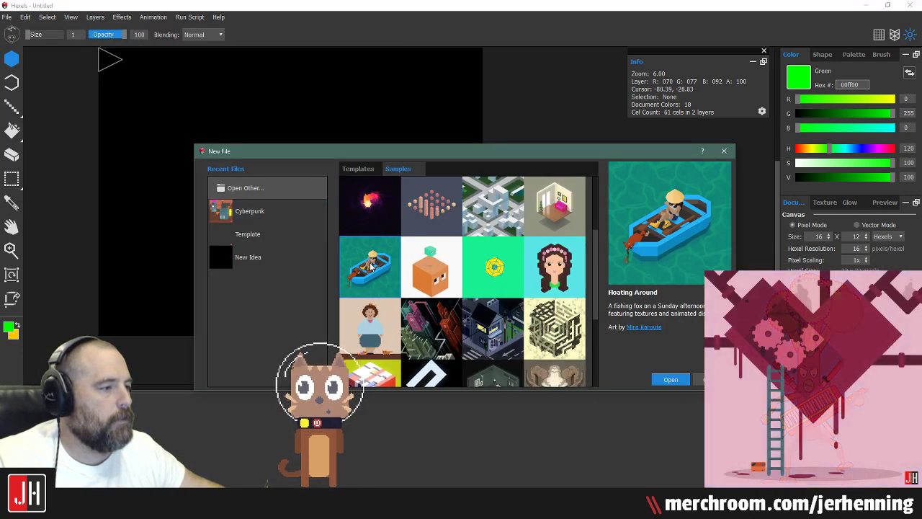
double_click(370, 267)
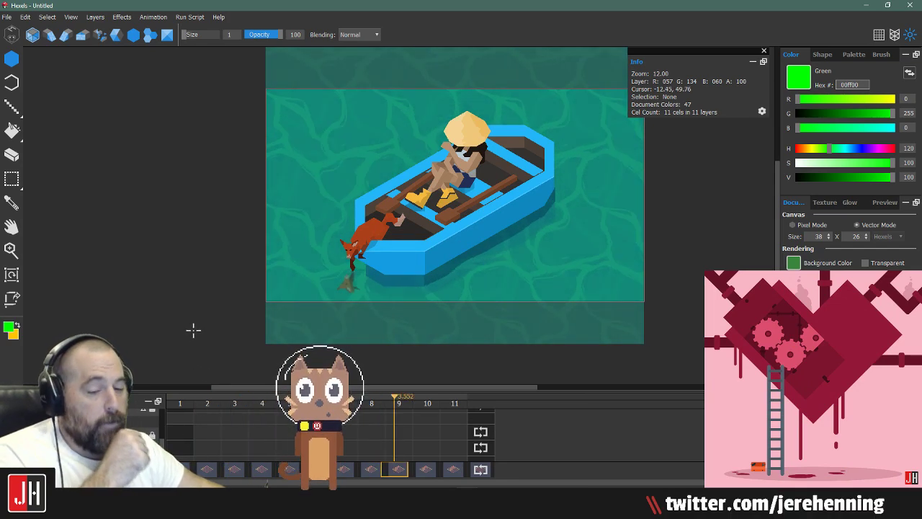
Step: Open the Mondrian sample to view its multi-layered cube animation
left_click(7, 17)
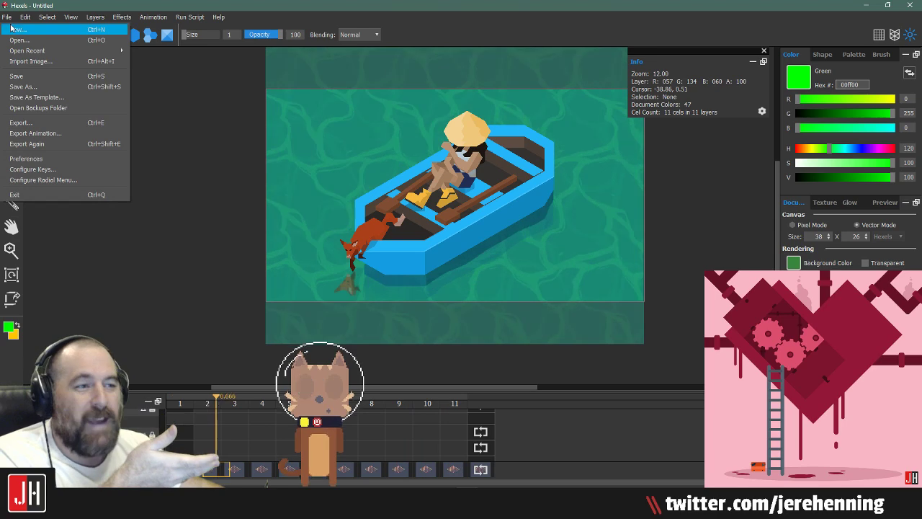
left_click(22, 27)
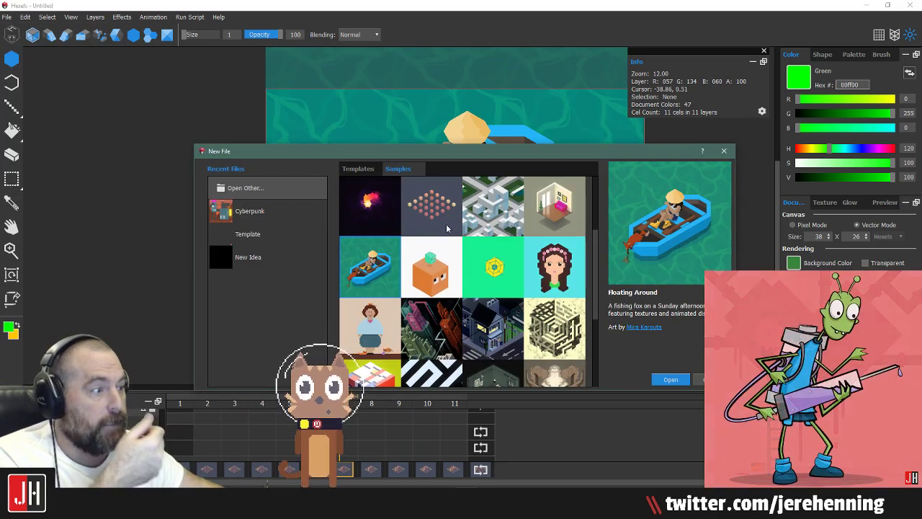
scroll(523, 371, "down", 3)
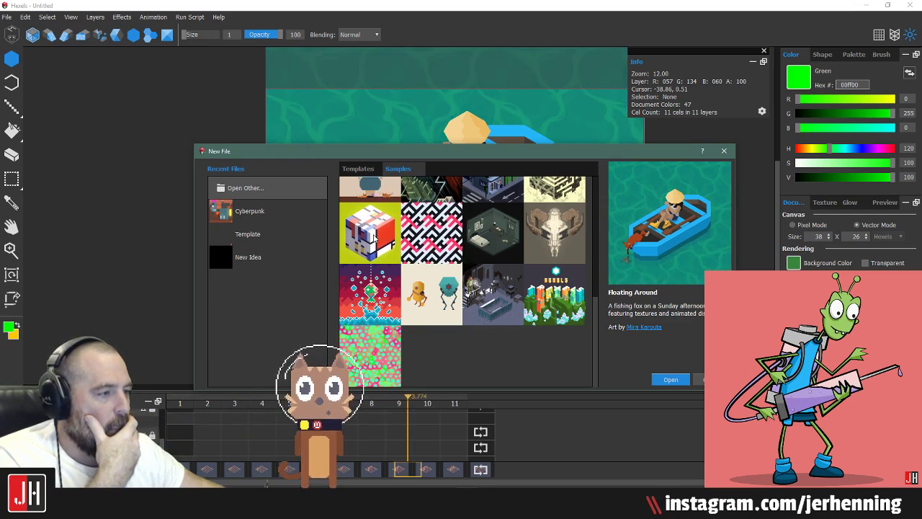
left_click(373, 240)
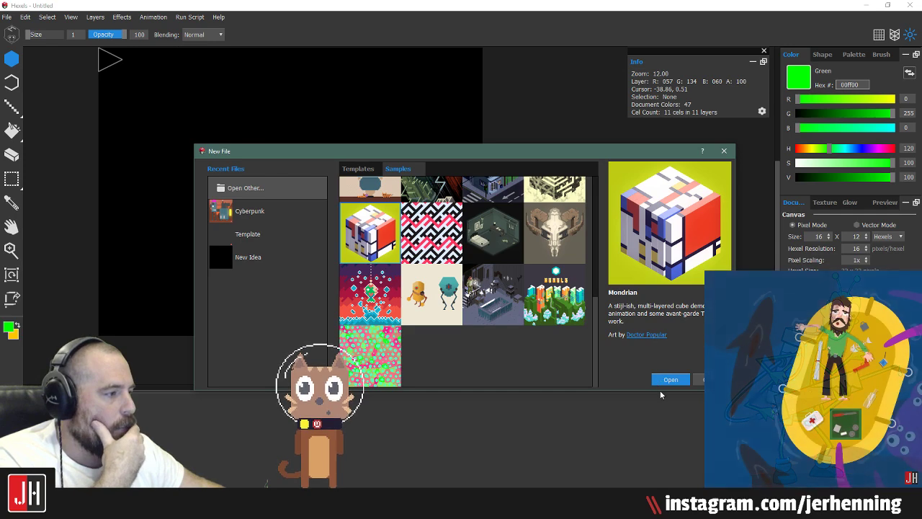
left_click(664, 378)
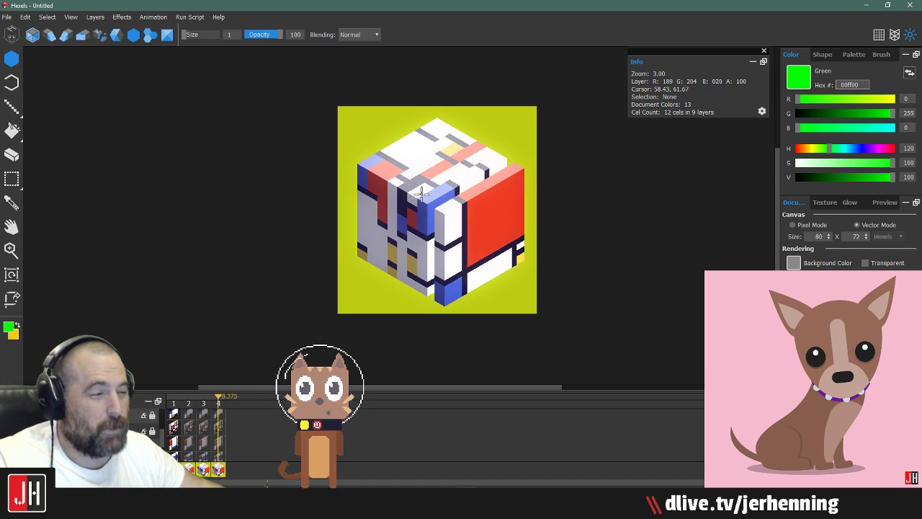
Step: Close Hexels and return to the Instagram artboard of the cyberpunk city in Affinity Designer
left_click(909, 6)
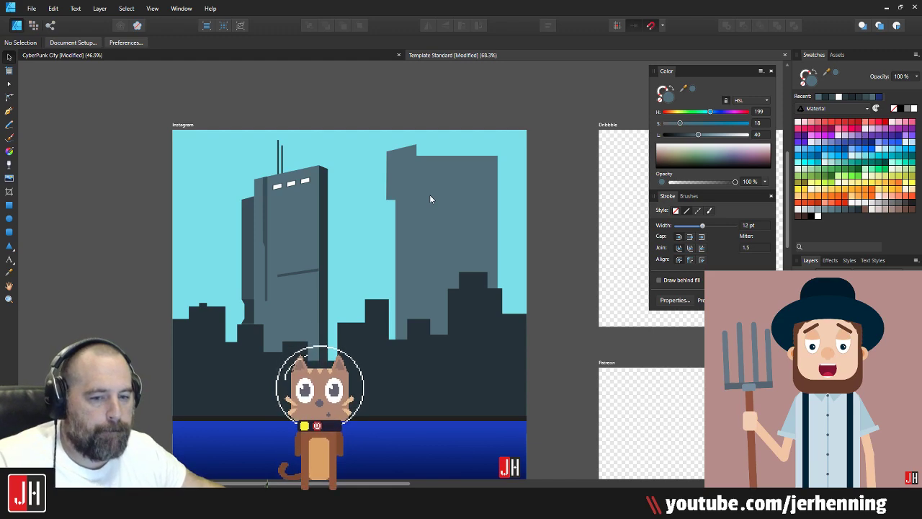
key("alt")
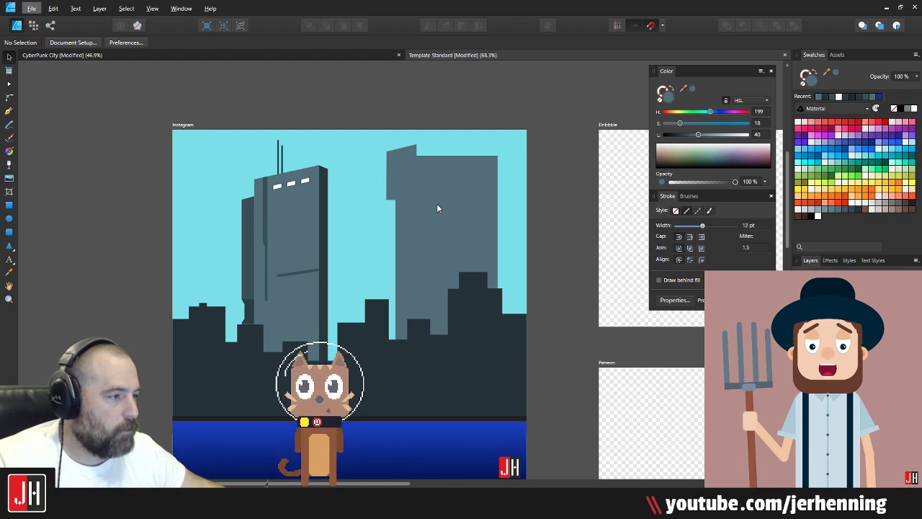
scroll(437, 208, "up", 2)
scroll(437, 207, "down", 2)
scroll(440, 215, "up", 3)
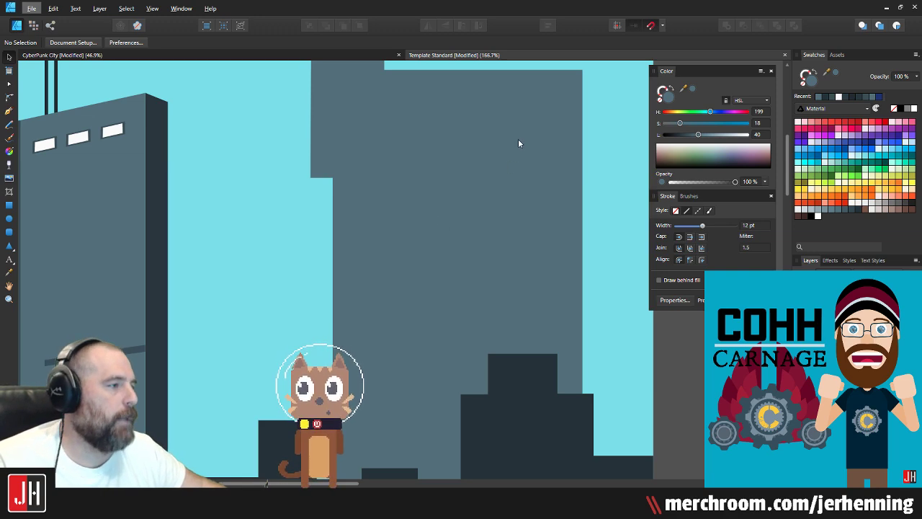
key("space")
left_click(459, 148)
left_click_drag(572, 164, 454, 188)
left_click(544, 191)
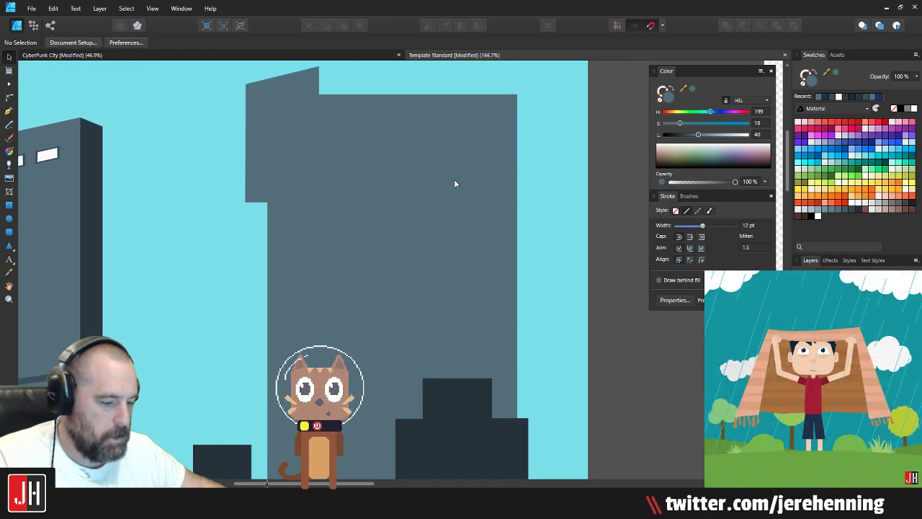
Step: With the Pen tool, outline a tall stepped opening in the middle of the right building, extending down behind the dark skyline
key("p")
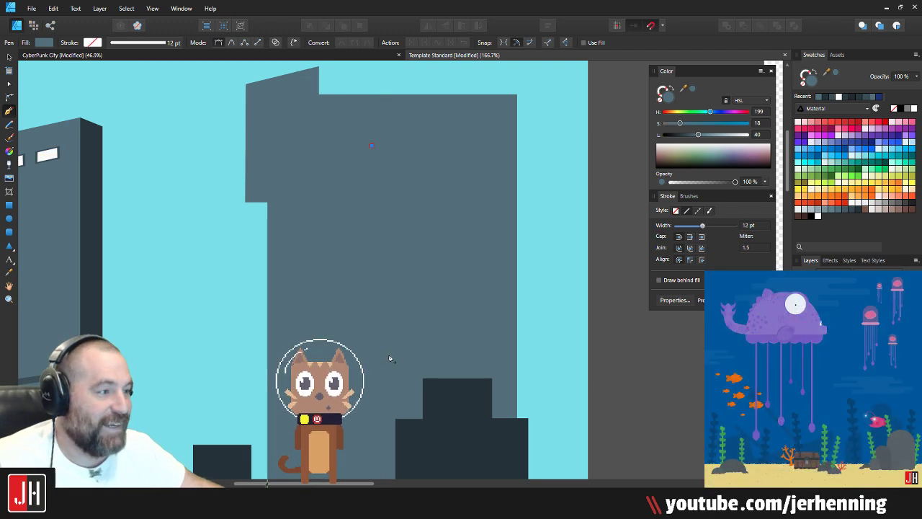
left_click_drag(397, 339, 420, 245)
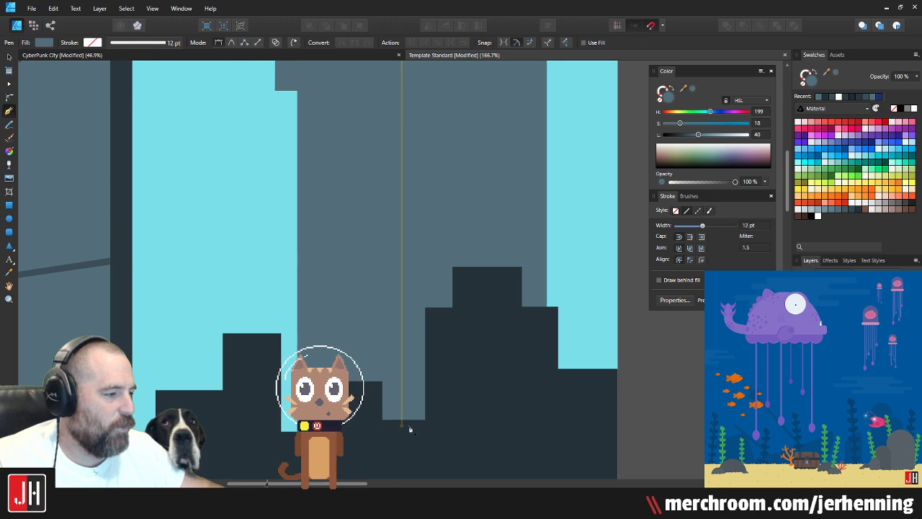
left_click(409, 278)
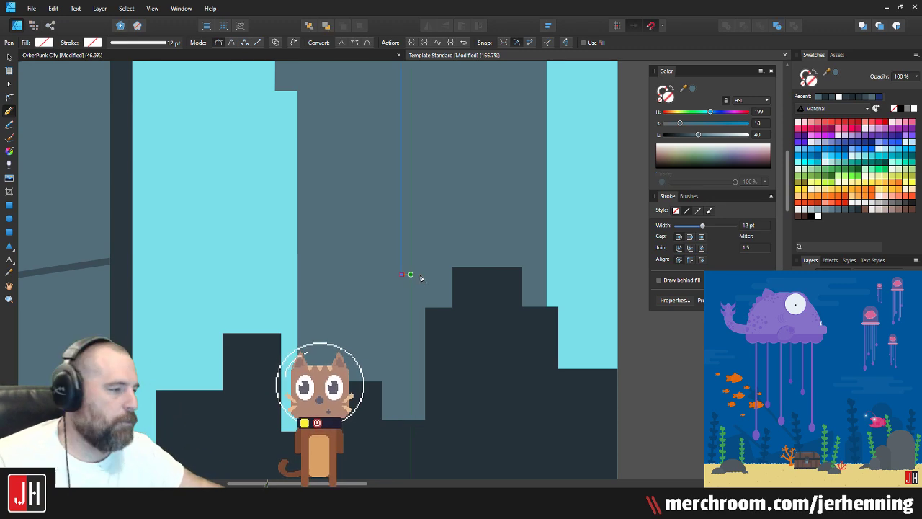
key("ctrl+z")
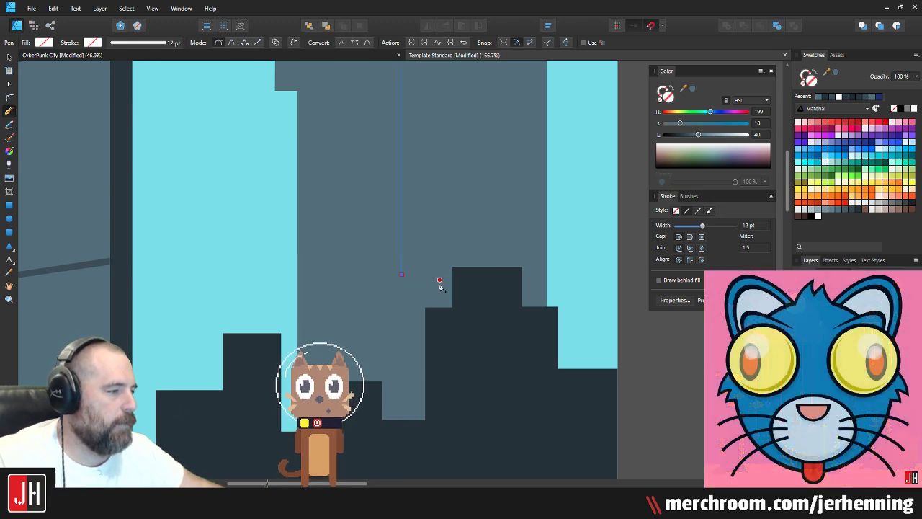
left_click(438, 276)
left_click(452, 386)
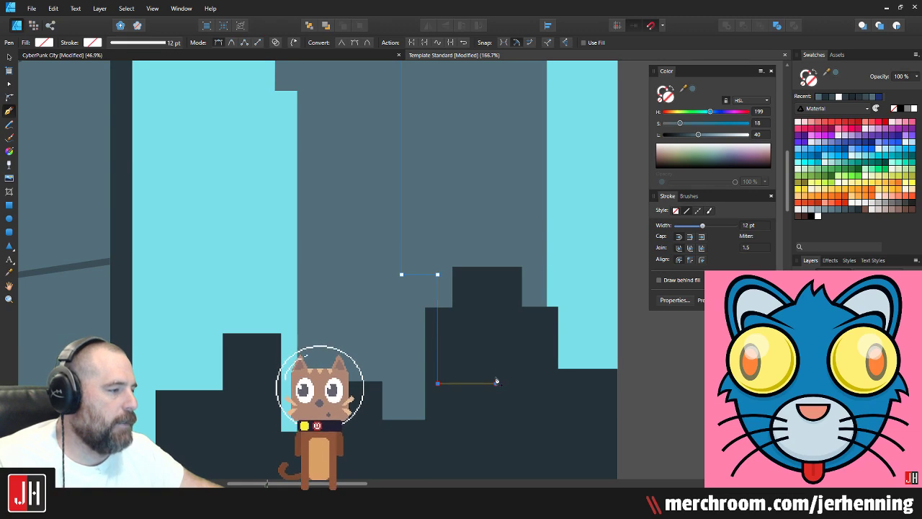
left_click(496, 382)
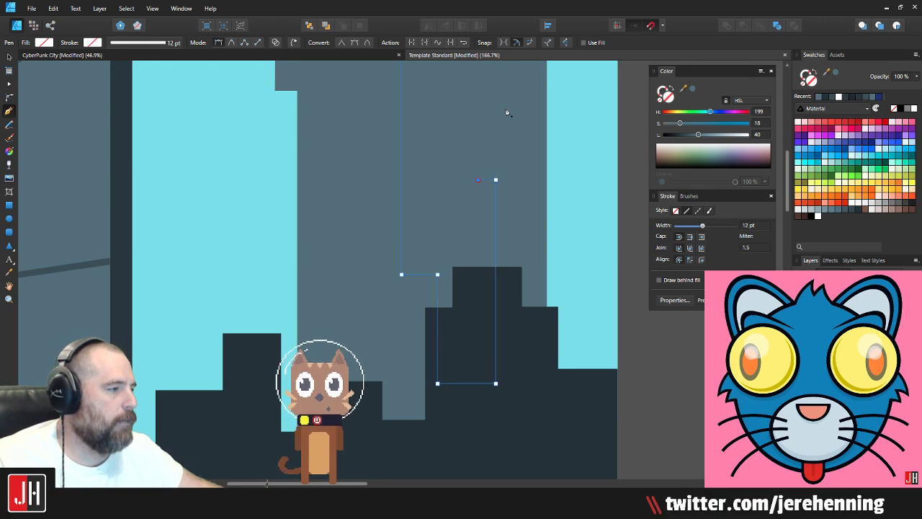
scroll(506, 112, "up", 2)
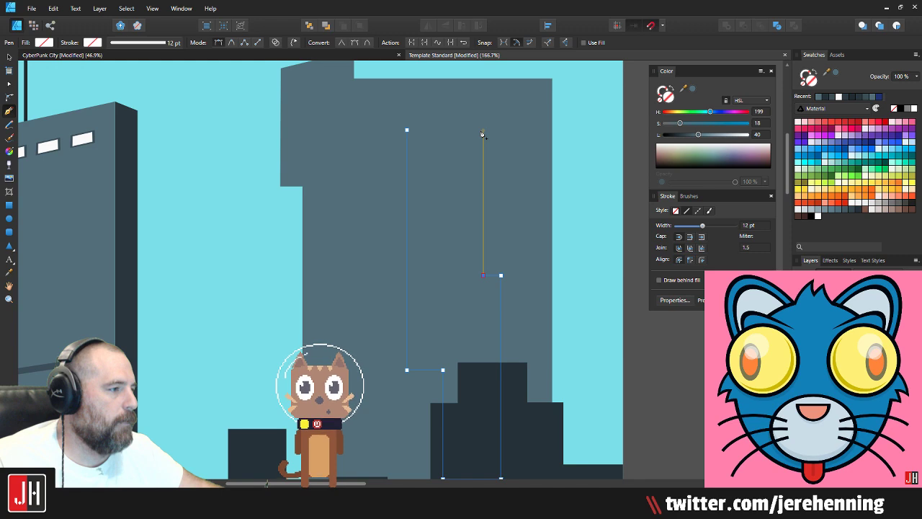
left_click(483, 132)
left_click(408, 131)
key("v")
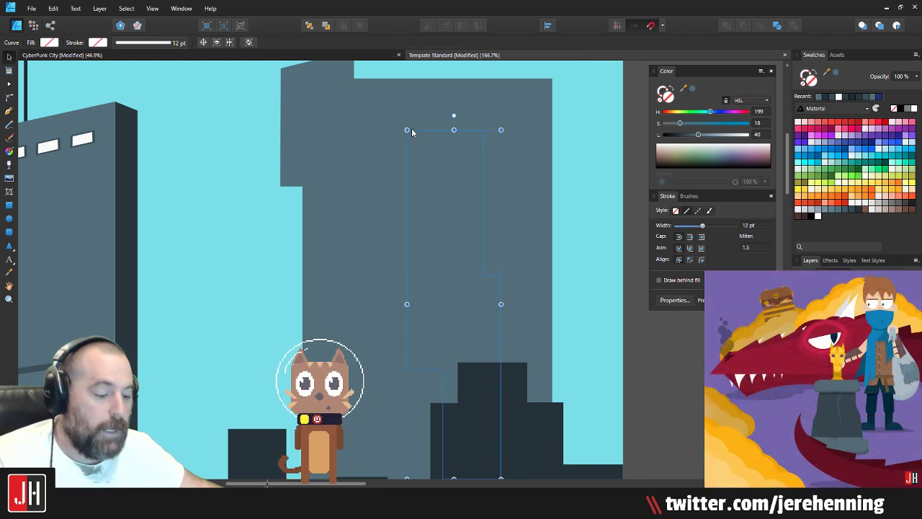
Step: Fill the stepped shape with the sampled sky blue and restack it directly above the right building, behind the dark skyline
key("i")
left_click(598, 171)
key("v")
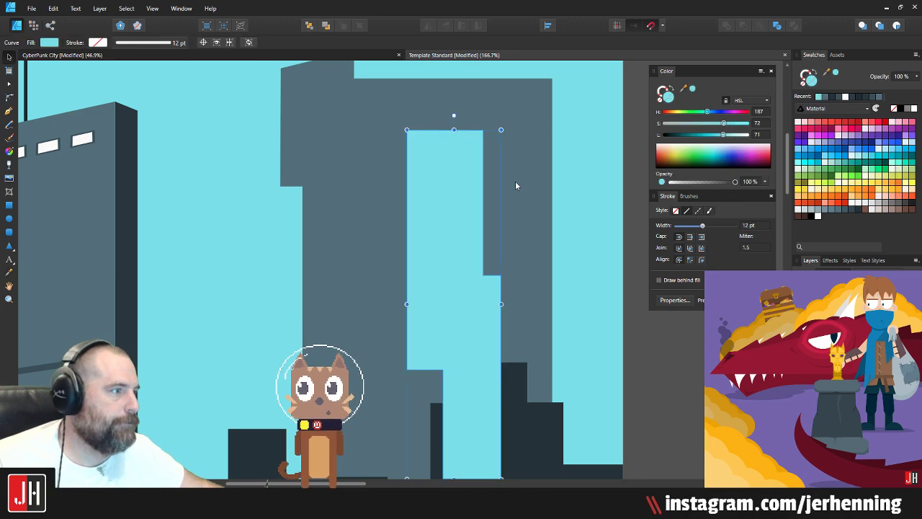
key("ctrl+x")
left_click(393, 134)
key("ctrl+v")
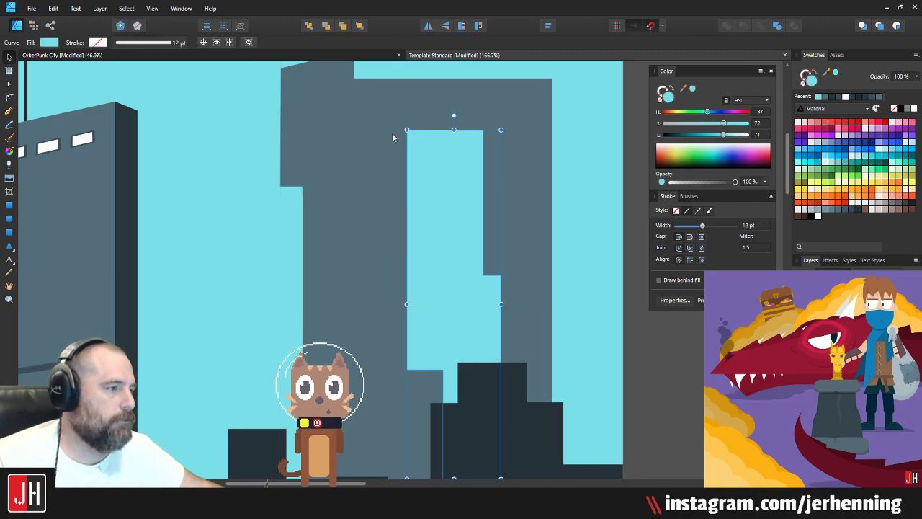
Step: Scale the sky-blue opening down slightly and reposition it within the right building
scroll(463, 199, "down", 3)
left_click_drag(458, 225, 451, 203)
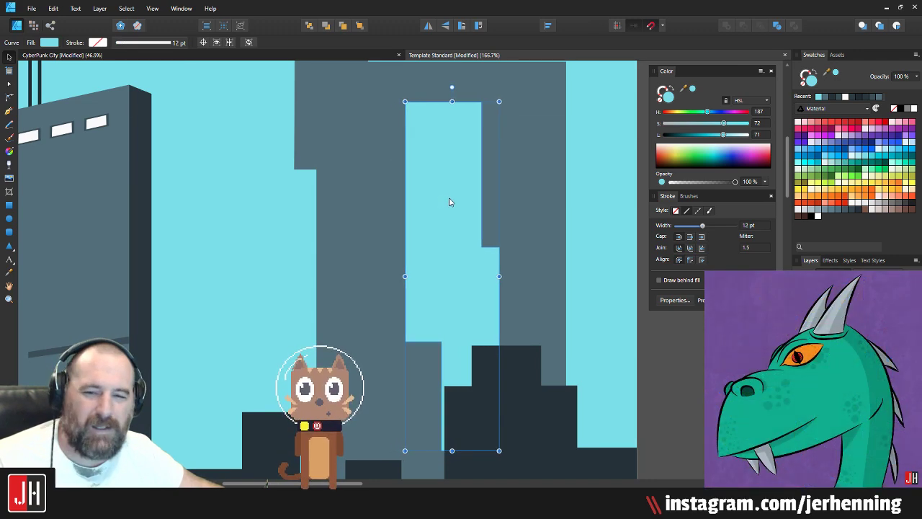
left_click_drag(492, 135, 471, 173)
left_click_drag(411, 210, 406, 241)
Step: Raise the notch on the right side of the opening slightly by moving its nodes
key("a")
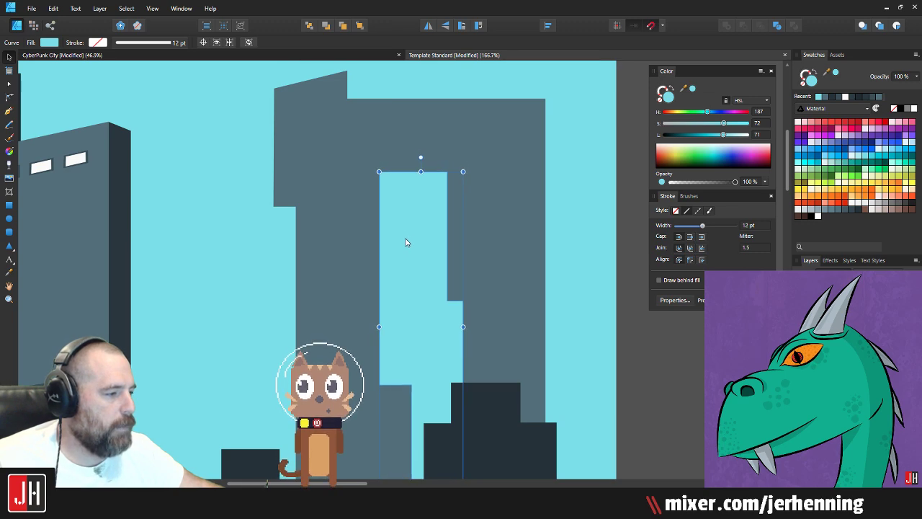
left_click_drag(350, 281, 464, 292)
key("v")
left_click(579, 267)
scroll(611, 284, "down", 3)
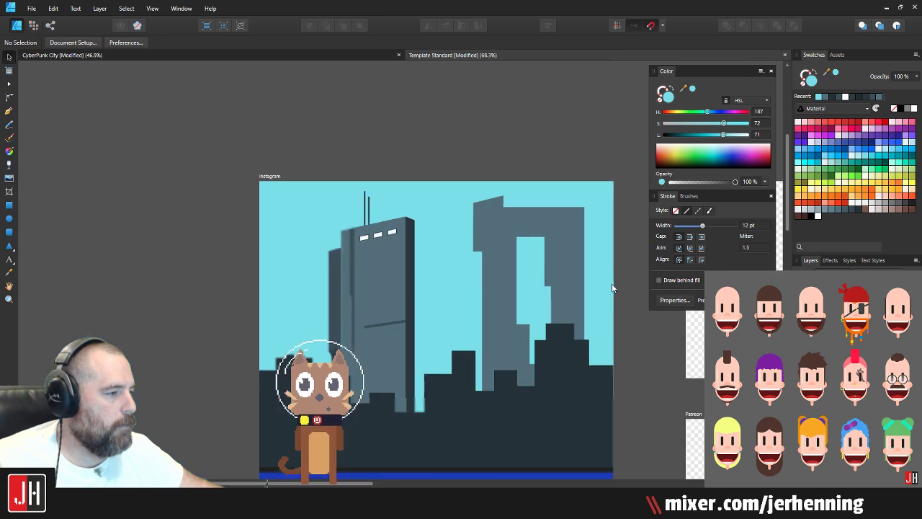
Step: Narrow the ledge at the opening's lower left by shifting its nodes to the left
scroll(441, 294, "up", 2)
left_click(403, 282)
mouse_move(403, 281)
left_mouse_down()
mouse_move(420, 287)
mouse_move(411, 291)
left_mouse_up()
key("a")
left_click_drag(441, 327, 409, 398)
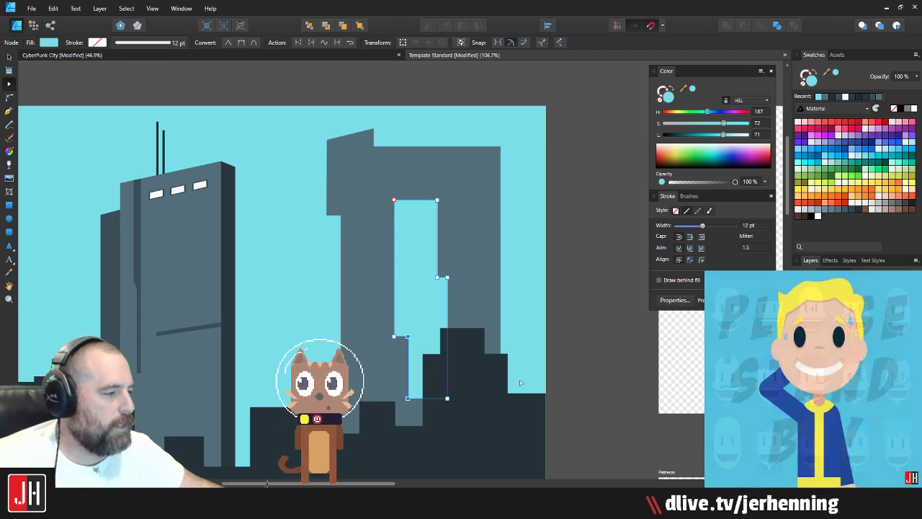
key("v")
left_click(505, 323)
scroll(440, 317, "up", 1)
left_click(418, 275)
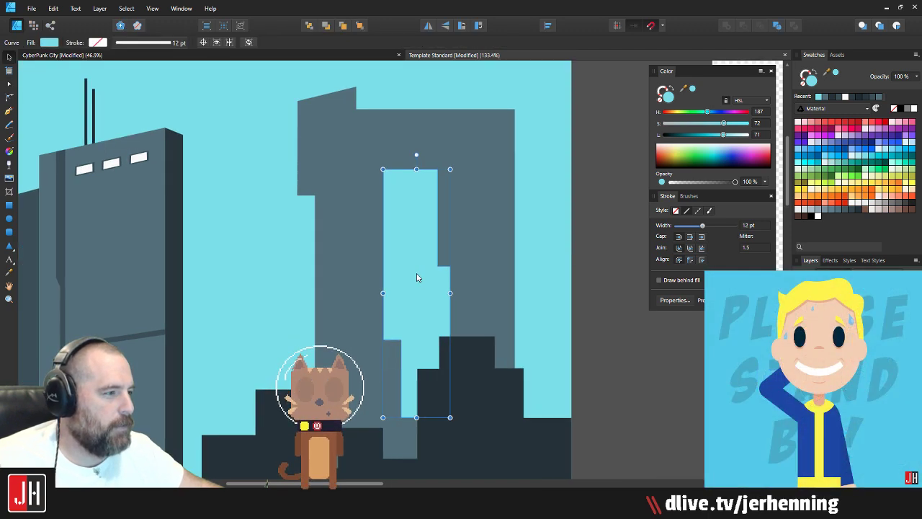
left_click(586, 267)
scroll(378, 273, "down", 2)
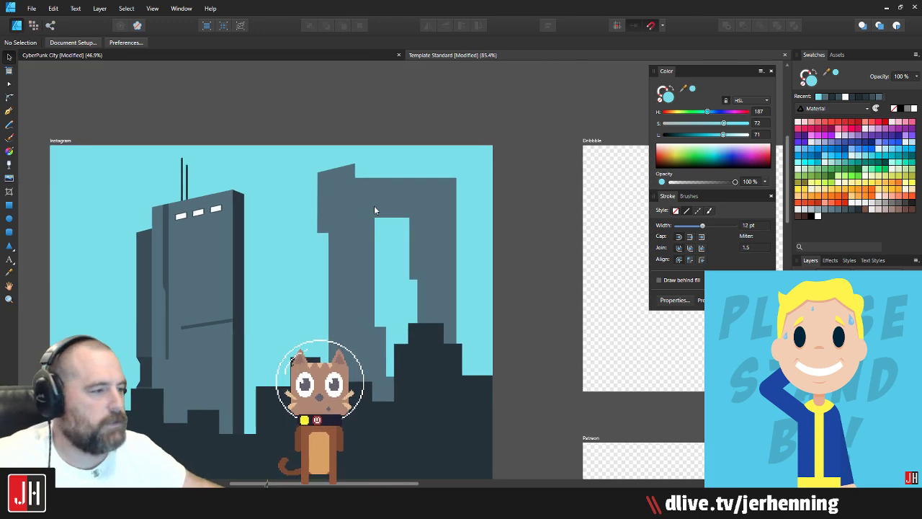
Step: Extend the right building's left overhang downward by lowering its bottom nodes
scroll(385, 191, "up", 3)
left_click(277, 150)
key("a")
left_click_drag(240, 128, 248, 172)
left_click_drag(241, 221, 286, 302)
key("v")
left_click(214, 271)
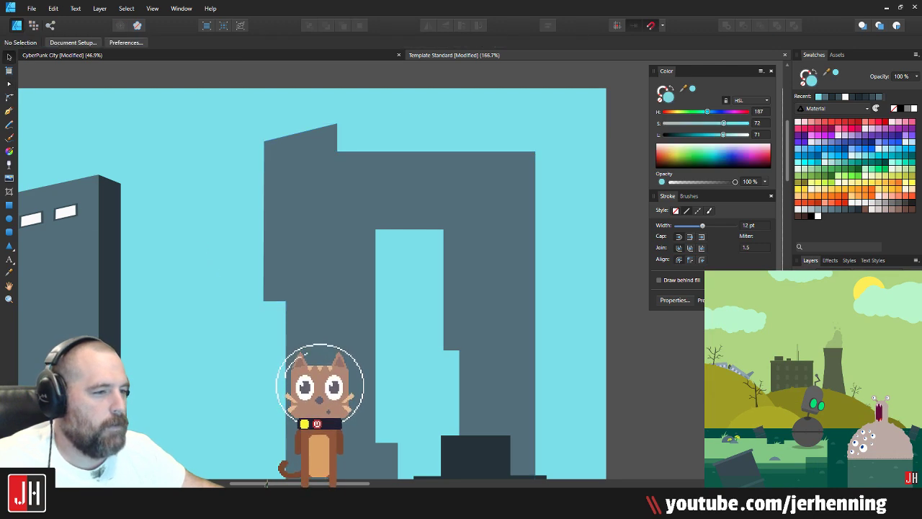
Step: Draw a closed four-sided shape covering the left strip of the right building's overhang, with its inner edge vertical
left_click(8, 110)
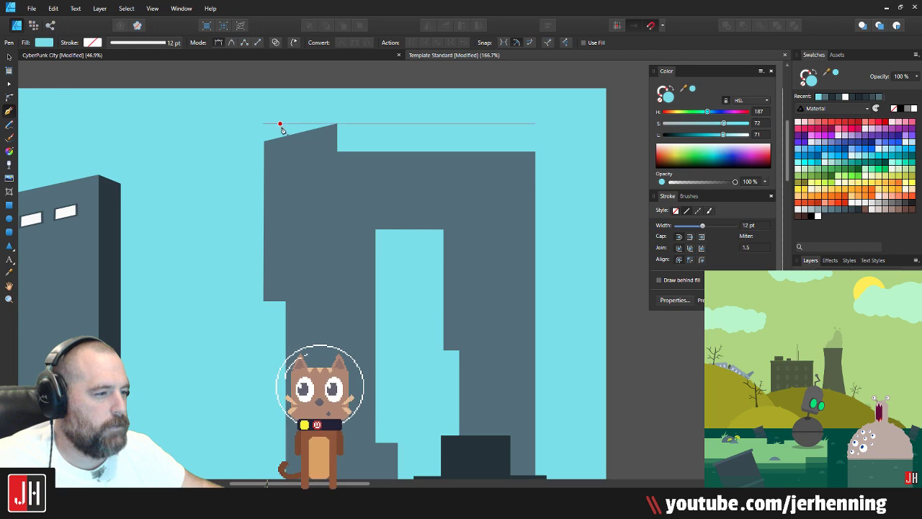
left_click(285, 317)
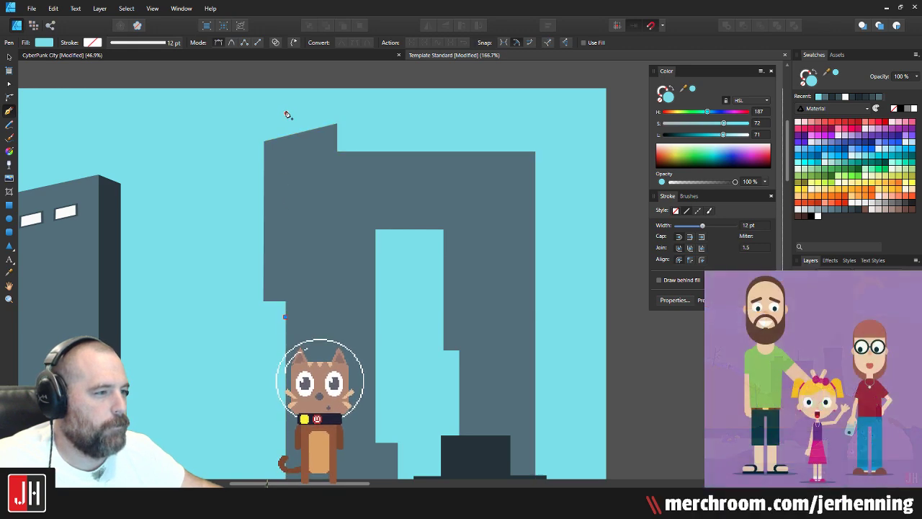
left_click(285, 113)
left_click(207, 140)
left_click(213, 361)
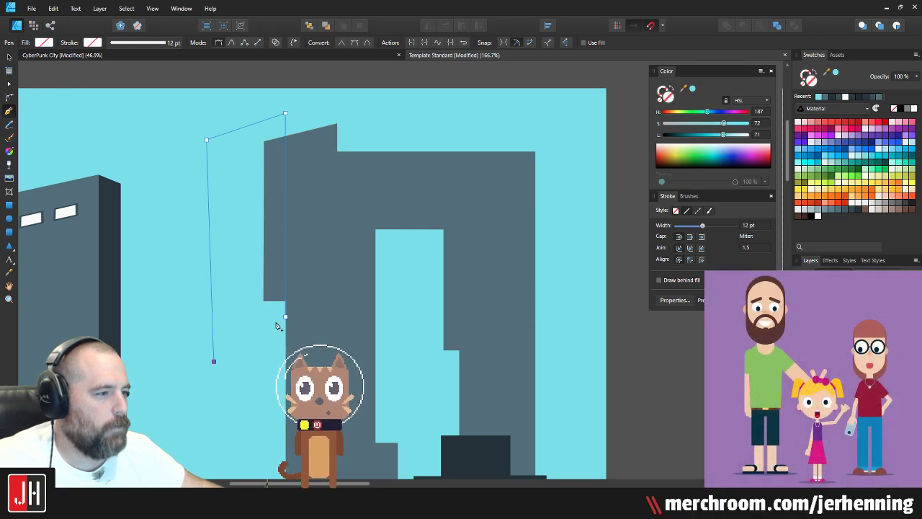
left_click(284, 317)
Step: Fill the four-sided shape with the left tower's darker slate shade and clip it inside the right building as a side shadow
key("i")
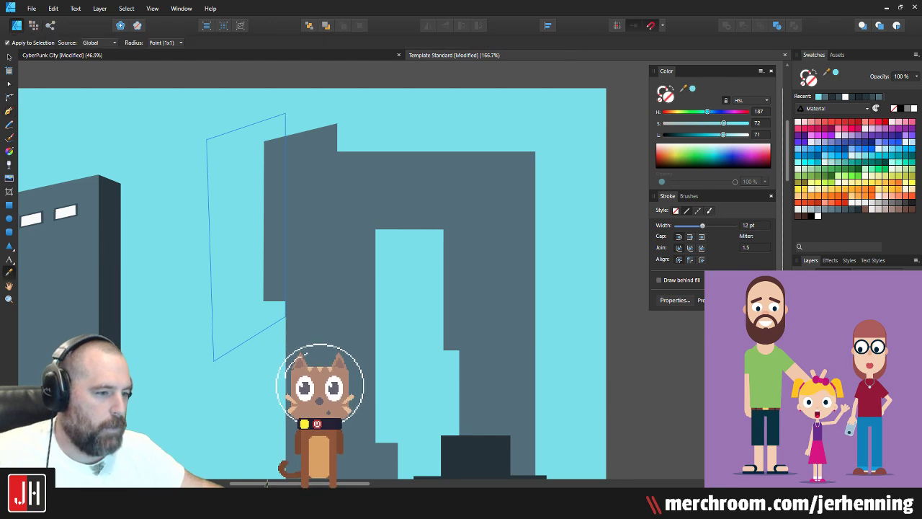
left_click(100, 288)
key("v")
key("Delete")
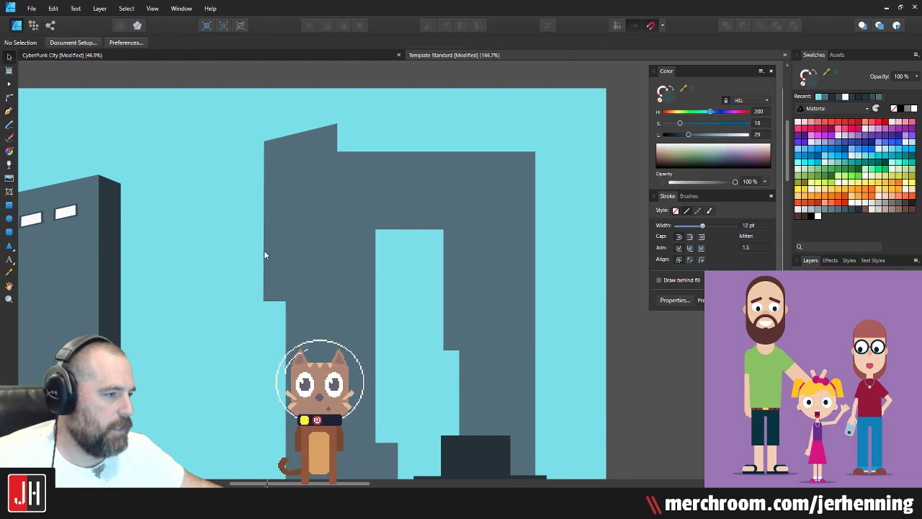
scroll(247, 288, "down", 4)
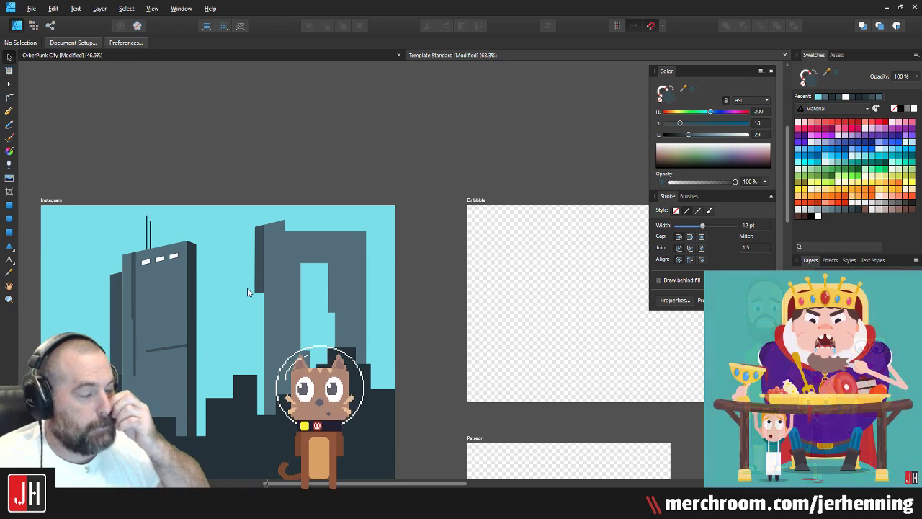
Step: Draw a straight vertical line down the left tower near its front face's left edge and give it the dark slate stroke colour
scroll(292, 230, "up", 2)
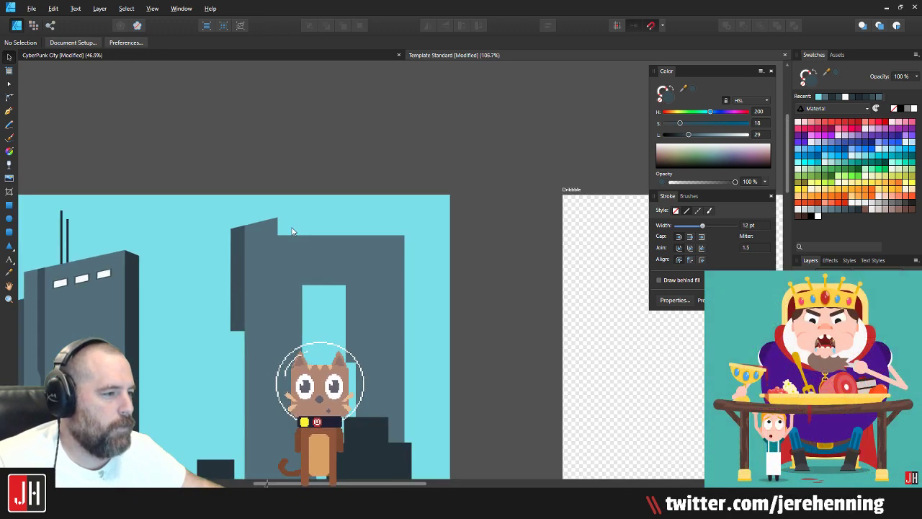
scroll(292, 231, "up", 4)
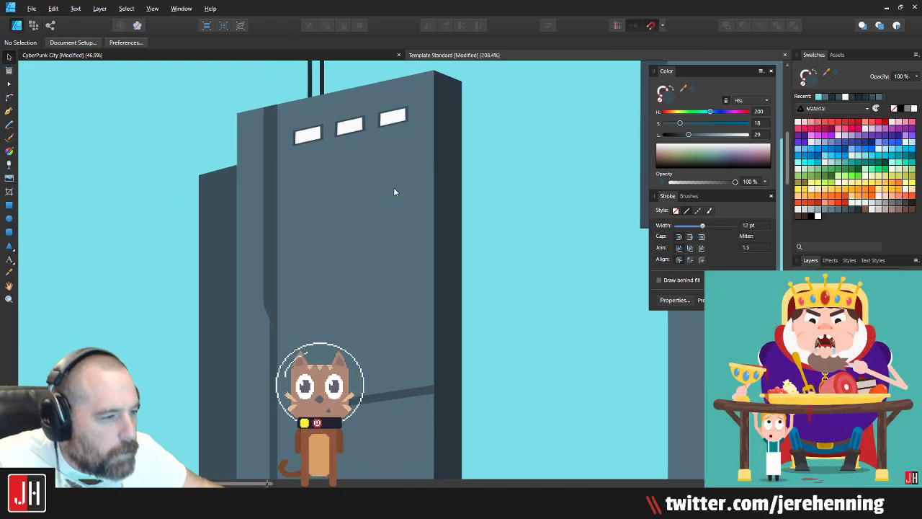
scroll(389, 190, "down", 3)
scroll(397, 205, "up", 2)
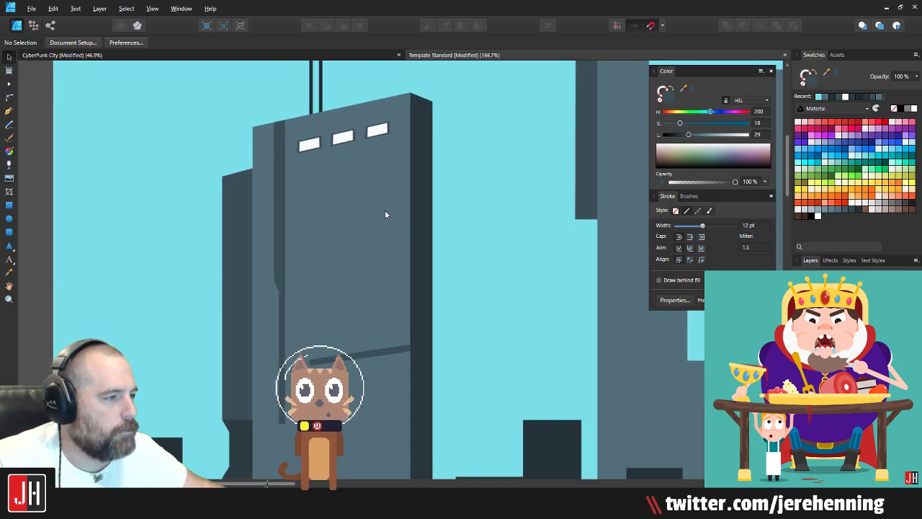
key("p")
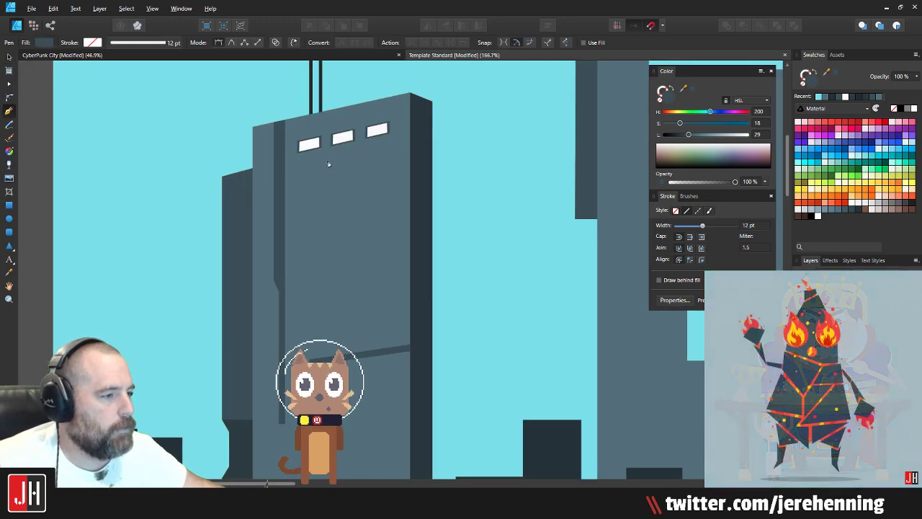
scroll(346, 188, "down", 2)
scroll(325, 206, "up", 2)
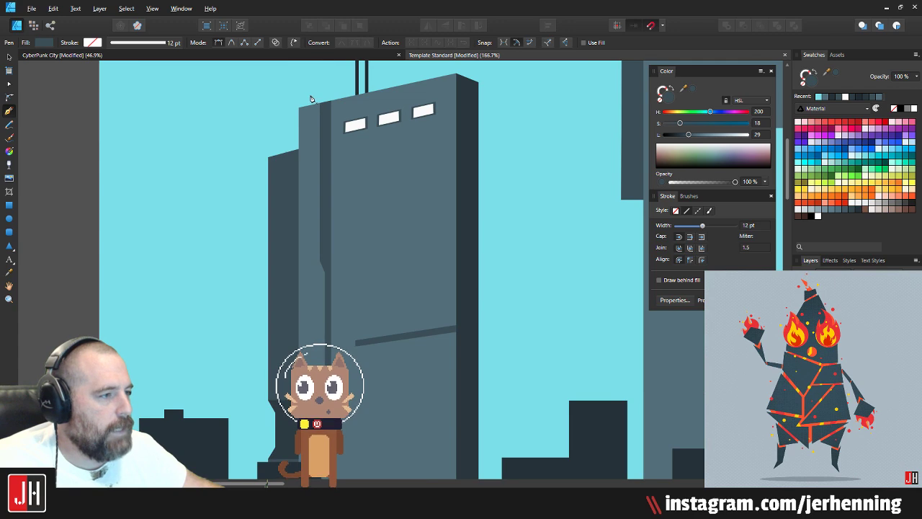
left_click(306, 98)
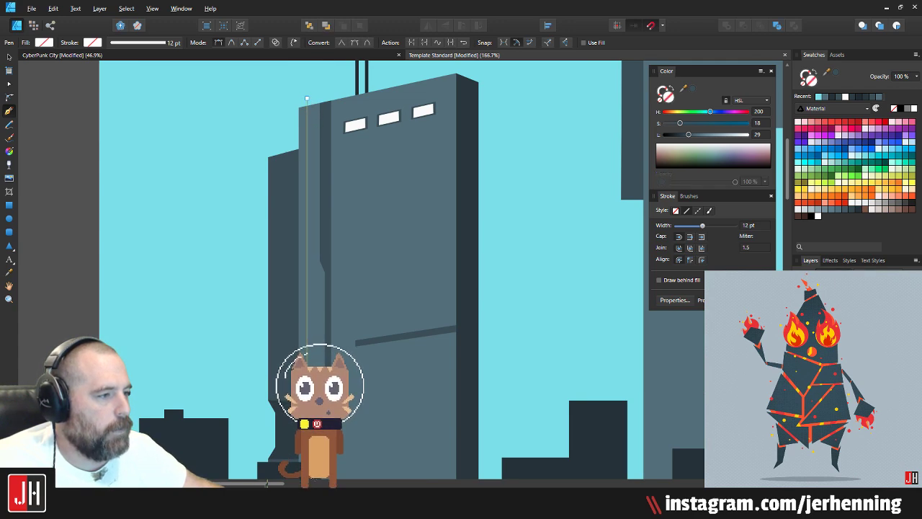
left_click(306, 403)
left_click(691, 89)
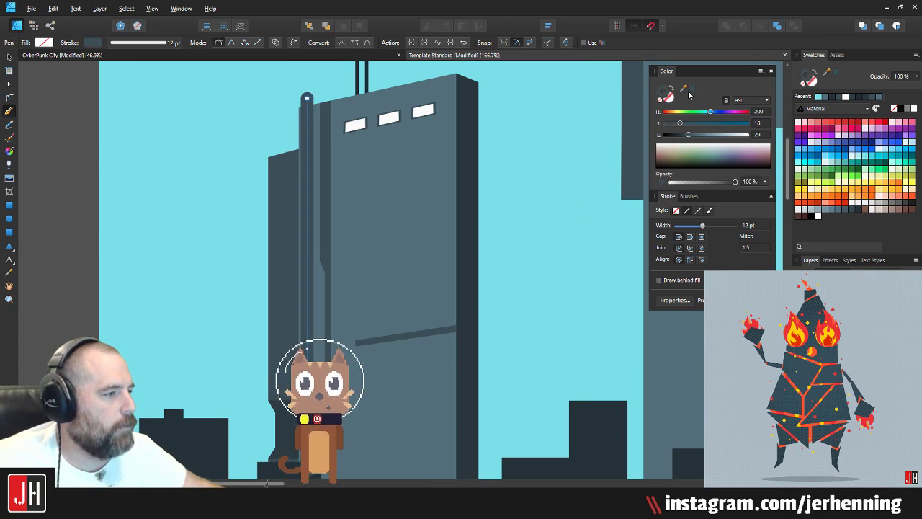
Step: Set the left tower's vertical line to a 2 pt stroke width
key("v")
left_click(753, 226)
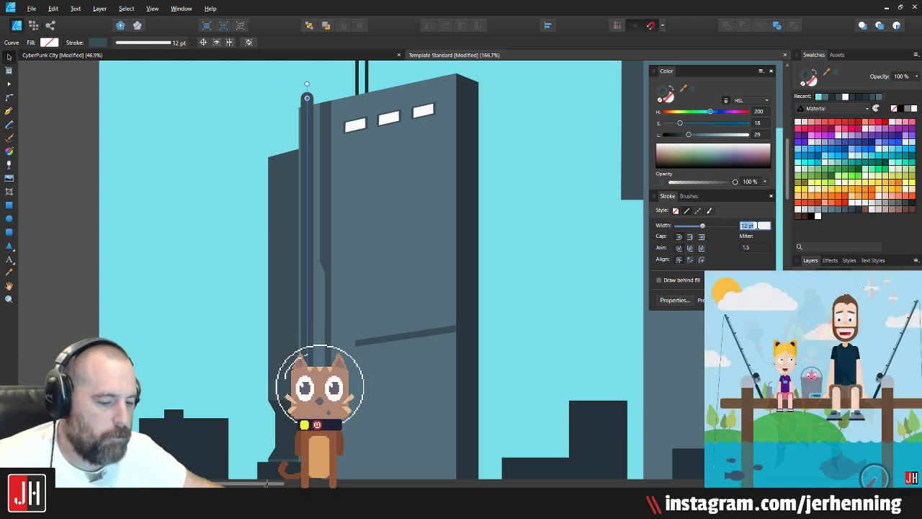
type("3")
key("Return")
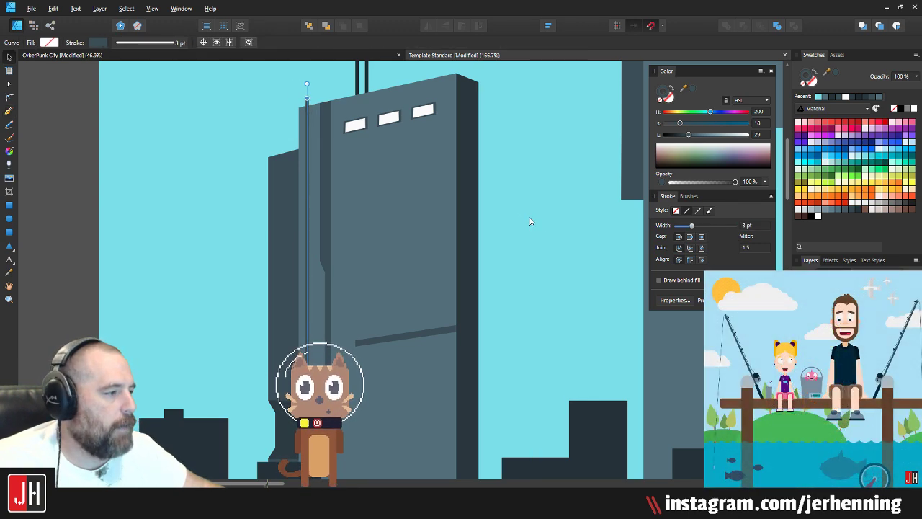
left_click(309, 193)
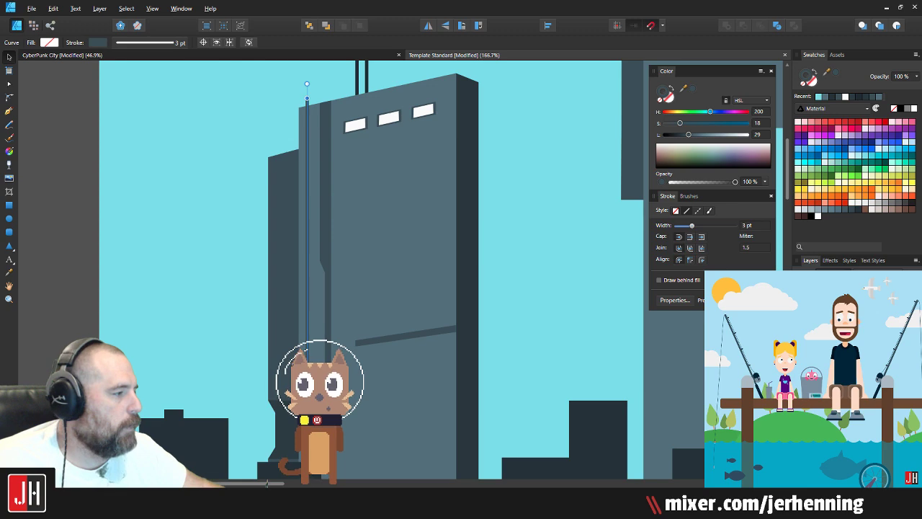
left_click(753, 226)
type("2")
left_click(594, 240)
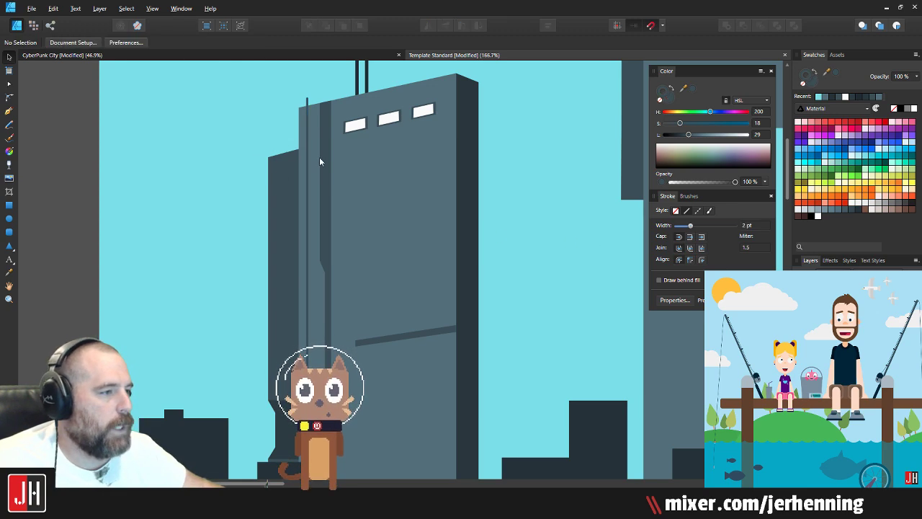
Step: Cut the vertical line and paste it inside the left tower's front face so it is clipped to the face
left_click(309, 193)
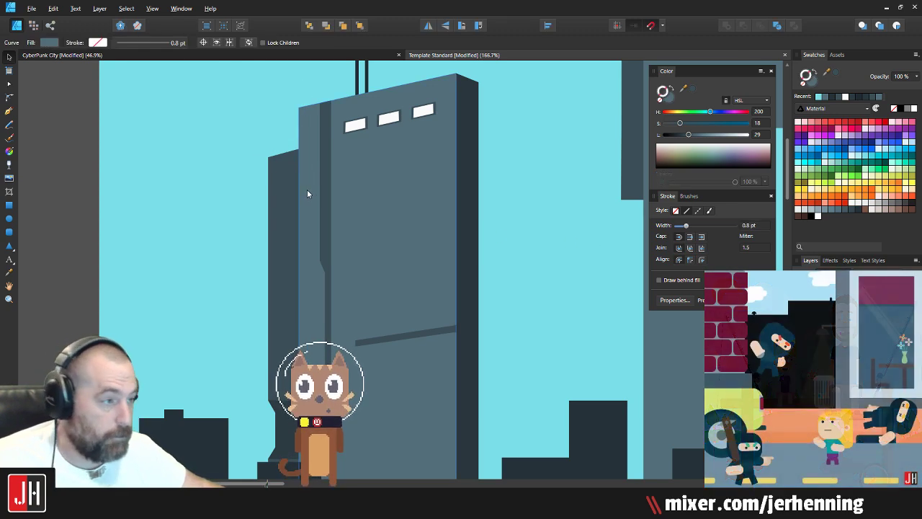
key("ctrl+alt+v")
scroll(317, 327, "up", 3)
left_click_drag(316, 327, 381, 49)
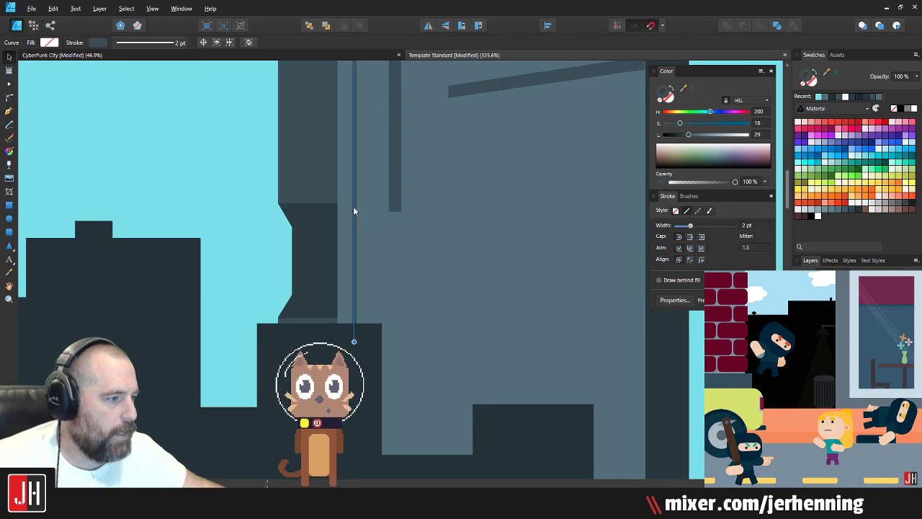
scroll(361, 207, "down", 6)
key("ctrl+d")
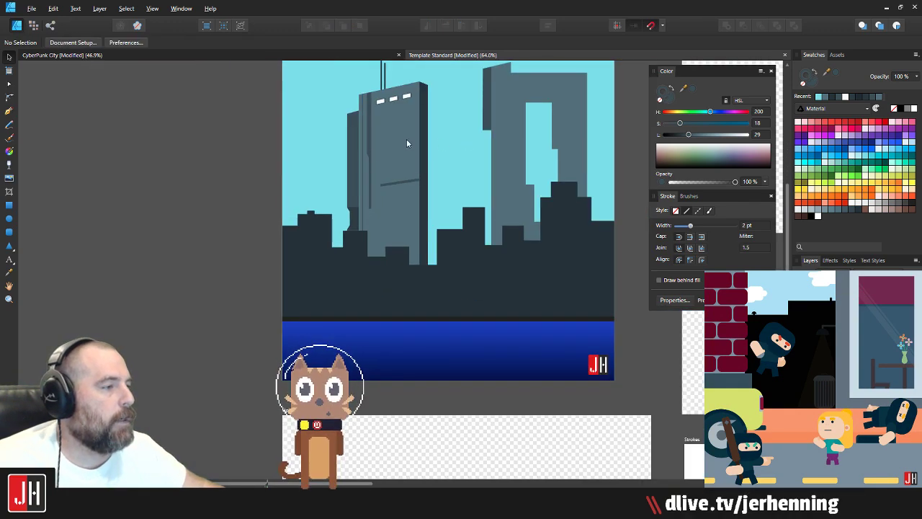
Step: Lower the top two nodes of the dark skyline block in front of the left tower's lower-left corner and save the document
scroll(365, 238, "up", 9)
left_click(264, 235)
key("a")
left_click_drag(176, 203, 413, 264)
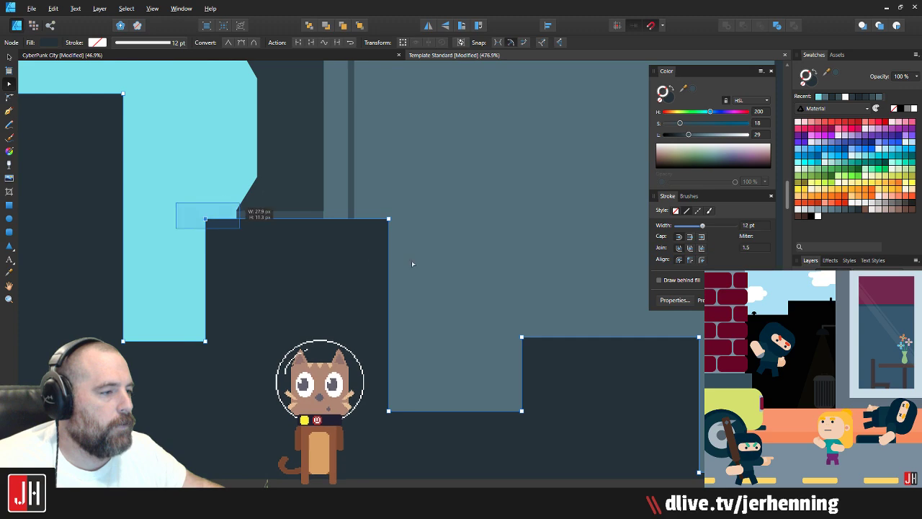
left_click_drag(389, 218, 389, 250)
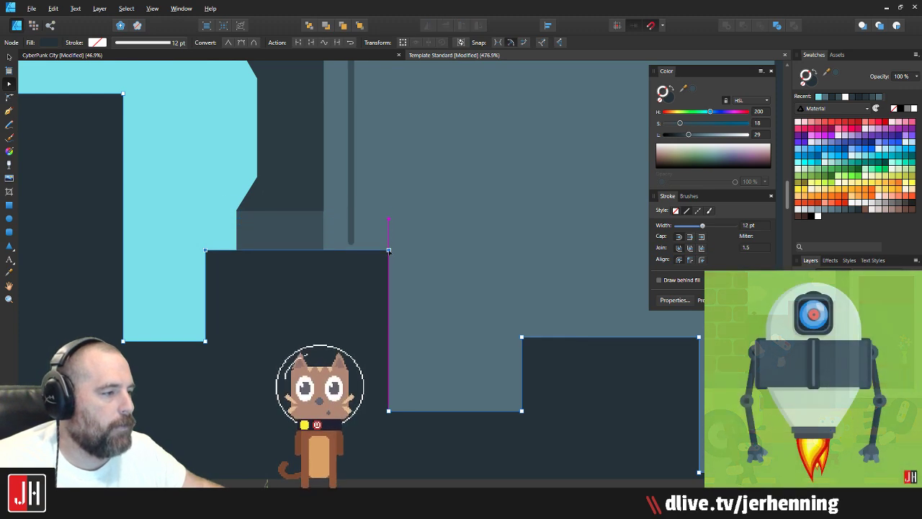
scroll(396, 220, "down", 6)
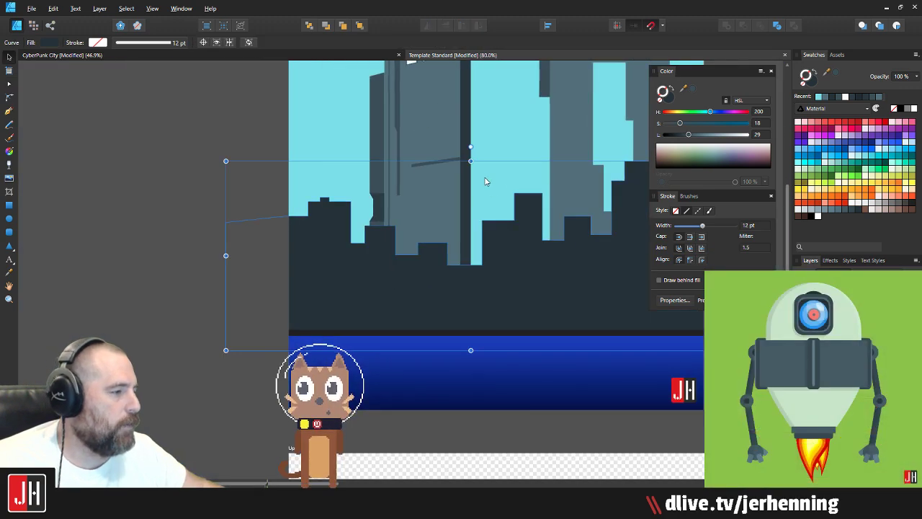
left_click(486, 179)
key("ctrl+s")
Step: Add nodes to the right building's sloped roof edge above the side shadow's inner edge and lower one to form a small step
left_click_drag(528, 141, 355, 211)
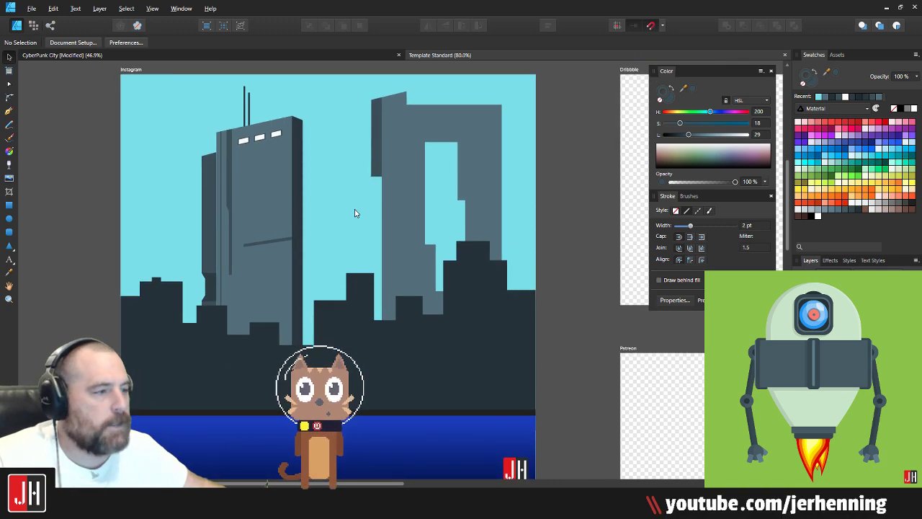
left_click_drag(375, 177, 344, 187)
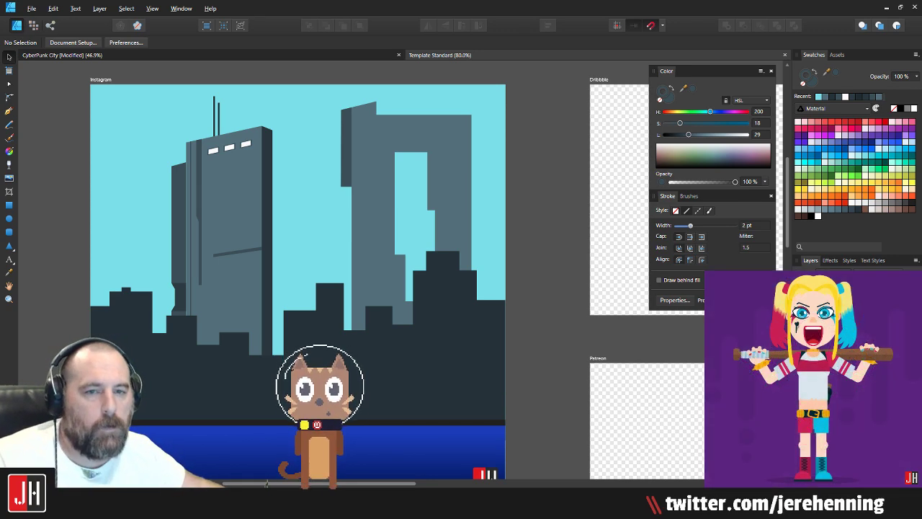
scroll(555, 265, "up", 5)
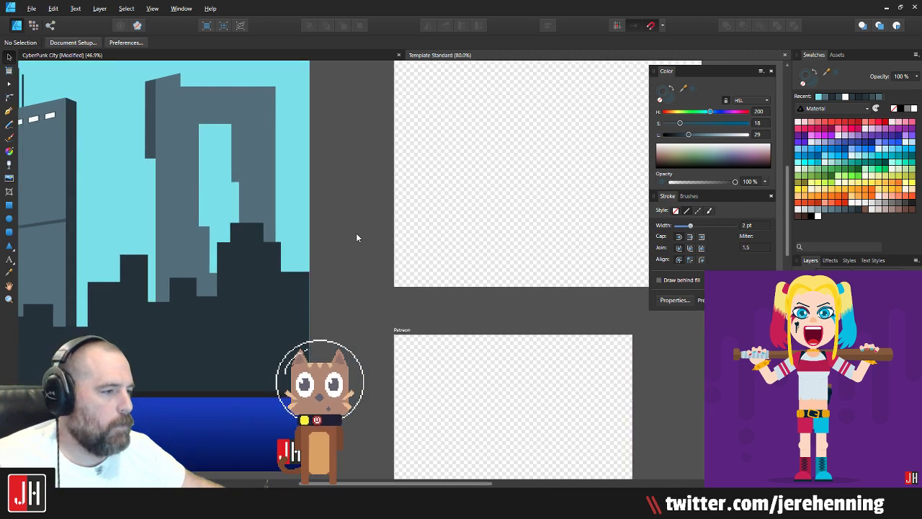
scroll(403, 180, "up", 2)
scroll(305, 200, "up", 2)
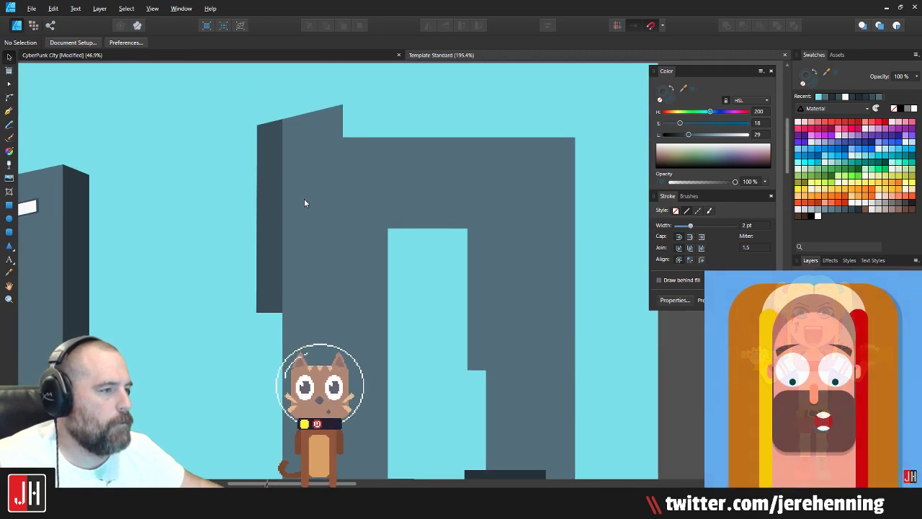
scroll(271, 131, "up", 2)
key("a")
left_click(271, 131)
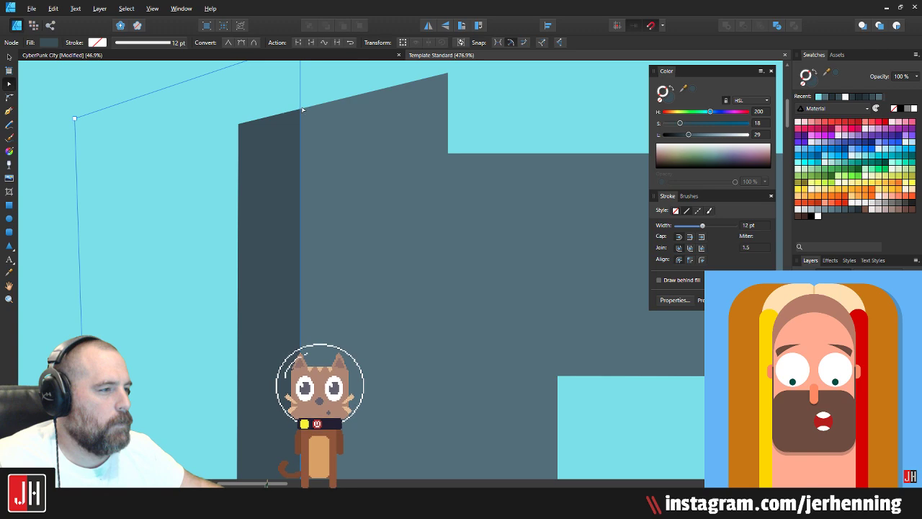
left_click(311, 109)
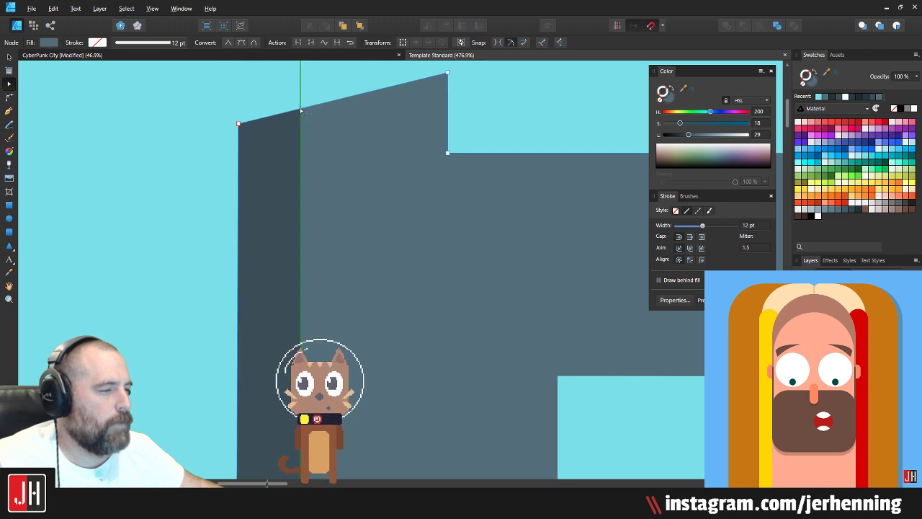
scroll(302, 111, "up", 8)
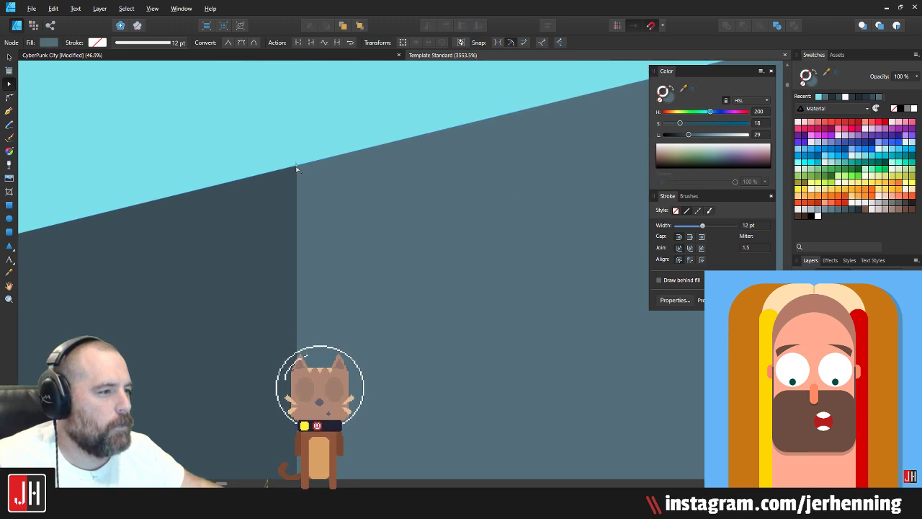
left_click_drag(296, 167, 296, 211)
scroll(295, 211, "down", 3)
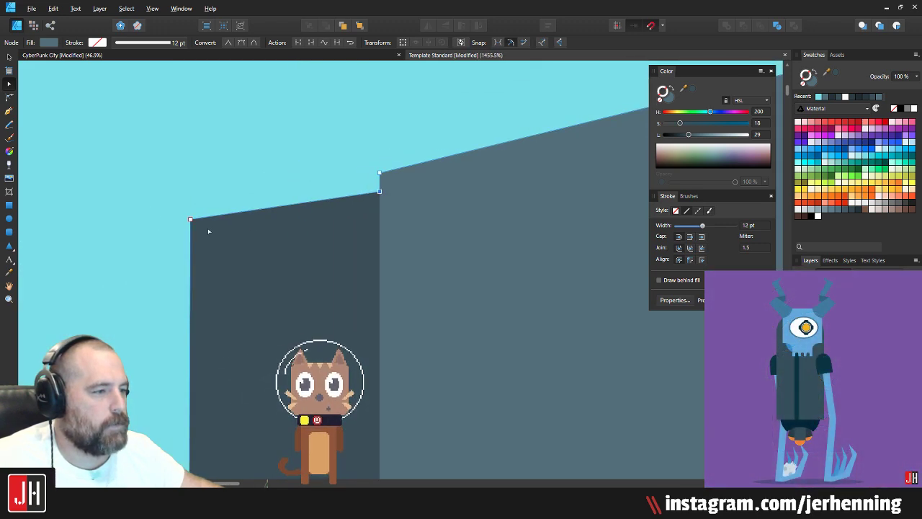
Step: Lower the outer top corner of the right building's shaded overhang to steepen its roof edge
left_click_drag(191, 220, 191, 238)
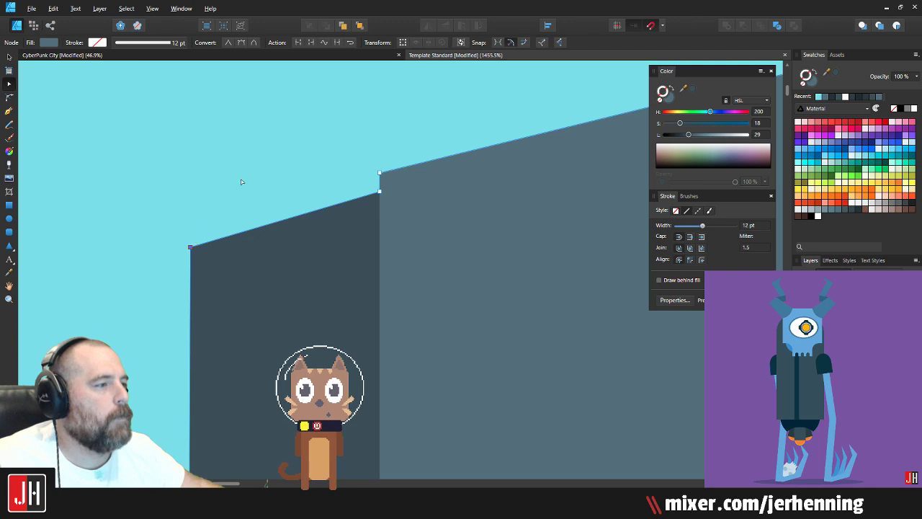
key("v")
left_click(264, 202)
scroll(271, 205, "down", 11)
scroll(289, 232, "up", 5)
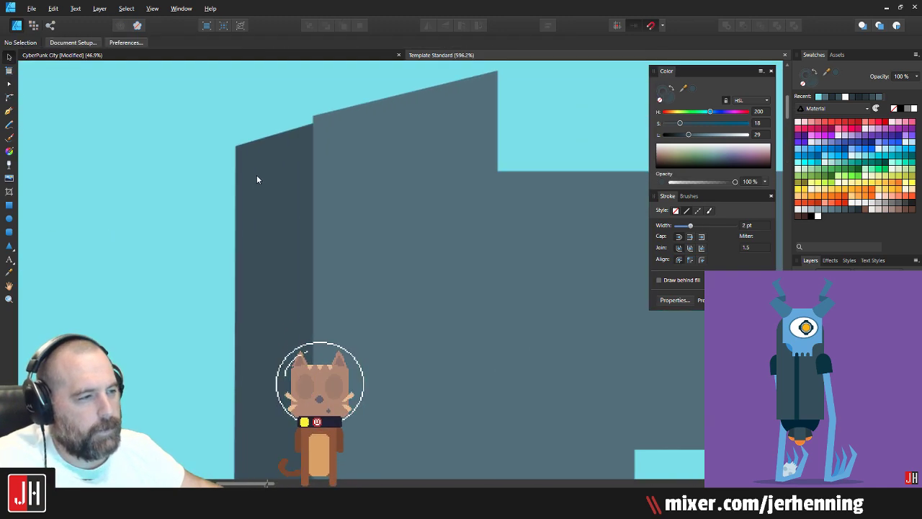
Step: Move both roof nodes of the shaded overhang down together to deepen the step beside the front face, and save the document
left_click(271, 144)
left_click(312, 124)
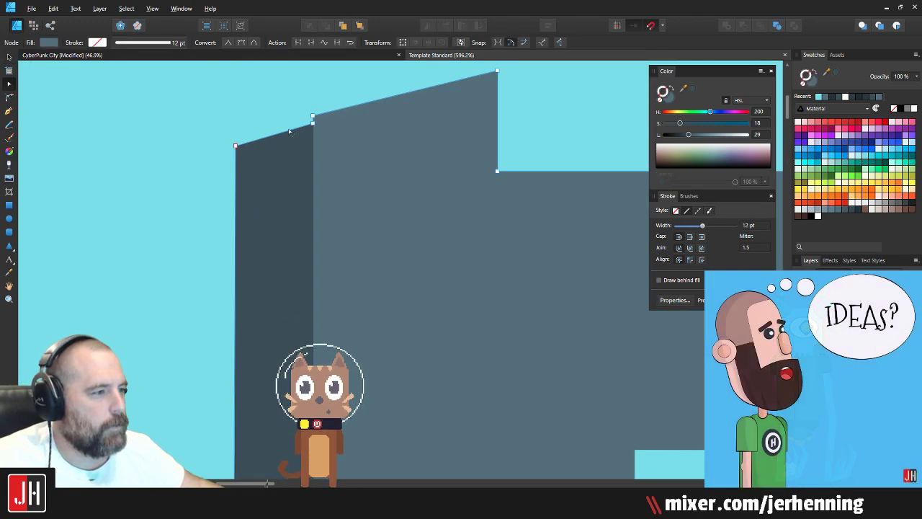
left_click(237, 146)
left_click_drag(236, 146, 237, 165)
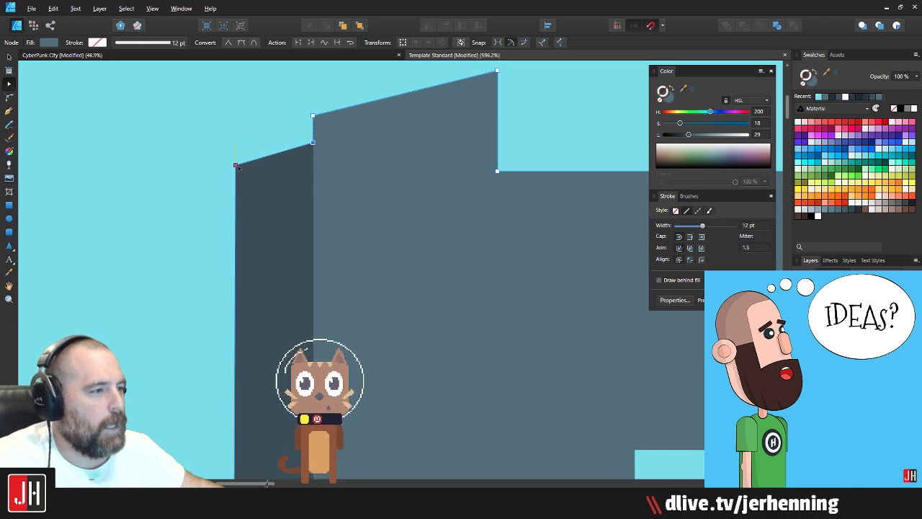
key("v")
left_click(257, 129)
scroll(281, 169, "down", 9)
key("ctrl+s")
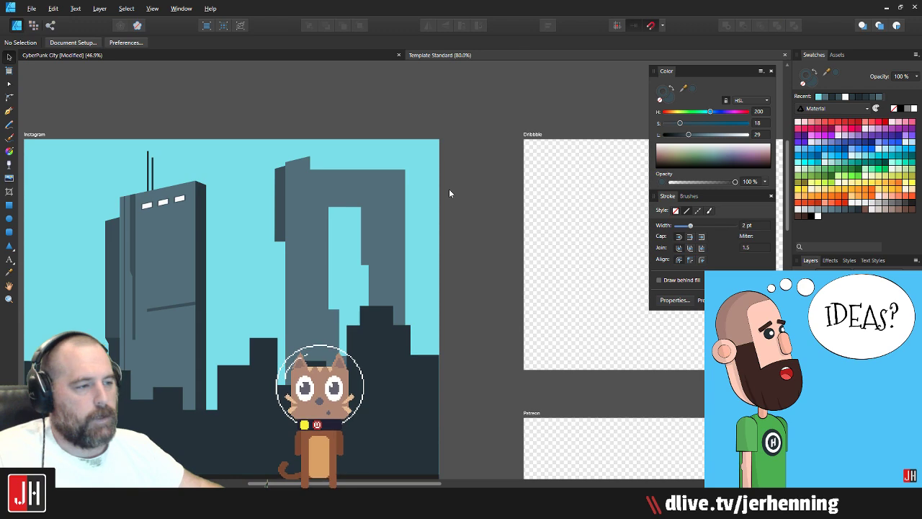
Step: Examine both towers and the foreground skyline up close and as a whole, saving the document along the way
scroll(449, 191, "up", 4)
scroll(275, 215, "up", 4)
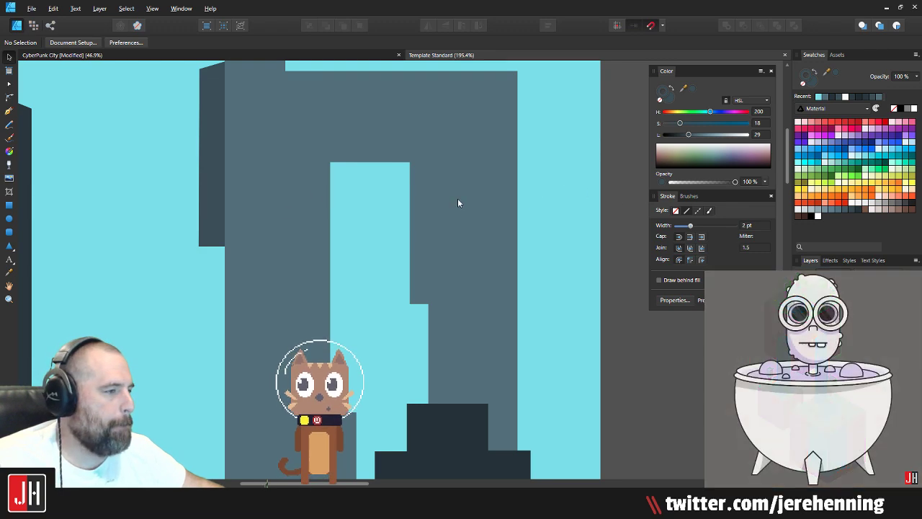
scroll(457, 200, "down", 6)
scroll(389, 245, "up", 4)
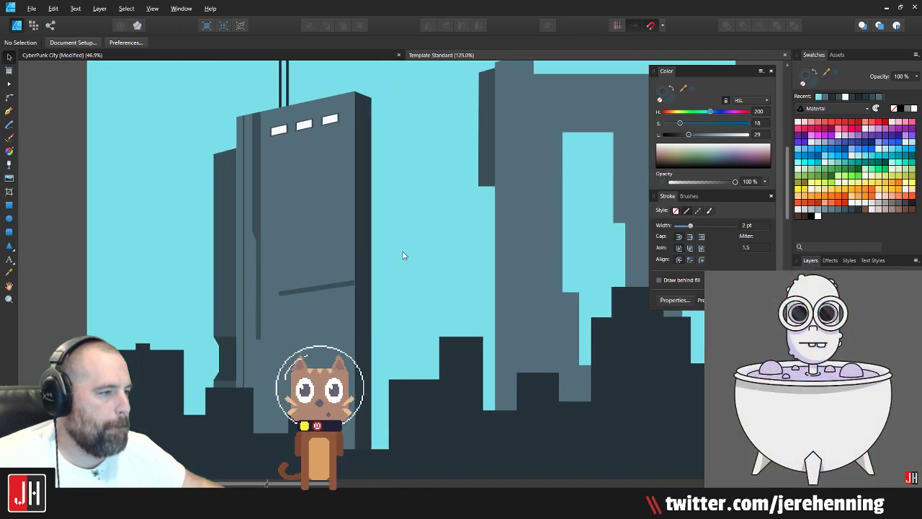
left_click(337, 222)
left_click_drag(294, 227, 377, 252)
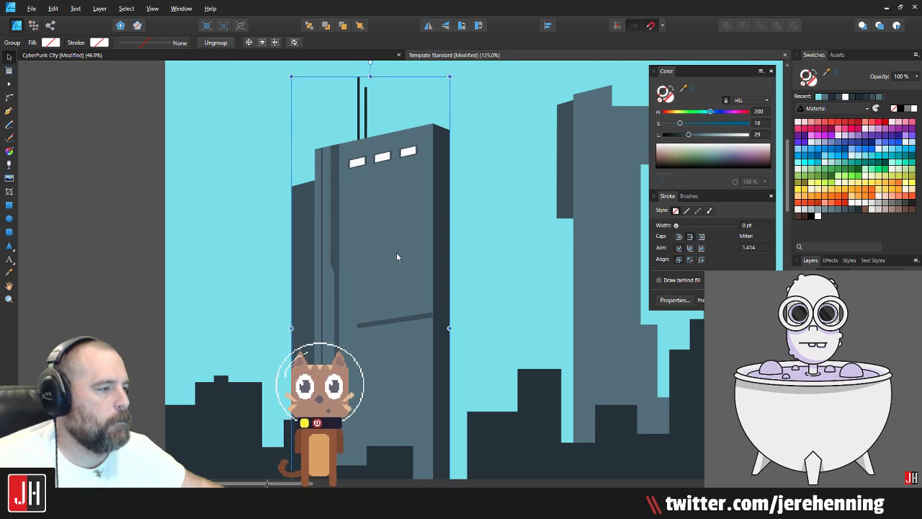
scroll(396, 253, "down", 4)
left_click(636, 285)
scroll(472, 334, "up", 3)
left_click_drag(180, 355, 275, 320)
scroll(274, 320, "up", 3)
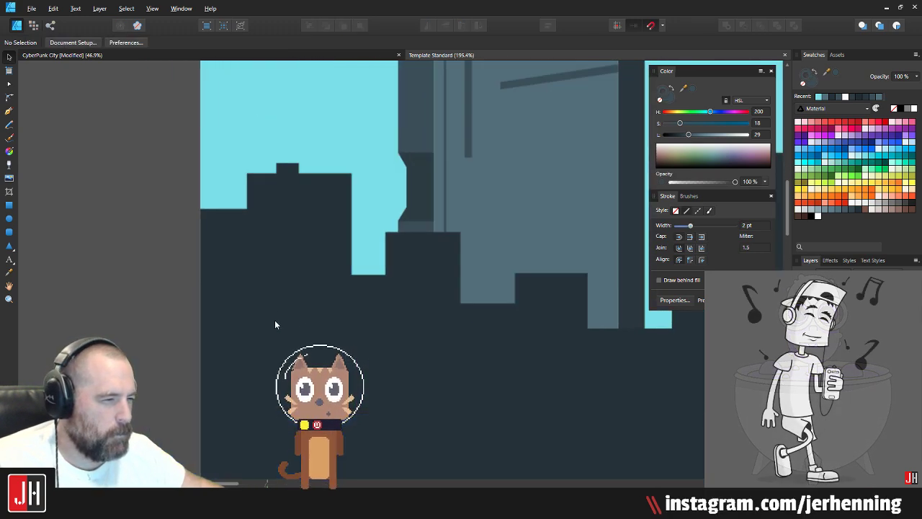
left_click_drag(355, 300, 293, 292)
key("ctrl+s")
scroll(316, 290, "down", 4)
scroll(389, 321, "down", 2)
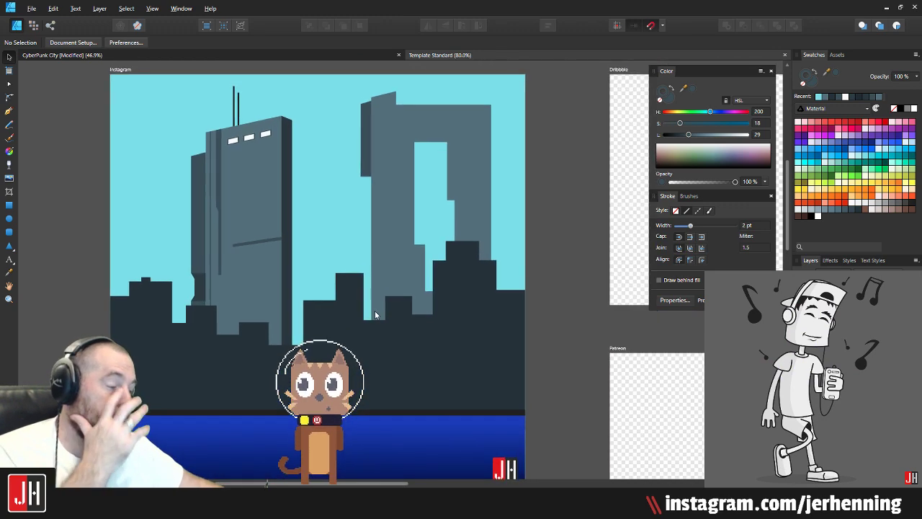
mouse_move(389, 314)
left_mouse_down()
mouse_move(424, 266)
mouse_move(428, 281)
left_mouse_up()
left_click(401, 287)
left_click(632, 223)
left_click_drag(536, 210, 534, 279)
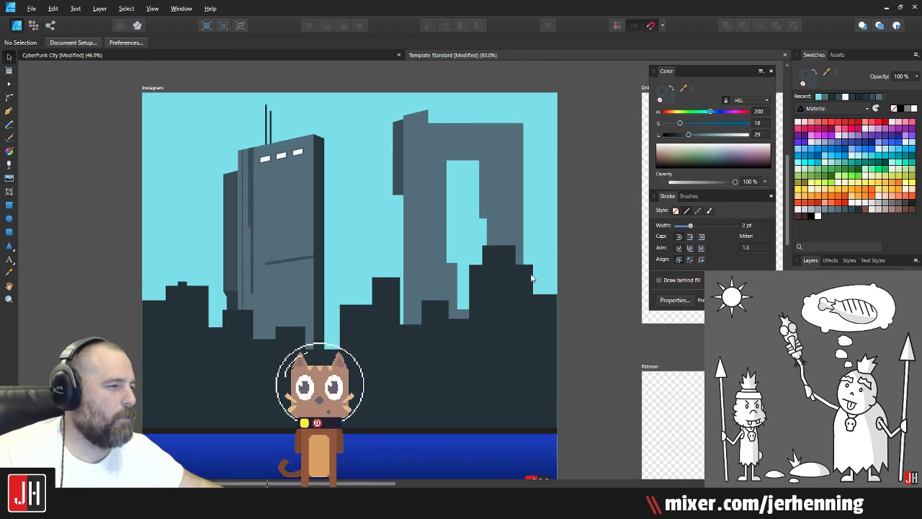
left_click_drag(407, 205, 429, 237)
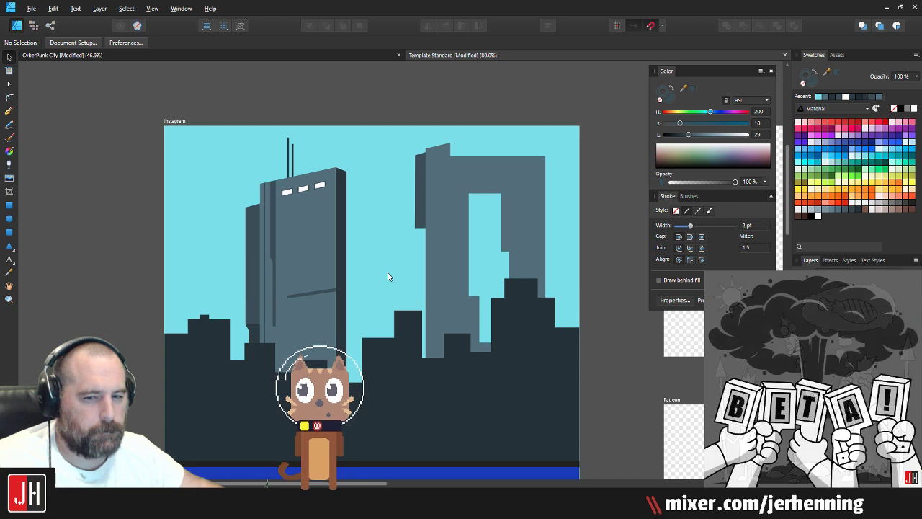
Step: Draw a closed stepped building silhouette with one slanted roof section between the two tall towers using the Pen tool
scroll(387, 274, "up", 2)
key("p")
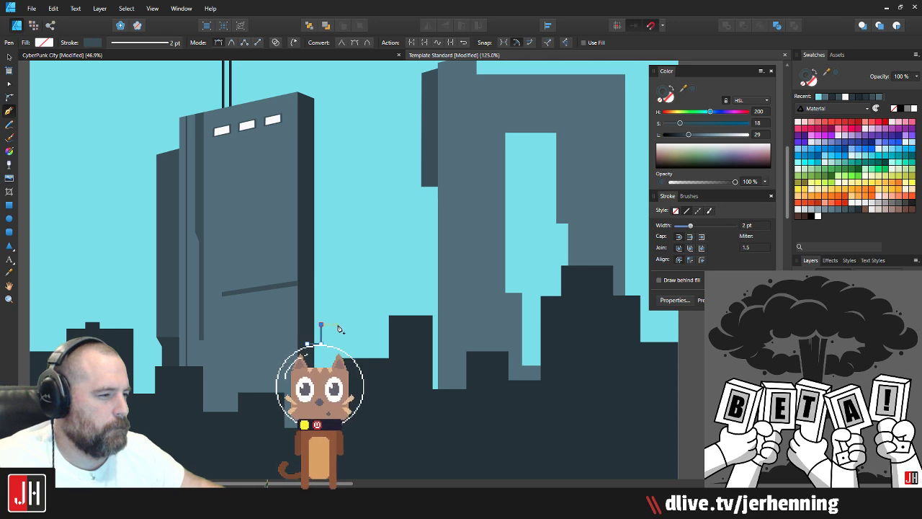
left_click(354, 335)
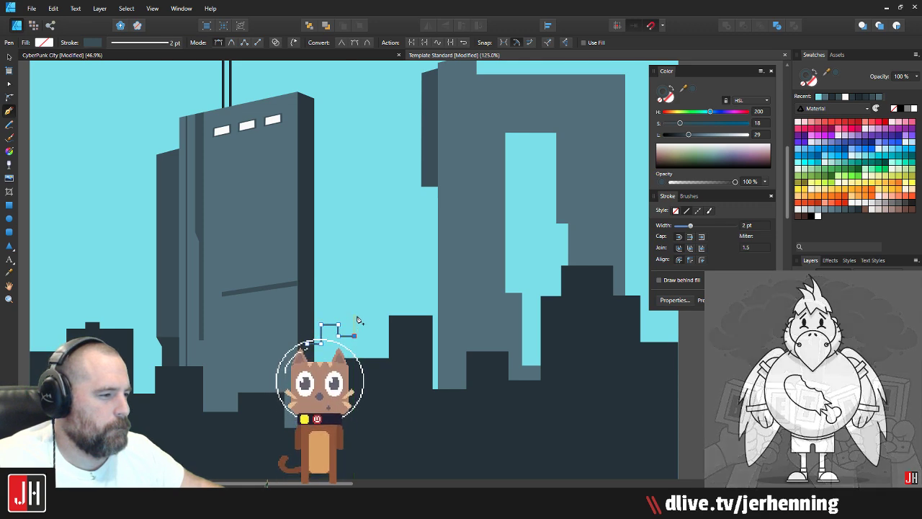
left_click(354, 315)
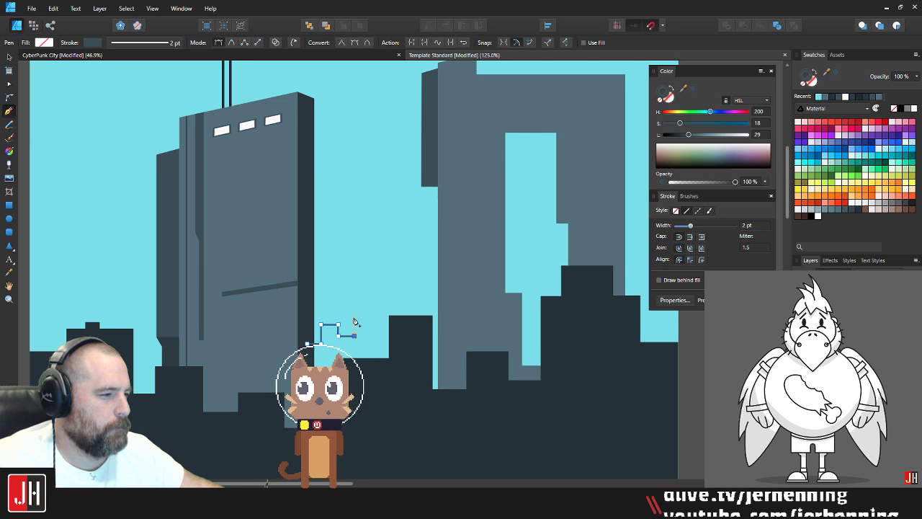
left_click(354, 318)
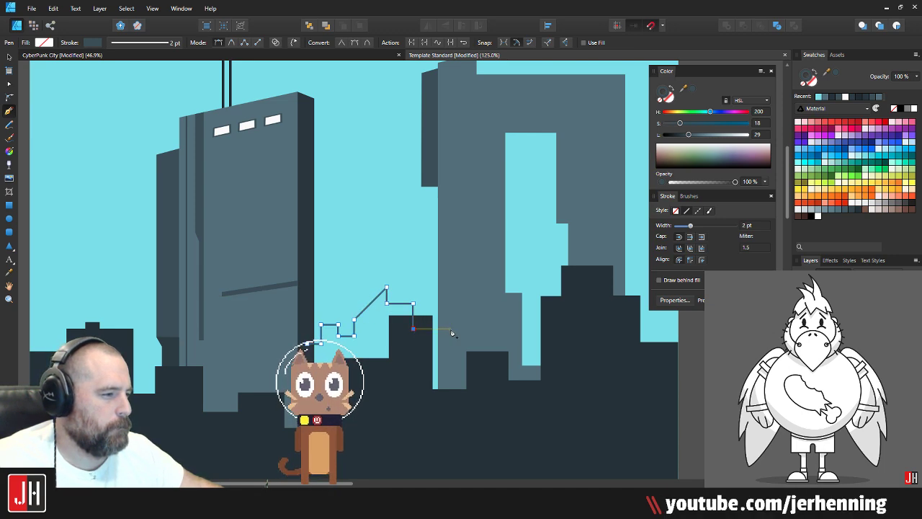
left_click(451, 436)
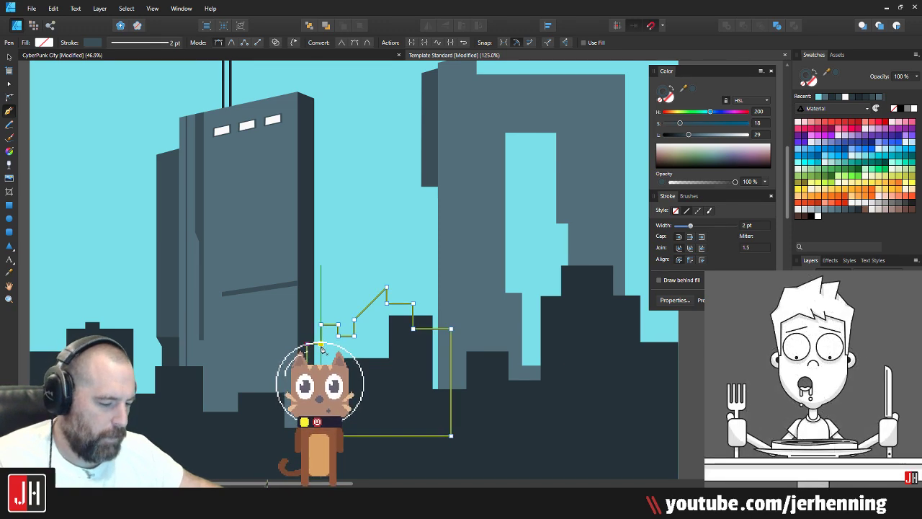
Step: Remove the new building's outline, fill it with HSL 200, 19, 49, and send it behind the dark foreground skyline
left_click(659, 100)
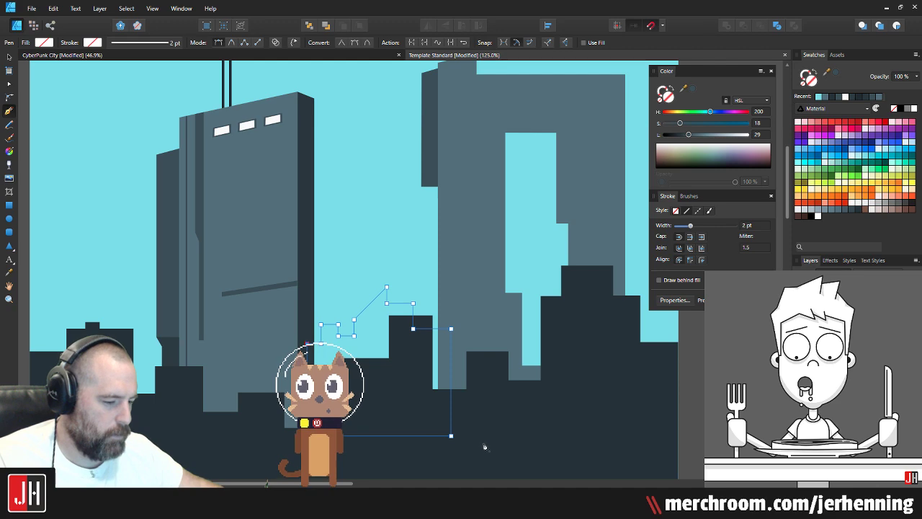
key("v")
left_click(688, 135)
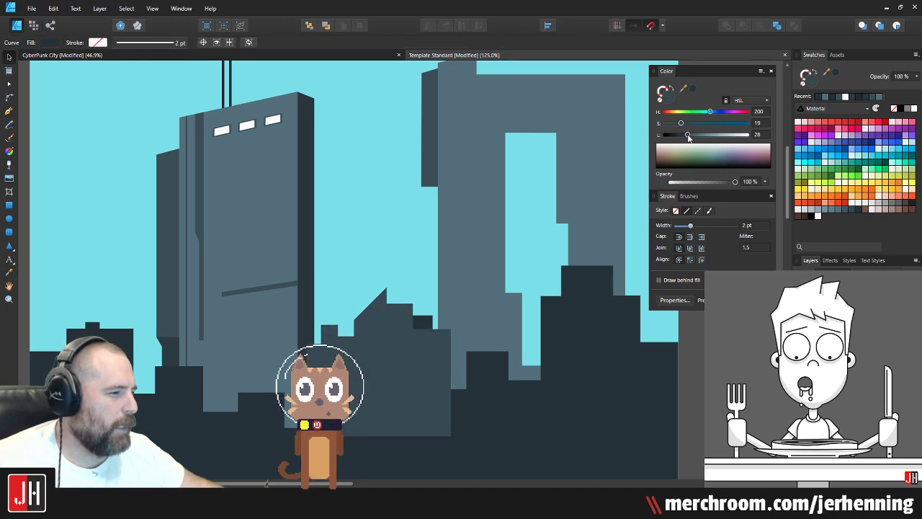
left_click_drag(688, 136, 706, 136)
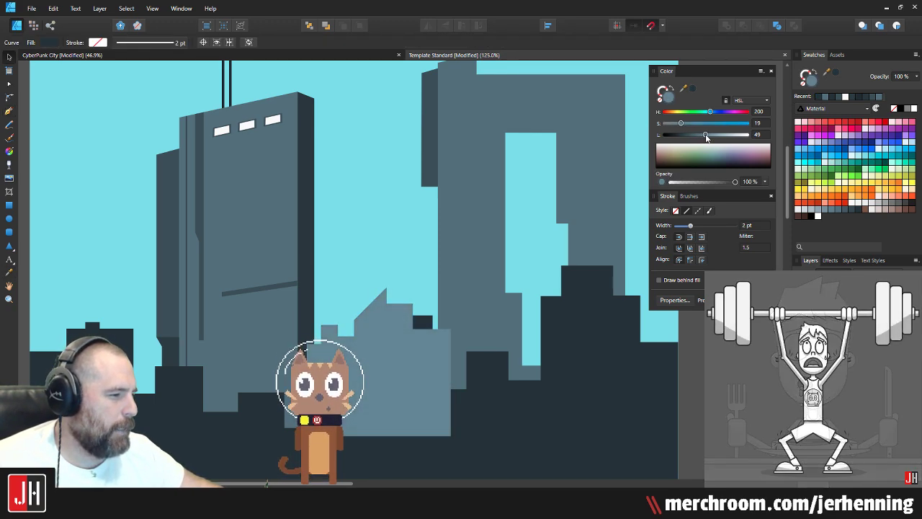
key("ctrl+bracketleft")
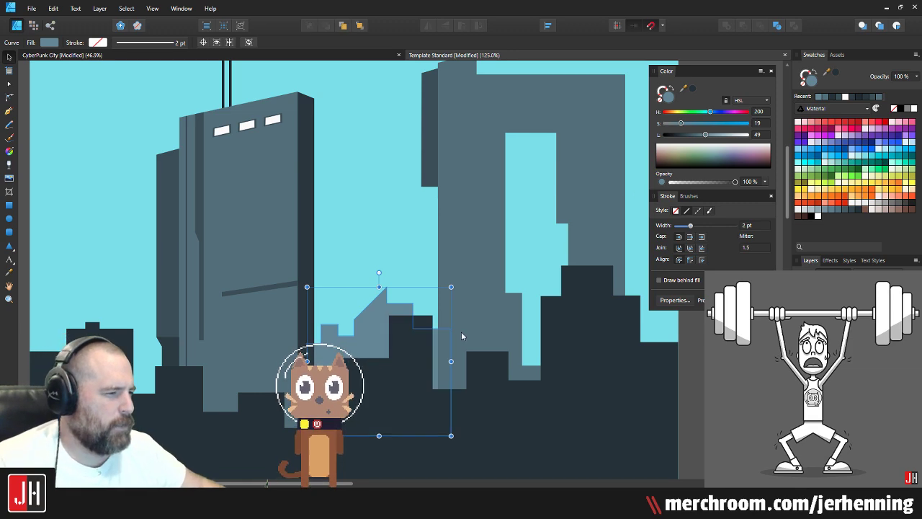
mouse_move(371, 347)
left_mouse_down()
mouse_move(370, 337)
mouse_move(370, 346)
left_mouse_up()
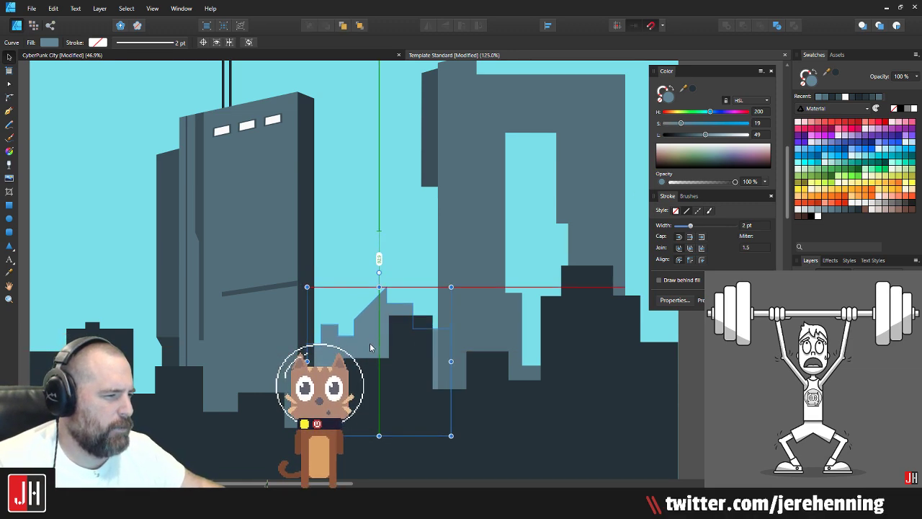
Step: Examine how the new lighter building sits between the towers, both up close and within the whole composition
key("i")
key("v")
left_click(573, 351)
scroll(513, 360, "down", 7)
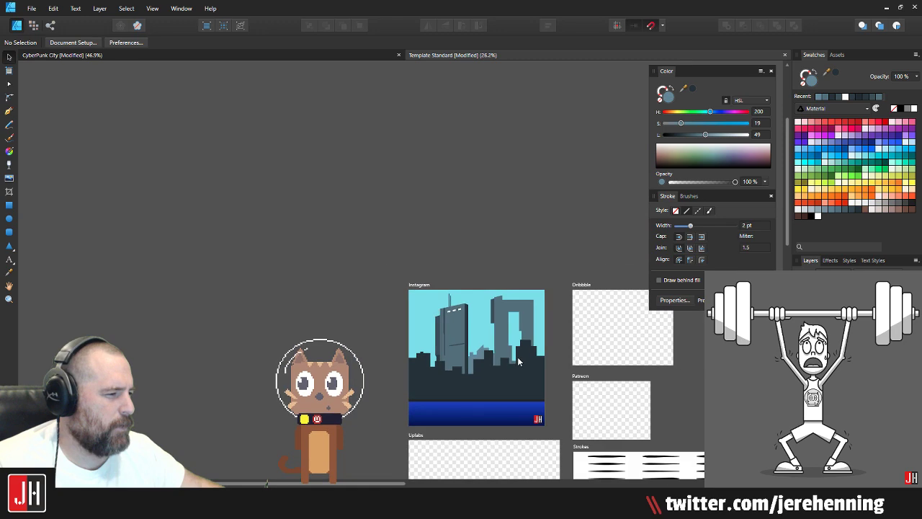
scroll(471, 371, "up", 5)
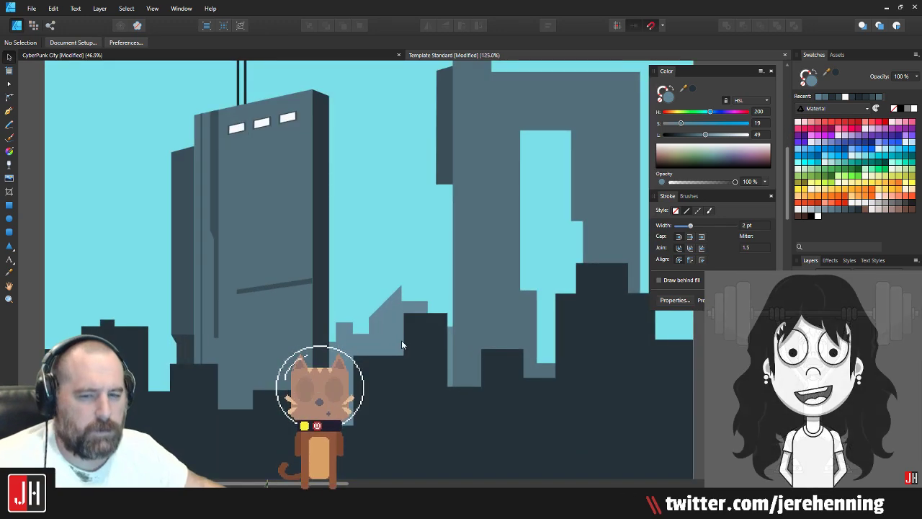
left_click(387, 321)
scroll(393, 328, "down", 4)
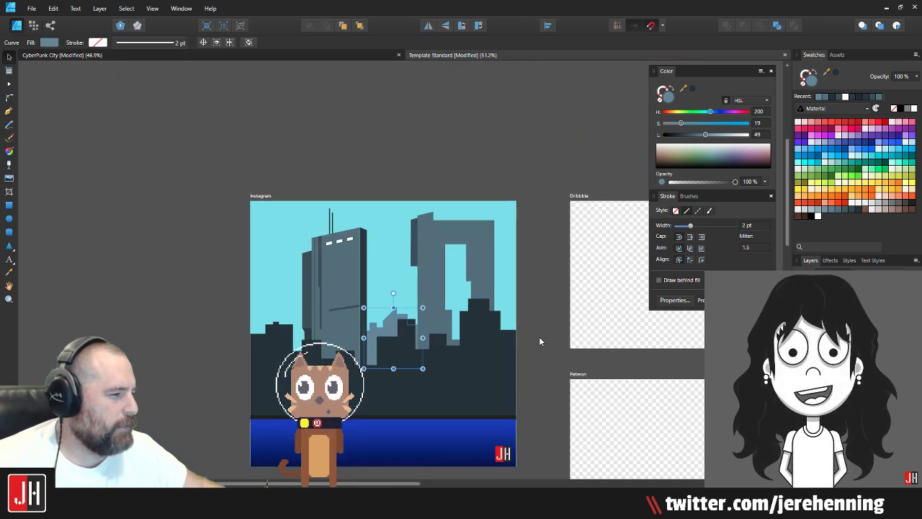
left_click(540, 341)
scroll(351, 323, "up", 3)
scroll(393, 325, "right", 2)
left_click(470, 314)
scroll(473, 339, "up", 4)
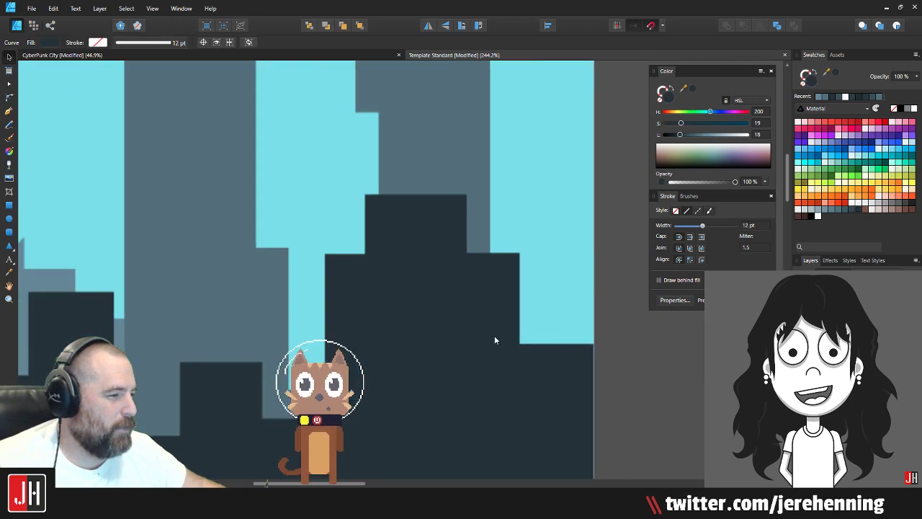
key("a")
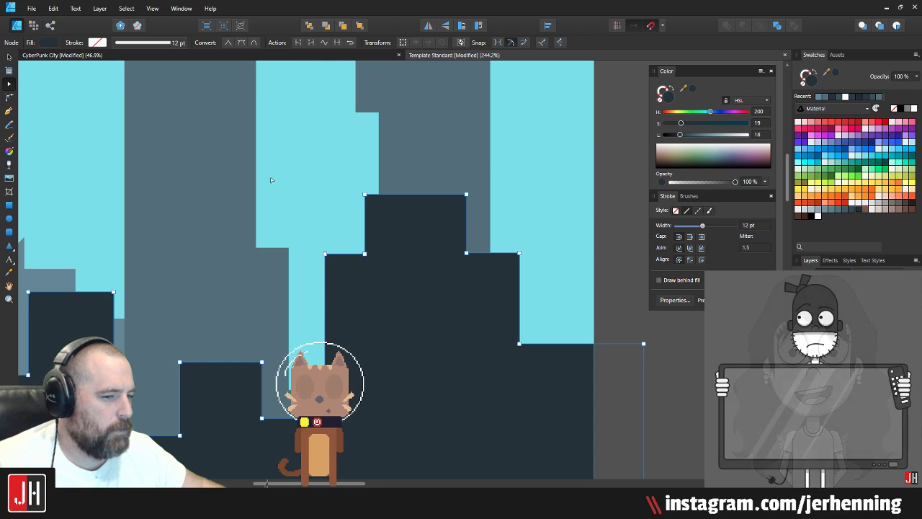
left_click_drag(255, 153, 534, 349)
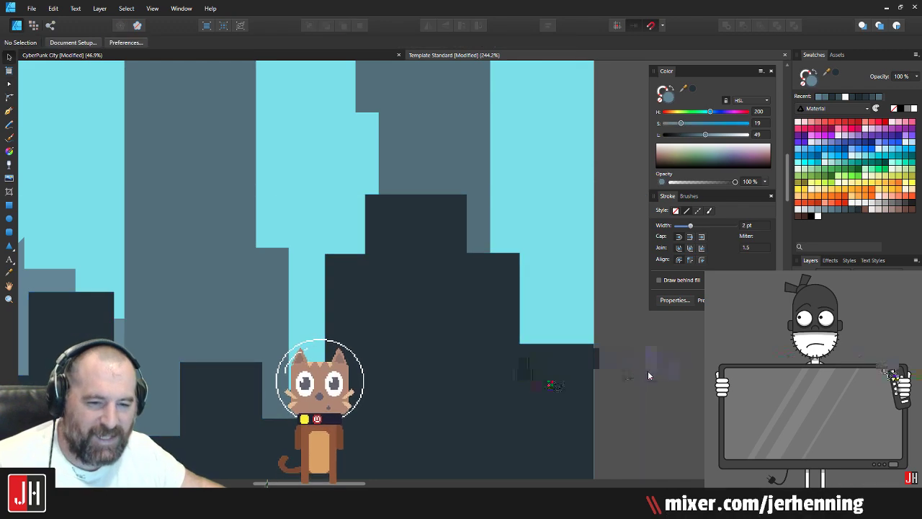
left_click(648, 370)
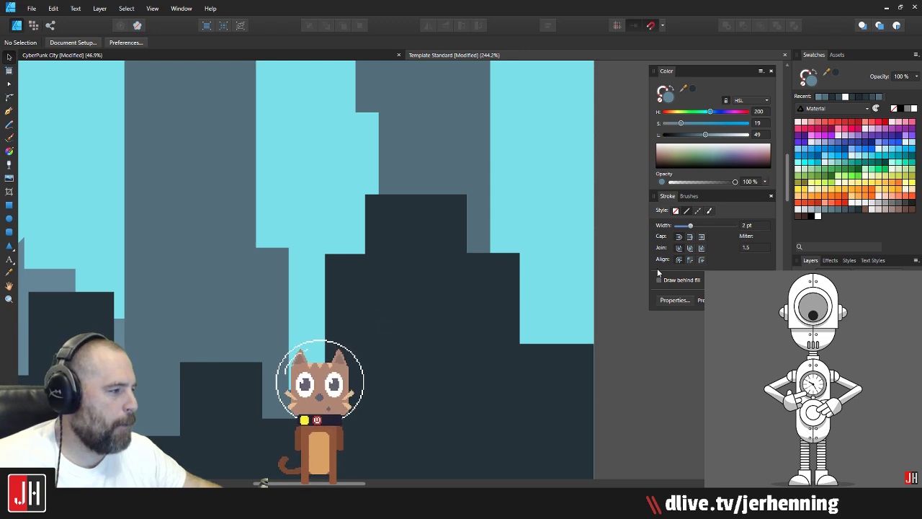
Step: Group the five tower and skyline shapes, leaving out the dark ground strip above the water
scroll(452, 288, "down", 6)
left_click_drag(451, 262, 532, 268)
scroll(383, 253, "up", 1)
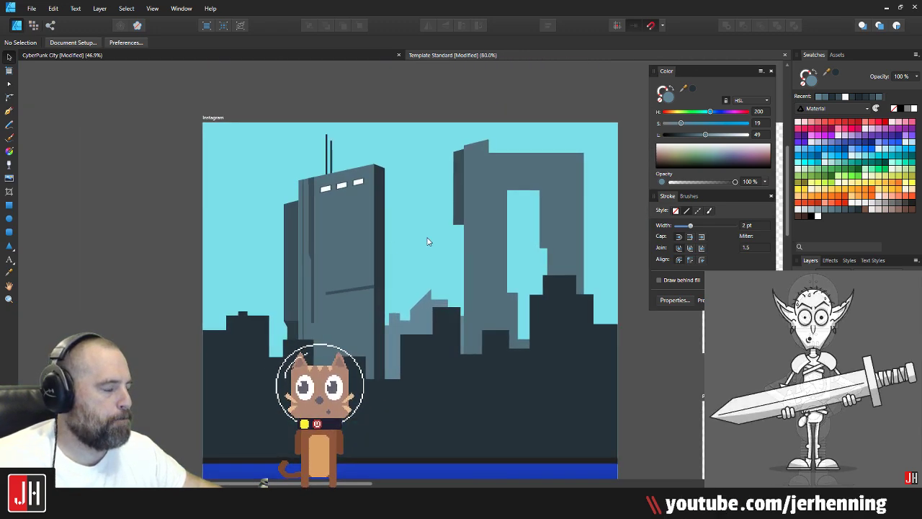
scroll(310, 320, "down", 3)
scroll(309, 322, "up", 2)
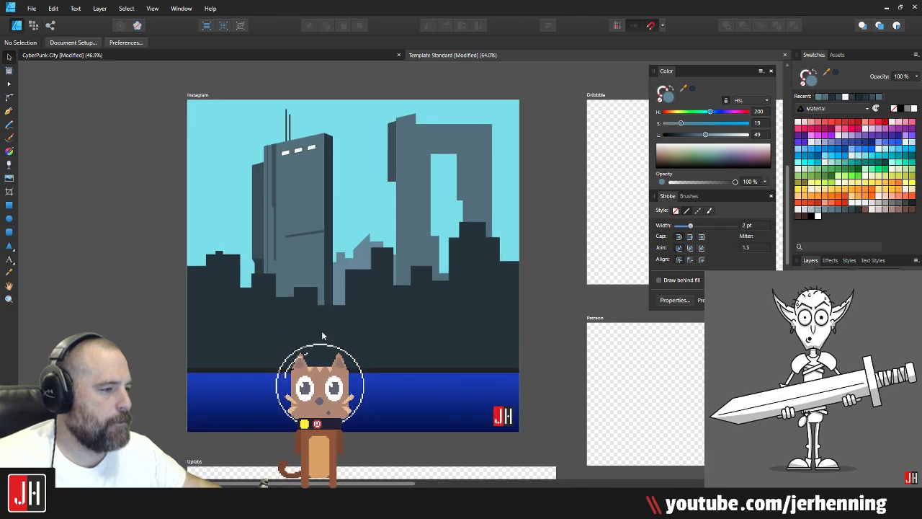
left_click_drag(98, 66, 591, 410)
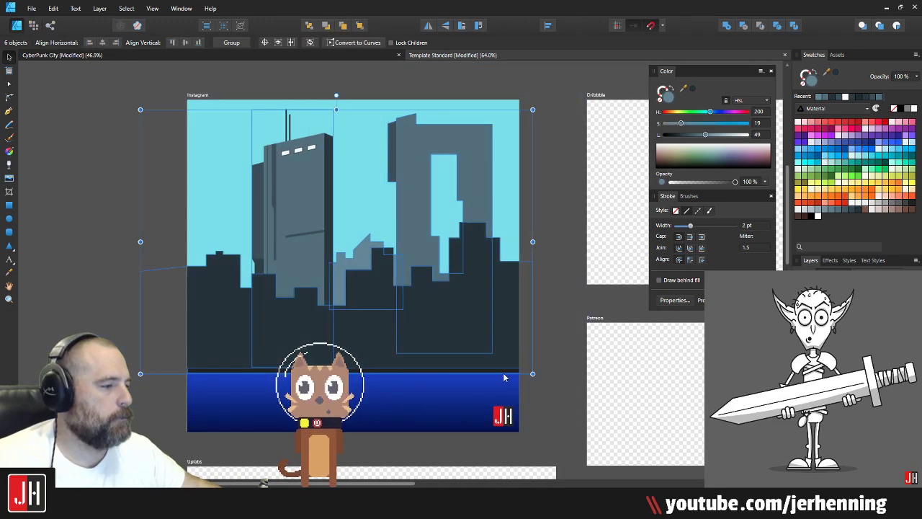
left_click(378, 371, "shift")
left_click_drag(389, 349, 547, 255)
key("ctrl+z")
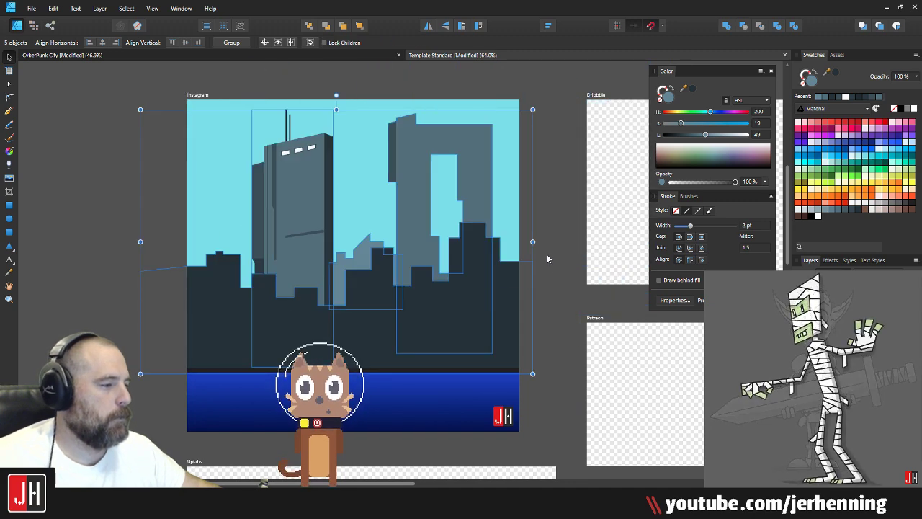
key("ctrl+g")
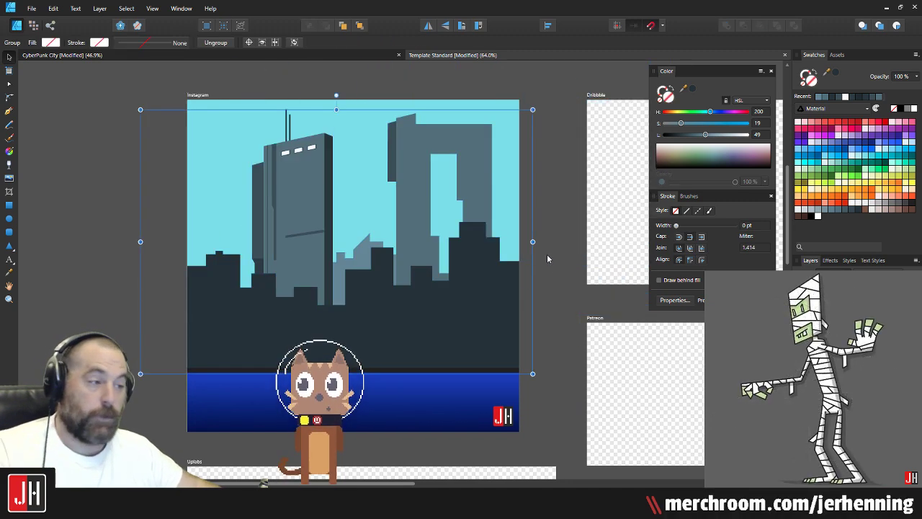
Step: Flip a copy of the city group vertically and move it down to the waterline as a reflection
left_click(446, 27)
left_click_drag(382, 270, 393, 409)
left_click(397, 359)
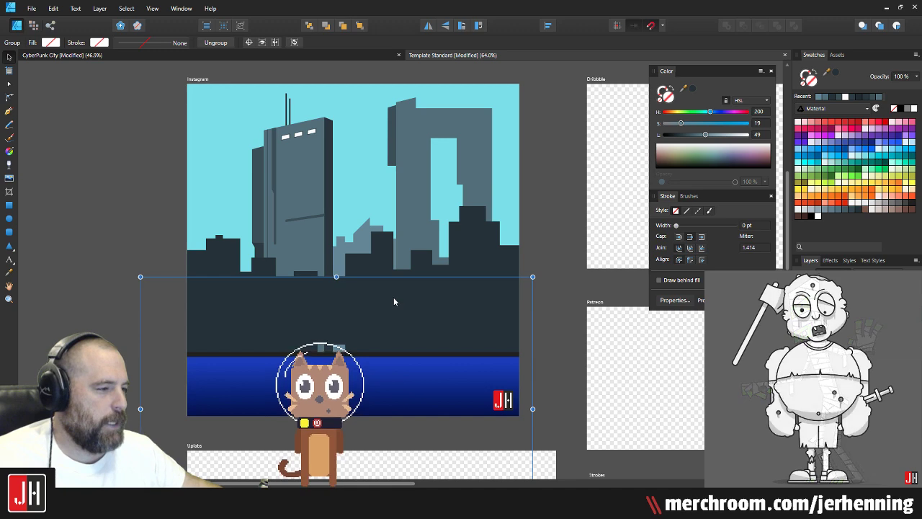
left_click(384, 384)
left_click_drag(384, 378, 384, 375)
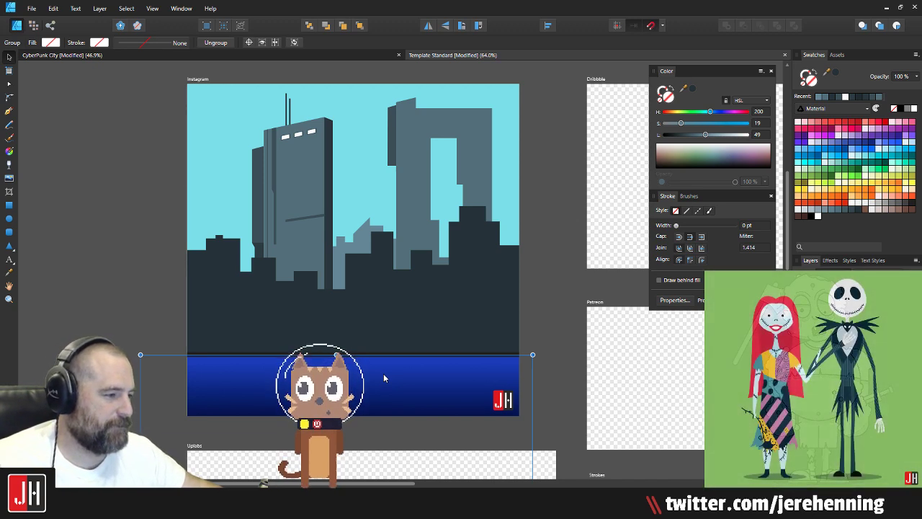
Step: Bring the flipped city copy to the front and try placing it inside the blue water shape
key("ctrl+shift+]")
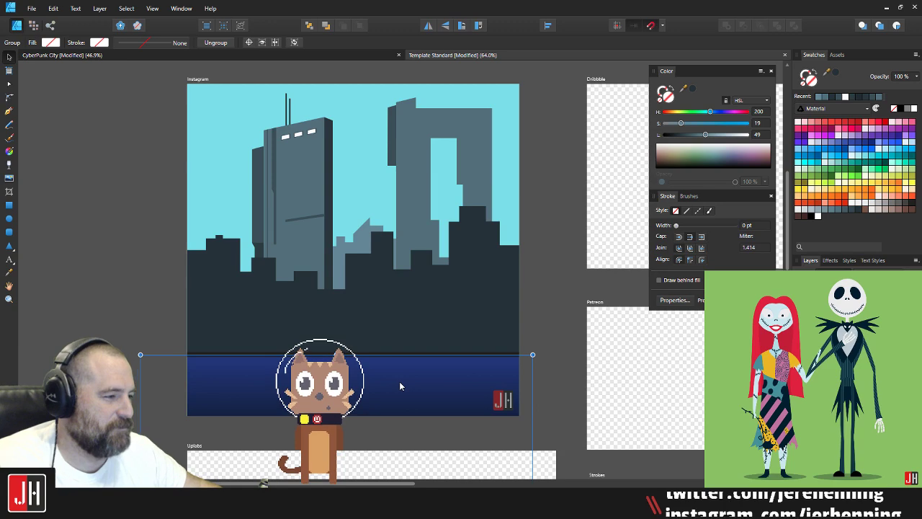
mouse_move(400, 381)
left_mouse_down()
mouse_move(406, 336)
mouse_move(404, 384)
left_mouse_up()
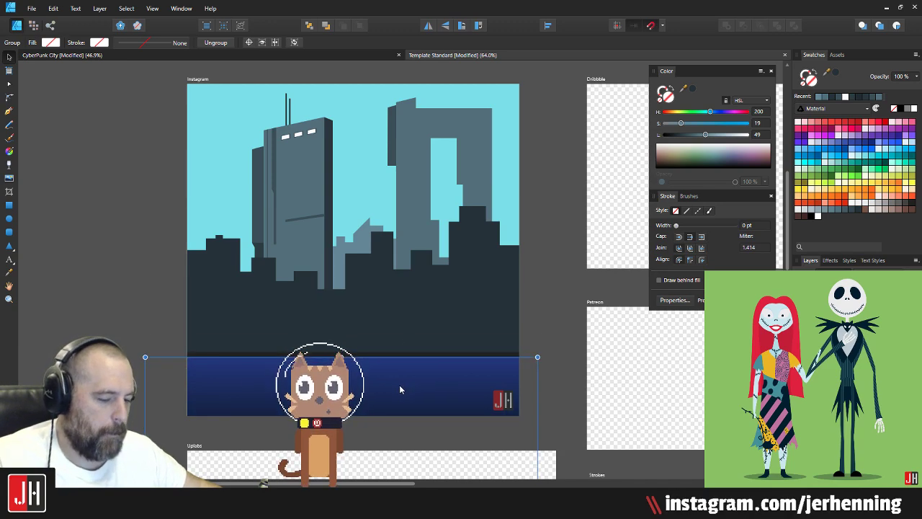
key("Delete")
left_click(395, 388)
key("ctrl+z")
Step: Squash the flipped city reflection vertically to about the height of the water, and delete it
scroll(395, 397, "down", 3)
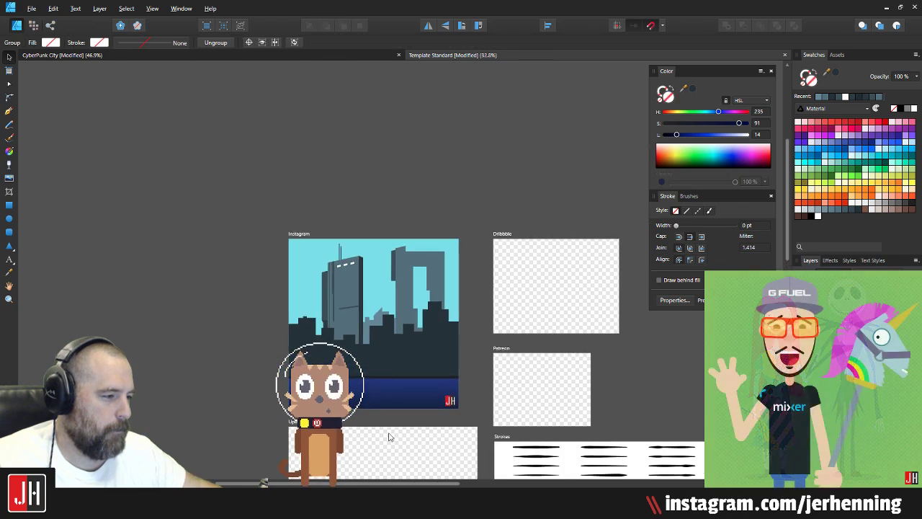
left_click_drag(408, 436, 398, 321)
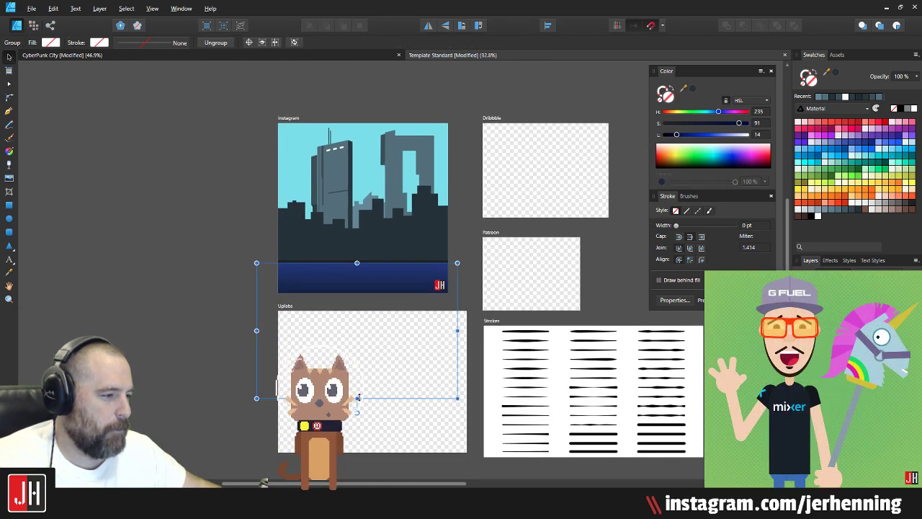
left_click_drag(359, 397, 357, 299)
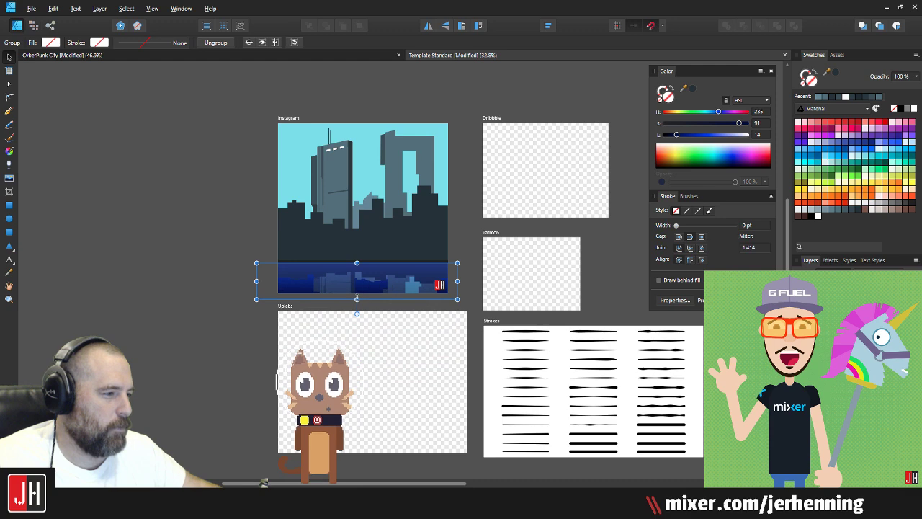
scroll(369, 286, "up", 3)
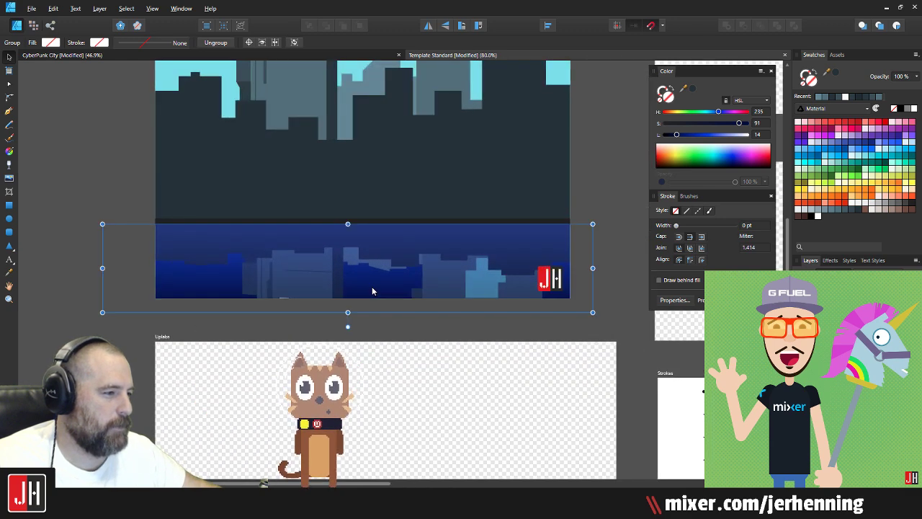
key("Delete")
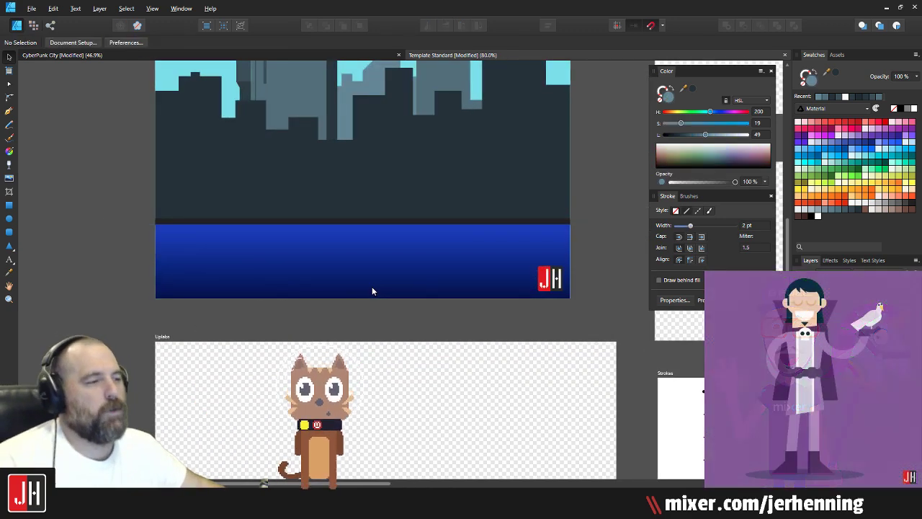
Step: Draw a straight vertical 2 pt line down the right tower from the inner corner of its roofline into the dark skyline
left_click_drag(402, 184, 390, 336)
left_click_drag(403, 122, 410, 244)
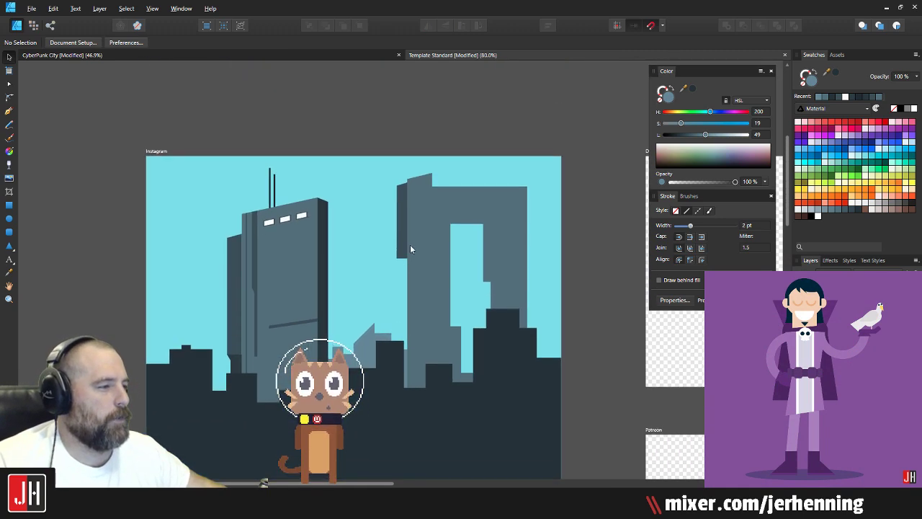
scroll(410, 249, "up", 4)
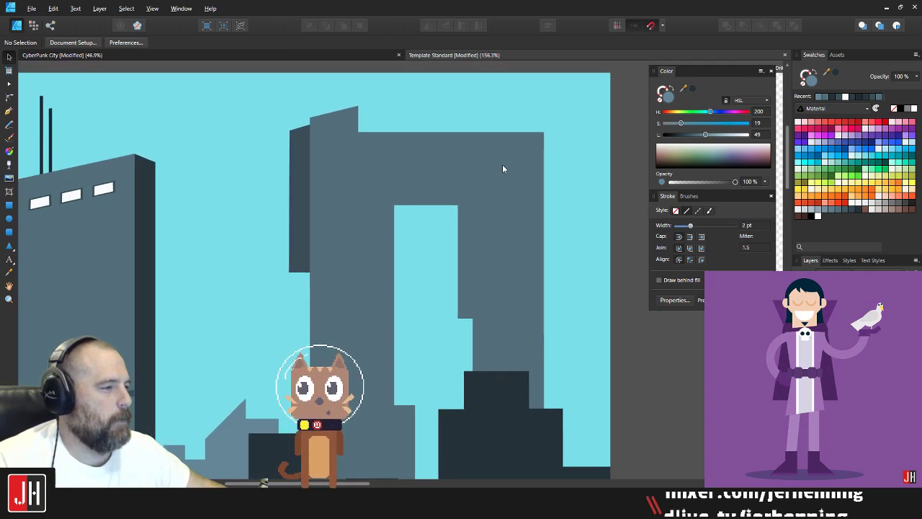
scroll(502, 168, "up", 4)
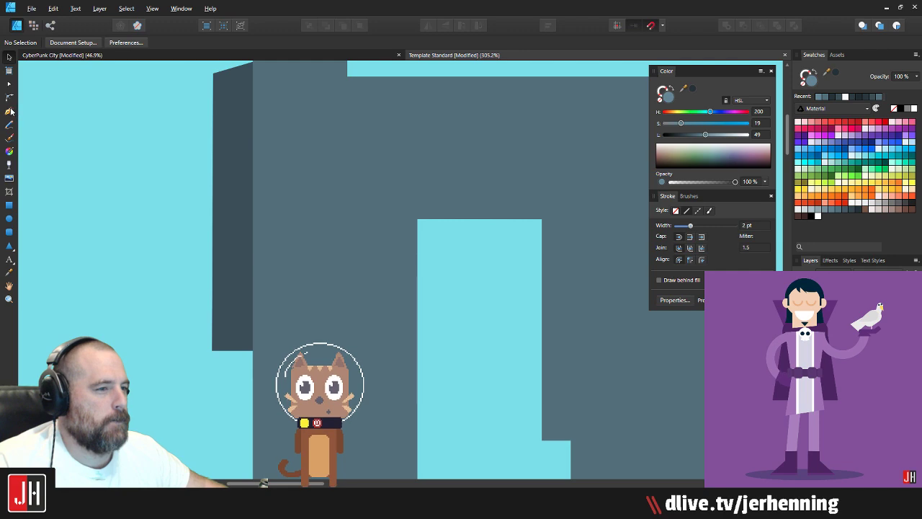
left_click(9, 111)
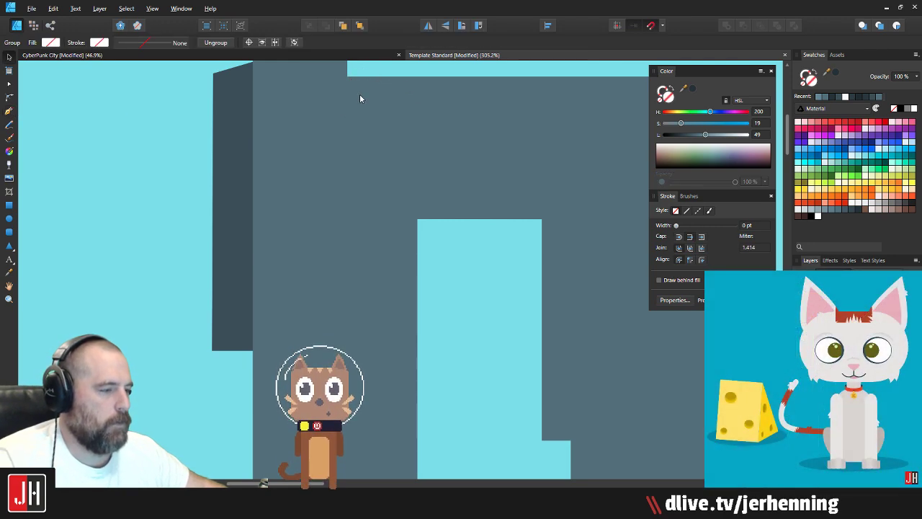
left_click(347, 77)
scroll(350, 138, "down", 5)
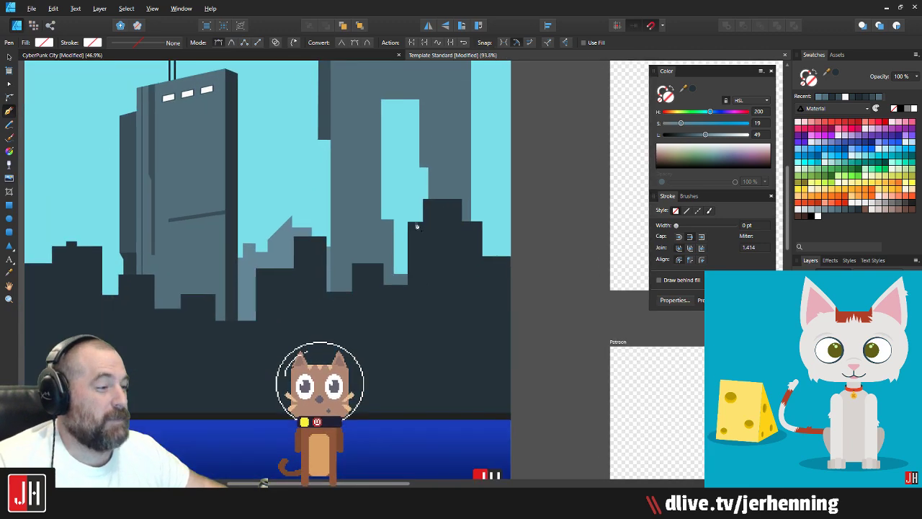
left_click(363, 328)
scroll(353, 144, "up", 2)
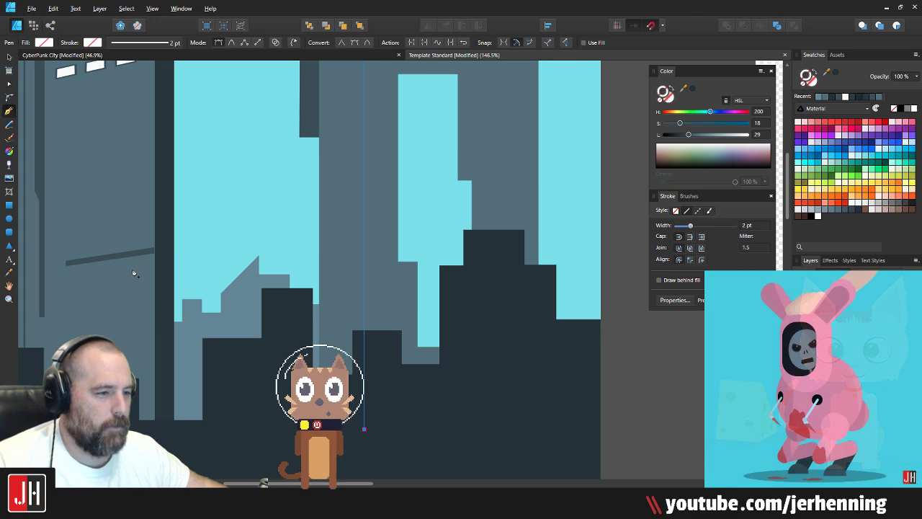
Step: Color the line's stroke with the dark blue-gray sampled from the vertical detail strip on the left tower
key("i")
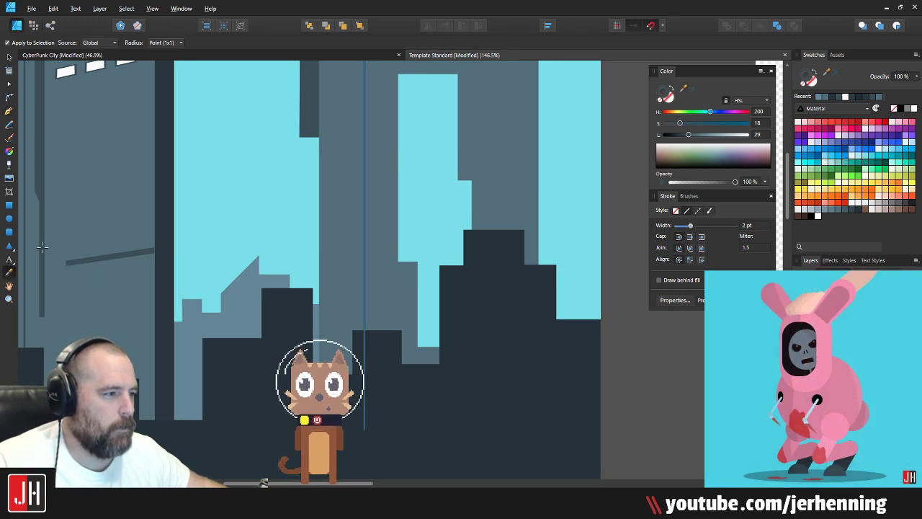
key("v")
left_click(621, 253)
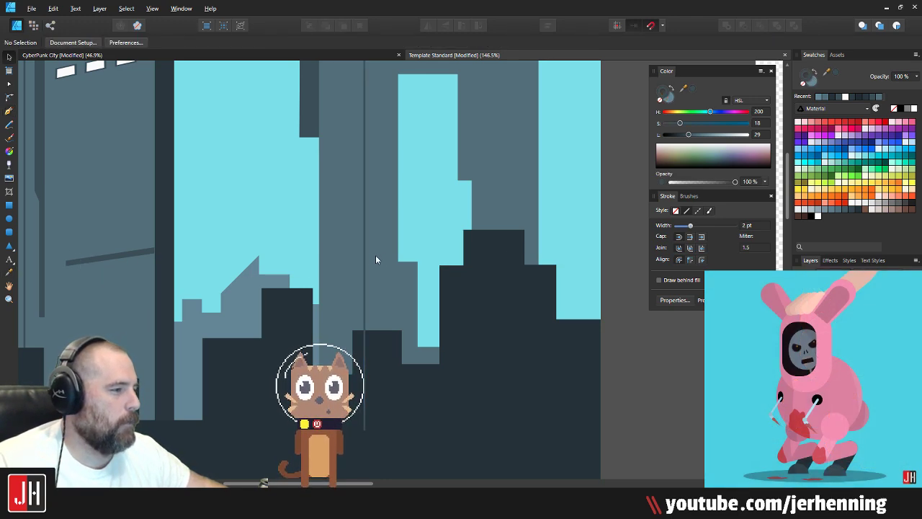
Step: Cut the vertical line and paste it inside the right tower's shape so it is clipped to the building
left_click(365, 260)
key("ctrl+x")
left_click(375, 253)
key("ctrl+alt+v")
scroll(389, 268, "down", 3)
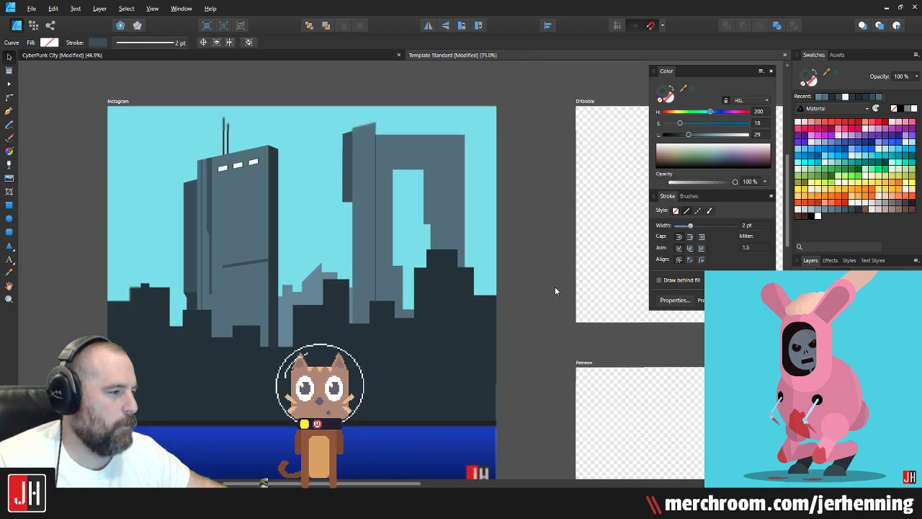
left_click(554, 289)
Step: Examine the lighter background buildings between the two towers and how they sit behind the dark skyline
scroll(337, 228, "up", 2)
left_click_drag(453, 162, 432, 215)
scroll(416, 271, "up", 5)
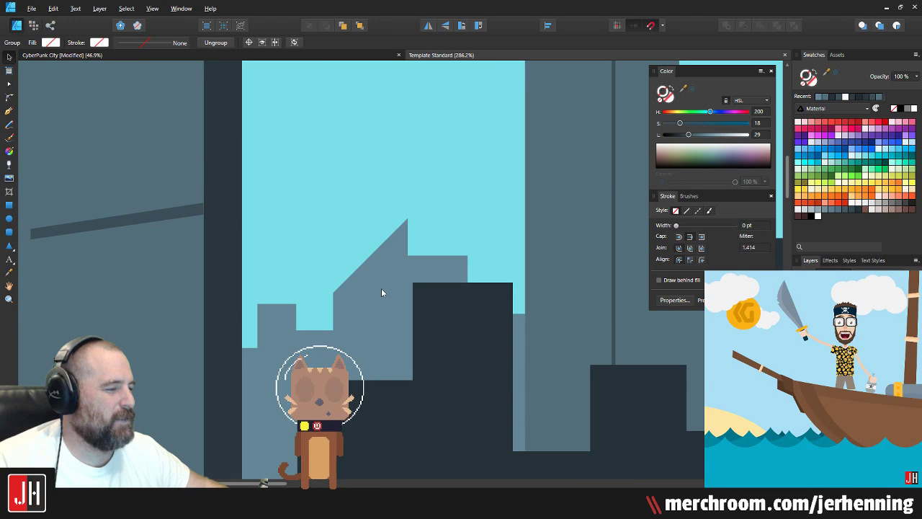
scroll(389, 260, "down", 6)
left_click(417, 255)
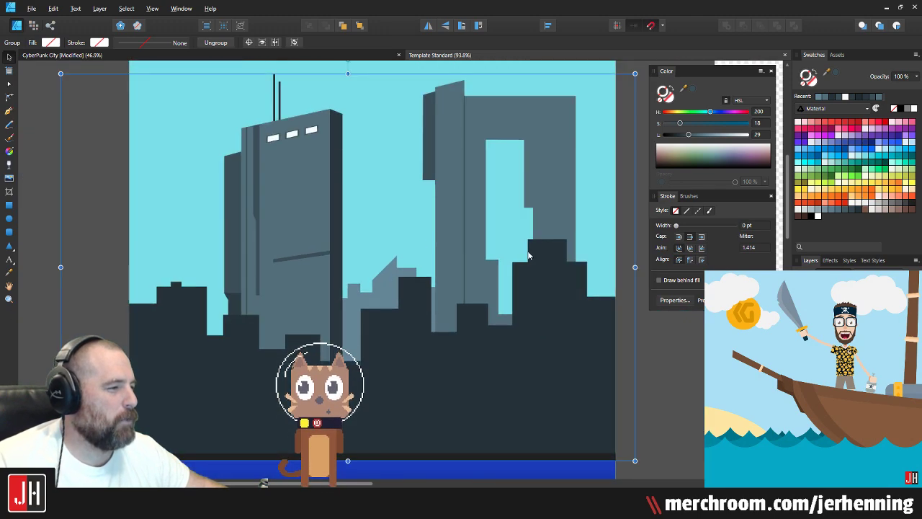
left_click(626, 359)
scroll(369, 285, "up", 2)
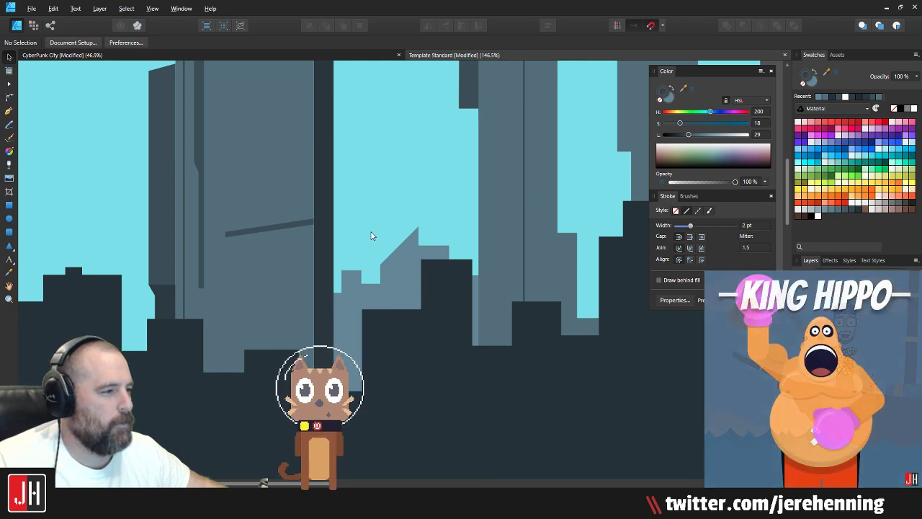
left_click(406, 253)
scroll(409, 275, "up", 4)
left_click_drag(404, 255, 407, 261)
scroll(407, 259, "down", 8)
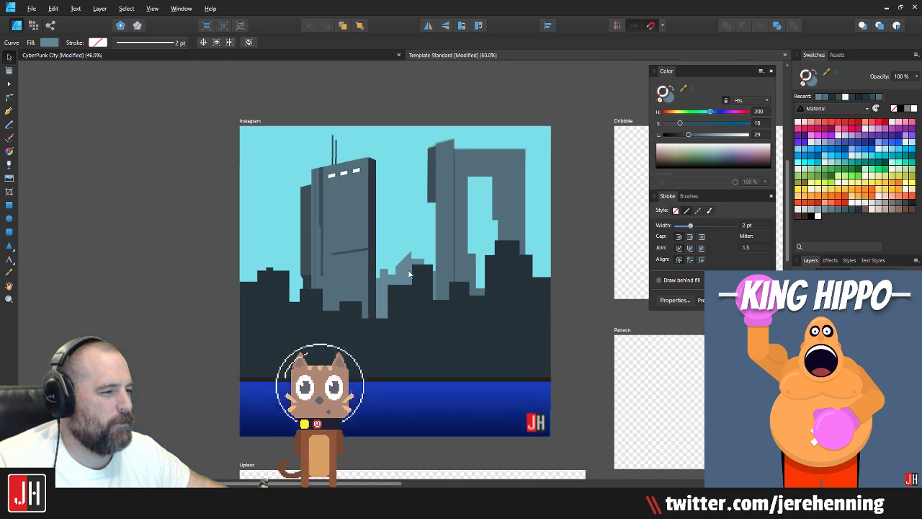
Step: Shift the nodes of the dark skyline block between the two towers slightly left
left_click(580, 307)
left_click_drag(538, 284, 510, 289)
scroll(434, 286, "up", 5)
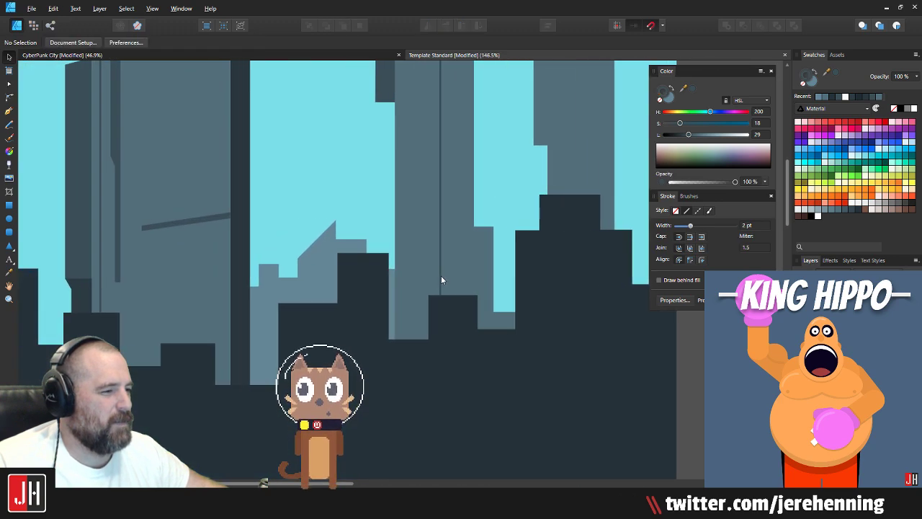
left_click(385, 277)
key("a")
left_click_drag(265, 226, 389, 345)
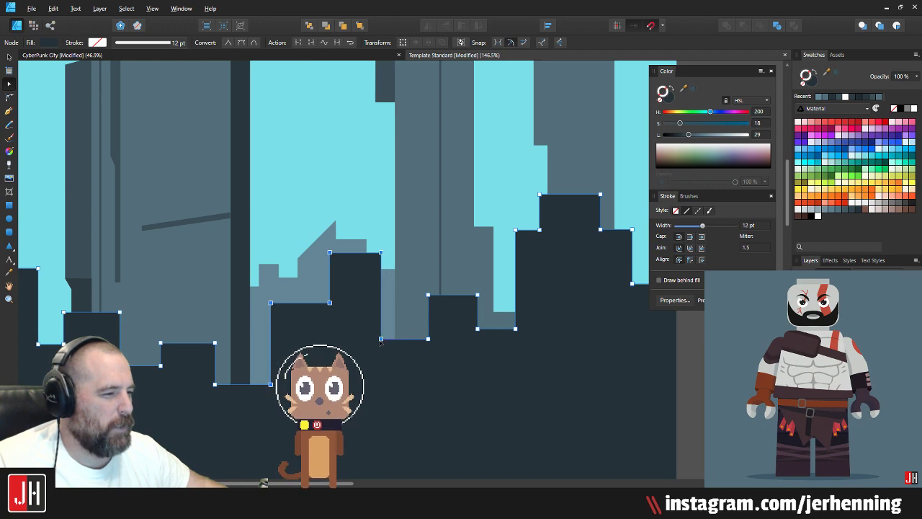
key("v")
scroll(381, 340, "down", 4)
left_click(506, 347)
Step: Draw a closed stepped building outline behind the far-left skyline, with one tall raised block and a base reaching into the dark area
scroll(282, 313, "up", 4)
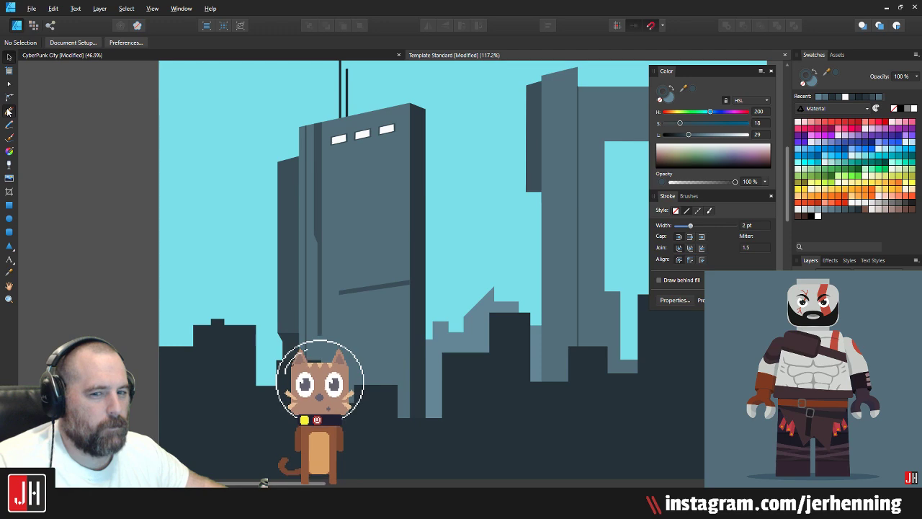
left_click(8, 111)
scroll(162, 304, "up", 1)
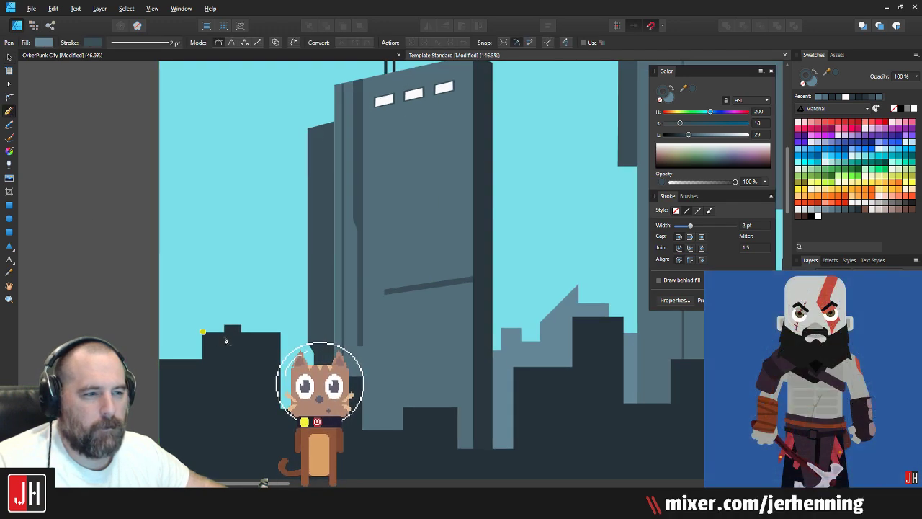
left_click_drag(257, 344, 274, 313)
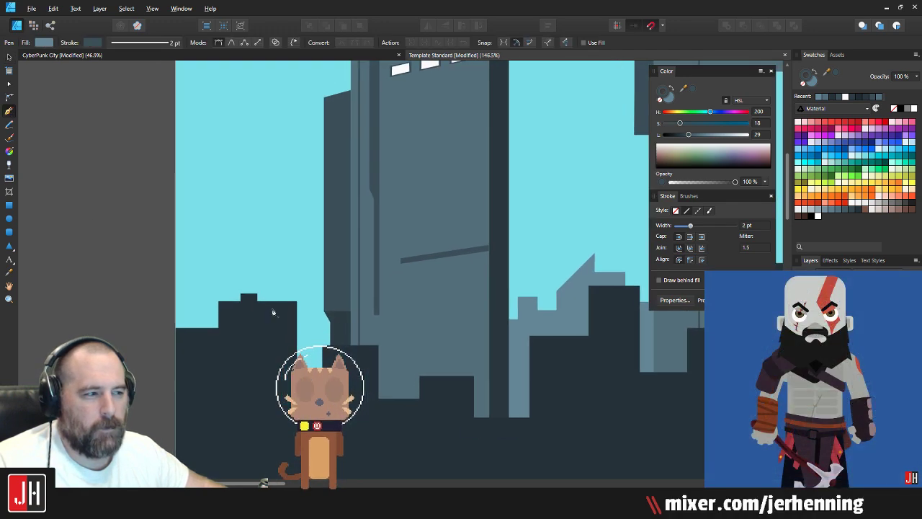
left_click(200, 288)
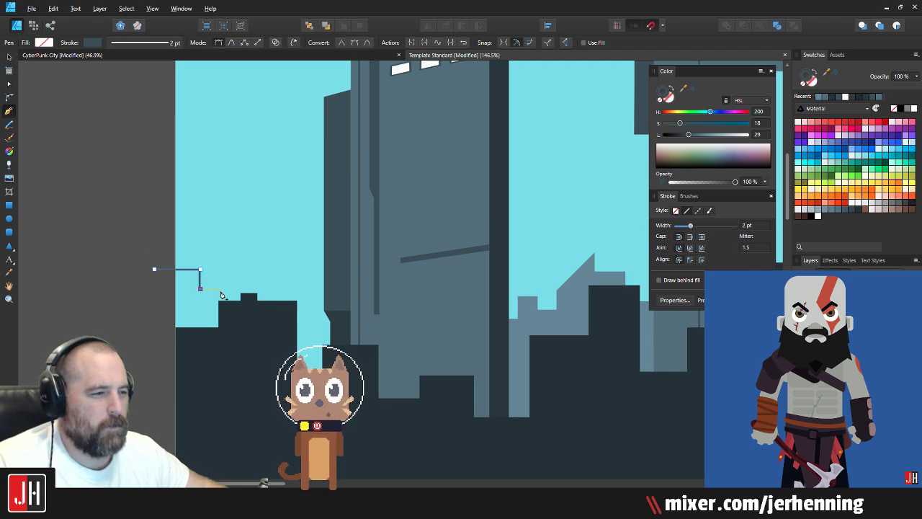
left_click(225, 243)
left_click(262, 243)
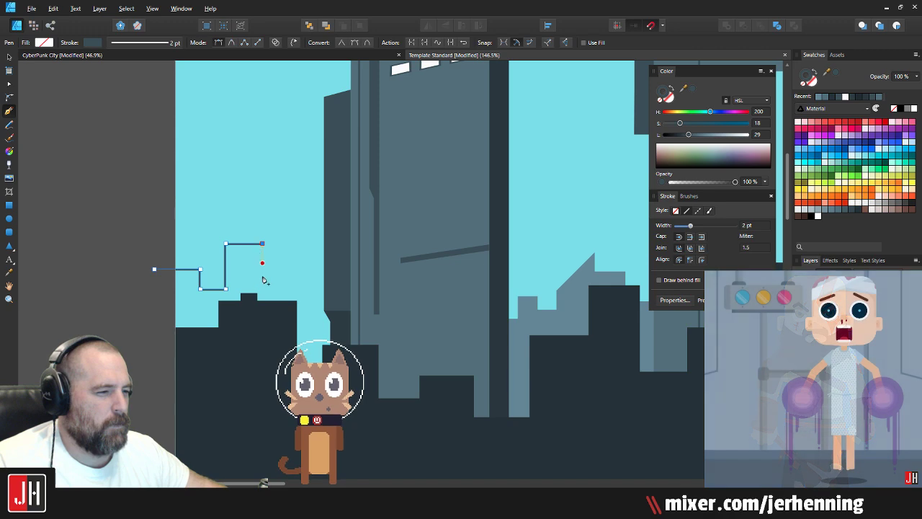
left_click(263, 287)
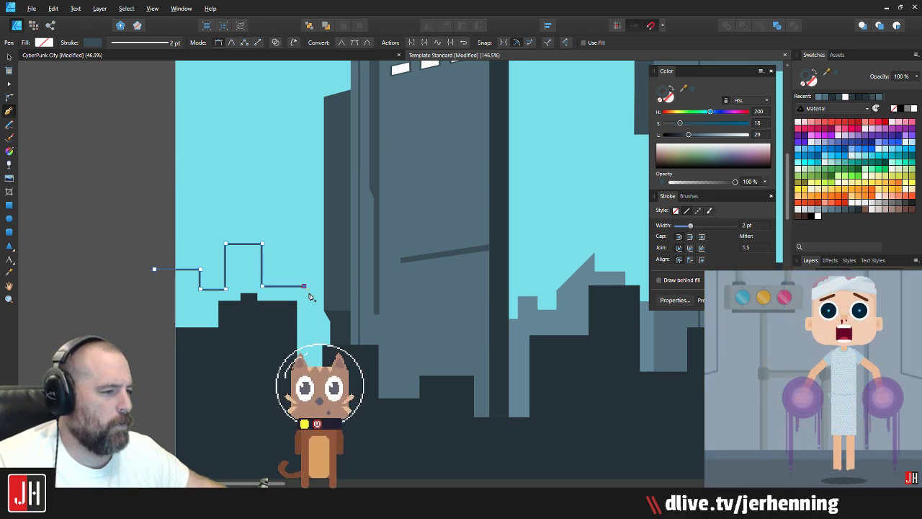
left_click(304, 327)
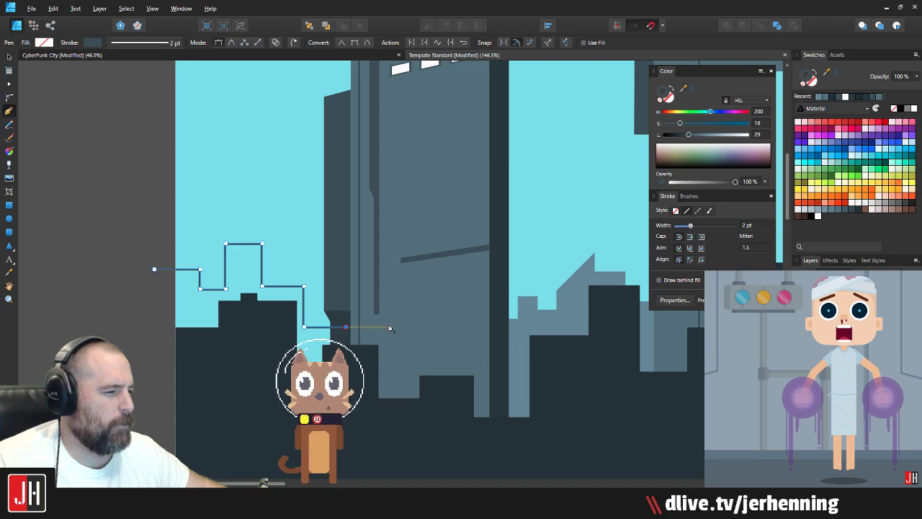
left_click(408, 463)
left_click(174, 462)
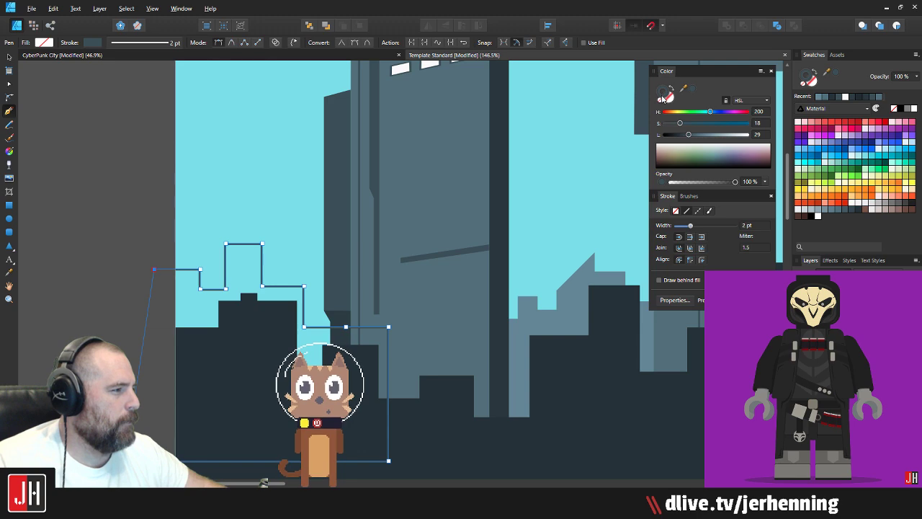
Step: Fill the stepped outline with the pale blue-gray of the pointed background building and send it behind the left tower and dark skyline
key("i")
left_click(584, 270)
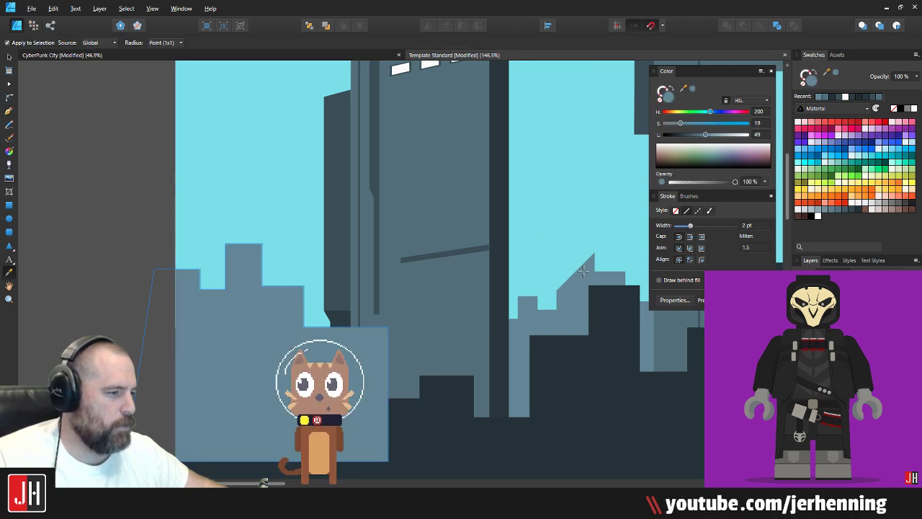
key("v")
key("ctrl+[")
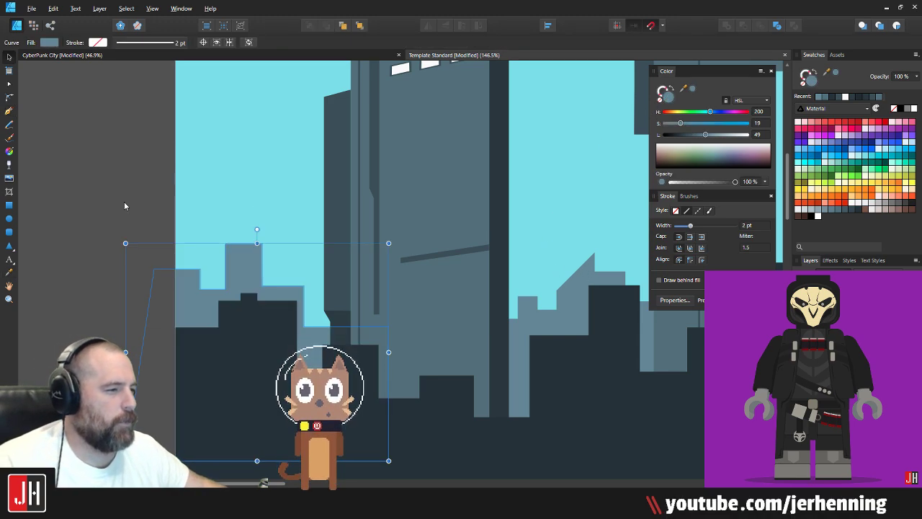
left_click(100, 191)
Step: Draw a closed foreground building outline over the lower left of the dark skyline, with a tall block, a sloping side and a base in the water
scroll(219, 239, "down", 7)
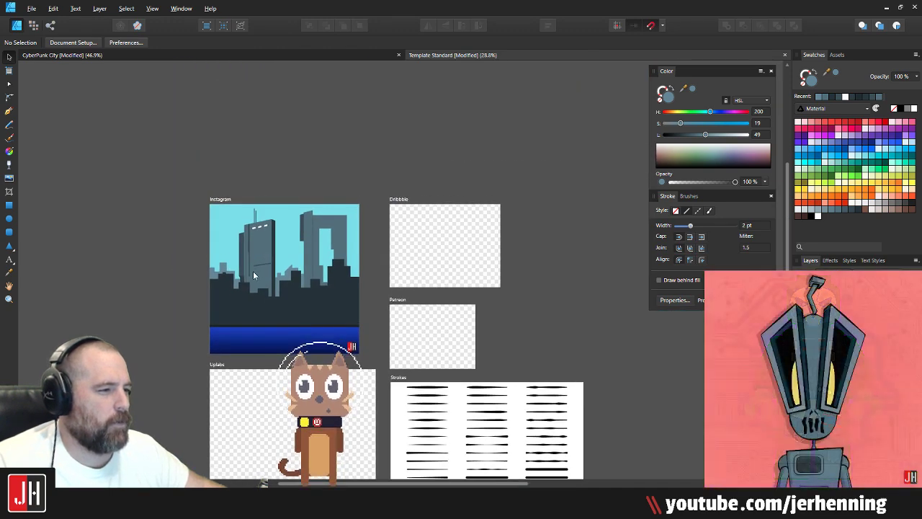
scroll(254, 271, "up", 5)
scroll(278, 212, "down", 2)
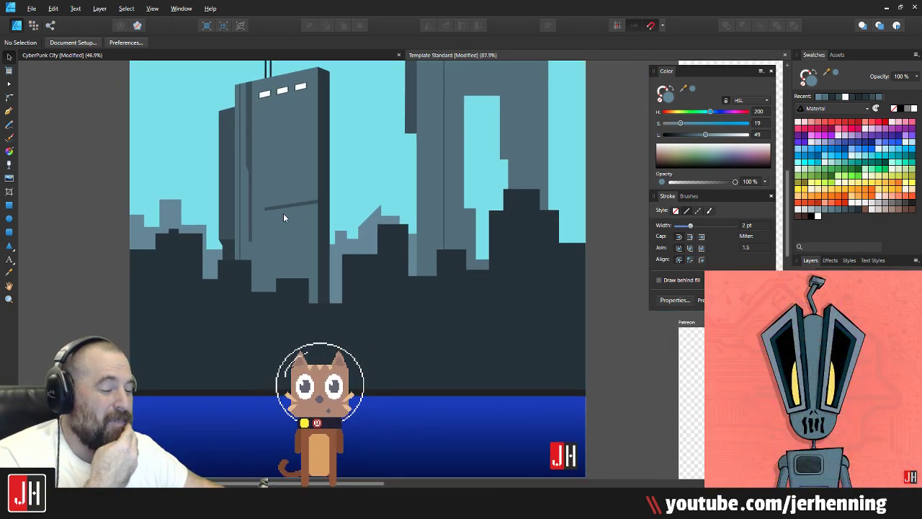
scroll(306, 225, "down", 1)
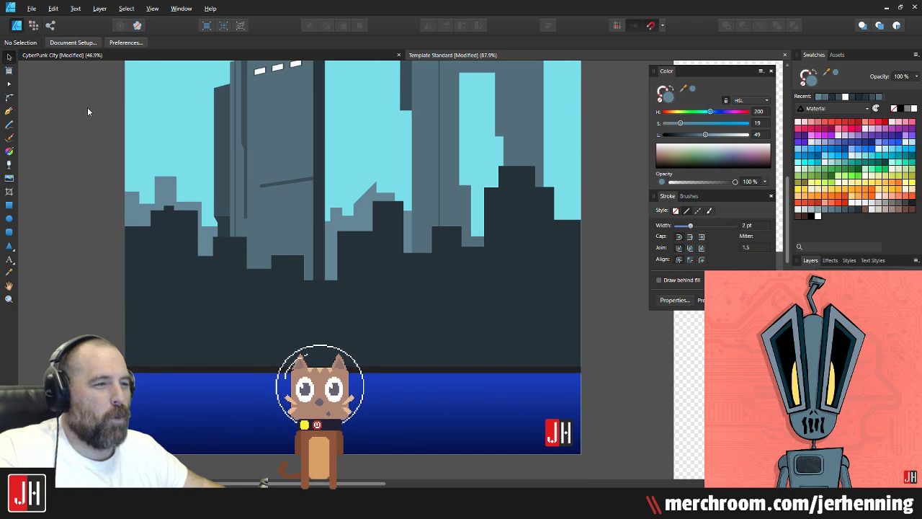
left_click(8, 111)
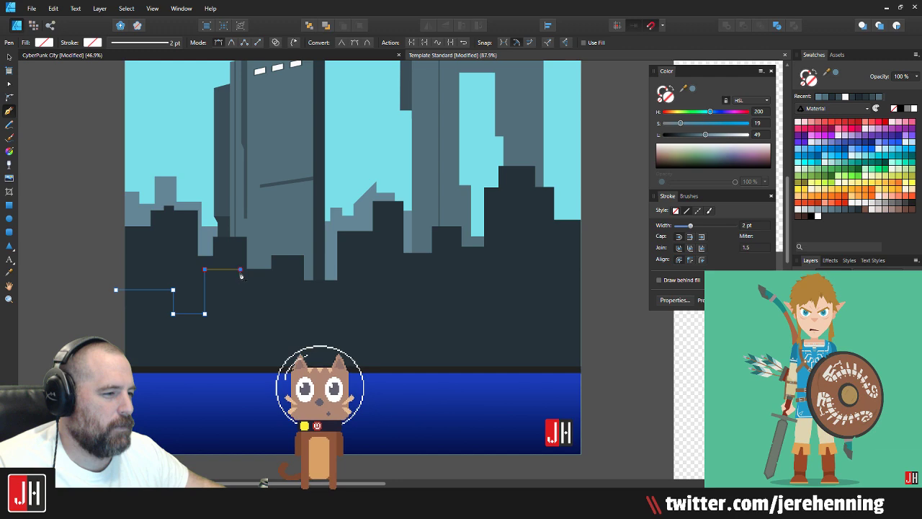
left_click(240, 324)
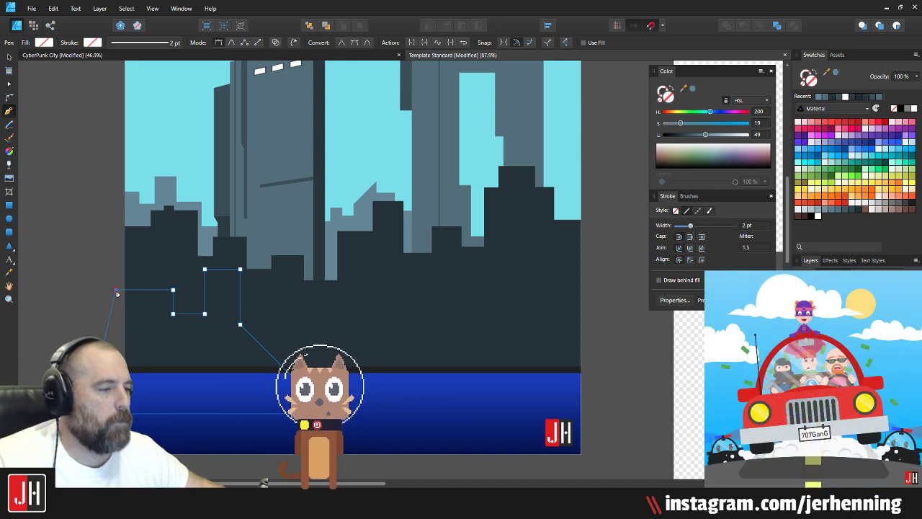
Step: Fill the foreground building with the dark skyline color and lower its lightness to 14
key("i")
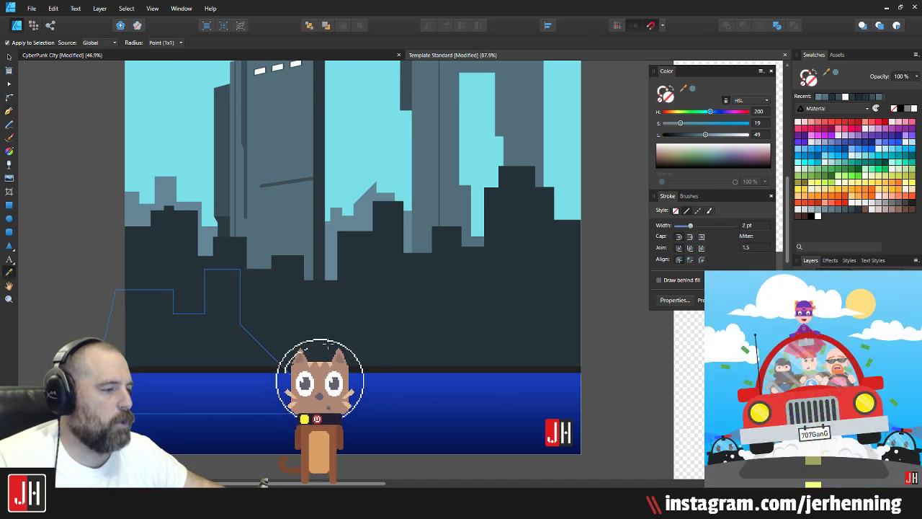
key("v")
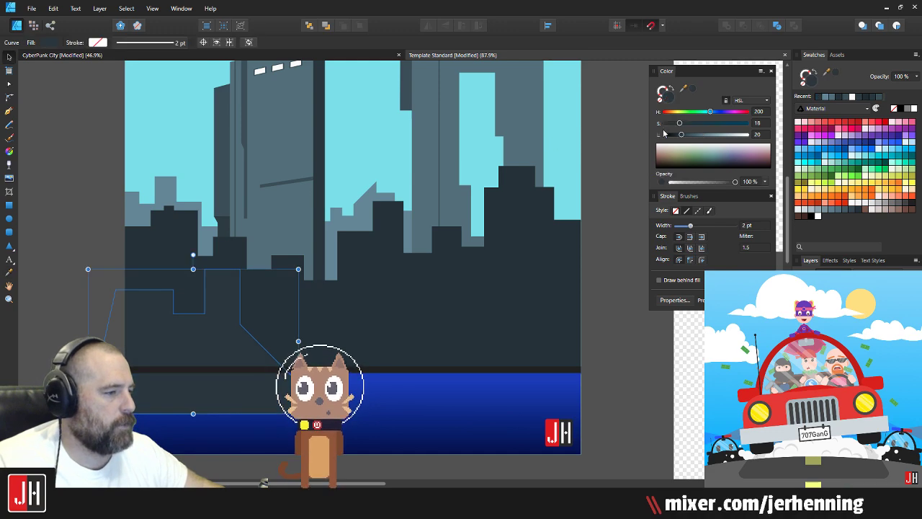
left_click_drag(705, 135, 676, 135)
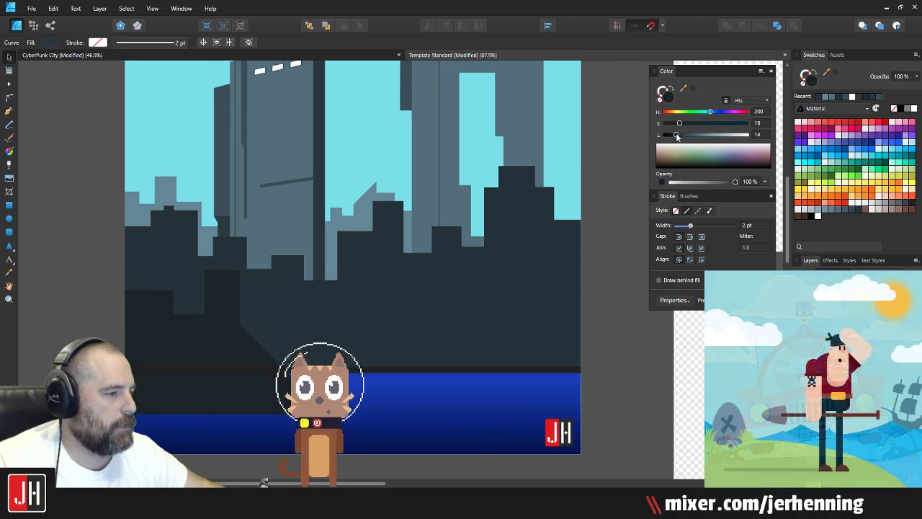
Step: Cut the darker building, paste it inside the dark skyline shape, and nudge it slightly left
key("ctrl+x")
left_click(239, 304)
key("ctrl+v")
left_click_drag(207, 322, 201, 324)
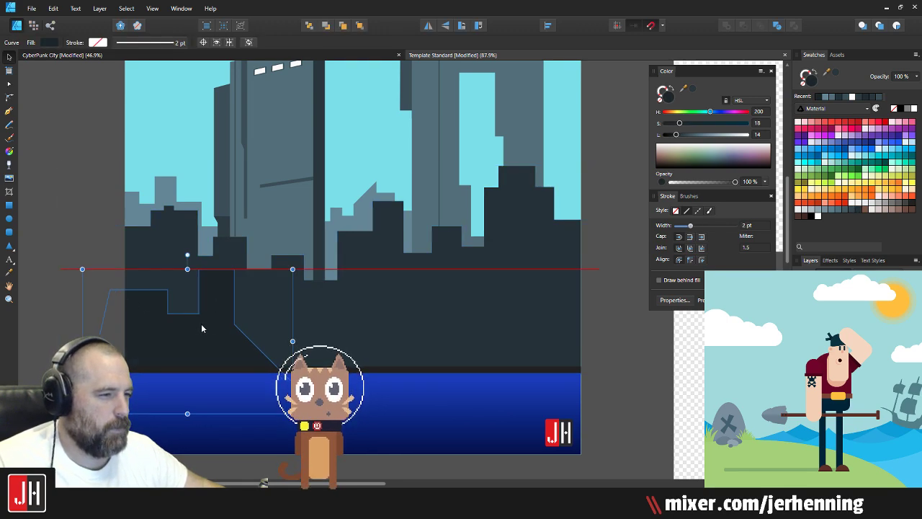
left_click(115, 228)
scroll(163, 292, "up", 2)
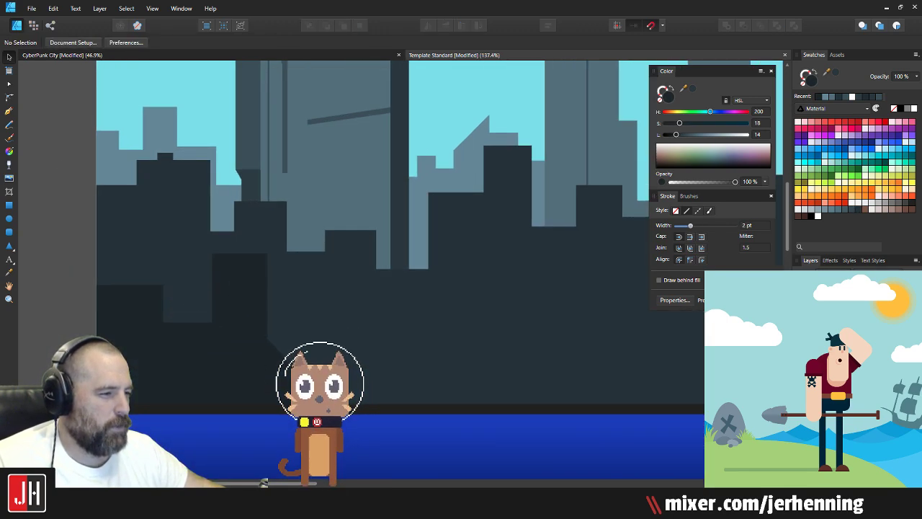
Step: Move the darker foreground building slightly up and to the right, and pull its lower corner inward to steepen the sloping side
key("a")
left_click(358, 430)
key("v")
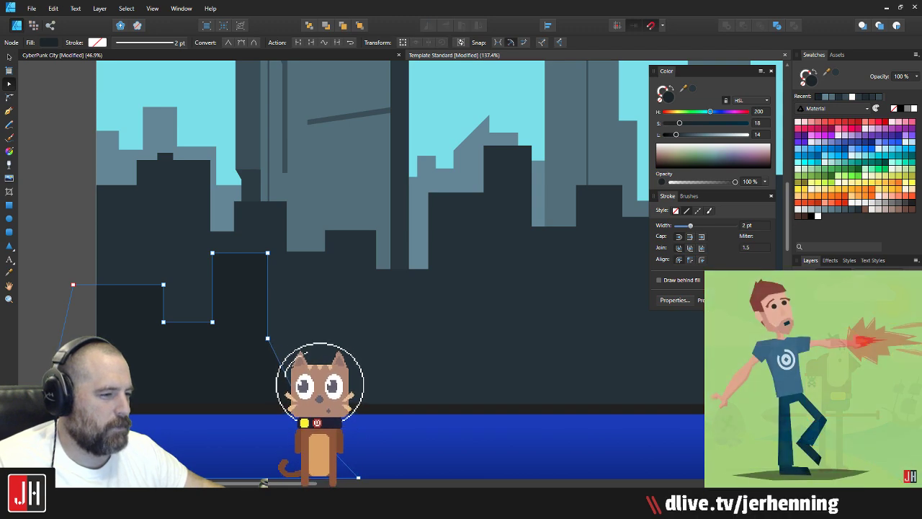
scroll(485, 372, "down", 3)
key("Escape")
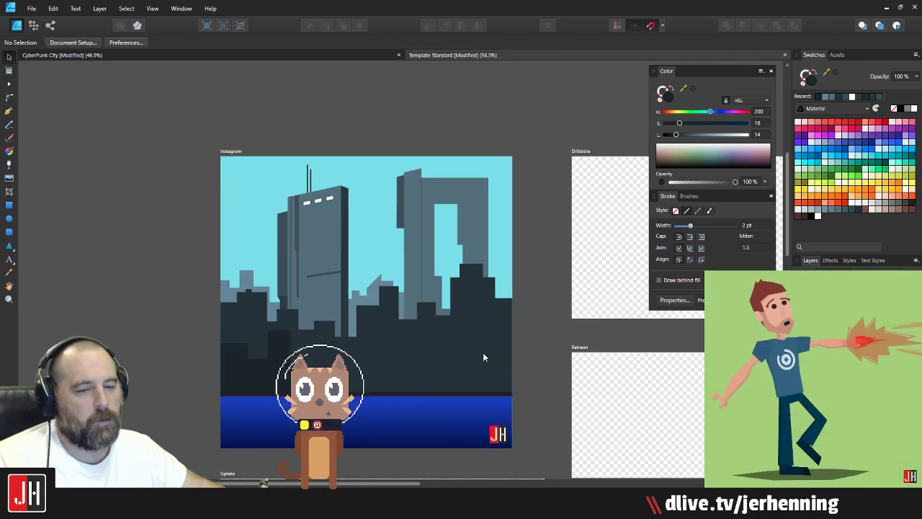
left_click_drag(469, 354, 371, 287)
scroll(169, 296, "up", 4)
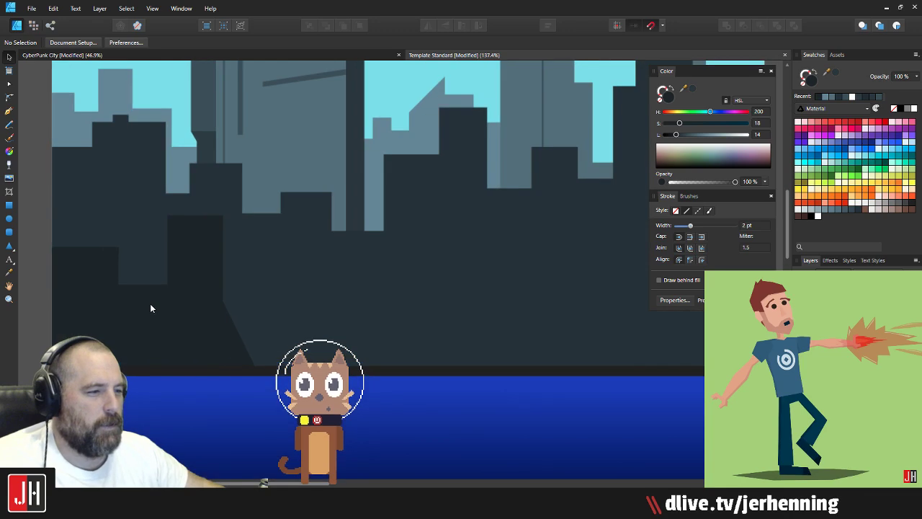
left_click_drag(176, 306, 190, 300)
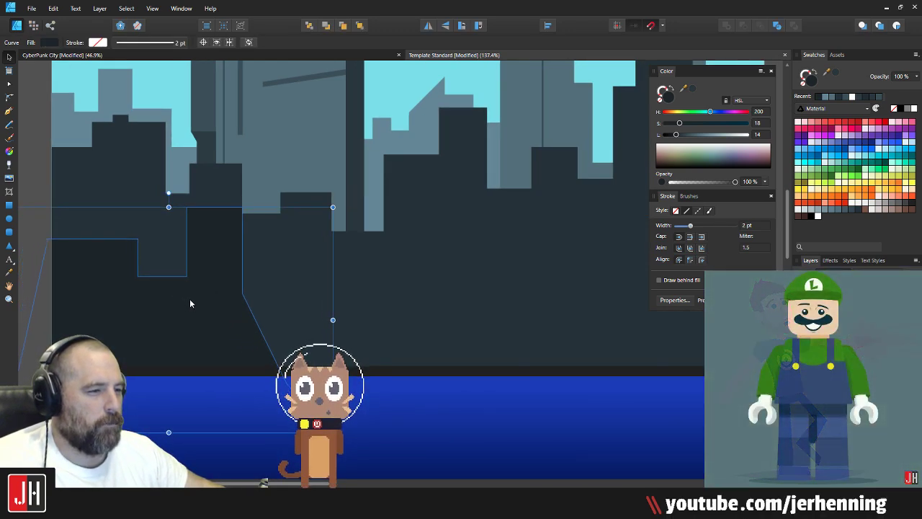
key("a")
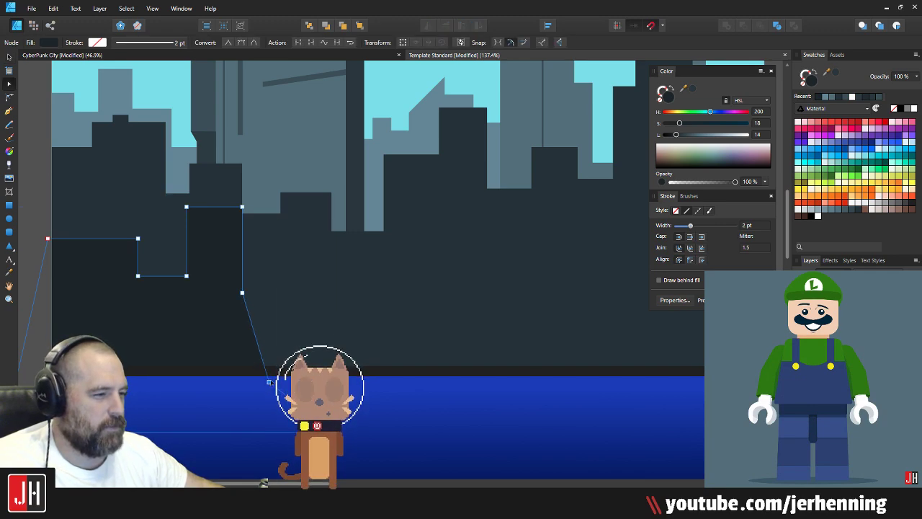
scroll(297, 321, "down", 5)
scroll(287, 321, "up", 3)
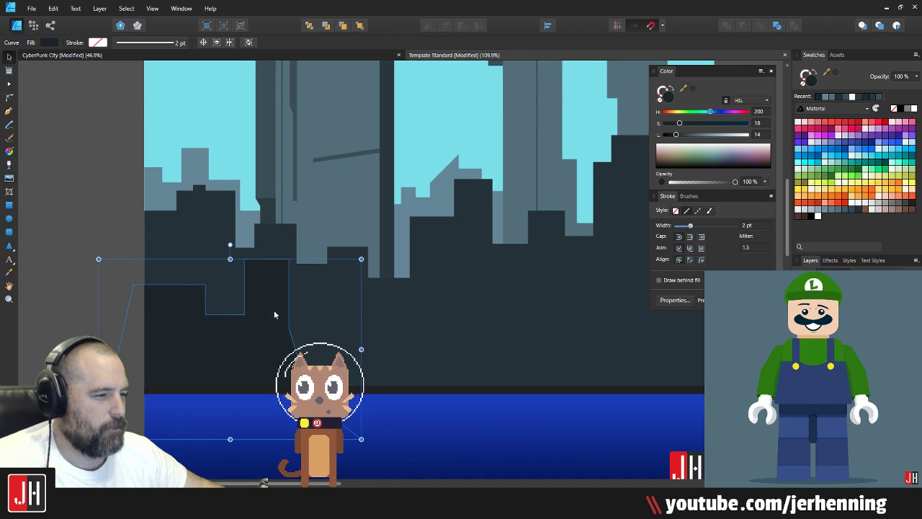
Step: Delete the darker foreground building from the dark skyline
scroll(274, 312, "down", 4)
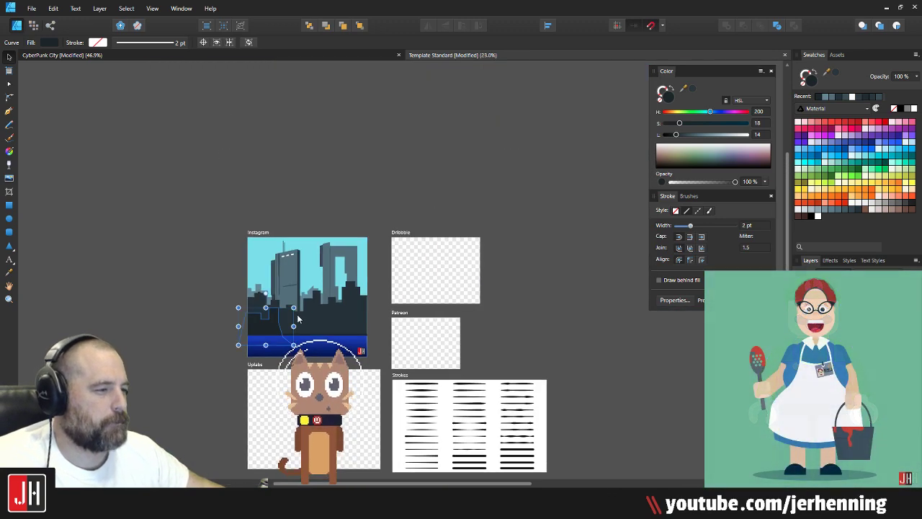
scroll(297, 314, "up", 5)
left_click(295, 317)
scroll(300, 321, "down", 3)
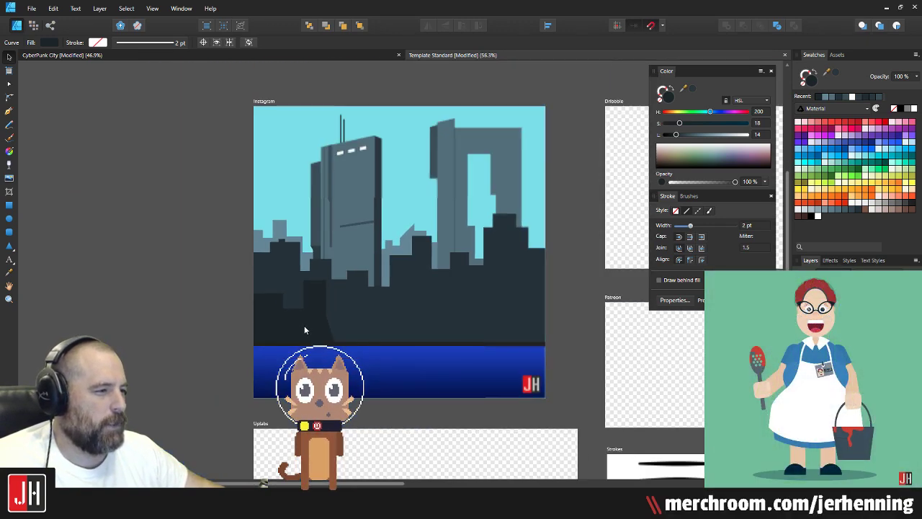
left_click_drag(302, 320, 435, 343)
key("Escape")
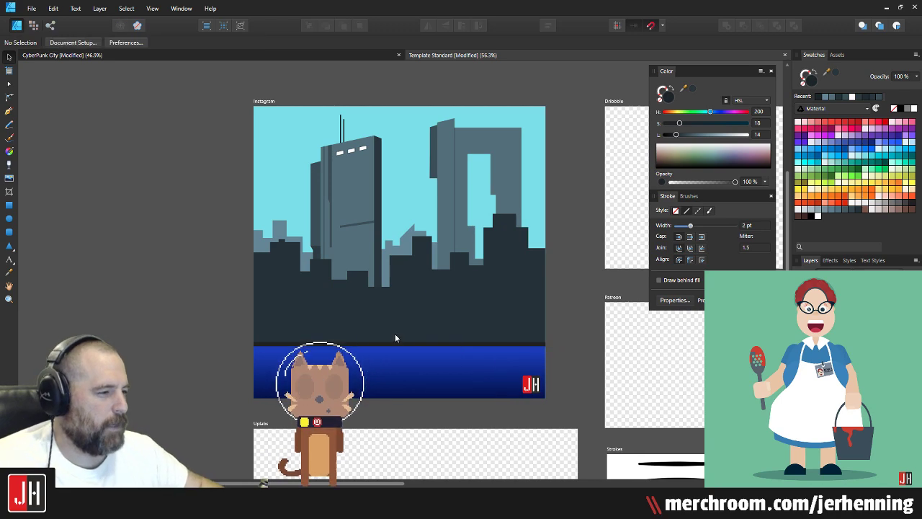
scroll(395, 334, "up", 2)
left_click(9, 110)
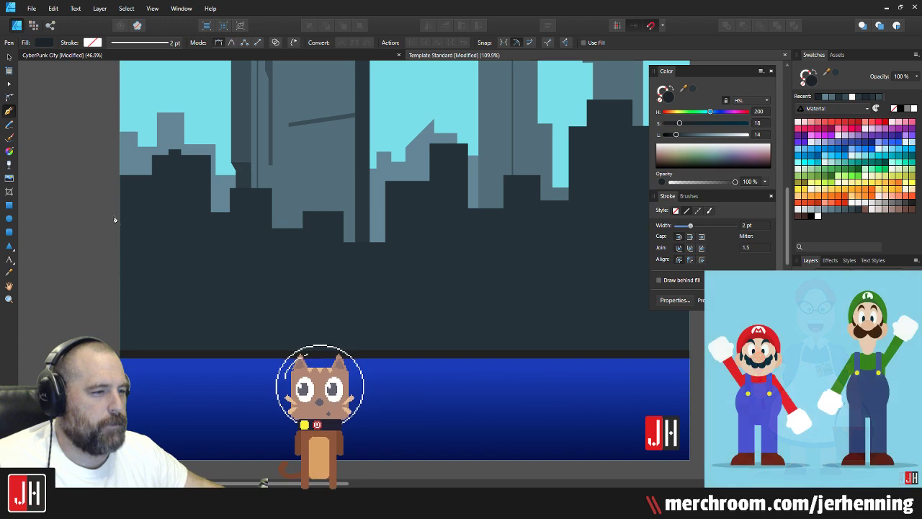
left_click(114, 215)
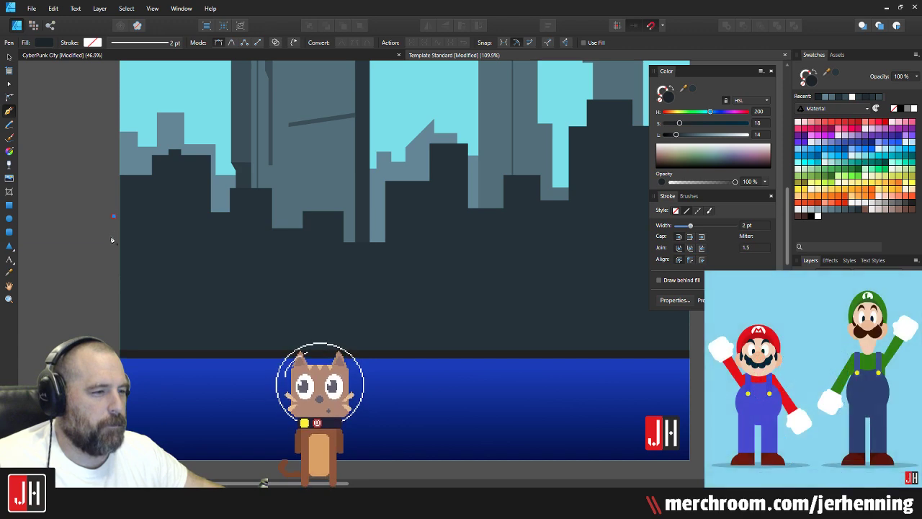
key("Escape")
left_click(188, 237)
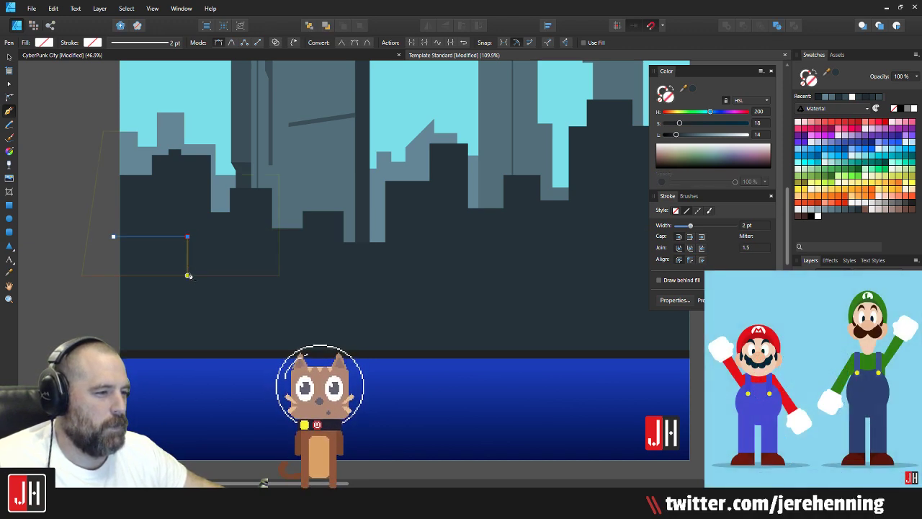
left_click(239, 275)
left_click(239, 250)
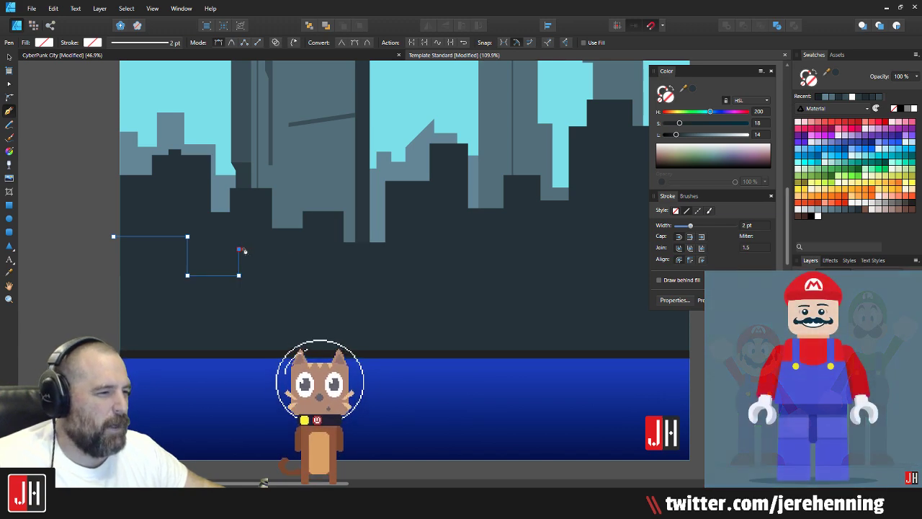
left_click(278, 249)
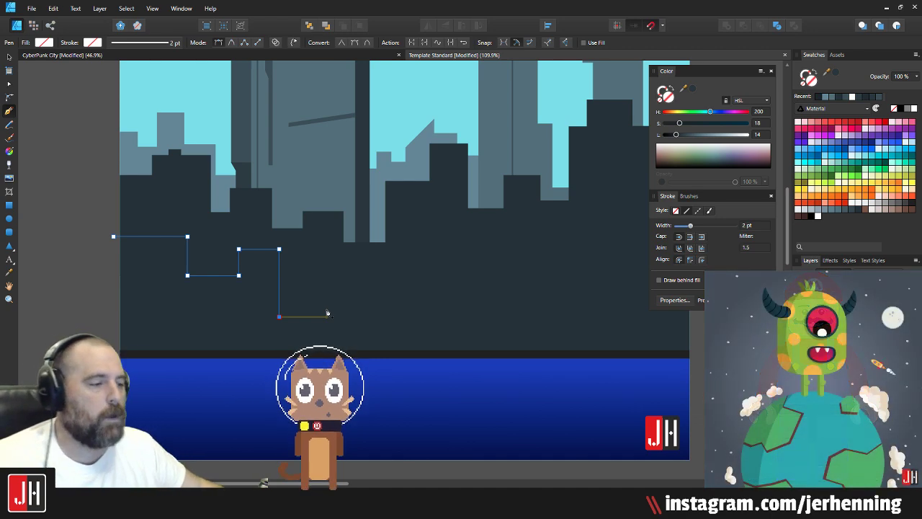
key("BackSpace")
key("BackSpace")
key("BackSpace")
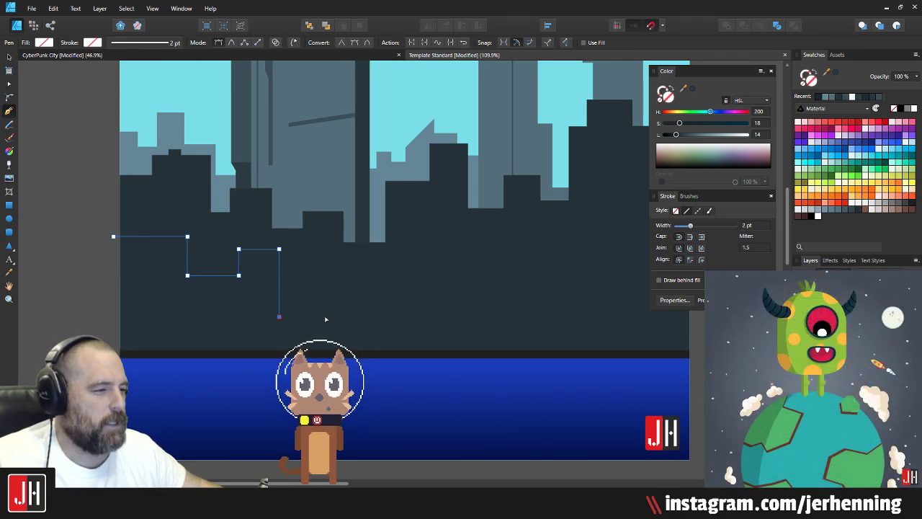
key("Escape")
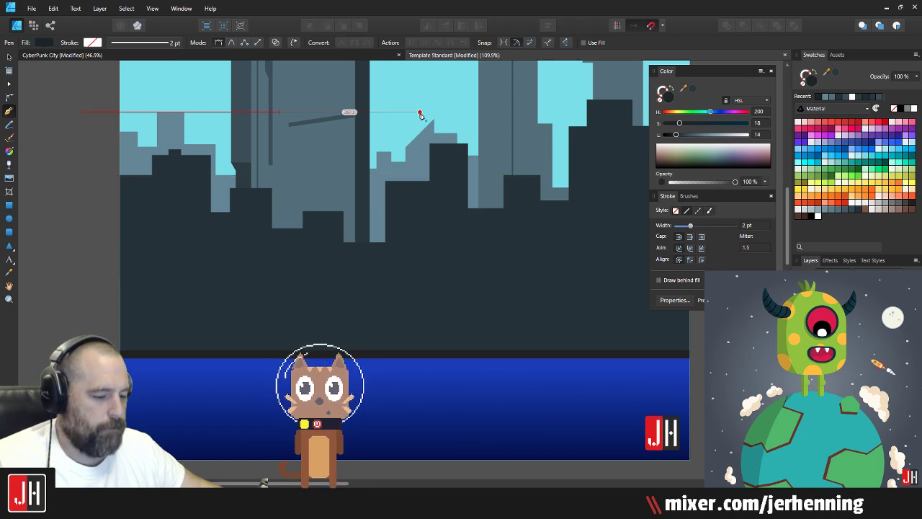
key("v")
Step: Raise the flat top of the dark skyline block in front of the left tower's lower left edge
scroll(417, 302, "down", 5)
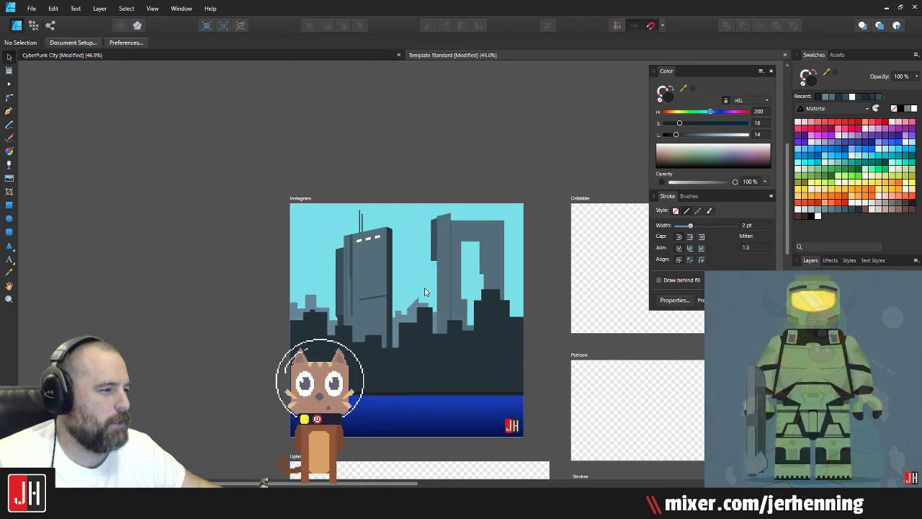
scroll(373, 330, "up", 5)
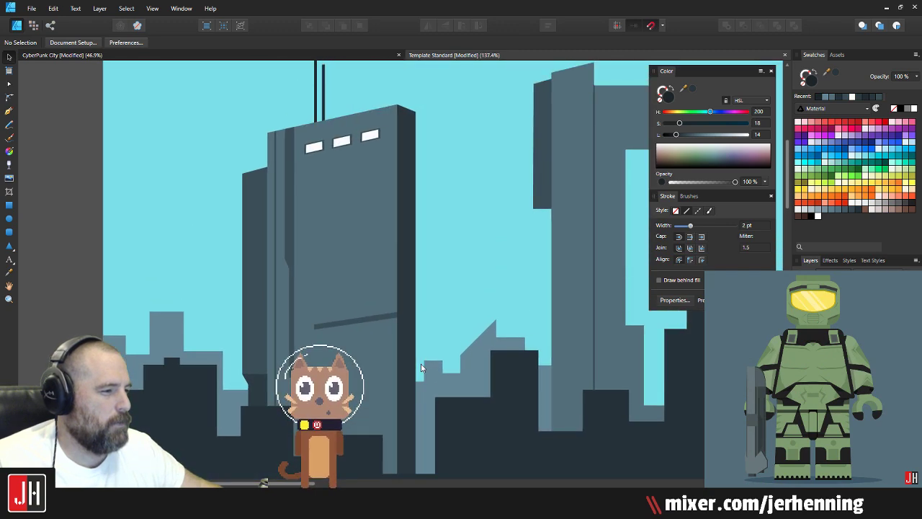
scroll(232, 349, "up", 5)
left_click(247, 341)
key("a")
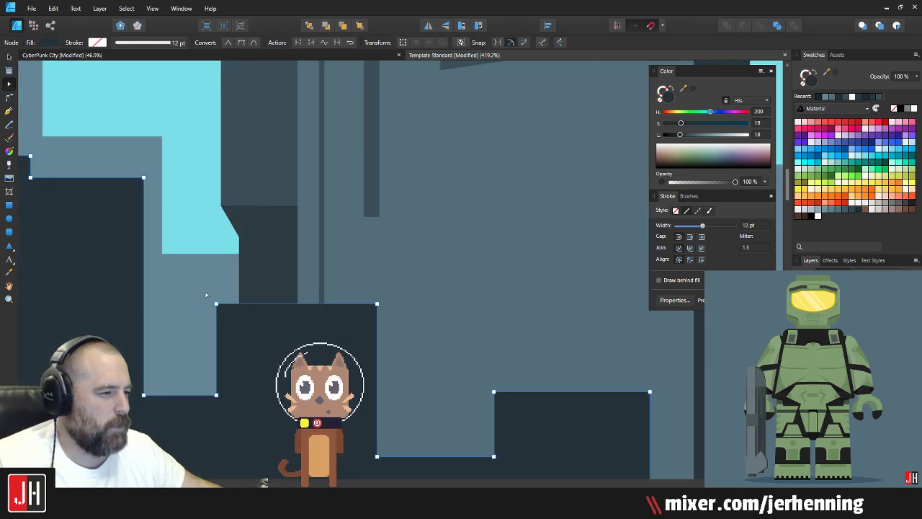
left_click_drag(204, 291, 461, 342)
left_click_drag(376, 305, 376, 289)
key("v")
scroll(326, 366, "down", 7)
left_click(82, 330)
Step: Draw a tall thin antenna on the roof of the leftmost raised skyline block and fill it with the dark skyline color
scroll(209, 311, "up", 6)
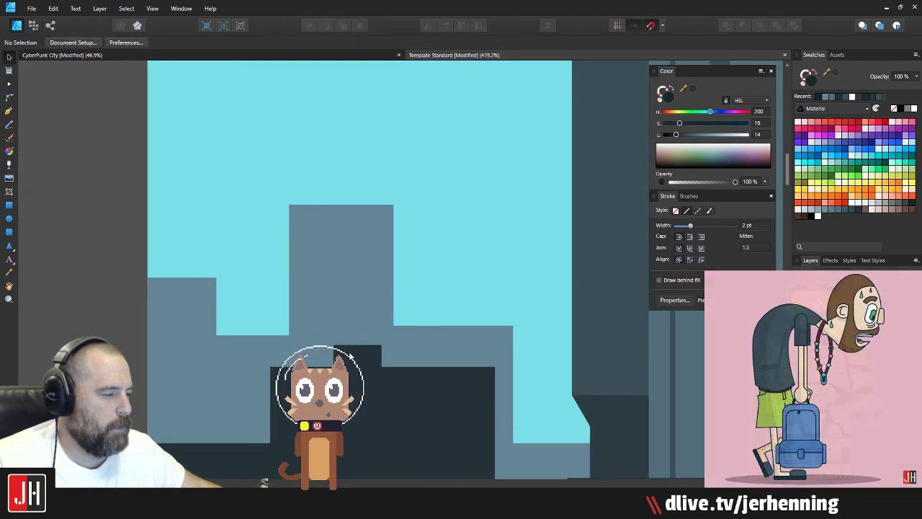
left_click(9, 111)
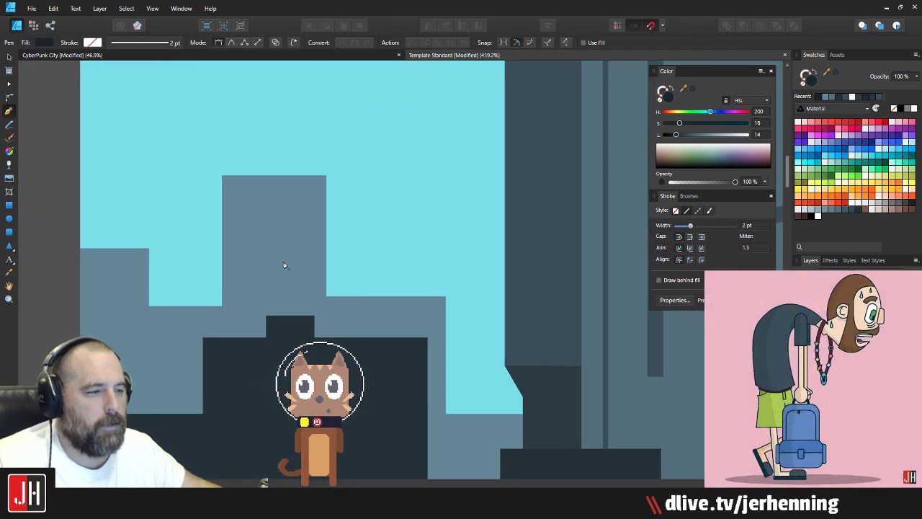
left_click(360, 337)
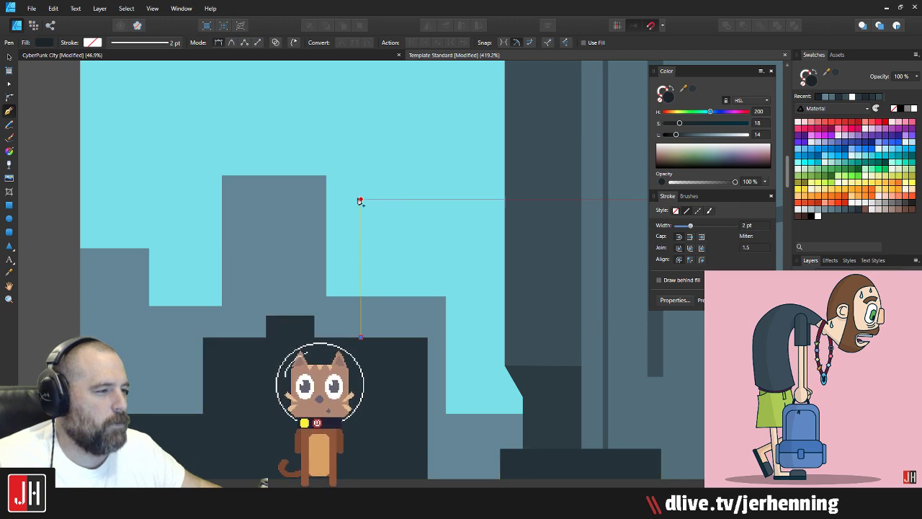
left_click(360, 199)
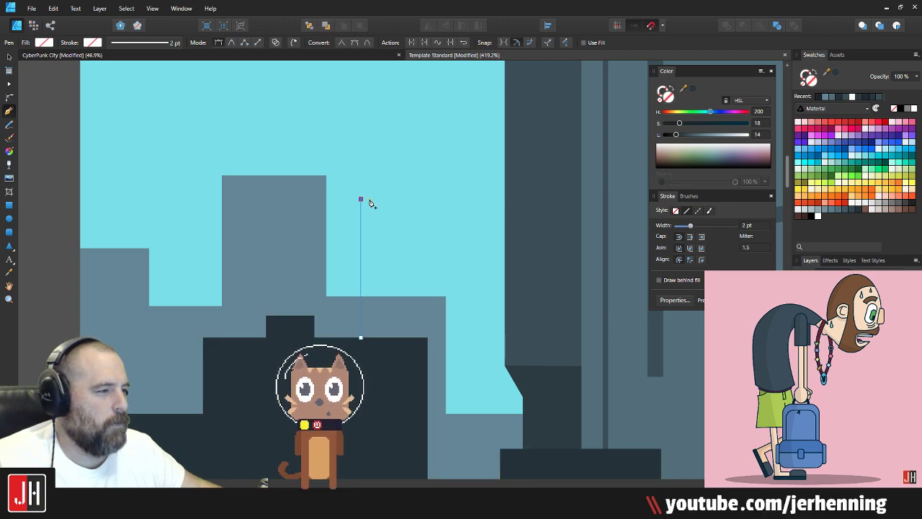
key("v")
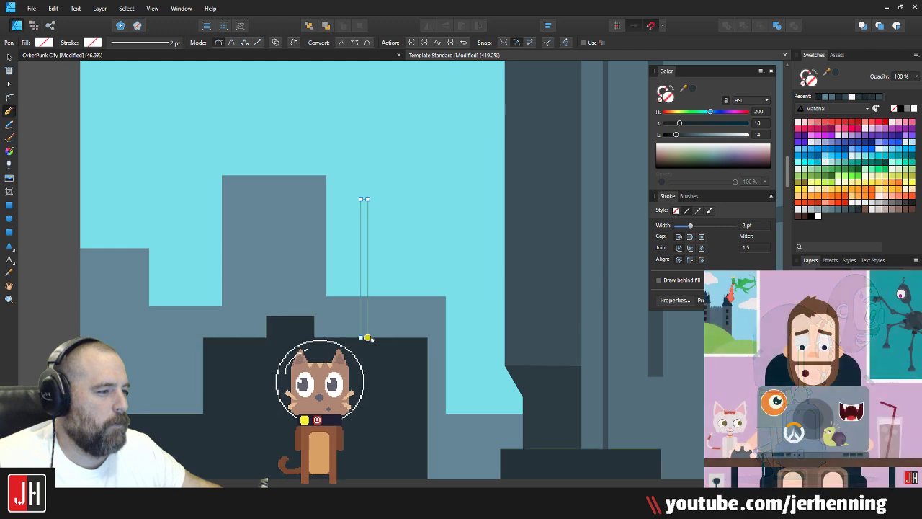
key("i")
left_click(392, 368)
key("v")
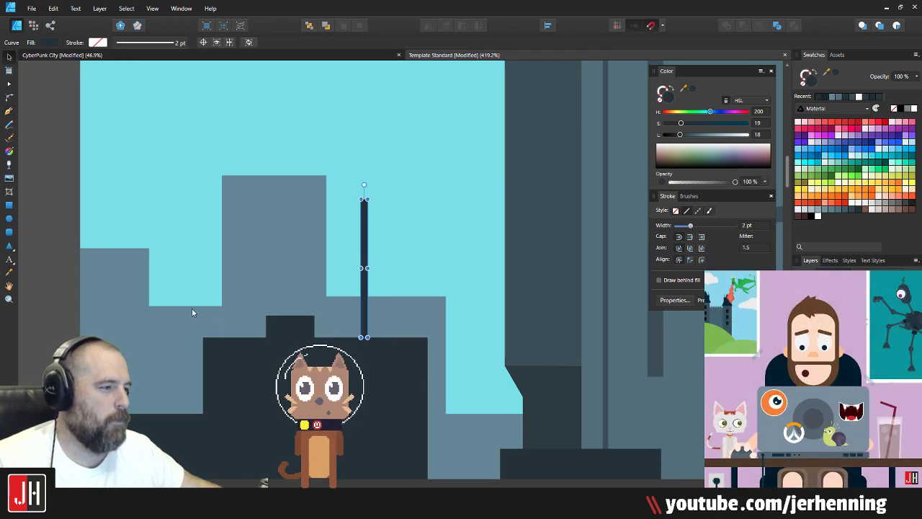
left_click(44, 199)
Step: Draw a shorter, thinner antenna just right of the tall one on the same roof and fill it with a sampled dark slate color
key("p")
scroll(381, 317, "up", 4)
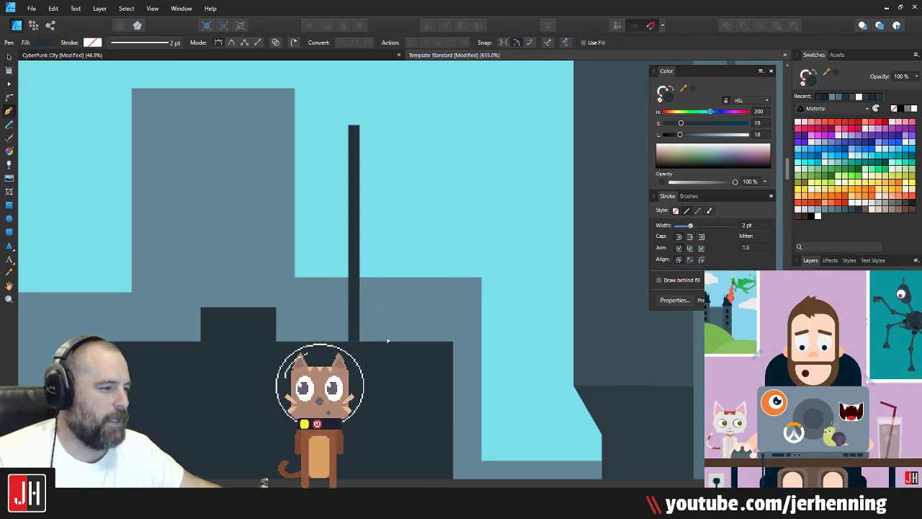
left_click(368, 341)
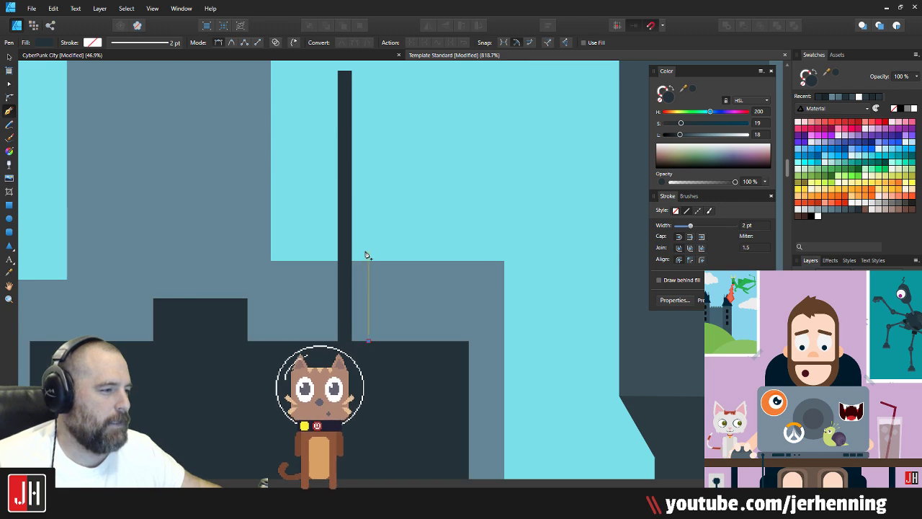
left_click(368, 196)
left_click(379, 196)
left_click(379, 341)
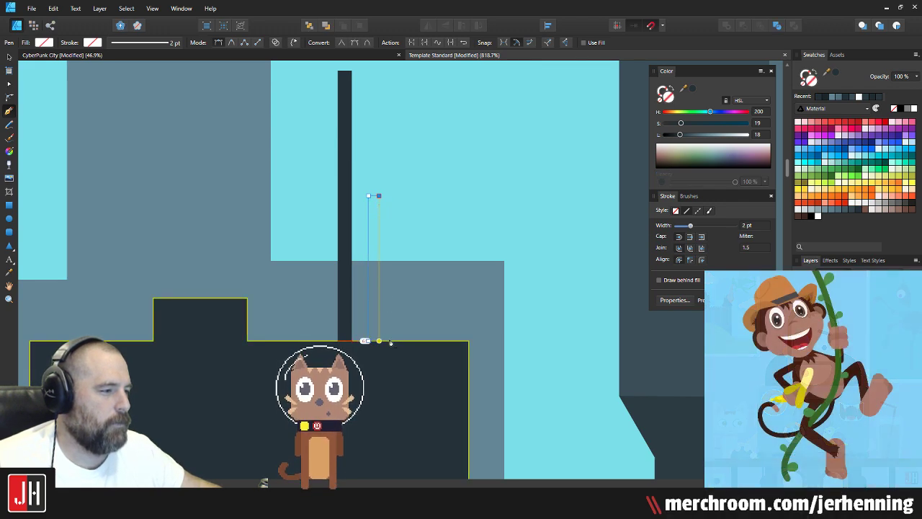
left_click(368, 341)
key("v")
key("i")
left_click(339, 249)
key("v")
left_click(405, 232)
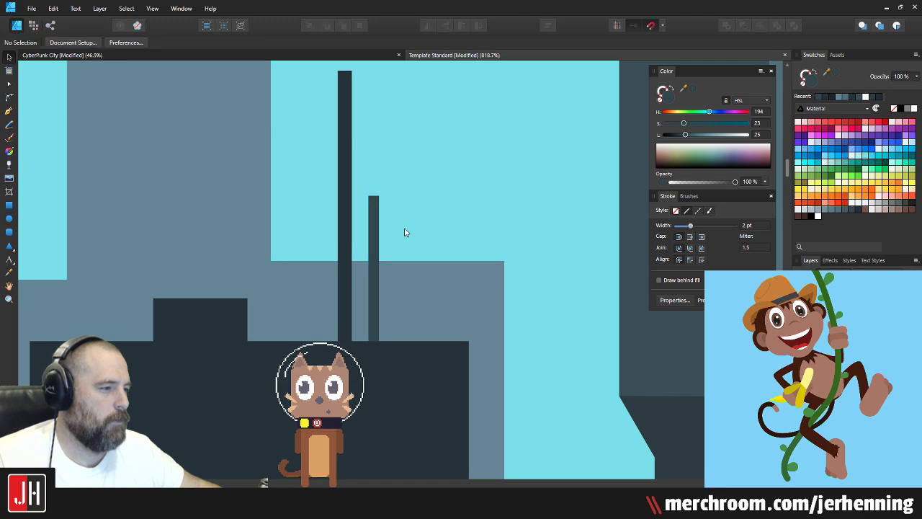
Step: Recolor the shorter antenna with the dark skyline color
scroll(370, 321, "down", 6)
scroll(375, 323, "up", 1)
scroll(373, 321, "up", 2)
left_click(369, 306)
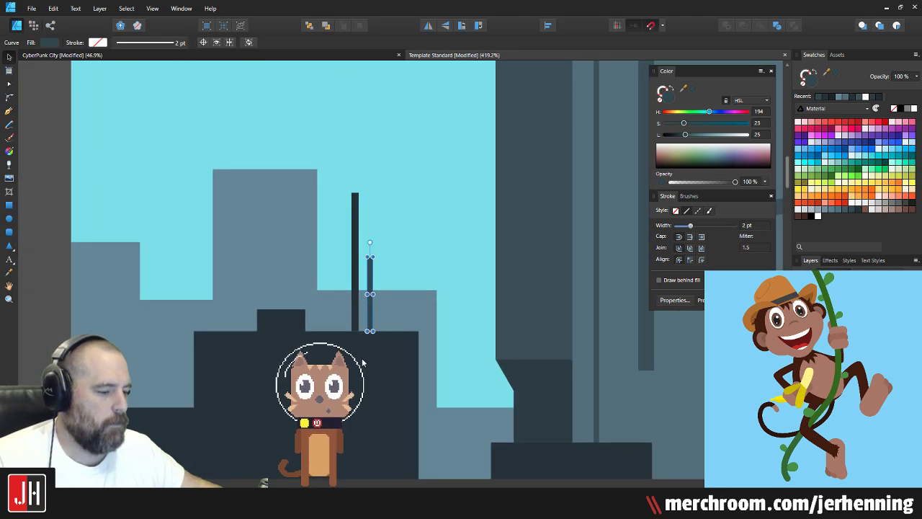
scroll(365, 395, "down", 4)
key("ctrl+d")
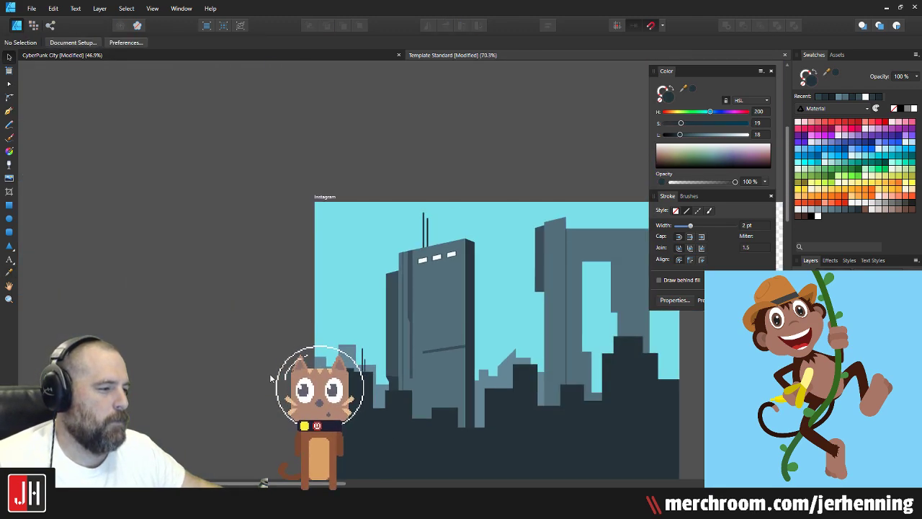
Step: Merge both rooftop antennas and the dark skyline into one shape with the Add operation
scroll(365, 395, "up", 5)
scroll(322, 400, "up", 2)
left_click_drag(345, 425, 343, 251)
left_click_drag(241, 286, 402, 254)
scroll(439, 260, "left", 1)
scroll(360, 230, "right", 3)
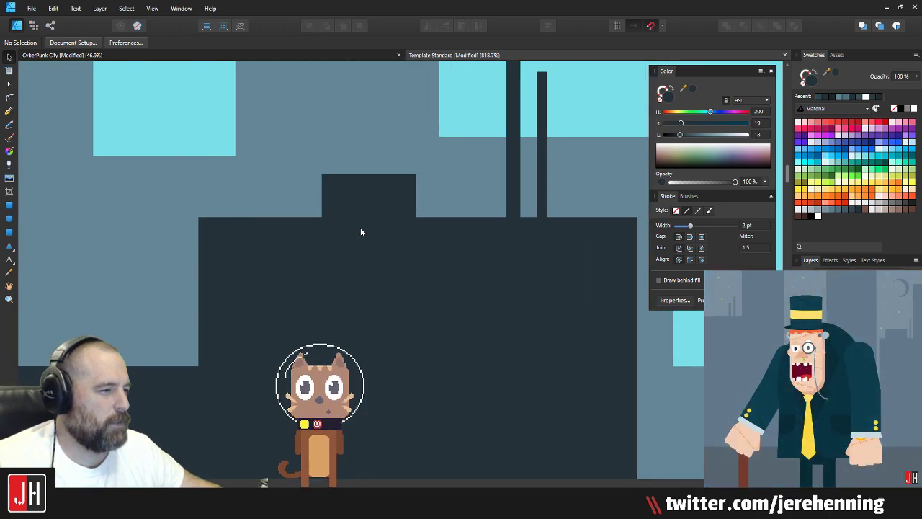
left_click(497, 241)
left_click(506, 214, "shift")
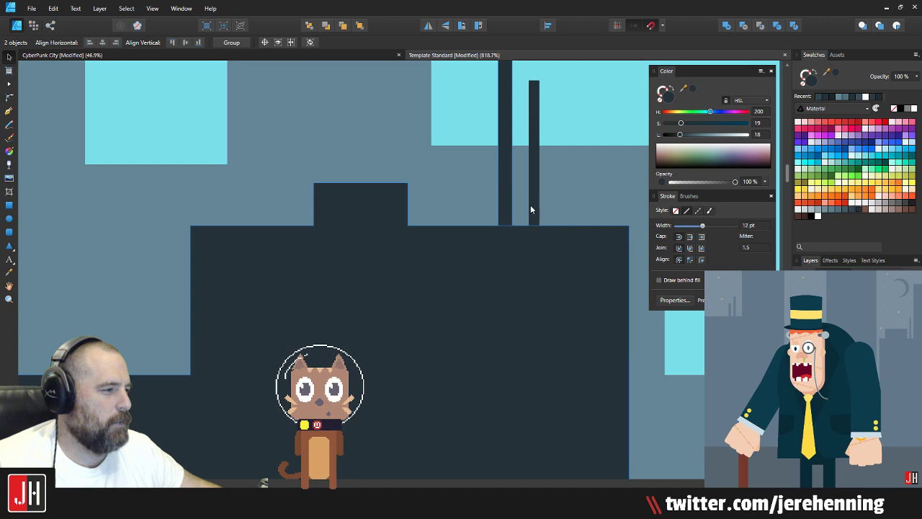
left_click(532, 205, "shift")
left_click(726, 25)
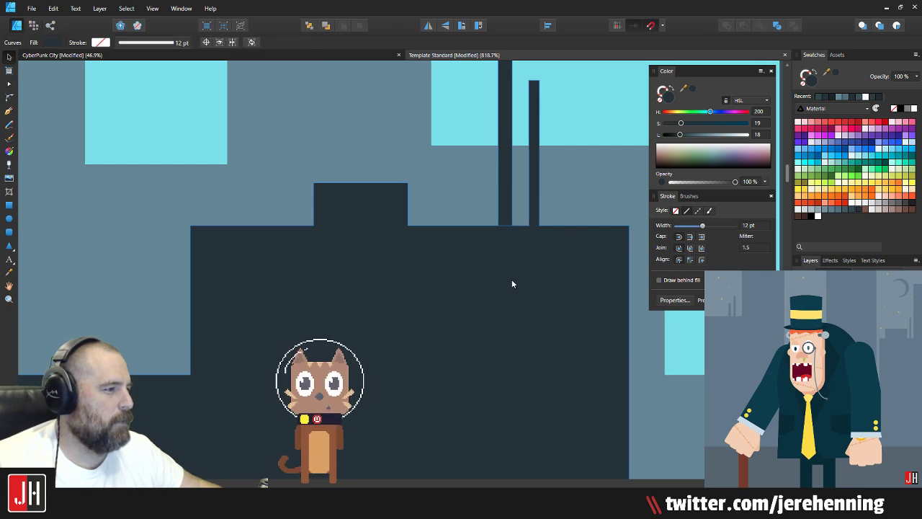
scroll(508, 264, "down", 7)
left_click(395, 243)
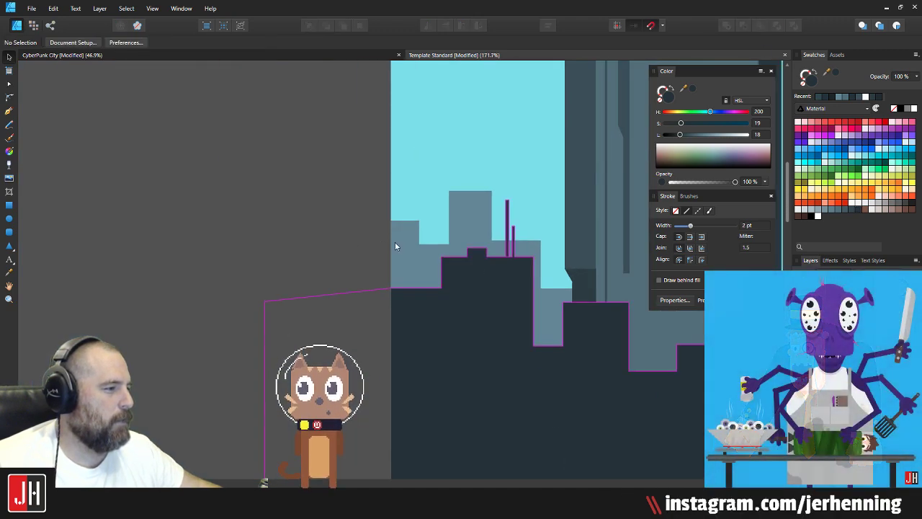
scroll(280, 298, "down", 5)
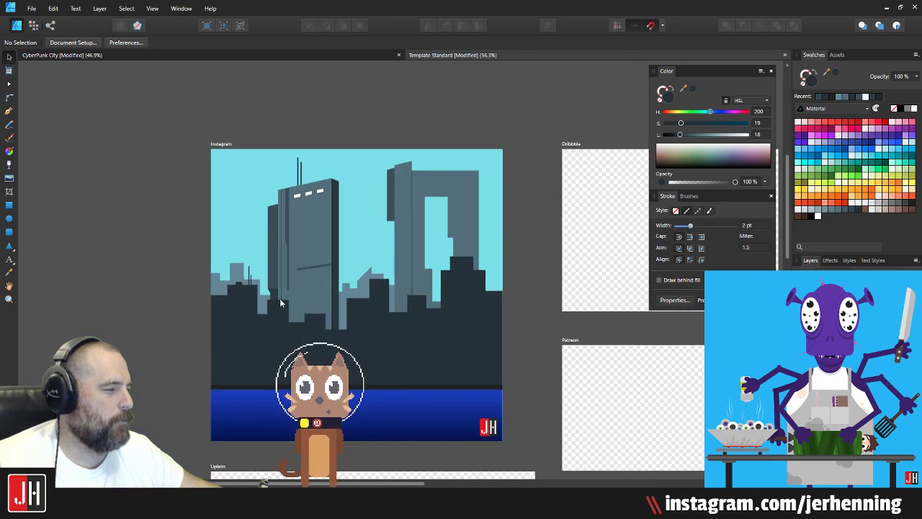
scroll(281, 303, "up", 6)
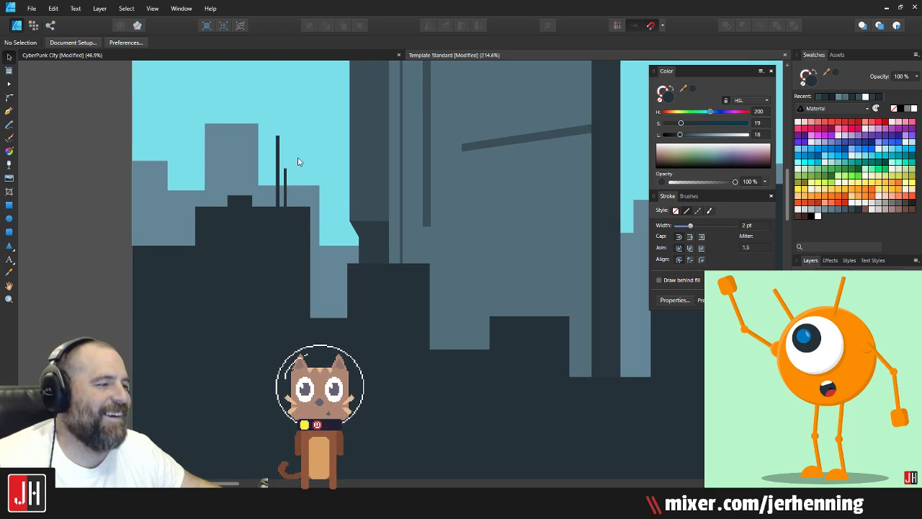
scroll(277, 237, "up", 5)
key("a")
left_click(204, 214)
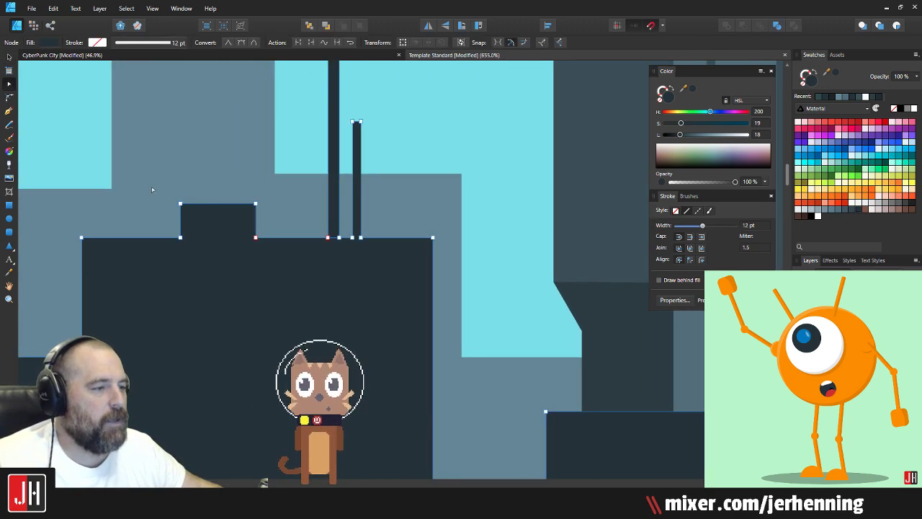
left_click_drag(268, 211, 256, 194)
key("v")
left_click(464, 151)
Step: Widen the tallest pale background block behind the leftmost skyline roof by moving its right-edge nodes toward the antennas
scroll(298, 237, "down", 4)
left_click_drag(297, 237, 359, 231)
left_click(336, 148)
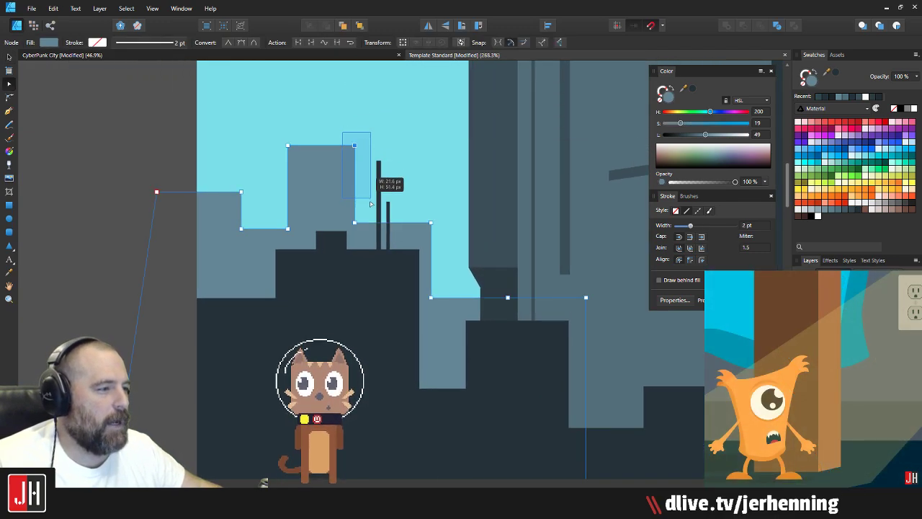
scroll(358, 231, "up", 3)
key("ctrl+d")
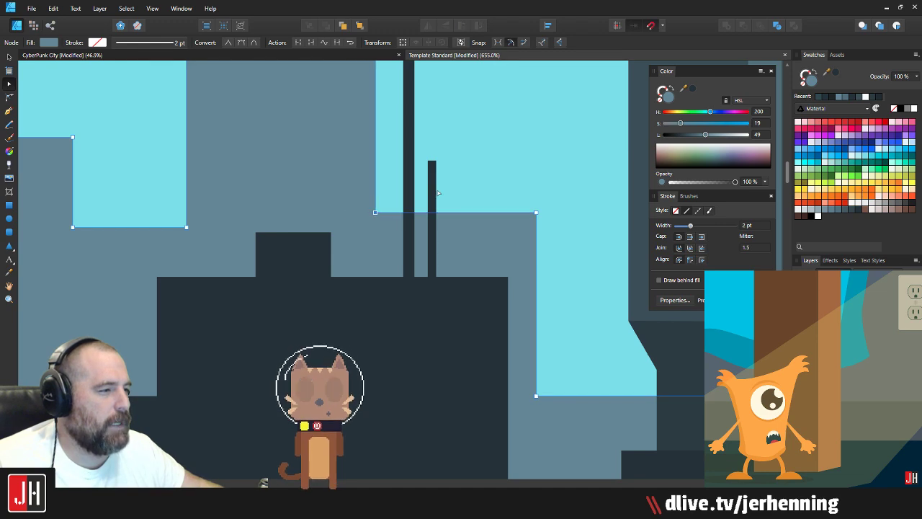
Step: Examine the dark skyline's rooftops and the gaps between its blocks, close up and in the full composition
scroll(387, 211, "down", 3)
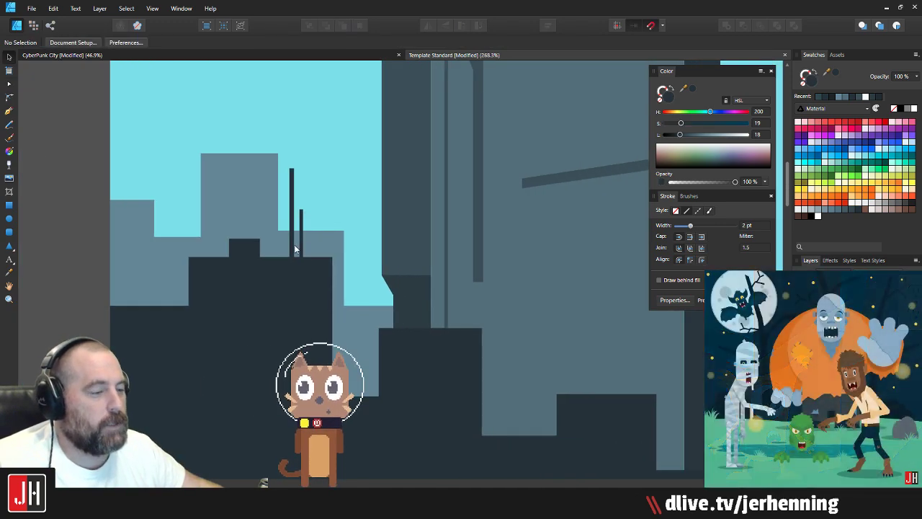
left_click_drag(354, 268, 291, 206)
left_click_drag(290, 242, 348, 215)
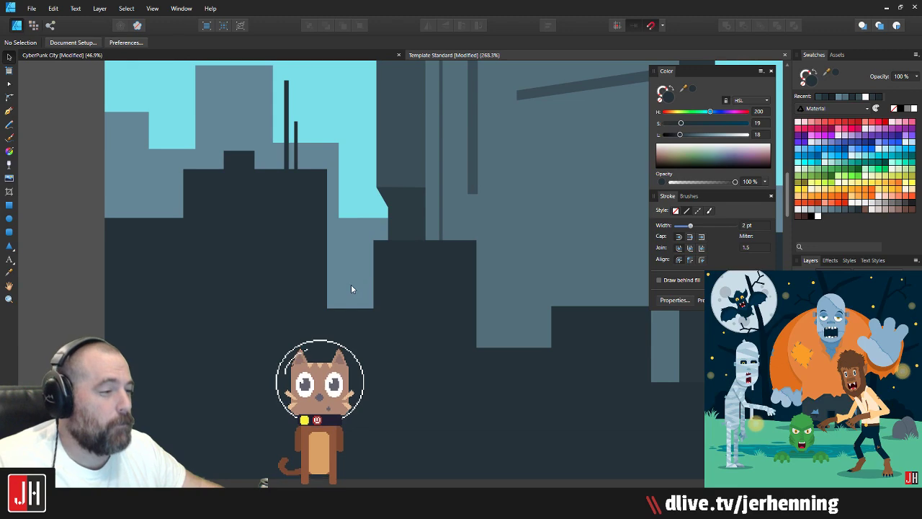
left_click_drag(355, 284, 316, 243)
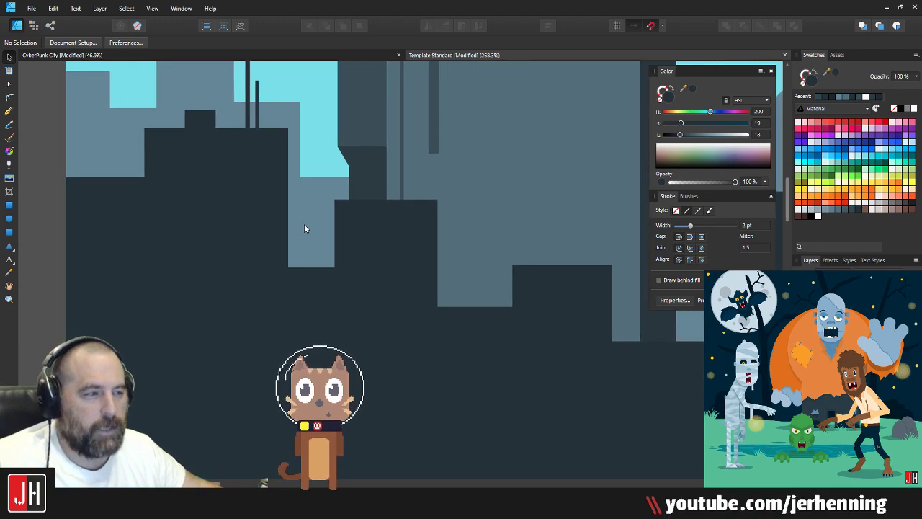
left_click_drag(363, 208, 349, 217)
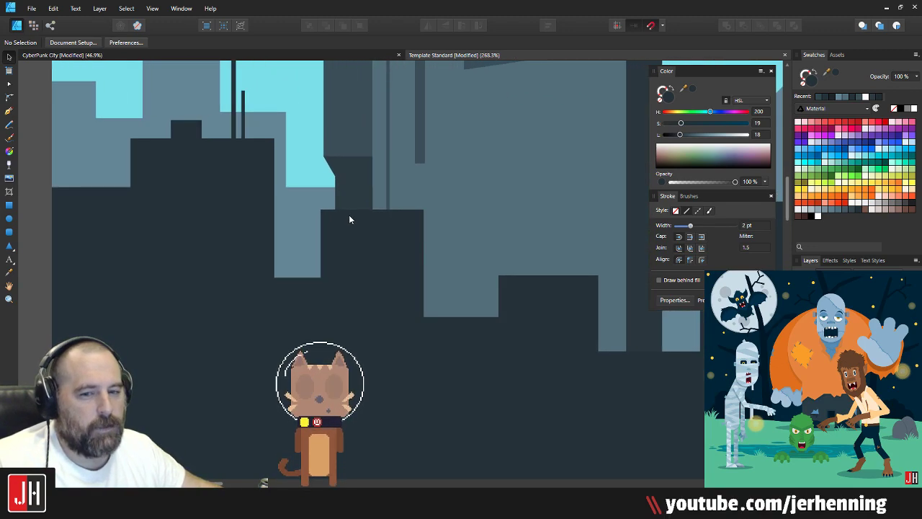
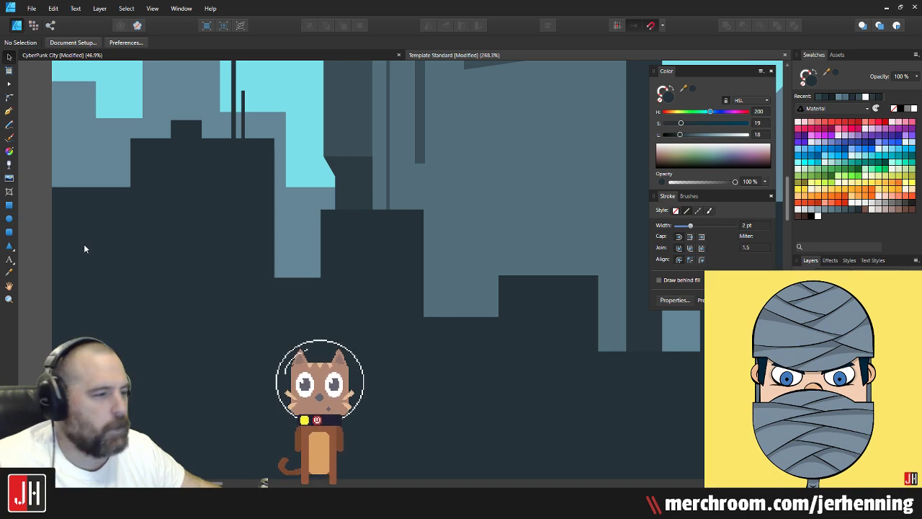
scroll(314, 214, "down", 3)
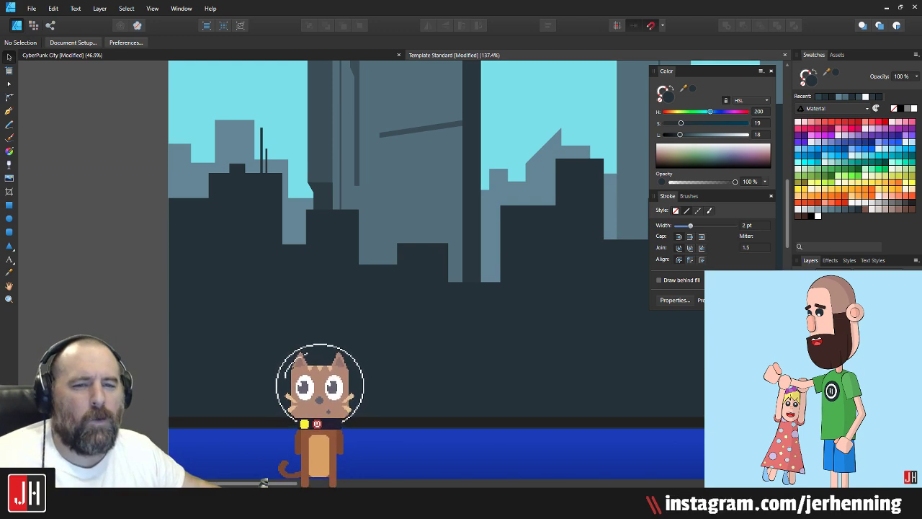
scroll(332, 204, "up", 3)
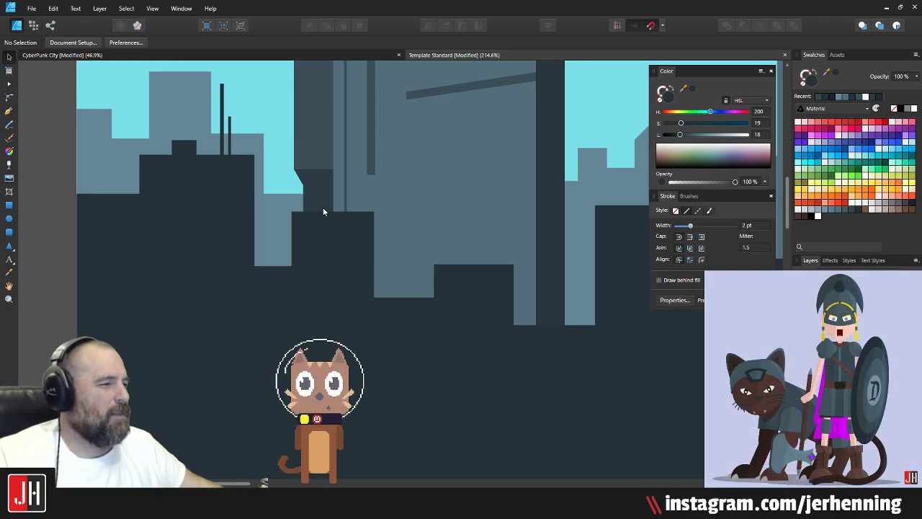
scroll(323, 207, "down", 6)
scroll(345, 249, "up", 3)
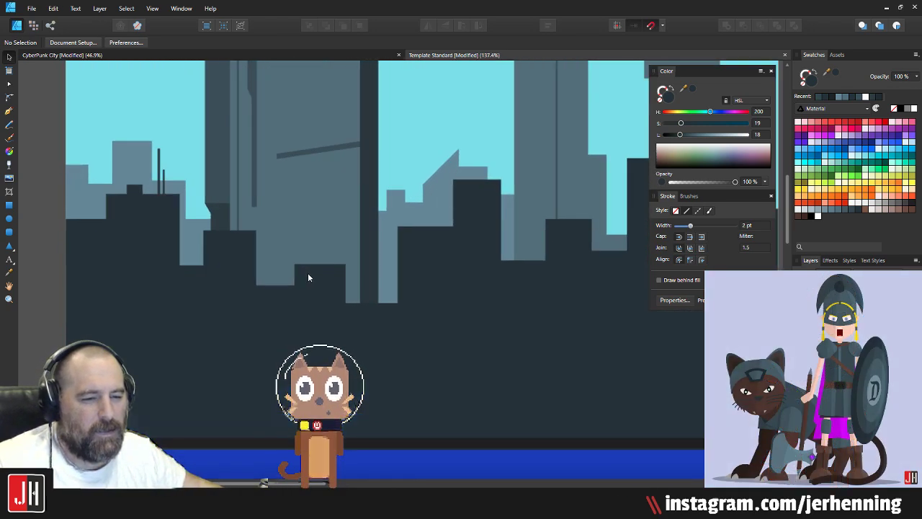
scroll(327, 250, "down", 3)
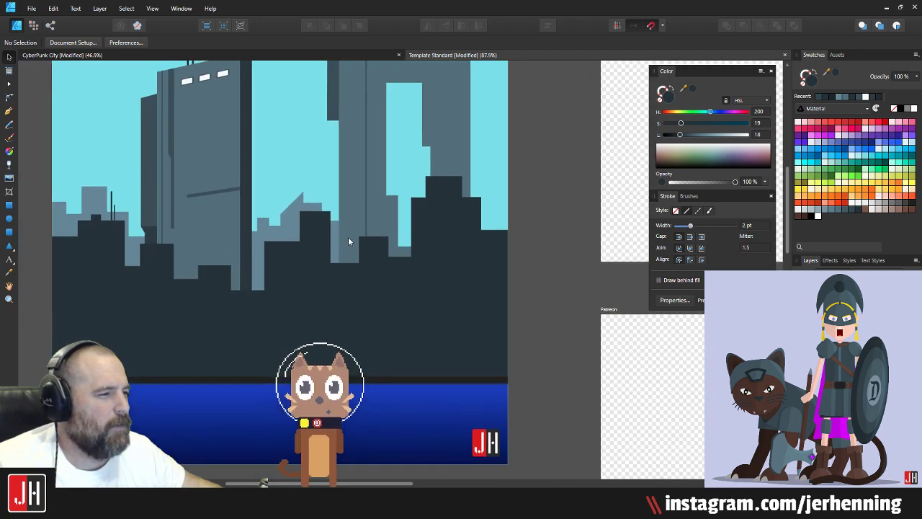
scroll(347, 287, "up", 4)
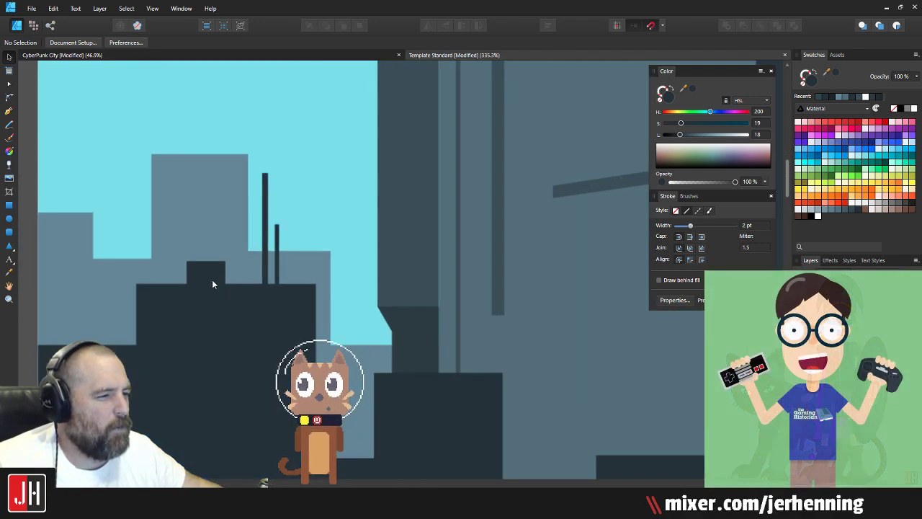
scroll(372, 283, "down", 5)
left_click_drag(439, 249, 323, 198)
Step: Try moving the dark ground strip up and cutting out the blue water to uncover the skyline's base
left_click(355, 356)
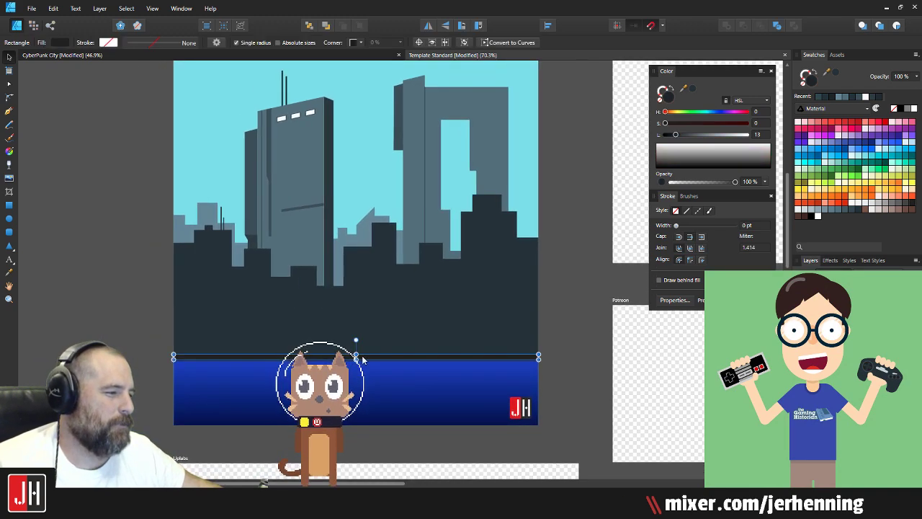
left_click_drag(382, 367, 356, 340)
left_click(374, 376)
key("ctrl+x")
left_click(364, 357)
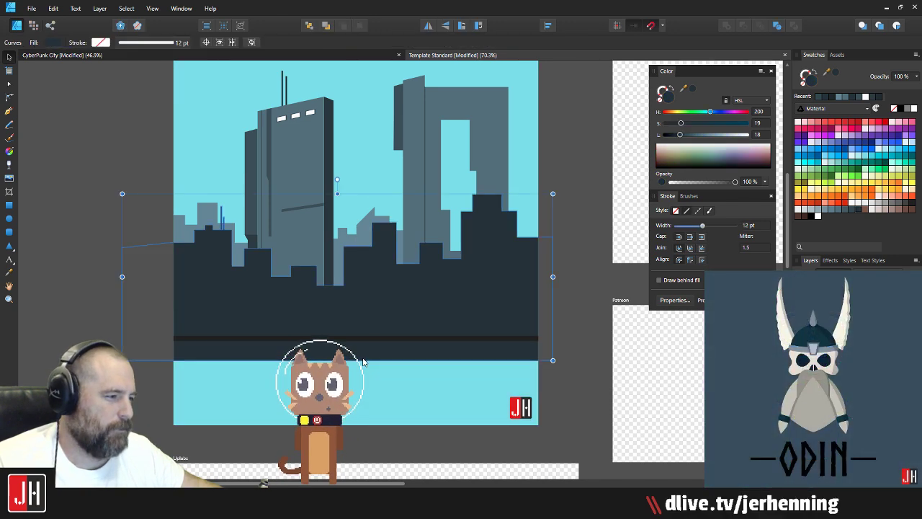
key("ctrl+v")
left_click(551, 363)
Step: Save the document with the Instagram artboard's city scene
scroll(331, 293, "down", 3)
left_click_drag(332, 293, 328, 340)
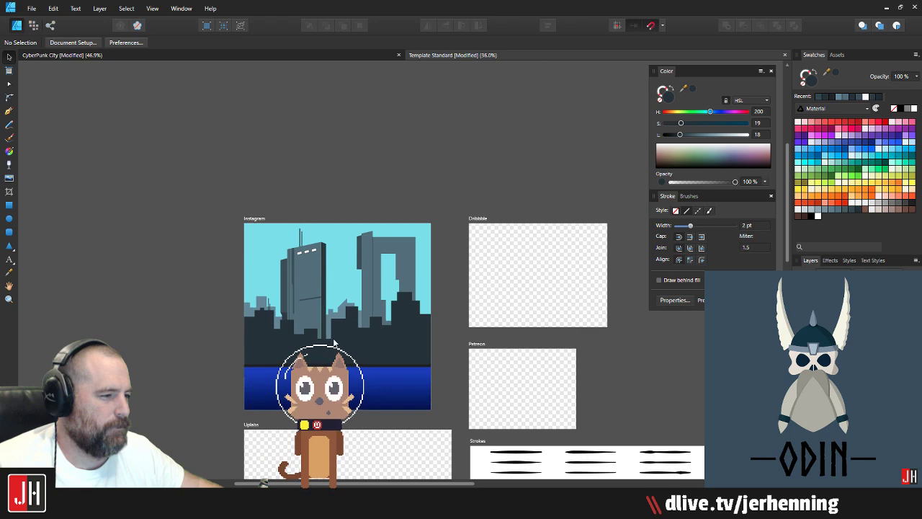
scroll(340, 341, "up", 4)
key("ctrl+s")
left_click_drag(403, 318, 359, 375)
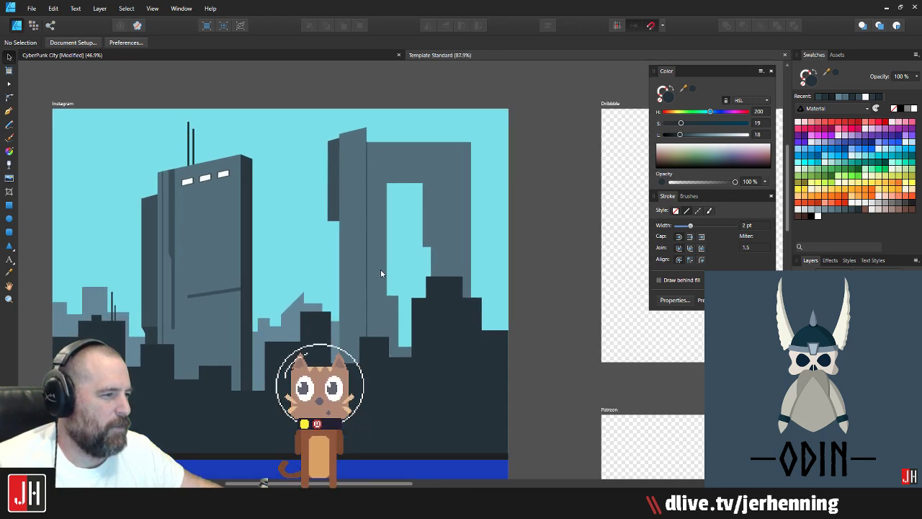
left_click_drag(336, 304, 398, 323)
Step: Draw a full-width rectangle from the Instagram artboard's upper edge down to the water and send it behind all buildings
scroll(307, 250, "down", 4)
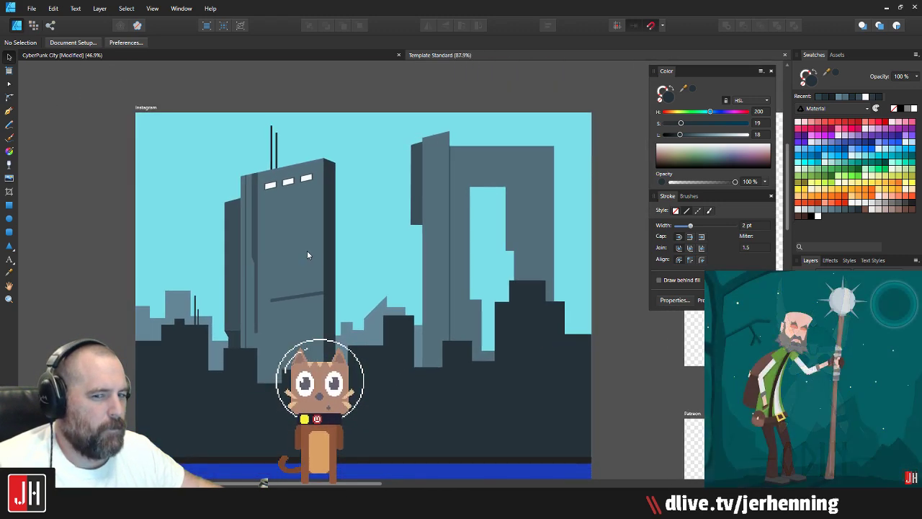
scroll(264, 173, "up", 3)
scroll(260, 201, "left", 1)
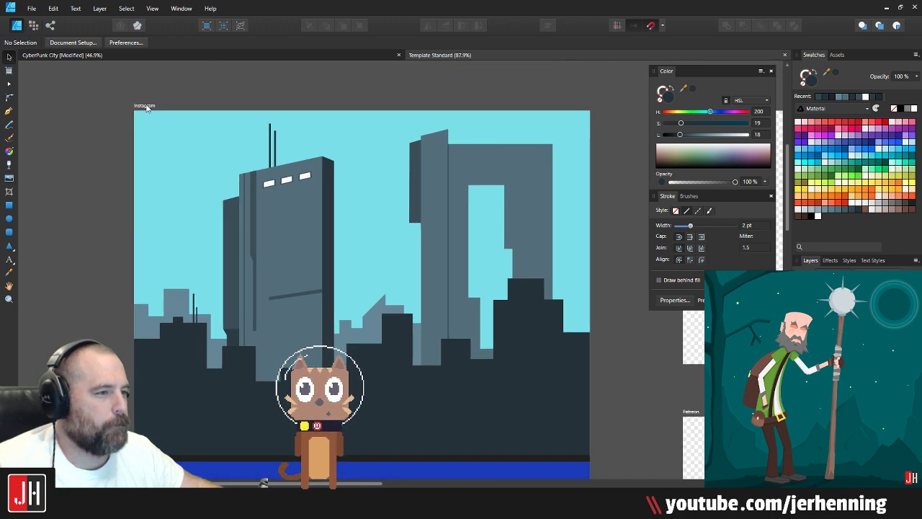
key("m")
left_click_drag(134, 110, 589, 461)
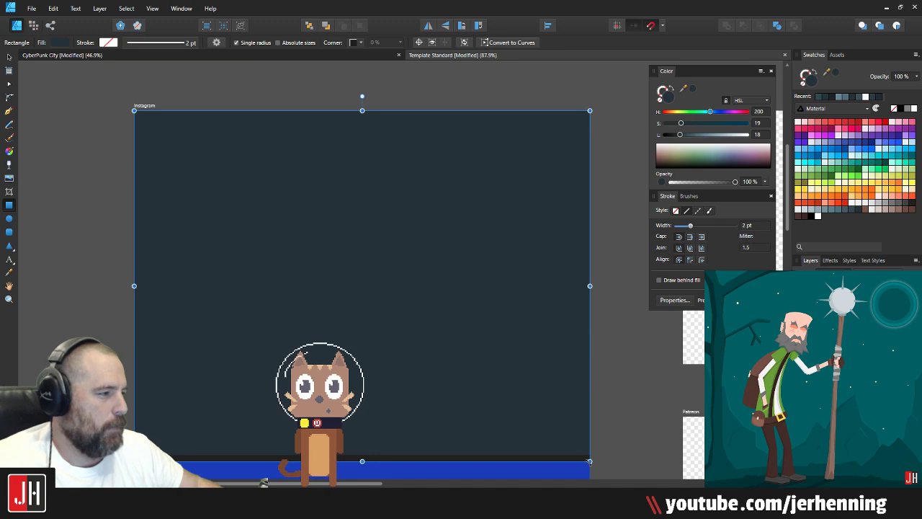
key("ctrl+shift+bracketleft")
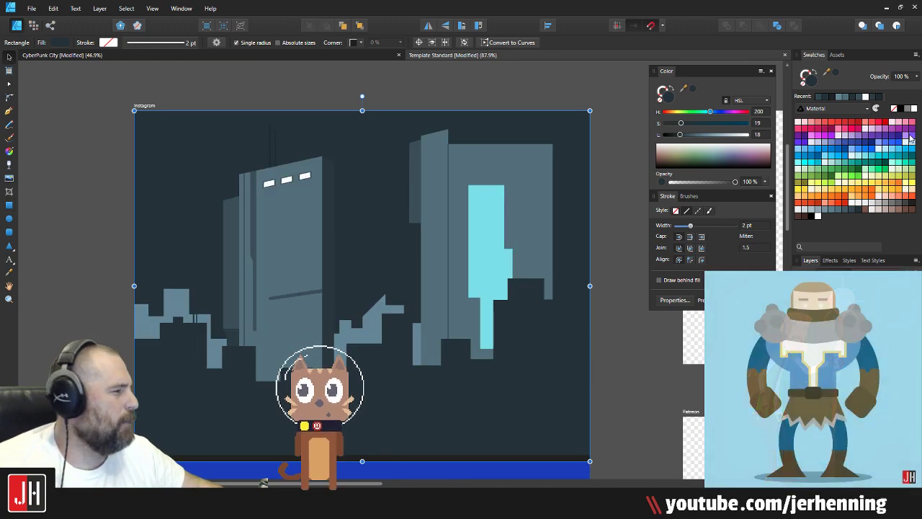
Step: Fill the sky rectangle with deep blue and apply a vertical linear gradient that darkens to navy at the top
left_click(867, 145)
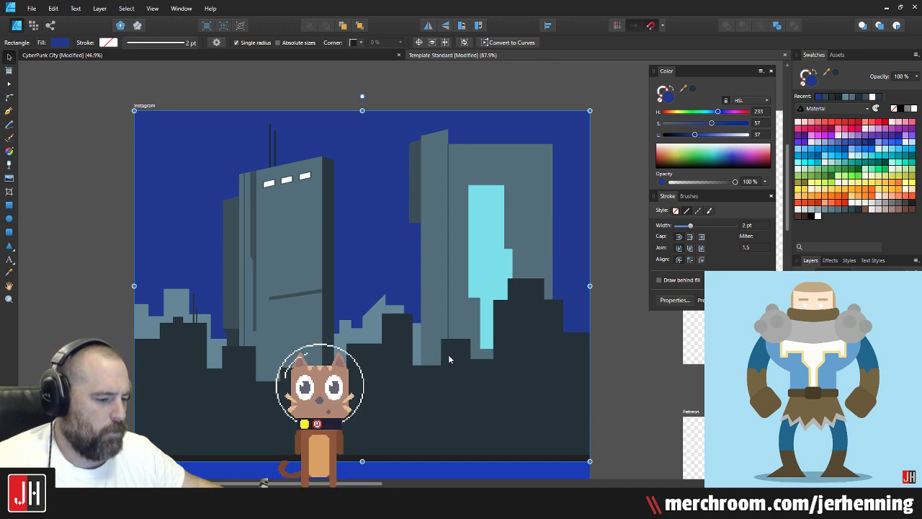
key("g")
left_click_drag(353, 435, 354, 218)
left_click_drag(346, 313, 353, 124)
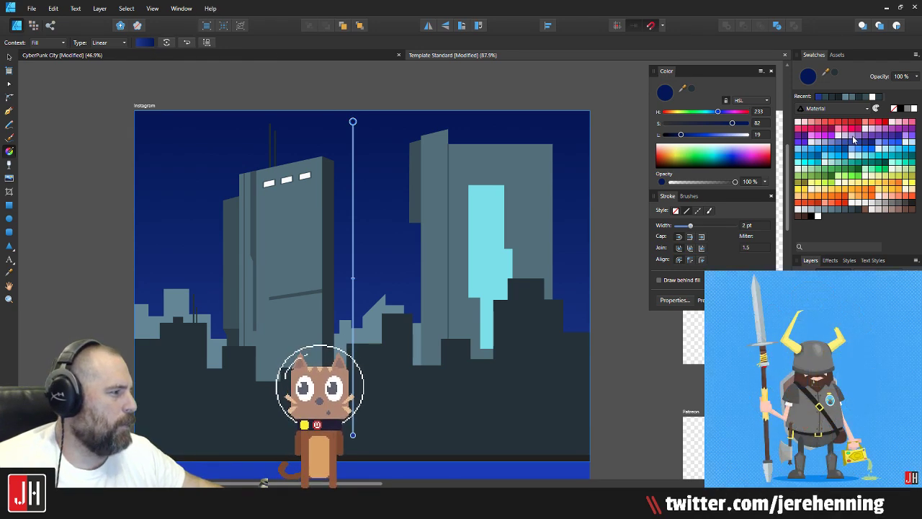
Step: Recolor the sky gradient's upper stop to HSL 206, 99, 31 and its lower stop to HSL 206, 99, 51
left_click(820, 158)
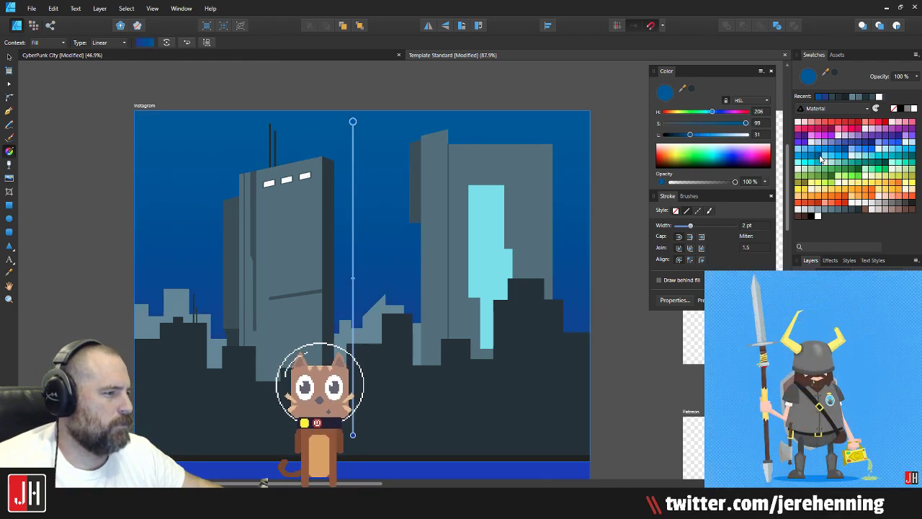
left_click(353, 435)
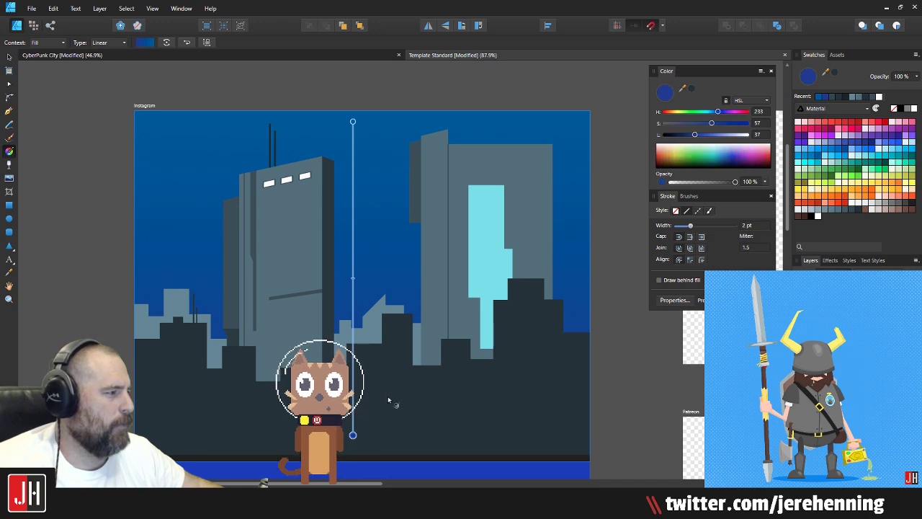
left_click(353, 121)
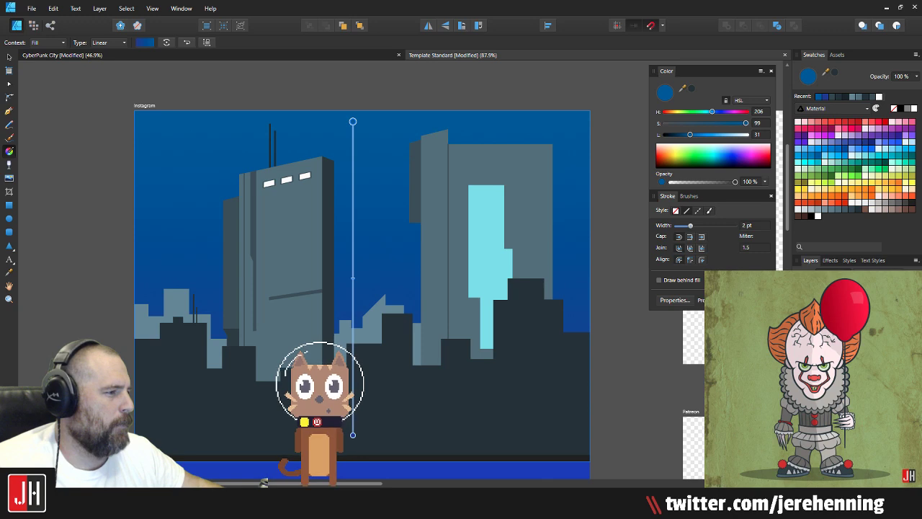
left_click(353, 435)
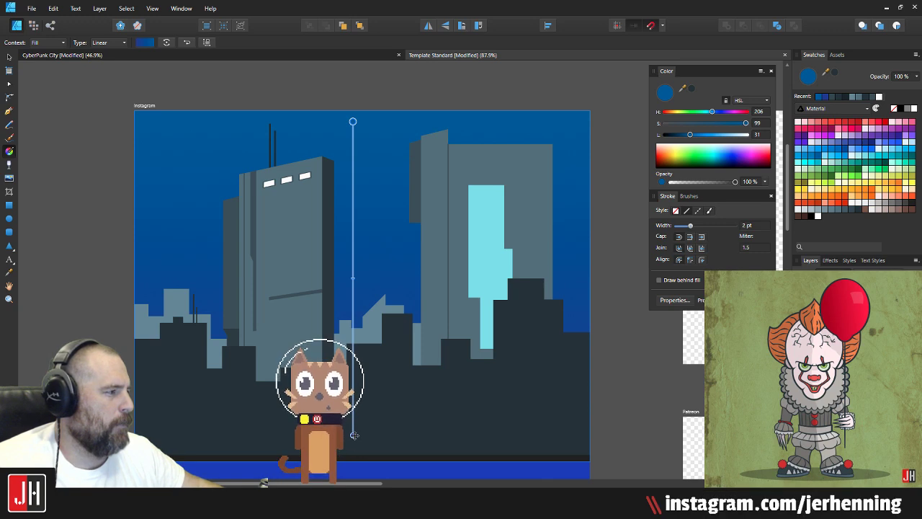
left_click(820, 157)
left_click_drag(690, 135, 707, 137)
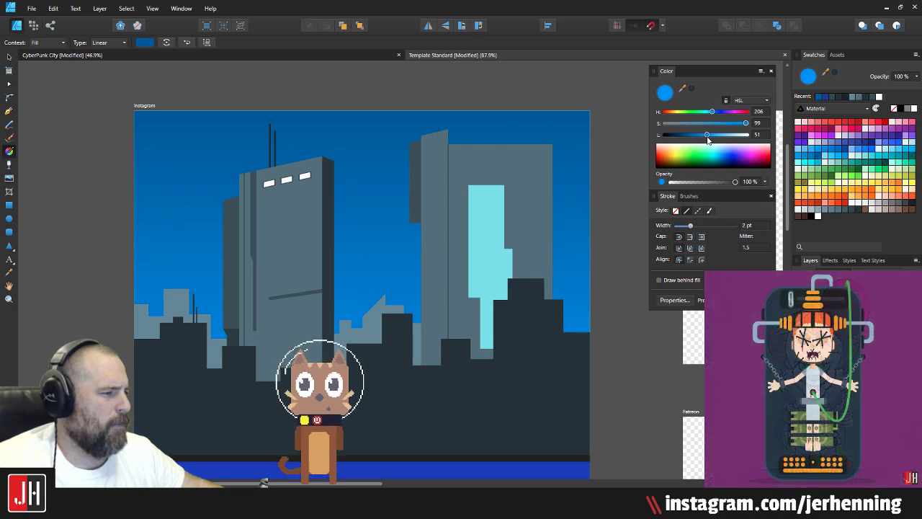
Step: Nudge the cyan opening shape slightly up and cut it out of the right-hand tower with the Subtract operation
key("v")
left_click(504, 257)
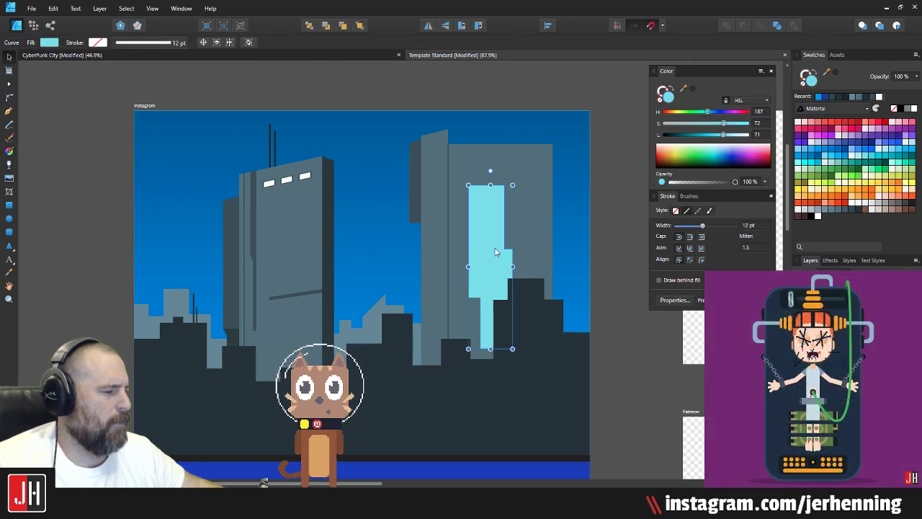
left_click_drag(497, 233, 486, 226)
left_click(527, 207, "shift")
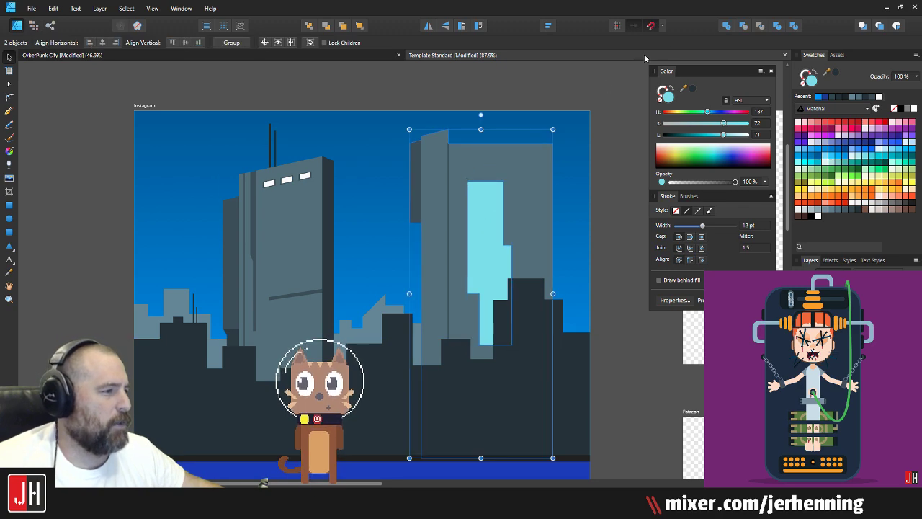
left_click(744, 26)
left_click(612, 252)
Step: Narrow the right-hand tower's opening by shifting all of its left-edge nodes slightly to the right
scroll(506, 271, "down", 2)
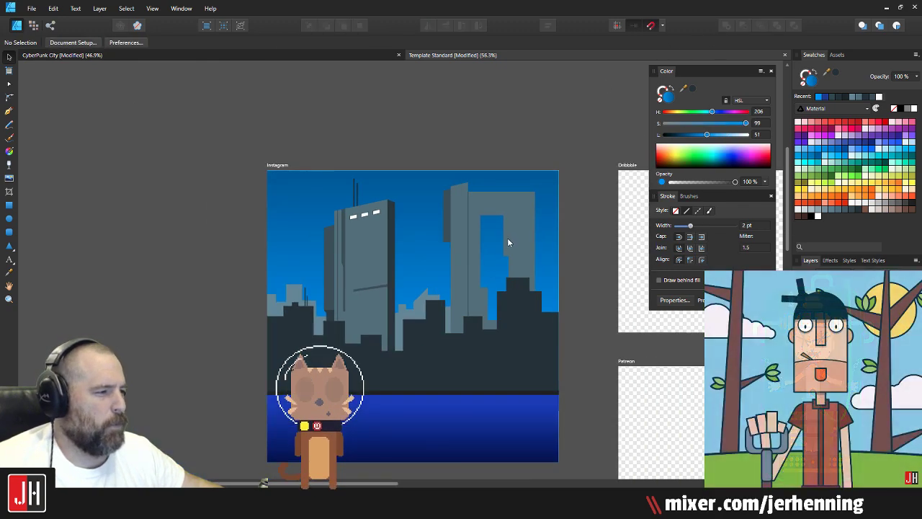
scroll(508, 230, "up", 5)
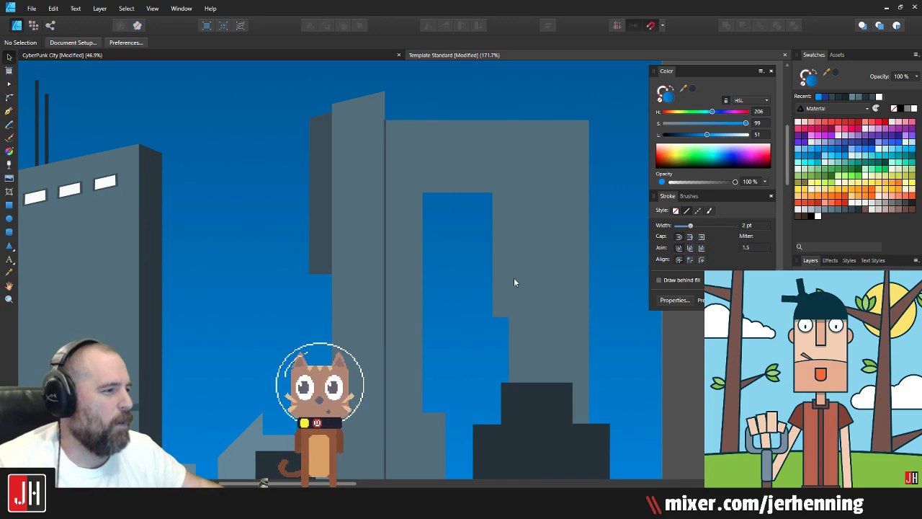
key("a")
left_click(519, 214)
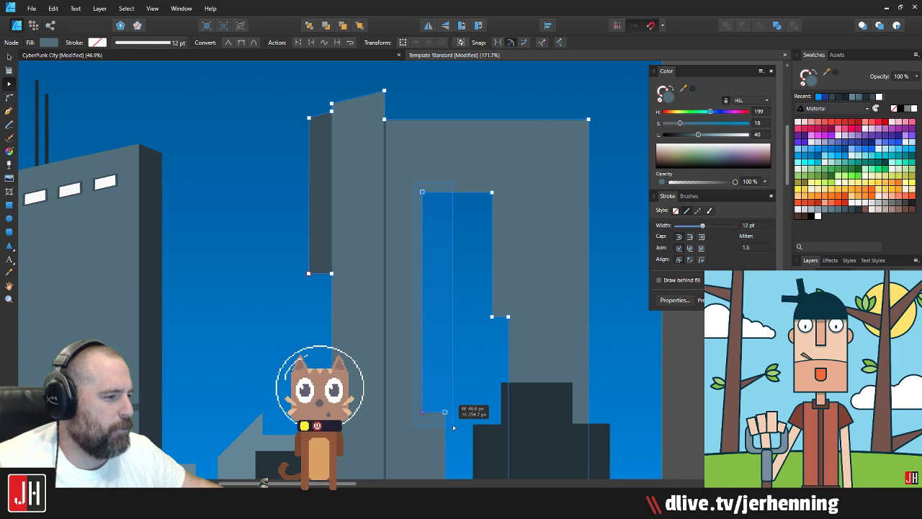
left_click_drag(464, 403, 462, 281)
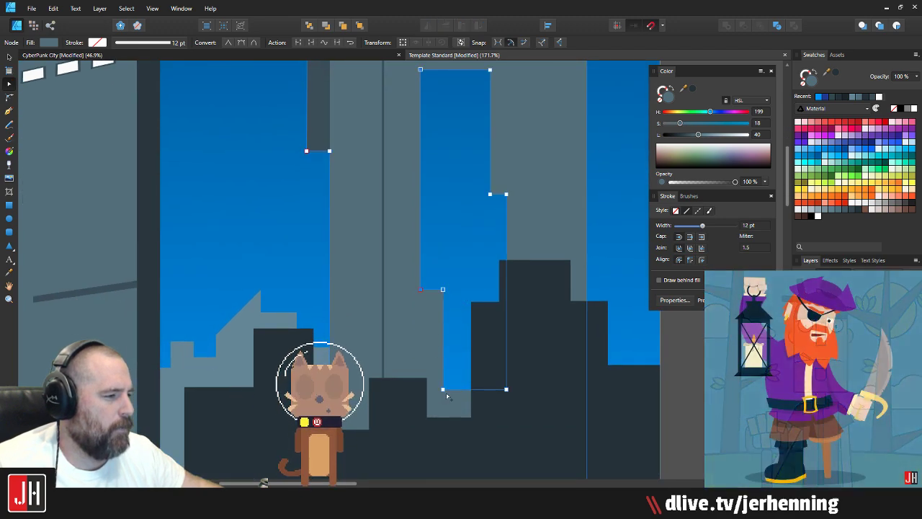
left_click_drag(443, 390, 455, 389)
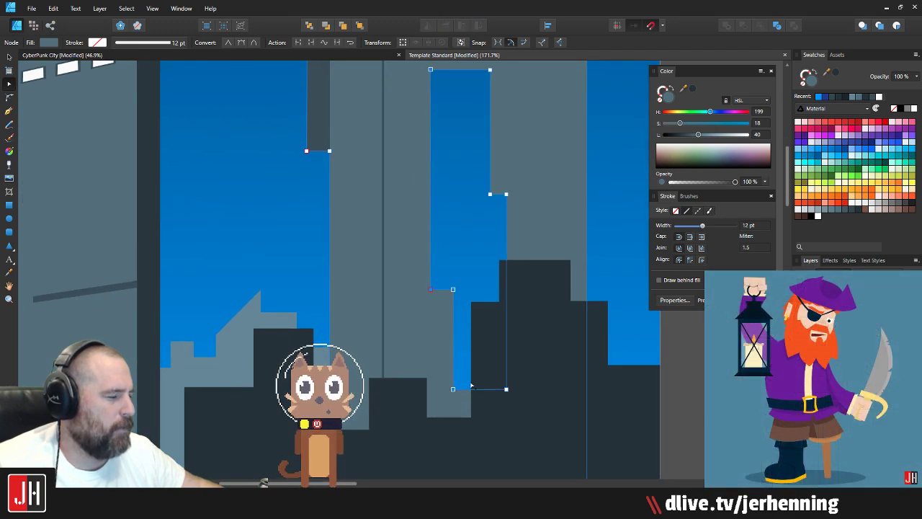
Step: Draw a thin closed horizontal bar with the Pen tool across the upper part of the right tower's blue opening
key("v")
left_click(627, 246)
scroll(538, 276, "down", 4)
left_click_drag(526, 249, 458, 278)
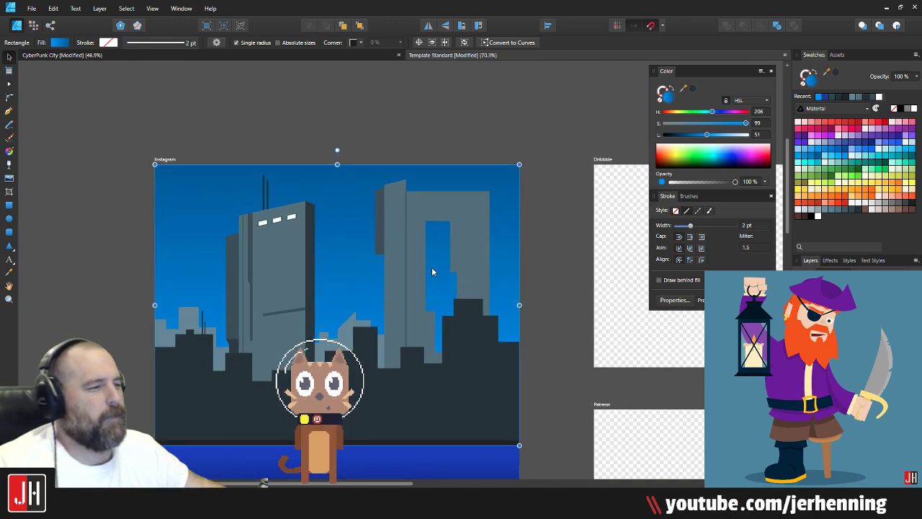
scroll(433, 267, "up", 6)
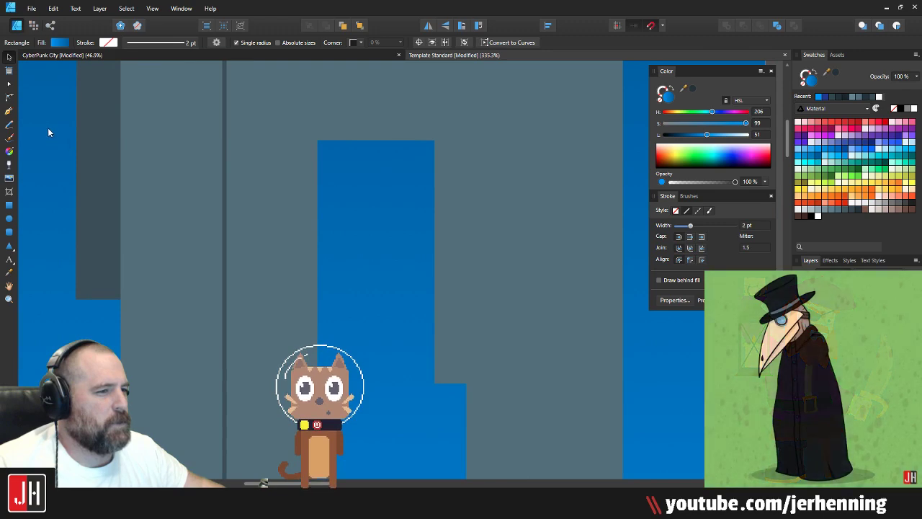
left_click(9, 111)
scroll(337, 247, "up", 2)
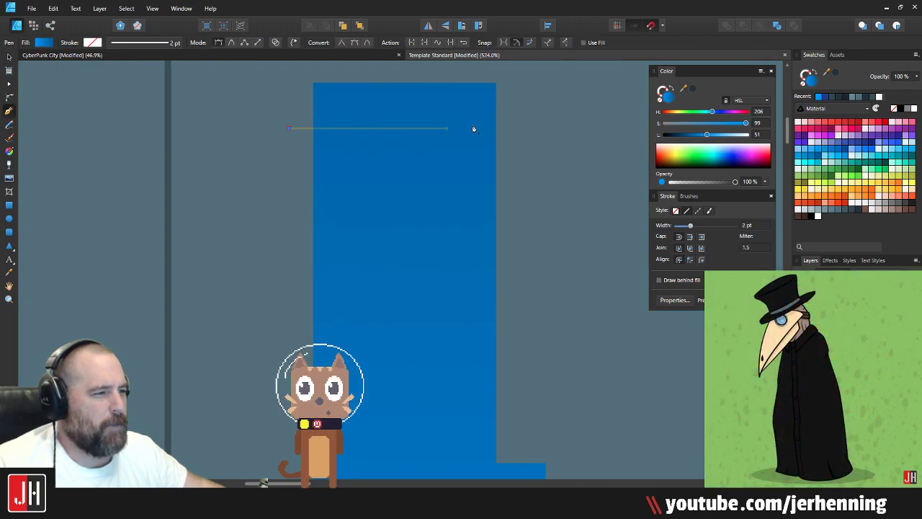
left_click(524, 130)
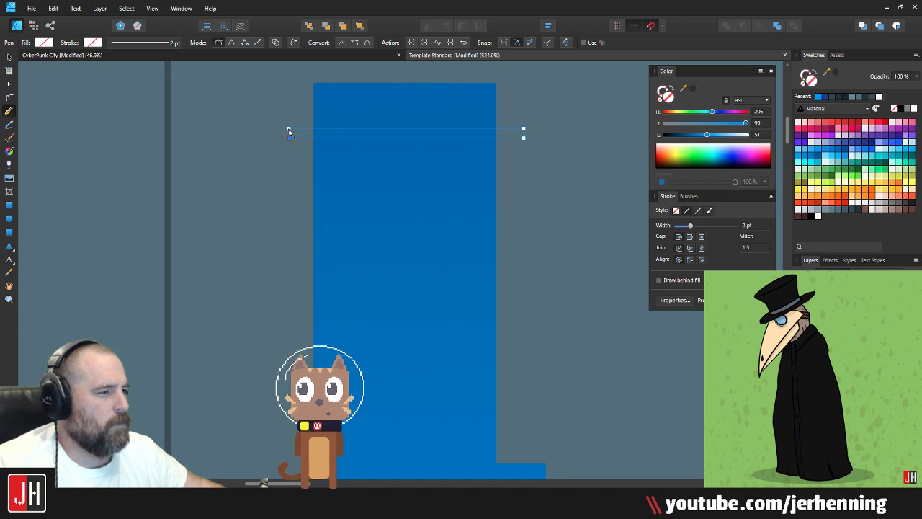
left_click(289, 129)
scroll(304, 156, "down", 8)
left_click_drag(309, 164, 380, 171)
Step: Fill the thin bar with the dark slate sampled from the left tower's shaded side and place it behind the right tower
key("i")
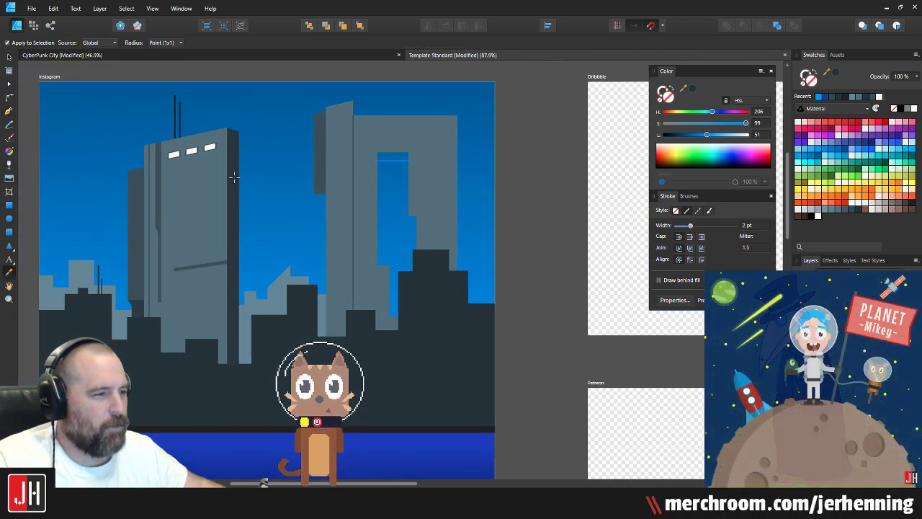
left_click(233, 172)
key("v")
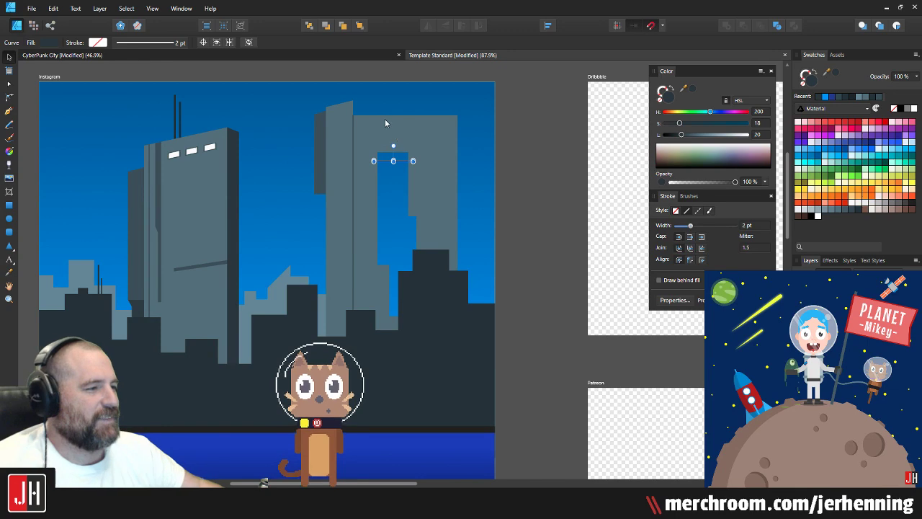
left_click(563, 178)
scroll(379, 163, "up", 5)
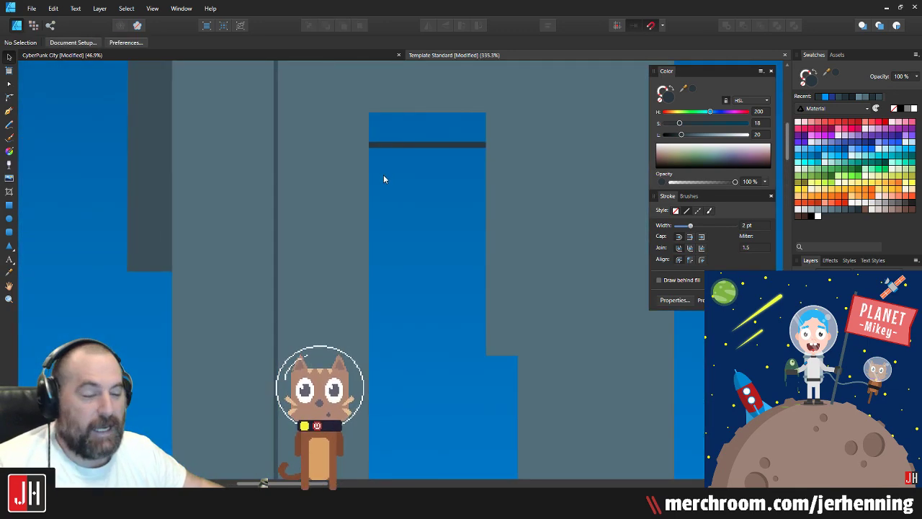
Step: Draw a short vertical post with the Pen tool hanging from the bar near the opening's right edge, filled with the same dark slate
left_click(9, 111)
scroll(472, 154, "up", 3)
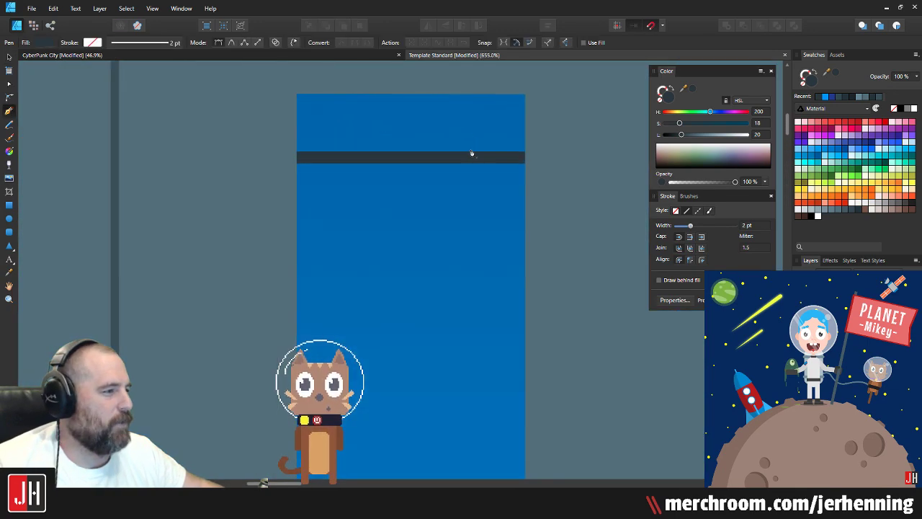
left_click(456, 152)
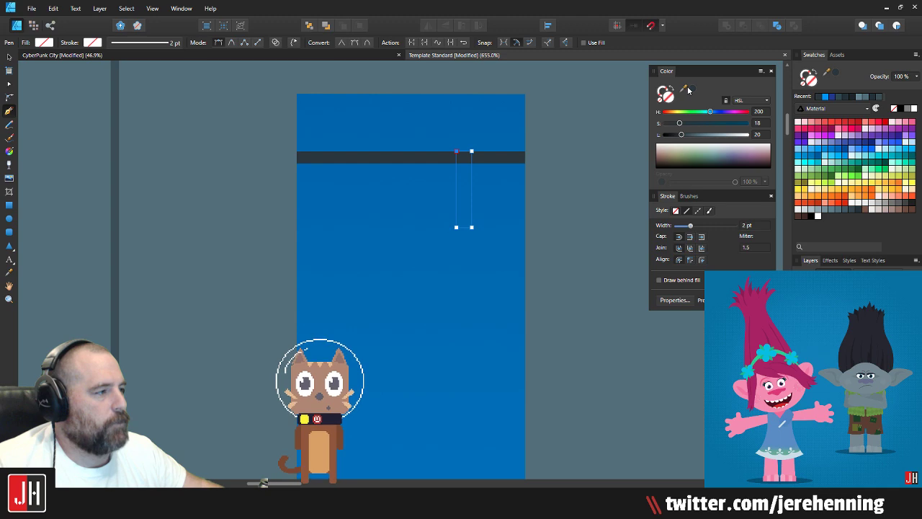
left_click(692, 89)
Step: Duplicate the vertical post and rotate the copy to a horizontal piece extending right from the post's base
key("v")
left_click_drag(470, 180, 481, 218)
left_click(552, 195)
scroll(509, 221, "down", 3)
scroll(508, 221, "up", 3)
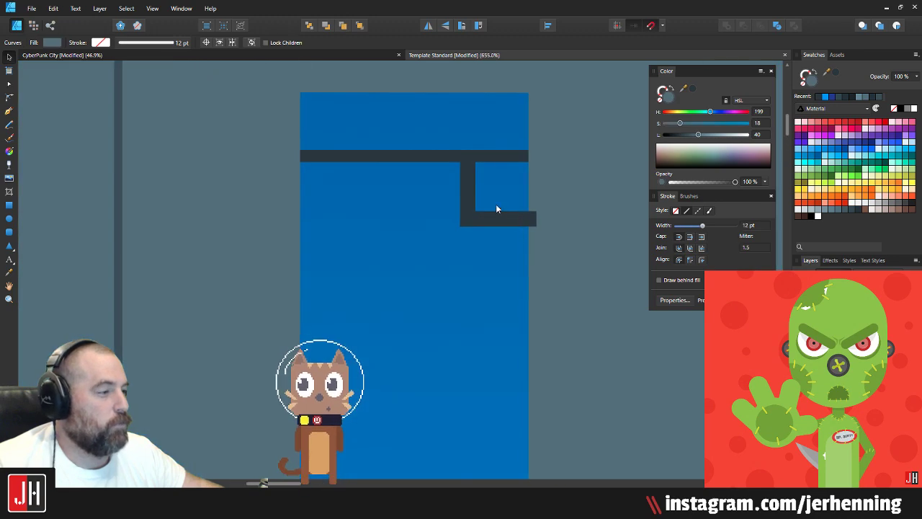
Step: Narrow the vertical post slightly from its right side and delete the thicker horizontal piece at its base
left_click(474, 180)
scroll(475, 186, "up", 3)
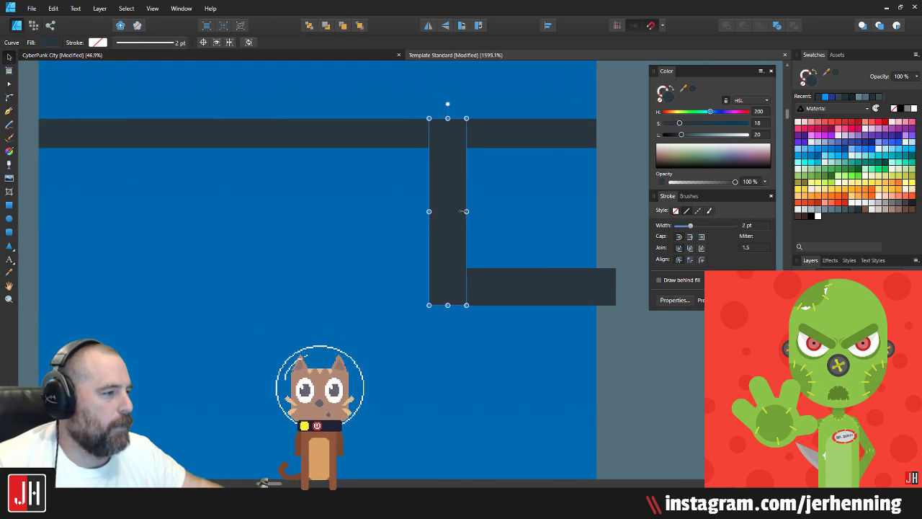
left_click_drag(461, 212, 455, 211)
key("Delete")
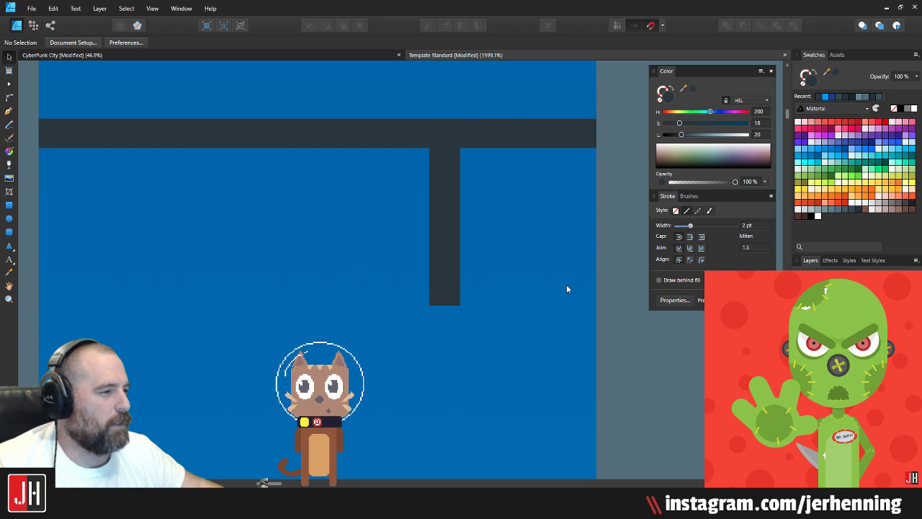
Step: Duplicate the narrowed post and rotate the copy 90° so it extends right from the post's base
left_click(448, 218)
left_click_drag(457, 212, 515, 209, "alt")
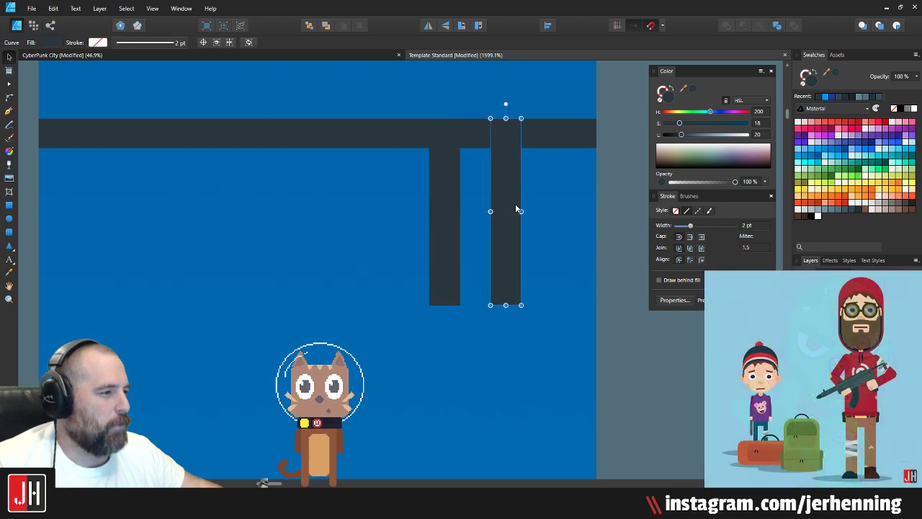
left_click_drag(486, 113, 476, 295)
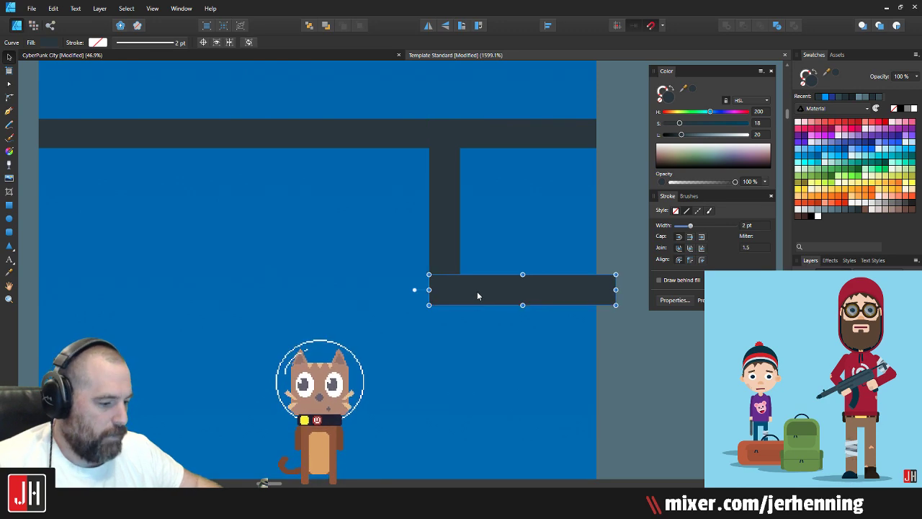
Step: Reorder the horizontal piece so it sits behind the right tower but in front of the sky
key("ctrl+shift+bracketleft")
key("ctrl+bracketright")
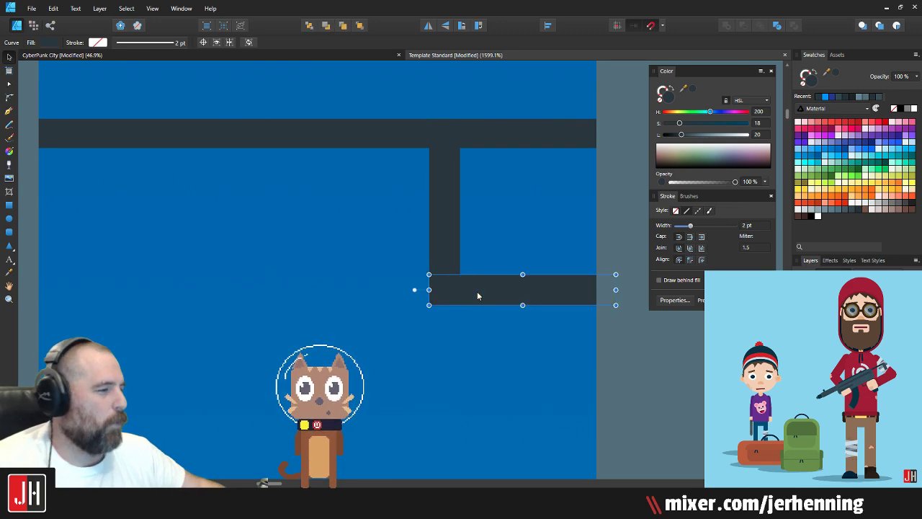
scroll(476, 293, "down", 9)
scroll(410, 420, "down", 3)
left_click(538, 407)
scroll(440, 402, "up", 6)
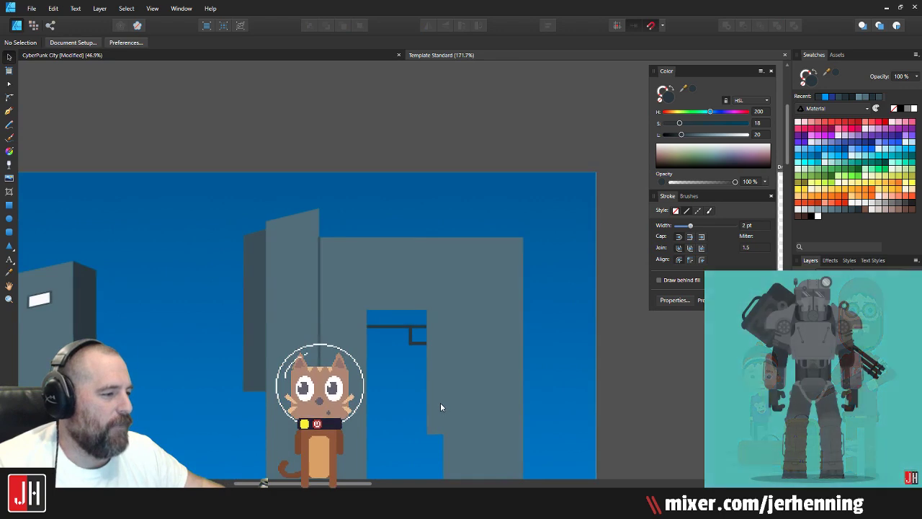
Step: Inspect the overall skyline composition and the antennas on the left foreground building up close
scroll(470, 270, "down", 2)
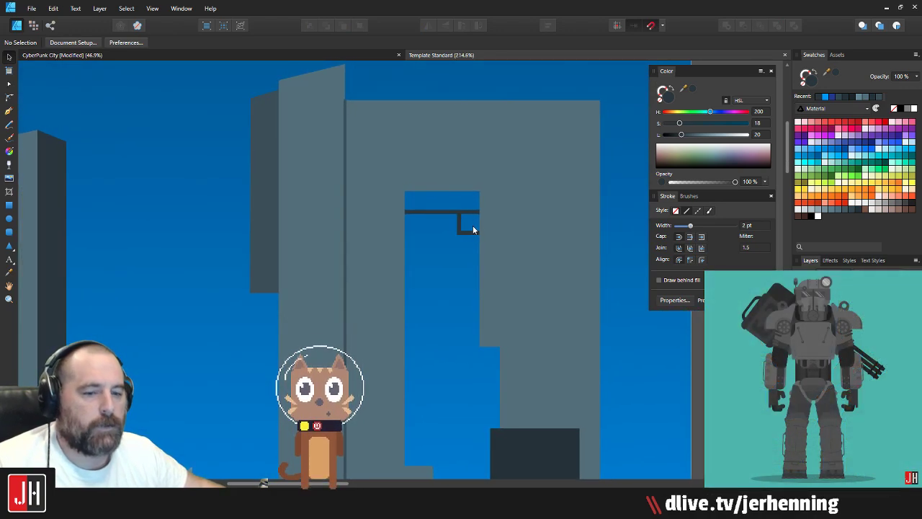
scroll(455, 245, "down", 5)
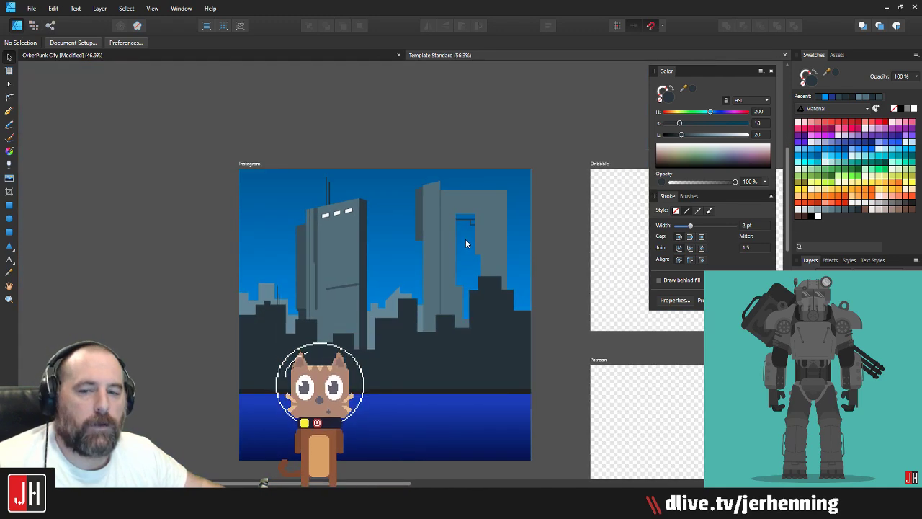
scroll(414, 267, "up", 3)
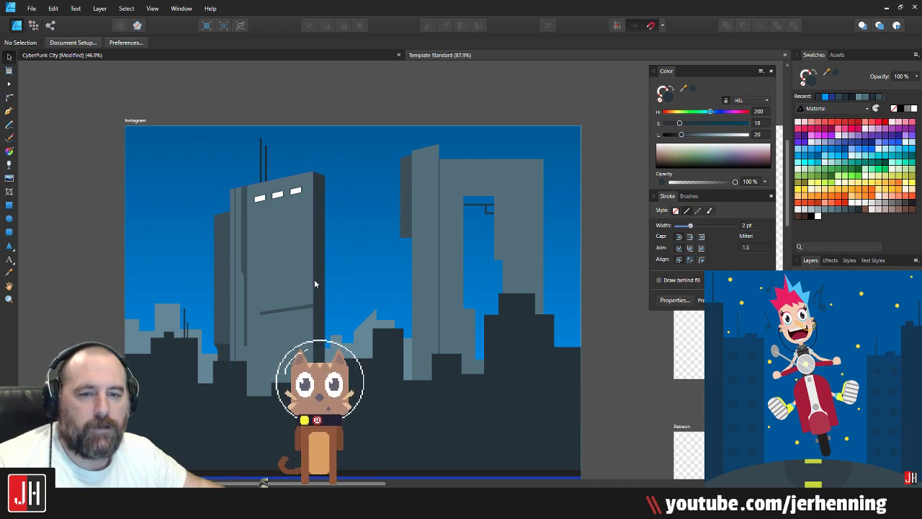
scroll(317, 278, "up", 4)
scroll(278, 270, "up", 1)
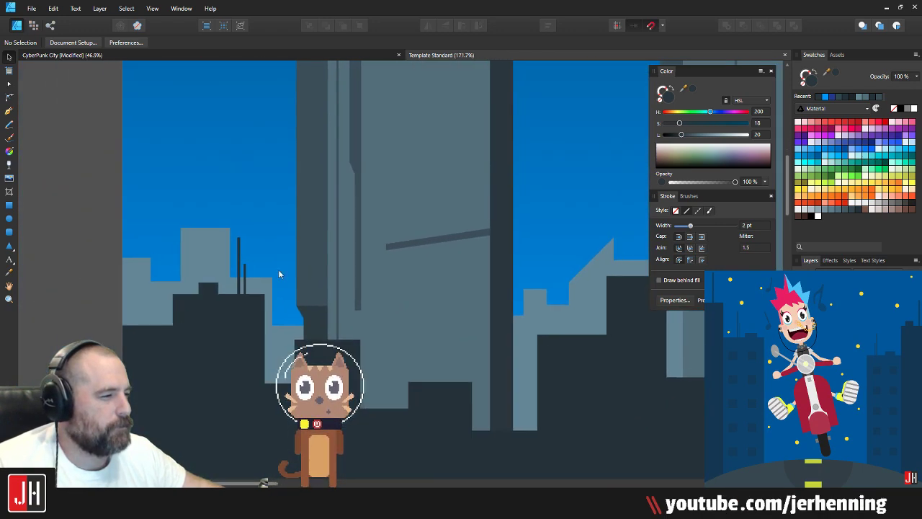
scroll(487, 276, "up", 3)
scroll(419, 303, "up", 3)
scroll(495, 208, "up", 2)
key("a")
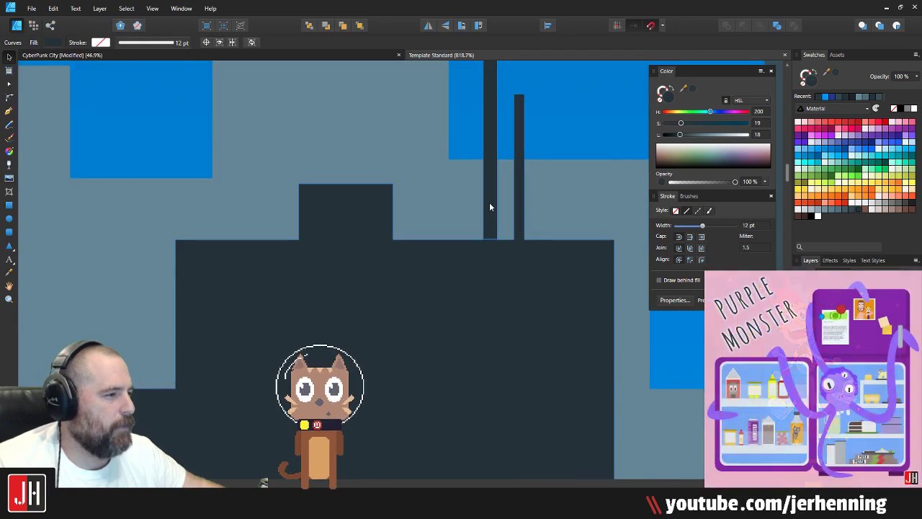
left_click(497, 252)
key("v")
scroll(486, 264, "down", 9)
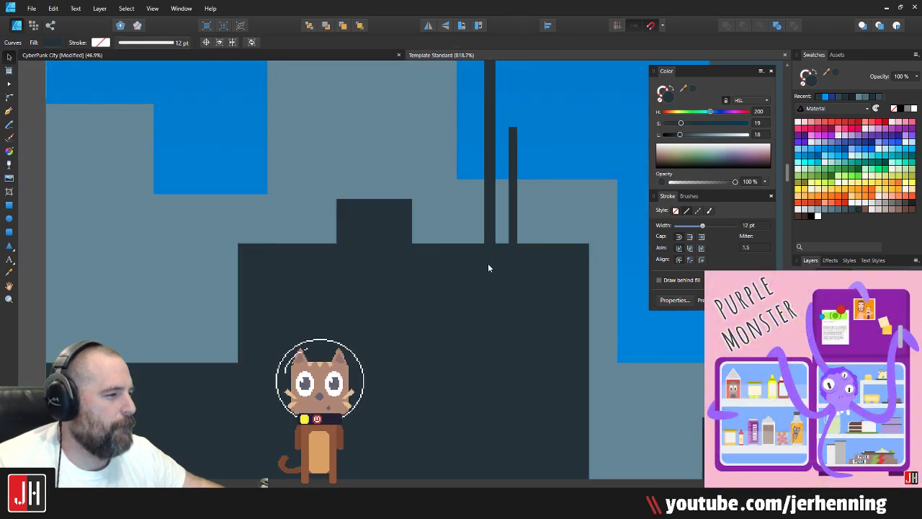
key("ctrl+d")
left_click_drag(634, 227, 329, 238)
scroll(370, 237, "down", 3)
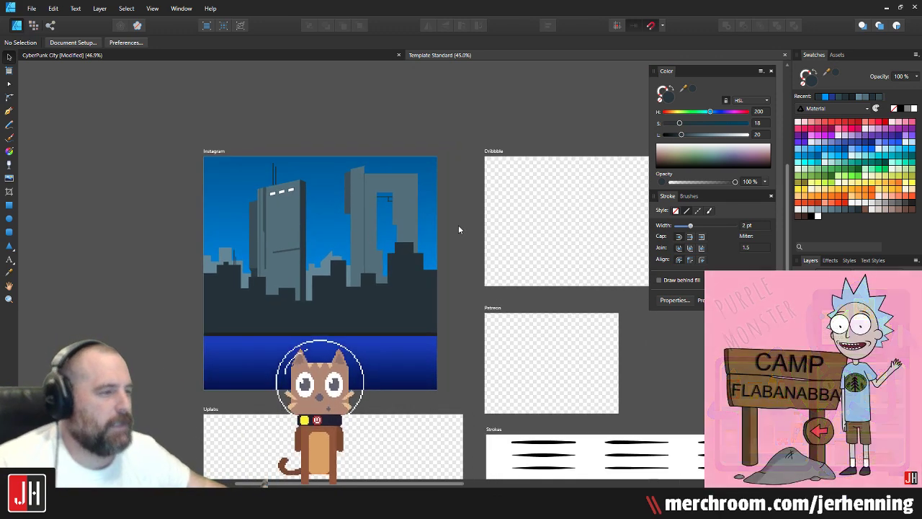
scroll(401, 205, "up", 6)
scroll(337, 256, "down", 2)
scroll(344, 268, "down", 3)
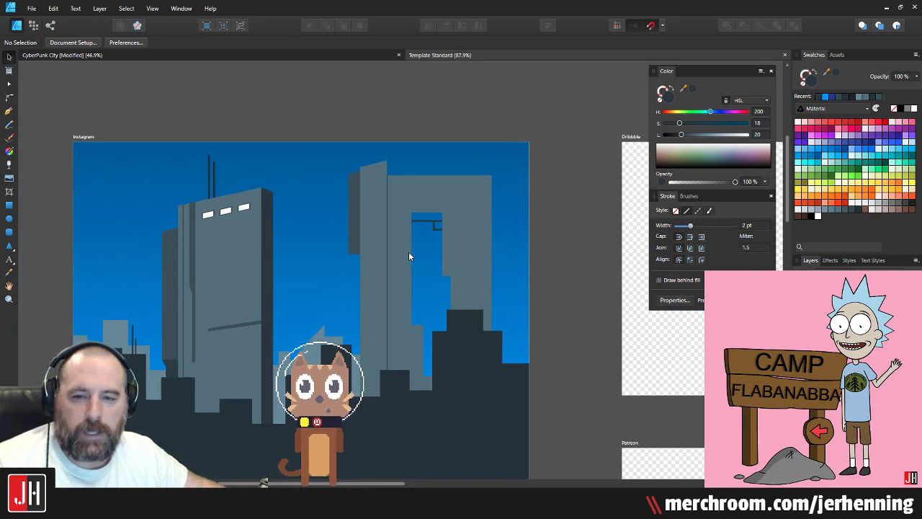
Step: Shift the vertical seam line on the right tower slightly right so it lines up with the tall front panel's edge
scroll(414, 241, "up", 5)
scroll(335, 134, "up", 2)
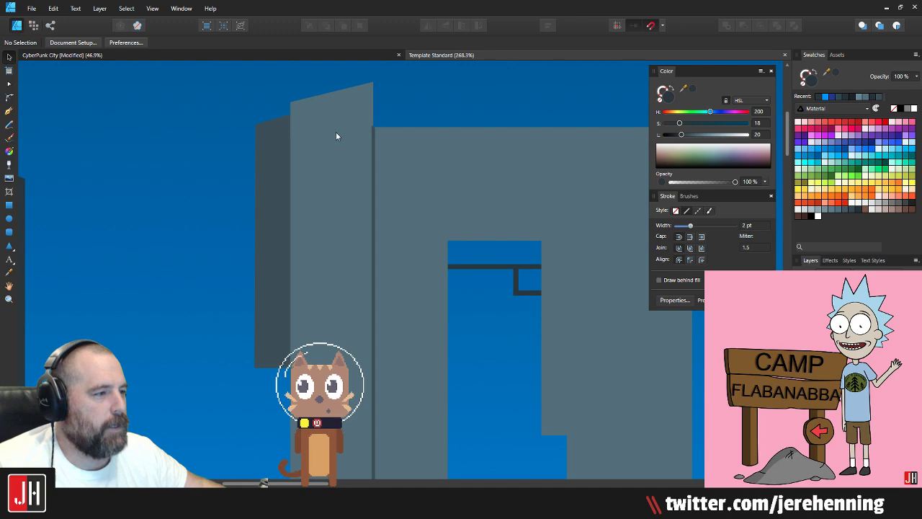
scroll(280, 138, "up", 1)
scroll(395, 131, "up", 3)
left_click(397, 125)
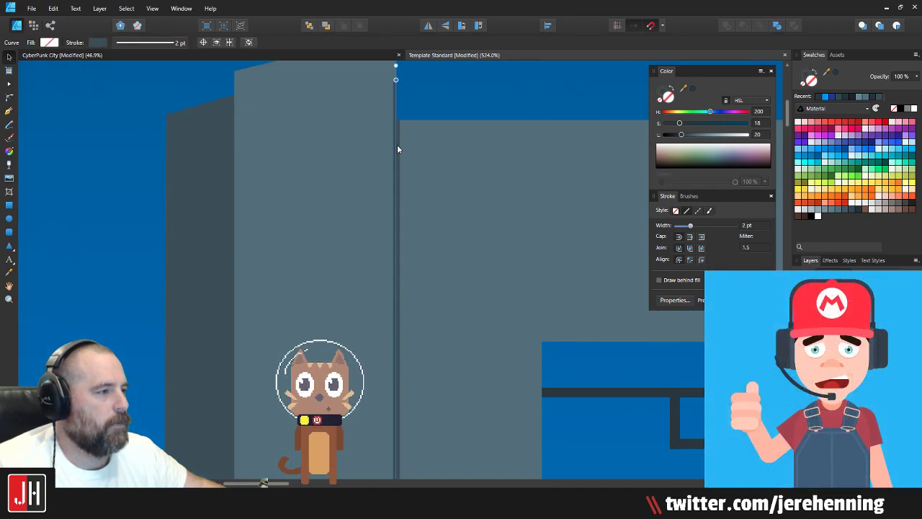
left_click_drag(397, 148, 401, 149)
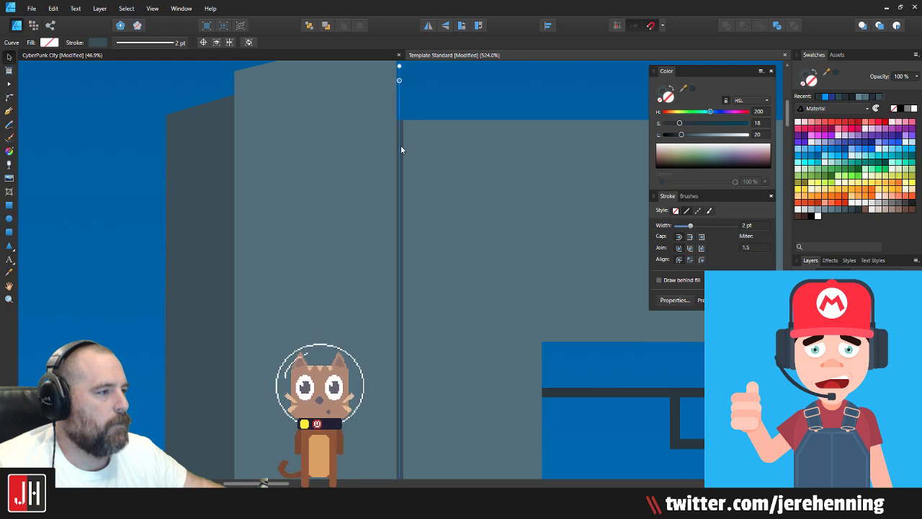
left_click(440, 95)
scroll(442, 130, "down", 10)
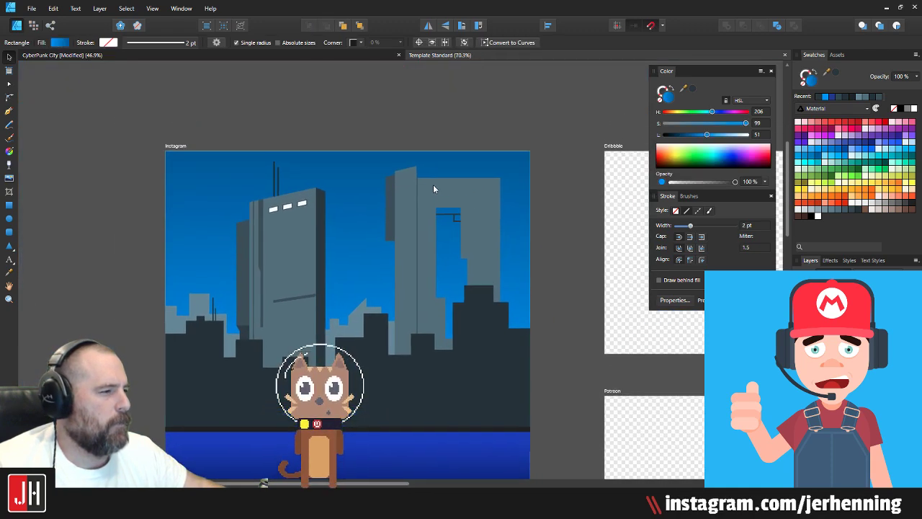
Step: Draw a long, thin rounded rectangle across the top of the right tower's slanted front panel
scroll(436, 187, "up", 3)
scroll(396, 179, "up", 4)
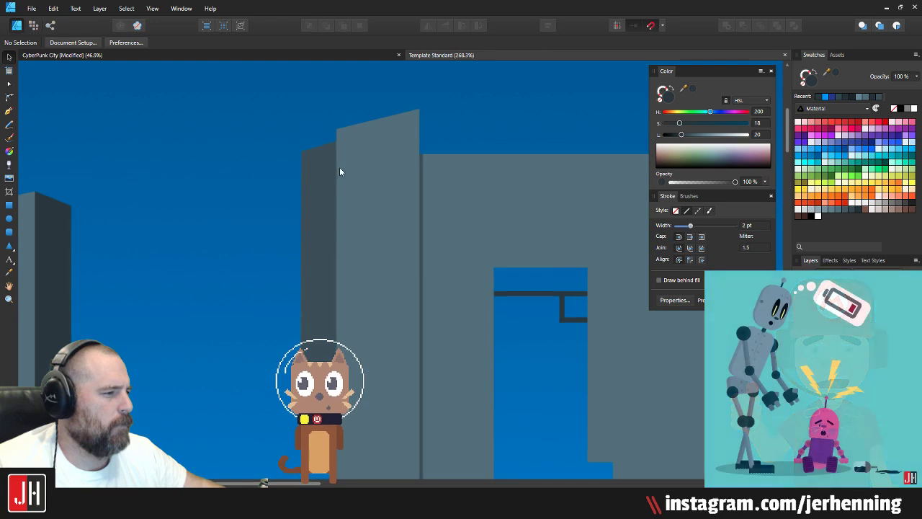
left_click(9, 231)
scroll(427, 121, "up", 3)
left_click_drag(212, 146, 380, 165)
left_click_drag(212, 146, 287, 193)
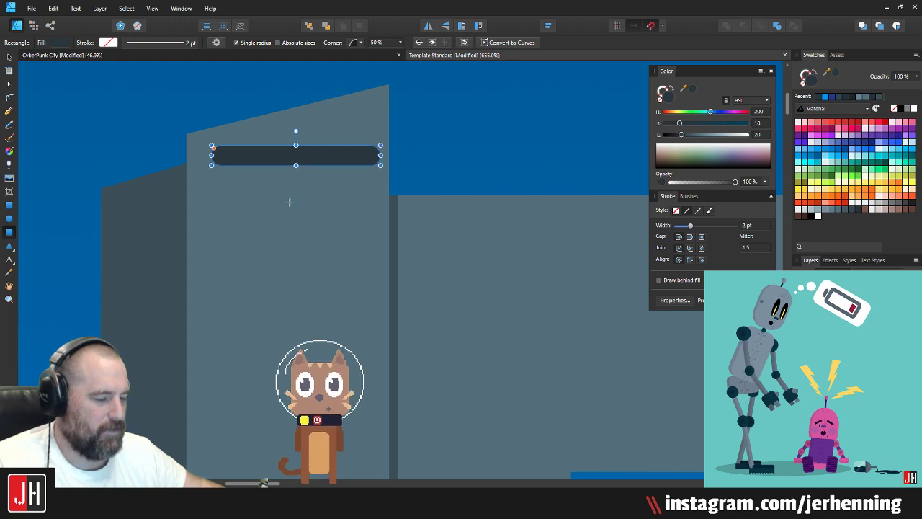
Step: Fill the rounded rectangle with the slate sampled from the right tower's darker side panel
key("i")
left_click(151, 217)
key("v")
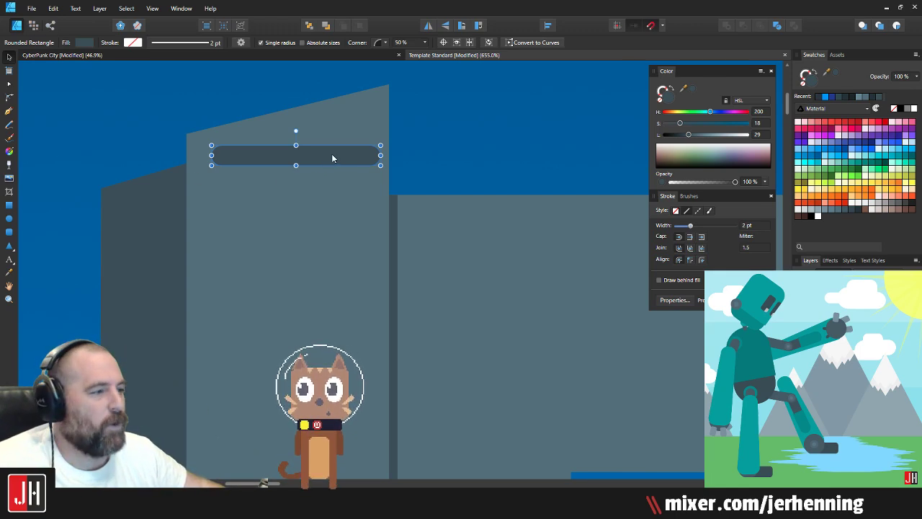
Step: Resize the rounded rectangle to a slimmer, shorter bar and position it roughly centred across the slanted front panel
left_click_drag(380, 145, 315, 156)
left_click(444, 126)
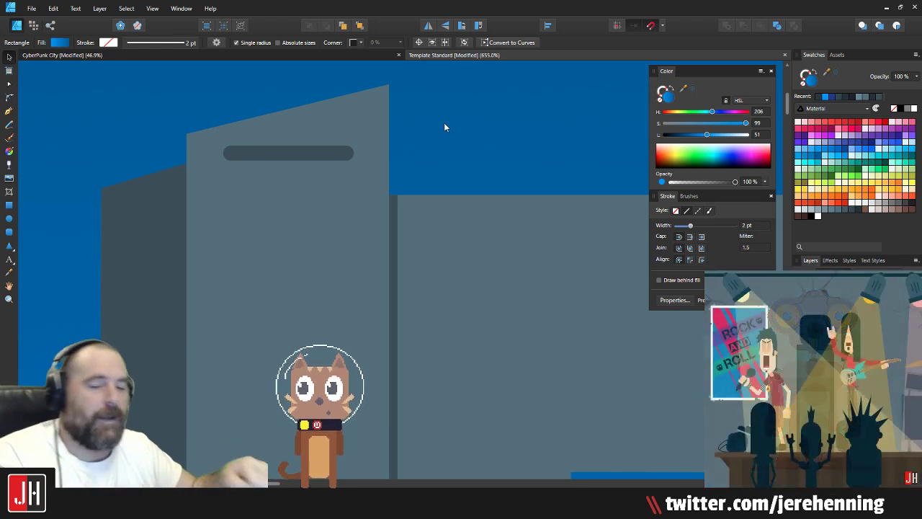
left_click(252, 155)
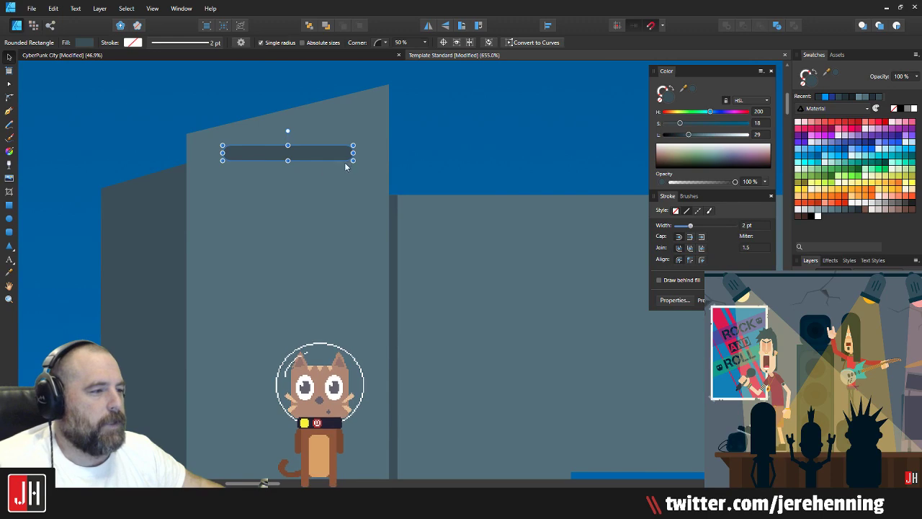
mouse_move(353, 152)
left_mouse_down()
mouse_move(370, 152)
mouse_move(360, 157)
left_mouse_up()
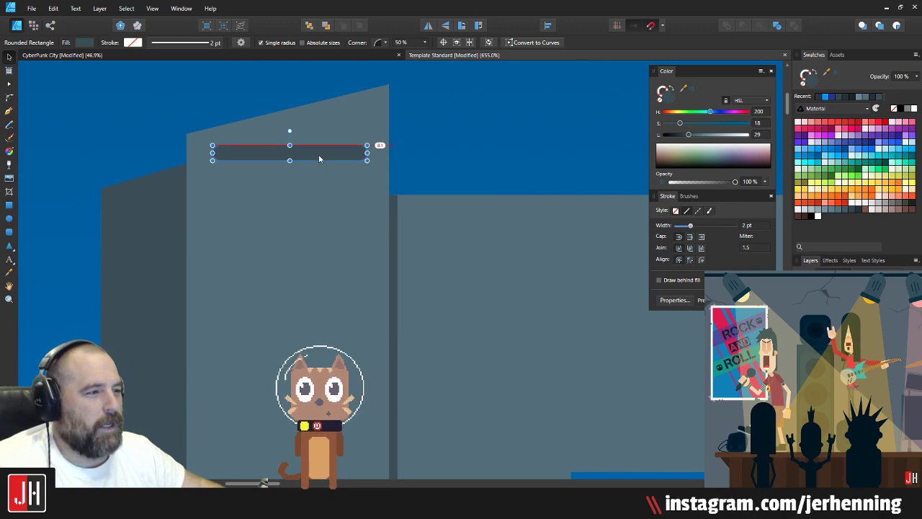
scroll(365, 152, "up", 3)
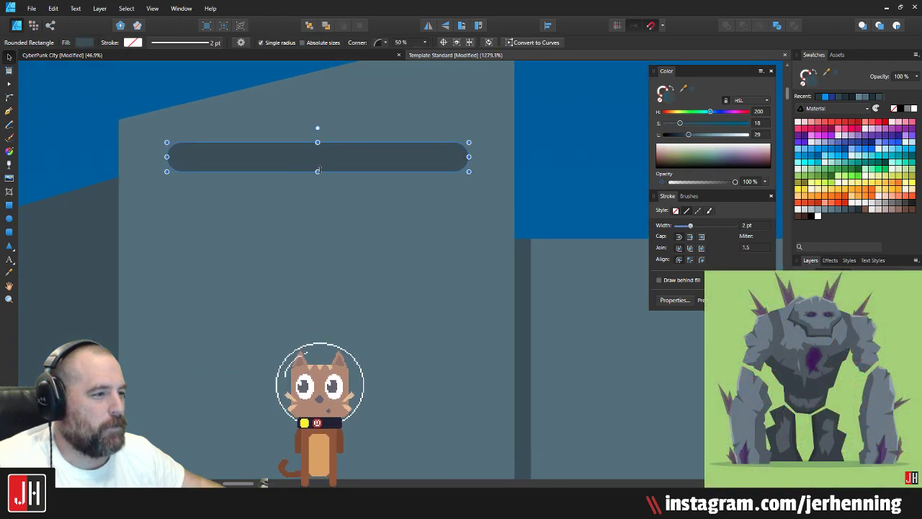
Step: Fine-tune the rounded bar's height by shifting its lower edge very slightly upward
left_click_drag(319, 170, 319, 169)
left_click(545, 155)
scroll(327, 241, "down", 7)
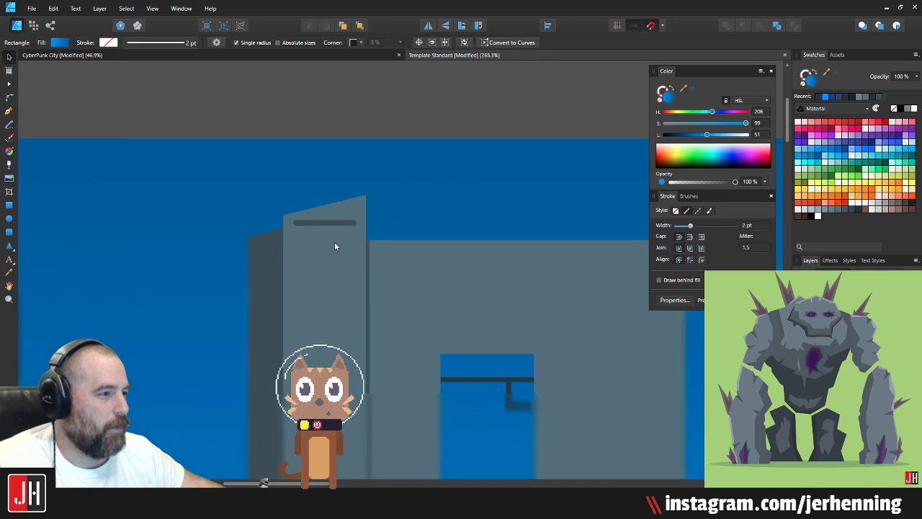
scroll(351, 171, "down", 2)
scroll(333, 186, "up", 6)
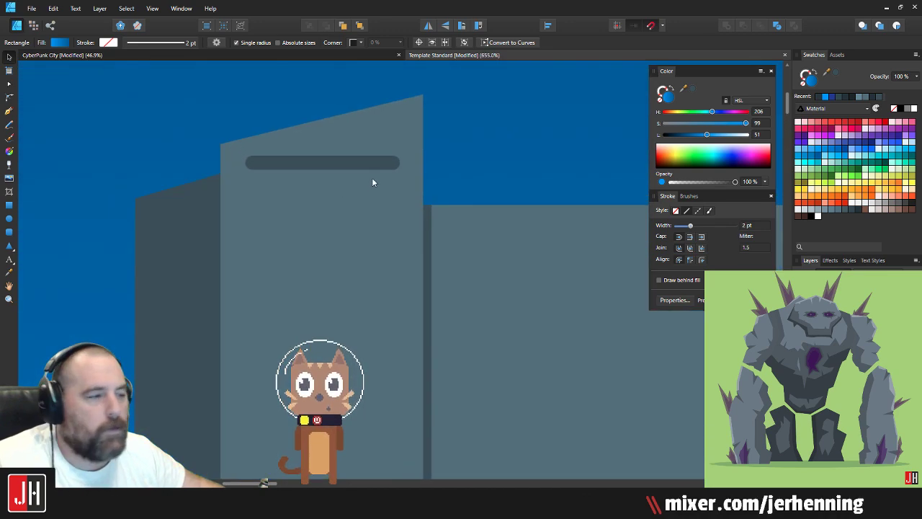
Step: Duplicate the rounded bar on the slanted front panel and offset the copy slightly downward
left_click(370, 161)
scroll(353, 167, "up", 4)
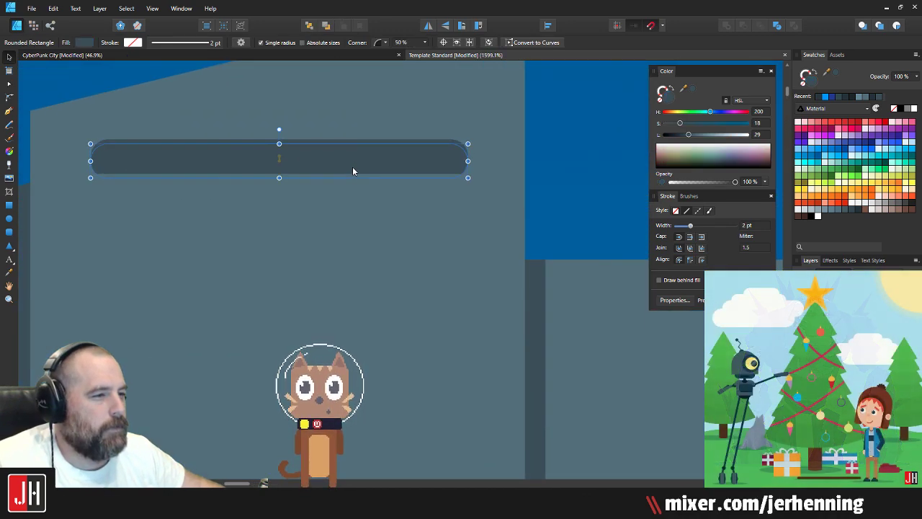
left_click_drag(353, 171, 353, 175)
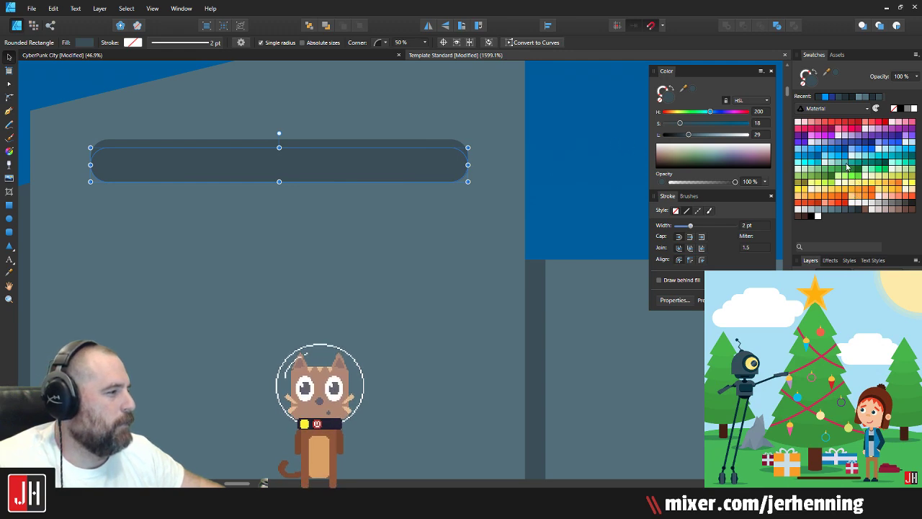
Step: Fill the offset copy with near-white and move it behind the dark bar to form a lower lip
left_click(852, 204)
key("ctrl+[")
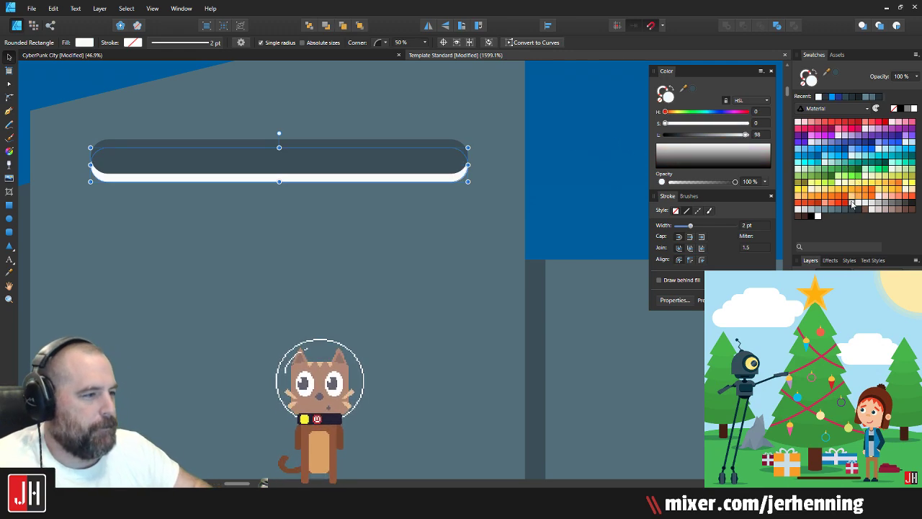
left_click(604, 170)
scroll(325, 197, "down", 8)
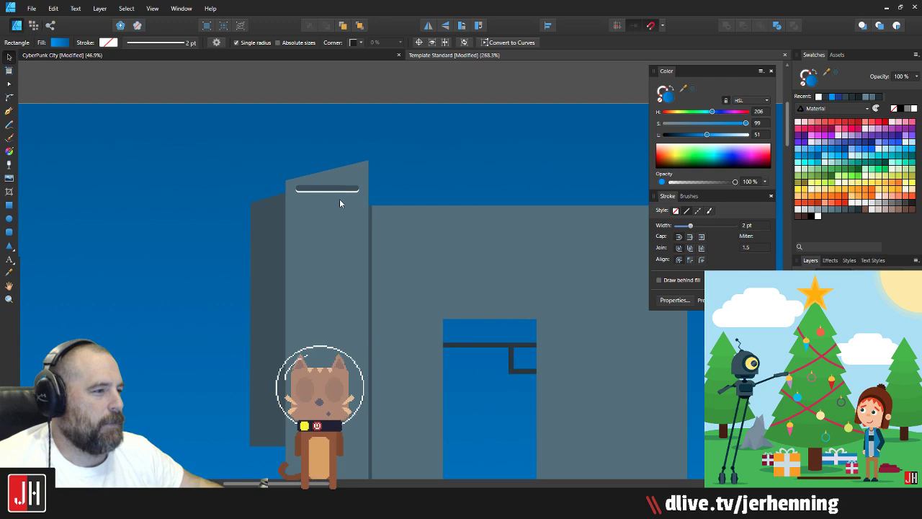
Step: Nudge the near-white bar slightly up so only a thin lip shows beneath the dark bar
scroll(327, 195, "up", 11)
key("m")
scroll(364, 206, "down", 2)
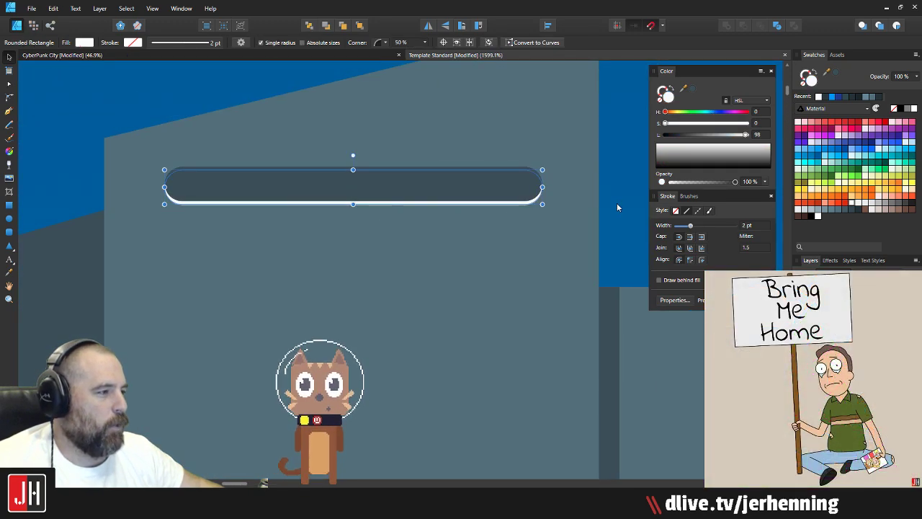
key("m")
scroll(389, 198, "down", 3)
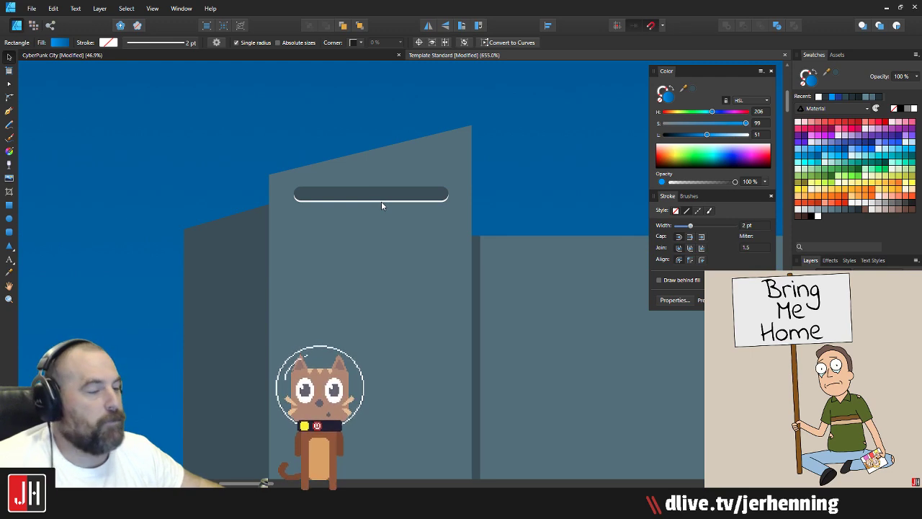
Step: Recolour the near-white lip with the slate sampled from the front panel, lightened to a lightness of 61
scroll(384, 202, "up", 4)
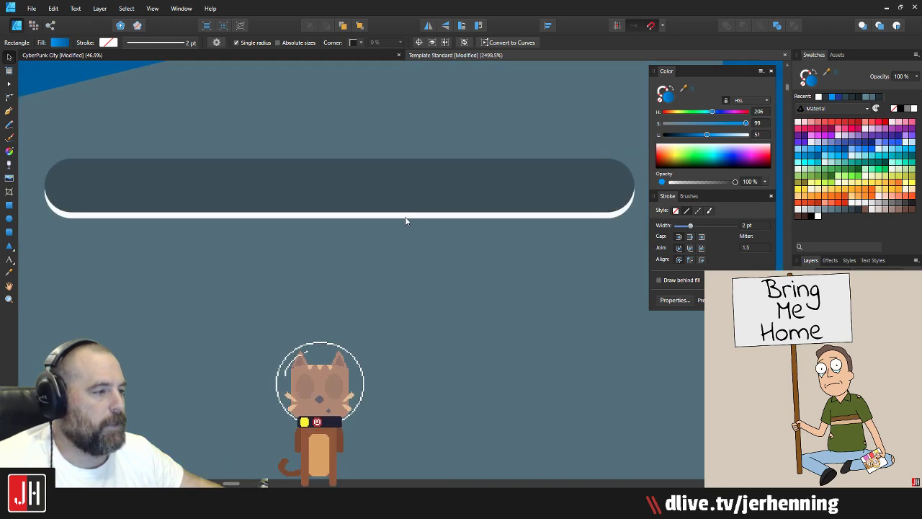
left_click(409, 216)
key("i")
left_click(423, 271)
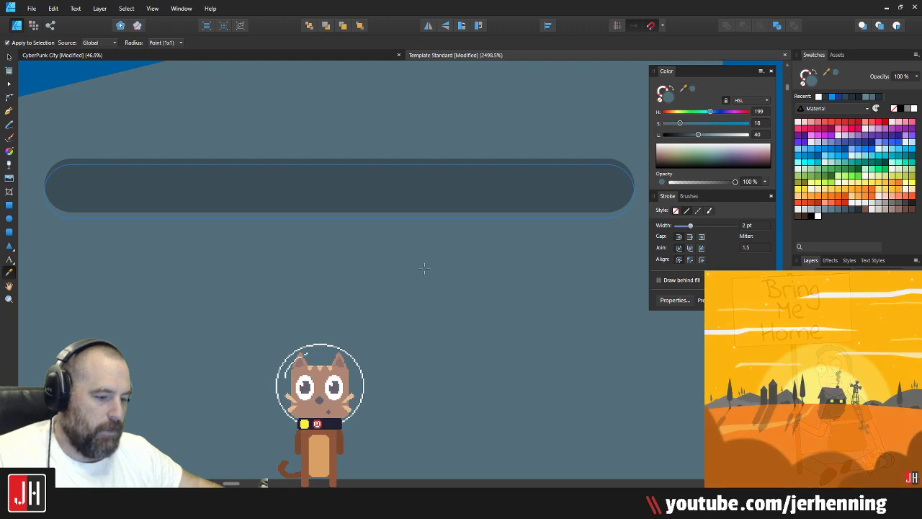
key("v")
left_click_drag(702, 135, 714, 140)
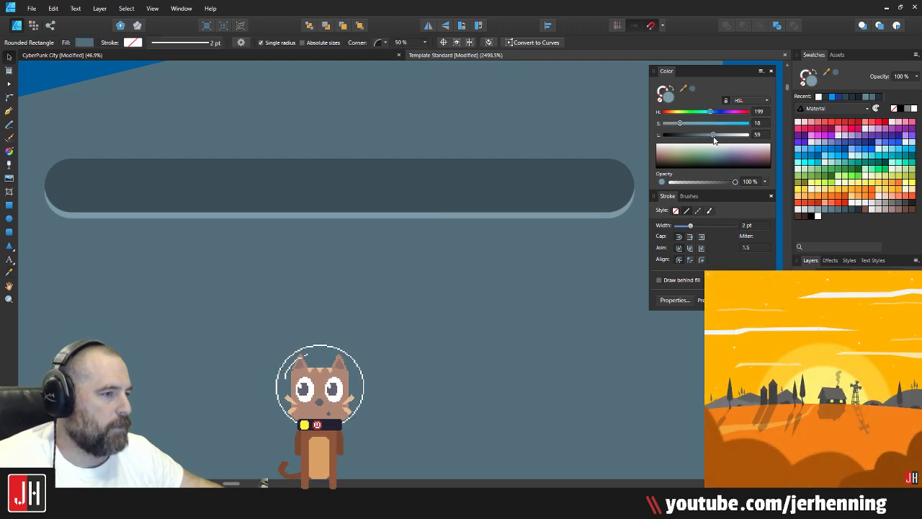
scroll(447, 175, "down", 8)
left_click(540, 173)
scroll(425, 174, "up", 8)
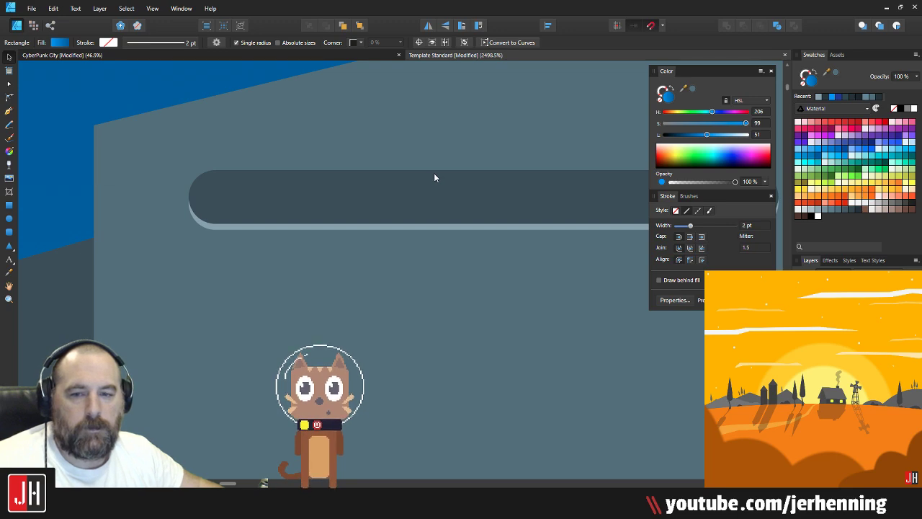
Step: Nudge the pale bar slightly downward to thicken the highlight beneath the dark bar
scroll(434, 177, "down", 4)
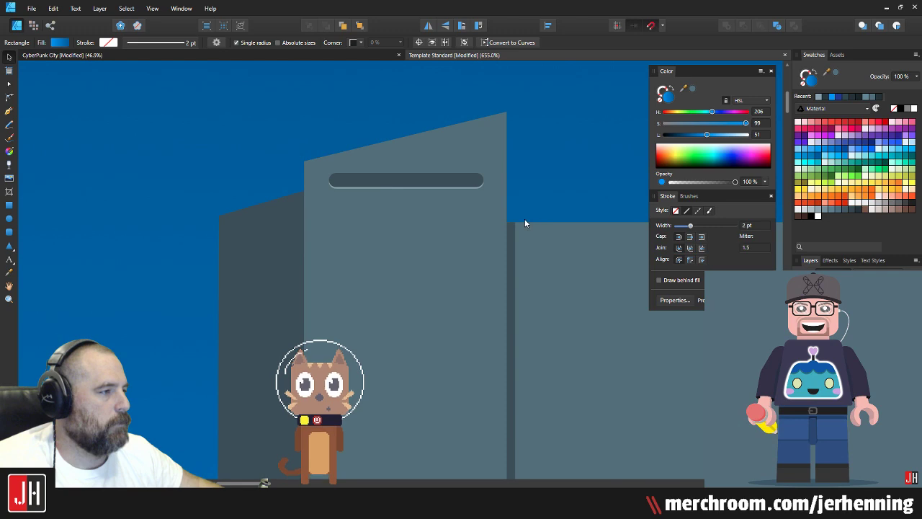
scroll(416, 167, "down", 3)
scroll(513, 156, "down", 3)
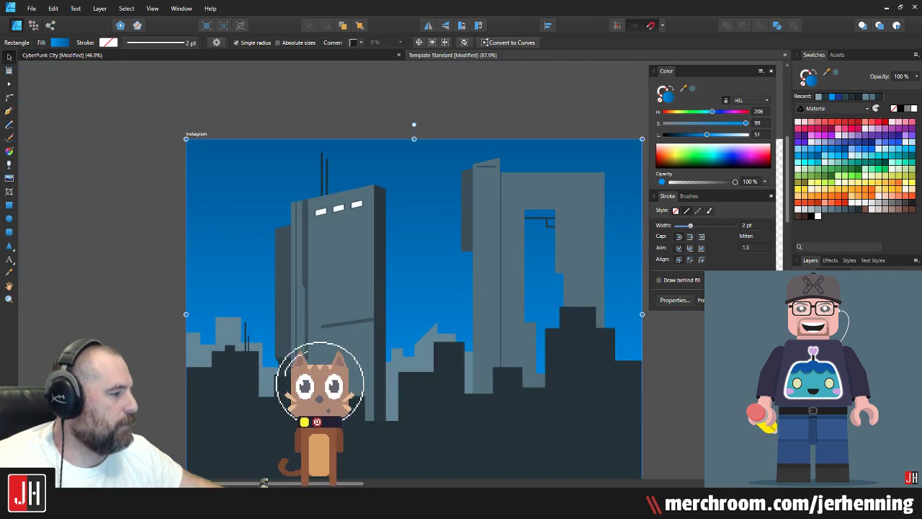
left_click(497, 99)
scroll(477, 157, "up", 4)
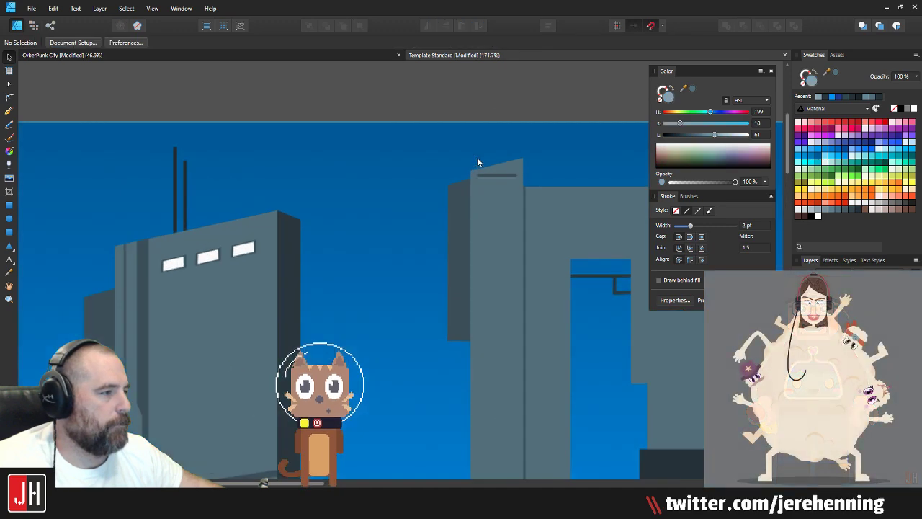
scroll(475, 173, "right", 1)
scroll(461, 172, "up", 6)
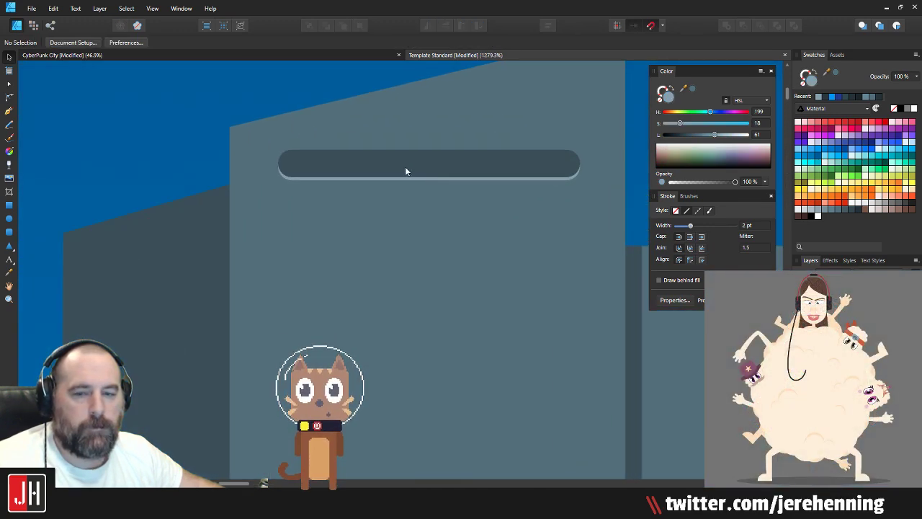
left_click(443, 178)
scroll(441, 179, "up", 2)
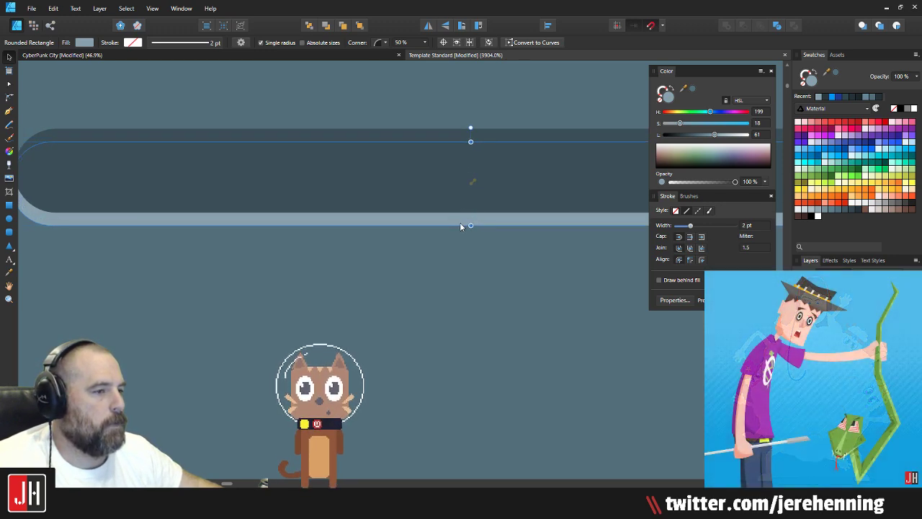
scroll(463, 222, "down", 3)
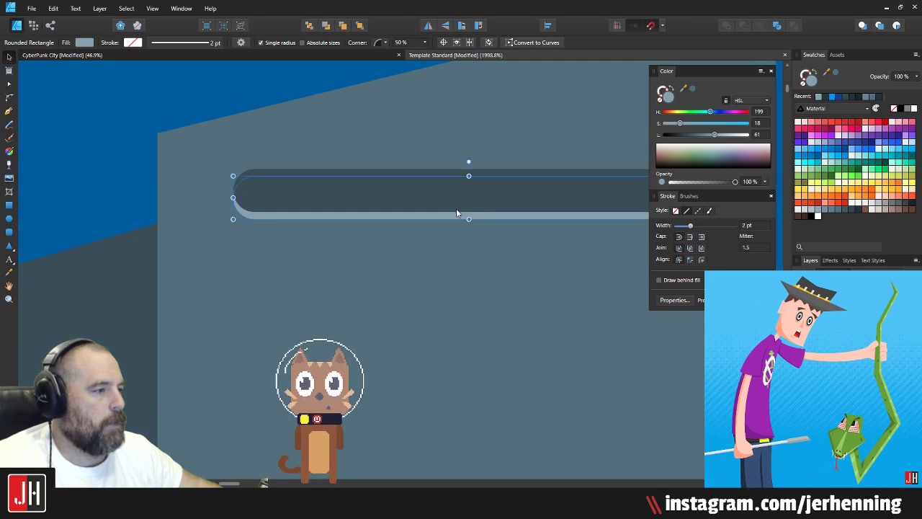
scroll(457, 210, "up", 3)
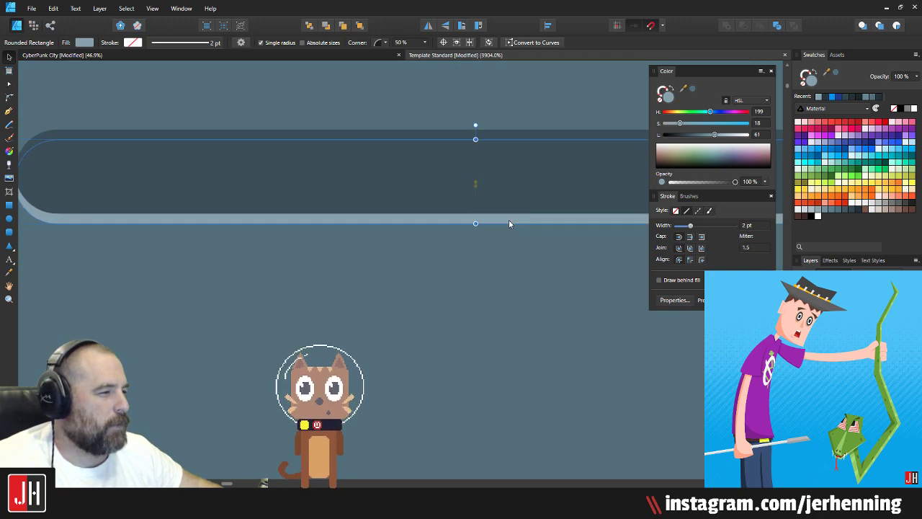
scroll(498, 219, "down", 4)
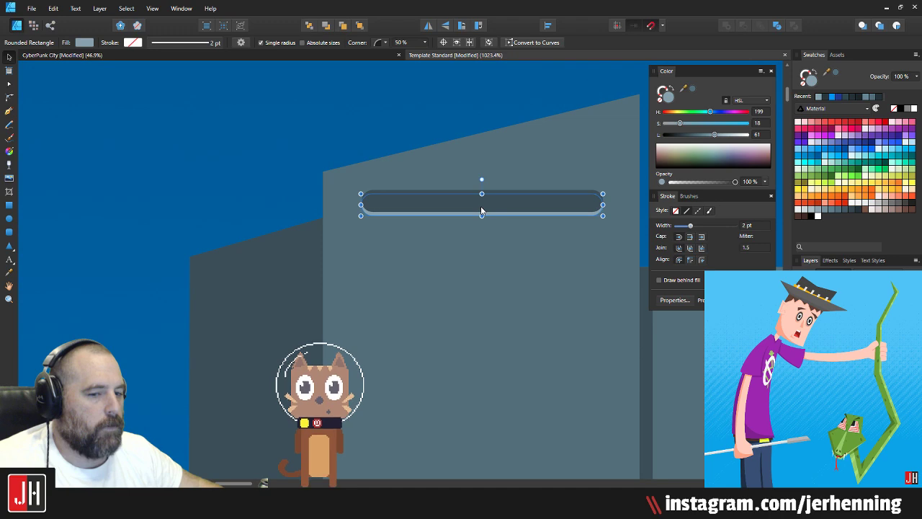
left_click(422, 121)
left_click_drag(467, 131, 406, 123)
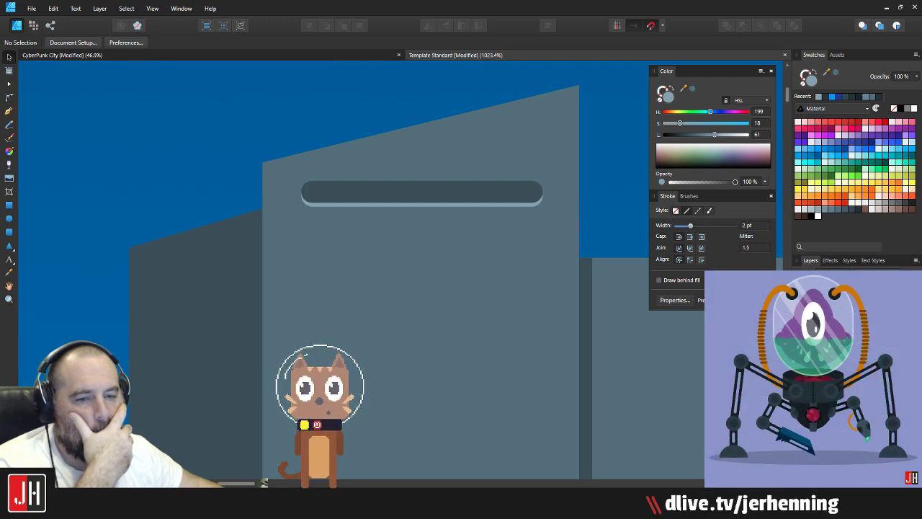
Step: Group the dark rounded bar with its pale highlight bar
left_click(476, 205)
scroll(479, 207, "up", 2)
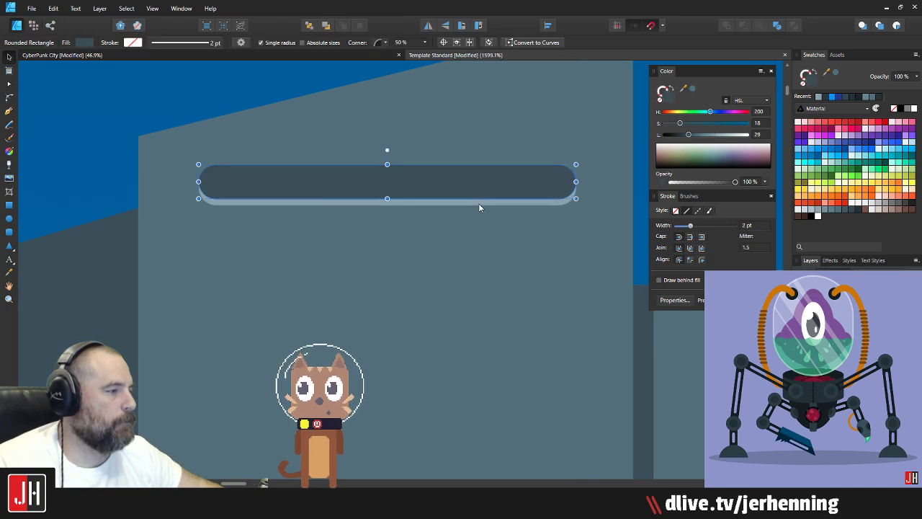
key("ctrl+g")
scroll(476, 216, "down", 3)
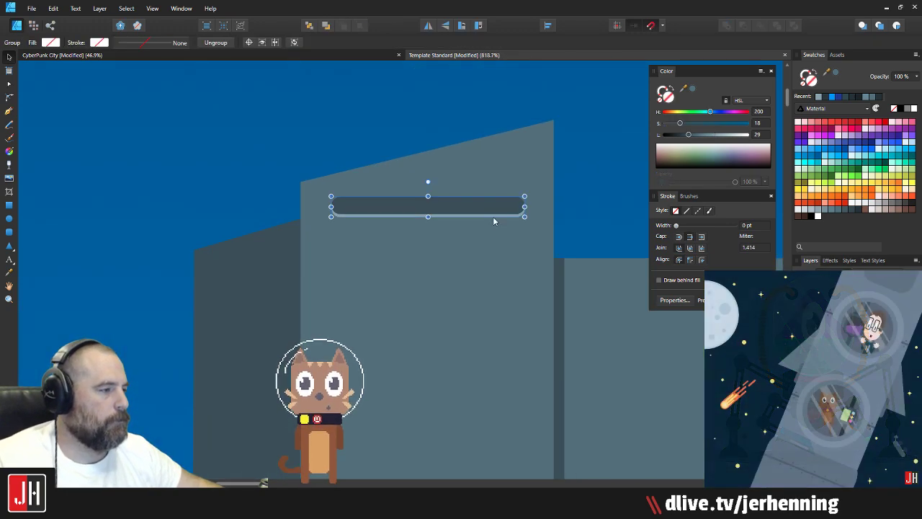
Step: Duplicate the grouped bar downward at even spacing to build a column of five vent slots on the front panel
key("ctrl+j")
left_click_drag(492, 216, 500, 242)
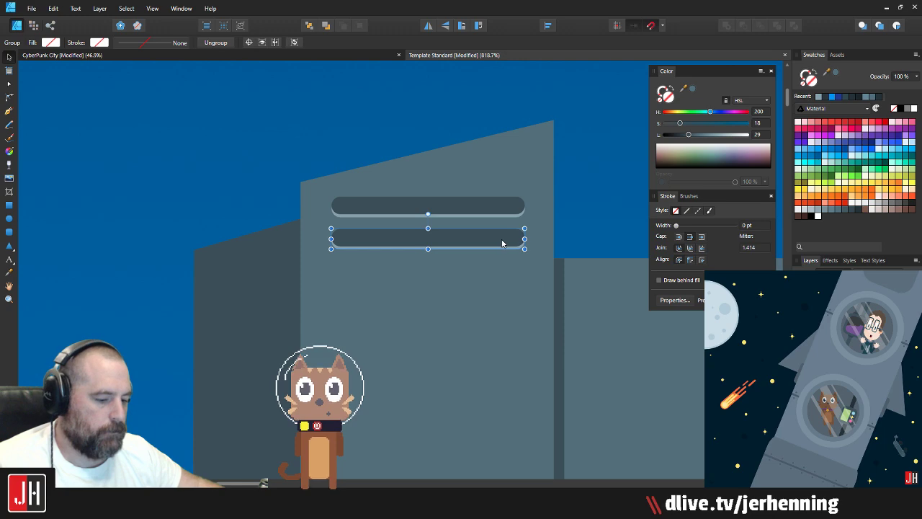
key("ctrl+j")
key("ctrl+j")
key("ctrl+j")
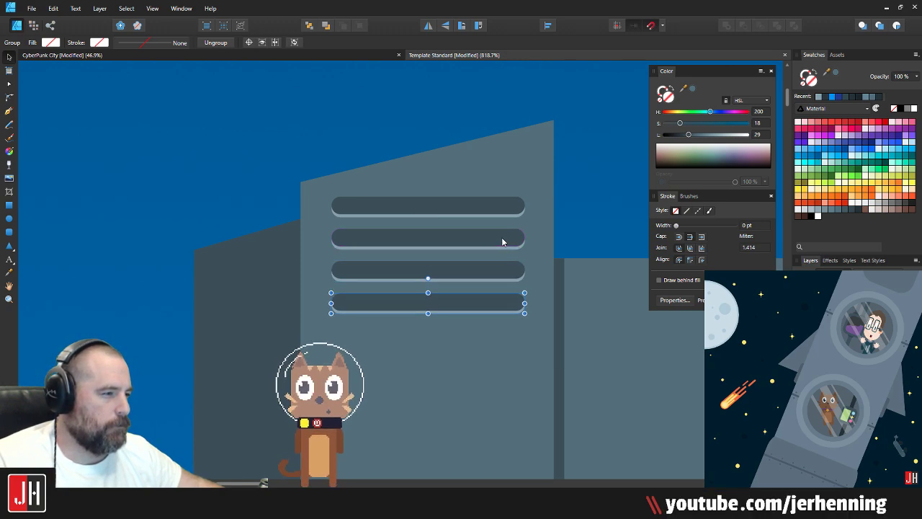
Step: Group all five vent slots together and shift the group very slightly down on the front panel
left_click(395, 203)
left_click(427, 237, "shift")
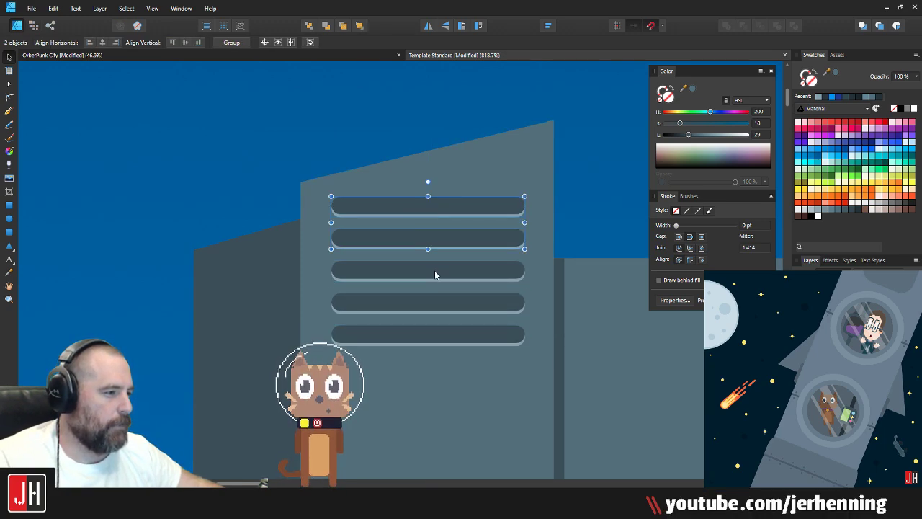
left_click(436, 271, "shift")
left_click(455, 336, "shift")
key("ctrl+g")
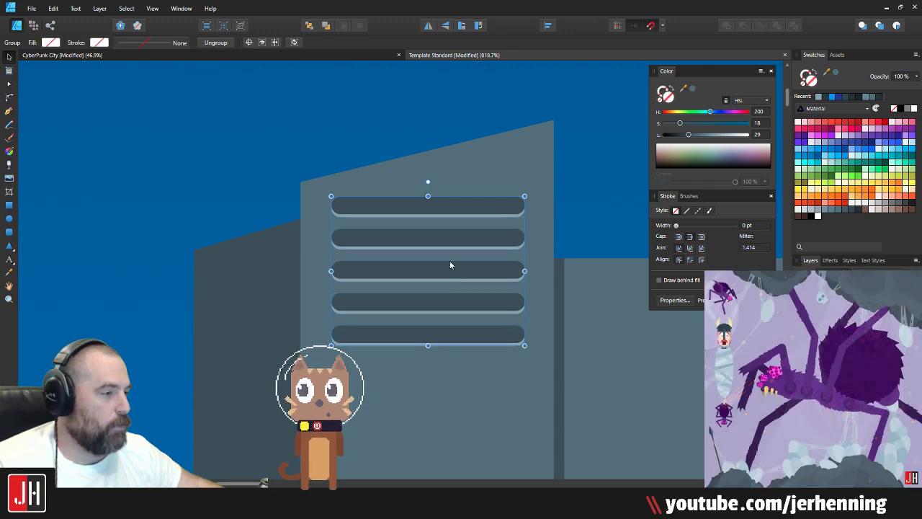
left_click_drag(452, 223, 453, 227)
left_click(612, 174)
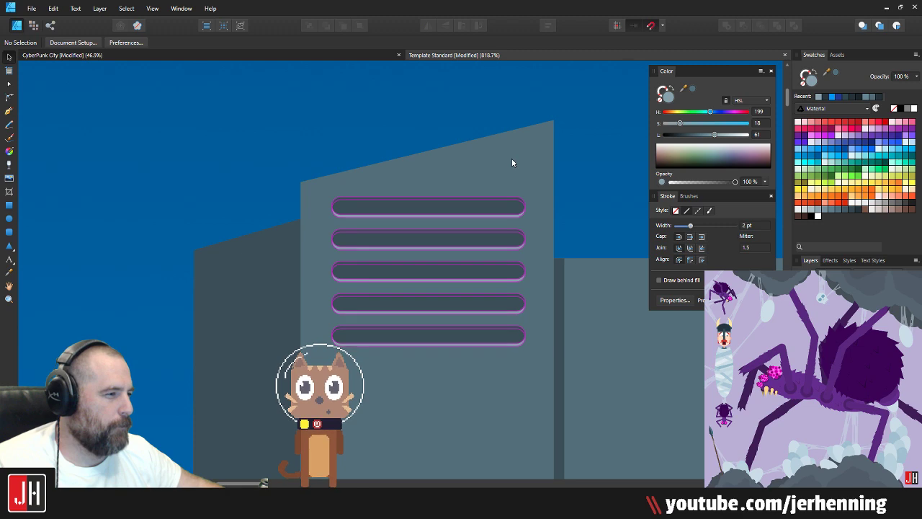
Step: Draw a straight-sided four-cornered shape with the Pen tool, rising above the front panel's slanted top edge
left_click_drag(512, 163, 473, 202)
key("p")
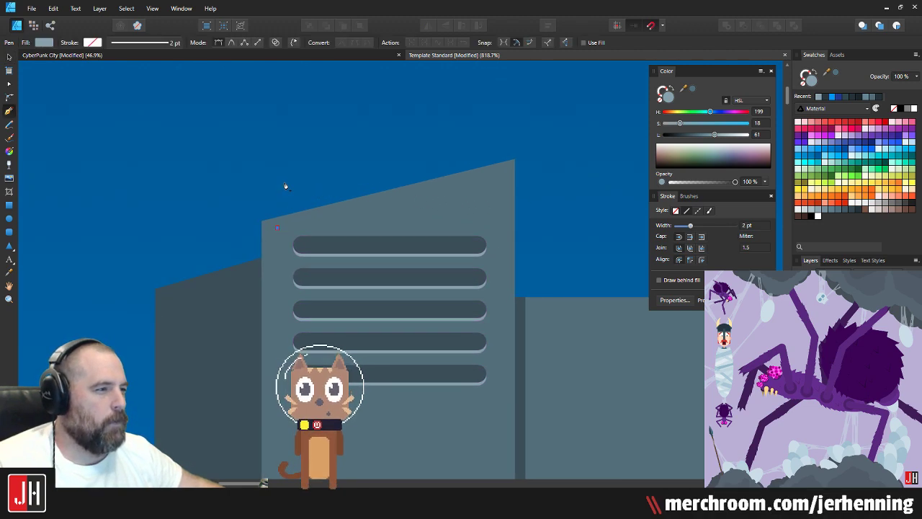
left_click(278, 174)
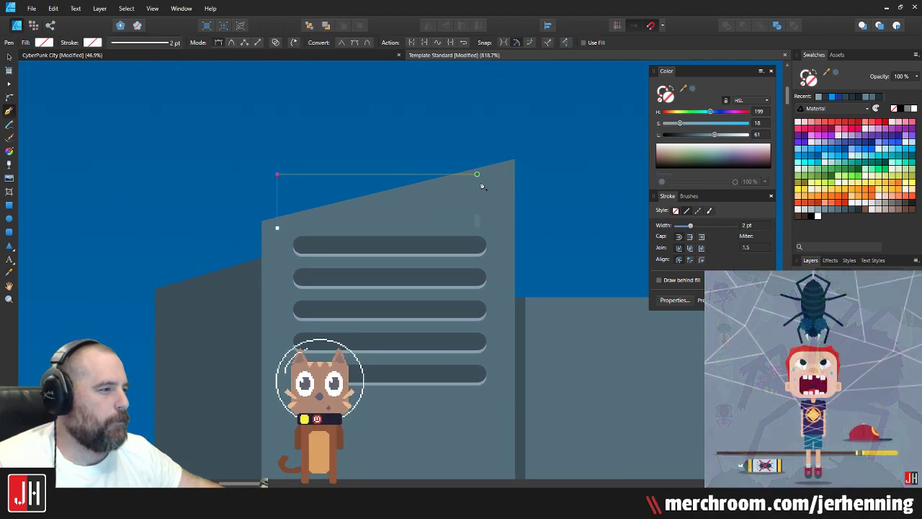
left_click(479, 271)
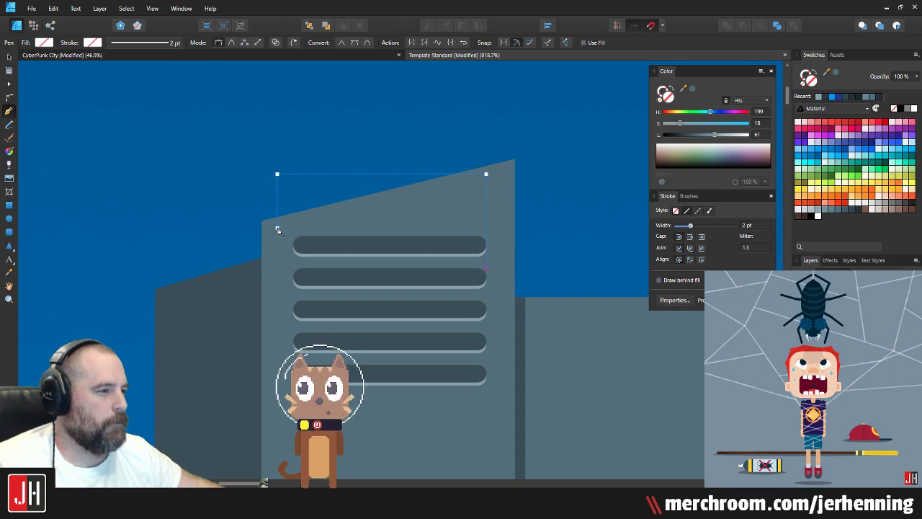
Step: Fill the four-cornered shape with the dark slate sampled from the tower's side panel and send it behind the front panel
key("i")
left_click(224, 288)
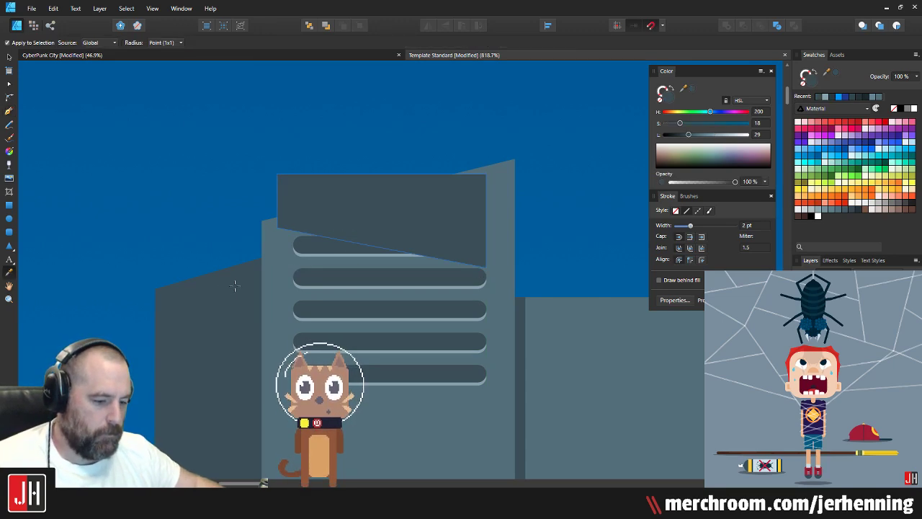
key("v")
key("ctrl+shift+[")
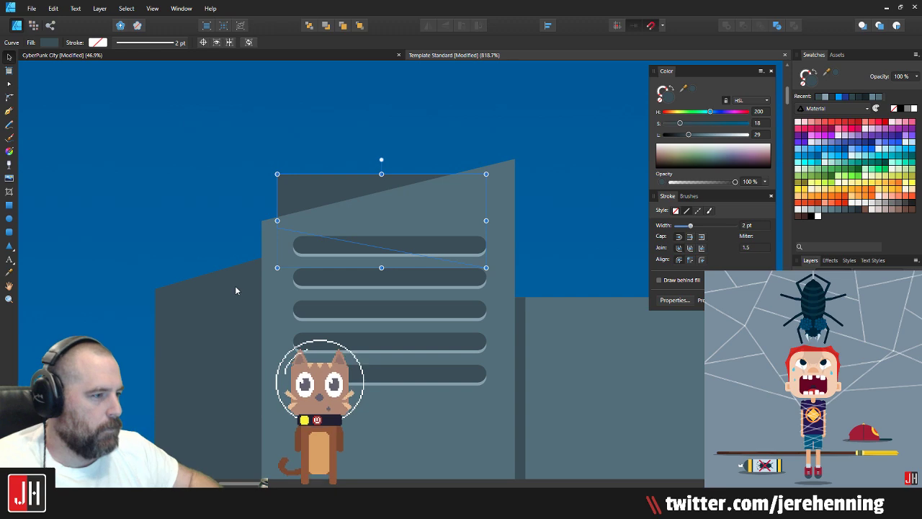
key("i")
left_click(576, 216)
key("ctrl+z")
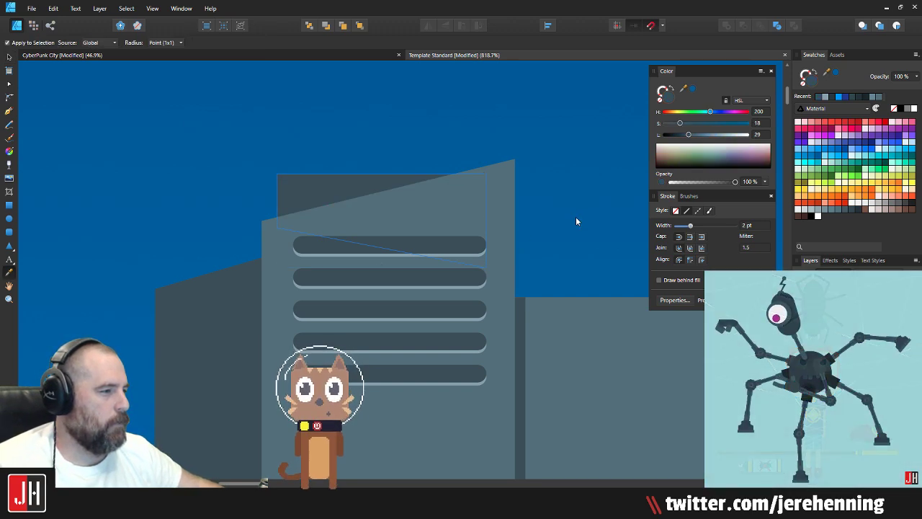
key("v")
left_click(576, 217)
scroll(279, 191, "up", 1)
scroll(288, 203, "down", 5)
scroll(308, 211, "up", 4)
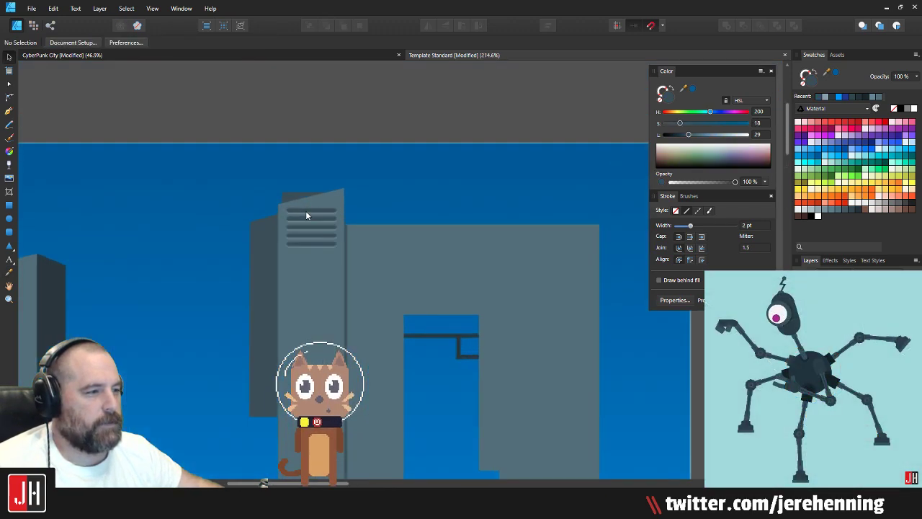
Step: Draw a thin, straight-sided vertical antenna shape with the Pen tool, rising from the dark rooftop block of the right-hand tower
left_click(9, 111)
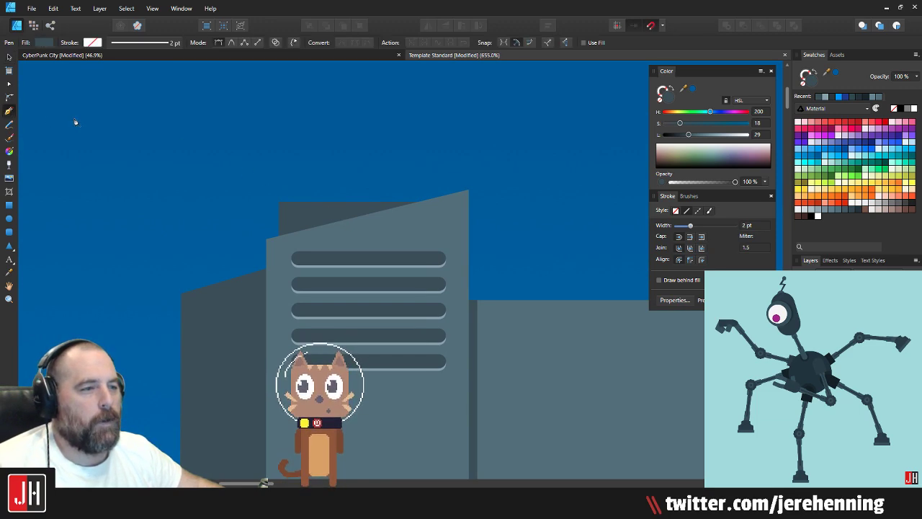
left_click_drag(294, 173, 371, 244)
left_click(384, 273)
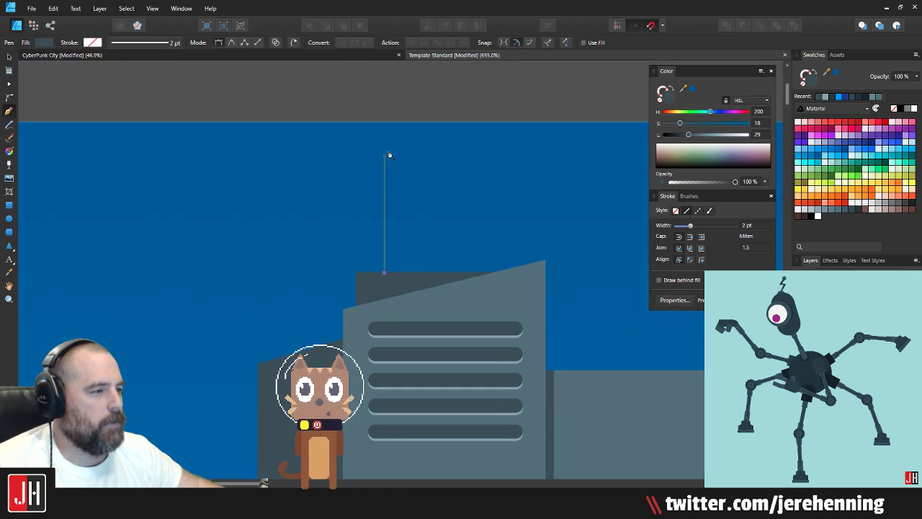
left_click(386, 139)
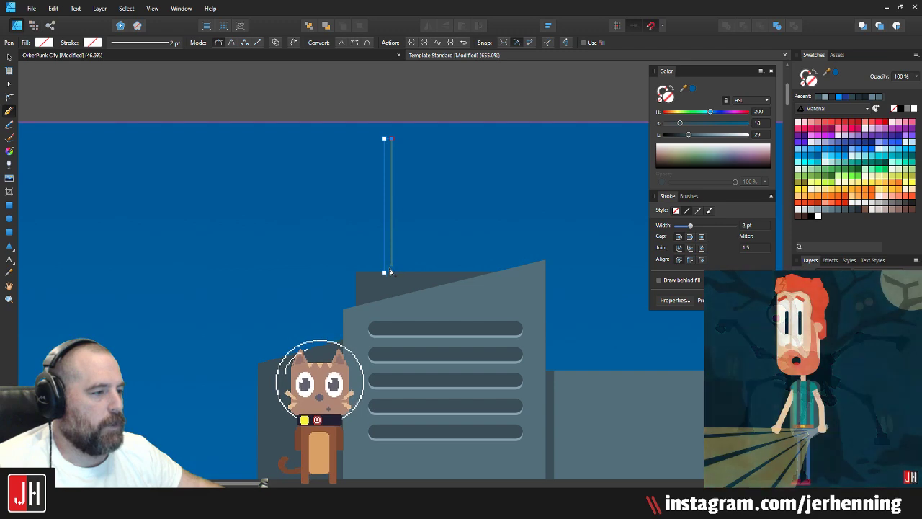
left_click(391, 287)
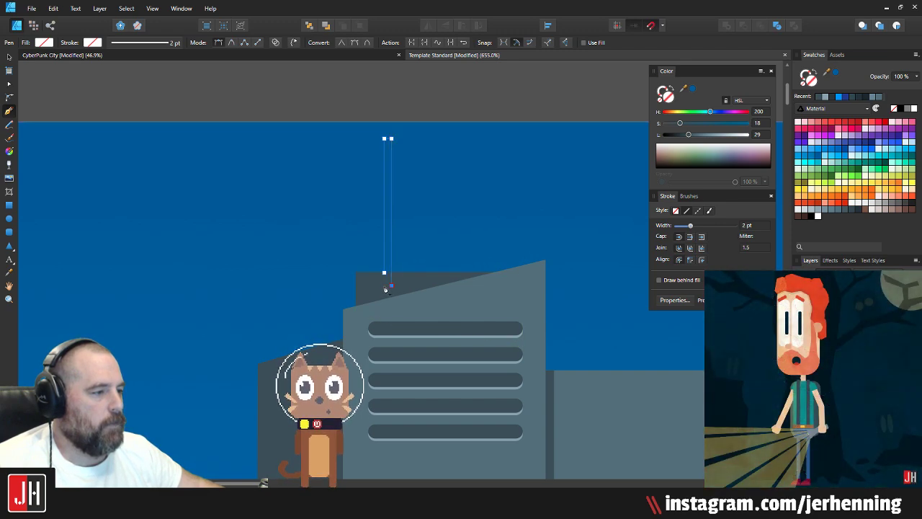
left_click(384, 287)
left_click(384, 273)
Step: Fill the new antenna shape with the near-black slate sampled from the left tower's antenna
scroll(374, 286, "down", 5)
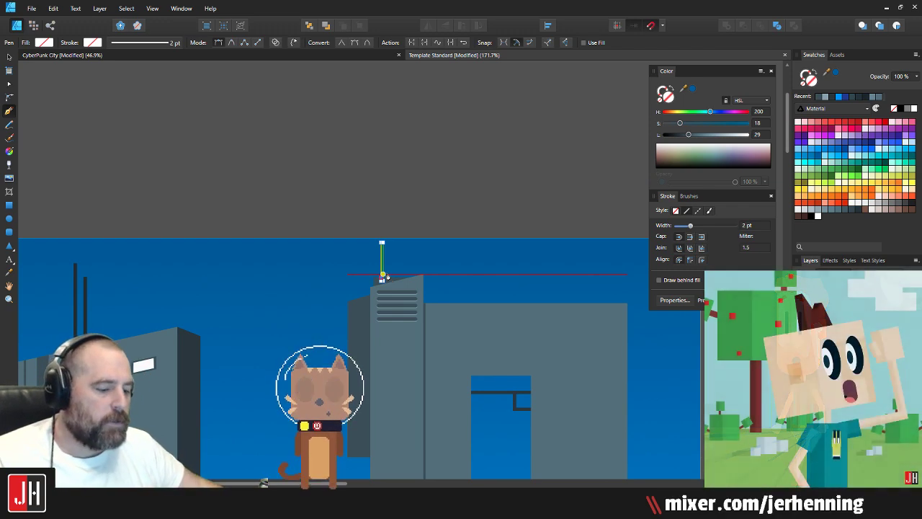
left_click(9, 272)
left_click(75, 317)
key("v")
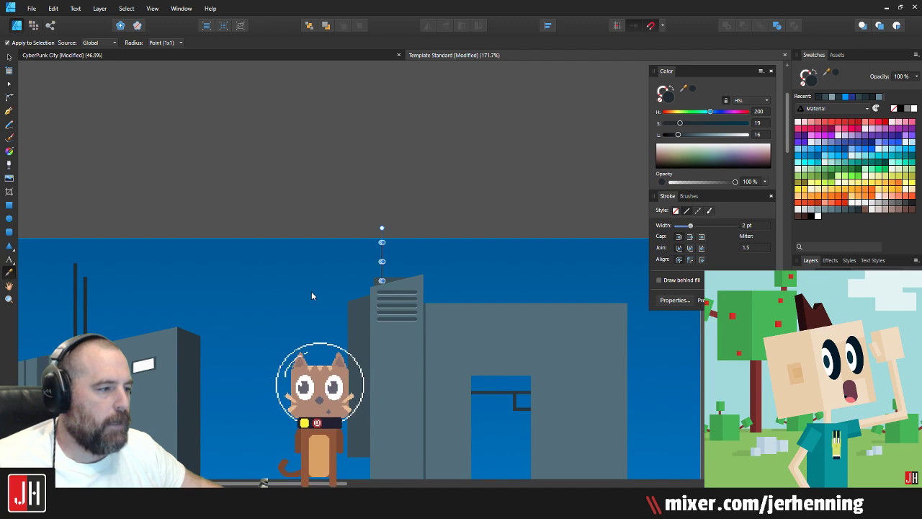
Step: Enlarge the antenna, shift it slightly up and left, and arrange it behind the rooftop block but in front of the sky
scroll(402, 263, "up", 8)
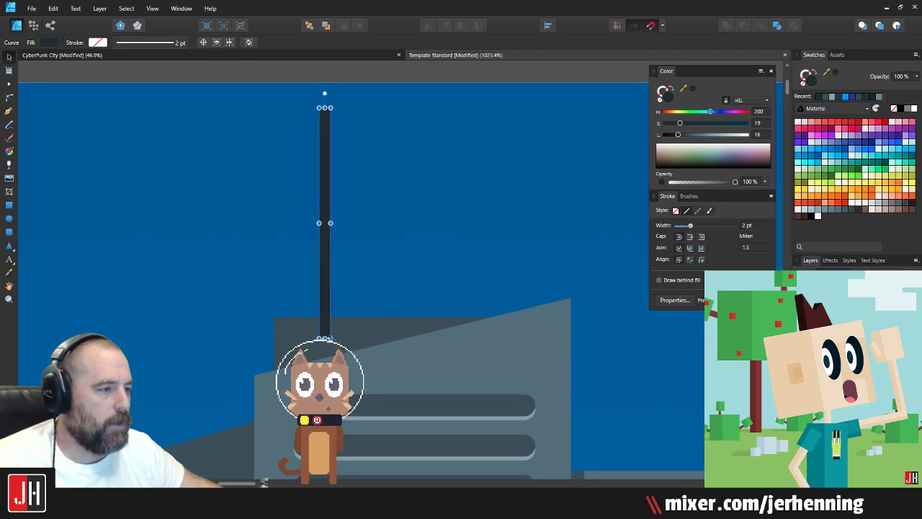
left_click_drag(331, 338, 383, 440)
left_click_drag(328, 346, 320, 330)
key("ctrl+shift+bracketleft")
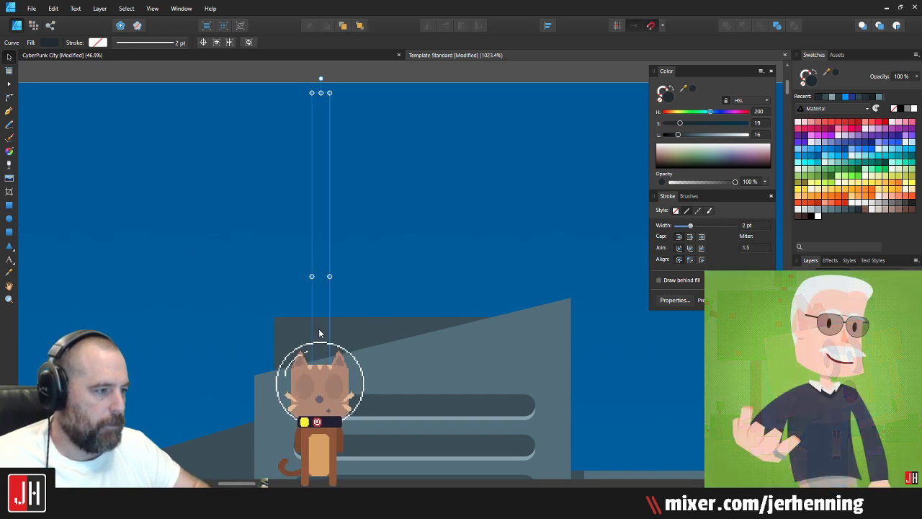
key("ctrl+bracketright")
Step: Duplicate the antenna and scale the copy down into a shorter, thinner one standing close beside the original
left_click_drag(312, 156, 369, 207)
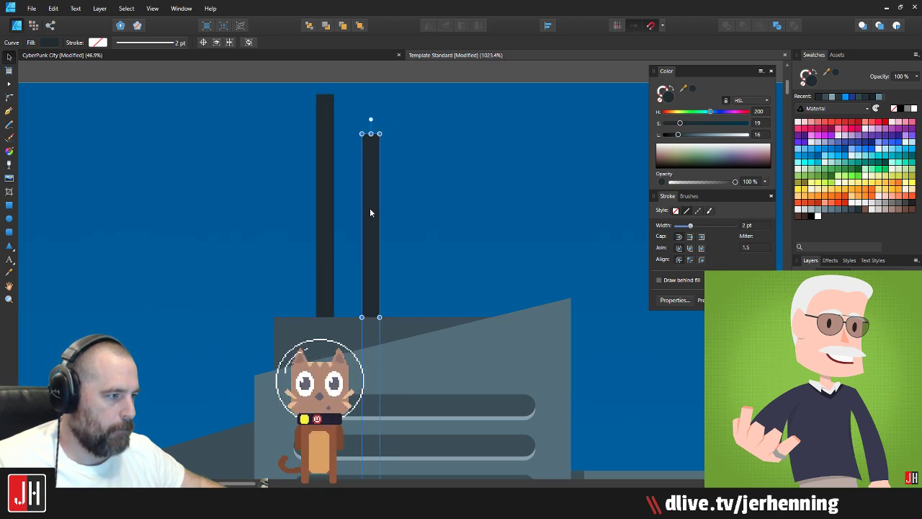
left_click_drag(369, 132, 368, 196)
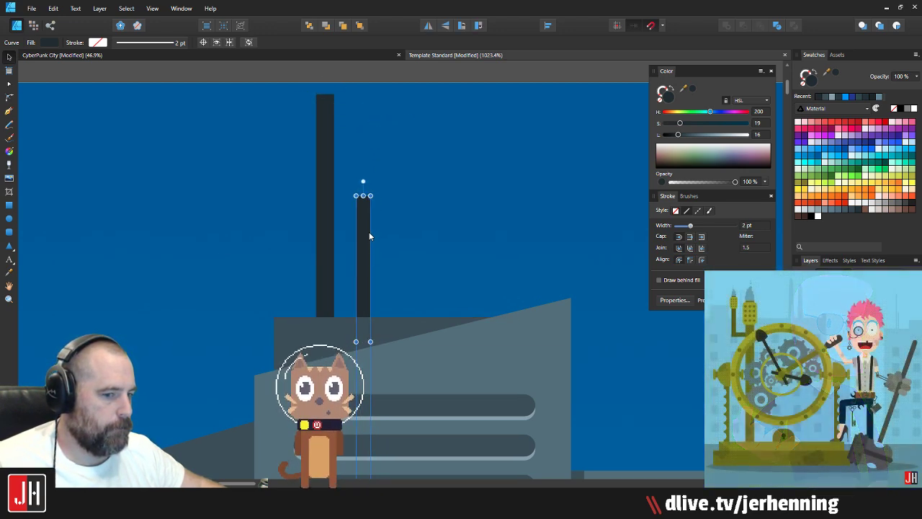
left_click_drag(369, 231, 334, 226)
left_click(328, 206, "shift")
scroll(336, 227, "down", 11)
left_click(396, 230)
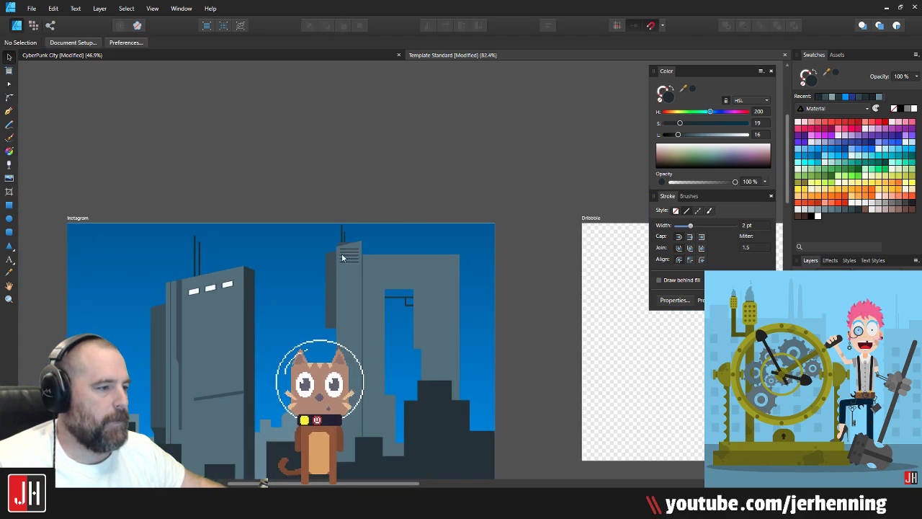
Step: Save the document
scroll(341, 257, "up", 3)
key("ctrl+s")
left_click_drag(341, 290, 379, 203)
scroll(402, 224, "down", 4)
scroll(325, 230, "up", 7)
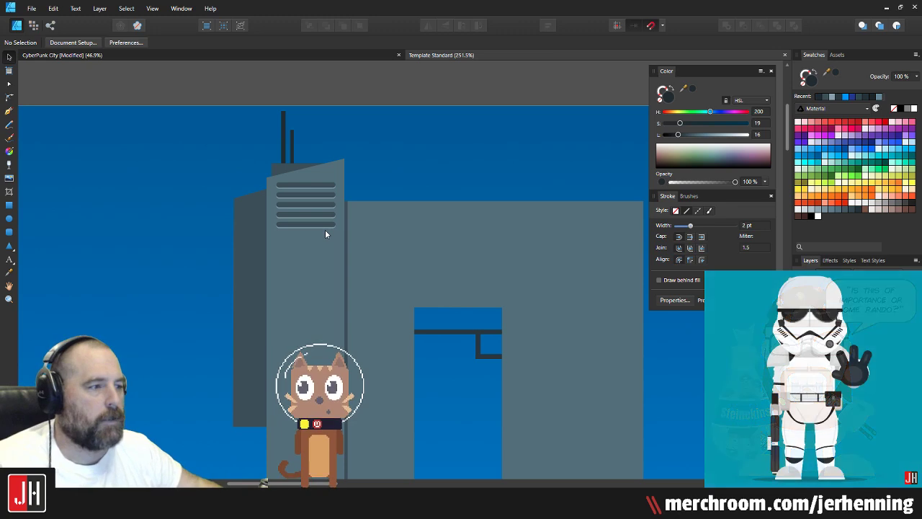
Step: Lower the right-hand tower's tall antenna slightly, lower the short one beside it too, and clear the selection
scroll(273, 144, "up", 2)
left_click(287, 119)
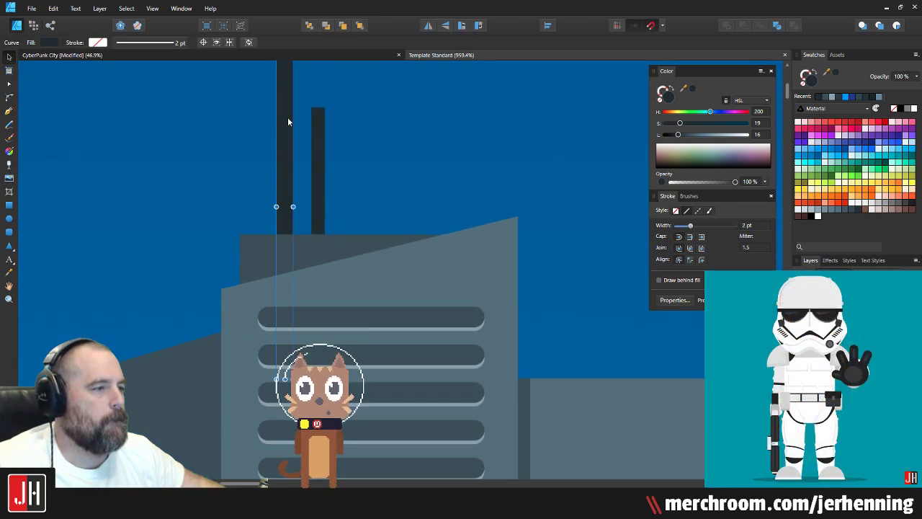
scroll(295, 129, "up", 2)
left_click_drag(295, 116, 295, 131)
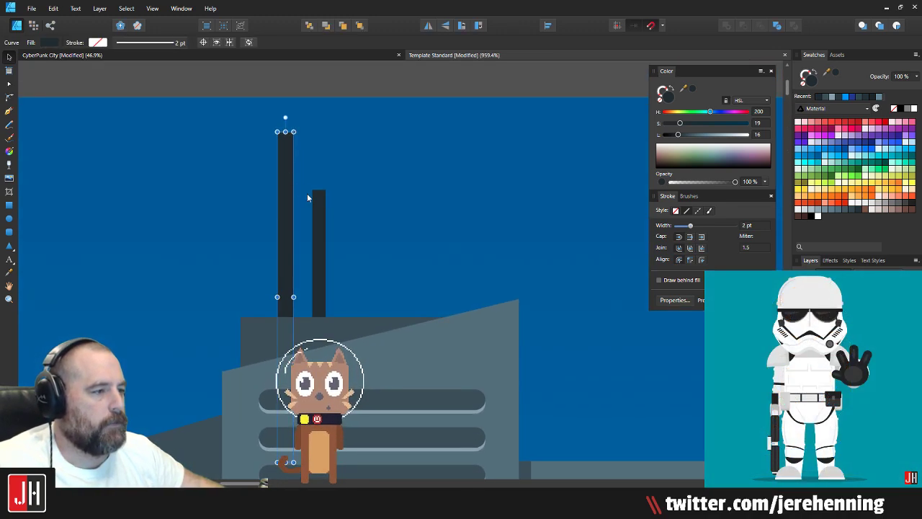
left_click_drag(323, 209, 287, 199)
left_click(286, 210, "shift")
key("ctrl+d")
scroll(358, 201, "down", 10)
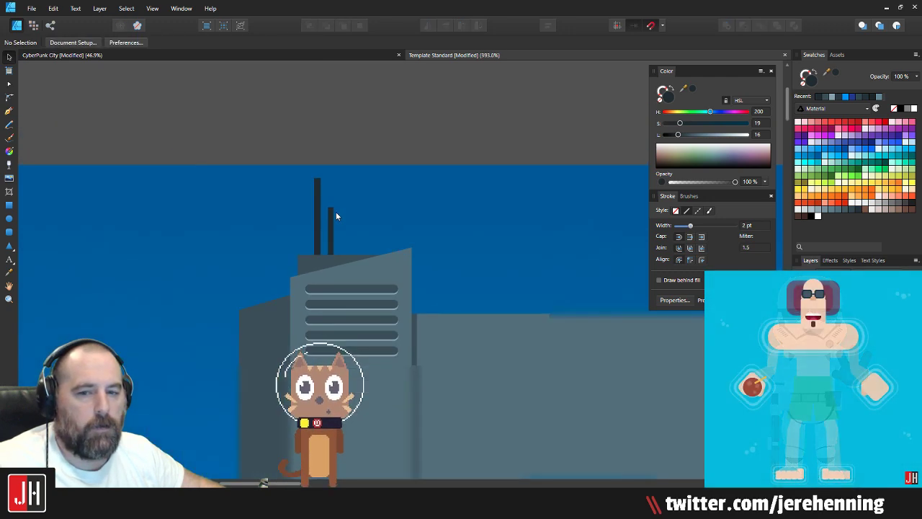
Step: Select both antennas inside the left tower's group and move them down so less of each rises above the roof
scroll(313, 201, "up", 3)
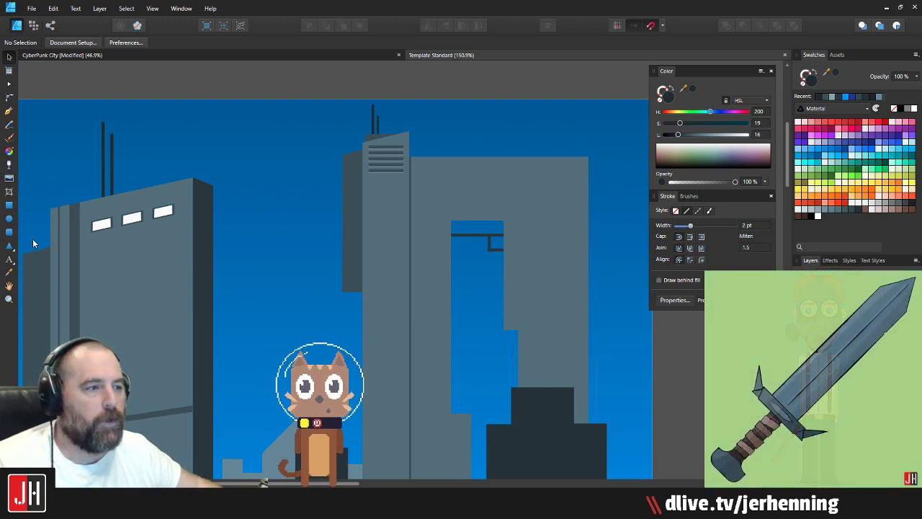
left_click_drag(33, 240, 337, 235)
scroll(403, 182, "up", 3)
left_click(400, 141)
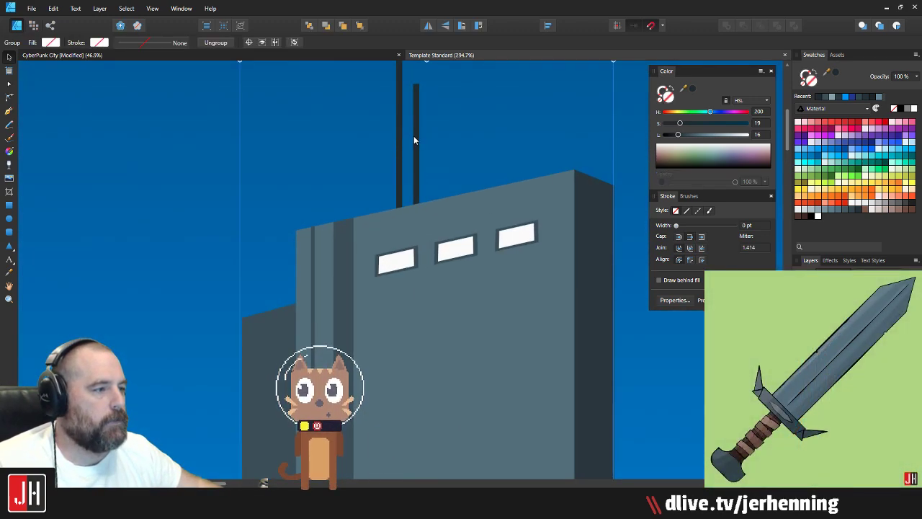
double_click(414, 137)
left_click(401, 139, "shift")
left_click_drag(400, 138, 402, 185)
left_click(428, 164)
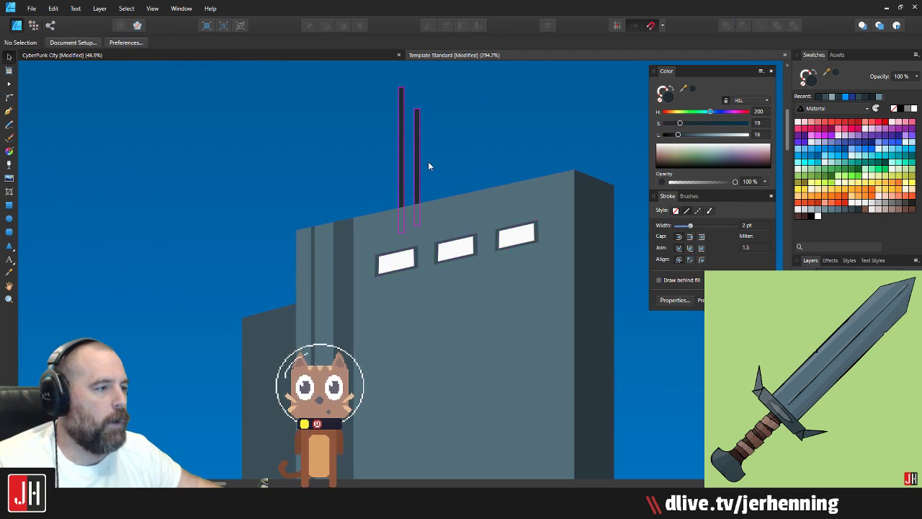
Step: Nudge a node of the darker tapered section at the base of the left tower's side panel
scroll(384, 194, "down", 10)
scroll(386, 195, "up", 6)
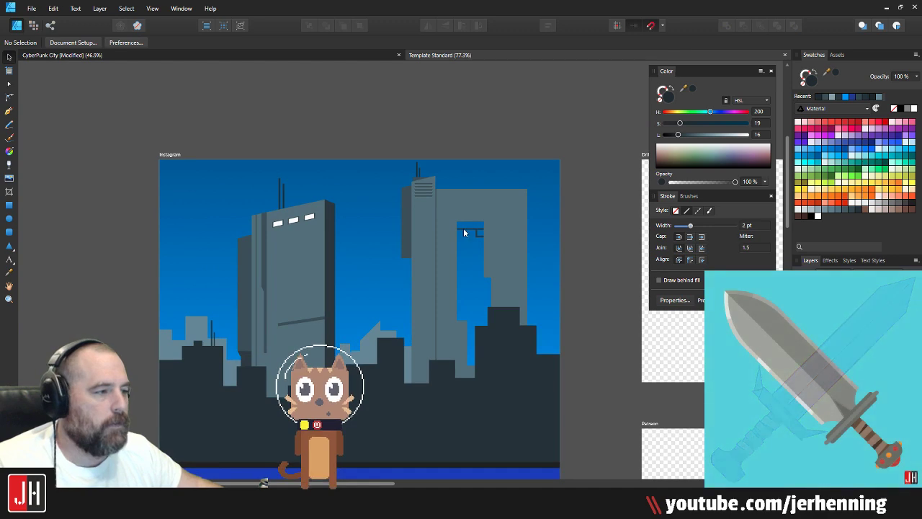
scroll(339, 212, "left", 5)
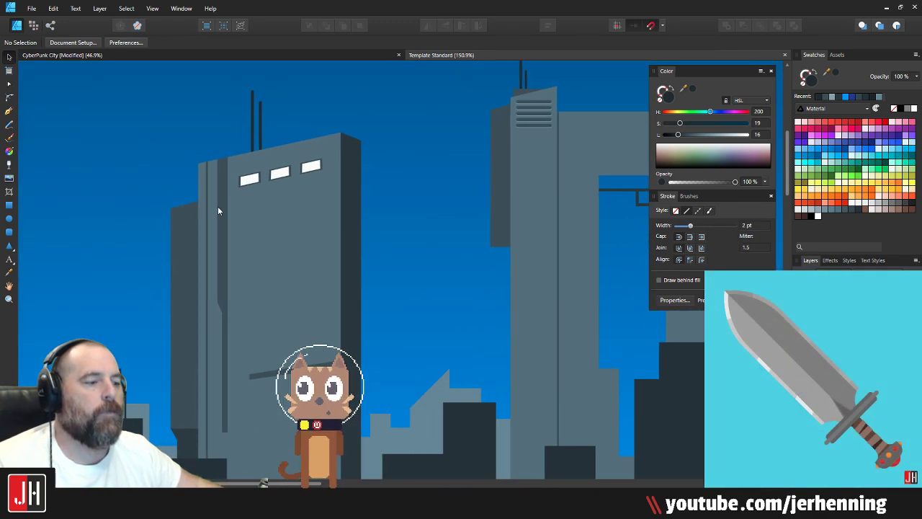
scroll(291, 270, "up", 4)
left_click(356, 303)
key("a")
scroll(411, 303, "up", 2)
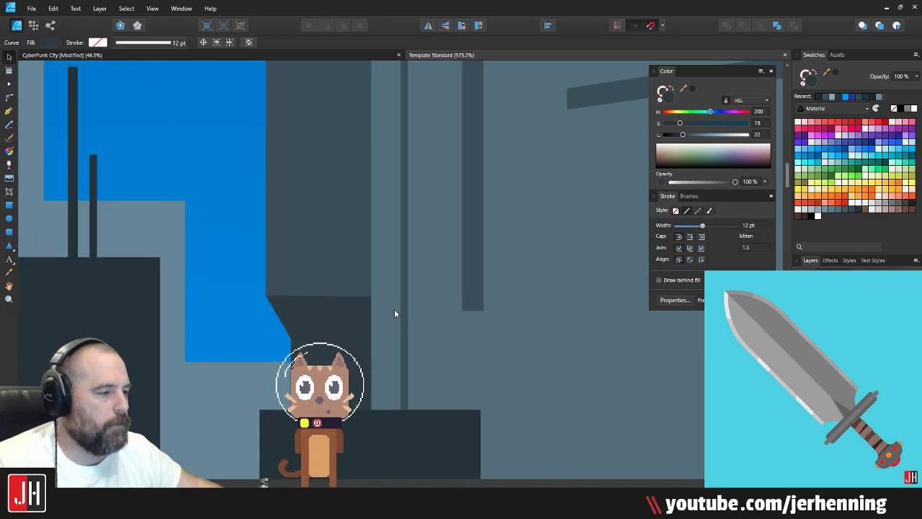
left_click(396, 296)
left_click_drag(397, 296, 394, 294)
key("v")
left_click(250, 176)
scroll(257, 181, "down", 6)
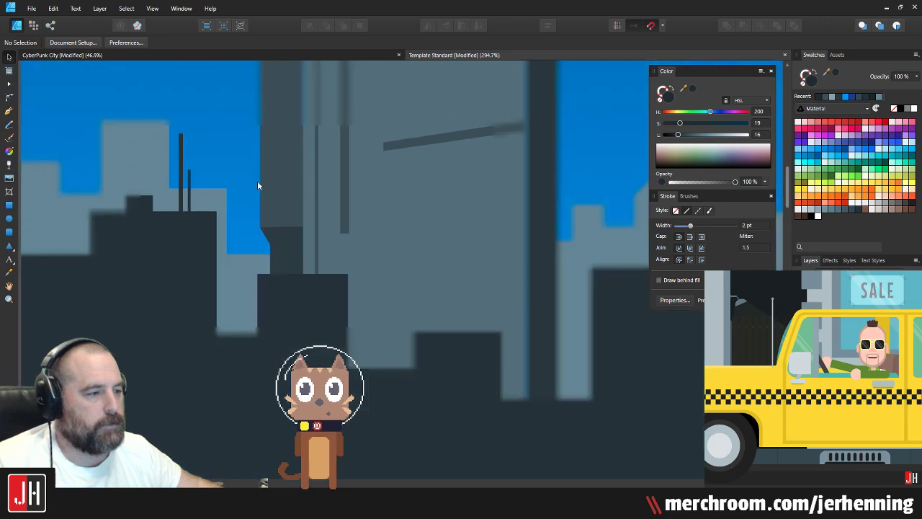
left_click_drag(399, 154, 344, 205)
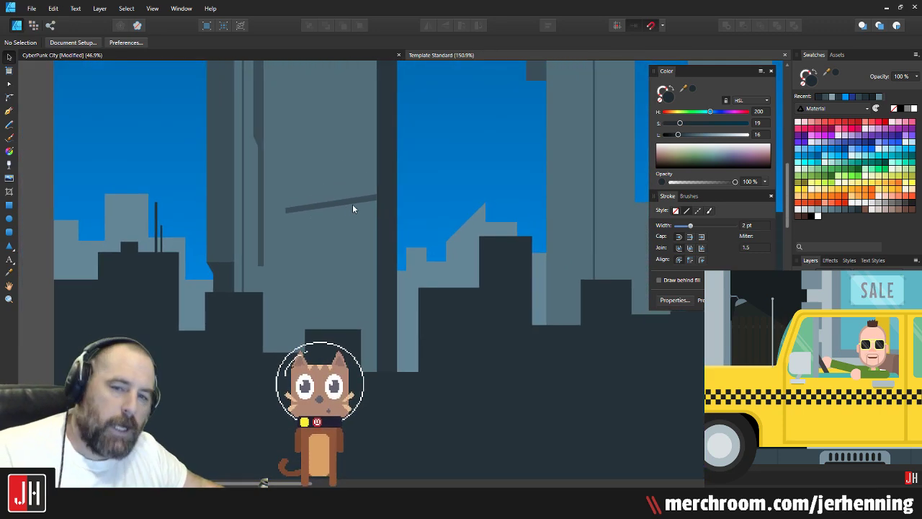
scroll(462, 181, "down", 4)
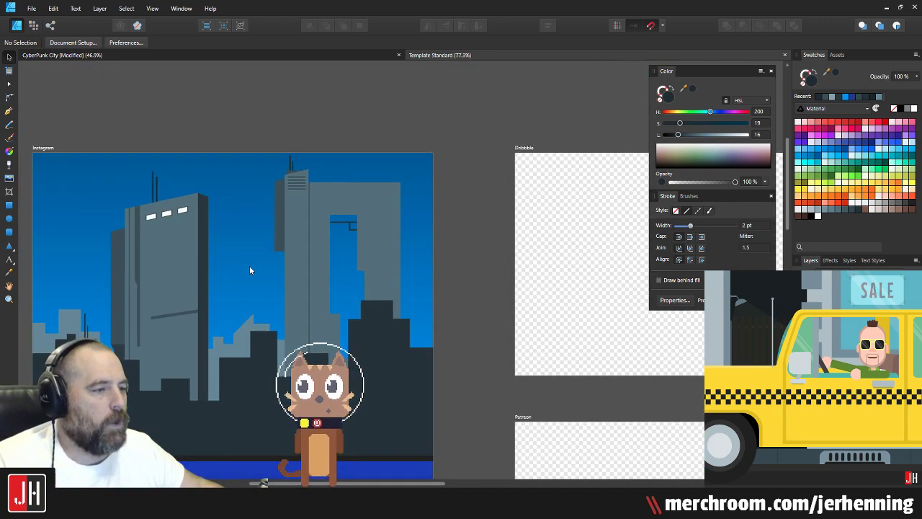
scroll(249, 266, "up", 1)
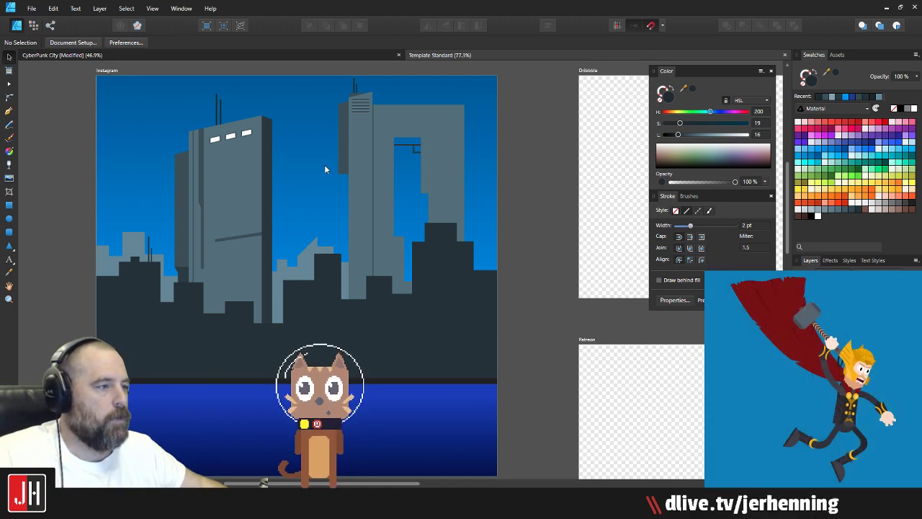
Step: Move the grouped vent slots slightly down on the right-hand tower's front panel
scroll(338, 180, "up", 1)
scroll(369, 134, "up", 3)
scroll(370, 134, "up", 6)
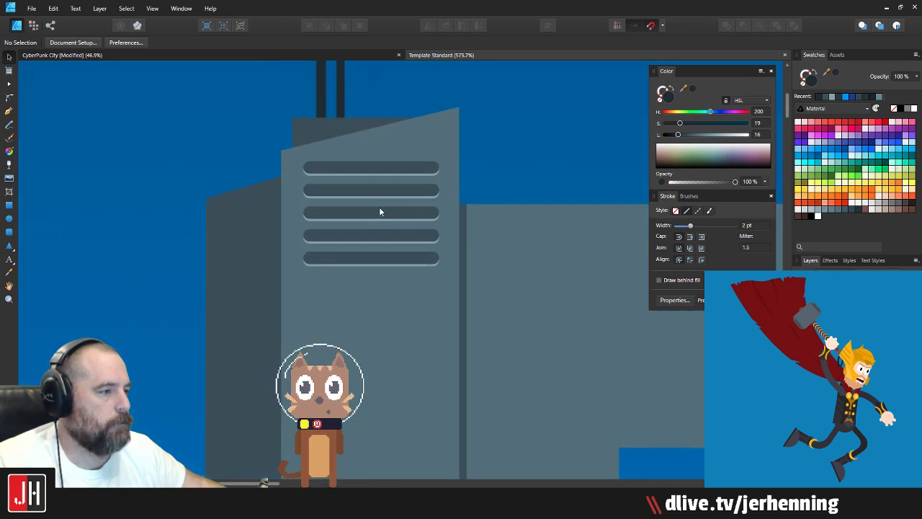
left_click(382, 175)
scroll(382, 176, "up", 3)
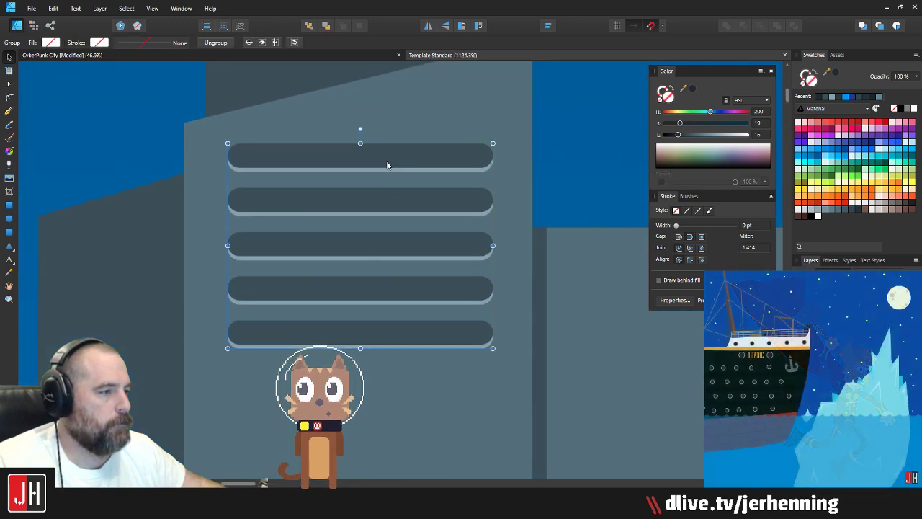
left_click_drag(387, 162, 387, 184)
left_click(576, 140)
scroll(575, 138, "down", 8)
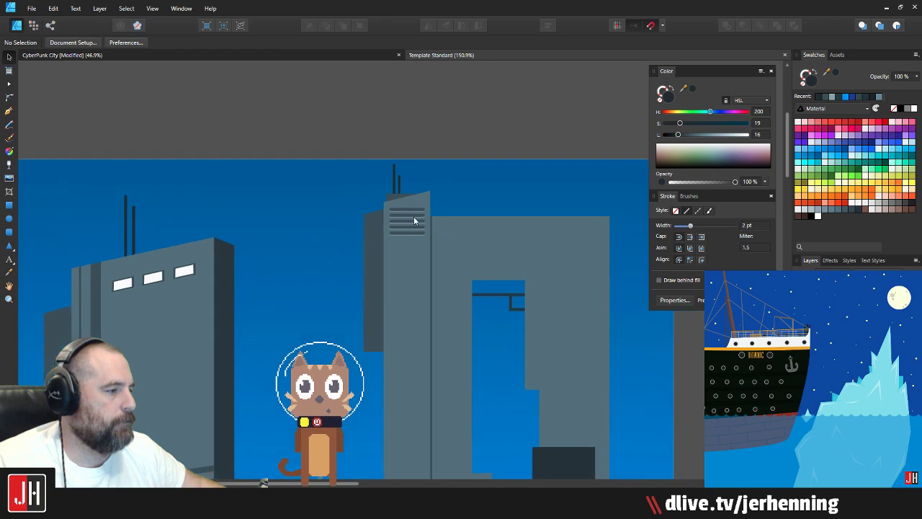
Step: Draw a closed bent shape with the Pen tool whose edge runs down the middle of the left tower's dark vertical strip
left_click_drag(373, 342, 448, 318)
left_click_drag(265, 278, 321, 263)
scroll(370, 245, "up", 1)
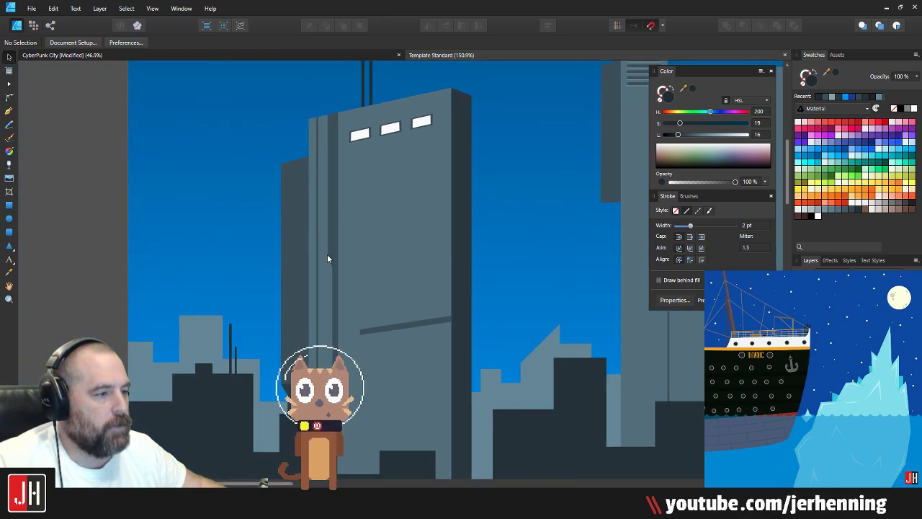
scroll(327, 254, "up", 1)
left_click_drag(350, 106, 341, 152)
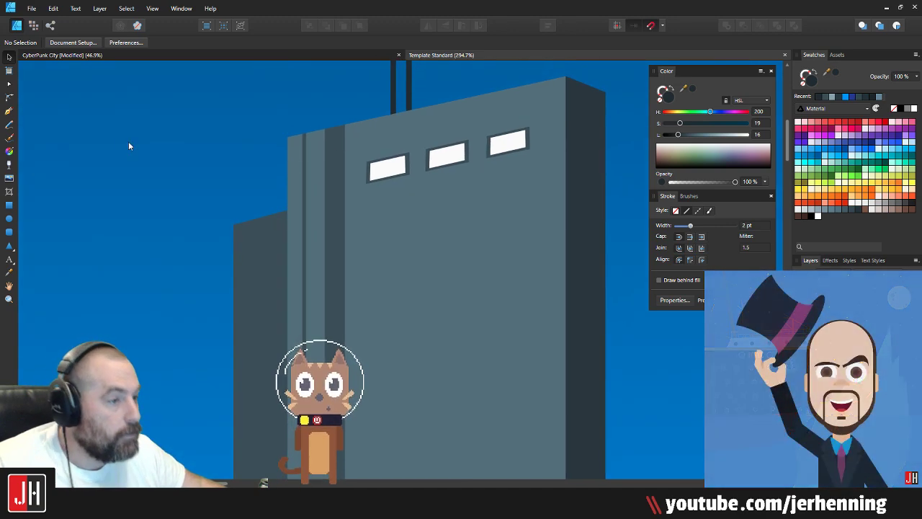
left_click(10, 112)
scroll(311, 122, "up", 2)
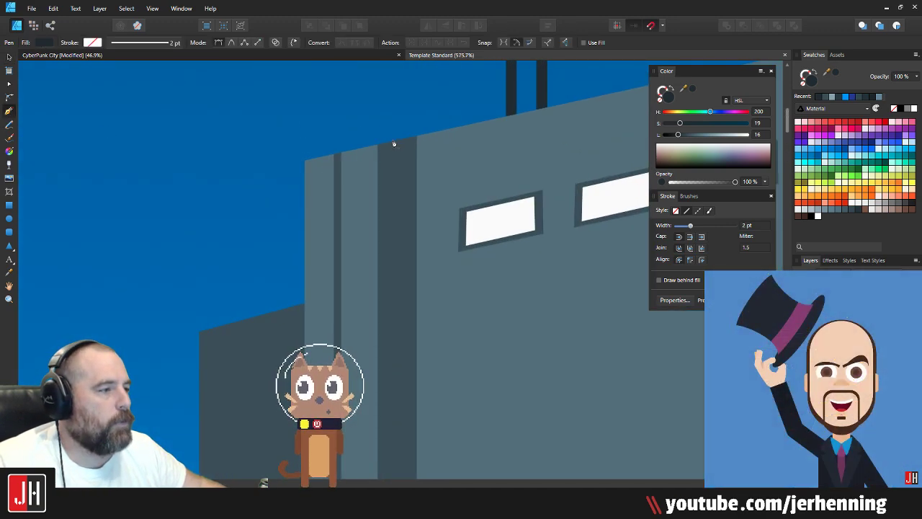
scroll(411, 122, "down", 3)
scroll(421, 111, "down", 2)
scroll(401, 253, "up", 1)
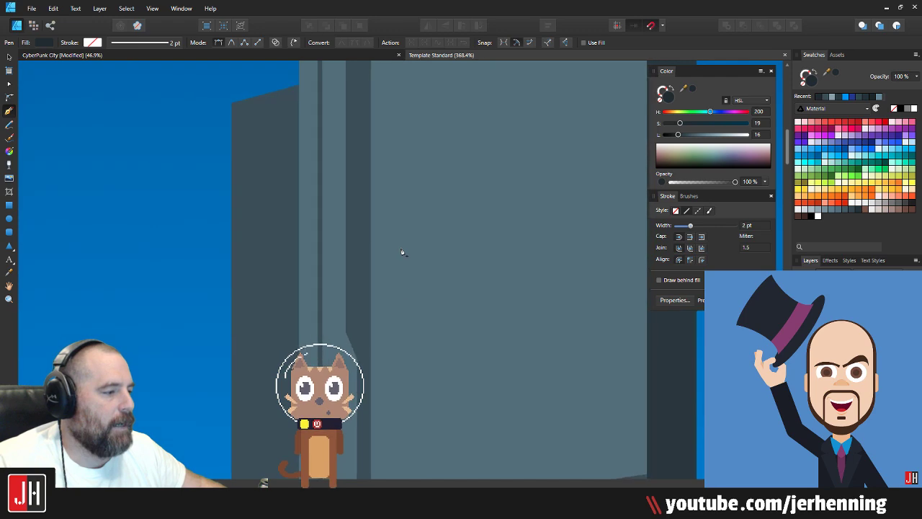
scroll(341, 329, "up", 1)
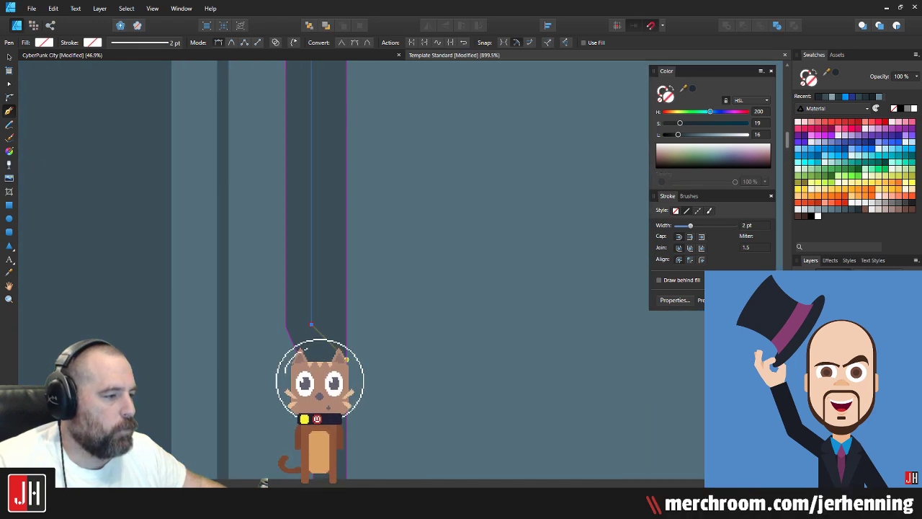
left_click(311, 324)
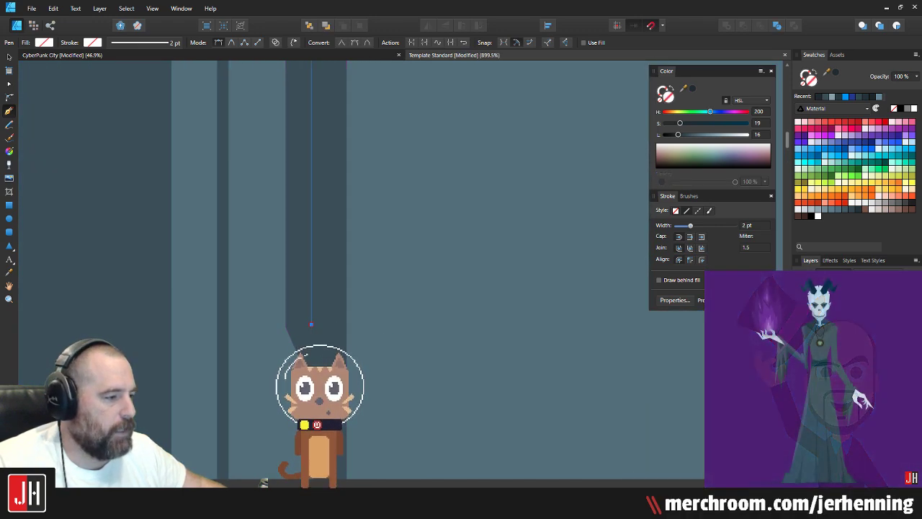
scroll(353, 346, "down", 1)
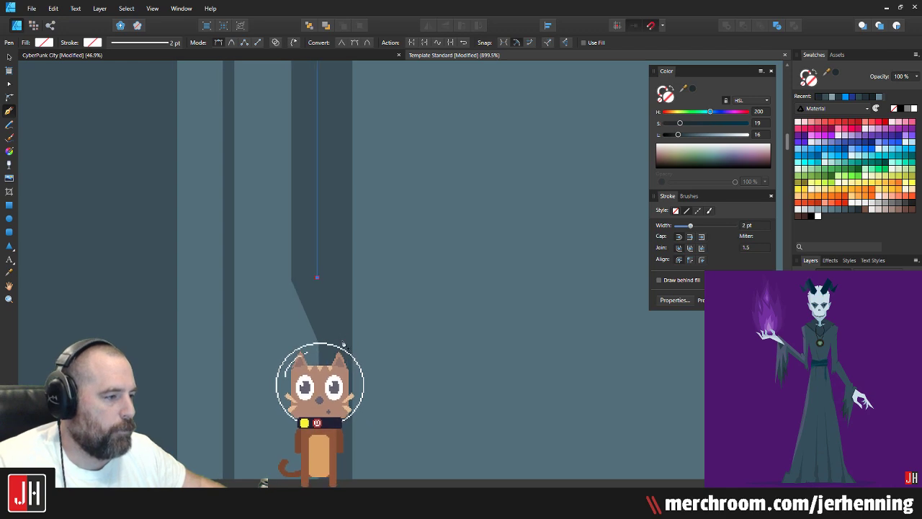
scroll(344, 340, "down", 8)
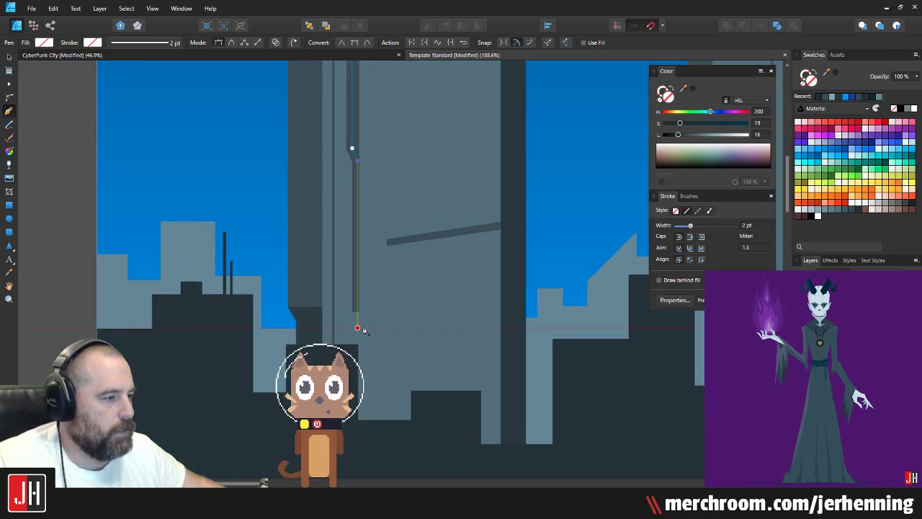
left_click(358, 327)
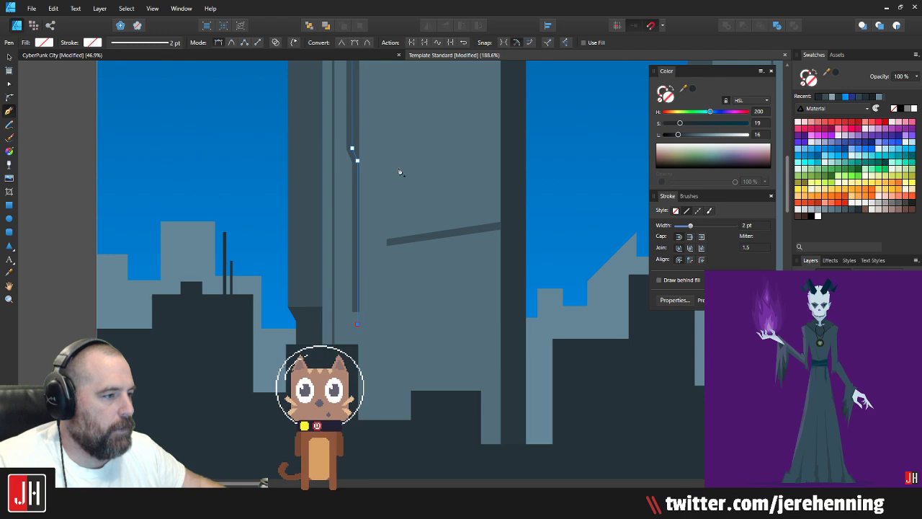
left_click_drag(402, 173, 391, 231)
scroll(353, 170, "up", 1)
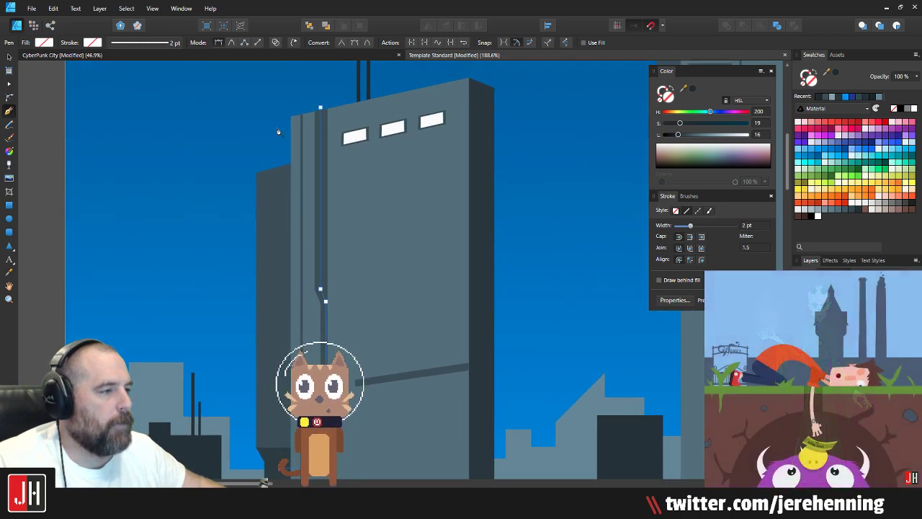
left_click(321, 108)
Step: Fill the new shape with the tower side's darkest tone (HSL 200, 18, 20), paste it inside the vertical strip and deselect
key("i")
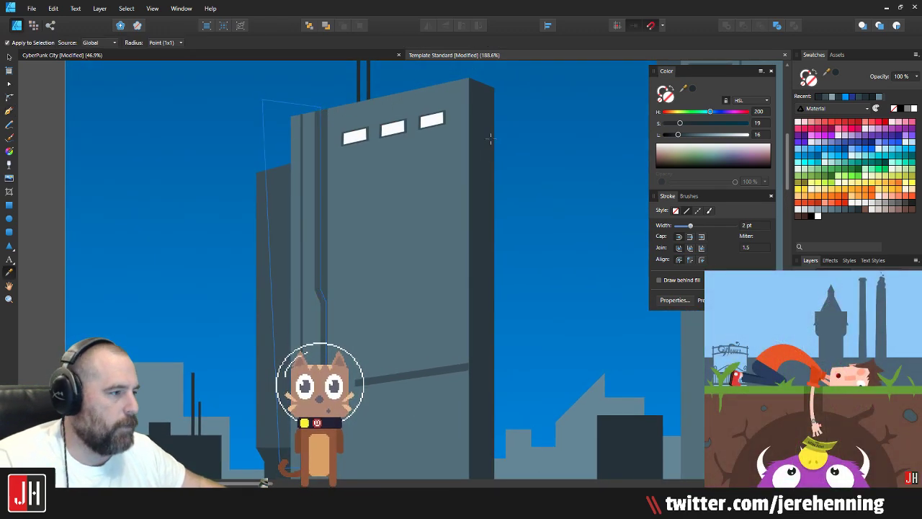
left_click(327, 185)
key("v")
key("ctrl+x")
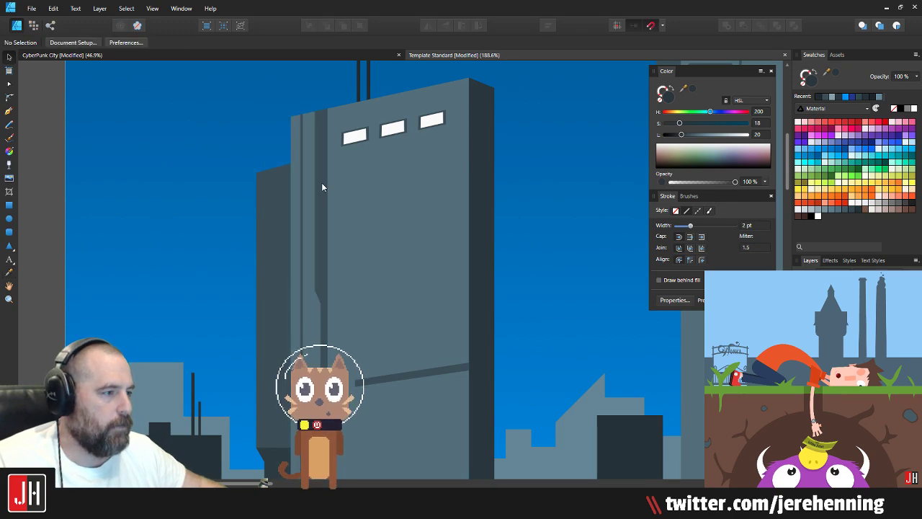
left_click(321, 180)
key("ctrl+alt+v")
key("ctrl+d")
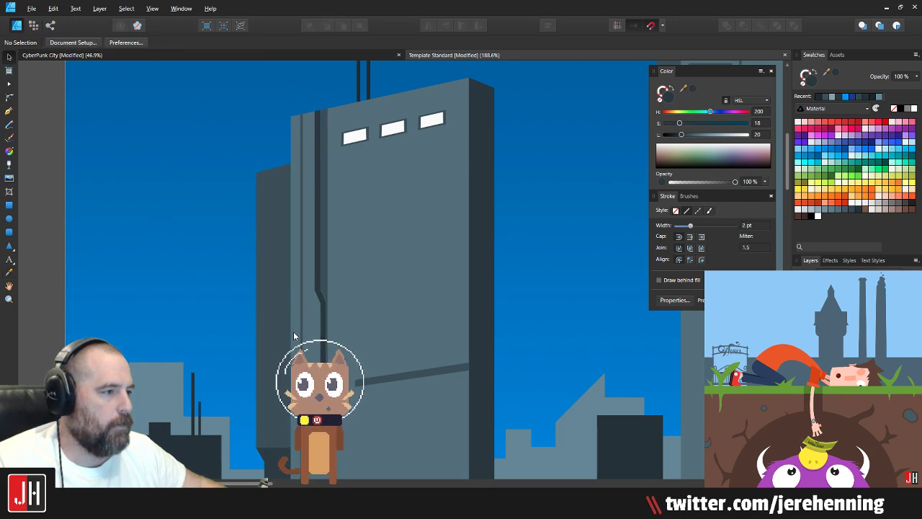
Step: Select the shadow shape inside the strip and adjust its two bend nodes to even out the shadow's width
scroll(313, 326, "up", 6)
double_click(351, 242)
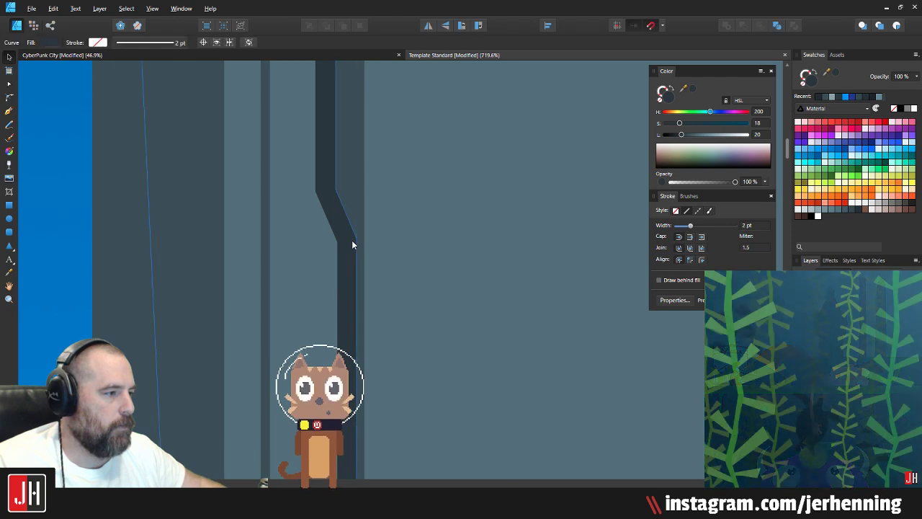
scroll(353, 241, "up", 4)
key("a")
left_click_drag(359, 235, 352, 240)
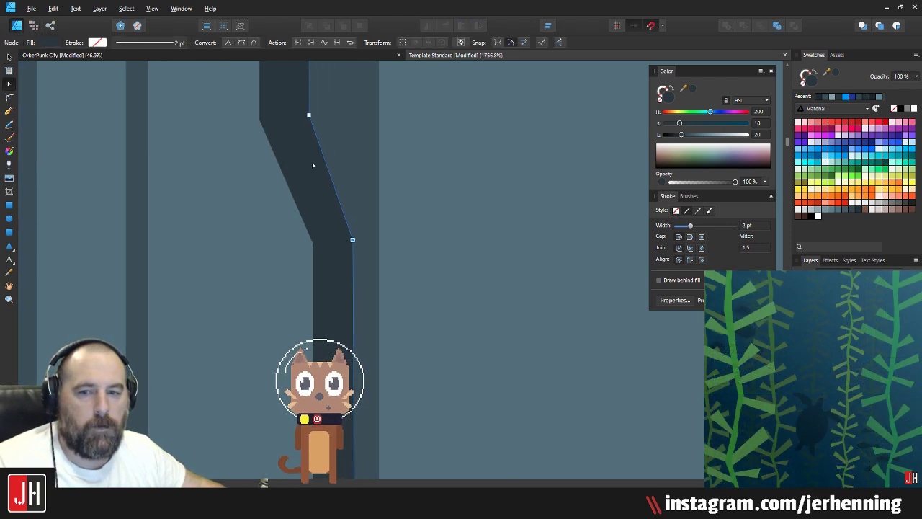
mouse_move(306, 142)
left_mouse_down()
mouse_move(322, 181)
mouse_move(321, 148)
mouse_move(316, 154)
left_mouse_up()
Step: Adjust the shadow shape's top node just above the left tower's roof edge
scroll(332, 156, "down", 9)
left_click_drag(353, 95, 391, 171)
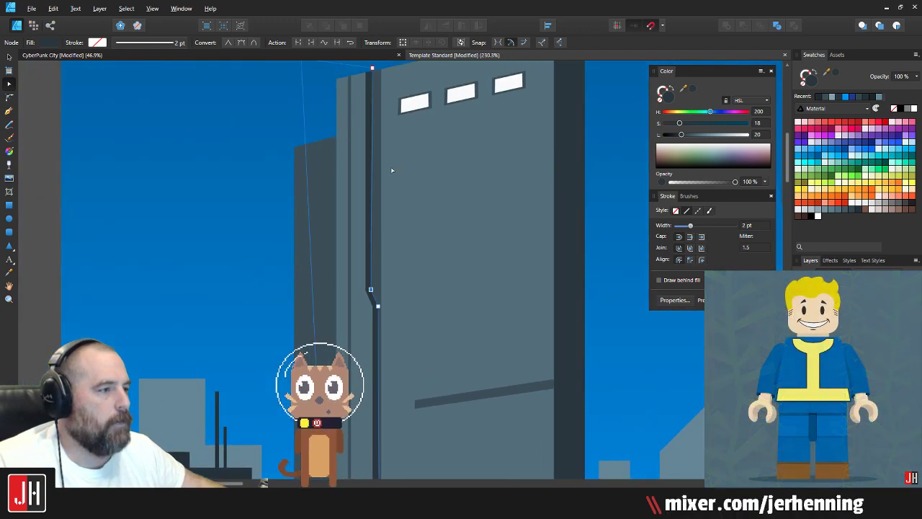
scroll(377, 122, "up", 5)
left_click_drag(365, 78, 351, 183)
scroll(351, 183, "up", 2)
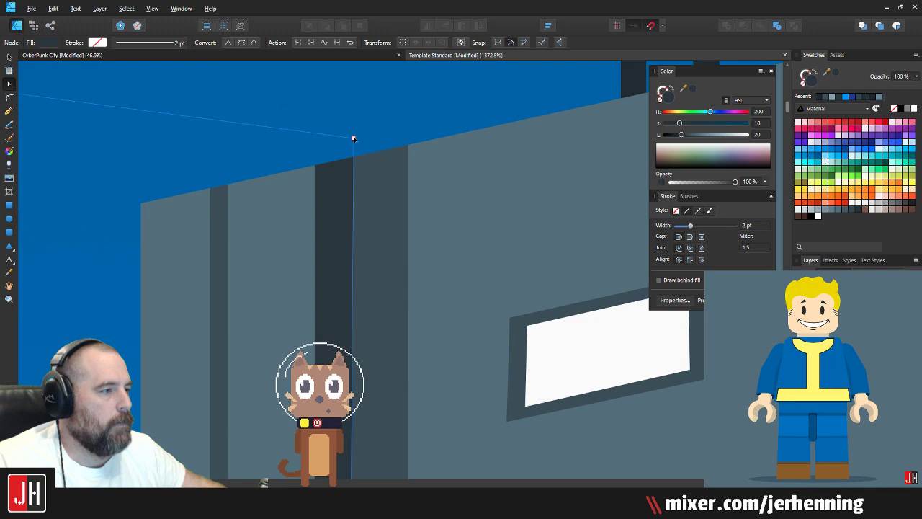
scroll(348, 142, "down", 8)
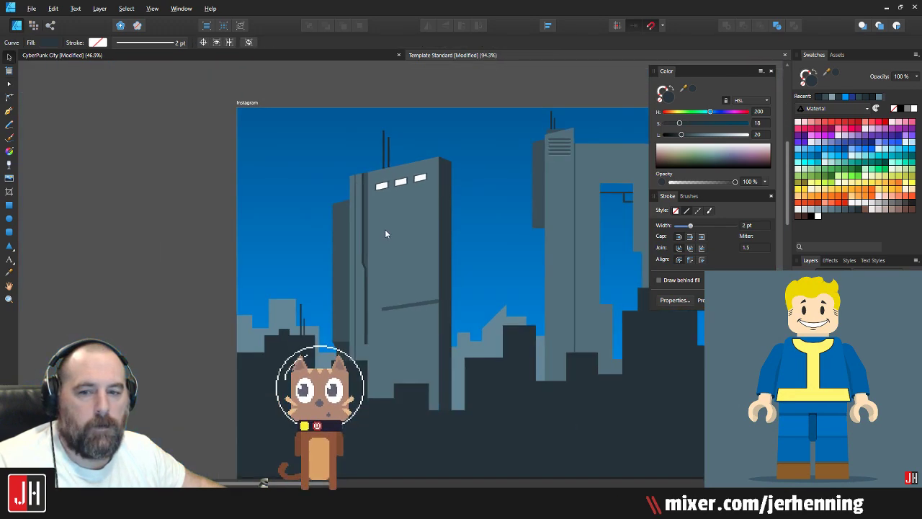
Step: Move the shadow shape's bottom node slightly left to narrow the shadow along the lower part of the strip
scroll(379, 159, "up", 3)
scroll(375, 198, "up", 6)
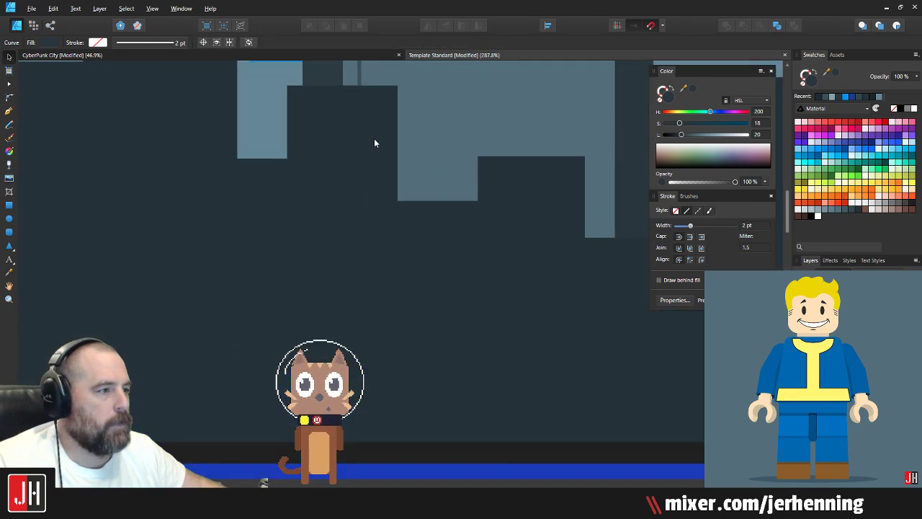
scroll(415, 319, "up", 2)
scroll(432, 382, "down", 1)
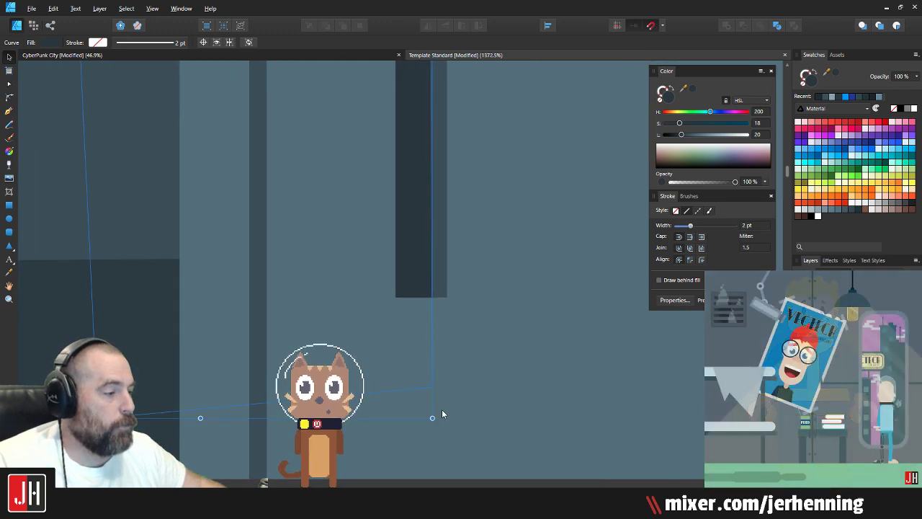
key("a")
left_click_drag(432, 387, 422, 389)
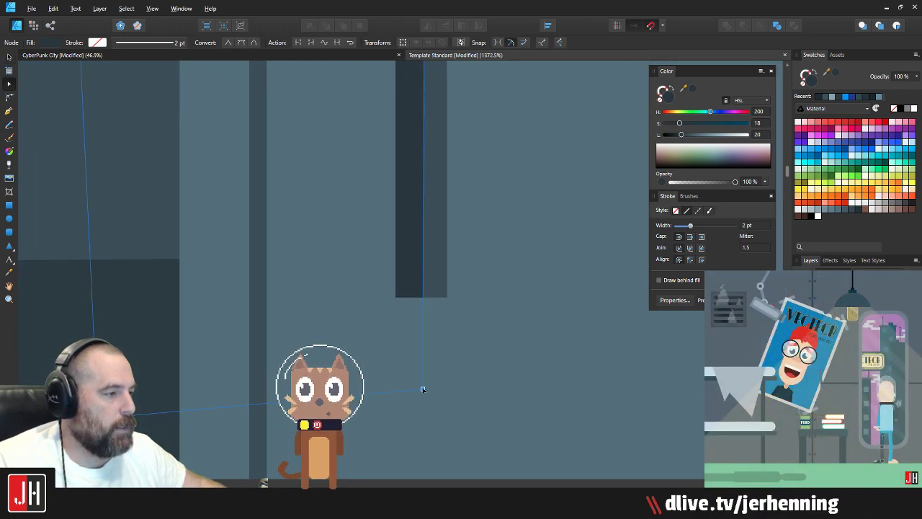
key("v")
scroll(456, 332, "down", 5)
scroll(456, 331, "down", 6)
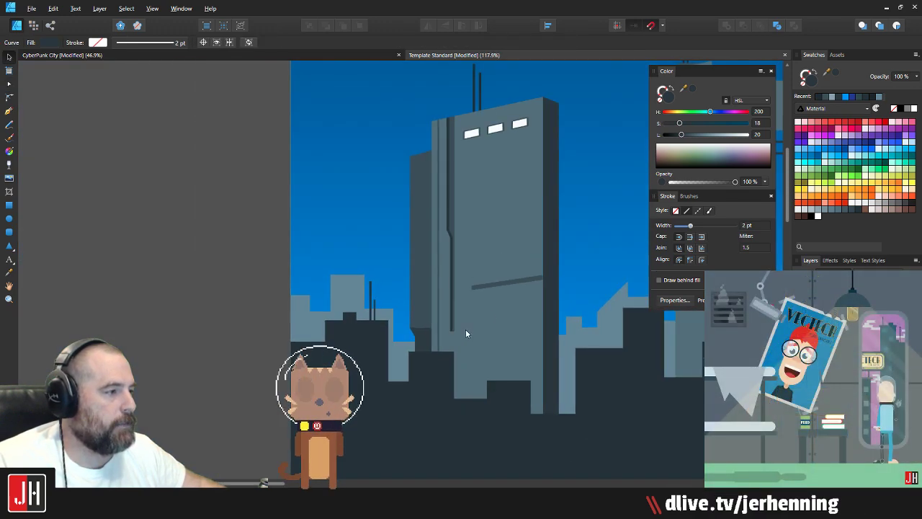
Step: Clear the selection and save the document
left_click(579, 224)
left_click_drag(538, 235, 419, 259)
scroll(368, 281, "up", 2)
key("ctrl+s")
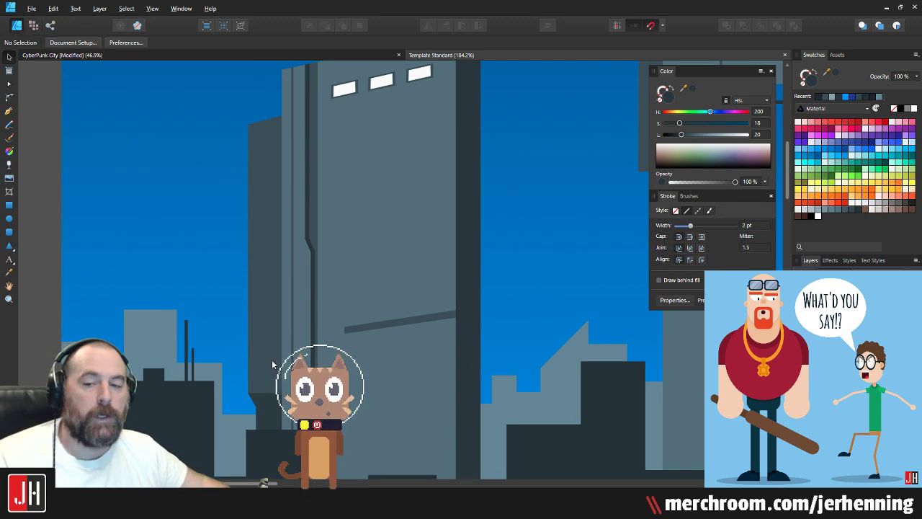
Step: Examine the whole skyline composition and the left tower's upper details
scroll(335, 288, "down", 3)
scroll(326, 324, "up", 3)
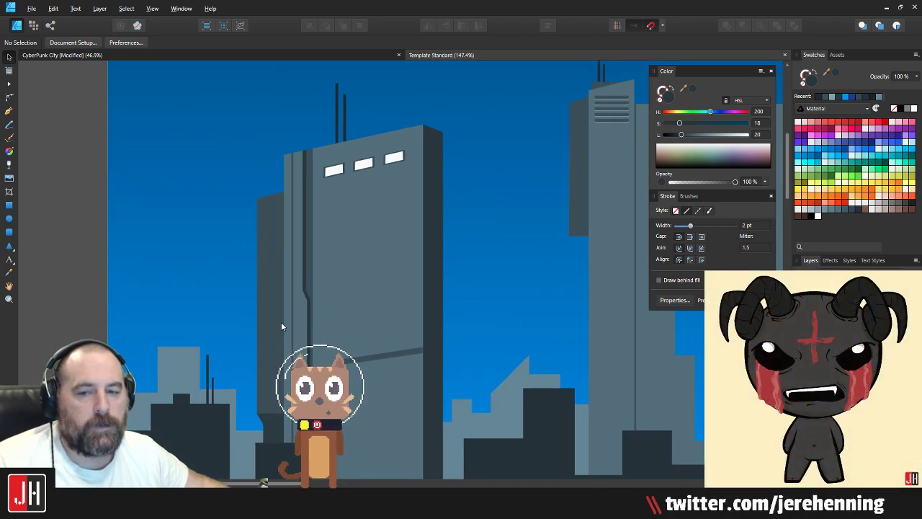
scroll(281, 322, "down", 3)
scroll(230, 310, "up", 2)
scroll(272, 241, "down", 2)
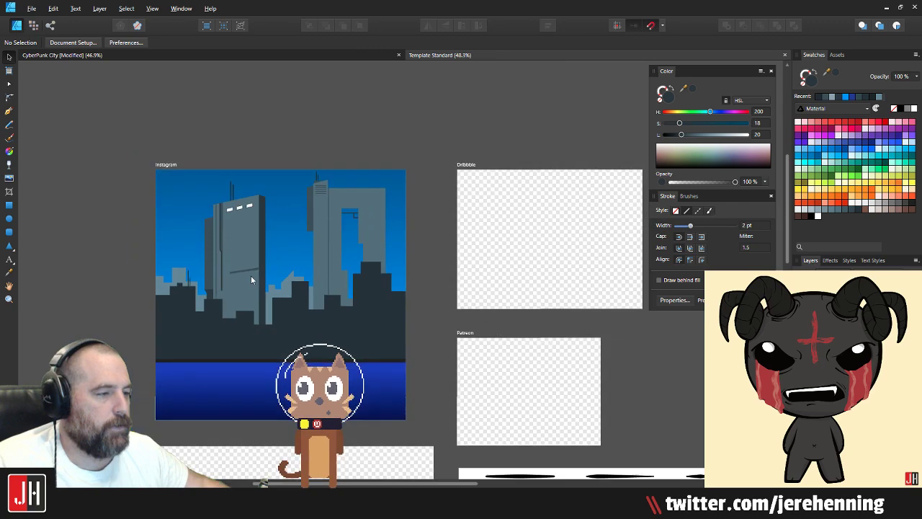
scroll(317, 259, "up", 2)
scroll(288, 216, "up", 5)
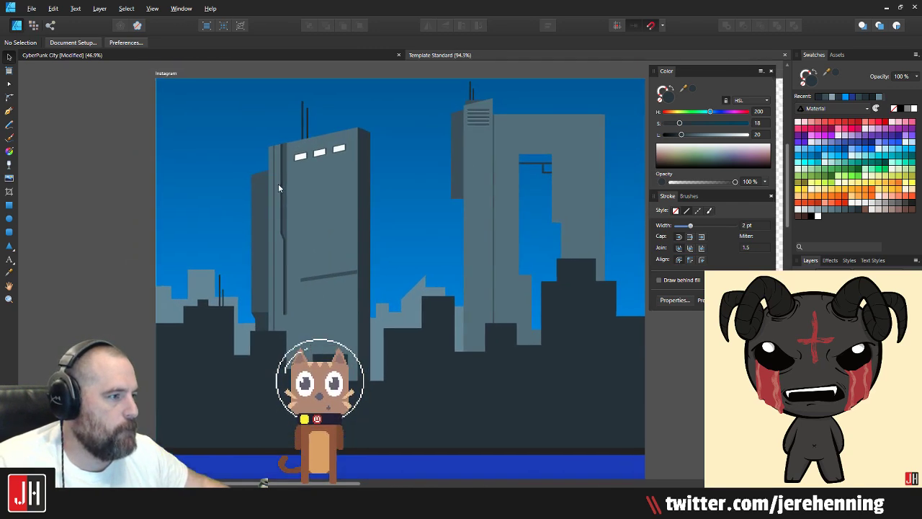
scroll(302, 245, "down", 1)
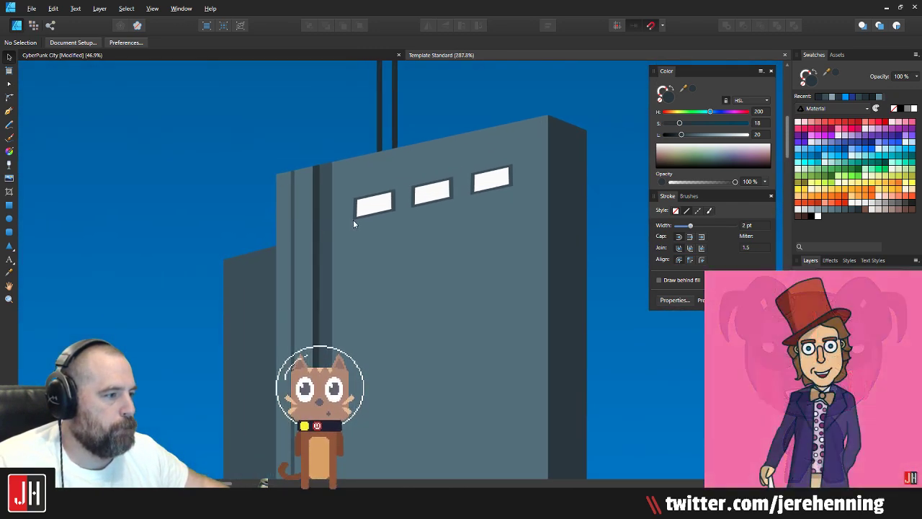
scroll(278, 261, "up", 5)
scroll(358, 230, "down", 5)
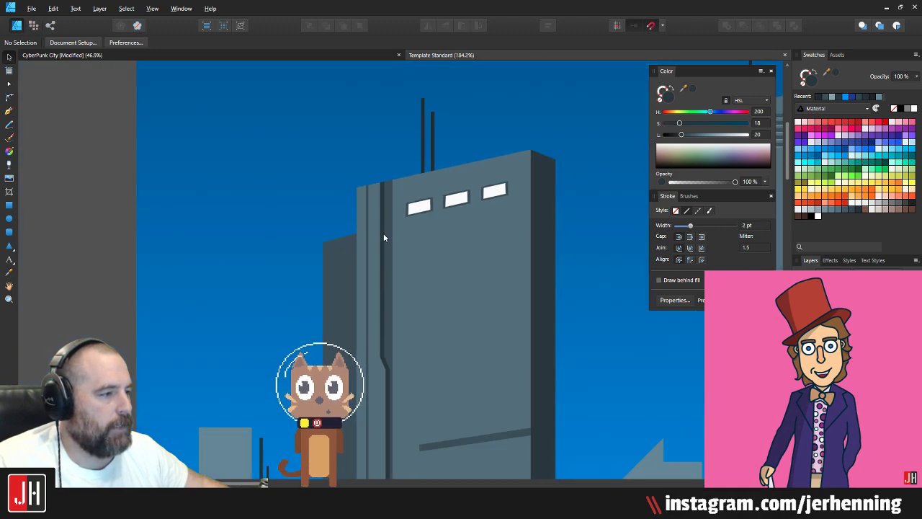
scroll(352, 181, "up", 2)
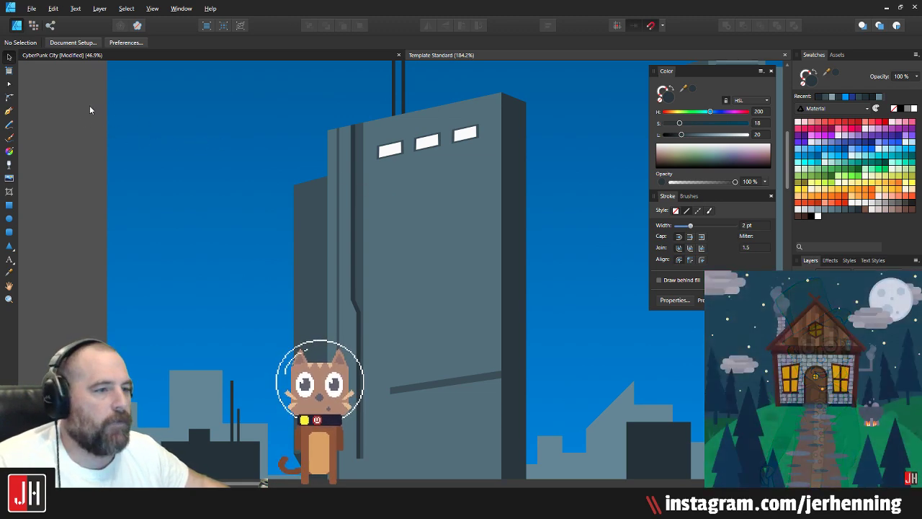
Step: Draw a thin slanted shape with the Pen tool across the left tower's front face, just below the three windows
left_click(9, 110)
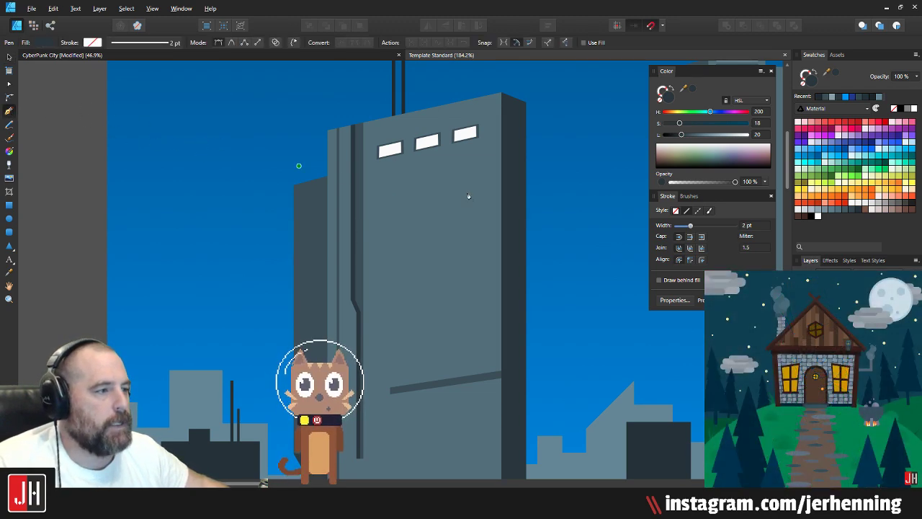
left_click(360, 199)
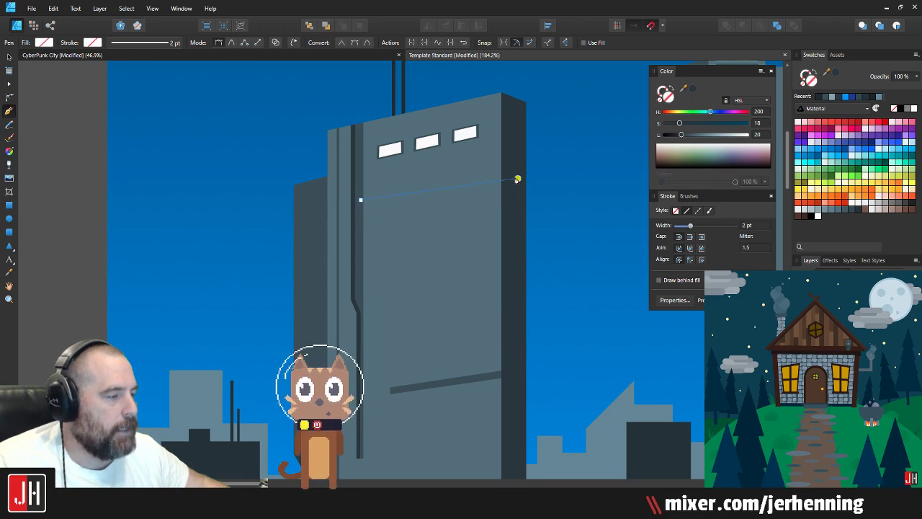
key("Escape")
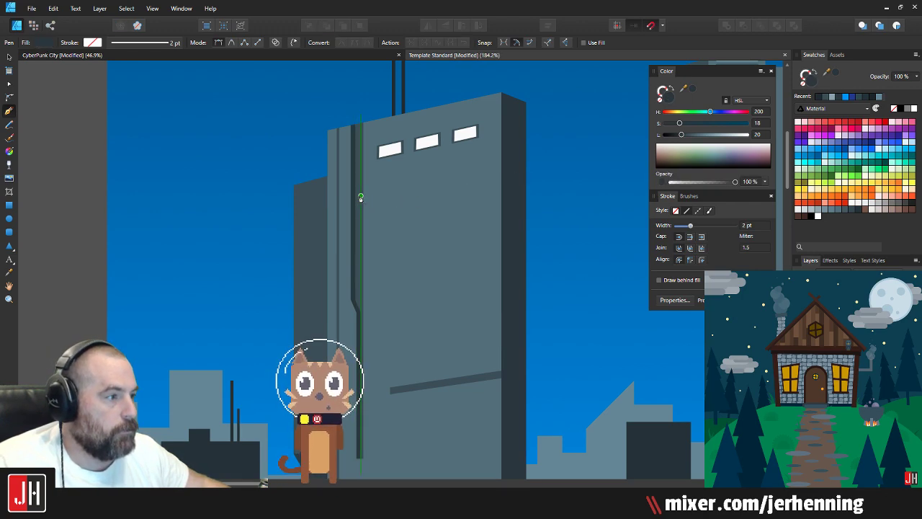
left_click(508, 169)
key("a")
key("p")
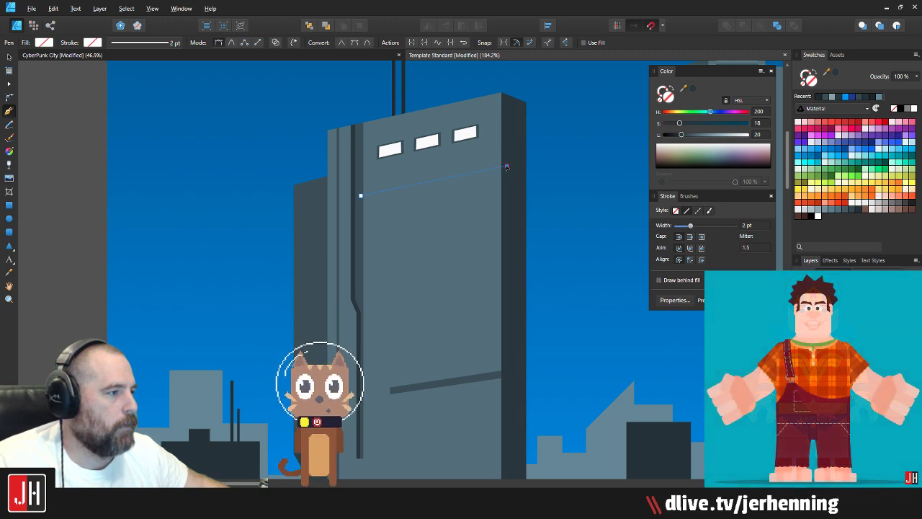
Step: Fill the slanted line shape with the strip's dark tone (HSL 200, 18, 29), paste it inside the tower's front face and deselect
key("i")
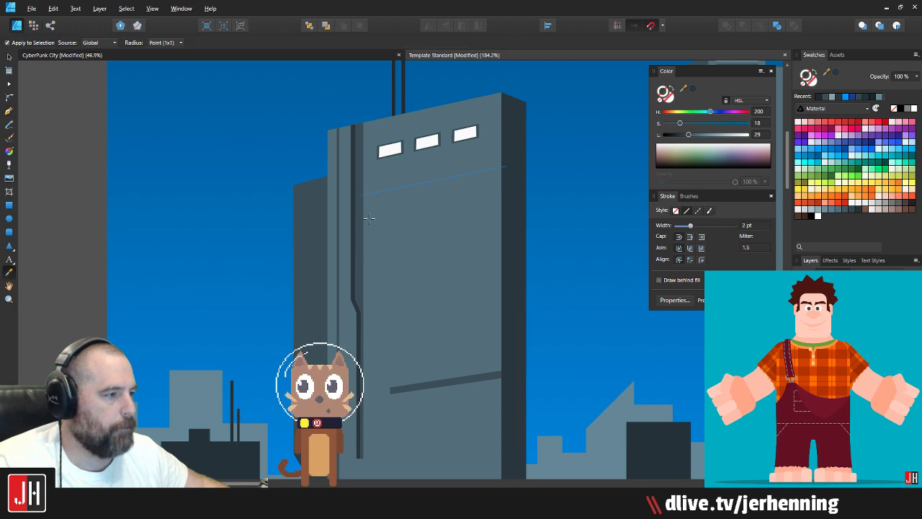
key("ctrl+x")
key("v")
left_click(469, 191)
key("ctrl+alt+v")
left_click(576, 185)
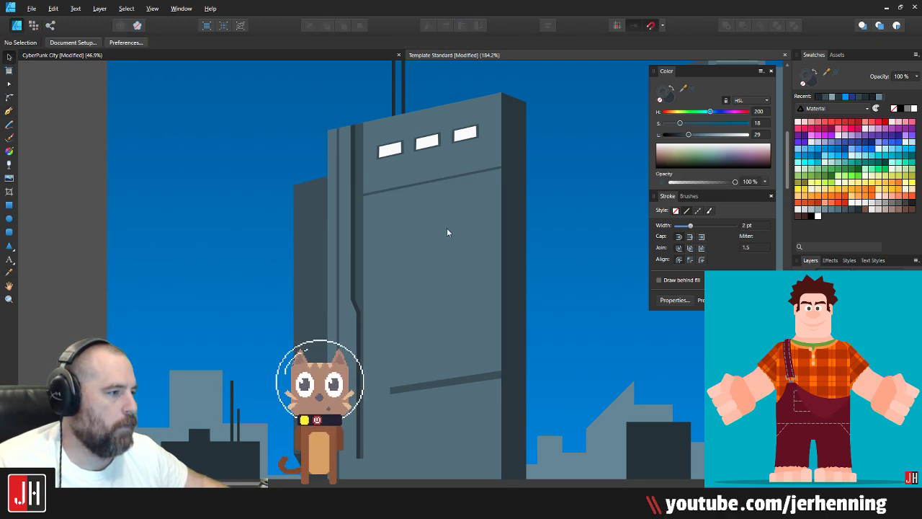
Step: Move the thin slanted line on the left tower's face slightly up toward the three windows, deselect and save
key("ctrl+s")
scroll(448, 231, "down", 7)
scroll(450, 222, "up", 9)
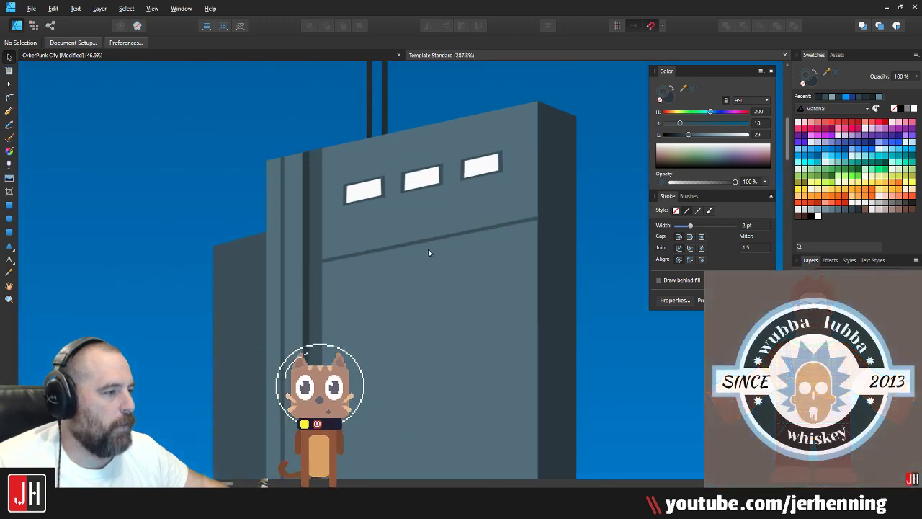
scroll(452, 229, "up", 2)
left_click_drag(452, 228, 452, 213)
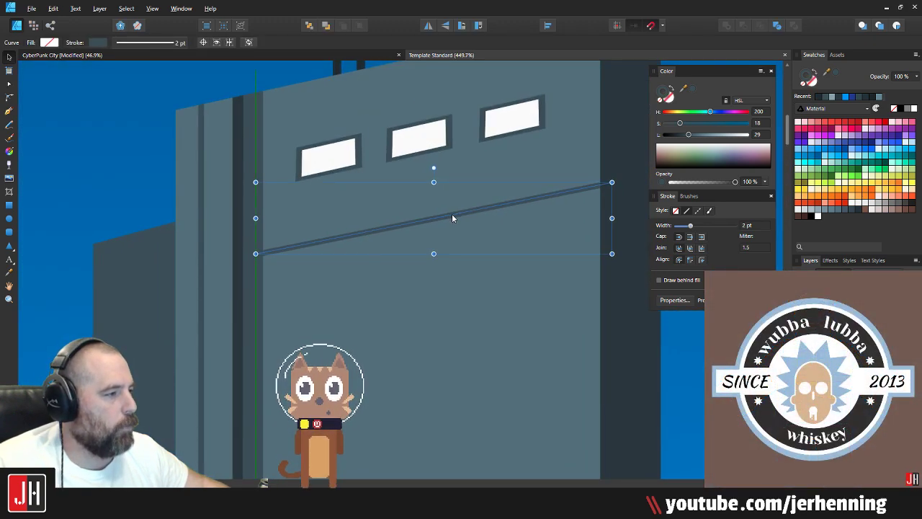
scroll(460, 231, "down", 9)
left_click(534, 242)
key("ctrl+s")
scroll(477, 248, "up", 4)
left_click_drag(477, 248, 428, 218)
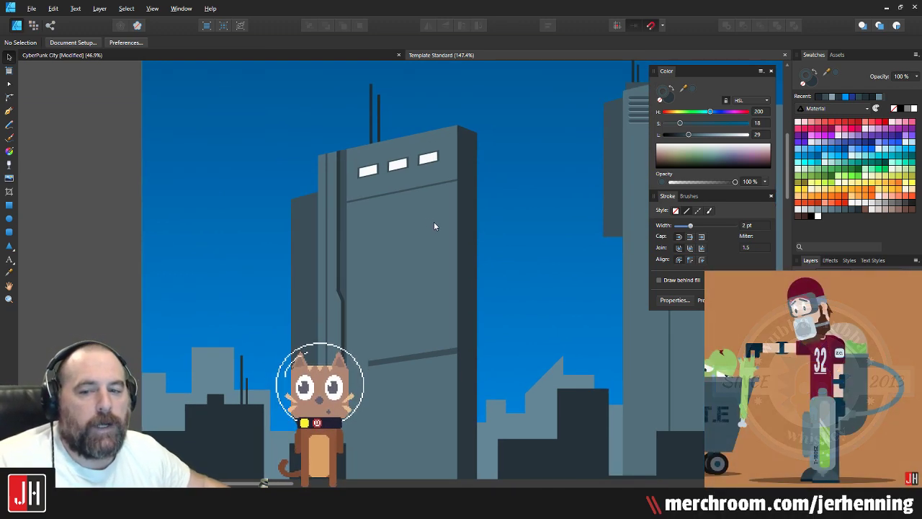
Step: Raise both end nodes of the thin slanted line below the left tower's windows slightly, and deselect it
scroll(392, 245, "down", 3)
scroll(395, 251, "up", 6)
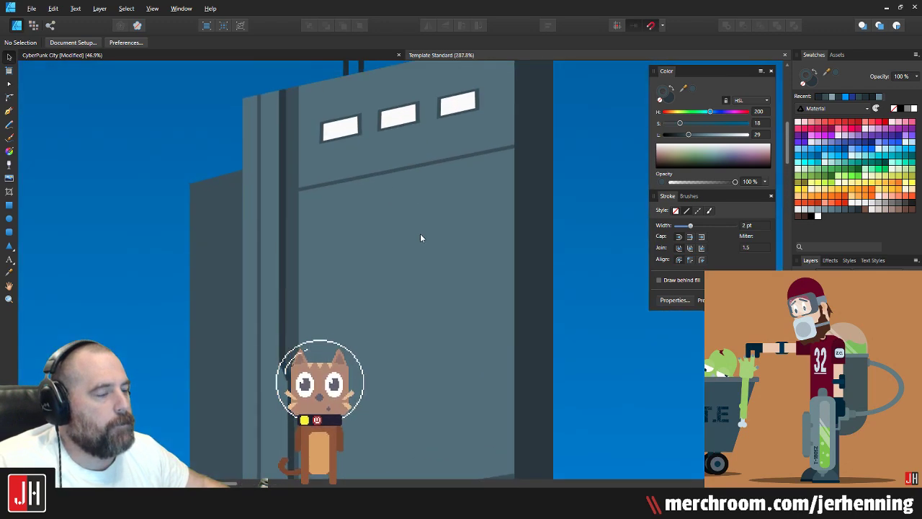
scroll(435, 260, "up", 1)
left_click(451, 254)
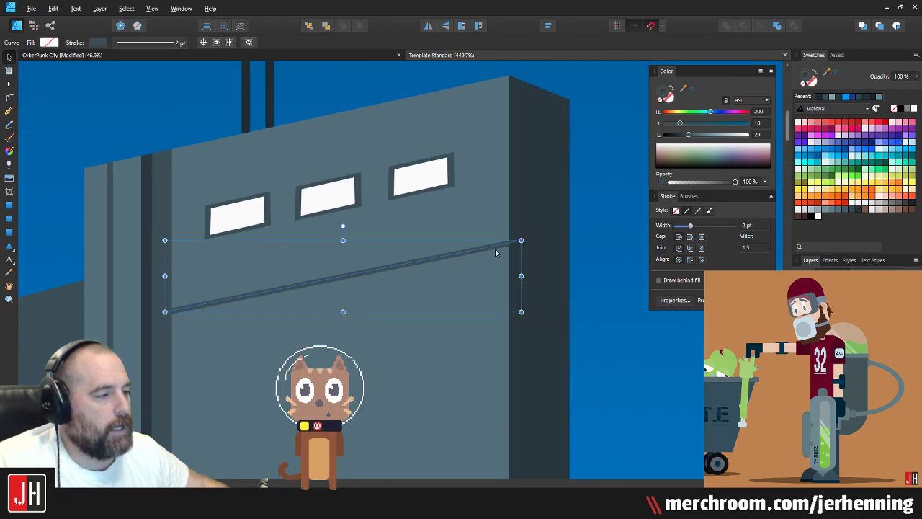
key("a")
left_click_drag(521, 241, 523, 235)
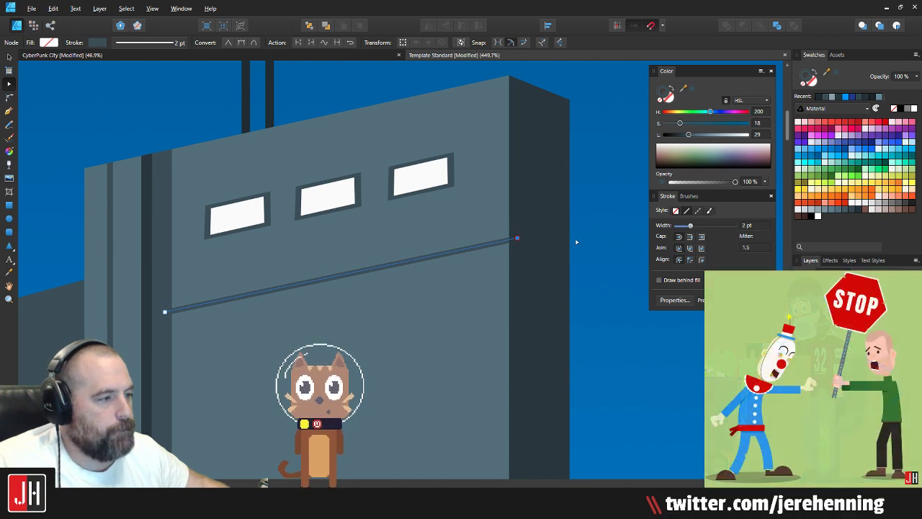
scroll(477, 273, "down", 5)
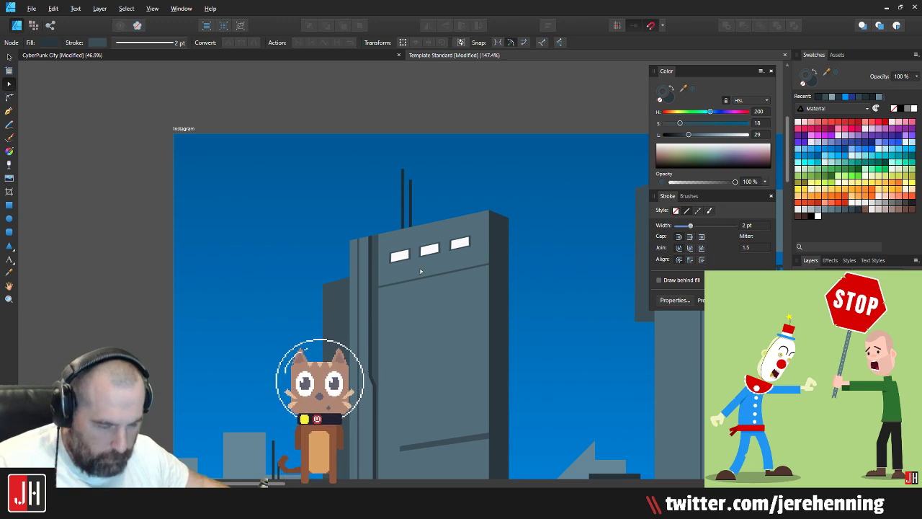
scroll(414, 255, "up", 5)
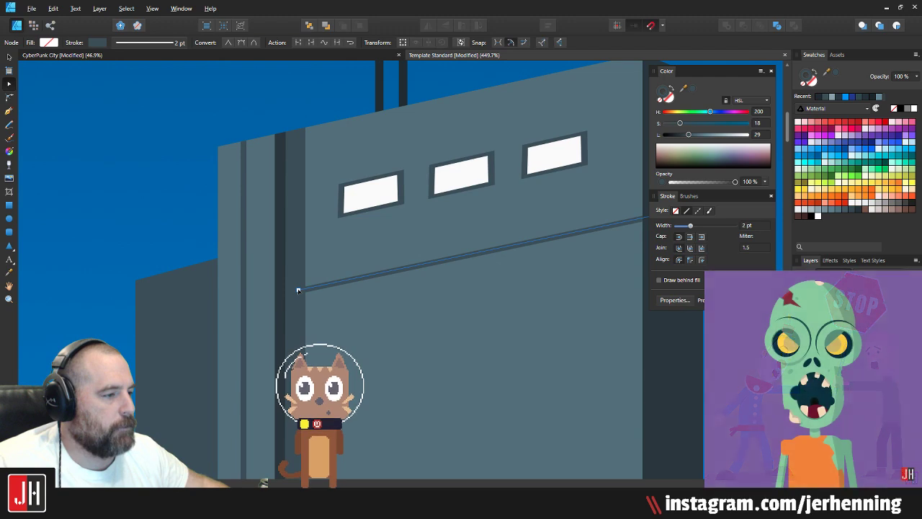
left_click_drag(298, 289, 297, 286)
key("v")
scroll(423, 251, "down", 5)
left_click(522, 250)
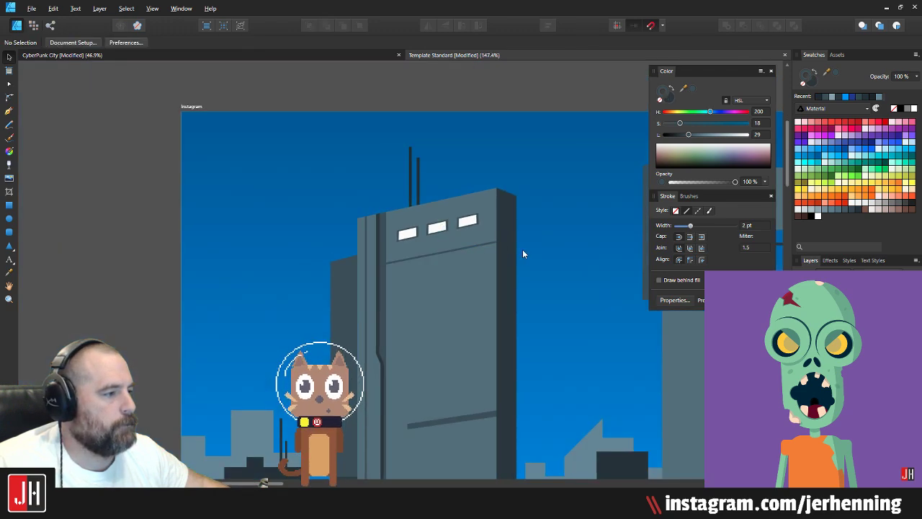
Step: Examine the whole skyline, the left tower's windows and the thin slanted line where it meets the dark side face
left_click_drag(535, 257, 437, 266)
scroll(408, 267, "down", 3)
scroll(407, 276, "up", 3)
scroll(436, 267, "down", 5)
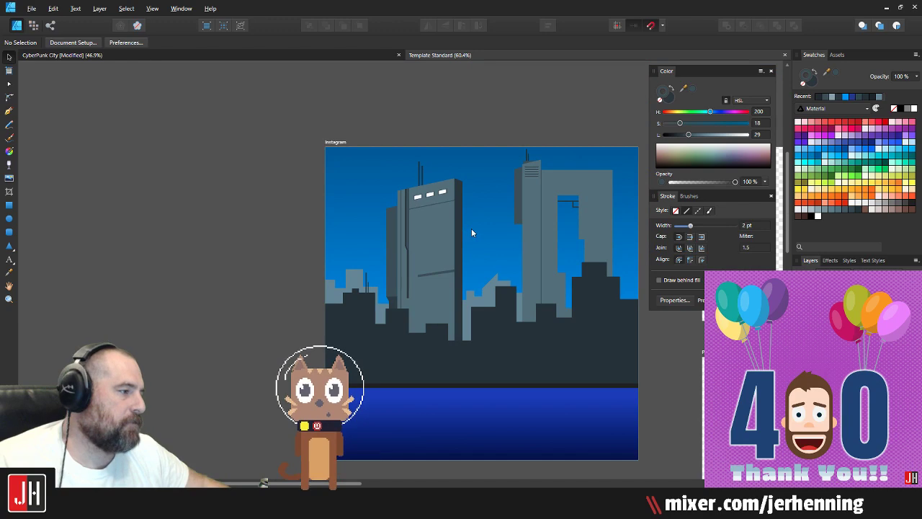
scroll(413, 254, "up", 7)
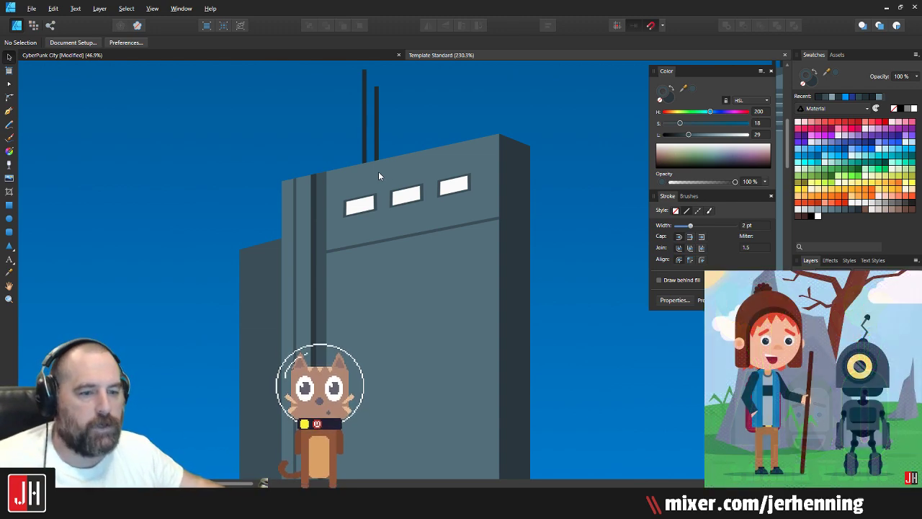
scroll(406, 176, "up", 4)
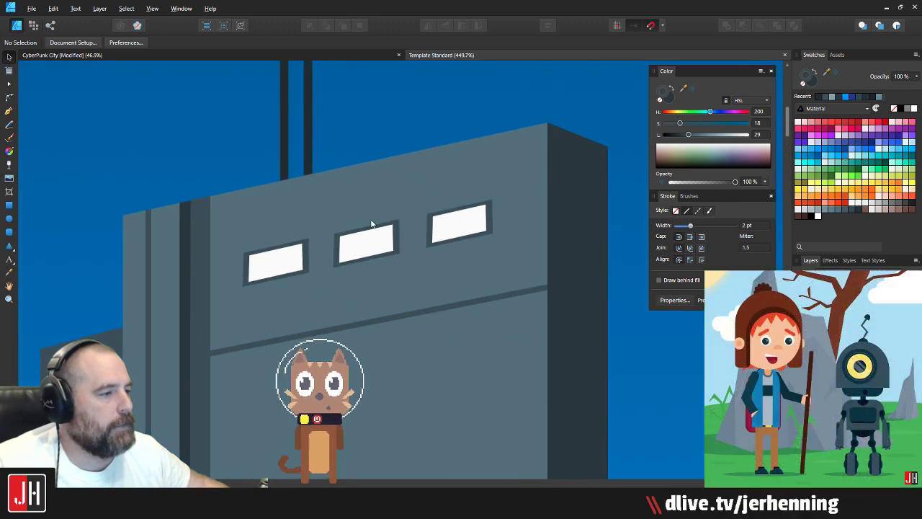
scroll(433, 192, "down", 4)
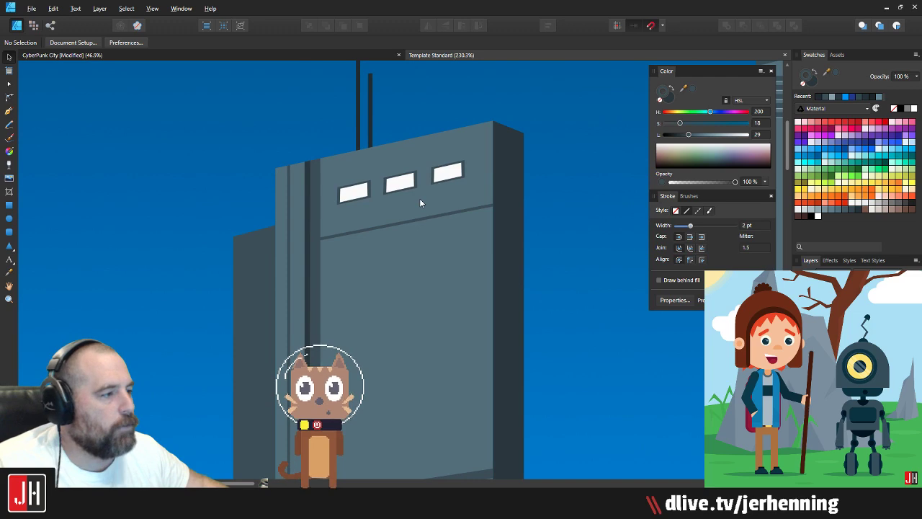
scroll(461, 183, "up", 3)
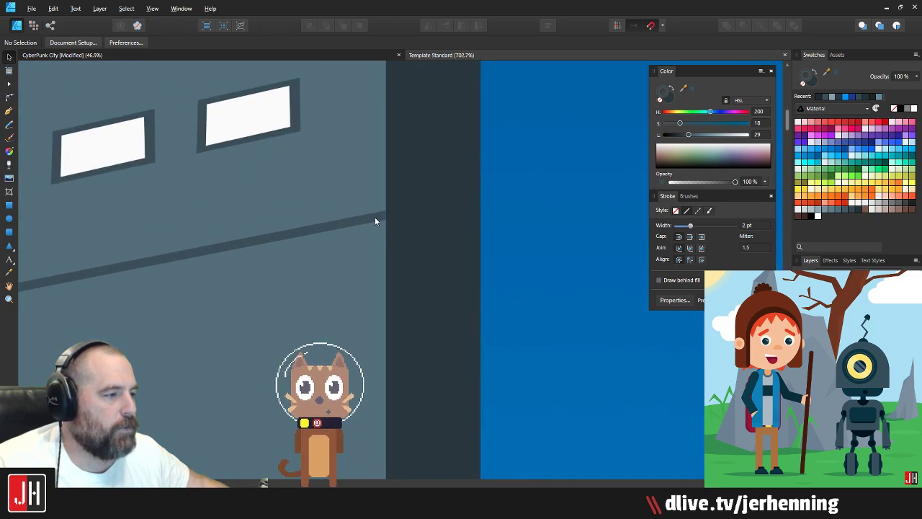
left_click(375, 218)
scroll(389, 215, "down", 2)
left_click_drag(392, 214, 481, 199)
left_click(467, 216)
scroll(467, 216, "down", 3)
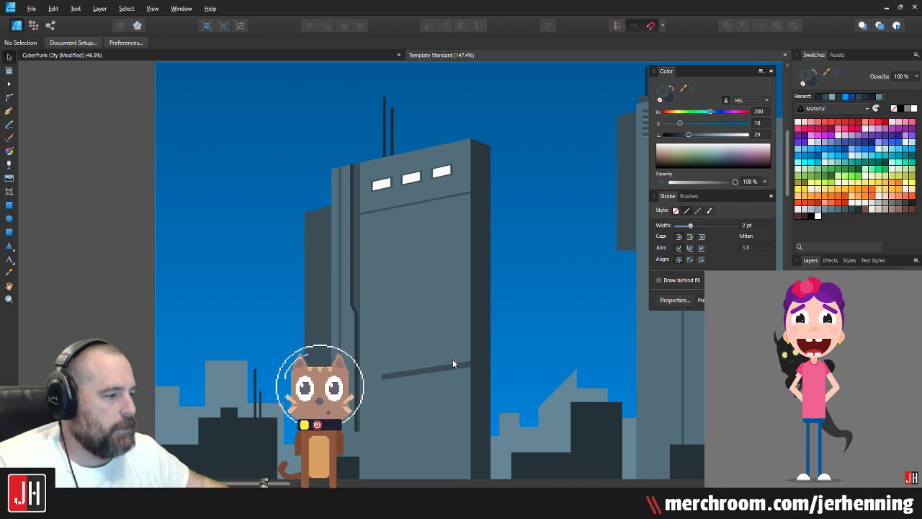
Step: Adjust the left-end nodes of the thick slanted strip lower on the left tower's face, deselect and save
scroll(438, 353, "up", 2)
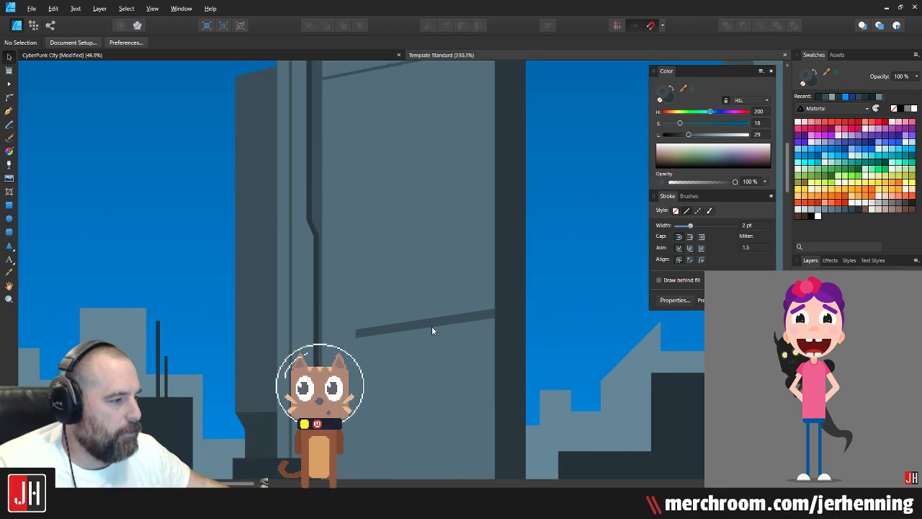
left_click(415, 324)
scroll(401, 334, "up", 5)
key("a")
left_click_drag(232, 281, 284, 385)
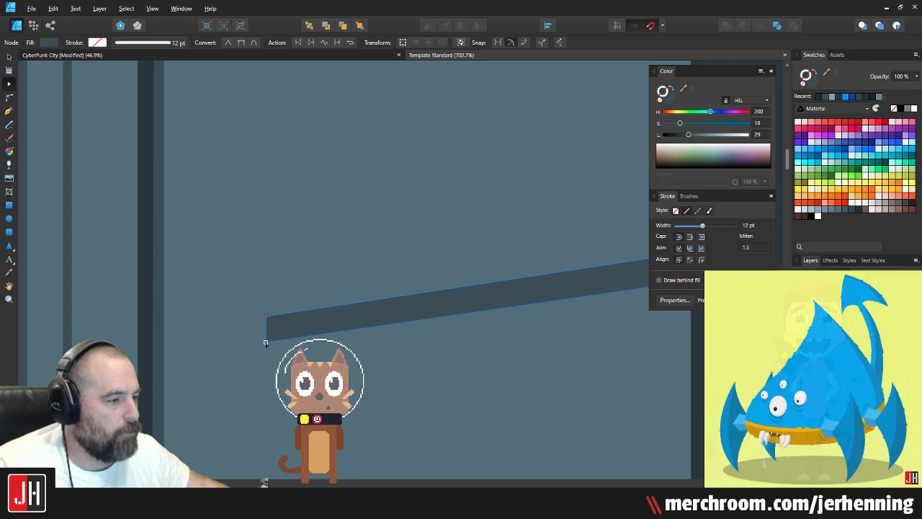
scroll(293, 327, "down", 3)
scroll(295, 326, "down", 5)
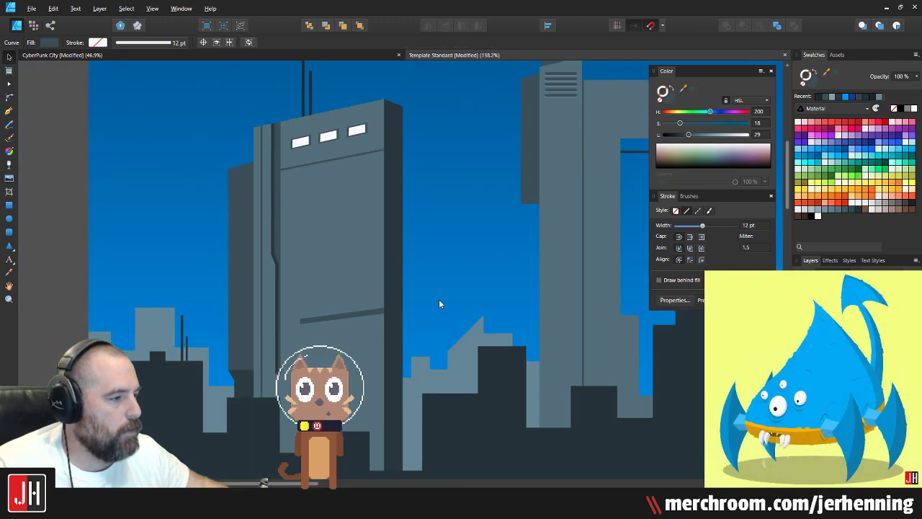
left_click(434, 301)
key("ctrl+s")
scroll(419, 306, "down", 3)
left_click_drag(435, 297, 471, 280)
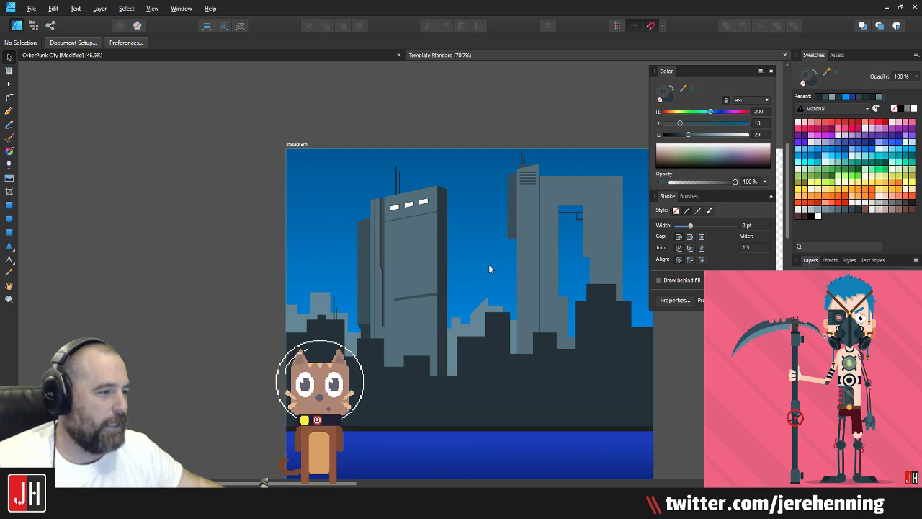
Step: Examine the left tower's lower section, including the dark shadow shape at the base of its side wing
scroll(402, 284, "right", 1)
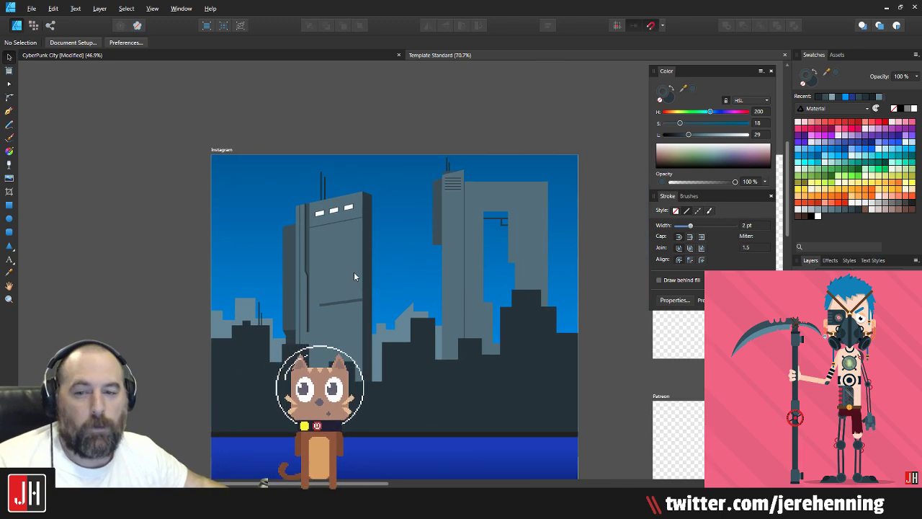
scroll(327, 263, "up", 5)
scroll(339, 245, "up", 4)
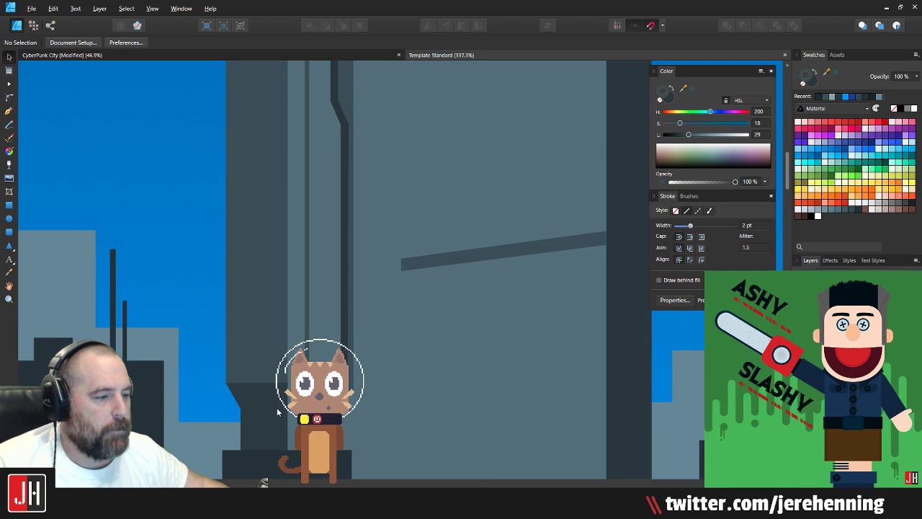
left_click(278, 412)
scroll(308, 400, "up", 4)
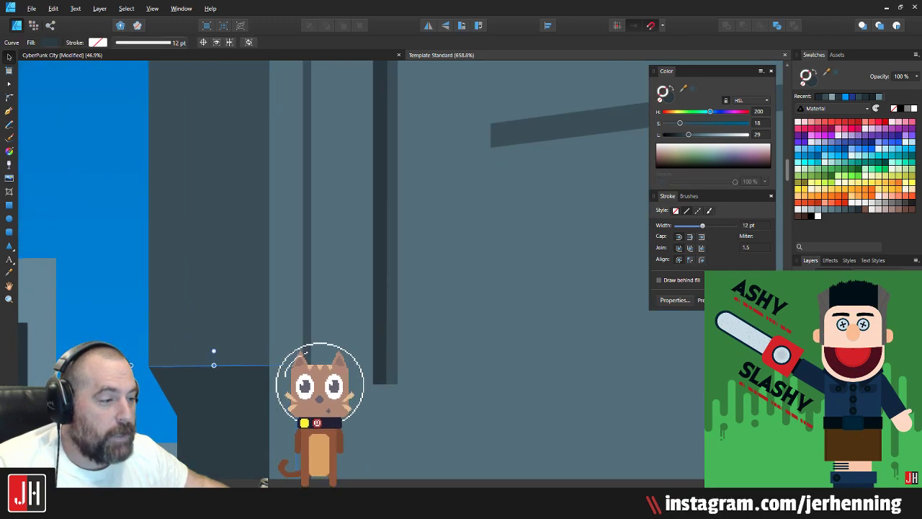
key("a")
left_click_drag(119, 351, 311, 403)
key("ctrl+d")
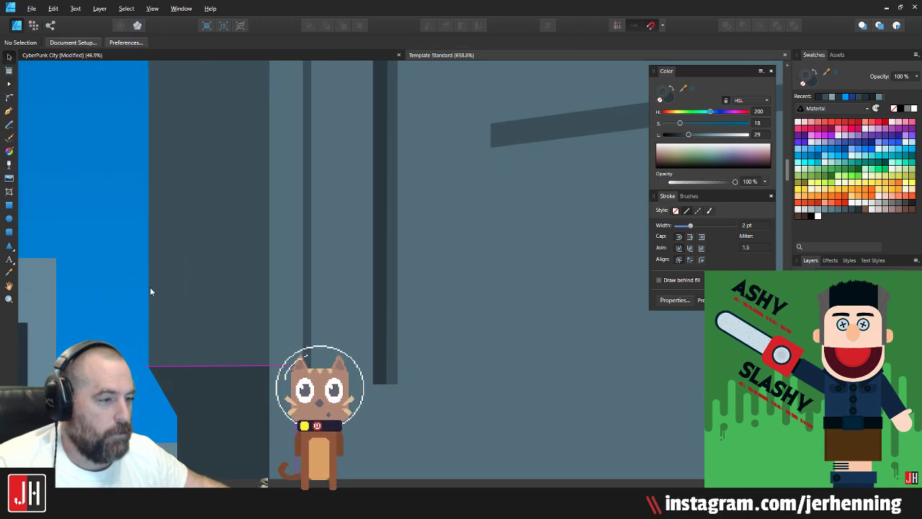
scroll(165, 302, "down", 4)
scroll(201, 296, "up", 2)
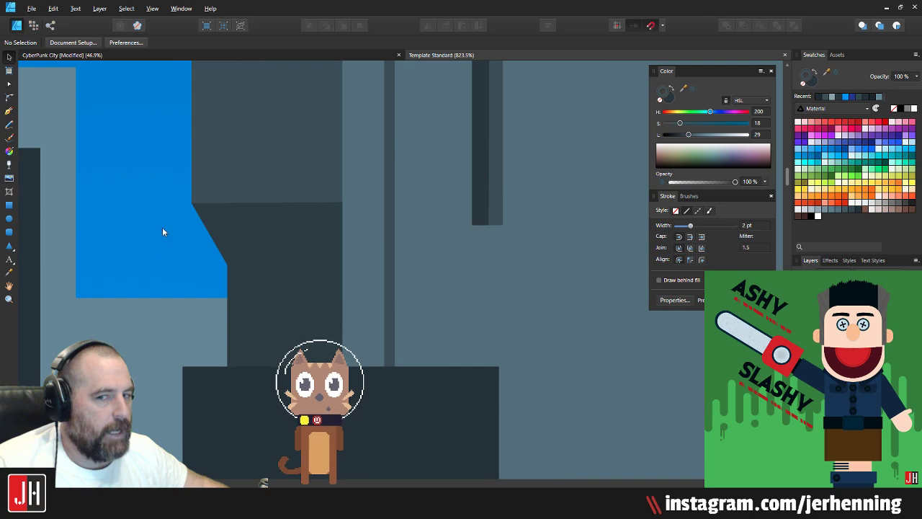
scroll(266, 223, "up", 1)
scroll(320, 209, "down", 4)
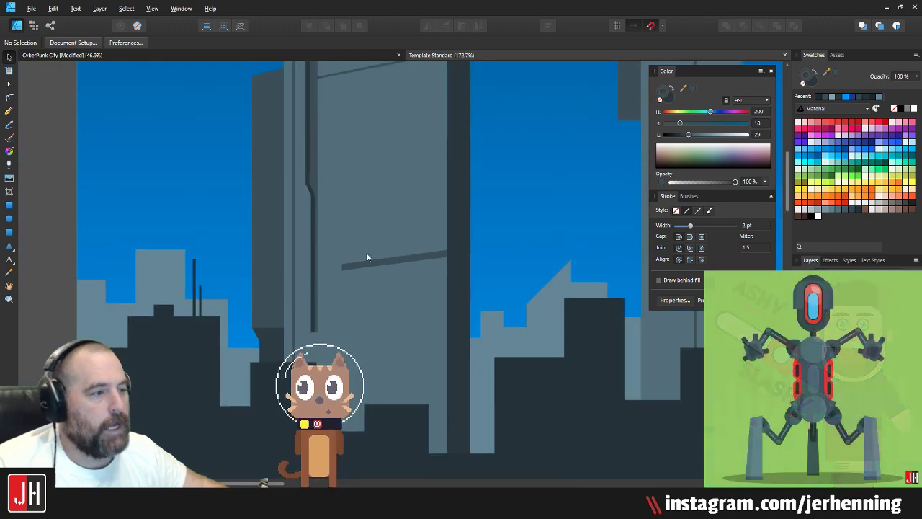
scroll(353, 249, "up", 2)
scroll(317, 169, "up", 1)
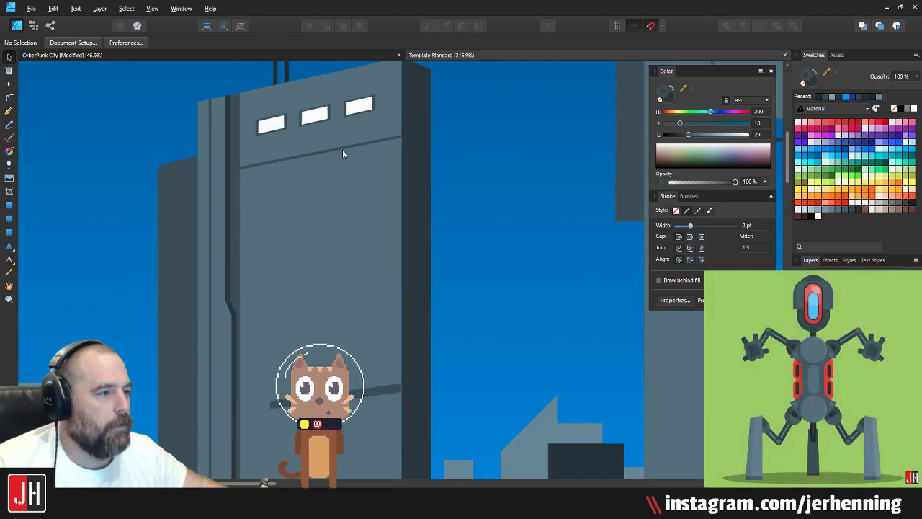
Step: Duplicate the thin slanted line farther down the left tower's face, adjust its end nodes to a flatter slant and deselect
left_click(345, 147)
left_click_drag(361, 148, 356, 260)
key("a")
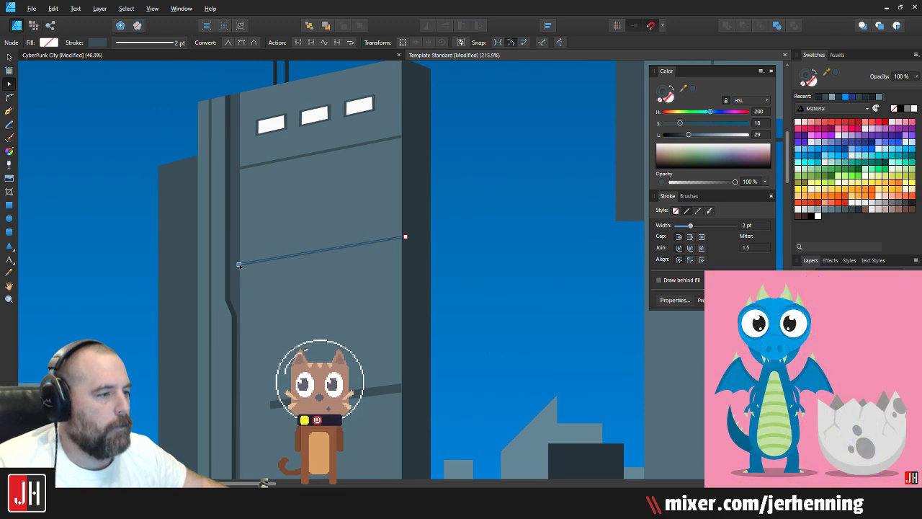
key("v")
left_click(480, 211)
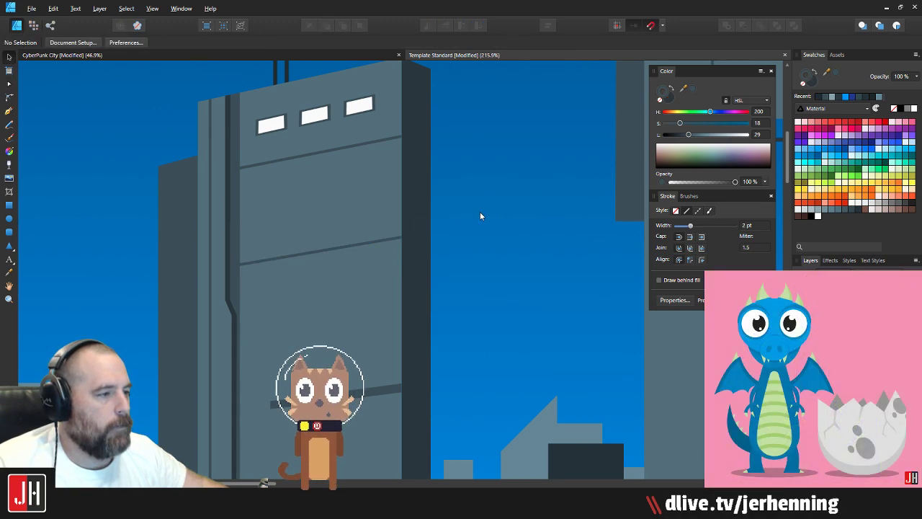
Step: Examine the left tower's windows and panel lines up close and within the whole skyline composition
scroll(458, 233, "down", 4)
left_click_drag(453, 225, 435, 237)
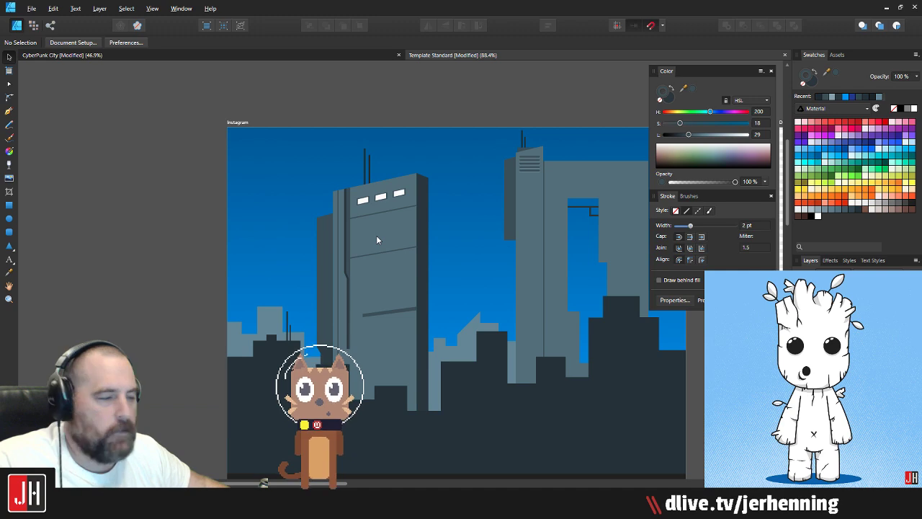
scroll(374, 232, "up", 3)
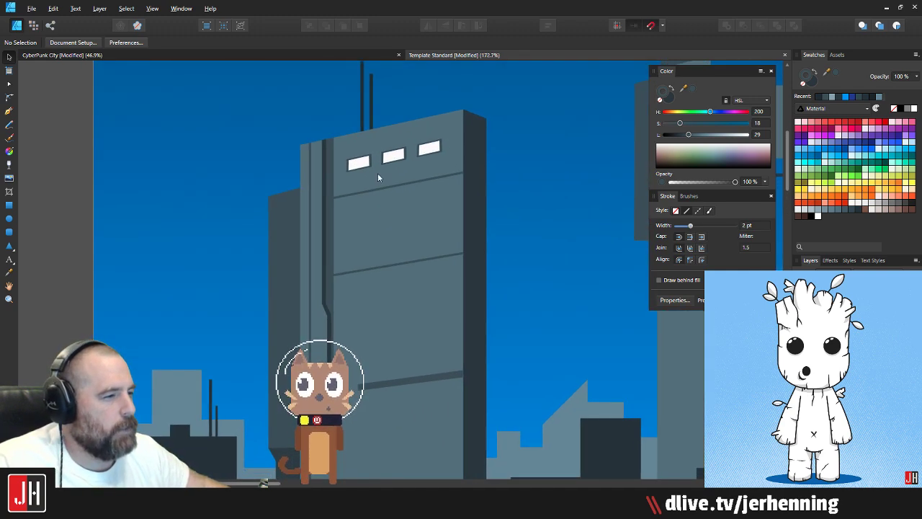
scroll(407, 158, "up", 6)
left_click(472, 178)
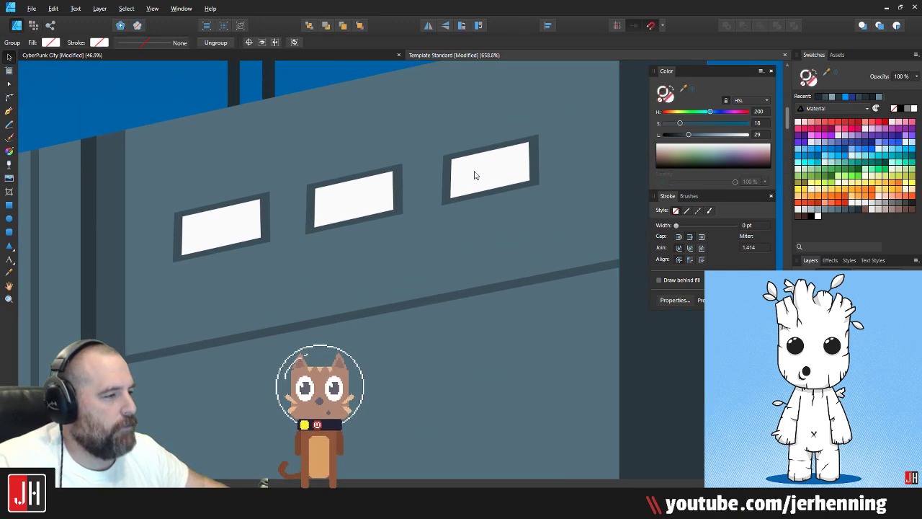
scroll(475, 175, "down", 10)
key("Escape")
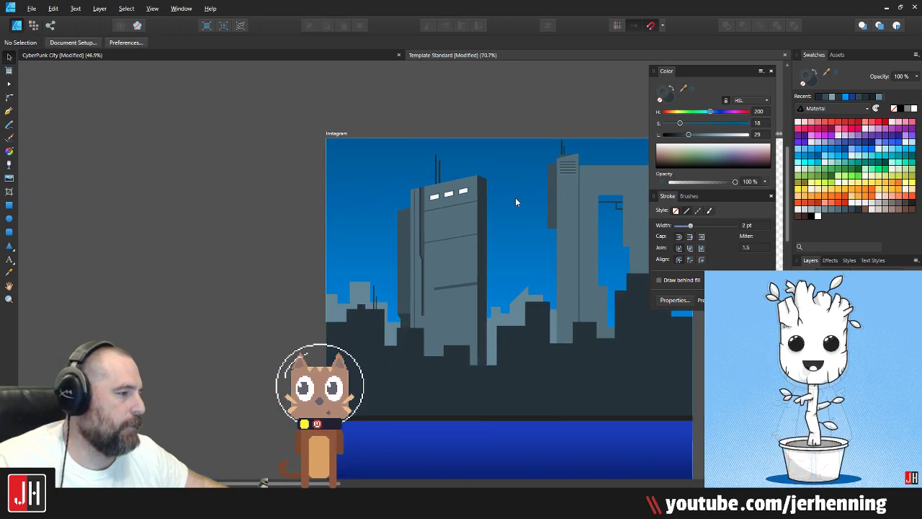
scroll(412, 209, "up", 4)
scroll(375, 162, "up", 2)
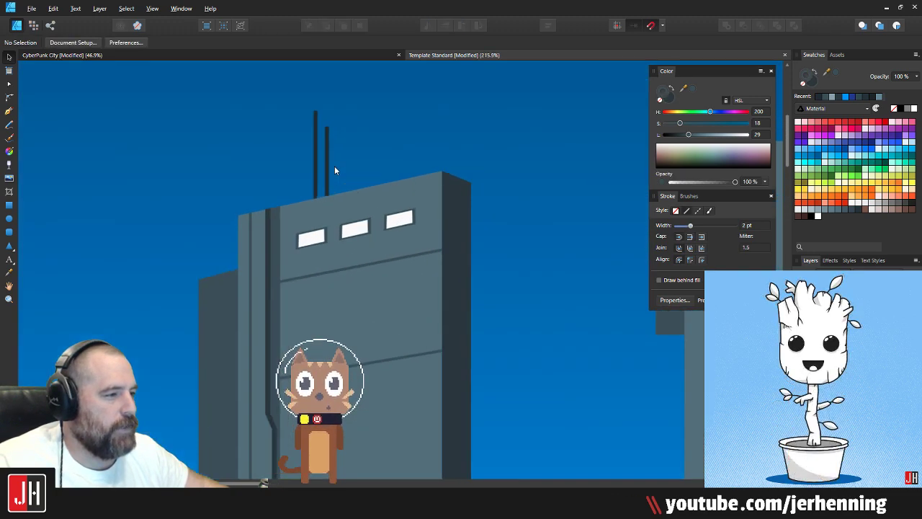
scroll(335, 166, "up", 1)
left_click_drag(311, 227, 472, 175)
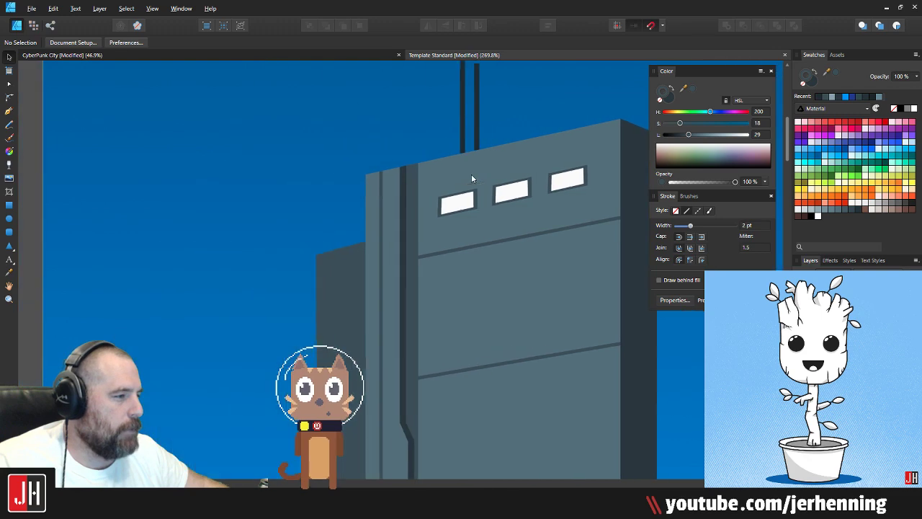
scroll(472, 178, "down", 6)
scroll(363, 233, "down", 2)
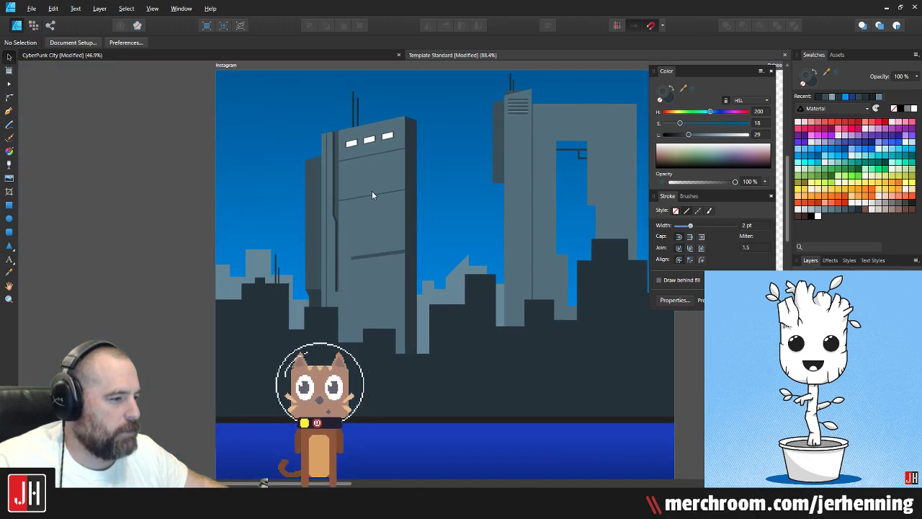
scroll(364, 234, "up", 5)
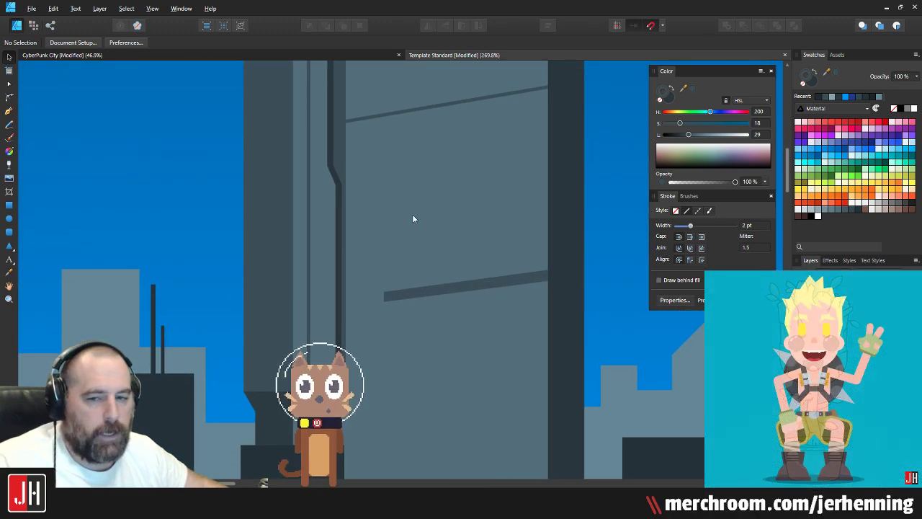
scroll(413, 214, "down", 6)
left_click(421, 228)
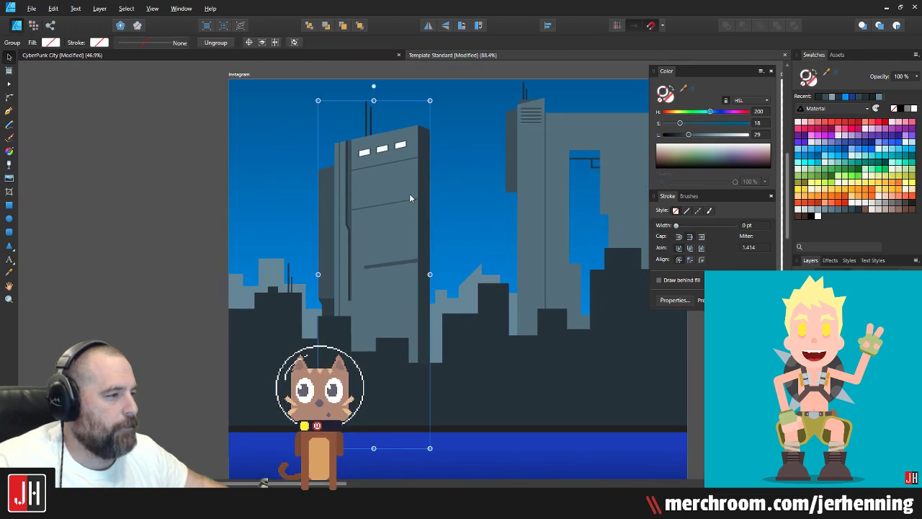
left_click_drag(401, 199, 484, 158)
key("ctrl+z")
left_click(85, 154)
left_click_drag(380, 159, 336, 190)
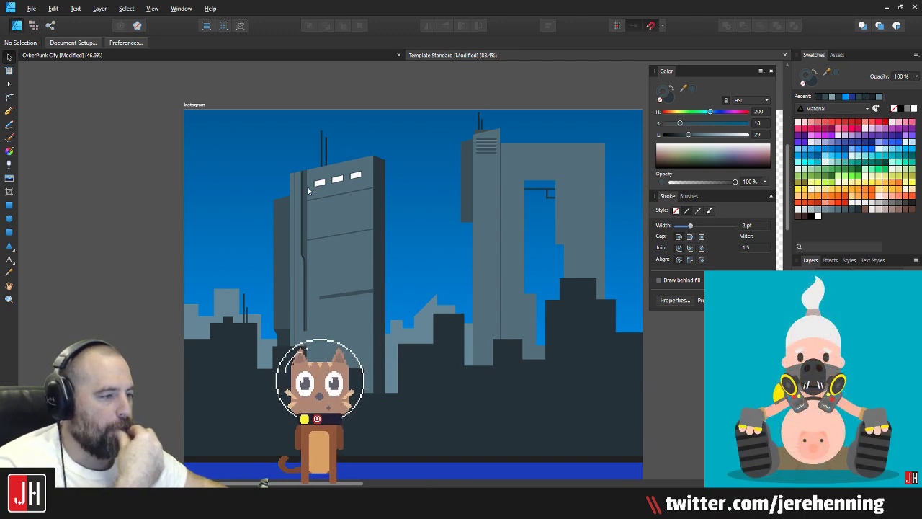
Step: Duplicate the thin slanted line just above the thick strip on the left tower's face, adjust its left end node and deselect
scroll(341, 263, "up", 1)
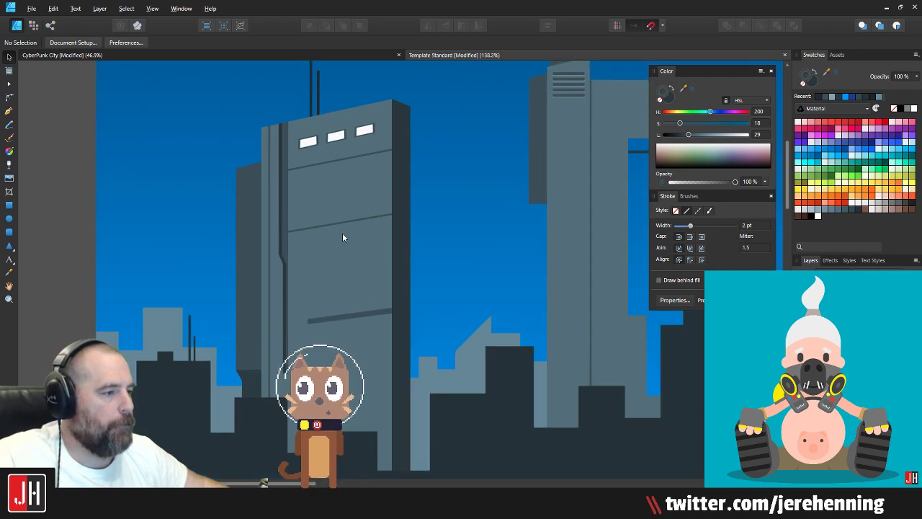
left_click(351, 225)
left_click_drag(351, 225, 357, 283)
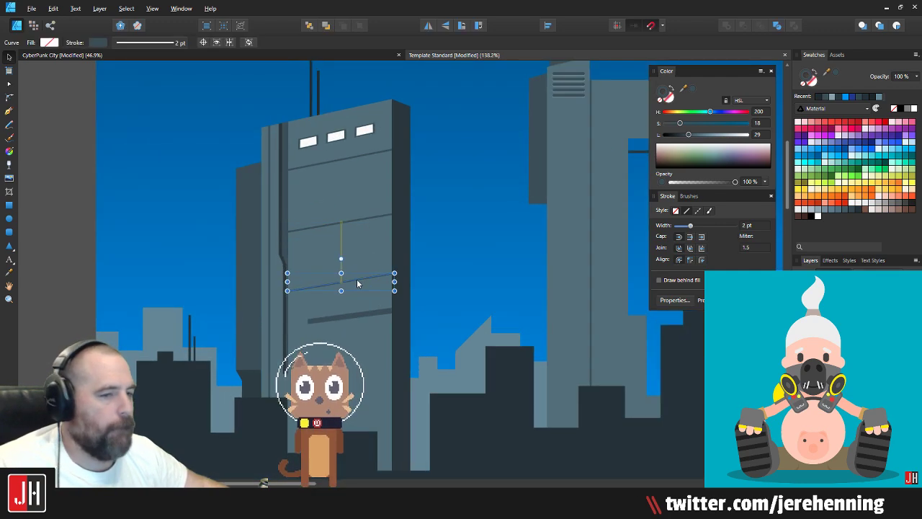
scroll(299, 281, "up", 2)
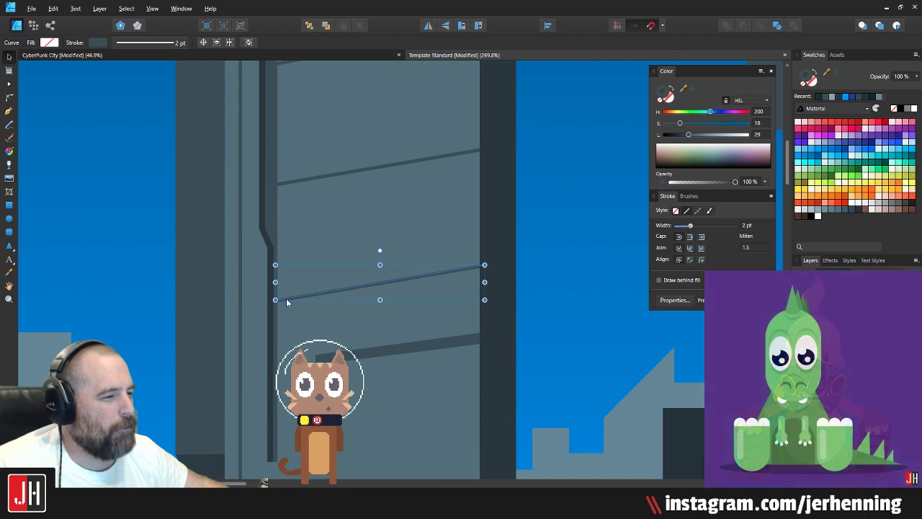
key("a")
scroll(277, 305, "up", 3)
left_click_drag(273, 295, 274, 292)
scroll(432, 263, "down", 5)
key("Escape")
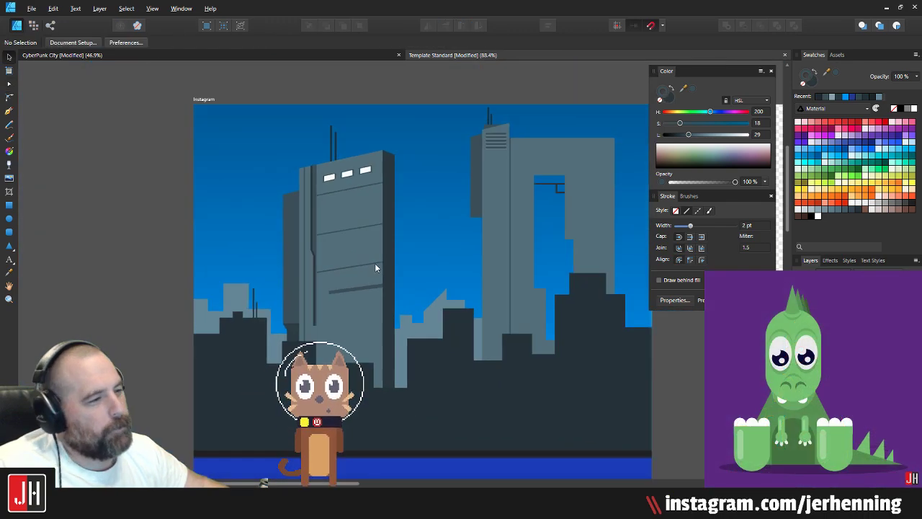
Step: Fine-tune the left end node of the lowest thin slanted line on the left tower's face and deselect
scroll(355, 246, "up", 3)
left_click(387, 274)
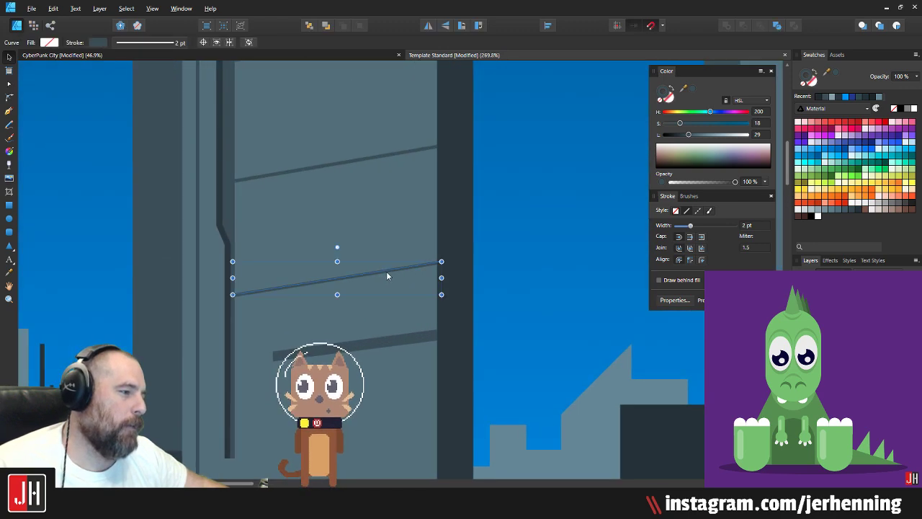
key("Escape")
scroll(441, 286, "down", 3)
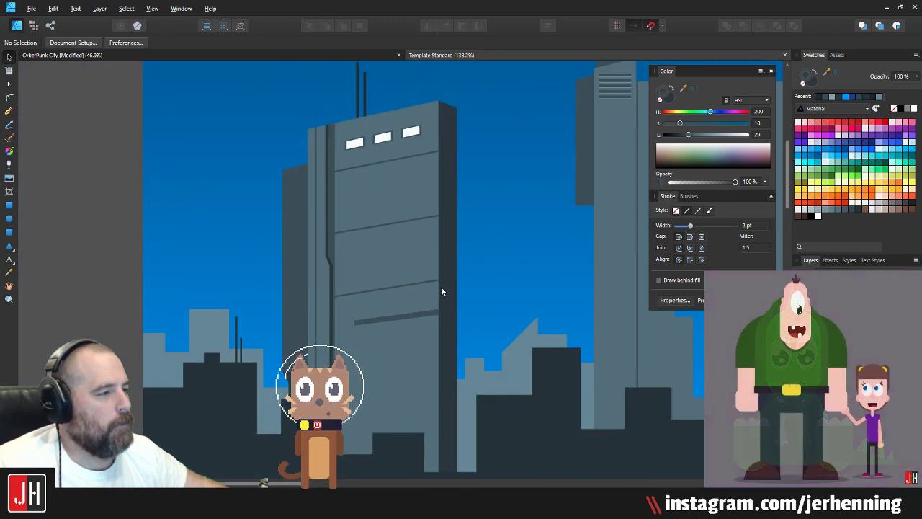
scroll(407, 286, "up", 3)
left_click(390, 304)
scroll(390, 304, "up", 2)
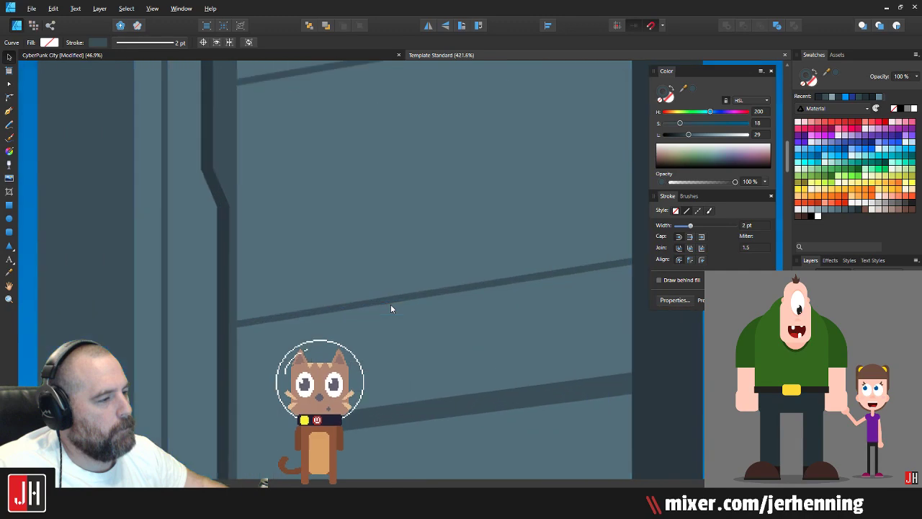
left_click_drag(194, 328, 193, 325)
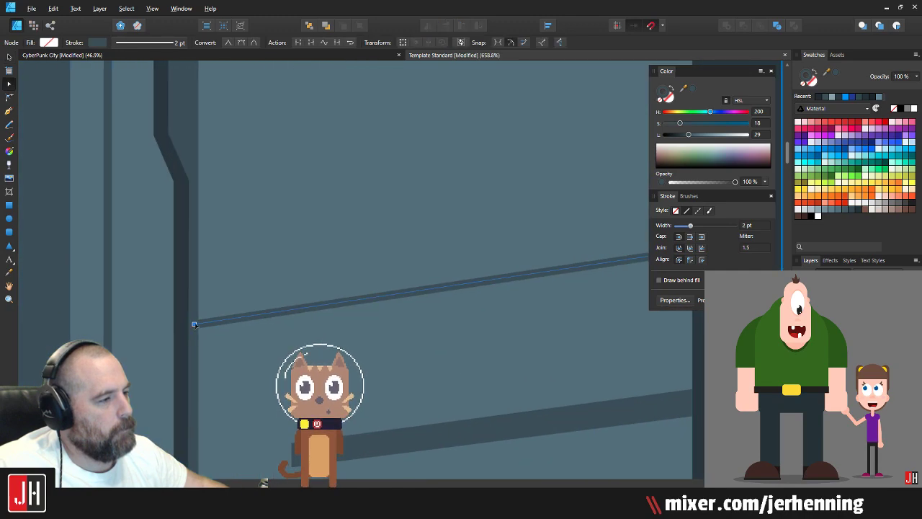
key("Escape")
scroll(244, 317, "down", 7)
key("Escape")
scroll(402, 279, "down", 3)
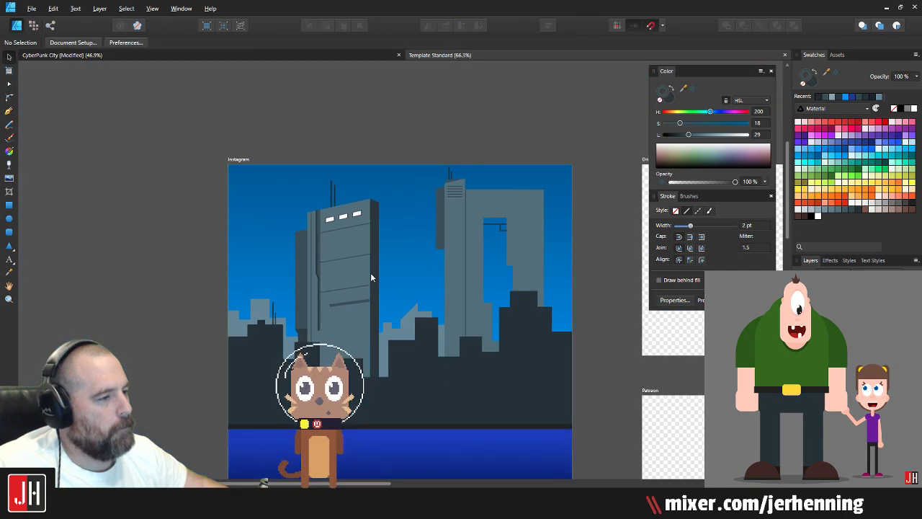
Step: Move the thick slanted strip farther down the left tower's face, deselect and save the document
scroll(371, 272, "up", 4)
left_click_drag(359, 275, 402, 256)
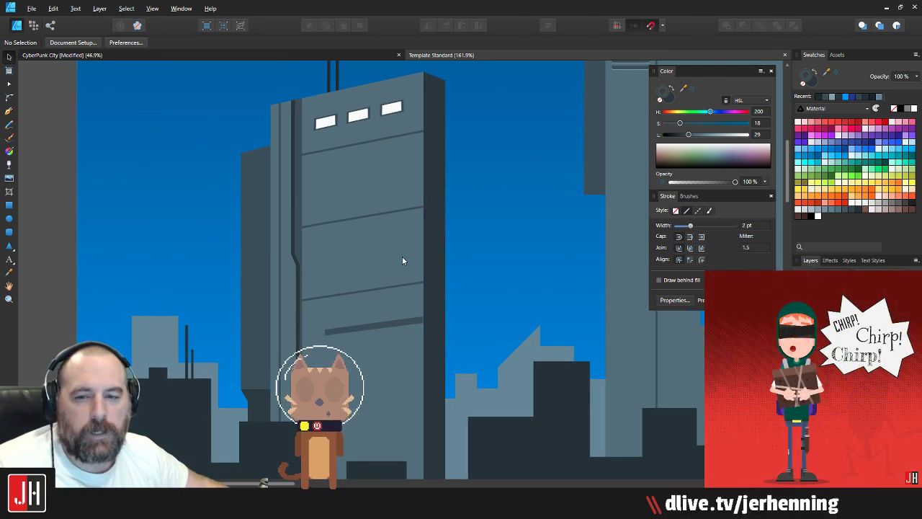
scroll(400, 238, "up", 2)
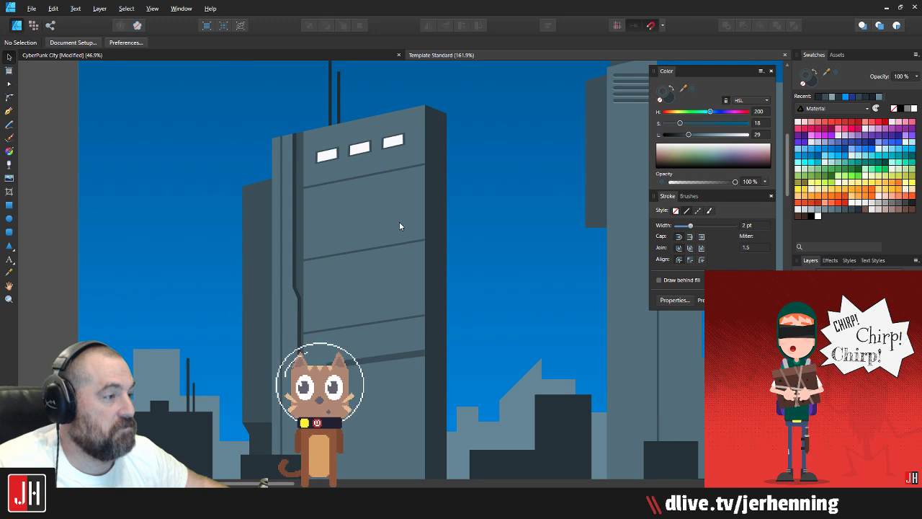
scroll(393, 224, "down", 5)
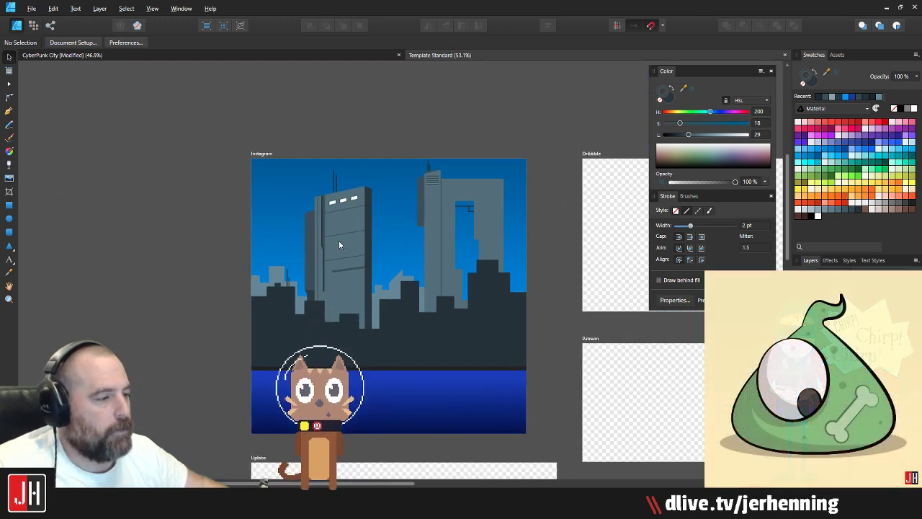
scroll(338, 240, "up", 5)
left_click(359, 282)
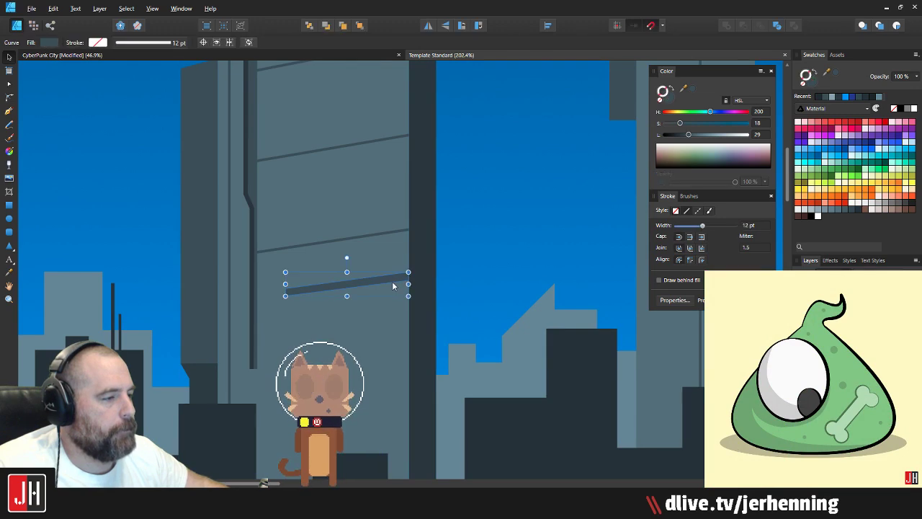
left_click_drag(395, 284, 394, 332)
left_click(470, 272)
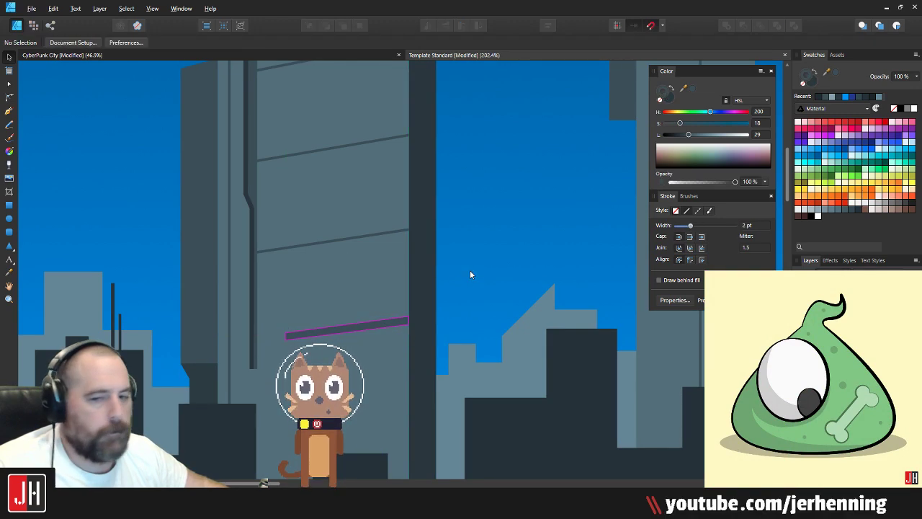
key("ctrl+s")
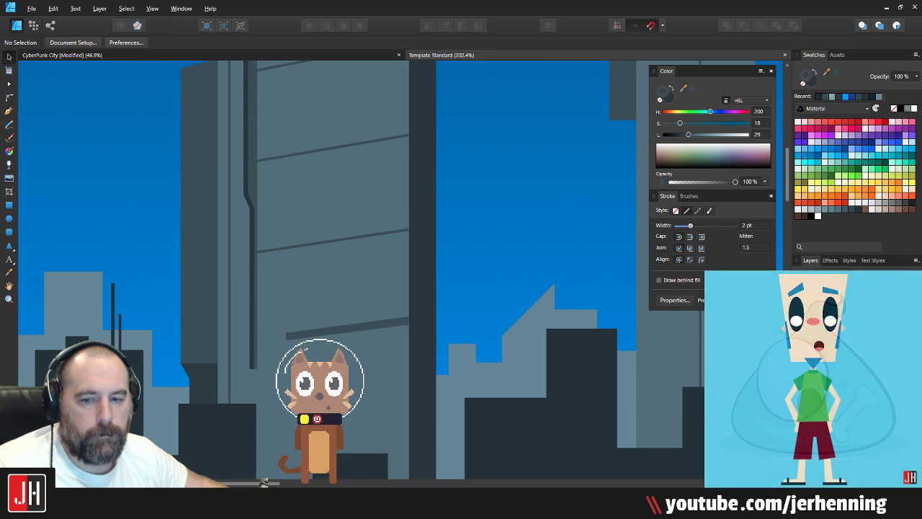
Step: Draw a closed four-sided outline with the Pen tool between the upper two slanted lines on the left tower's face, using a 2 pt stroke
left_click_drag(487, 130, 486, 219)
scroll(290, 186, "up", 2)
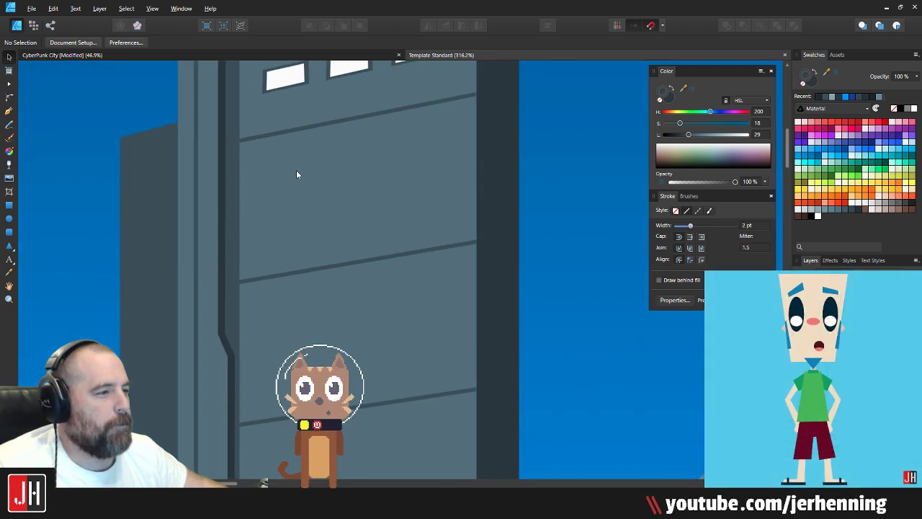
left_click_drag(296, 175, 282, 215)
left_click(9, 112)
scroll(227, 188, "up", 2)
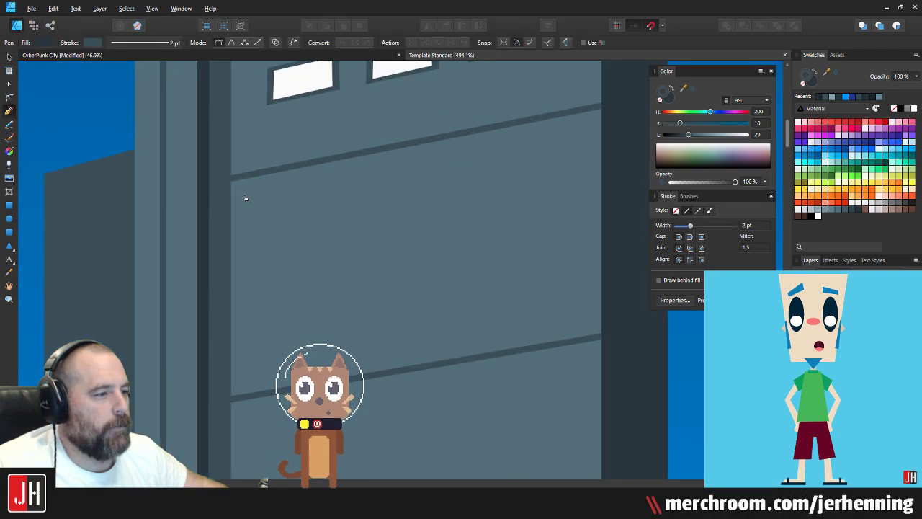
left_click(246, 382)
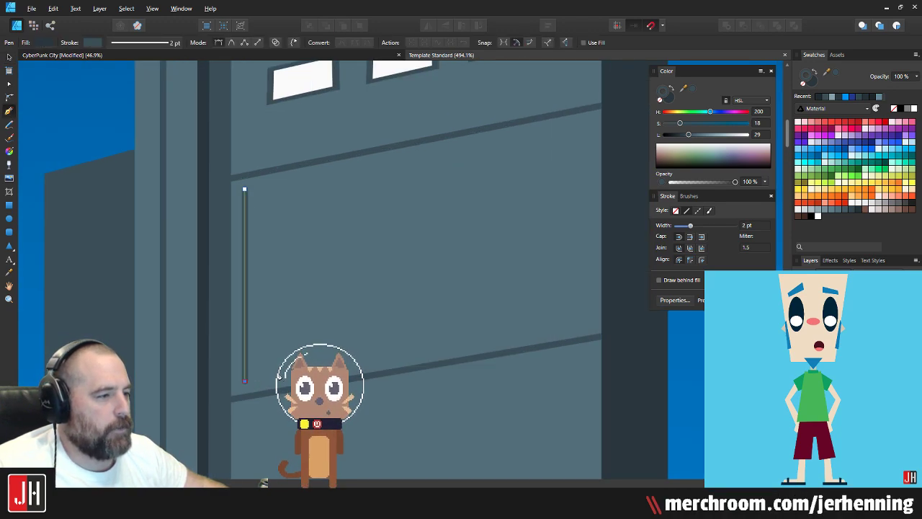
left_click(587, 324)
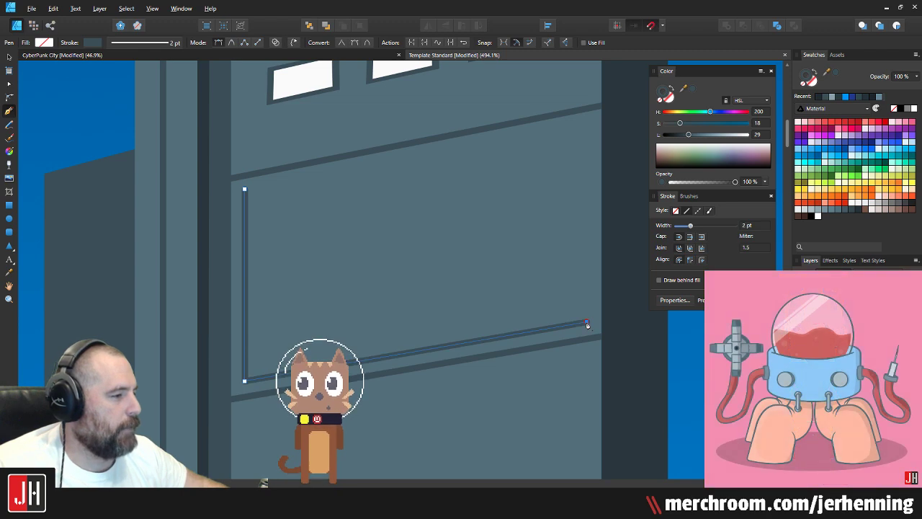
left_click(583, 126)
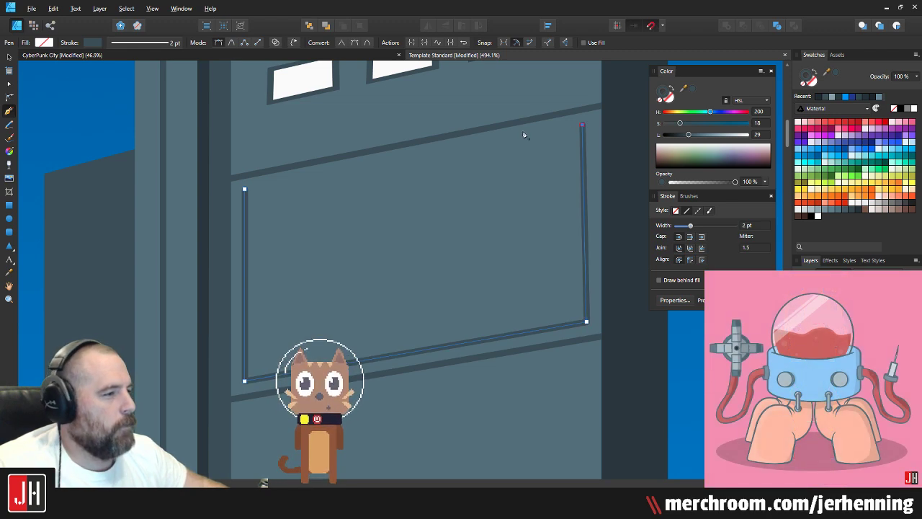
left_click(246, 191)
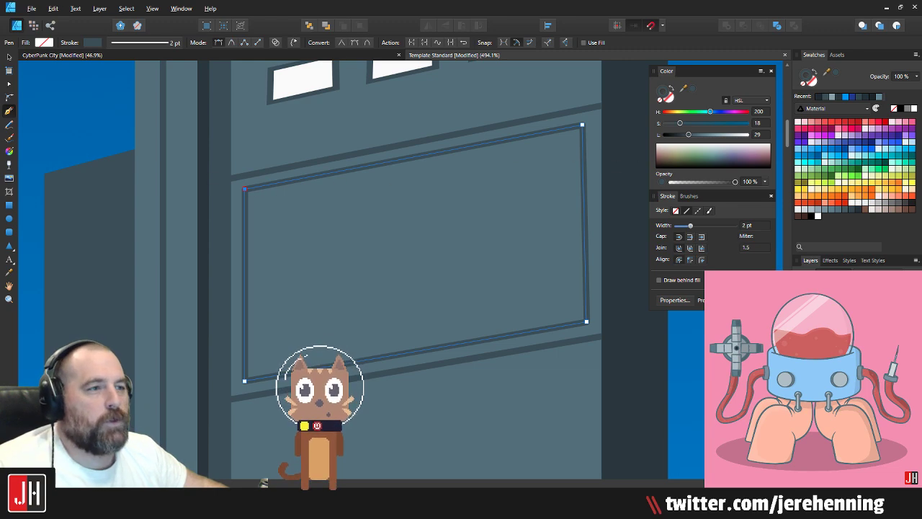
Step: Open a copy of the Isometric design file from the Practice folder inside Vector's In Progress folder
left_click(32, 11)
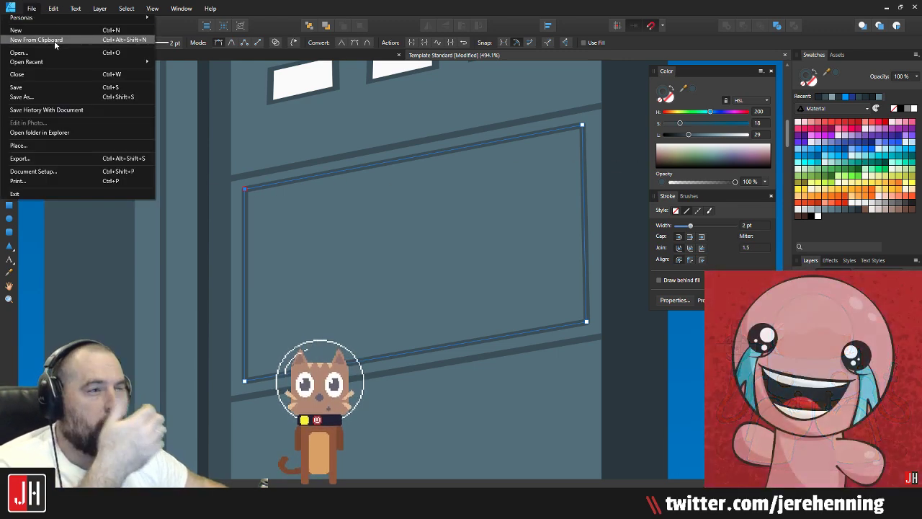
left_click(48, 52)
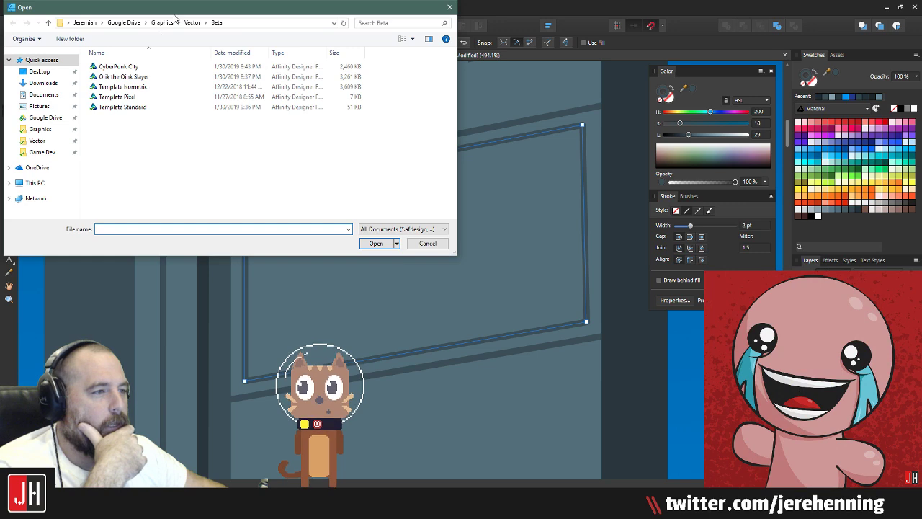
left_click(194, 25)
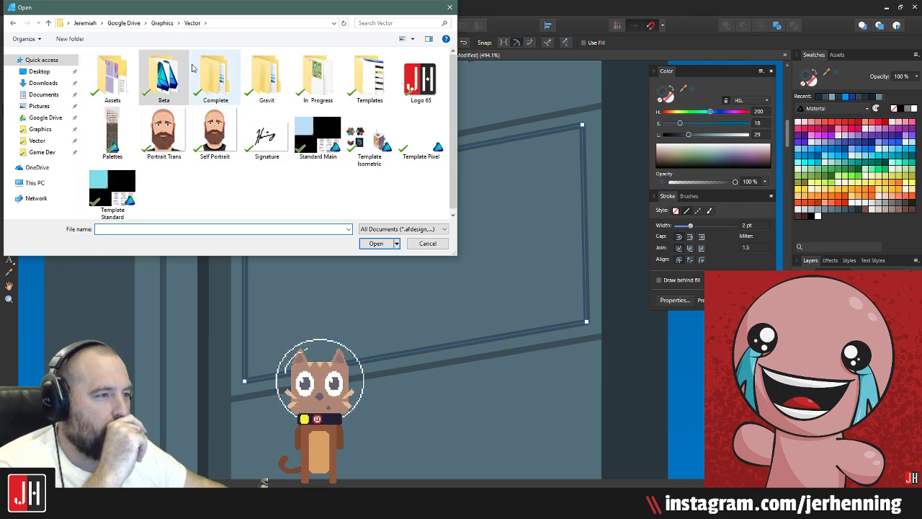
double_click(311, 80)
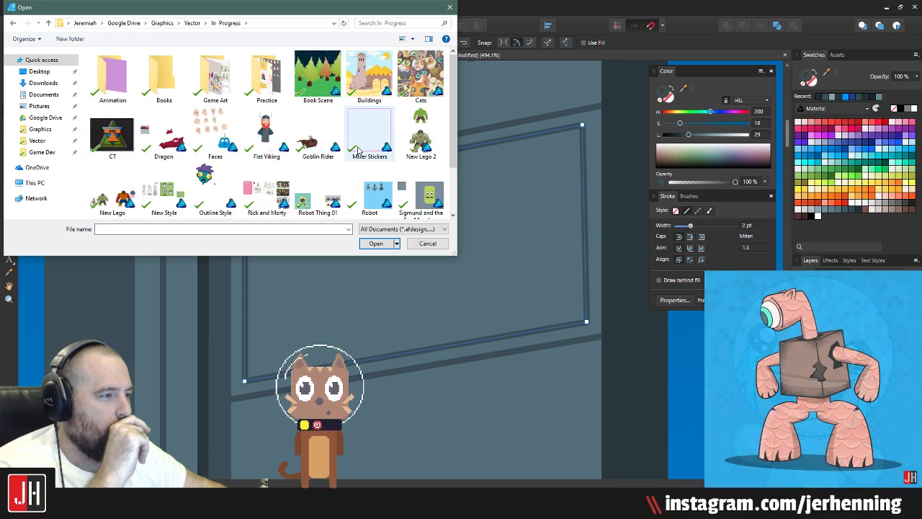
scroll(362, 150, "down", 1)
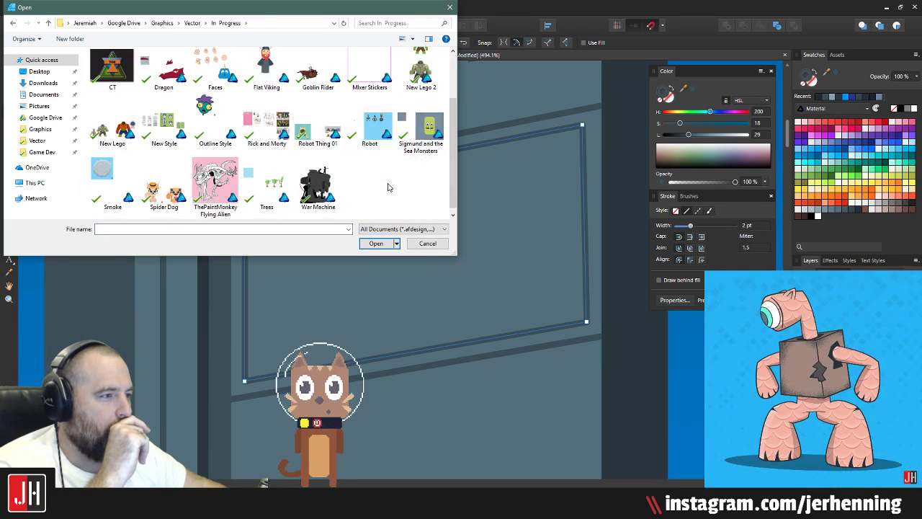
scroll(388, 187, "up", 1)
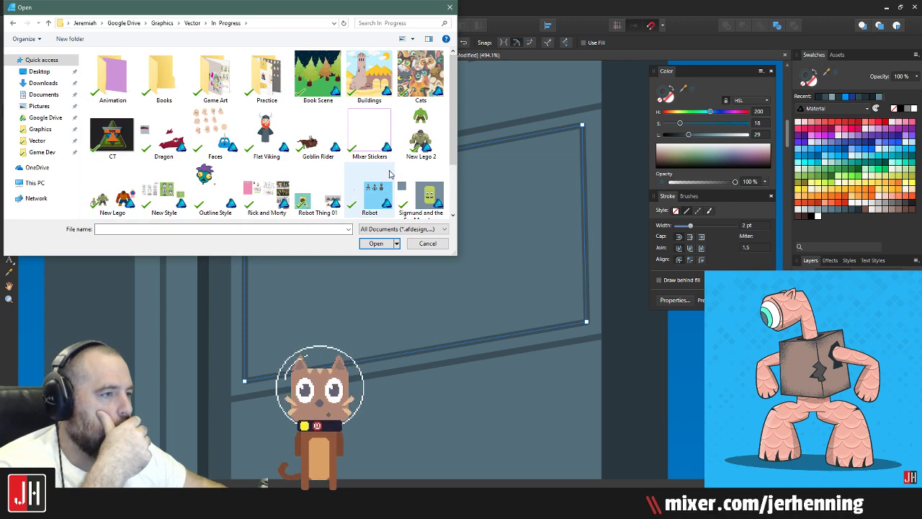
double_click(283, 88)
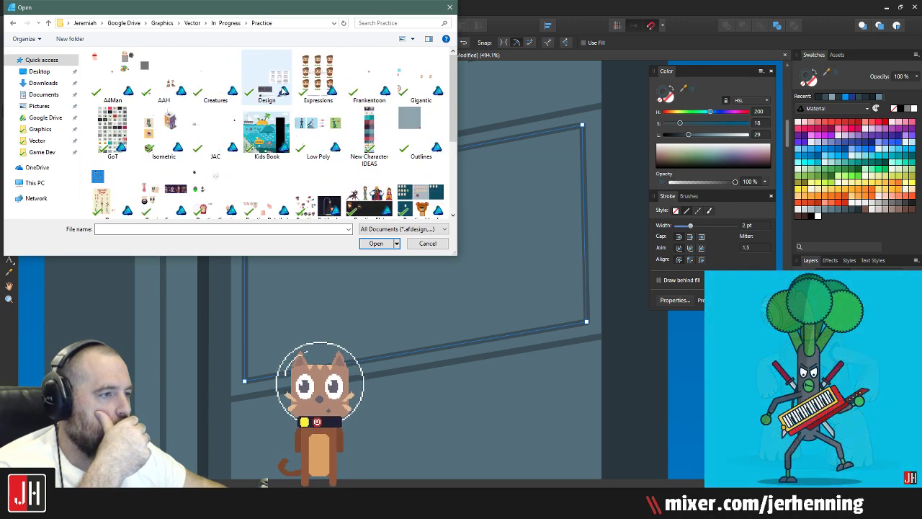
scroll(315, 168, "down", 1)
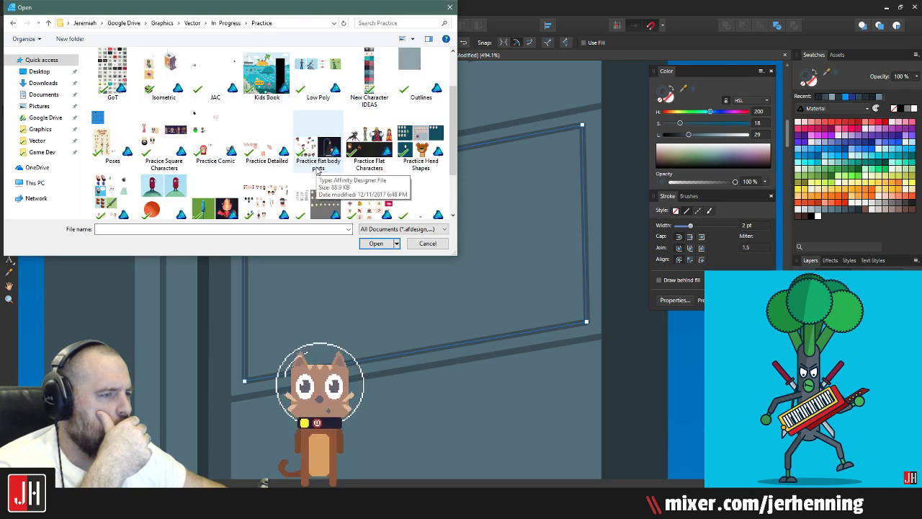
double_click(164, 72)
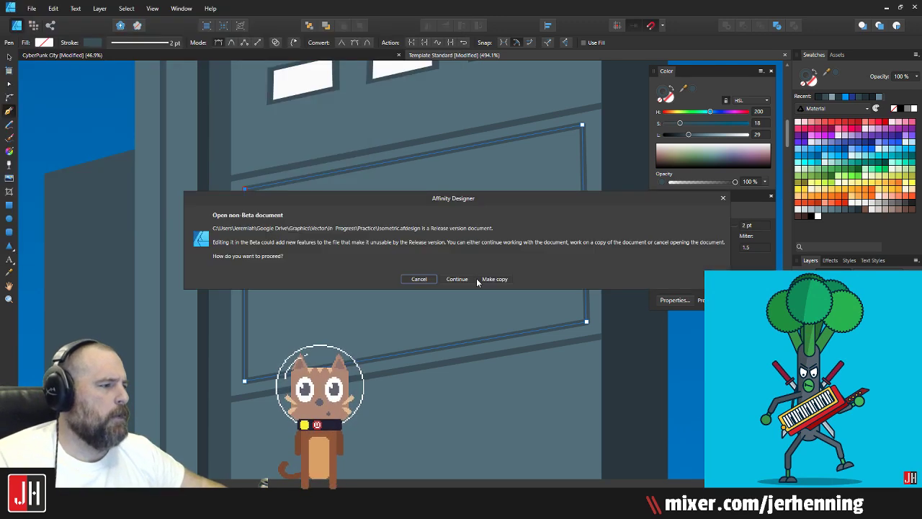
left_click(494, 279)
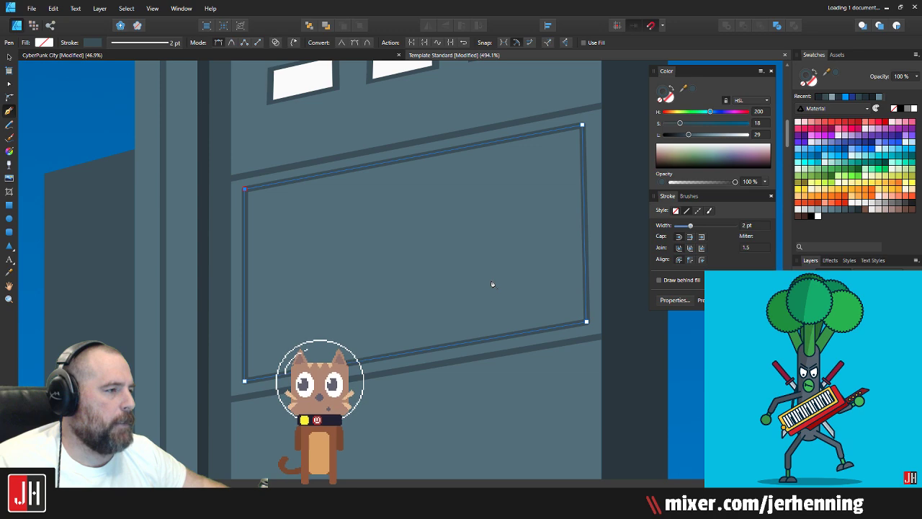
scroll(282, 238, "up", 3)
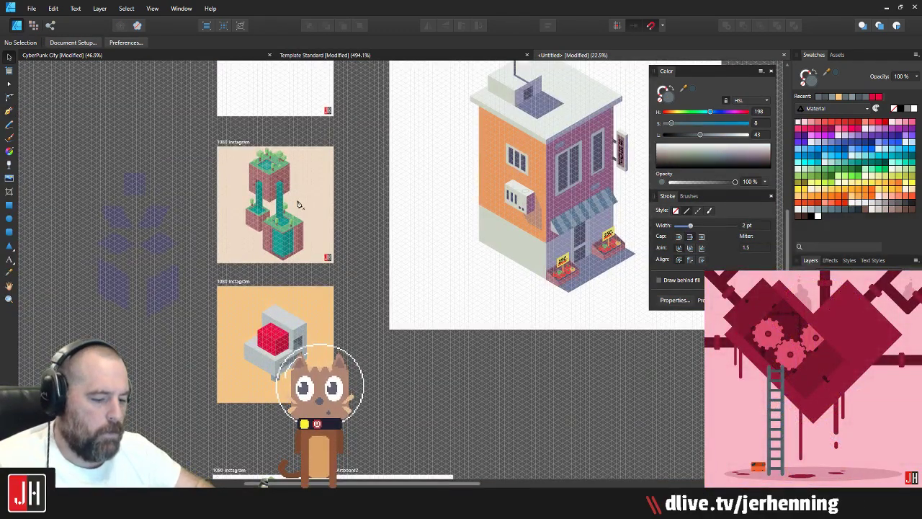
Step: Hide the grid and examine the isometric chair, floating islands and shop building artworks up close
key("ctrl+apostrophe")
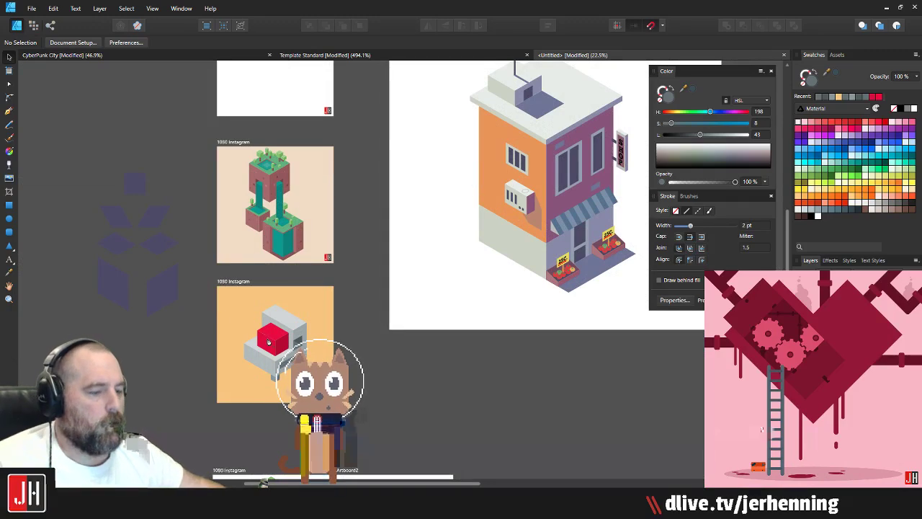
left_click_drag(283, 340, 395, 247)
scroll(398, 264, "up", 8)
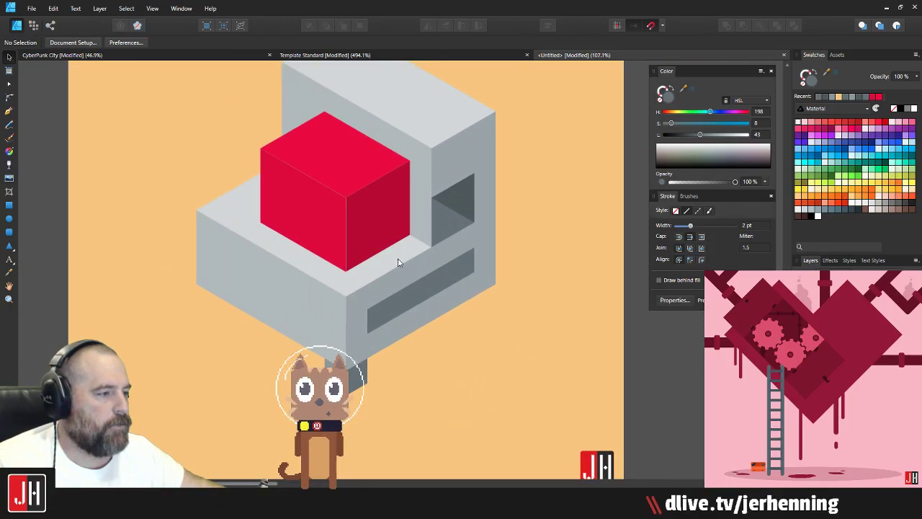
scroll(401, 276, "down", 3)
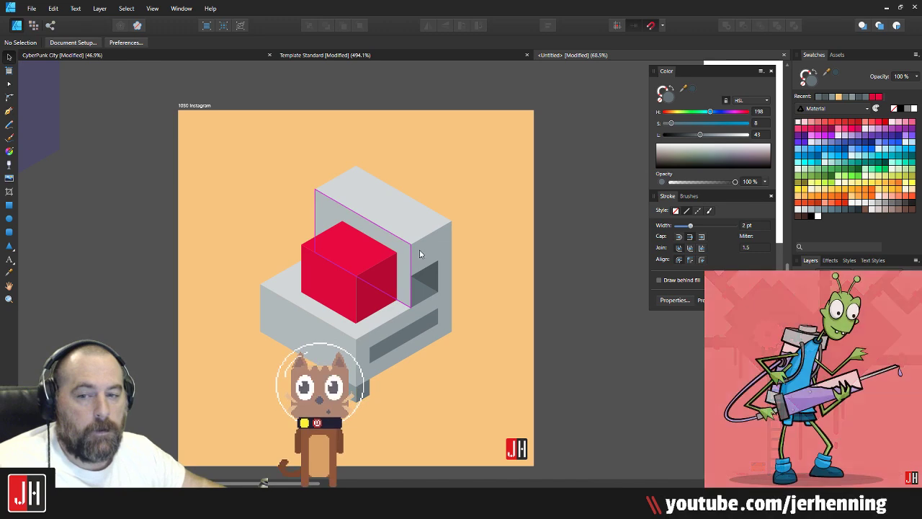
scroll(405, 294, "up", 1)
scroll(357, 310, "down", 2)
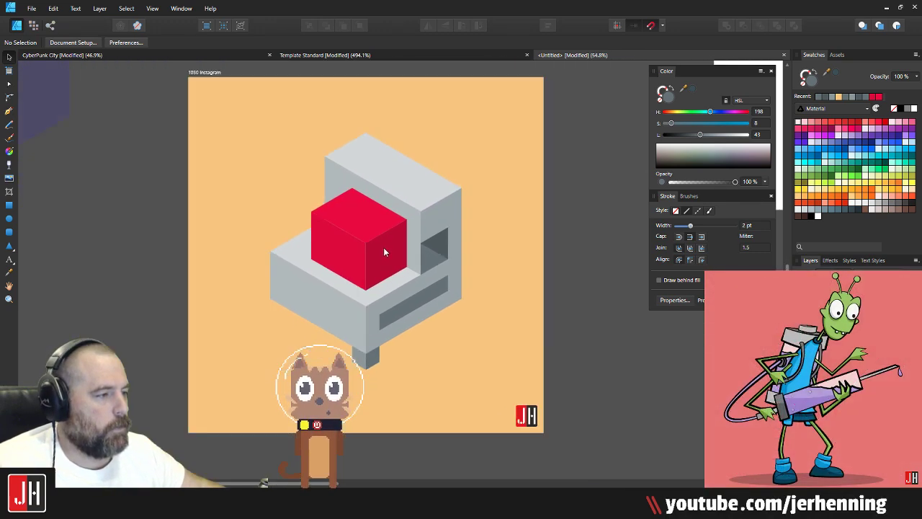
scroll(384, 251, "down", 3)
scroll(332, 286, "up", 5)
left_click_drag(416, 200, 387, 289)
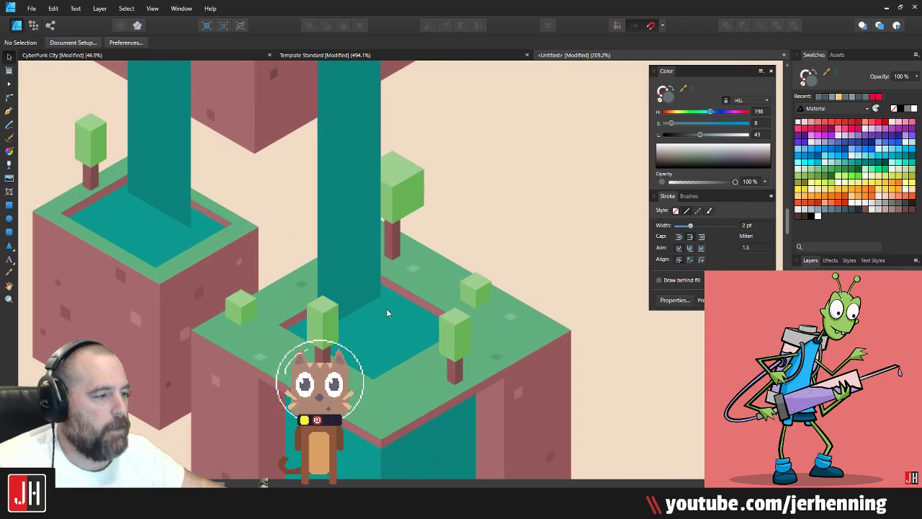
scroll(388, 309, "down", 3)
left_click_drag(621, 239, 381, 235)
left_click_drag(476, 225, 86, 224)
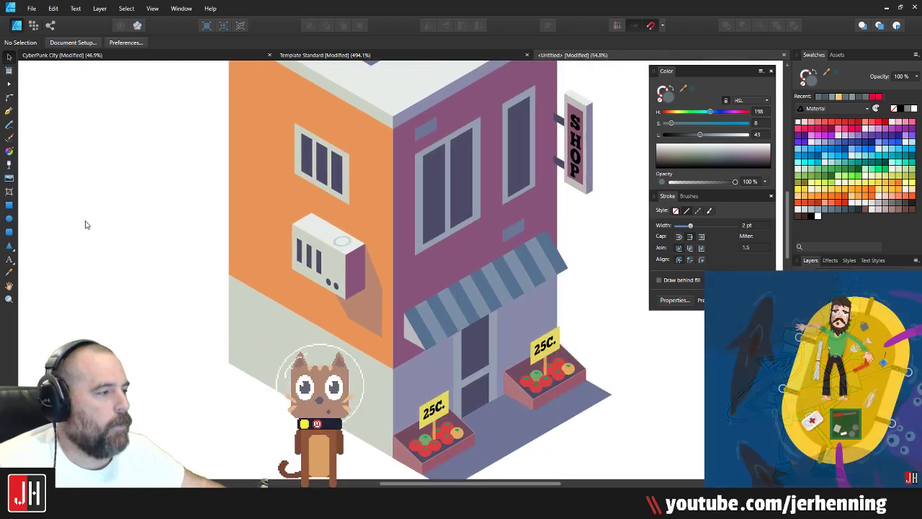
scroll(399, 223, "down", 4)
left_click_drag(385, 178, 638, 217)
scroll(240, 299, "up", 6)
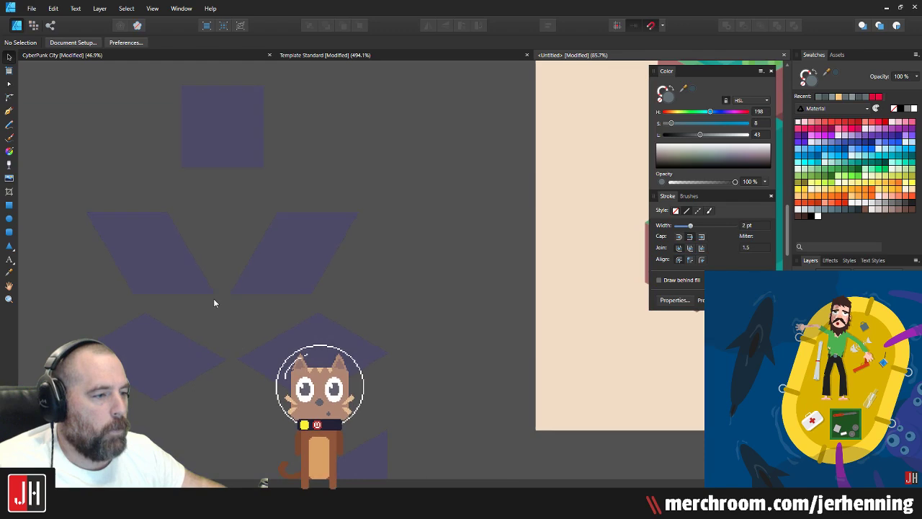
Step: Select the two slanted parallelograms and two diamonds among the purple sample shapes beside the artboards
left_click(188, 272)
left_click(275, 268, "shift")
left_click(299, 336, "shift")
left_click(192, 341, "shift")
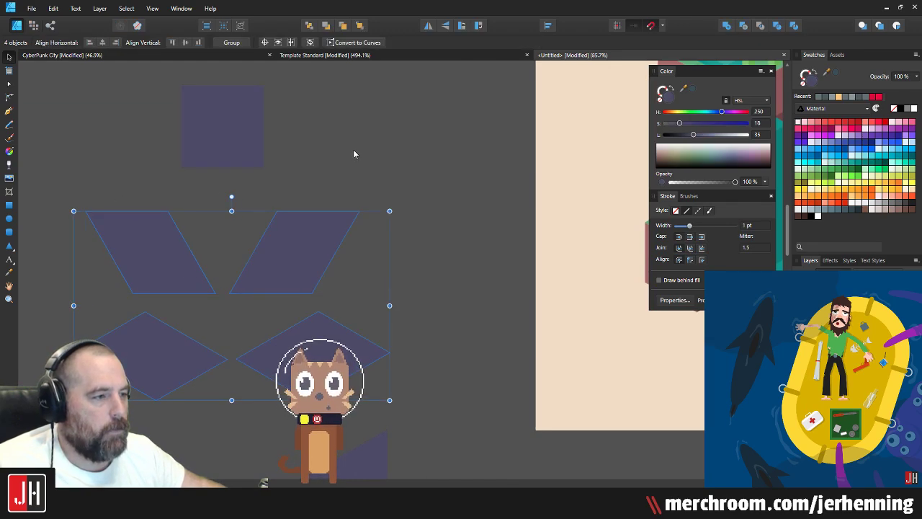
scroll(339, 181, "down", 4)
left_click_drag(504, 207, 470, 211)
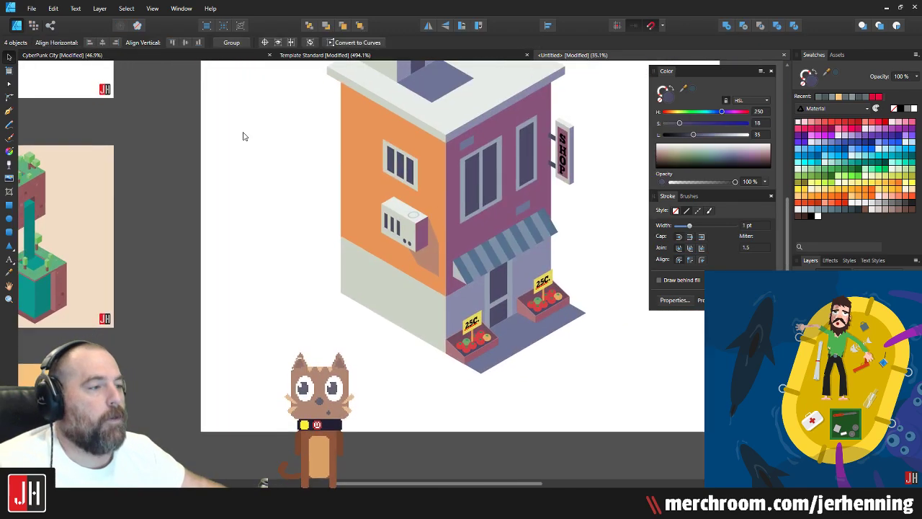
Step: Examine the shop's wall unit, awning, fruit stands and hanging SHOP sign against the isometric grid
scroll(370, 220, "up", 3)
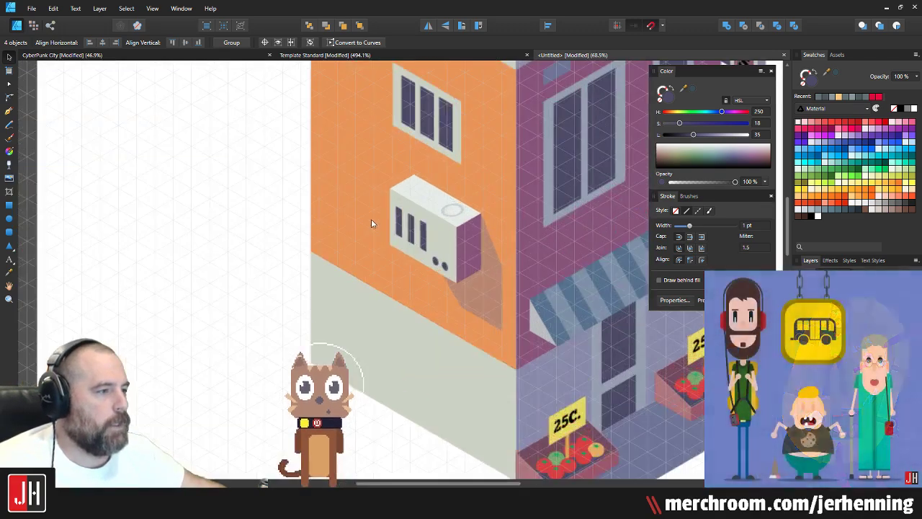
scroll(315, 195, "down", 2)
scroll(354, 154, "right", 5)
scroll(418, 186, "up", 5)
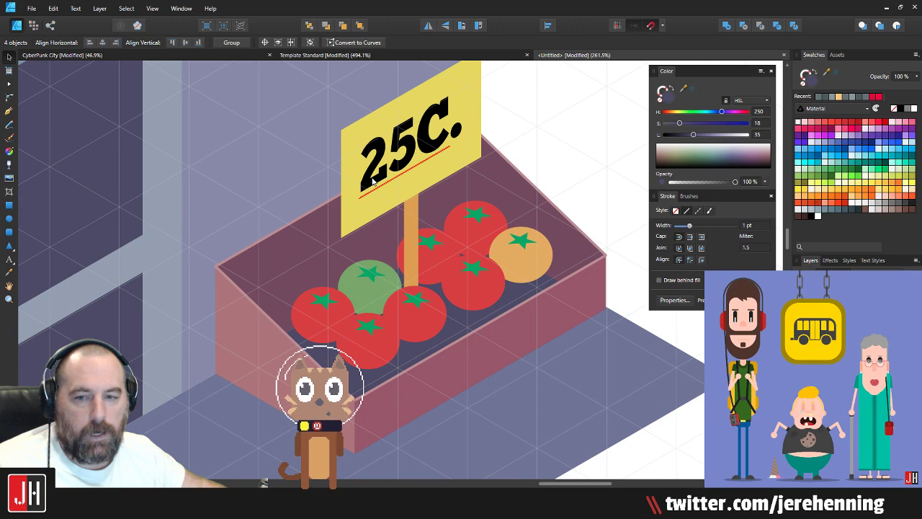
scroll(373, 181, "down", 5)
scroll(404, 181, "up", 2)
scroll(425, 231, "left", 2)
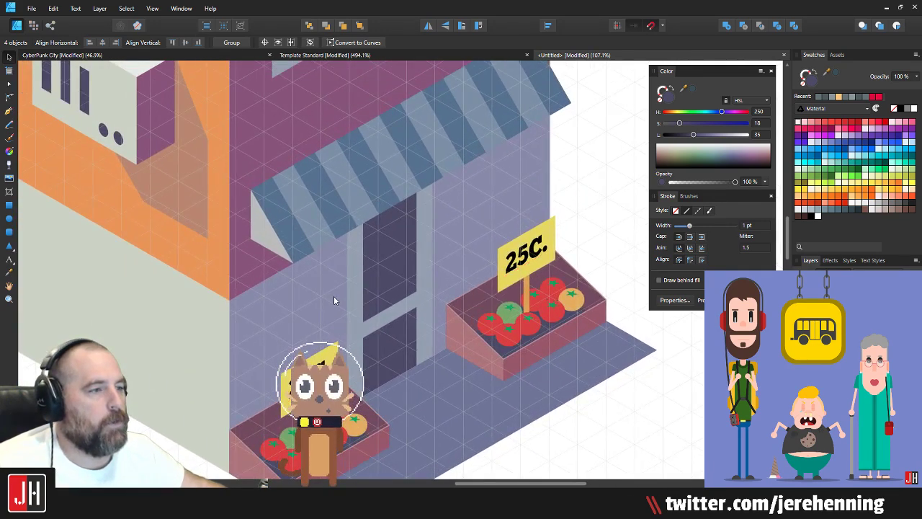
scroll(334, 300, "down", 4)
scroll(433, 129, "up", 6)
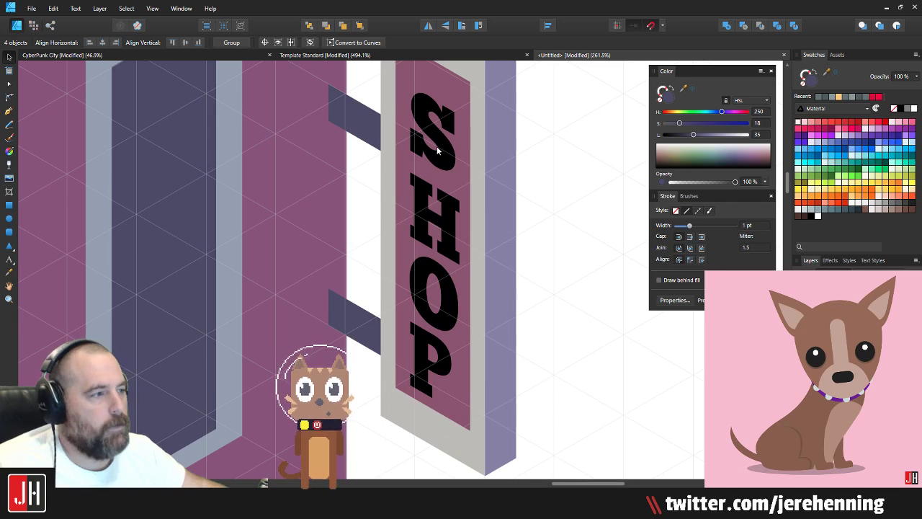
scroll(437, 149, "down", 4)
scroll(307, 213, "up", 6)
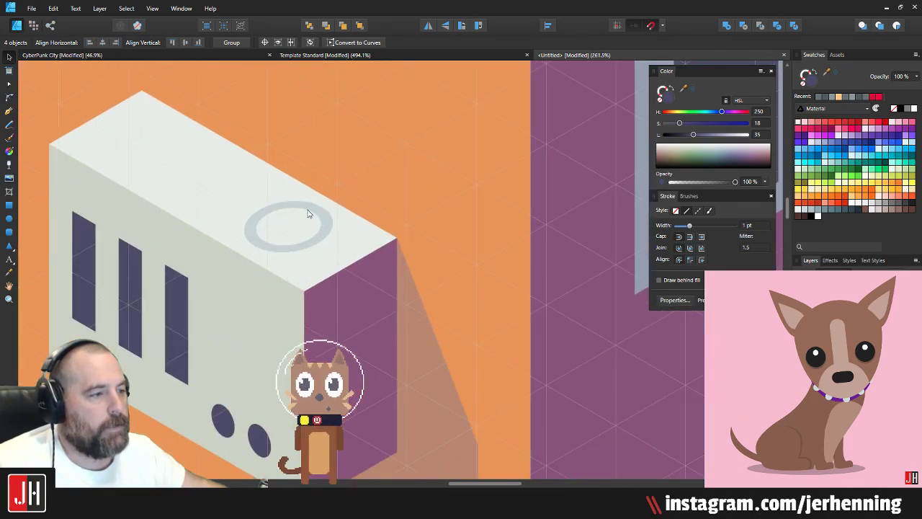
Step: Select the ring on top of the wall unit to inspect it, hide the grid, deselect and review the building
left_click(308, 213)
scroll(324, 261, "down", 5)
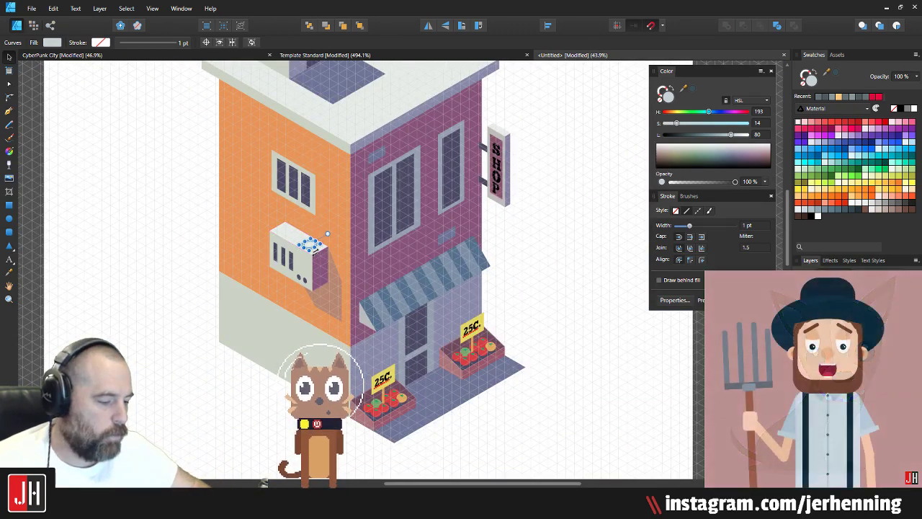
key("ctrl+apostrophe")
left_click(185, 261)
scroll(367, 237, "up", 4)
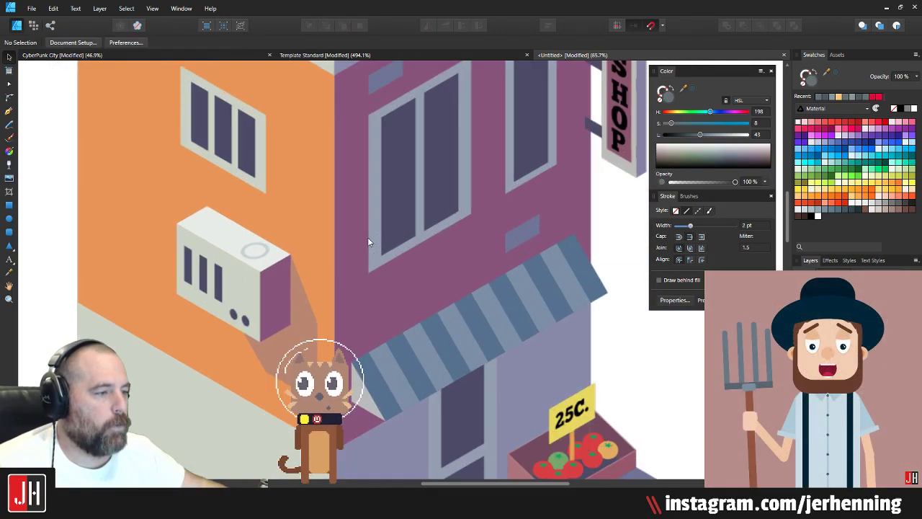
scroll(282, 270, "down", 4)
left_click_drag(282, 270, 400, 199)
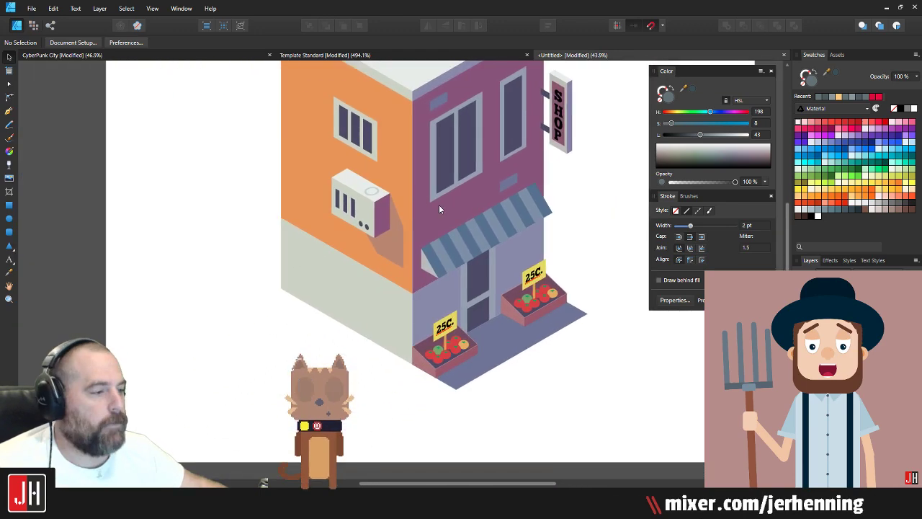
Step: Examine the isometric graveyard block with its tombstones and open pit, as well as the chair artwork
left_click_drag(443, 140, 402, 269)
scroll(401, 270, "down", 3)
left_click_drag(149, 369, 338, 261)
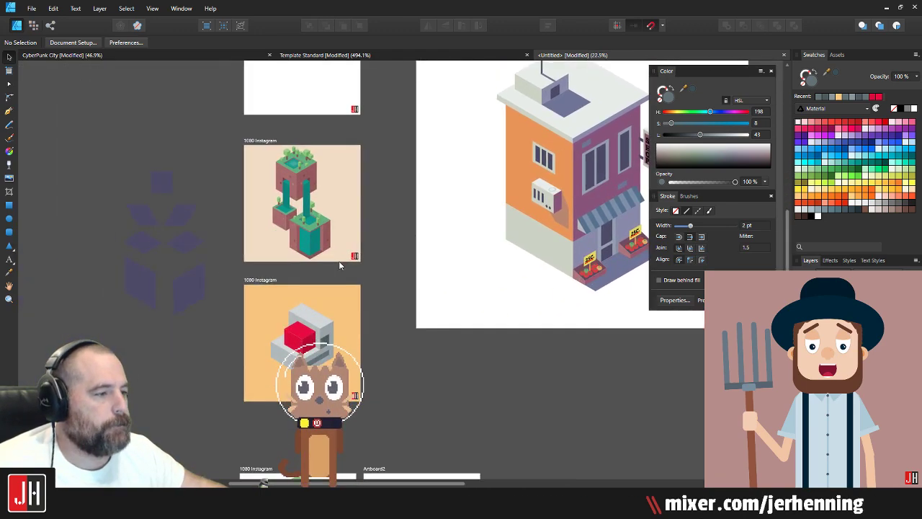
left_click_drag(317, 353, 368, 261)
left_click_drag(347, 426, 345, 309)
scroll(341, 308, "up", 9)
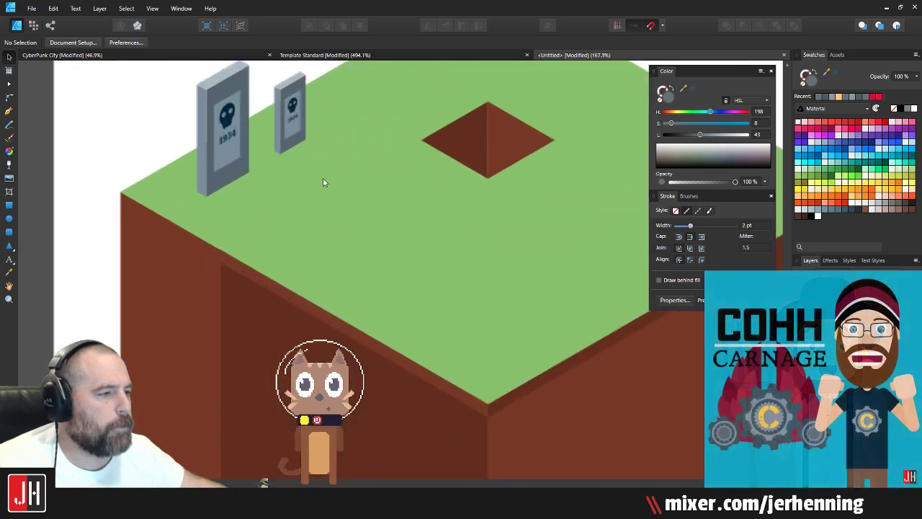
left_click_drag(323, 177, 268, 301)
scroll(268, 303, "down", 8)
scroll(345, 216, "up", 6)
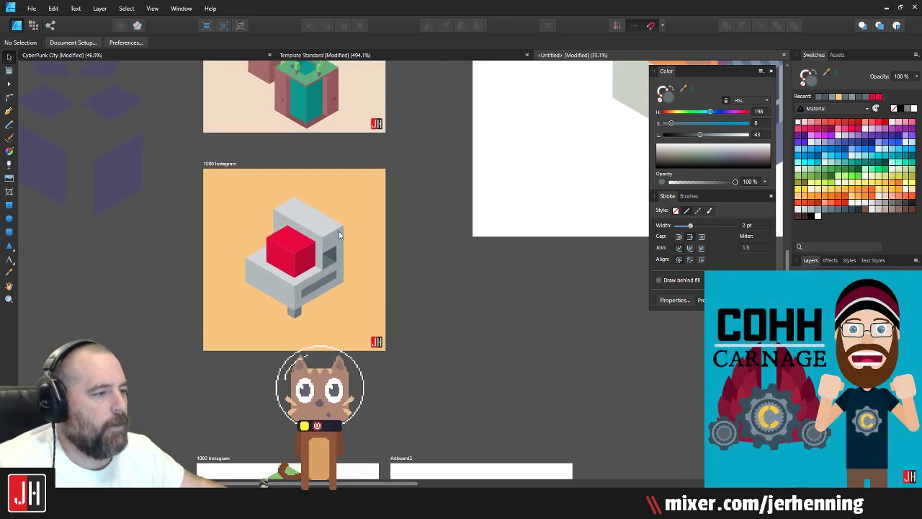
Step: Examine the floating islands' waterfalls, trees and pool details, and review the artboards beside the shop building
scroll(313, 271, "up", 2)
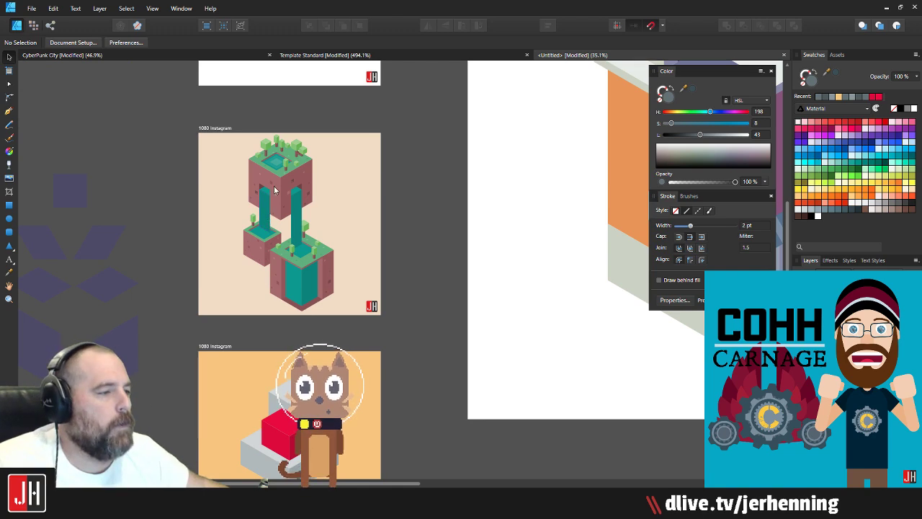
scroll(274, 190, "up", 8)
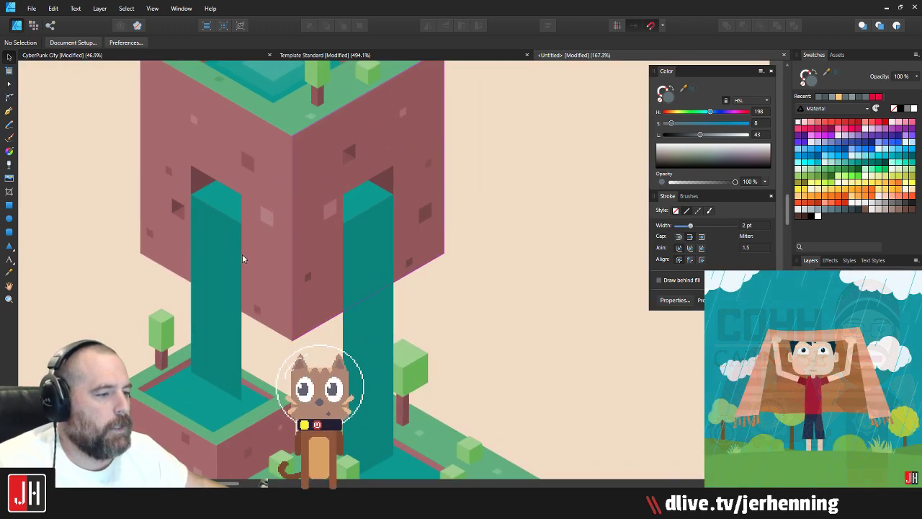
scroll(242, 257, "down", 5)
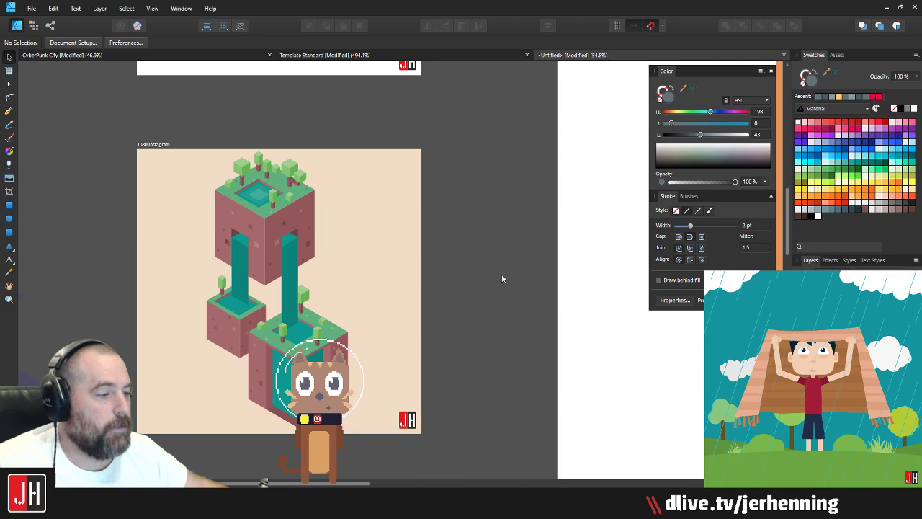
scroll(262, 187, "up", 10)
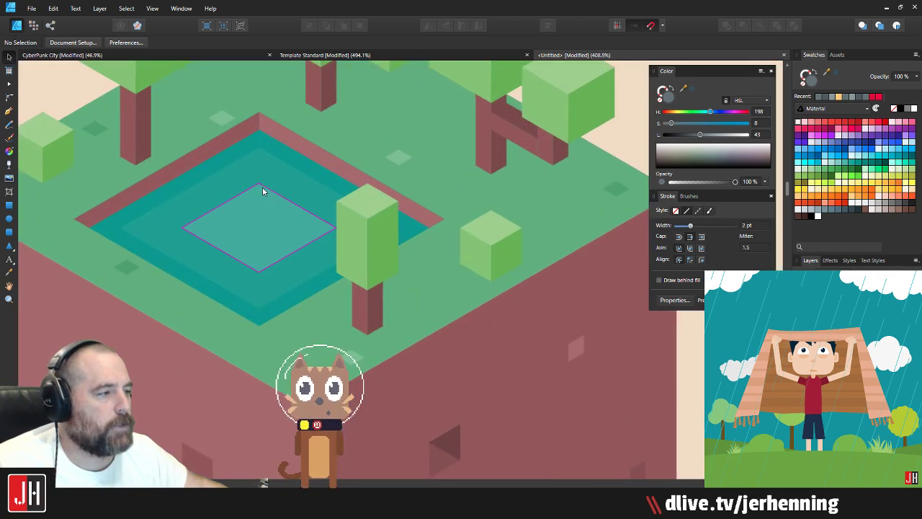
scroll(260, 189, "down", 12)
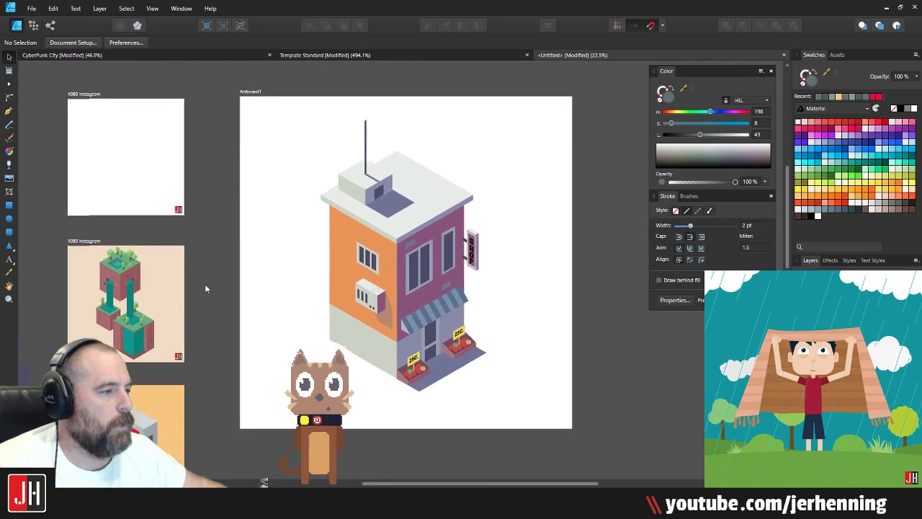
left_click_drag(206, 288, 136, 309)
left_click_drag(214, 272, 456, 269)
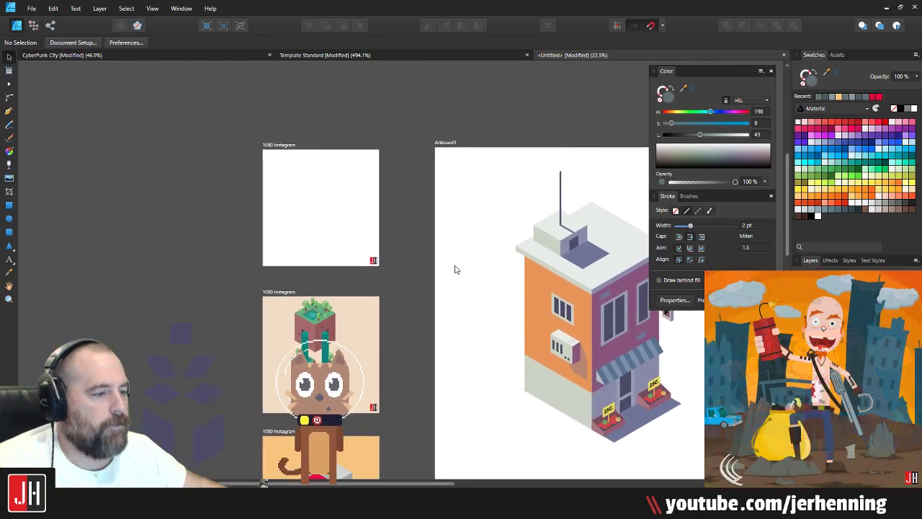
Step: Show the grid and duplicate the 25C. price text from the far fruit stand's sign onto the blank area beside the shop
key("ctrl+apostrophe")
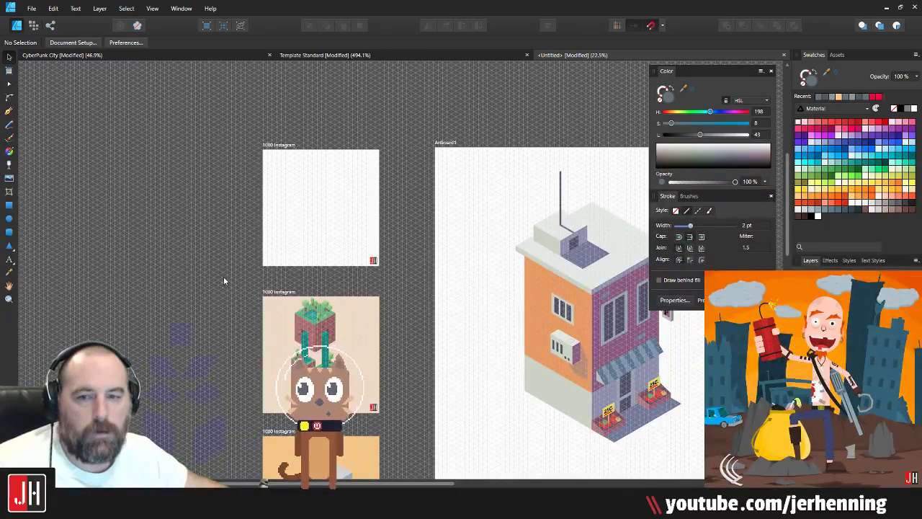
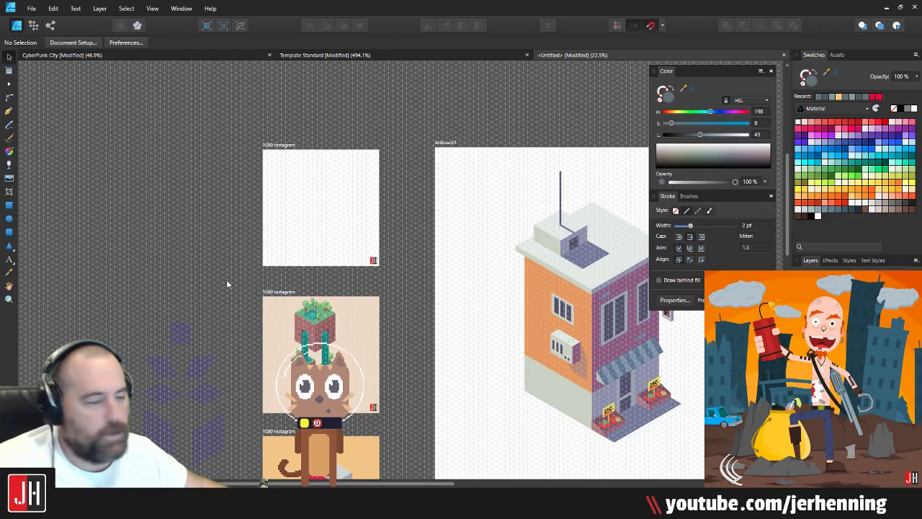
scroll(675, 447, "up", 10)
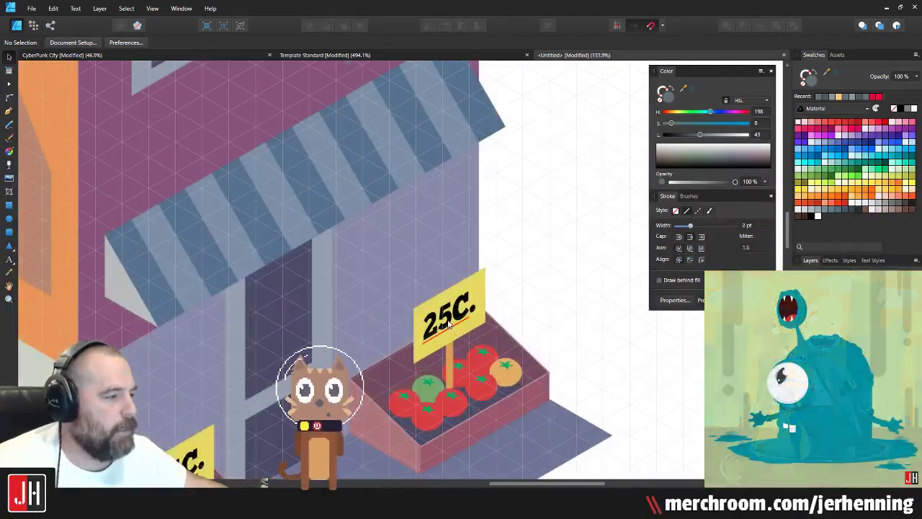
left_click(448, 325)
double_click(448, 325)
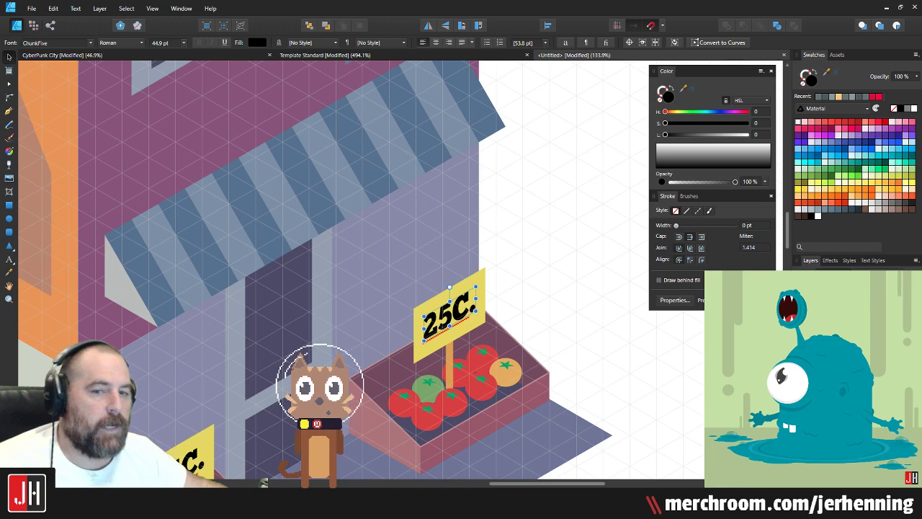
left_click(586, 337)
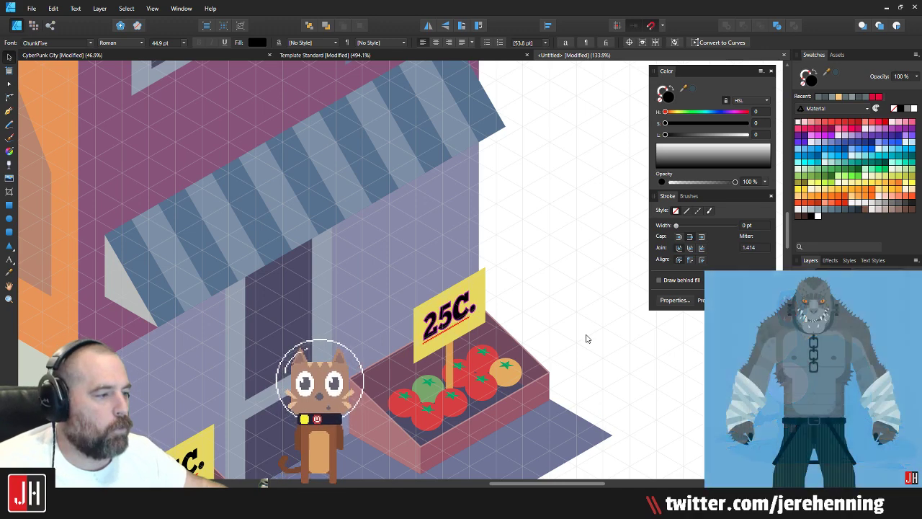
left_click(464, 325)
double_click(450, 318)
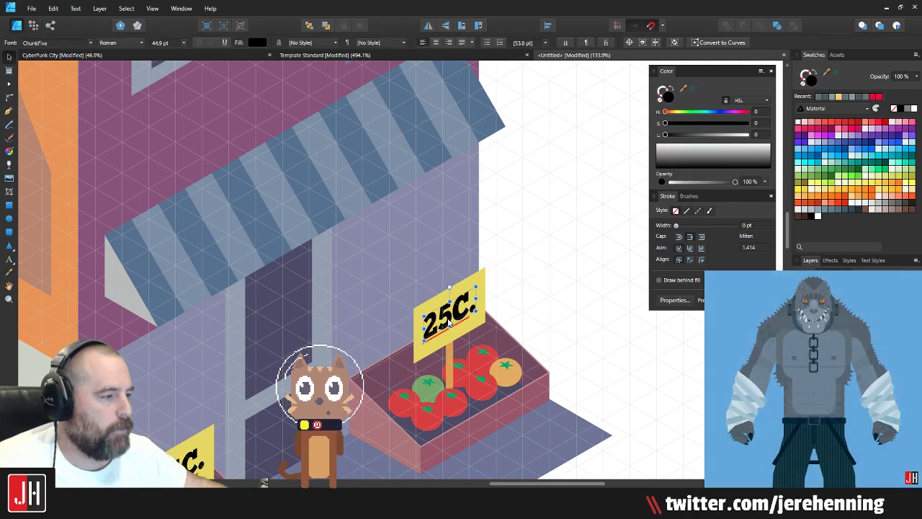
left_click_drag(448, 323, 559, 261)
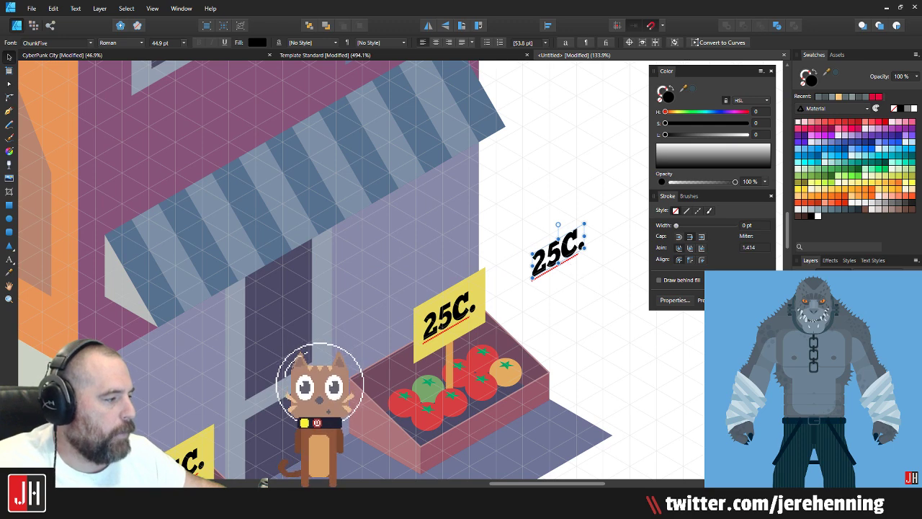
Step: Reorient the copied 25C. text to the opposite isometric wall plane, undoing the additional skew change
key("ctrl+shift+r")
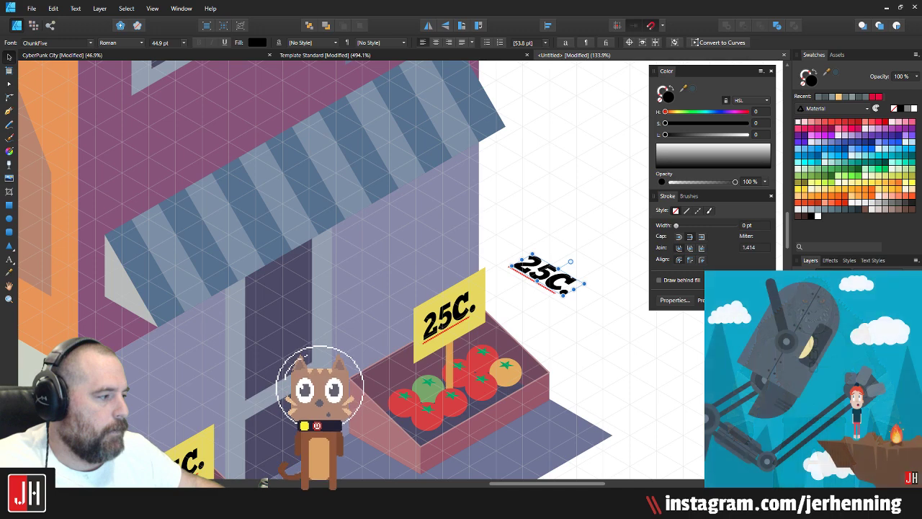
key("ctrl+z")
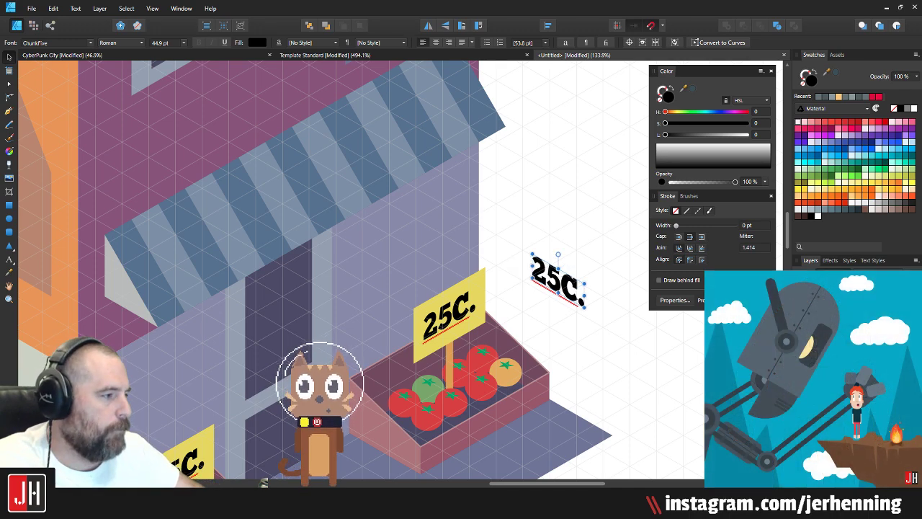
Step: Delete the duplicated 25C. text from the blank area beside the shop
left_click(593, 224)
scroll(533, 296, "up", 3)
left_click(550, 272)
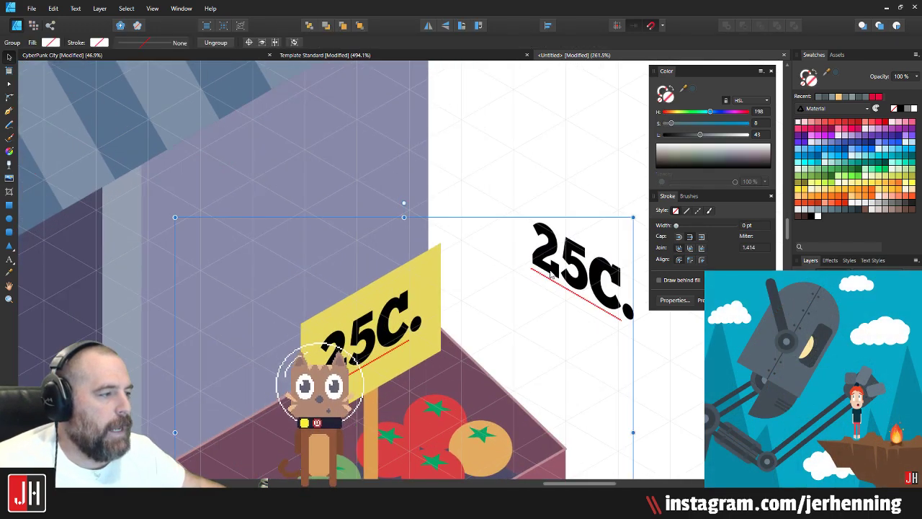
left_click_drag(562, 294, 338, 197)
scroll(338, 200, "down", 2)
left_click_drag(362, 167, 433, 210)
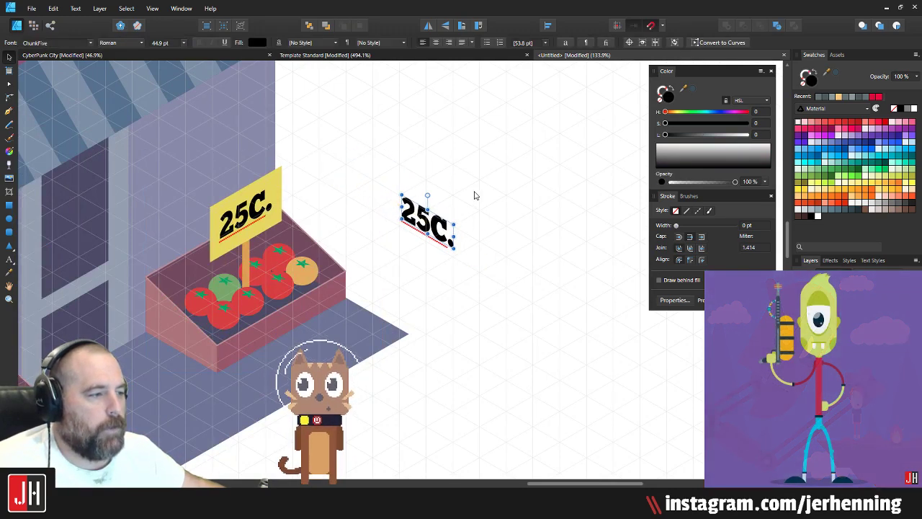
left_click(476, 196)
left_click(427, 230)
key("Delete")
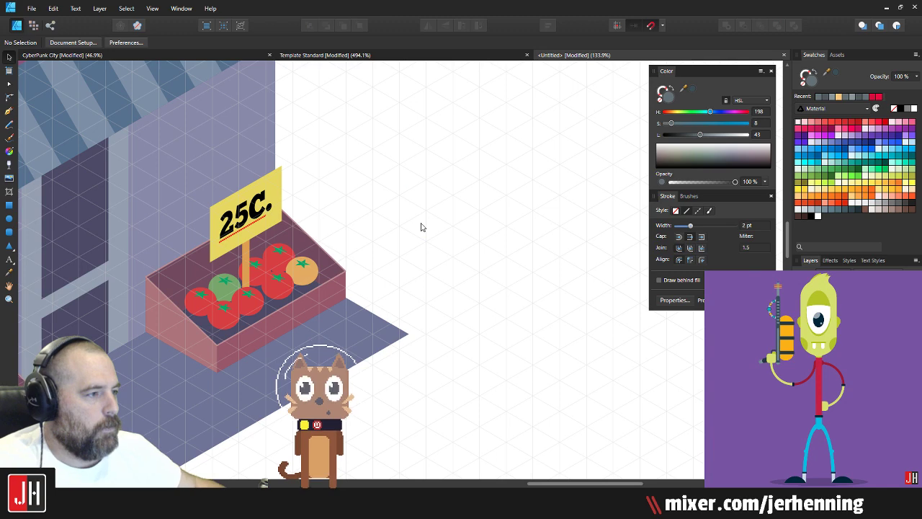
Step: Draw a grey circle in the blank area beside the shop and fit it to the isometric wall plane
scroll(271, 195, "down", 4)
left_click_drag(306, 230, 354, 230)
scroll(354, 229, "up", 3)
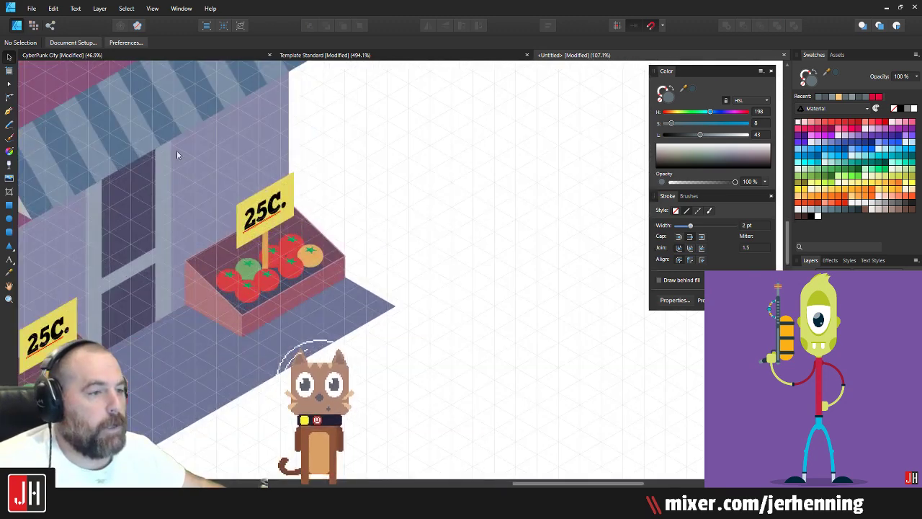
left_click(9, 218)
scroll(427, 215, "up", 2)
left_click_drag(373, 140, 496, 294)
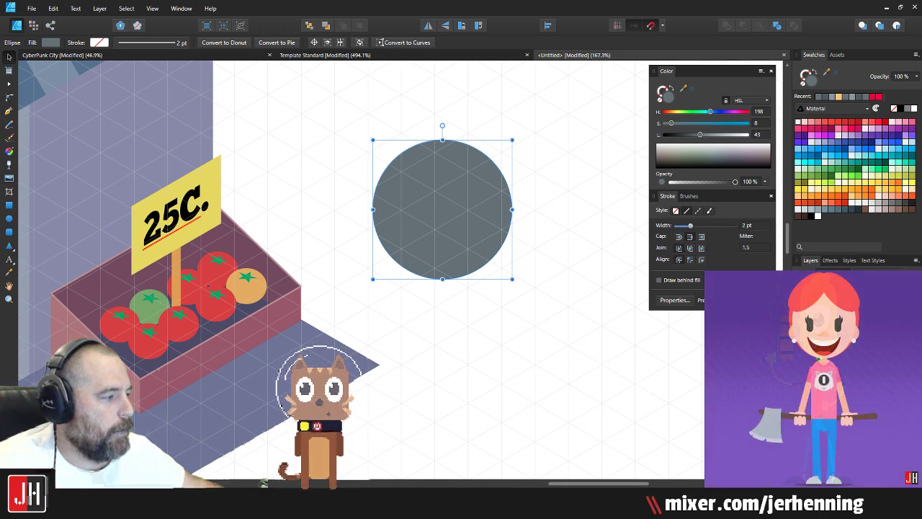
key("Return")
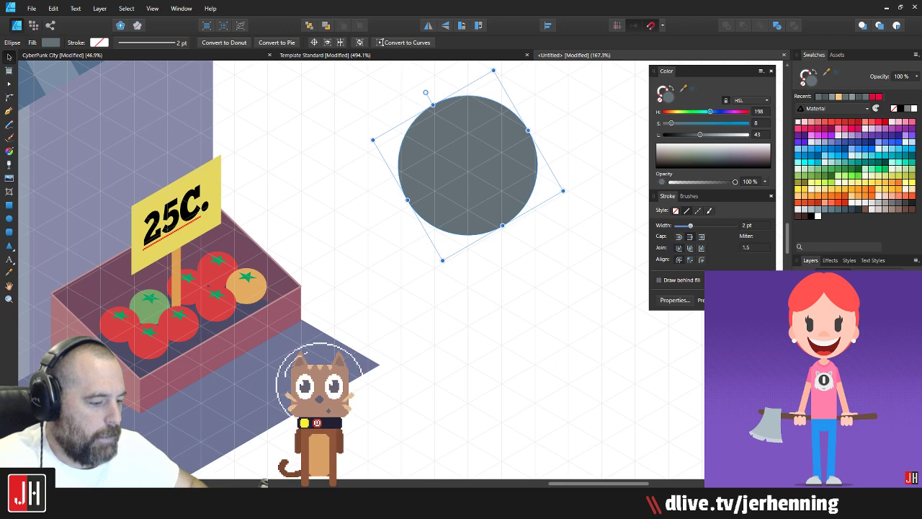
key("Return")
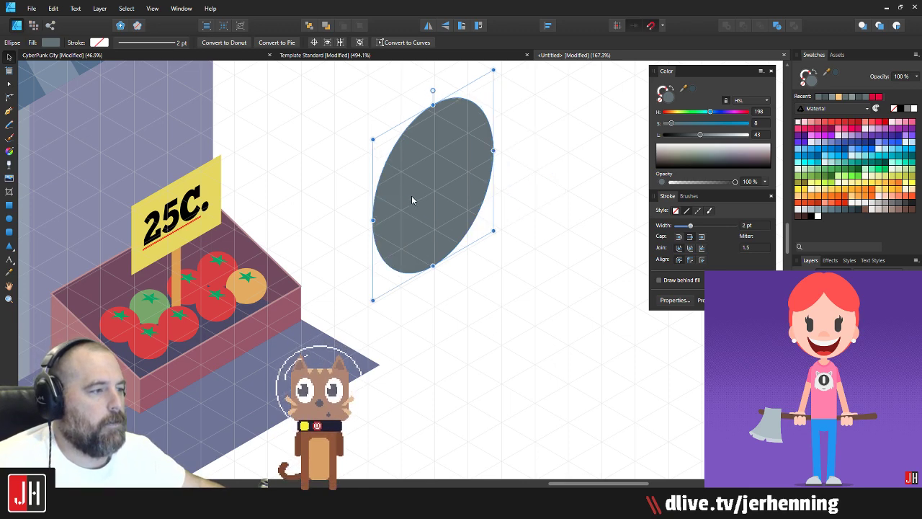
Step: Place the grey ellipse on the shop wall behind the fruit stand's sign and scale it down
scroll(412, 201, "down", 3)
left_click_drag(412, 200, 261, 163)
scroll(261, 163, "up", 3)
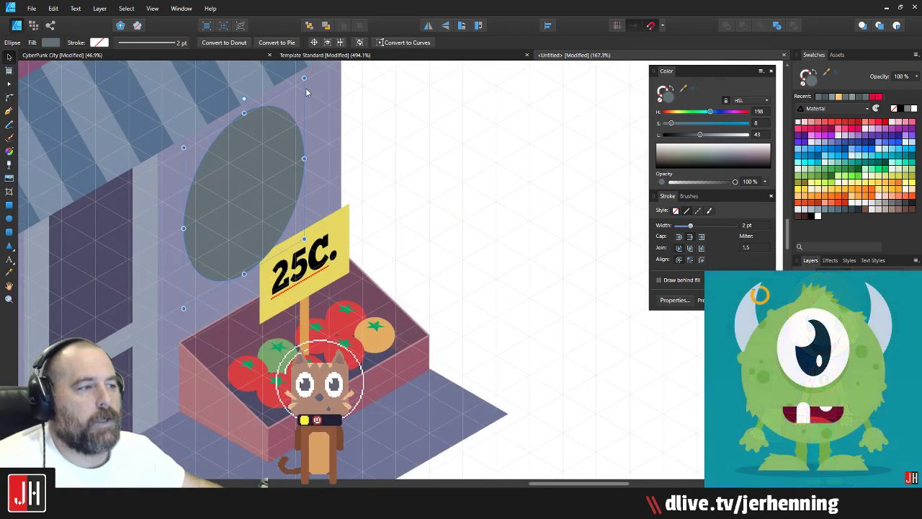
left_click_drag(303, 77, 278, 161)
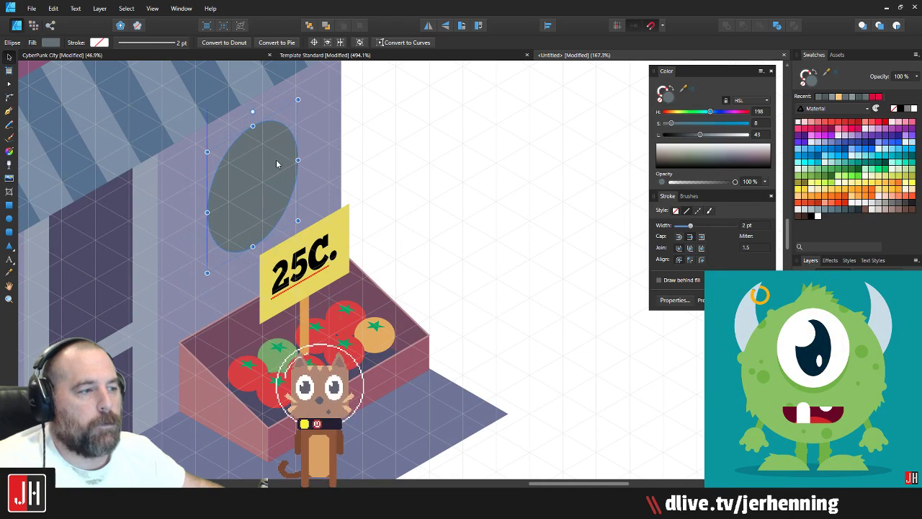
Step: Delete the grey ellipse from the shop wall and abandon saving the untitled file
left_click(384, 154)
scroll(385, 153, "down", 2)
scroll(395, 235, "up", 3)
left_click(342, 215)
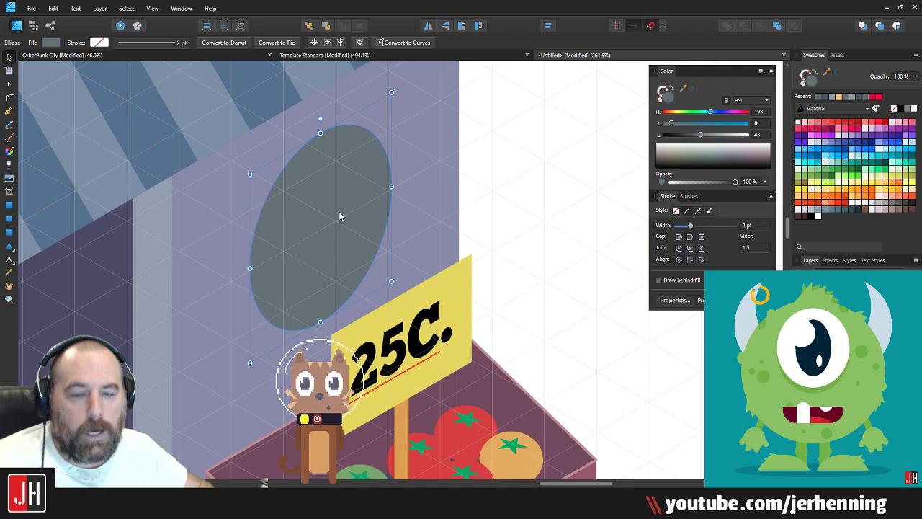
key("Delete")
key("ctrl+s")
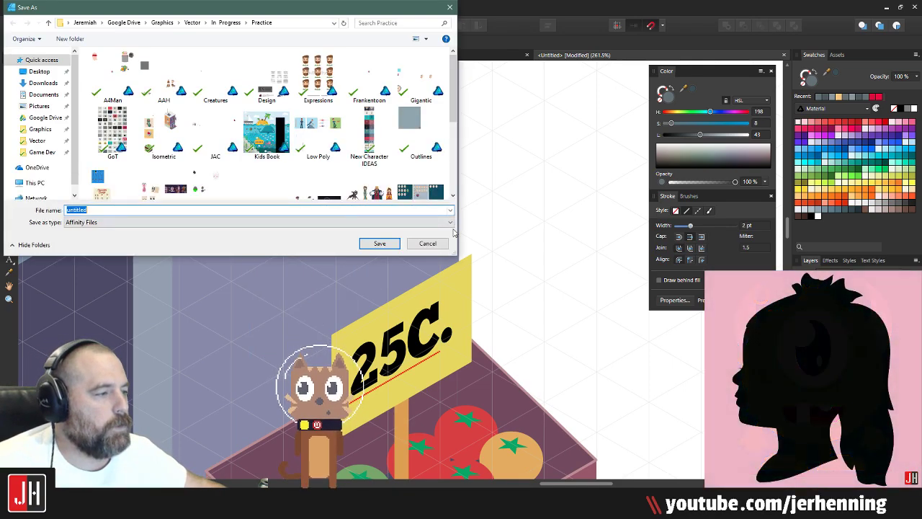
left_click(432, 245)
Step: Close the untitled isometric design and the CyberPunk City document to return to the Template Standard file
scroll(432, 248, "down", 3)
scroll(433, 249, "down", 7)
left_click_drag(458, 229, 455, 273)
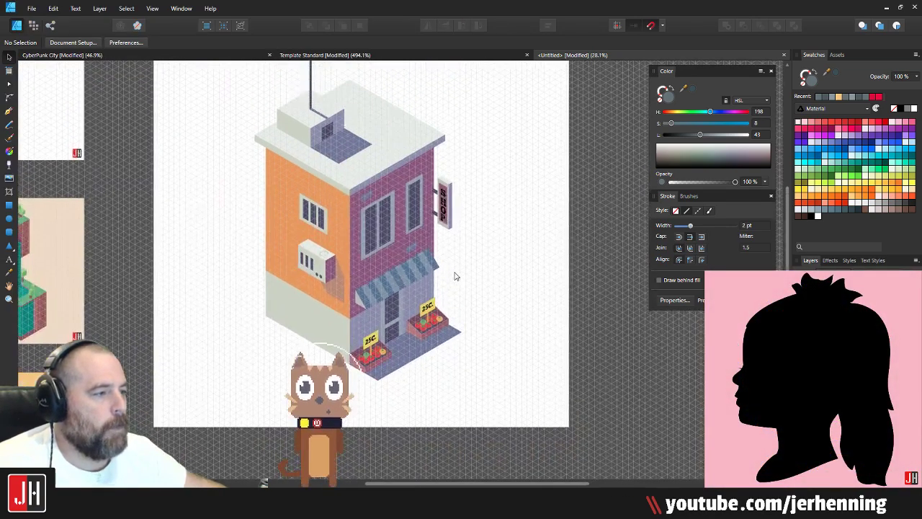
left_click_drag(283, 287, 659, 227)
left_click_drag(451, 202, 278, 252)
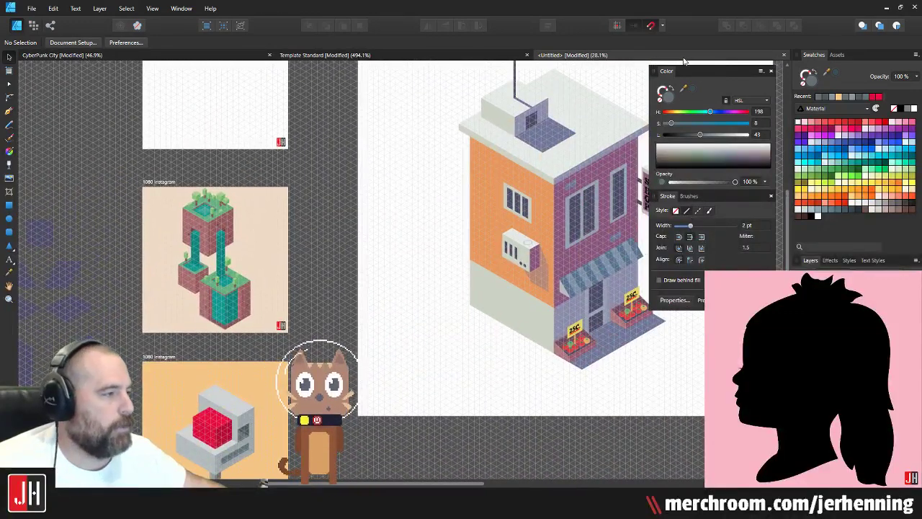
left_click(784, 56)
left_click(459, 262)
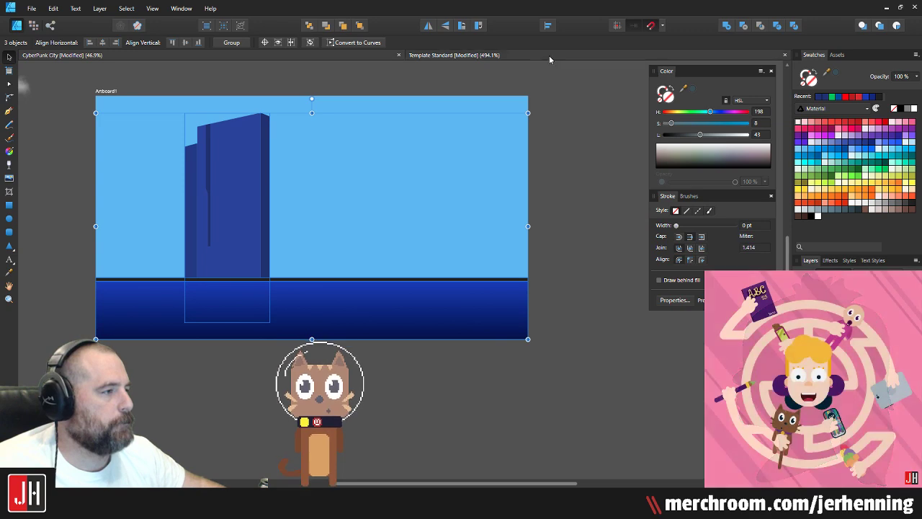
left_click(399, 55)
left_click(458, 262)
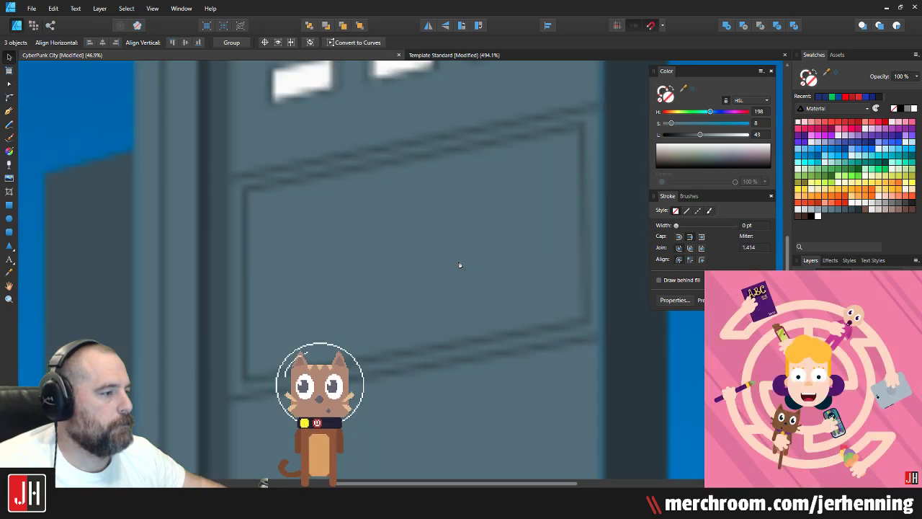
Step: Move the right corner nodes of the tower's inset panel outline so its right edge runs vertically
scroll(438, 250, "down", 2)
scroll(495, 209, "up", 2)
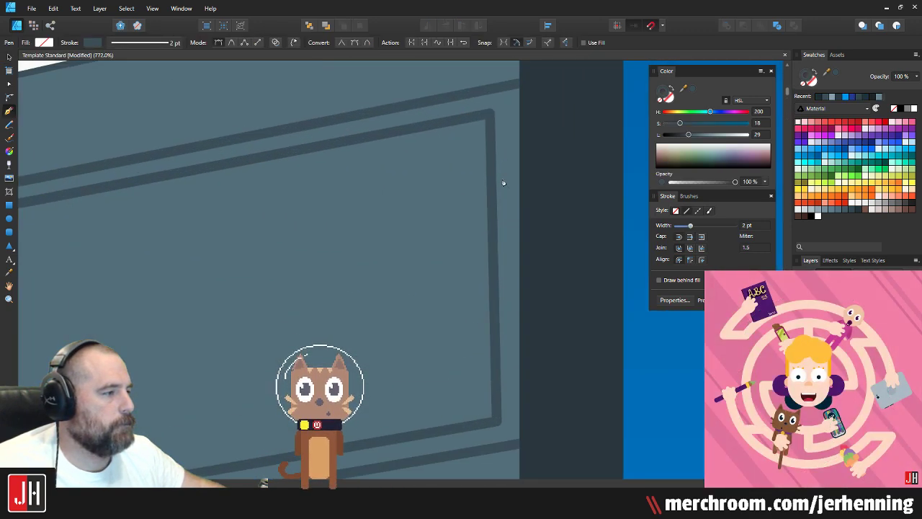
key("a")
scroll(493, 162, "up", 2)
left_click_drag(493, 155, 500, 151)
scroll(511, 189, "down", 4)
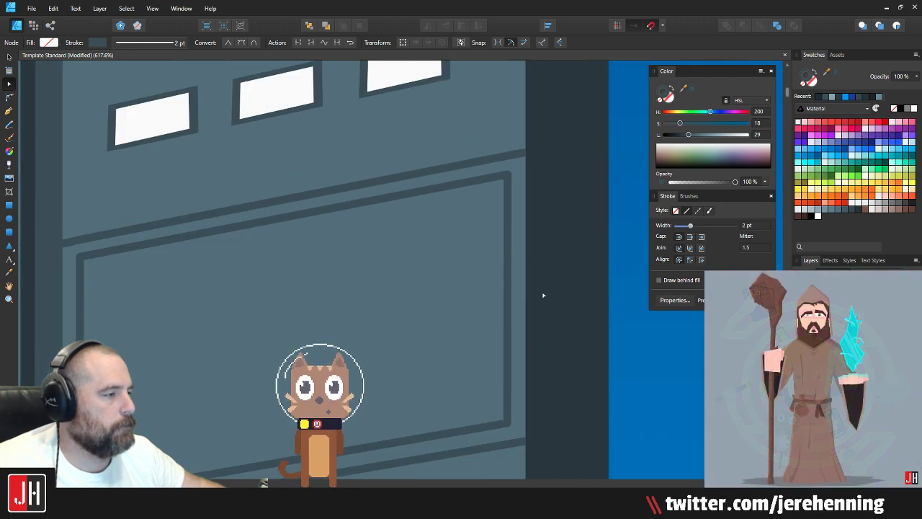
scroll(543, 295, "down", 3)
left_click_drag(475, 330, 508, 324)
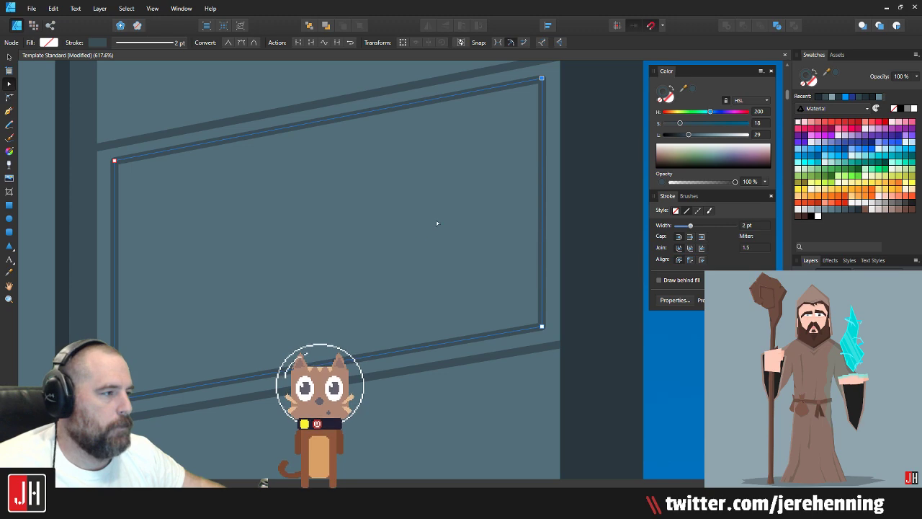
Step: Nudge the panel outline slightly left to centre it between the tower face's edges, and deselect it
left_click_drag(437, 224, 431, 255)
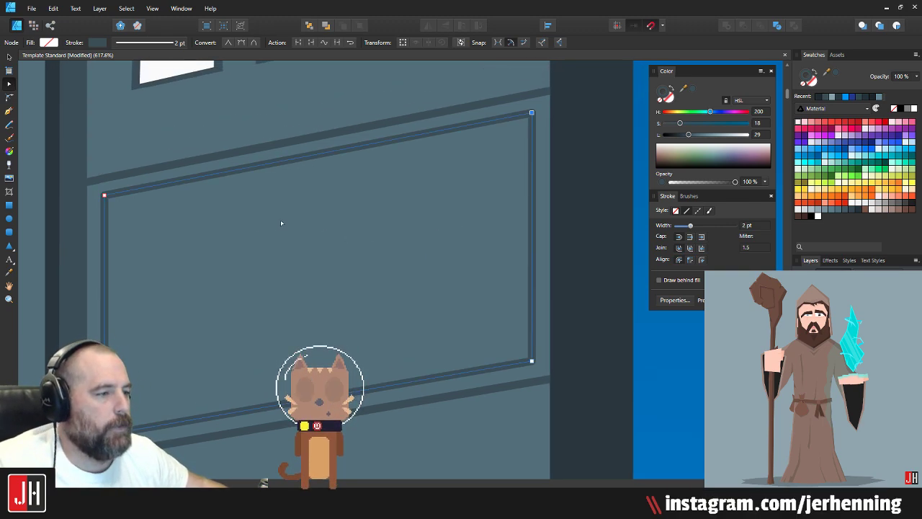
key("v")
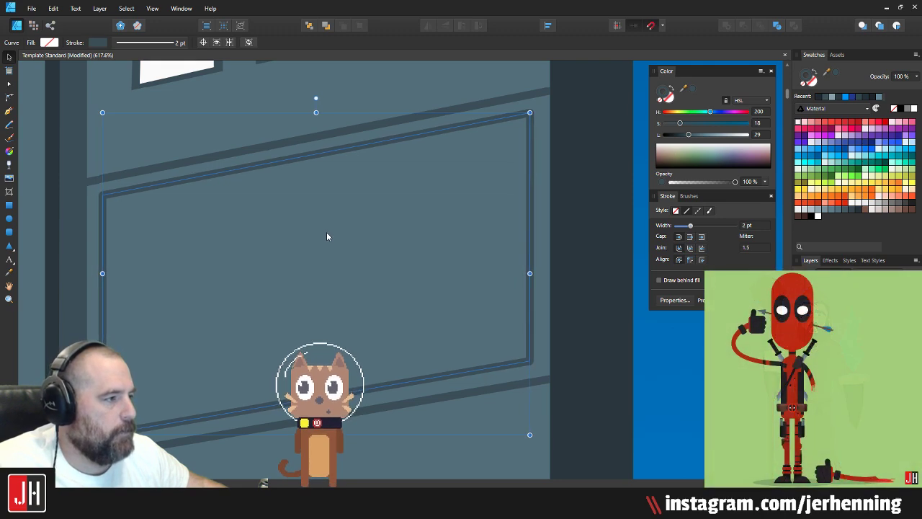
left_click_drag(326, 232, 322, 234)
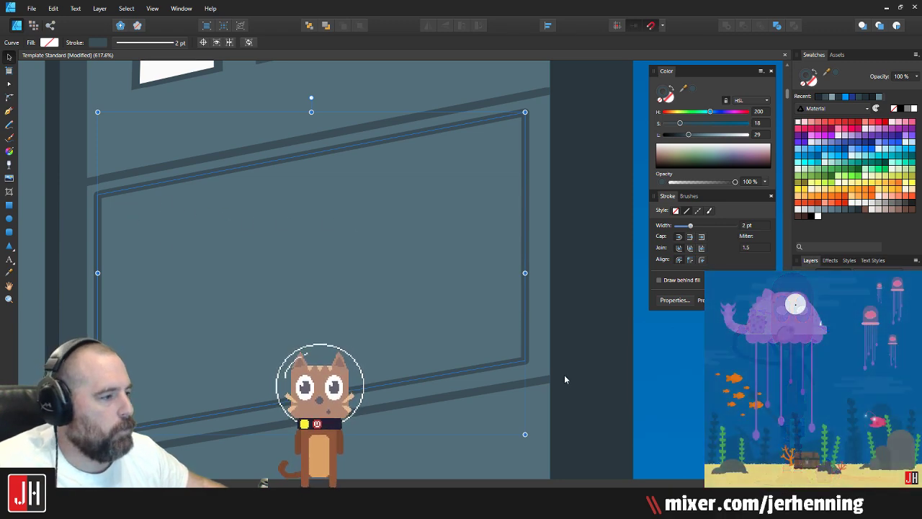
left_click_drag(333, 247, 335, 247)
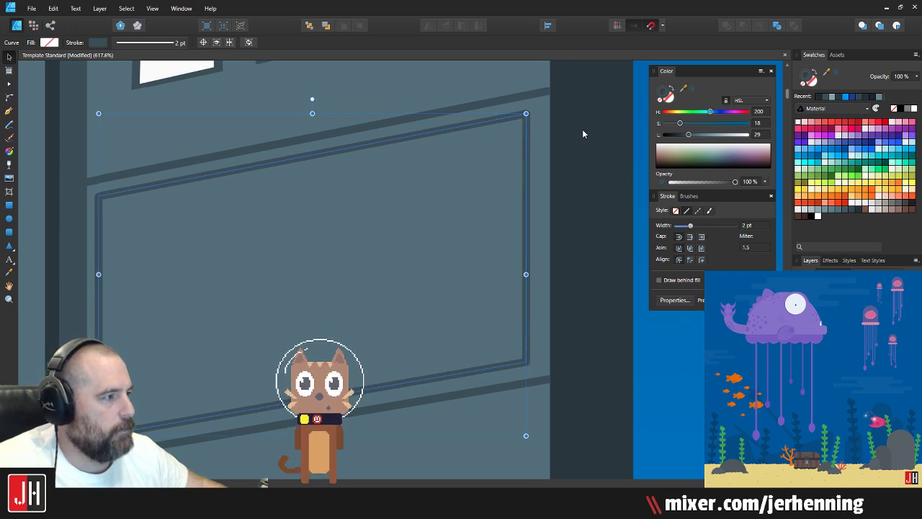
left_click(636, 114)
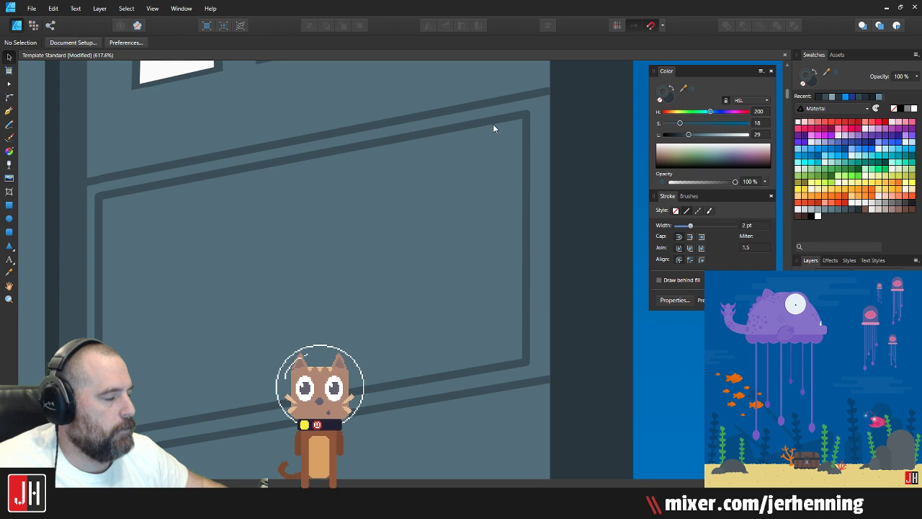
Step: Try drawing a narrow side face with the Pen tool along the panel outline's right edge
key("p")
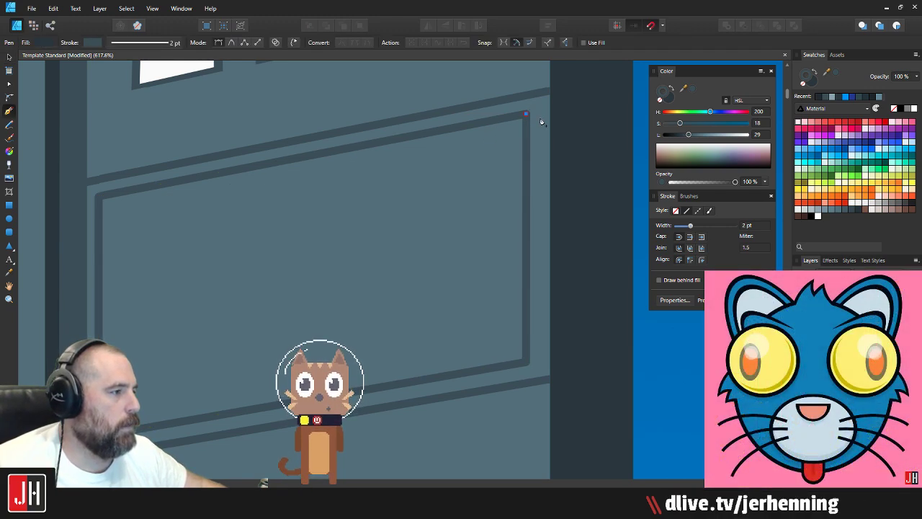
left_click(542, 365)
left_click(526, 361)
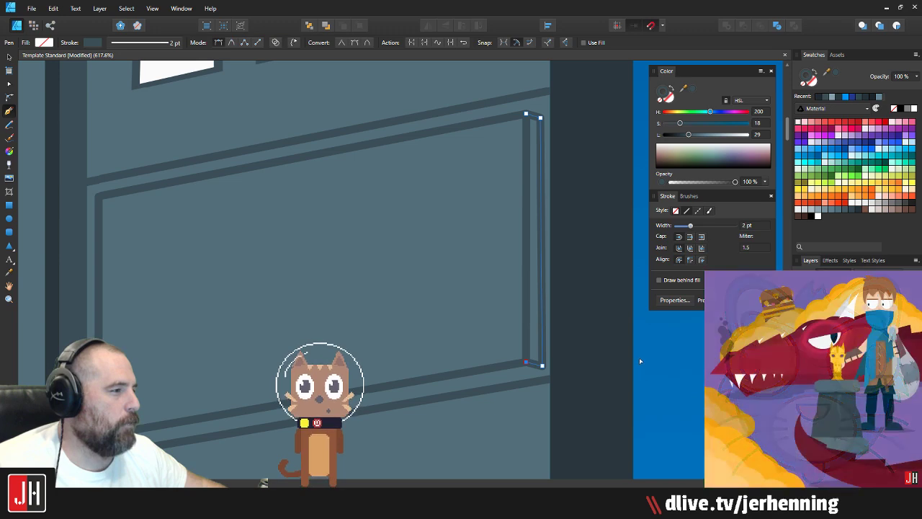
key("Escape")
key("z")
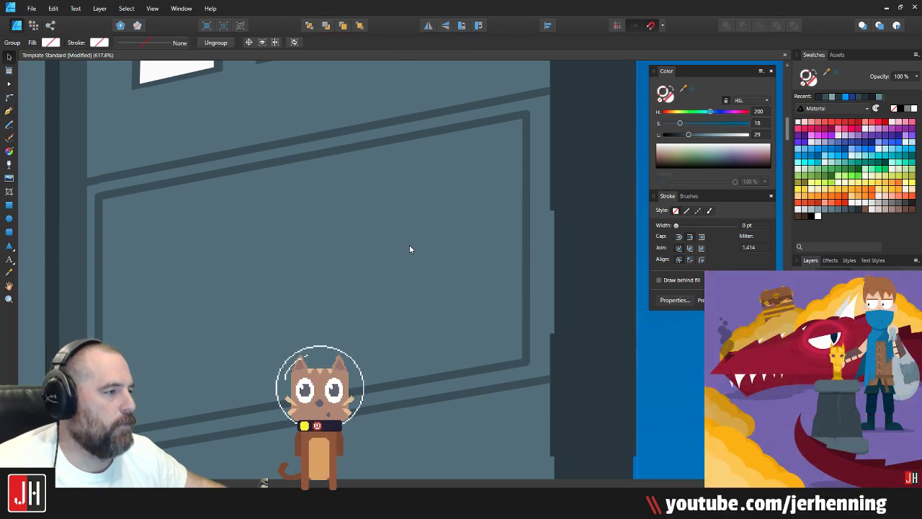
left_click(339, 251)
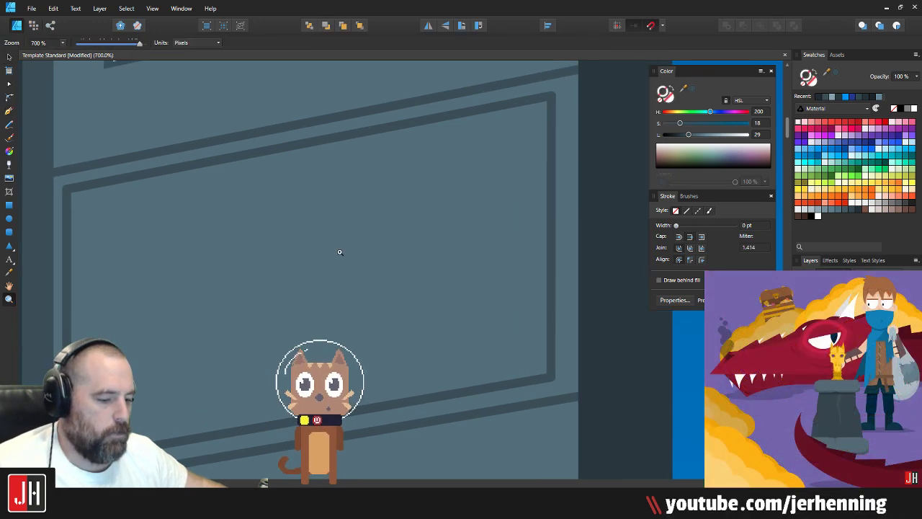
Step: Fine-tune the upper-left corner node of the inset panel outline on the tower
key("v")
scroll(349, 239, "down", 2)
left_click(453, 241)
scroll(412, 267, "up", 2)
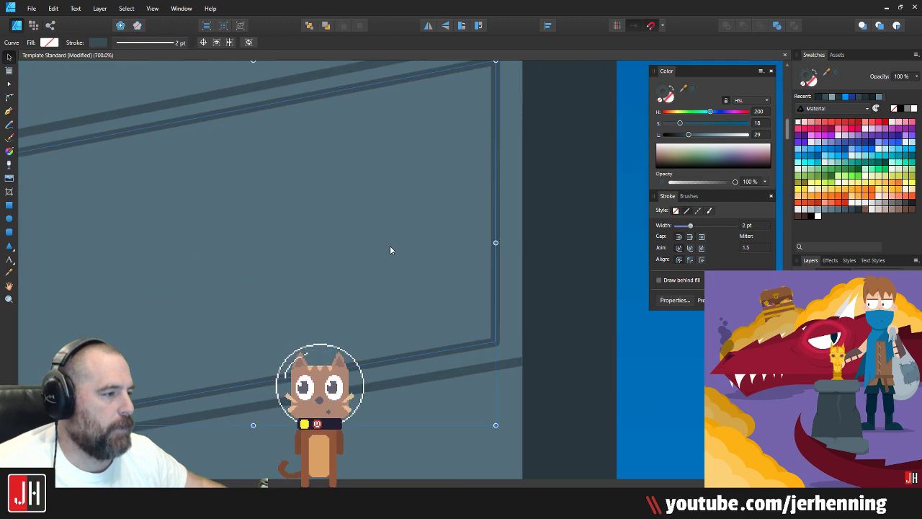
scroll(395, 247, "down", 4)
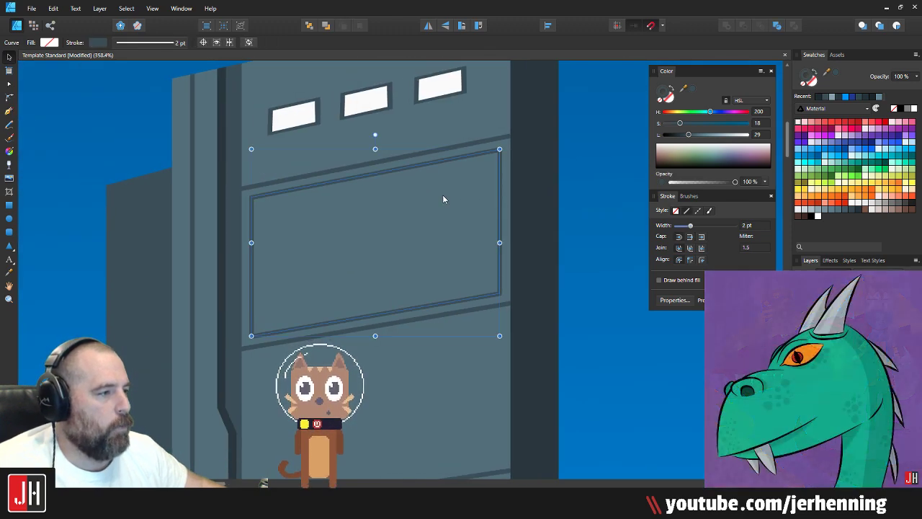
scroll(469, 177, "up", 4)
scroll(294, 218, "left", 3)
key("a")
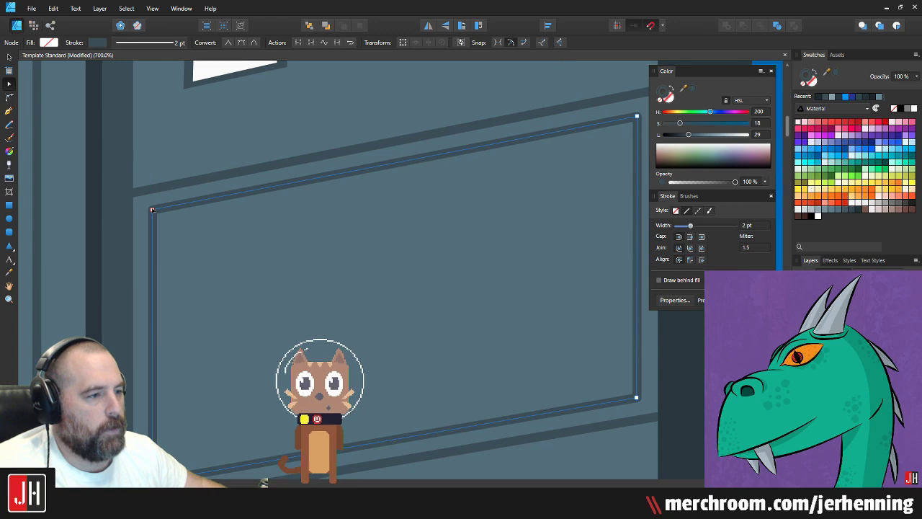
left_click_drag(152, 211, 151, 211)
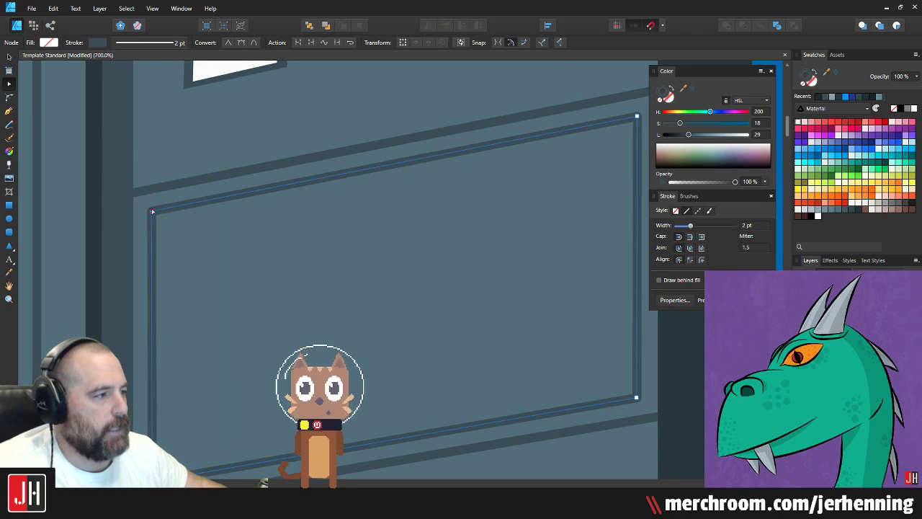
Step: Shift the panel outline's upper-right corner node slightly down to even the gap with the seam above, and deselect it
scroll(155, 212, "down", 5)
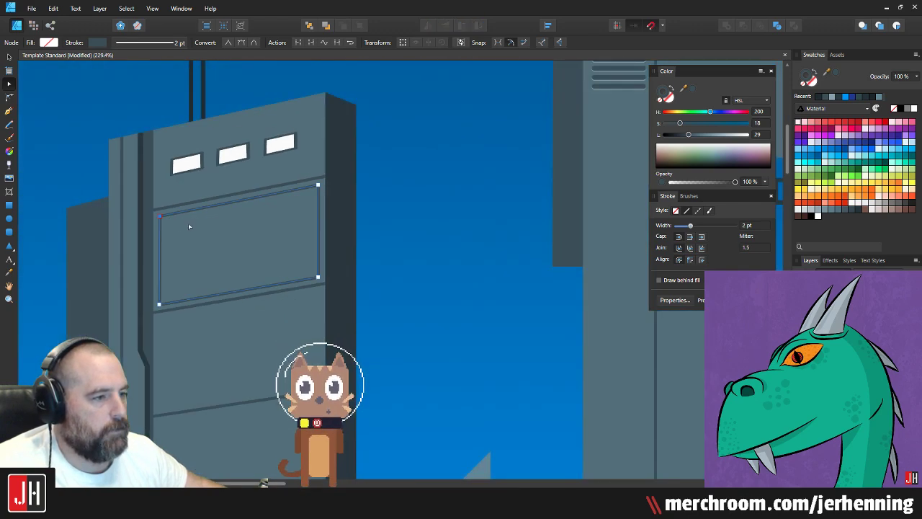
scroll(202, 242, "up", 2)
left_click_drag(322, 204, 340, 227)
scroll(406, 181, "up", 3)
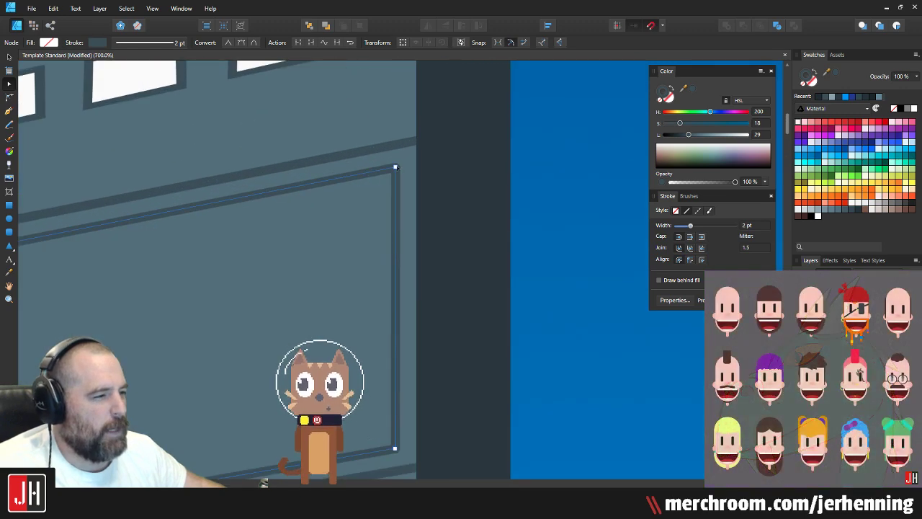
left_click_drag(394, 168, 394, 169)
key("Escape")
scroll(480, 258, "down", 5)
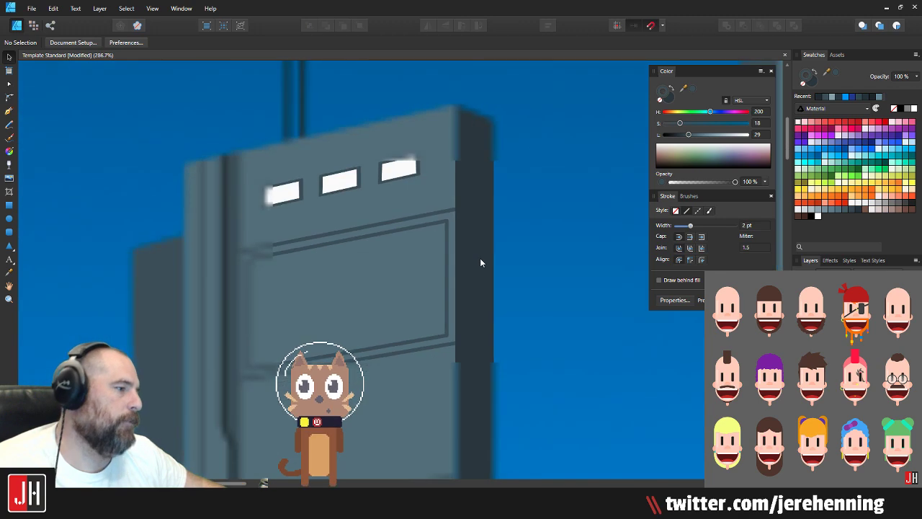
scroll(455, 263, "up", 2)
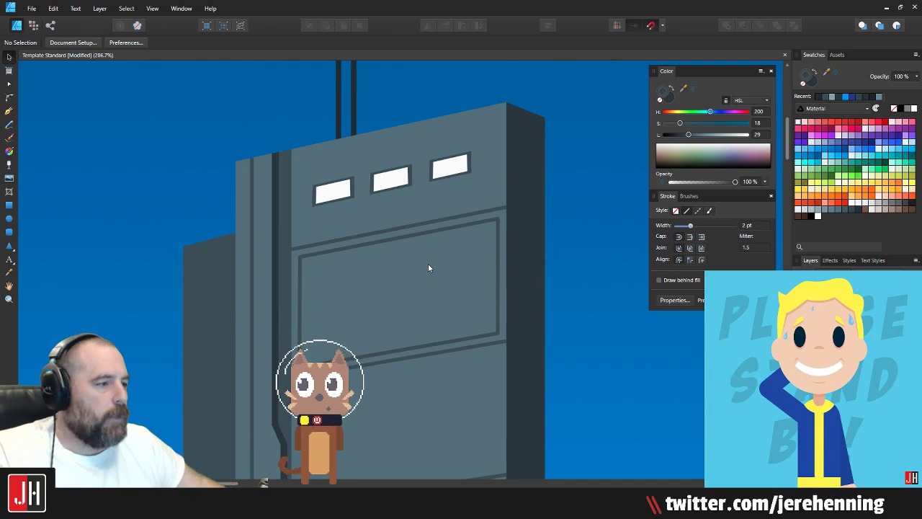
Step: Switch to Aseprite and open Full drip.aseprite from the Google Drive folder Graphics > Pixel > Aseprite > Streams
key("super")
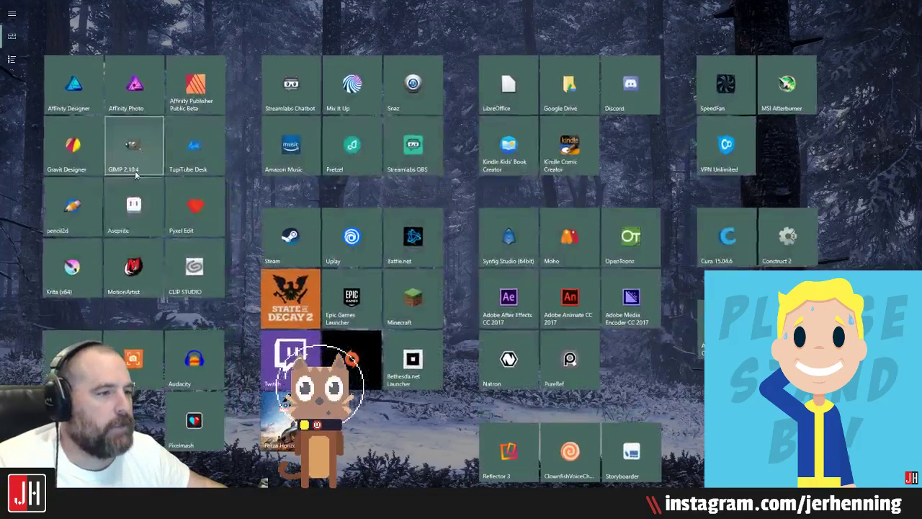
left_click(136, 171)
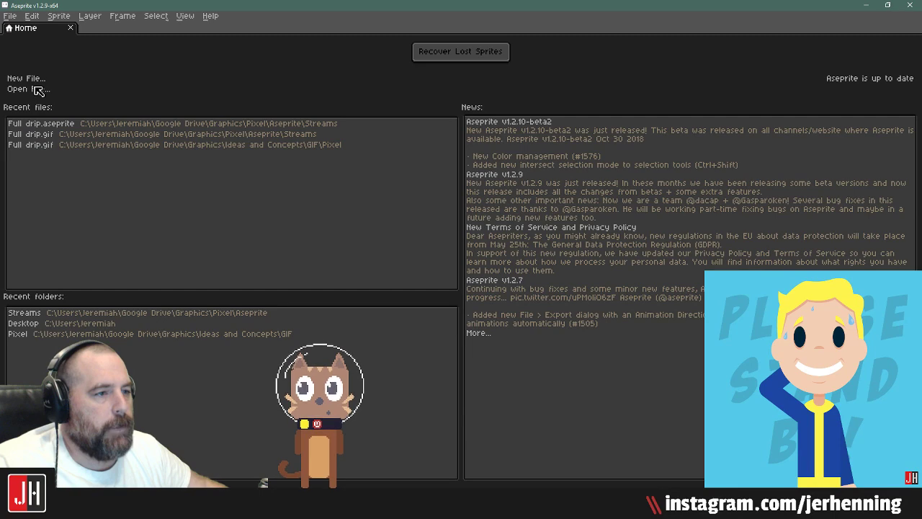
left_click(39, 89)
left_click(147, 61)
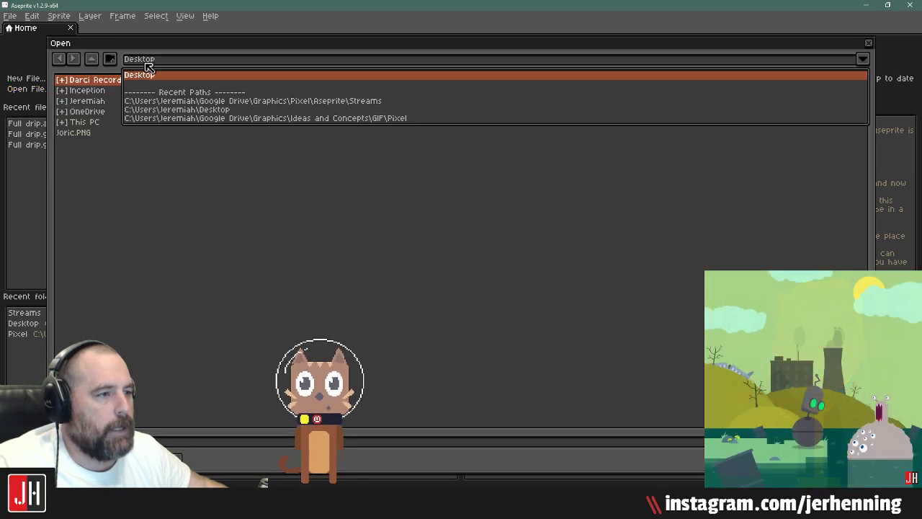
left_click(96, 100)
double_click(97, 100)
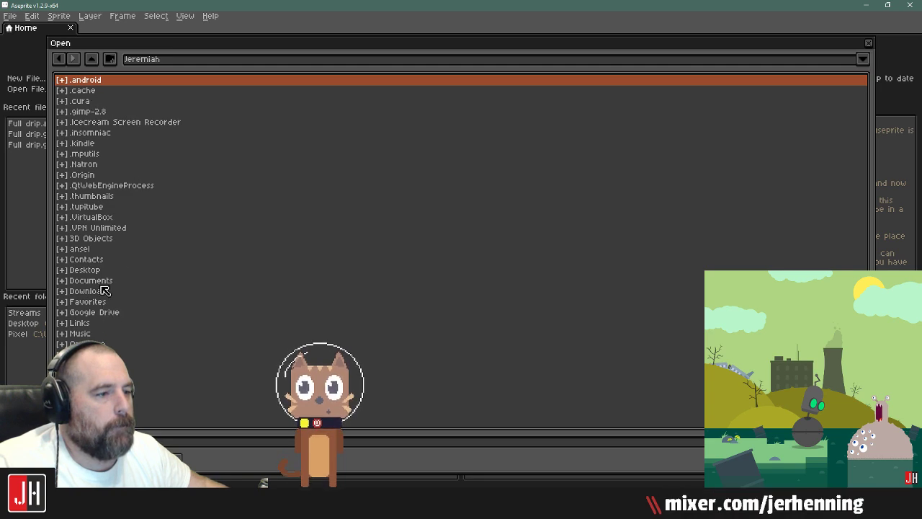
double_click(101, 313)
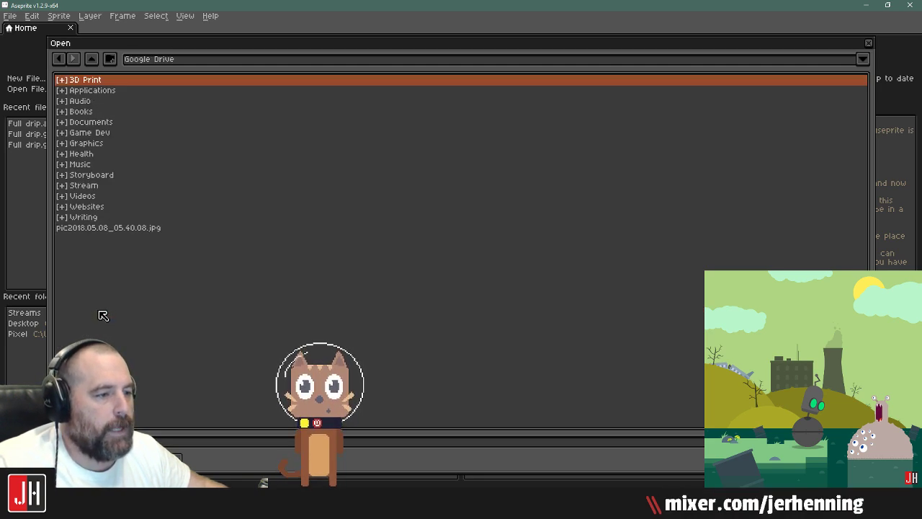
double_click(99, 147)
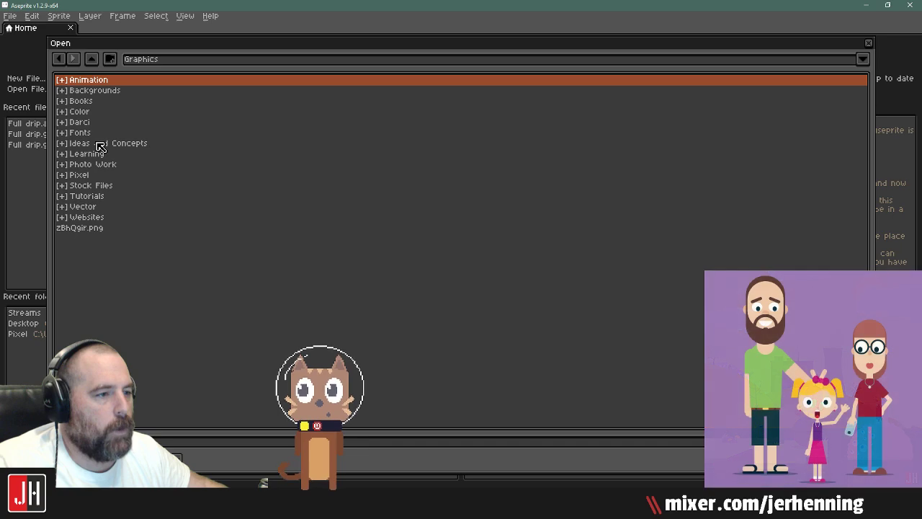
double_click(75, 175)
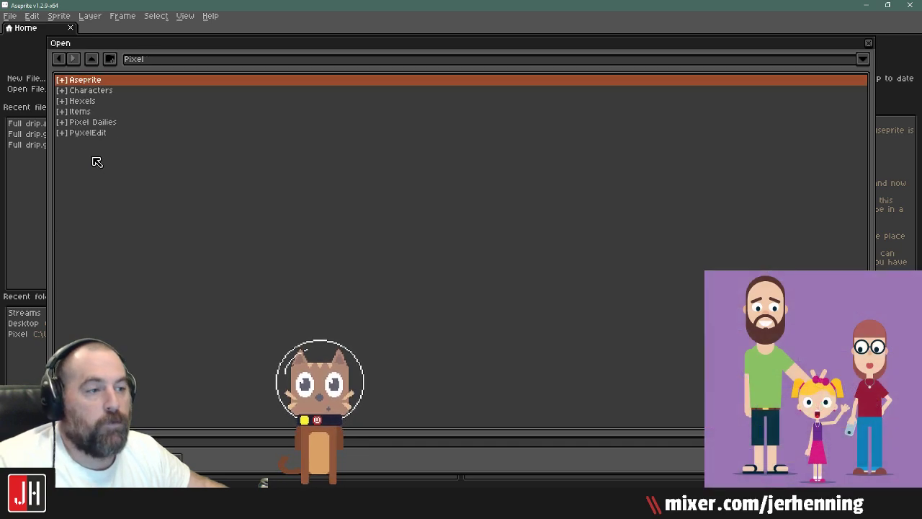
double_click(94, 83)
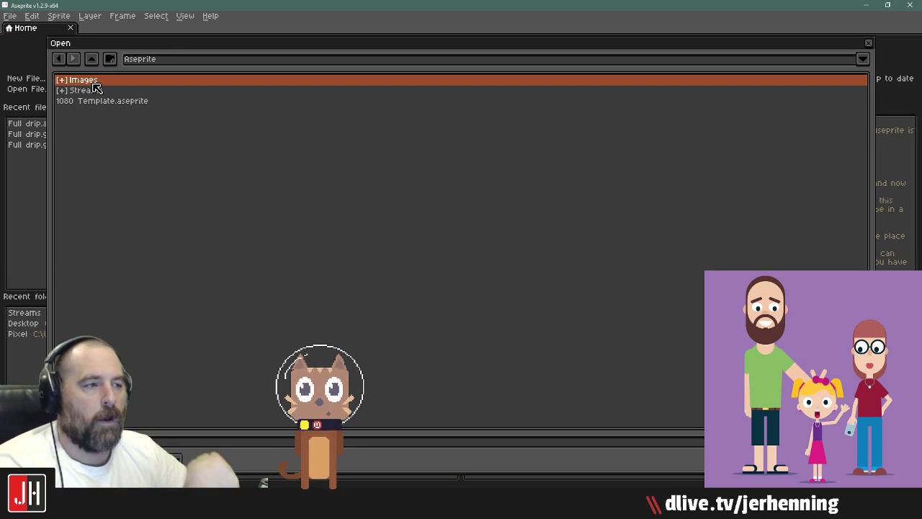
double_click(90, 91)
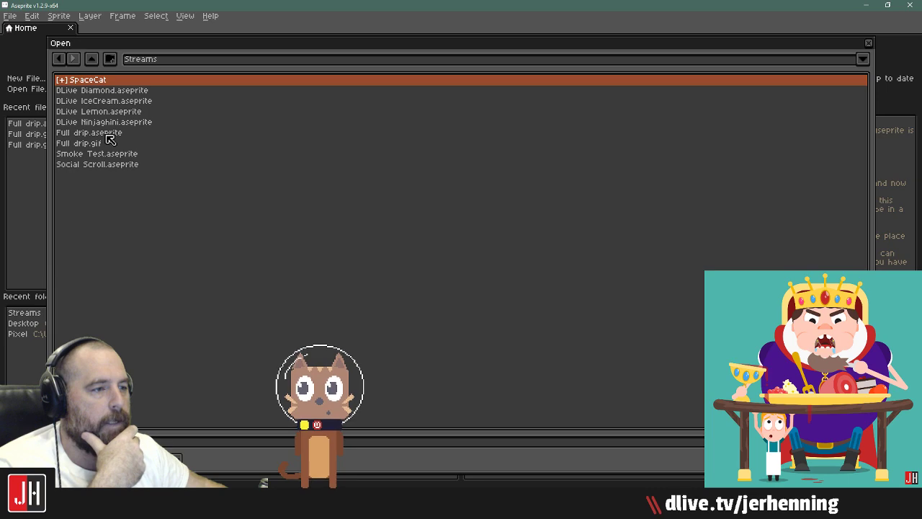
double_click(90, 133)
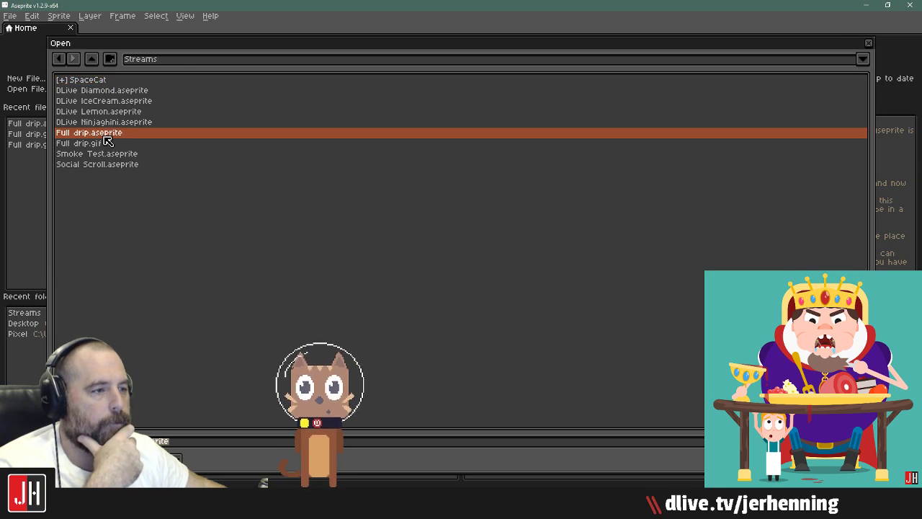
Step: Play the drip animation in the preview window, and return to the tower illustration in Affinity Designer
mouse_move(628, 87)
left_mouse_down()
mouse_move(602, 88)
mouse_move(661, 100)
mouse_move(632, 100)
left_mouse_up()
left_click(870, 93)
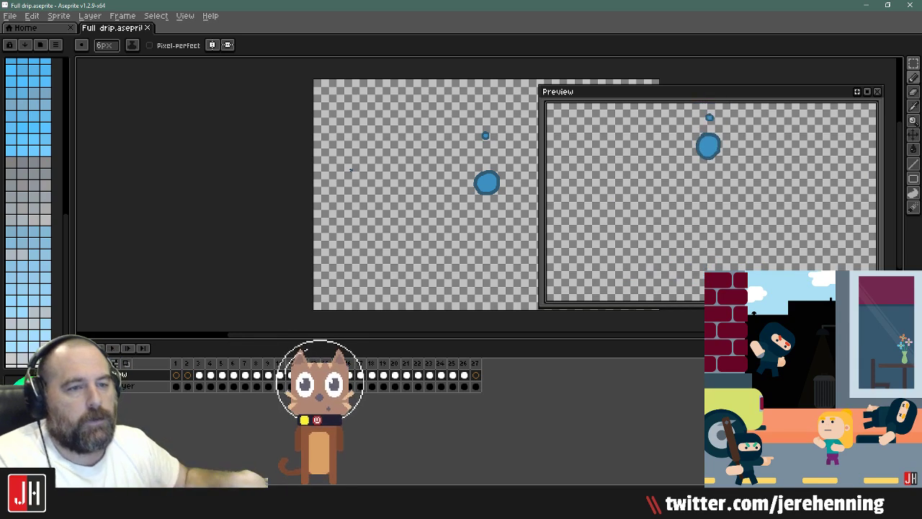
left_click(869, 5)
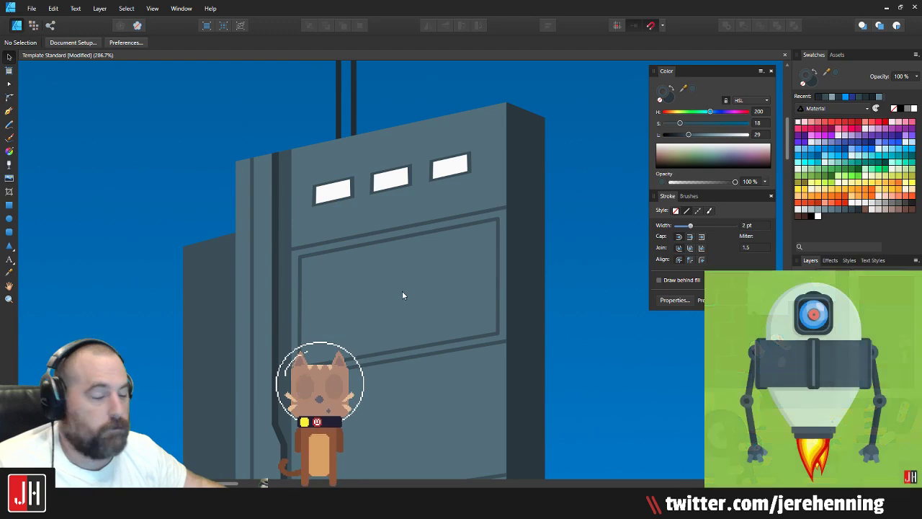
Step: Shift the panel outline's lower-left corner node slightly right and up, and deselect the outline
scroll(403, 295, "up", 2)
left_click(430, 180)
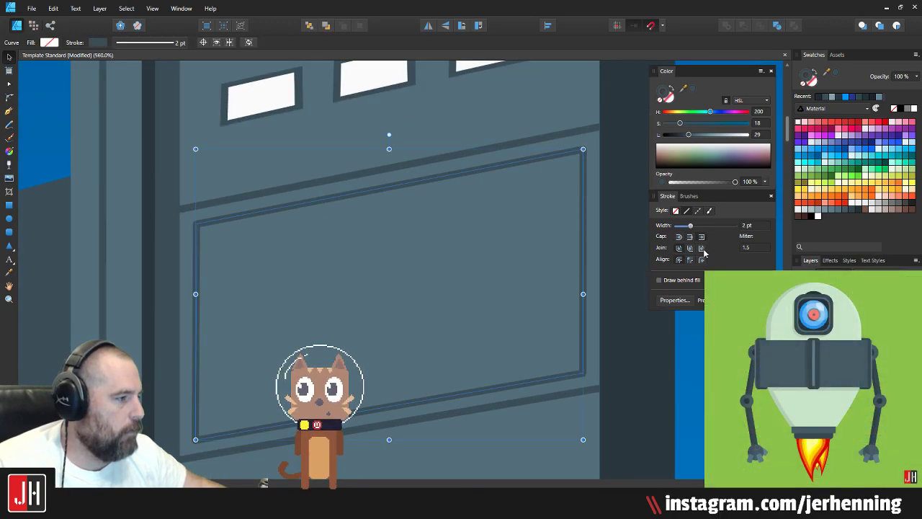
left_click(450, 312)
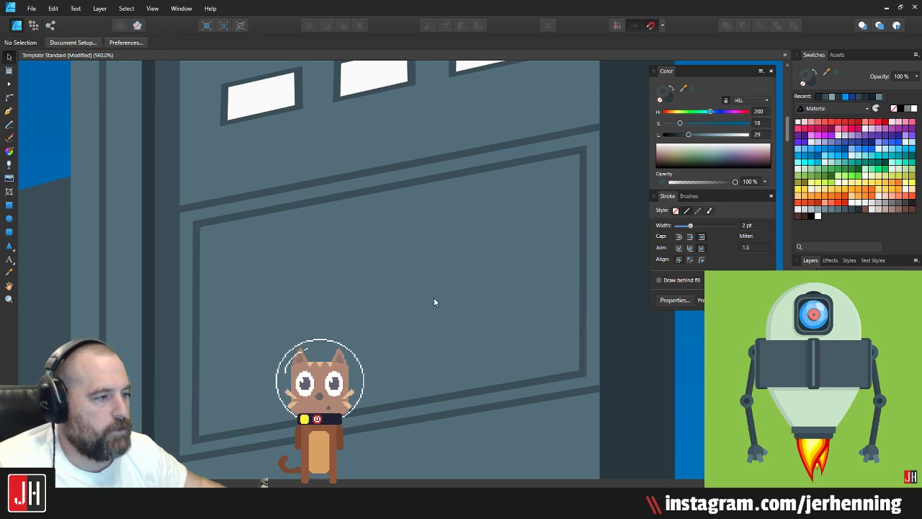
left_click(205, 439)
scroll(198, 444, "up", 2)
key("a")
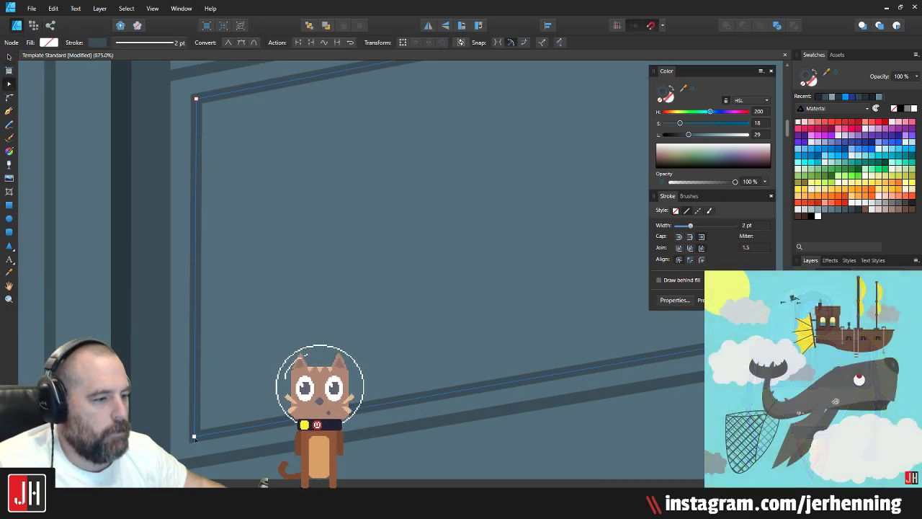
left_click_drag(195, 437, 197, 435)
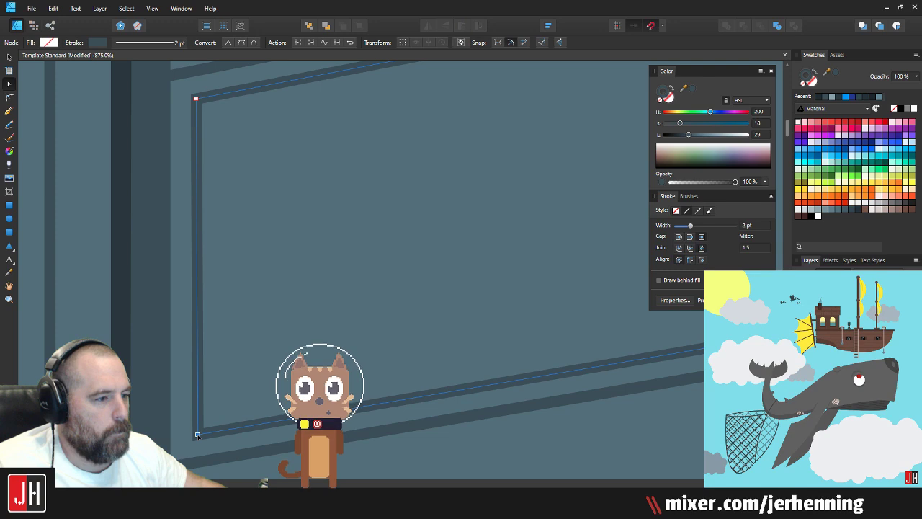
key("v")
scroll(325, 296, "down", 5)
left_click(574, 298)
Step: Check the placement of the inset panel outline's upper-right corner node, and deselect the outline
scroll(412, 175, "up", 3)
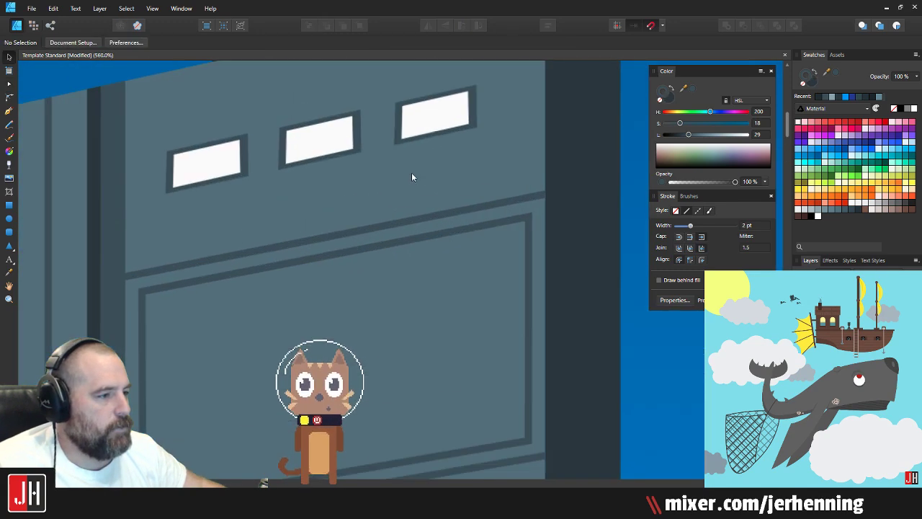
left_click(525, 225)
scroll(529, 212, "up", 2)
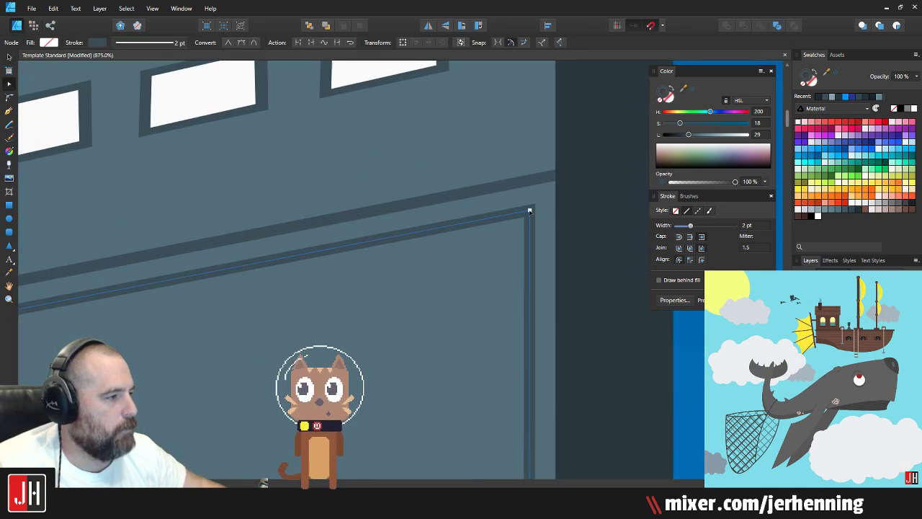
scroll(530, 210, "down", 4)
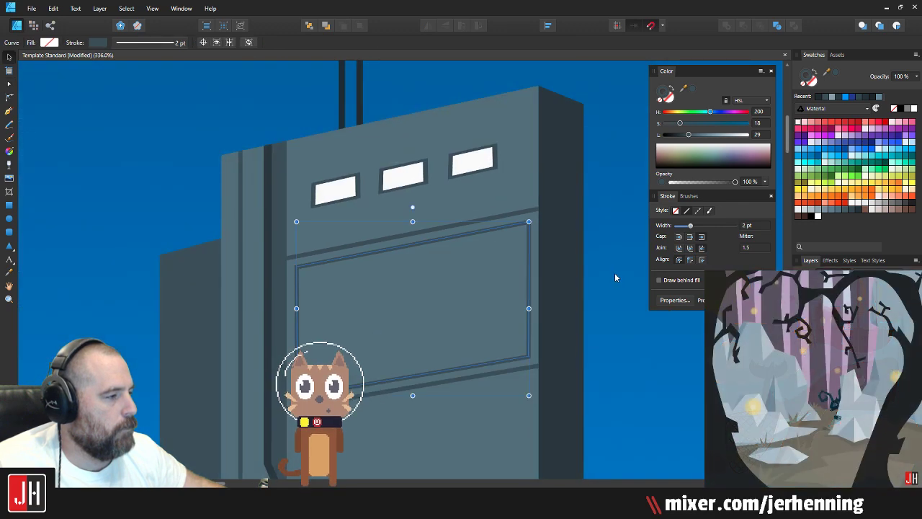
left_click(614, 272)
left_click_drag(430, 284, 438, 277)
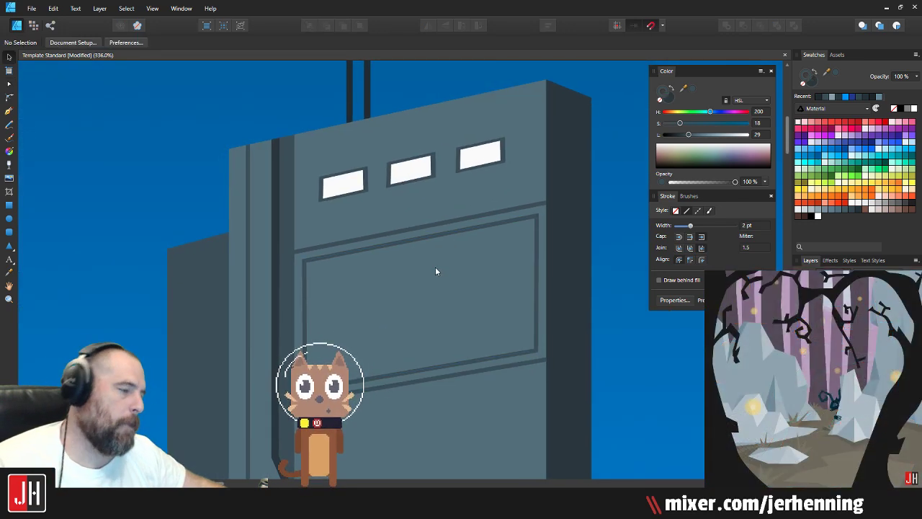
Step: Fill the tower's inset panel with bright cyan (H 180, S 100, L 55), and deselect it
left_click(434, 235)
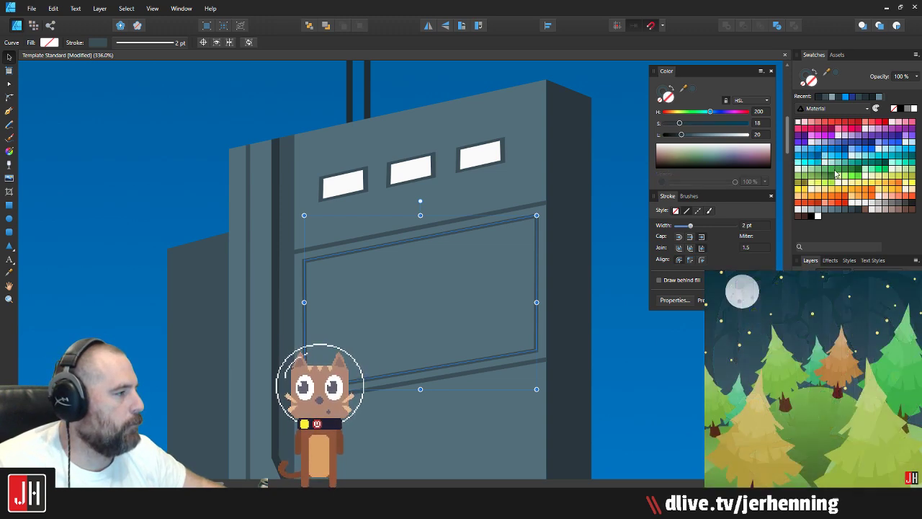
scroll(426, 246, "down", 3)
scroll(427, 245, "up", 5)
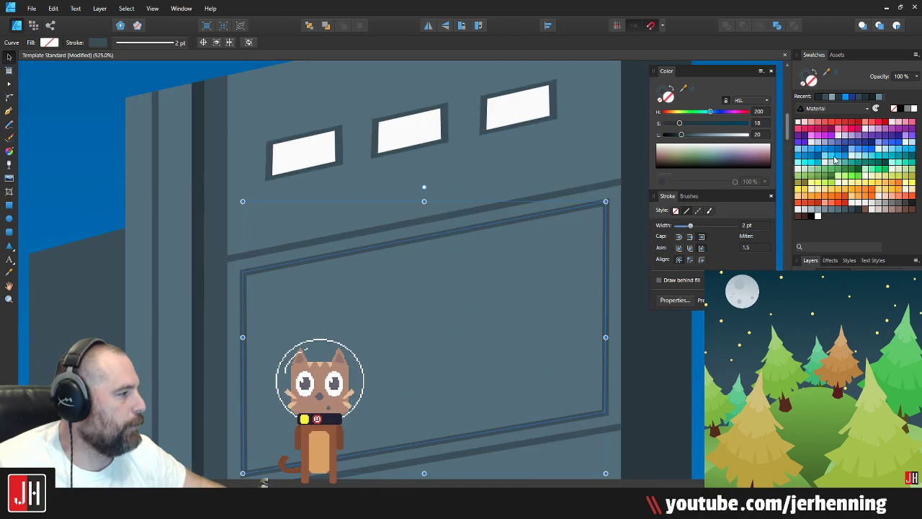
left_click(807, 168)
scroll(468, 291, "down", 2)
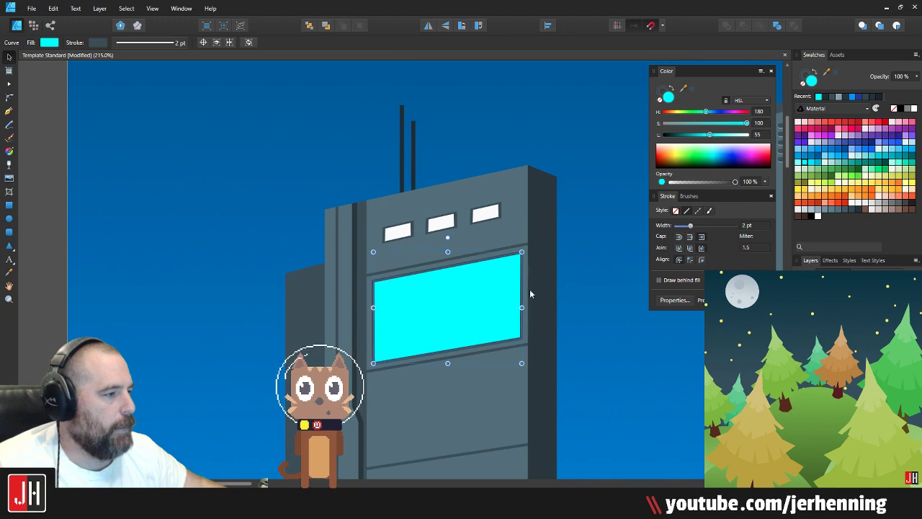
key("ctrl+d")
Step: Move the cyan panel's upper-right corner node slightly left to straighten its right edge
scroll(497, 292, "up", 4)
scroll(536, 204, "up", 2)
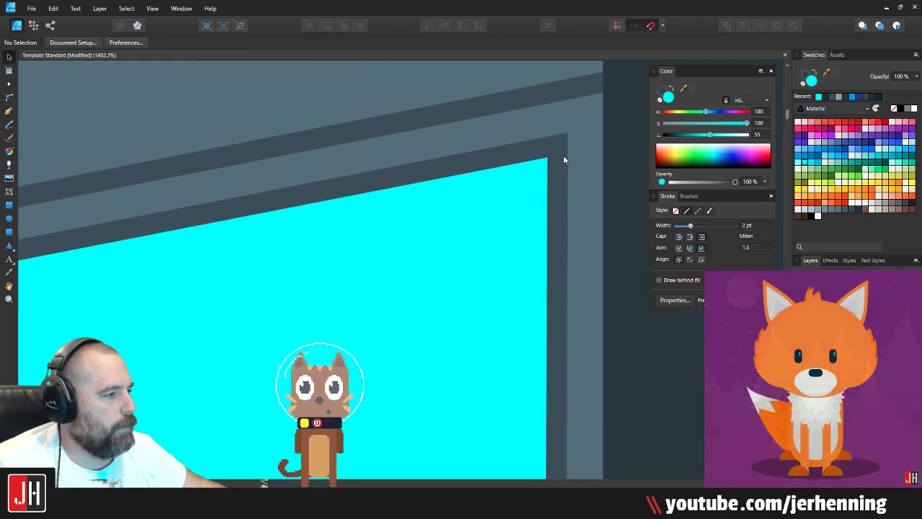
key("a")
left_click(563, 155)
left_click(557, 146)
left_click_drag(557, 146, 553, 146)
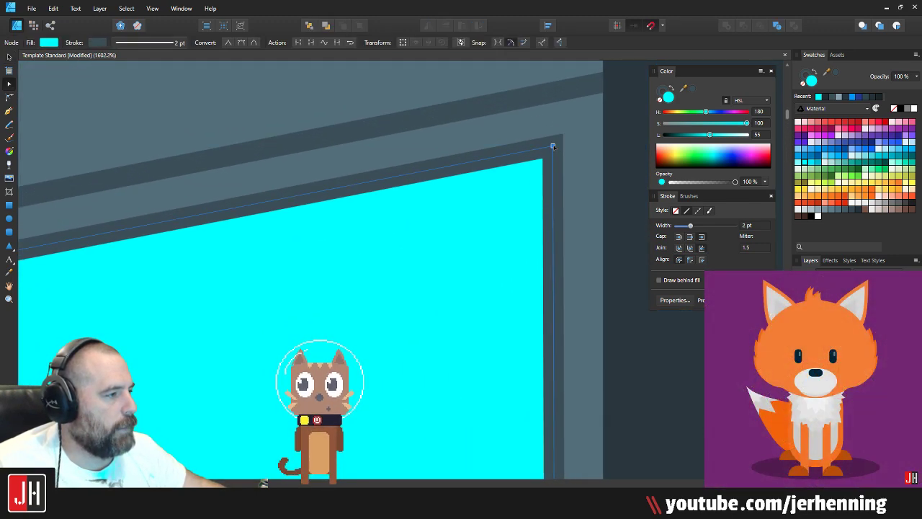
scroll(490, 212, "down", 8)
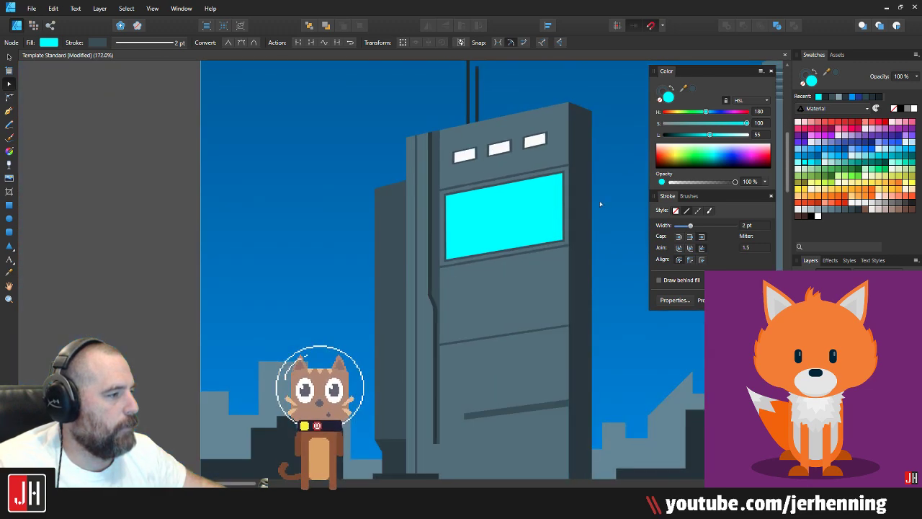
scroll(416, 245, "up", 2)
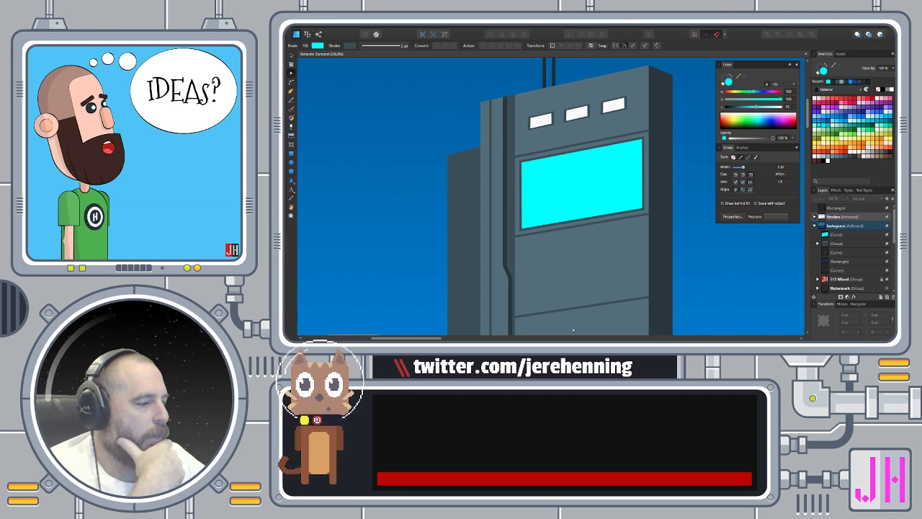
Step: Switch to an empty Affinity Designer window and open the Stream Overlay 2 file from a subfolder of Vector > Complete
key("ctrl+w")
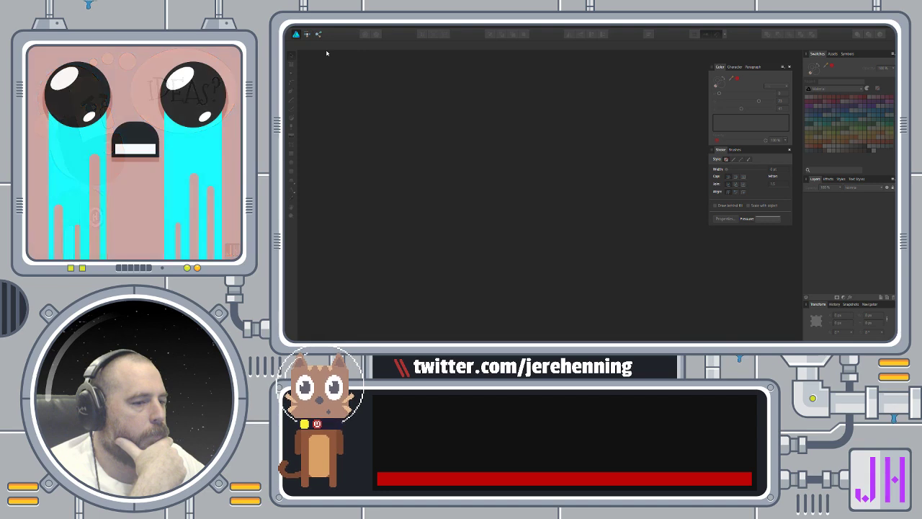
left_click(308, 27)
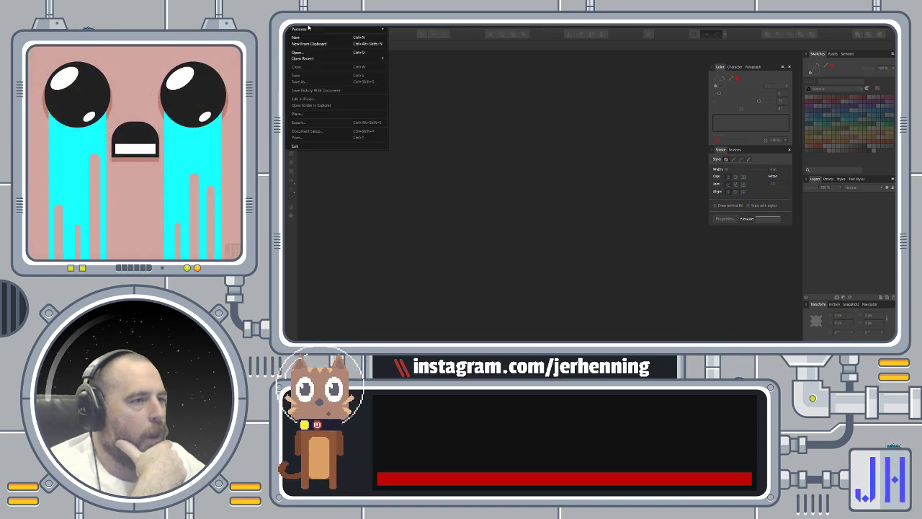
left_click(309, 53)
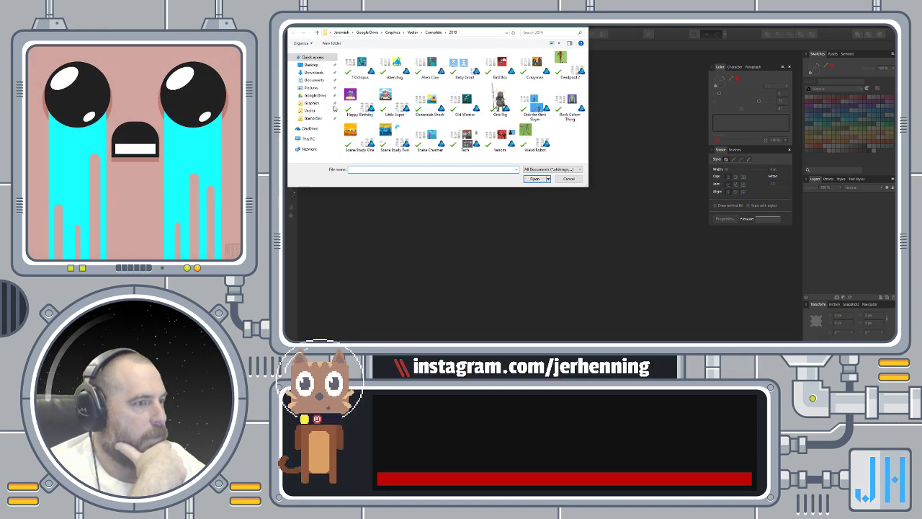
left_click(311, 111)
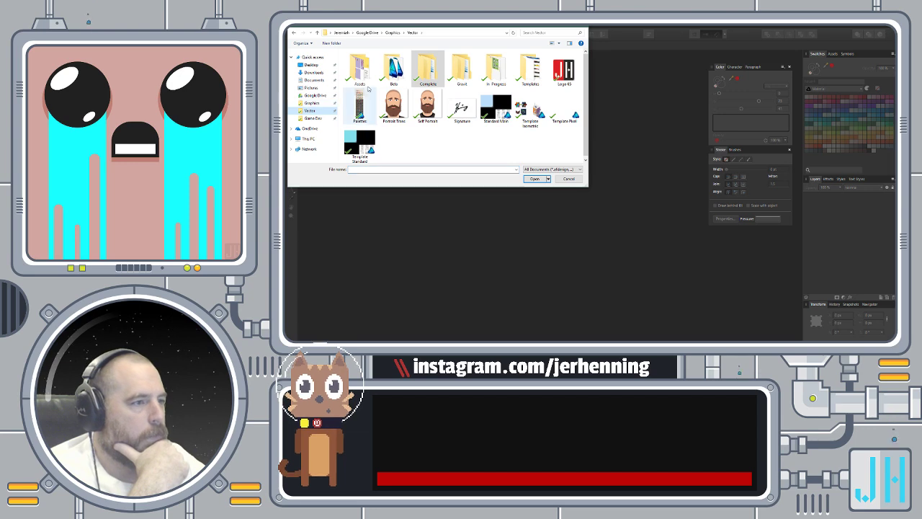
double_click(420, 72)
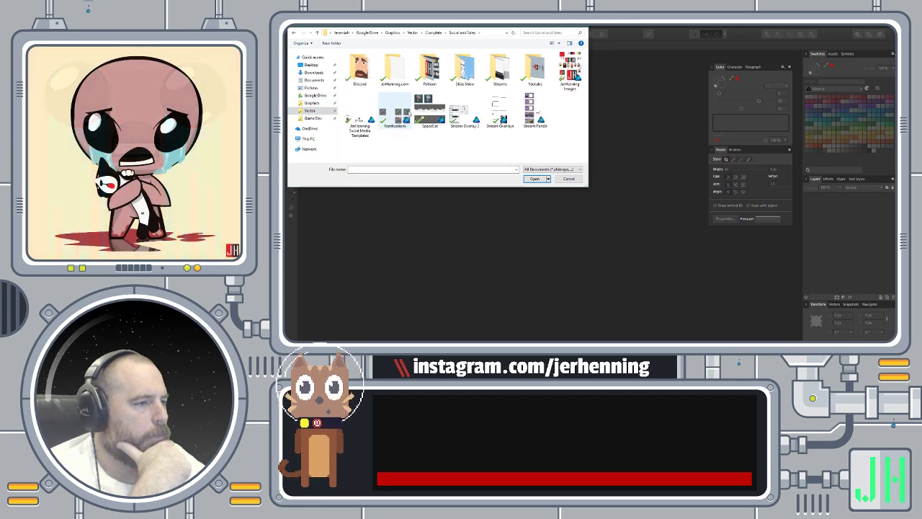
double_click(466, 116)
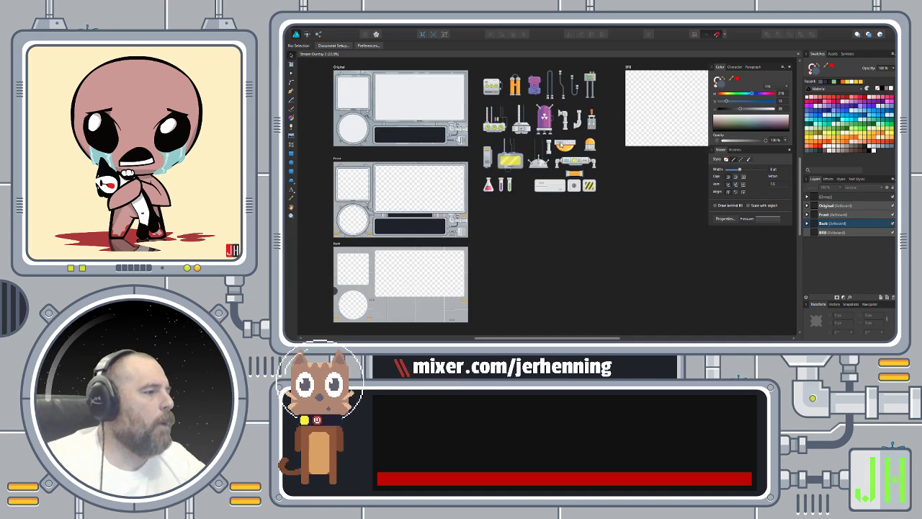
Step: Examine the stream overlay's Front and Back artboards
scroll(548, 148, "left", 3)
scroll(551, 148, "up", 7)
left_click_drag(536, 166, 517, 80)
scroll(551, 266, "down", 6)
scroll(517, 80, "down", 3)
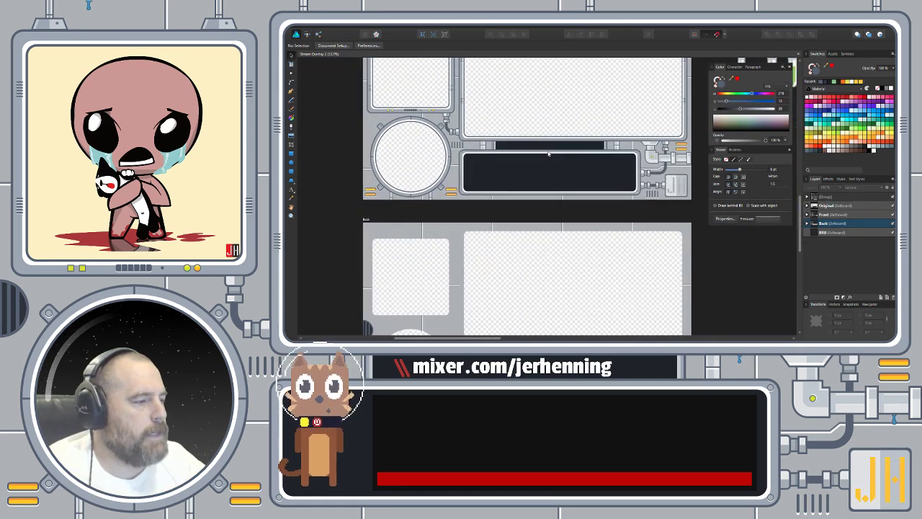
left_click_drag(507, 175, 499, 121)
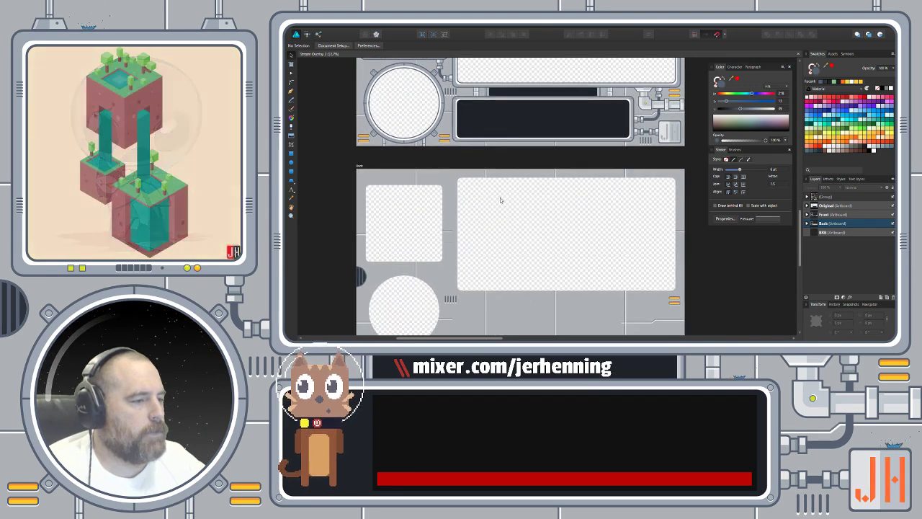
Step: Delete the gray background from the Front artboard of the stream overlay, leaving the frames and pipes
scroll(503, 197, "down", 3)
mouse_move(517, 201)
left_mouse_down()
mouse_move(524, 134)
mouse_move(506, 203)
left_mouse_up()
scroll(493, 114, "up", 3)
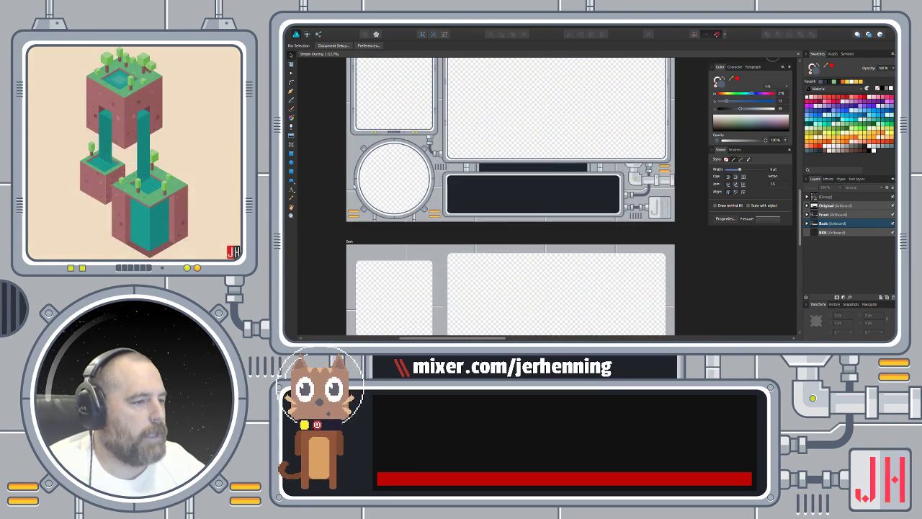
left_click(348, 179)
key("Delete")
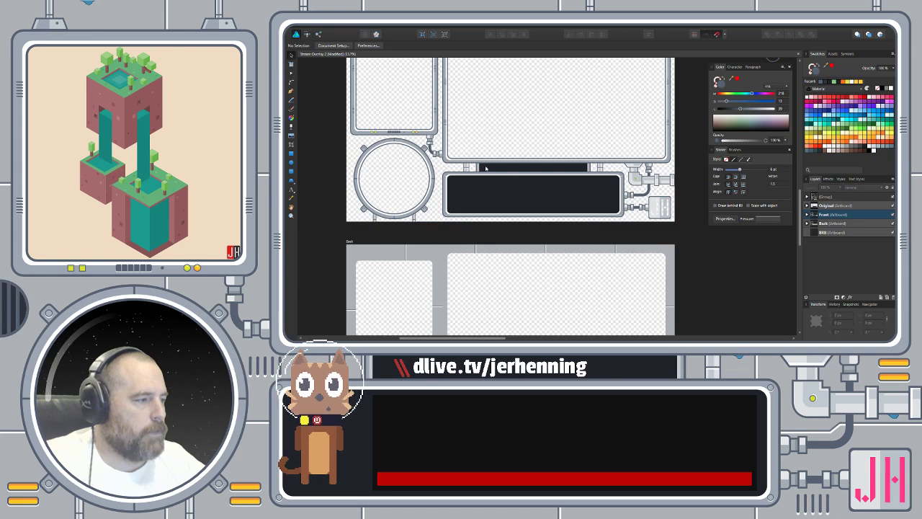
scroll(500, 175, "down", 3)
scroll(565, 152, "up", 3)
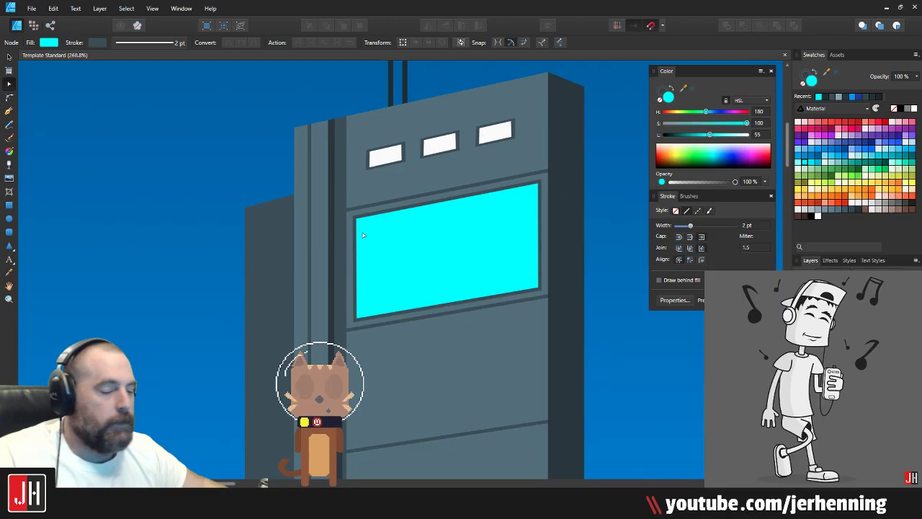
Step: Return to the skyline document and nudge the cyan panel's upper-left corner node slightly right to straighten its left edge
scroll(373, 250, "down", 3)
scroll(371, 249, "up", 8)
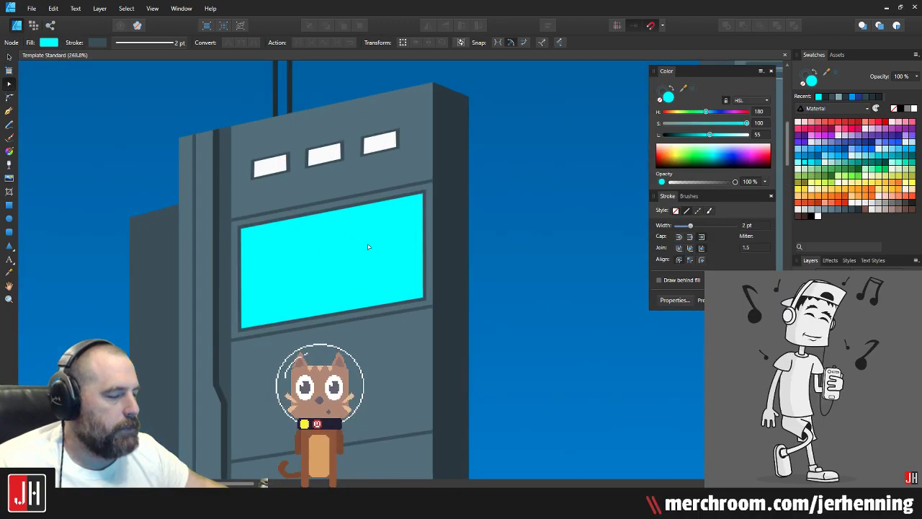
left_click(368, 246)
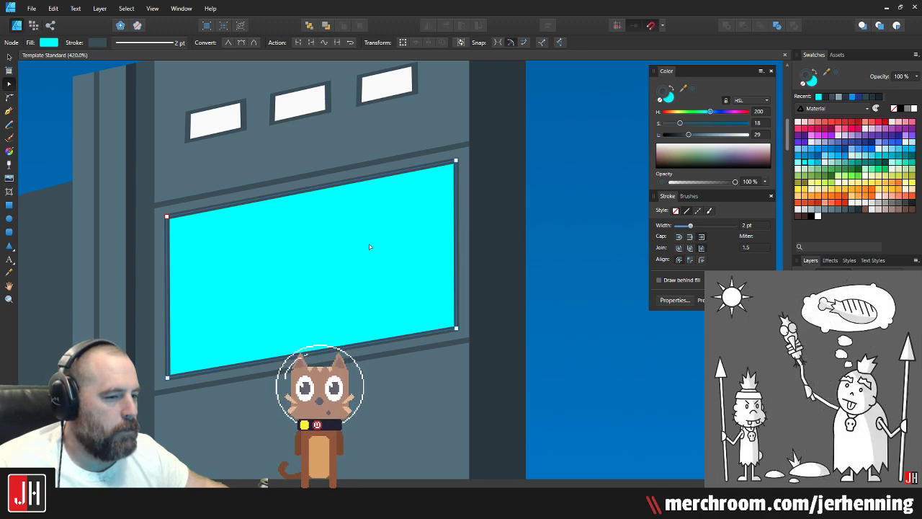
scroll(312, 246, "down", 2)
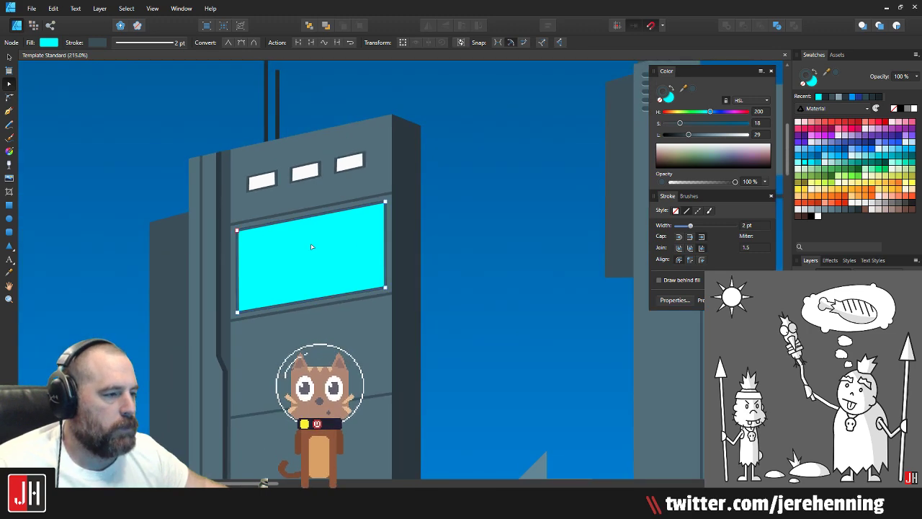
scroll(311, 246, "up", 2)
key("v")
scroll(311, 246, "up", 1)
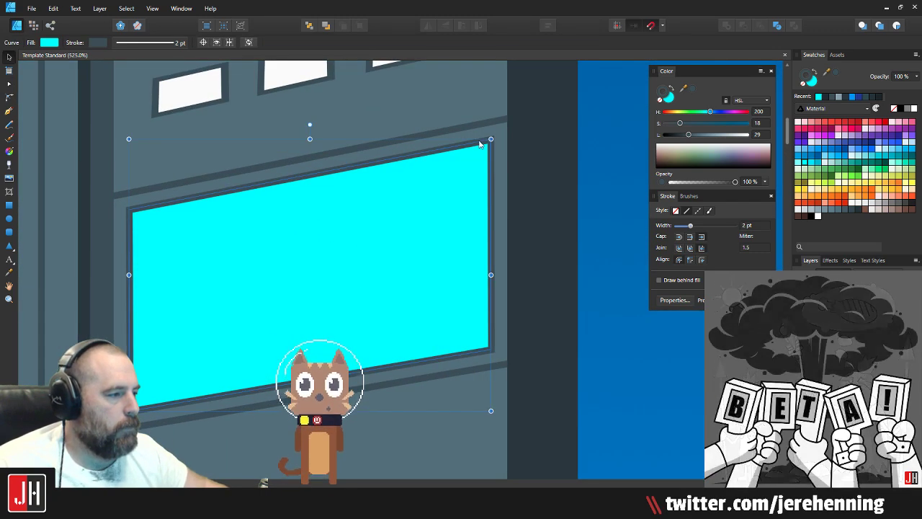
scroll(118, 218, "up", 3)
key("a")
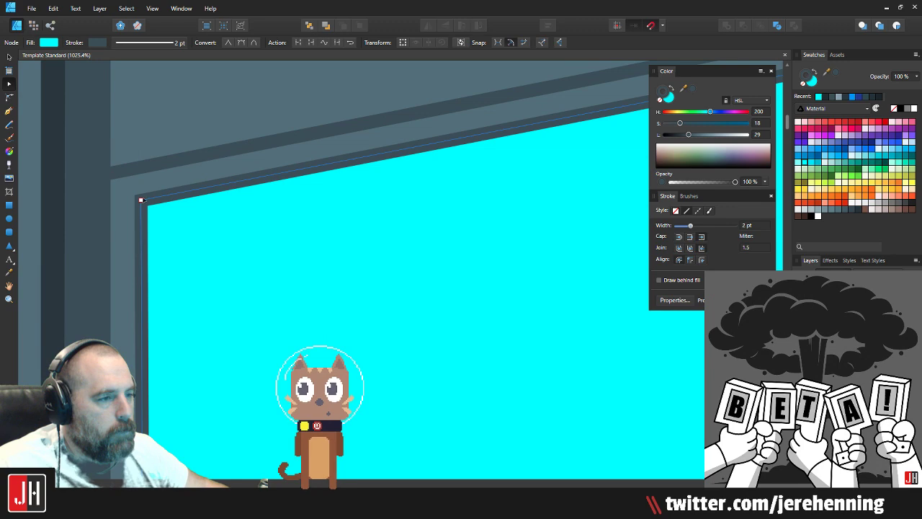
left_click_drag(141, 200, 142, 199)
scroll(146, 201, "down", 7)
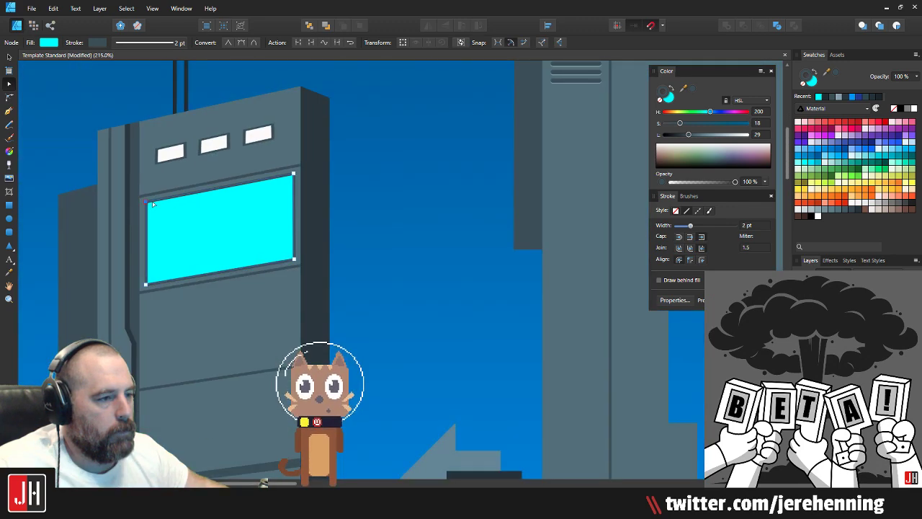
scroll(152, 203, "up", 4)
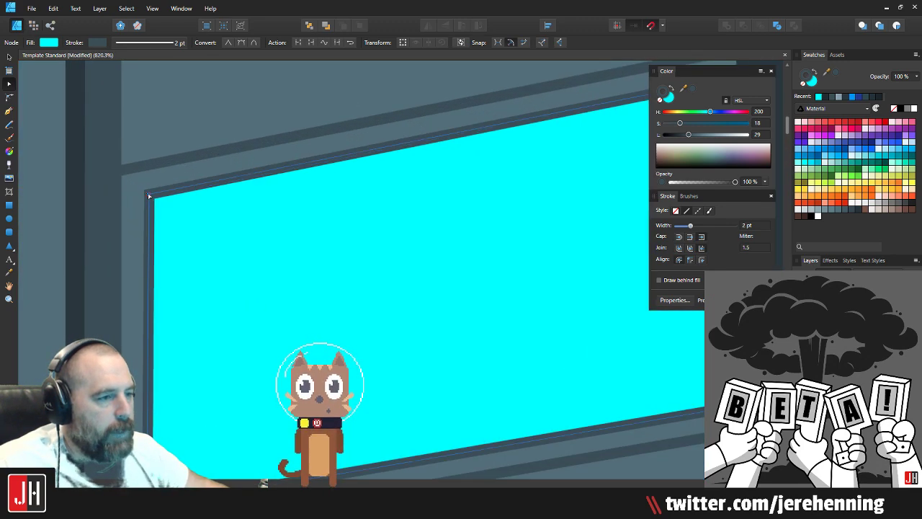
scroll(173, 217, "down", 5)
key("v")
left_click(424, 244)
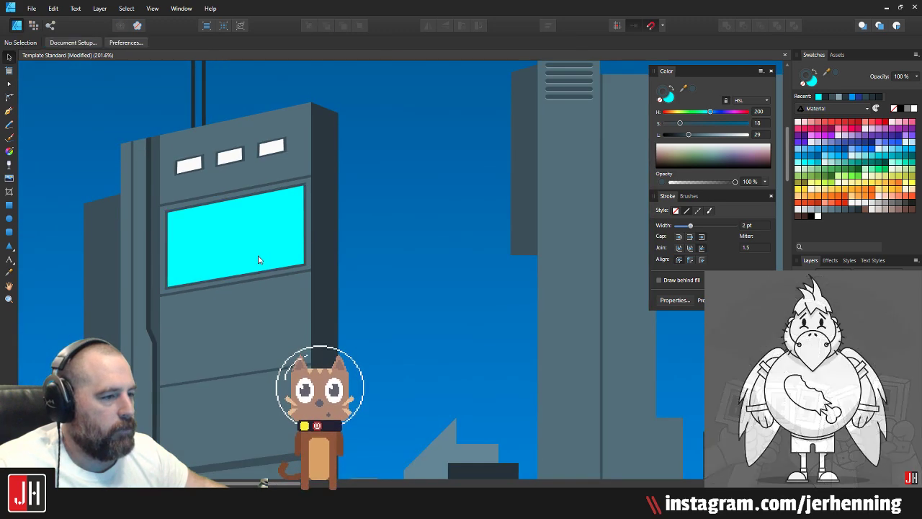
Step: Add an Outer Glow layer effect with a 12 px radius to the tower's cyan panel
scroll(258, 255, "up", 3)
left_click_drag(253, 252, 338, 244)
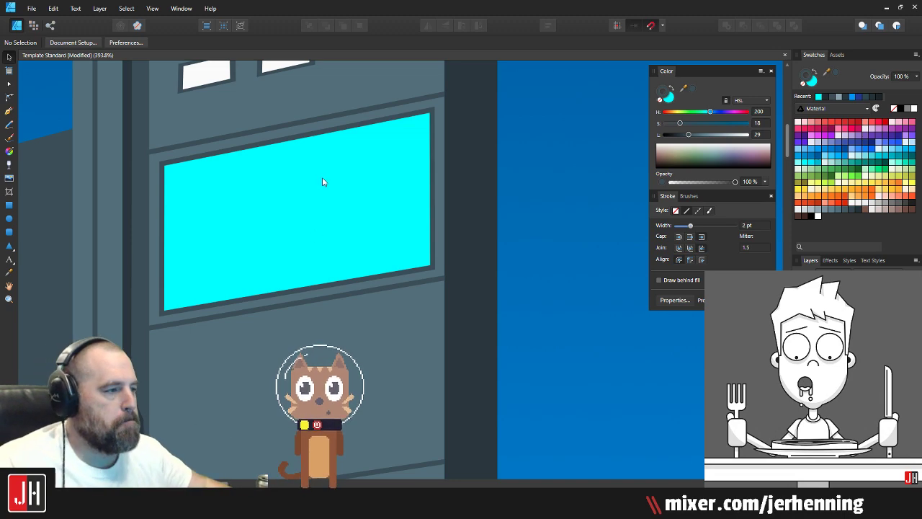
left_click_drag(322, 177, 338, 199)
scroll(290, 216, "up", 4)
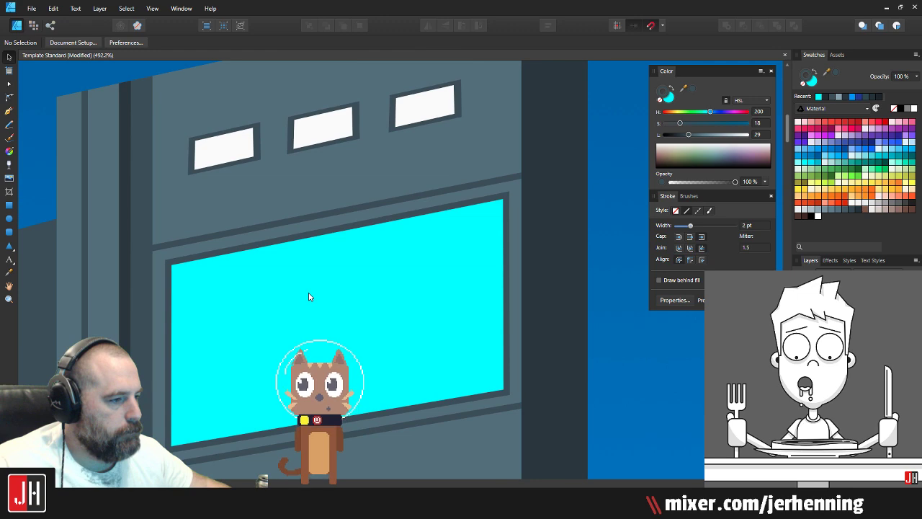
left_click(322, 265)
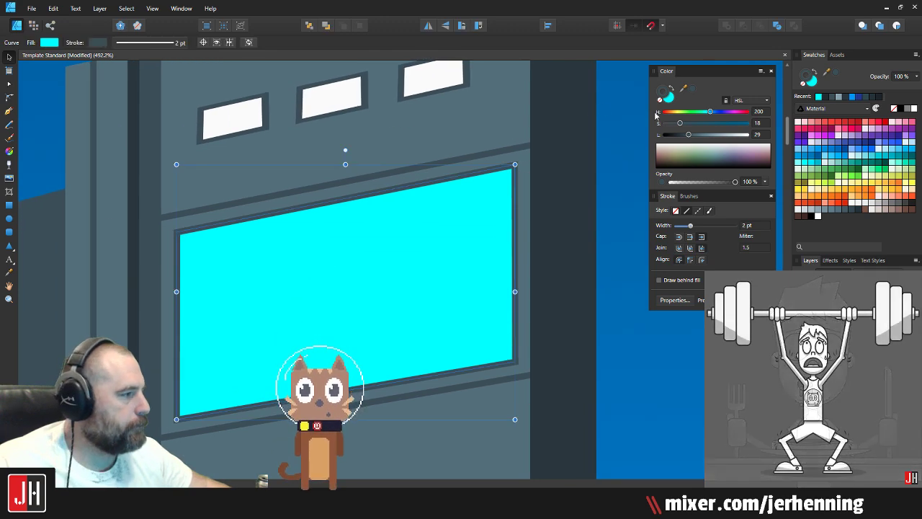
left_click(850, 431)
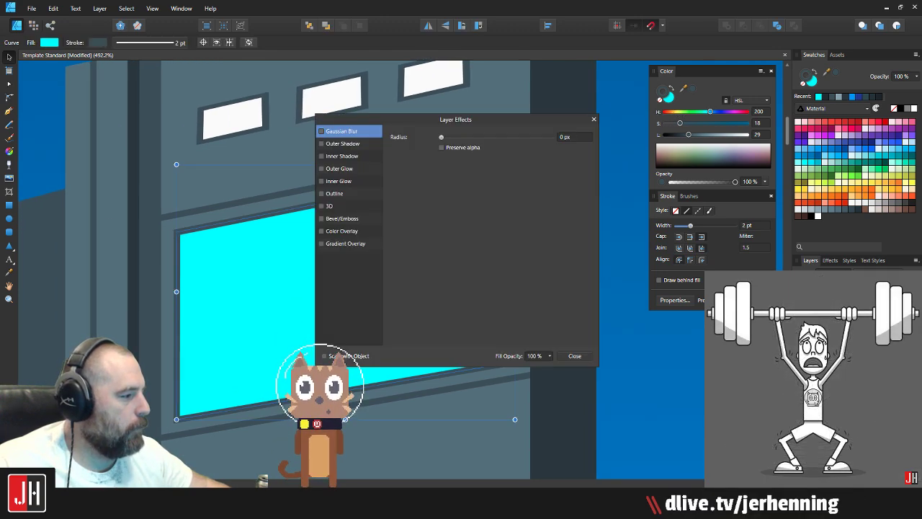
left_click(336, 148)
left_click(339, 170)
left_click(321, 169)
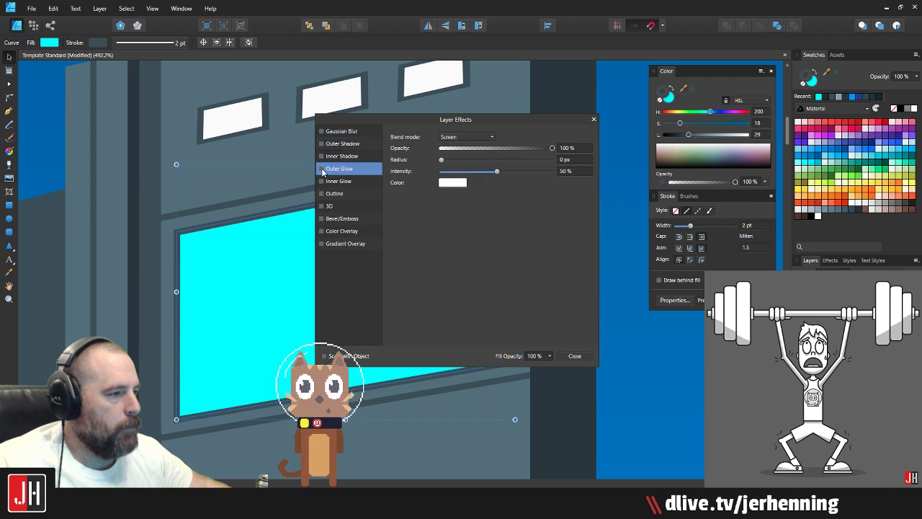
left_click_drag(442, 159, 506, 162)
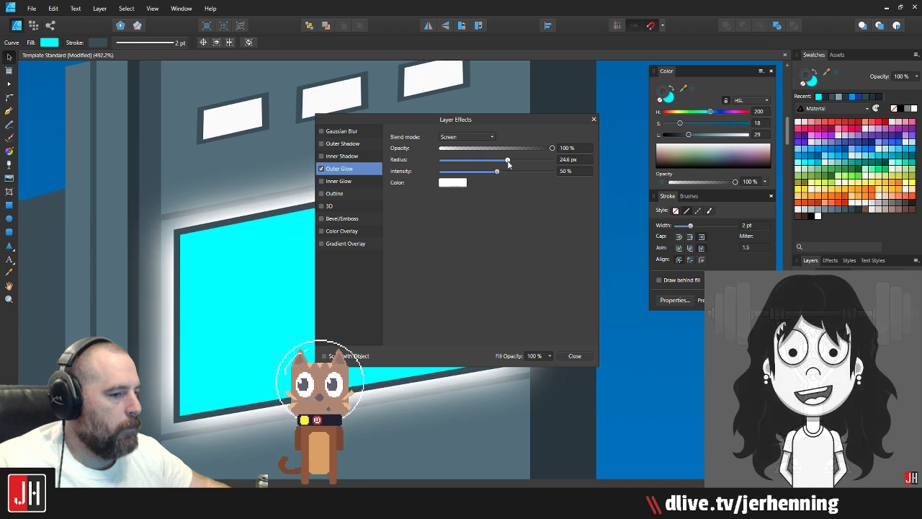
left_click_drag(510, 161, 495, 167)
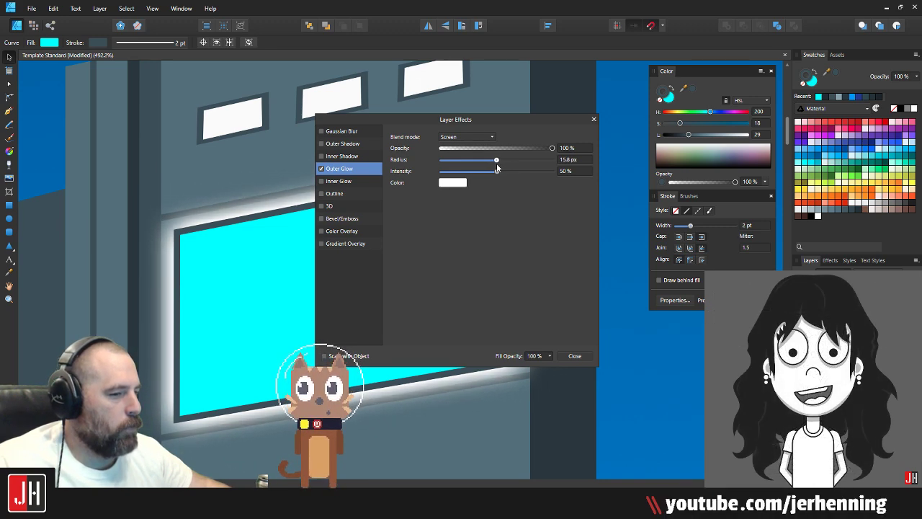
left_click_drag(496, 168, 491, 163)
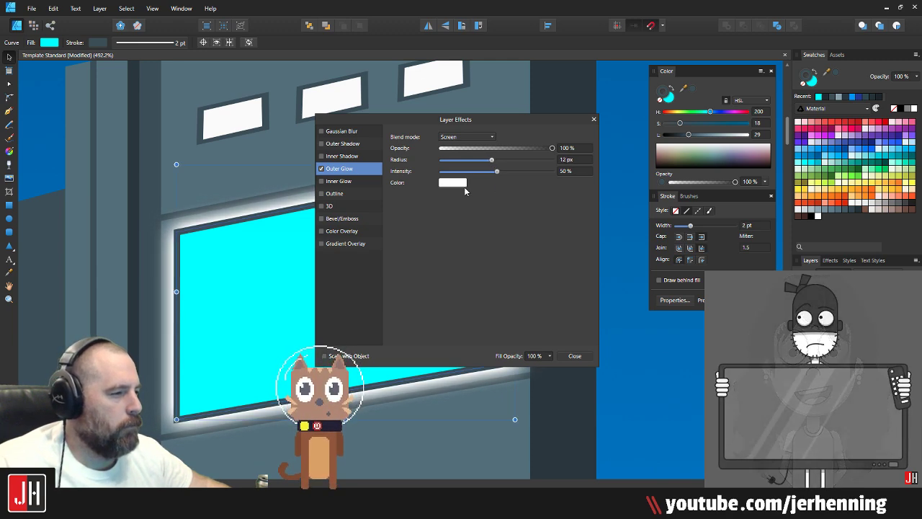
Step: Set the outer glow's color to the cyan sampled from the panel (H 180, S 100, L 55) and close the effects dialog
left_click(459, 183)
left_click_drag(500, 203, 272, 284)
left_click(507, 199)
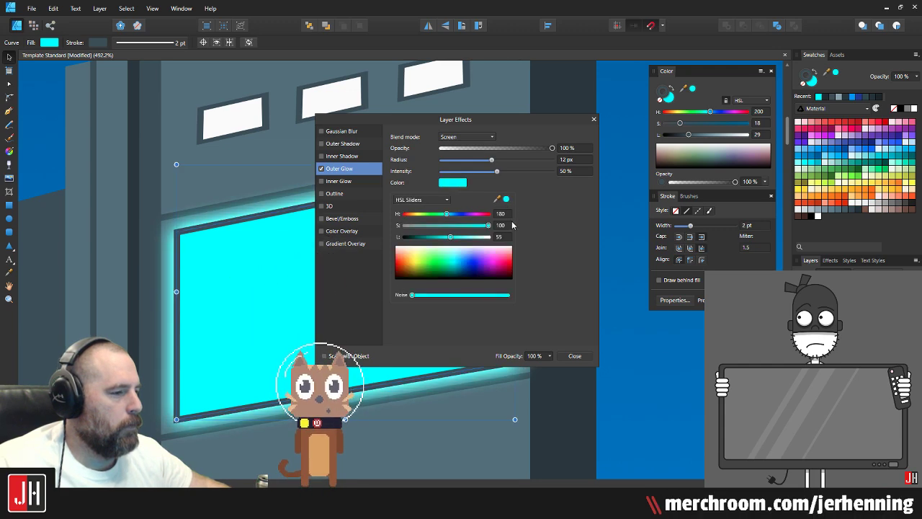
left_click(647, 336)
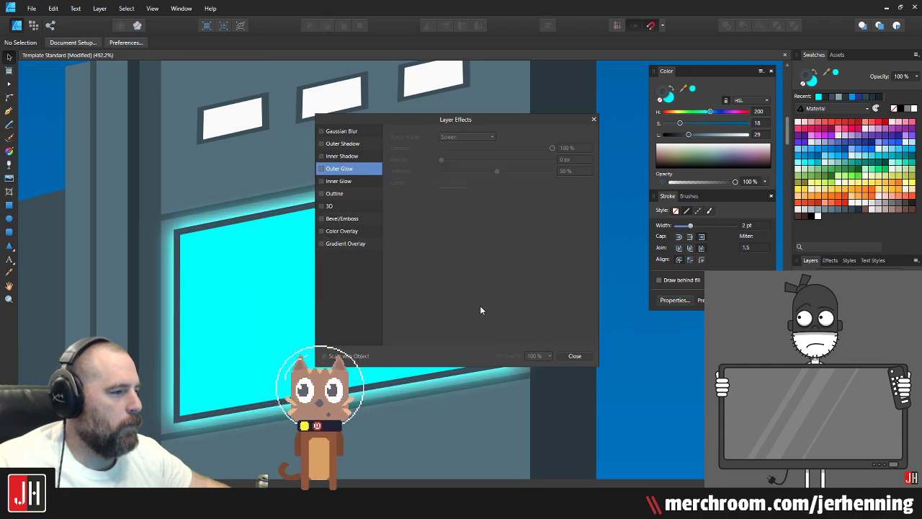
left_click(574, 356)
Step: Remove the dark stroke from the glowing cyan panel and deselect it
left_click(334, 268)
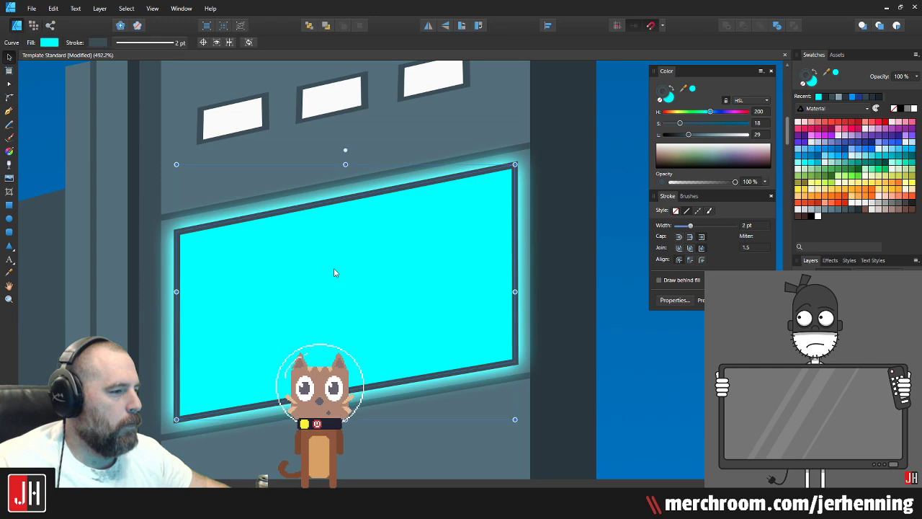
left_click(660, 101)
left_click(610, 262)
scroll(307, 260, "down", 3)
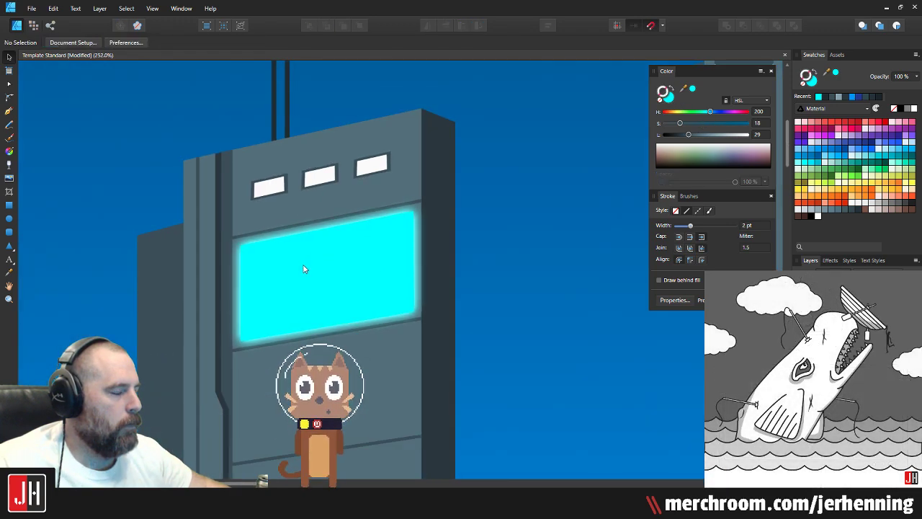
scroll(306, 266, "up", 4)
scroll(360, 249, "down", 2)
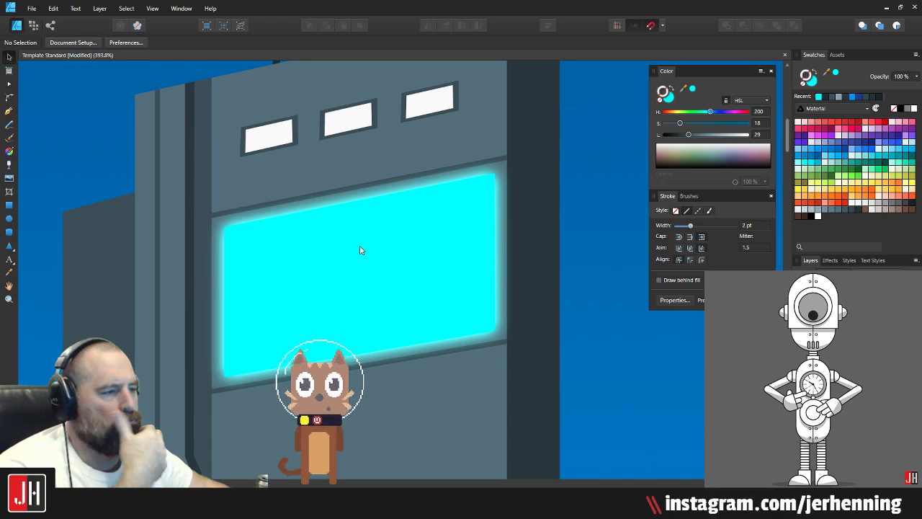
Step: Increase the cyan panel's outer glow radius to 13.9 px and save the document
left_click(361, 250)
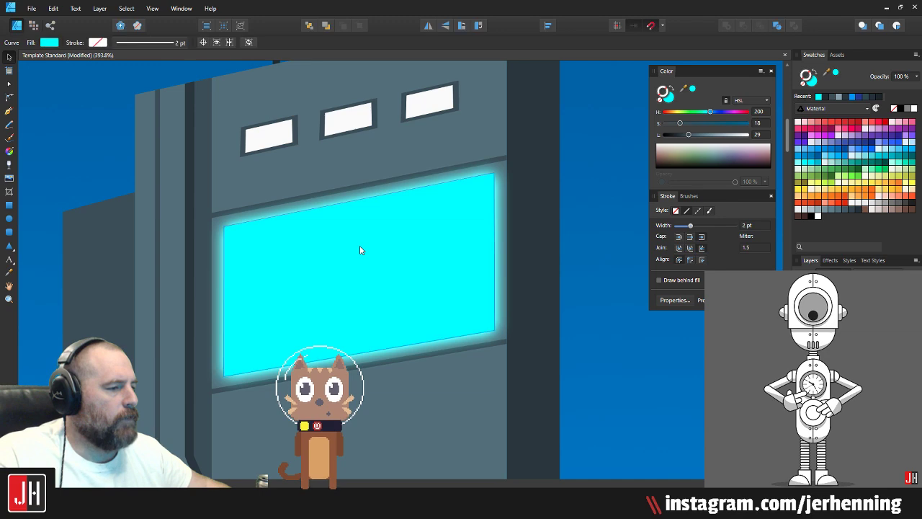
scroll(361, 250, "up", 2)
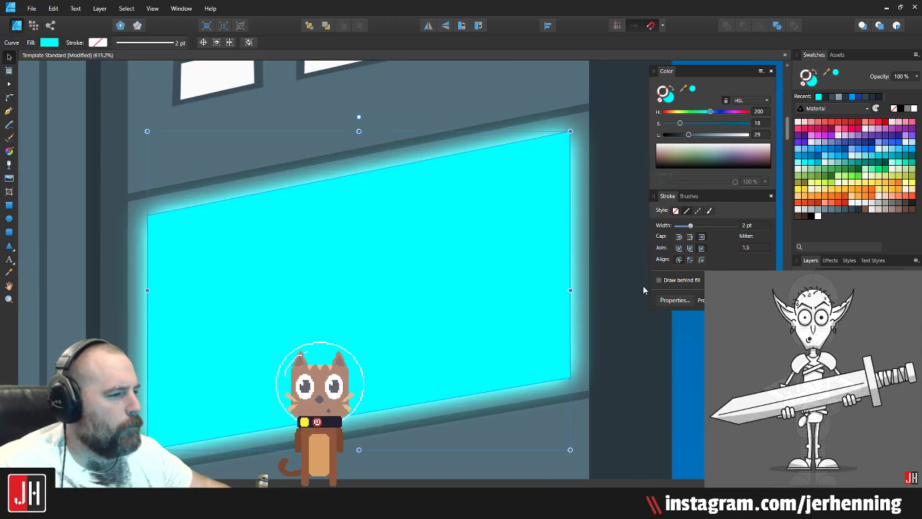
left_click(857, 382)
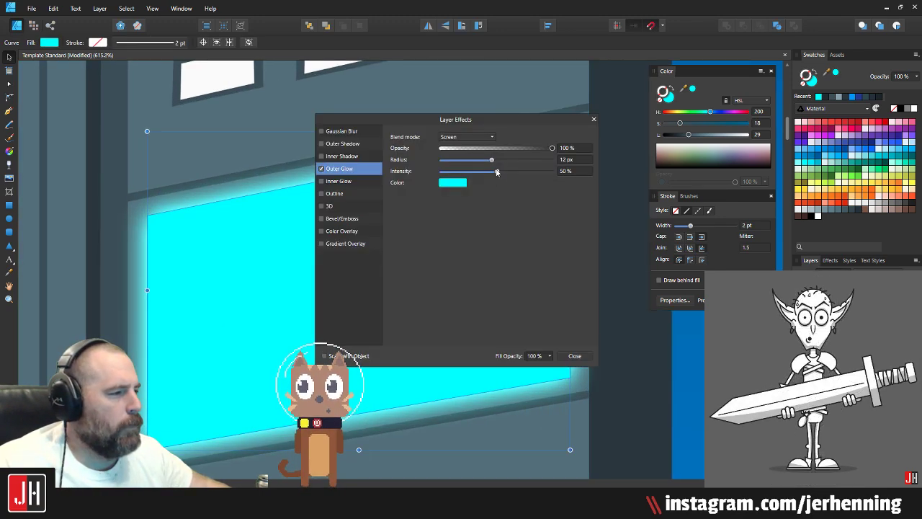
mouse_move(492, 163)
left_mouse_down()
mouse_move(509, 166)
mouse_move(500, 179)
mouse_move(526, 181)
mouse_move(495, 177)
mouse_move(501, 162)
mouse_move(506, 170)
left_mouse_up()
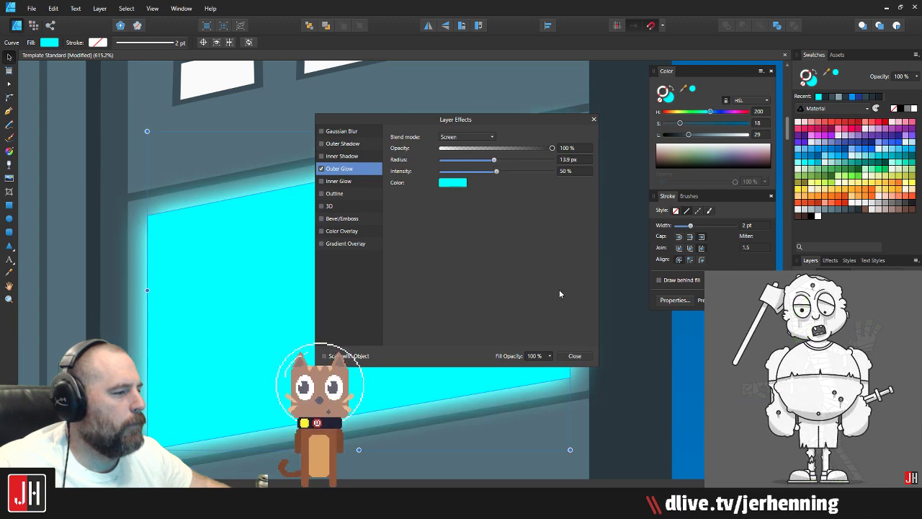
left_click(574, 355)
key("ctrl+d")
scroll(371, 278, "down", 9)
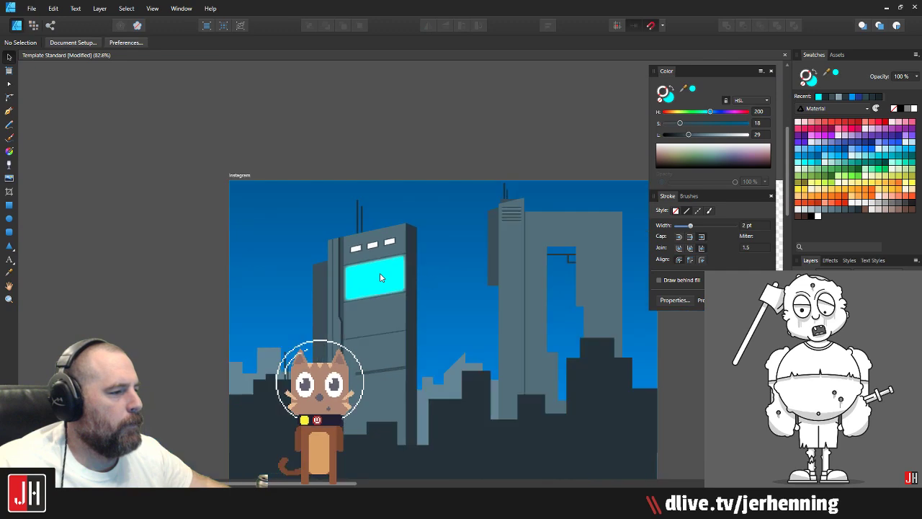
scroll(371, 278, "up", 6)
scroll(439, 270, "right", 2)
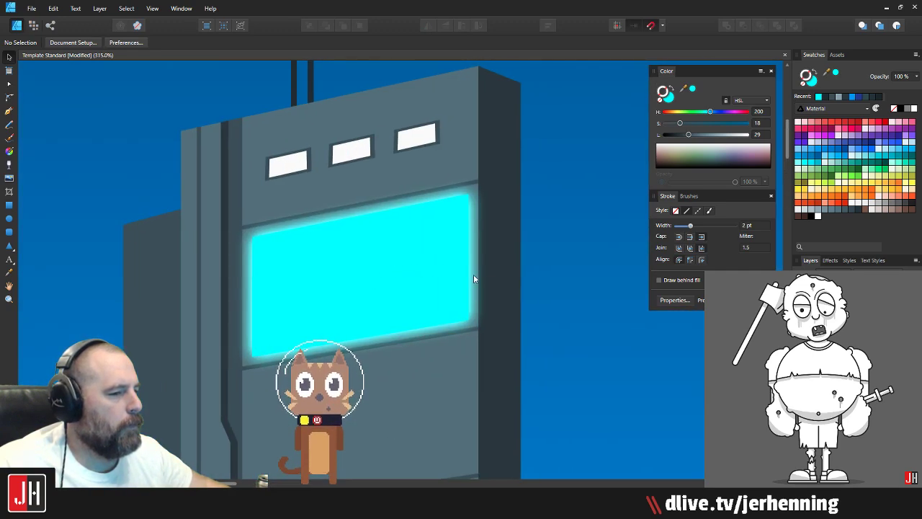
left_click(512, 301)
scroll(372, 269, "down", 2)
key("ctrl+s")
scroll(341, 264, "up", 2)
Step: Scale the cyan panel down slightly, recenter it between the tower's horizontal seams, and deselect it
left_click_drag(366, 252, 382, 243)
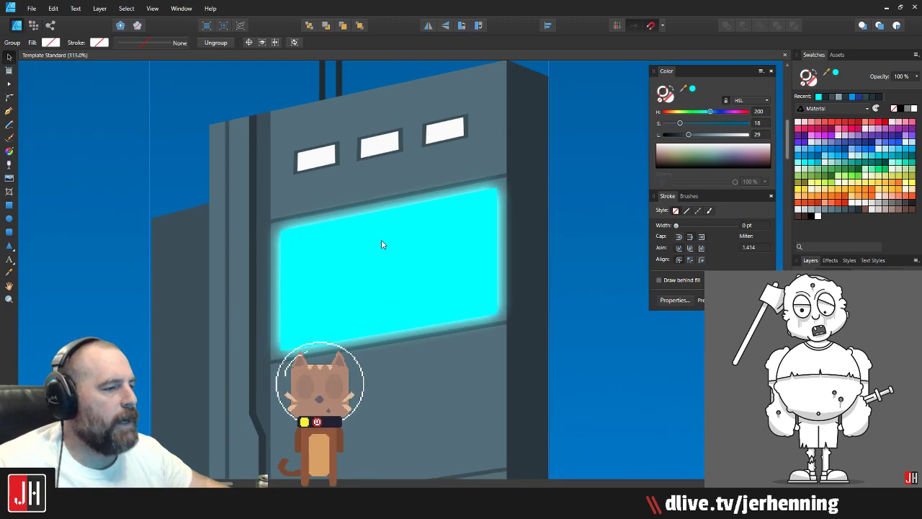
double_click(382, 245)
scroll(417, 248, "up", 2)
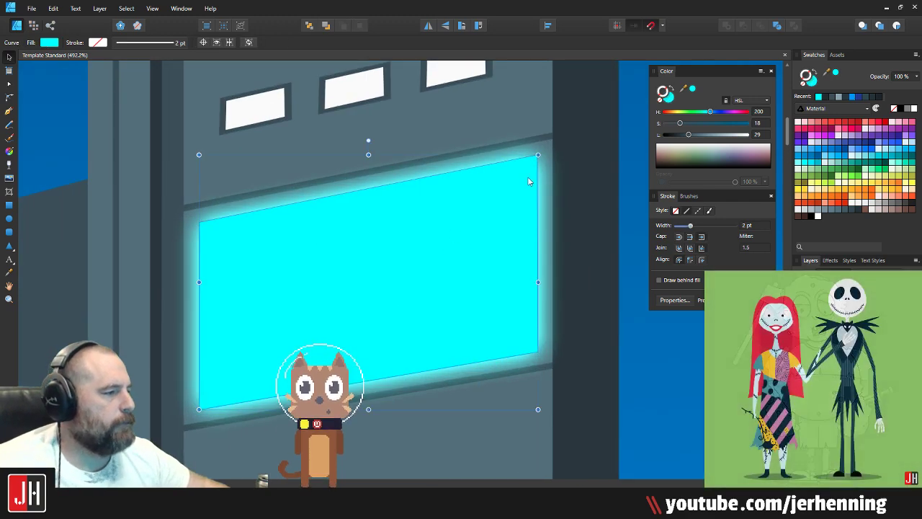
mouse_move(539, 155)
left_mouse_down()
mouse_move(546, 146)
mouse_move(534, 154)
left_mouse_up()
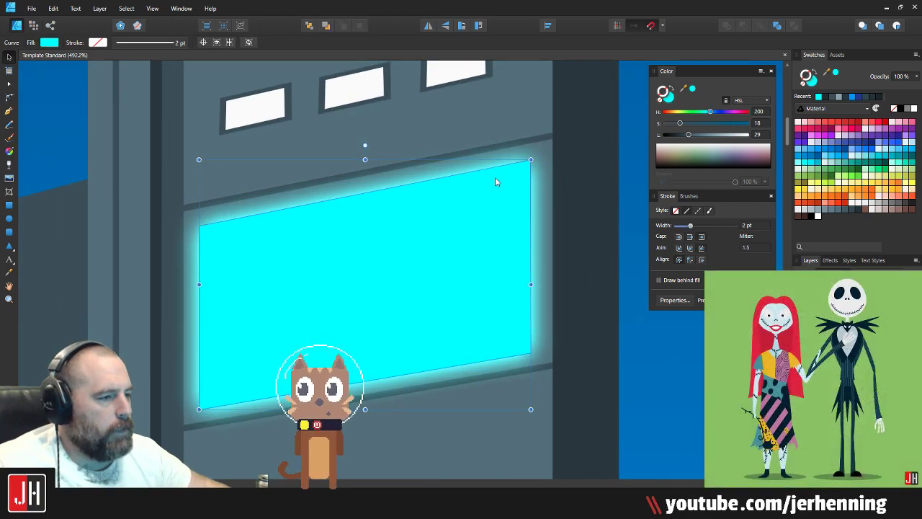
left_click_drag(422, 260, 421, 262)
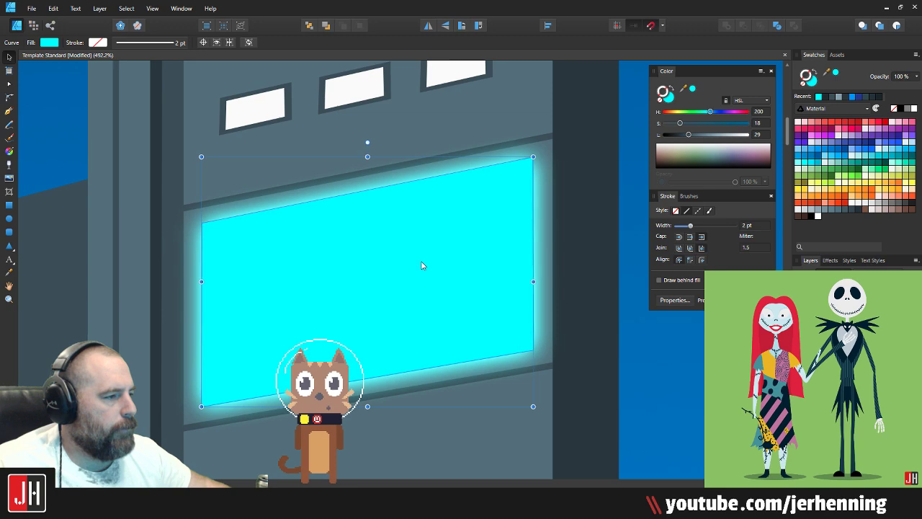
scroll(423, 263, "down", 5)
key("ctrl+d")
scroll(415, 272, "up", 4)
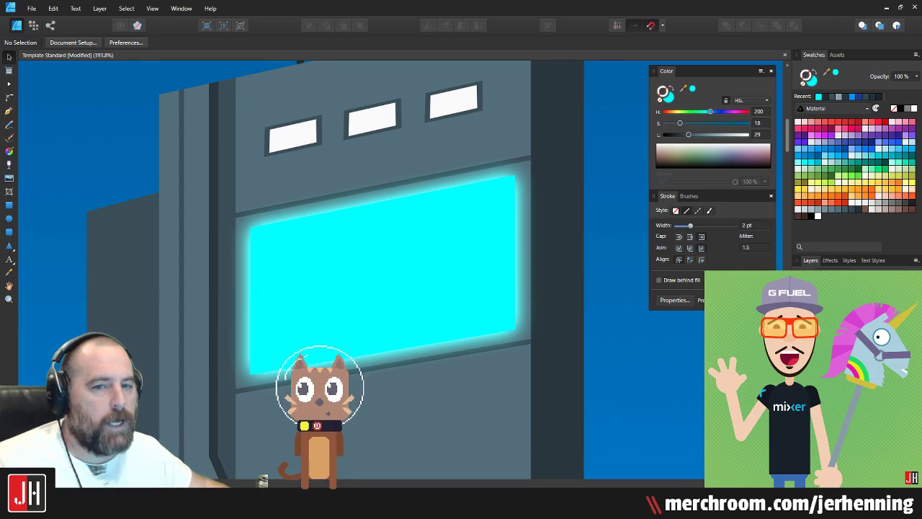
Step: Review the cyan panel's outer glow settings in the layer effects dialog, close it, and deselect the panel
scroll(397, 237, "up", 2)
left_click(255, 237)
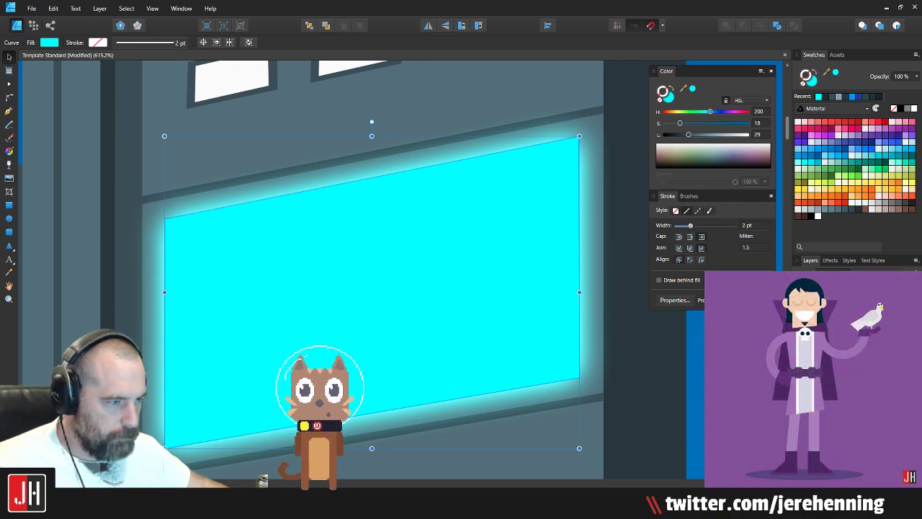
left_click(850, 471)
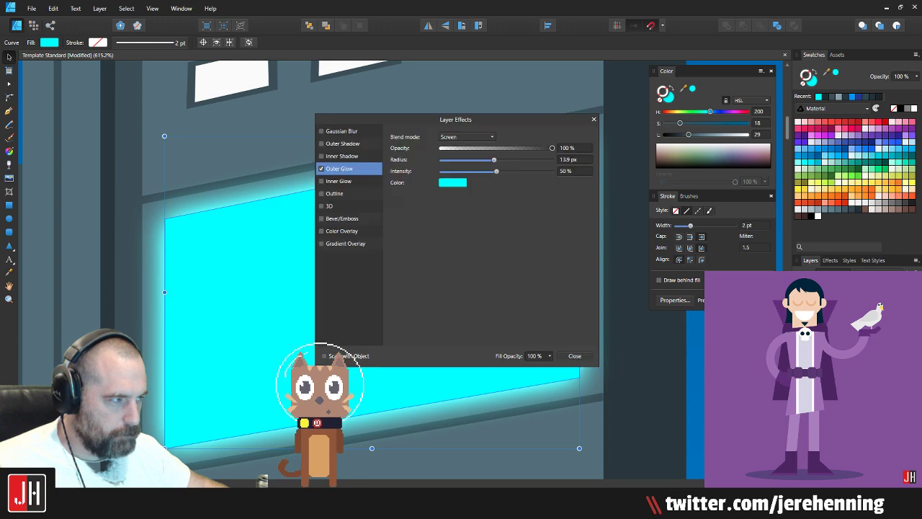
left_click(577, 356)
left_click(687, 349)
scroll(687, 349, "down", 12)
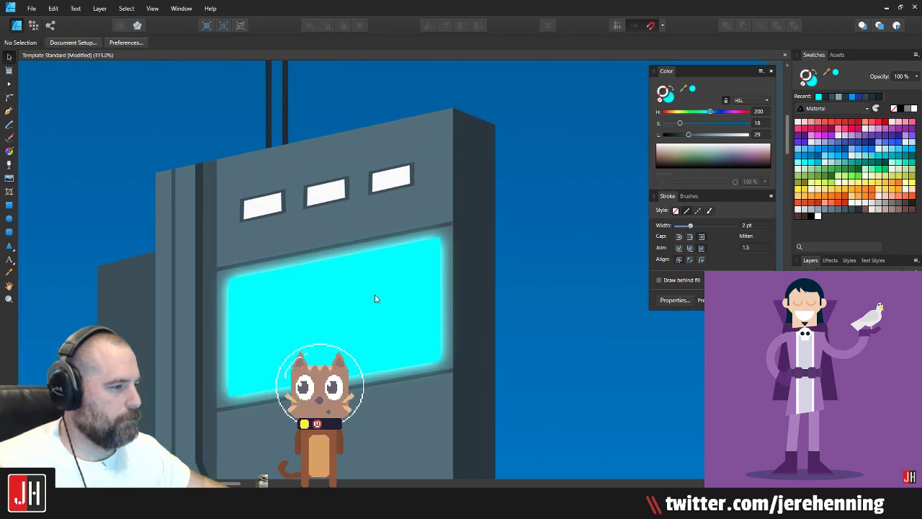
scroll(338, 313, "up", 8)
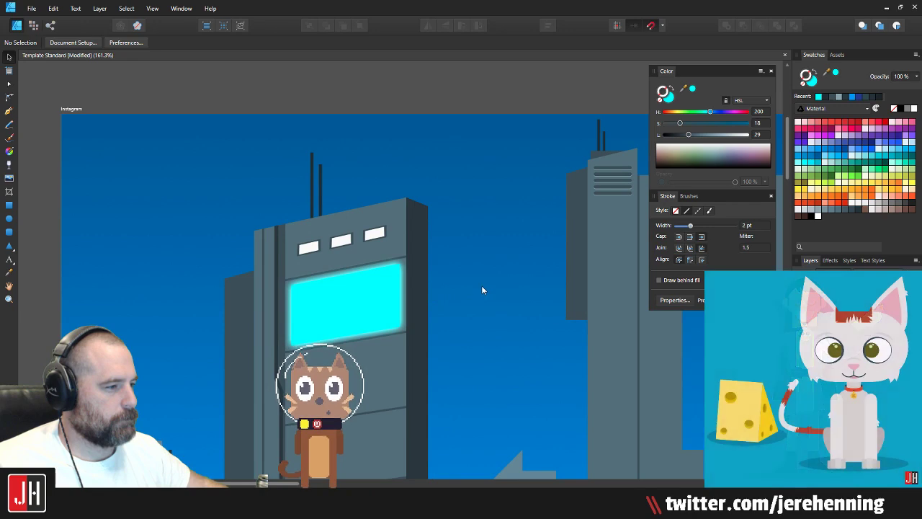
scroll(329, 266, "down", 4)
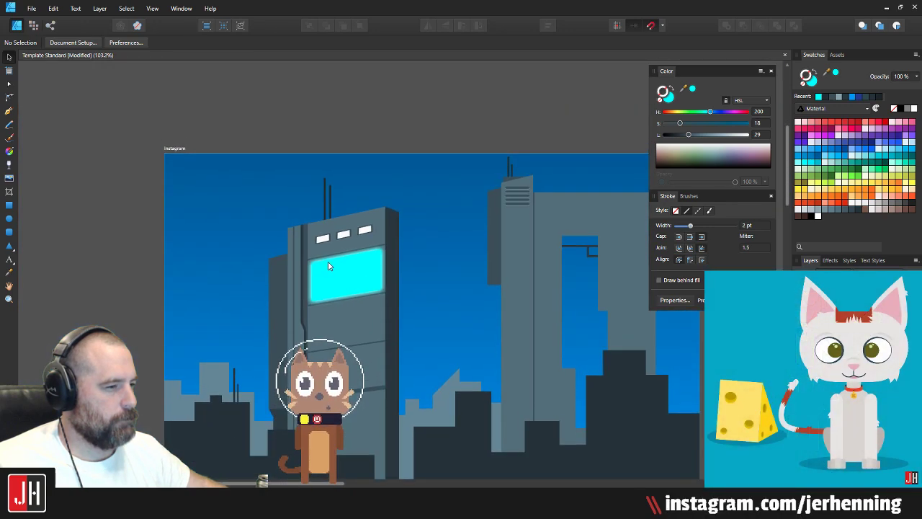
Step: Draw a tall, narrow vertical bar between the two towers with the Pen tool and shift it slightly down and left
left_click(9, 111)
left_click_drag(428, 231, 375, 237)
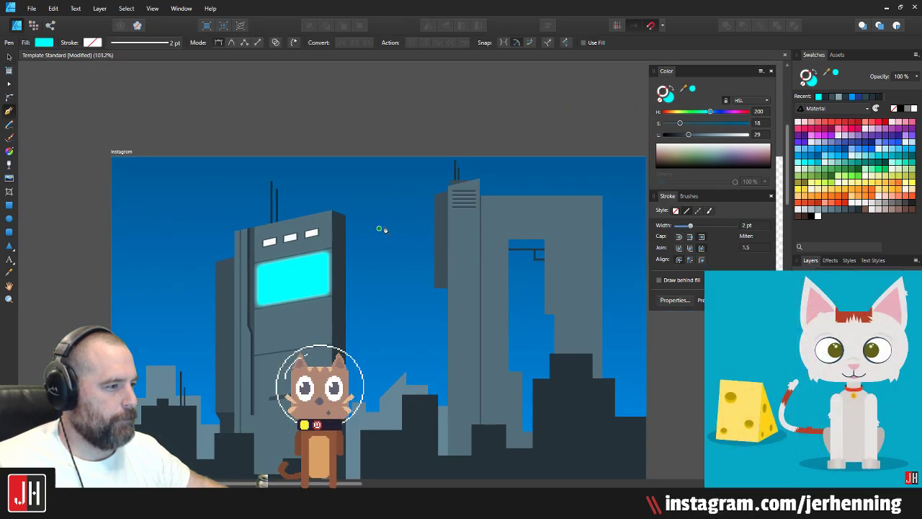
left_click_drag(444, 236, 395, 247)
scroll(382, 247, "left", 3)
scroll(382, 247, "down", 1)
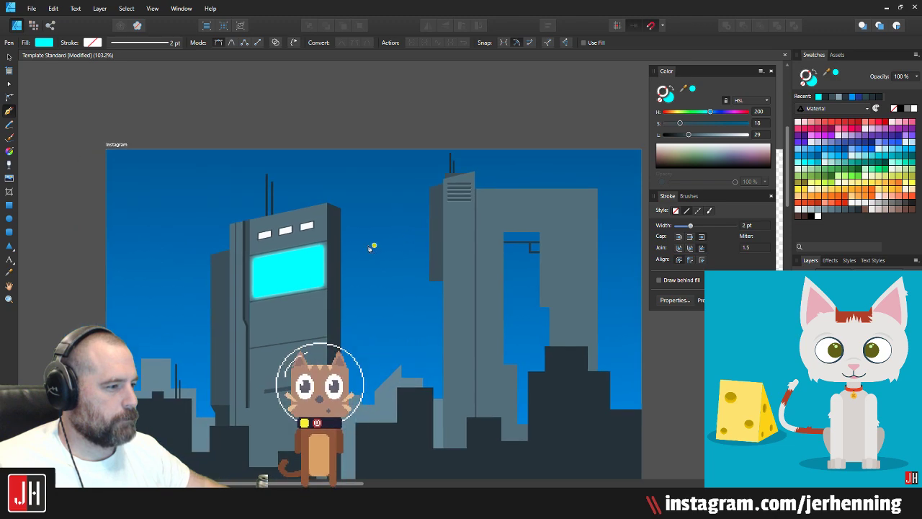
left_click(374, 136)
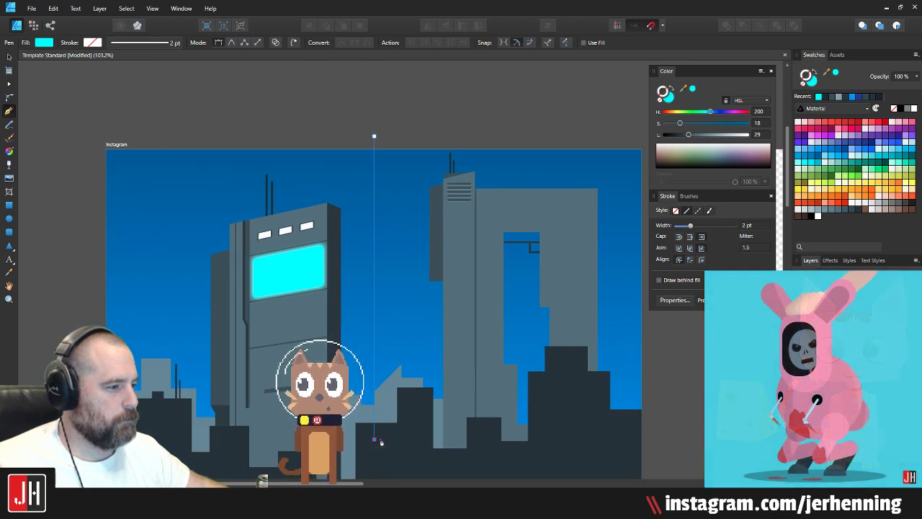
left_click(374, 438)
left_click(395, 438)
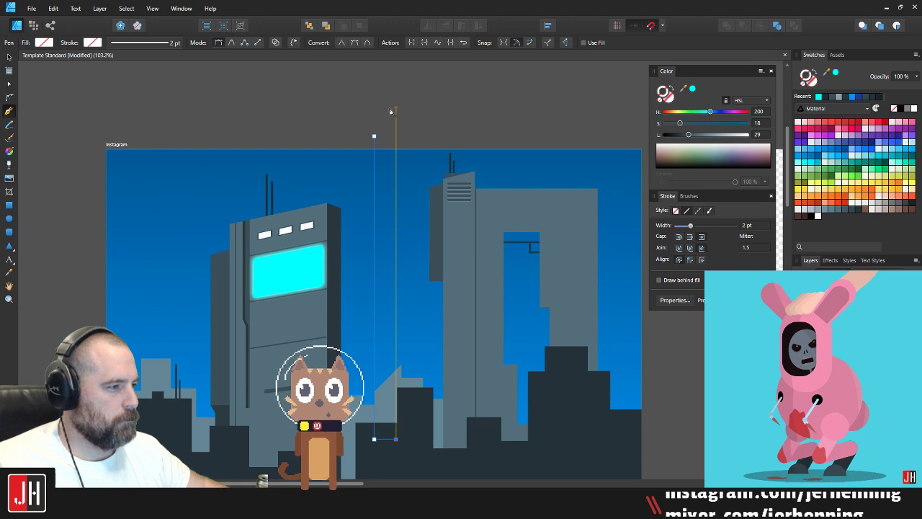
left_click(396, 110)
left_click(374, 110)
left_click(374, 135)
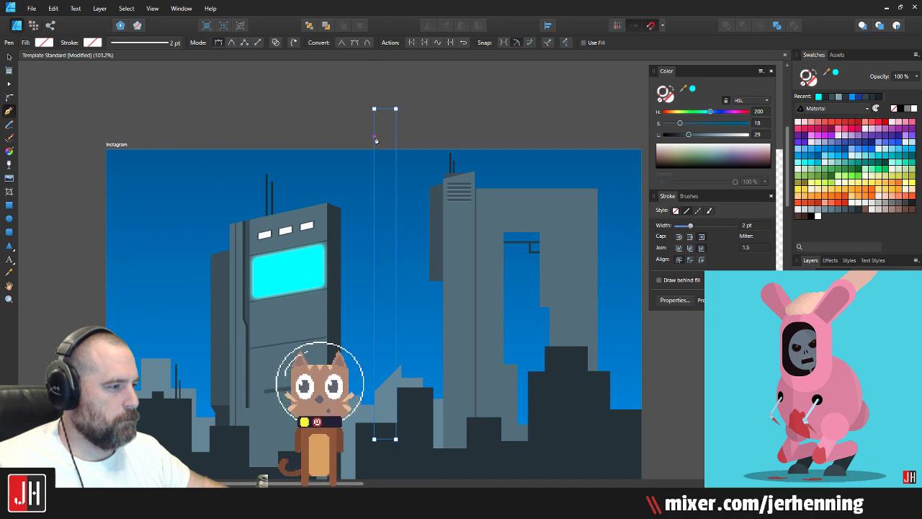
key("v")
left_click_drag(394, 147, 383, 171)
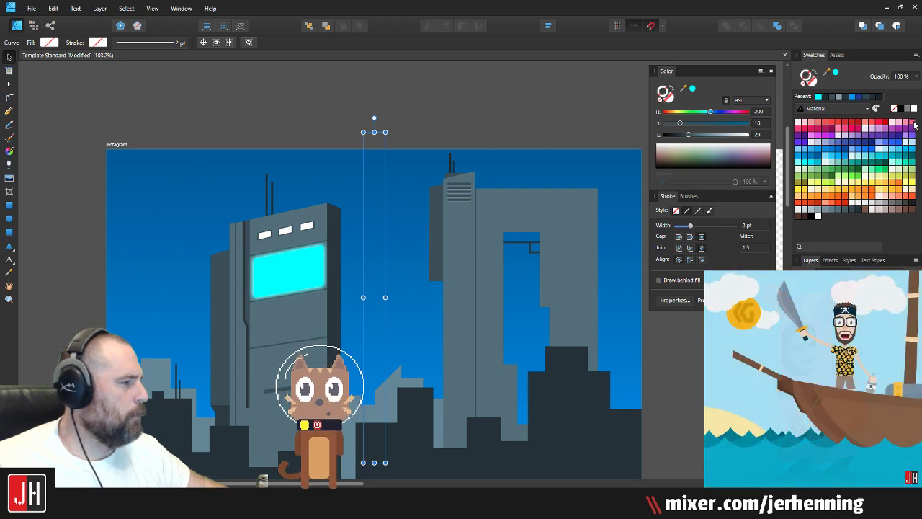
Step: Give the bar a pink fill (H 340, S 83, L 66) from the Material palette with no stroke
left_click(912, 122)
key("ctrl+z")
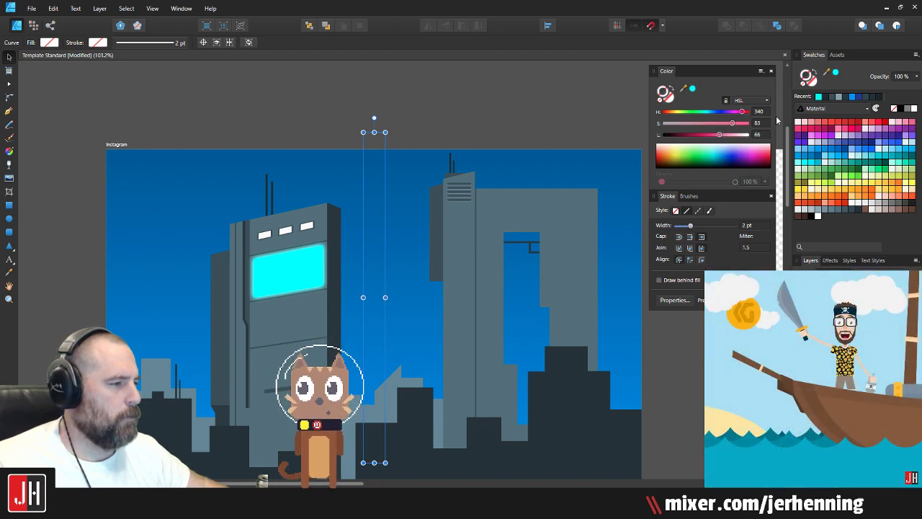
left_click(913, 124)
key("p")
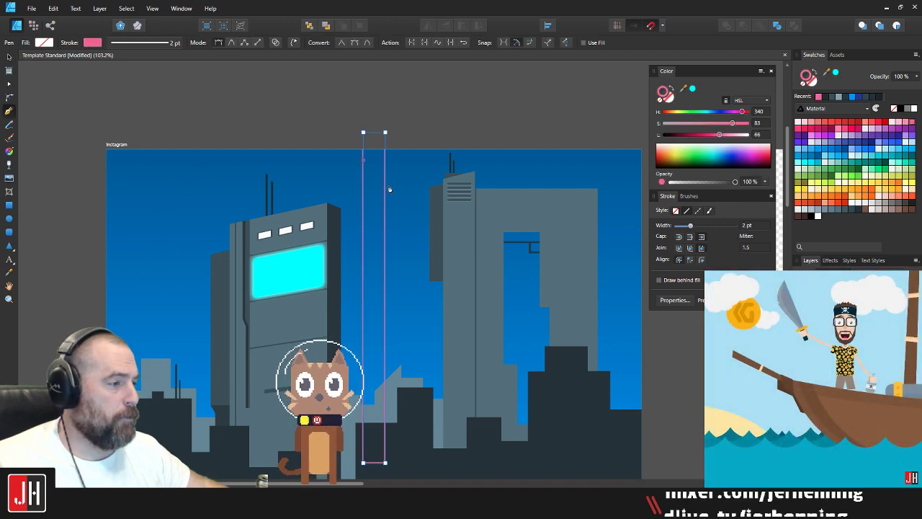
left_click(664, 103)
left_click(912, 123)
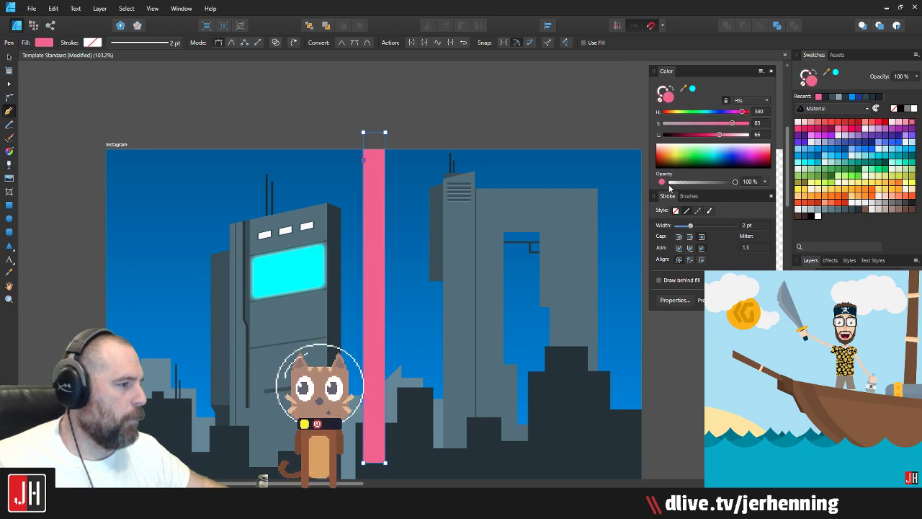
Step: Align the pink bar with the artboard's top edge and fade it with a linear transparency, solid at the base and clear at the top
key("v")
left_click_drag(378, 256, 418, 220)
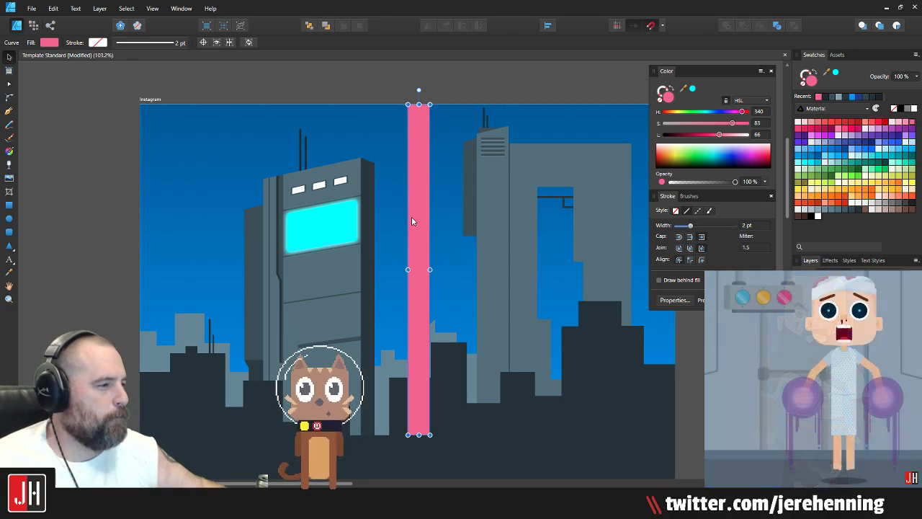
key("t")
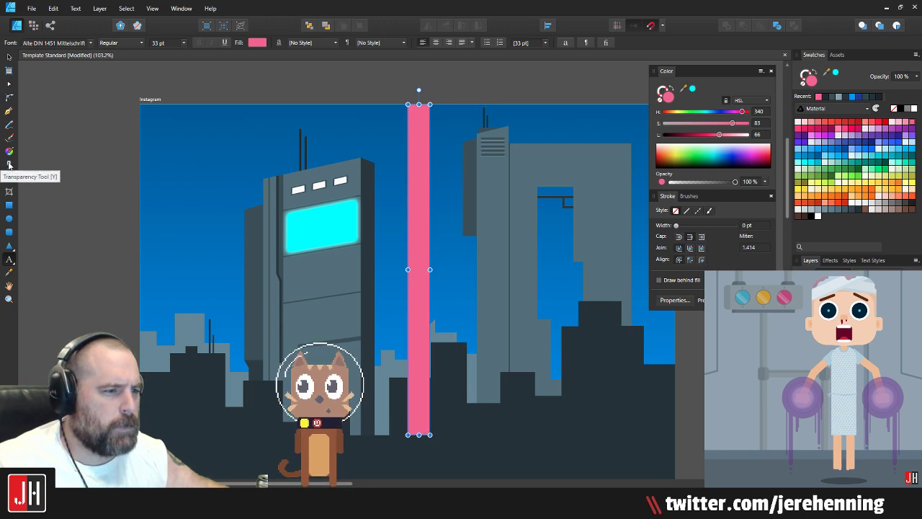
left_click(9, 165)
left_click_drag(419, 435, 419, 105)
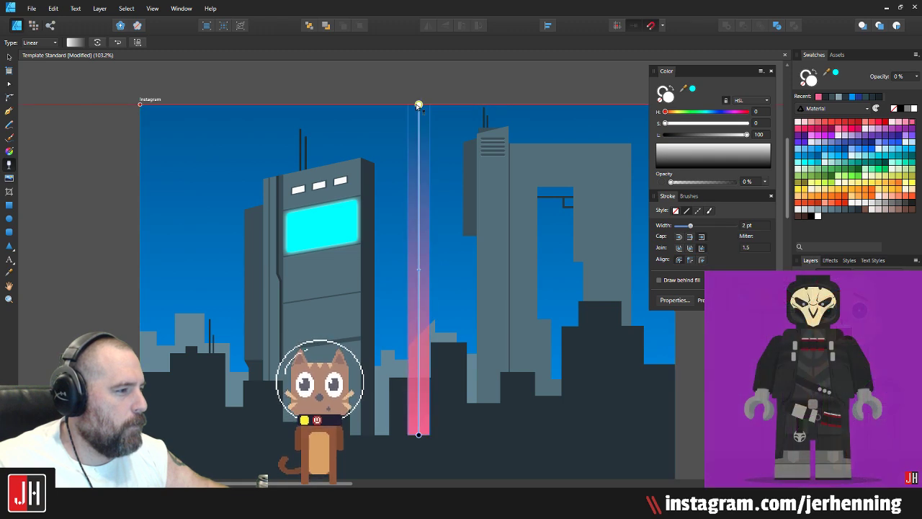
key("v")
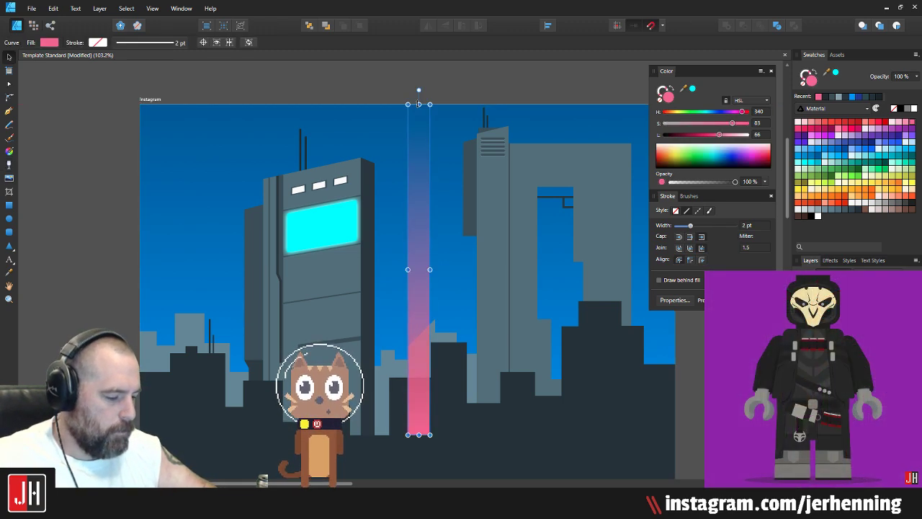
Step: Place the pink beam behind the buildings but in front of the sky, nudge it slightly left, and deselect it
key("ctrl+shift+bracketleft")
key("ctrl+bracketright")
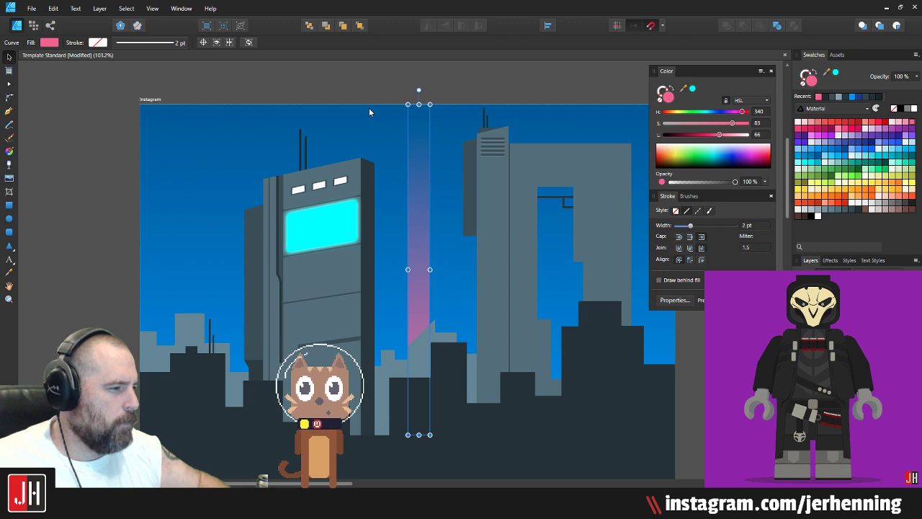
mouse_move(423, 230)
left_mouse_down()
mouse_move(422, 185)
mouse_move(424, 202)
mouse_move(195, 208)
mouse_move(445, 211)
mouse_move(419, 223)
left_mouse_up()
left_click(493, 73)
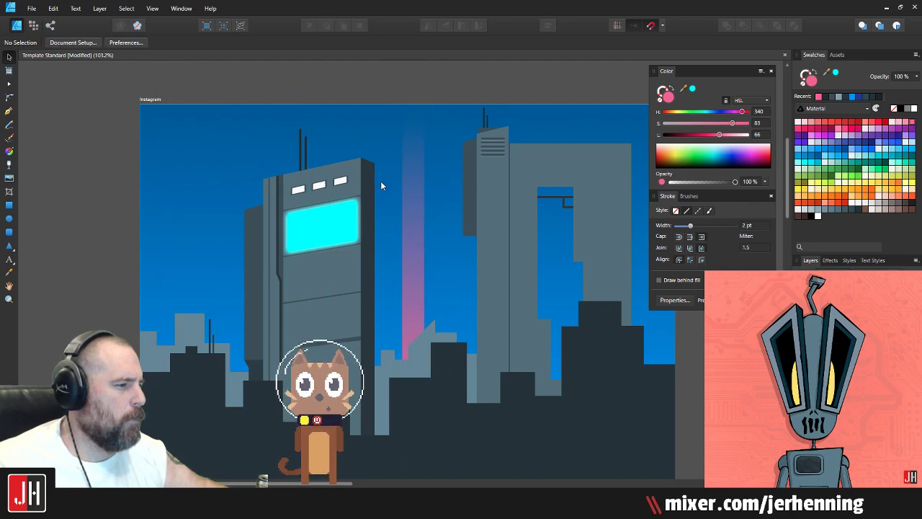
scroll(392, 195, "down", 3)
scroll(411, 204, "up", 2)
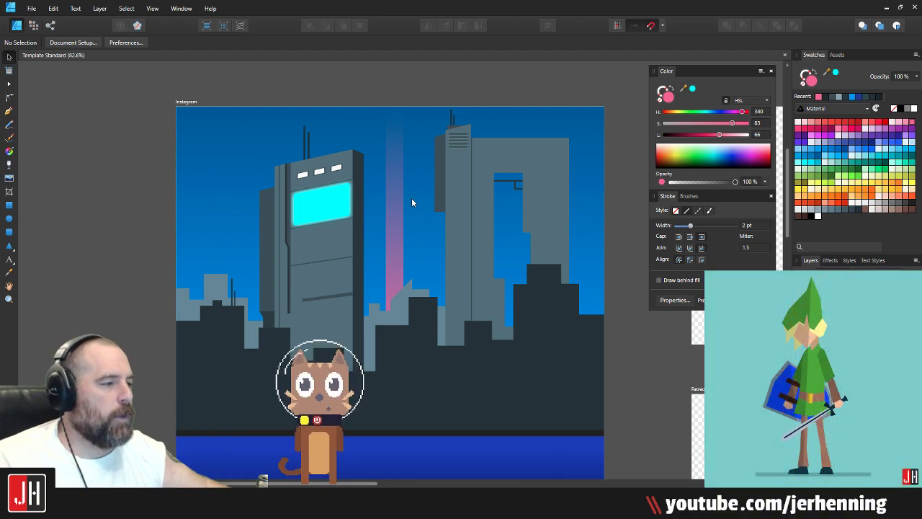
Step: Try a white outer glow with an 8.7 px radius on the pink beam, switch it off, and deselect the beam
scroll(398, 172, "up", 6)
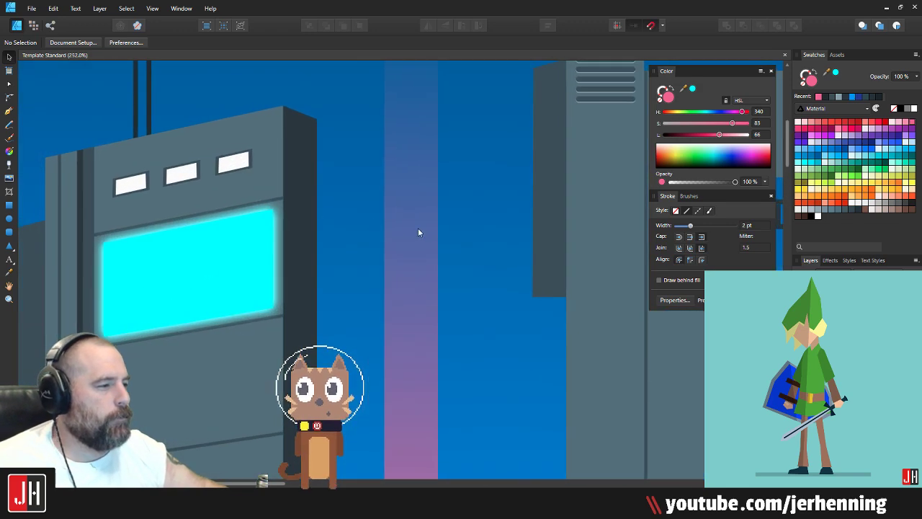
left_click(422, 230)
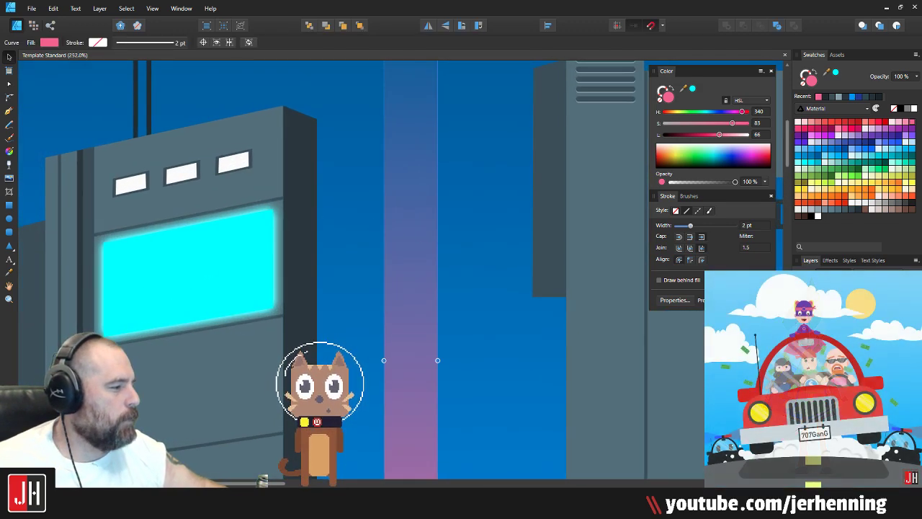
left_click(854, 427)
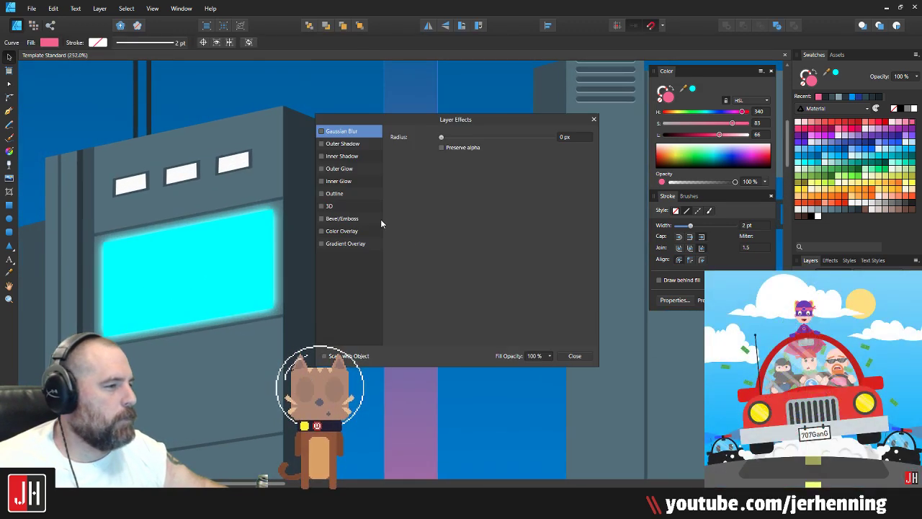
left_click(342, 173)
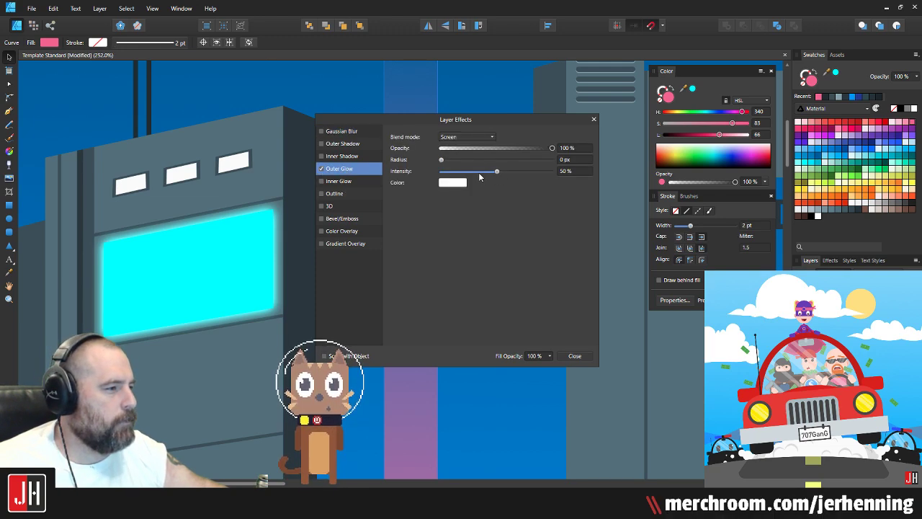
left_click_drag(442, 160, 486, 163)
left_click(326, 170)
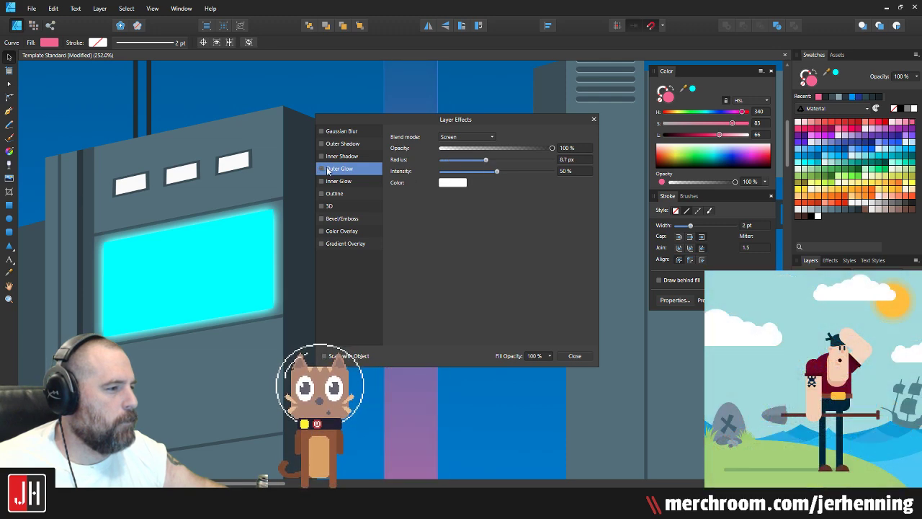
left_click(574, 355)
key("ctrl+d")
scroll(426, 304, "down", 5)
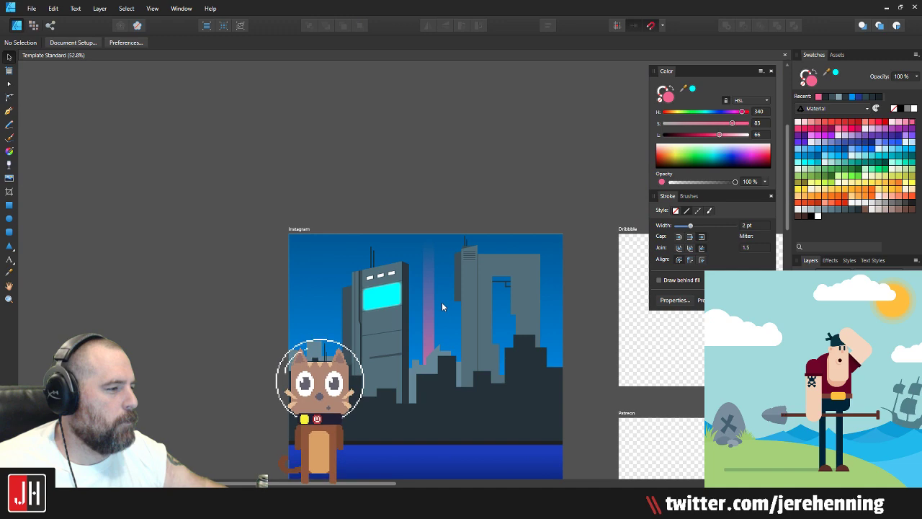
scroll(424, 277, "up", 1)
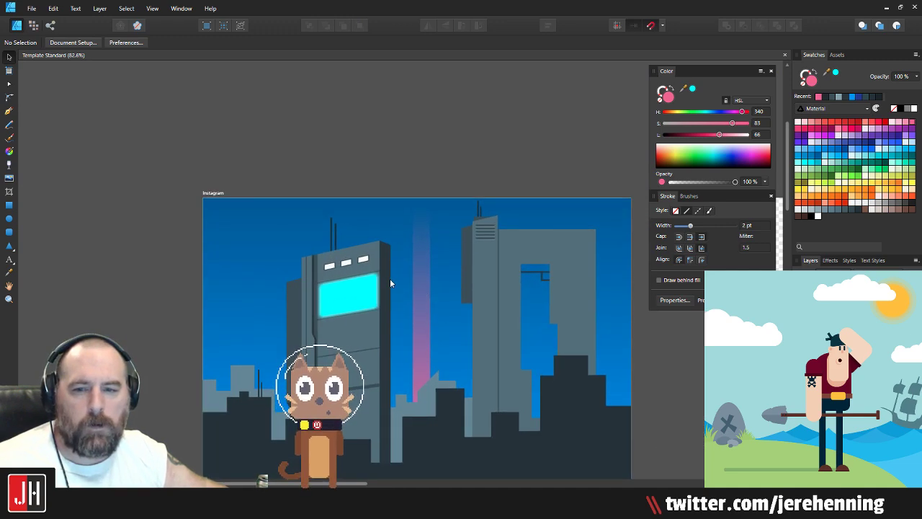
Step: Try tilting the pink beam clockwise toward the right tower, rotate it back to vertical, and deselect it
left_click(423, 232)
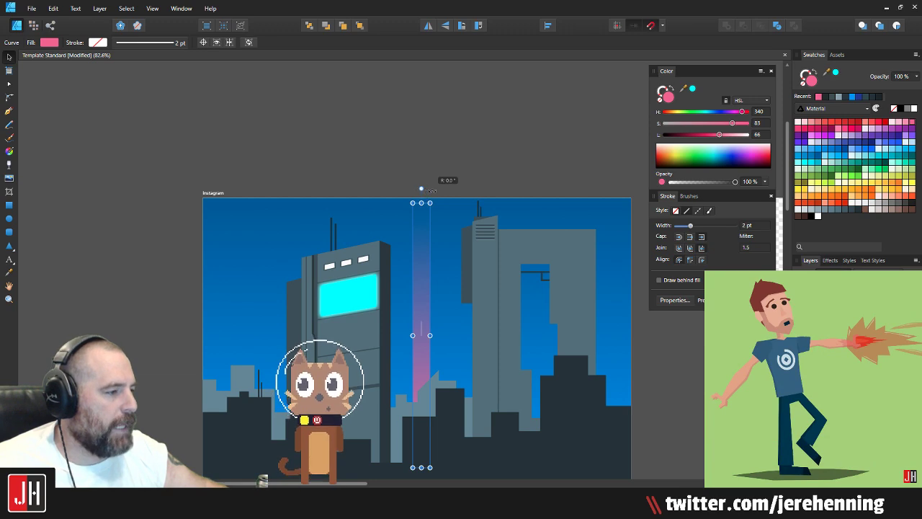
left_click_drag(431, 191, 446, 189)
scroll(437, 304, "up", 3)
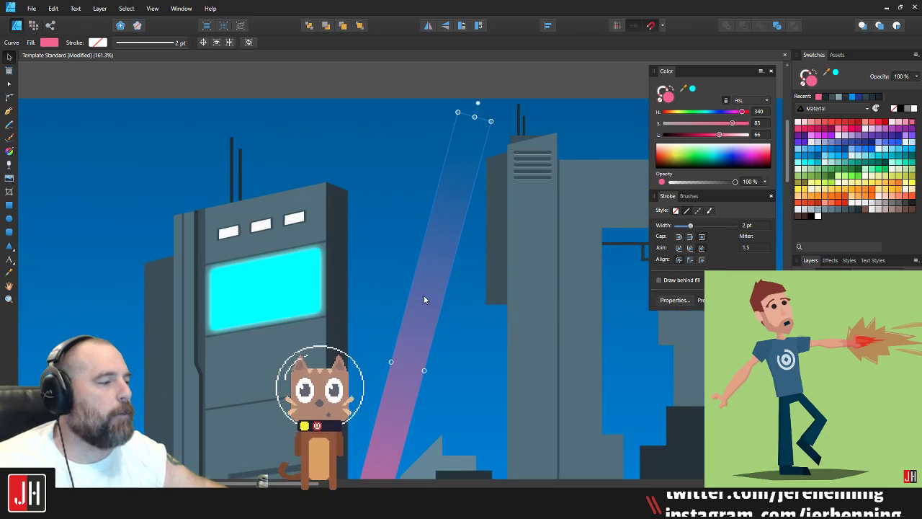
left_click_drag(424, 296, 399, 296)
scroll(489, 268, "down", 3)
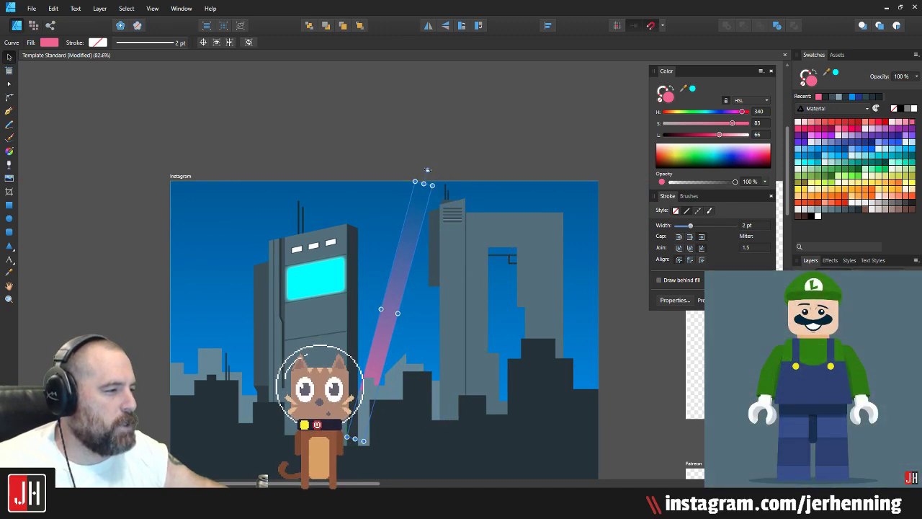
left_click_drag(428, 170, 398, 171)
scroll(389, 295, "up", 3)
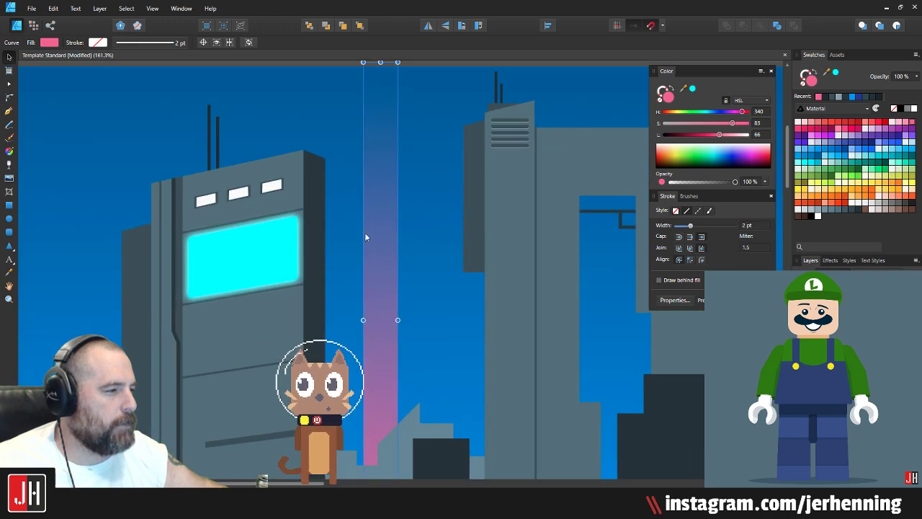
scroll(324, 137, "down", 3)
left_click(331, 83)
scroll(360, 158, "up", 1)
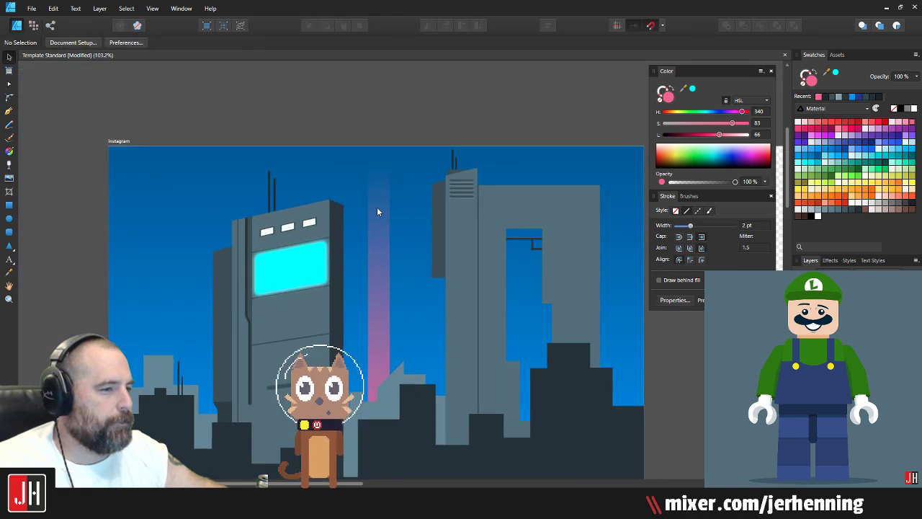
left_click_drag(380, 208, 369, 222)
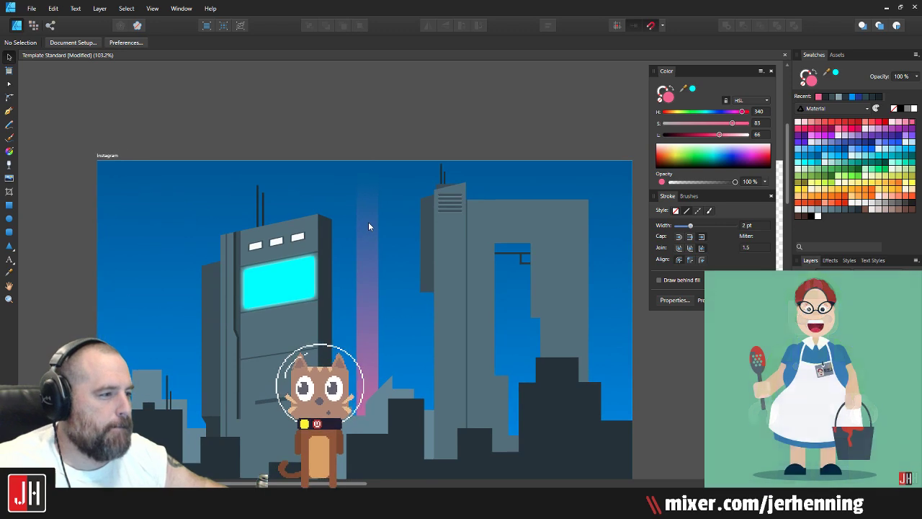
left_click_drag(403, 258, 393, 196)
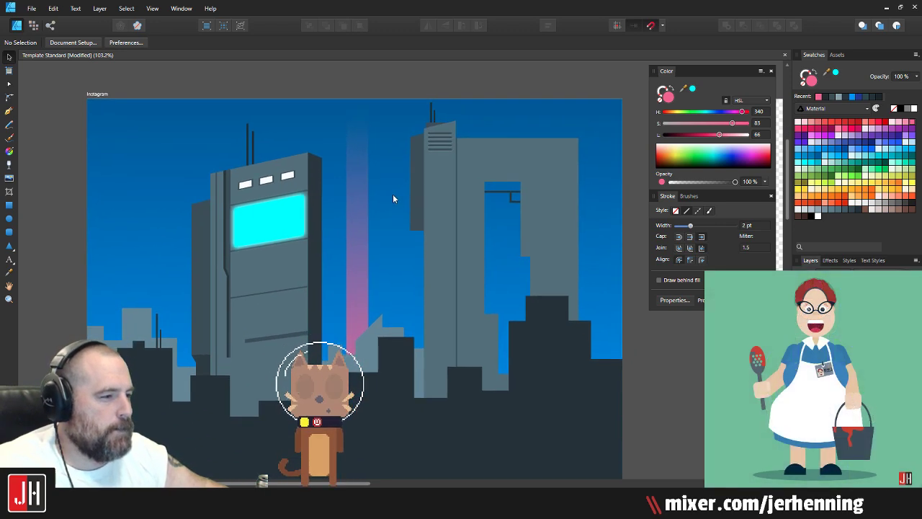
Step: Draw a tiny circle as a star in the sky beside the left tower and fill it with pale grey-white
left_click(9, 219)
scroll(260, 173, "left", 2)
scroll(260, 173, "up", 3)
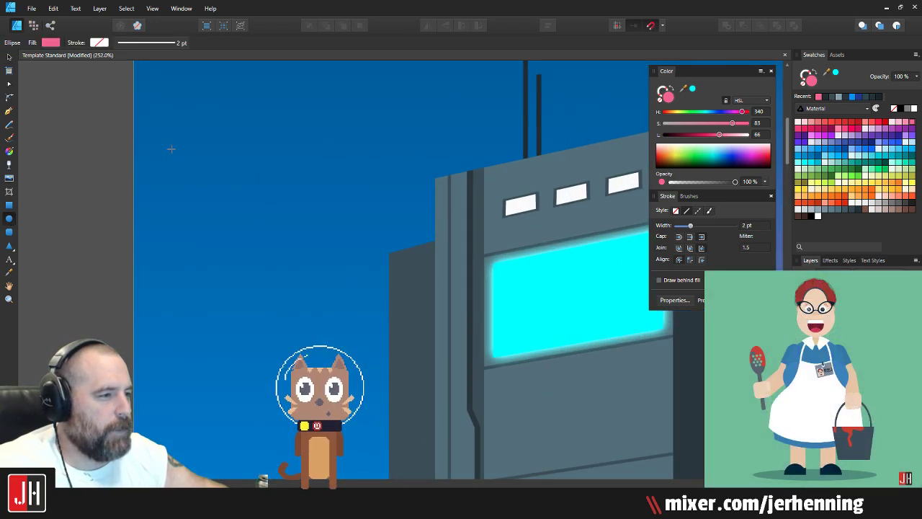
left_click_drag(173, 156, 170, 153)
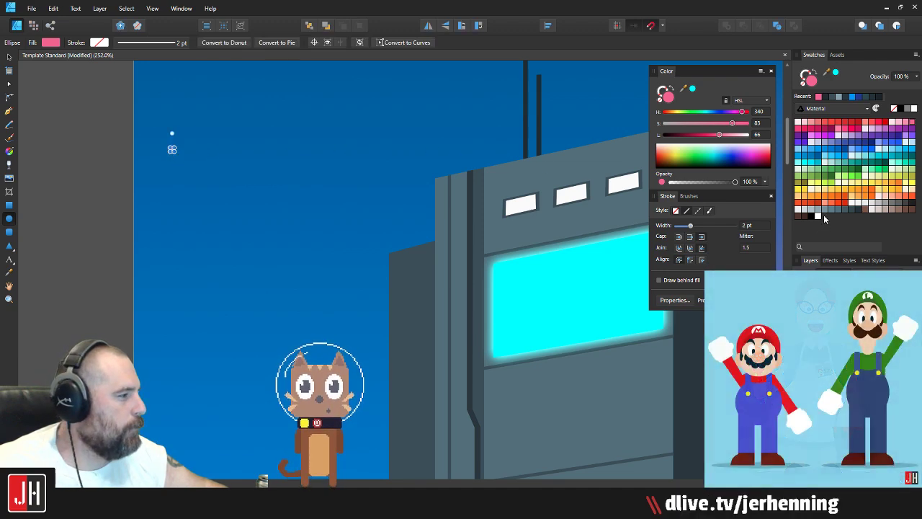
left_click(797, 209)
Step: Duplicate the star as a smaller dot a short way below and to its right, and clear the selection
key("v")
scroll(159, 150, "up", 4)
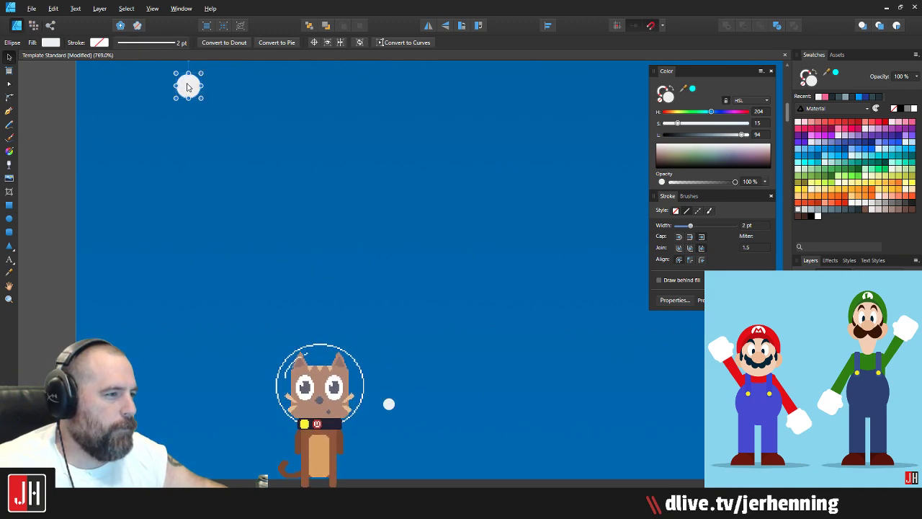
scroll(193, 144, "down", 7)
scroll(194, 143, "down", 3)
left_click(155, 145)
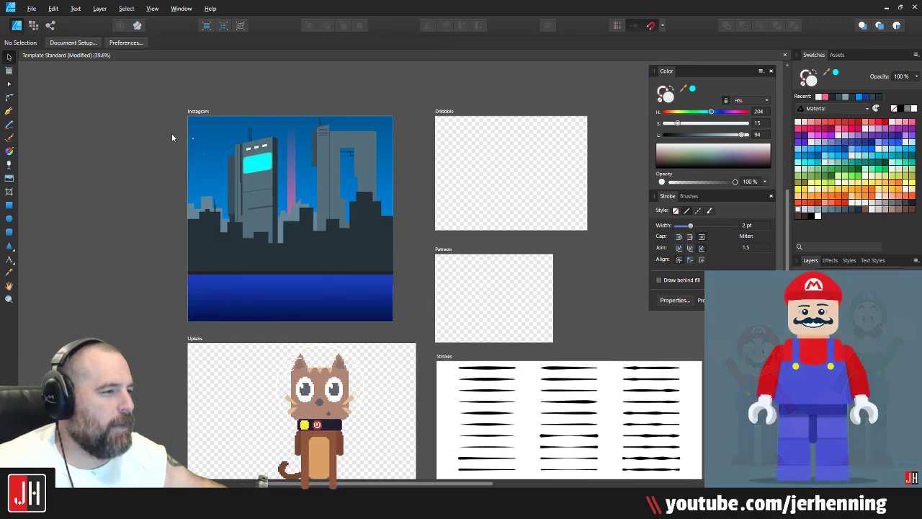
Step: Copy the large and small stars into the sky nearer the left tower, the small one above the large one, and deselect
scroll(175, 133, "up", 6)
left_click_drag(285, 152, 239, 167)
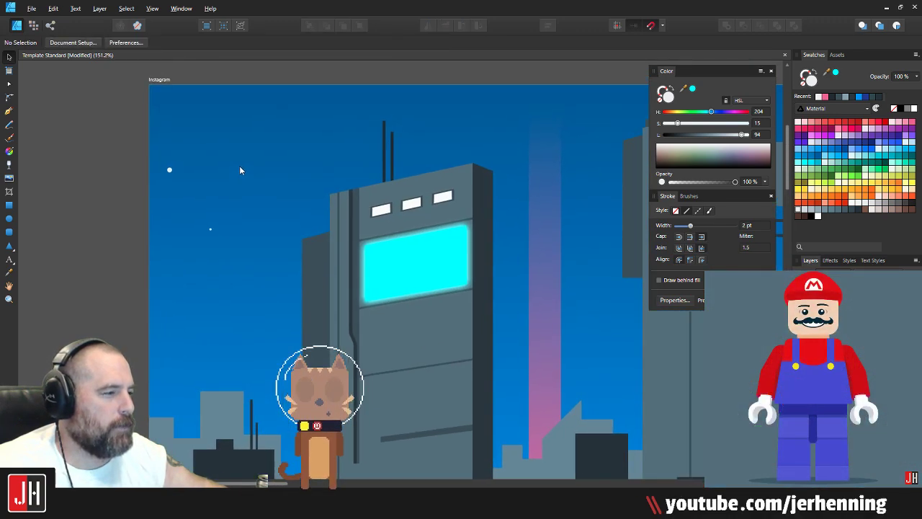
scroll(168, 171, "up", 3)
left_click(169, 171)
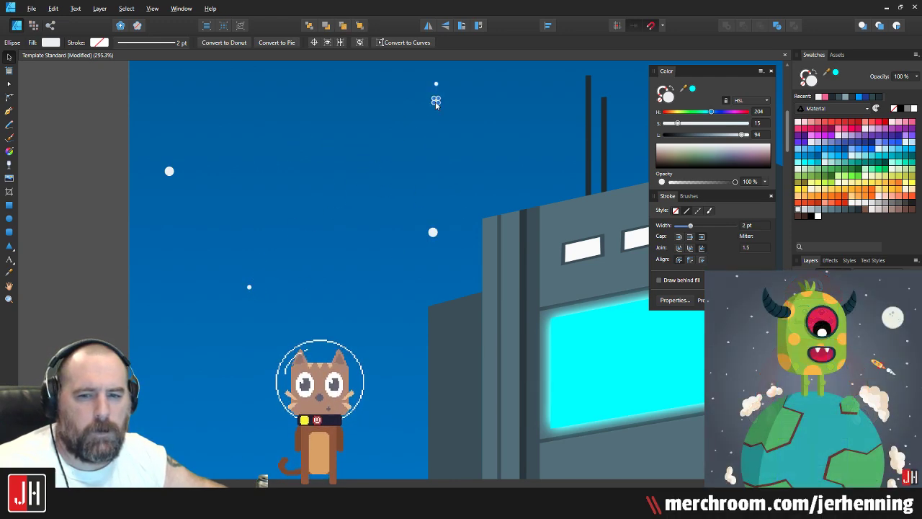
scroll(394, 137, "down", 2)
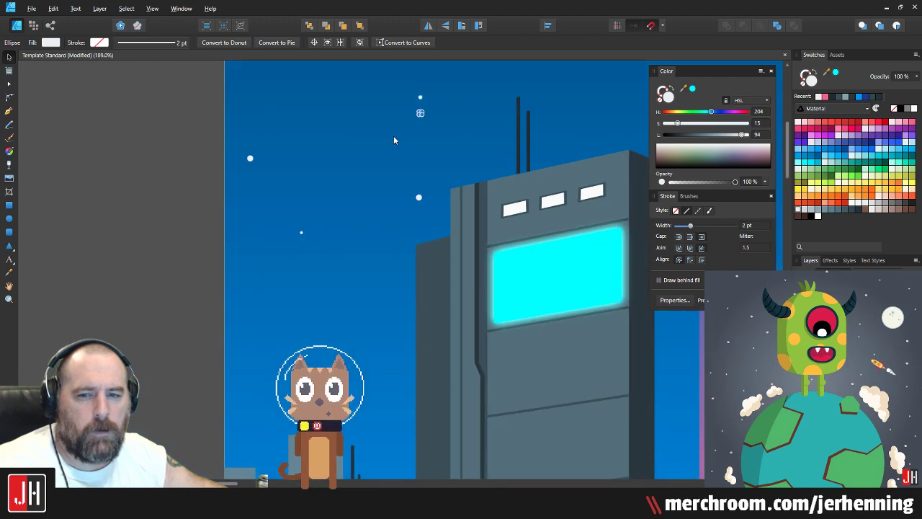
scroll(394, 136, "up", 2)
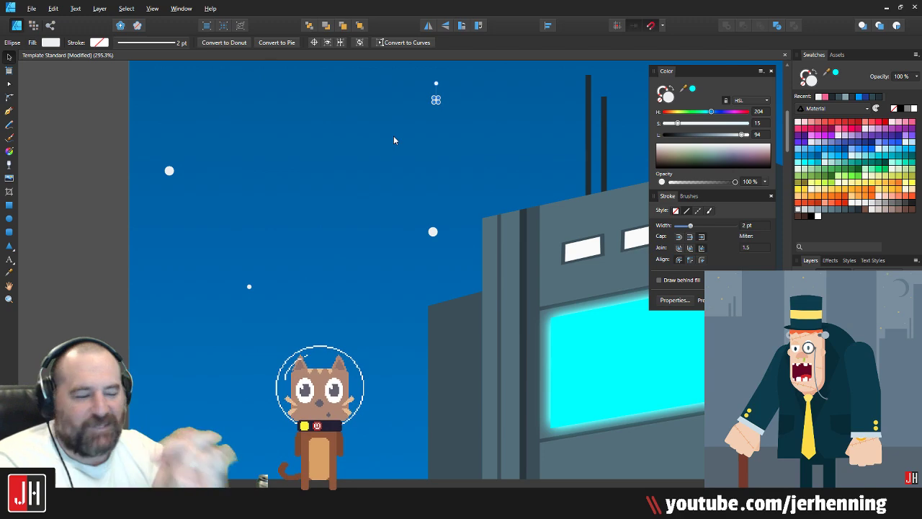
left_click(76, 144)
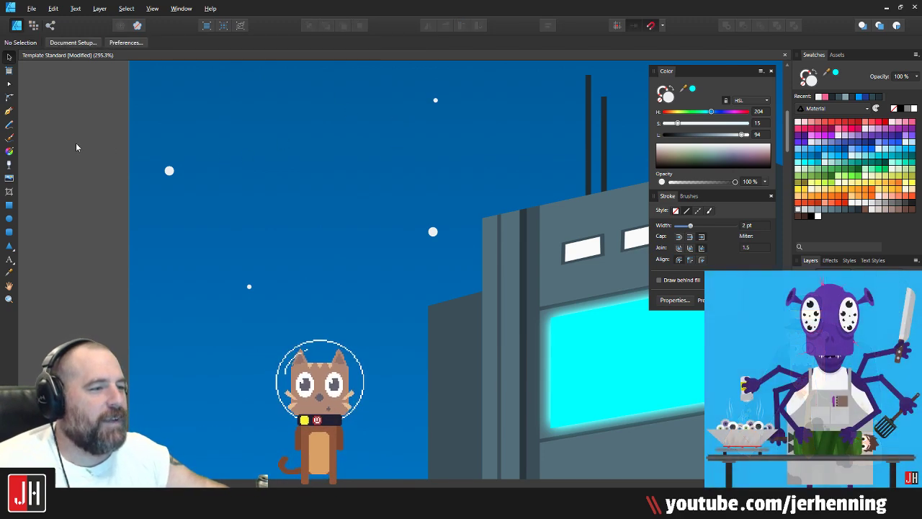
Step: Move the larger star nearest the left tower down and slightly left to spread out the cluster
scroll(295, 209, "down", 4)
left_click_drag(336, 189, 301, 209)
scroll(303, 205, "up", 3)
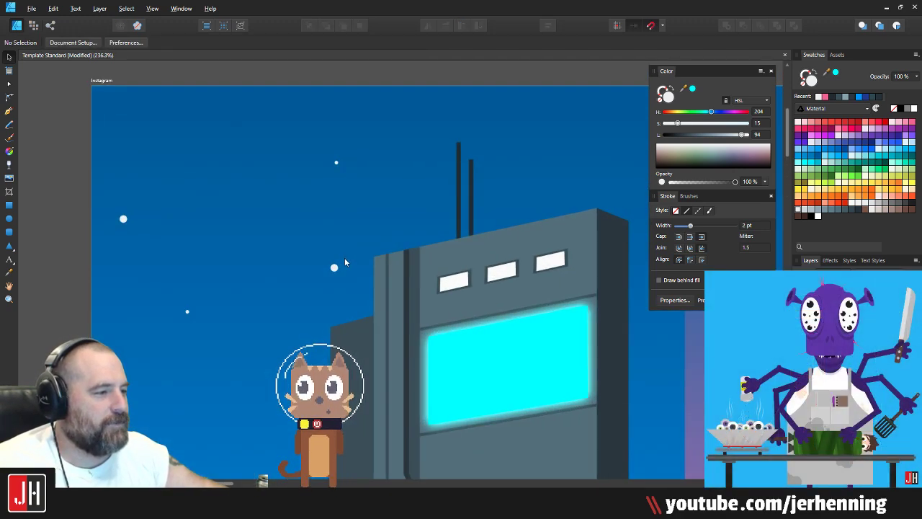
left_click_drag(334, 267, 297, 317)
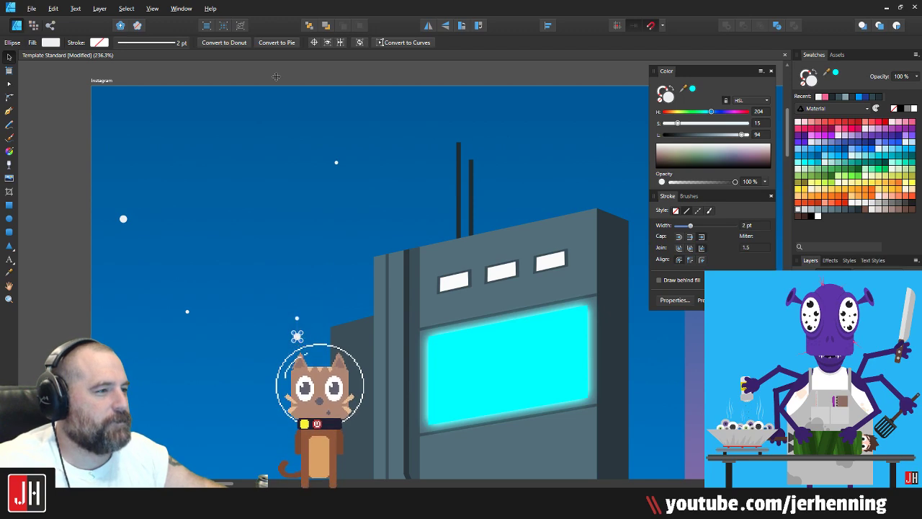
Step: Group the four stars and place a duplicate of the group lower in the sky beside the left tower
scroll(275, 76, "down", 2)
left_click_drag(107, 82, 344, 295)
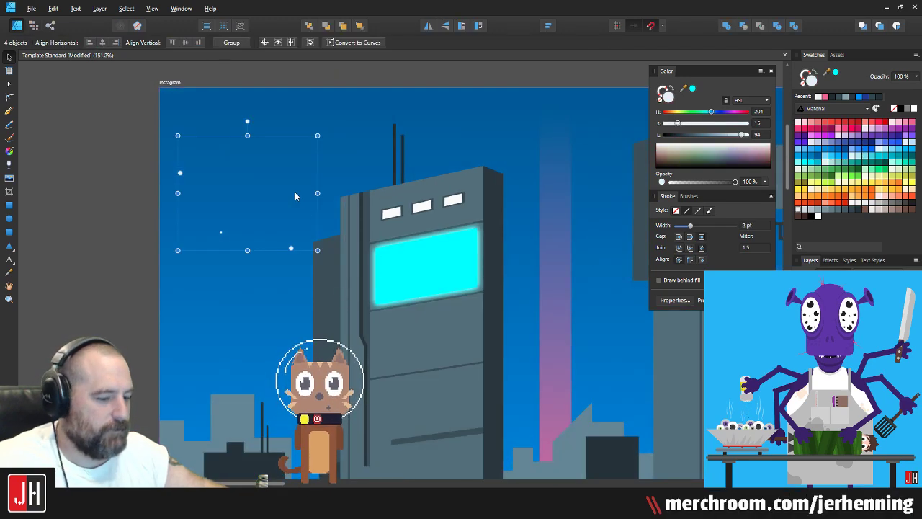
key("ctrl+g")
left_click_drag(288, 187, 258, 272)
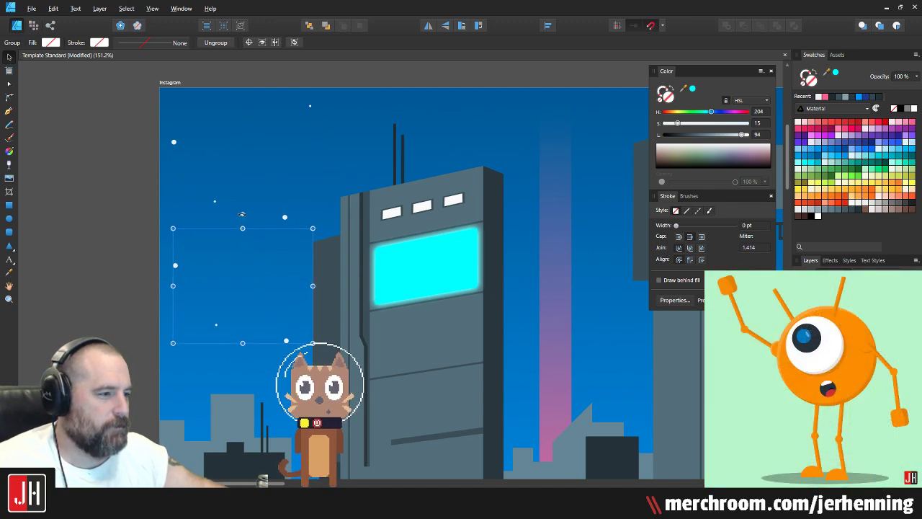
Step: Rotate the lower star group about 90 degrees clockwise, shift it down and left, and deselect it
left_click_drag(242, 214, 315, 282)
left_click_drag(263, 255, 241, 275)
left_click(101, 211)
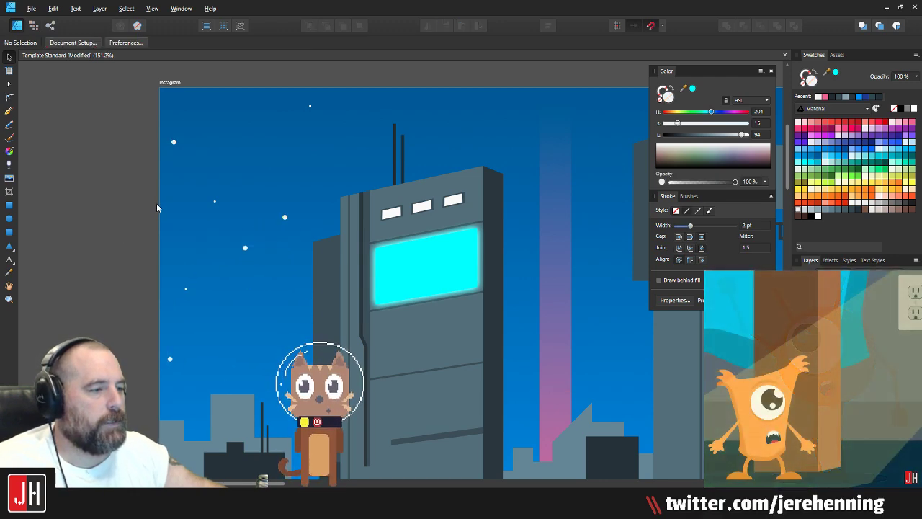
left_click(245, 248)
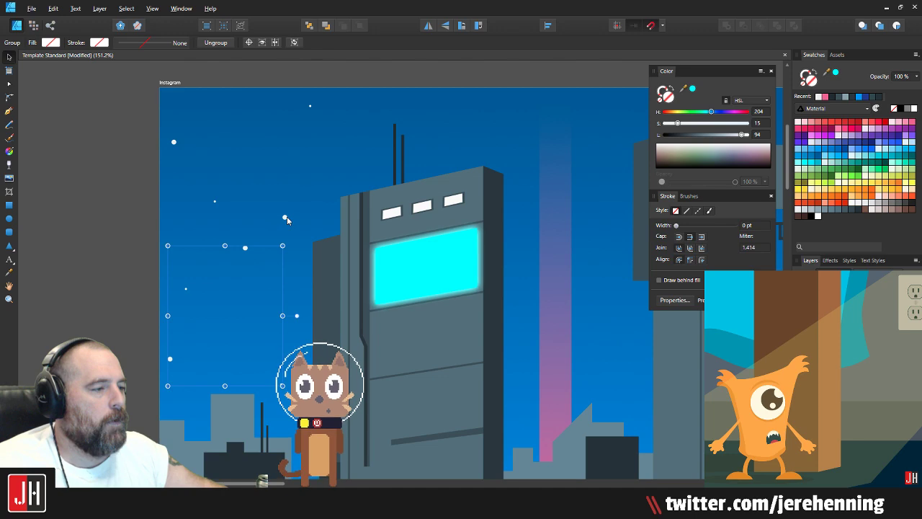
left_click(287, 218, "shift")
scroll(286, 218, "down", 3)
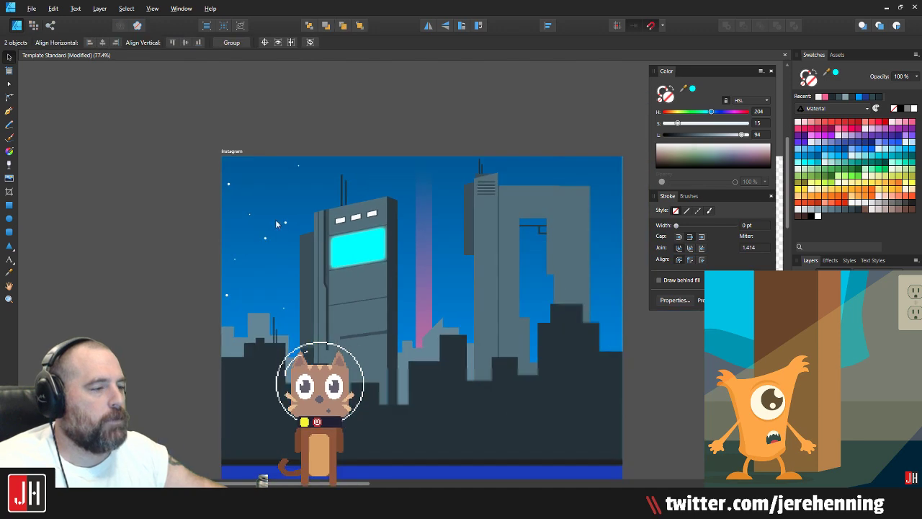
left_click(182, 214)
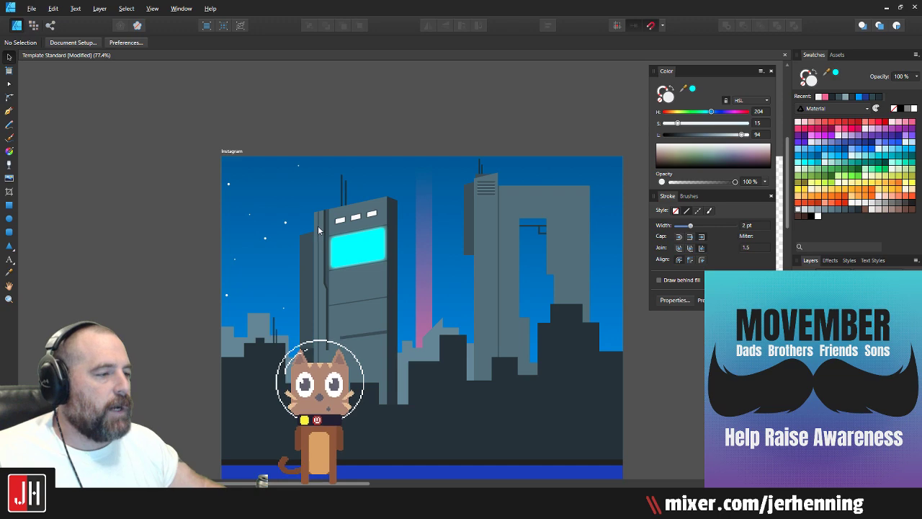
Step: Select both star groups in the sky beside the left tower
left_click(286, 222)
left_click(265, 238, "shift")
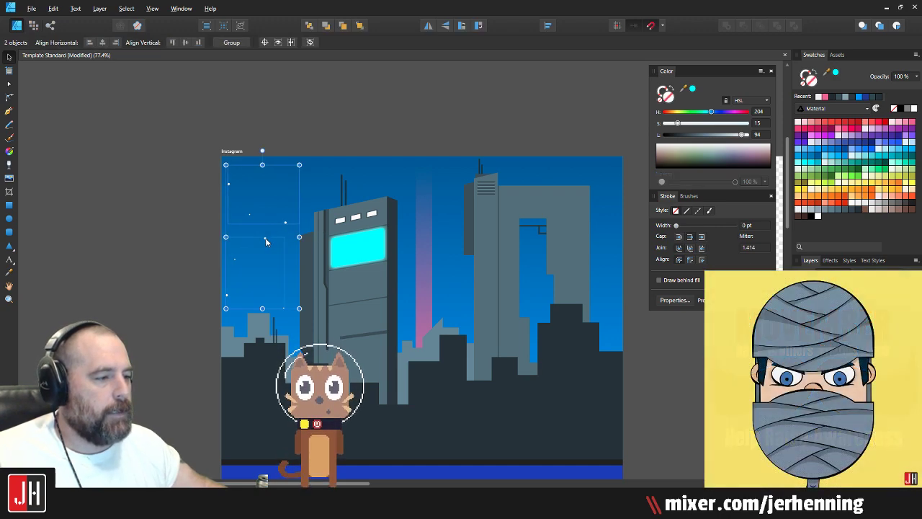
key("Delete")
left_click(248, 174)
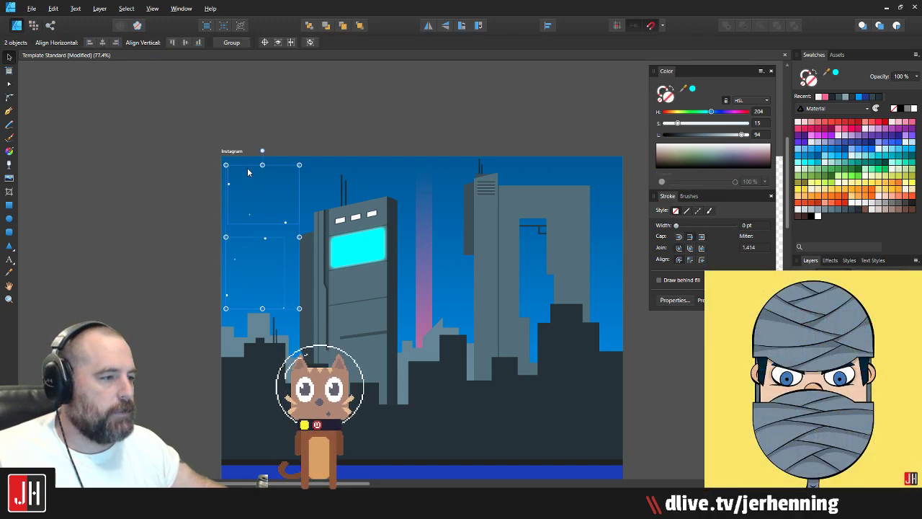
Step: Reposition the copied star groups in the sky beside the tower with the cyan screen to scatter the stars more irregularly
left_click(210, 136)
scroll(271, 164, "up", 5)
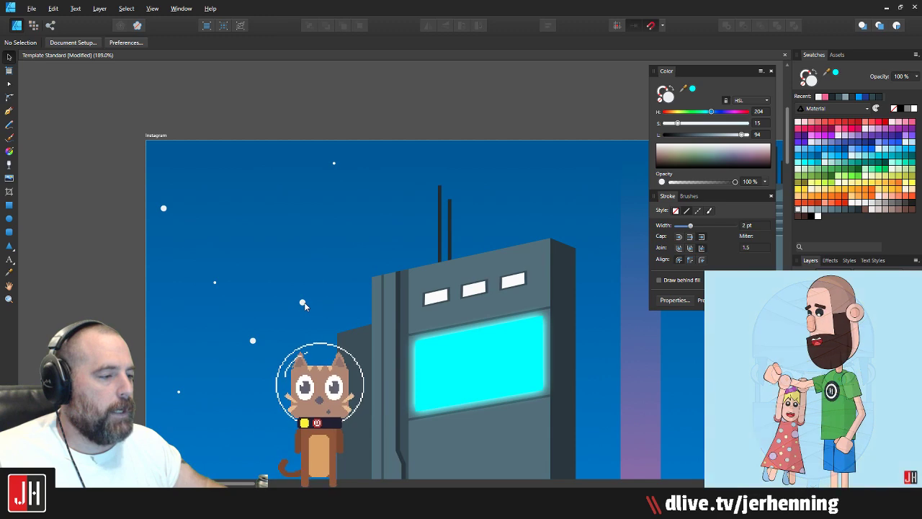
left_click_drag(214, 283, 247, 221)
left_click(274, 391)
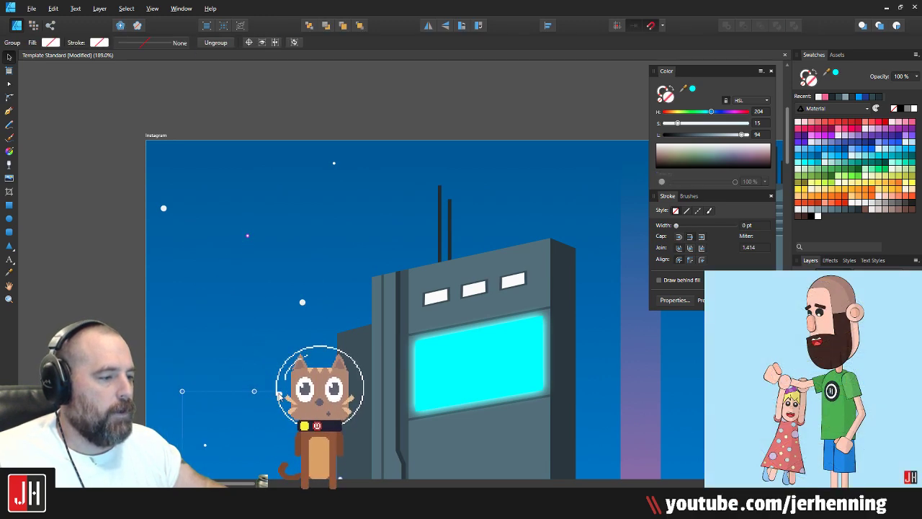
left_click_drag(274, 390, 209, 307)
double_click(253, 340)
scroll(206, 302, "up", 4)
scroll(209, 309, "down", 6)
left_click(169, 322)
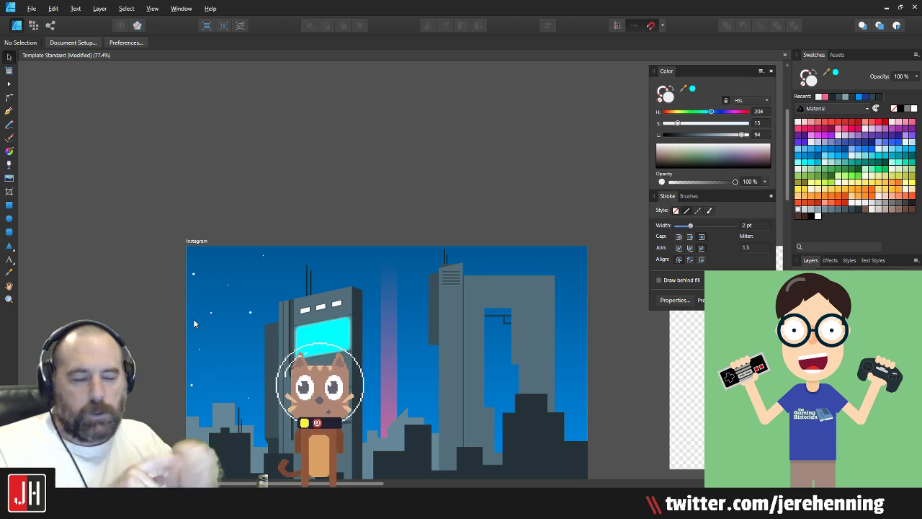
Step: Nudge the lower star group and move one small star to fill a gap in the sky beside the tower
scroll(230, 357, "up", 5)
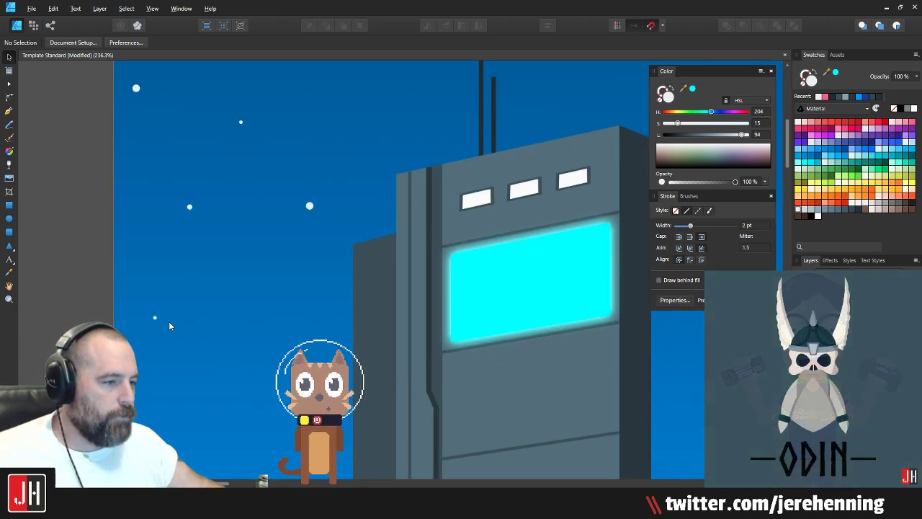
left_click(166, 319)
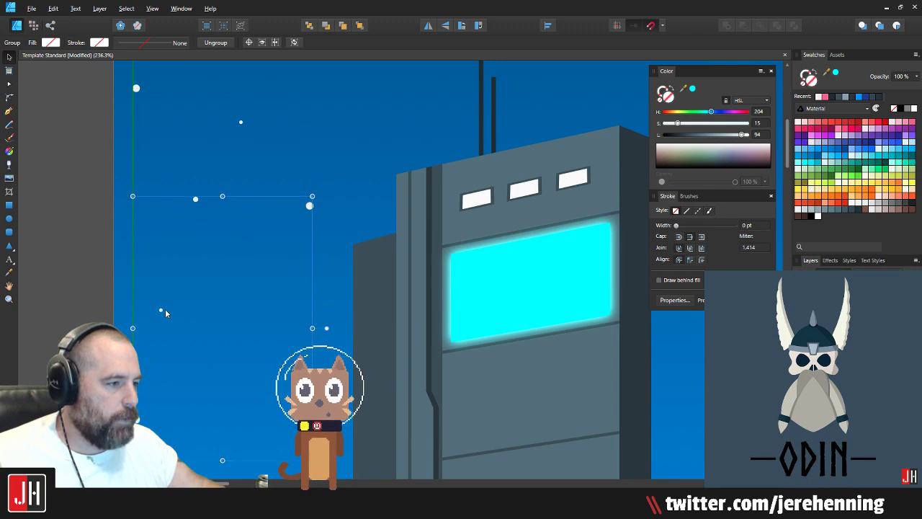
scroll(240, 103, "down", 3)
left_click_drag(240, 100, 215, 178)
left_click(64, 143)
left_click(32, 8)
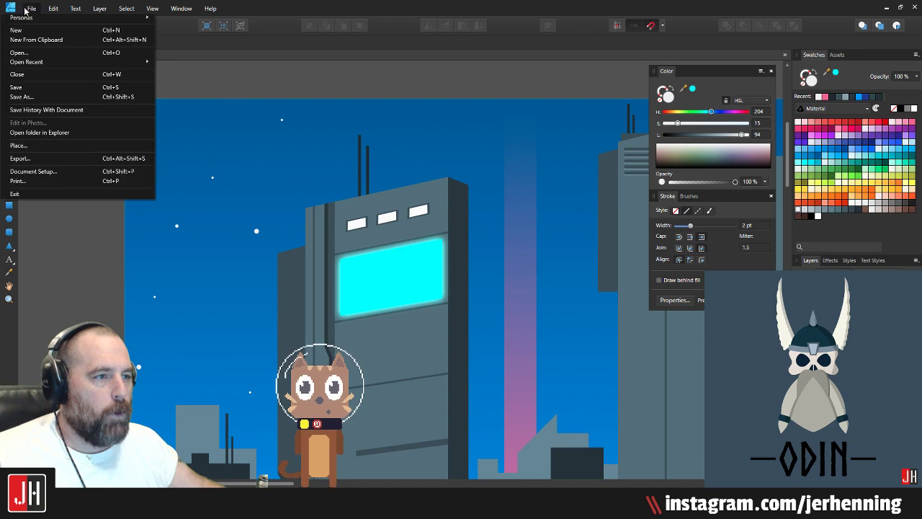
left_click(44, 59)
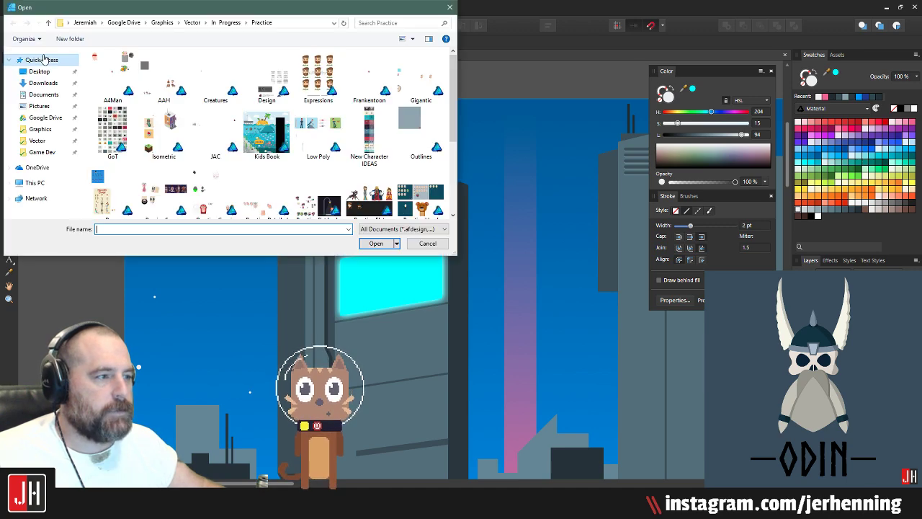
left_click(192, 22)
double_click(98, 175)
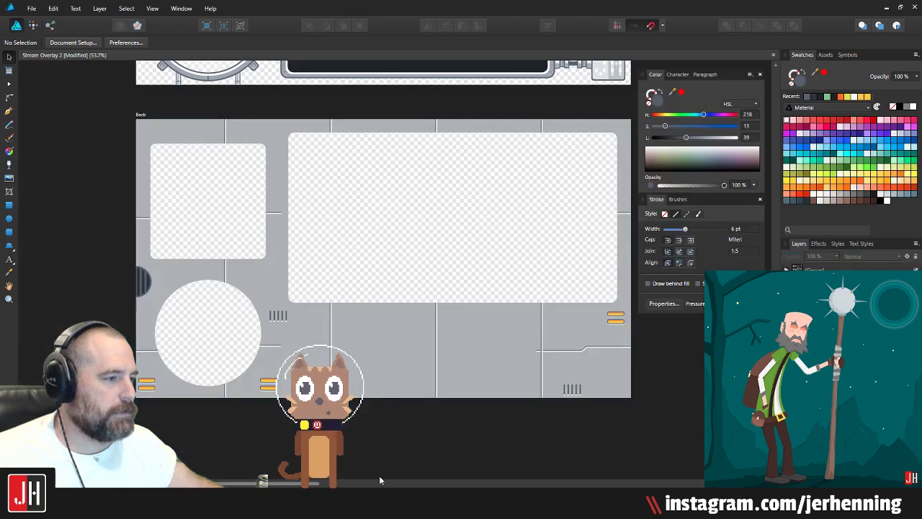
Step: Look over the Stream Overlay 2 artboards in the other Affinity Designer window and close that document
scroll(329, 195, "down", 3)
scroll(390, 299, "up", 3)
left_click_drag(389, 298, 429, 266)
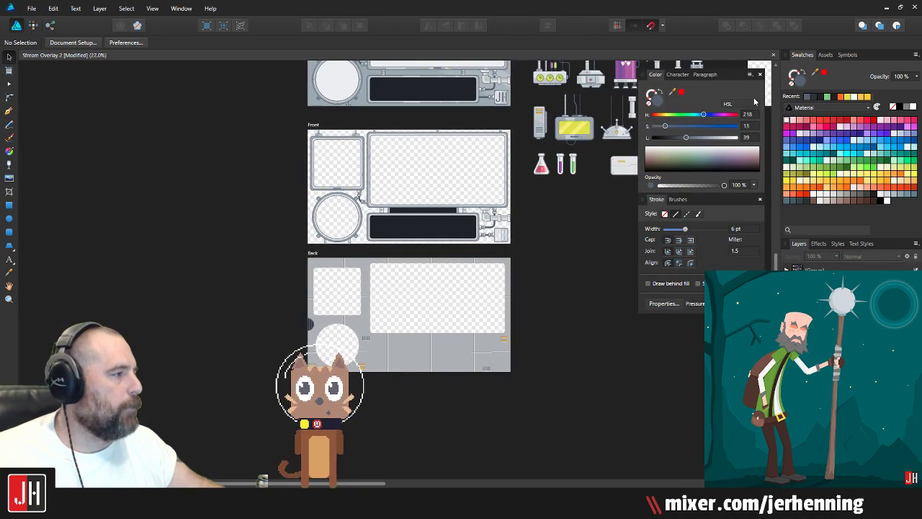
key("ctrl+w")
left_click(457, 261)
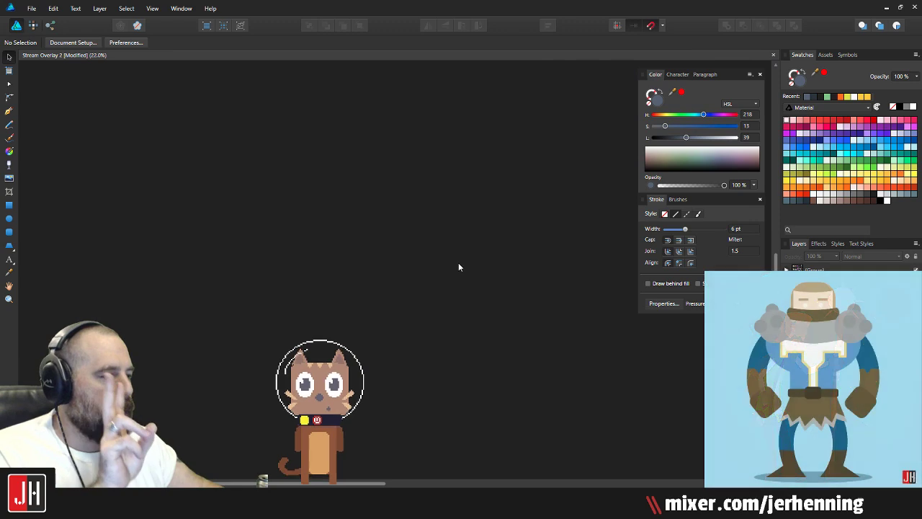
Step: Open the Scene Study One and Scene Study Two documents together from the Complete > 2019 folder
left_click(32, 8)
left_click(44, 52)
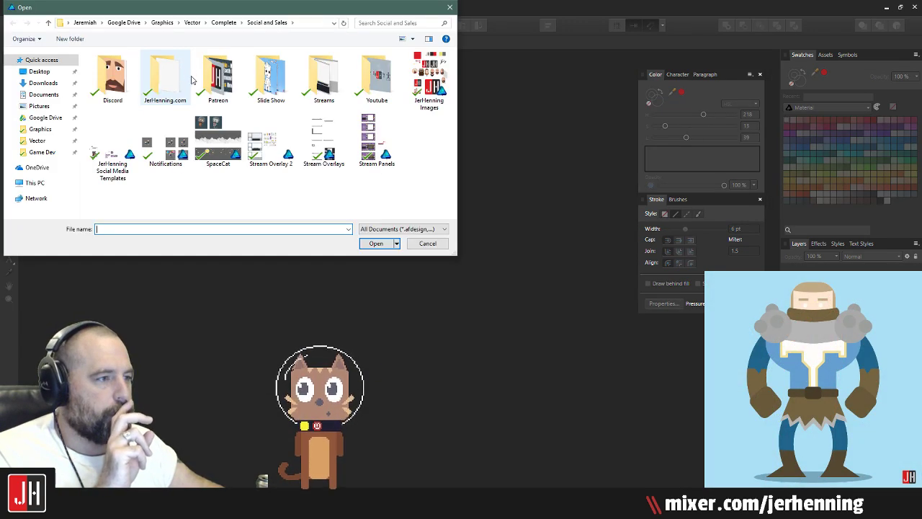
left_click(228, 23)
double_click(214, 81)
left_click(112, 180)
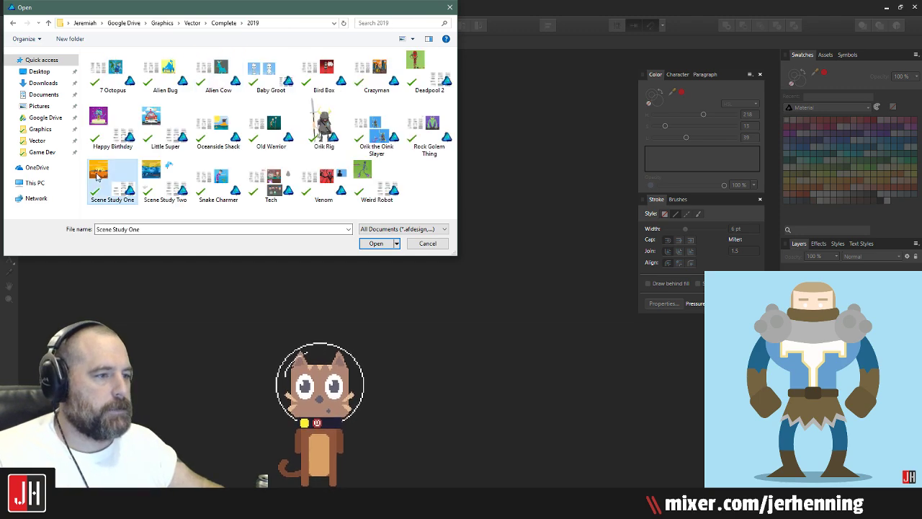
left_click(178, 186, "ctrl")
left_click(376, 243)
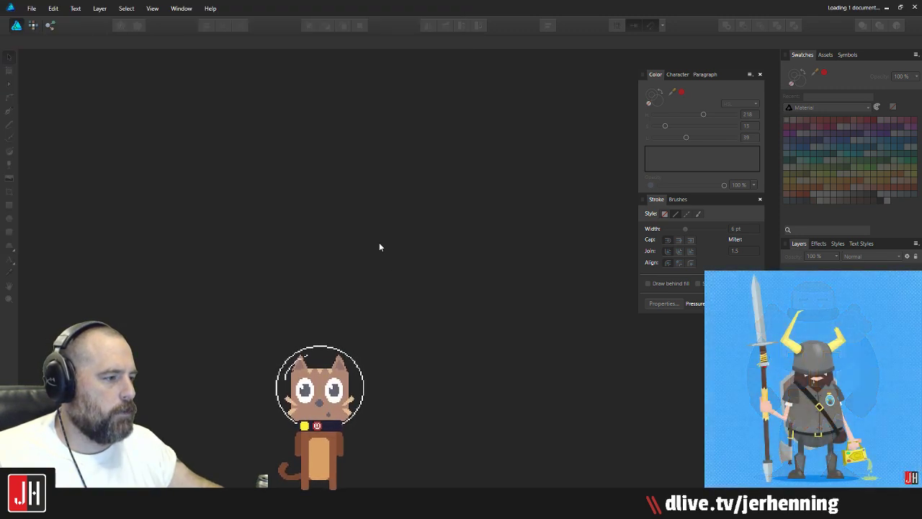
scroll(301, 238, "up", 3)
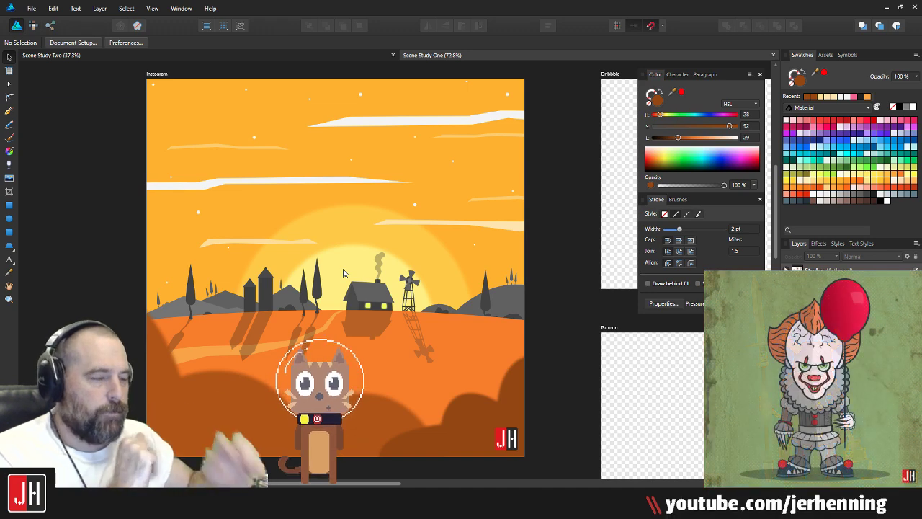
Step: Open the Oceanside Shack document from the 2019 folder as a further reference
left_click(32, 8)
left_click(33, 52)
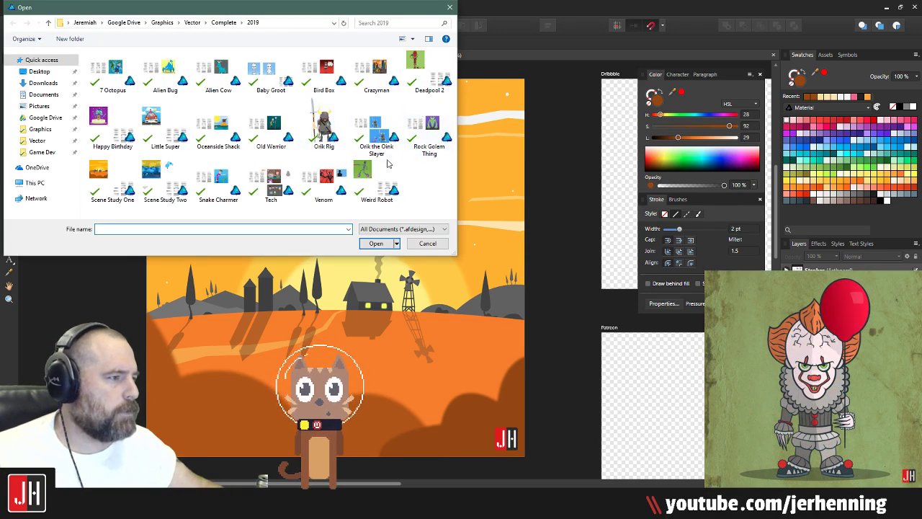
double_click(220, 135)
scroll(415, 205, "up", 4)
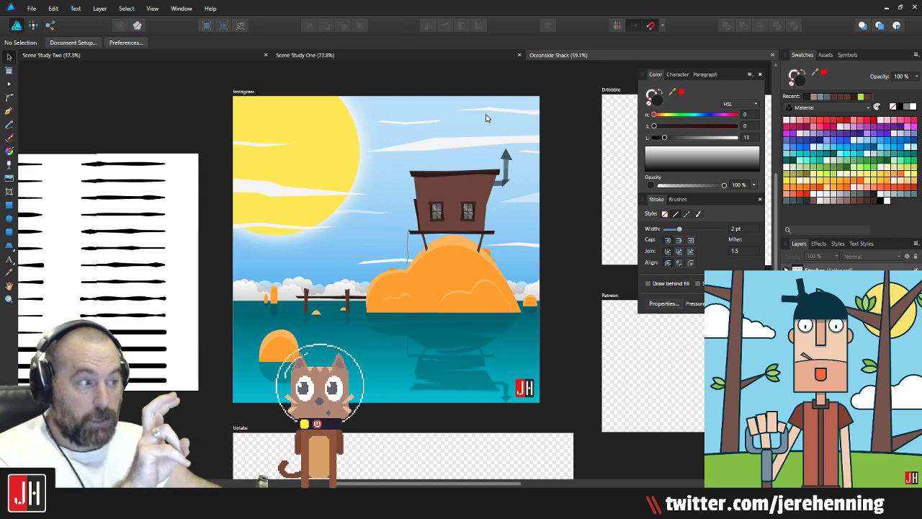
Step: Compare the skies, backgrounds, lighting and ground details in Scene Study Two, Scene Study One and Oceanside Shack
left_click(187, 56)
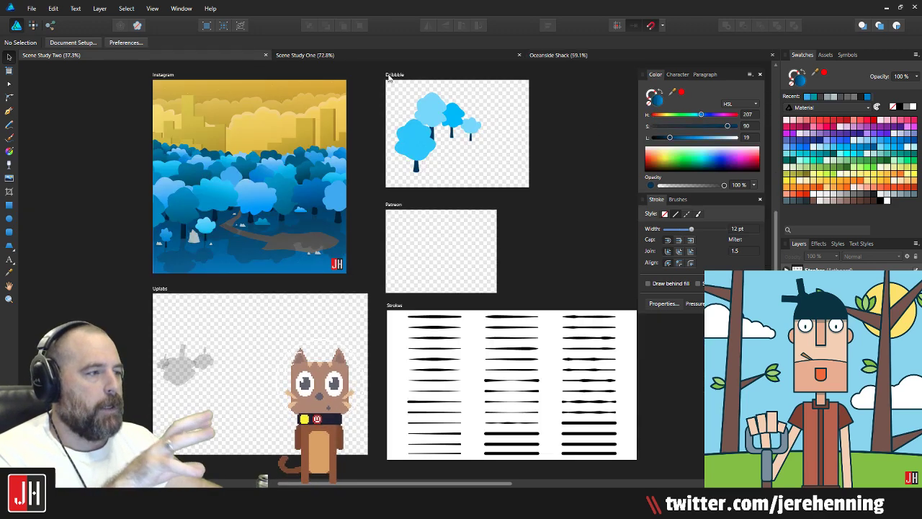
left_click(394, 53)
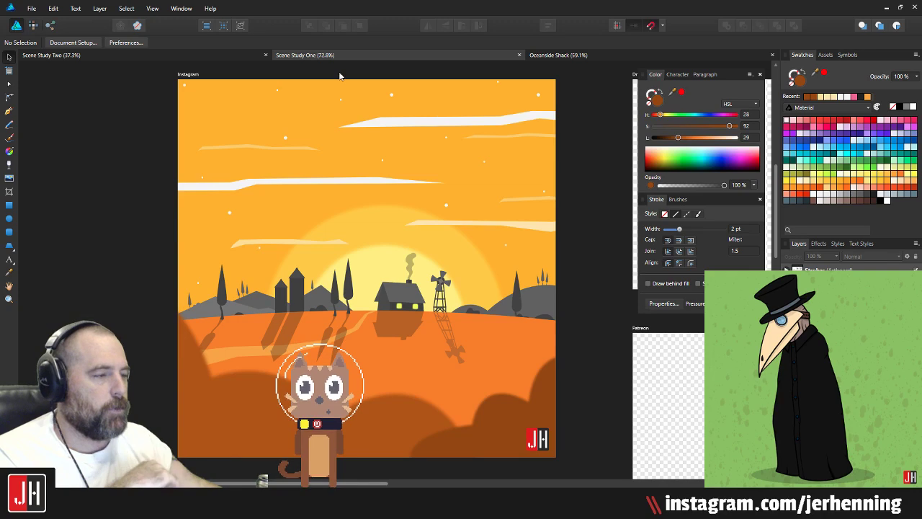
left_click(199, 55)
scroll(348, 191, "up", 5)
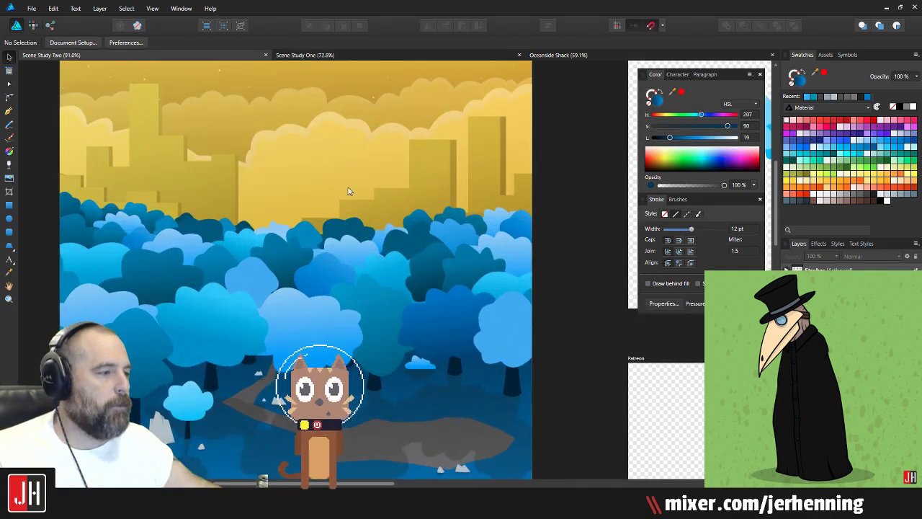
scroll(363, 231, "down", 3)
scroll(385, 216, "up", 2)
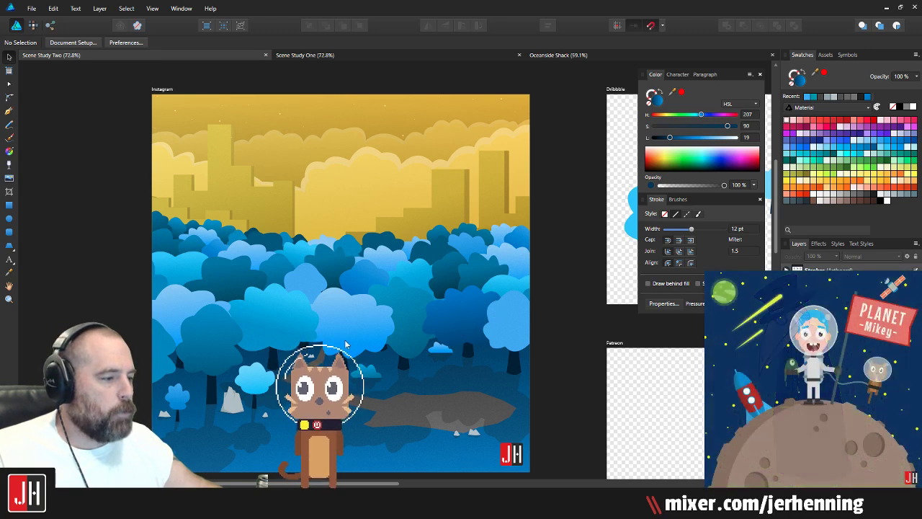
scroll(436, 332, "up", 5)
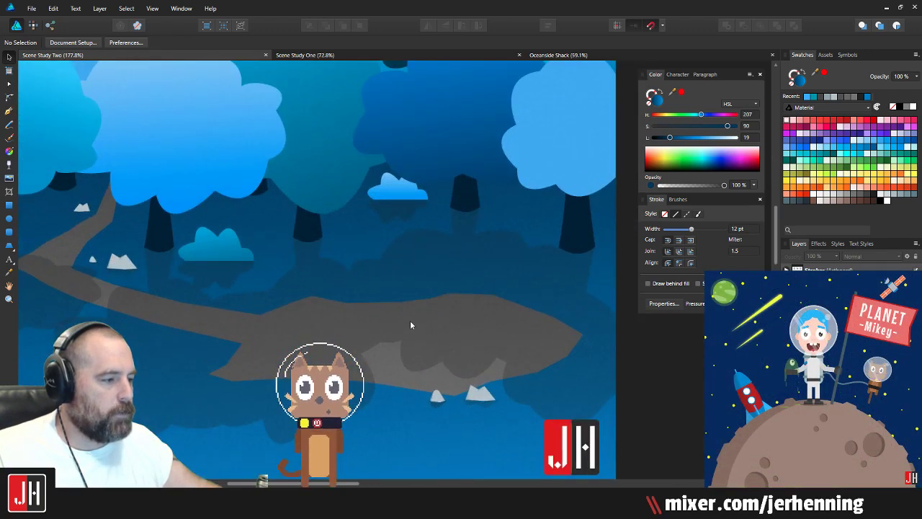
scroll(389, 324, "down", 4)
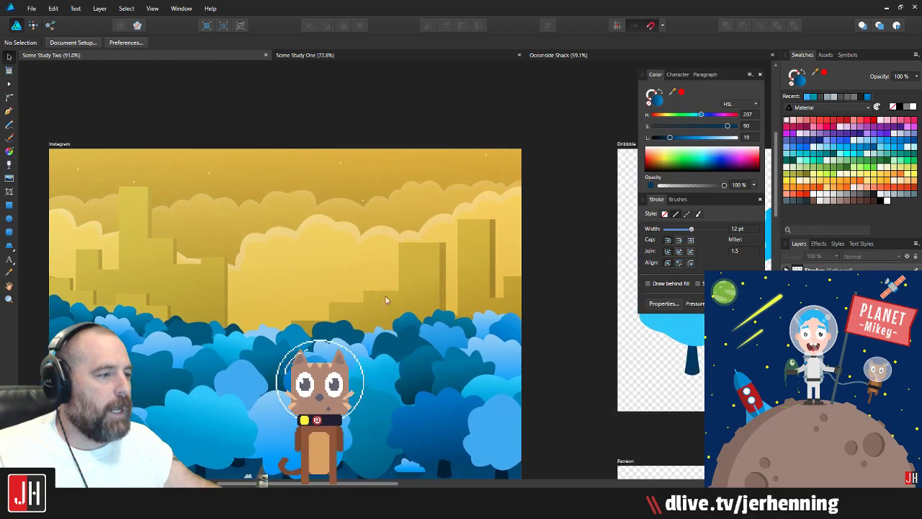
scroll(333, 204, "down", 3)
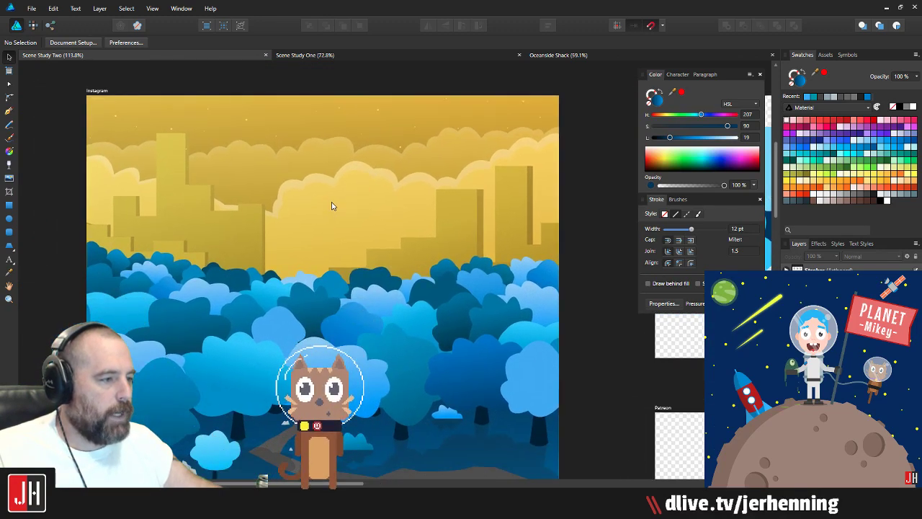
scroll(394, 238, "up", 3)
scroll(377, 281, "down", 3)
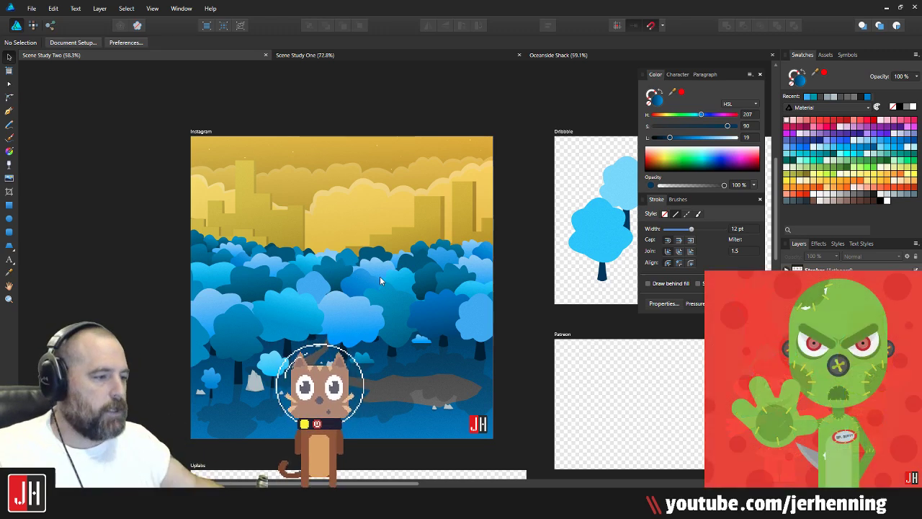
left_click(546, 55)
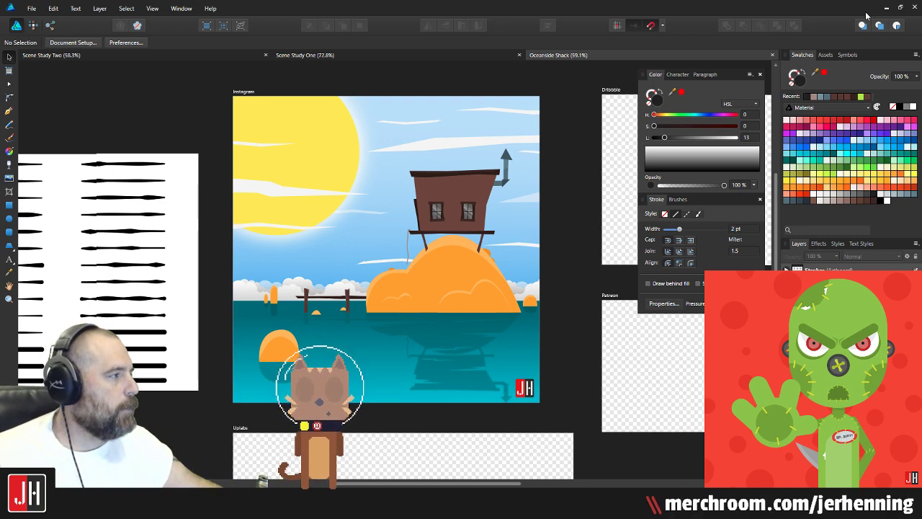
Step: Switch back to the Template Standard city scene and open the layer effects for the tower's cyan screen
left_click(890, 8)
scroll(506, 271, "down", 3)
left_click_drag(508, 271, 416, 255)
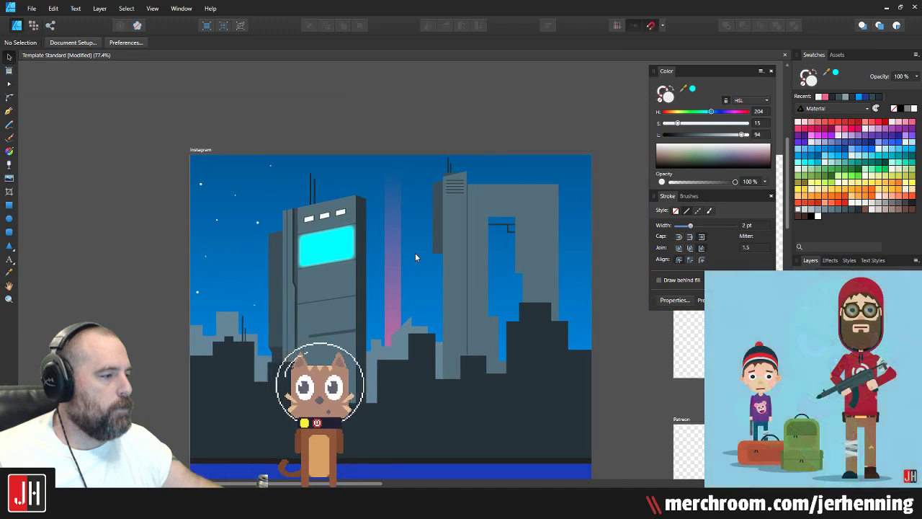
scroll(372, 264, "up", 3)
left_click_drag(298, 237, 336, 263)
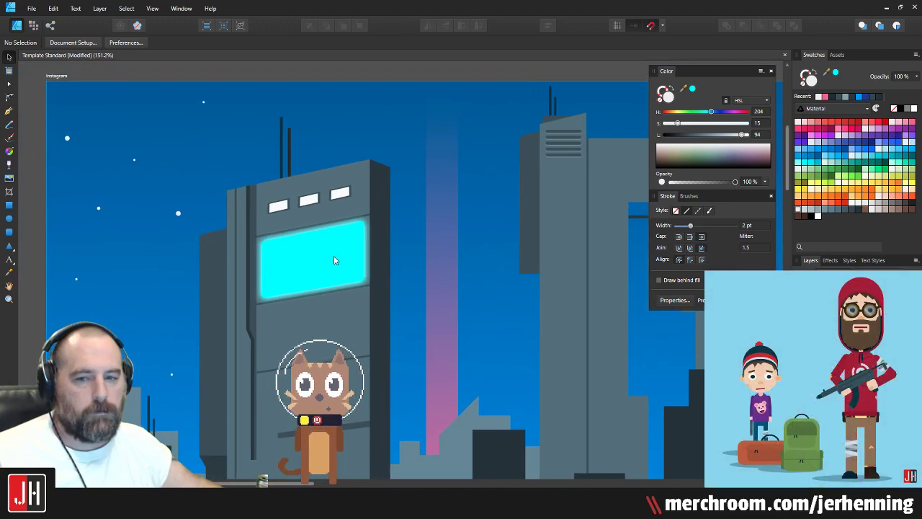
scroll(296, 257, "up", 3)
left_click(312, 261)
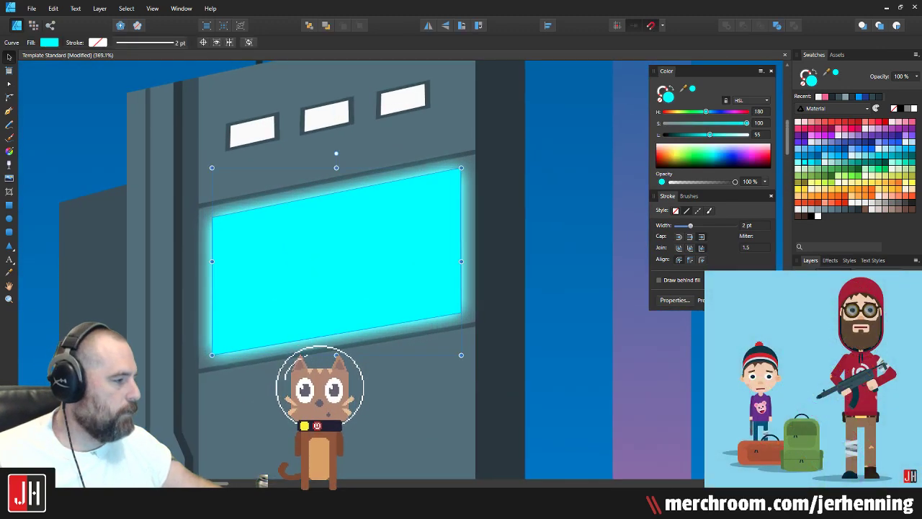
left_click(895, 346)
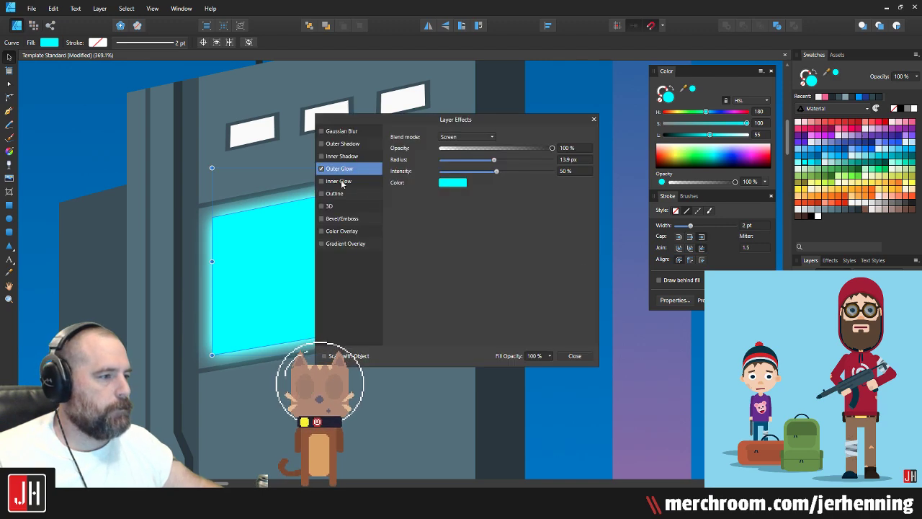
Step: Add an Inner Glow to the cyan screen in its own cyan colour with a radius of 17.3 px
left_click(328, 182)
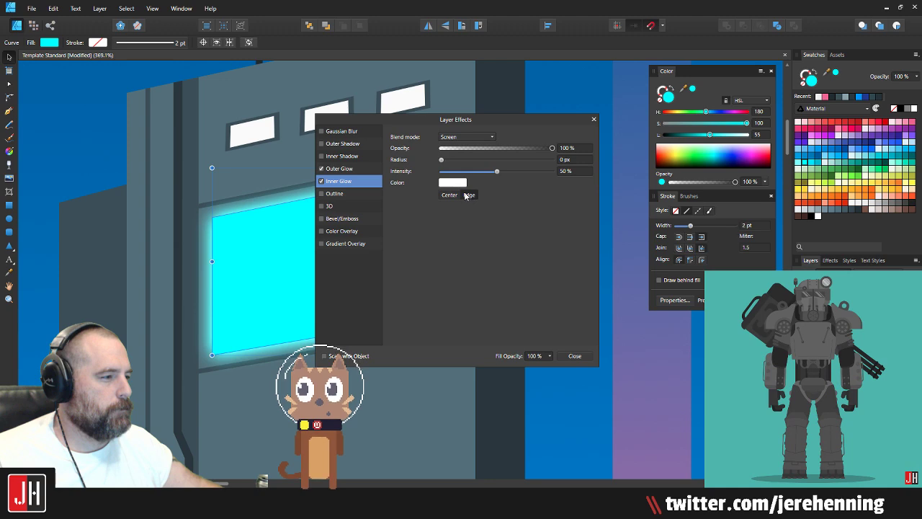
left_click(458, 185)
left_click_drag(496, 201, 283, 263)
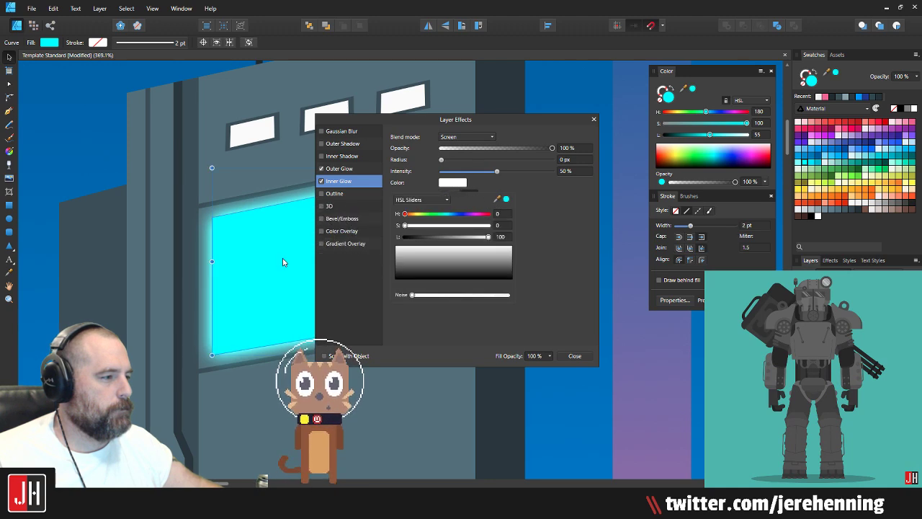
left_click(507, 199)
left_click(442, 160)
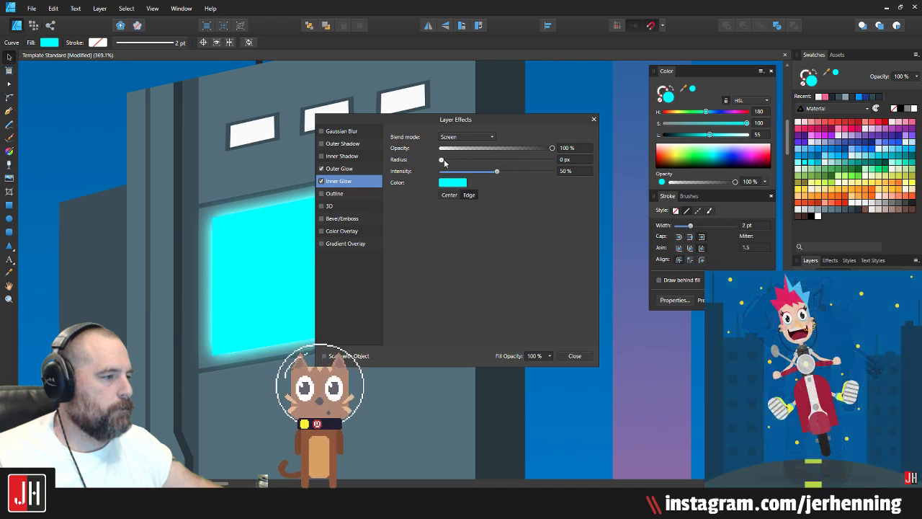
left_click_drag(442, 159, 498, 165)
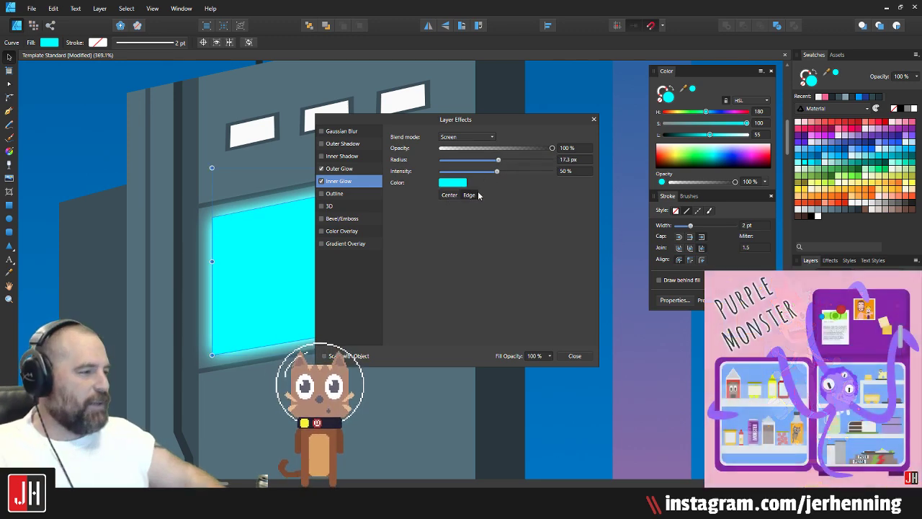
left_click(573, 356)
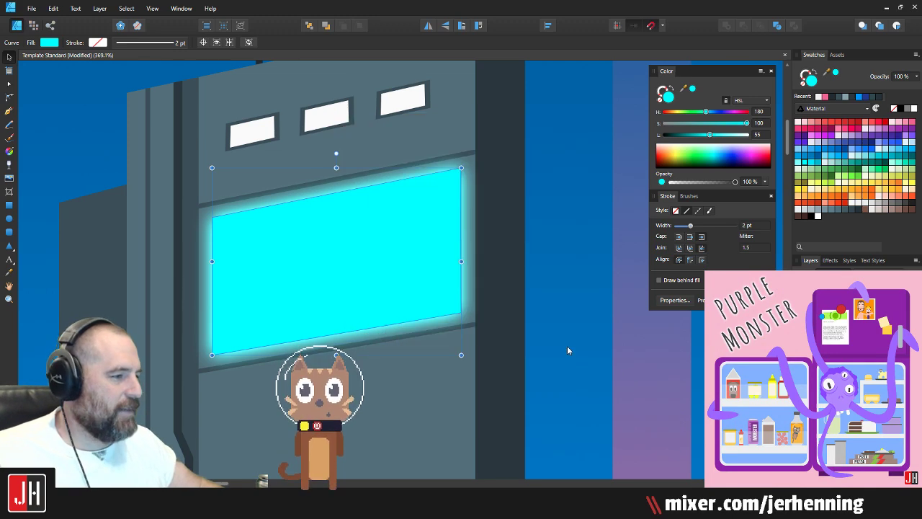
Step: Deselect the cyan screen, save the document and check the screen's glow up close
left_click(567, 347)
key("ctrl+s")
scroll(337, 356, "down", 5)
scroll(343, 325, "up", 7)
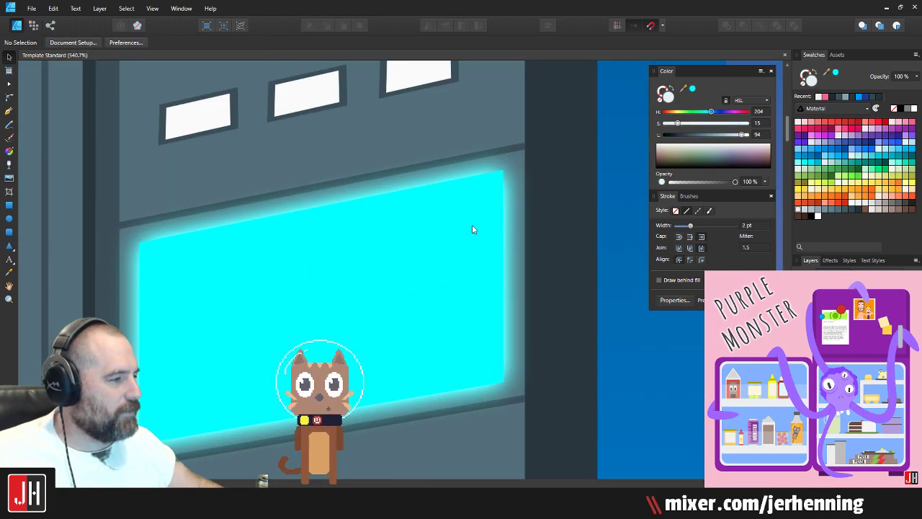
Step: Copy the pink light beam to the sky beside the cyan-screen tower's left side and fill the copy with off-white
scroll(468, 229, "down", 4)
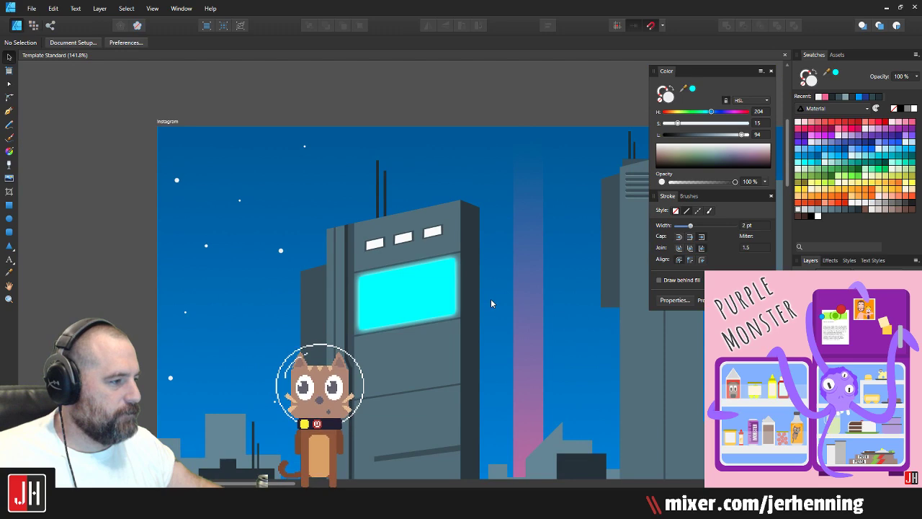
left_click_drag(492, 303, 399, 198)
left_click_drag(423, 310, 364, 361)
left_click(384, 261)
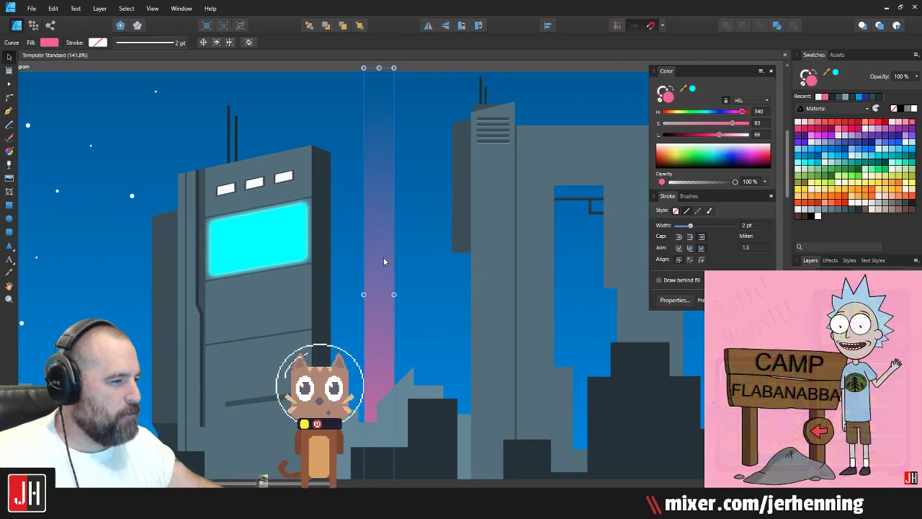
scroll(383, 257, "down", 3)
scroll(392, 263, "up", 2)
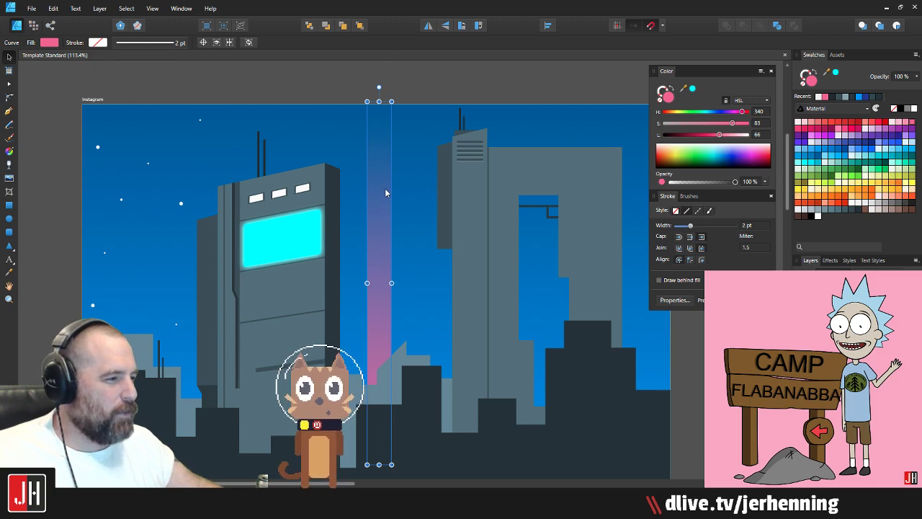
left_click_drag(384, 188, 164, 230)
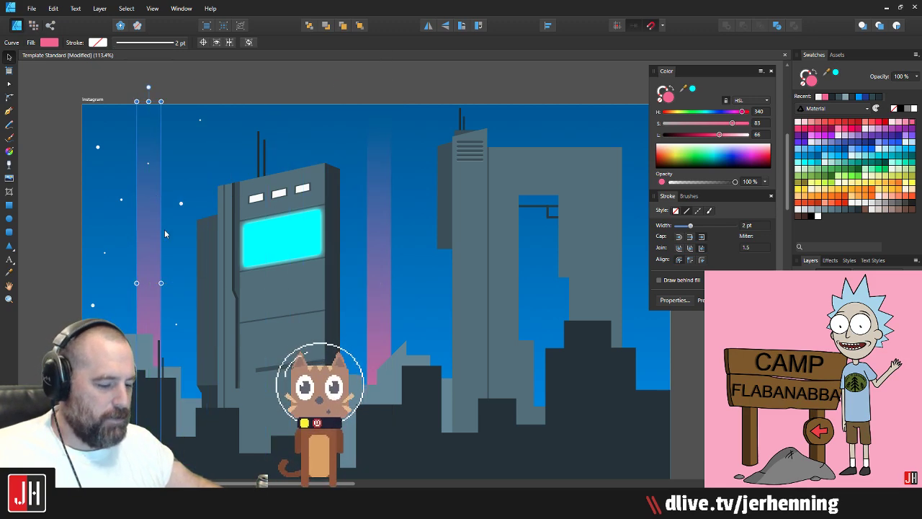
left_click(873, 186)
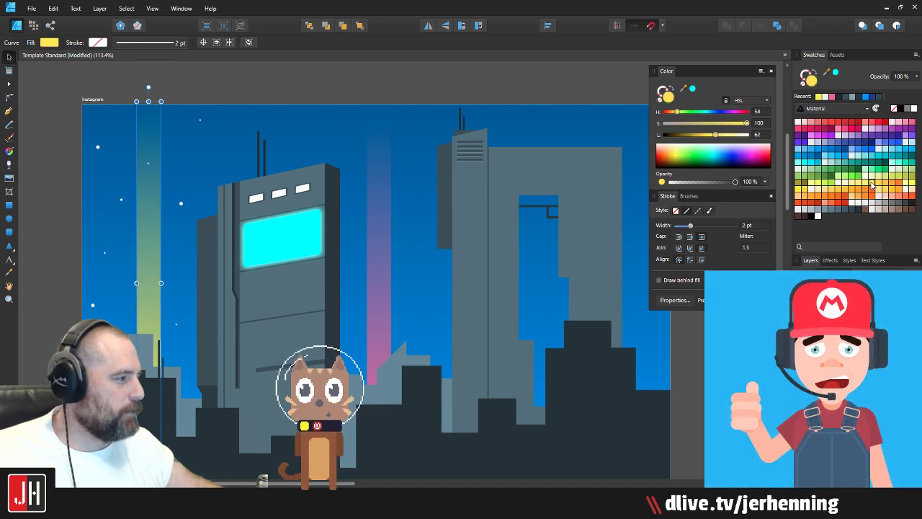
left_click(861, 206)
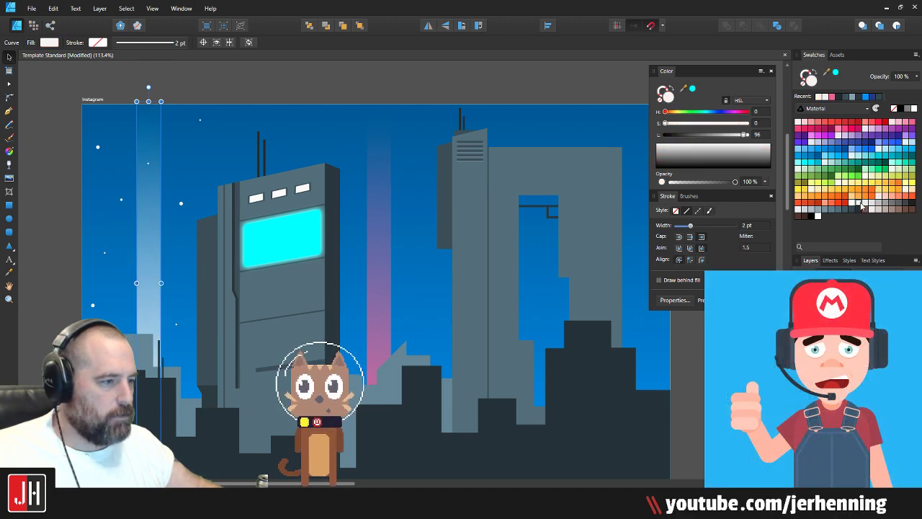
Step: Place a copy of the off-white light beam near the right edge of the city scene and deselect it
left_click_drag(137, 273, 657, 281)
left_click_drag(552, 281, 499, 280)
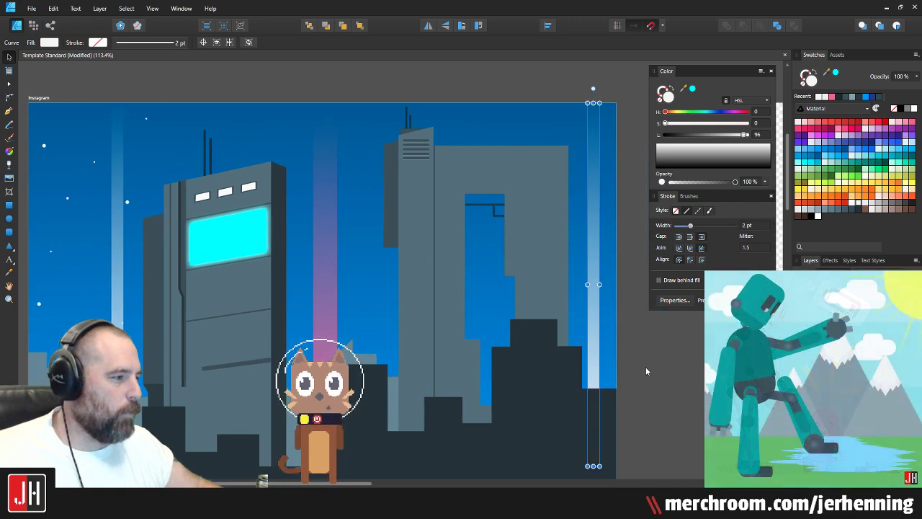
left_click(646, 370)
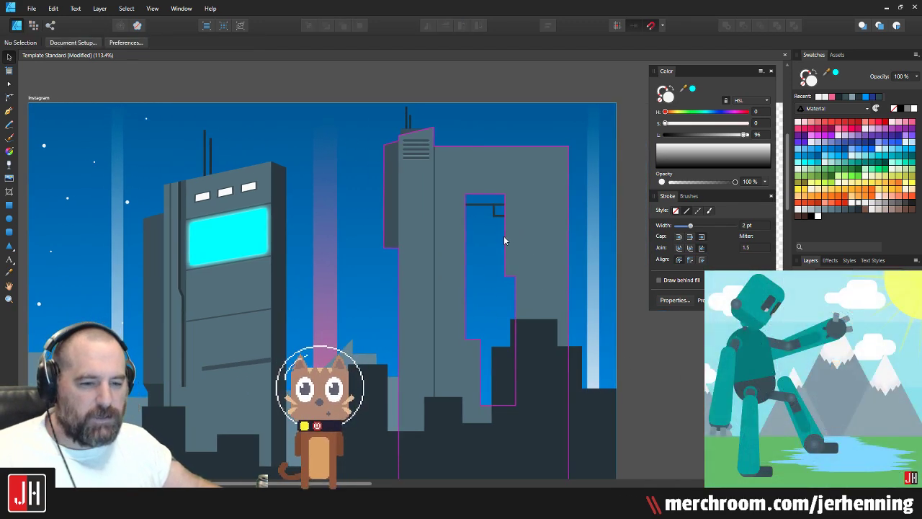
Step: Try moving the light grey-blue background buildings from the scene's left edge to its right edge, and save the document
left_click_drag(506, 231, 466, 235)
left_click_drag(368, 325, 445, 301)
scroll(446, 306, "right", 4)
scroll(404, 295, "down", 1)
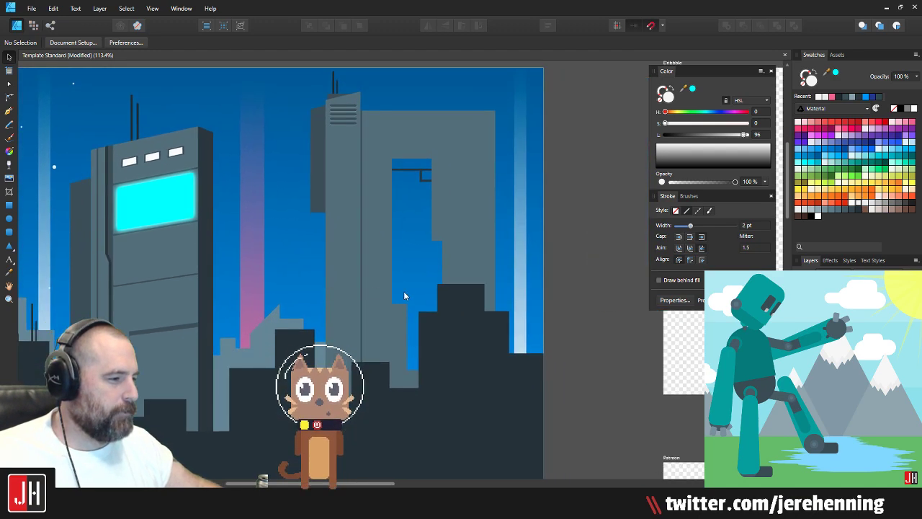
left_click(277, 324)
left_click_drag(280, 324, 495, 323)
left_click(229, 319)
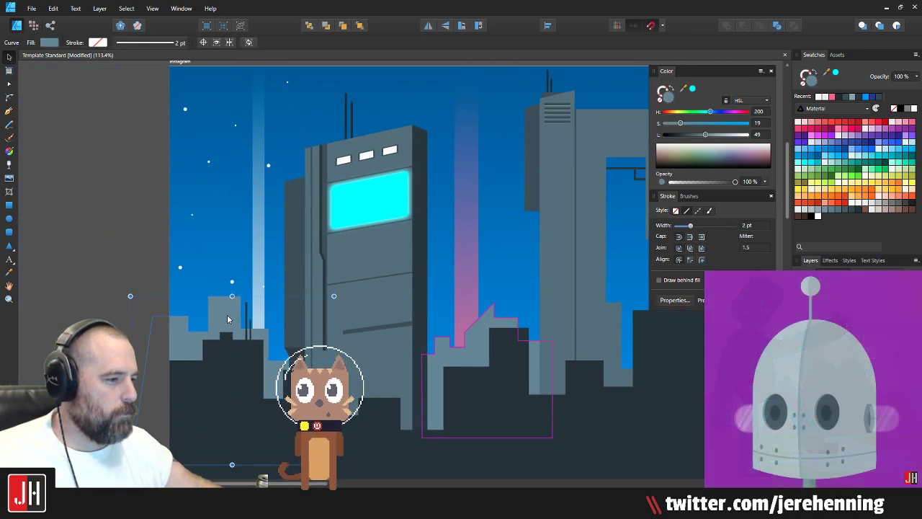
left_click_drag(228, 320, 544, 314)
scroll(368, 399, "right", 7)
scroll(369, 398, "down", 1)
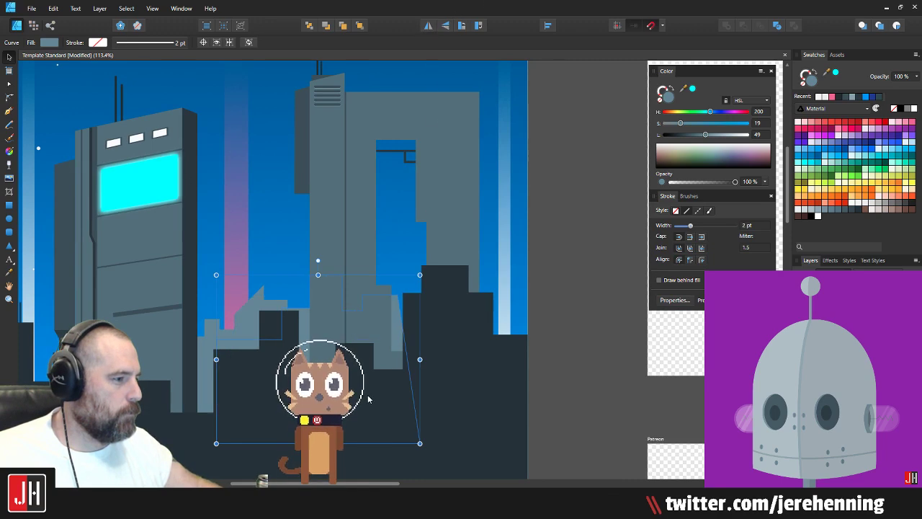
left_click_drag(368, 398, 521, 373)
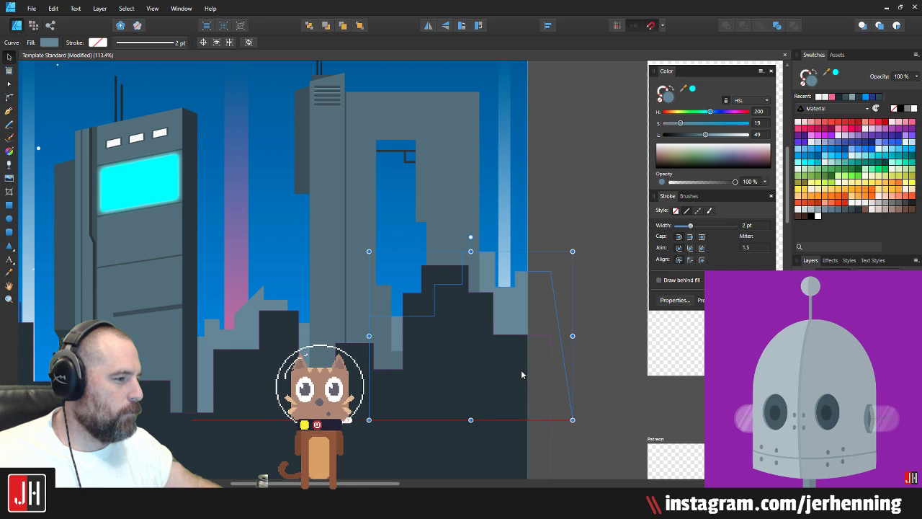
left_click(556, 229)
key("ctrl+s")
scroll(473, 273, "down", 4)
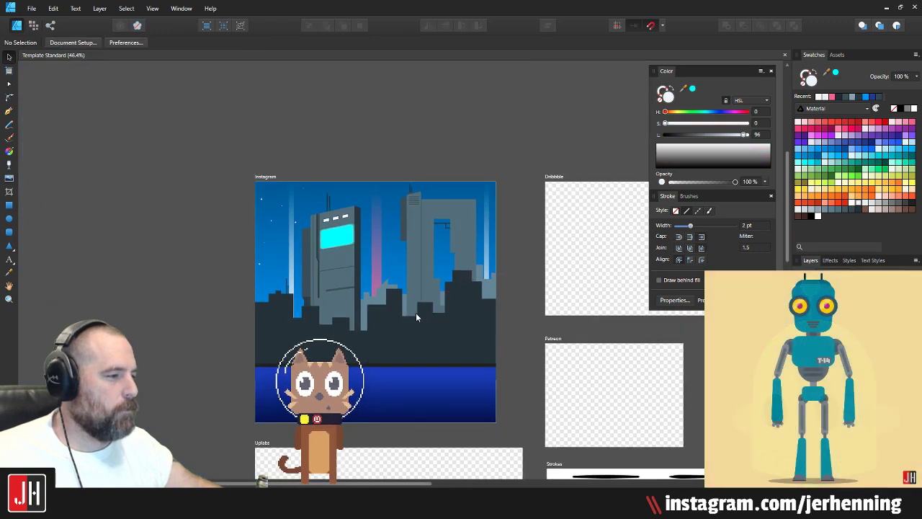
Step: Undo the moves of the light grey-blue background buildings back to their place at the scene's left edge
scroll(416, 314, "up", 2)
key("ctrl+z")
key("ctrl+z")
key("ctrl+z")
key("ctrl+z")
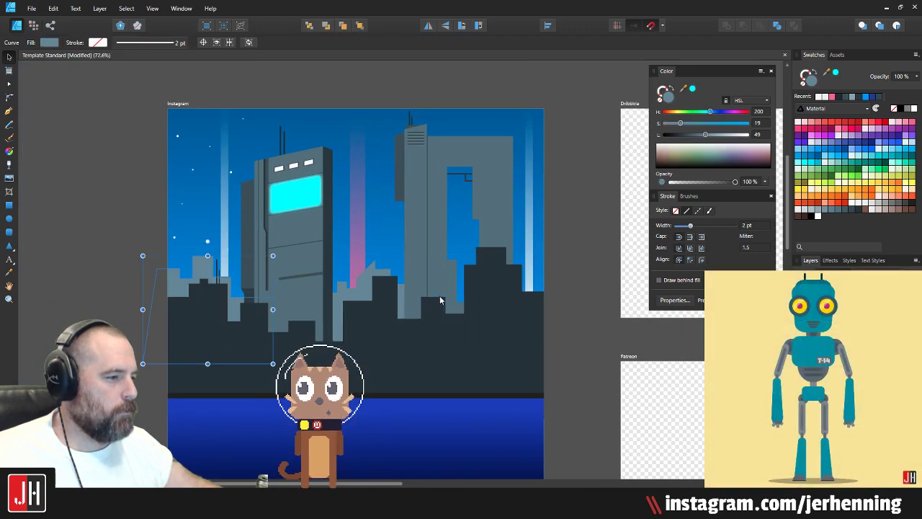
Step: Place a horizontally flipped copy of the left background buildings at the scene's right edge, deselect it and save the document
left_click(478, 259)
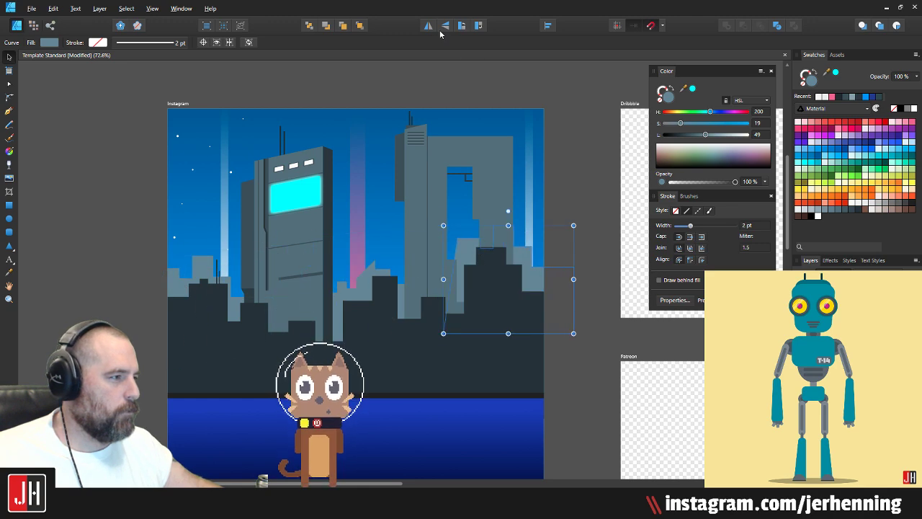
scroll(524, 198, "up", 2)
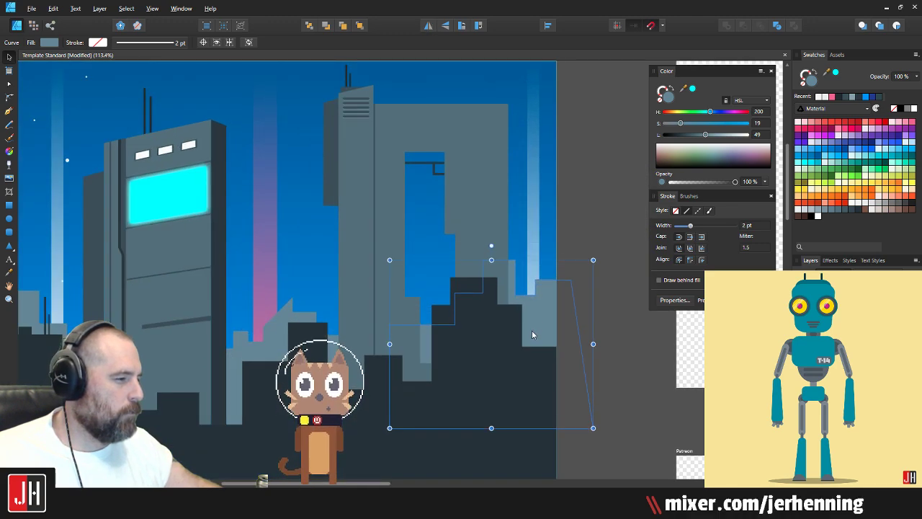
left_click_drag(534, 331, 533, 334)
left_click(591, 247)
key("ctrl+s")
Step: Examine the whole city scene and the dark pipes crossing the opening of the right-hand tower
scroll(507, 272, "down", 3)
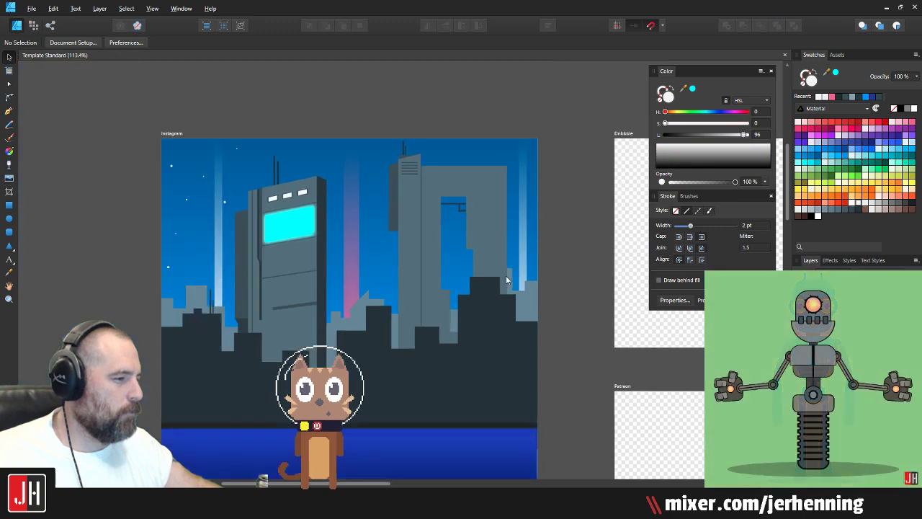
left_click_drag(504, 258, 490, 279)
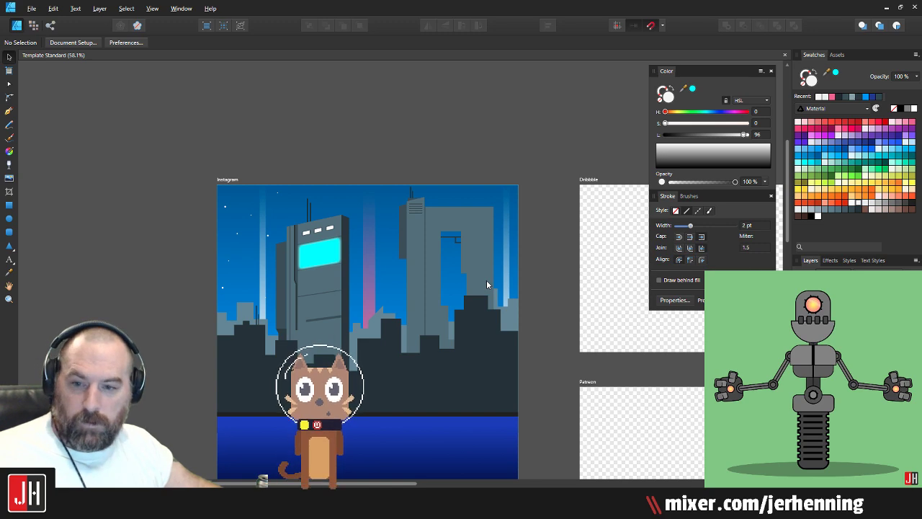
scroll(482, 281, "up", 5)
scroll(432, 223, "up", 8)
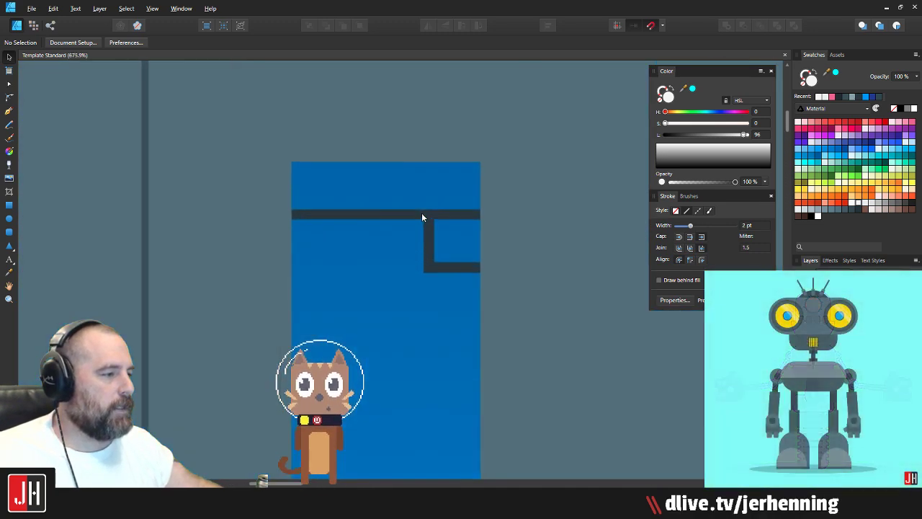
left_click(432, 225)
left_click(476, 301, "shift")
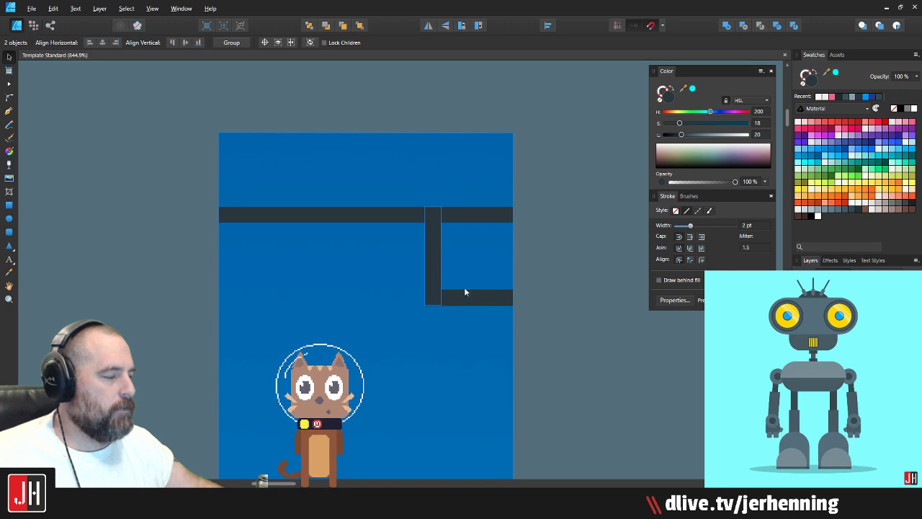
left_click(473, 300)
scroll(472, 300, "down", 5)
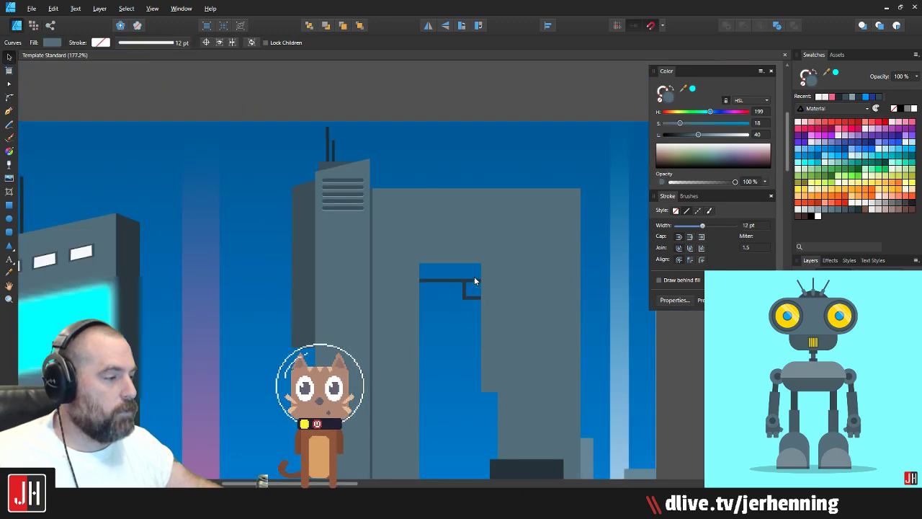
left_click(675, 356)
Step: Inspect the rounded vent slots near the top of the right-hand tower up close
scroll(343, 196, "up", 10)
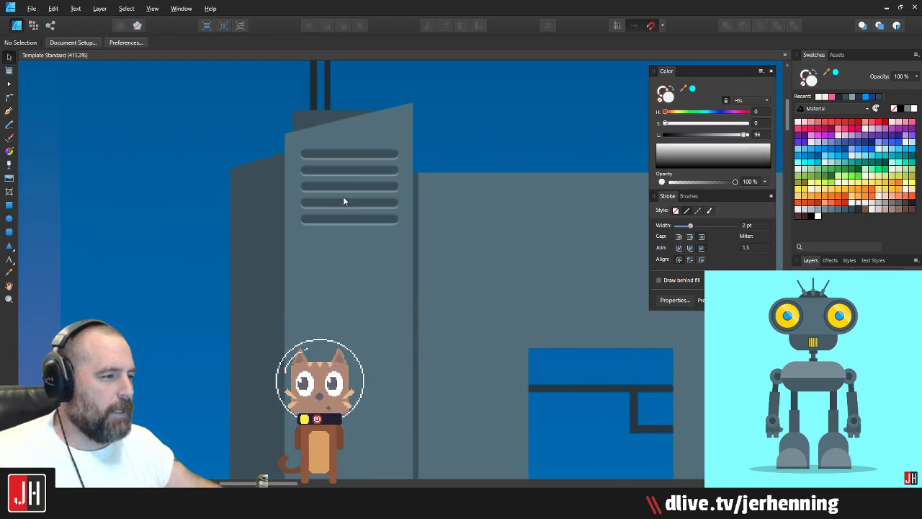
scroll(389, 249, "down", 1)
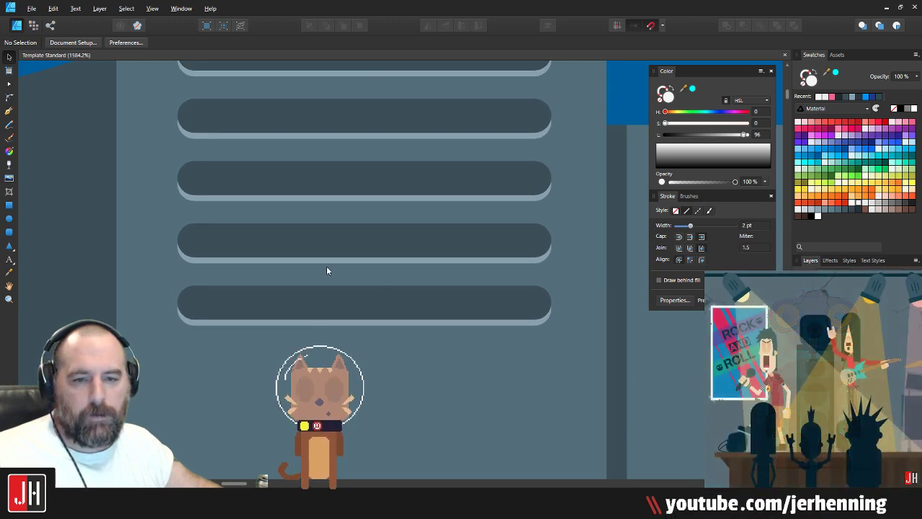
scroll(328, 266, "up", 2)
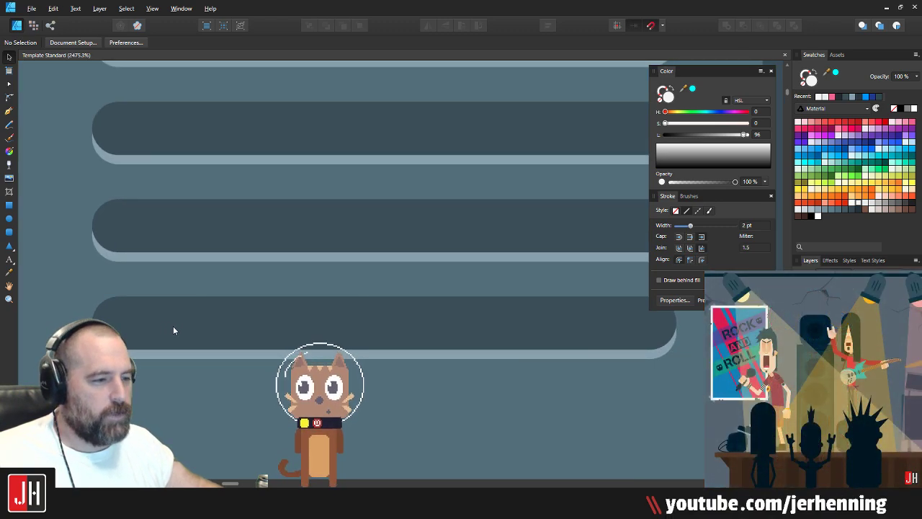
scroll(182, 326, "down", 10)
left_click_drag(212, 299, 290, 261)
scroll(290, 261, "down", 3)
left_click_drag(370, 237, 398, 176)
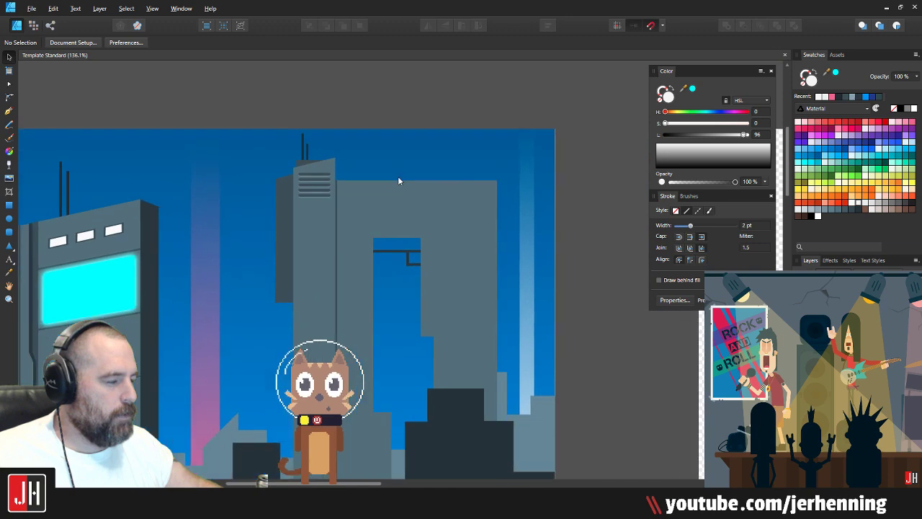
Step: Duplicate the right-hand tower's vertical seam line and rotate the copy to run horizontally across the tower below the pipes
scroll(364, 214, "up", 3)
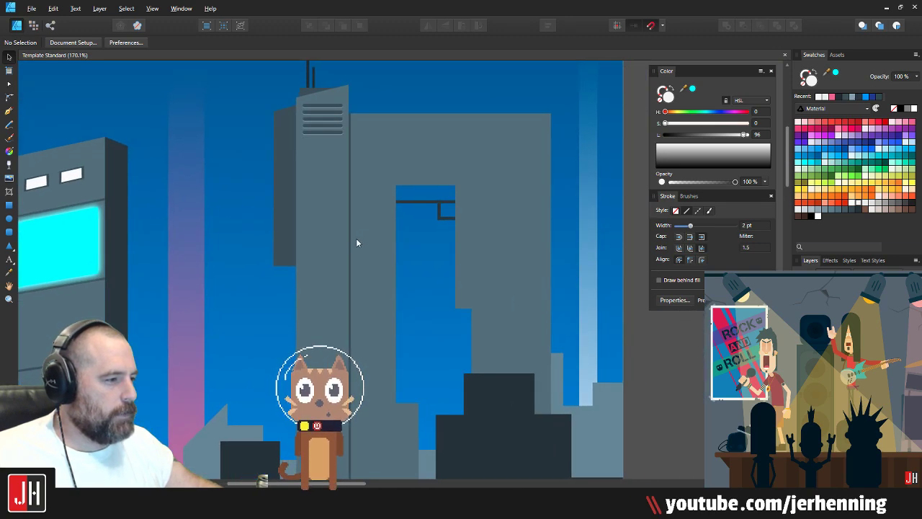
left_click(351, 241)
left_click_drag(351, 242, 522, 89)
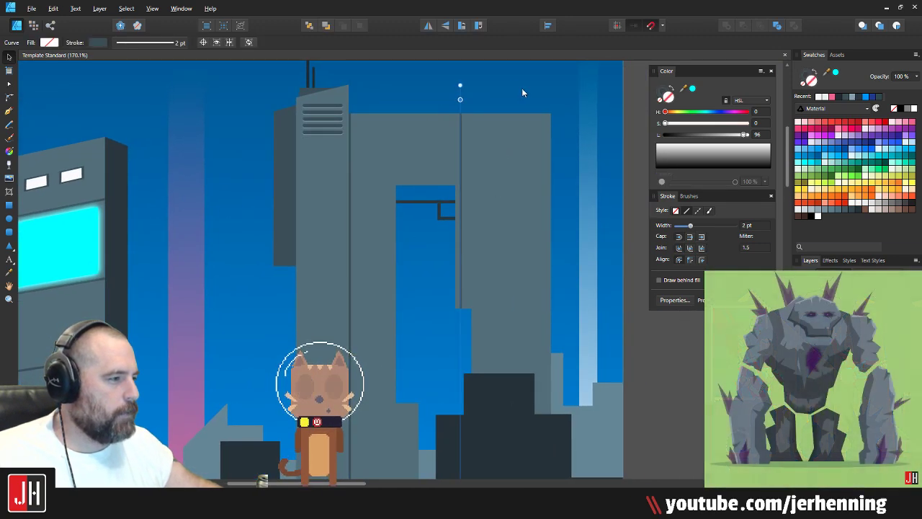
left_click_drag(461, 86, 322, 315)
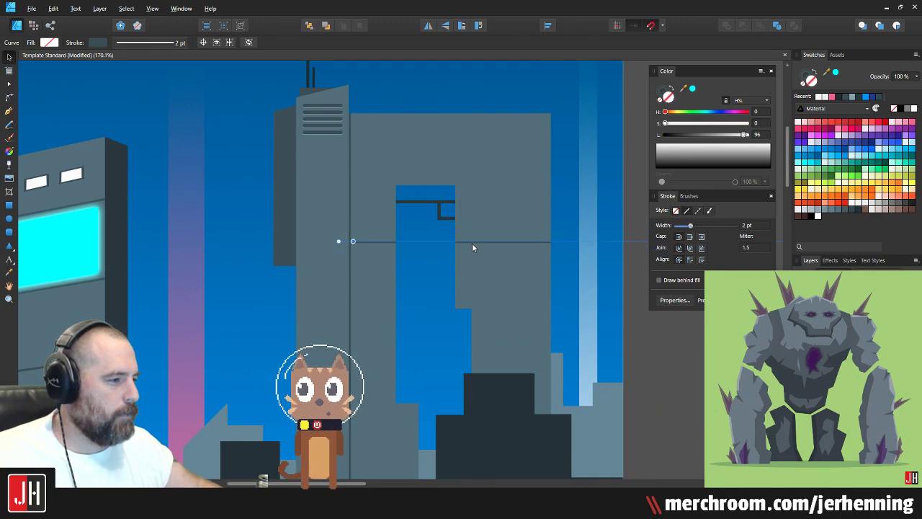
scroll(473, 245, "up", 5)
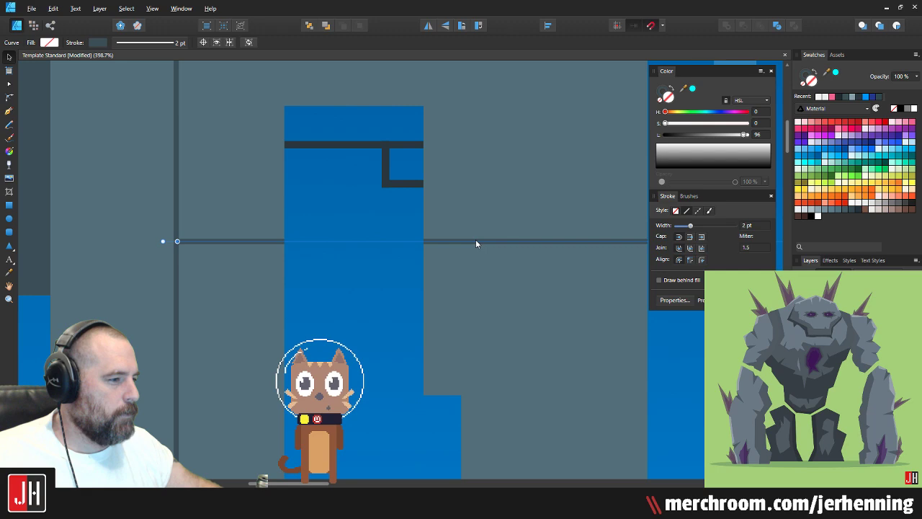
Step: Shorten the horizontal seam line to end at the tower's right edge by removing its excess length, and deselect it
scroll(474, 241, "down", 8)
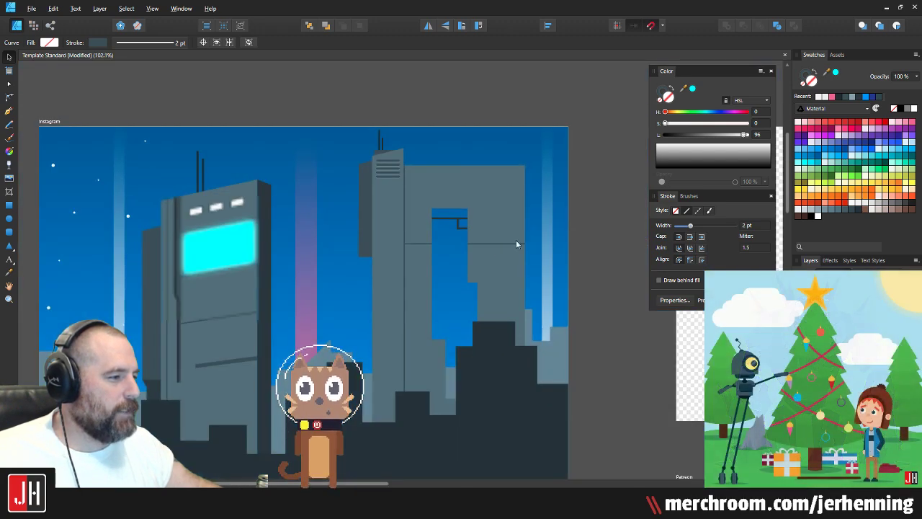
scroll(515, 243, "up", 4)
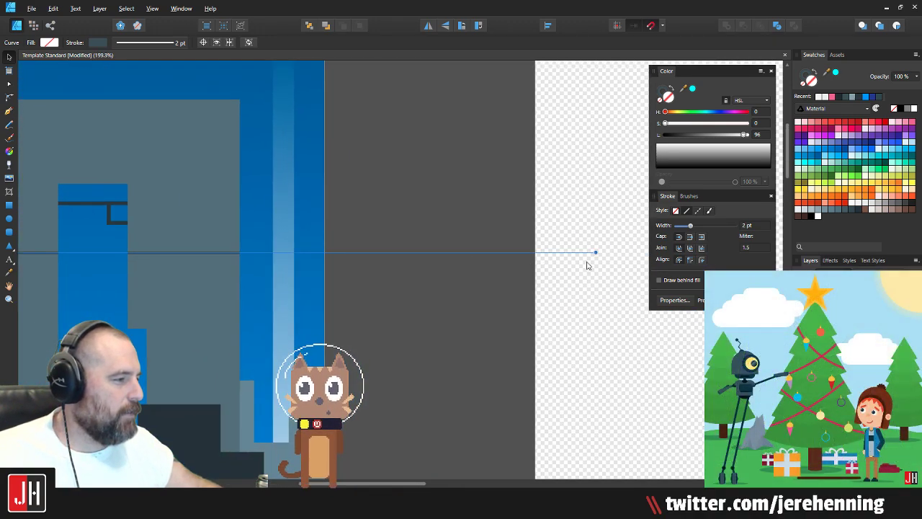
key("a")
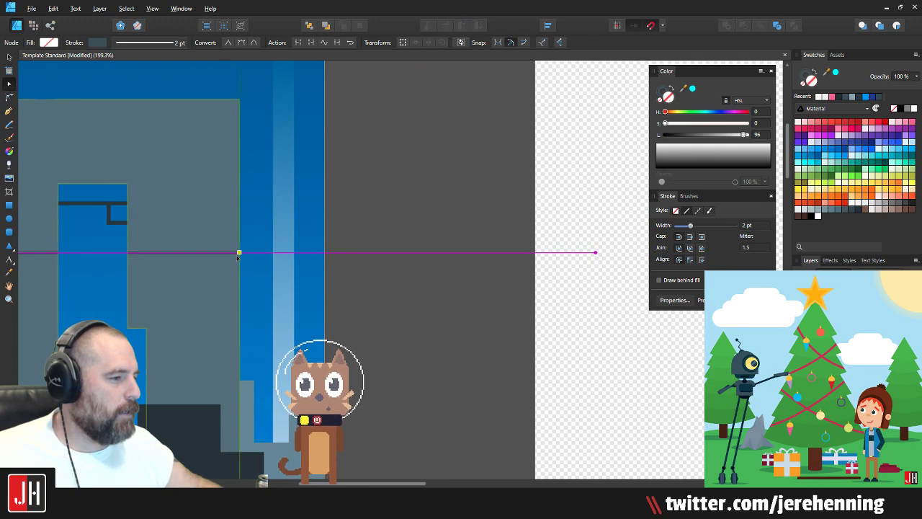
key("Delete")
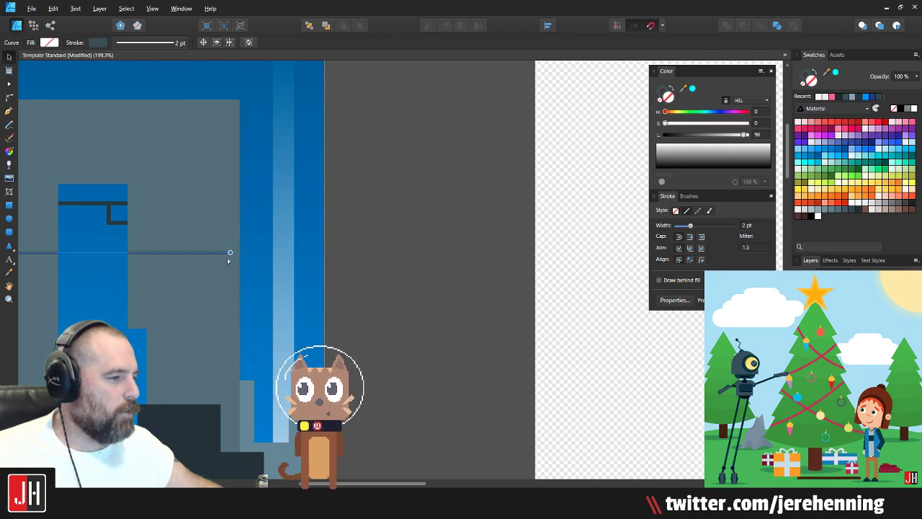
key("a")
left_click_drag(241, 253, 247, 253)
key("v")
left_click(385, 255)
scroll(319, 250, "down", 4)
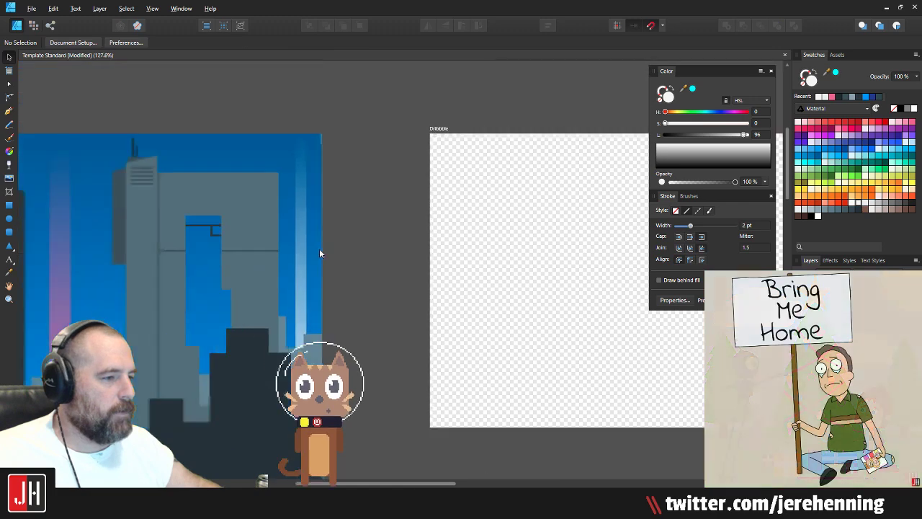
Step: Examine the horizontal seam line across the right-hand tower up close
left_click_drag(319, 250, 363, 235)
scroll(355, 242, "up", 4)
left_click(353, 243)
scroll(357, 244, "up", 4)
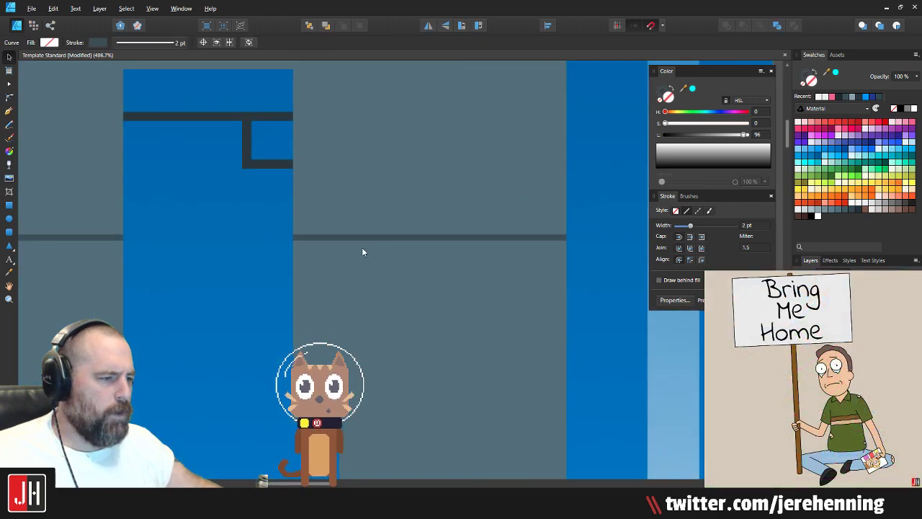
scroll(365, 231, "down", 5)
left_click(546, 260)
scroll(464, 267, "down", 3)
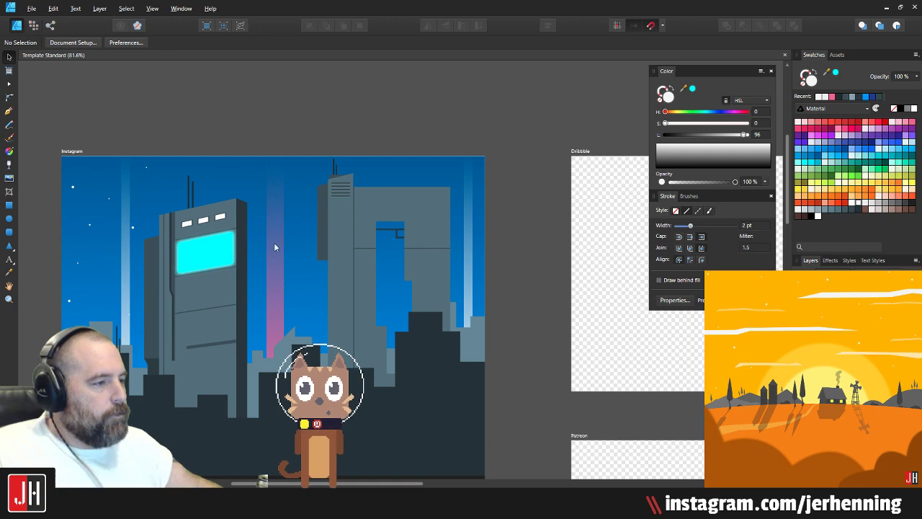
Step: Recolor the light beam beside the left-hand tower with the same cyan as the glowing screen, and deselect it
left_click_drag(295, 258, 312, 257)
scroll(314, 258, "left", 1)
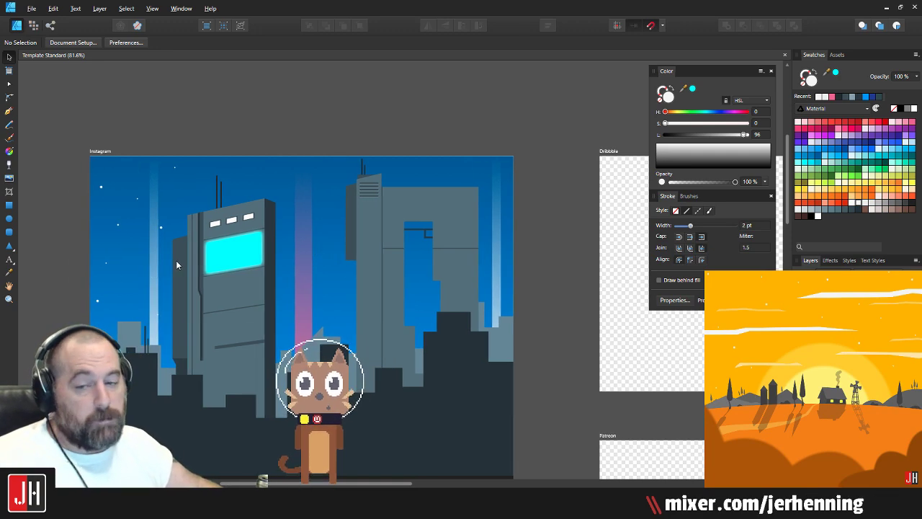
scroll(144, 294, "up", 3)
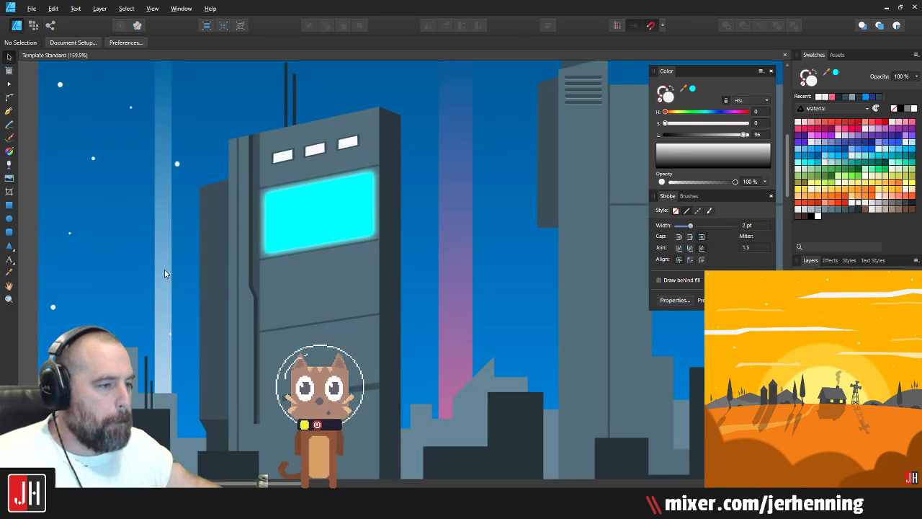
left_click(166, 273)
left_click(692, 88)
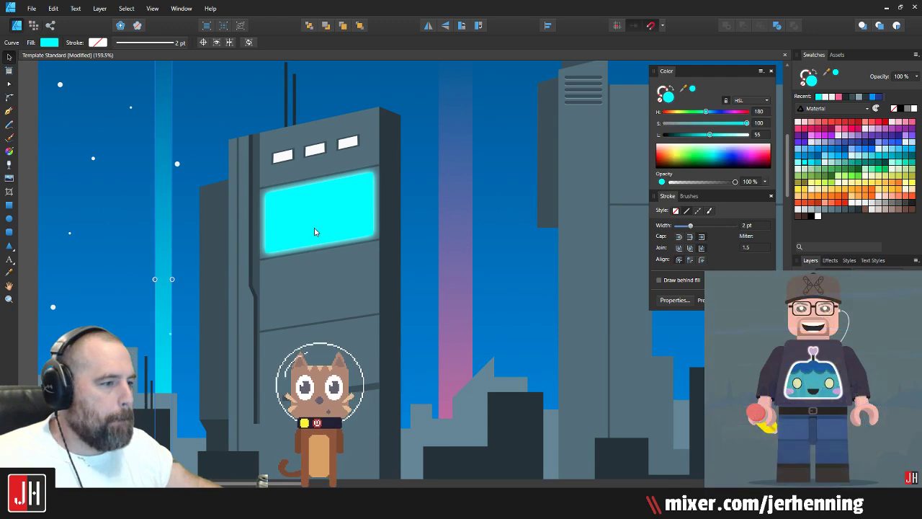
scroll(314, 230, "down", 1)
scroll(316, 230, "down", 6)
left_click(490, 298)
scroll(324, 241, "up", 4)
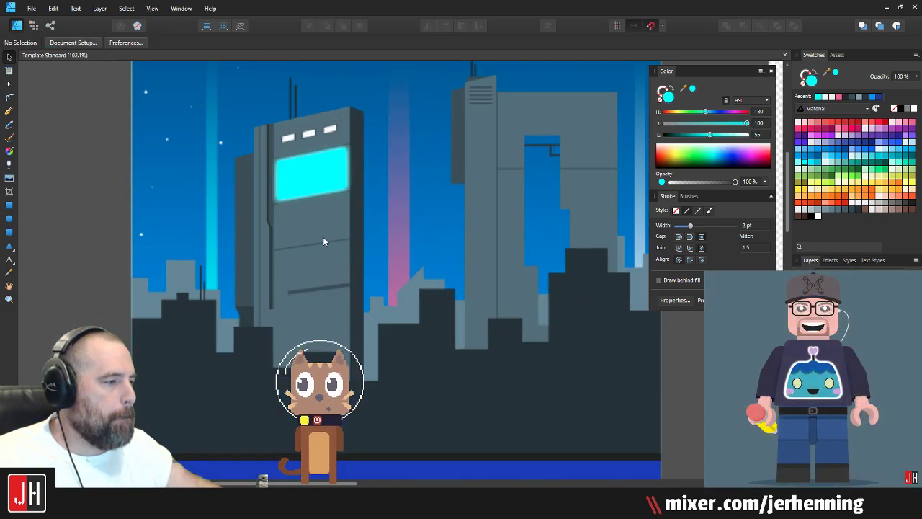
scroll(230, 251, "up", 1)
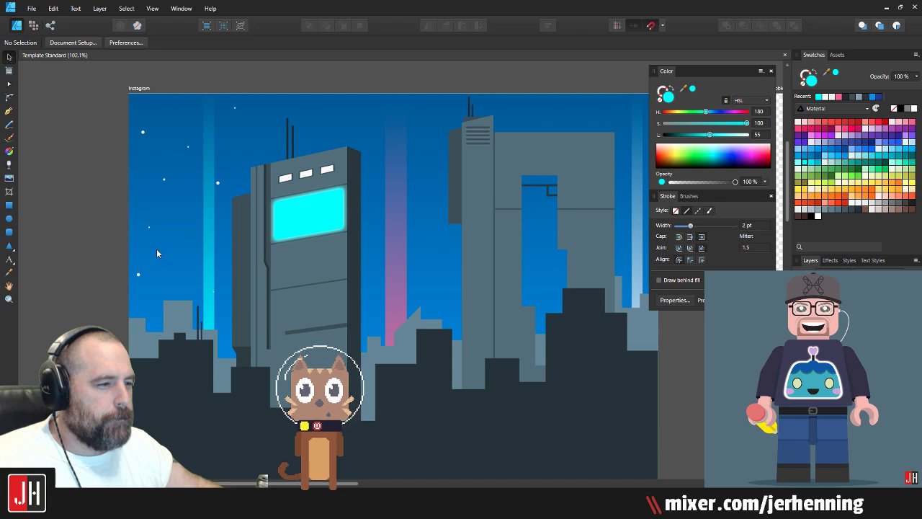
Step: Duplicate the lowest star at the sky's left edge, placing the copy up toward the cyan beam and resizing it to about 5.1 px
left_click(149, 228)
scroll(150, 227, "up", 4)
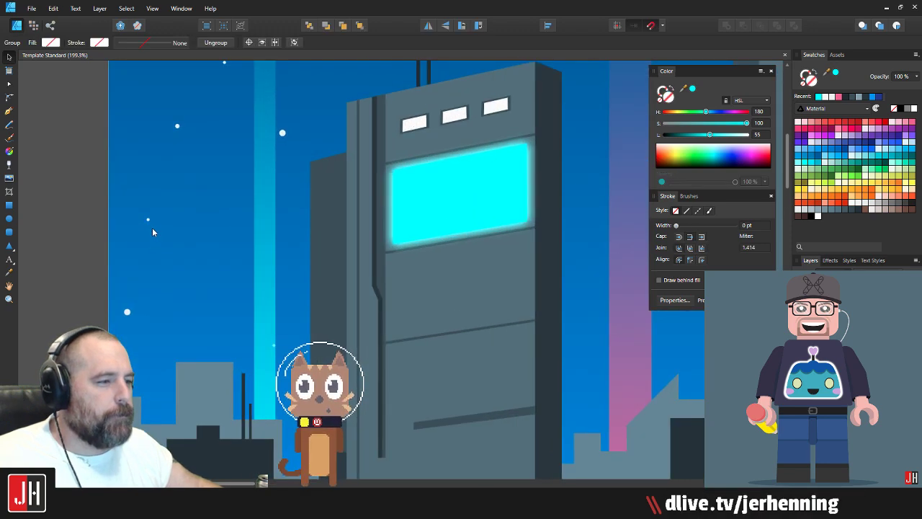
double_click(126, 313)
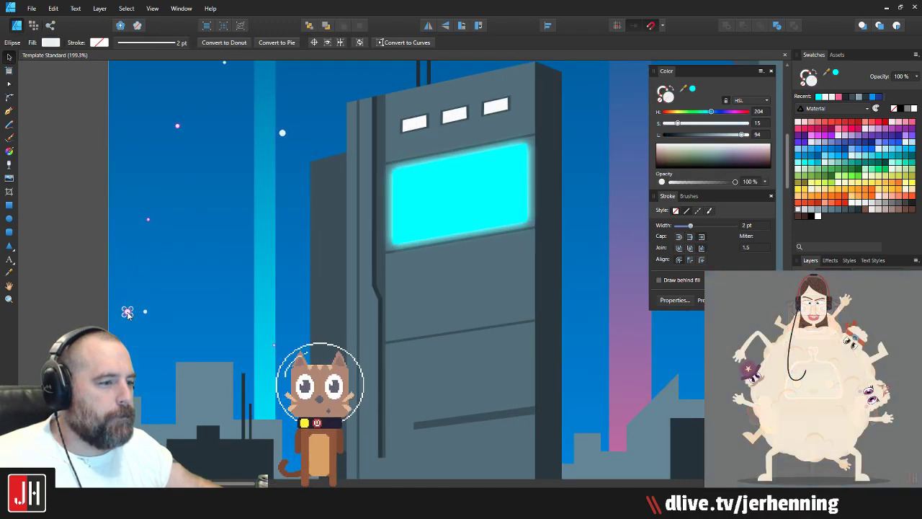
left_click_drag(127, 312, 226, 227)
scroll(226, 227, "up", 4)
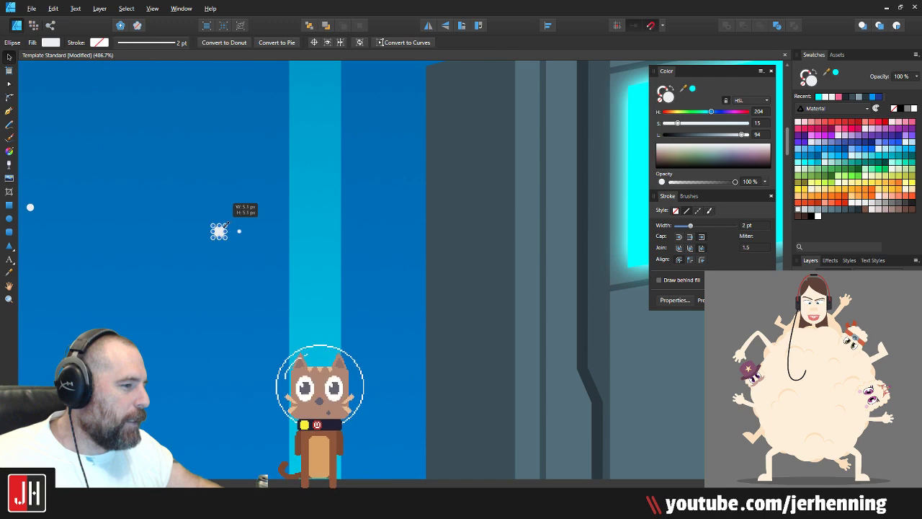
scroll(233, 235, "down", 7)
left_click(167, 251)
scroll(217, 280, "up", 2)
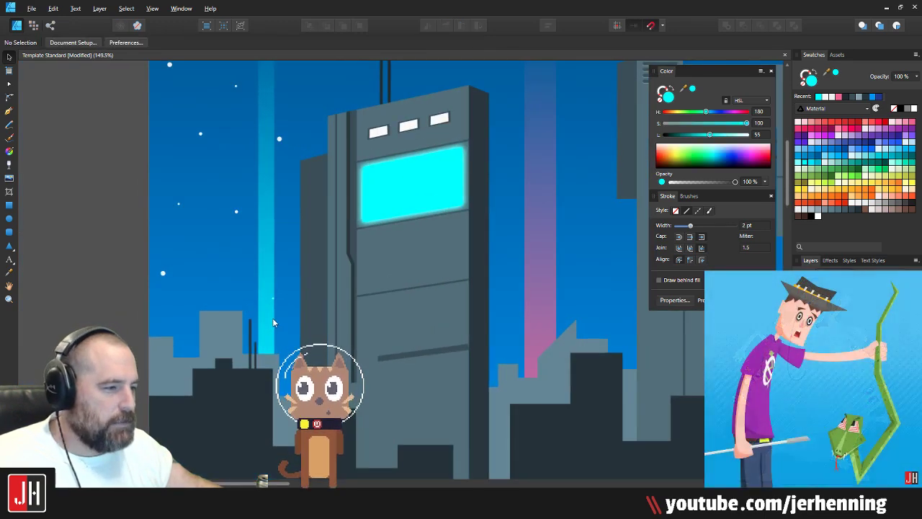
Step: Duplicate a star from the left-hand sky and place the copy low, just above the background buildings
scroll(272, 318, "up", 3)
left_click(202, 125)
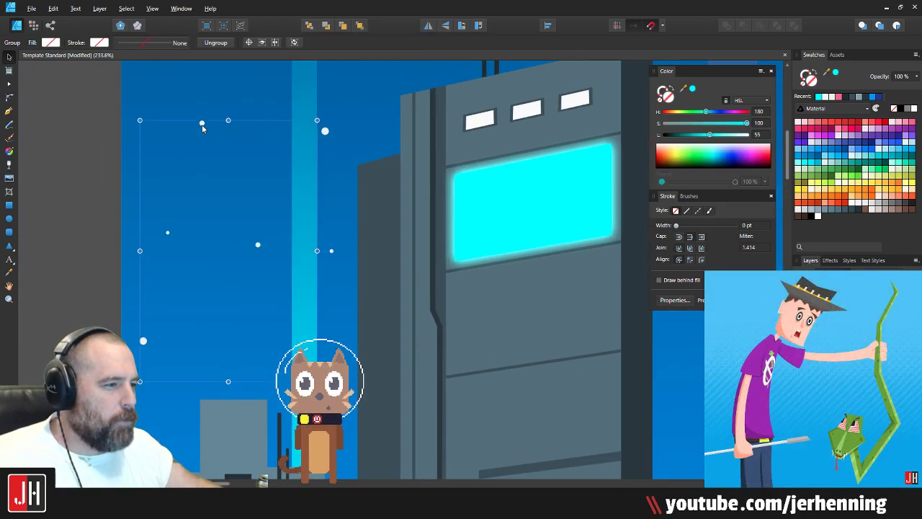
double_click(202, 124)
left_click_drag(202, 124, 172, 422)
left_click(57, 320)
scroll(121, 305, "down", 5)
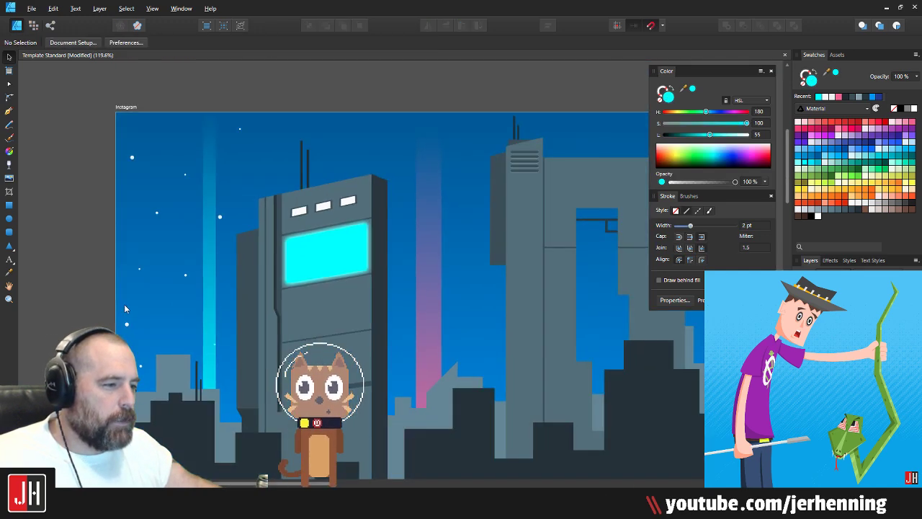
Step: Duplicate both left-hand star groups to fill the middle and right-hand parts of the sky, and save the document
left_click_drag(142, 256, 213, 240)
left_click_drag(230, 239, 193, 247)
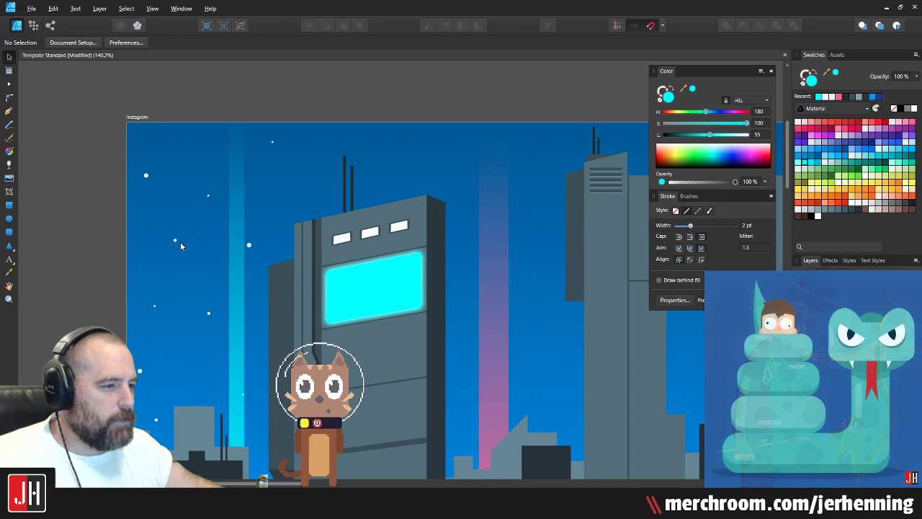
left_click(178, 242)
left_click(206, 195)
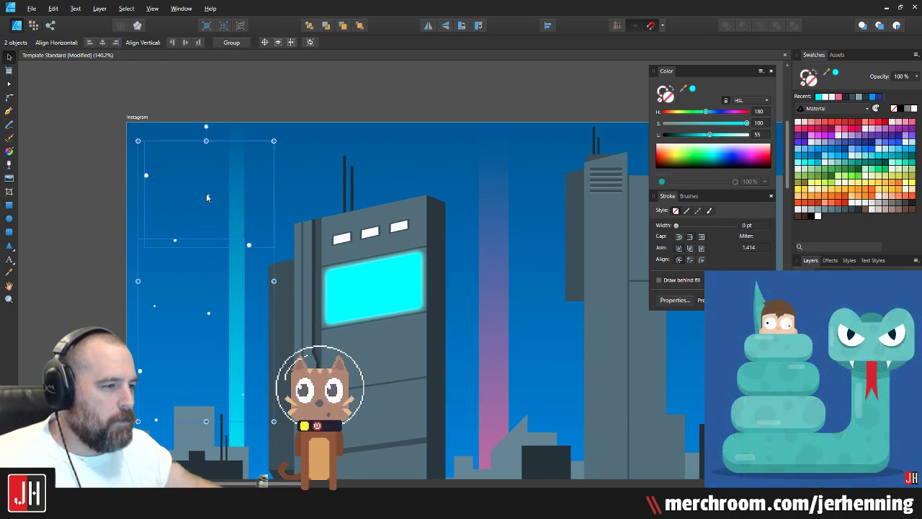
scroll(206, 195, "down", 4)
left_click_drag(206, 199, 448, 196)
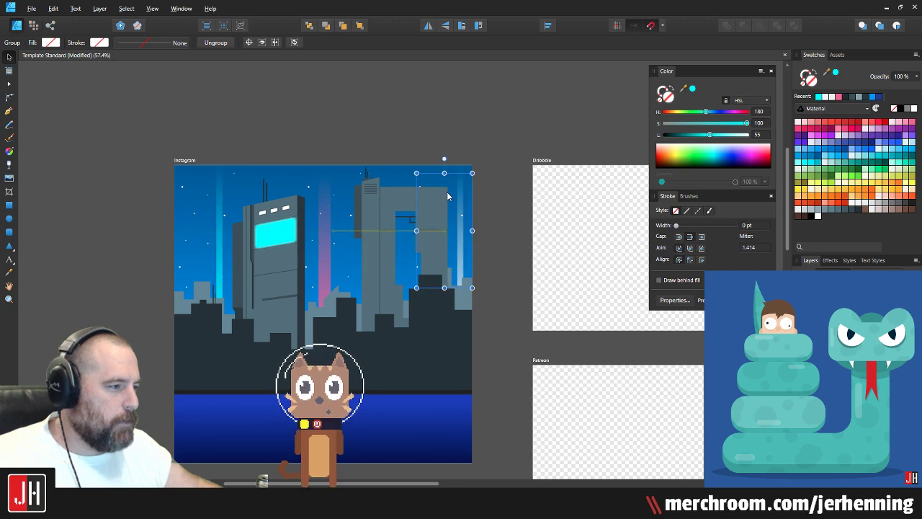
left_click(459, 136)
scroll(377, 233, "up", 3)
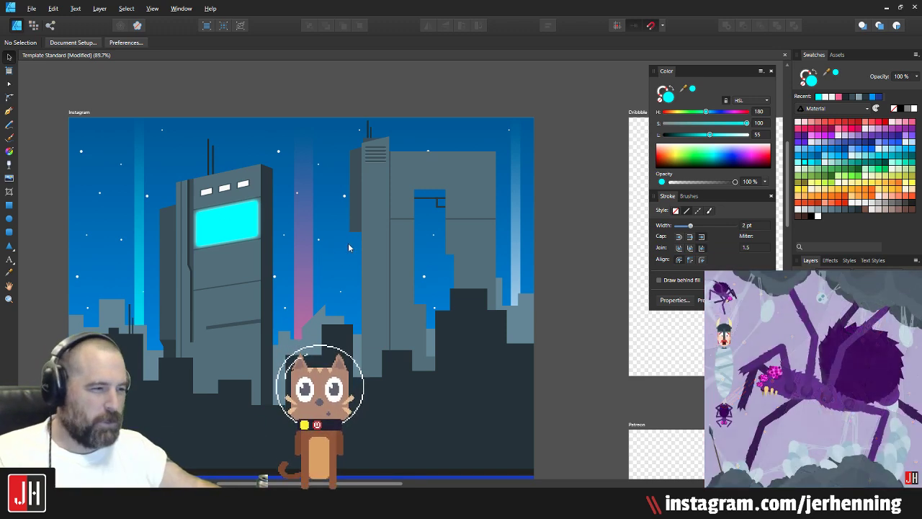
left_click_drag(226, 278, 280, 274)
scroll(281, 272, "up", 5)
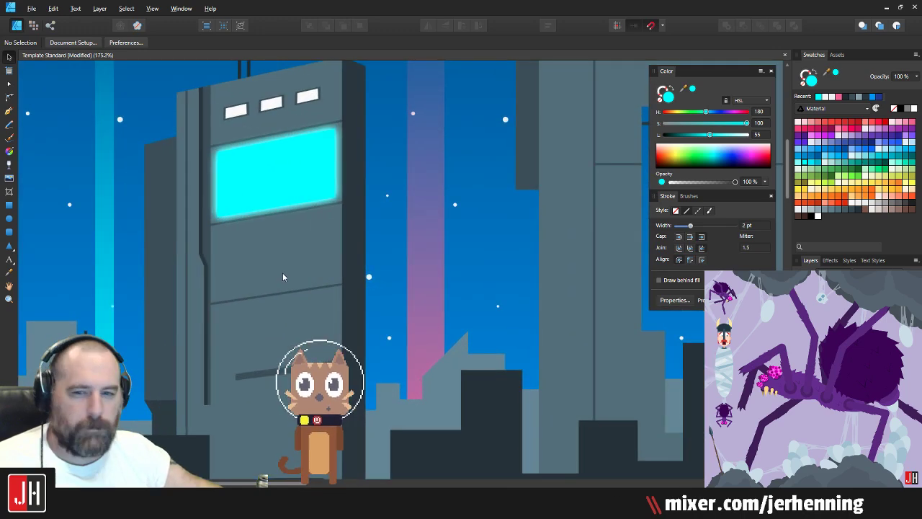
scroll(284, 270, "down", 5)
key("ctrl+s")
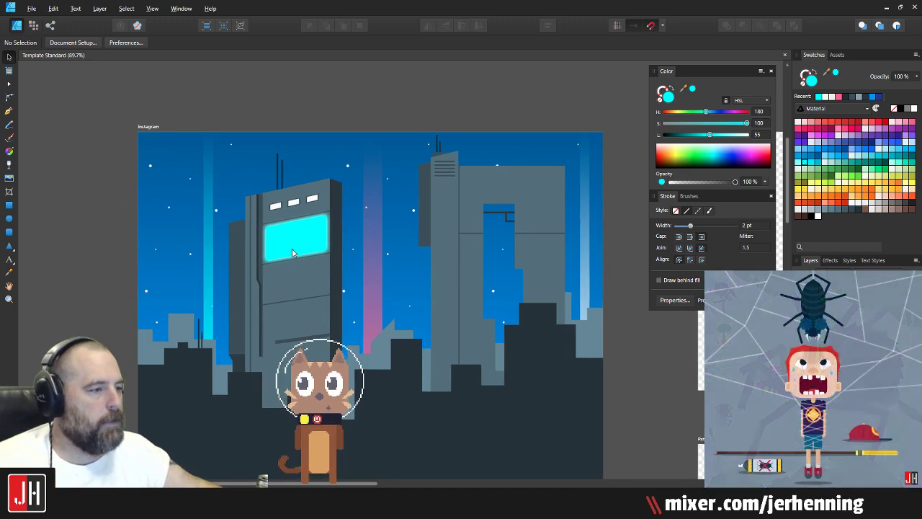
Step: Move the left-hand tower's seam line beneath the cyan screen slightly lower
scroll(292, 245, "up", 5)
scroll(306, 290, "up", 2)
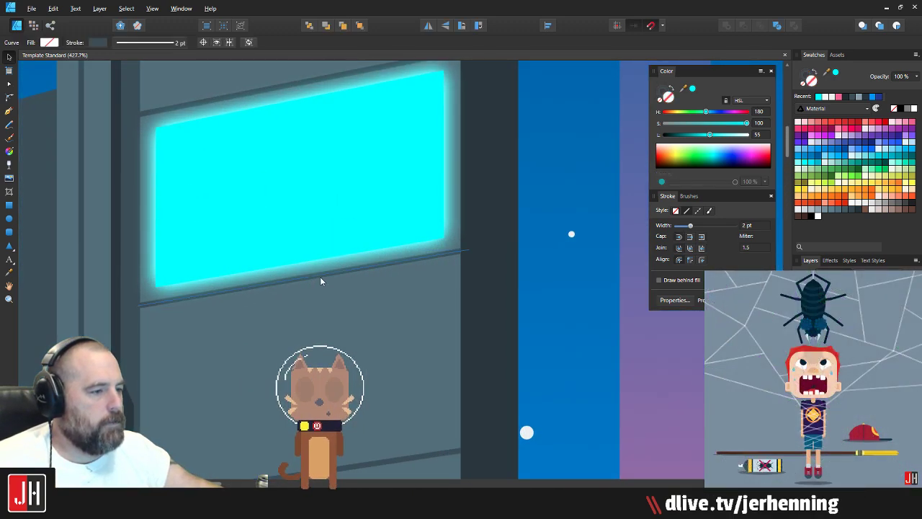
left_click(320, 277)
left_click_drag(336, 271, 337, 286)
Step: Shift the cyan screen slightly down between the two seam lines, and save the document
left_click(350, 195)
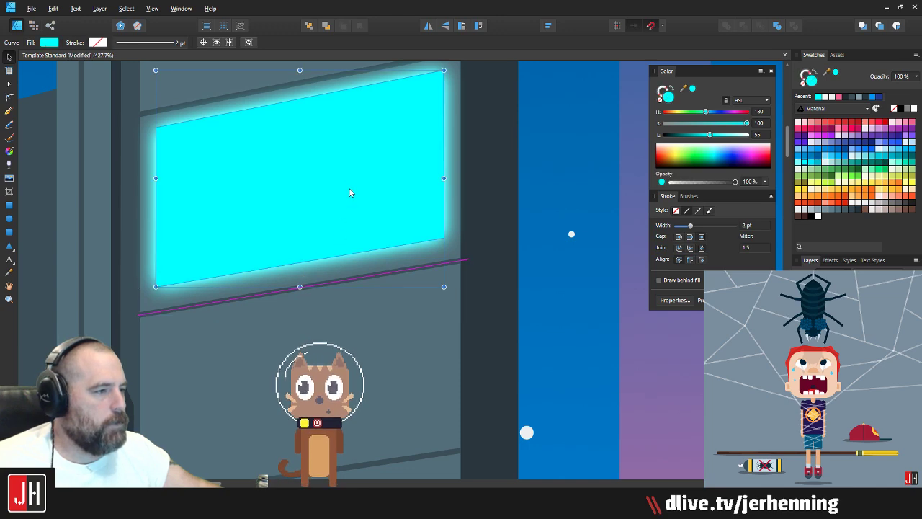
scroll(357, 205, "up", 2)
left_click_drag(353, 204, 354, 210)
left_click(540, 222)
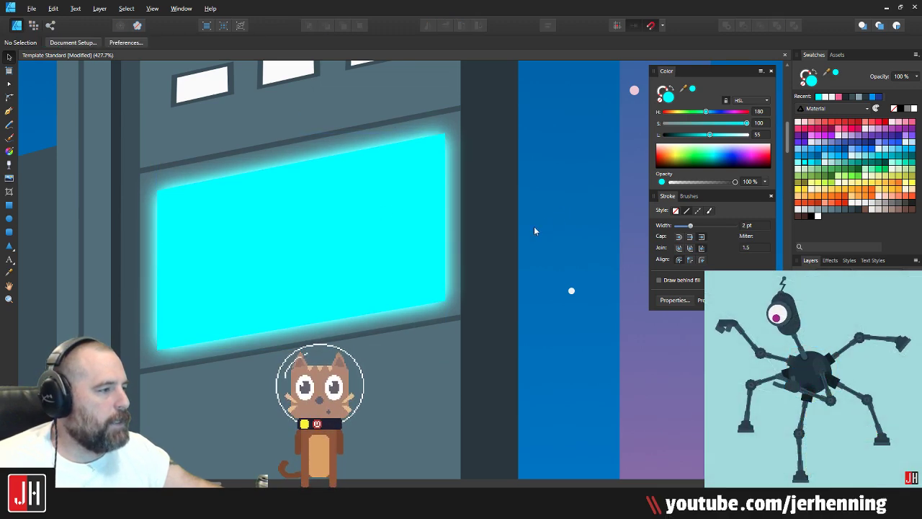
scroll(509, 261, "down", 6)
left_click_drag(509, 262, 384, 295)
key("ctrl+s")
scroll(346, 290, "up", 4)
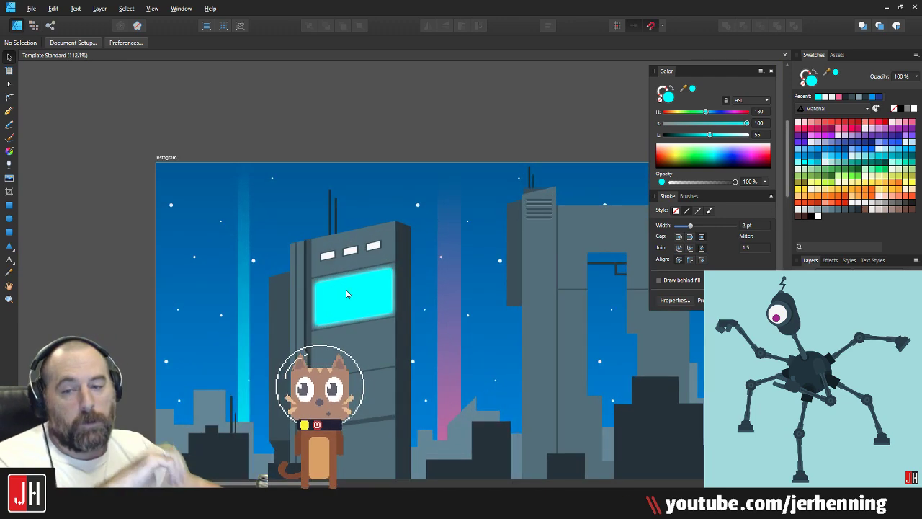
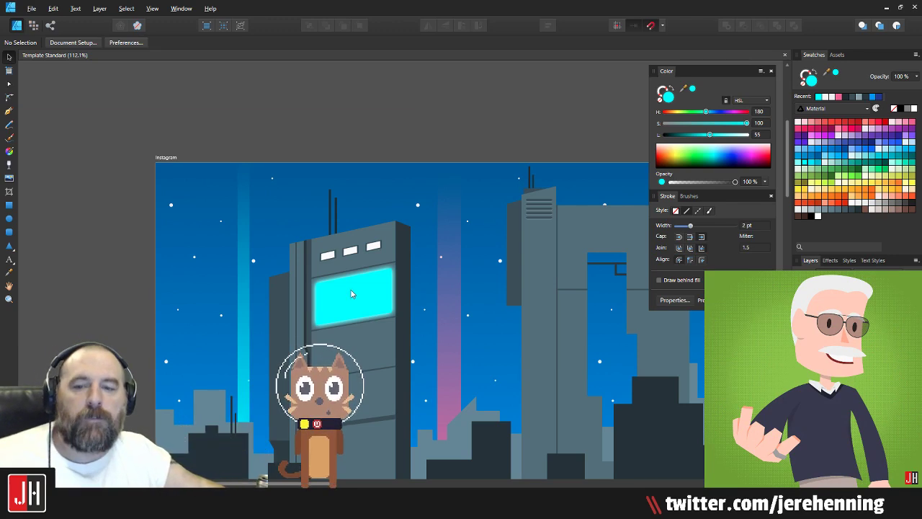
Step: Examine the left-hand tower, from the plain area beneath the cyan screen up to its top windows
left_click_drag(442, 309, 336, 236)
left_click_drag(207, 298, 351, 303)
scroll(332, 348, "up", 3)
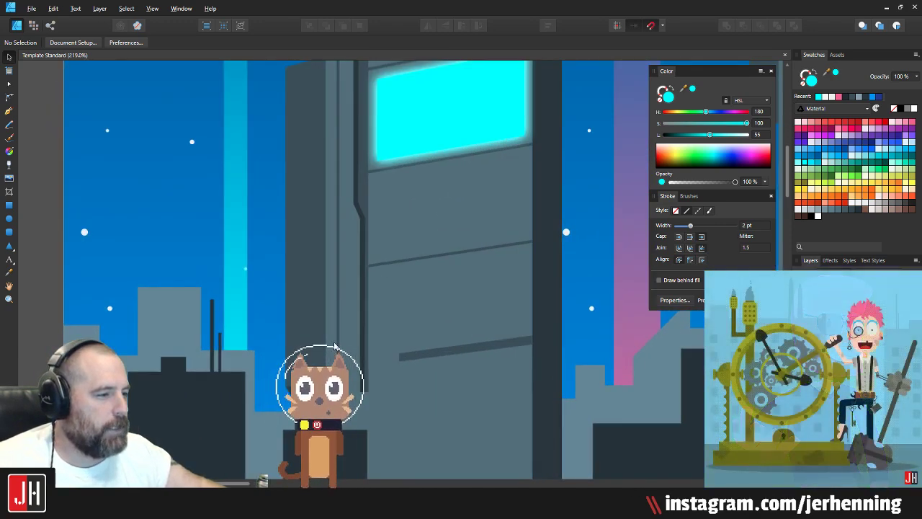
scroll(377, 242, "down", 4)
left_click_drag(507, 302, 343, 324)
scroll(315, 311, "up", 5)
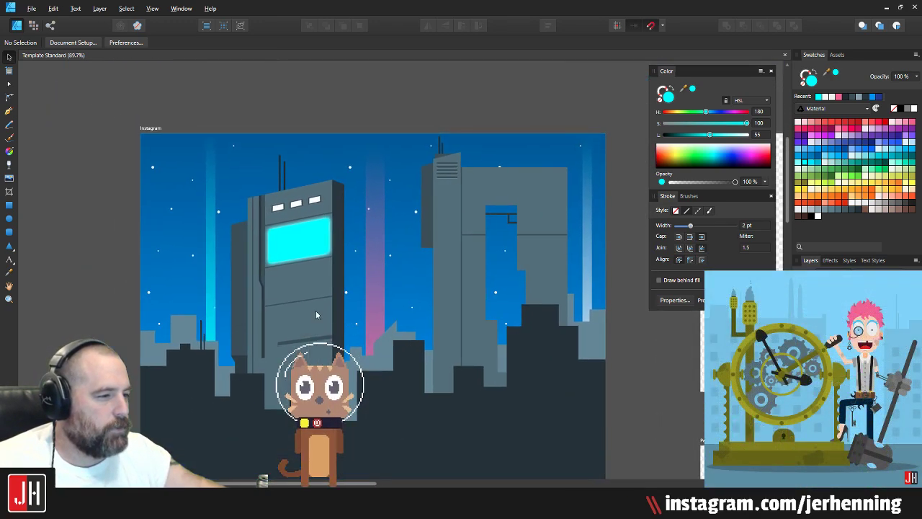
scroll(261, 274, "up", 2)
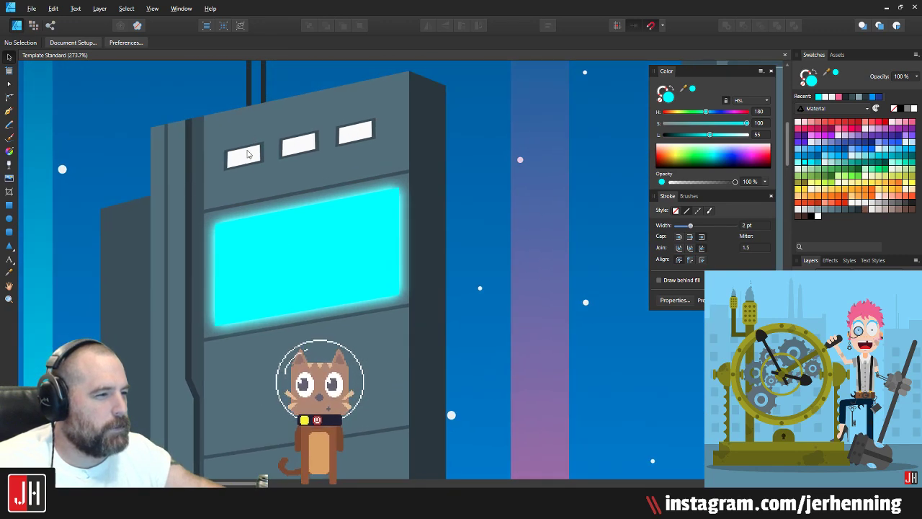
Step: Duplicate the left-hand tower's three white top windows and place the copies in a row beneath the cyan screen
left_click(249, 154)
left_click(288, 148, "shift")
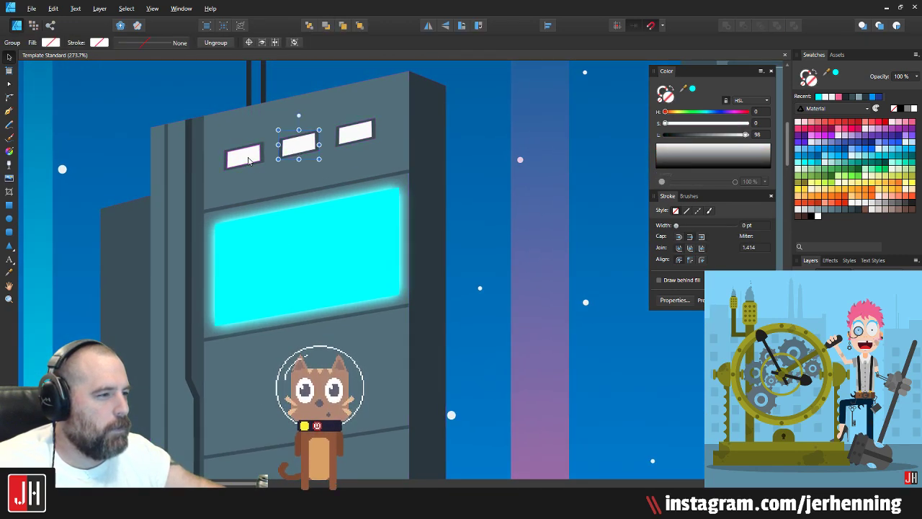
left_click(353, 138, "shift")
key("ctrl+j")
left_click_drag(352, 138, 353, 381)
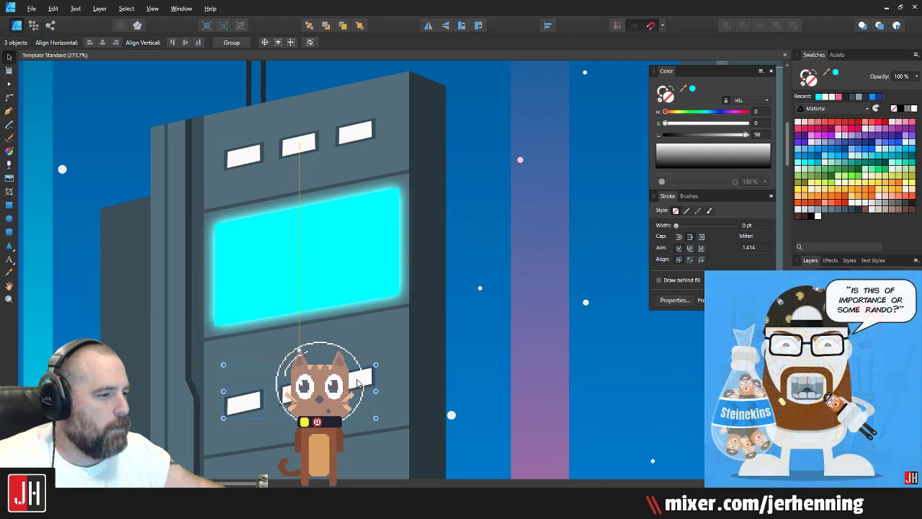
left_click_drag(300, 346, 303, 346)
Step: Duplicate the lower window row to form a second row beneath it, and shift both rows slightly down
scroll(317, 378, "up", 3)
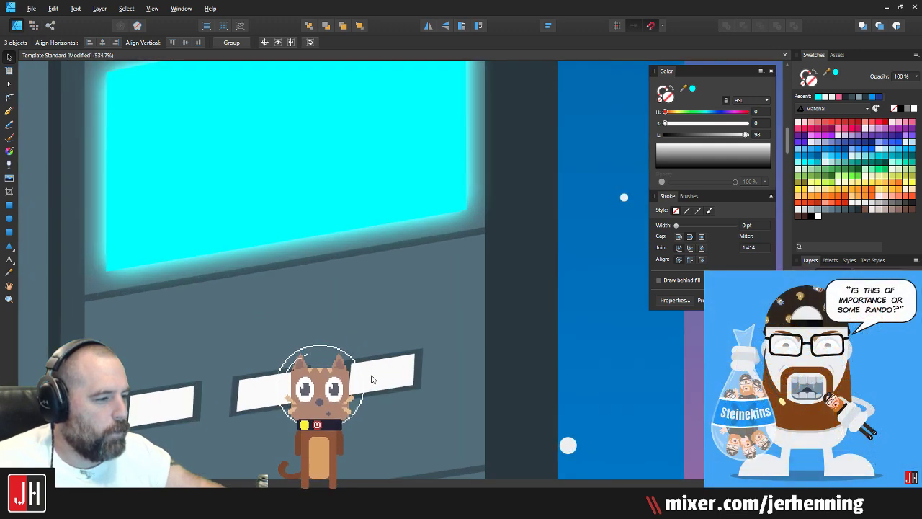
left_click_drag(372, 377, 367, 435)
left_click(176, 328, "shift")
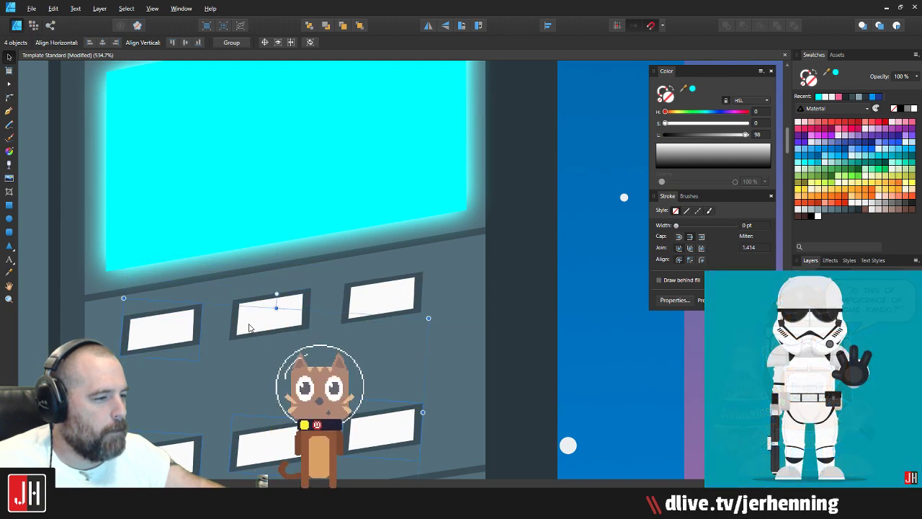
left_click(264, 321, "shift")
left_click(377, 305, "shift")
left_click_drag(377, 304, 378, 311)
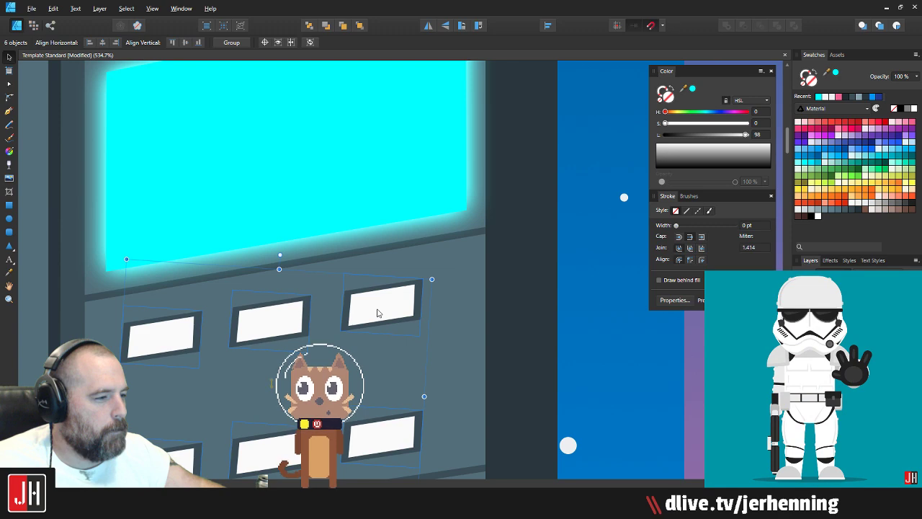
Step: Move the upper of the two new window rows slightly down, closer to the lower row
left_click(370, 316)
left_click(279, 323, "shift")
left_click(178, 335, "shift")
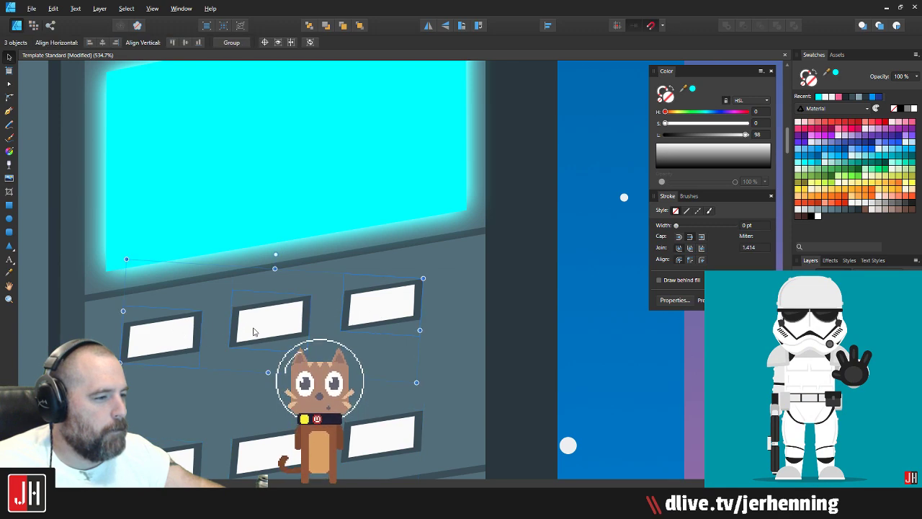
left_click_drag(254, 328, 255, 345)
Step: Shift all six windows beneath the cyan screen slightly up together to centre them between the seam lines
left_click(409, 444, "shift")
left_click(277, 457, "shift")
left_click(184, 461, "shift")
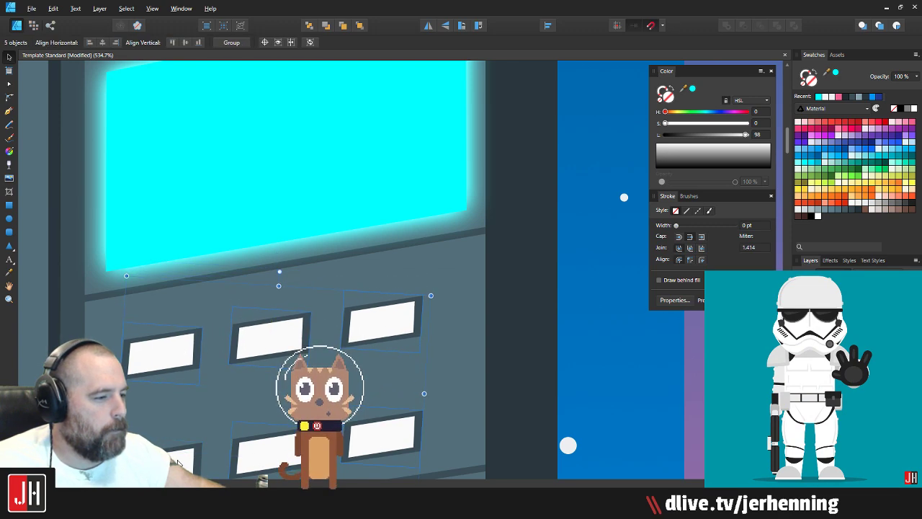
left_click_drag(282, 458, 283, 449)
scroll(284, 451, "down", 11)
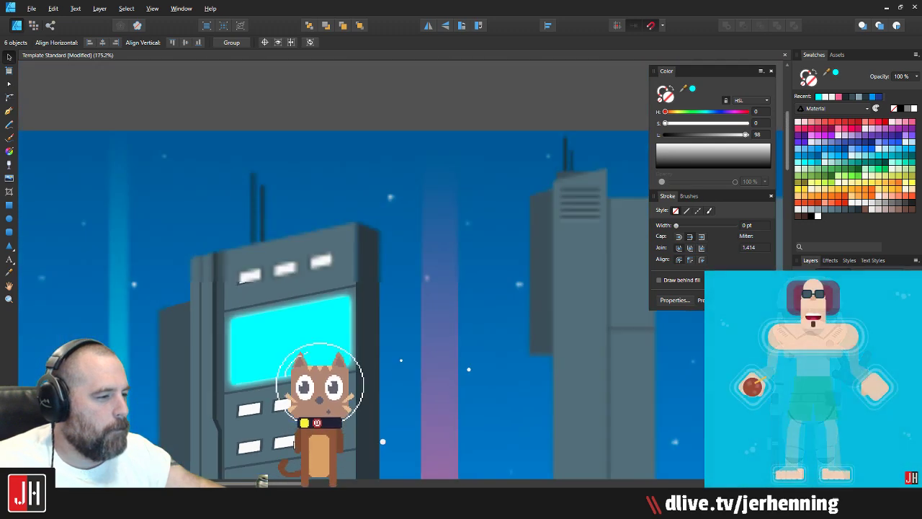
Step: Examine the left-hand tower and its window rows around the cyan screen
key("ctrl+d")
scroll(261, 445, "up", 6)
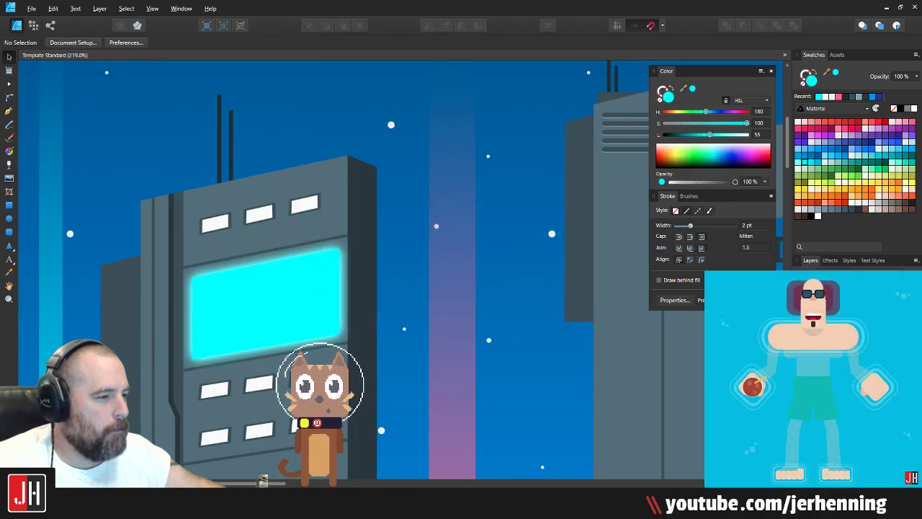
scroll(294, 321, "up", 2)
left_click_drag(299, 345, 346, 268)
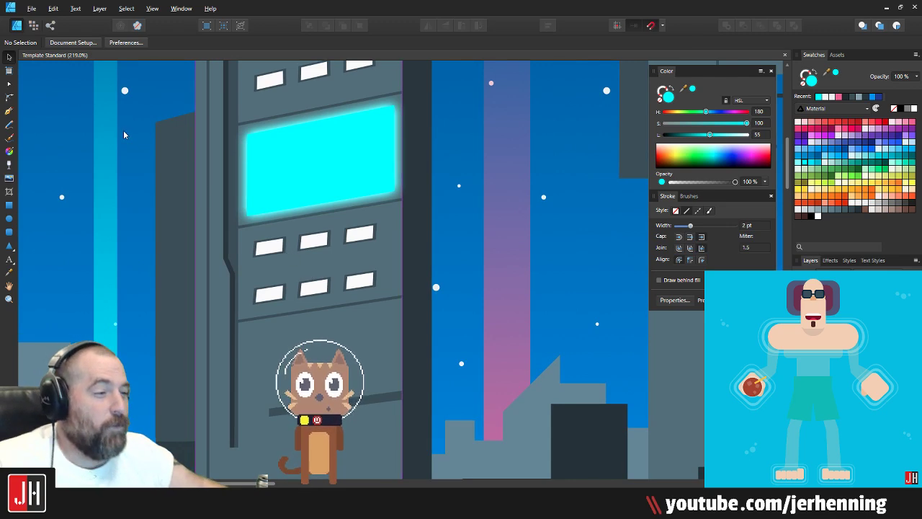
scroll(172, 159, "up", 2)
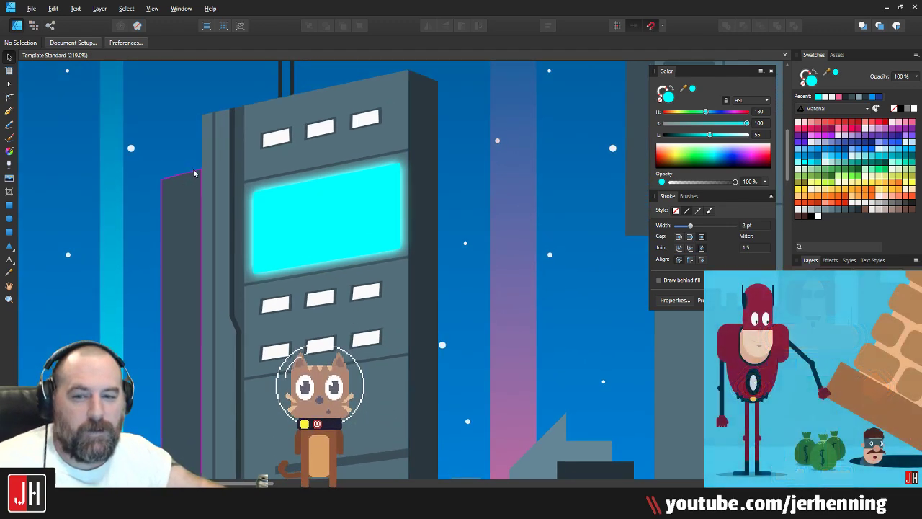
scroll(266, 216, "down", 1)
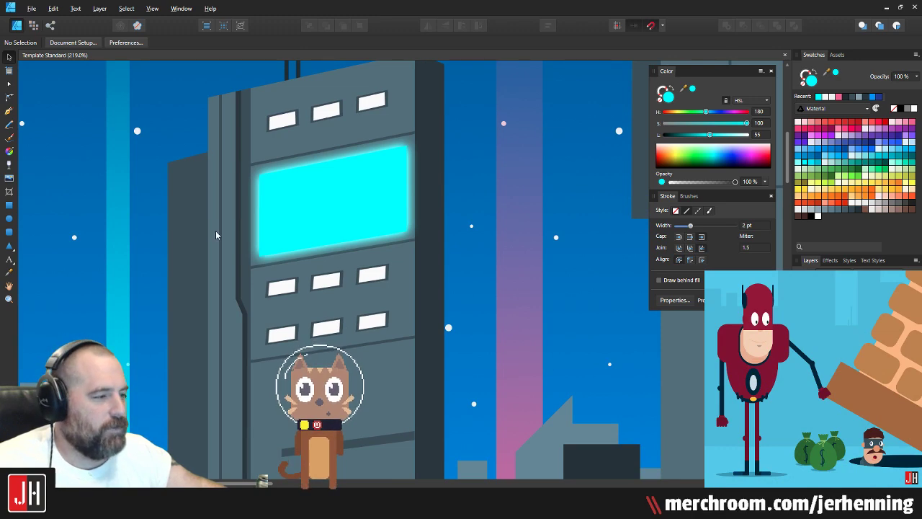
scroll(216, 230, "down", 4)
scroll(287, 272, "up", 5)
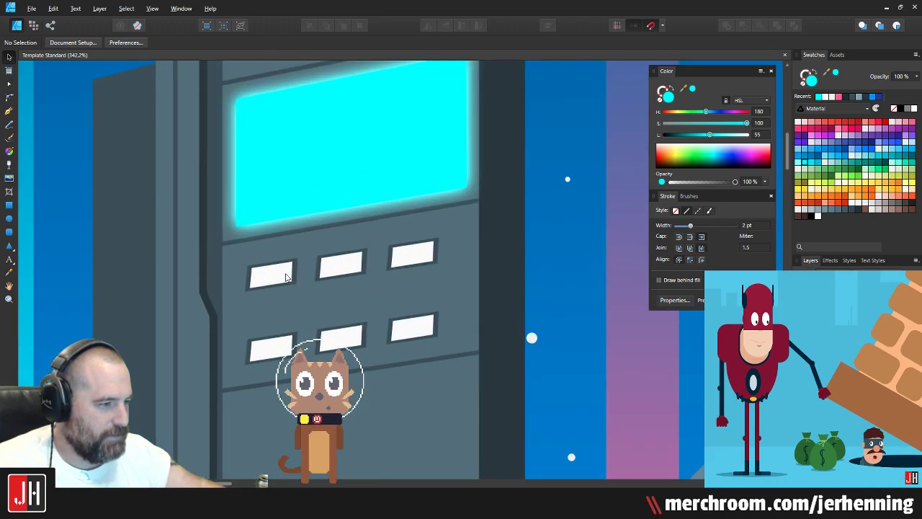
Step: Delete the six white windows in the two rows beneath the cyan screen
left_click(283, 274)
double_click(282, 274)
left_click(342, 265, "shift")
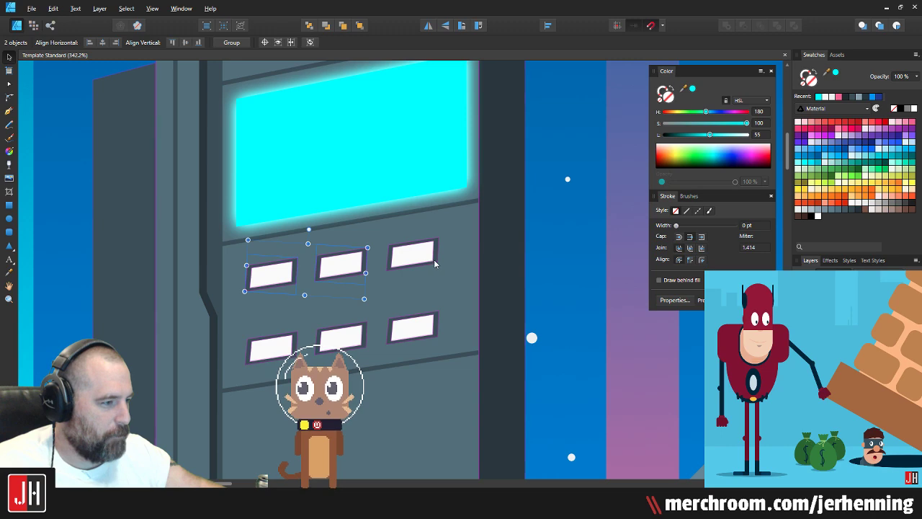
left_click(428, 260, "shift")
left_click(419, 324, "shift")
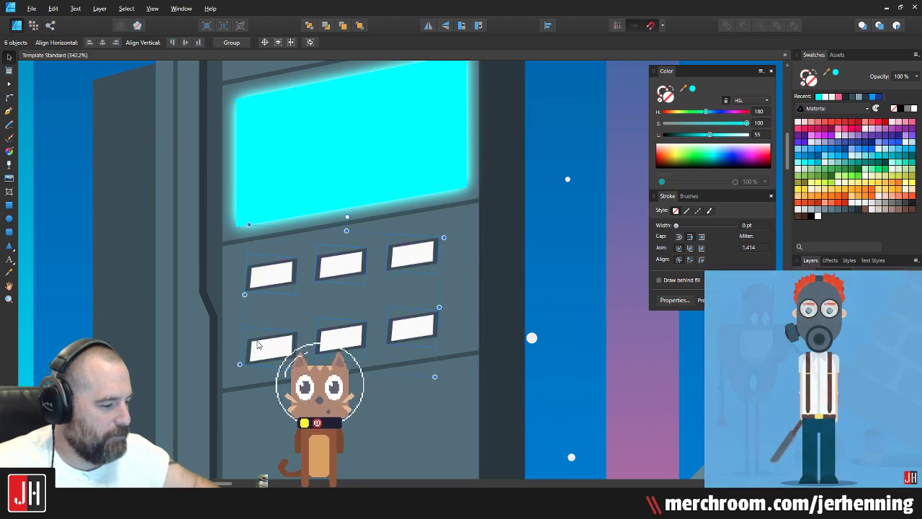
key("Delete")
Step: Examine the left-hand tower's remaining details against the rest of the skyline
scroll(257, 340, "down", 2)
scroll(230, 319, "down", 3)
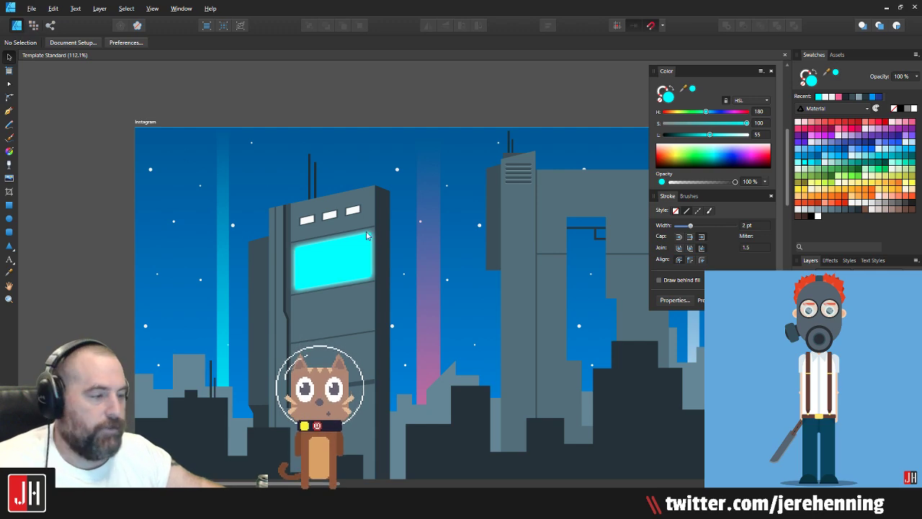
left_click_drag(408, 201, 260, 160)
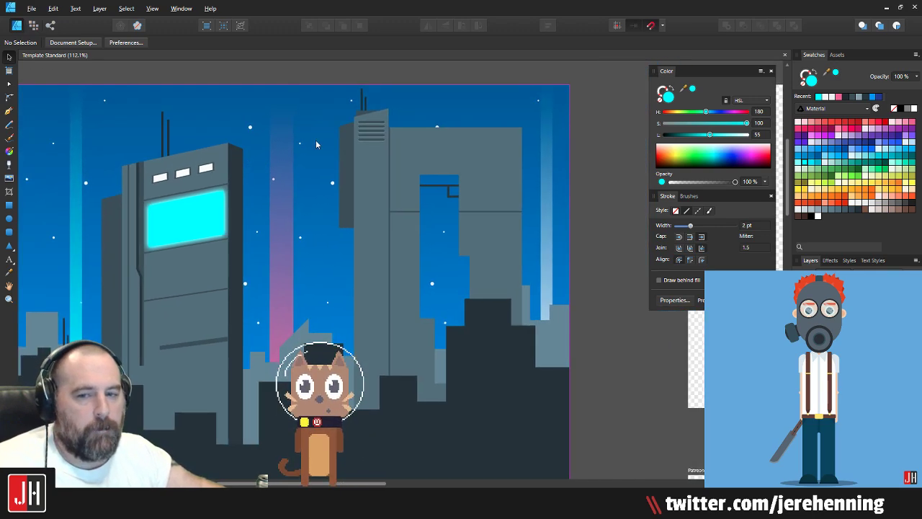
left_click_drag(333, 144, 275, 185)
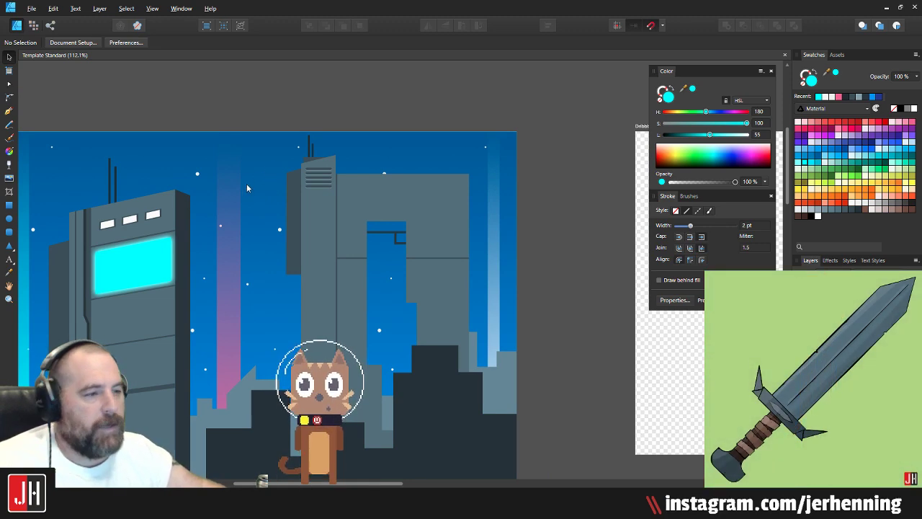
left_click_drag(240, 176, 337, 160)
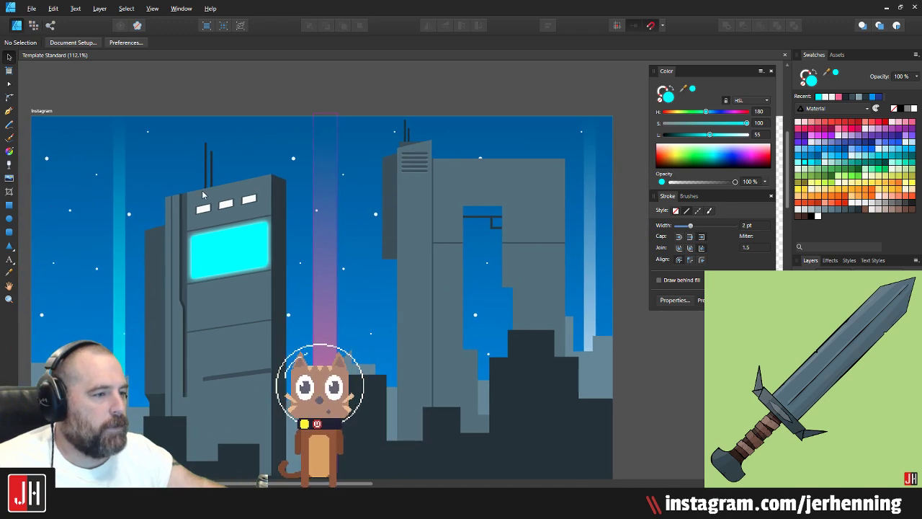
scroll(210, 286, "up", 2)
left_click_drag(212, 286, 312, 254)
scroll(313, 255, "down", 3)
left_click_drag(335, 283, 344, 260)
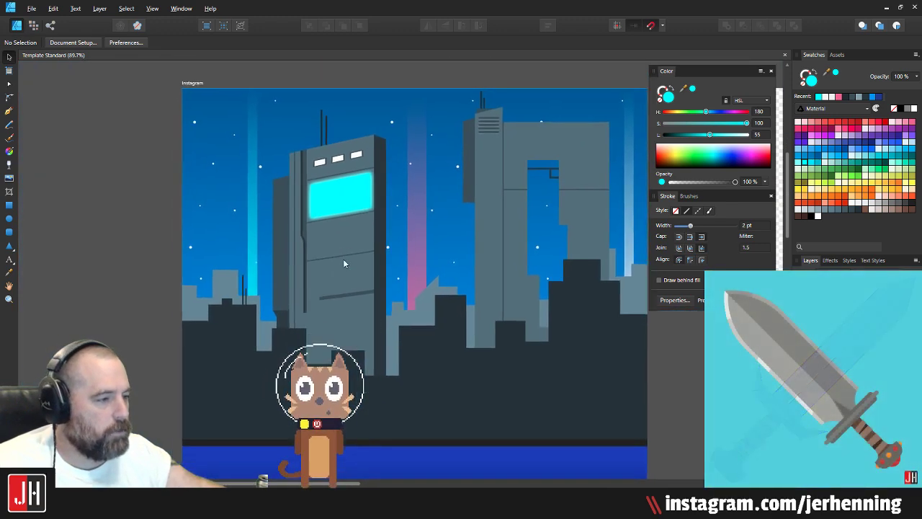
scroll(335, 278, "up", 4)
scroll(300, 301, "down", 1)
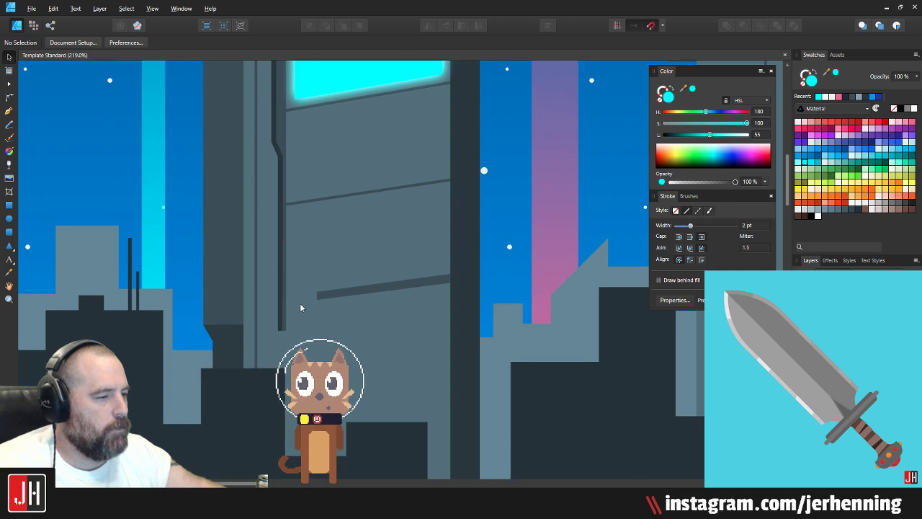
Step: Duplicate the tower's lower seam line below the thick slanted bar and extend its left end to the vertical seam line
left_click_drag(368, 201, 362, 355)
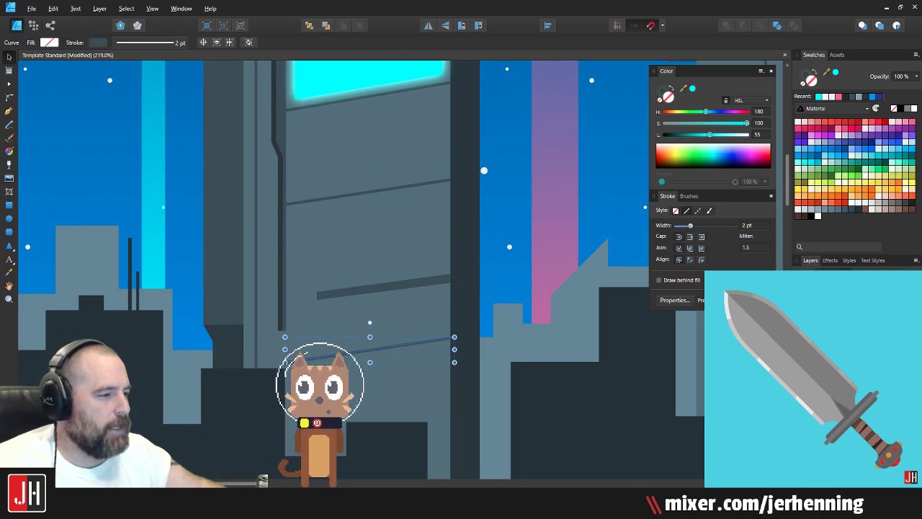
key("a")
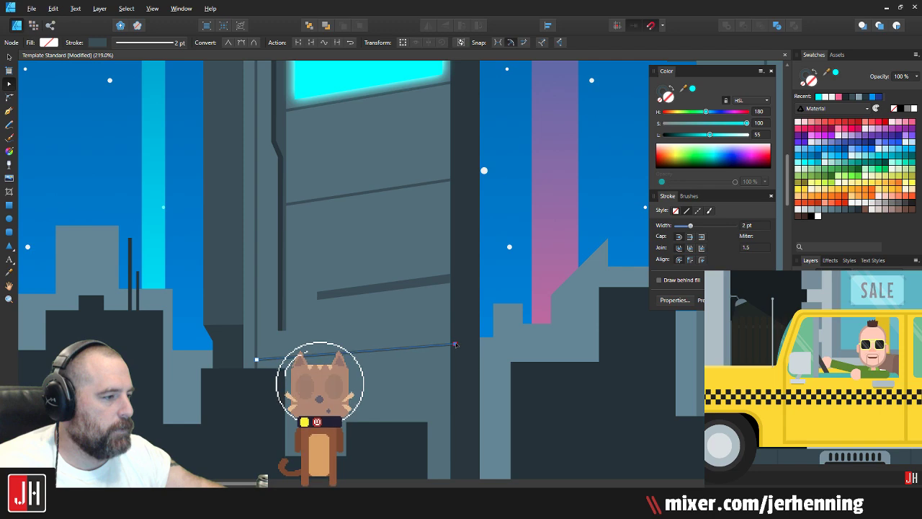
key("v")
key("ctrl+d")
scroll(462, 285, "down", 8)
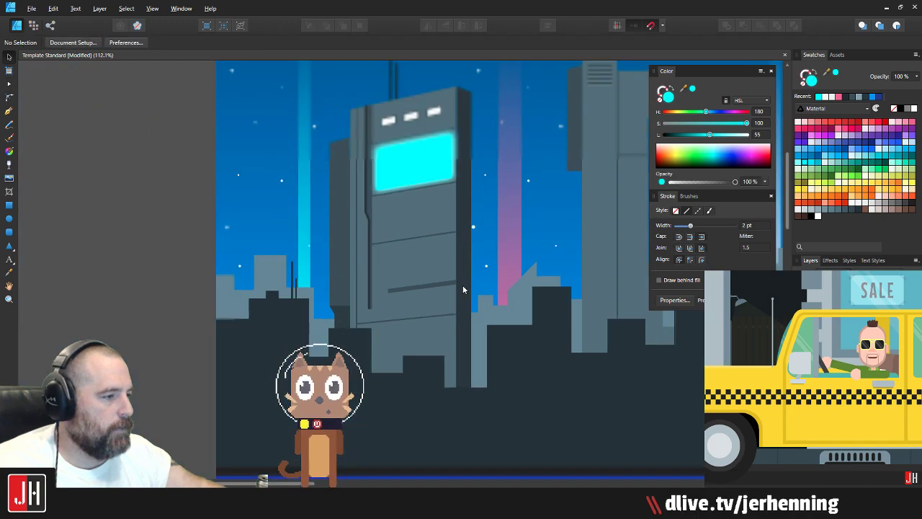
Step: Raise the right end of the new lowest seam line slightly to steepen its slope
scroll(462, 288, "up", 7)
left_click(472, 291)
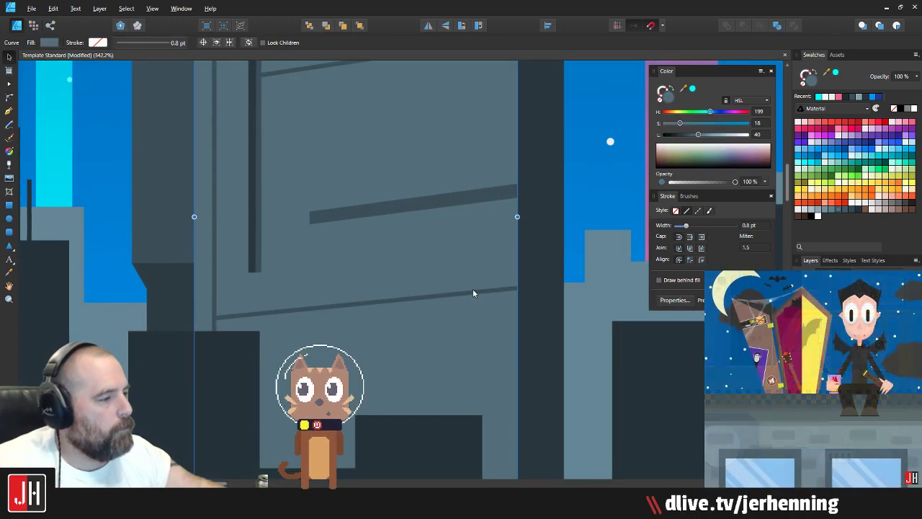
double_click(504, 292)
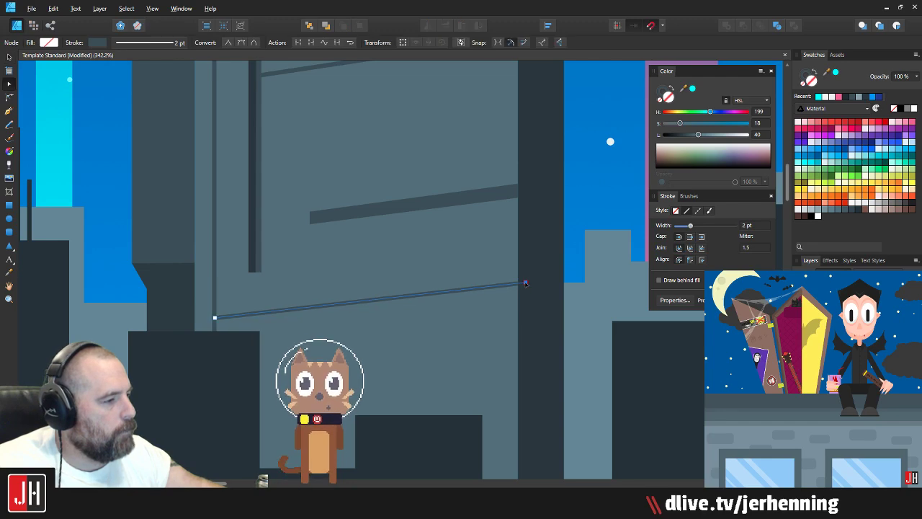
key("ctrl+d")
scroll(457, 292, "down", 6)
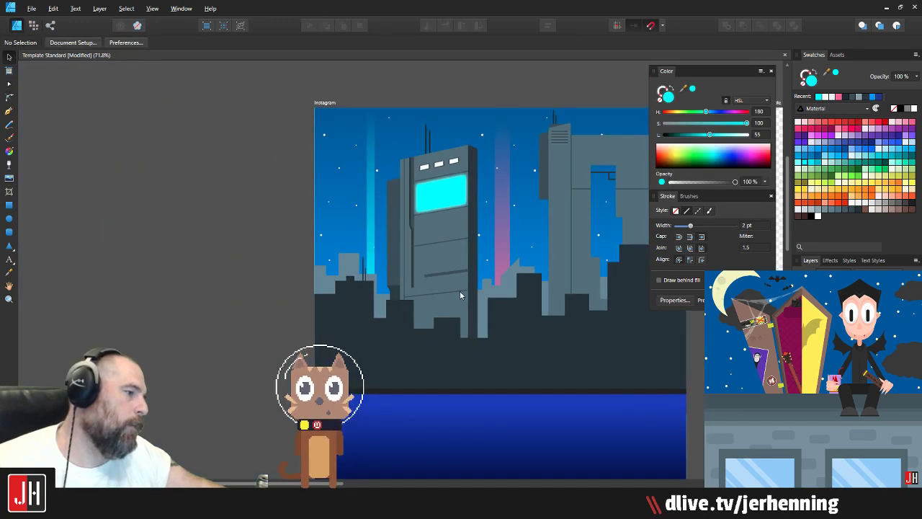
Step: Add two nodes to the left edge of the tower's thick slanted bar, undoing the trial node move
scroll(453, 270, "up", 7)
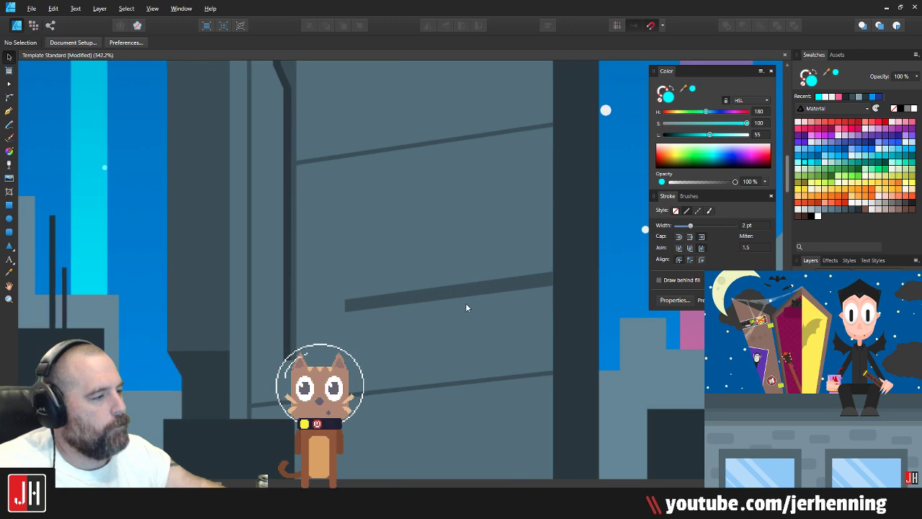
left_click(470, 292)
left_click_drag(479, 289, 478, 290)
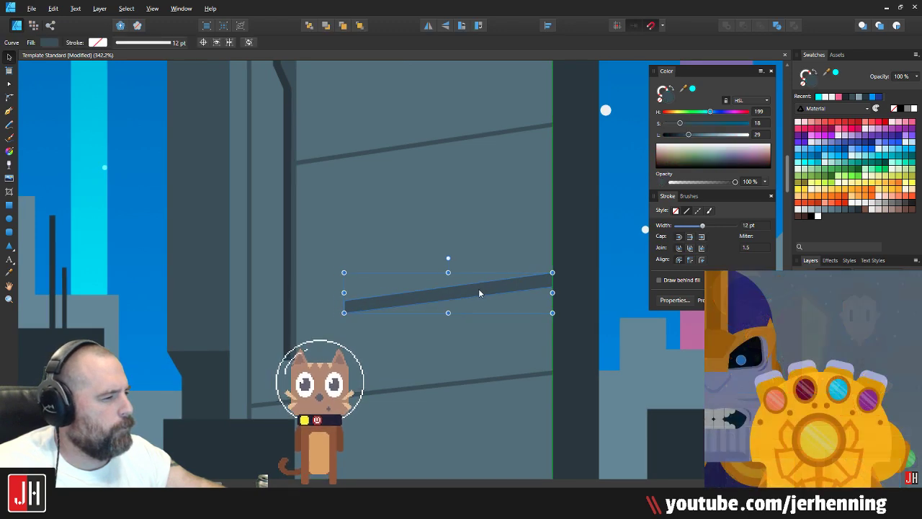
key("a")
left_click_drag(313, 280, 369, 333)
scroll(343, 312, "up", 4)
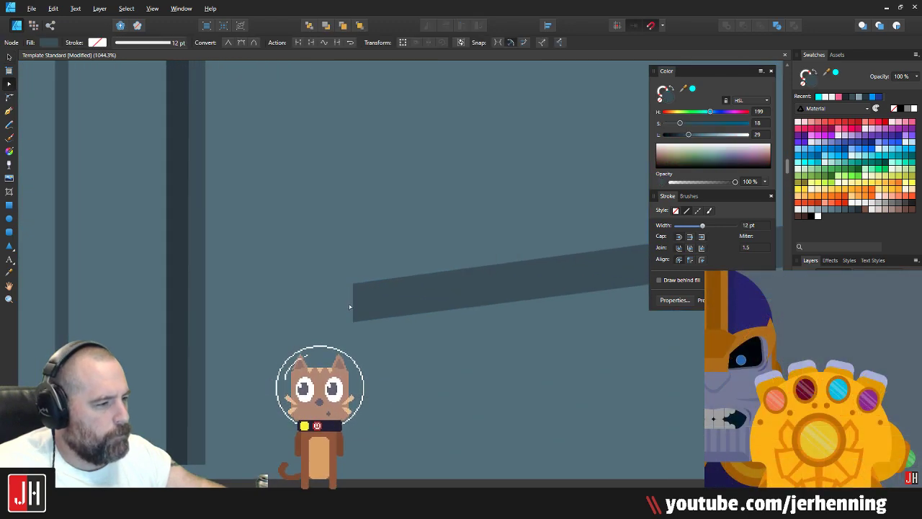
key("v")
key("a")
left_click(353, 296)
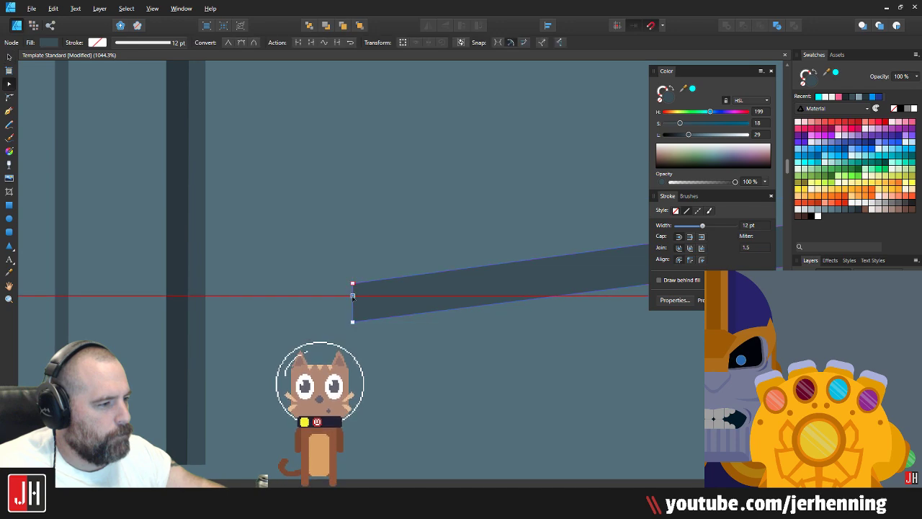
left_click_drag(353, 296, 257, 296)
key("ctrl+z")
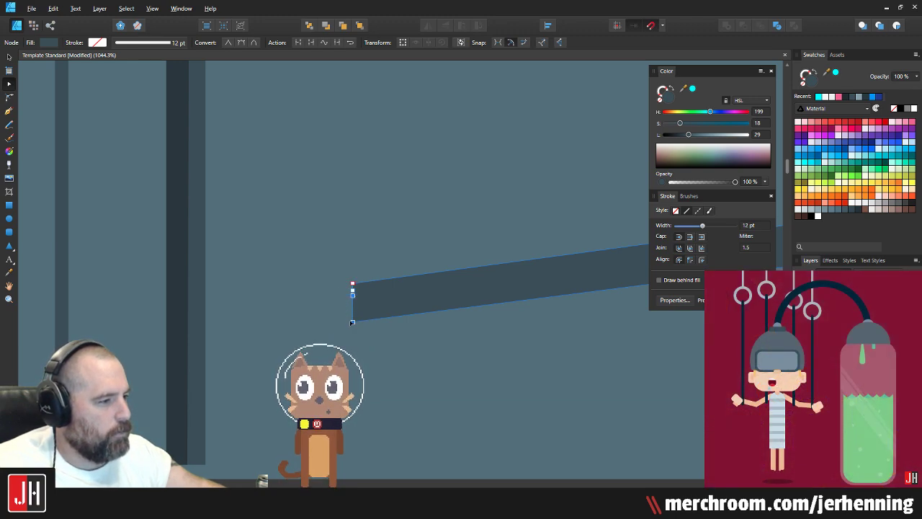
Step: Pull the bar's two lowest left-end nodes outward along its slope to form a narrower stepped extension
mouse_move(352, 323)
left_mouse_down()
mouse_move(313, 321)
mouse_move(277, 334)
left_mouse_up()
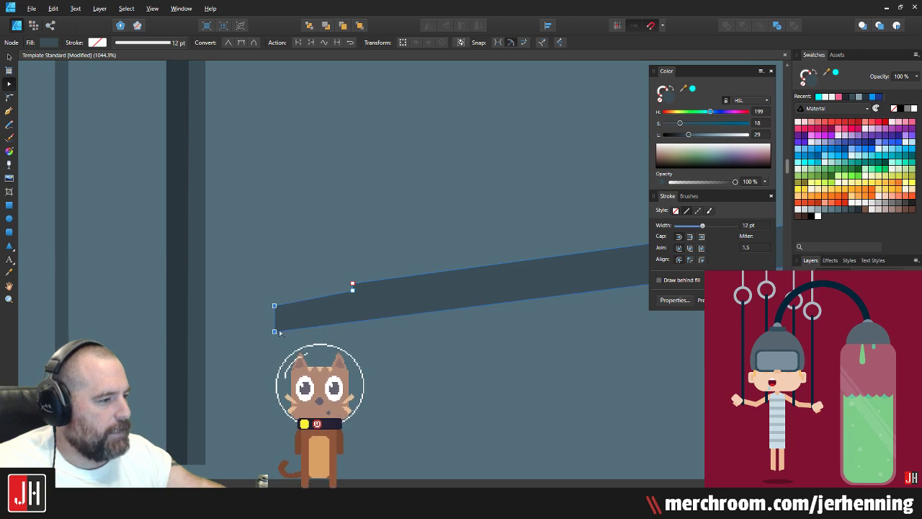
key("v")
scroll(395, 226, "down", 5)
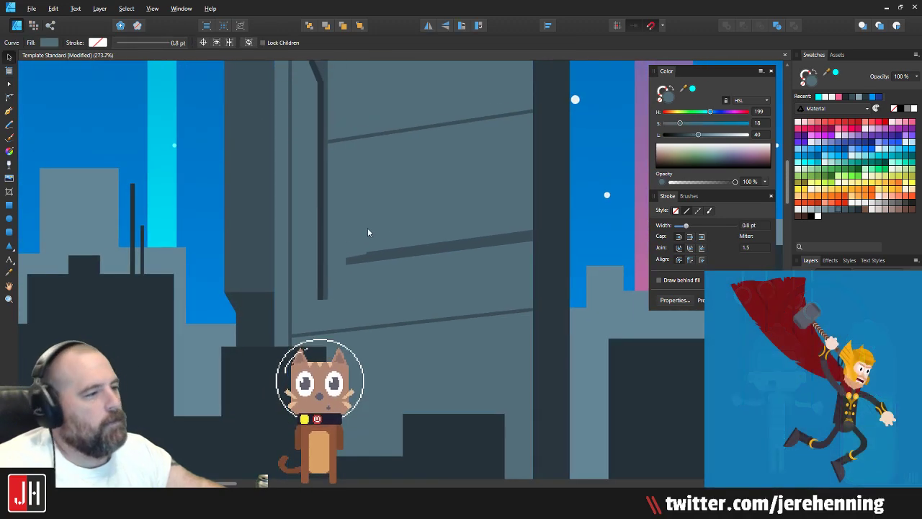
Step: Lower the inner corner node of the bar's step so the extension's upper edge follows the bar's slope
scroll(370, 242, "up", 6)
left_click(341, 300)
scroll(342, 300, "up", 5)
key("a")
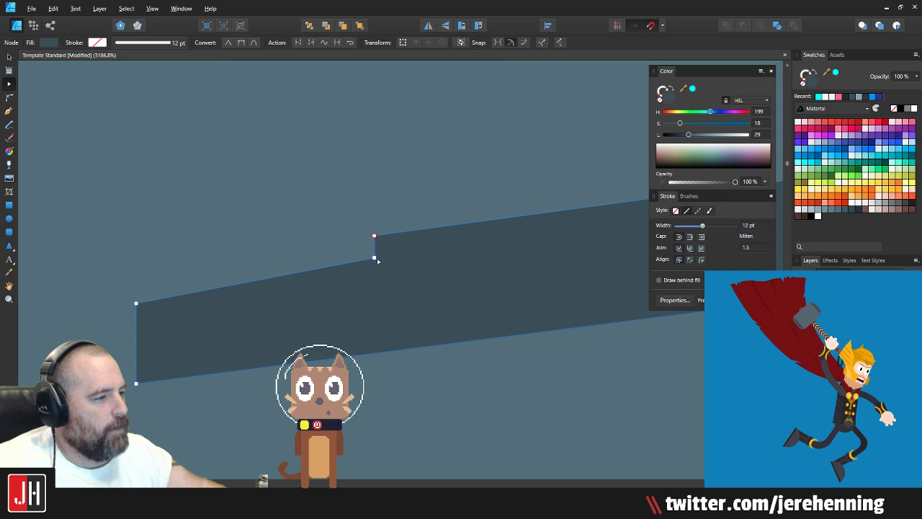
left_click_drag(378, 267, 374, 269)
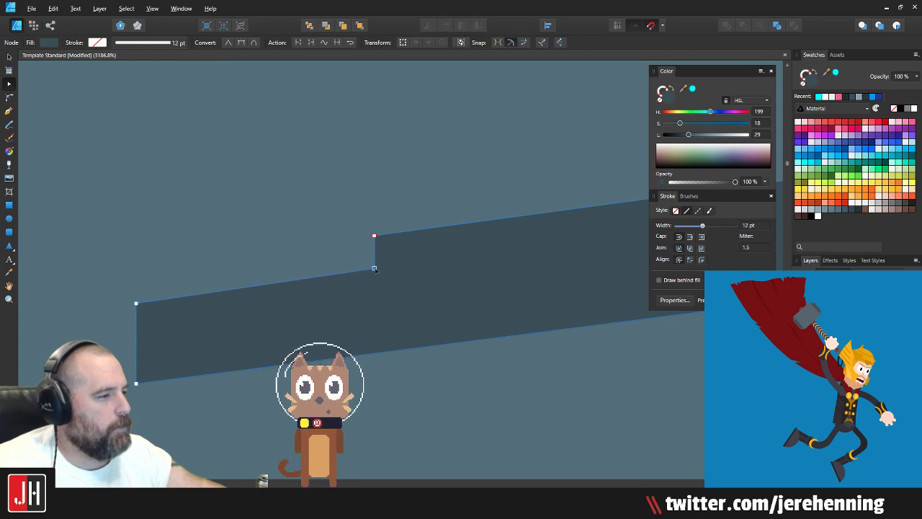
scroll(378, 270, "down", 7)
key("ctrl+d")
Step: Fine-tune the bar's inner corner node slightly further down to bring the step's upper edge parallel to the bar
scroll(430, 260, "up", 3)
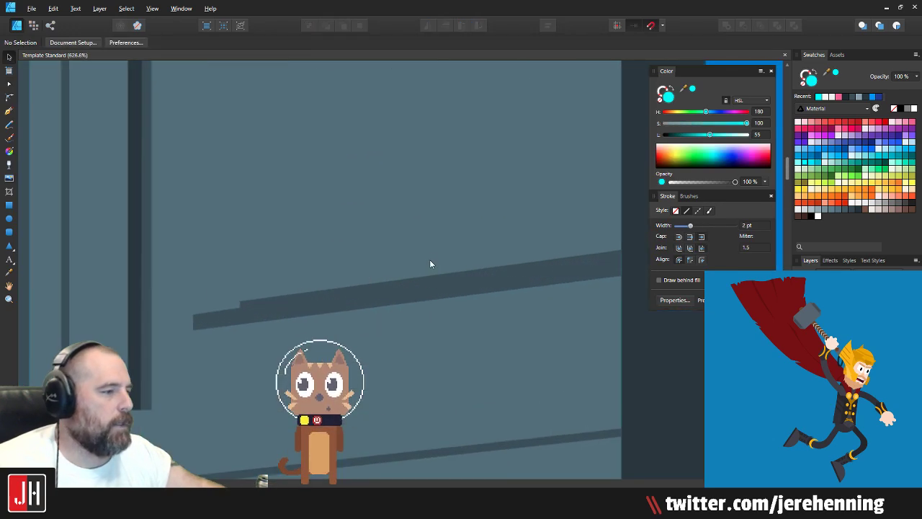
left_click_drag(430, 261, 423, 283)
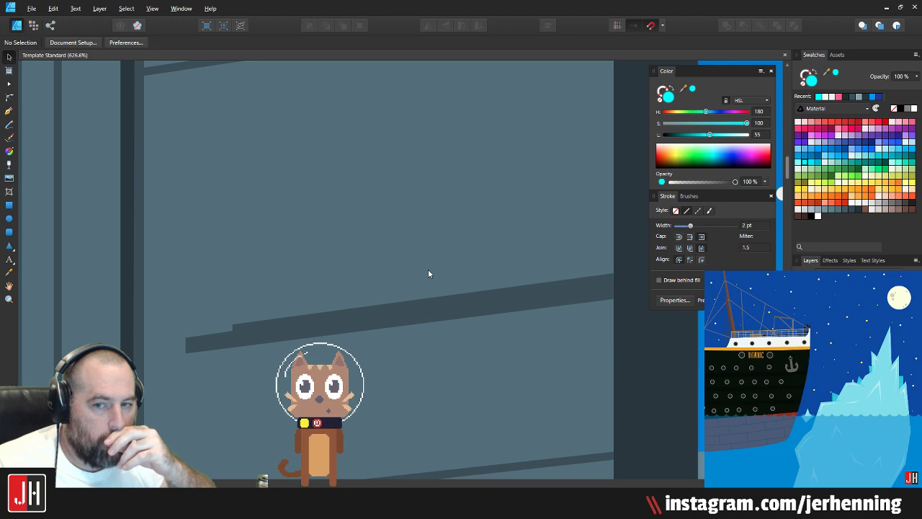
scroll(429, 274, "down", 3)
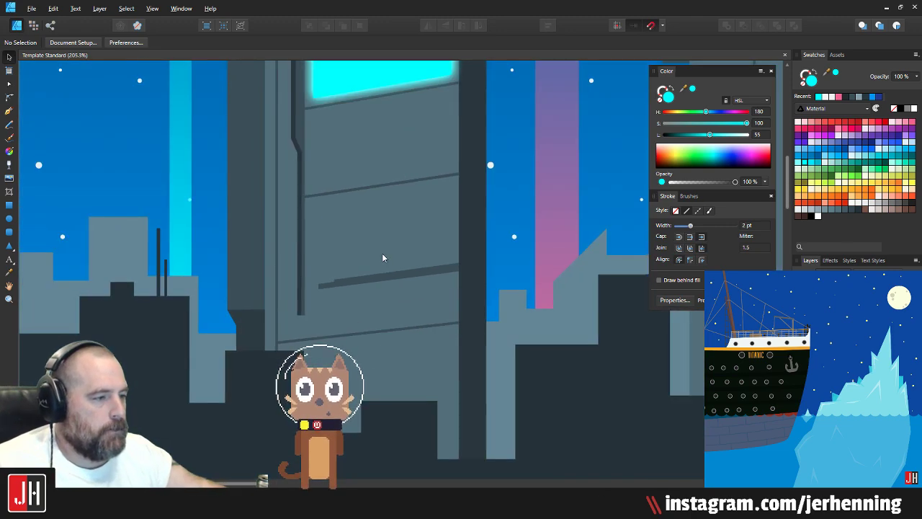
scroll(328, 281, "up", 9)
left_click(363, 275)
scroll(364, 275, "up", 4)
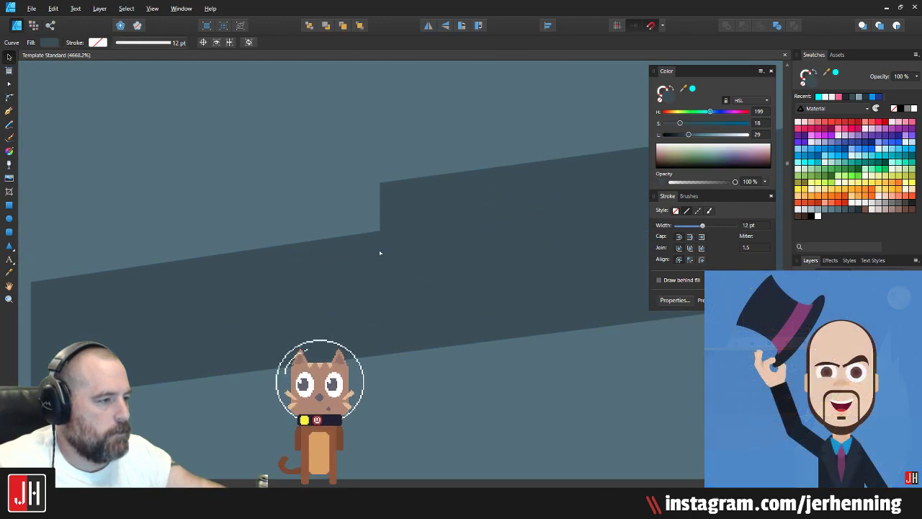
key("a")
left_click_drag(381, 233, 380, 237)
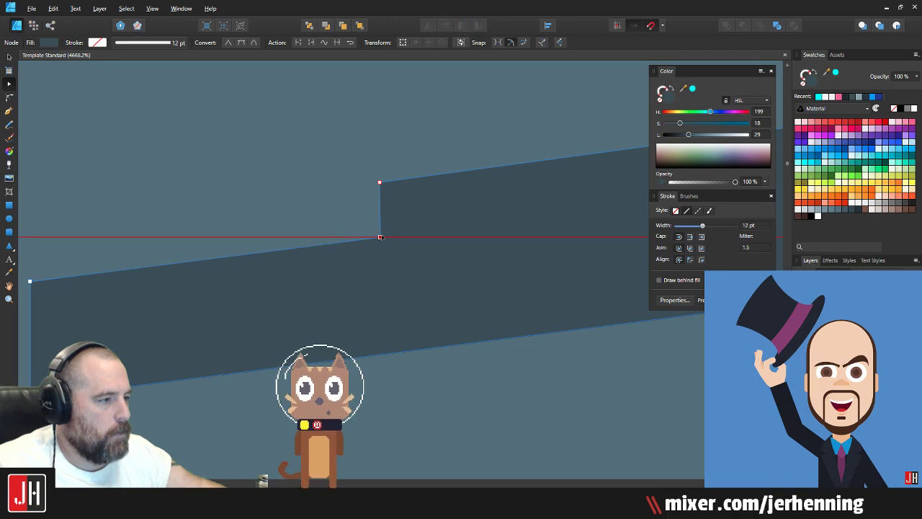
key("v")
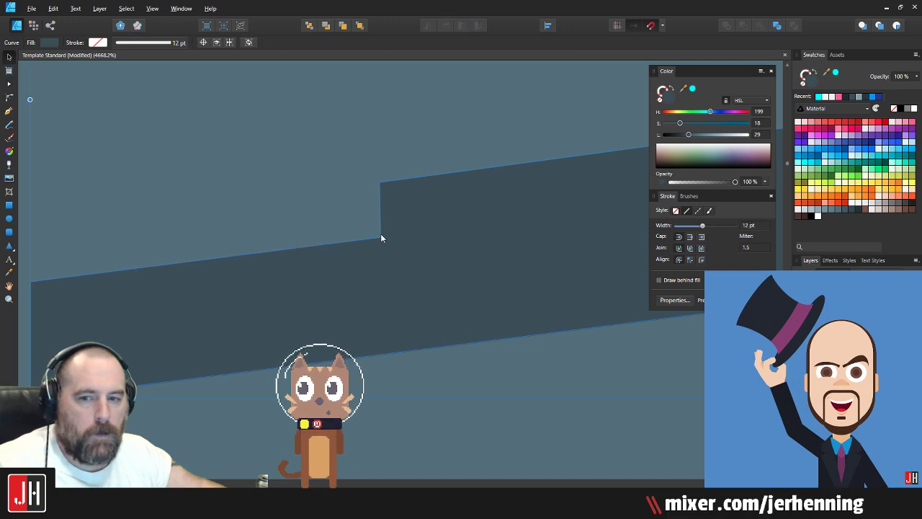
scroll(381, 233, "down", 8)
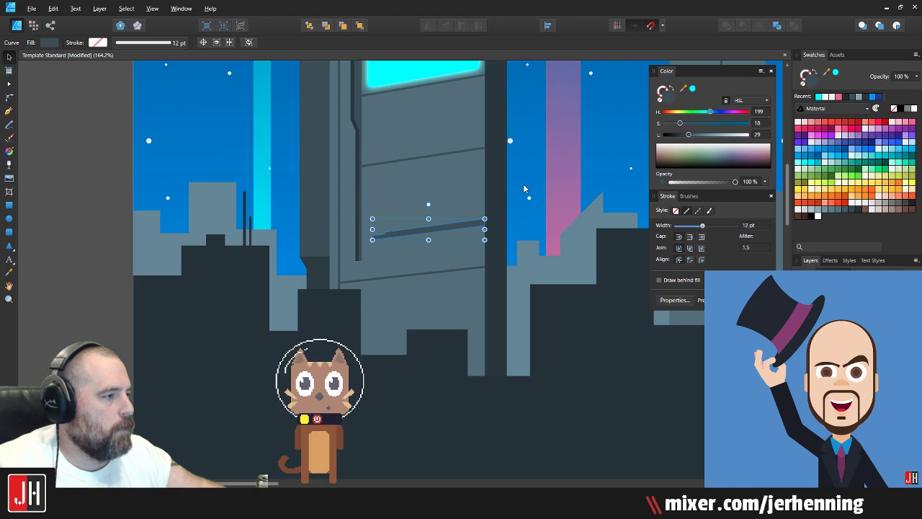
Step: Round all four corners of the tower's glowing cyan screen with the Corner tool
key("Escape")
scroll(480, 229, "up", 6)
scroll(402, 270, "down", 3)
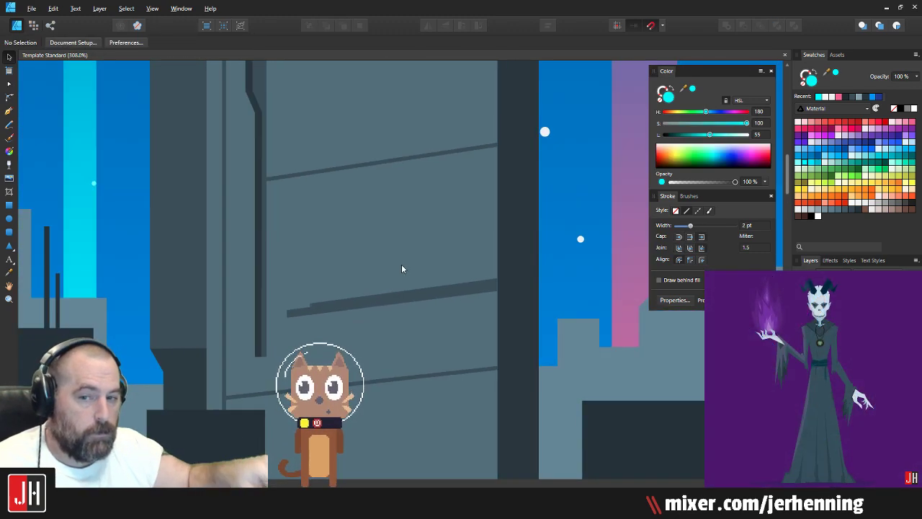
scroll(425, 187, "down", 4)
scroll(434, 179, "down", 2)
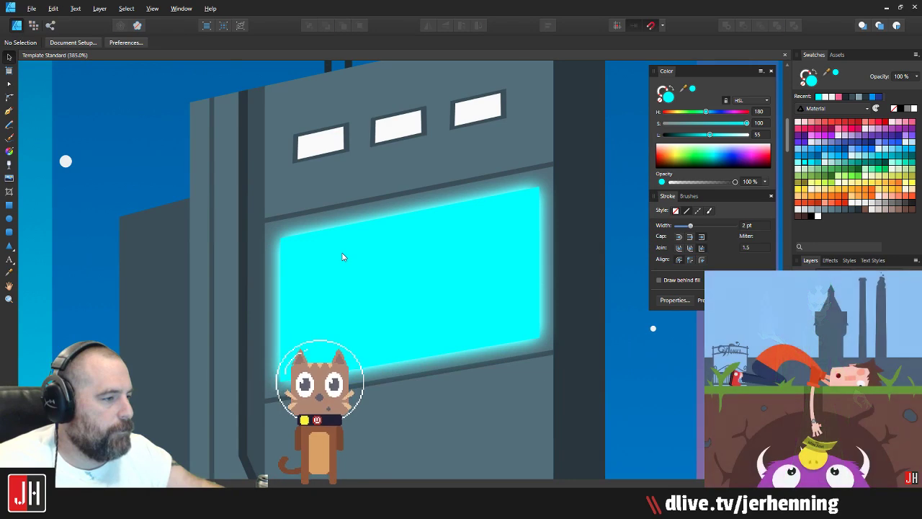
left_click(344, 257)
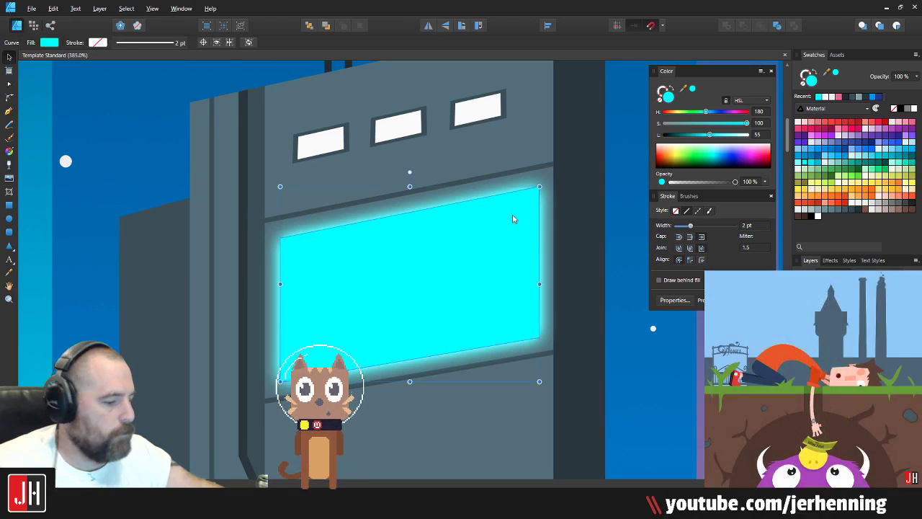
key("c")
left_click_drag(267, 213, 598, 389)
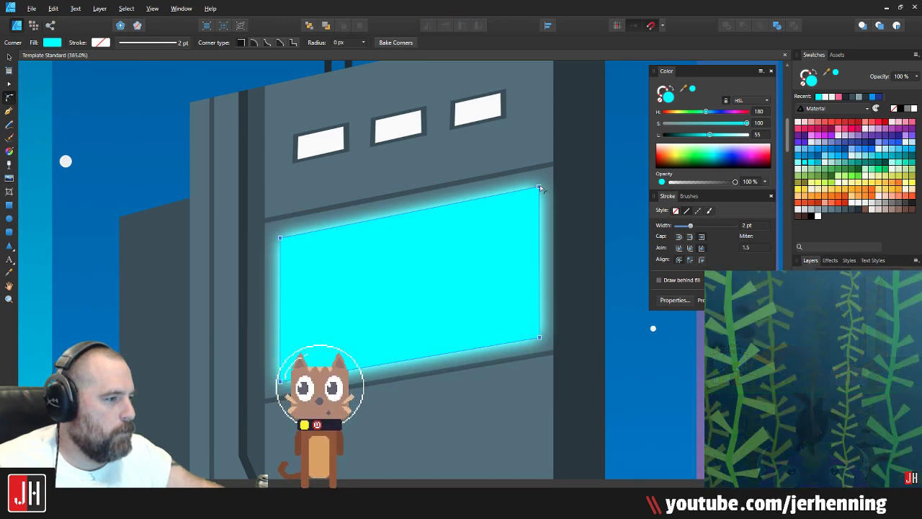
left_click_drag(541, 188, 513, 204)
key("v")
left_click(622, 201)
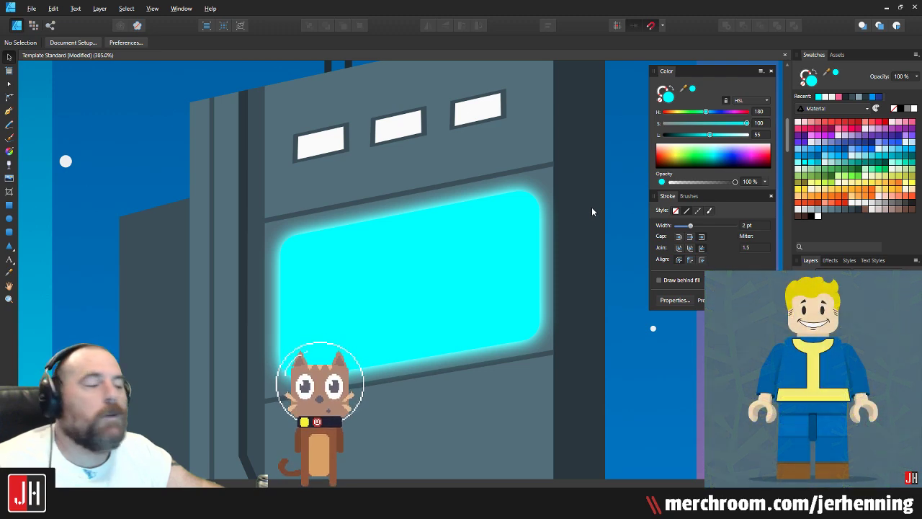
Step: Create a new 1920 x 1080 px web document and hide its grid
scroll(382, 234, "down", 2)
left_click(32, 8)
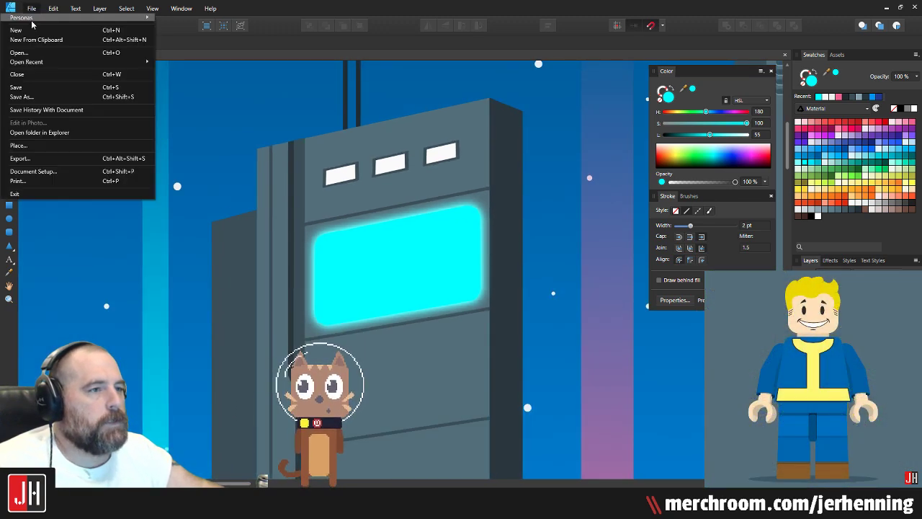
left_click(36, 18)
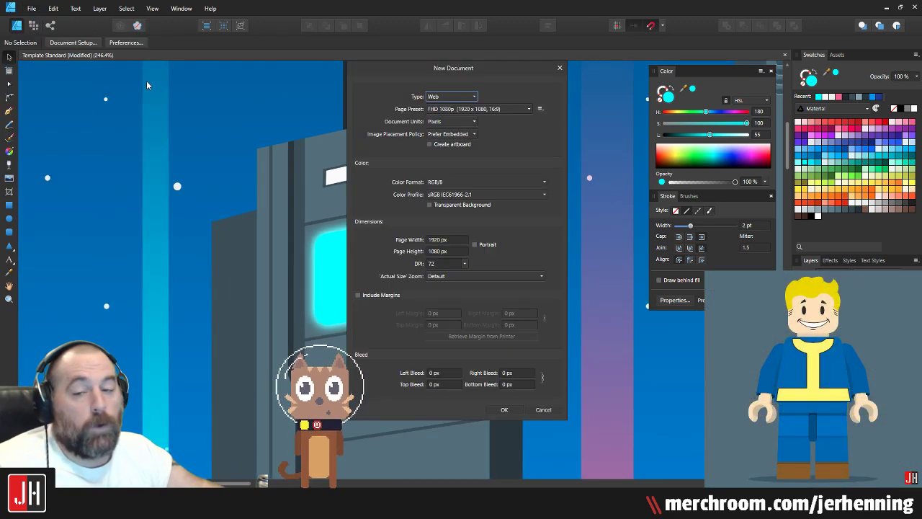
left_click(504, 409)
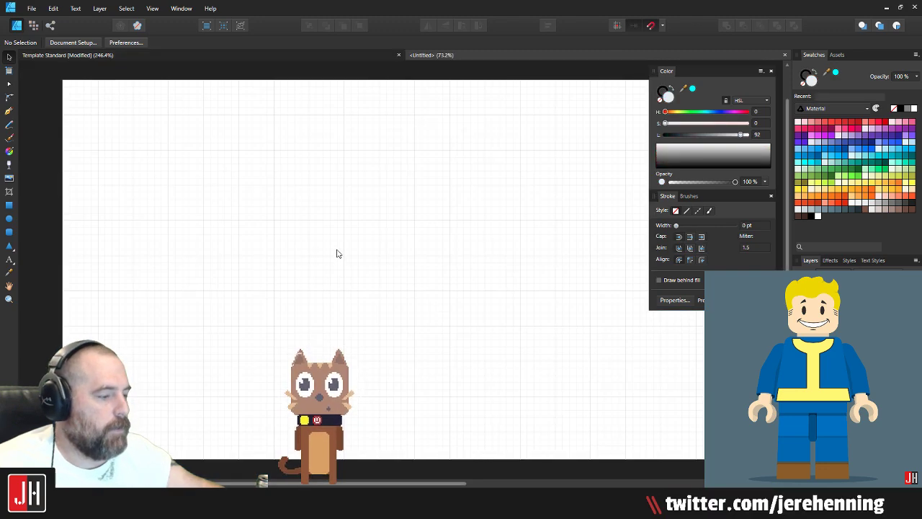
key("ctrl+apostrophe")
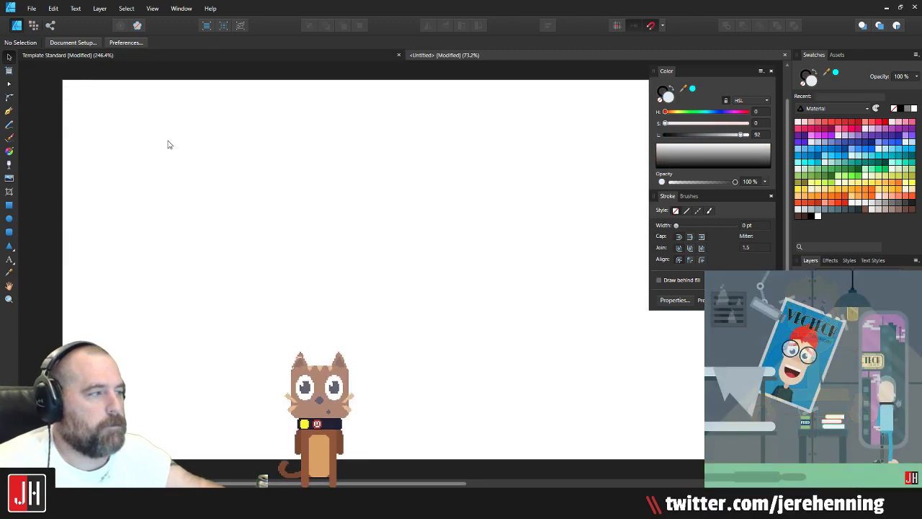
Step: Insert a document-sized artboard, fill it with medium green, and deselect it
left_click(8, 70)
left_click(125, 42)
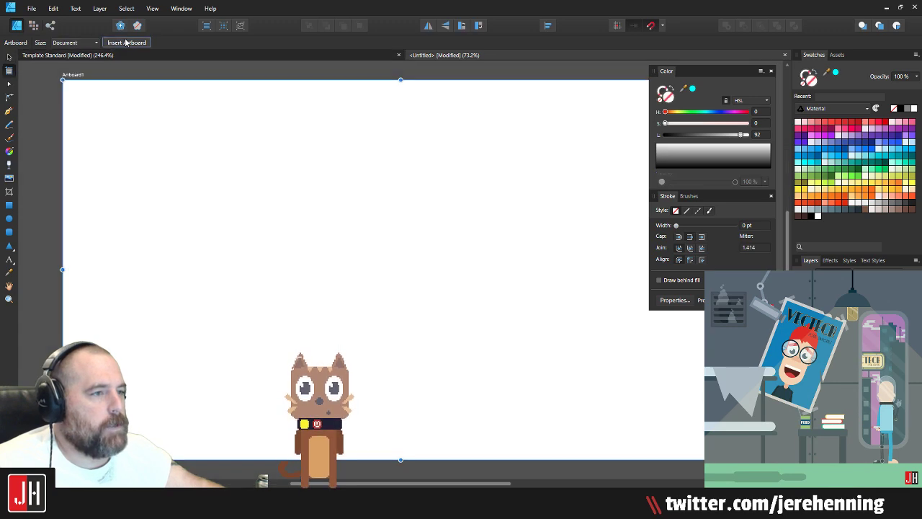
left_click(830, 175)
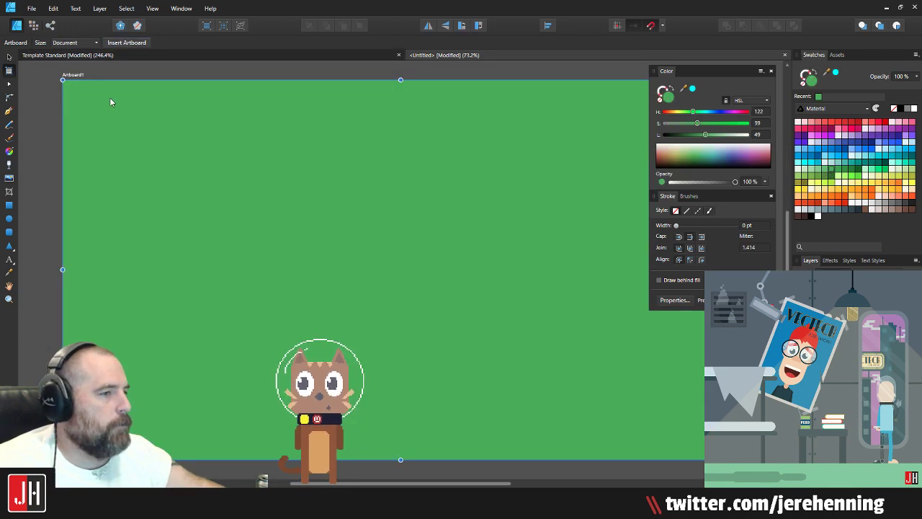
key("v")
left_click(30, 128)
left_click(8, 110)
scroll(403, 227, "up", 1)
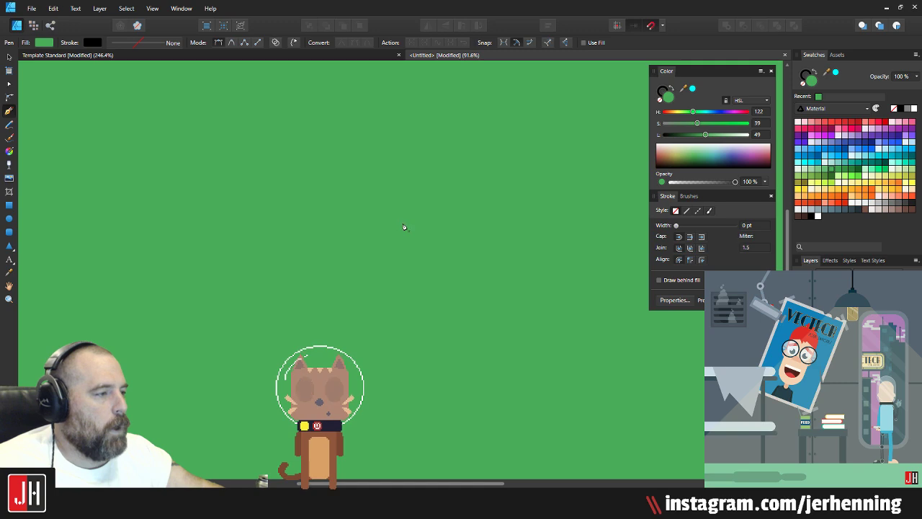
left_click(846, 121)
scroll(284, 253, "down", 3)
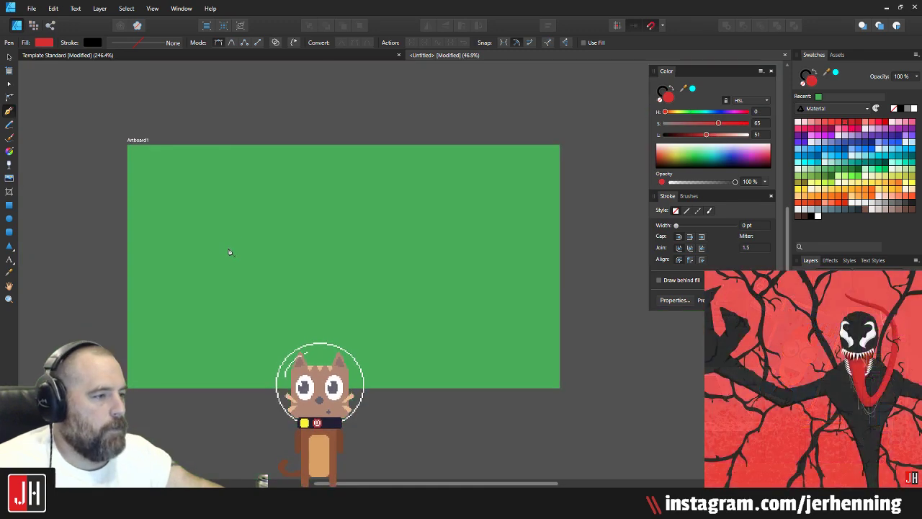
left_click(226, 259)
scroll(244, 278, "up", 3)
left_click_drag(435, 370, 787, 337)
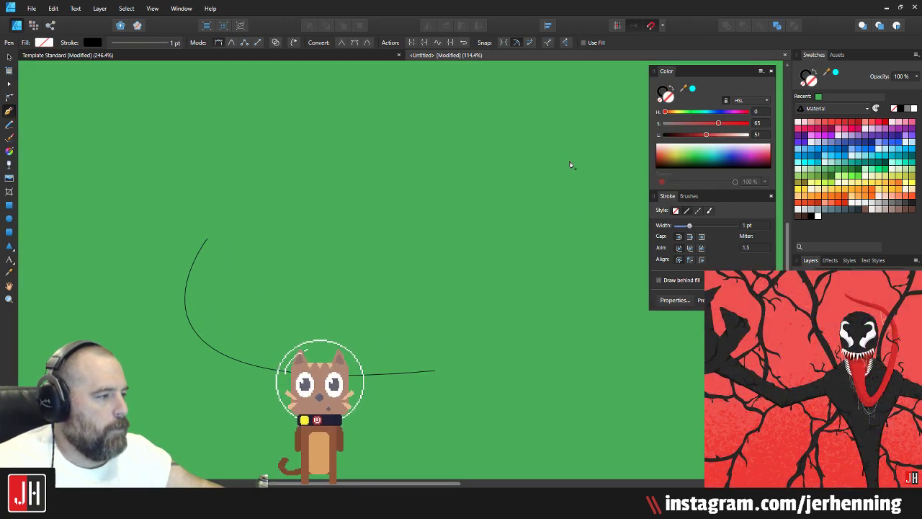
left_click(548, 97)
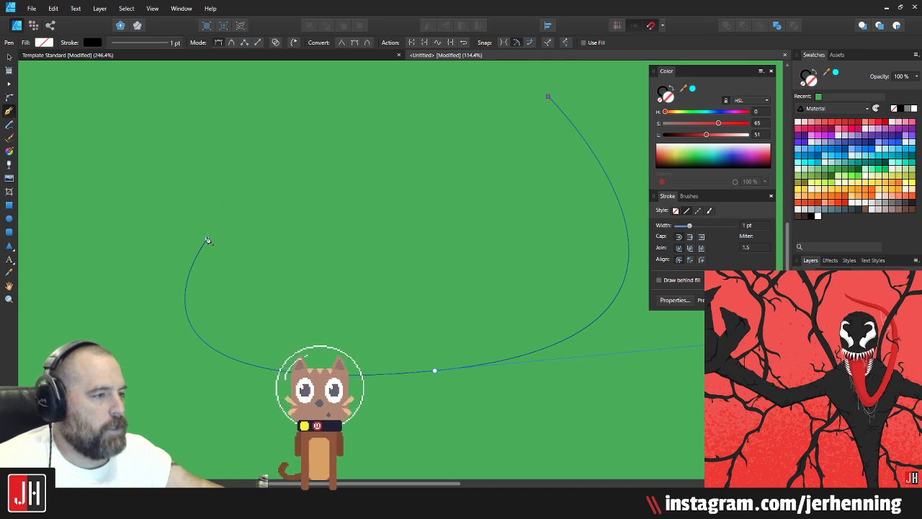
left_click_drag(207, 239, 105, 293)
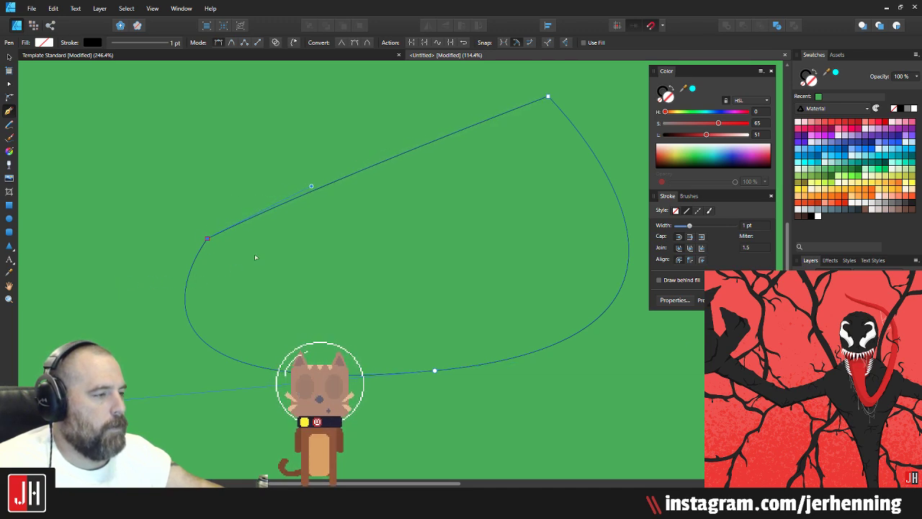
key("ctrl+z")
key("ctrl+z")
key("ctrl+z")
key("ctrl+z")
Step: Draw a large closed four-sided shape on the artboard with the Pen tool, filled dark blue with no stroke
left_click(232, 278)
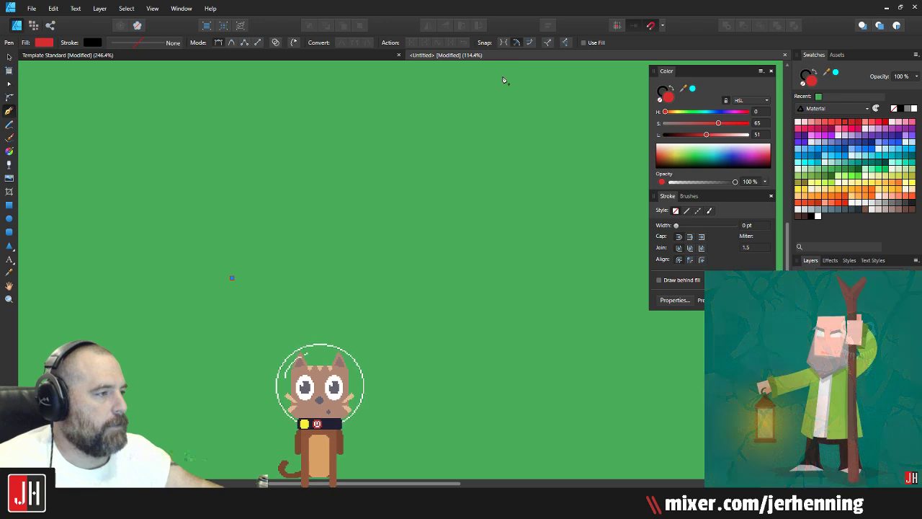
left_click(502, 76)
left_click(631, 334)
left_click(228, 471)
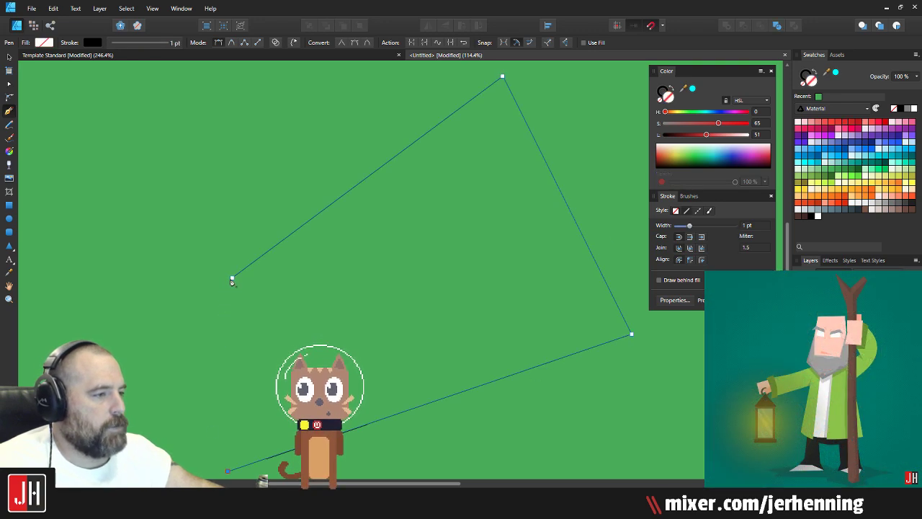
left_click(232, 278)
left_click(854, 147)
left_click(664, 96)
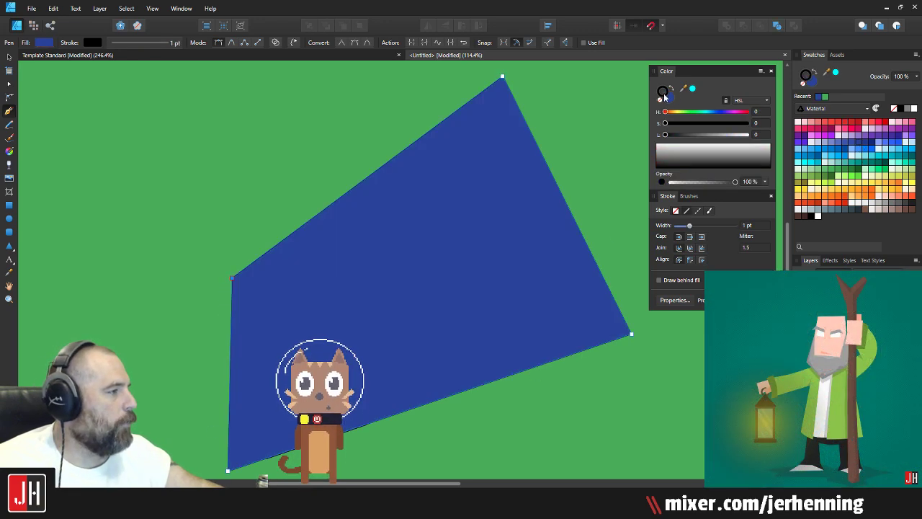
left_click(660, 103)
key("v")
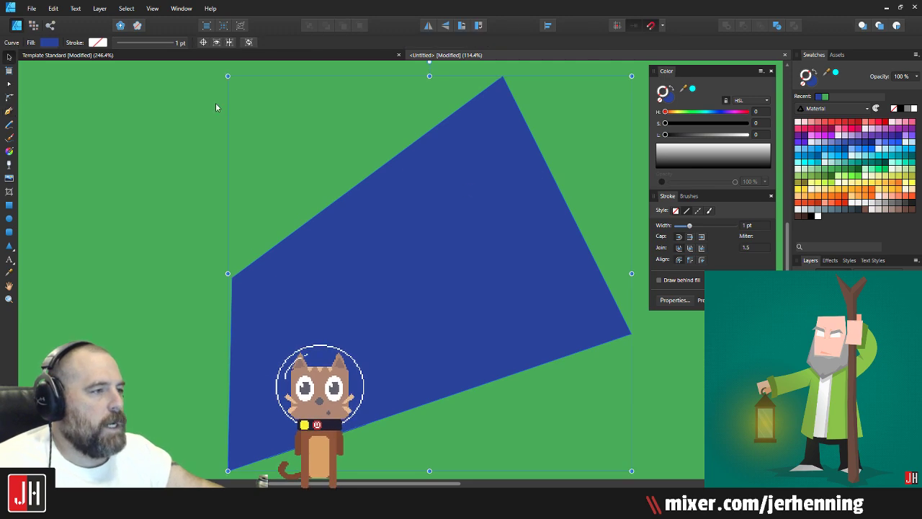
Step: Extend the blue shape with a straight-sided block along its upper-left slanted edge, using the Pen tool's Add To Curves mode
key("p")
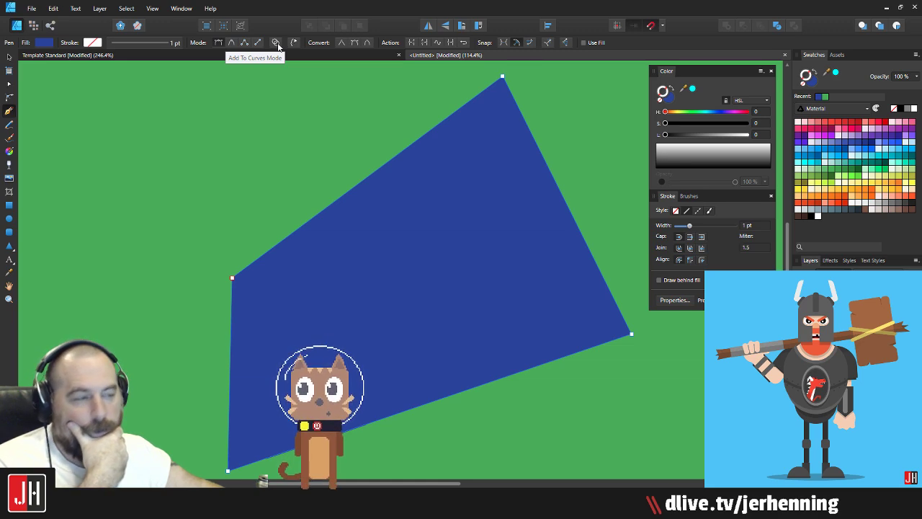
left_click(274, 246)
left_click(293, 121)
left_click(369, 86)
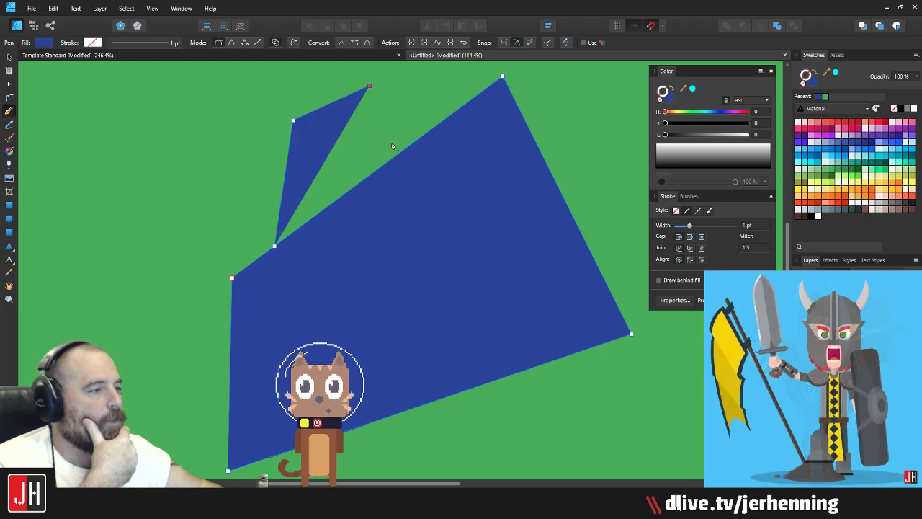
left_click(397, 153)
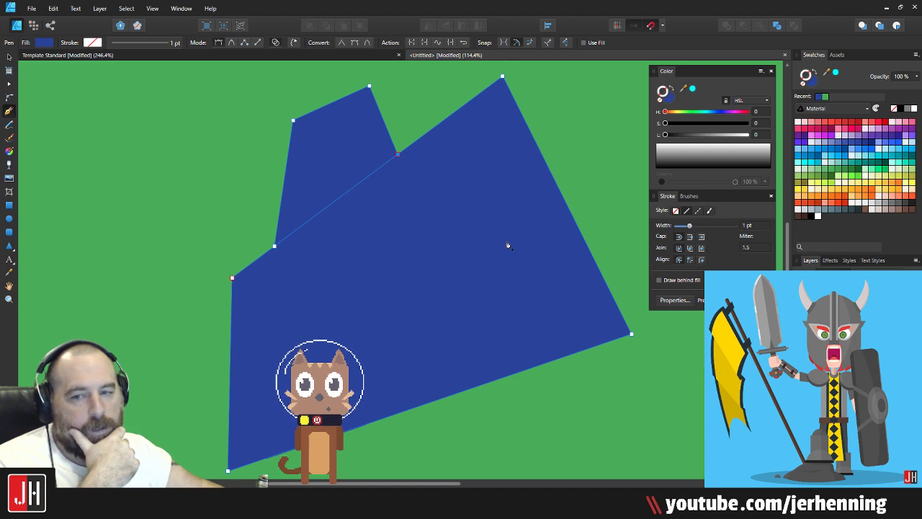
Step: Add a rounded lobe to the blue shape's right edge with the Pen tool, undoing the stray node, and deselect
left_click(543, 155)
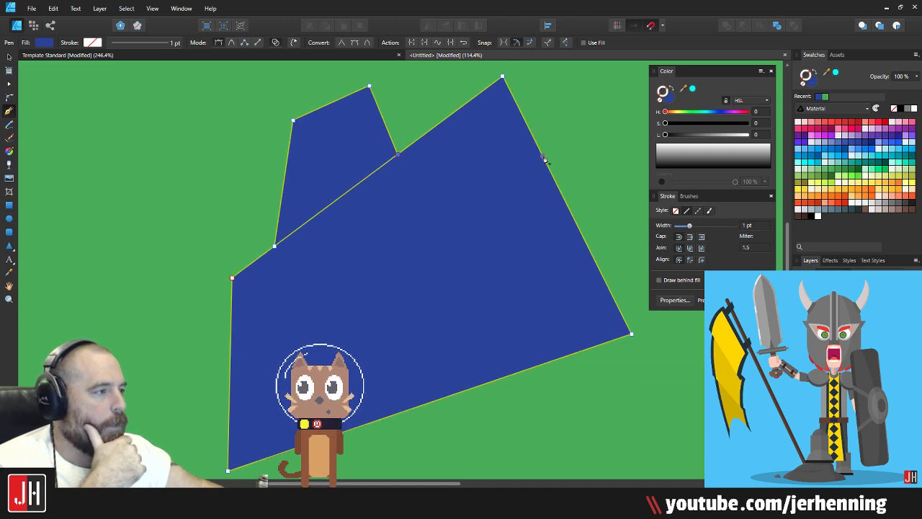
key("ctrl+z")
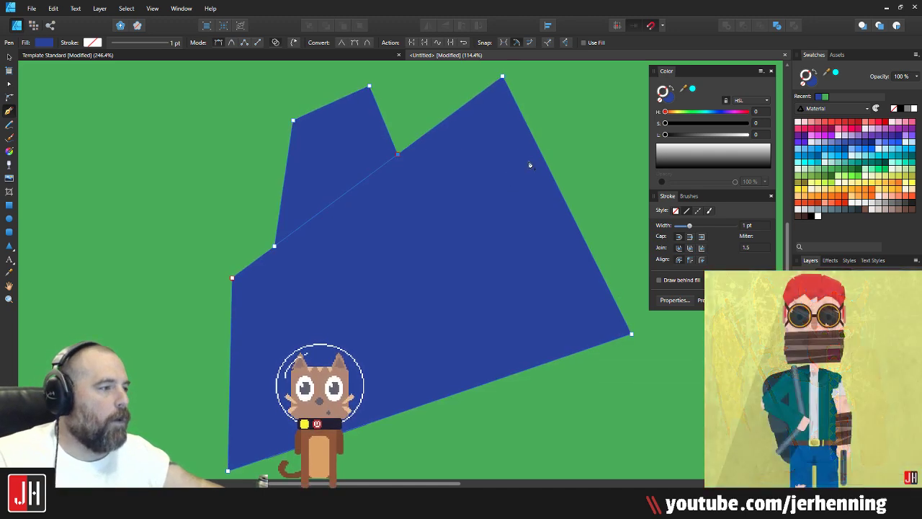
left_click(542, 156, "ctrl")
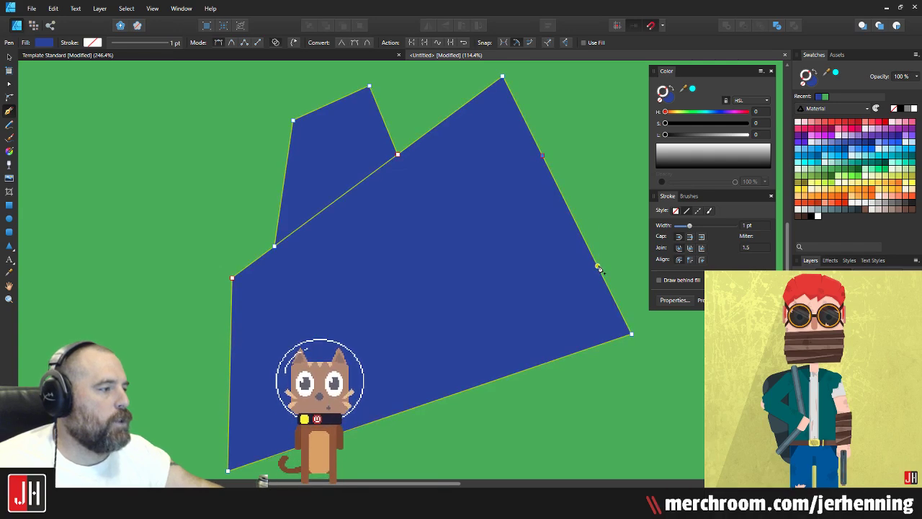
left_click_drag(598, 265, 475, 425)
key("v")
left_click(636, 352)
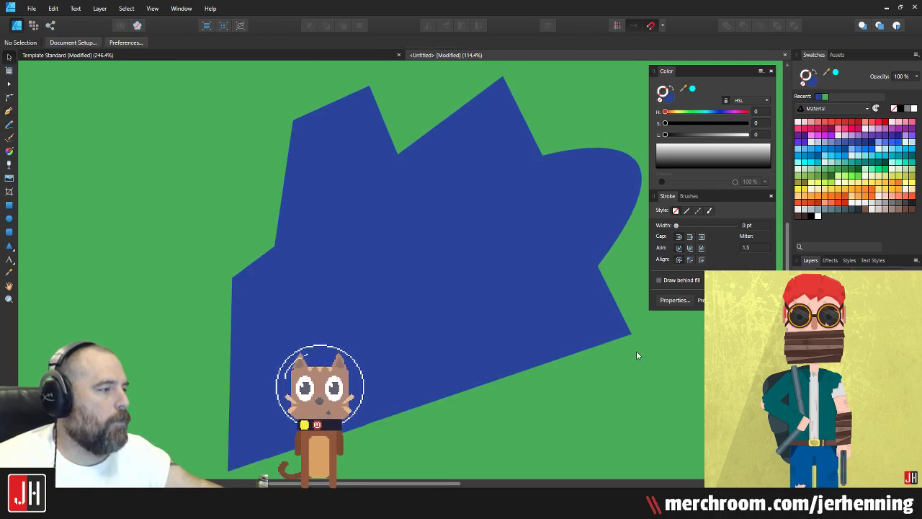
Step: Add a curved lobe bulging outward from the blue shape's left edge with the Pen tool
scroll(487, 290, "down", 2)
left_click_drag(471, 269, 437, 241)
scroll(363, 288, "up", 1)
left_click(370, 289)
key("p")
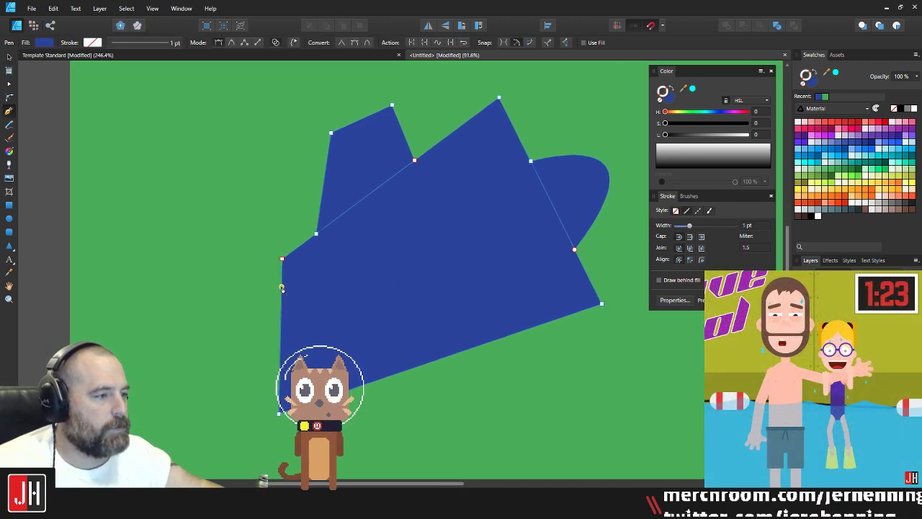
left_click_drag(281, 286, 422, 401)
Step: Add a straight-sided block below the blue shape's lower edge with the Pen tool and deselect the shape
left_click(383, 377)
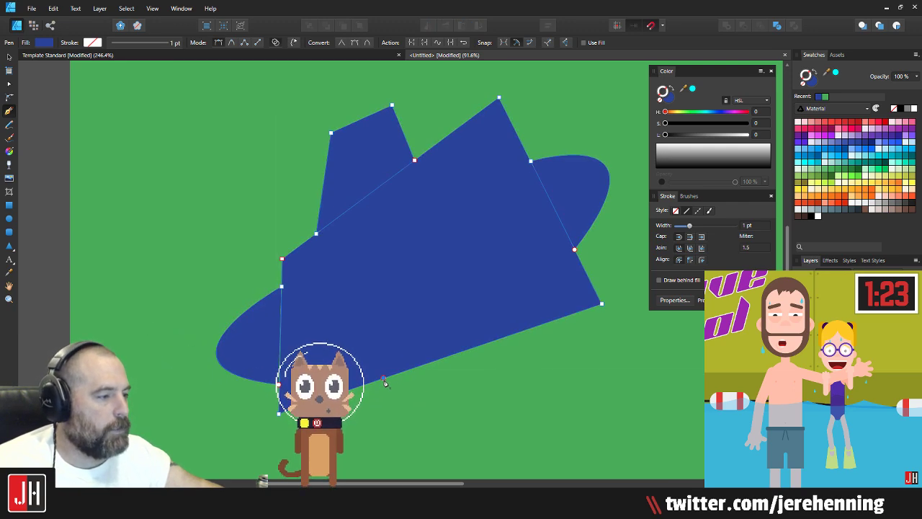
left_click(382, 442)
left_click(516, 398)
left_click(514, 334)
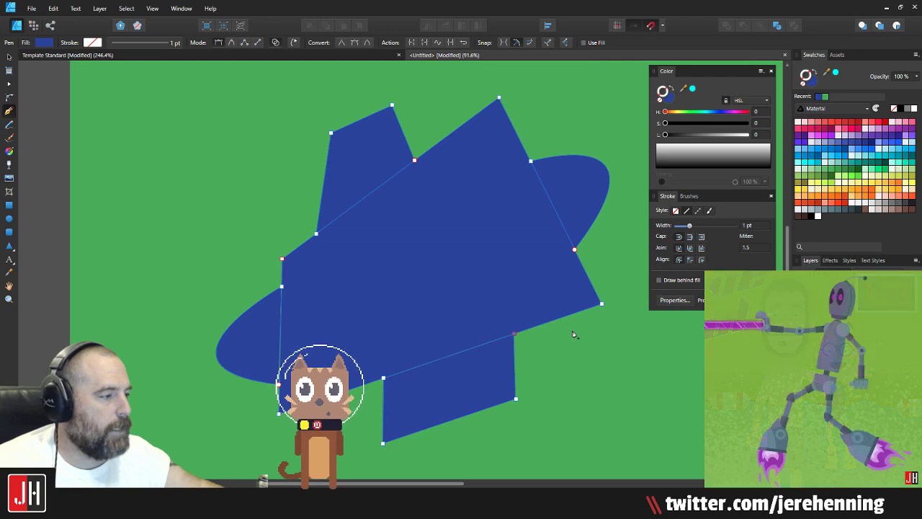
key("v")
left_click(574, 333)
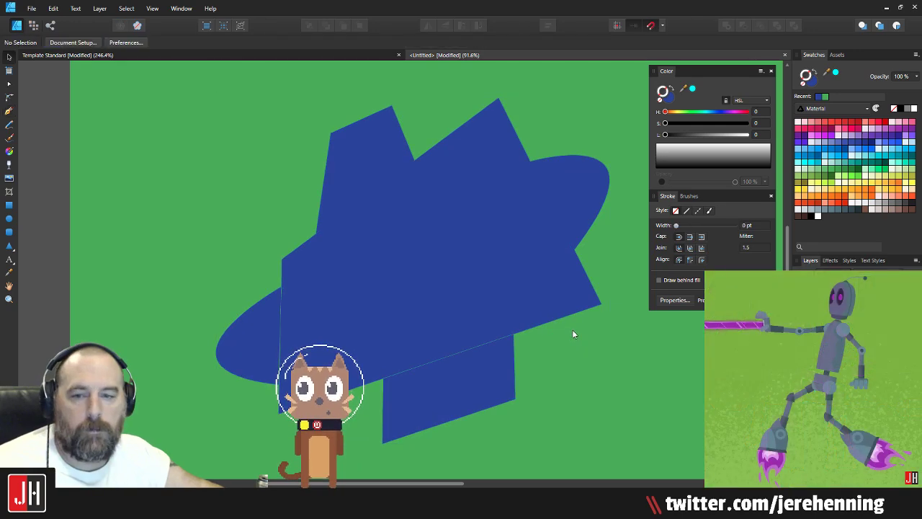
Step: Delete the blue shape from the artboard and switch to the Pencil tool
left_click(485, 253)
key("Delete")
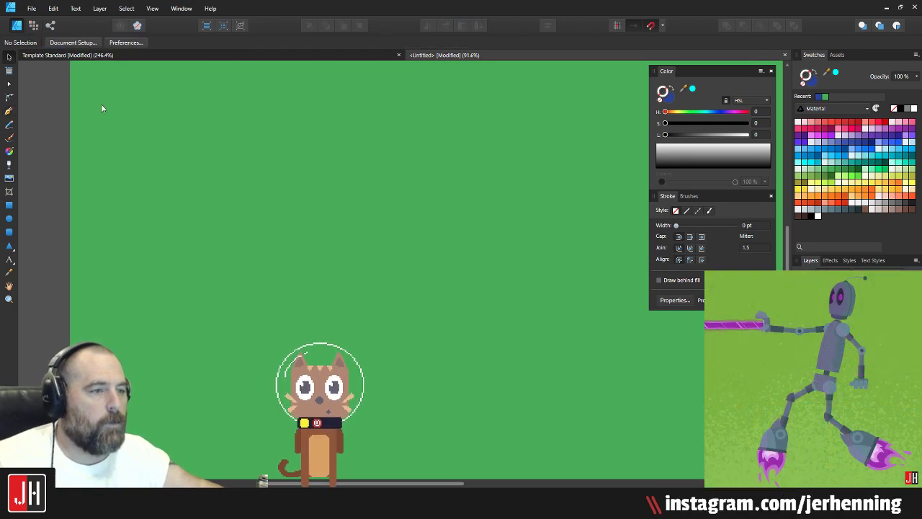
left_click(9, 124)
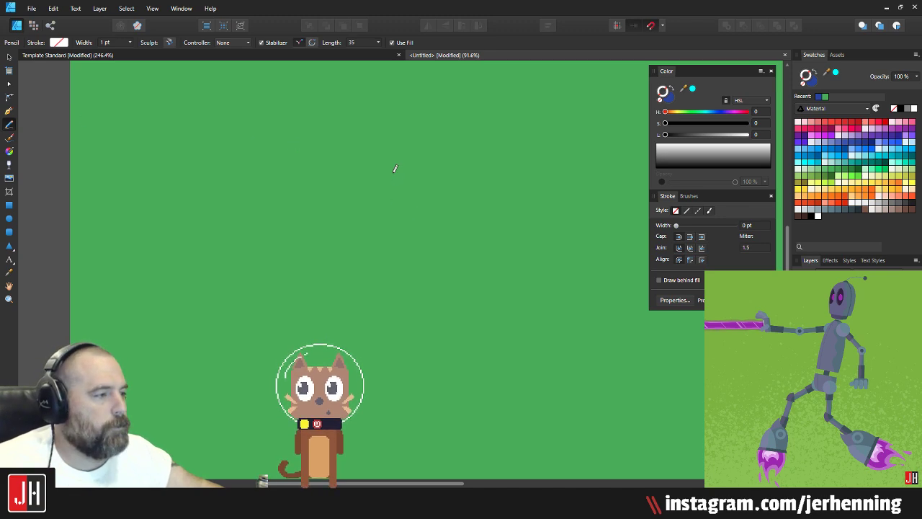
key("ctrl+z")
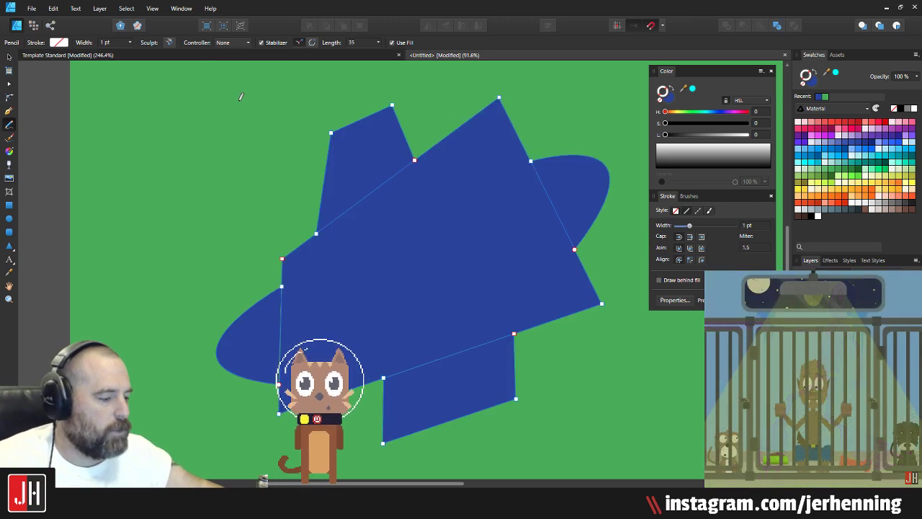
key("ctrl+shift+z")
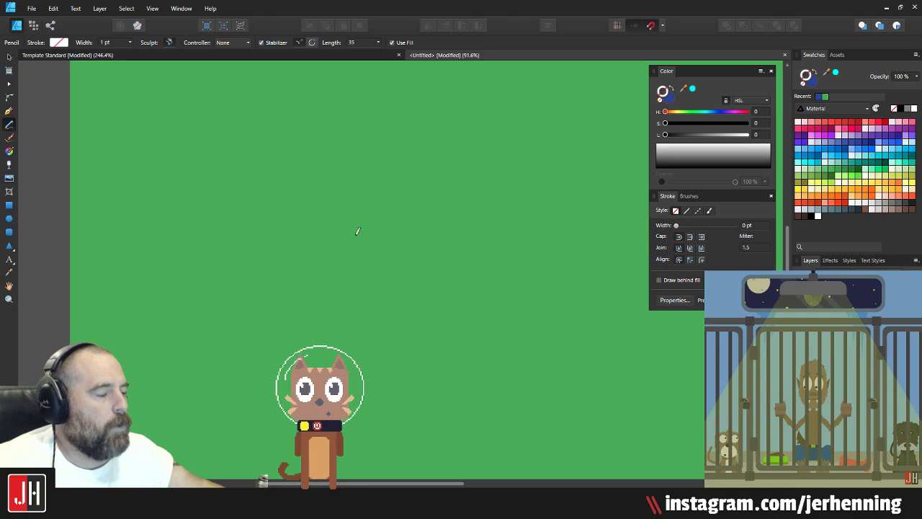
Step: Draw a curved, multi-lobed blue shape freehand with the Pencil tool, redoing the first stroke, and delete it from the artboard
mouse_move(345, 229)
left_mouse_down()
mouse_move(226, 314)
mouse_move(278, 360)
mouse_move(321, 358)
mouse_move(312, 285)
mouse_move(412, 289)
mouse_move(411, 230)
left_mouse_up()
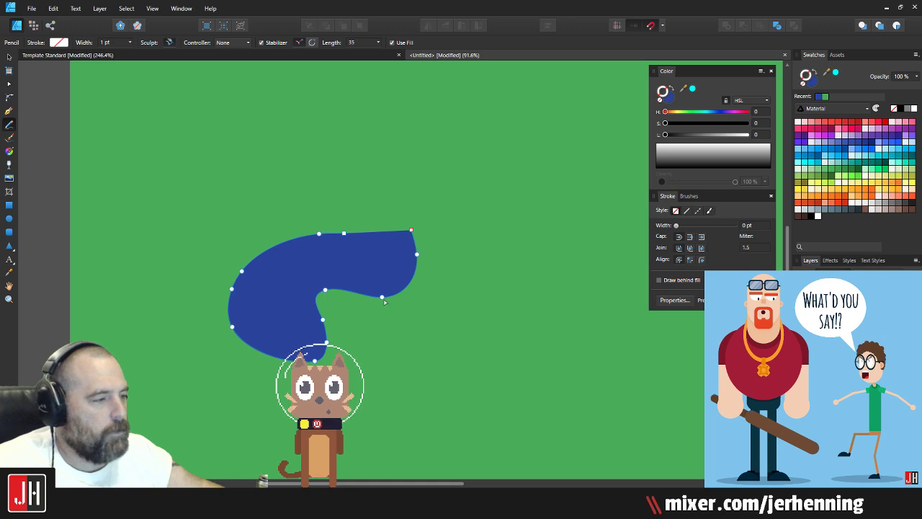
key("ctrl+z")
mouse_move(339, 215)
left_mouse_down()
mouse_move(329, 270)
mouse_move(434, 225)
mouse_move(442, 201)
mouse_move(295, 141)
mouse_move(299, 186)
mouse_move(281, 213)
left_mouse_up()
key("v")
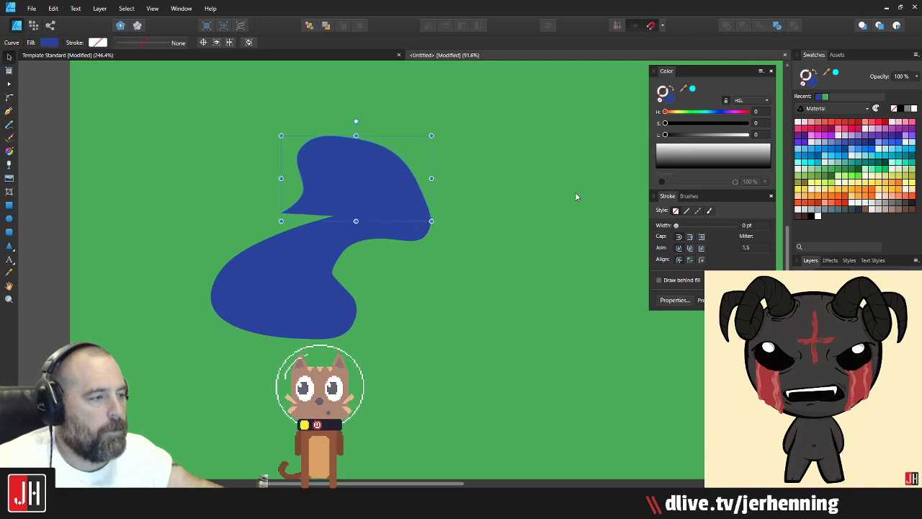
left_click(575, 192)
left_click(371, 177)
key("Delete")
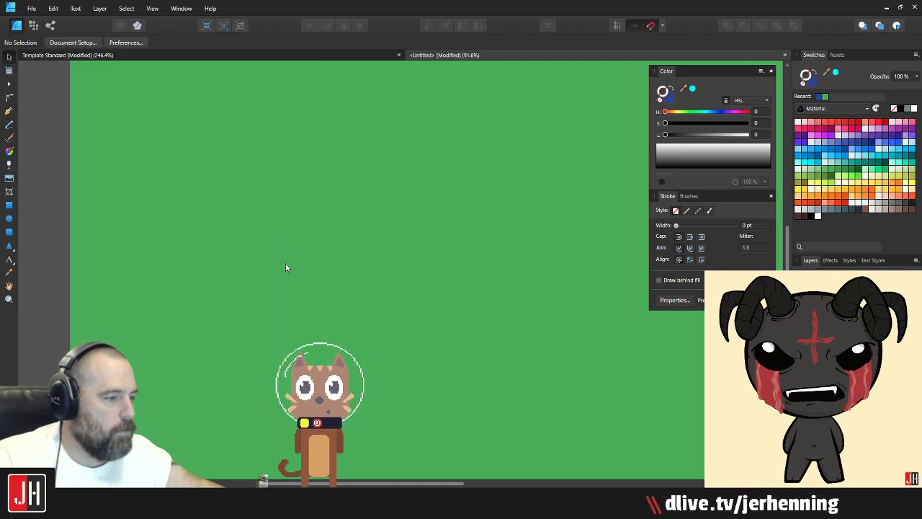
Step: Draw a mushroom-like blue shape with the Pencil tool, undo the extra flap below its cap, and delete the shape
key("n")
mouse_move(288, 248)
left_mouse_down()
mouse_move(360, 328)
mouse_move(330, 250)
mouse_move(373, 225)
mouse_move(372, 199)
mouse_move(350, 165)
mouse_move(202, 157)
mouse_move(194, 181)
mouse_move(156, 225)
mouse_move(186, 255)
mouse_move(193, 301)
mouse_move(205, 288)
left_mouse_up()
key("ctrl+z")
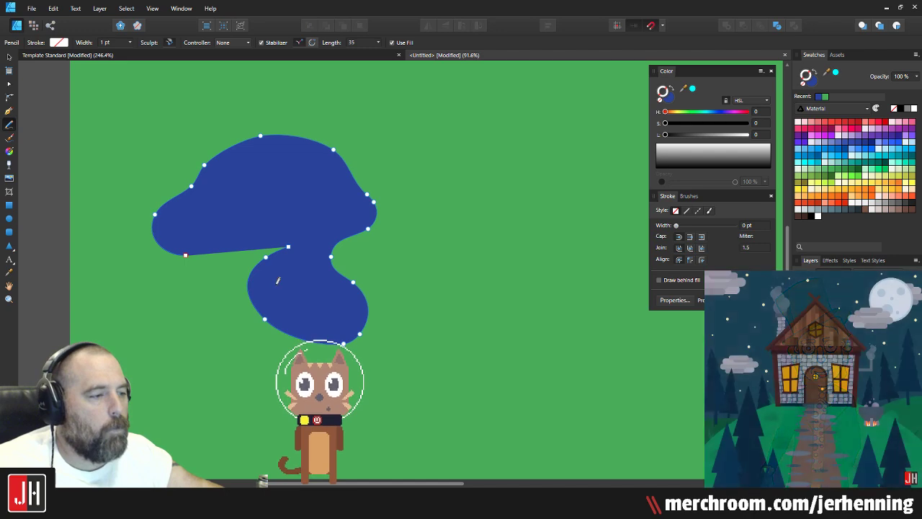
mouse_move(186, 254)
left_mouse_down()
mouse_move(179, 306)
mouse_move(235, 261)
left_mouse_up()
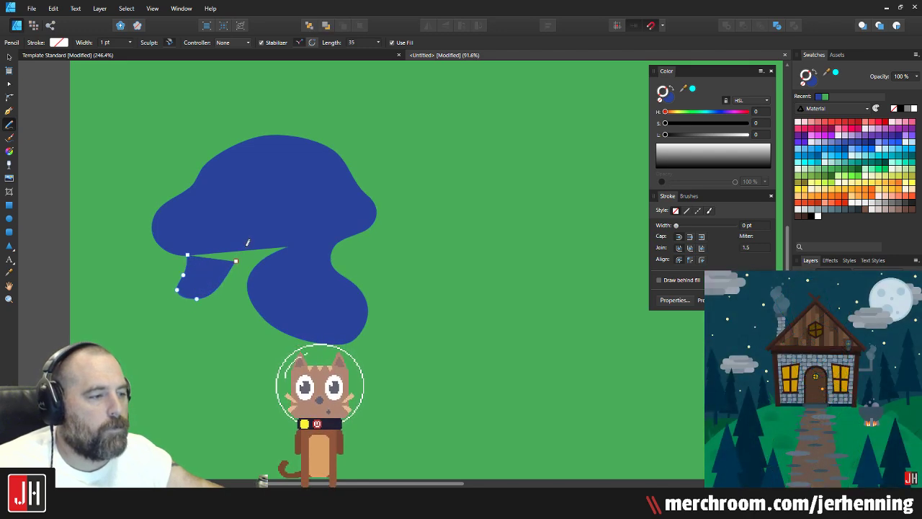
key("ctrl+z")
key("v")
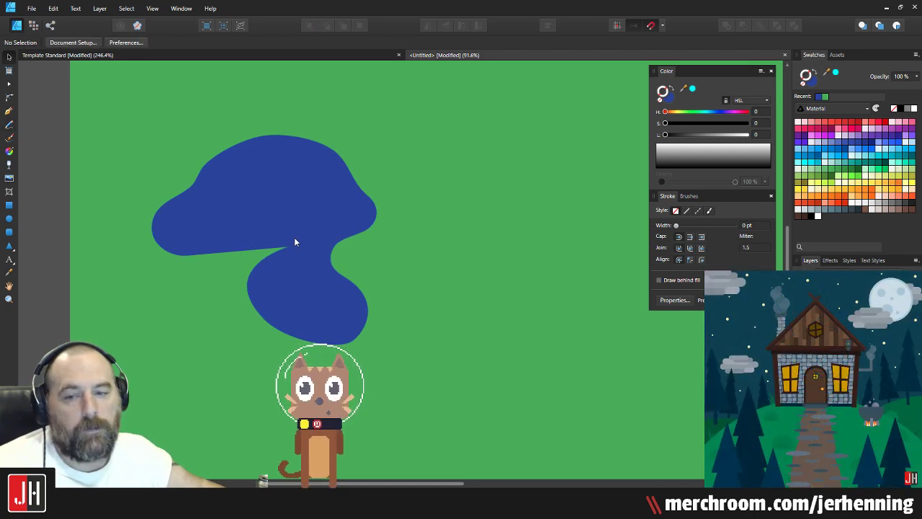
left_click(295, 240)
key("Delete")
Step: Draw a large blue shape with several rounded lobes using the Pencil tool and delete it from the artboard
key("n")
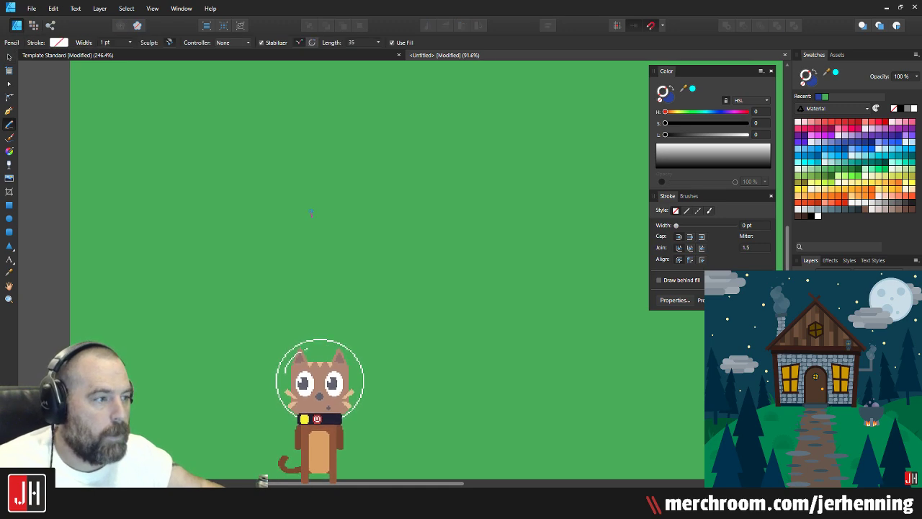
mouse_move(313, 212)
left_mouse_down()
mouse_move(408, 348)
mouse_move(455, 226)
mouse_move(432, 133)
mouse_move(401, 144)
mouse_move(317, 121)
mouse_move(274, 134)
mouse_move(229, 176)
mouse_move(312, 211)
left_mouse_up()
key("v")
left_click(534, 286)
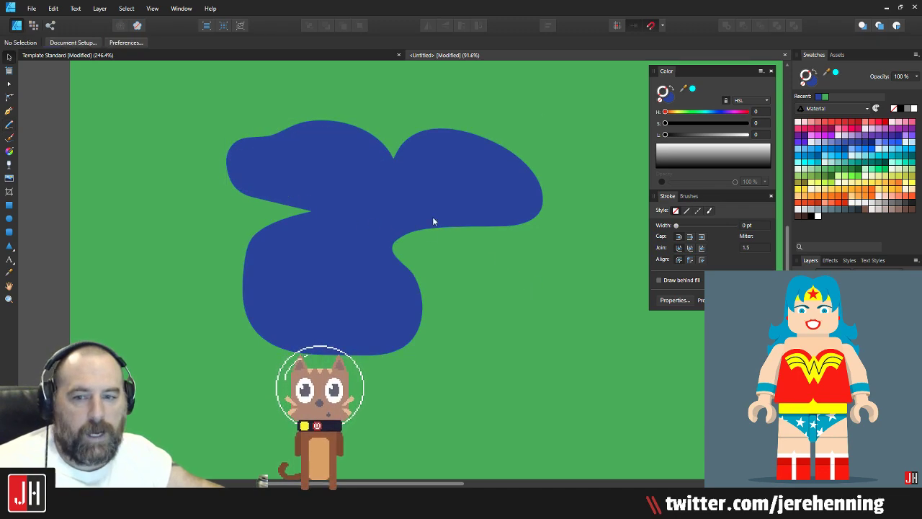
left_click(423, 200)
key("Delete")
Step: Draw a closed shape with a rounded lower side and straight upper edges using the Pen tool, and fill it dark red
scroll(423, 203, "down", 3)
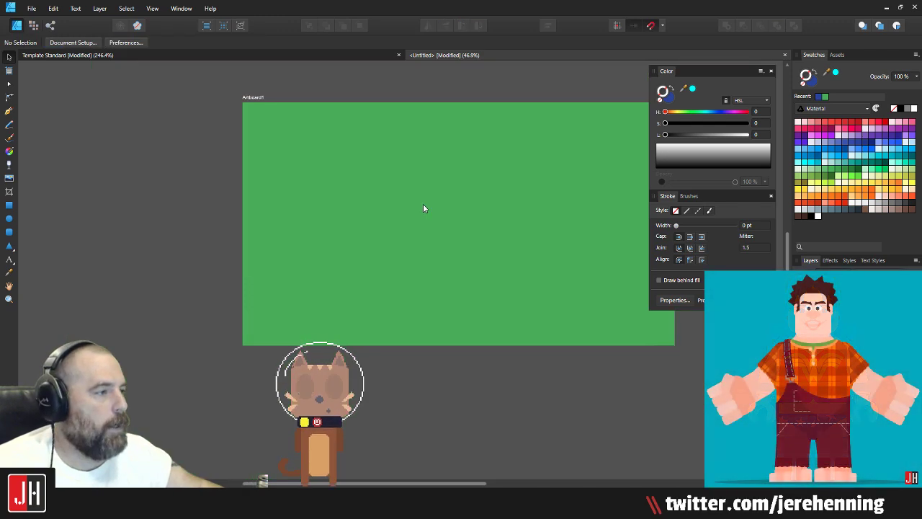
scroll(425, 204, "up", 2)
left_click(9, 110)
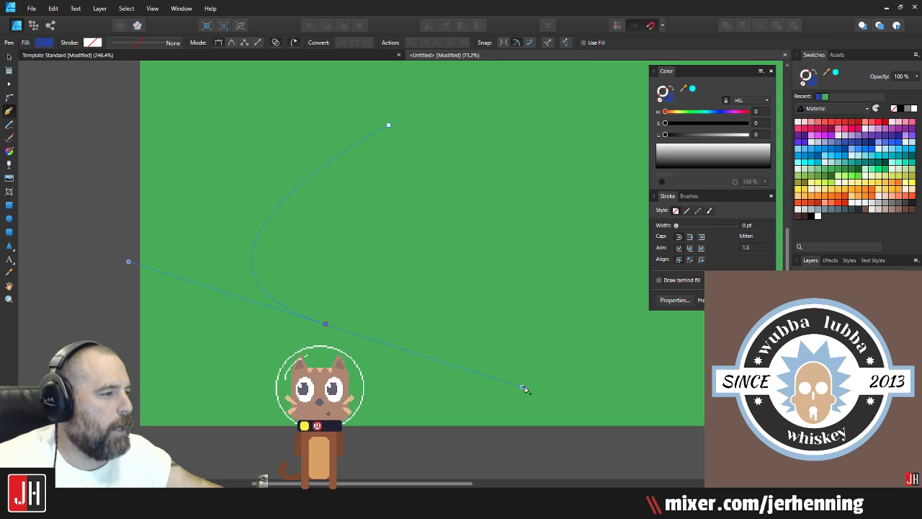
left_click_drag(524, 389, 529, 376)
left_click(539, 120)
left_click(388, 125)
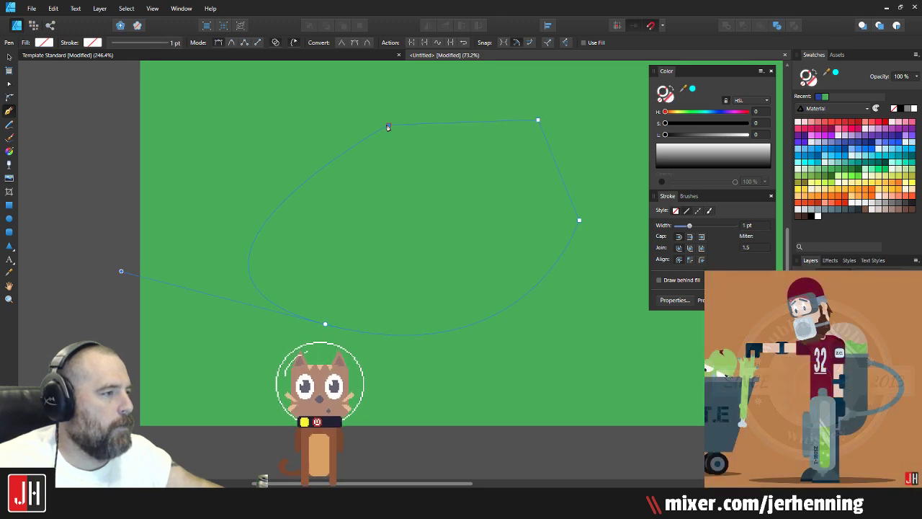
left_click(862, 126)
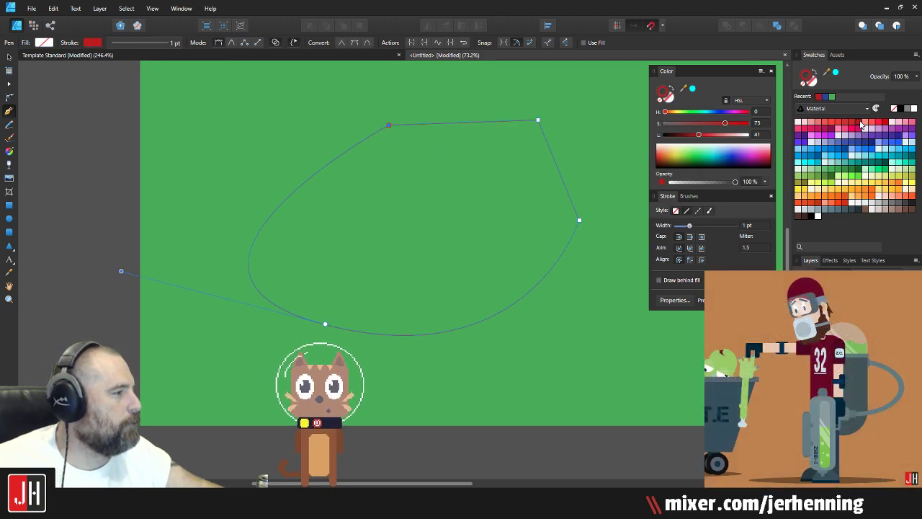
key("v")
Step: Move the red shape's upper-right corner node inward with the Node tool to form a V-shaped notch, and deselect the shape
key("a")
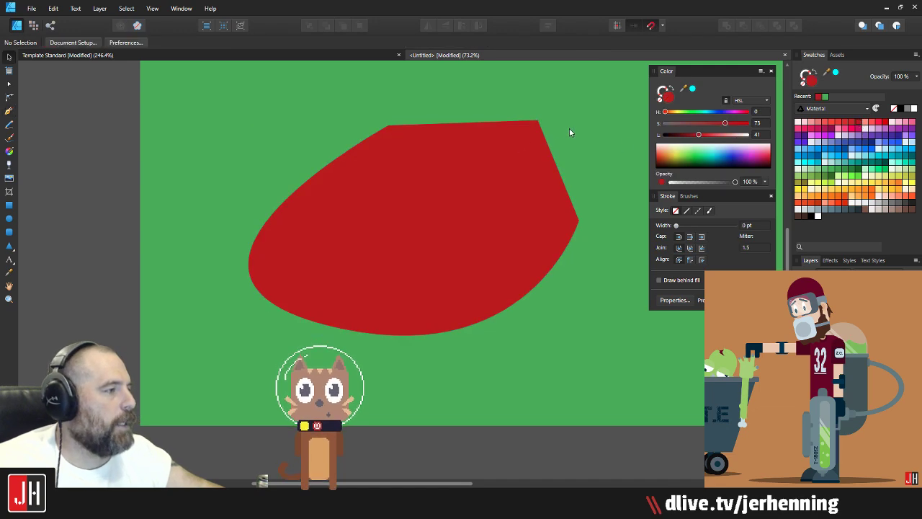
left_click_drag(540, 120, 502, 182)
key("ctrl+z")
left_click(557, 160)
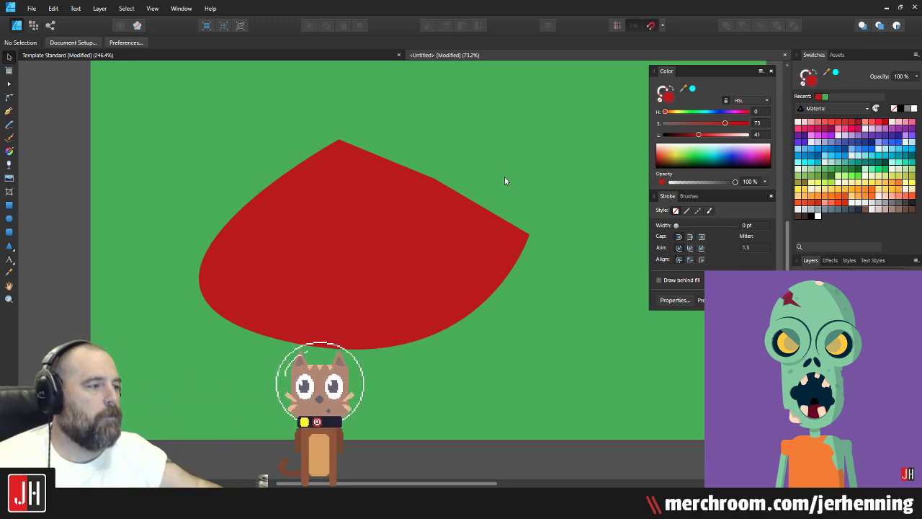
left_click(432, 202)
key("a")
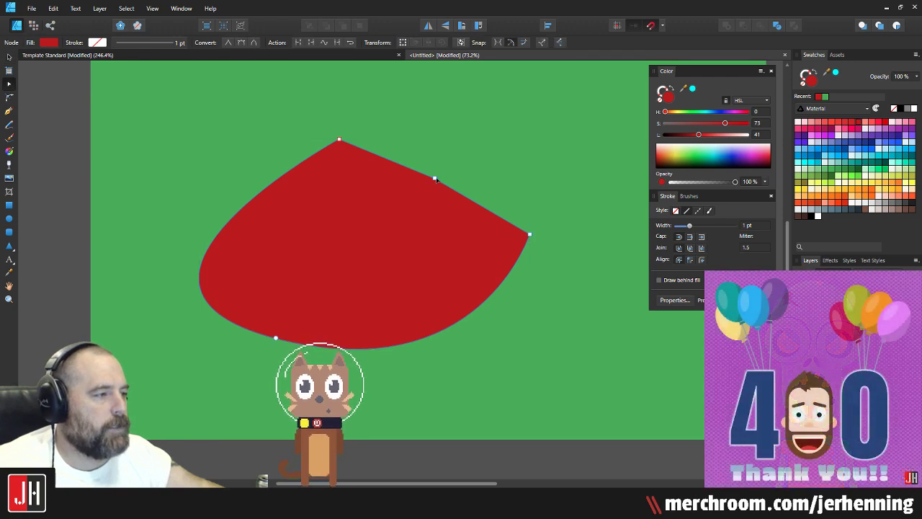
left_click_drag(435, 178, 381, 239)
left_click(450, 204)
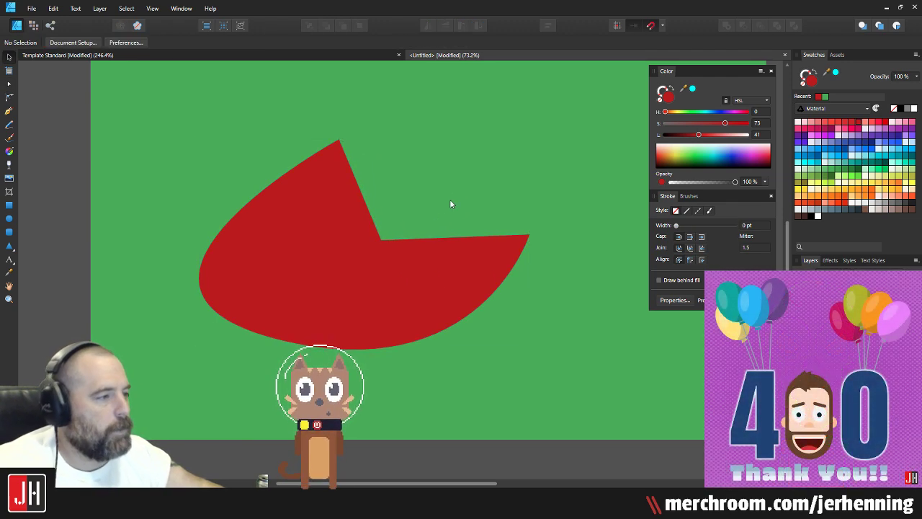
Step: Add a rounded lobe along the left side of the red shape's notch with the Pen tool and undo it
left_click(287, 189)
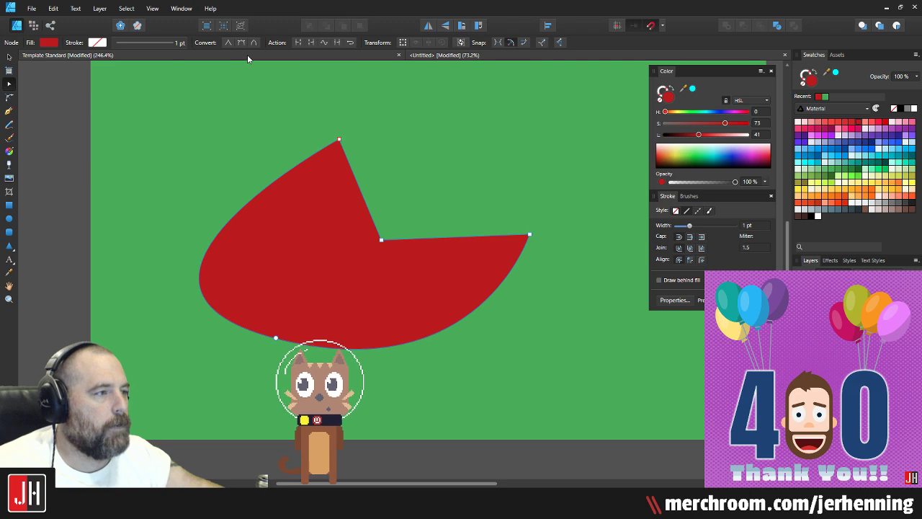
key("p")
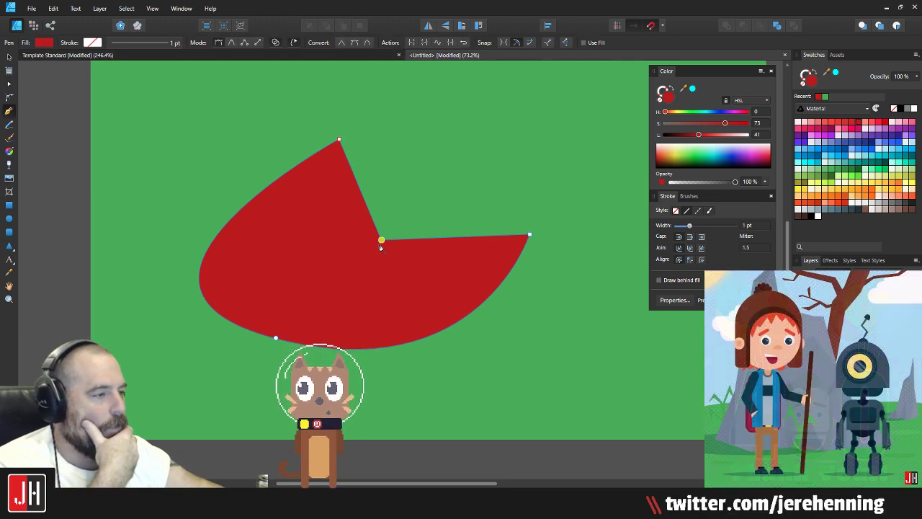
left_click_drag(380, 220, 459, 175)
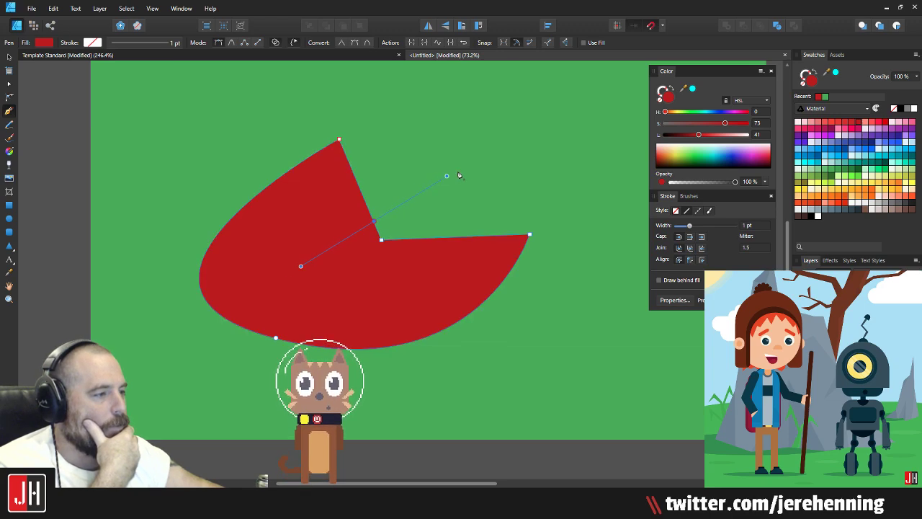
left_click_drag(350, 168, 445, 155)
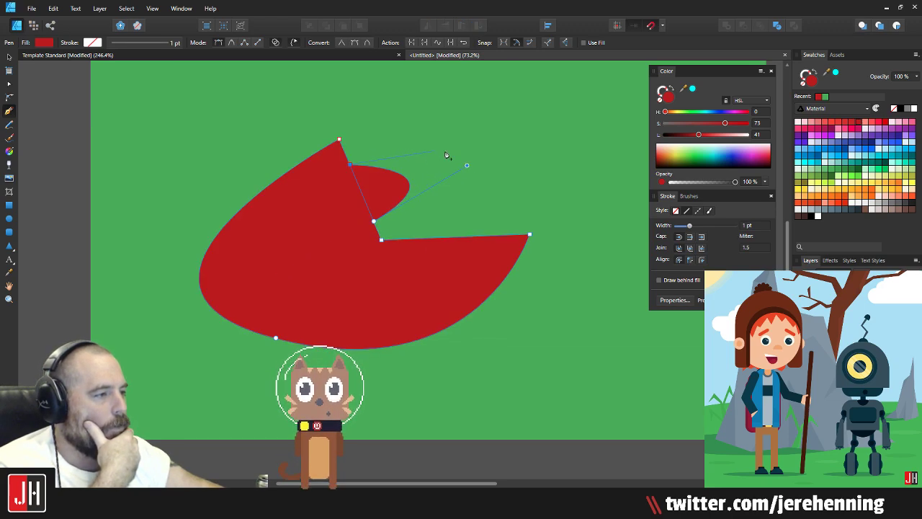
key("Escape")
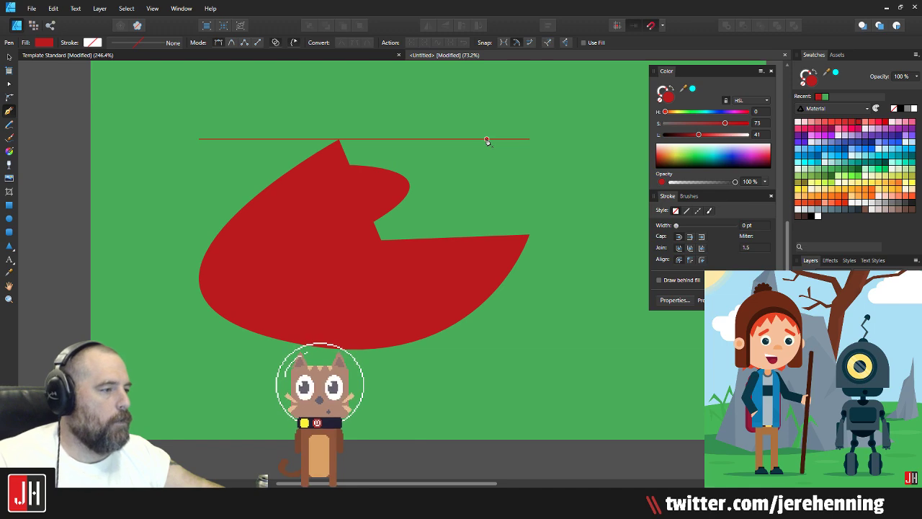
key("ctrl+z")
key("ctrl+z")
key("ctrl+z")
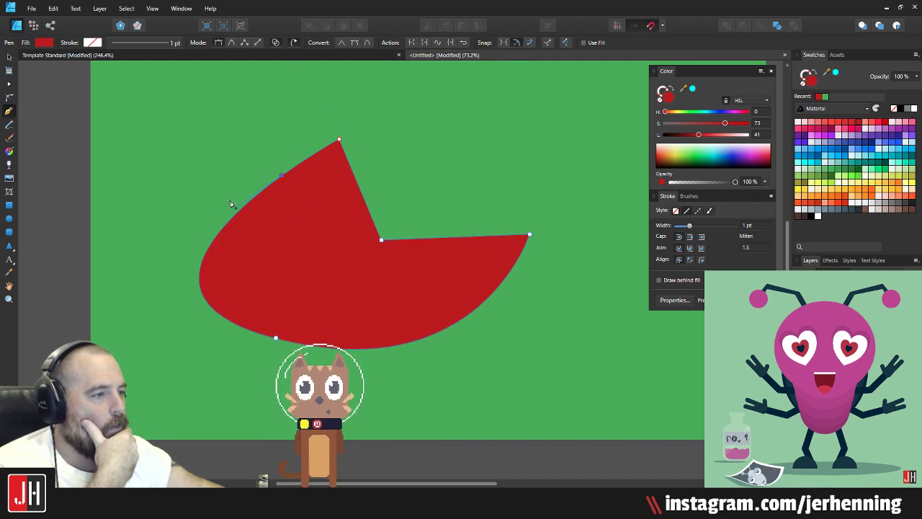
Step: Add a curved lobe on the red shape's outer left edge with the Pen tool and undo it
left_click_drag(217, 174, 172, 243)
left_click(223, 229)
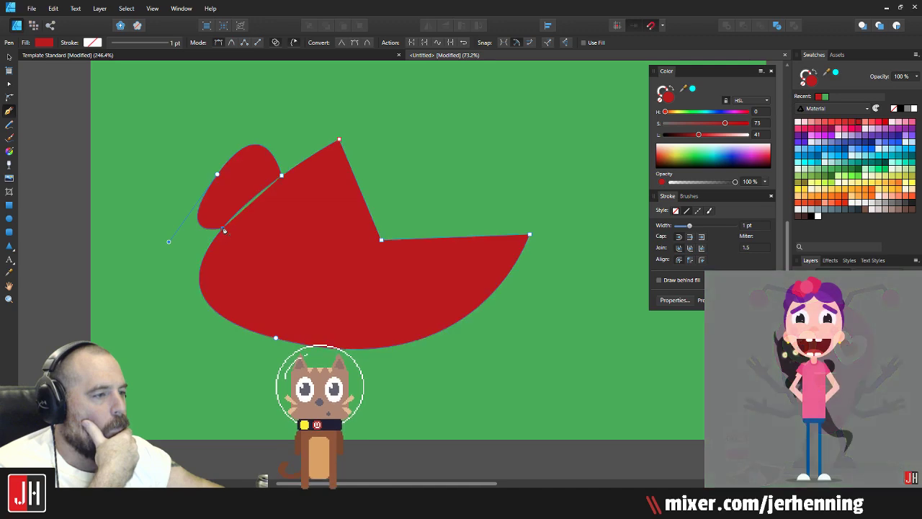
key("ctrl+z")
key("ctrl+z")
key("ctrl+z")
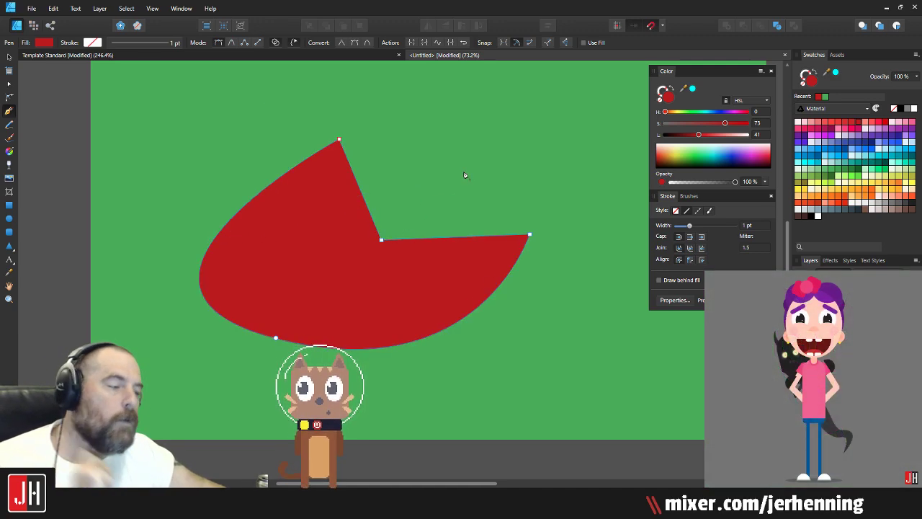
Step: Add a straight-sided four-corner block on the notch's lower edge with the Pen tool and deselect the red shape
left_click(406, 239)
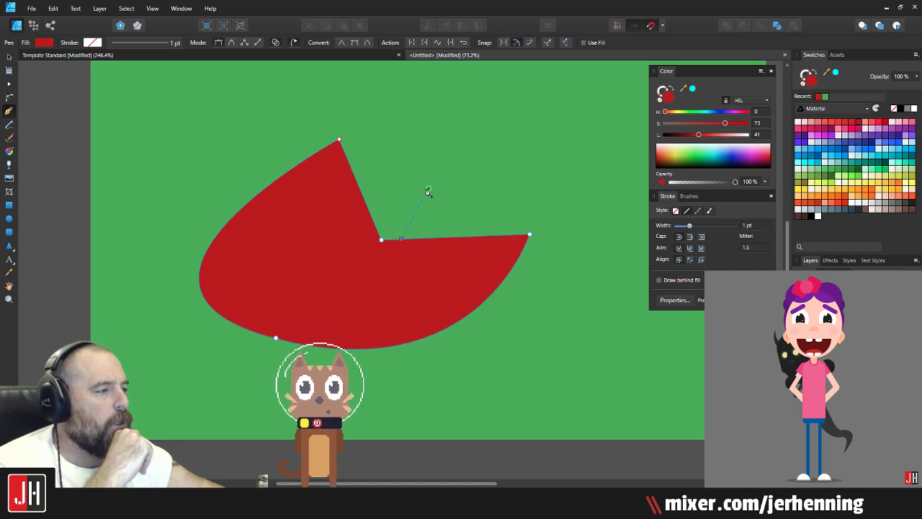
left_click(421, 205)
left_click(505, 193)
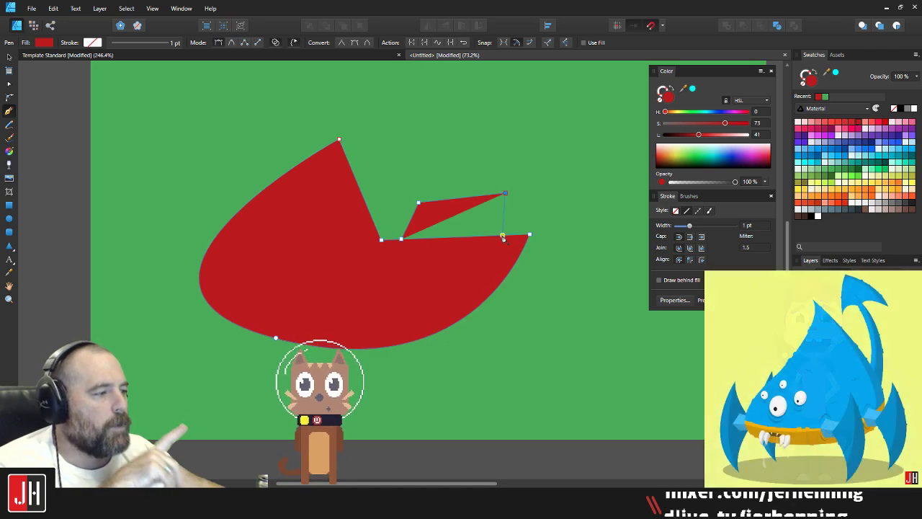
left_click(503, 235)
key("Escape")
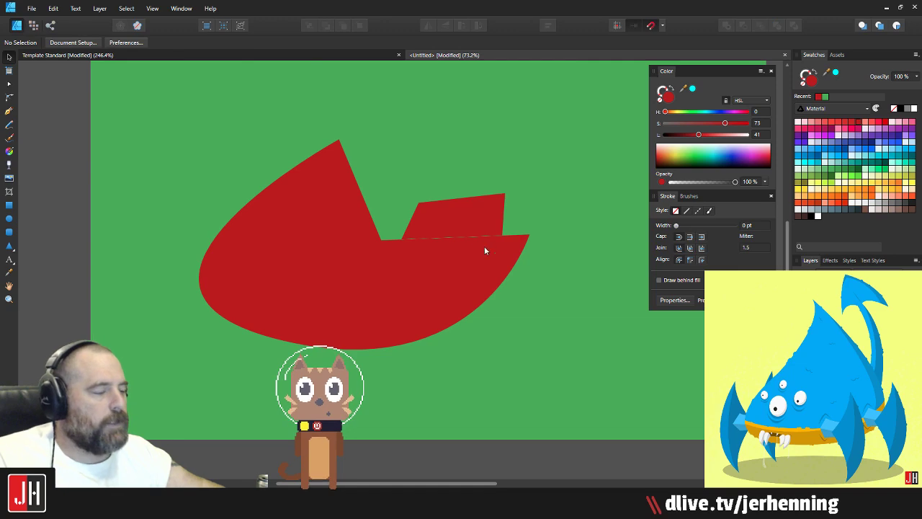
Step: Delete the red shape from the artboard and close the untitled test document
key("v")
key("Delete")
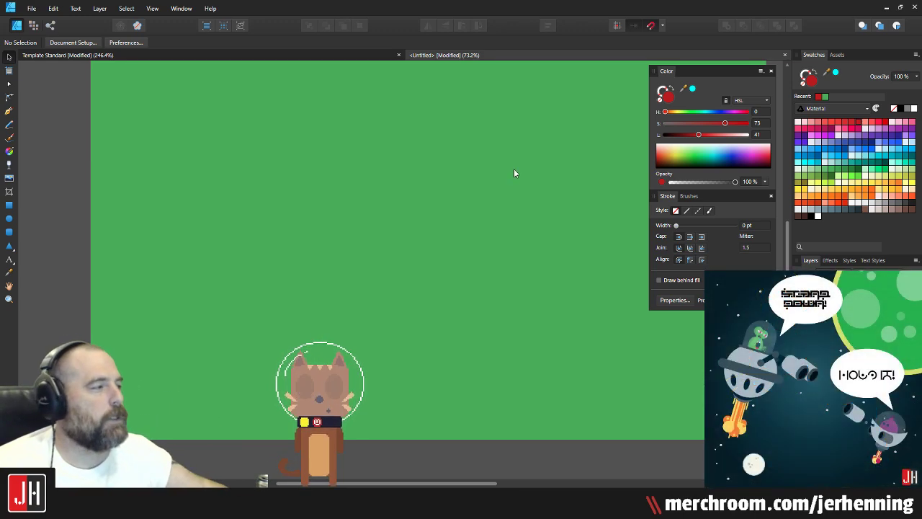
left_click(784, 55)
left_click(458, 262)
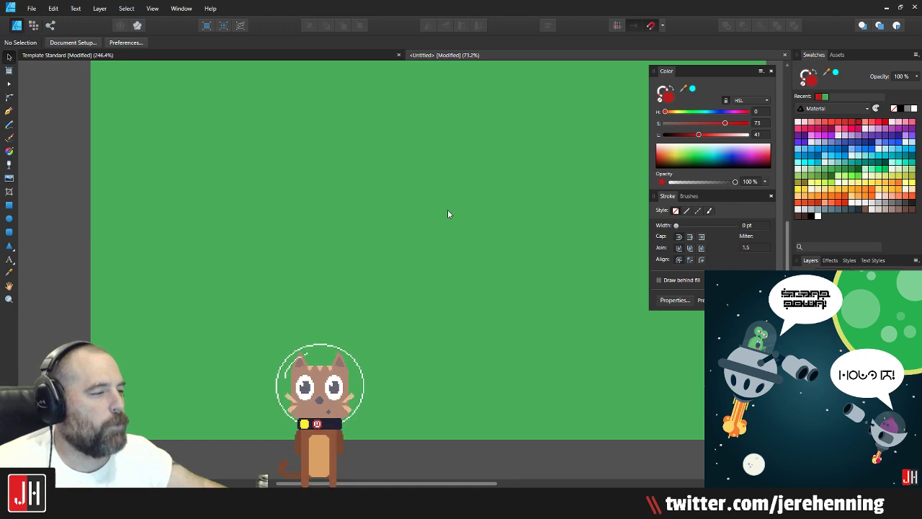
Step: Select all corner nodes of the tower's glowing cyan screen and shift it down and to the right, undoing the first small nudge
scroll(432, 259, "down", 7)
scroll(452, 253, "up", 5)
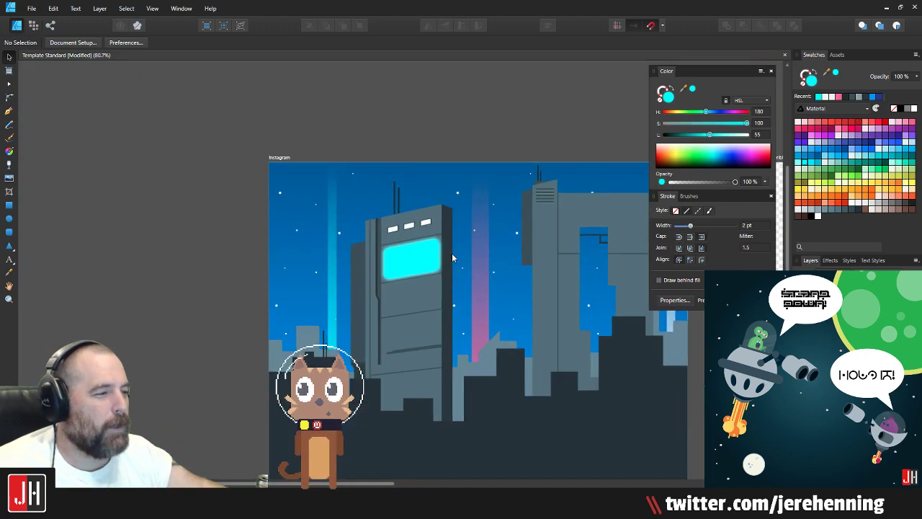
scroll(359, 260, "down", 3)
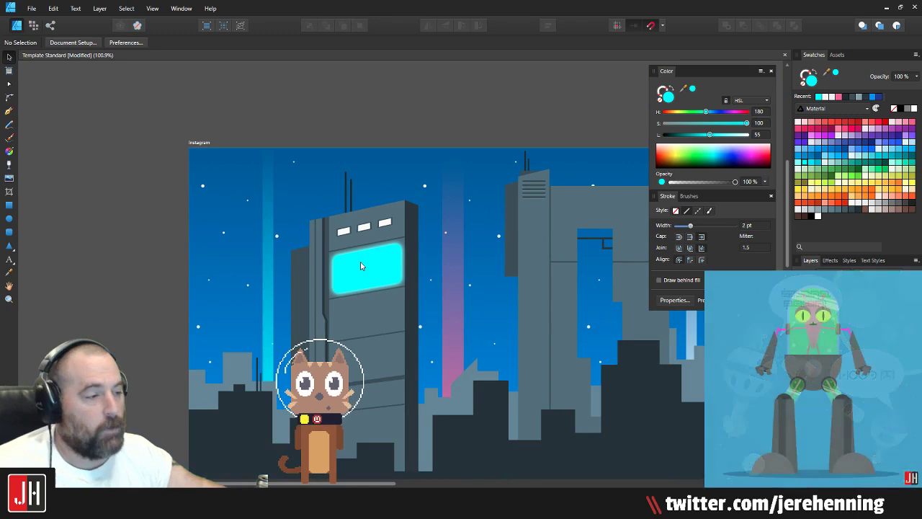
scroll(364, 263, "up", 4)
left_click(371, 272)
scroll(375, 268, "up", 4)
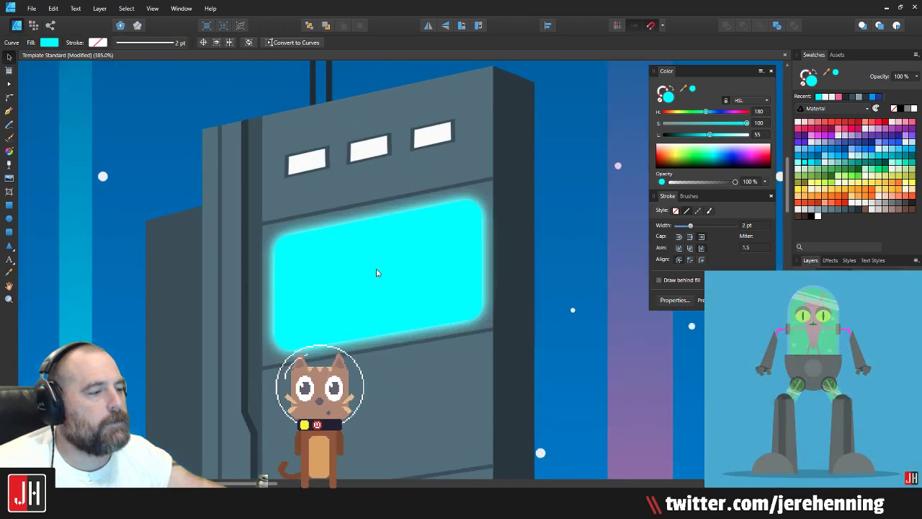
key("a")
left_click_drag(209, 185, 622, 401)
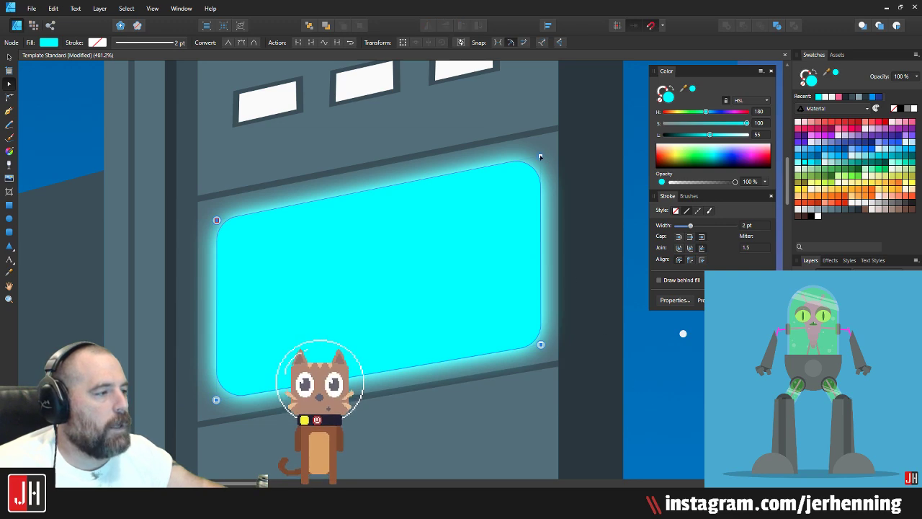
mouse_move(541, 156)
left_mouse_down()
mouse_move(531, 171)
mouse_move(537, 161)
left_mouse_up()
key("ctrl+z")
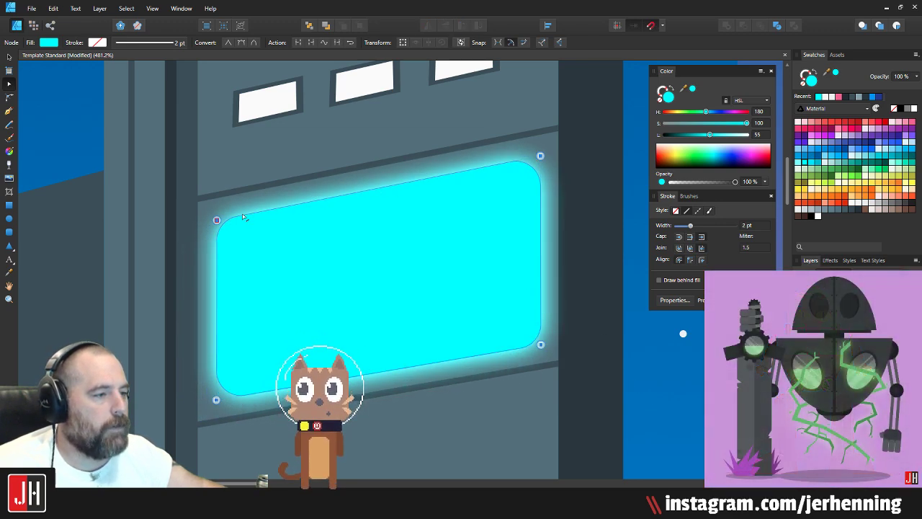
left_click_drag(217, 221, 243, 239)
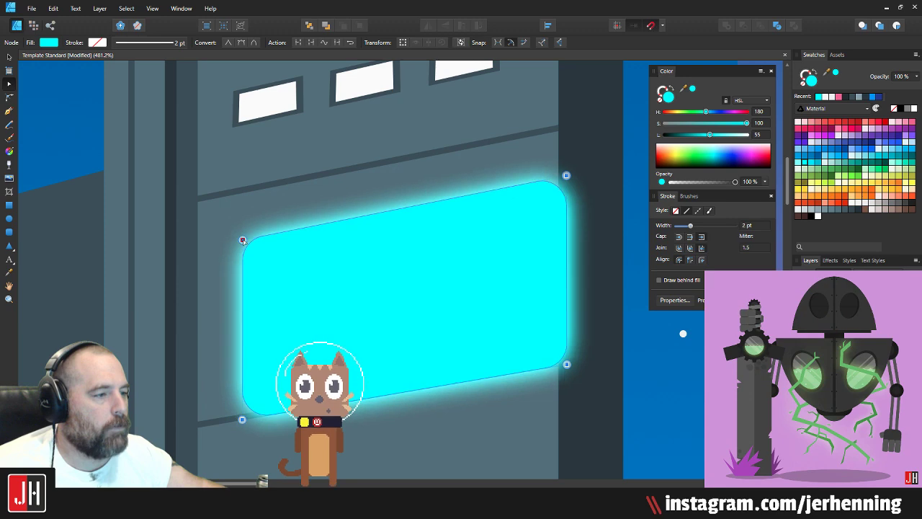
Step: Undo the last shift of the tower's cyan screen and deselect it
key("ctrl+z")
key("v")
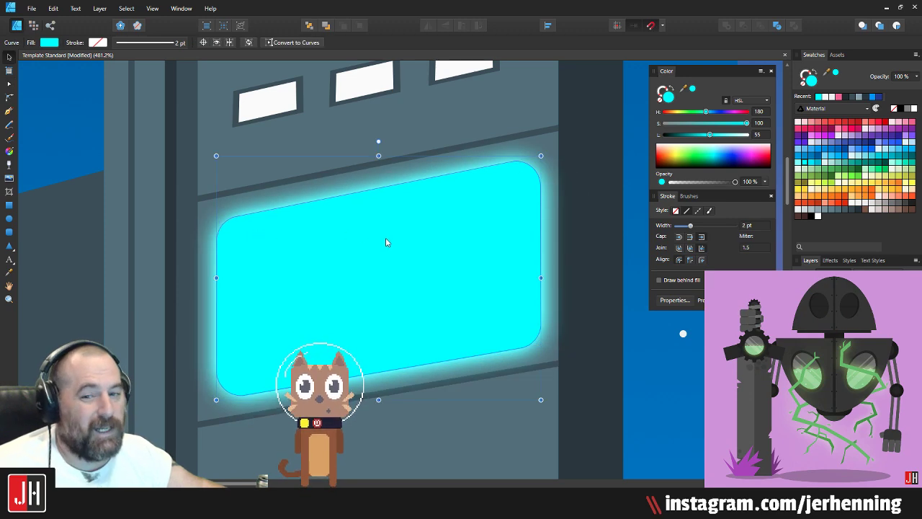
left_click(644, 332)
scroll(414, 313, "down", 7)
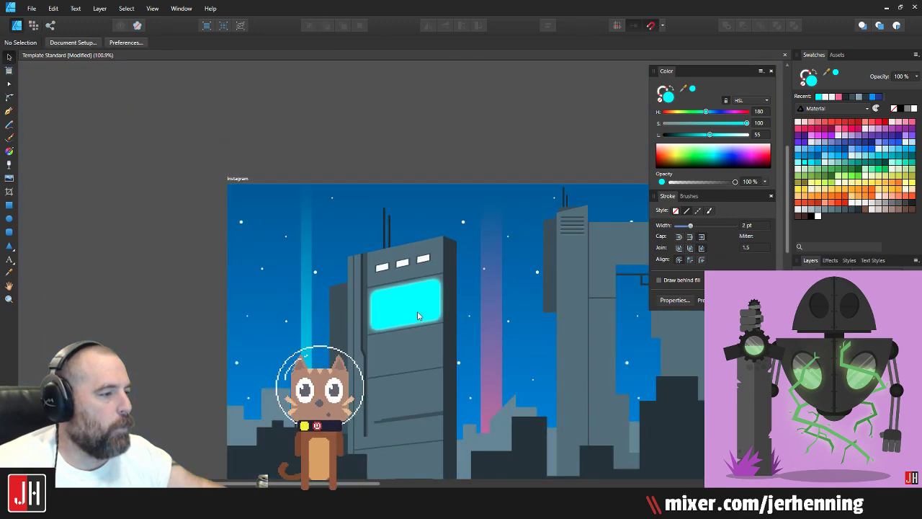
scroll(414, 313, "up", 6)
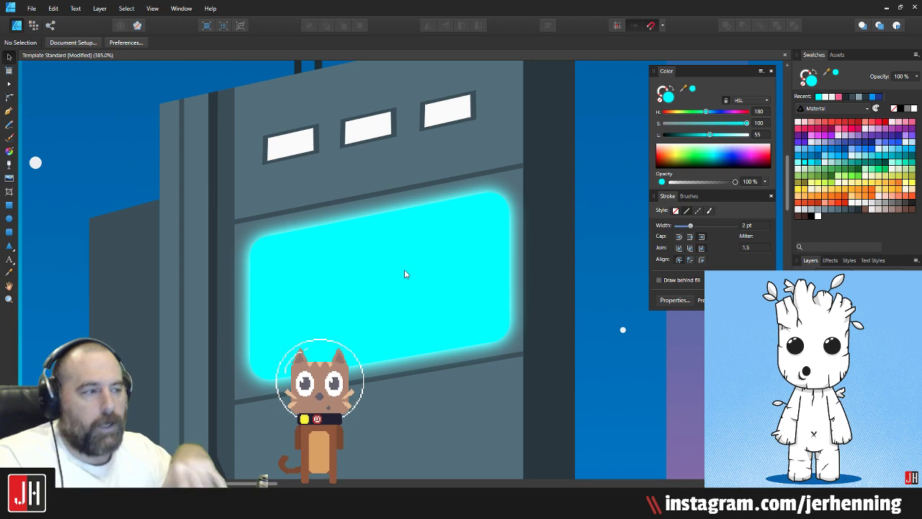
scroll(375, 260, "up", 1)
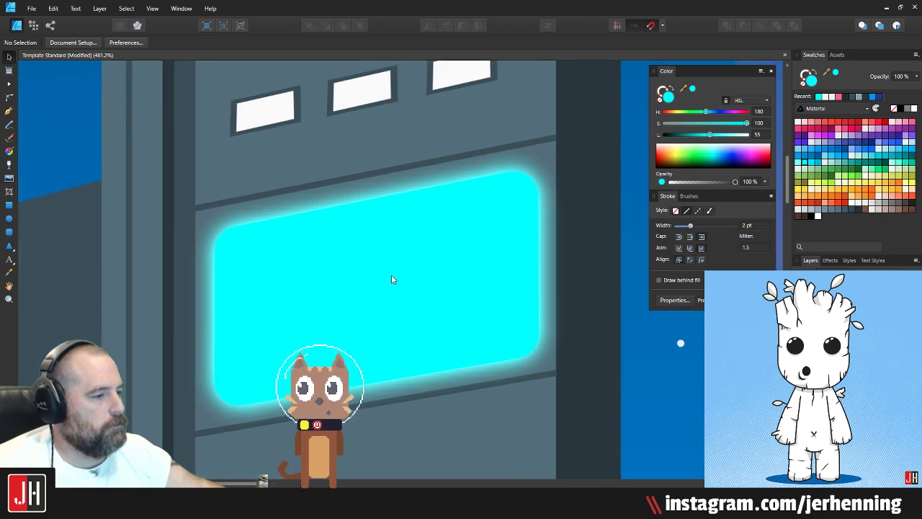
Step: Turn off the cyan screen's Inner Glow, set its Outer Glow radius to 23.8 px and intensity to 58%, and deselect it
left_click(396, 269)
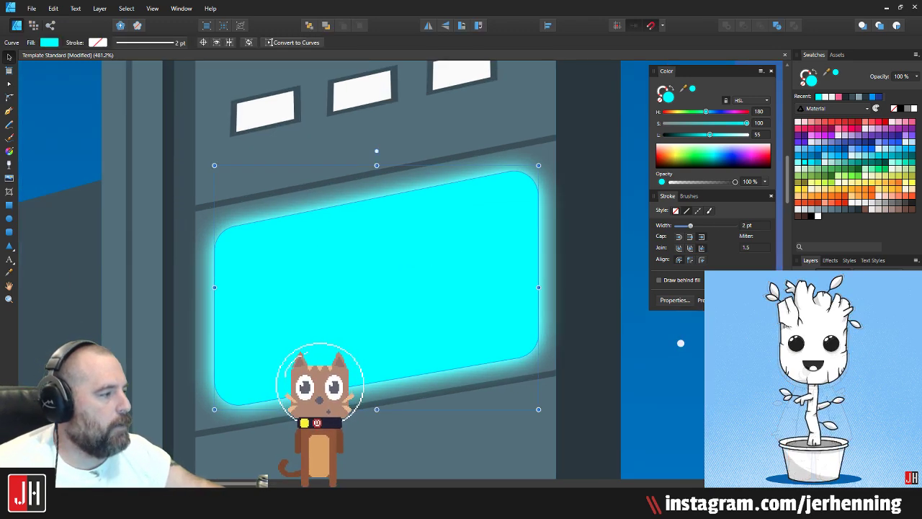
left_click(894, 317)
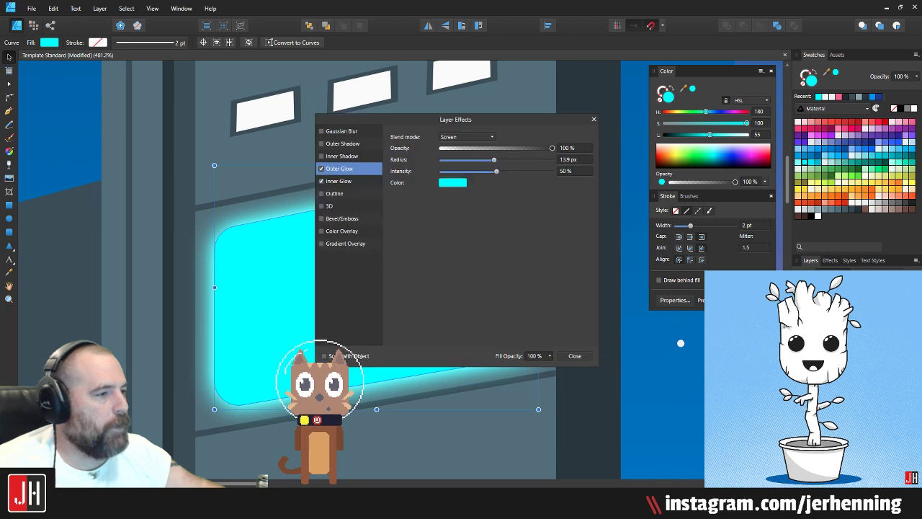
left_click(330, 182)
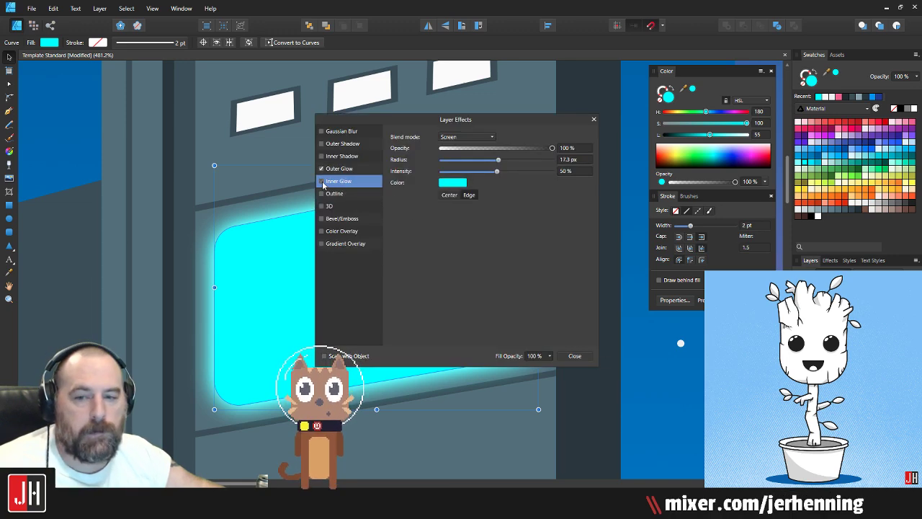
left_click(347, 172)
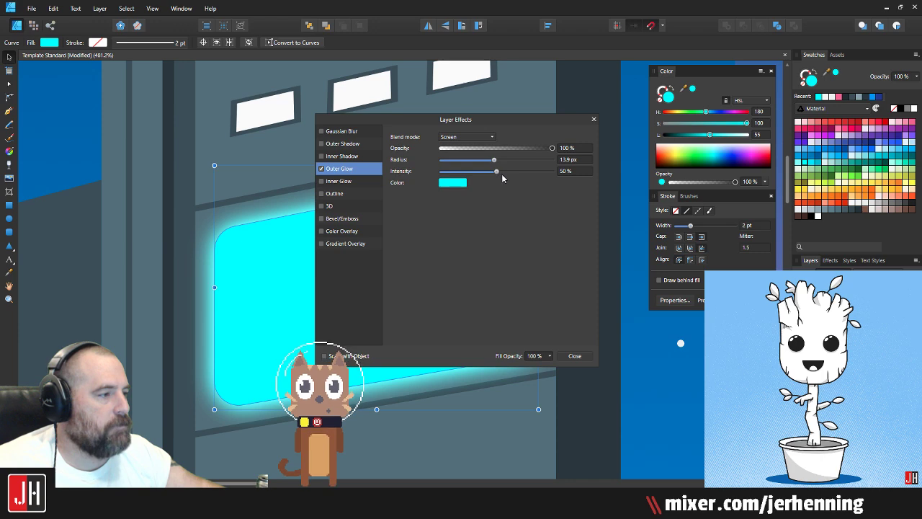
mouse_move(496, 173)
left_mouse_down()
mouse_move(506, 175)
mouse_move(506, 161)
left_mouse_up()
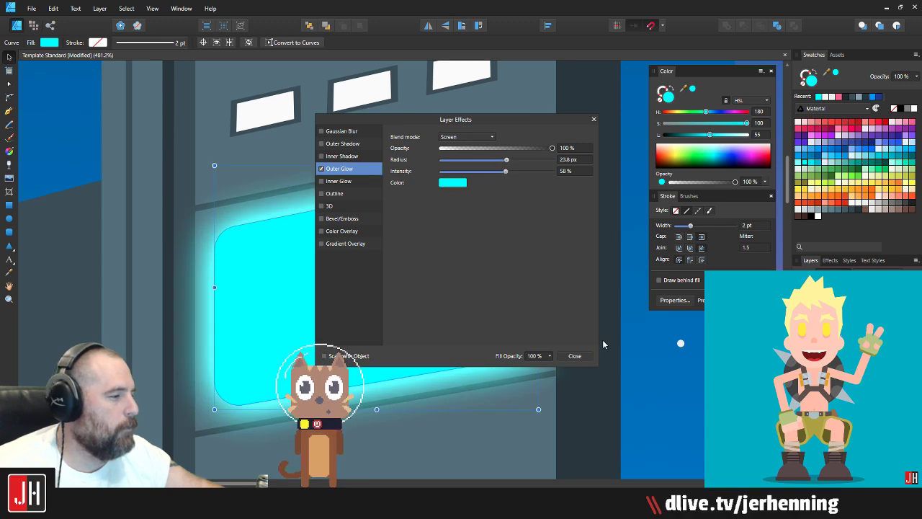
left_click(575, 356)
key("ctrl+d")
scroll(523, 329, "down", 5)
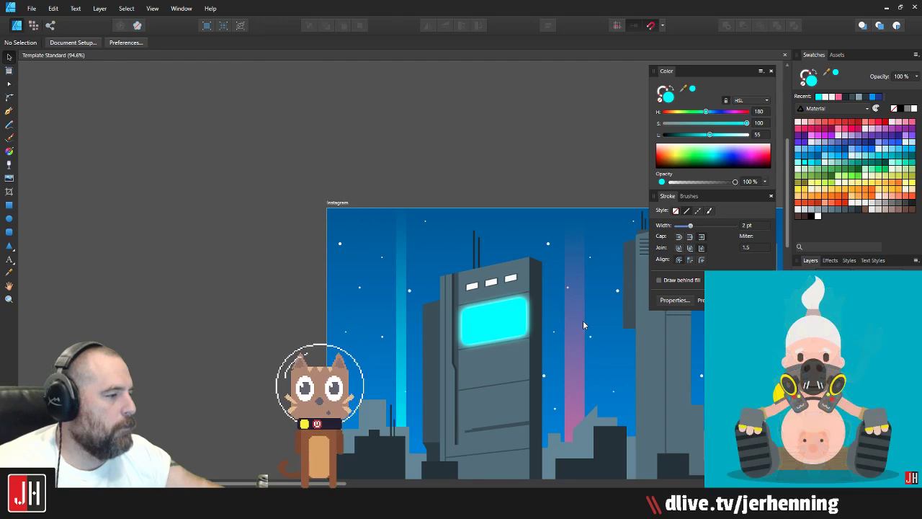
Step: Adjust the outer top corner node of the dark base shape under the tower's side wing to slope its top edge, and deselect it
scroll(513, 333, "up", 6)
scroll(478, 329, "down", 4)
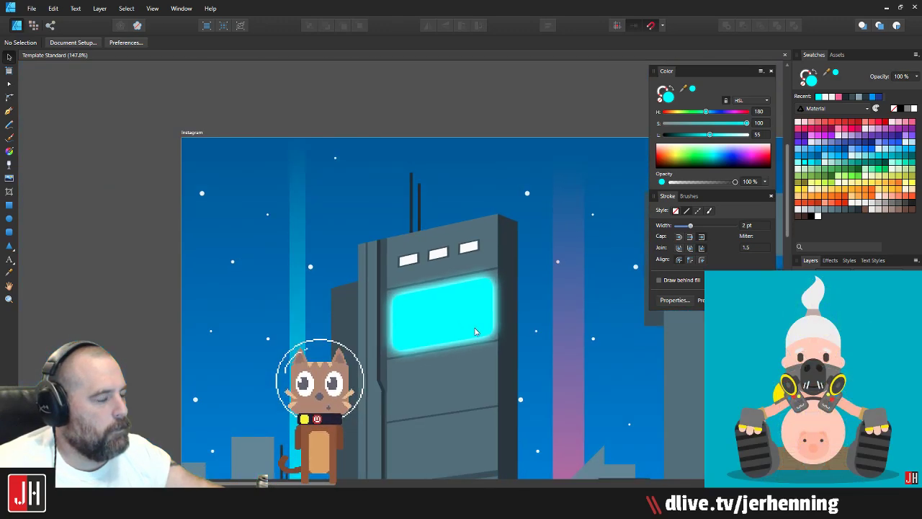
scroll(482, 333, "up", 2)
scroll(267, 261, "down", 3)
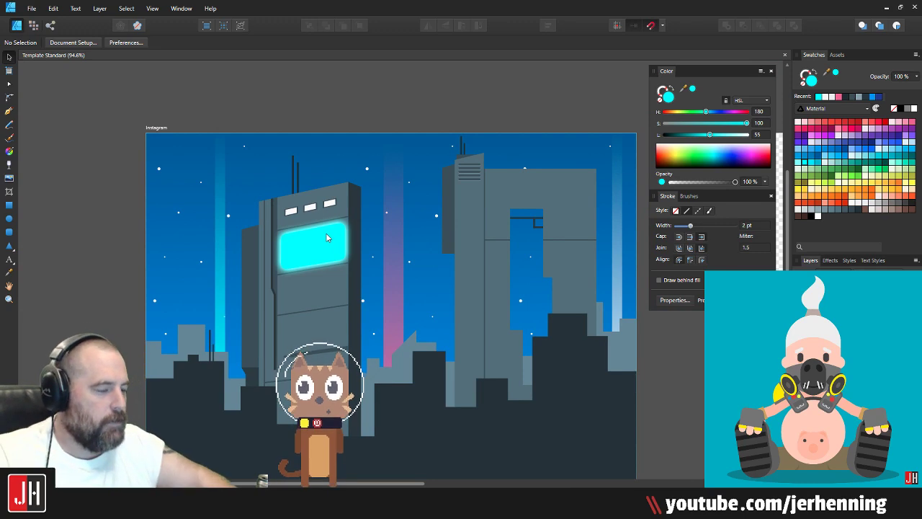
scroll(245, 303, "up", 2)
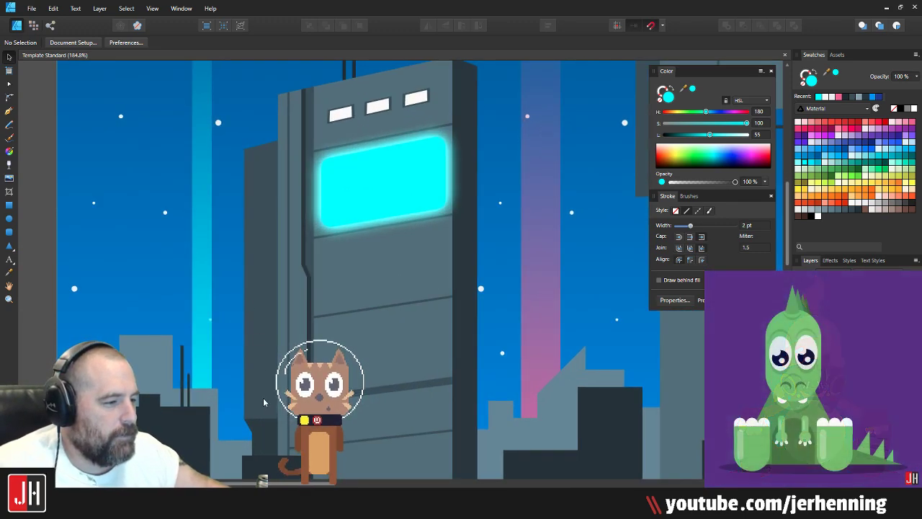
scroll(267, 432, "up", 4)
key("p")
left_click(209, 436)
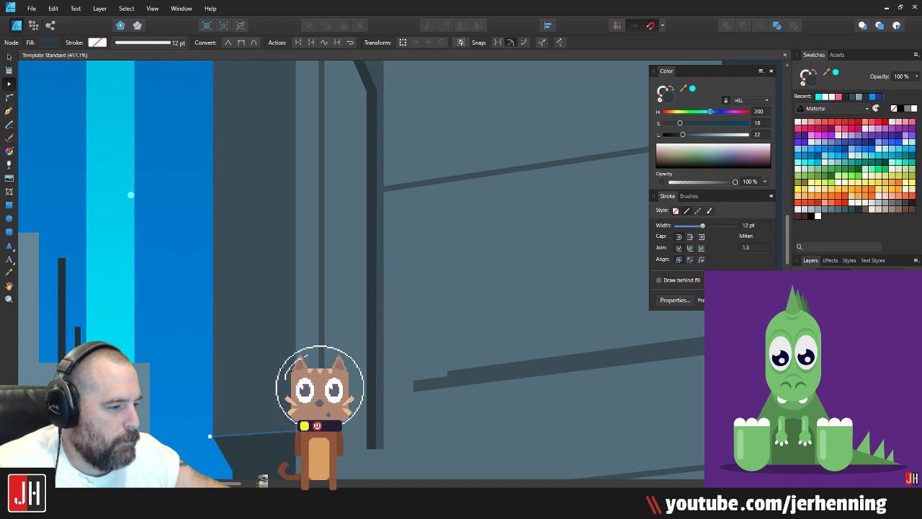
key("v")
scroll(317, 418, "down", 7)
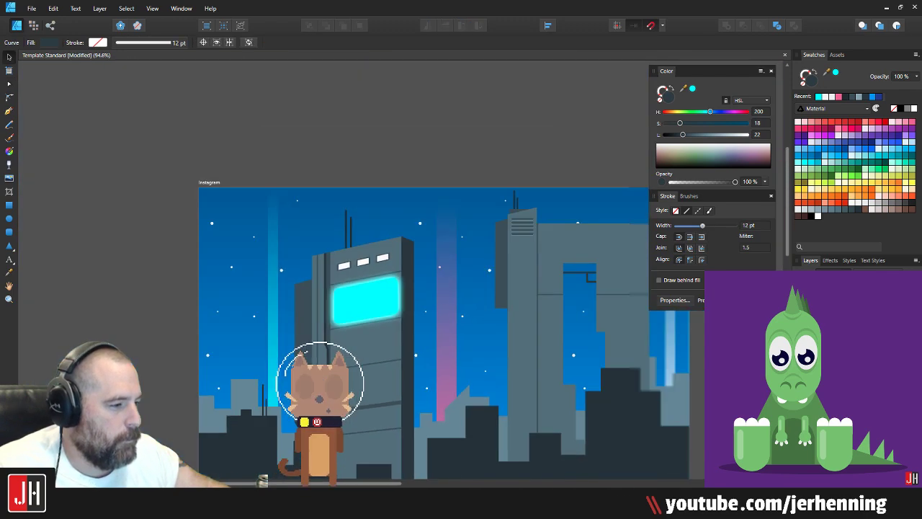
key("Escape")
Step: Add nodes to the tower's outer roof edge beside the narrow vertical stripe and form a small vertical step there
scroll(317, 382, "up", 3)
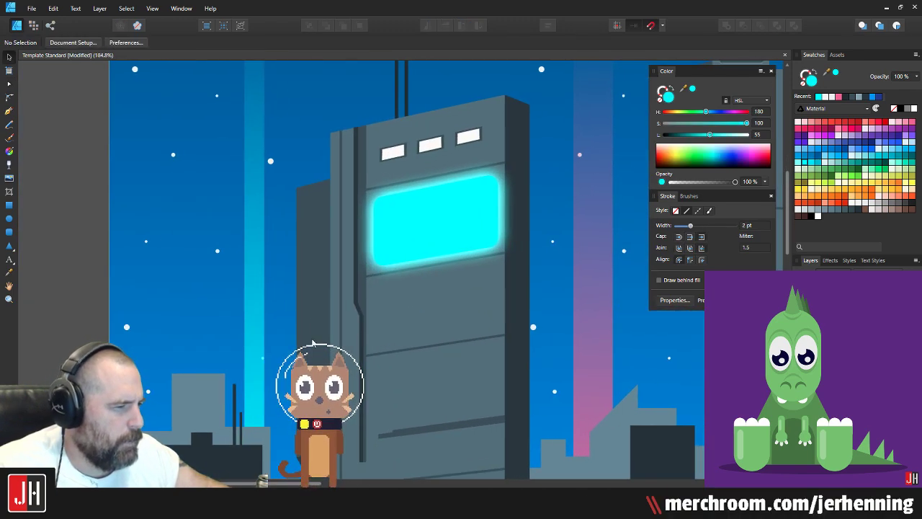
scroll(329, 203, "up", 3)
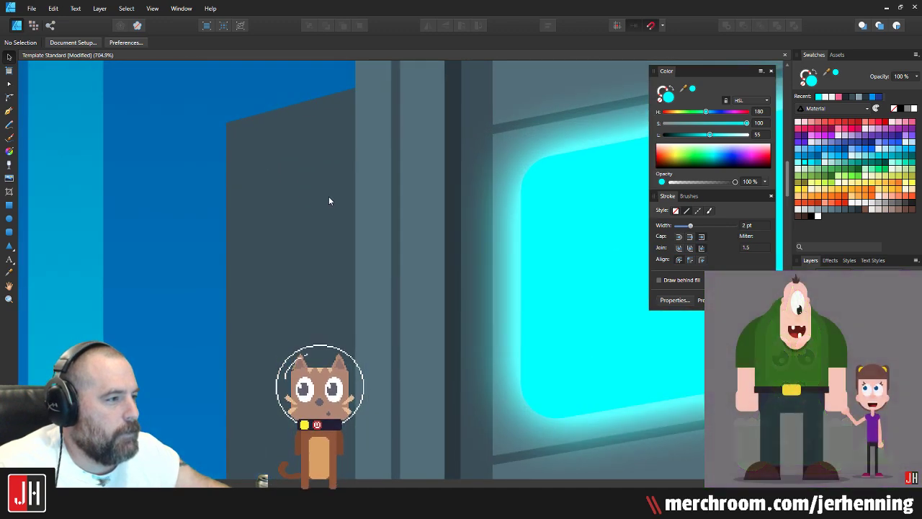
scroll(329, 196, "down", 4)
left_click_drag(394, 280, 373, 245)
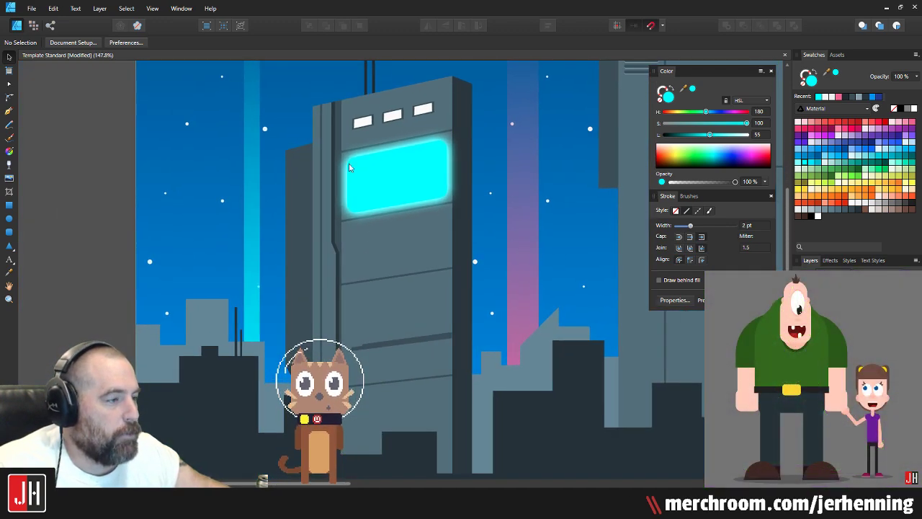
scroll(330, 100, "up", 6)
key("a")
left_click(318, 105)
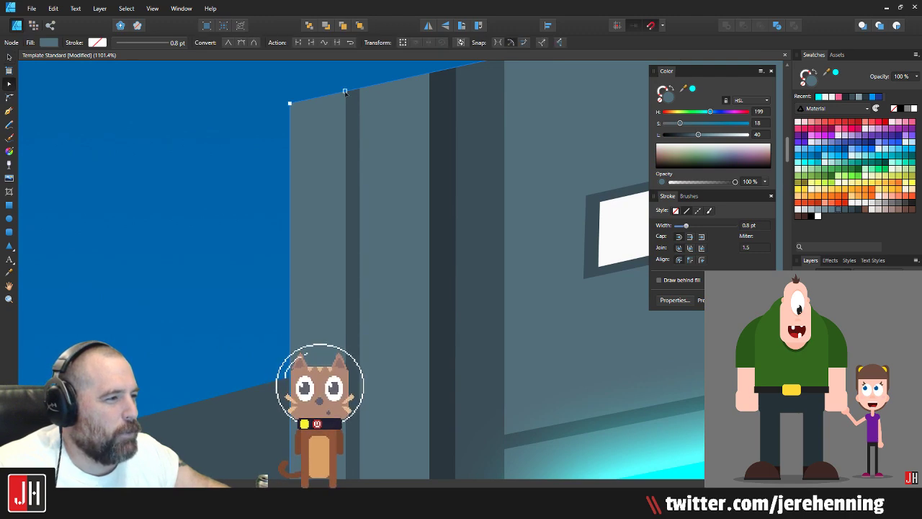
scroll(345, 90, "up", 3)
left_click_drag(336, 92, 348, 111)
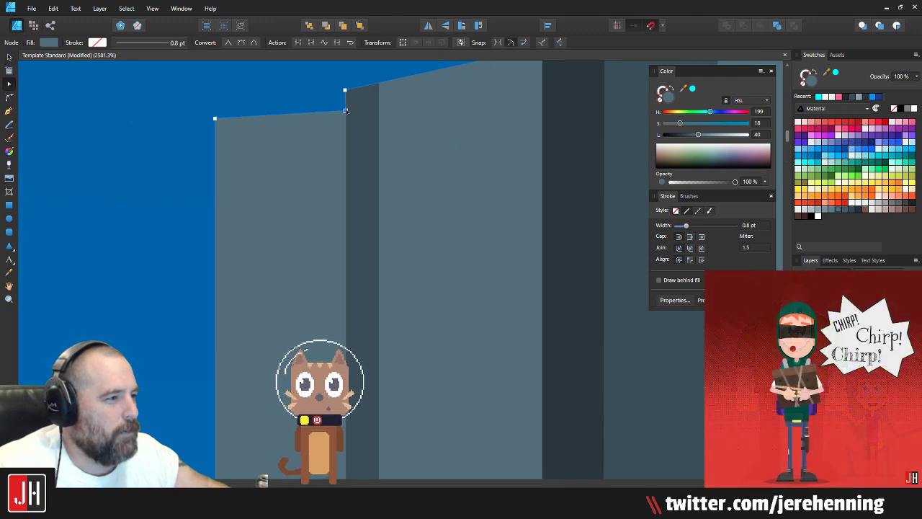
scroll(345, 95, "up", 3)
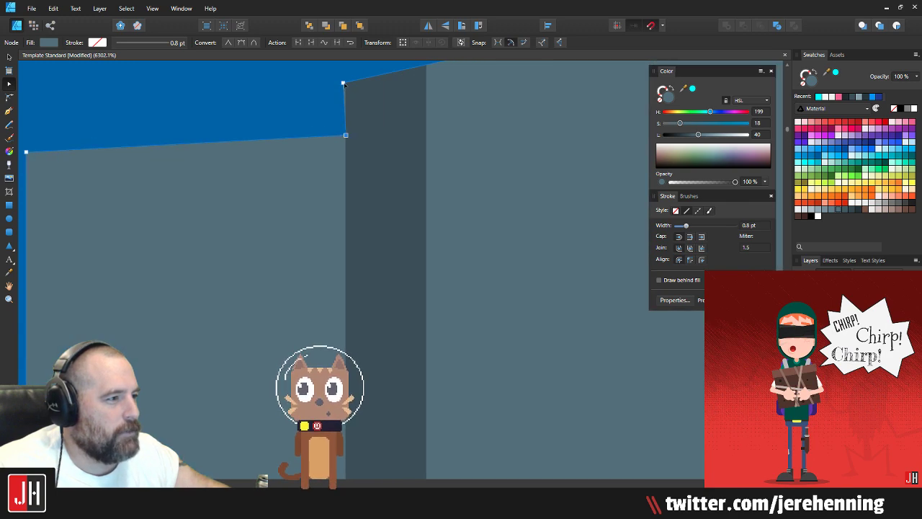
left_click_drag(344, 83, 345, 82)
Step: Lower the outer top corner node of the stepped roof section to slope its edge along the roofline, and deselect the tower
scroll(326, 134, "down", 2)
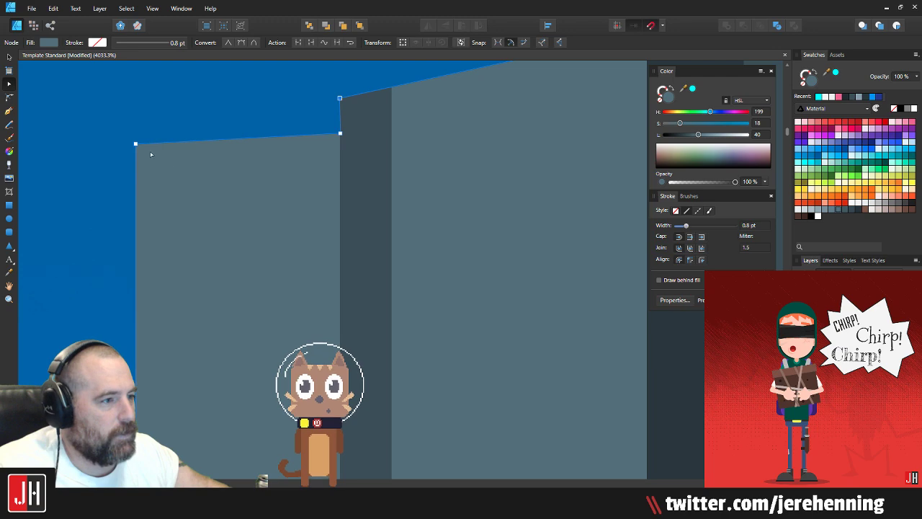
left_click_drag(138, 144, 137, 165)
key("ctrl+z")
key("v")
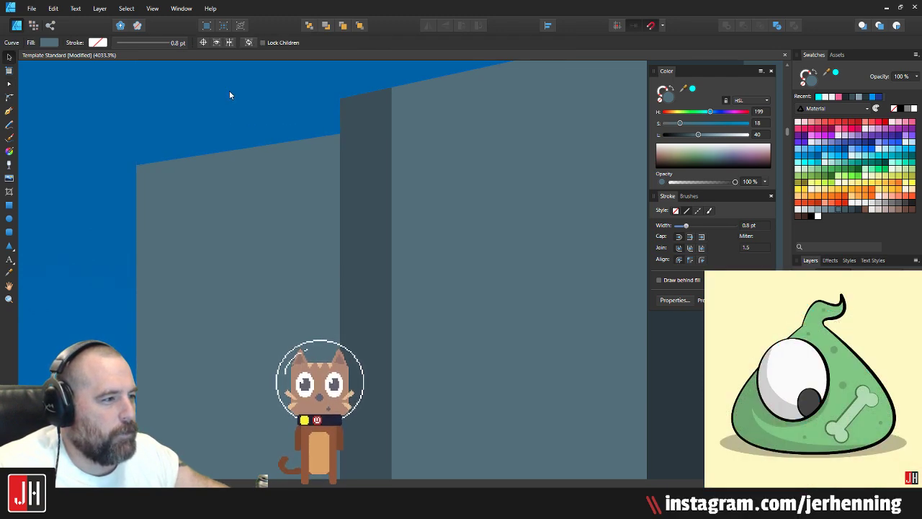
left_click(231, 92)
scroll(253, 142, "down", 8)
scroll(261, 152, "down", 2)
Step: Fine-tune the stepped section's outer top corner slightly downward to run parallel with the main roof edge, and deselect the tower
scroll(257, 150, "up", 5)
left_click(291, 152)
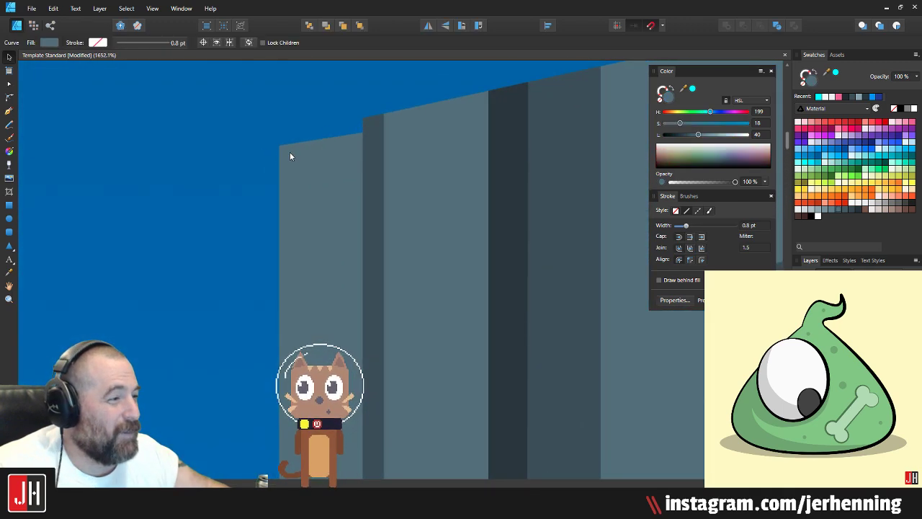
scroll(309, 144, "up", 2)
key("a")
left_click_drag(237, 137, 237, 144)
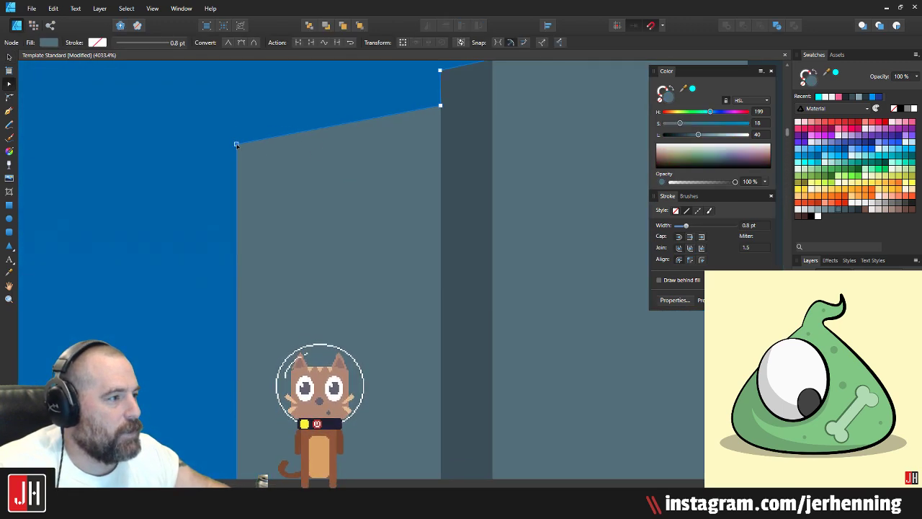
left_click(282, 108)
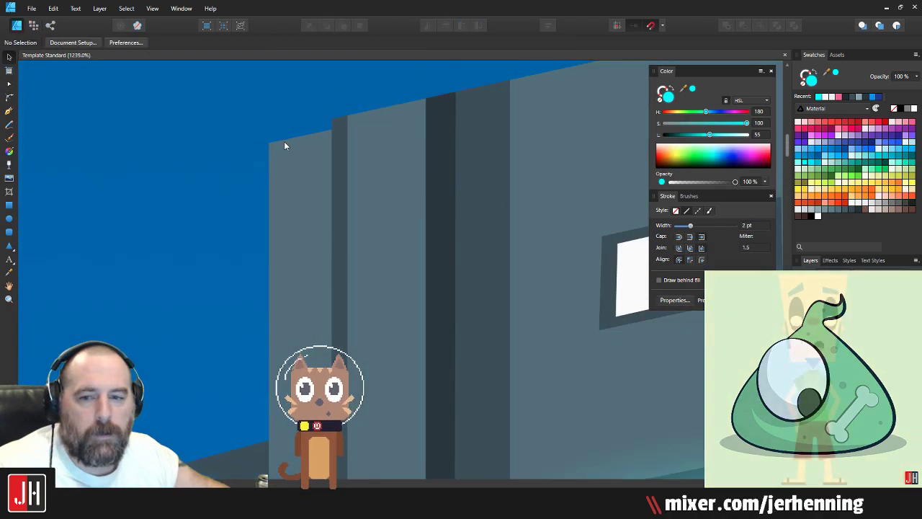
Step: Select the two top nodes of the stepped outer section and move them down together to deepen the step, and deselect the tower
scroll(284, 142, "down", 4)
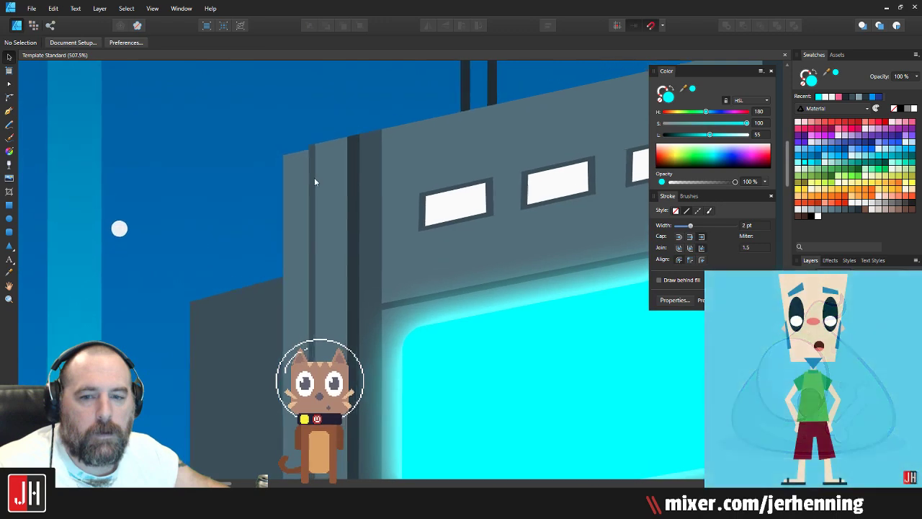
scroll(331, 204, "up", 5)
left_click(346, 181)
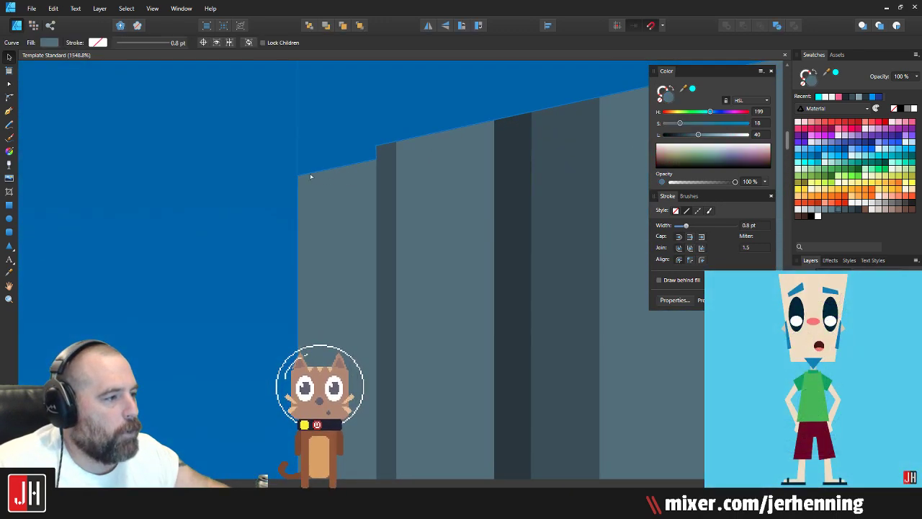
scroll(298, 179, "up", 3)
left_click_drag(261, 157, 454, 231)
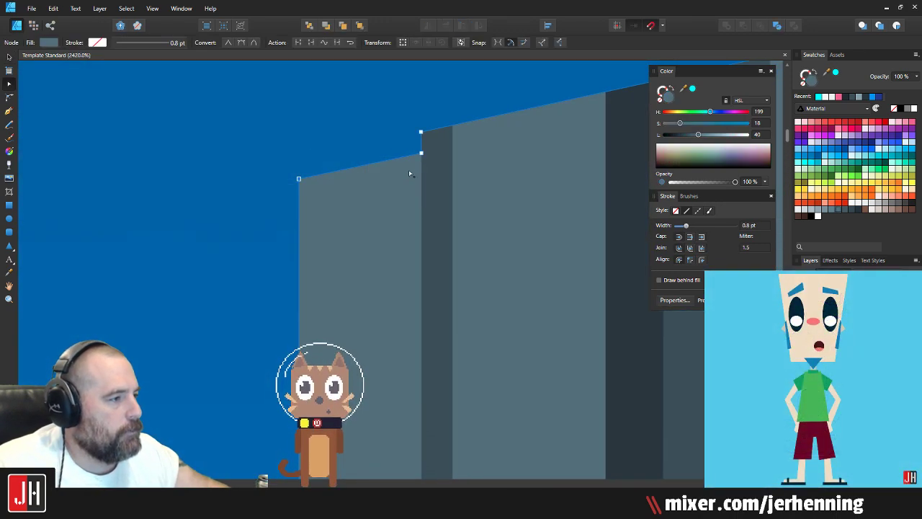
left_click_drag(422, 154, 422, 178)
key("v")
left_click(394, 149)
scroll(393, 173, "down", 9)
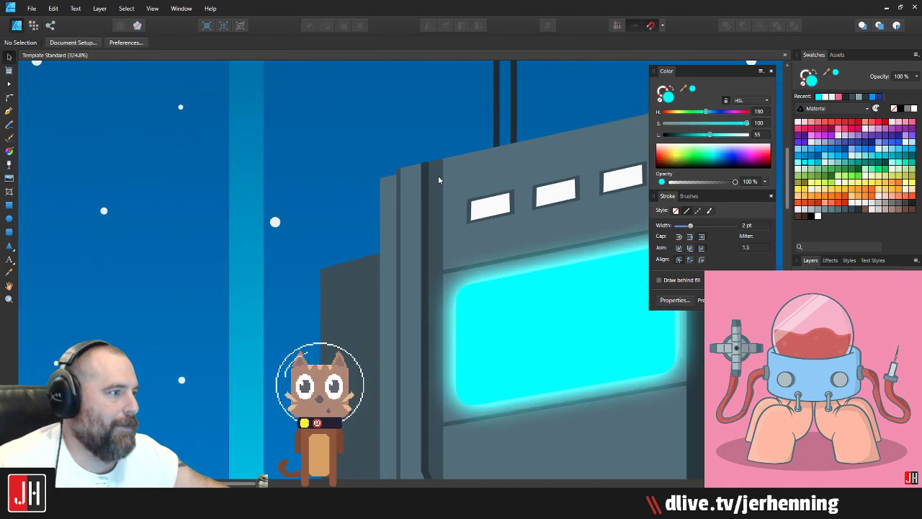
Step: Draw a closed slanted band with the Pen tool across the upper part of the tower's dark side wing, parallel to its roofline
scroll(438, 180, "down", 5)
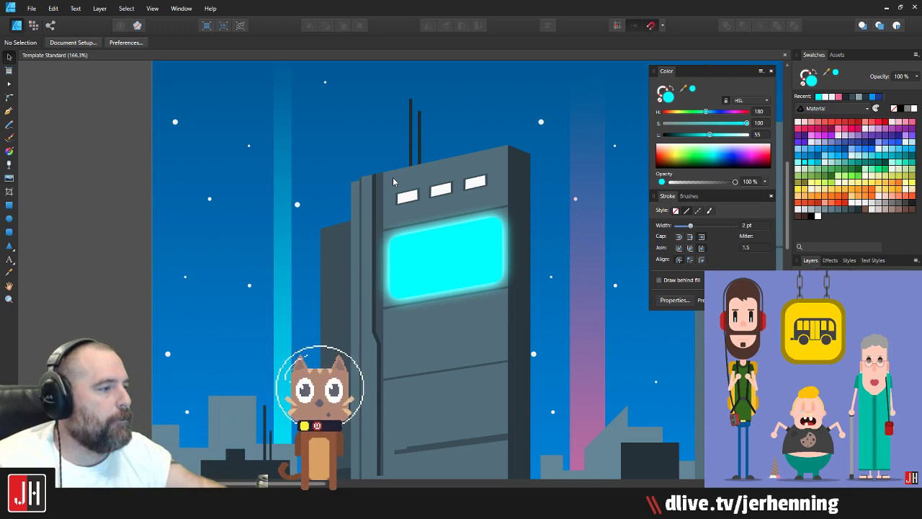
scroll(431, 297, "up", 3)
scroll(418, 284, "down", 4)
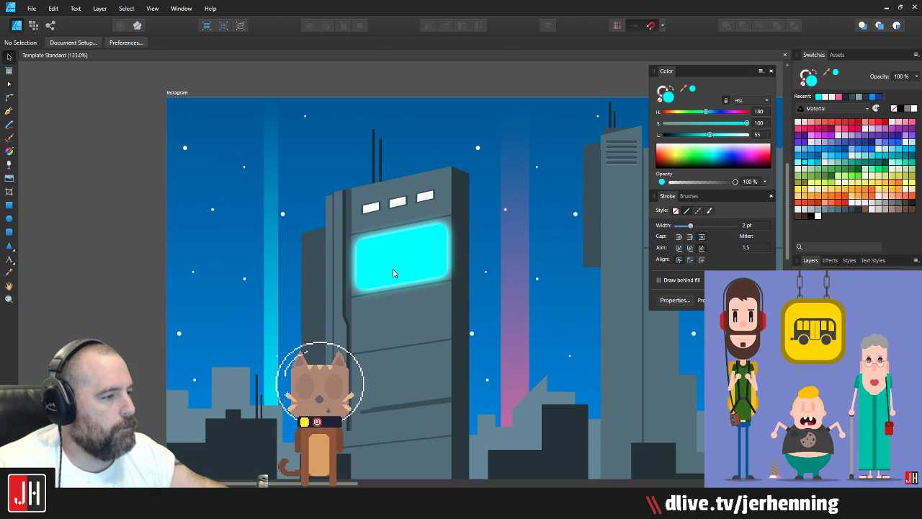
scroll(291, 277, "up", 3)
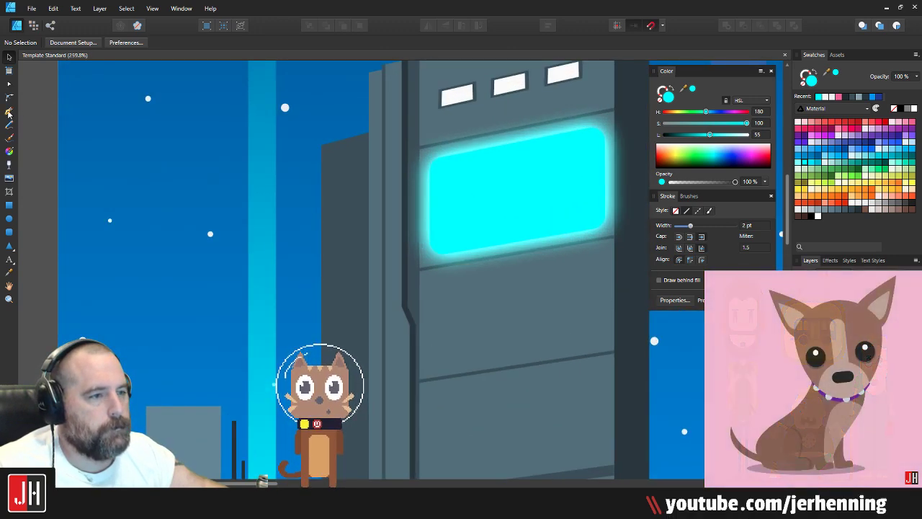
key("p")
scroll(283, 142, "up", 4)
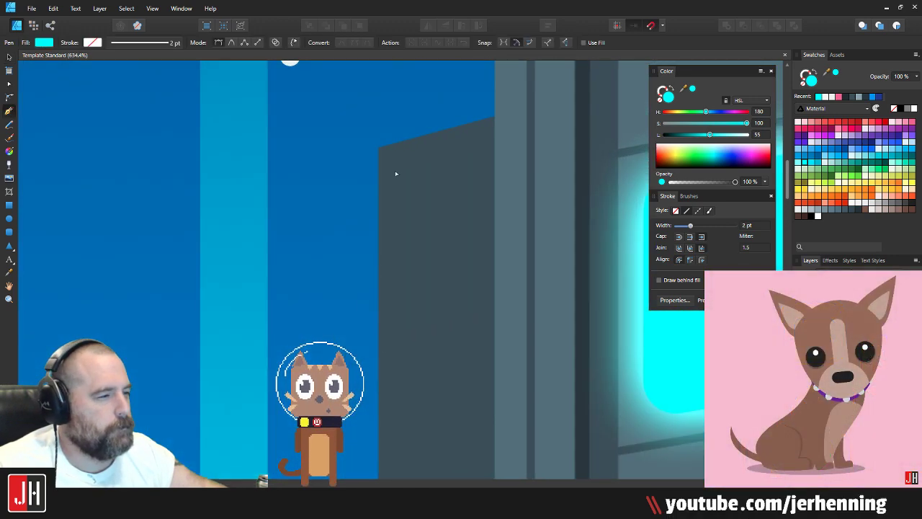
left_click(507, 167)
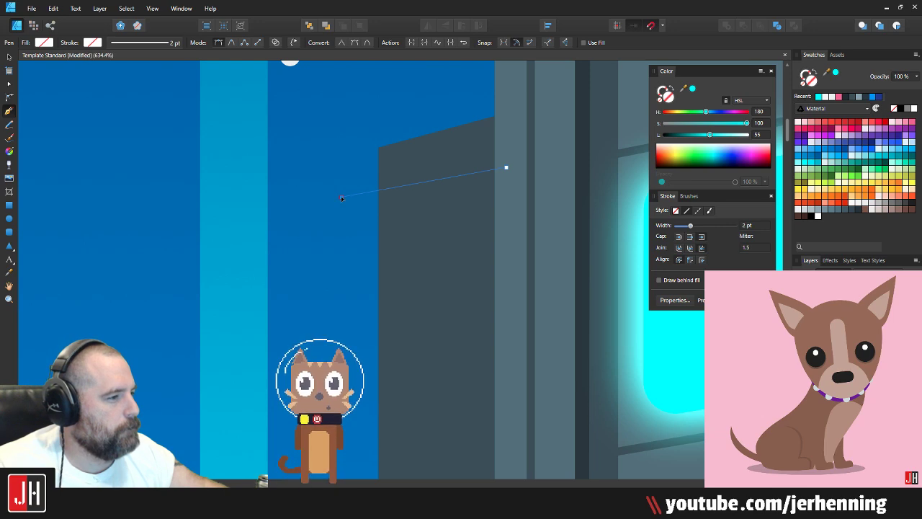
left_click(343, 206)
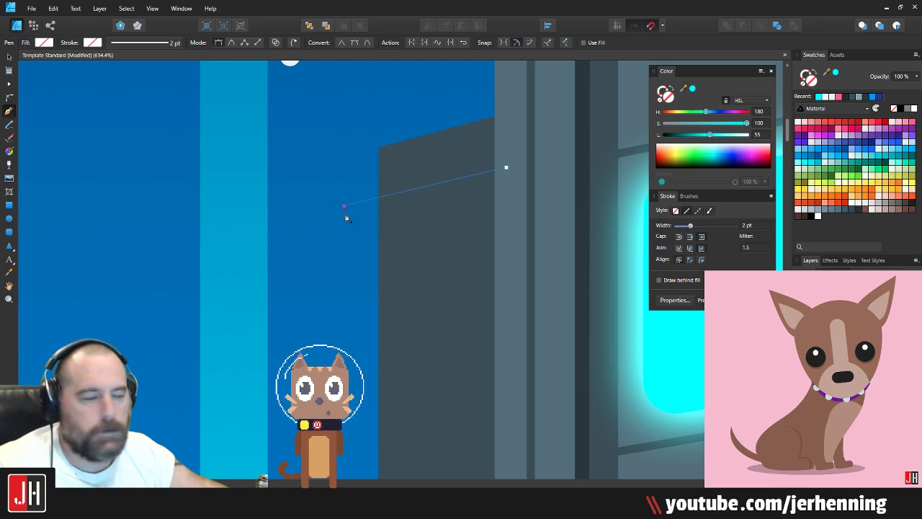
left_click(345, 236)
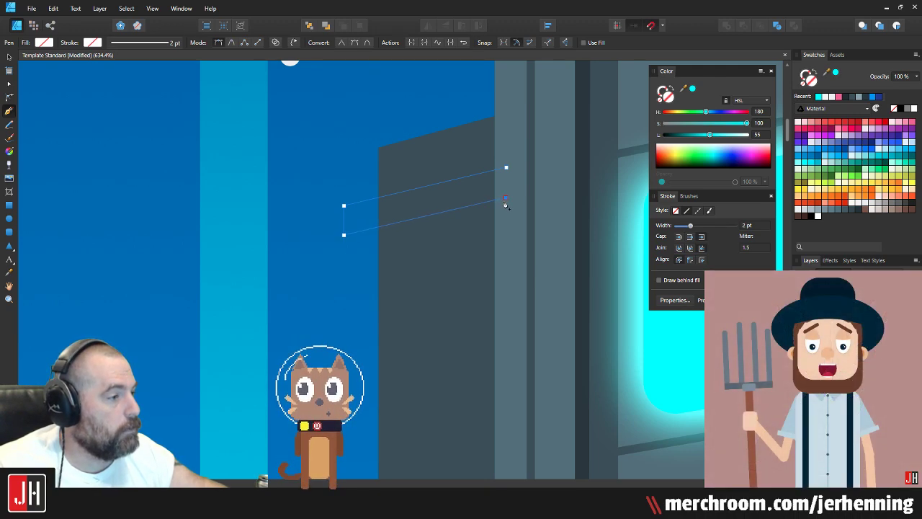
Step: Fill the slanted band with the side wing's dark colour and darken it to lightness 25
key("i")
left_click(482, 148)
key("v")
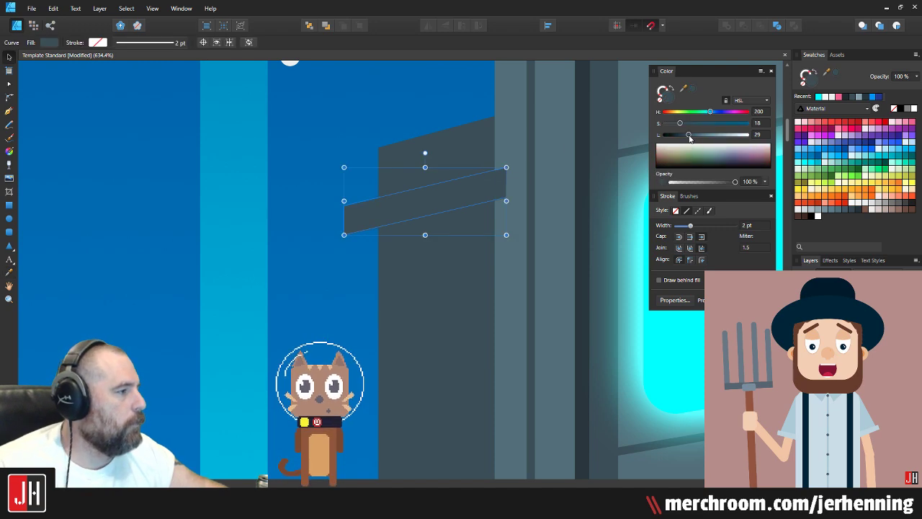
left_click_drag(689, 138, 685, 134)
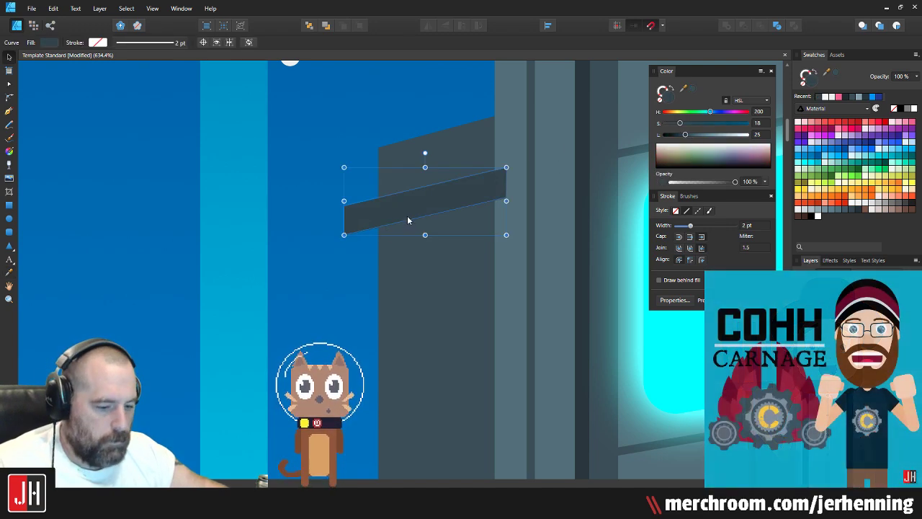
Step: Add nodes to the side wing's outer edge and pull them inward along the band's edges to cut a shallow notch, and deselect
scroll(389, 205, "up", 3)
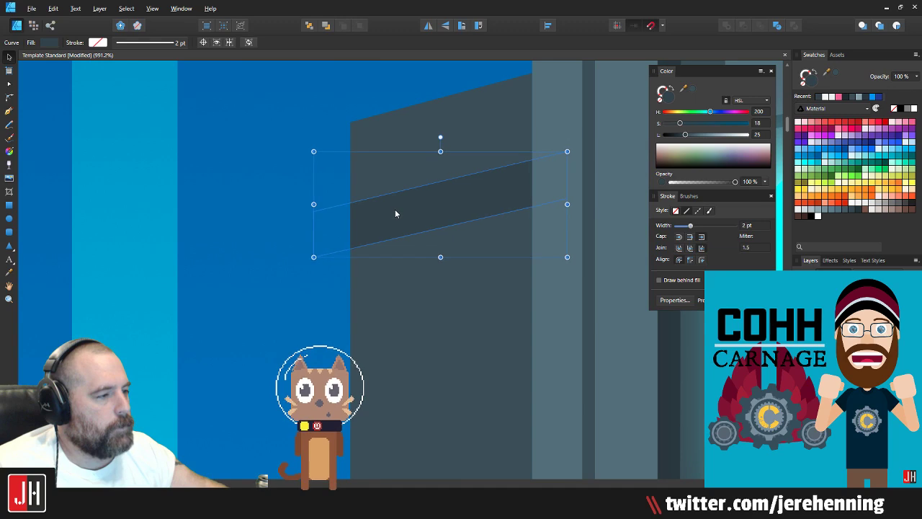
key("a")
scroll(357, 202, "up", 5)
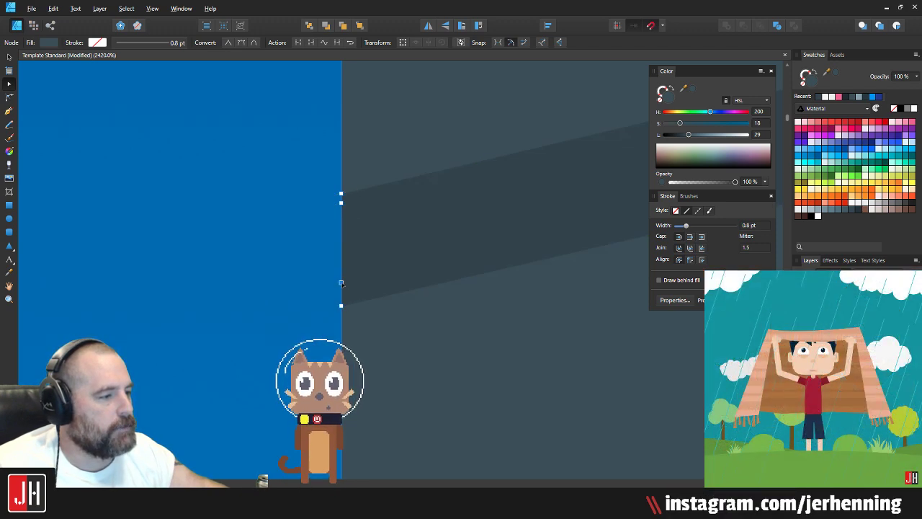
left_click_drag(341, 283, 355, 303)
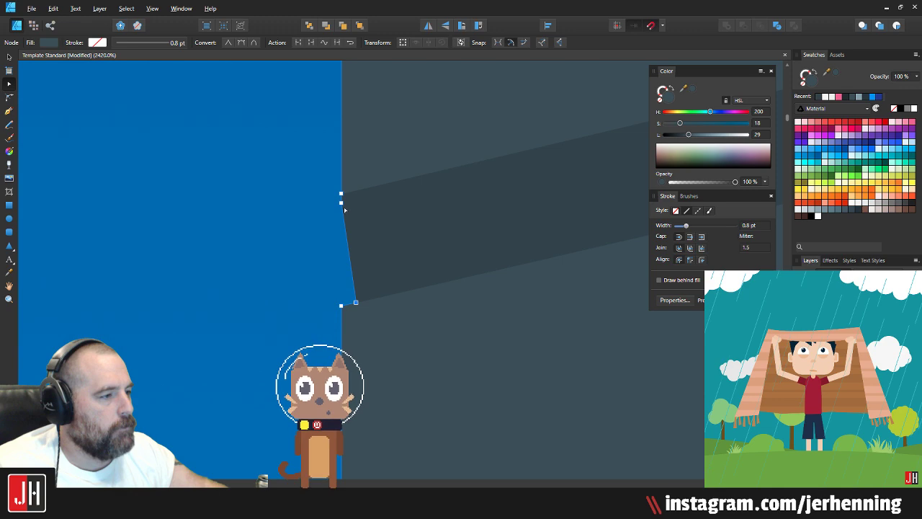
left_click_drag(342, 203, 355, 190)
key("v")
left_click(324, 186)
scroll(322, 199, "down", 9)
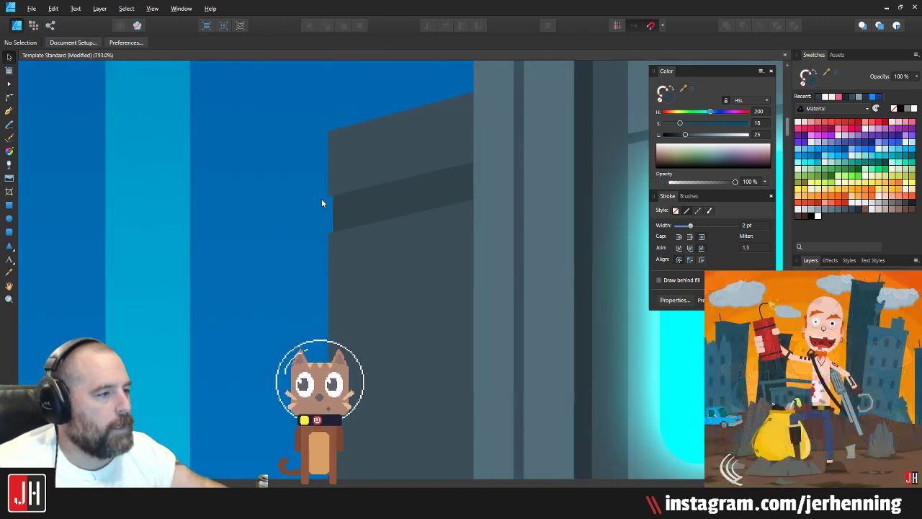
Step: Move the notch's two inner nodes further inward along the band to deepen the cutout, and deselect the wing
scroll(311, 224, "up", 10)
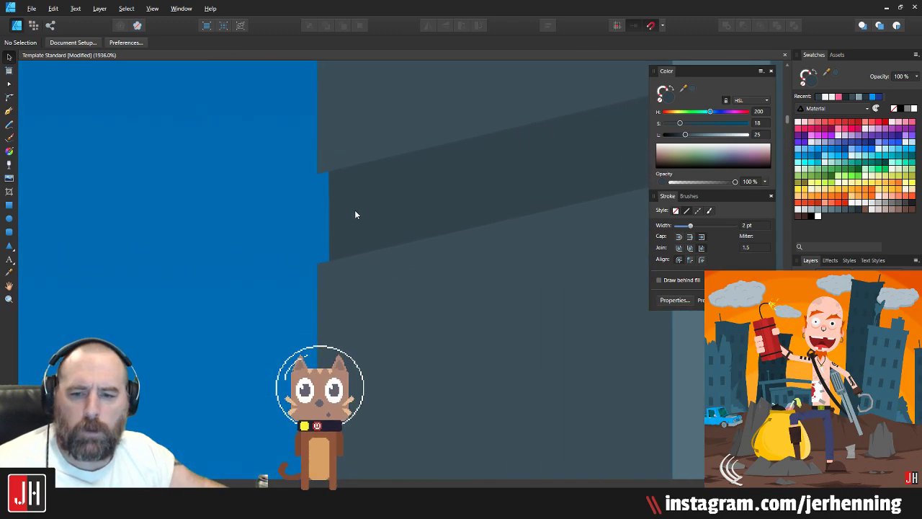
left_click(359, 221)
key("a")
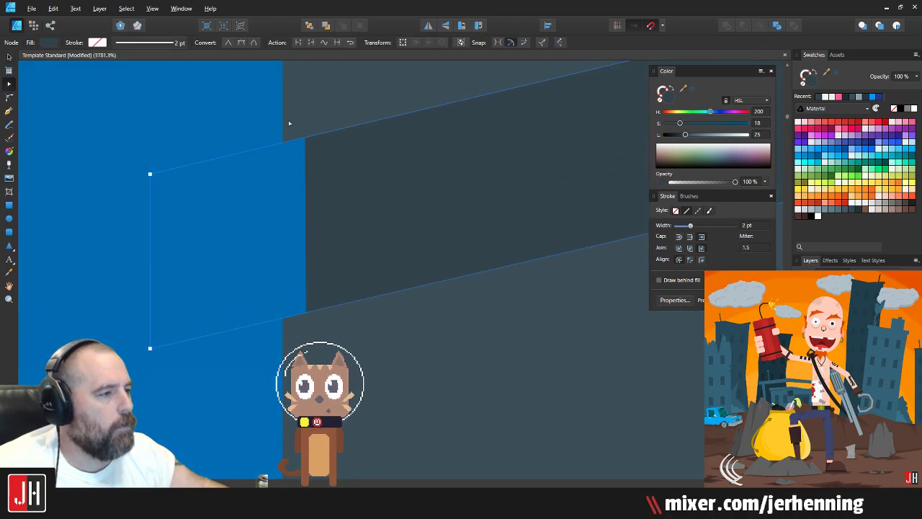
left_click(322, 133)
left_click_drag(298, 238, 332, 305)
key("ctrl+d")
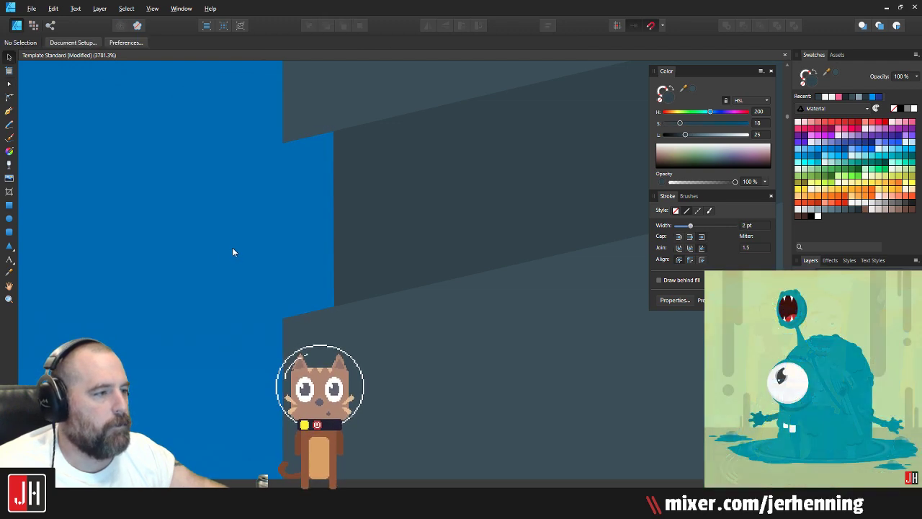
Step: Deepen the upper notch once more by shifting its inner nodes further into the side wing, and deselect it
scroll(244, 264, "down", 10)
scroll(257, 268, "up", 10)
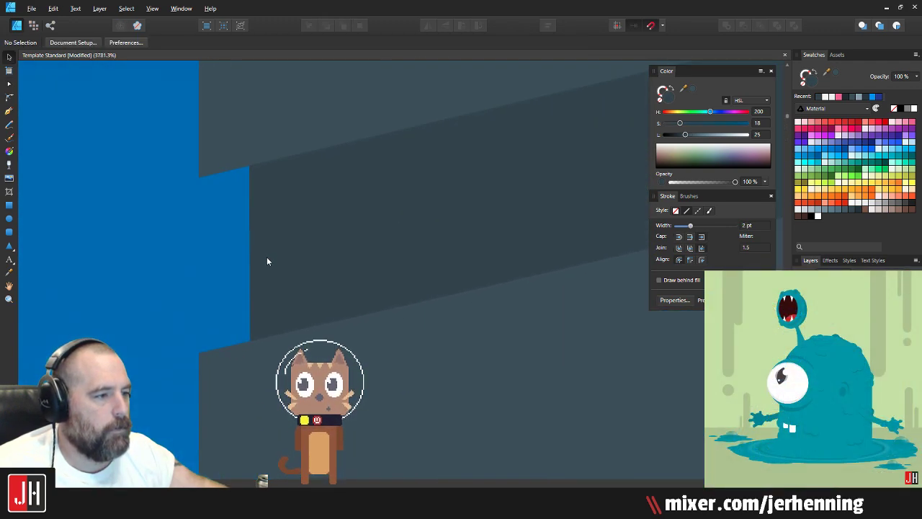
key("a")
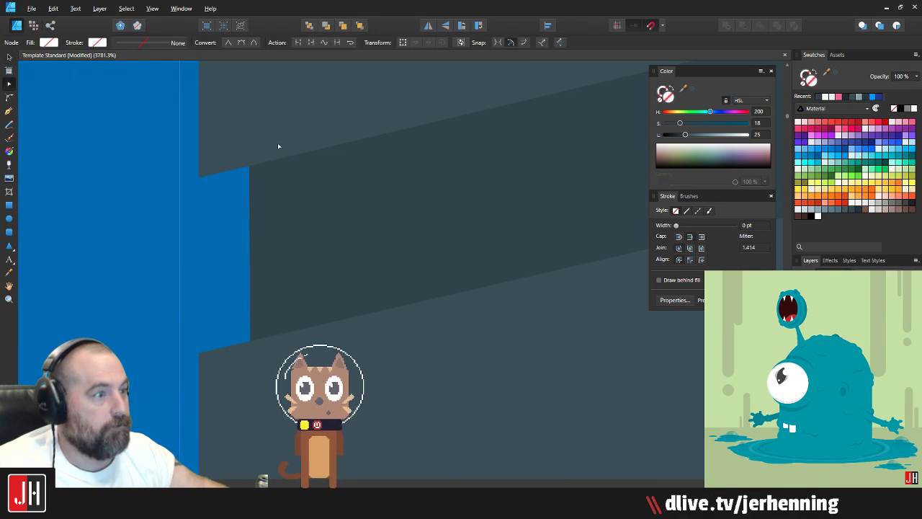
left_click(278, 145)
left_click_drag(289, 140, 277, 336)
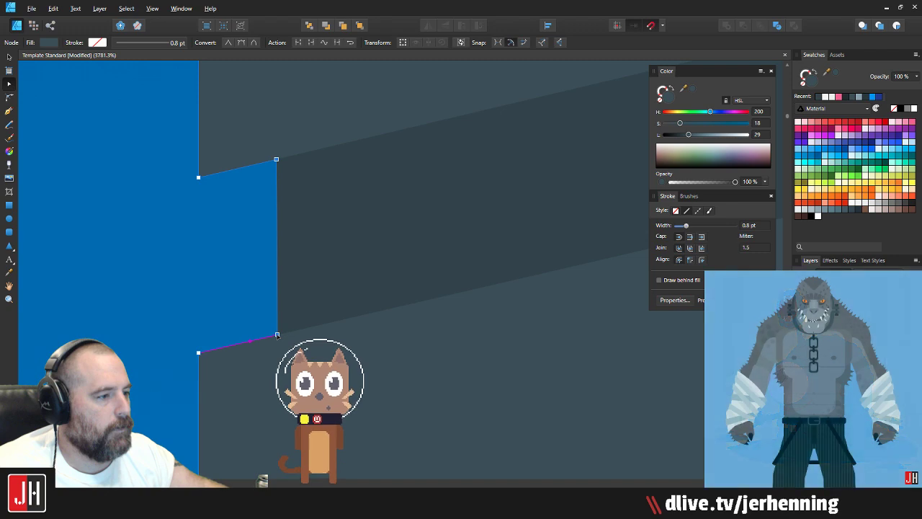
key("v")
left_click(169, 283)
scroll(195, 282, "down", 3)
left_click_drag(219, 298, 337, 225)
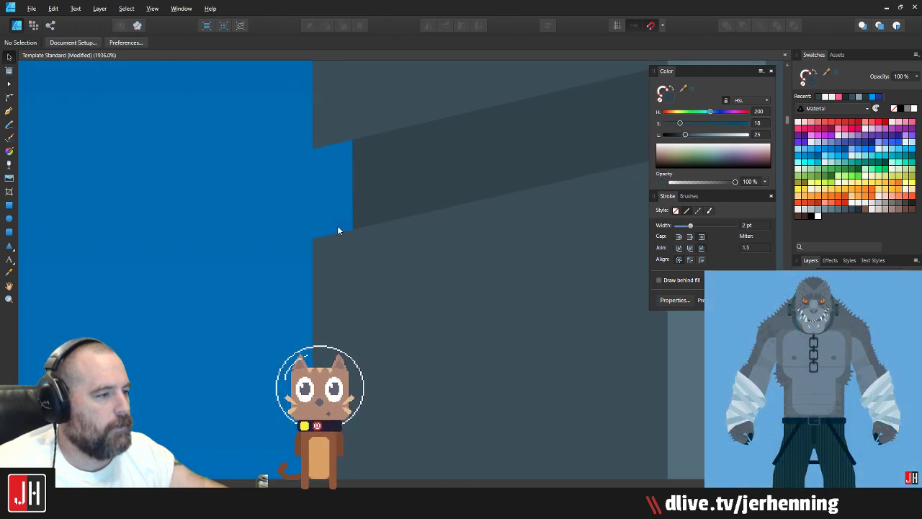
Step: Duplicate the dark slanted band straight down the side wing to form a second band, and deselect it
scroll(351, 260, "down", 9)
scroll(354, 265, "up", 5)
key("a")
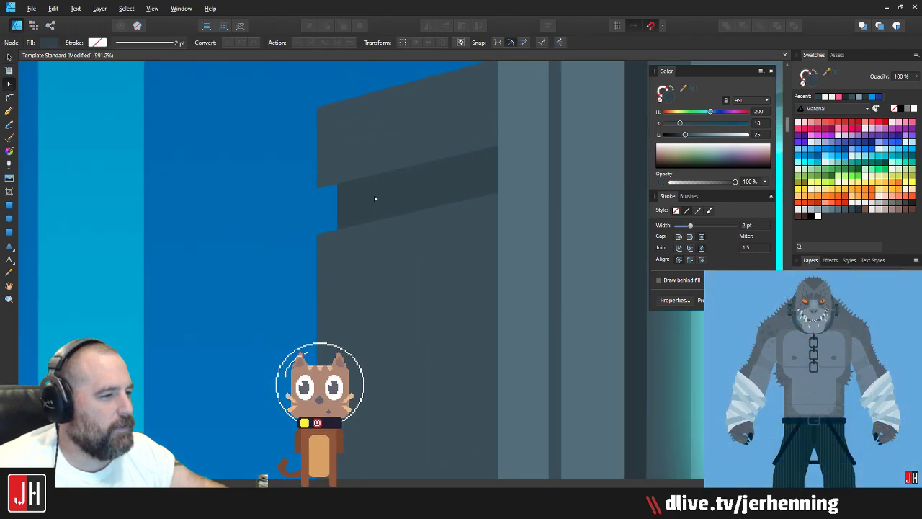
key("v")
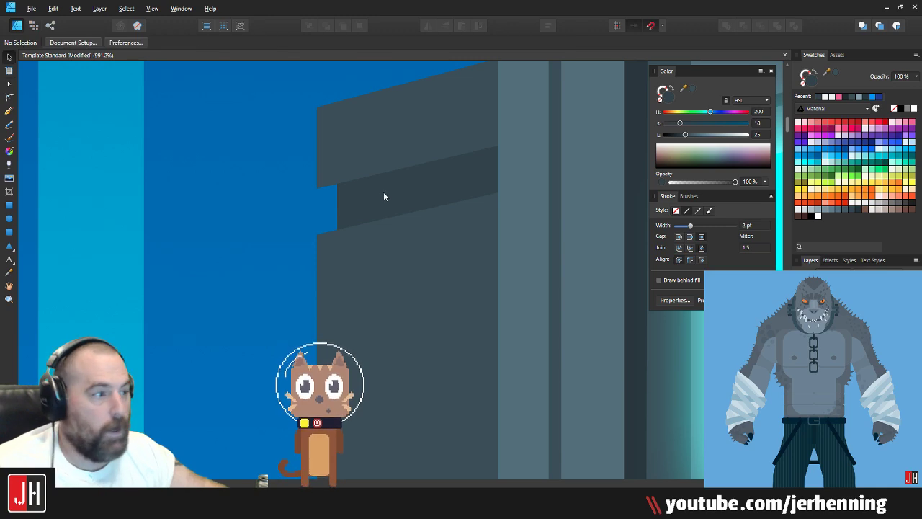
left_click(383, 192)
left_click_drag(410, 185, 409, 417)
left_click(309, 413)
left_click_drag(322, 412, 390, 243)
Step: Add nodes to the wing's outer edge at the second band and pull them inward along its edges to start a notch
scroll(391, 242, "up", 2)
scroll(391, 245, "up", 4)
key("a")
left_click(381, 198)
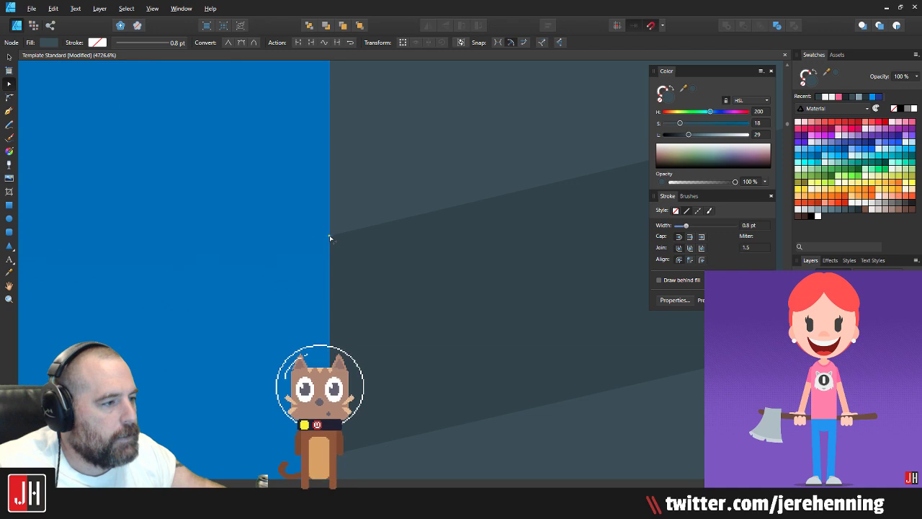
left_click_drag(330, 241, 343, 238)
key("ctrl+z")
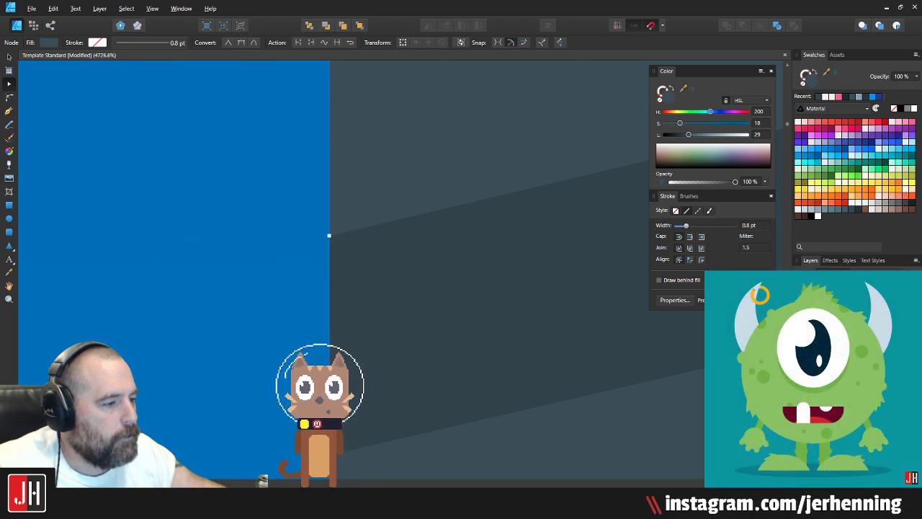
left_click_drag(330, 453, 352, 449)
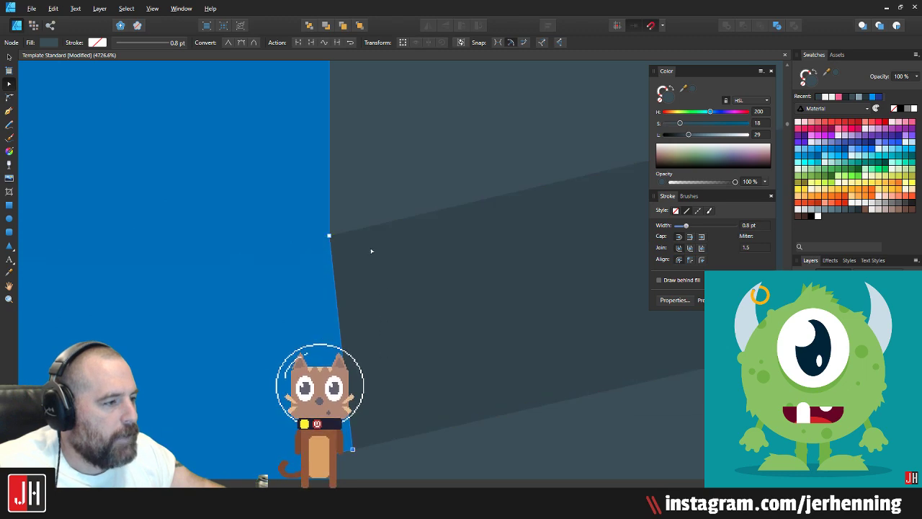
left_click_drag(331, 253, 354, 229)
Step: Select the second notch's two inner nodes and move them further inward together, deselect the wing, and save the document
left_click_drag(397, 202, 348, 479)
left_click_drag(359, 402, 476, 437)
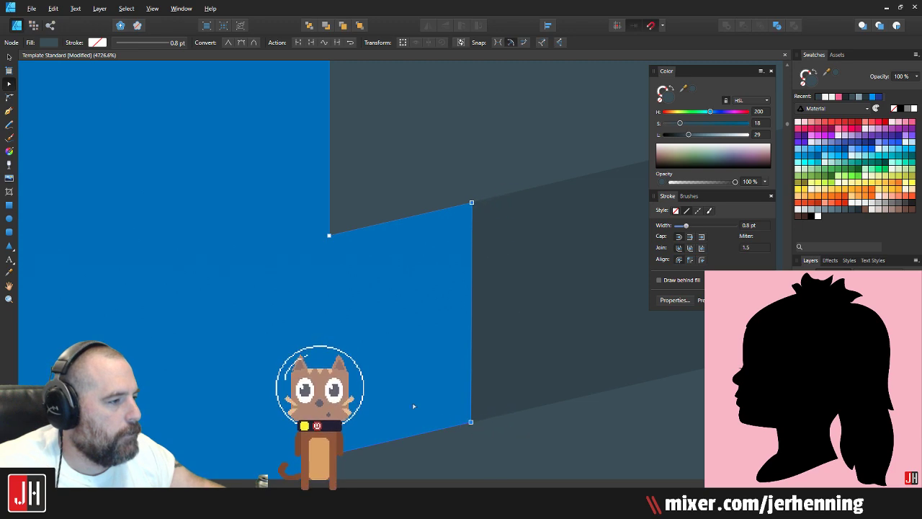
key("v")
left_click(301, 321)
scroll(300, 321, "down", 13)
key("ctrl+s")
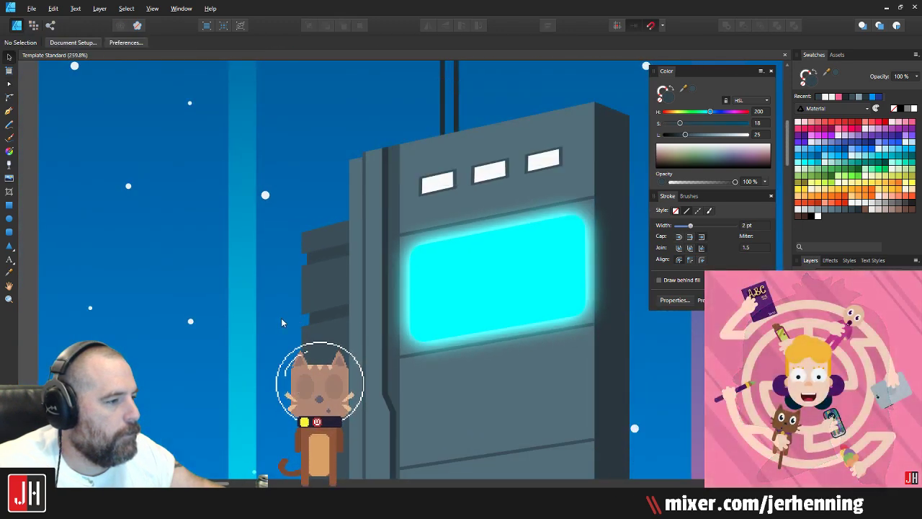
Step: Duplicate the second dark band further down the side wing to form a third evenly spaced band
scroll(290, 318, "up", 5)
scroll(433, 259, "down", 5)
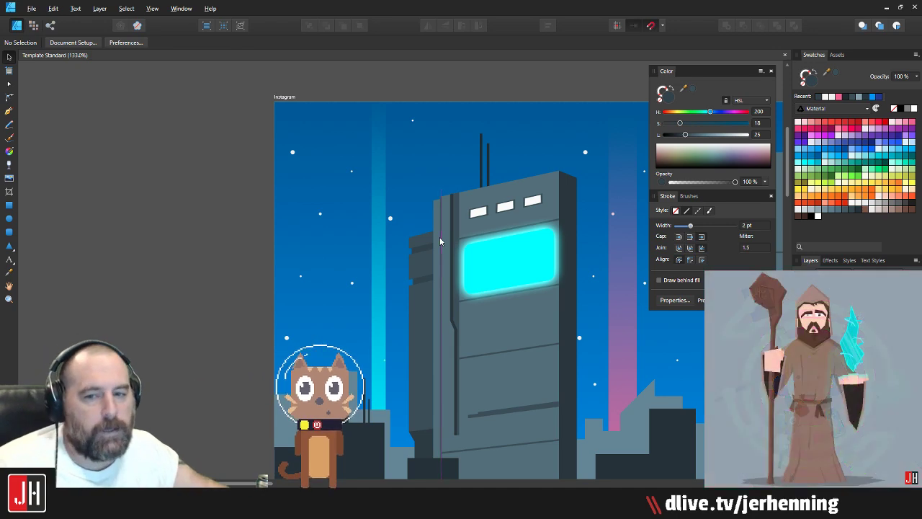
scroll(428, 271, "up", 6)
left_click(440, 262)
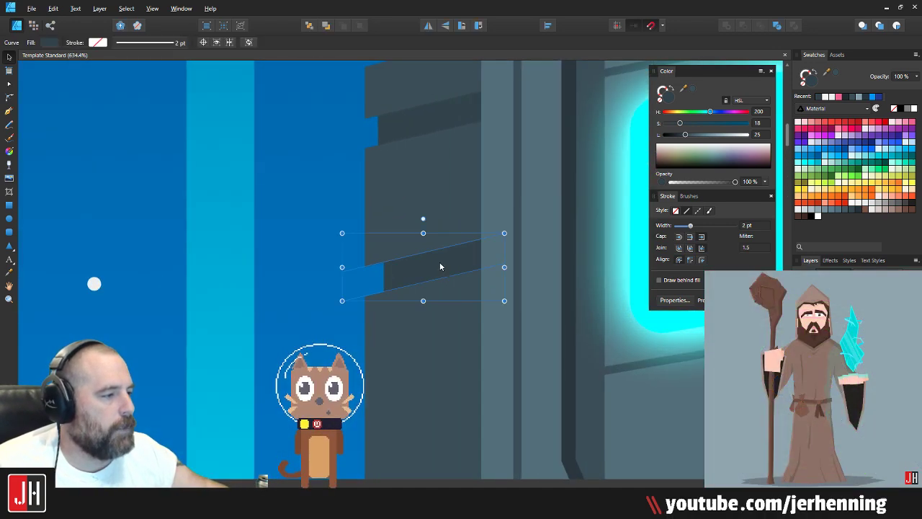
left_click_drag(440, 261, 464, 394)
left_click_drag(468, 334, 480, 288)
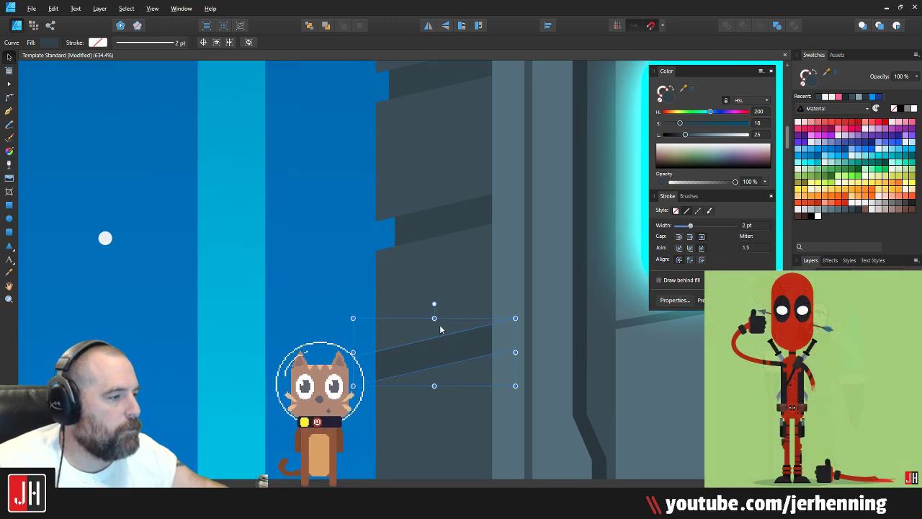
Step: Add nodes to the side wing's outer edge where the third dark band's upper and lower edges meet it
scroll(389, 363, "up", 3)
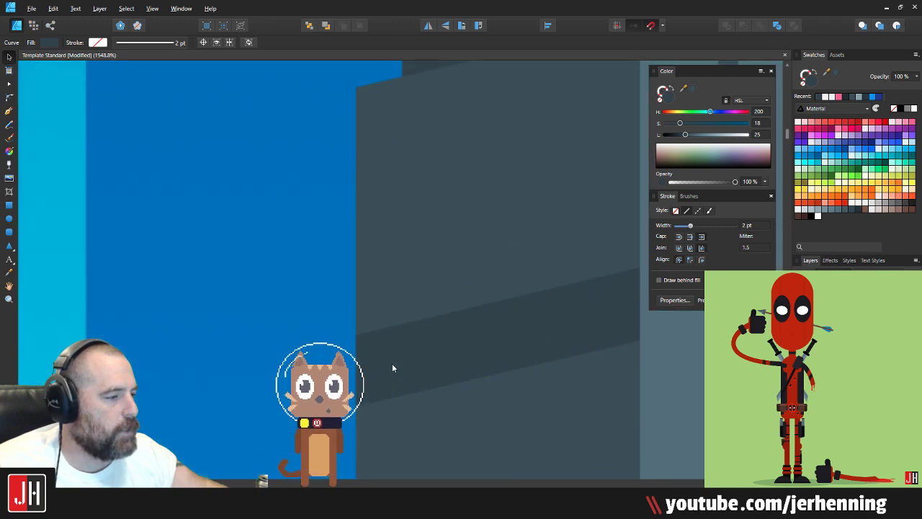
key("a")
scroll(354, 288, "up", 4)
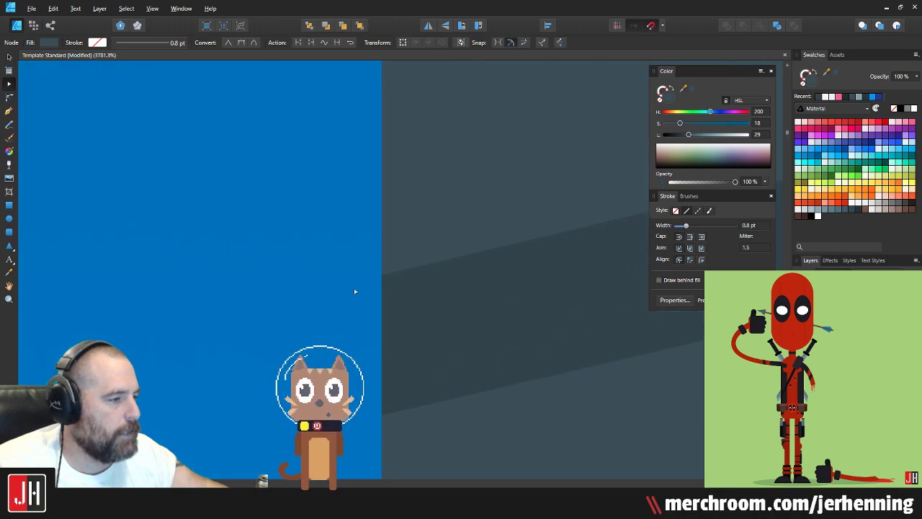
left_click(397, 266)
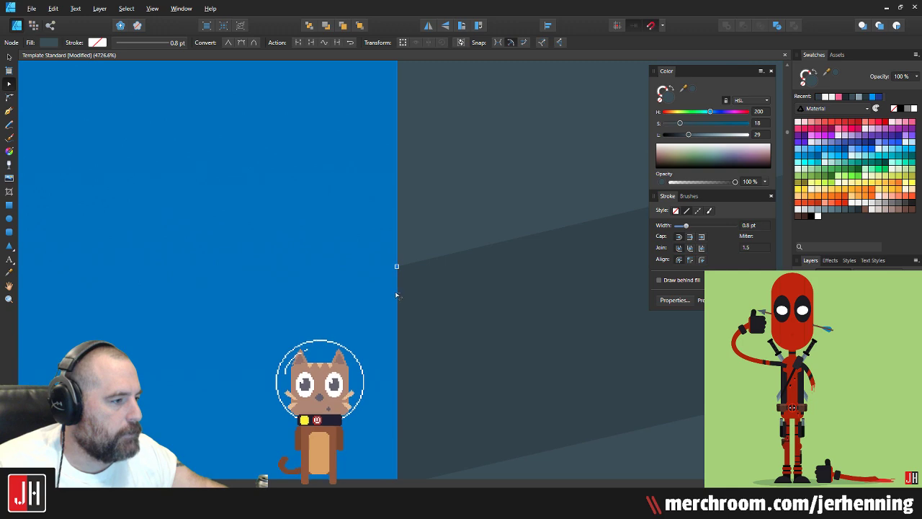
left_click(397, 291)
left_click_drag(397, 292, 434, 257)
left_click_drag(427, 474, 434, 311)
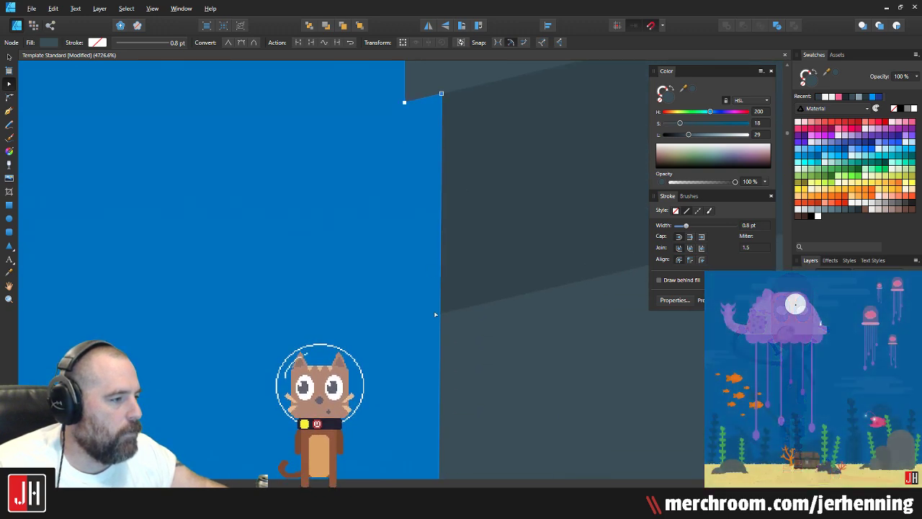
key("ctrl+z")
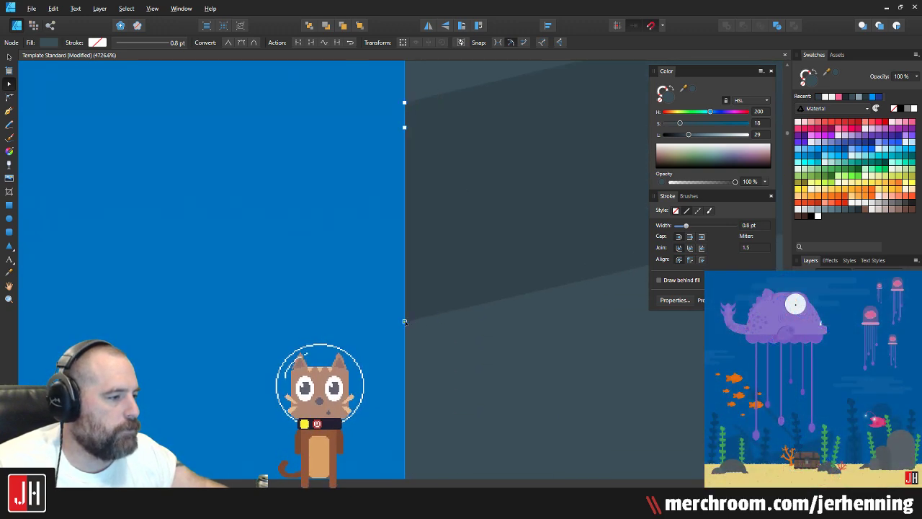
Step: Pull the two inner nodes inward along the third band's edges to form its notch, deselect the wing, and save the document
left_click_drag(405, 302, 454, 310)
key("ctrl+z")
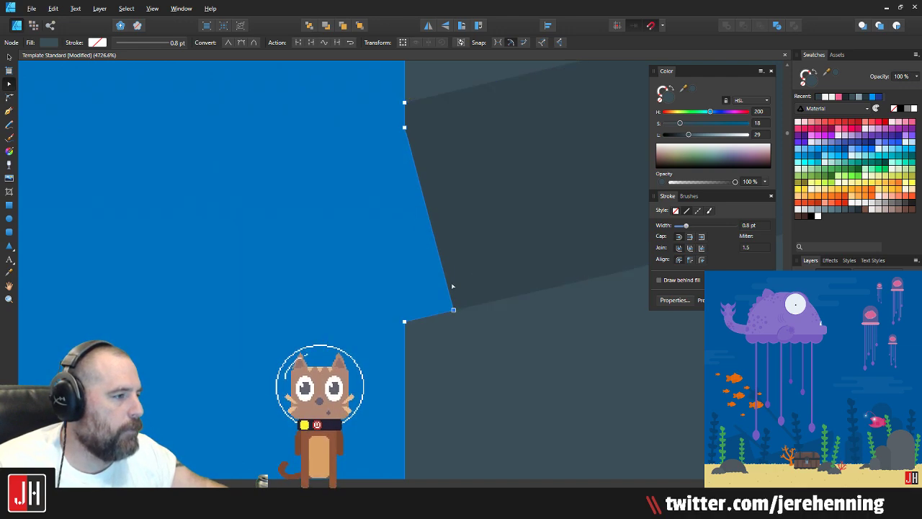
left_click_drag(405, 127, 453, 91)
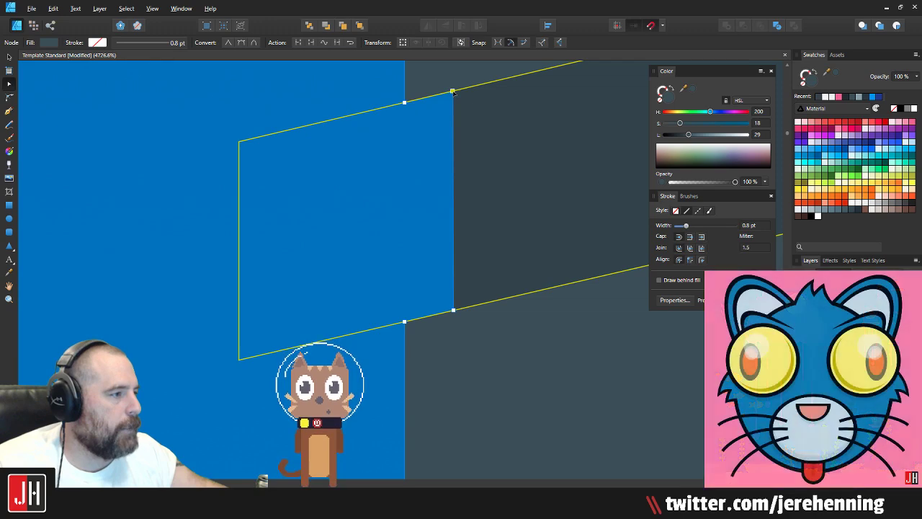
scroll(492, 103, "down", 3)
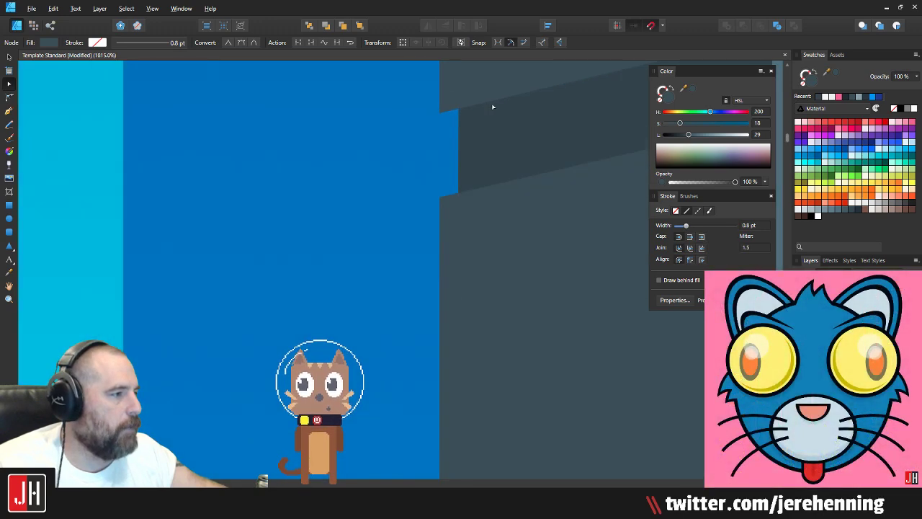
left_click_drag(456, 116, 409, 277)
left_click_drag(416, 235, 436, 229)
key("v")
left_click(348, 217)
scroll(352, 218, "down", 7)
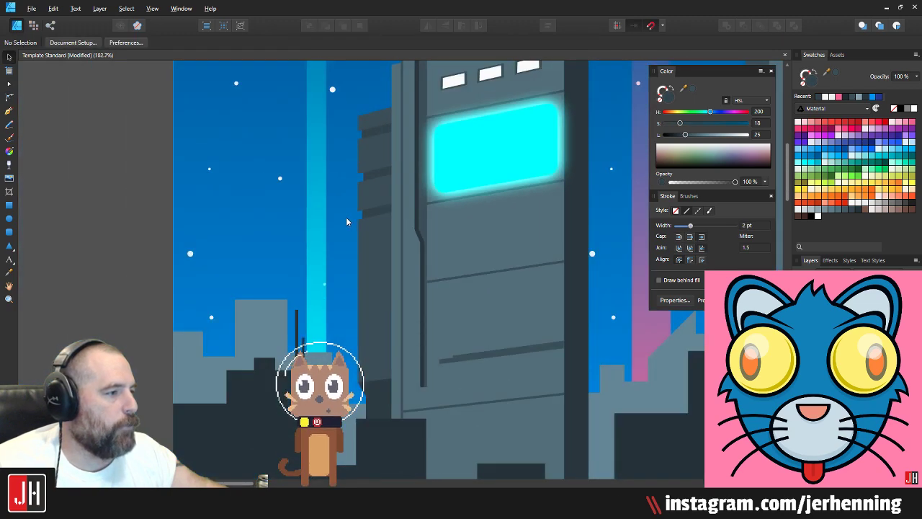
key("ctrl+s")
Step: Examine the side wing's three notched bands, the tower's windows and its glowing screen up close and within the skyline
scroll(347, 216, "up", 2)
left_click_drag(354, 191, 336, 265)
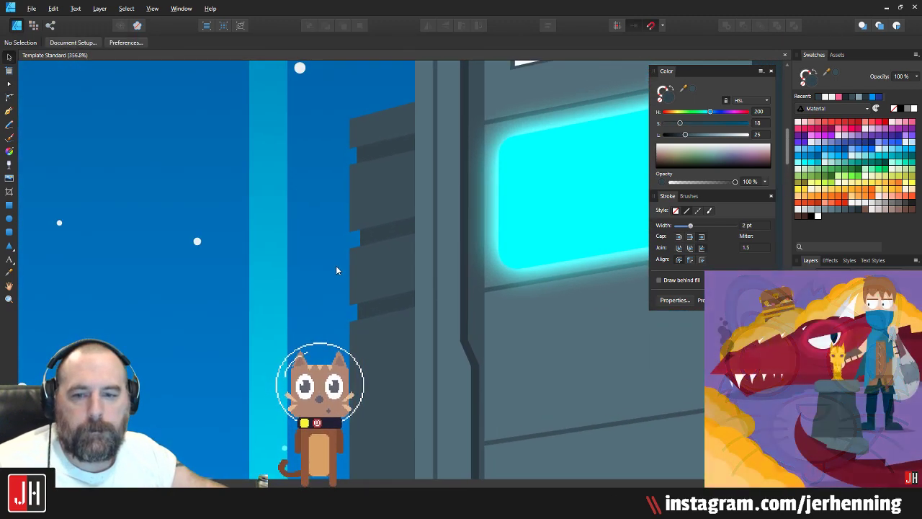
scroll(320, 270, "down", 4)
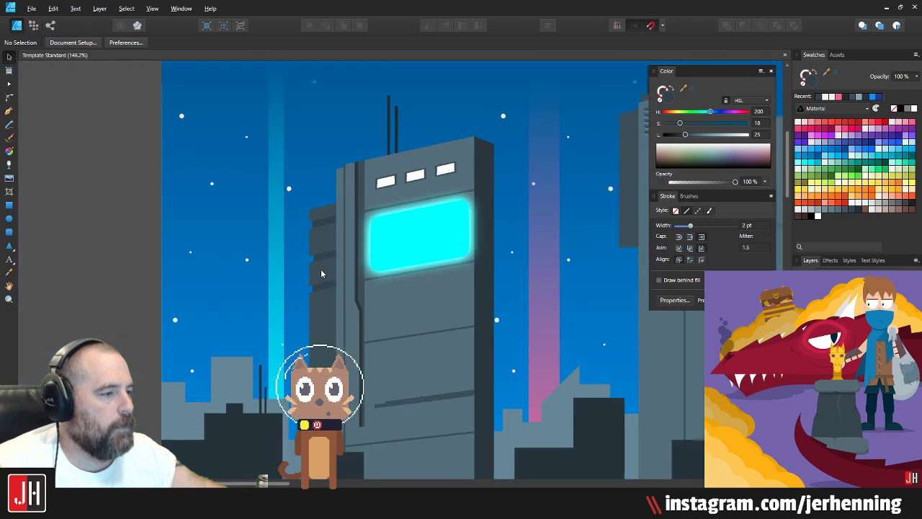
scroll(325, 271, "up", 5)
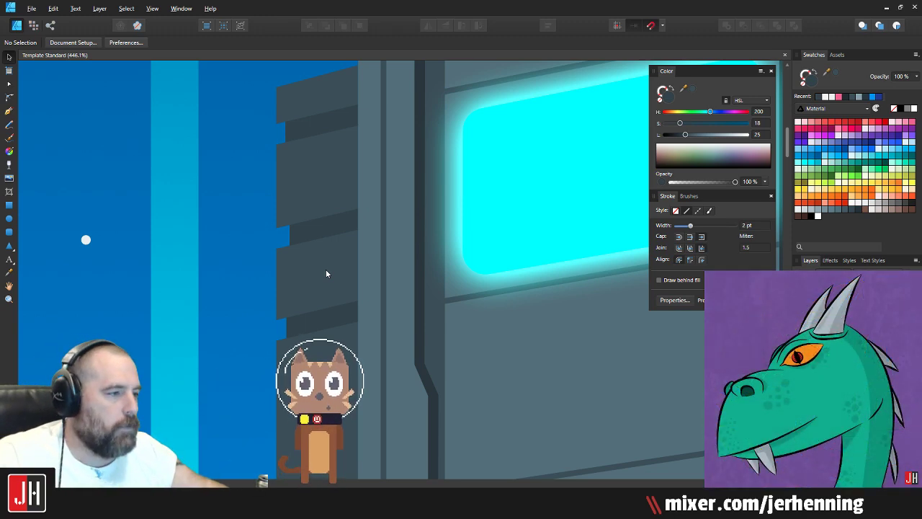
scroll(326, 269, "down", 5)
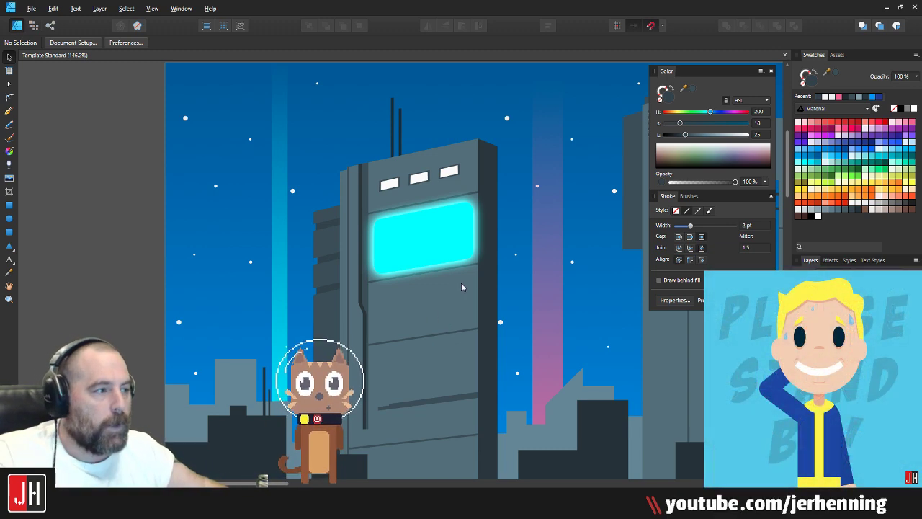
scroll(430, 188, "up", 5)
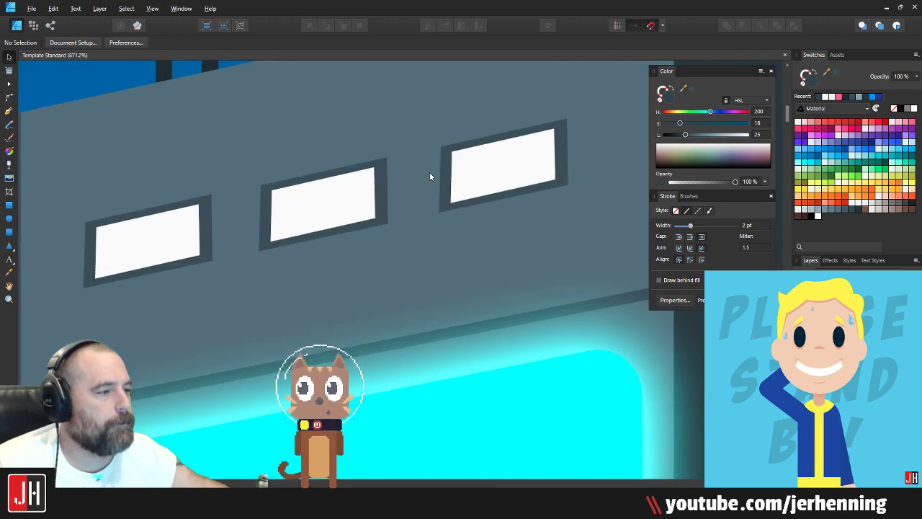
scroll(432, 216, "down", 2)
scroll(425, 268, "up", 2)
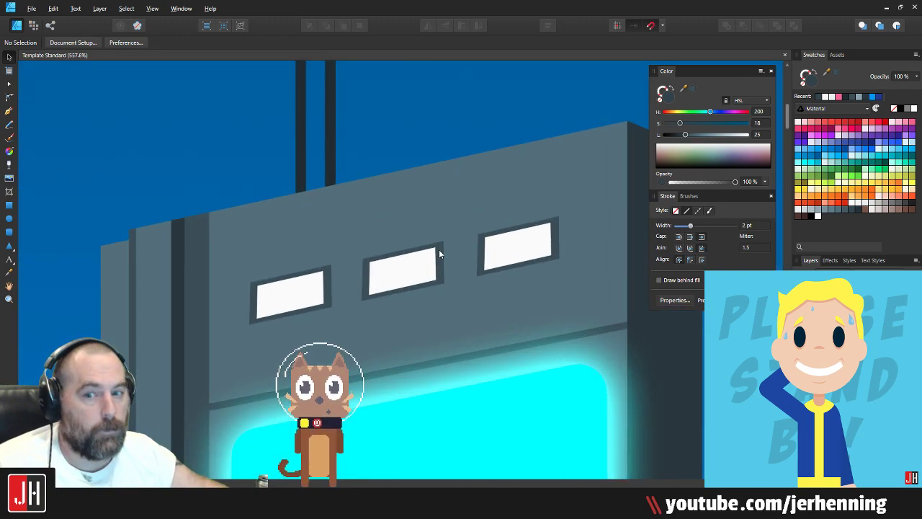
scroll(442, 251, "down", 4)
left_click_drag(464, 290, 424, 241)
left_click_drag(379, 266, 396, 228)
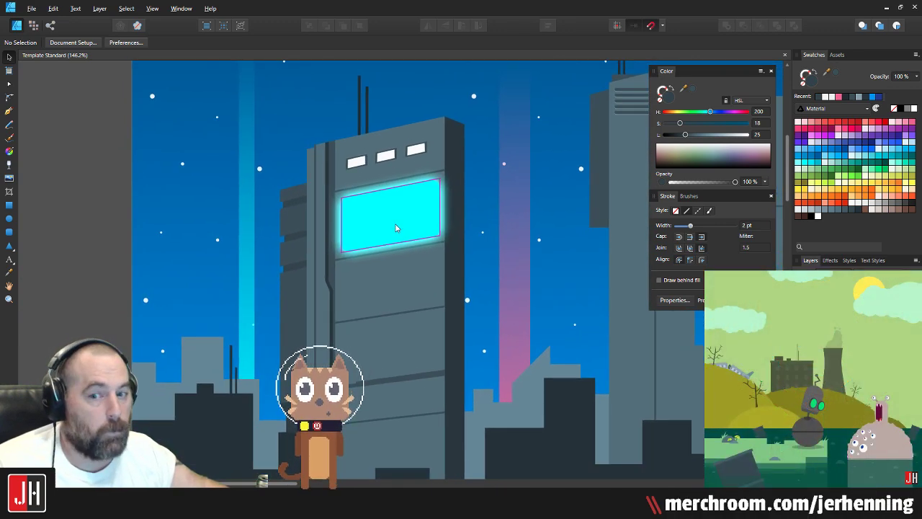
scroll(394, 208, "down", 2)
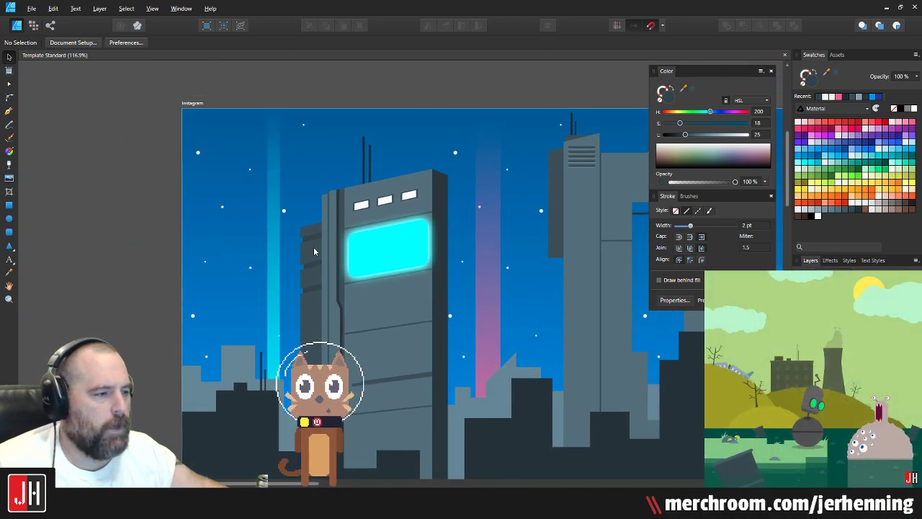
Step: Inspect one of the side wing's notches closely and compare the main tower with the tower across the skyline
scroll(313, 251, "up", 5)
scroll(268, 239, "up", 6)
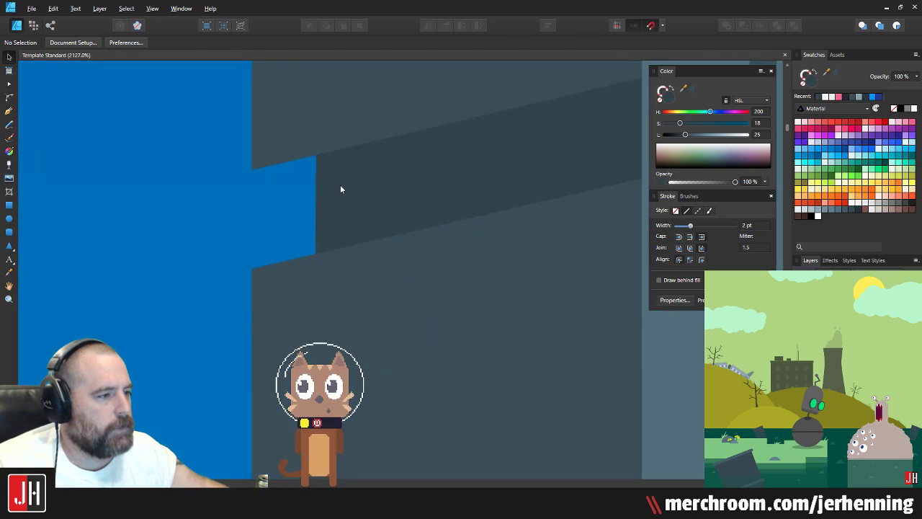
left_click(340, 185)
scroll(308, 181, "down", 6)
left_click(252, 224)
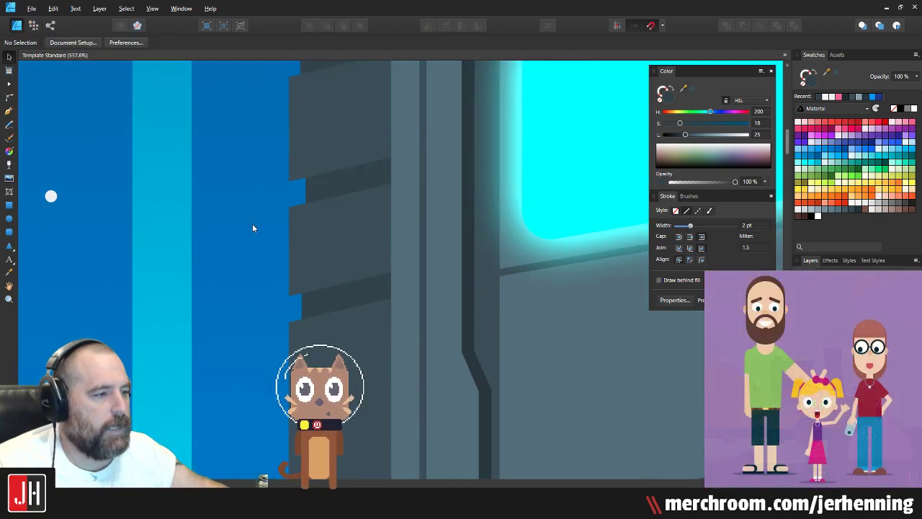
scroll(303, 209, "down", 3)
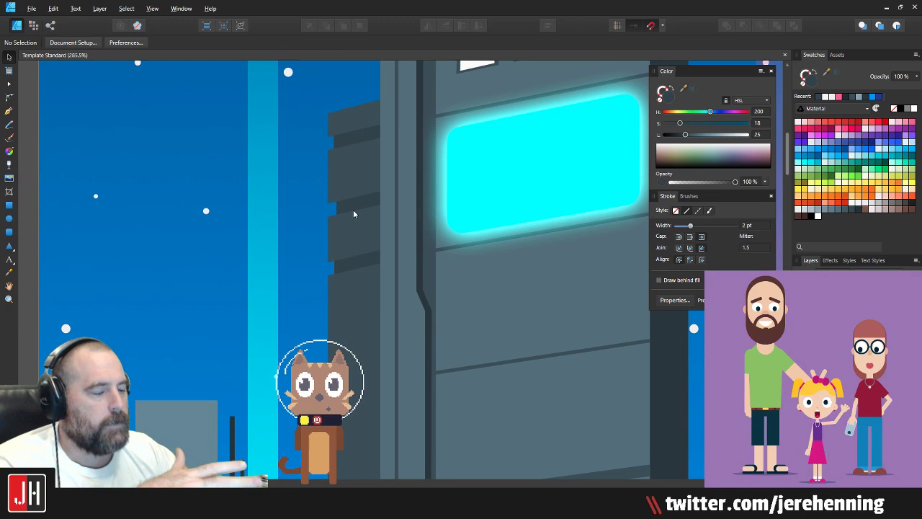
left_click_drag(352, 210, 372, 185)
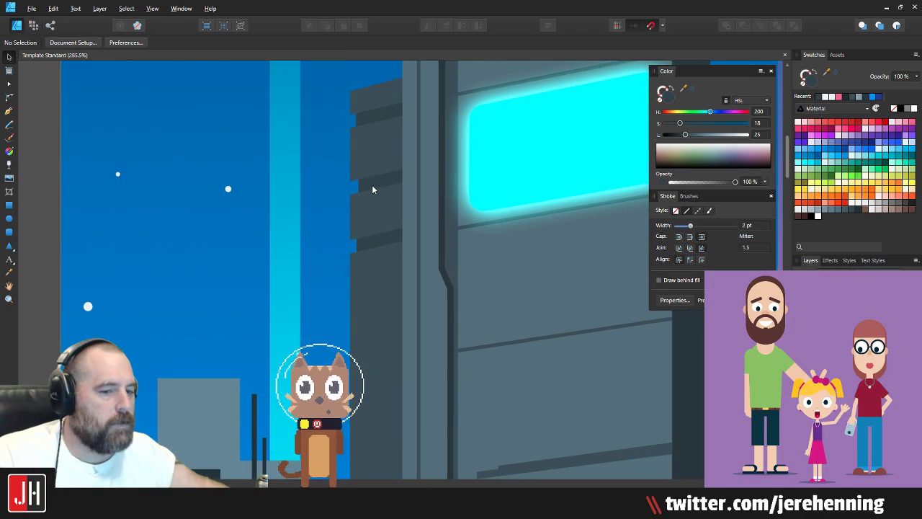
scroll(376, 196, "down", 4)
left_click_drag(437, 236, 98, 290)
left_click_drag(344, 285, 474, 261)
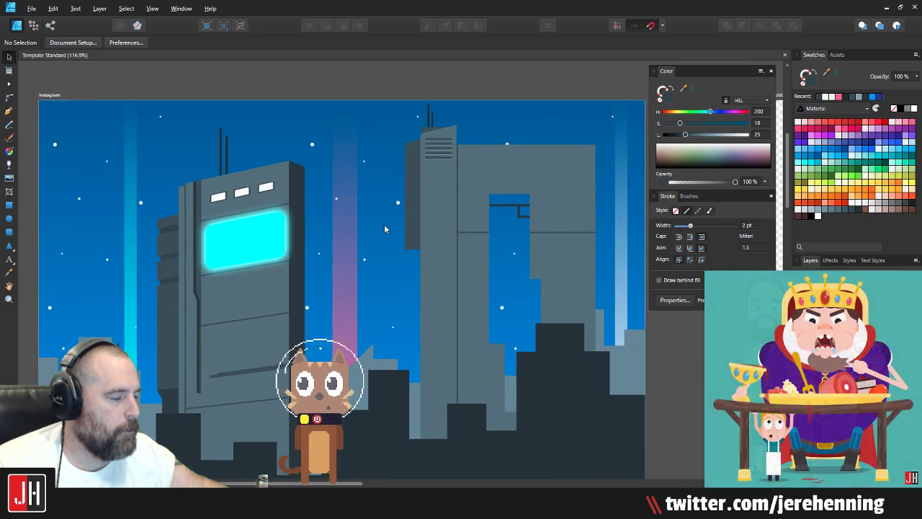
Step: Cut the stepped slanted strip on the tower's lower front, paste it inside the front face shape, and deselect
scroll(385, 233, "up", 5)
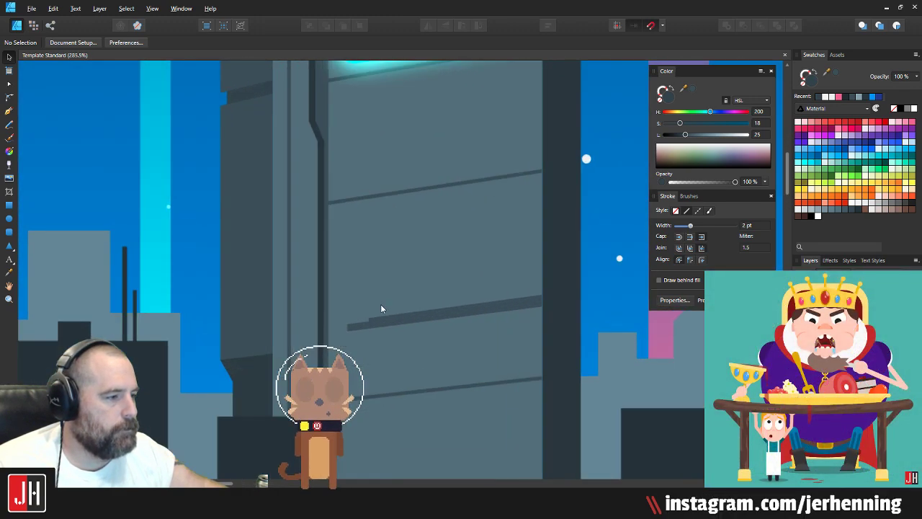
scroll(382, 309, "up", 3)
left_click(372, 297)
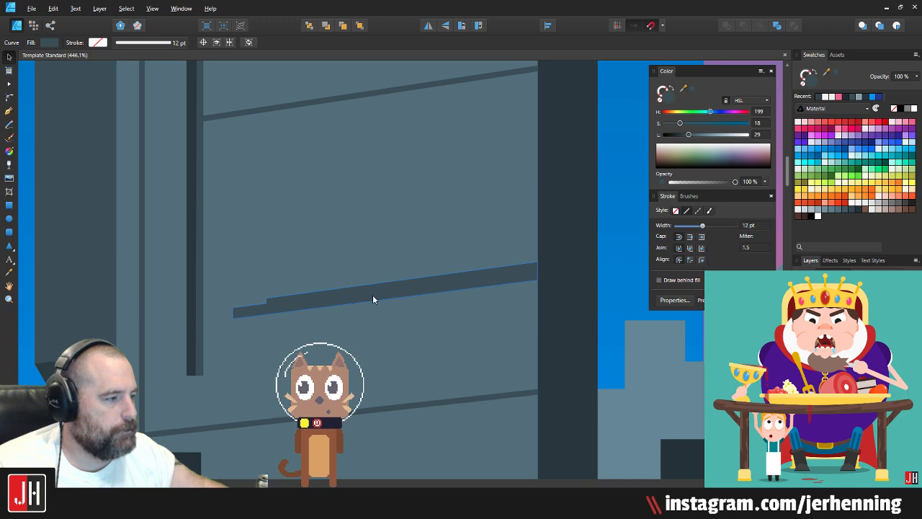
scroll(373, 297, "down", 4)
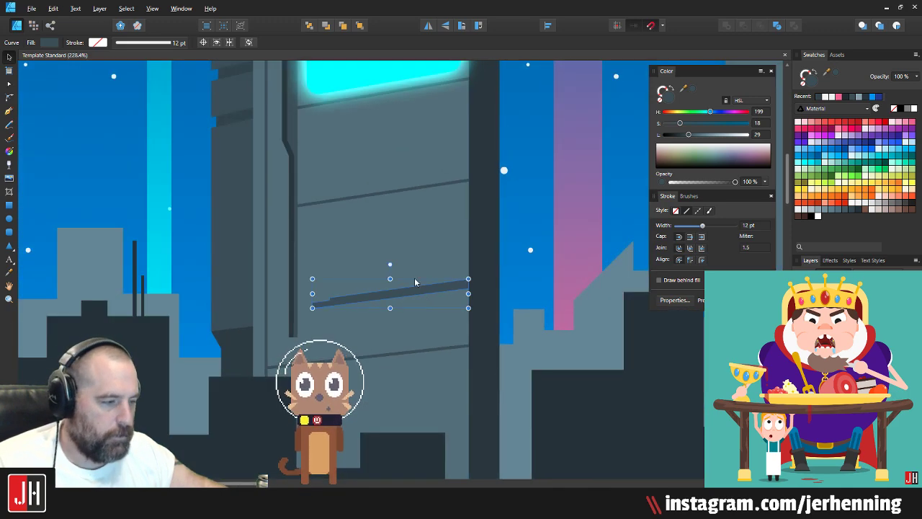
key("ctrl+x")
left_click(414, 273)
key("ctrl+alt+v")
scroll(433, 280, "up", 3)
left_click(576, 268)
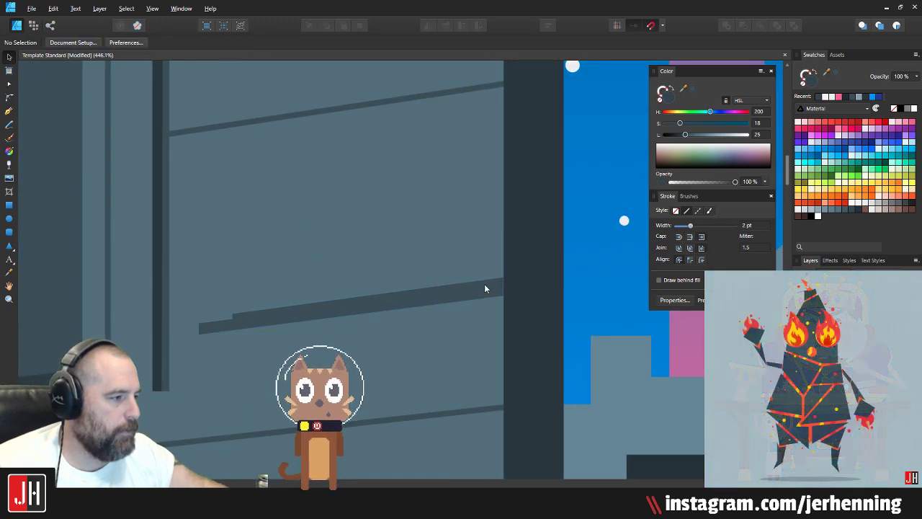
Step: Raise the outer bottom node of the tower's vertical groove slightly to slant its lower end, deselect it, and save the document
scroll(481, 281, "down", 4)
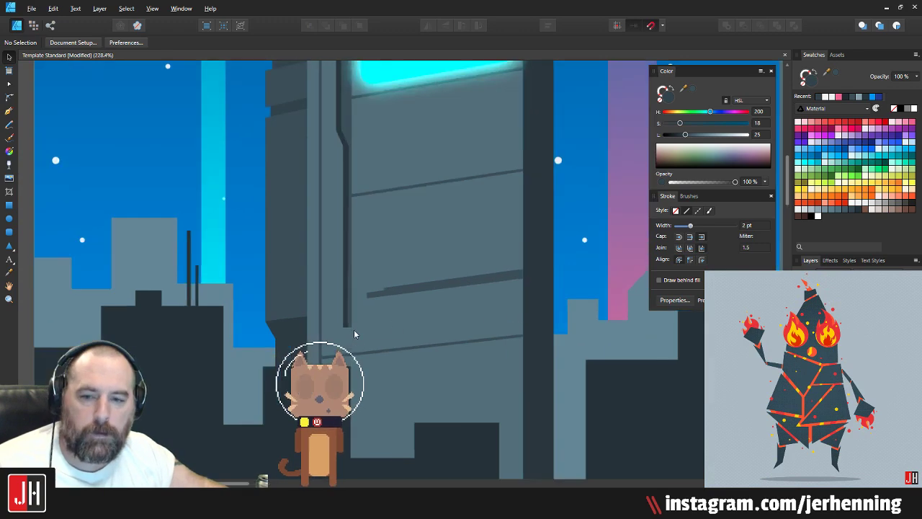
scroll(354, 329, "up", 5)
key("a")
left_click(343, 316)
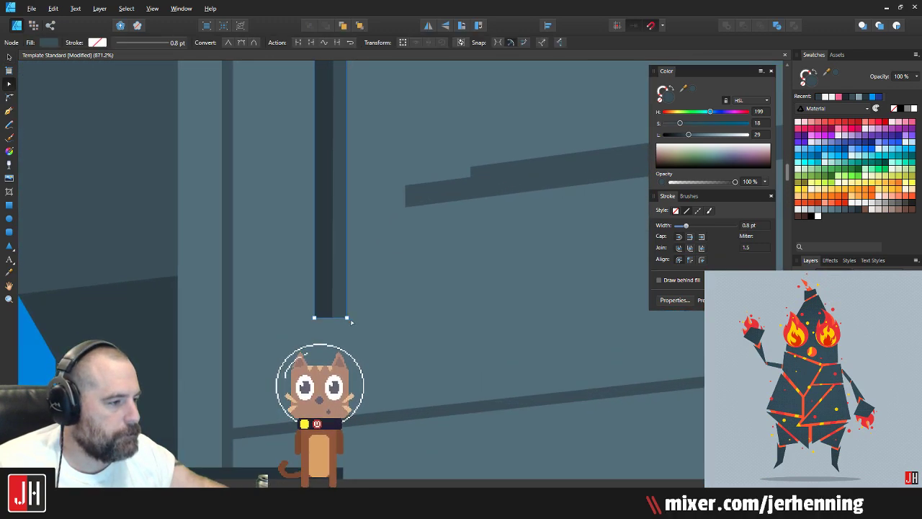
left_click_drag(346, 317, 347, 314)
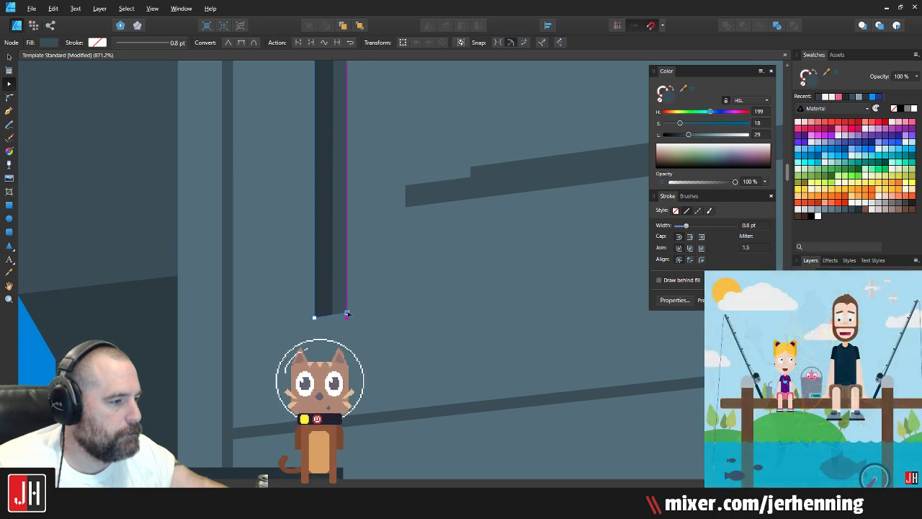
key("v")
scroll(427, 290, "down", 8)
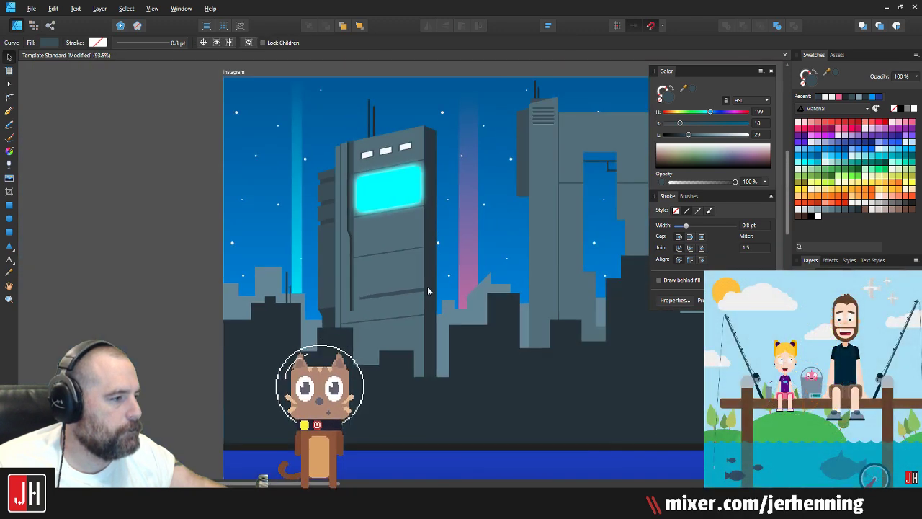
key("ctrl+d")
key("ctrl+s")
Step: Move the inner end node of the tower's lowest slanted panel line up slightly, deselect the line, and save the document
scroll(384, 261, "up", 4)
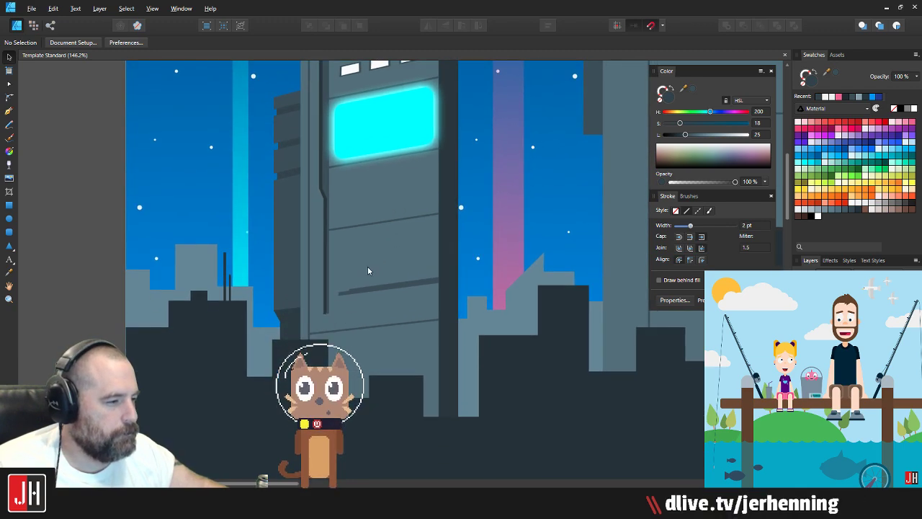
scroll(367, 270, "up", 5)
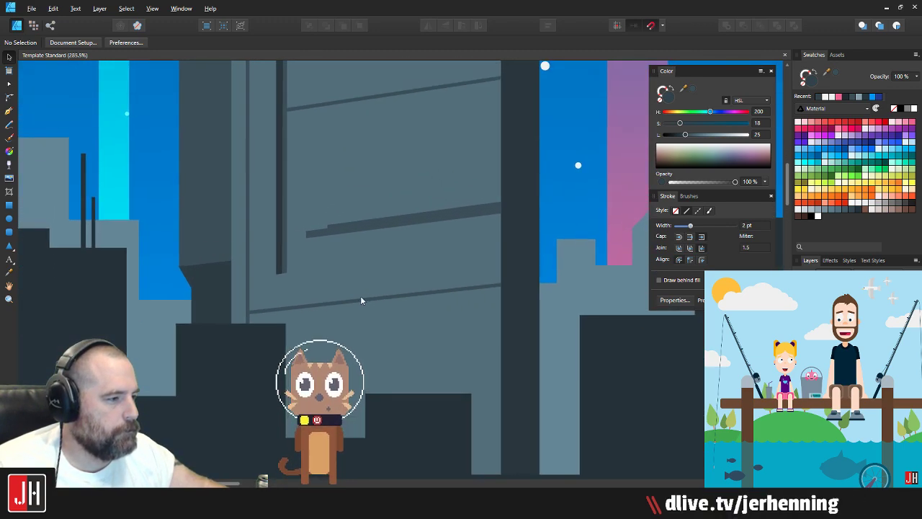
left_click(268, 311)
scroll(267, 311, "up", 5)
key("a")
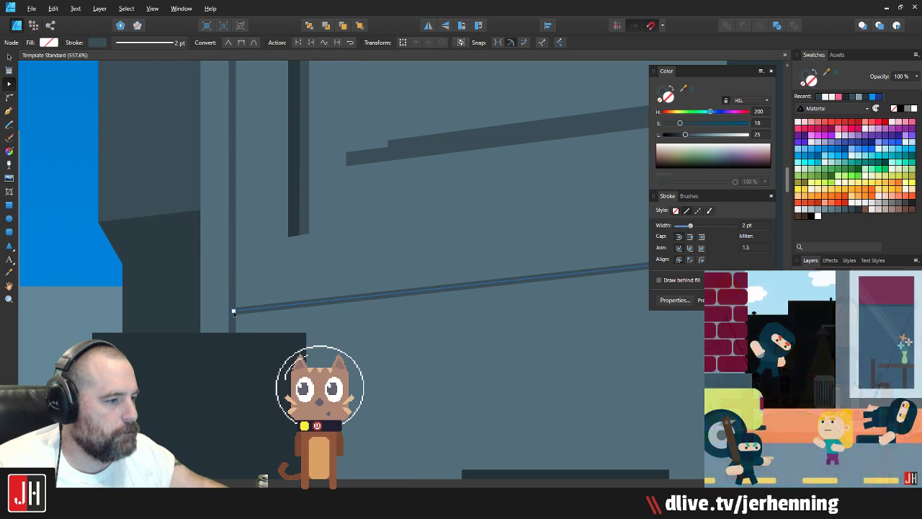
left_click_drag(234, 311, 233, 306)
key("v")
scroll(329, 274, "down", 4)
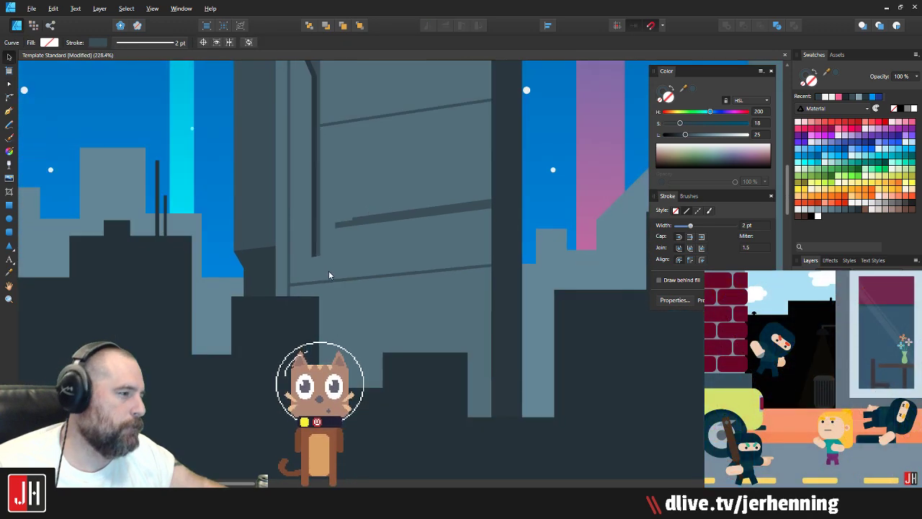
scroll(329, 274, "down", 3)
left_click(438, 224)
key("ctrl+s")
scroll(438, 224, "down", 3)
left_click_drag(438, 238, 415, 277)
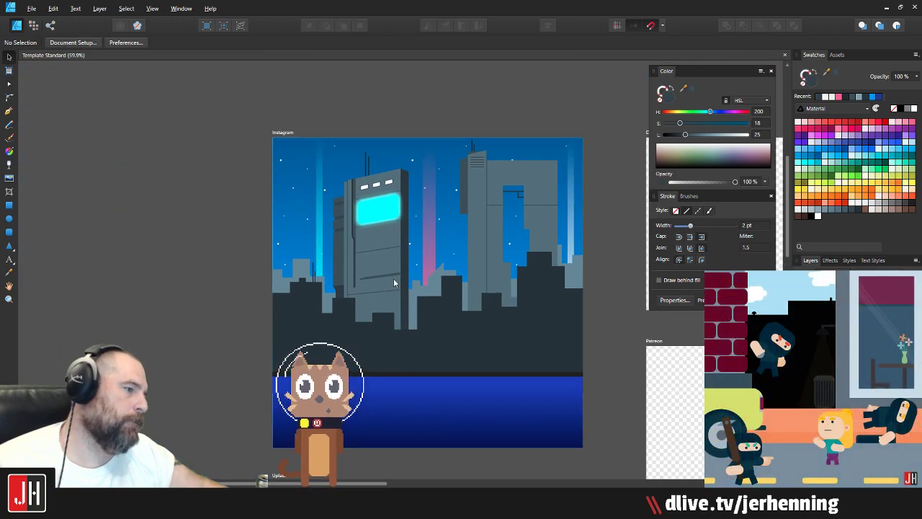
Step: Check where the inner end node of the slanted panel line just below the groove's bend meets the groove, and deselect the line
scroll(375, 268, "up", 14)
left_click(328, 251)
scroll(326, 252, "up", 3)
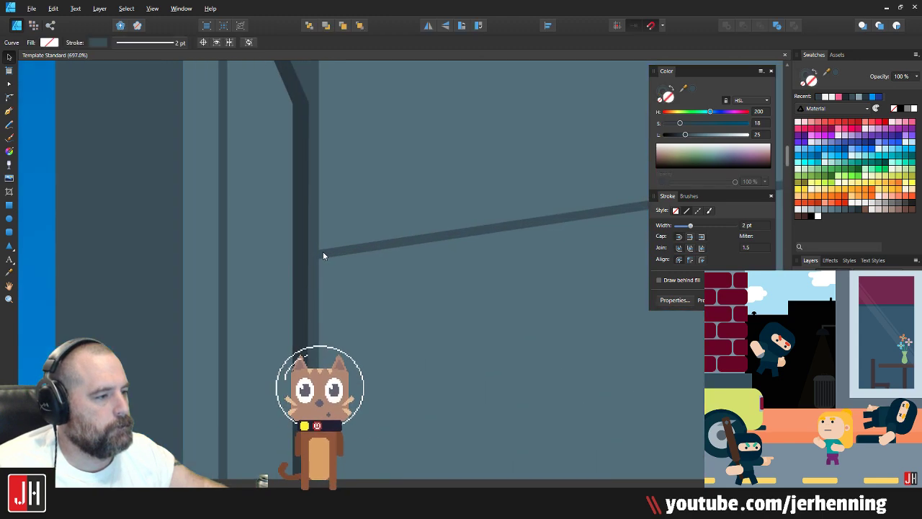
key("a")
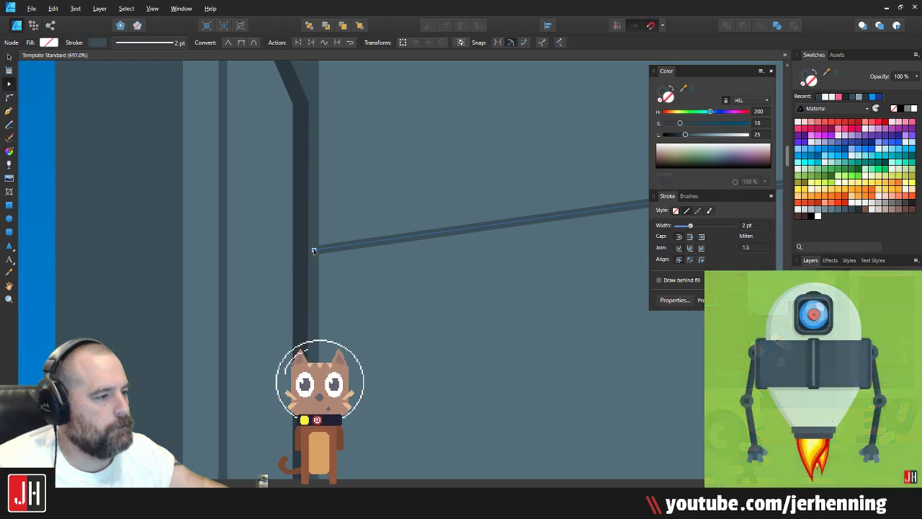
key("v")
scroll(331, 252, "down", 8)
left_click(444, 258)
scroll(382, 300, "up", 2)
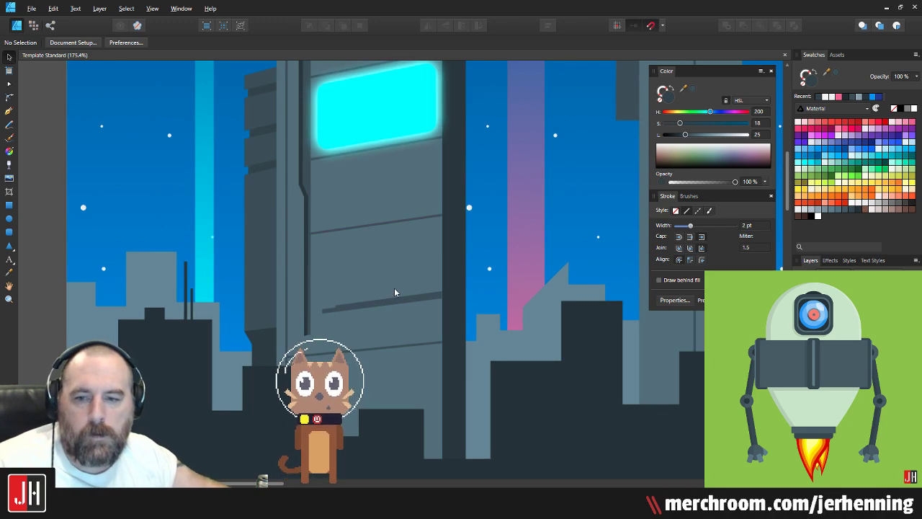
Step: Examine the notches and shadow bands on the main tower's side wing up close and at a distance
scroll(251, 126, "up", 7)
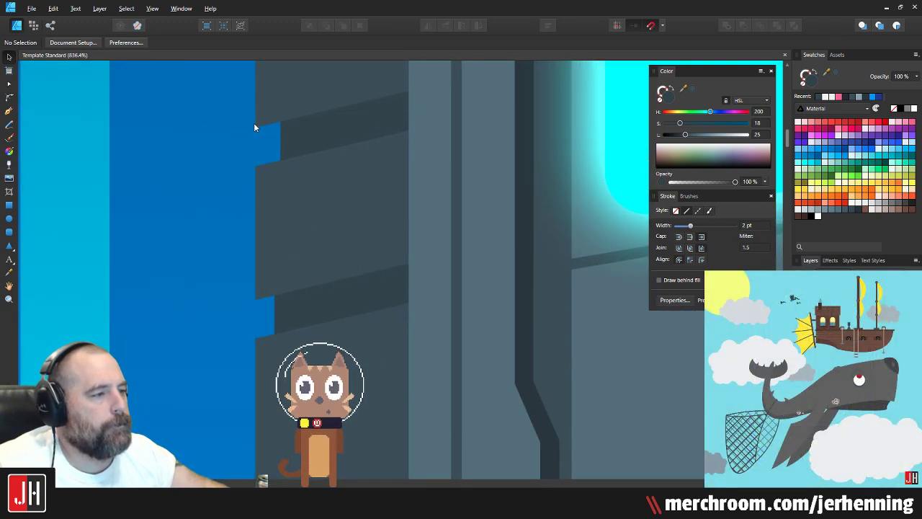
scroll(268, 151, "down", 6)
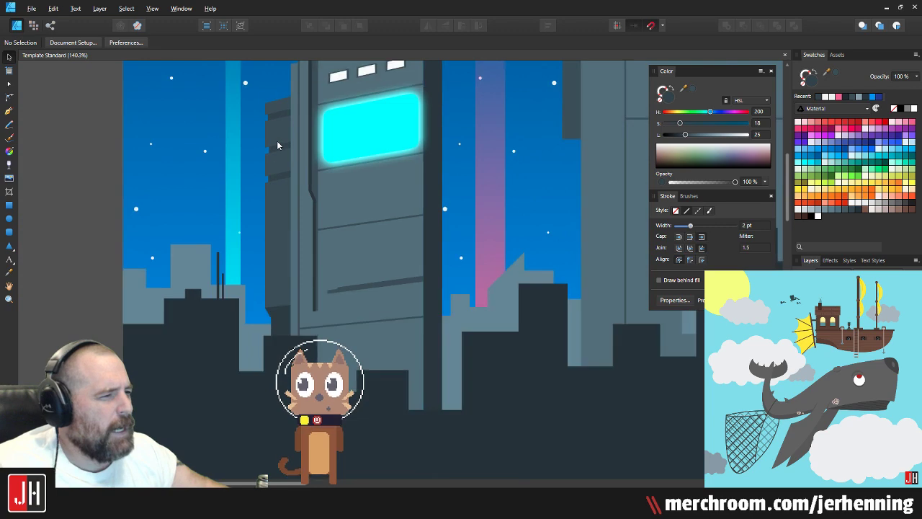
scroll(256, 161, "up", 6)
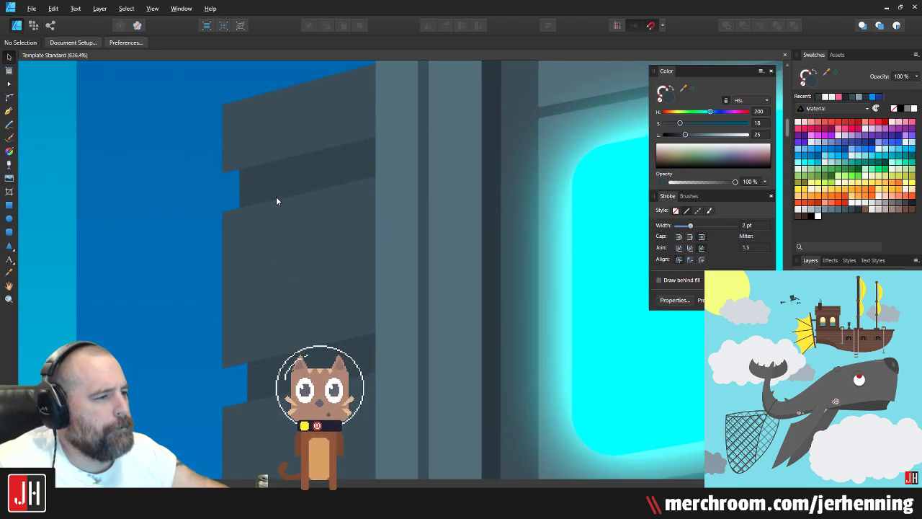
scroll(275, 201, "down", 6)
scroll(291, 221, "up", 4)
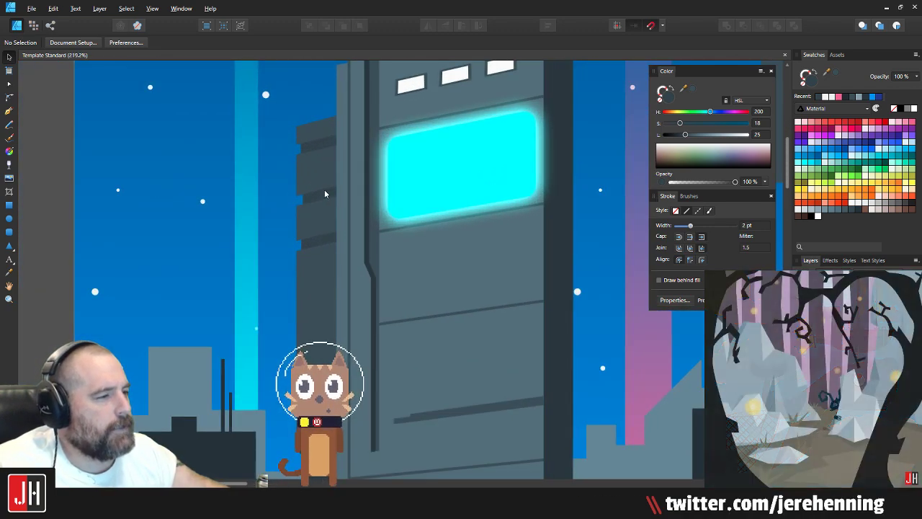
scroll(306, 177, "up", 4)
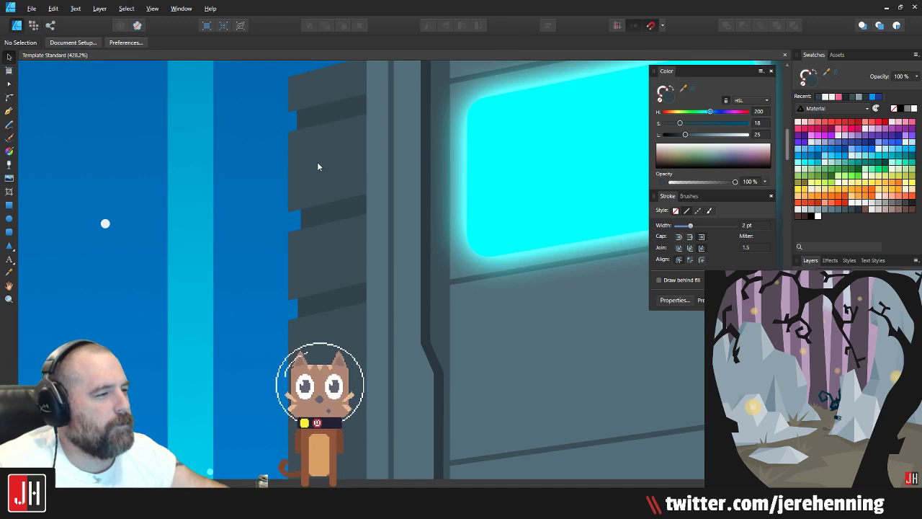
Step: Draw a tall four-sided slanted panel down the side wing with the Pen tool, fill it pale yellow, and deselect it
scroll(121, 182, "up", 2)
left_click(9, 111)
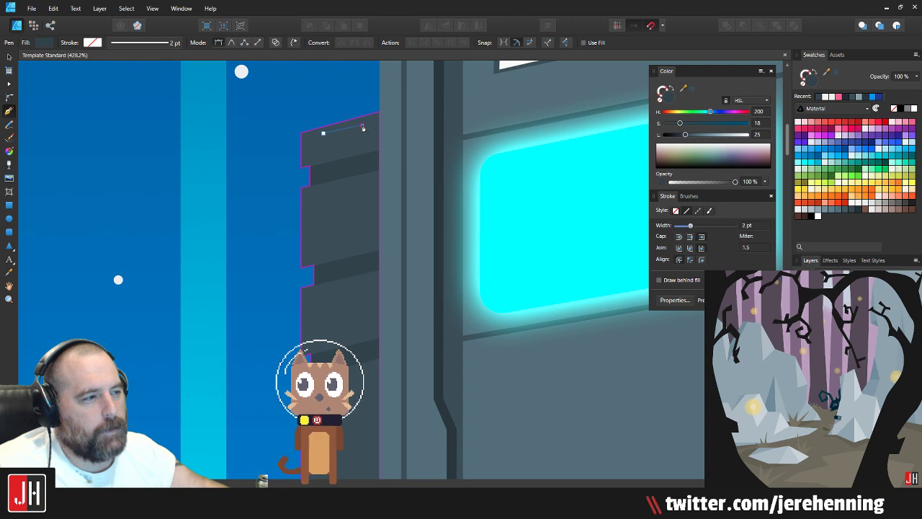
left_click(362, 127)
left_click(364, 359)
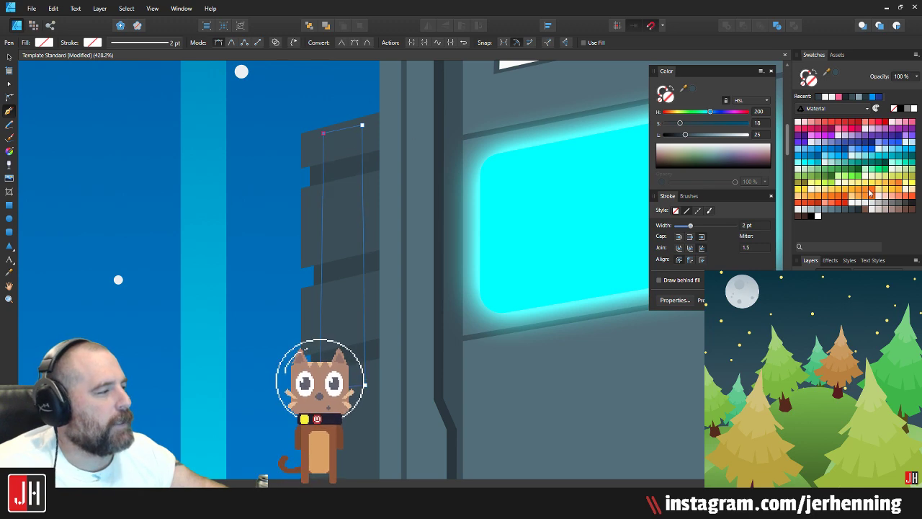
left_click(812, 185)
key("v")
left_click(282, 119)
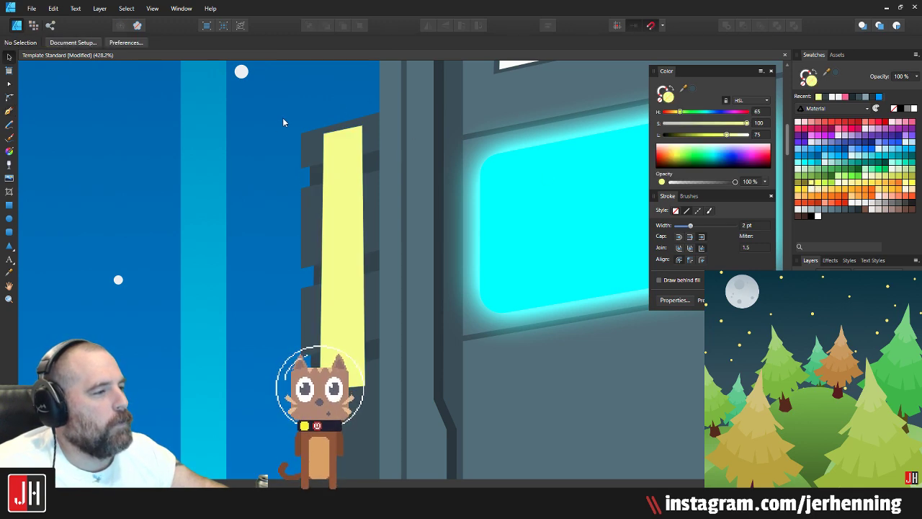
scroll(320, 188, "down", 6)
scroll(323, 193, "up", 1)
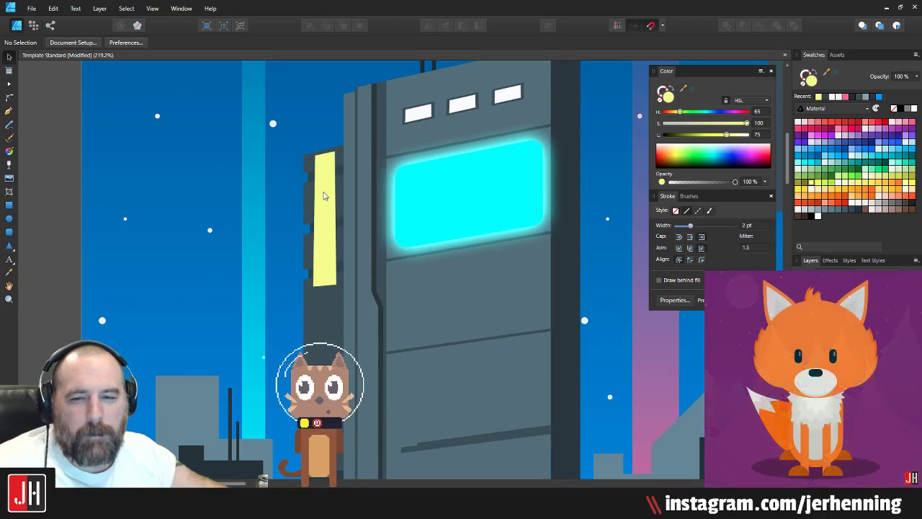
scroll(324, 196, "up", 5)
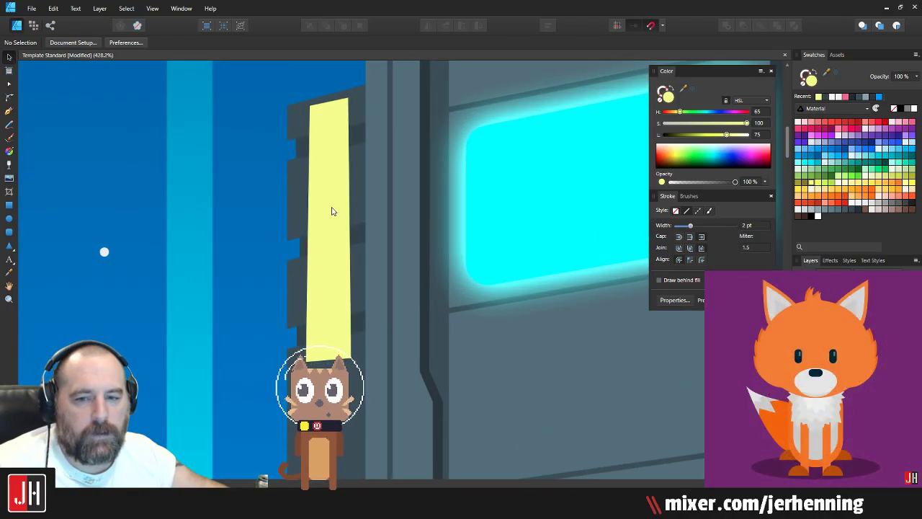
scroll(332, 211, "down", 3)
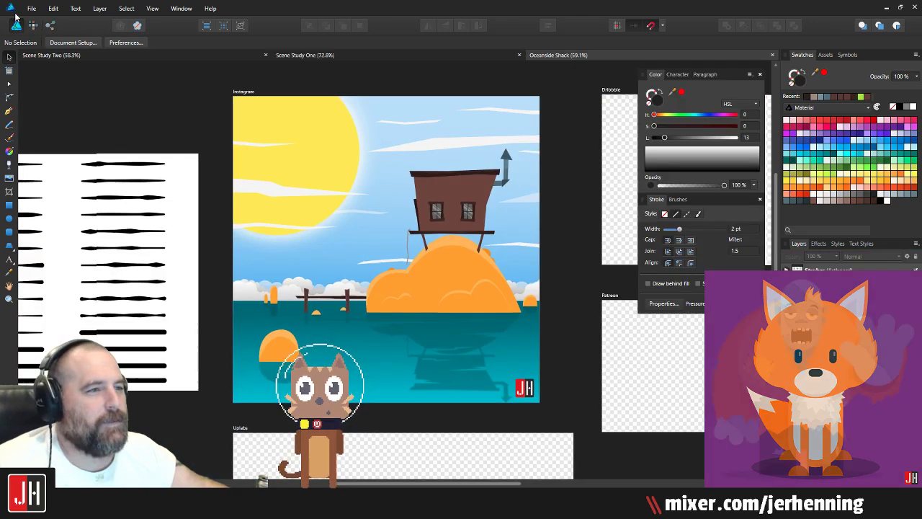
Step: Switch to the other Affinity Designer window and open the 7 Octopus document from the 2019 folder
left_click(32, 8)
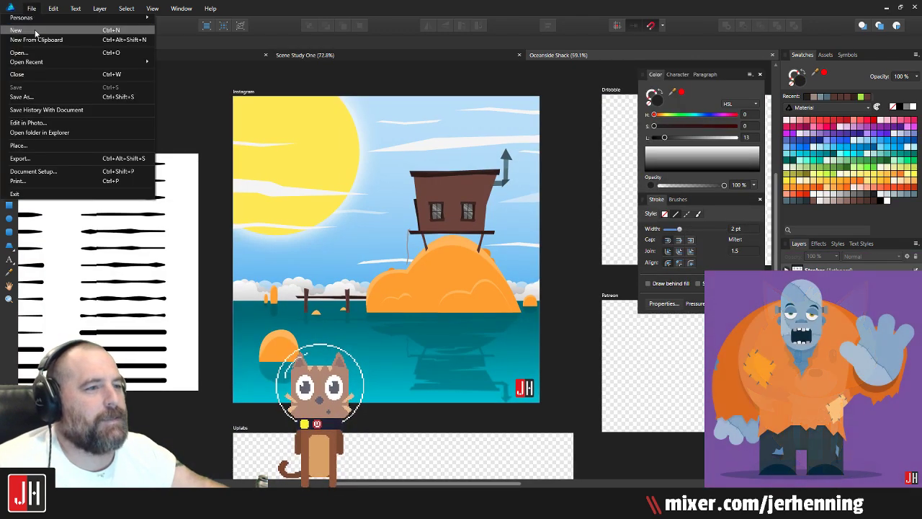
left_click(35, 54)
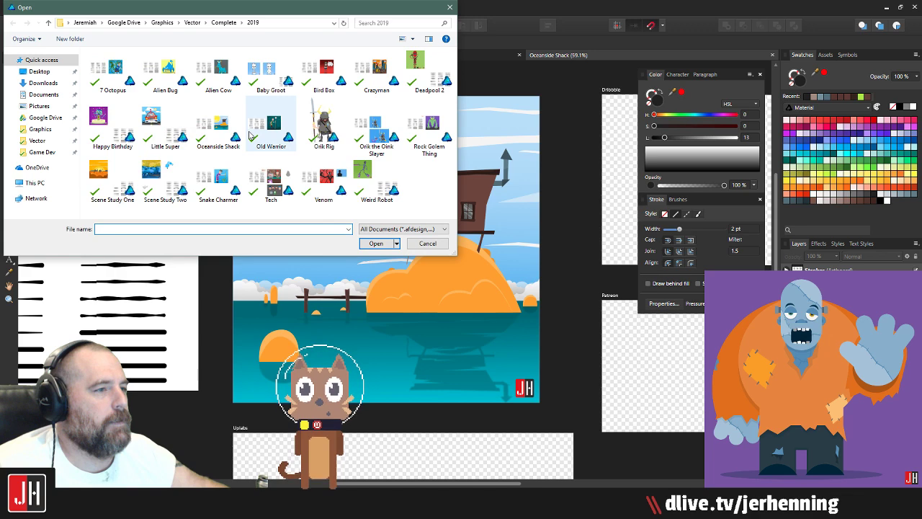
left_click(99, 69)
double_click(98, 69)
scroll(451, 211, "up", 3)
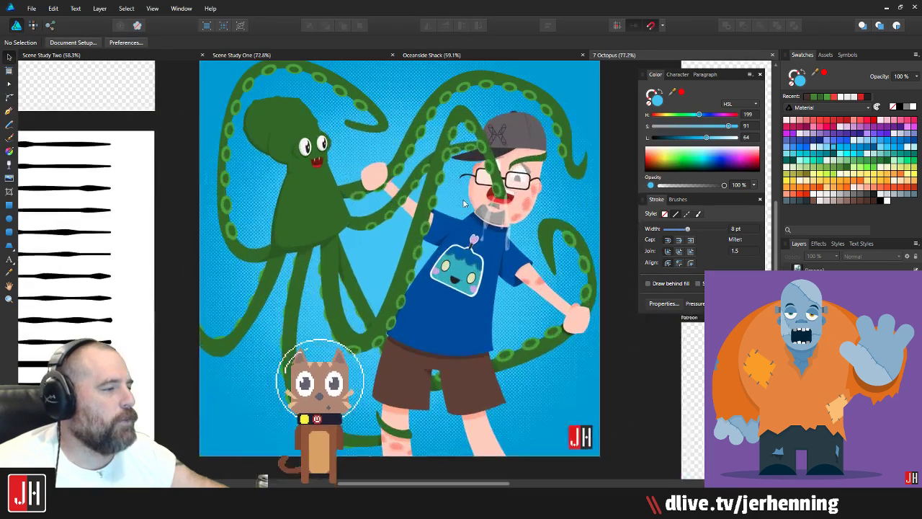
left_click_drag(445, 215, 440, 204)
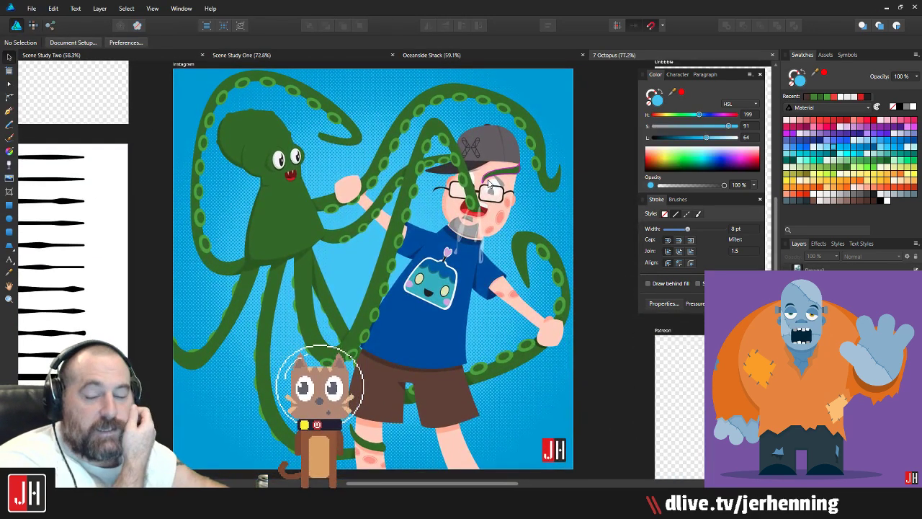
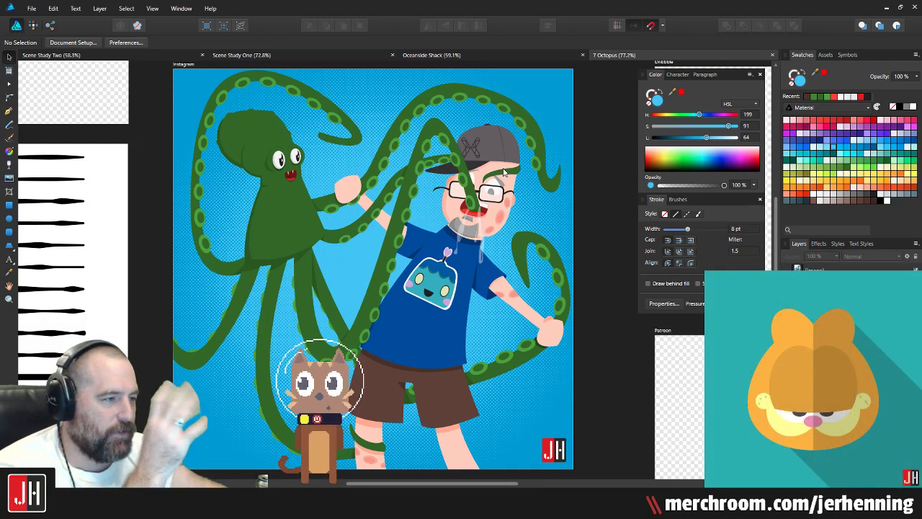
Step: Examine the man's face and the tentacles in the octopus illustration up close and as a whole, and close that document
scroll(482, 205, "up", 4)
scroll(483, 206, "down", 6)
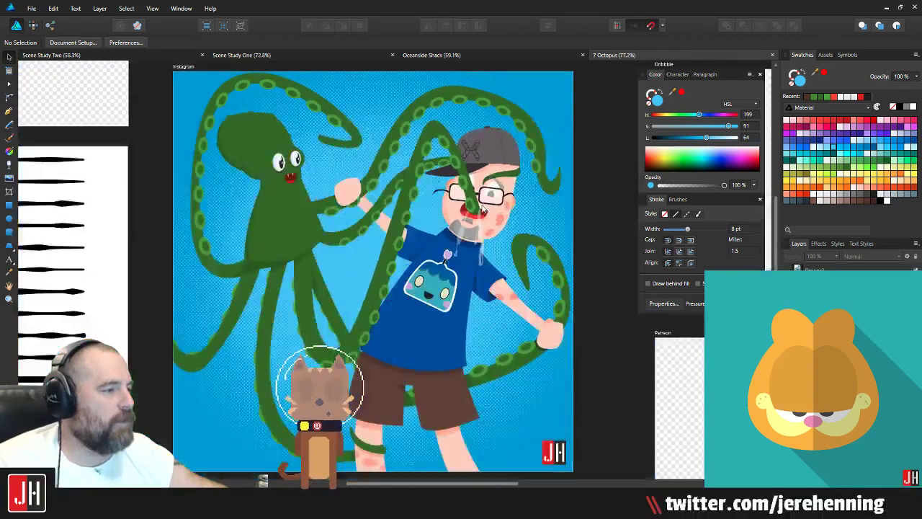
scroll(476, 208, "up", 5)
scroll(460, 214, "down", 3)
scroll(461, 212, "up", 5)
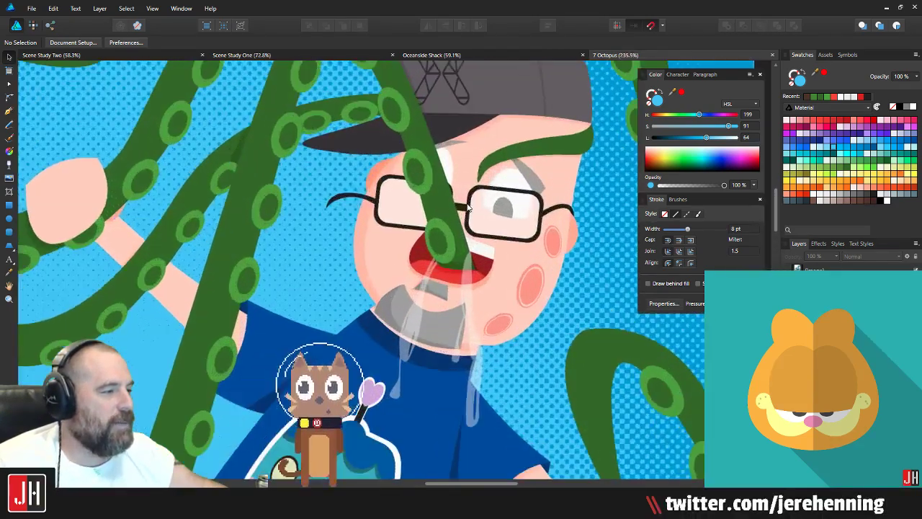
scroll(469, 207, "down", 4)
scroll(326, 193, "down", 3)
scroll(339, 202, "up", 4)
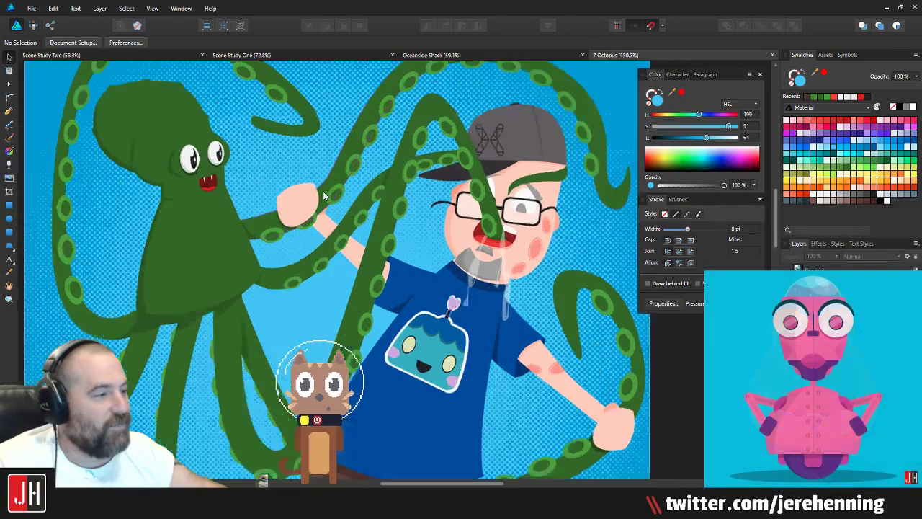
scroll(370, 219, "down", 4)
left_click_drag(409, 206, 372, 215)
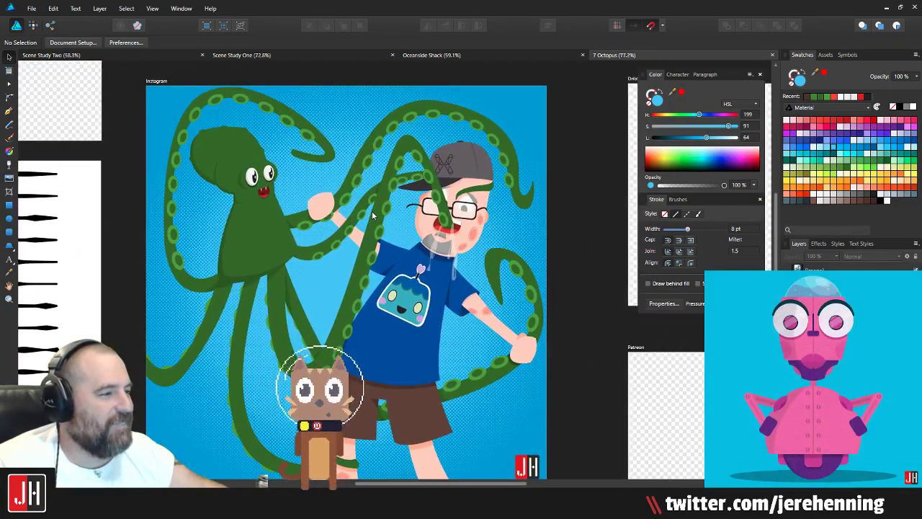
scroll(373, 215, "down", 2)
scroll(385, 211, "up", 2)
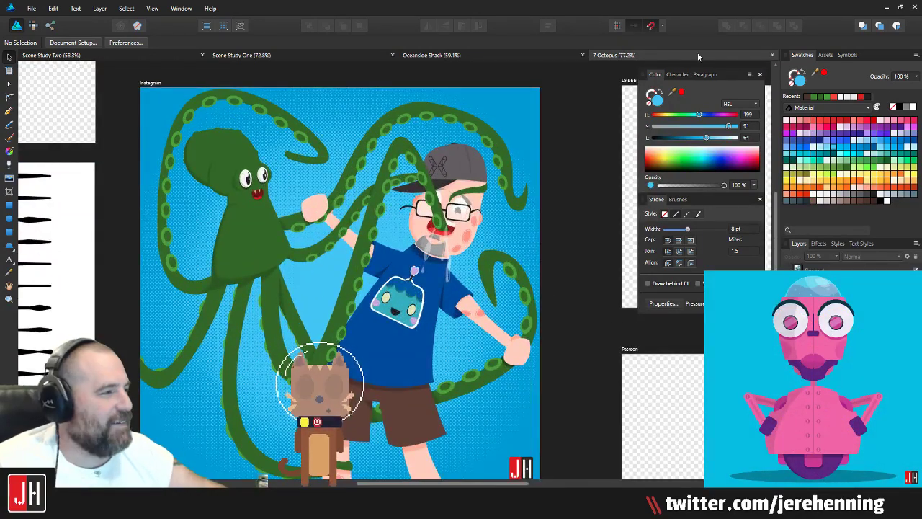
left_click(773, 55)
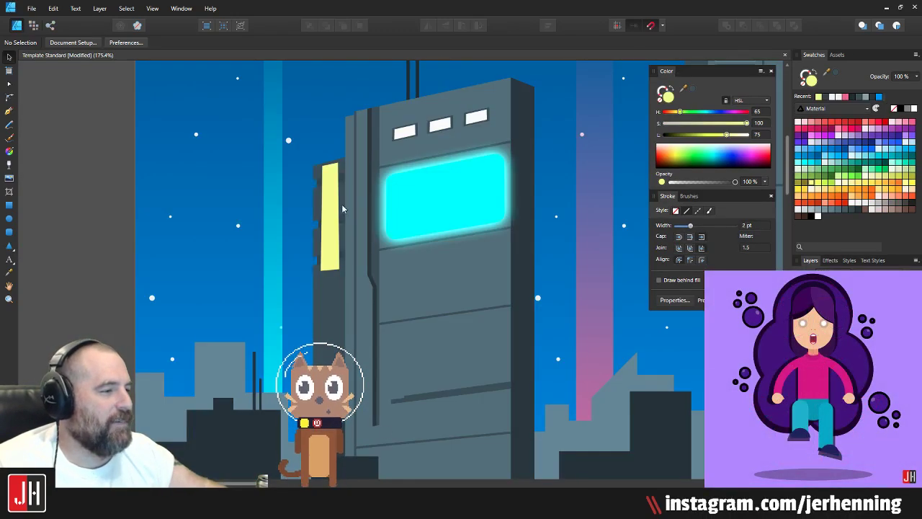
Step: Straighten the sides of the side wing's yellow panel by shifting its lower inner and upper outer nodes slightly, and deselect it
scroll(342, 208, "up", 4)
left_click(323, 191)
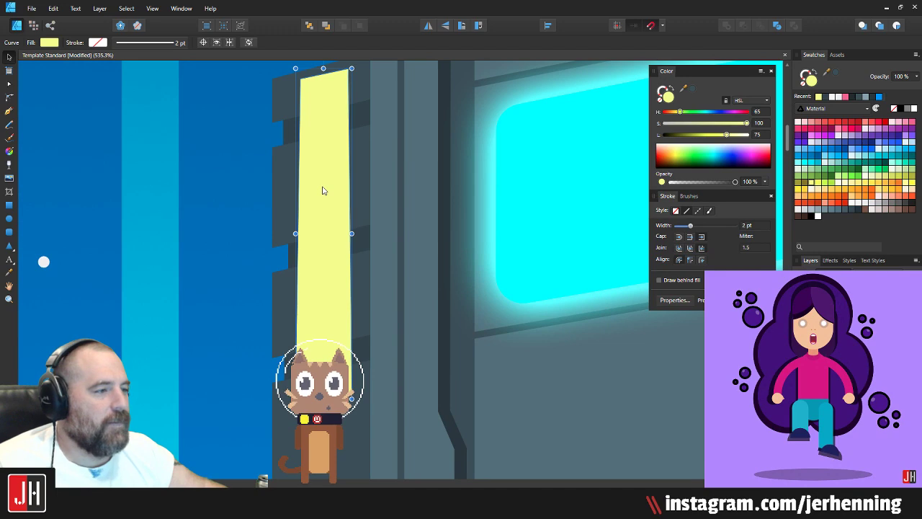
key("a")
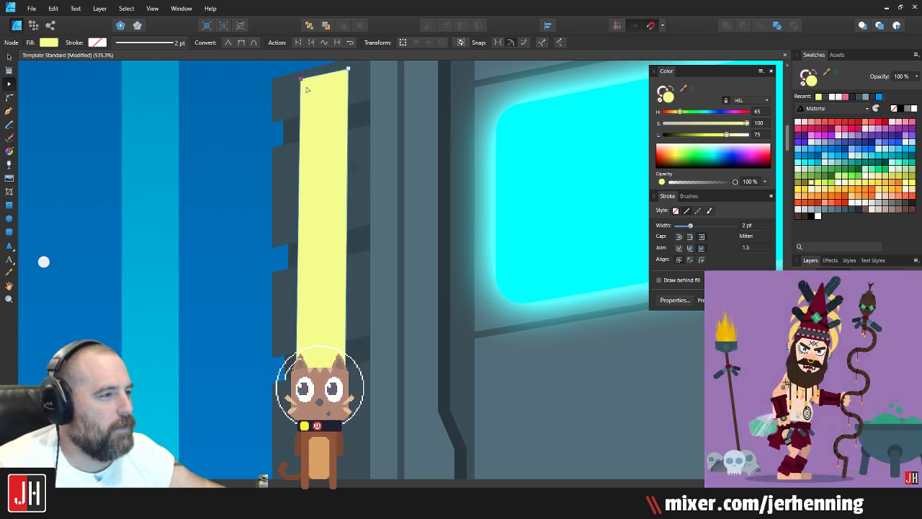
left_click_drag(301, 81, 298, 83)
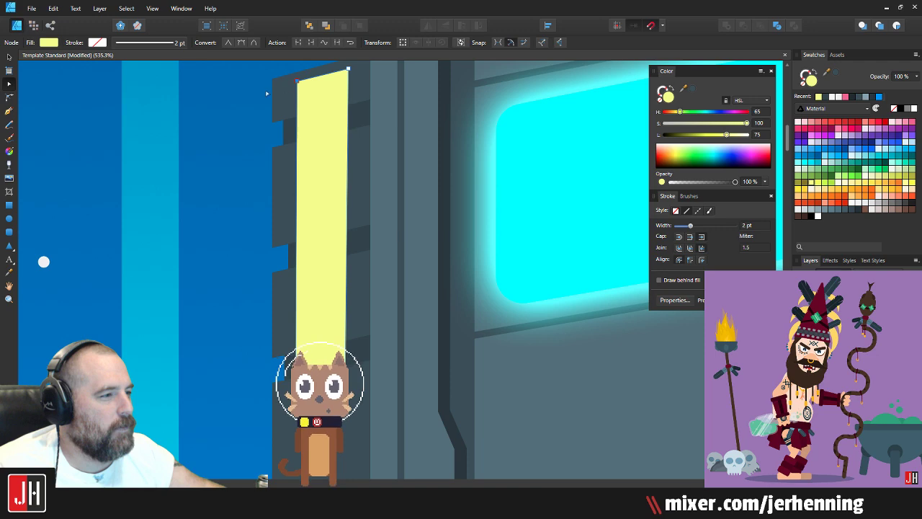
key("v")
left_click(231, 117)
Step: Move the yellow panel off the side wing onto the sky just beside it
scroll(230, 118, "down", 8)
left_click_drag(253, 143, 323, 144)
scroll(325, 144, "up", 3)
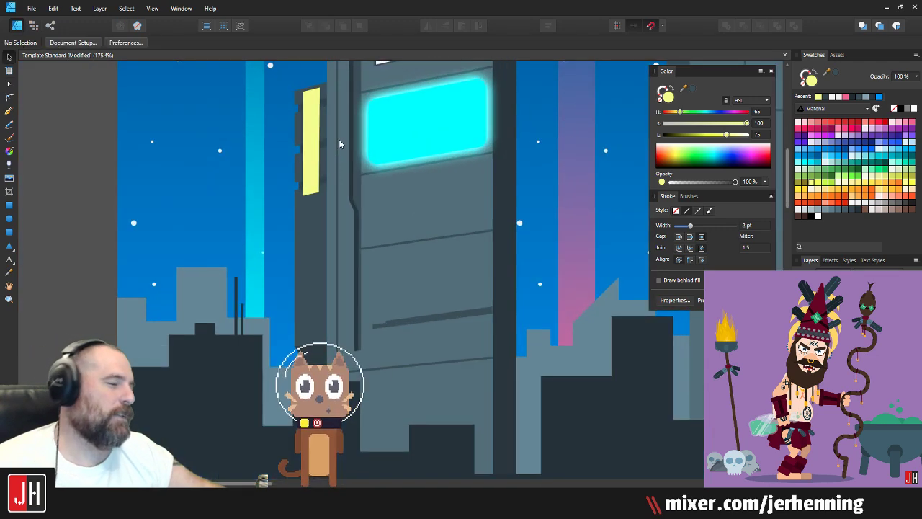
scroll(340, 144, "up", 3)
scroll(365, 173, "up", 2)
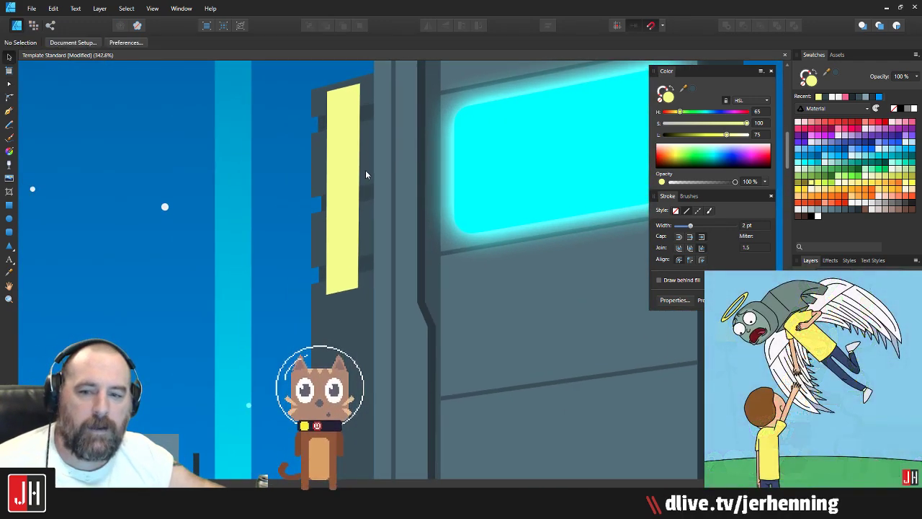
left_click_drag(366, 171, 450, 179)
left_click_drag(432, 149, 376, 175)
Step: Shift the yellow panel's lower corner node nearest the wing slightly toward the tower to straighten that edge, and deselect the panel
scroll(376, 175, "up", 3)
key("a")
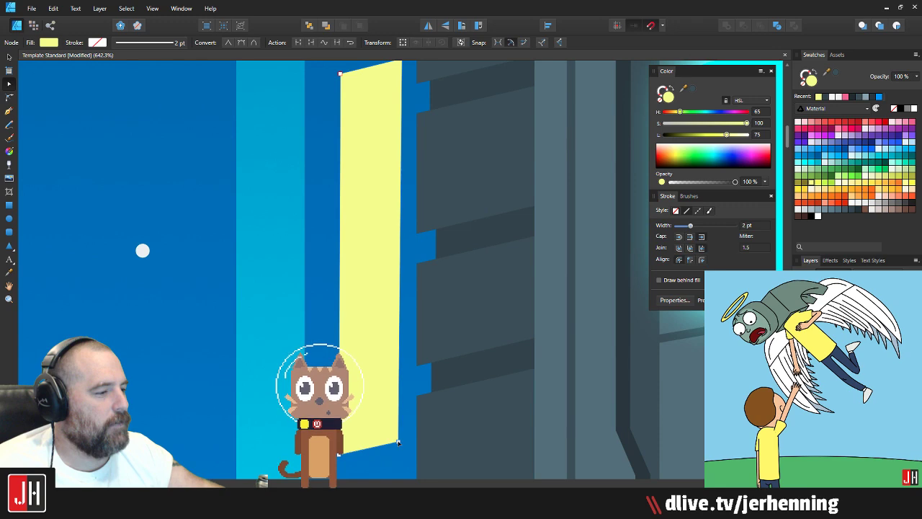
left_click_drag(398, 443, 402, 442)
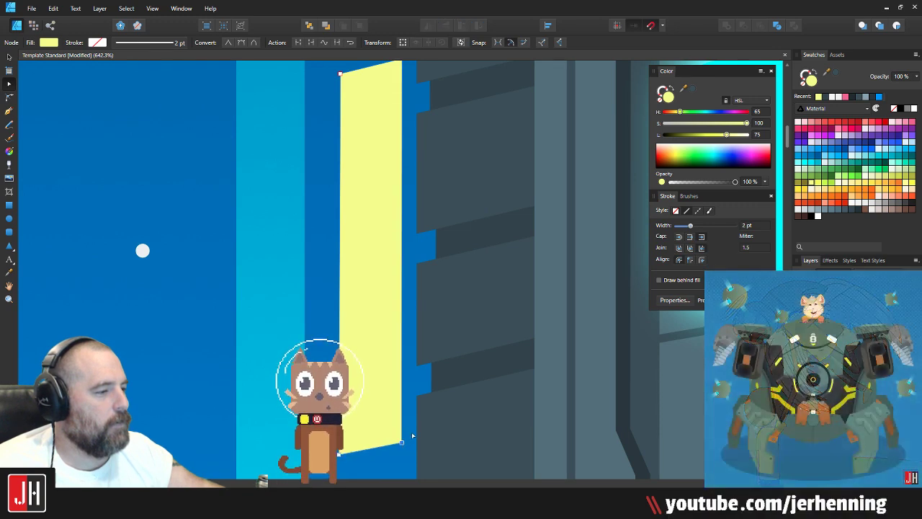
key("v")
left_click(413, 435)
Step: Draw a small slanted four-cornered bar bridging the yellow panel and the side wing, and fill it with the tower's darkest slate colour
left_click_drag(364, 227, 359, 249)
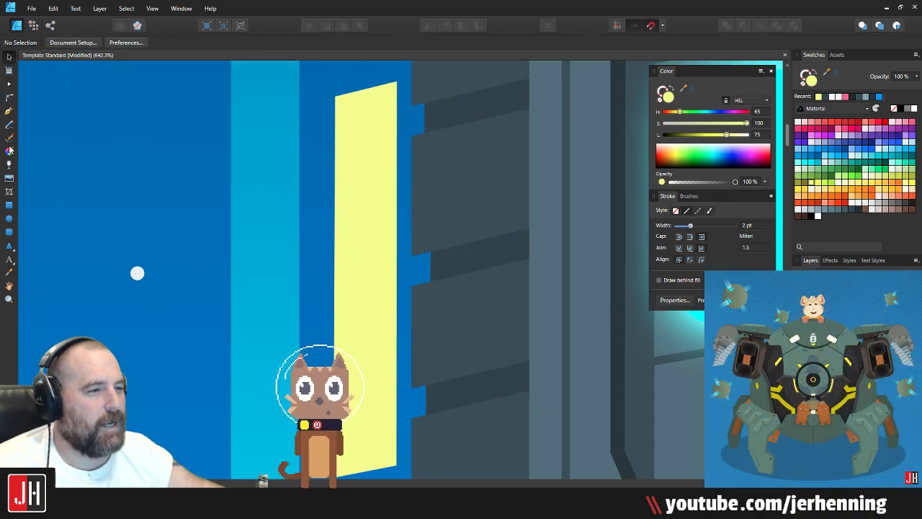
left_click(9, 112)
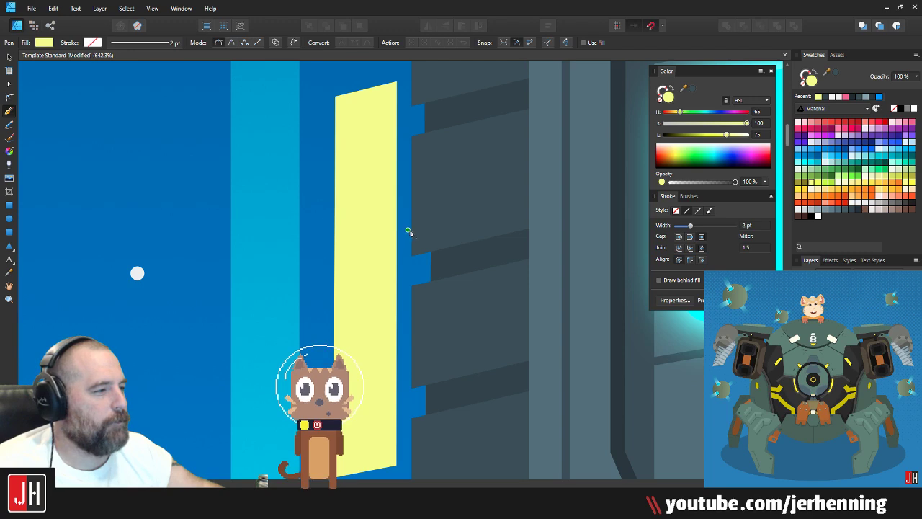
left_click(449, 191)
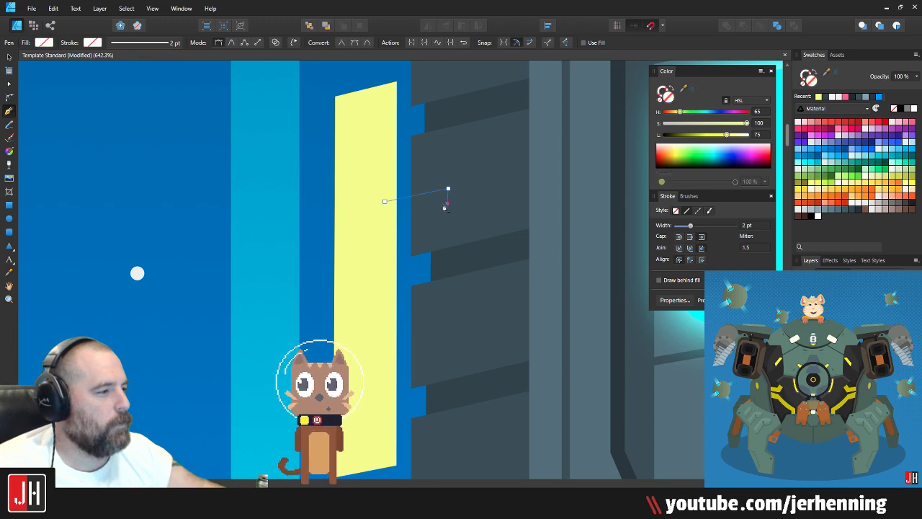
left_click(385, 215)
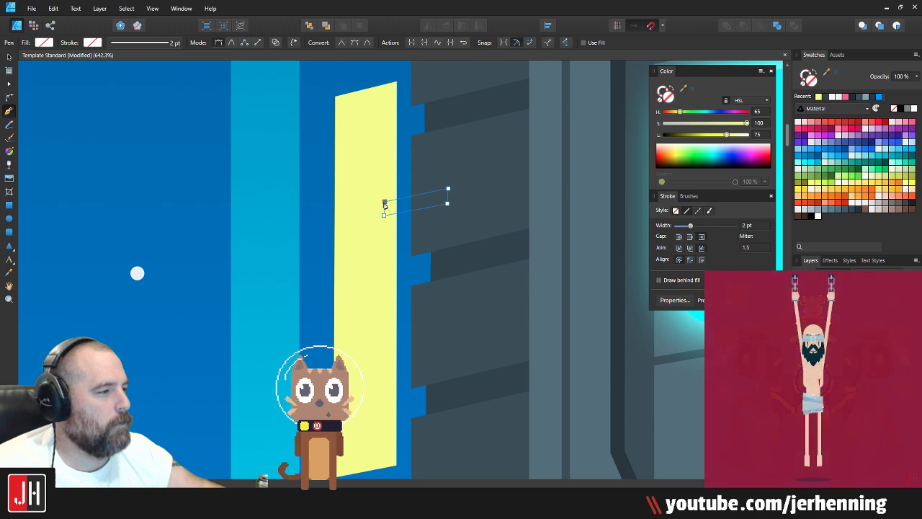
key("i")
left_click(614, 196)
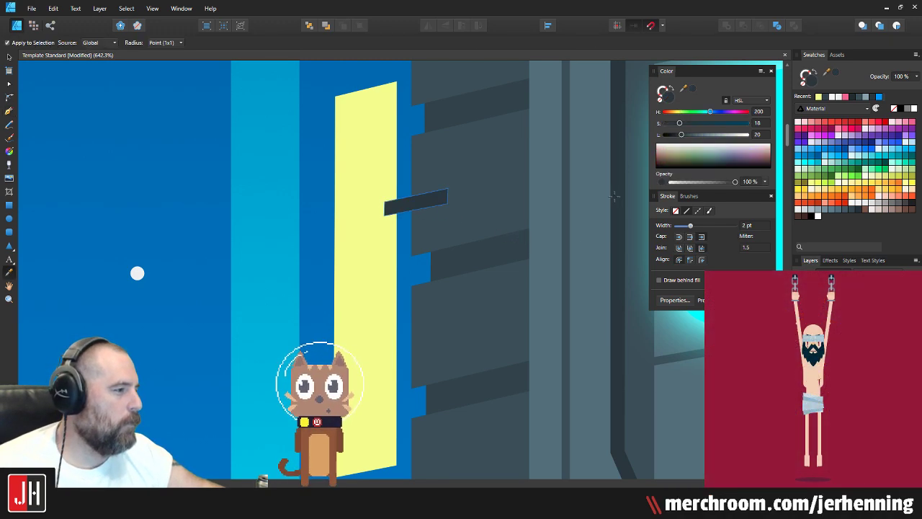
Step: Place the connecting bar behind the yellow panel and the wing, duplicate it near the panel's lower end, and deselect
key("v")
key("ctrl+shift+[")
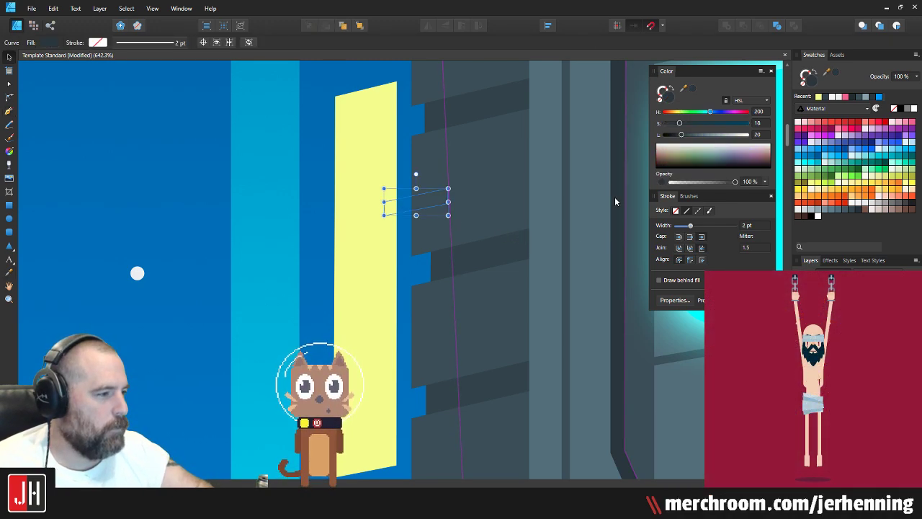
key("ctrl+]")
key("i")
key("v")
left_click_drag(406, 206, 407, 383)
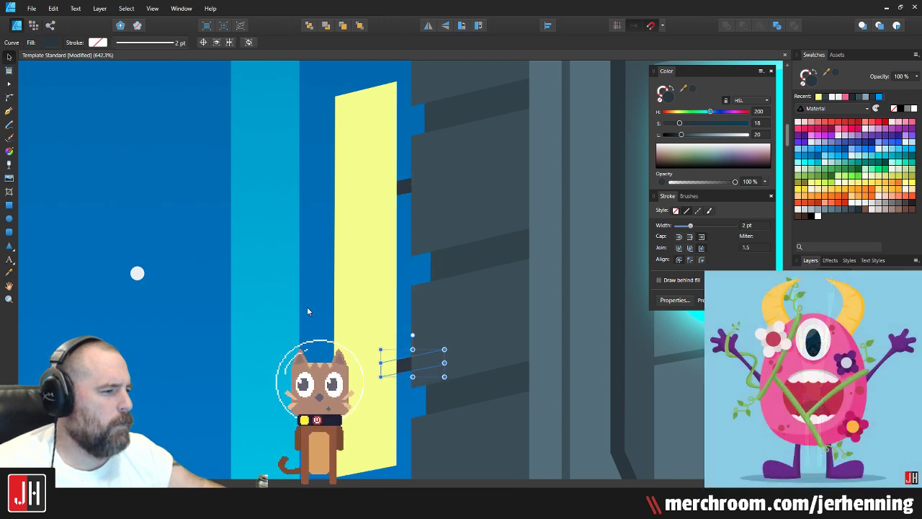
key("ctrl+d")
Step: Nudge the yellow panel's upper outer corner node slightly upward and deselect the panel
scroll(224, 254, "down", 5)
scroll(224, 253, "down", 3)
scroll(252, 258, "up", 5)
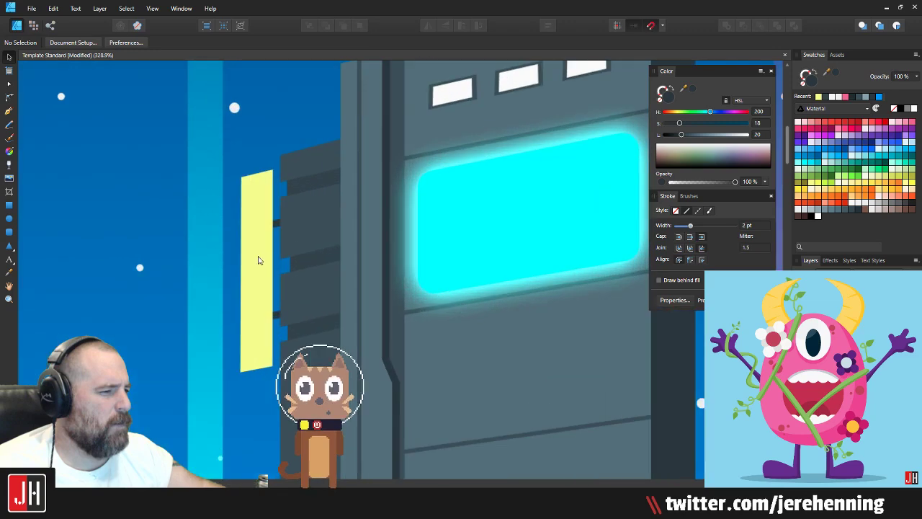
scroll(282, 253, "up", 3)
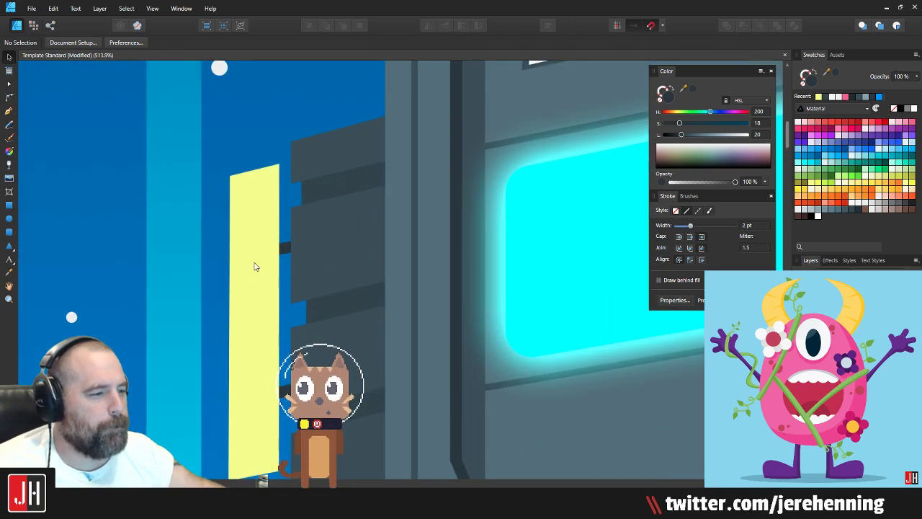
key("a")
left_click(253, 266)
left_click_drag(230, 177, 230, 176)
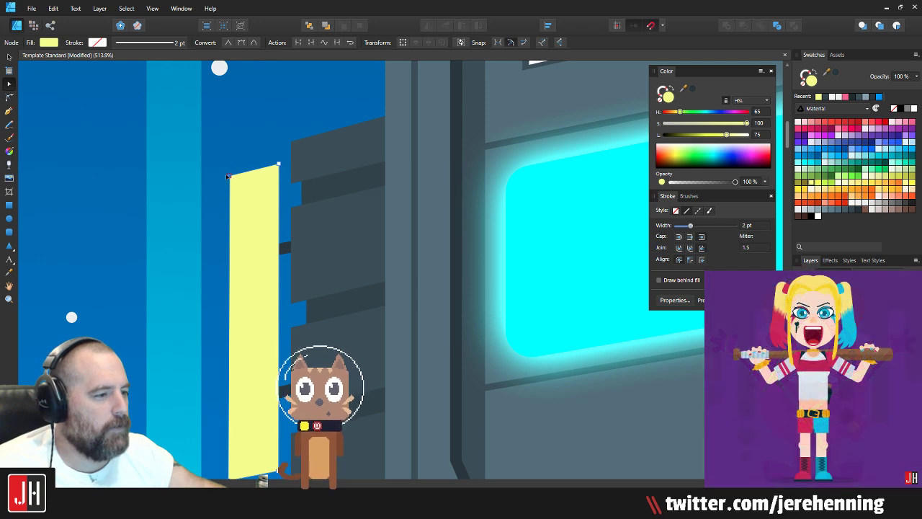
key("v")
left_click(251, 140)
Step: Examine the main tower with its yellow sign, screen and rooftop antennas, and the neighbouring gate-shaped tower, for areas needing more detail
scroll(276, 183, "down", 7)
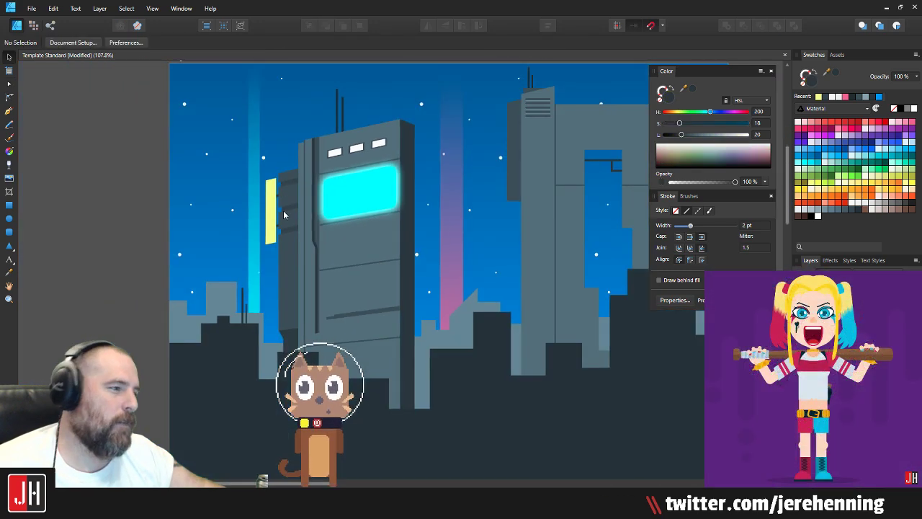
scroll(283, 210, "up", 2)
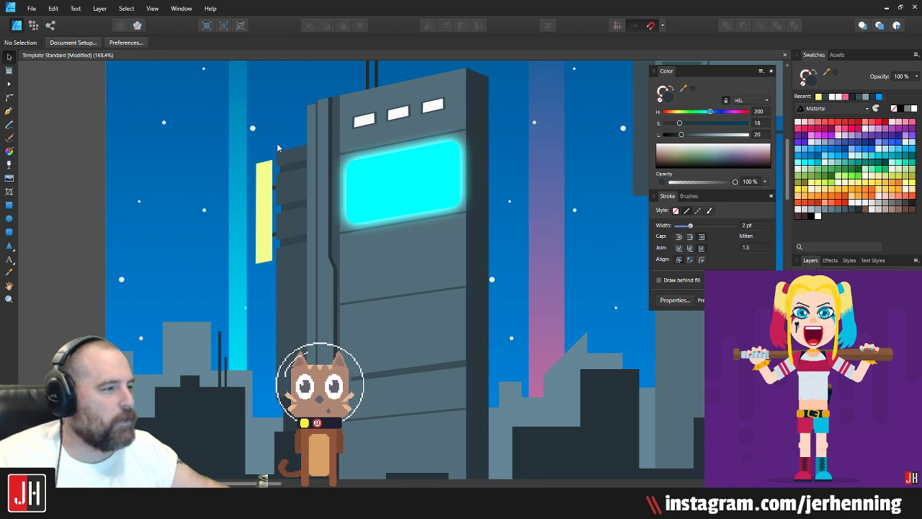
scroll(288, 207, "up", 3)
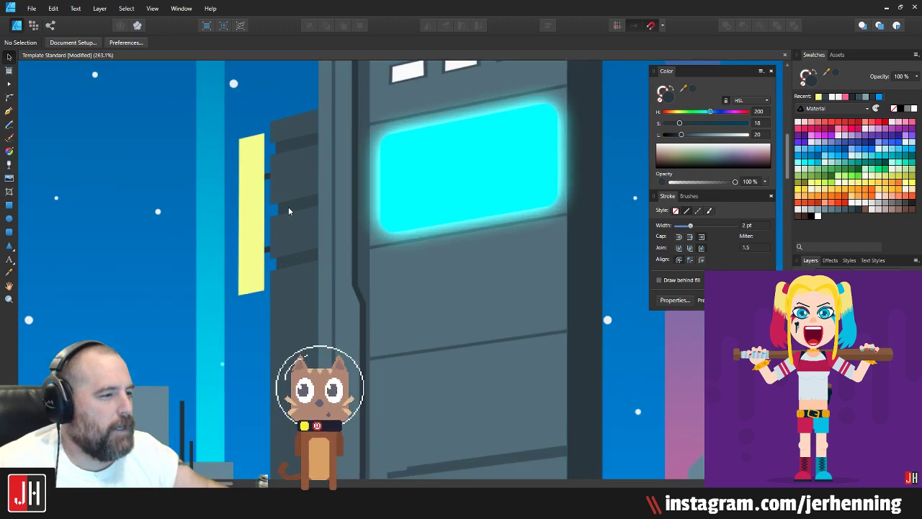
scroll(301, 199, "down", 4)
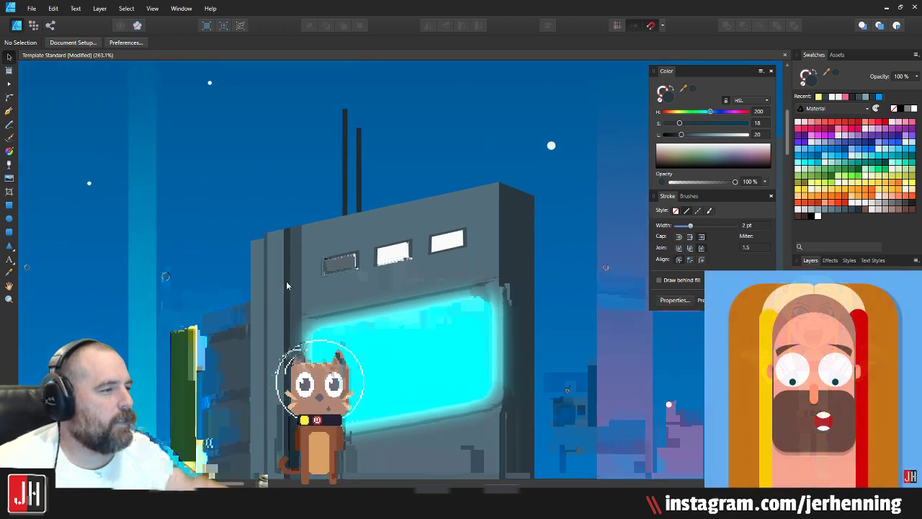
scroll(366, 190, "up", 3)
scroll(353, 196, "up", 3)
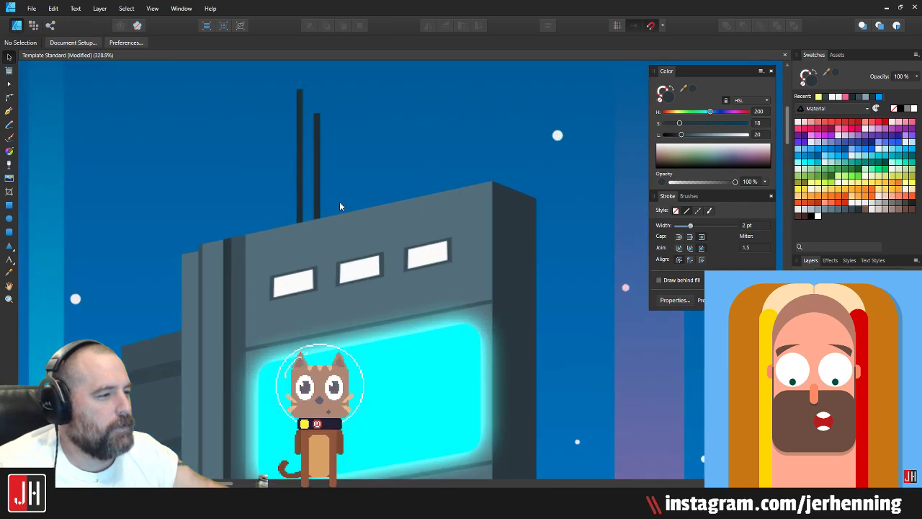
scroll(340, 214, "down", 3)
scroll(299, 236, "up", 1)
scroll(318, 200, "up", 1)
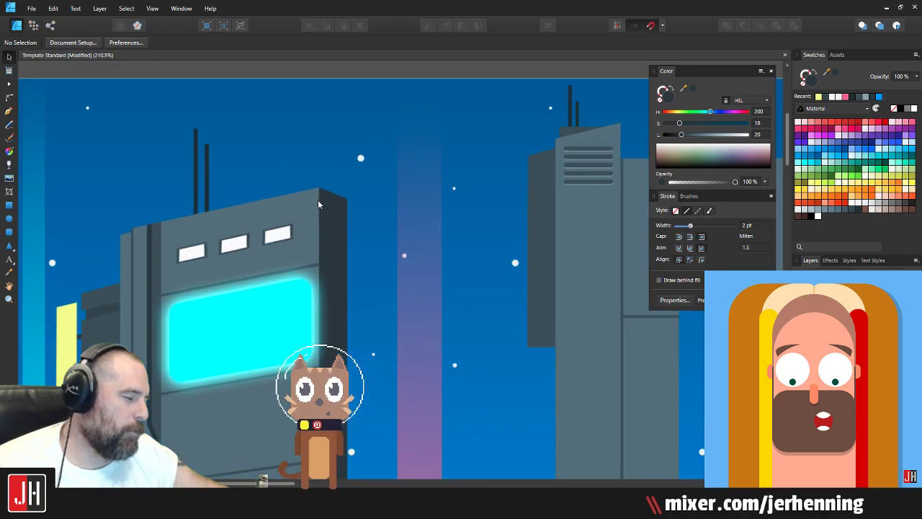
scroll(320, 234, "down", 2)
scroll(318, 243, "up", 2)
left_click_drag(366, 221, 333, 242)
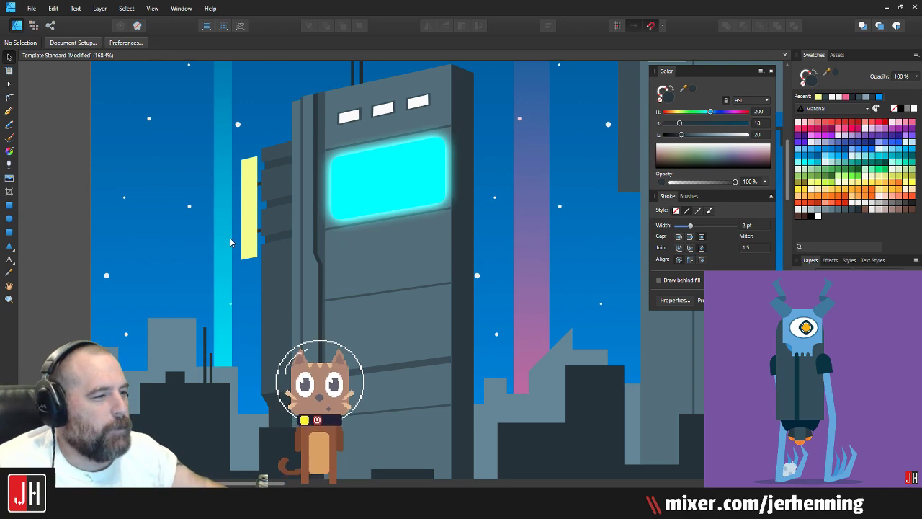
scroll(257, 204, "up", 3)
scroll(315, 308, "down", 1)
scroll(323, 242, "down", 5)
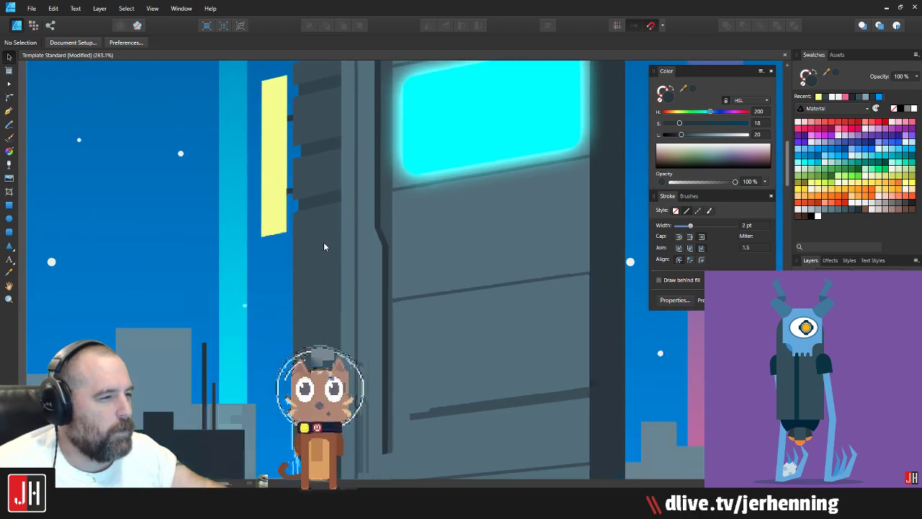
scroll(305, 280, "up", 2)
left_click_drag(309, 289, 327, 376)
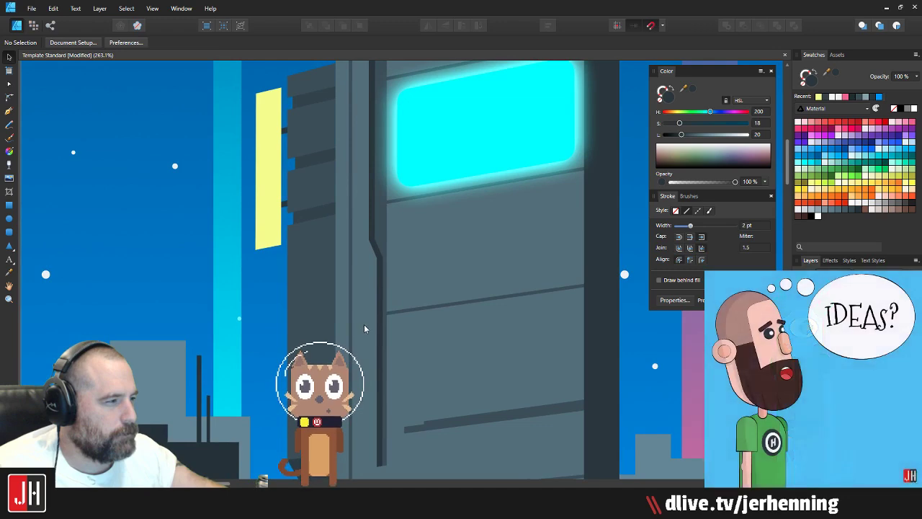
scroll(365, 326, "down", 5)
left_click_drag(444, 276, 286, 296)
scroll(369, 238, "up", 3)
left_click_drag(428, 261, 255, 245)
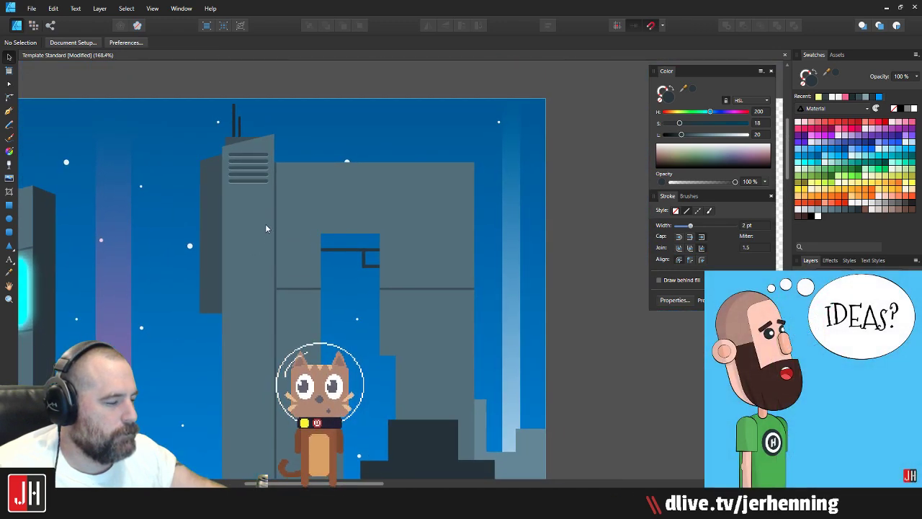
Step: Select the three dark bracket bars in the gate-shaped tower's opening and duplicate them just below the originals
scroll(308, 249, "up", 4)
left_click(397, 188)
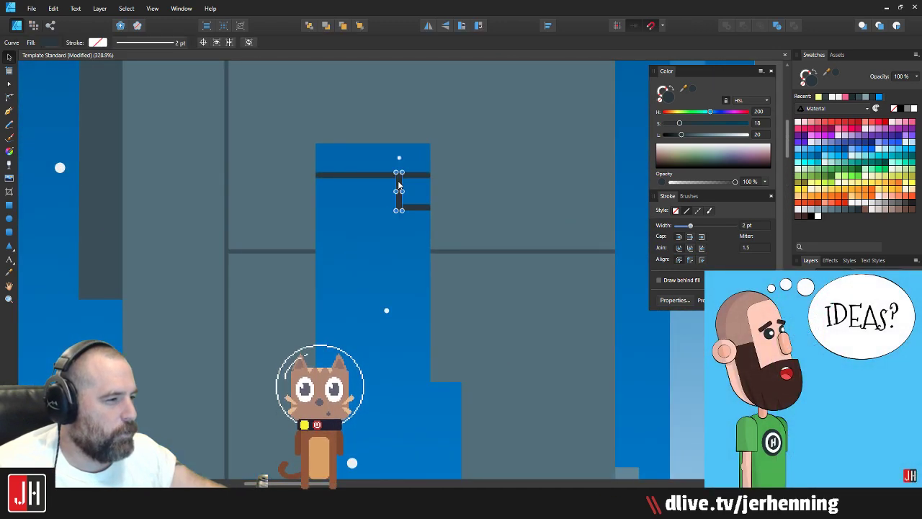
left_click(415, 208, "shift")
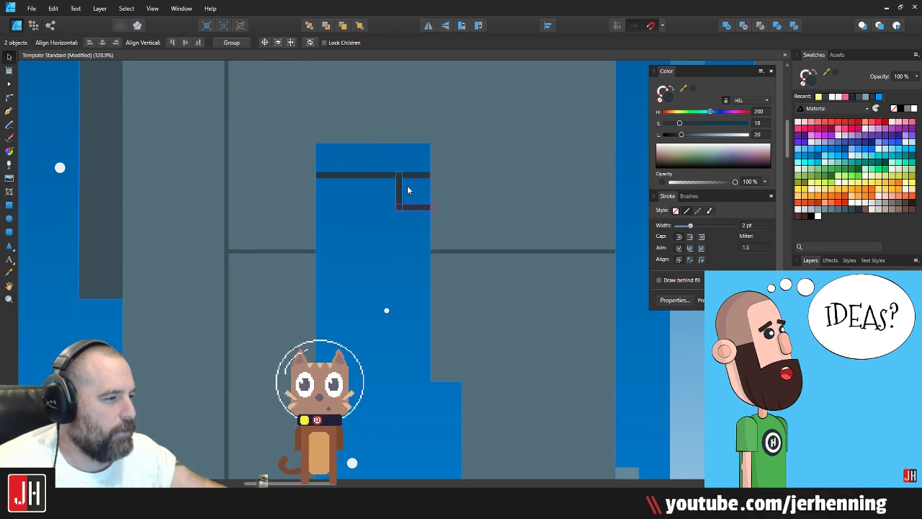
scroll(410, 206, "down", 5)
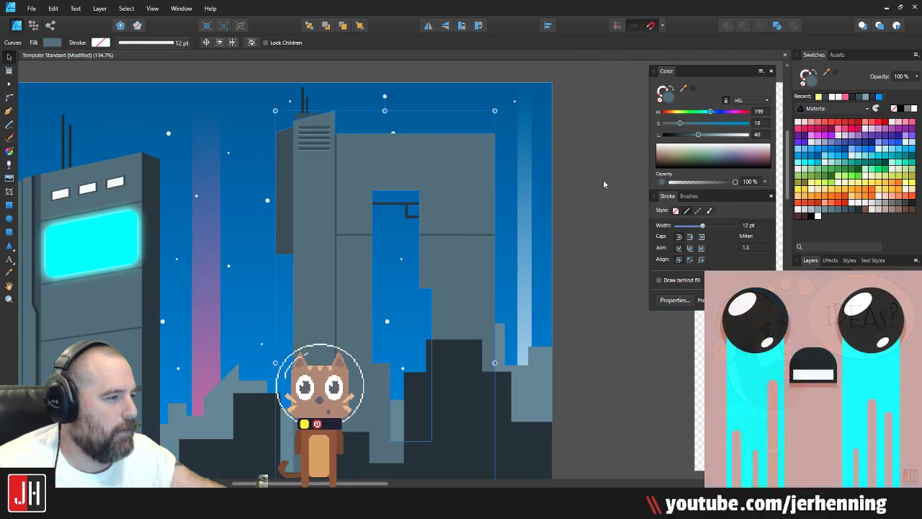
left_click_drag(596, 170, 334, 254)
scroll(395, 204, "up", 4)
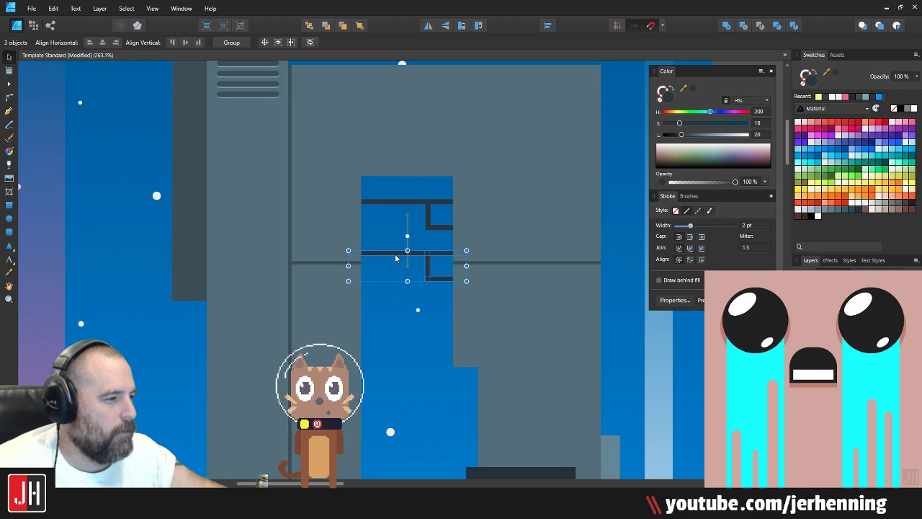
Step: Mirror the copied bracket horizontally and rotate it a quarter turn, hanging its long bar from the upper beam
key("ctrl+g")
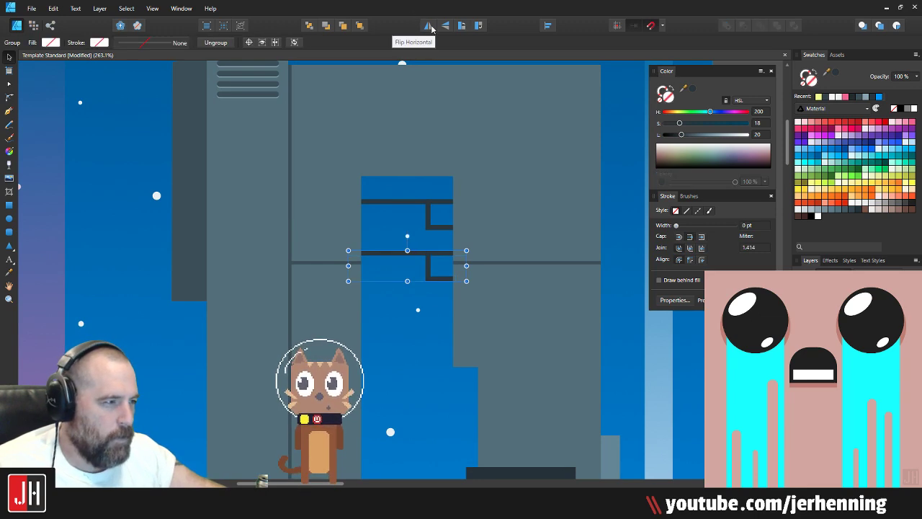
key("ctrl+z")
left_click(429, 25)
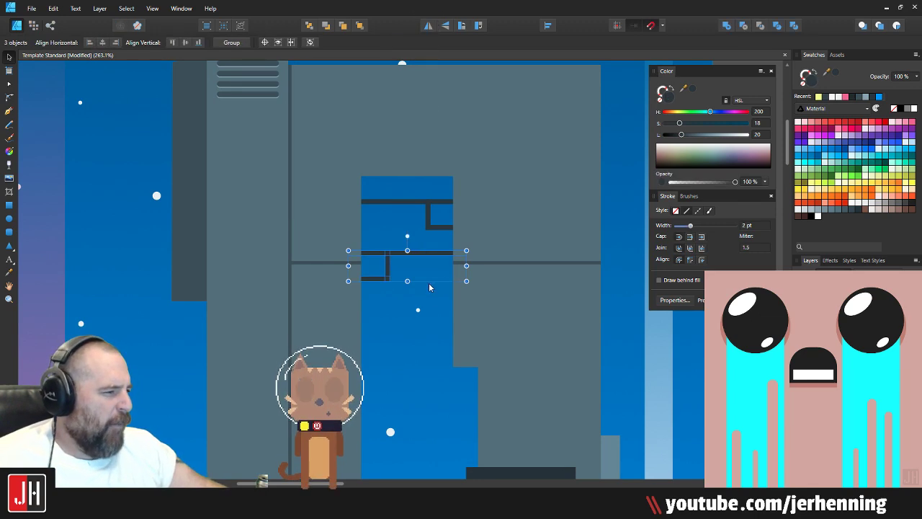
left_click_drag(407, 236, 308, 257)
mouse_move(392, 251)
left_mouse_down()
mouse_move(370, 244)
mouse_move(379, 242)
left_mouse_up()
left_click(428, 25)
Step: Shift the hanging bracket along the beam toward the opening's inner wall, keeping its short end bar clear of the wall, and deselect
scroll(375, 293, "up", 3)
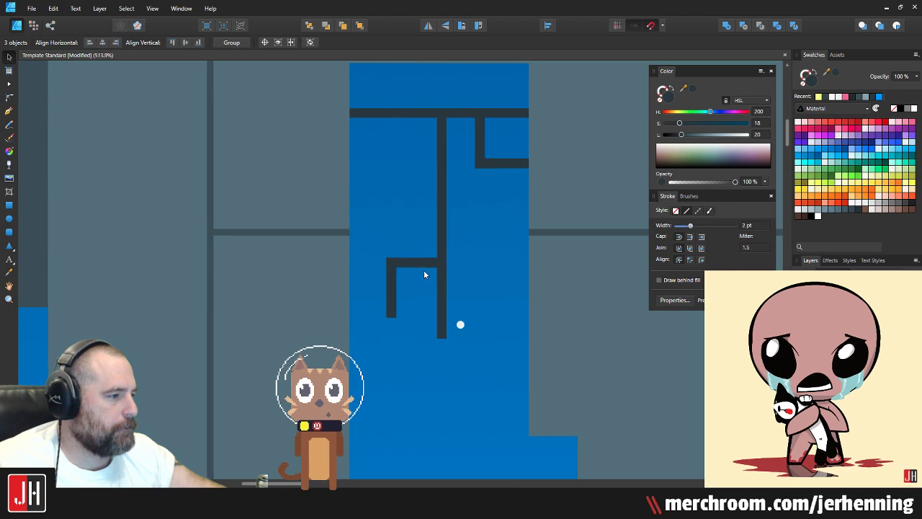
left_click_drag(423, 270, 382, 262)
key("ctrl+d")
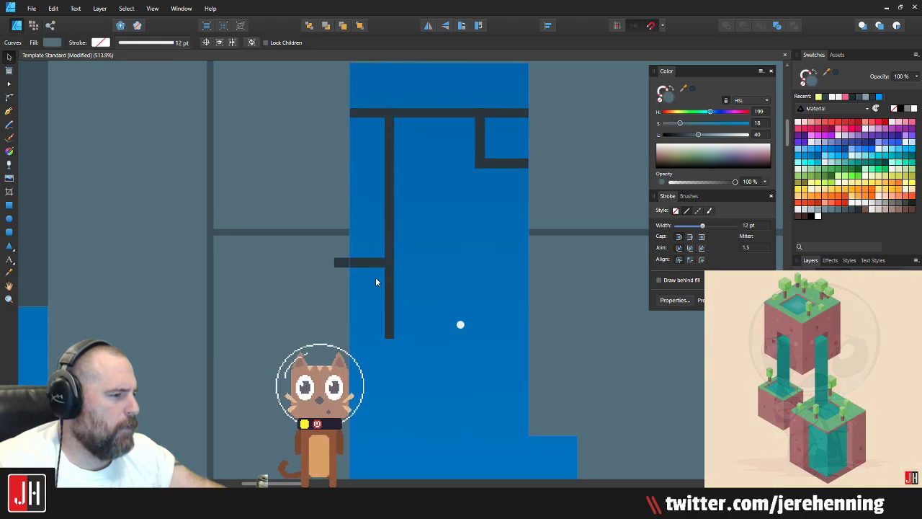
key("ctrl+z")
left_click_drag(365, 262, 386, 262)
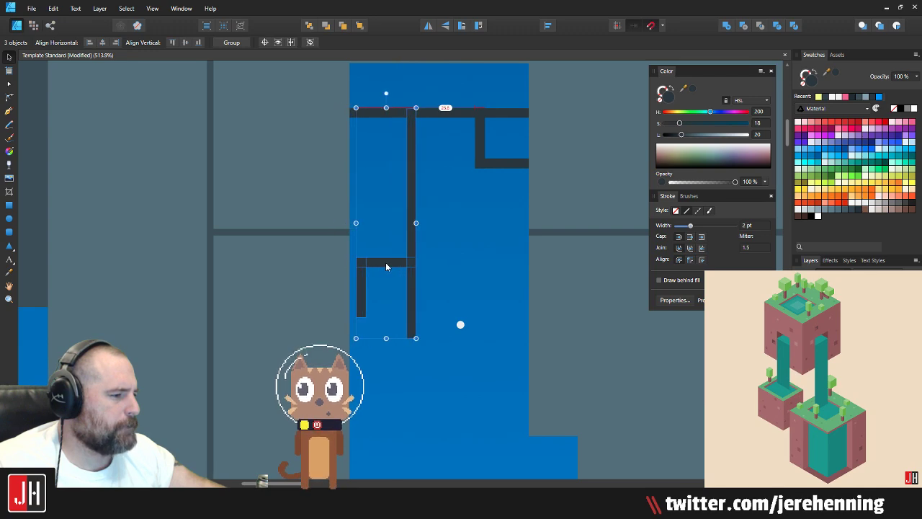
key("ctrl+d")
Step: Delete the short vertical end bar of the hanging bracket in the tower's opening
scroll(369, 281, "down", 5)
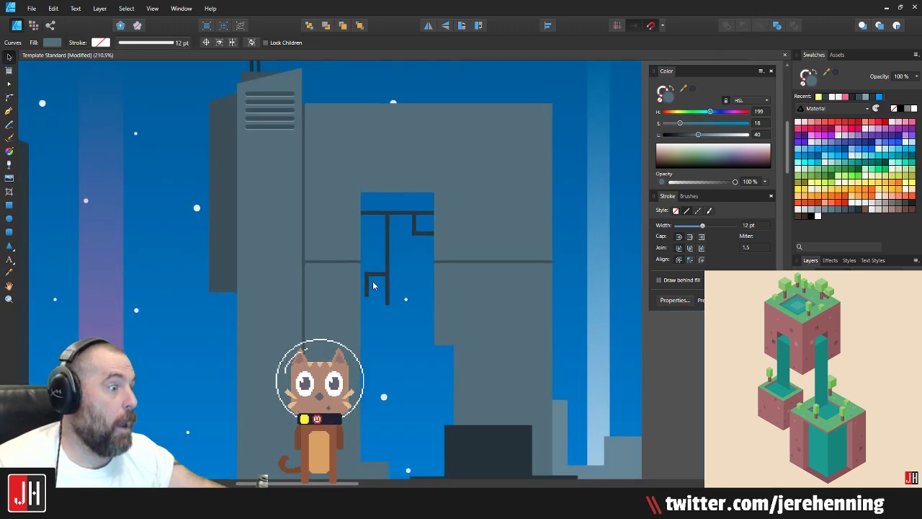
left_click_drag(582, 270, 297, 294)
scroll(369, 282, "up", 5)
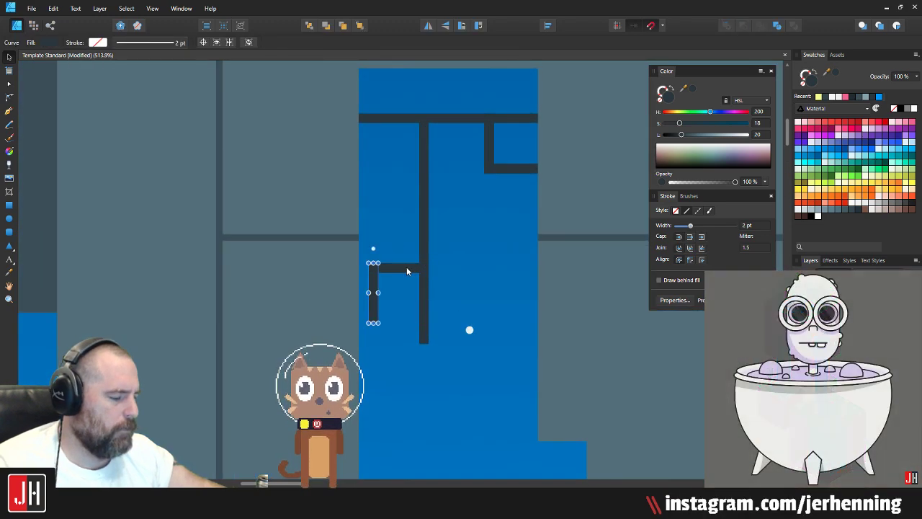
key("Delete")
Step: Move the remaining long vertical bar and its crossbar toward the opening's nearest wall until the crossbar overlaps the tower edge
left_click(401, 272)
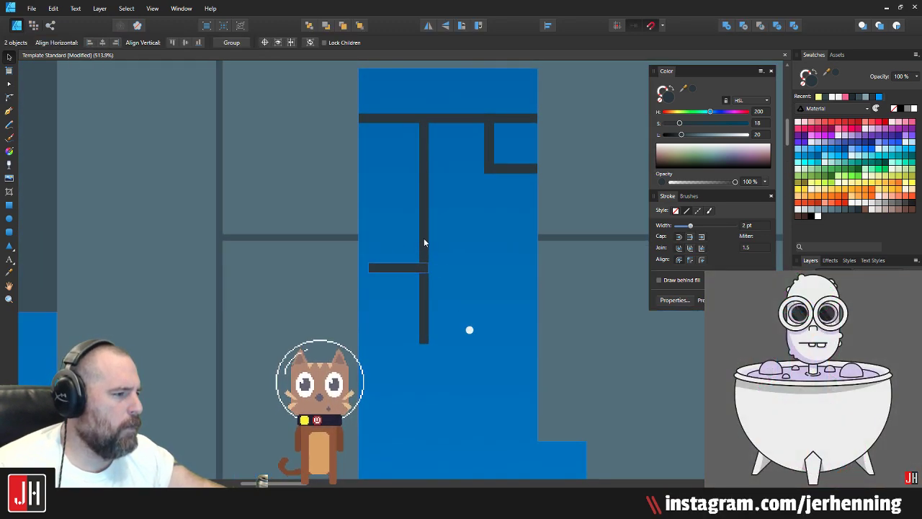
scroll(440, 282, "down", 3)
left_click_drag(621, 322, 289, 267)
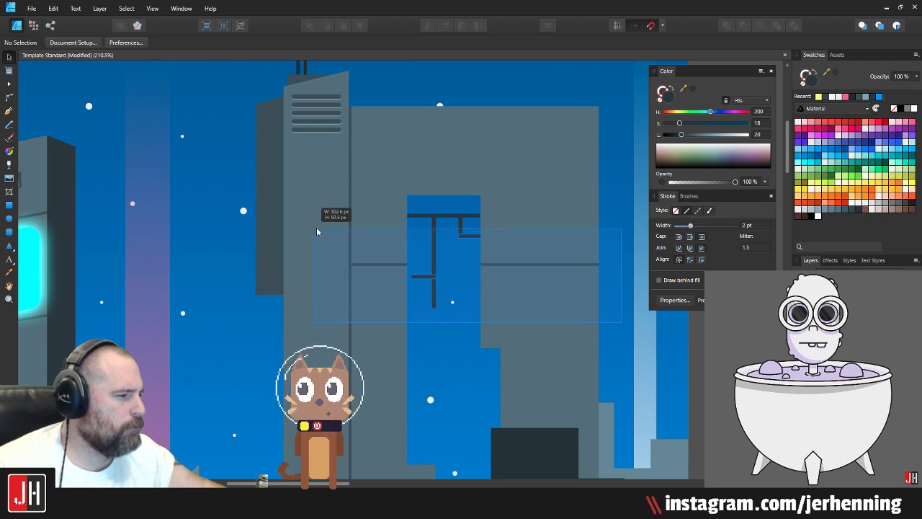
left_click_drag(316, 232, 317, 210)
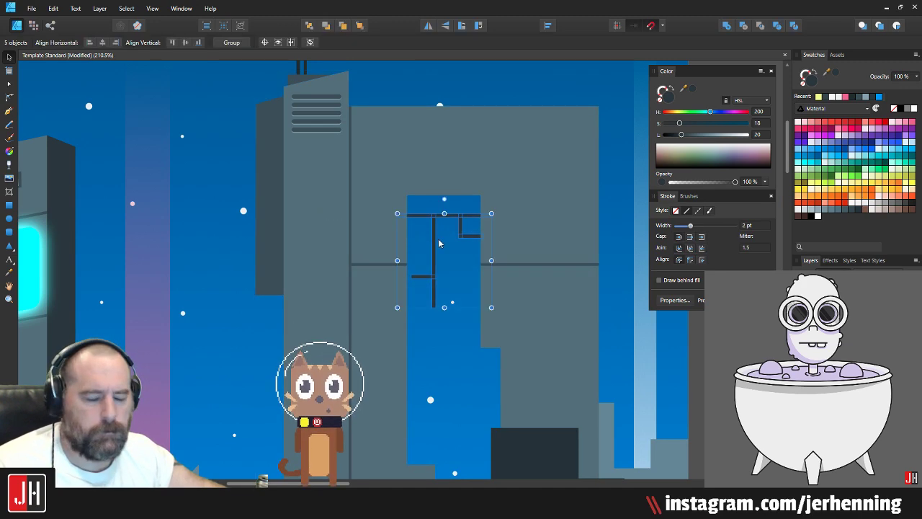
left_click_drag(402, 81, 444, 329)
scroll(425, 292, "up", 4)
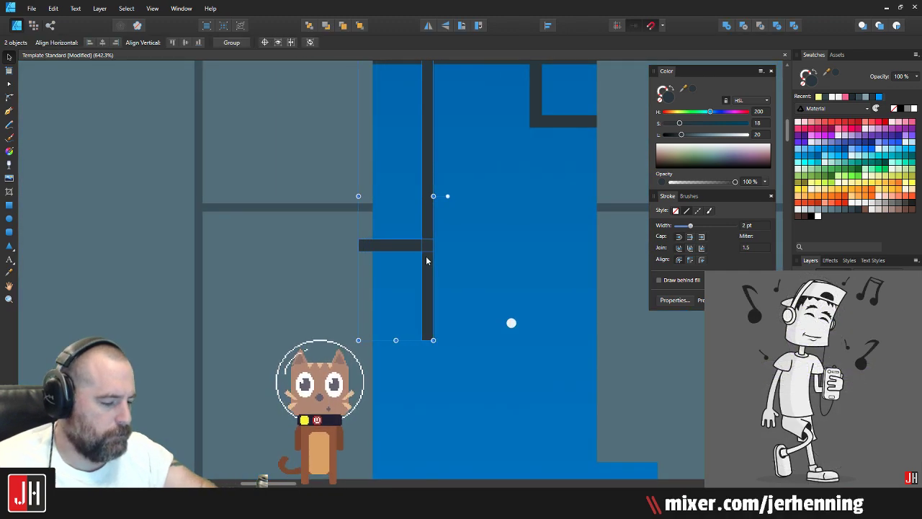
Step: Shorten the hanging vertical bar in the gate-shaped tower's opening so its lower end is flush with the crossbar
left_click(425, 301)
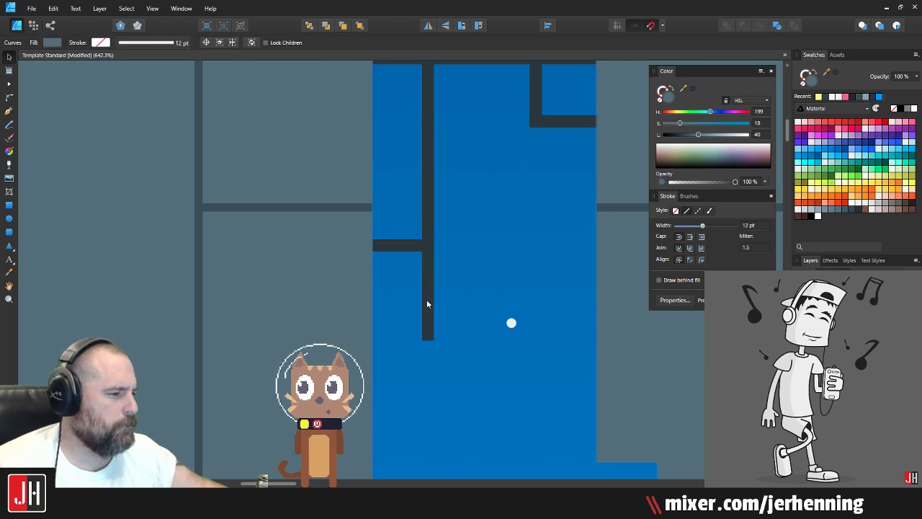
scroll(435, 331, "down", 6)
left_click(423, 101)
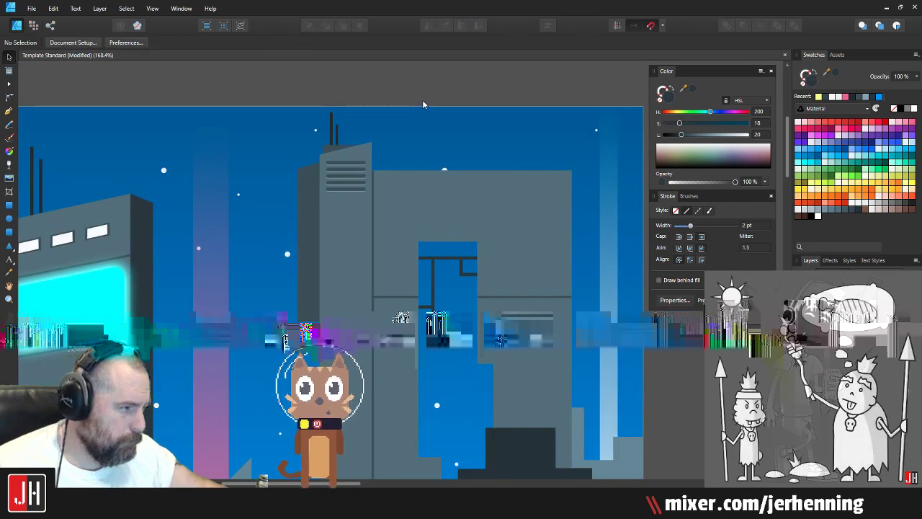
left_click_drag(423, 102, 463, 355)
scroll(463, 355, "down", 5)
left_click_drag(419, 143, 451, 345)
scroll(441, 330, "up", 5)
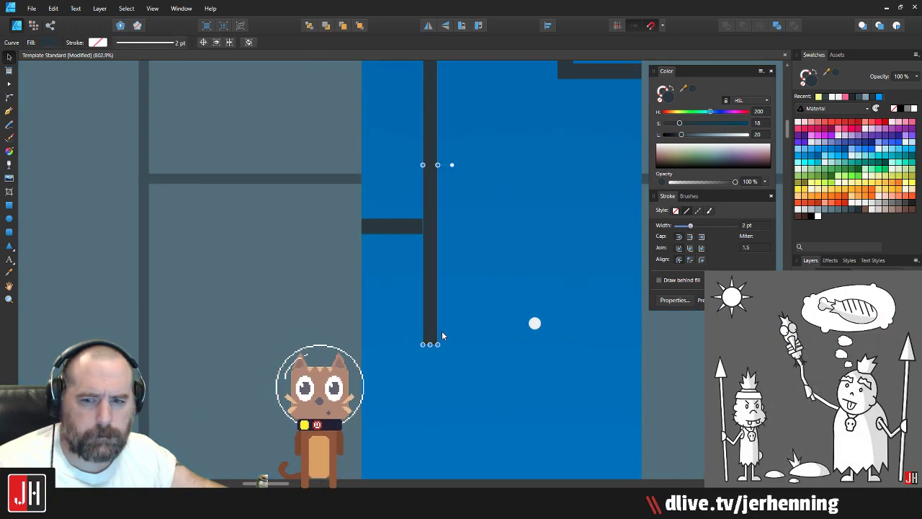
scroll(441, 335, "up", 1)
left_click_drag(424, 349, 424, 175)
left_click(426, 211)
scroll(426, 211, "down", 5)
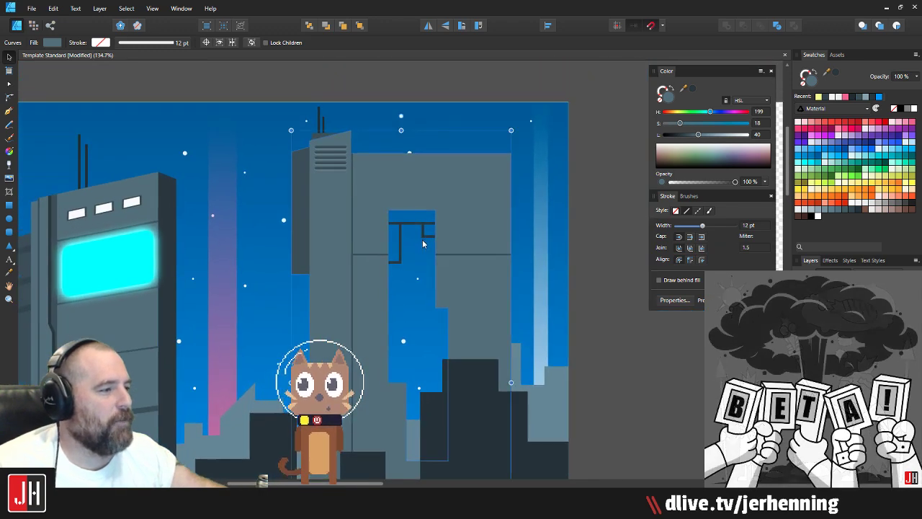
Step: Save the document and clear the selection
scroll(424, 241, "up", 4)
key("ctrl+s")
scroll(530, 286, "down", 3)
left_click_drag(533, 274, 481, 286)
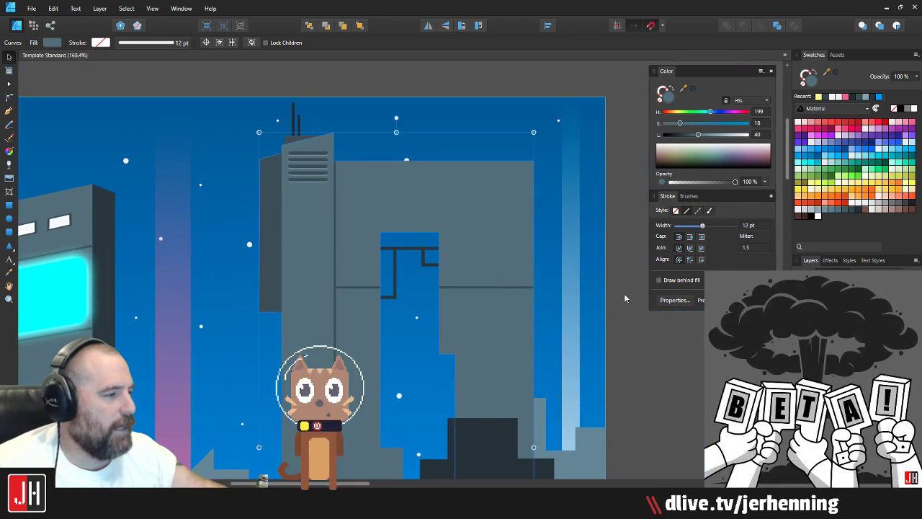
left_click(624, 293)
scroll(441, 285, "up", 2)
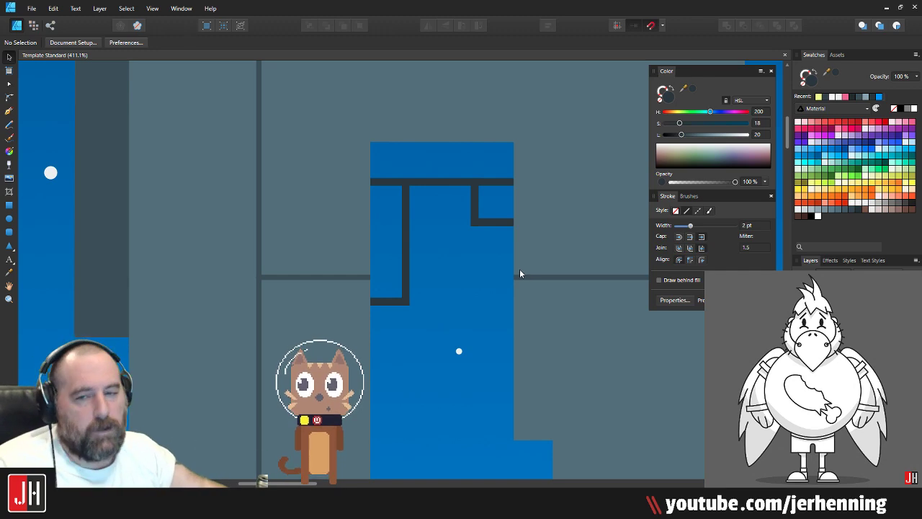
scroll(404, 284, "down", 4)
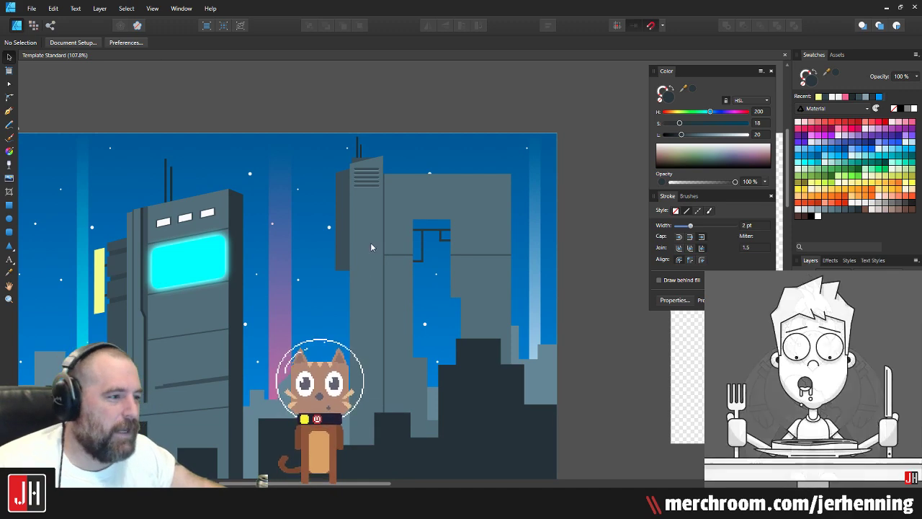
Step: Draw a low rectangular block with the Pen tool on the gate-shaped tower's flat roof, its base overlapping the roof edge
scroll(370, 273, "up", 3)
left_click_drag(187, 314, 332, 216)
scroll(332, 216, "up", 5)
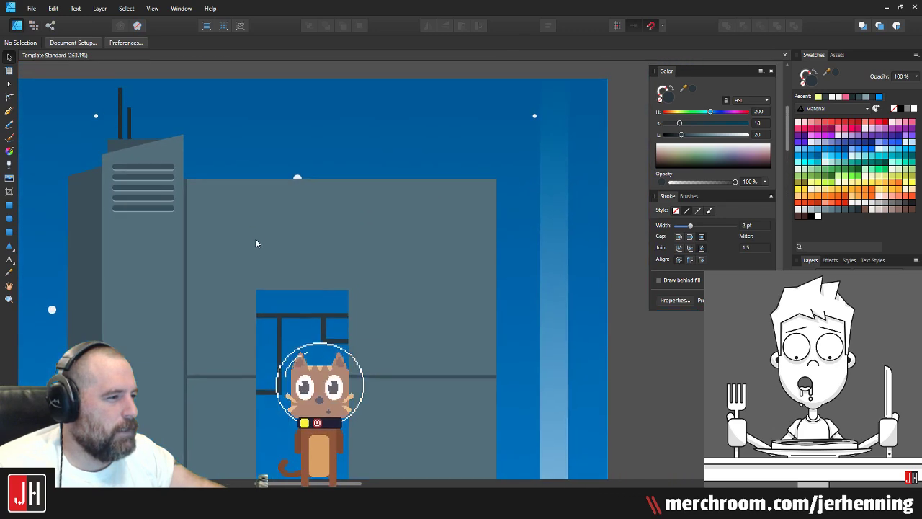
left_click(9, 111)
left_click_drag(421, 136, 369, 186)
left_click(355, 172)
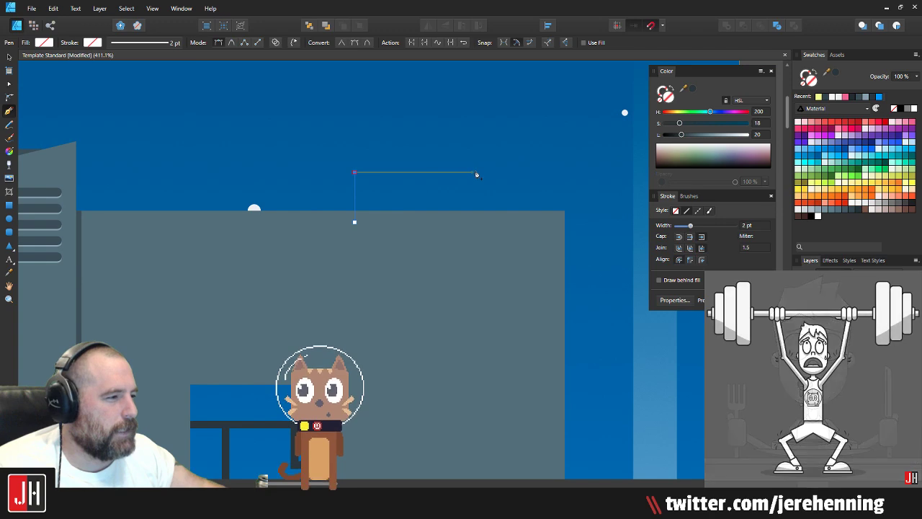
left_click(510, 172)
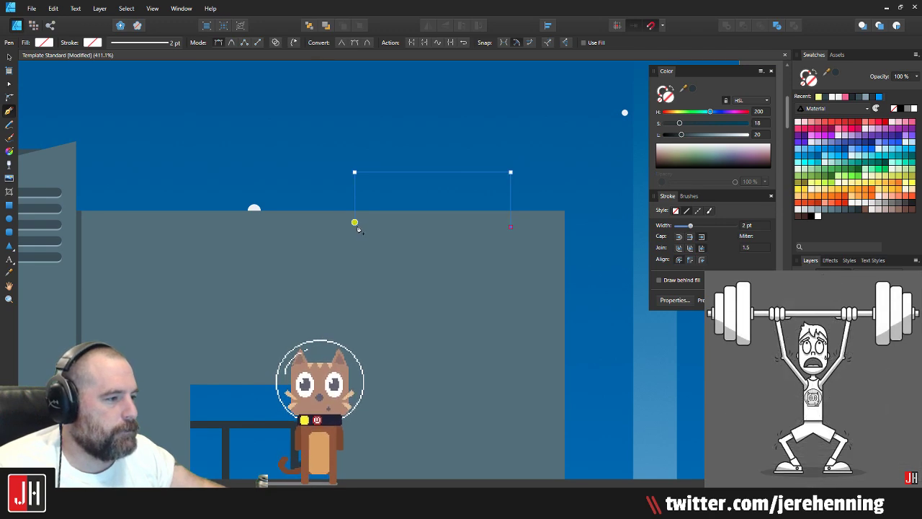
scroll(357, 227, "down", 2)
left_click_drag(390, 263, 448, 244)
Step: Fill the roof block with the dark slate sampled from the tower's shaded side and place it behind the tower
key("i")
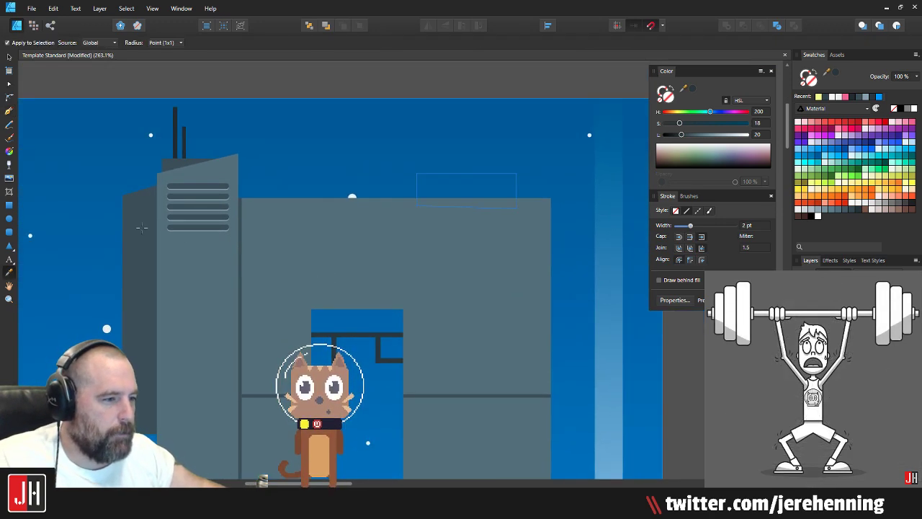
left_click(143, 226)
key("v")
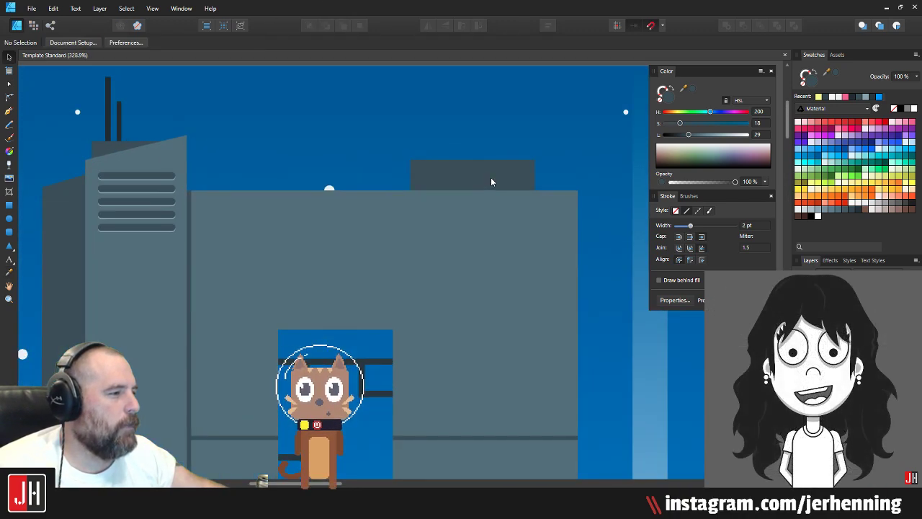
Step: Examine the roof block, the opening's struts and the overall balance of the city scene
scroll(491, 177, "up", 4)
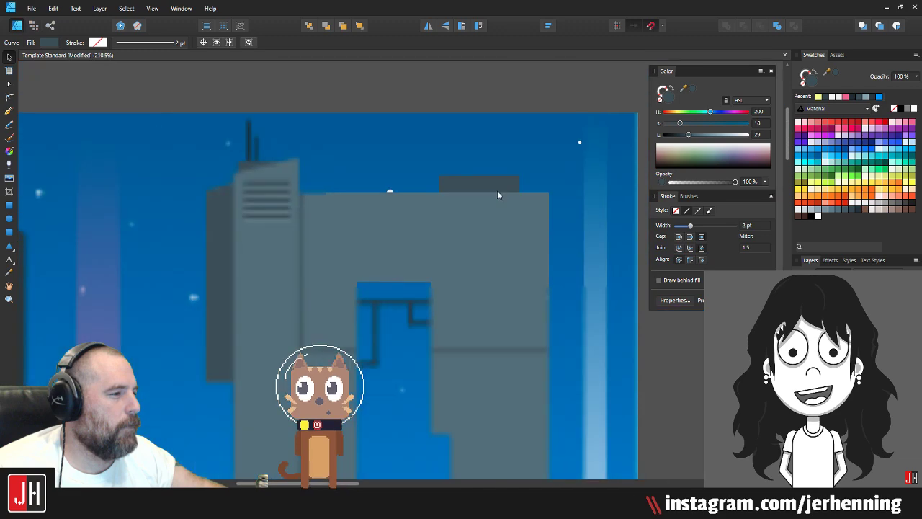
scroll(541, 209, "down", 3)
scroll(498, 230, "up", 2)
scroll(499, 229, "up", 5)
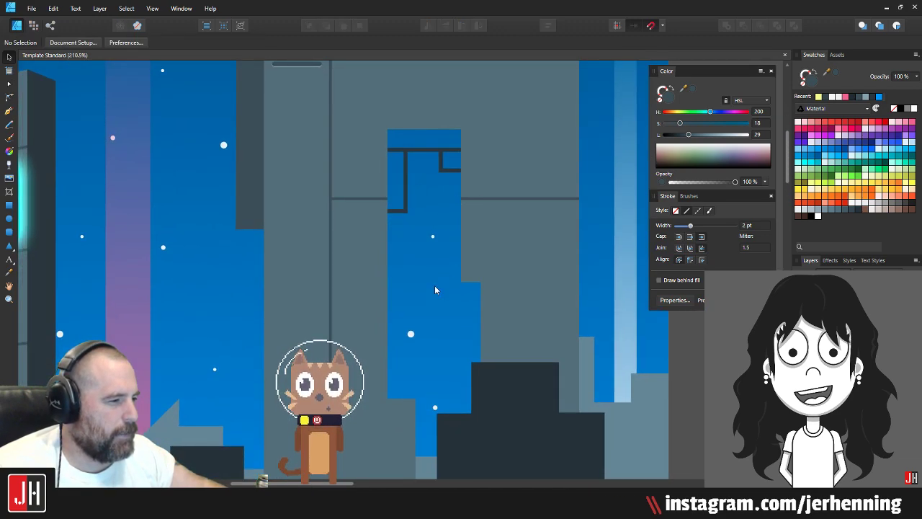
left_click_drag(427, 285, 415, 235)
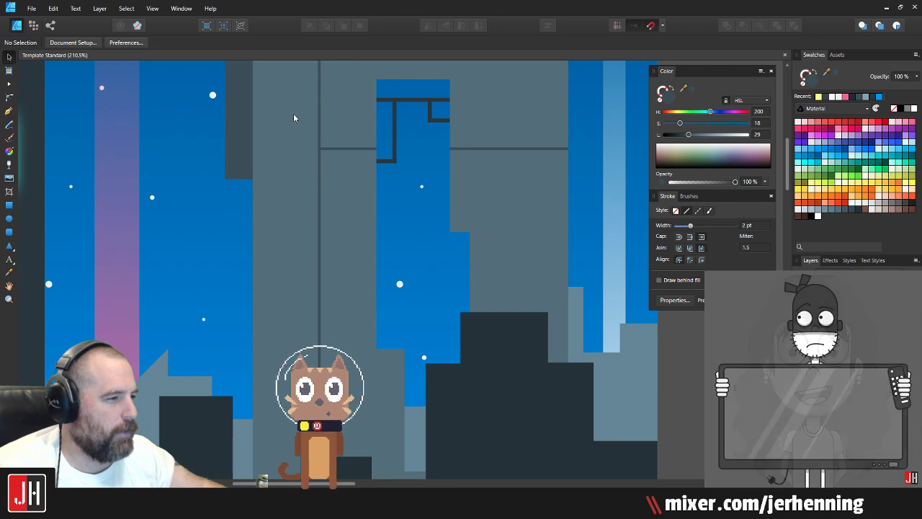
scroll(336, 392, "down", 4)
scroll(424, 320, "down", 5)
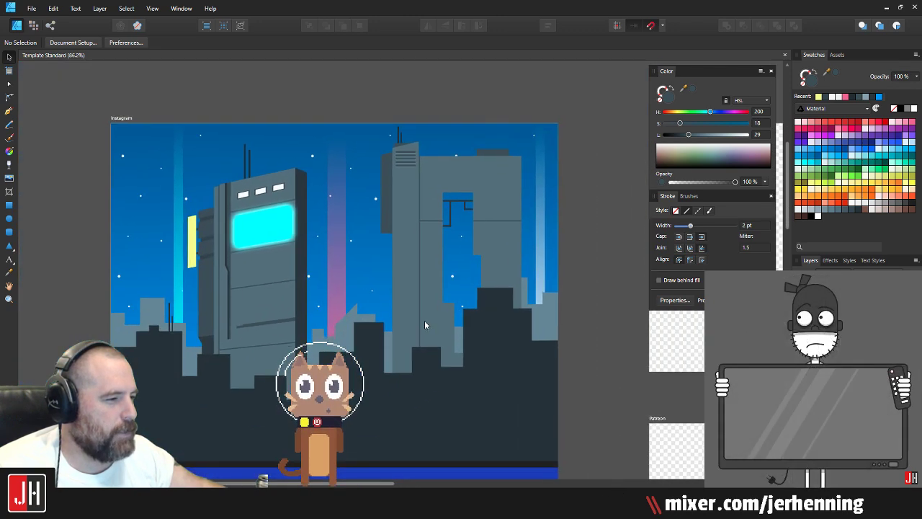
scroll(402, 388, "up", 4)
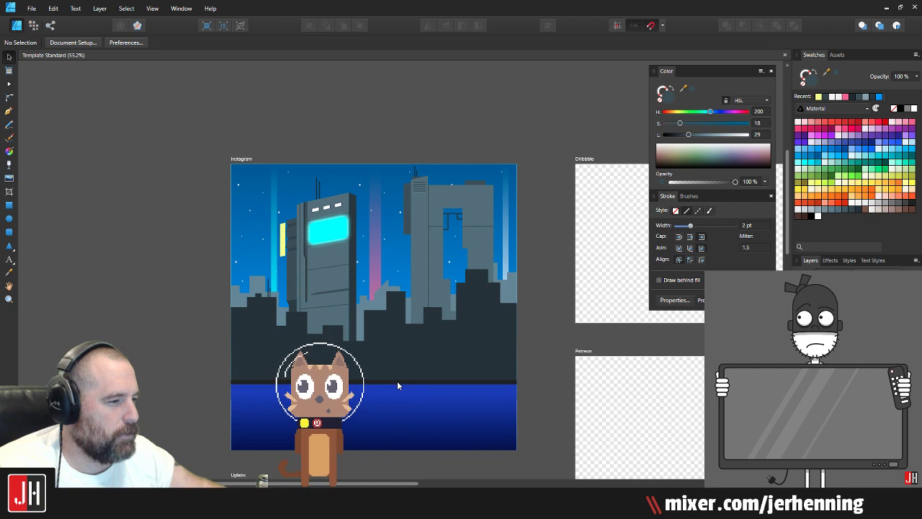
scroll(383, 307, "up", 4)
scroll(389, 314, "down", 3)
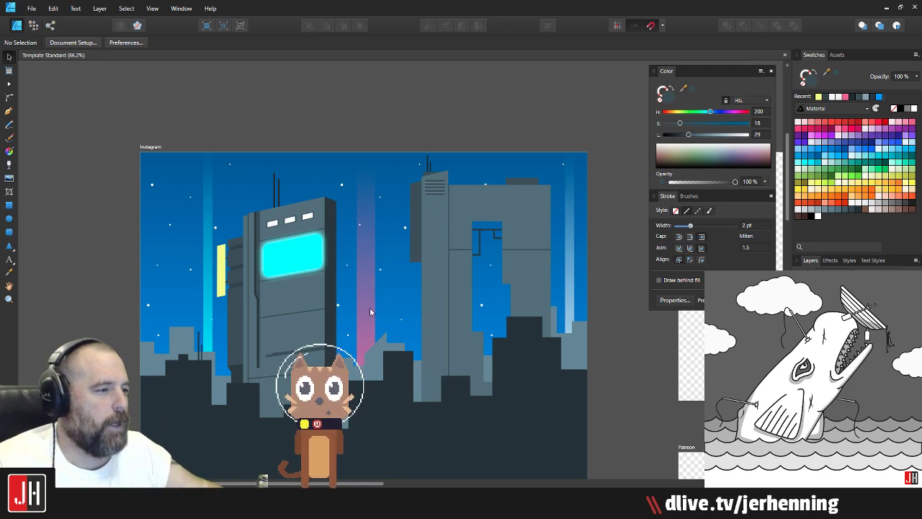
left_click_drag(343, 271, 320, 211)
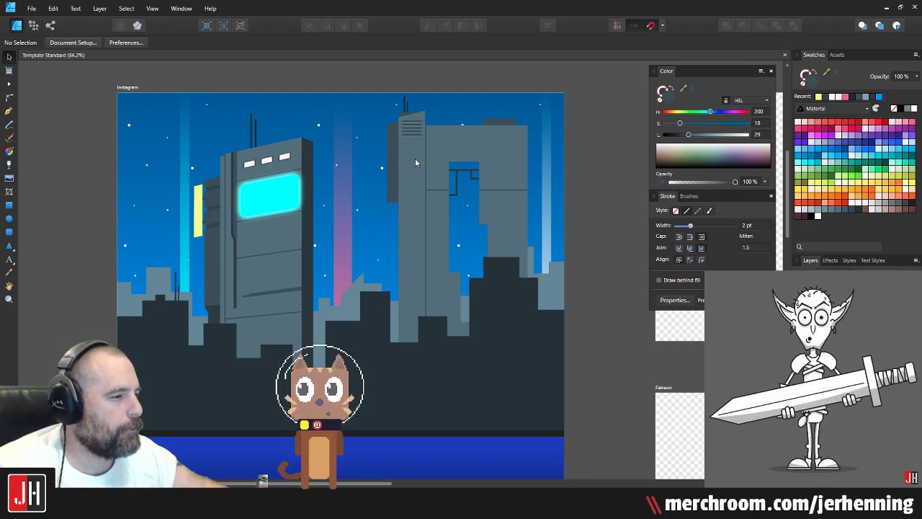
Step: Try placing a vertically flipped copy of all the skyline objects over the water as a reflection
left_click(376, 340)
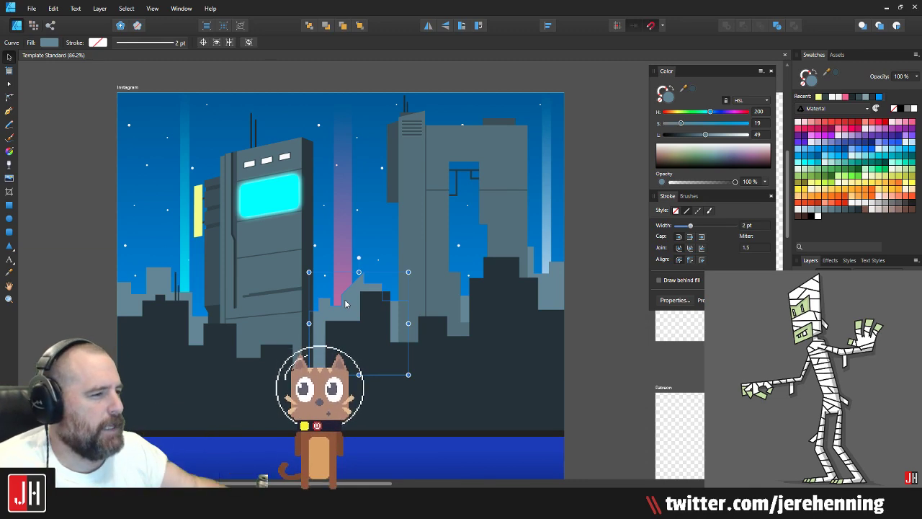
scroll(351, 305, "down", 4)
left_click(176, 158)
left_click_drag(175, 162, 474, 375)
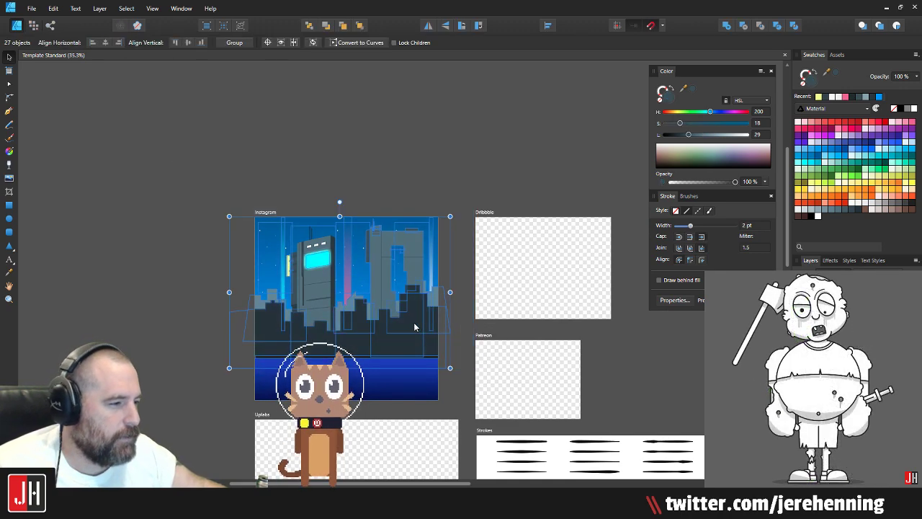
left_click_drag(414, 326, 423, 382)
scroll(361, 334, "up", 2)
mouse_move(362, 338)
left_mouse_down()
mouse_move(360, 323)
mouse_move(359, 333)
left_mouse_up()
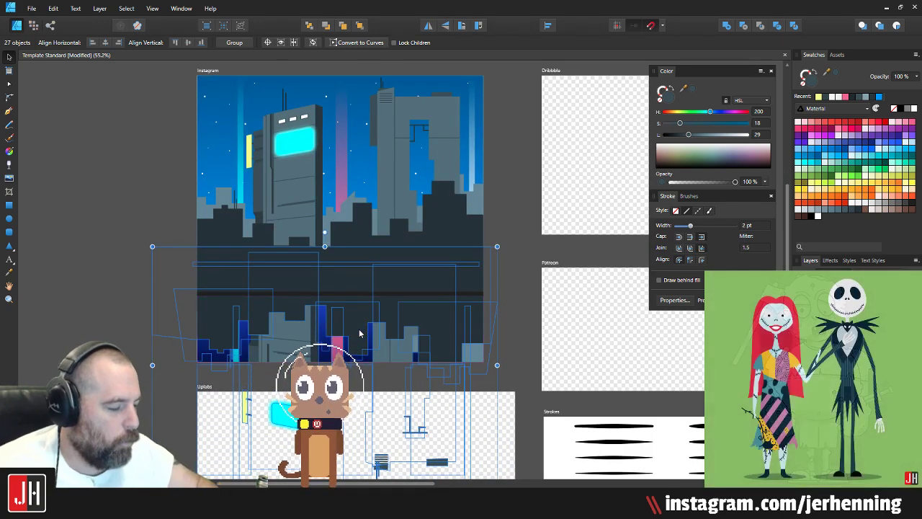
key("ctrl+d")
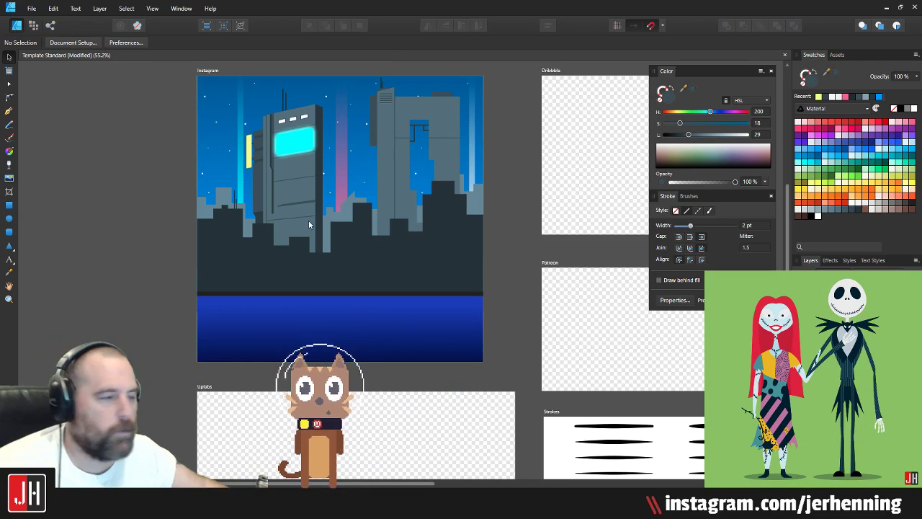
Step: Select the yellow sign mounted on the side of the main tower
scroll(349, 185, "down", 3)
scroll(326, 253, "up", 4)
left_click_drag(326, 338, 340, 219)
scroll(389, 232, "down", 3)
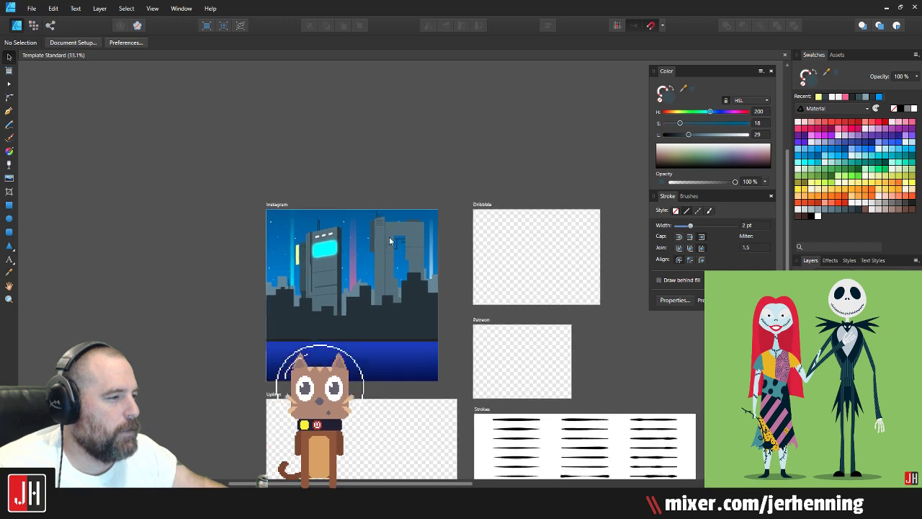
scroll(370, 267, "up", 8)
scroll(248, 246, "up", 2)
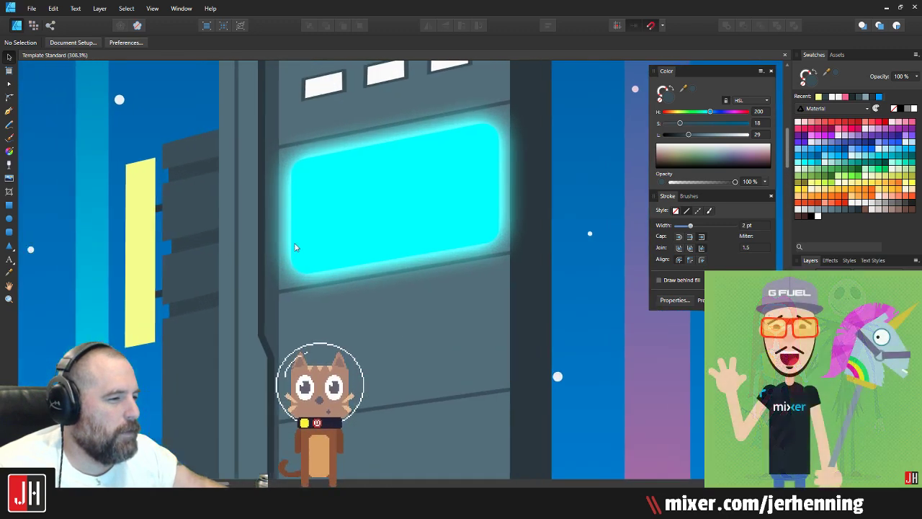
scroll(393, 250, "down", 6)
scroll(363, 271, "up", 3)
scroll(364, 270, "up", 5)
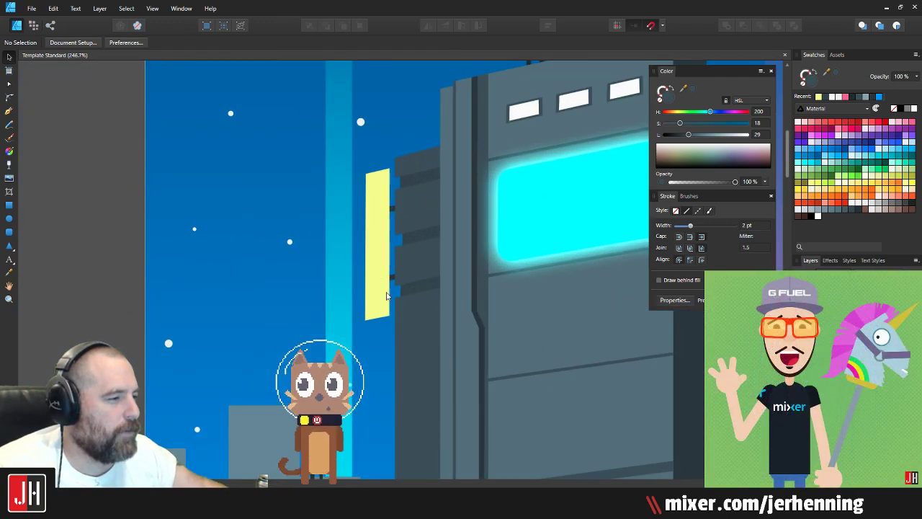
left_click(383, 310)
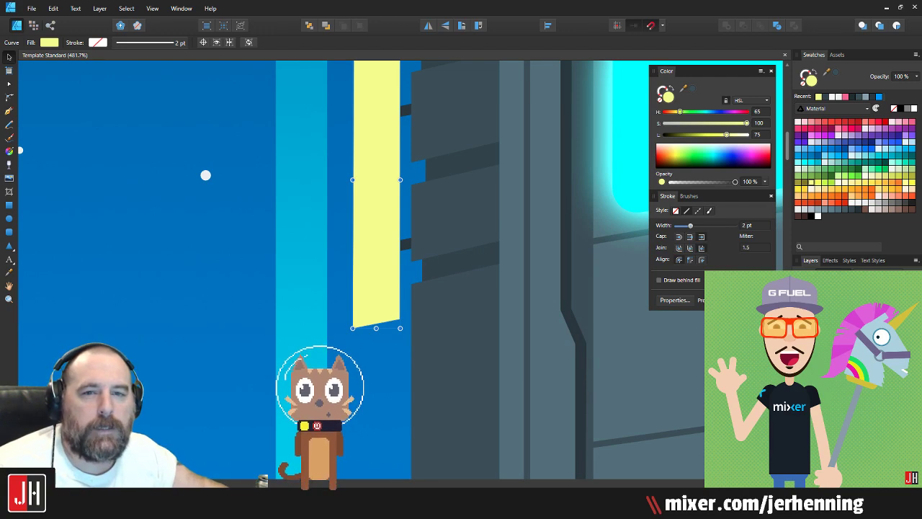